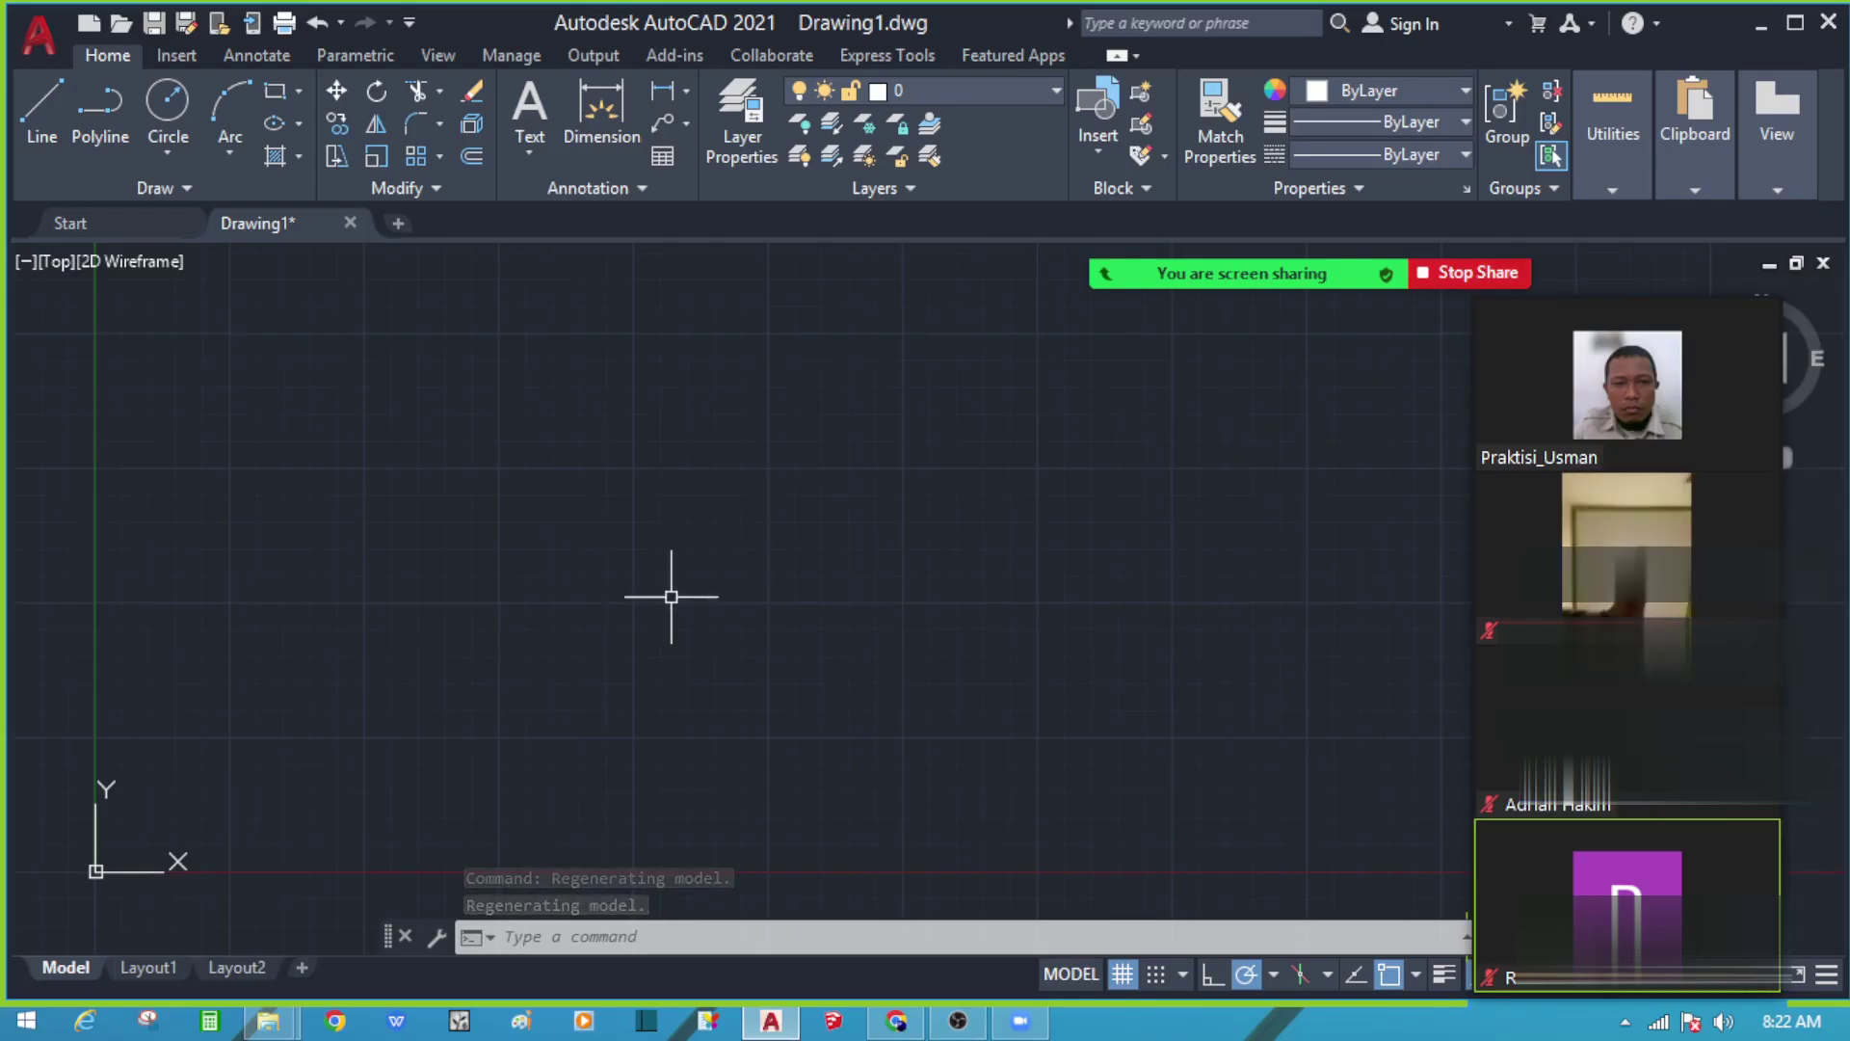
Step: Open AutoCAD's Options dialog from the drawing area's right-click shortcut menu
{"action": "right_click", "coordinate": [827, 404]}
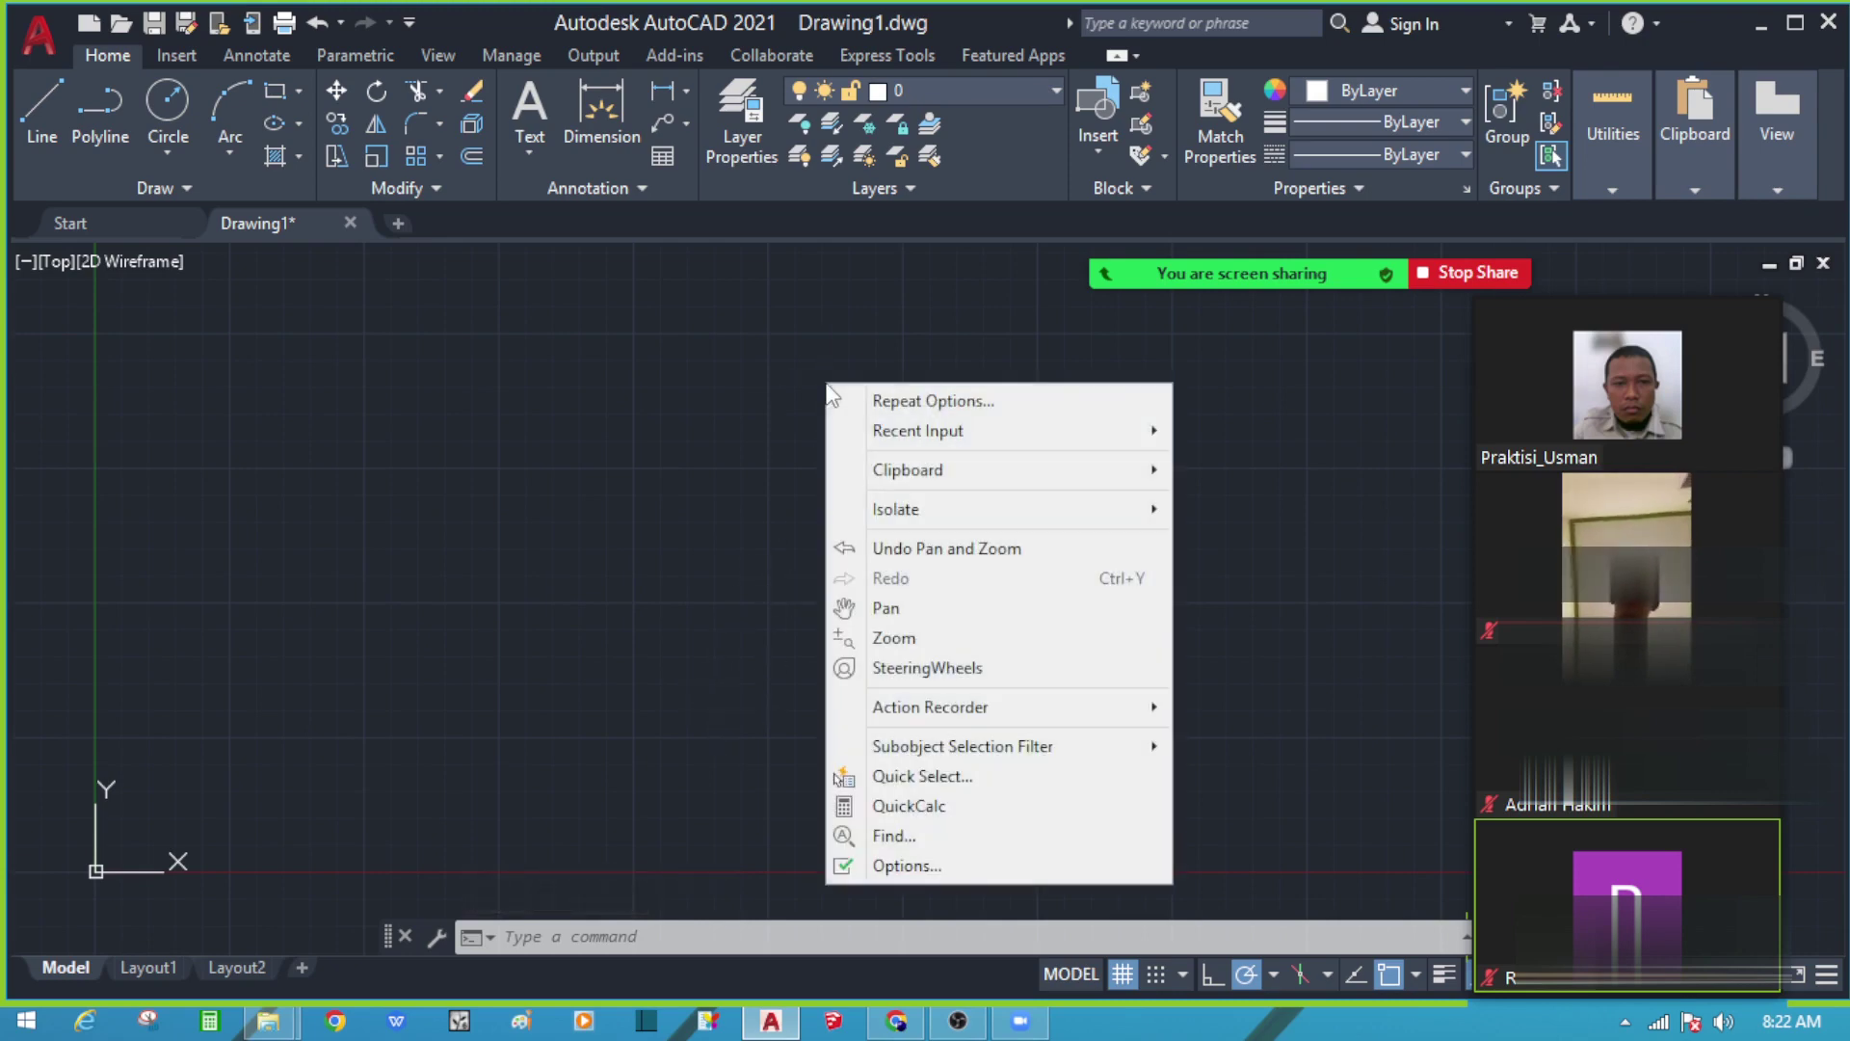
{"action": "left_click", "coordinate": [660, 408]}
{"action": "right_click", "coordinate": [725, 344]}
{"action": "key", "text": "Escape"}
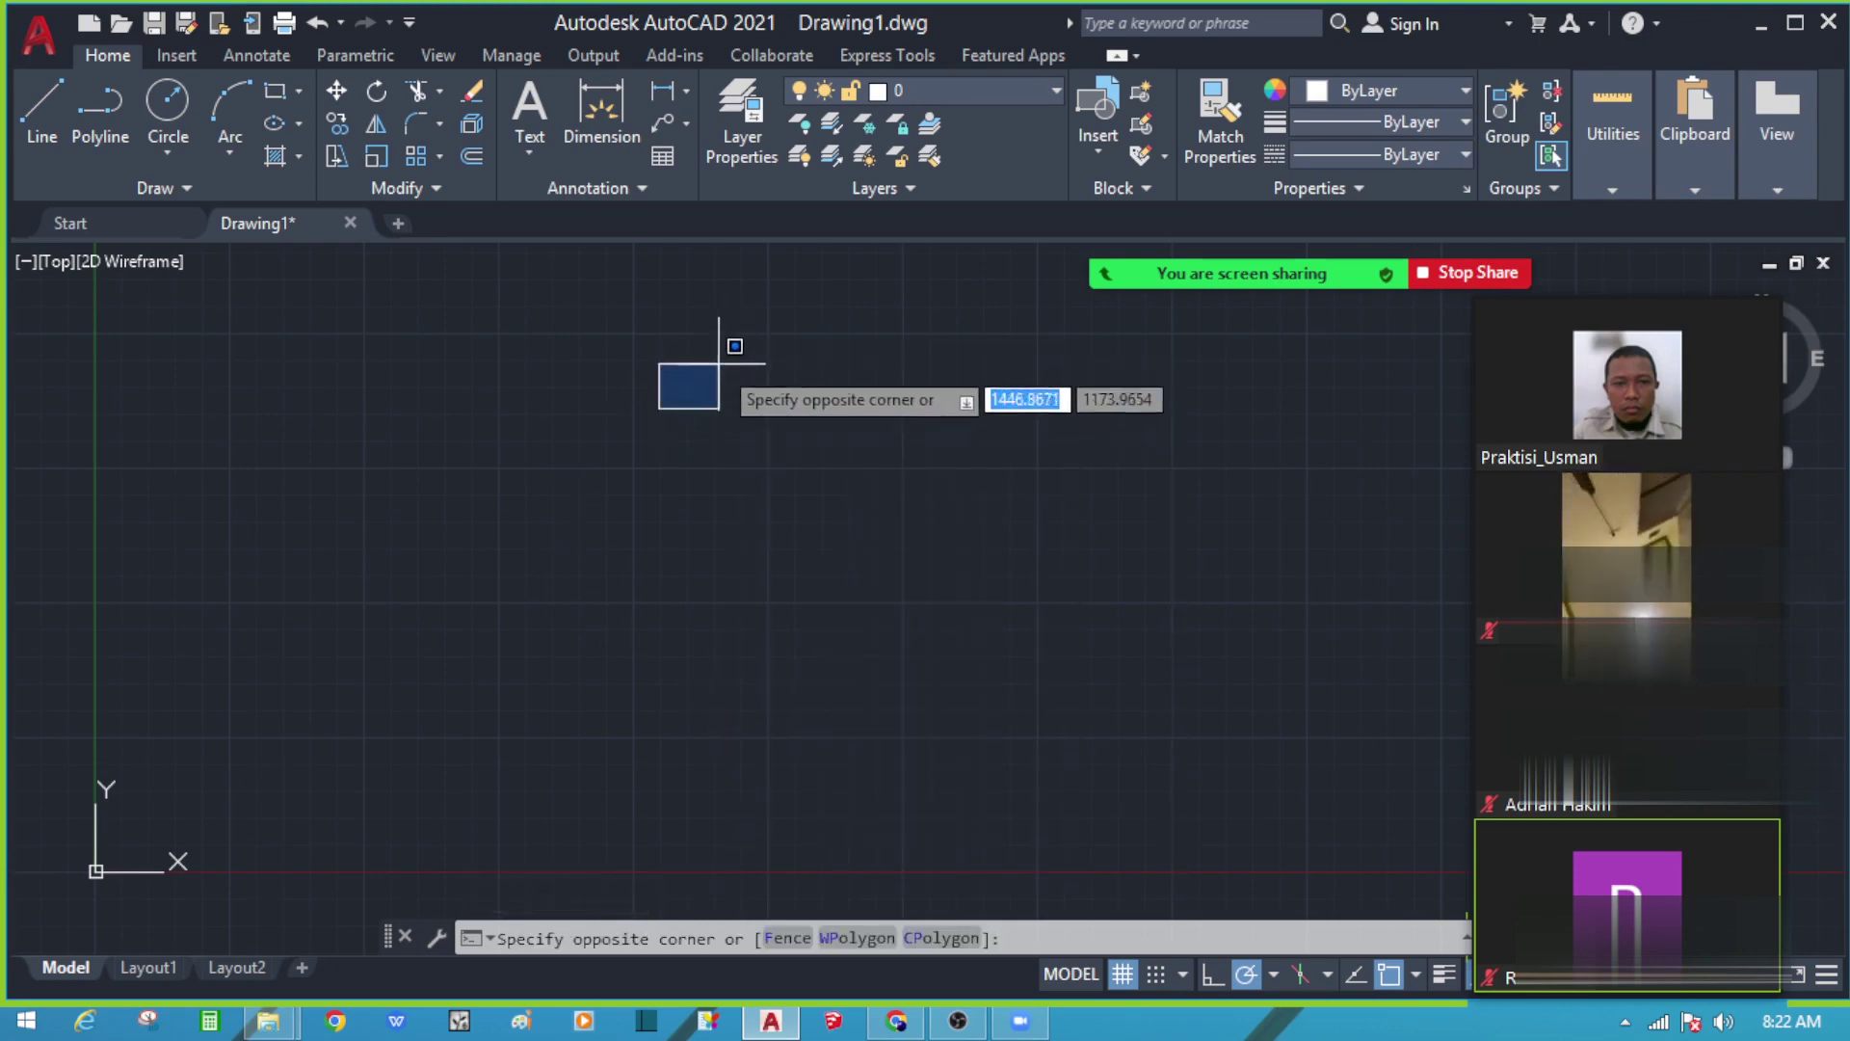
{"action": "key", "text": "Escape"}
{"action": "right_click", "coordinate": [771, 371]}
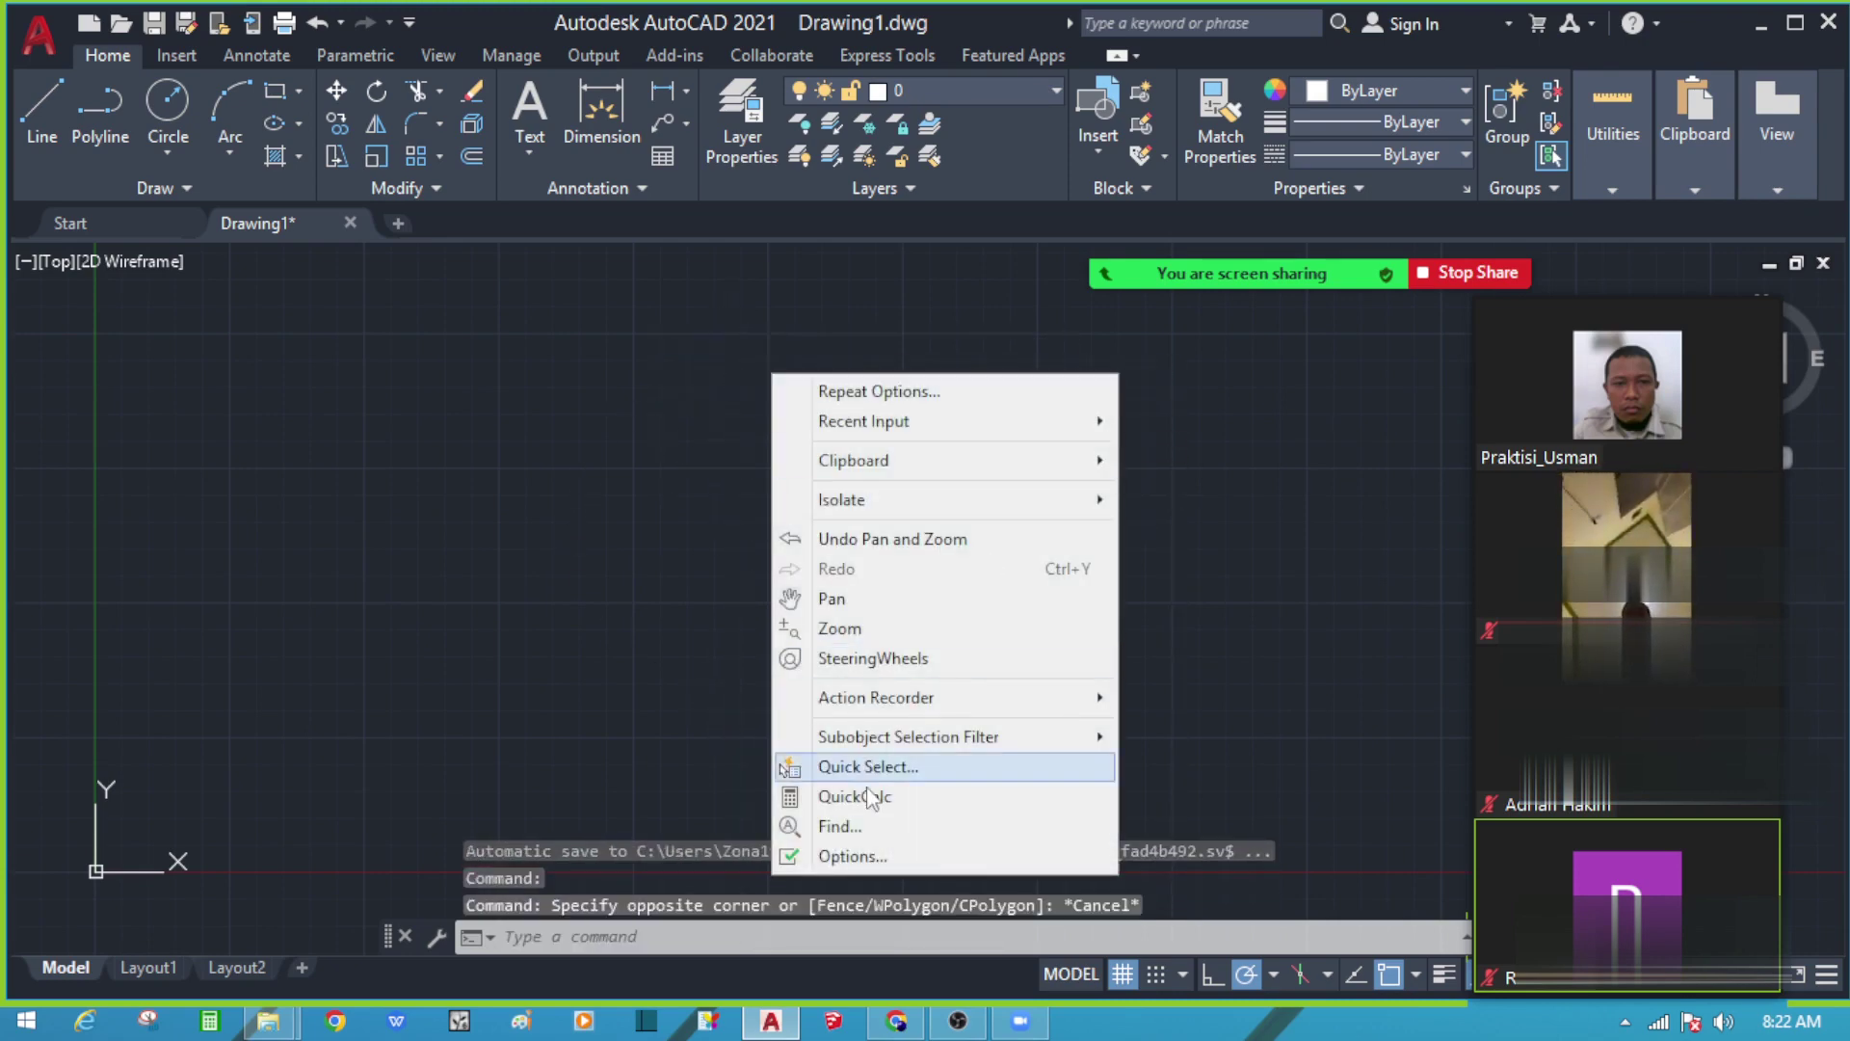
{"action": "left_click", "coordinate": [829, 856]}
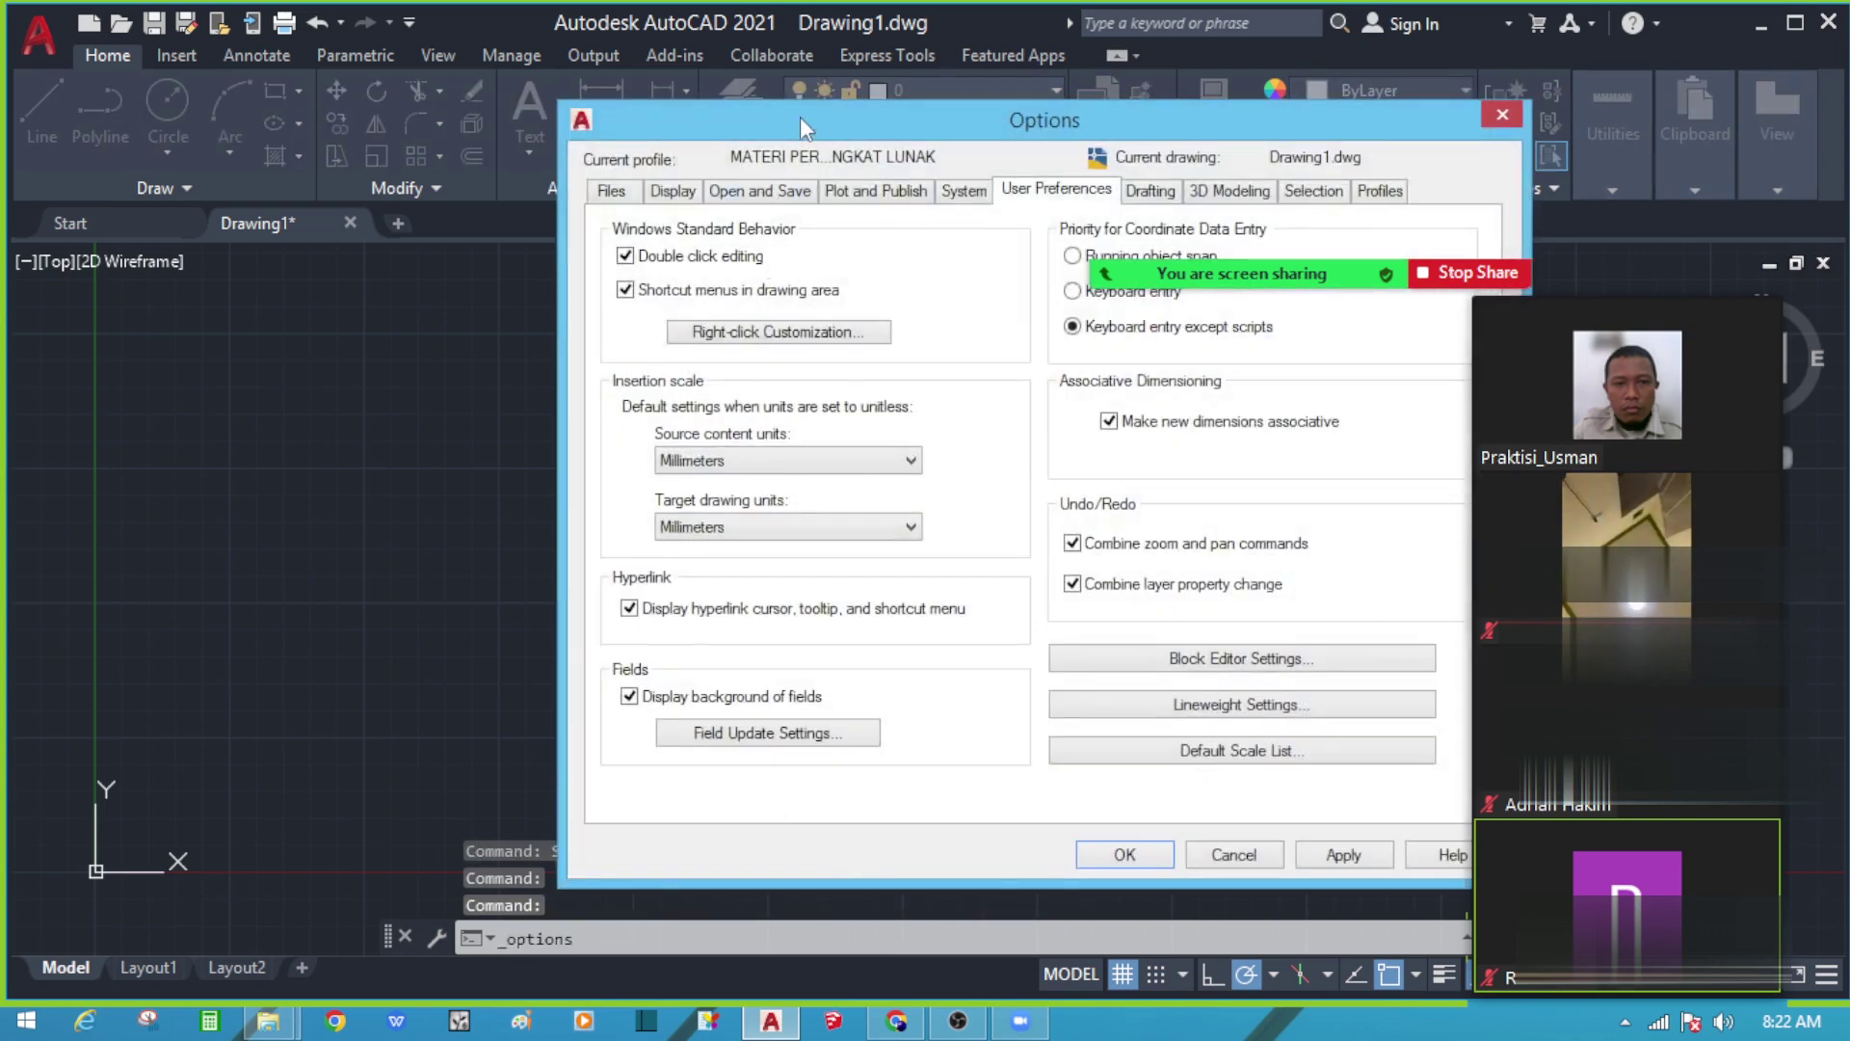
Step: Review the Display, Open and Save, Plot, System, User Preferences, Drafting, 3D Modeling and Selection pages
{"action": "left_click_drag", "start_coordinate": [770, 120], "coordinate": [609, 145]}
{"action": "left_click", "coordinate": [511, 214]}
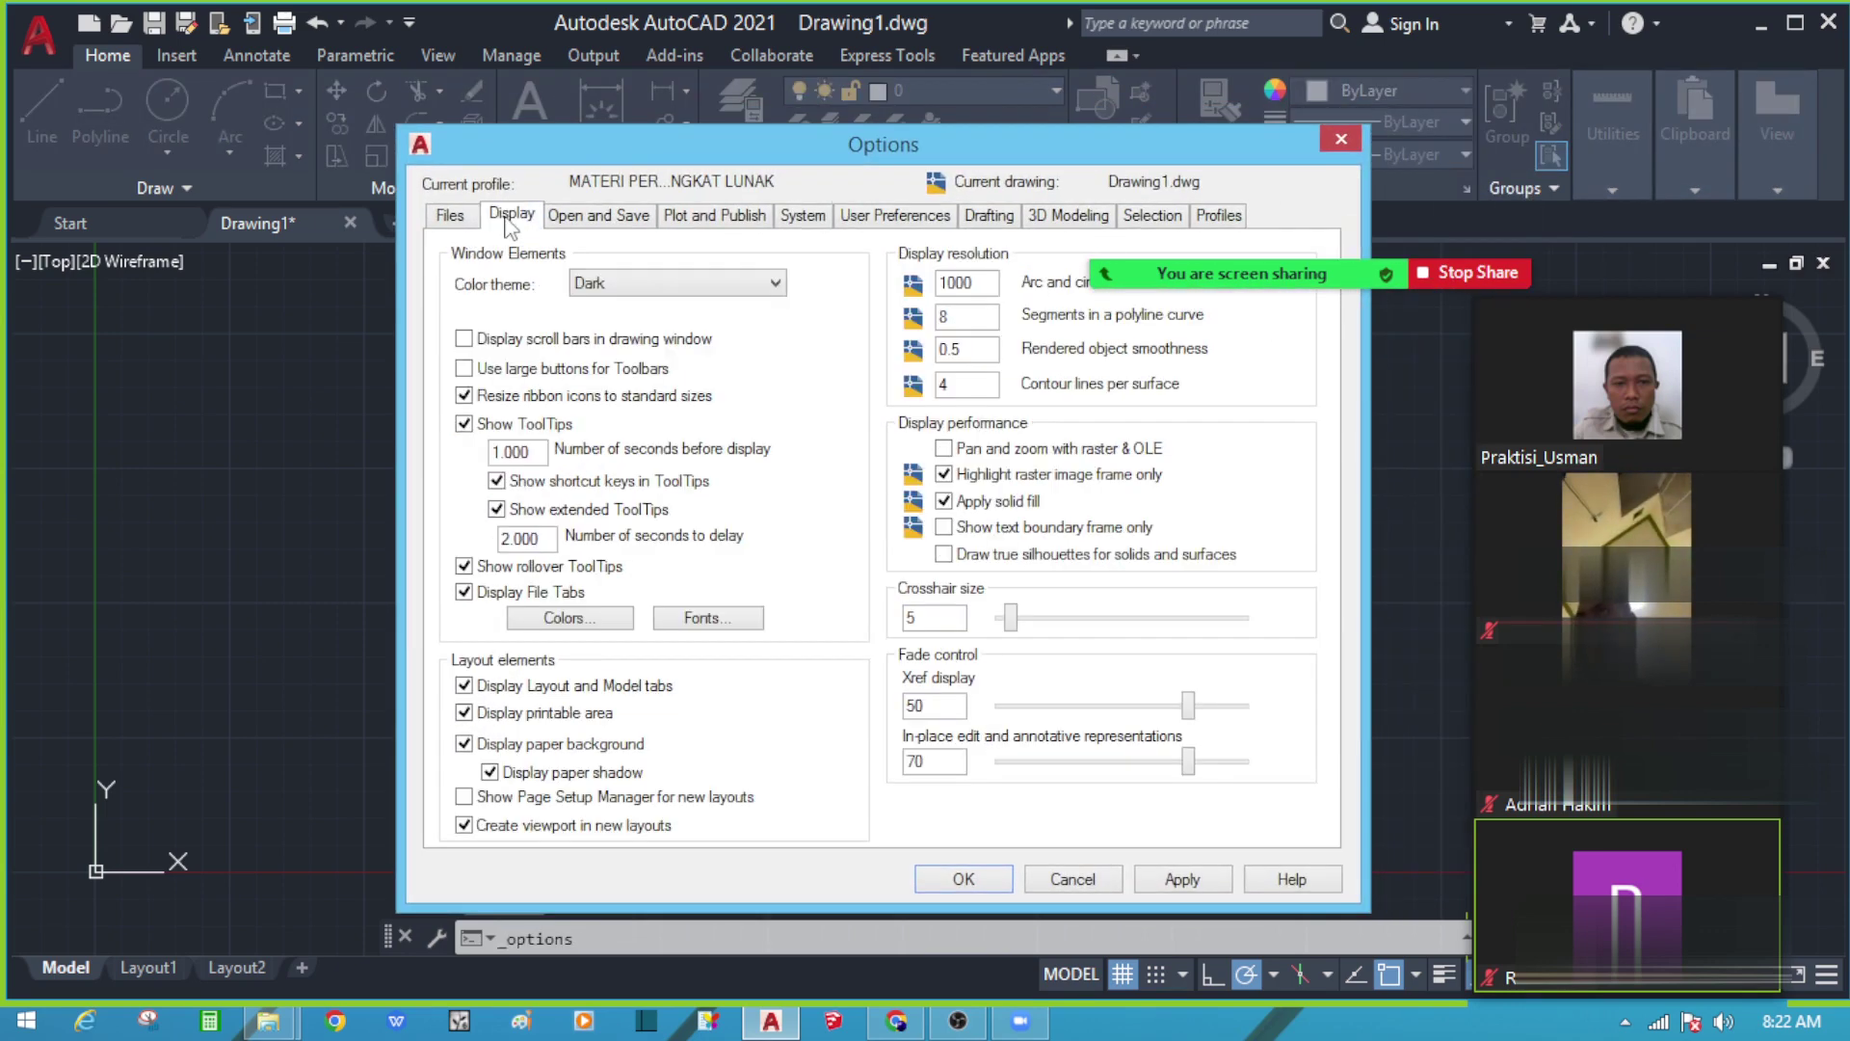
{"action": "left_click", "coordinate": [633, 218]}
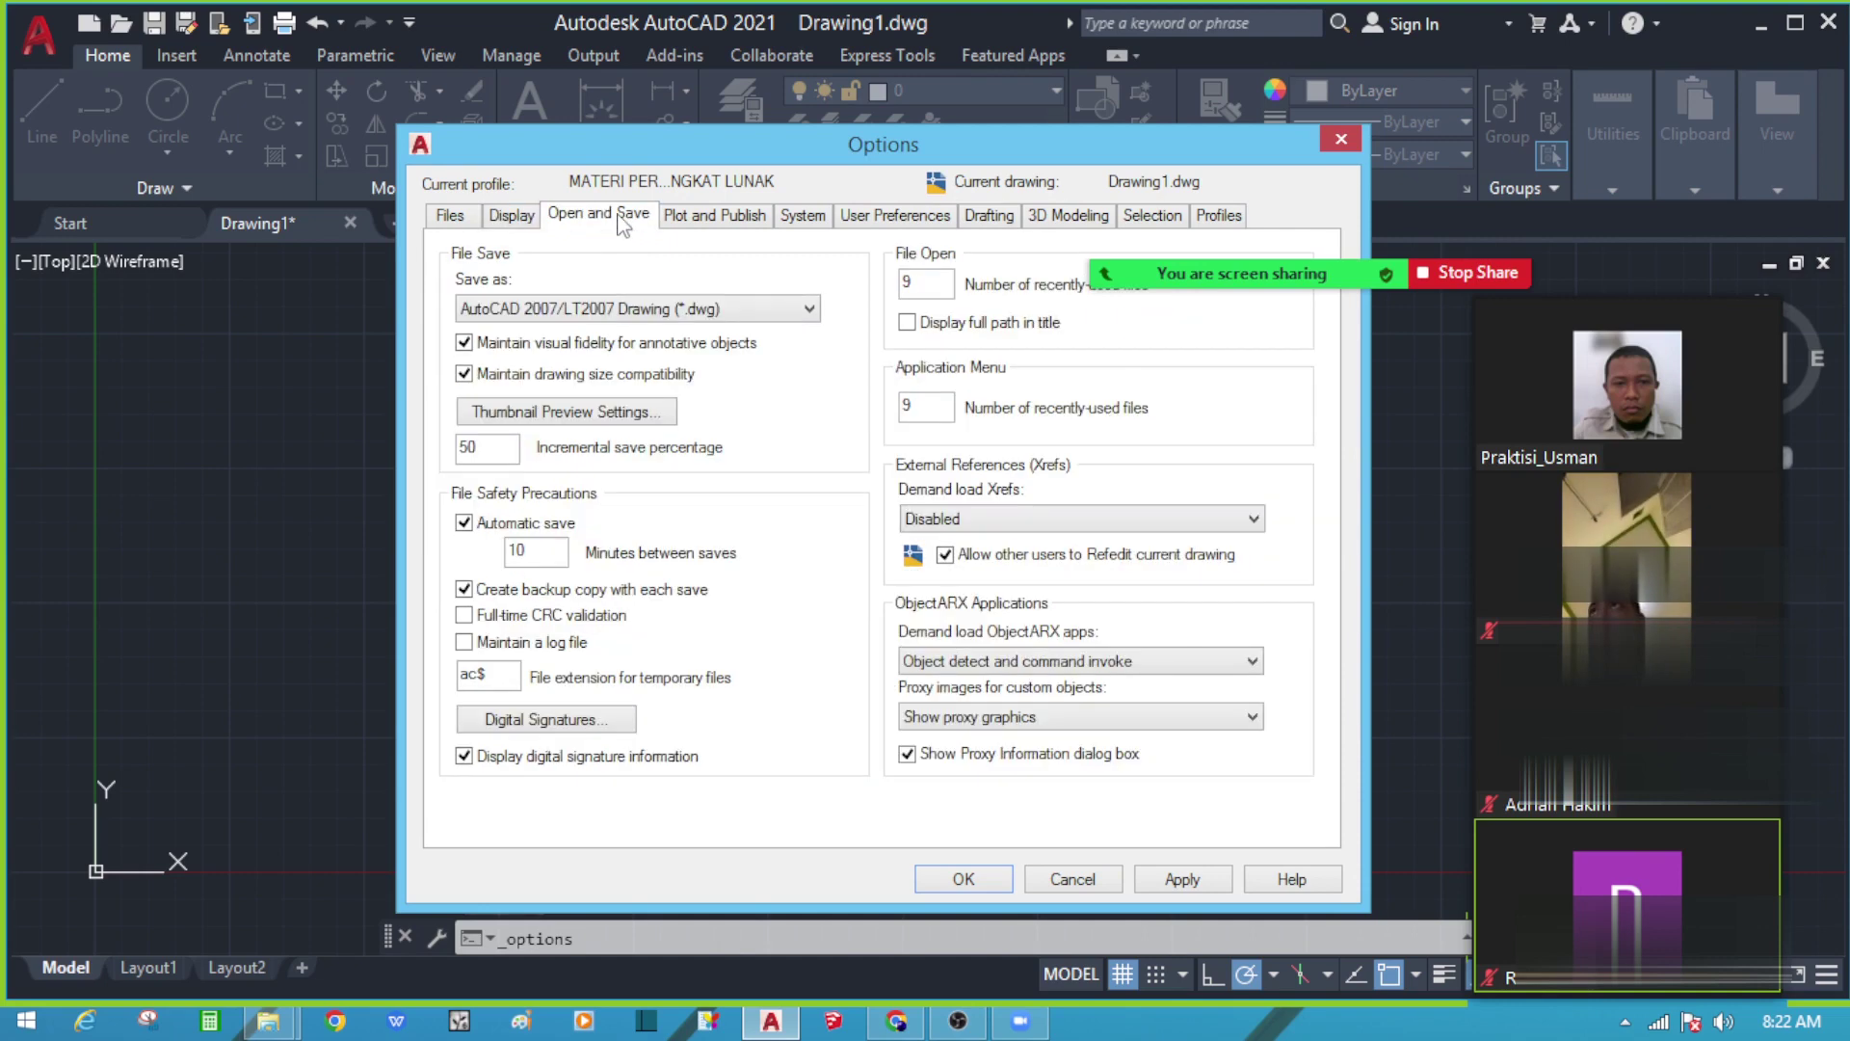
{"action": "left_click", "coordinate": [555, 553]}
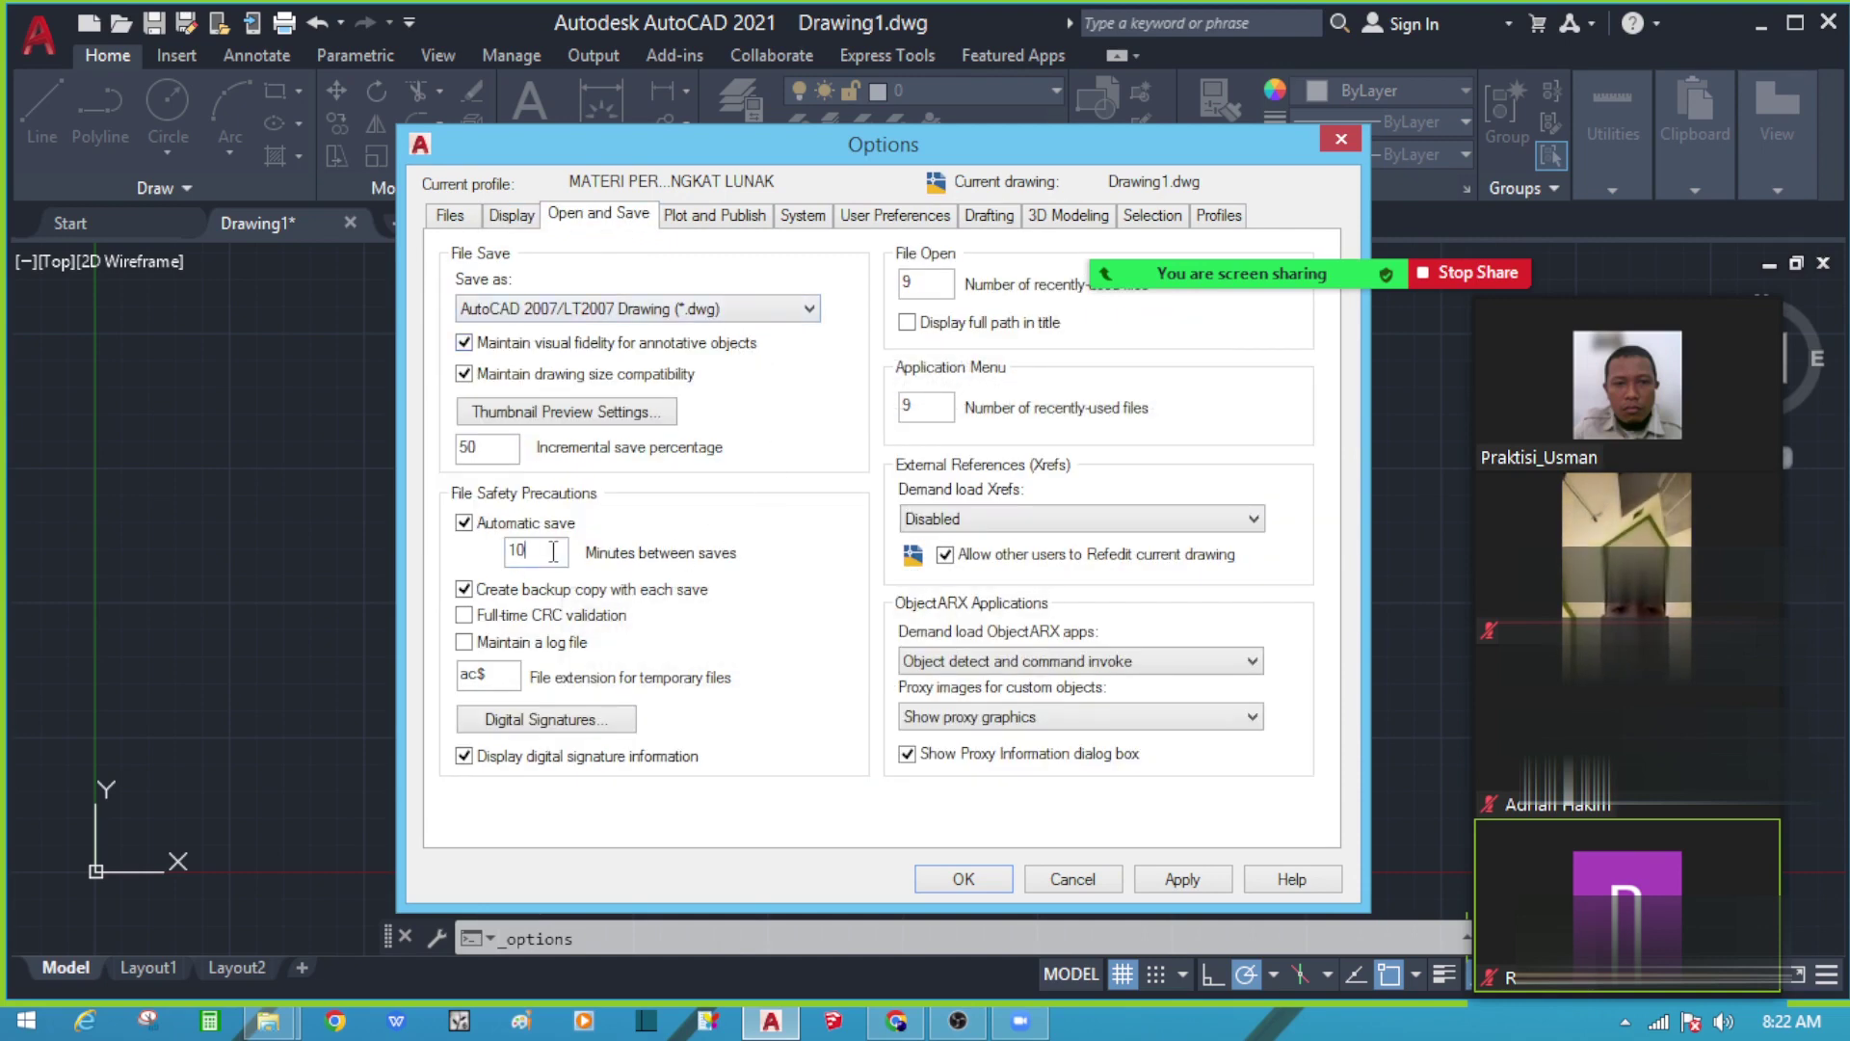
{"action": "left_click", "coordinate": [756, 218]}
{"action": "left_click", "coordinate": [802, 218]}
{"action": "left_click", "coordinate": [886, 218]}
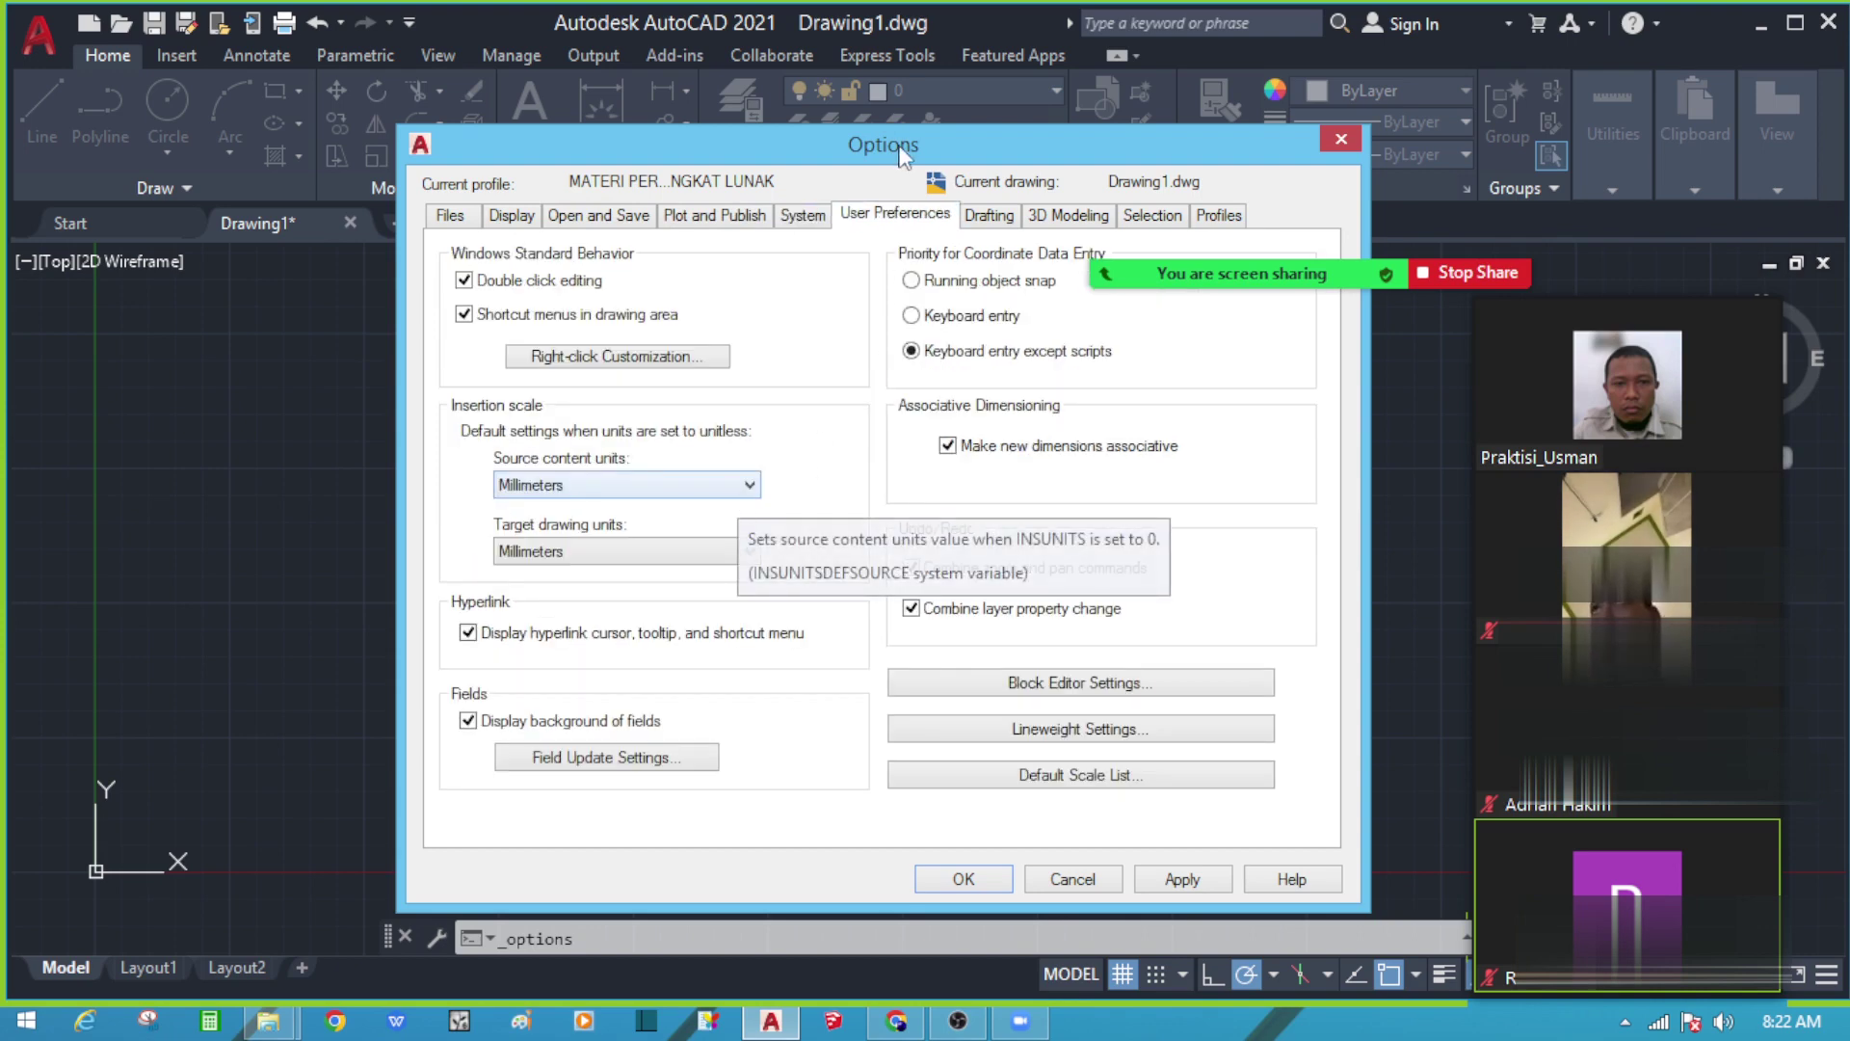
{"action": "left_click_drag", "start_coordinate": [937, 141], "coordinate": [788, 156]}
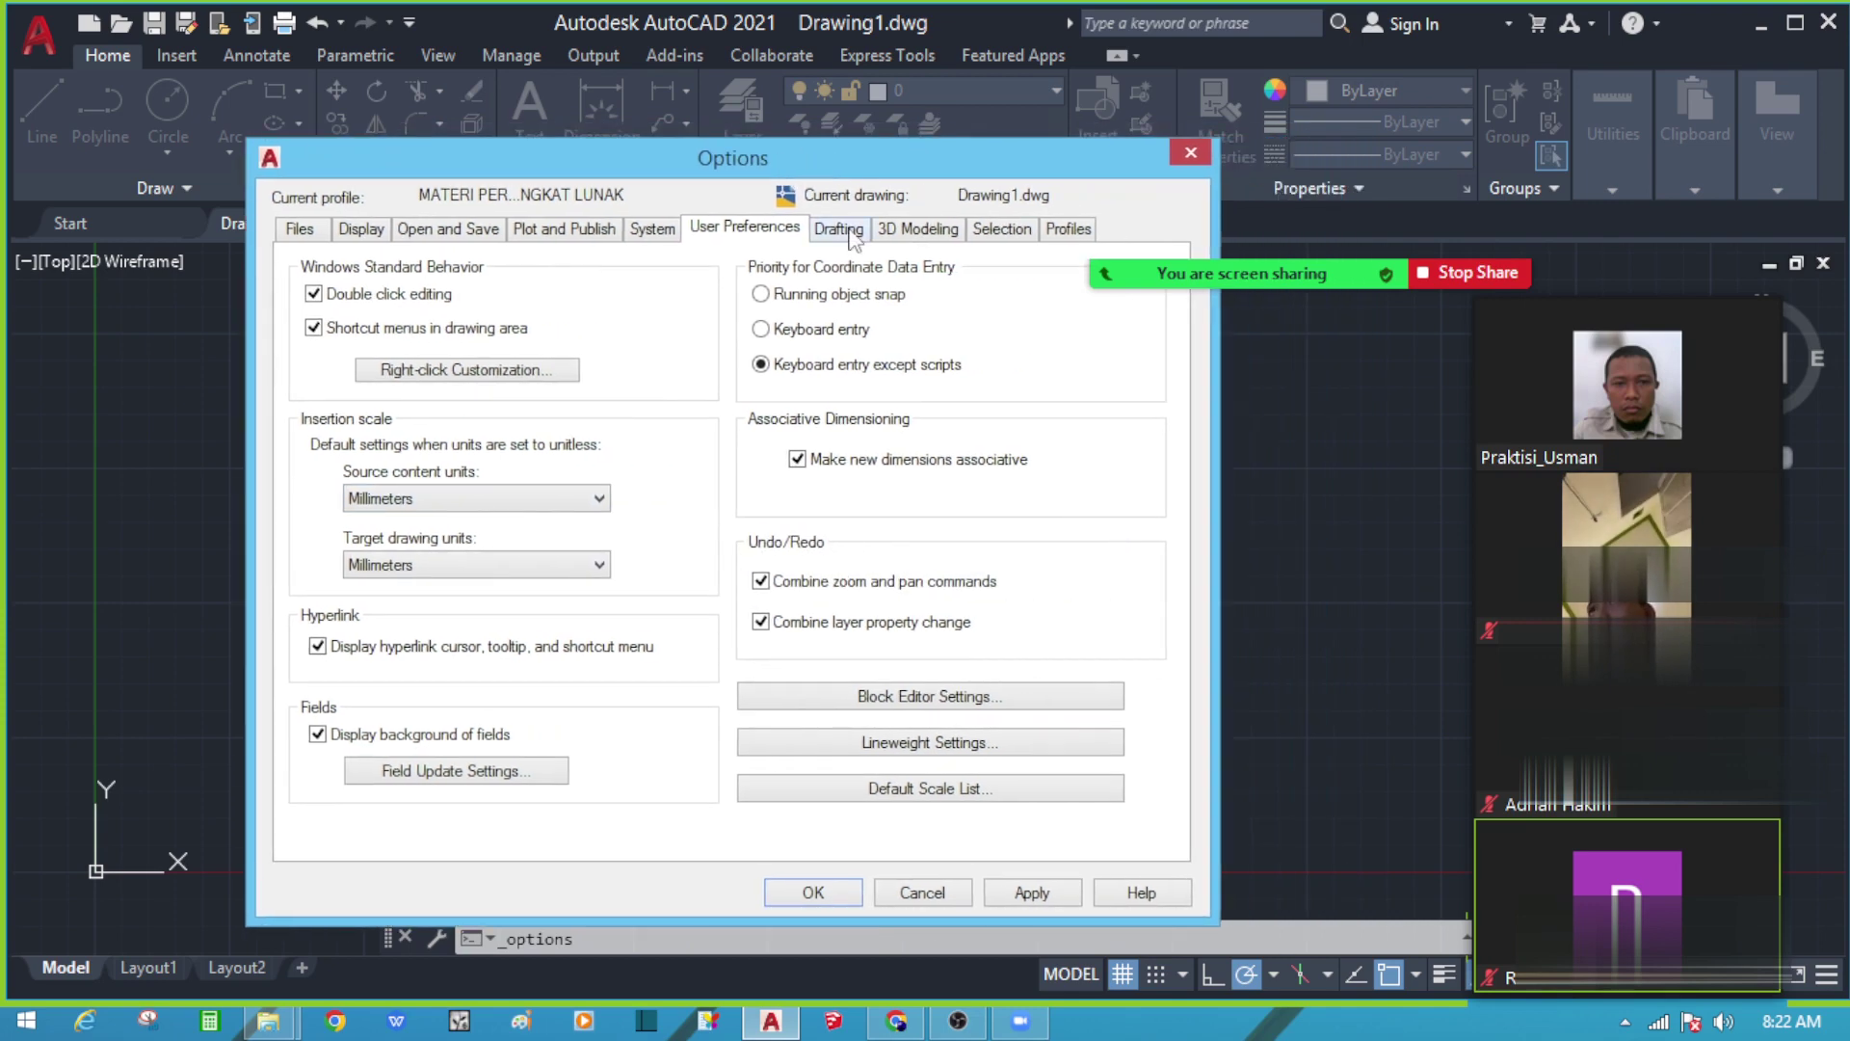
{"action": "left_click", "coordinate": [851, 236]}
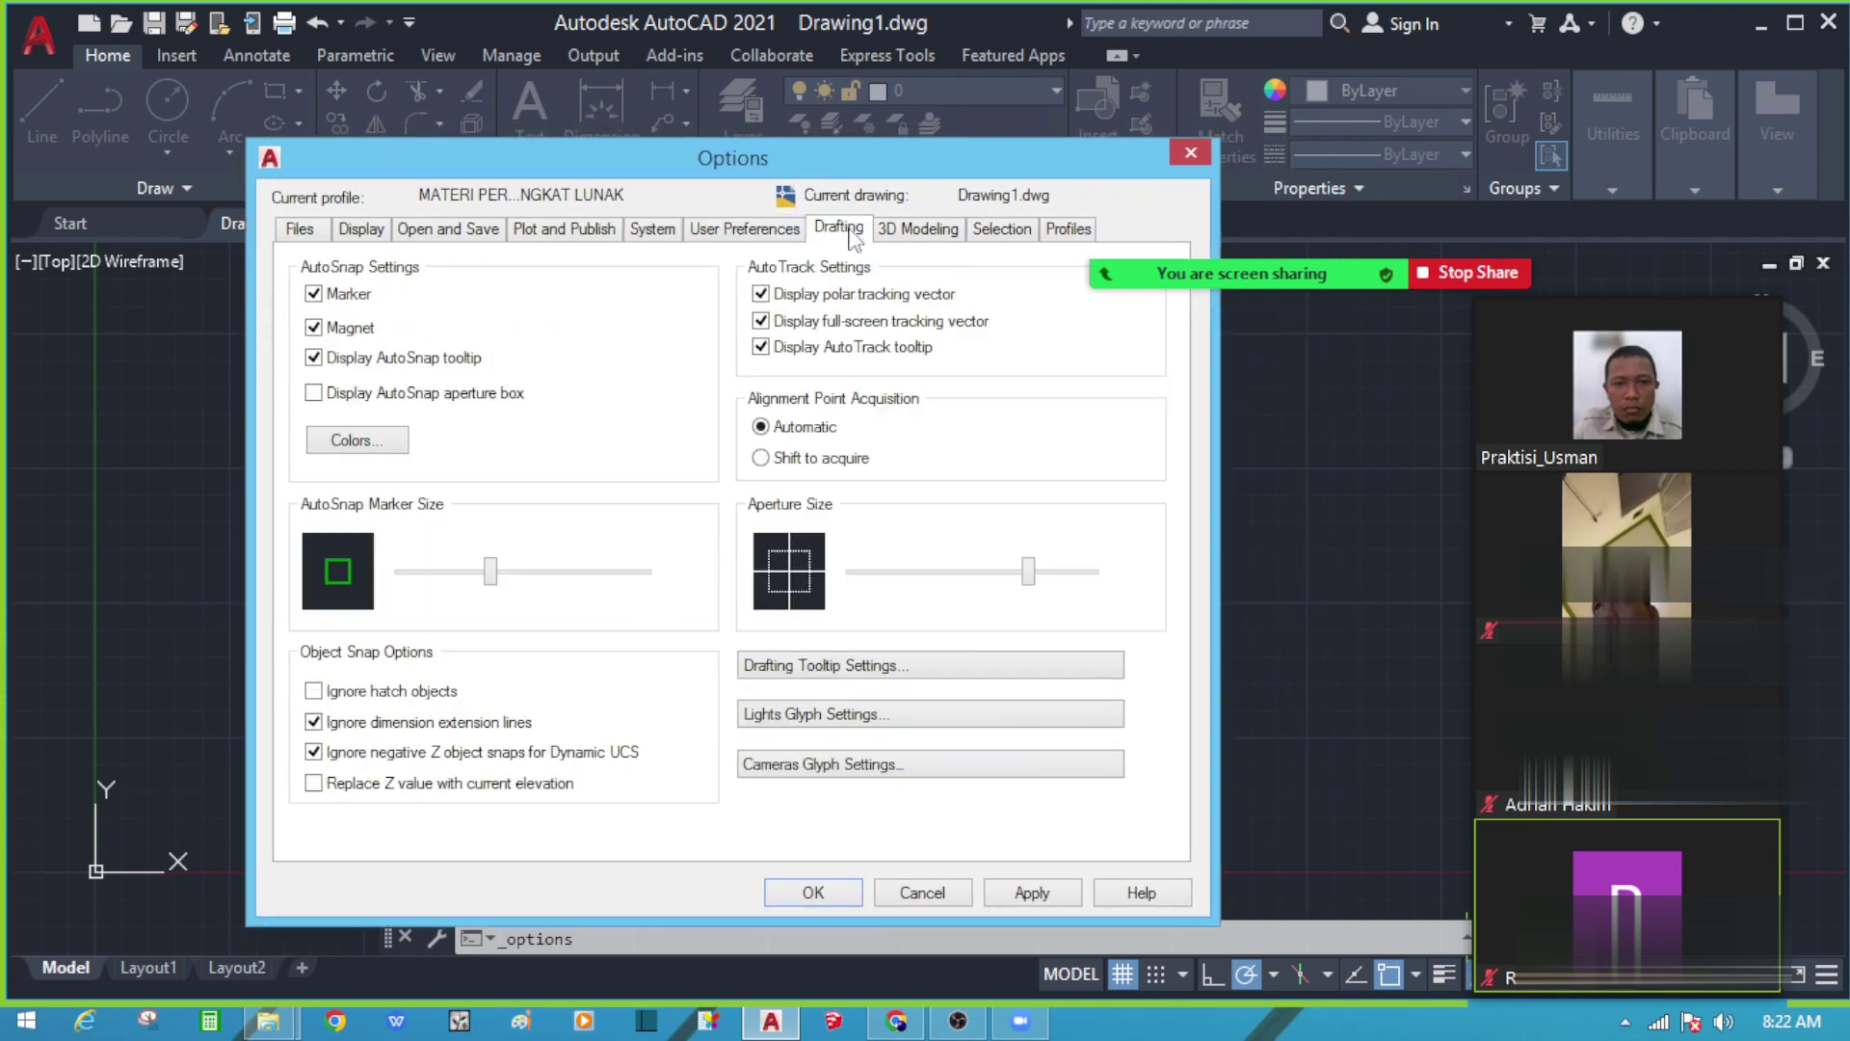
{"action": "left_click", "coordinate": [944, 236]}
{"action": "left_click", "coordinate": [1002, 229]}
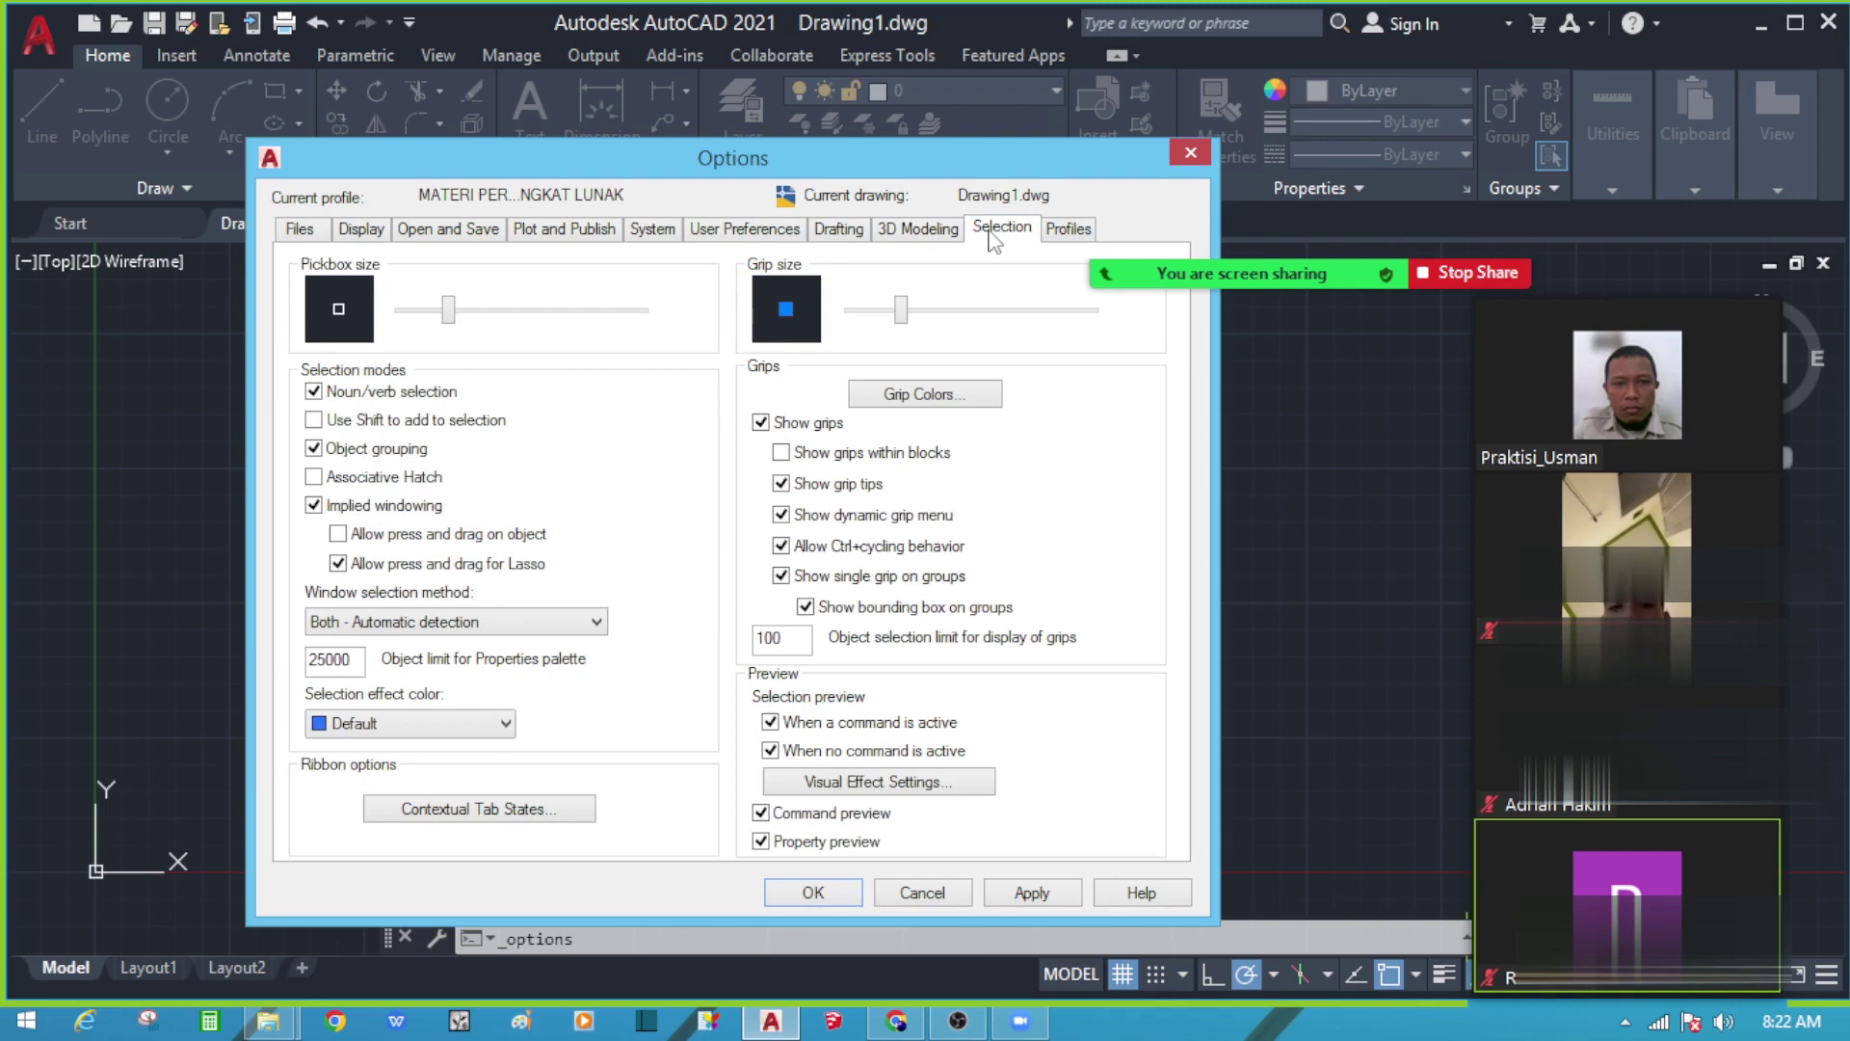
Step: Make MATERI PERANGKAT LUNAK the current profile and close the Options dialog
{"action": "left_click", "coordinate": [1066, 229]}
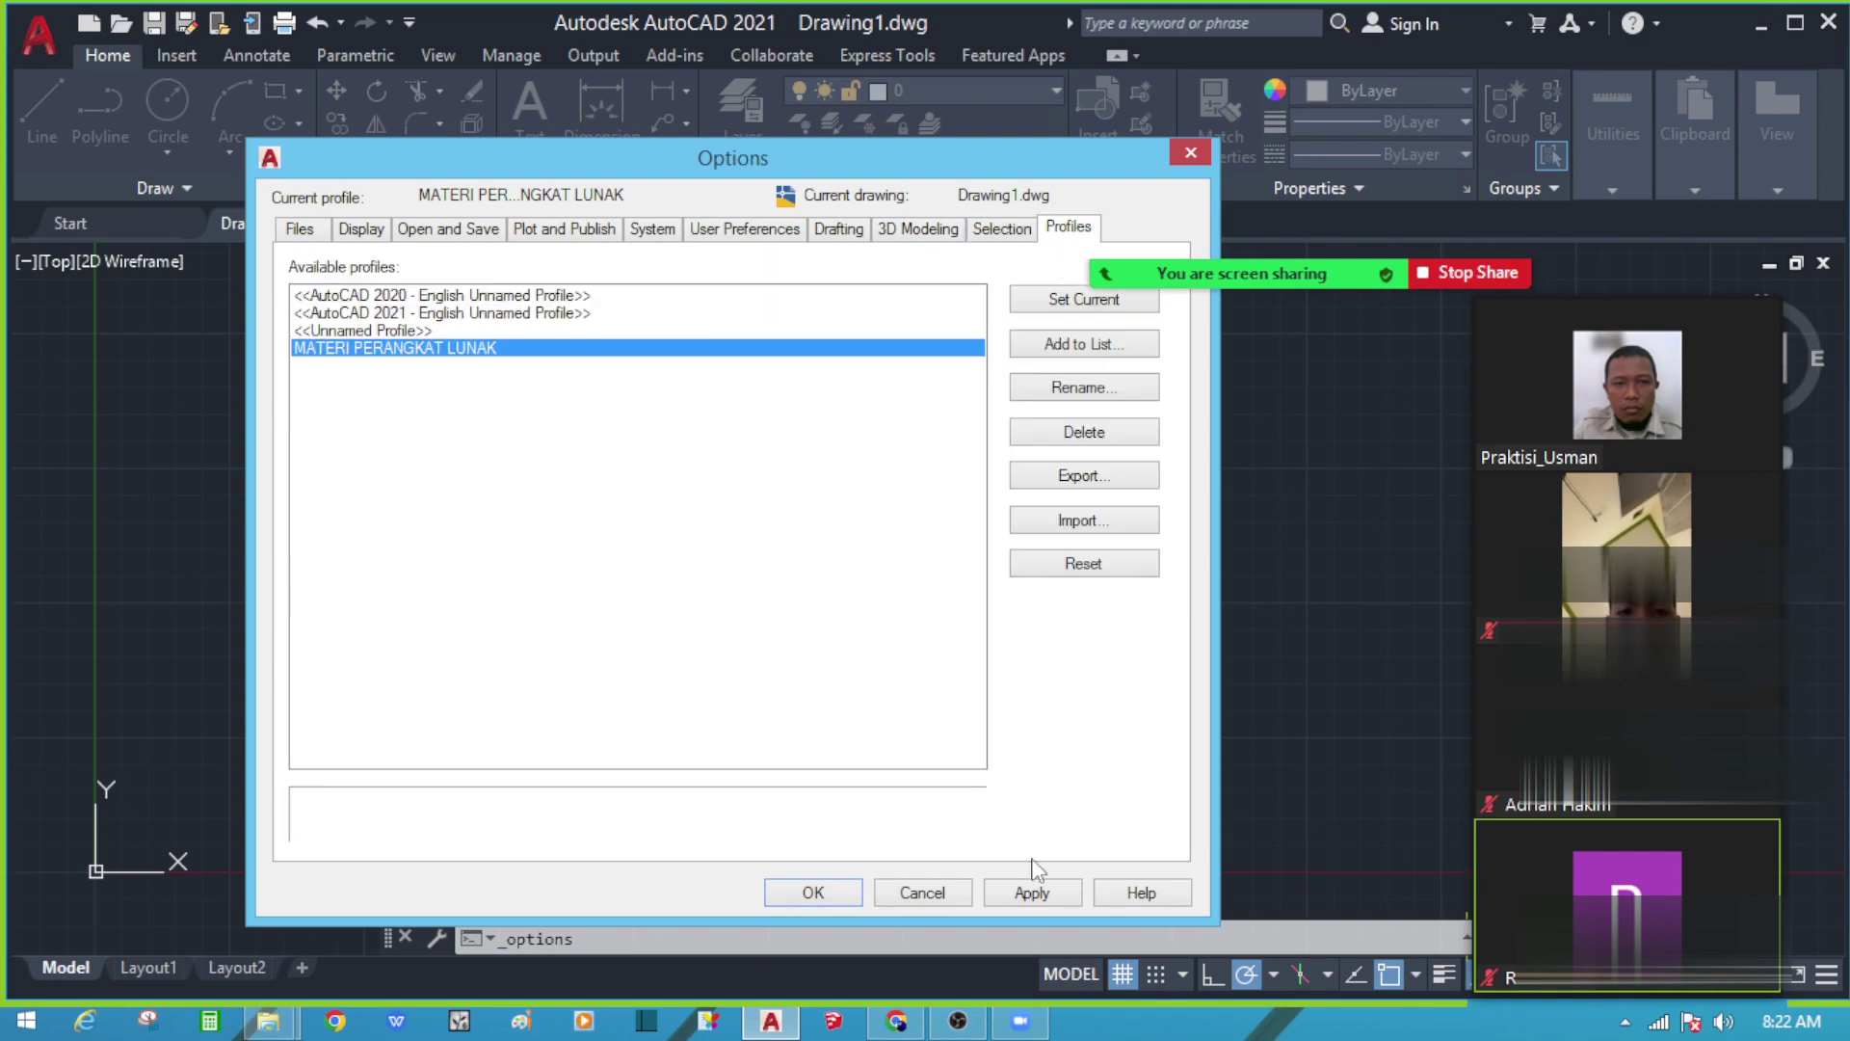
{"action": "left_click", "coordinate": [1035, 892]}
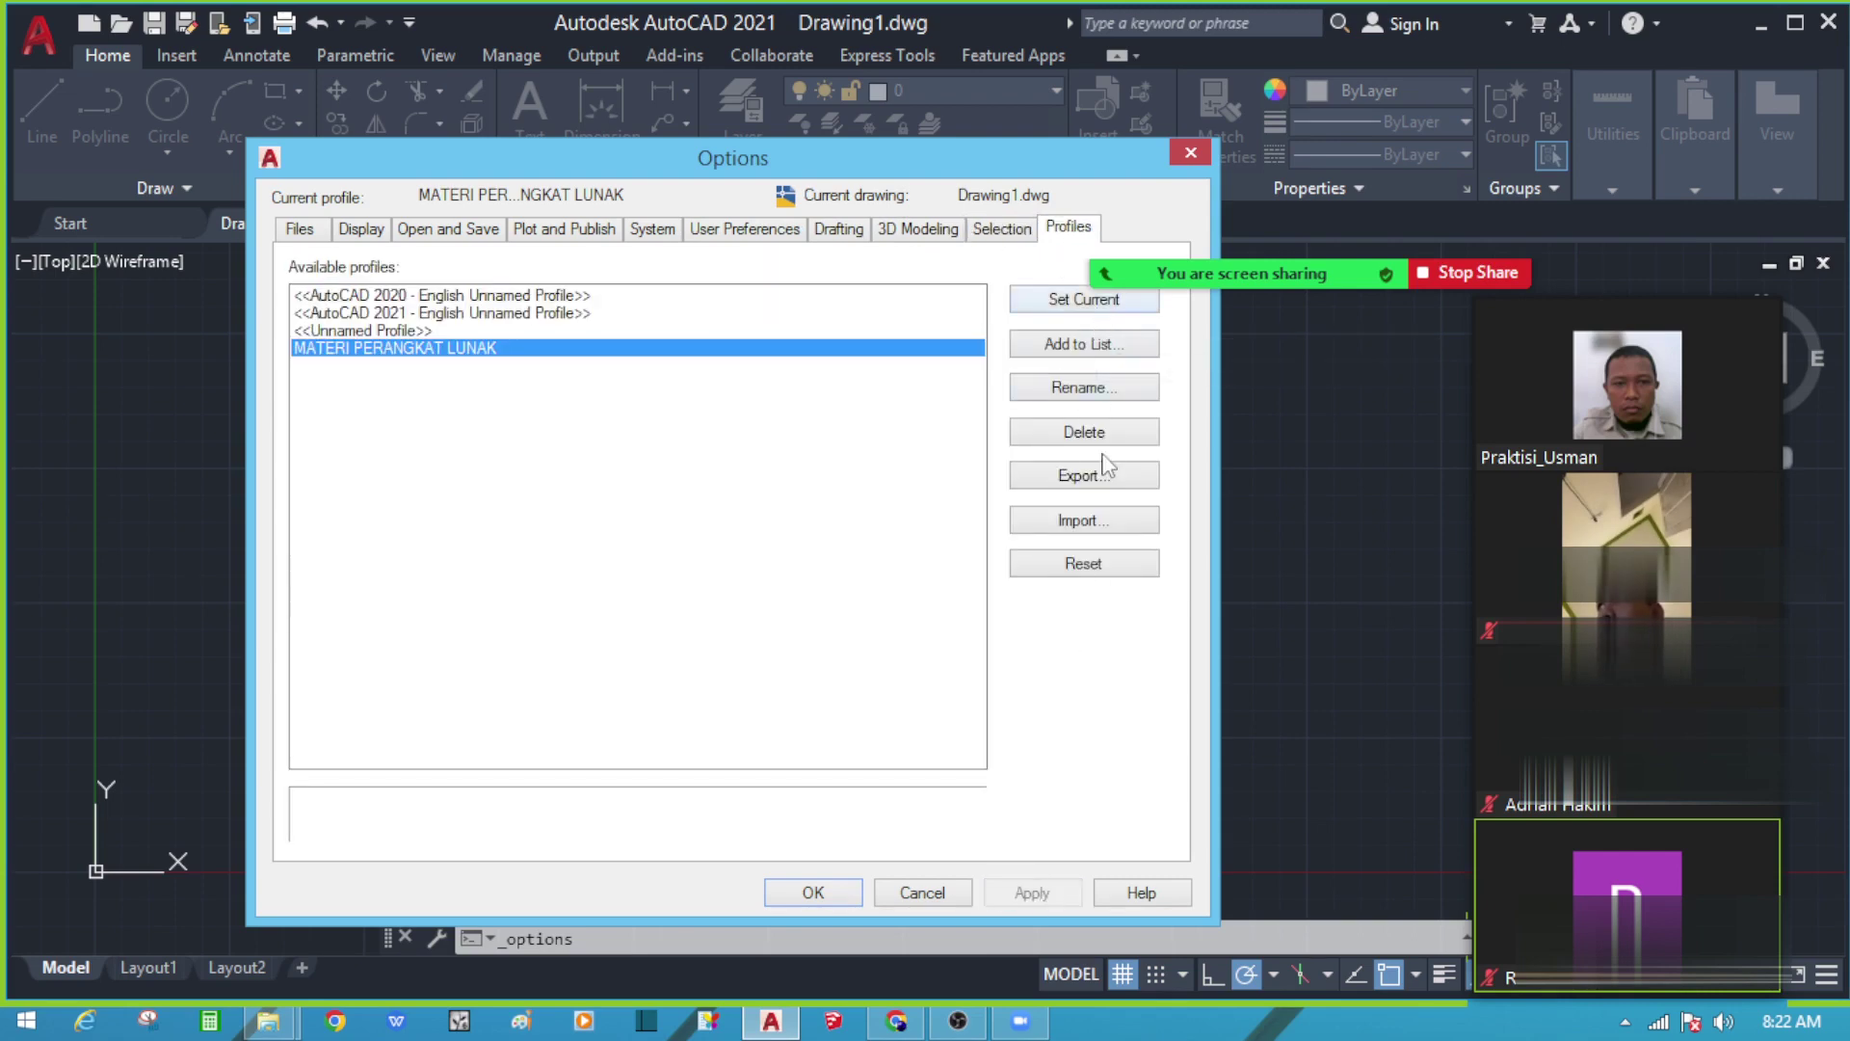
{"action": "left_click", "coordinate": [1084, 301]}
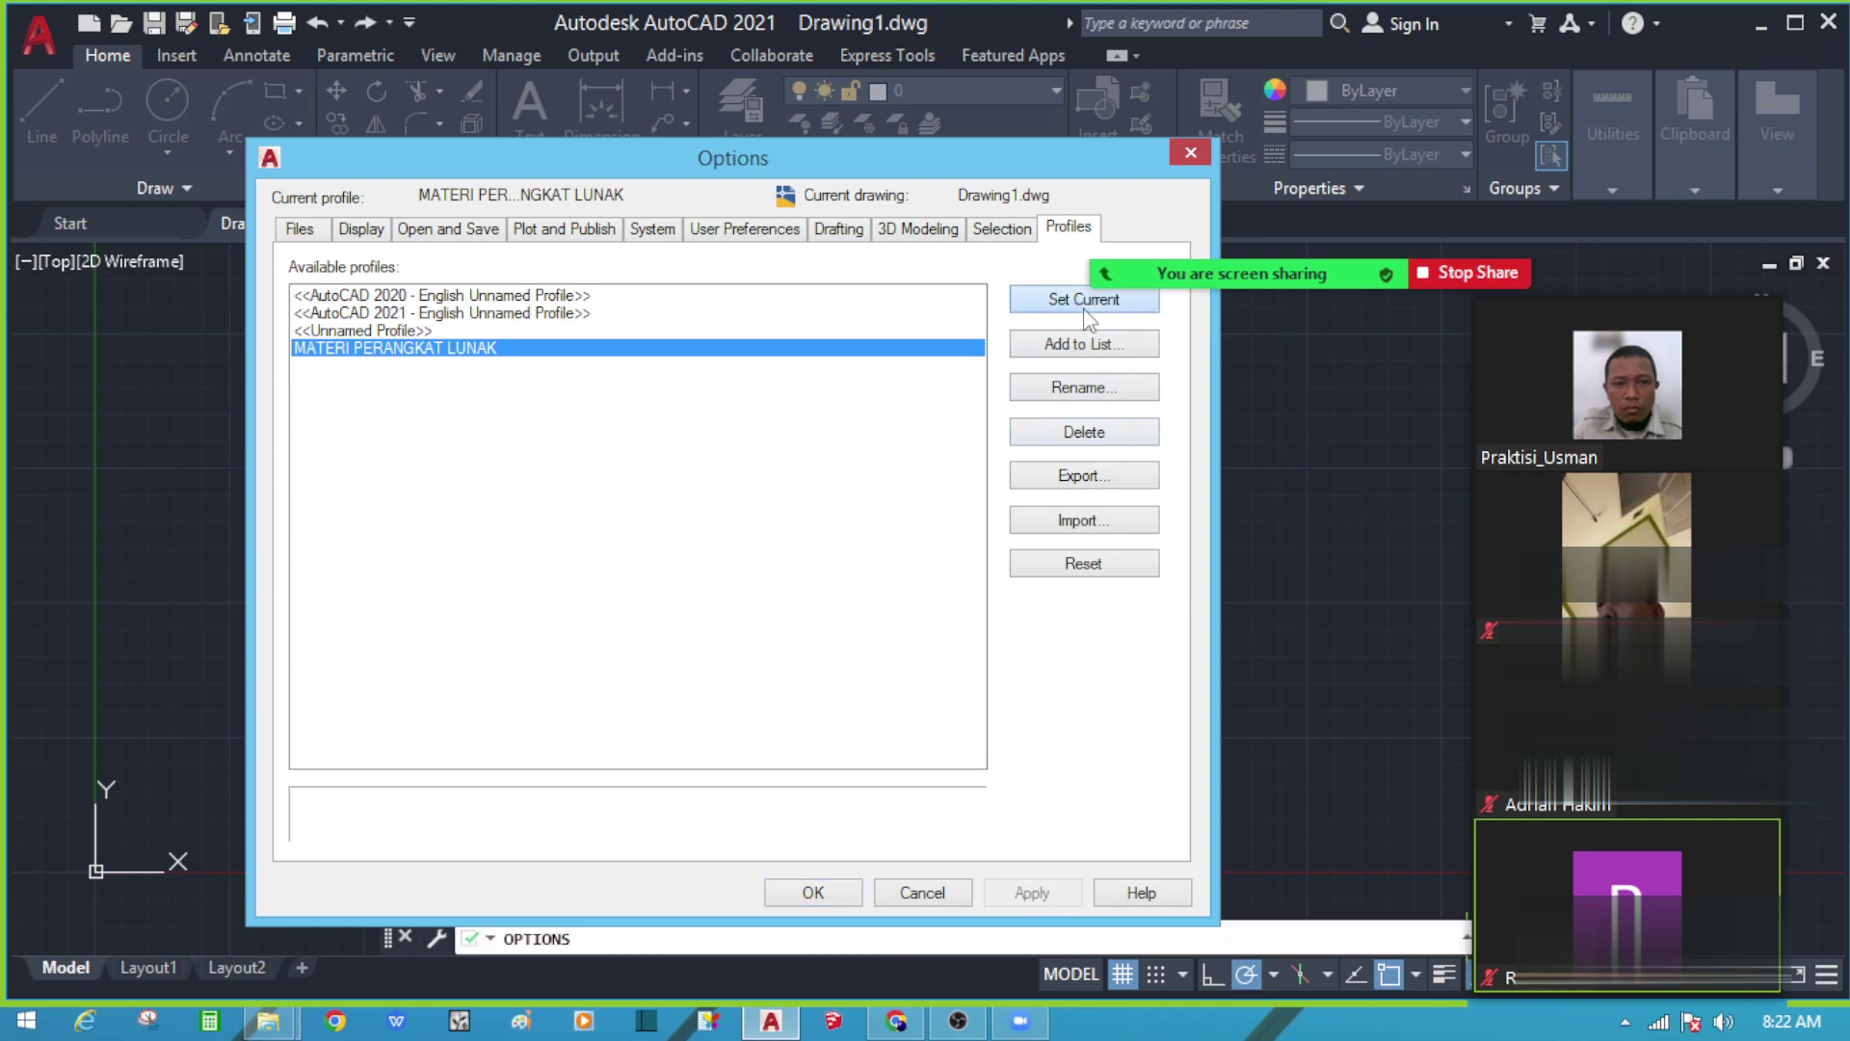
{"action": "left_click", "coordinate": [1192, 156]}
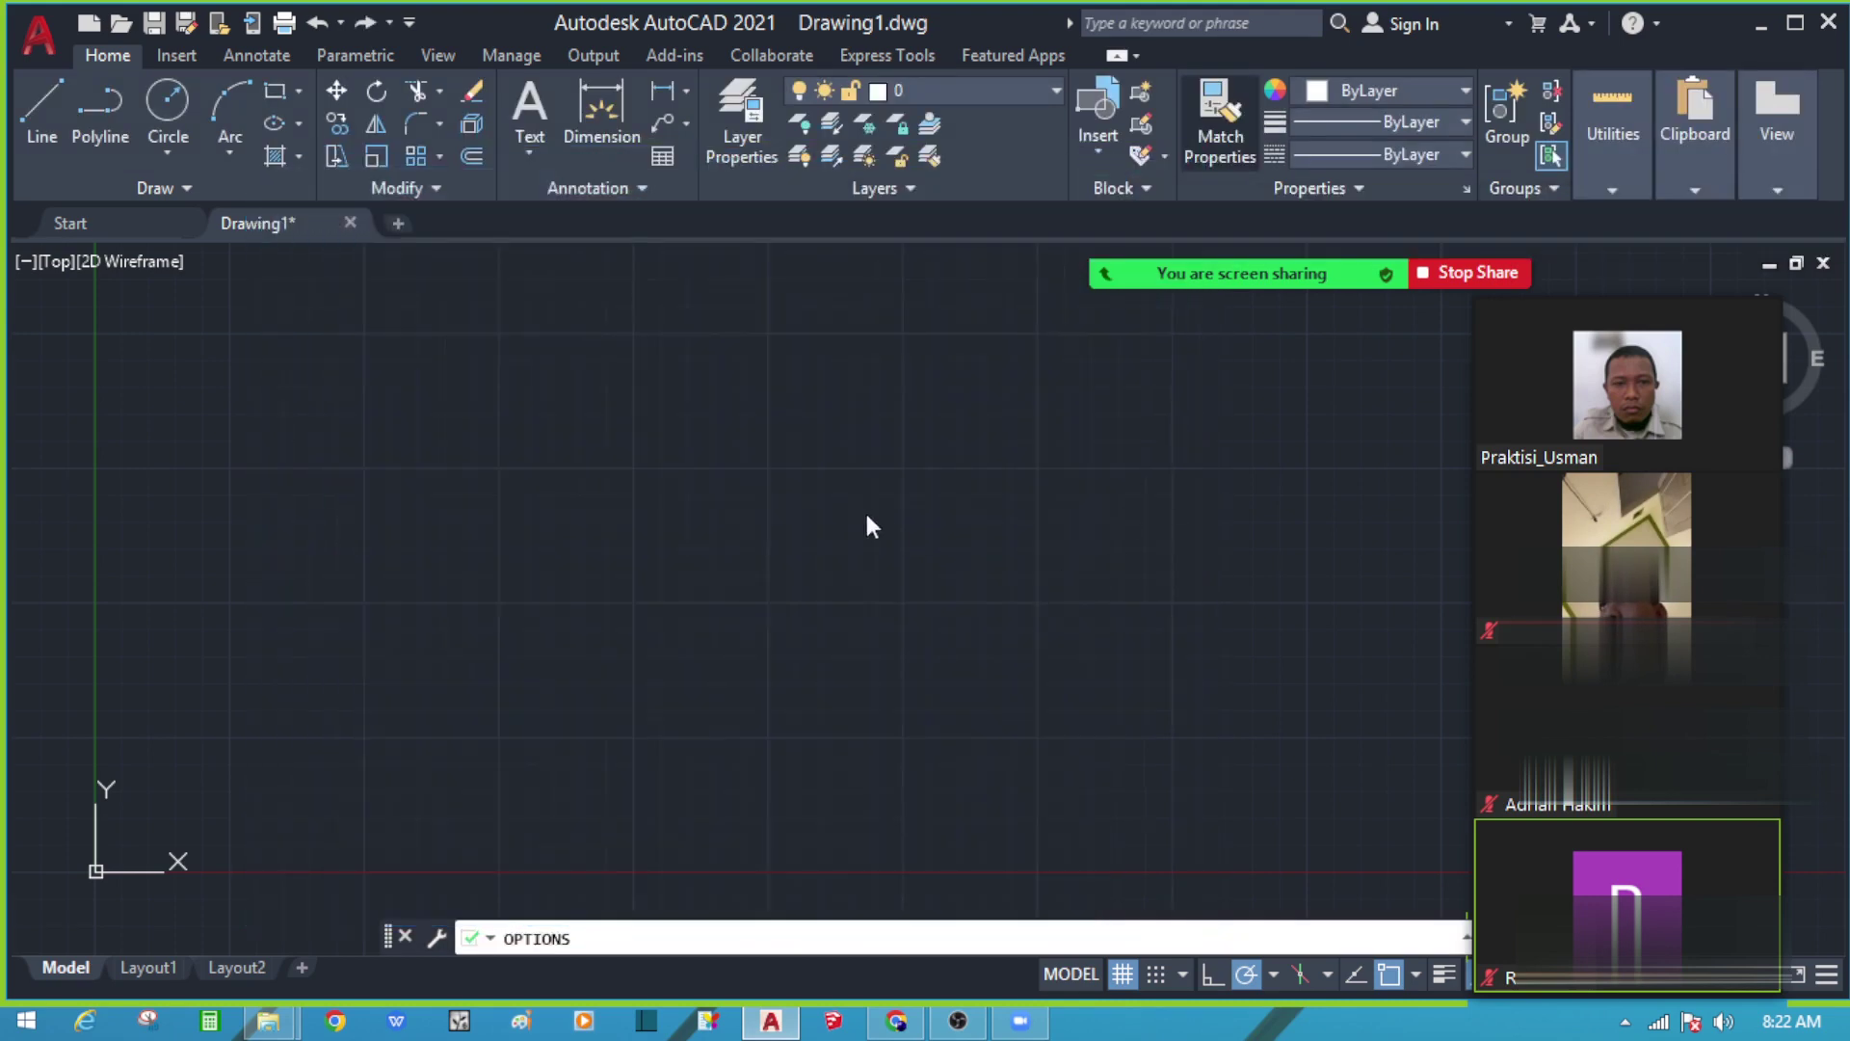
{"action": "left_click", "coordinate": [1083, 574]}
{"action": "left_click", "coordinate": [727, 525]}
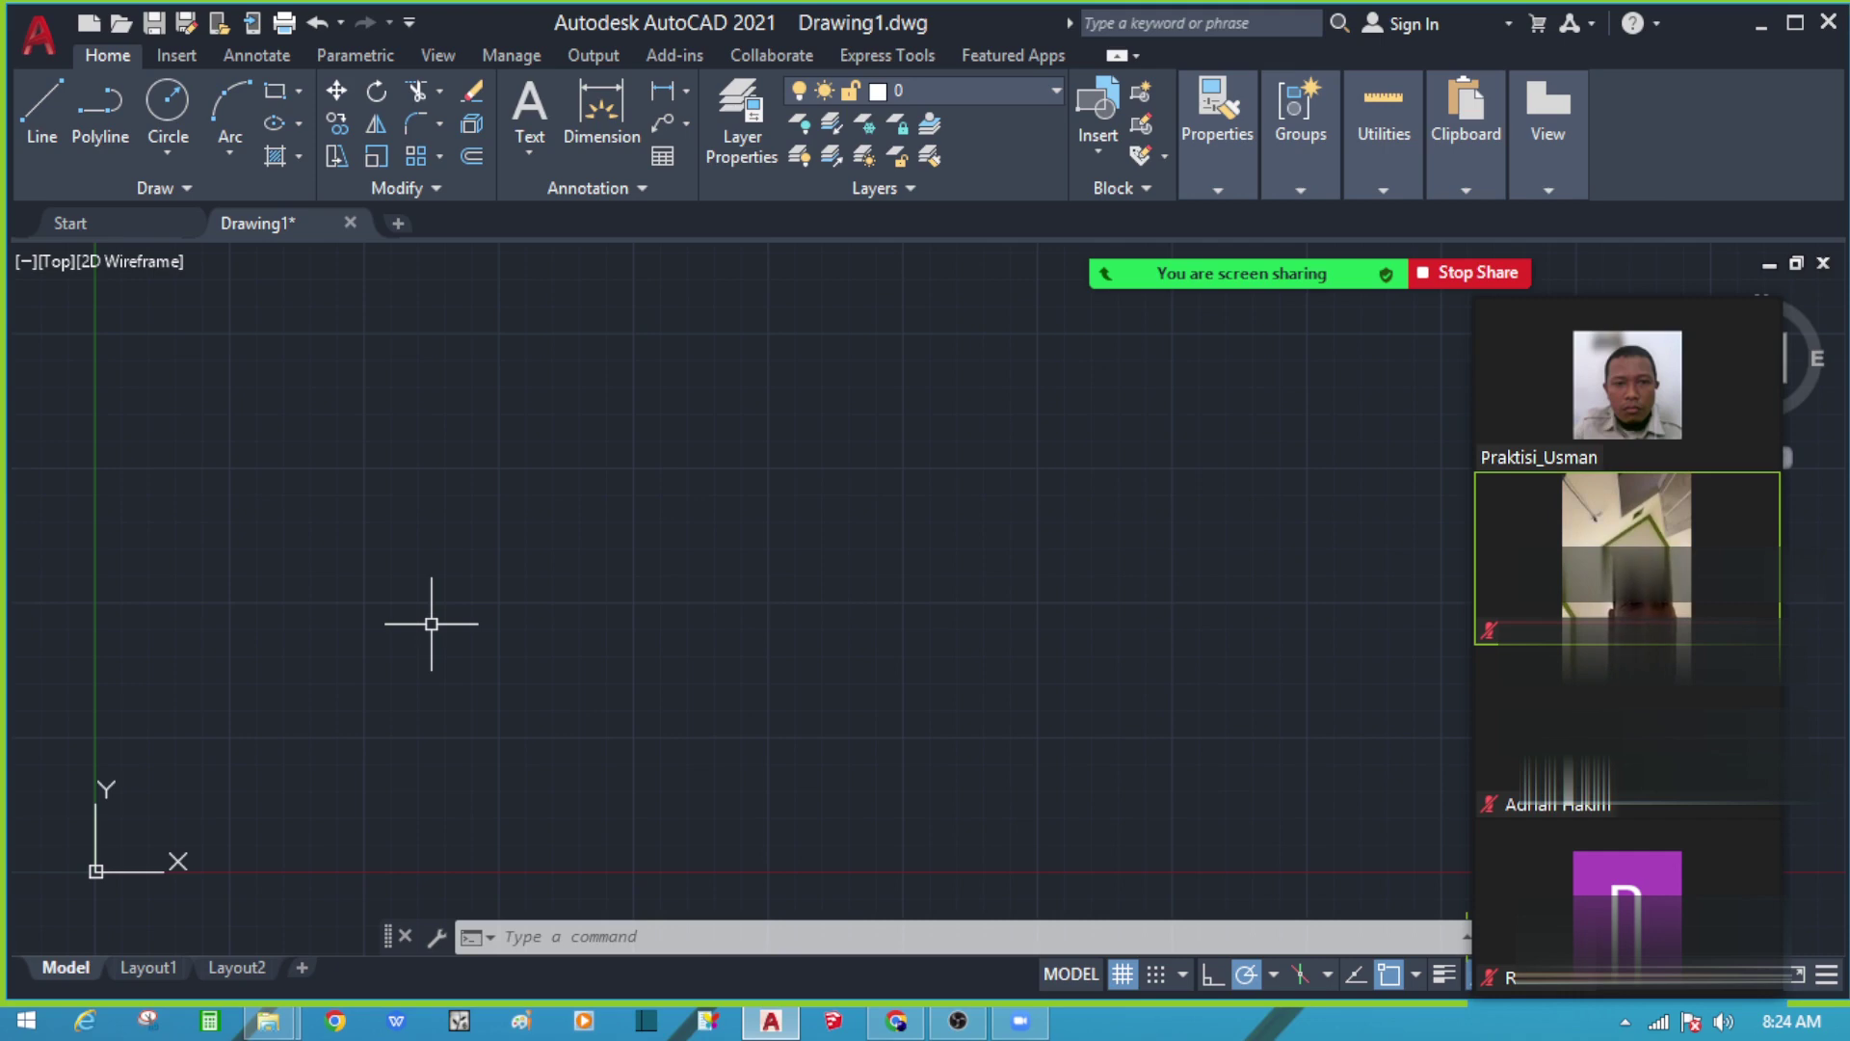
{"action": "key", "text": "Escape"}
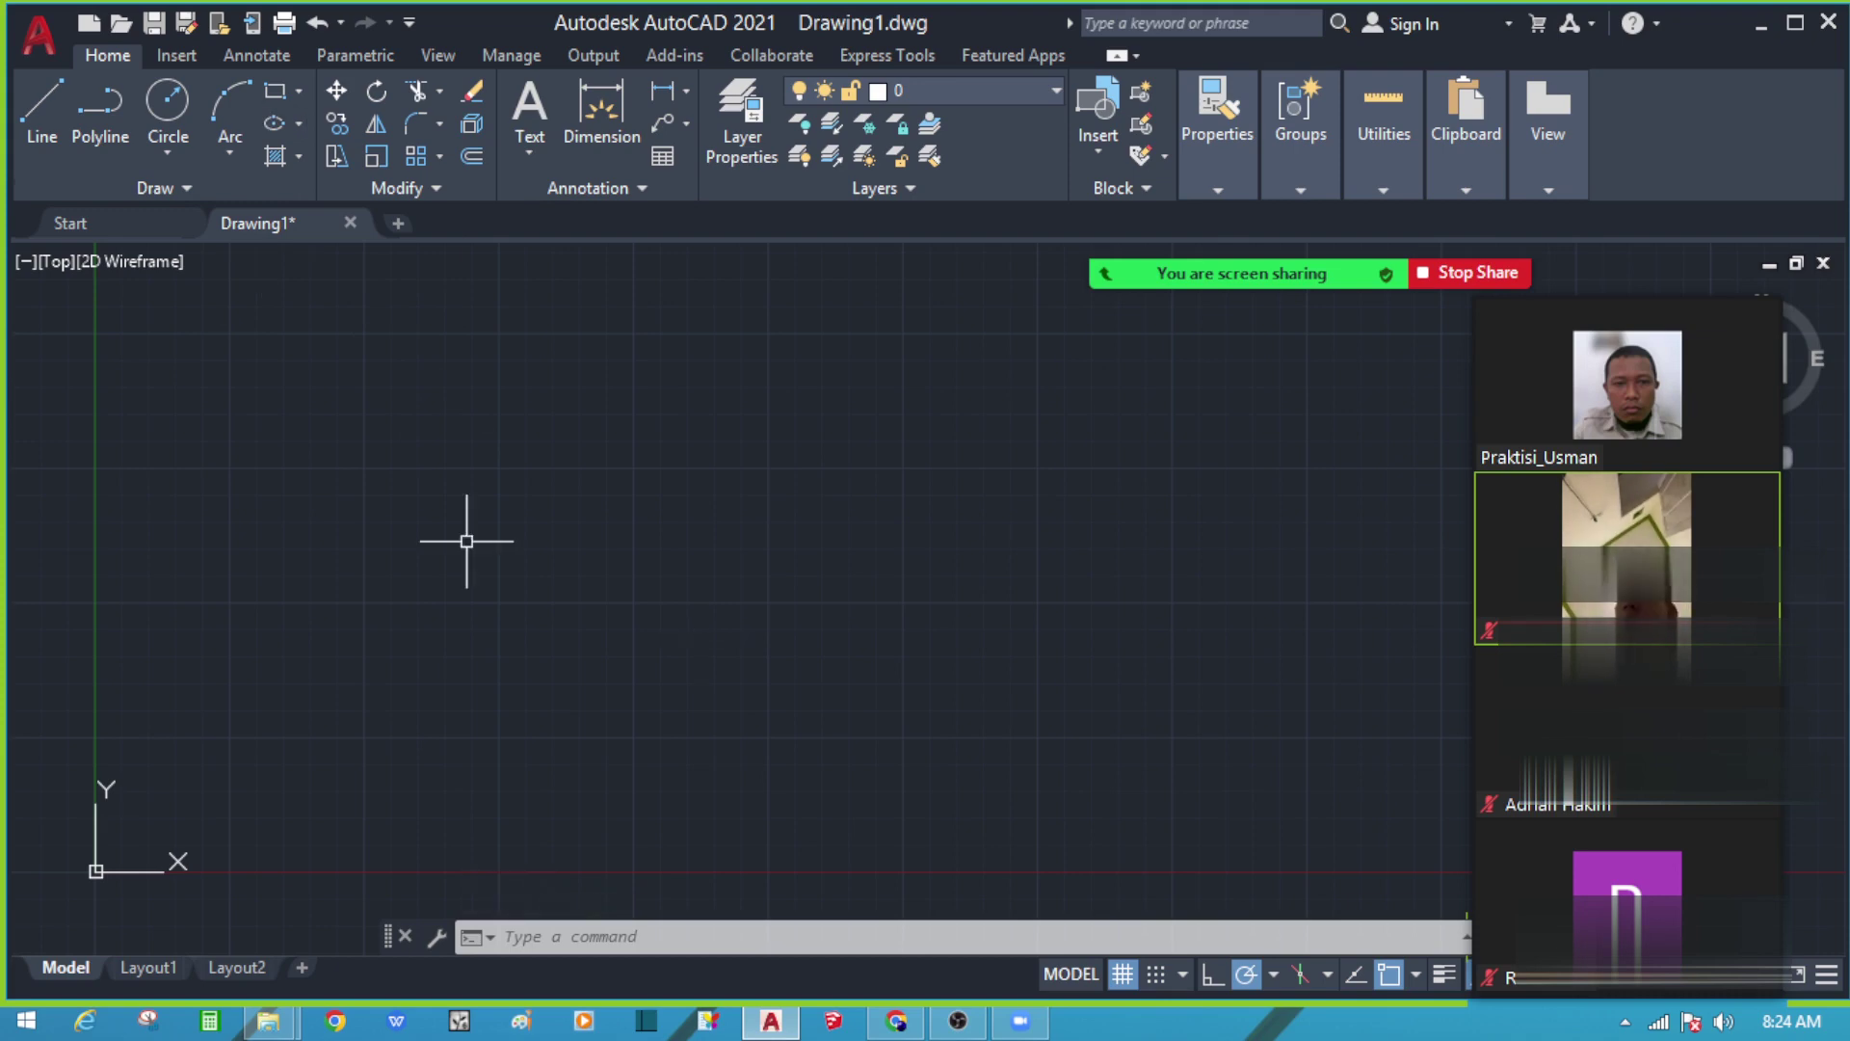
Step: Pan the empty drawing so the origin moves up and to the right
{"action": "left_click", "coordinate": [53, 111]}
{"action": "key", "text": "Escape"}
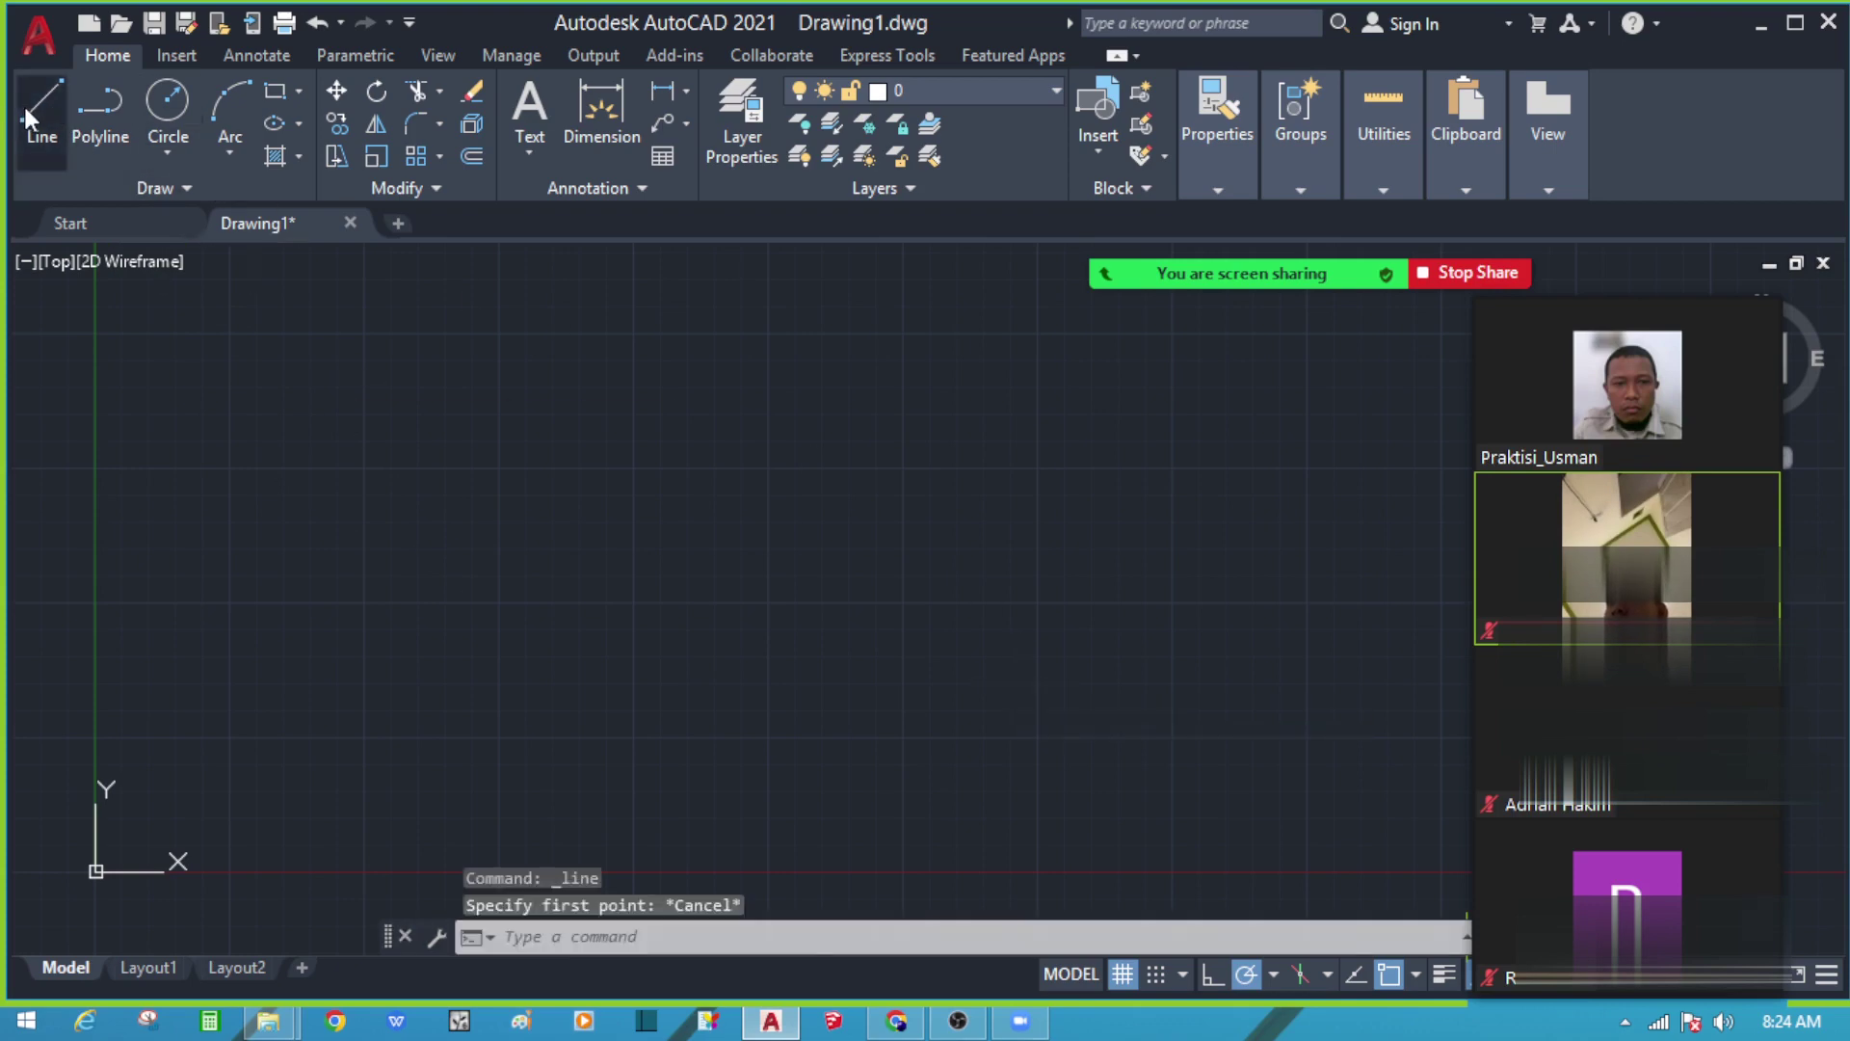
{"action": "left_click", "coordinate": [100, 113]}
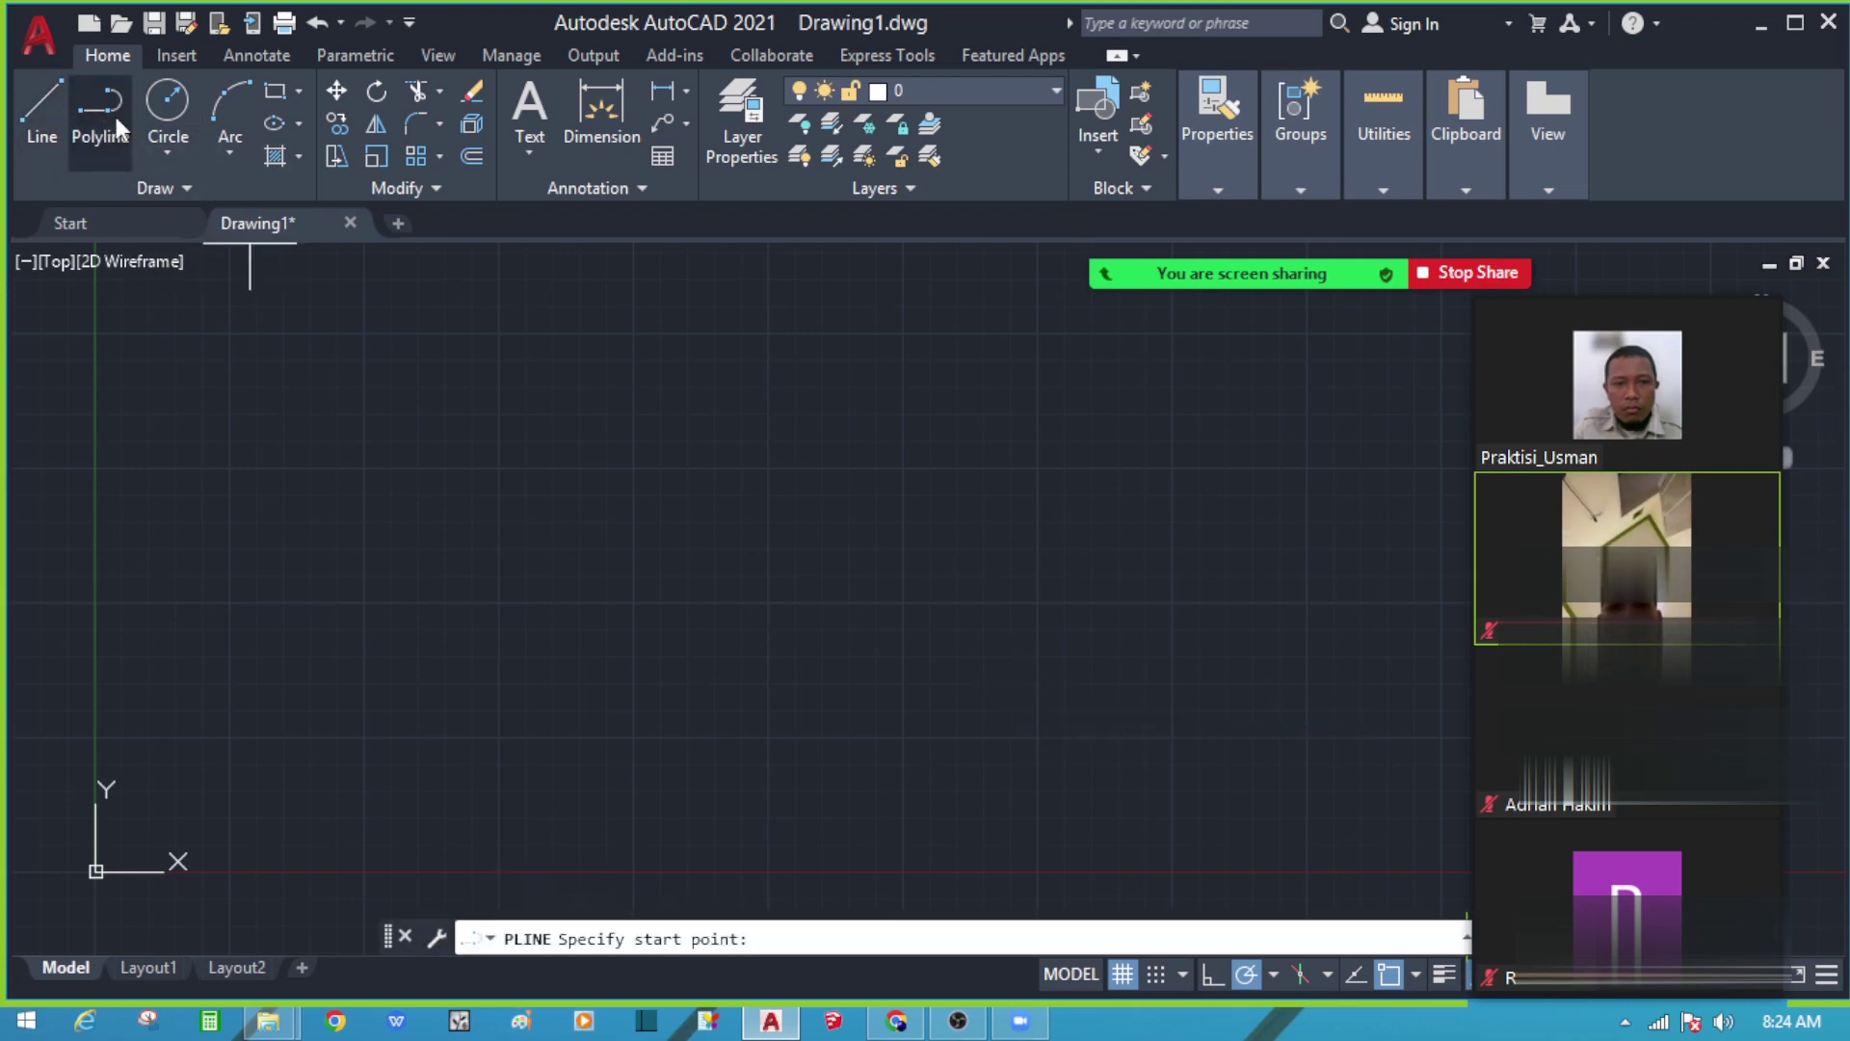
{"action": "key", "text": "Escape"}
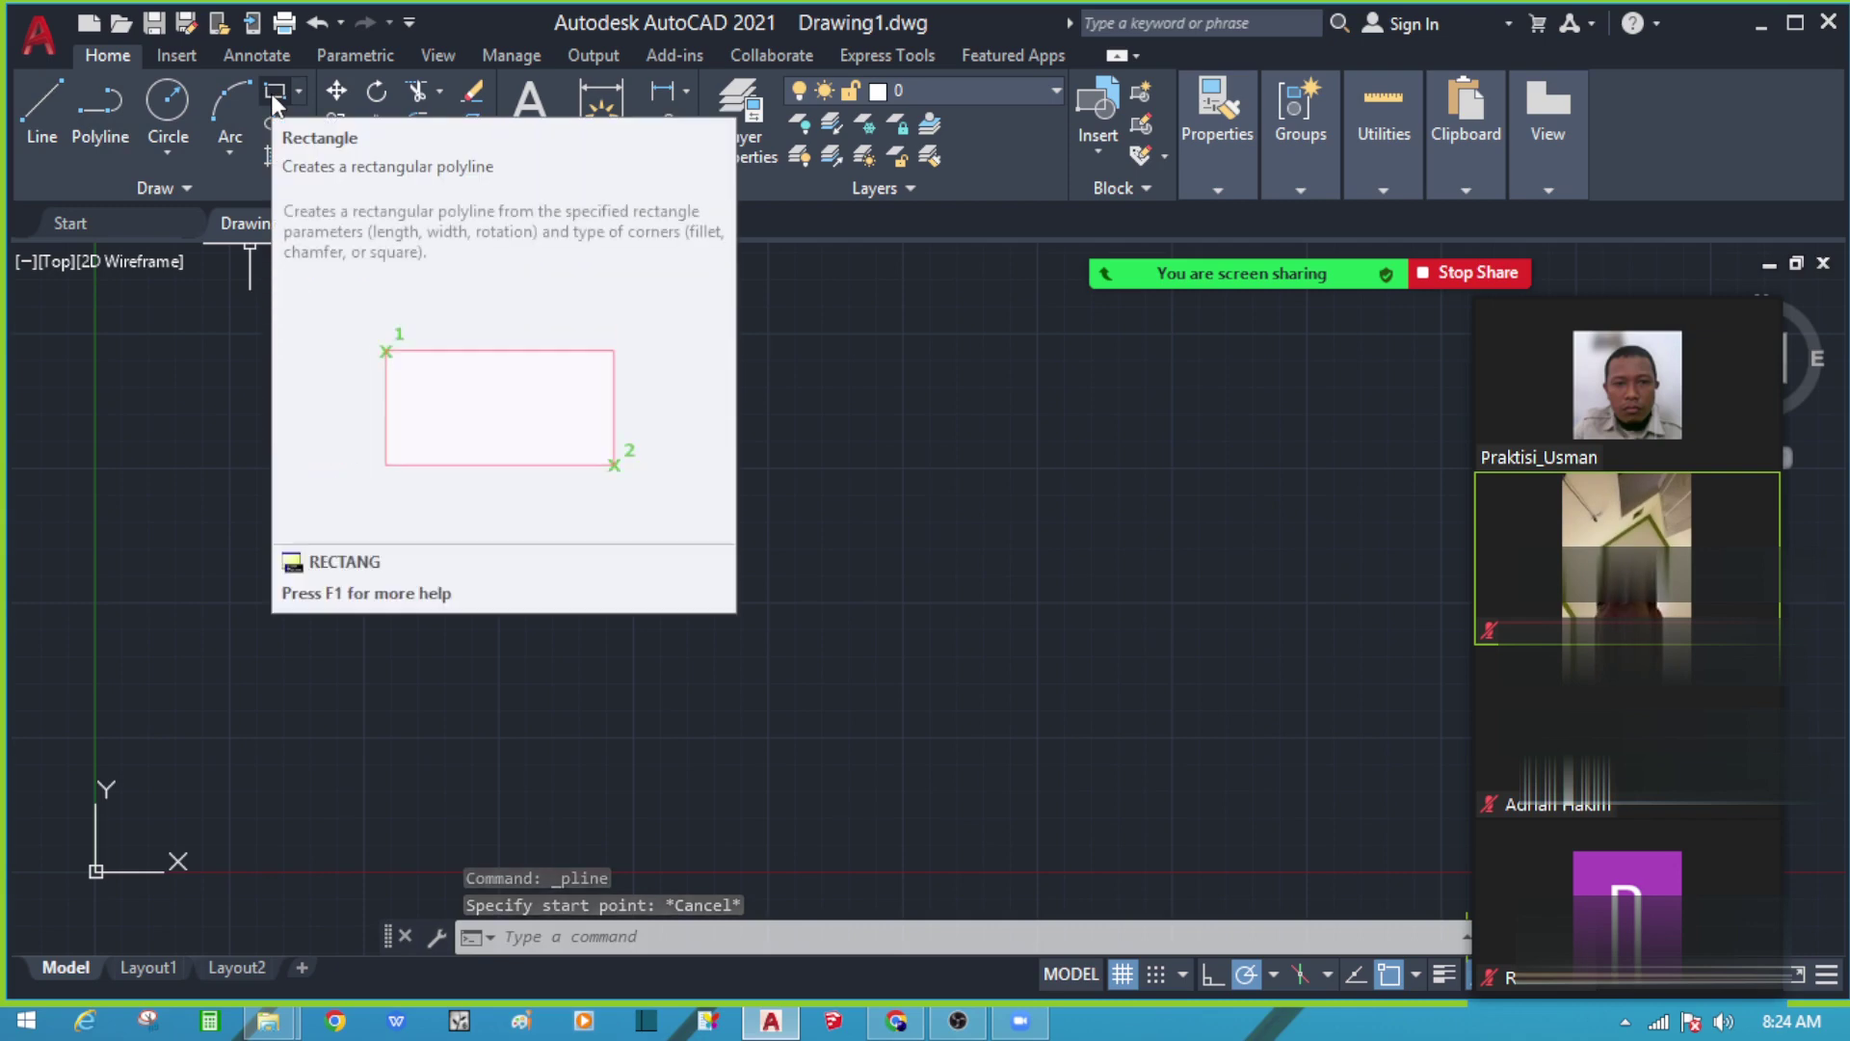
{"action": "left_click", "coordinate": [1024, 560]}
{"action": "left_click", "coordinate": [574, 661]}
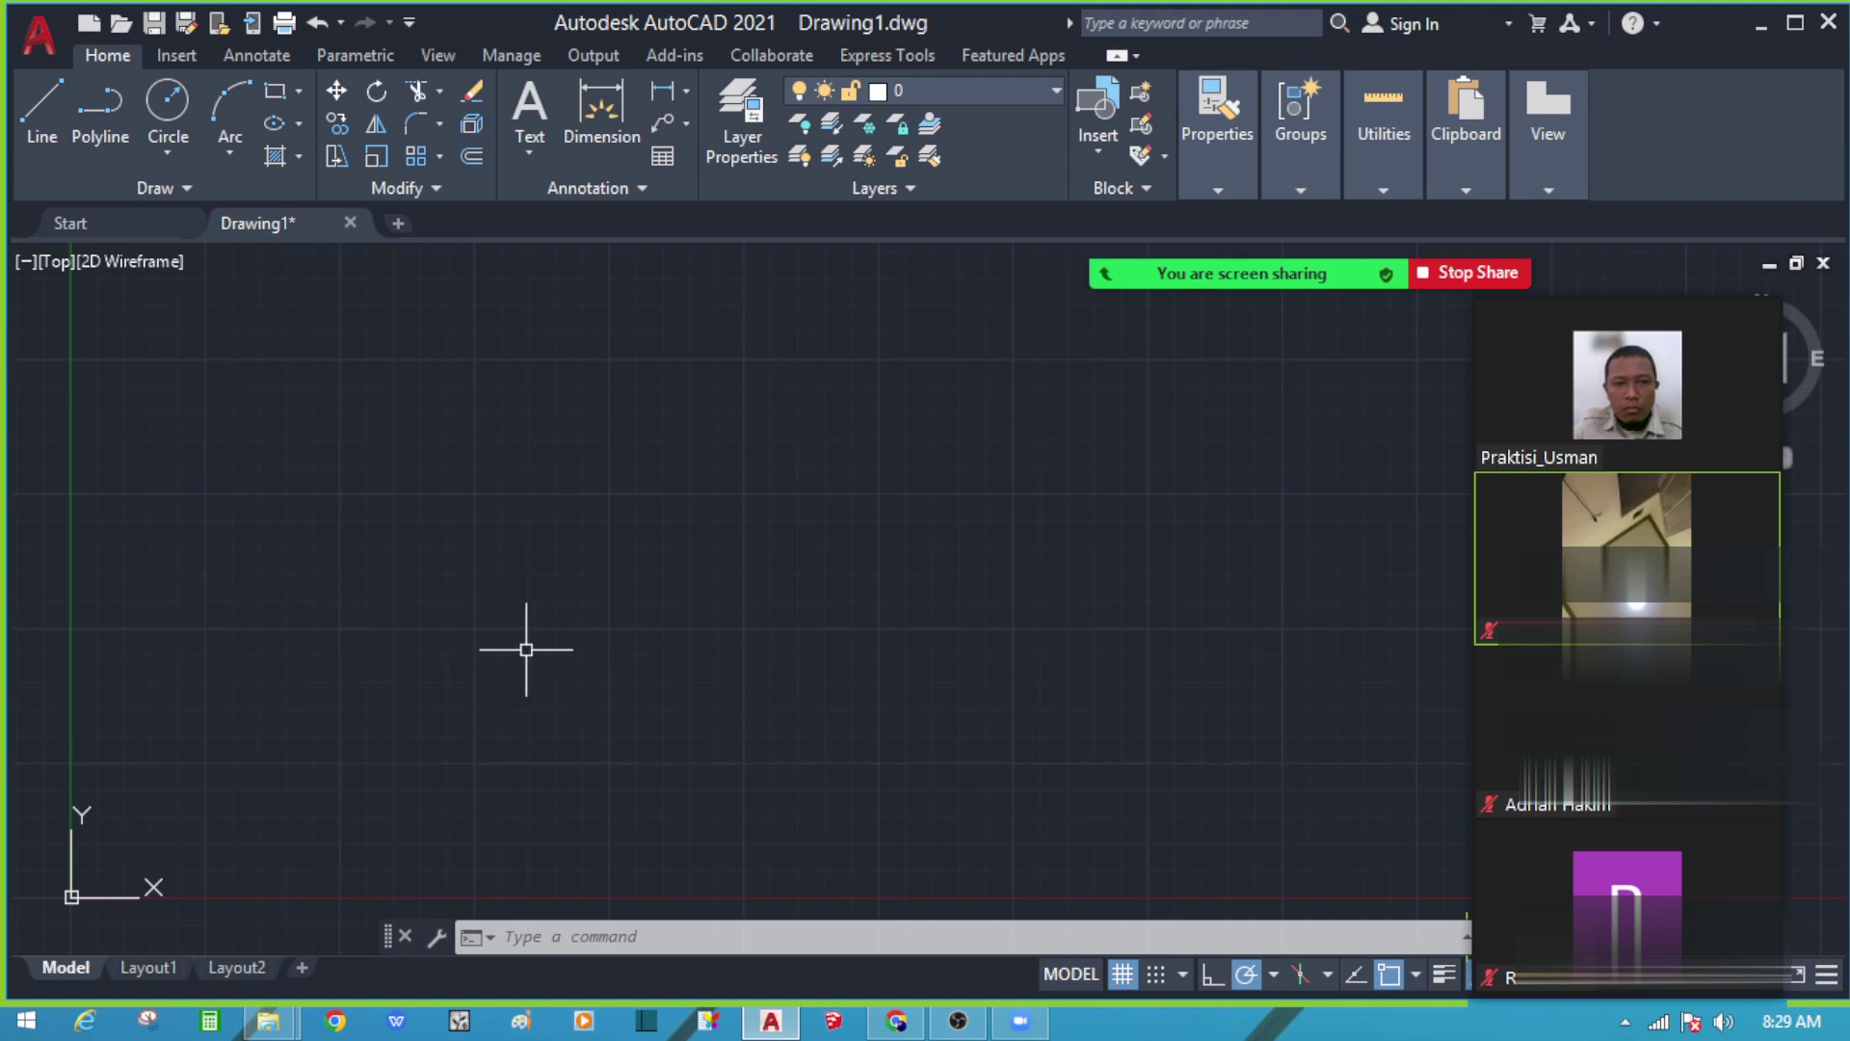
{"action": "middle_click_drag", "start_coordinate": [529, 649], "coordinate": [554, 635]}
{"action": "middle_click_drag", "start_coordinate": [331, 740], "coordinate": [378, 680]}
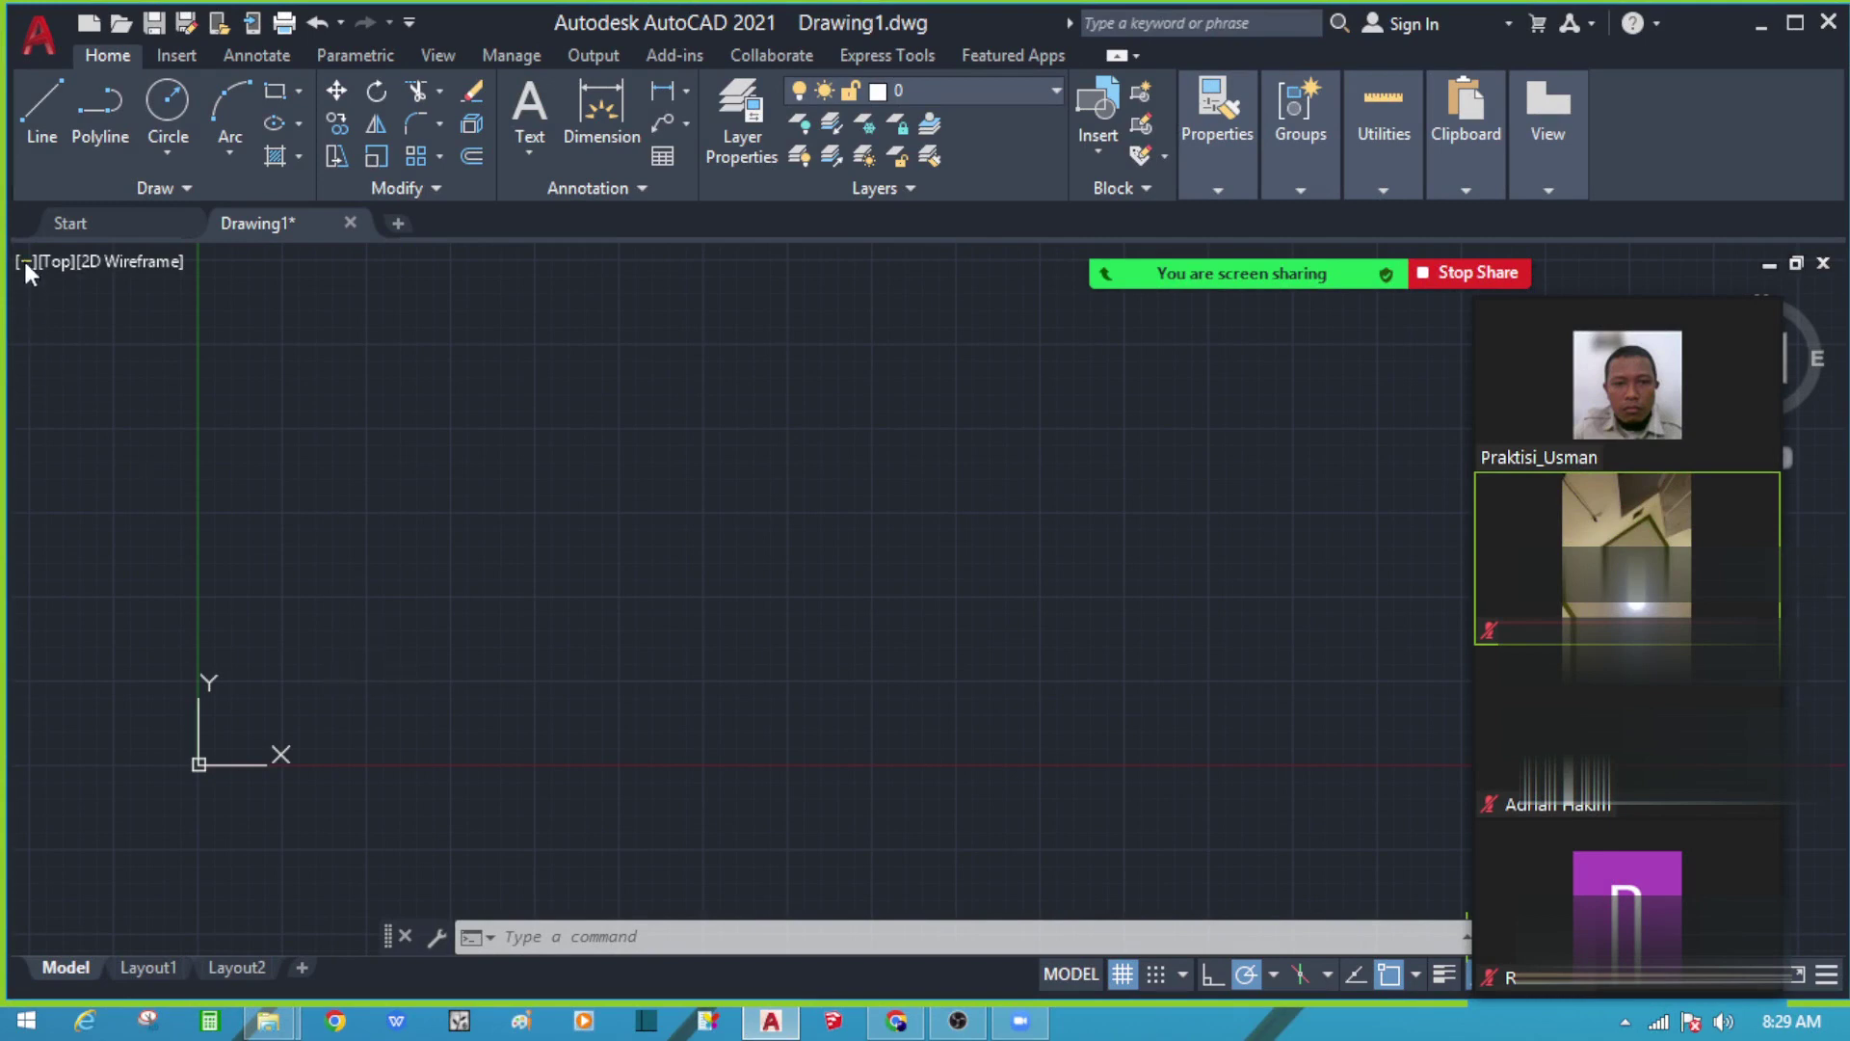
Step: Draw a square with LINE, entering 150 for each side and clicking the start point to close
{"action": "left_click", "coordinate": [42, 111]}
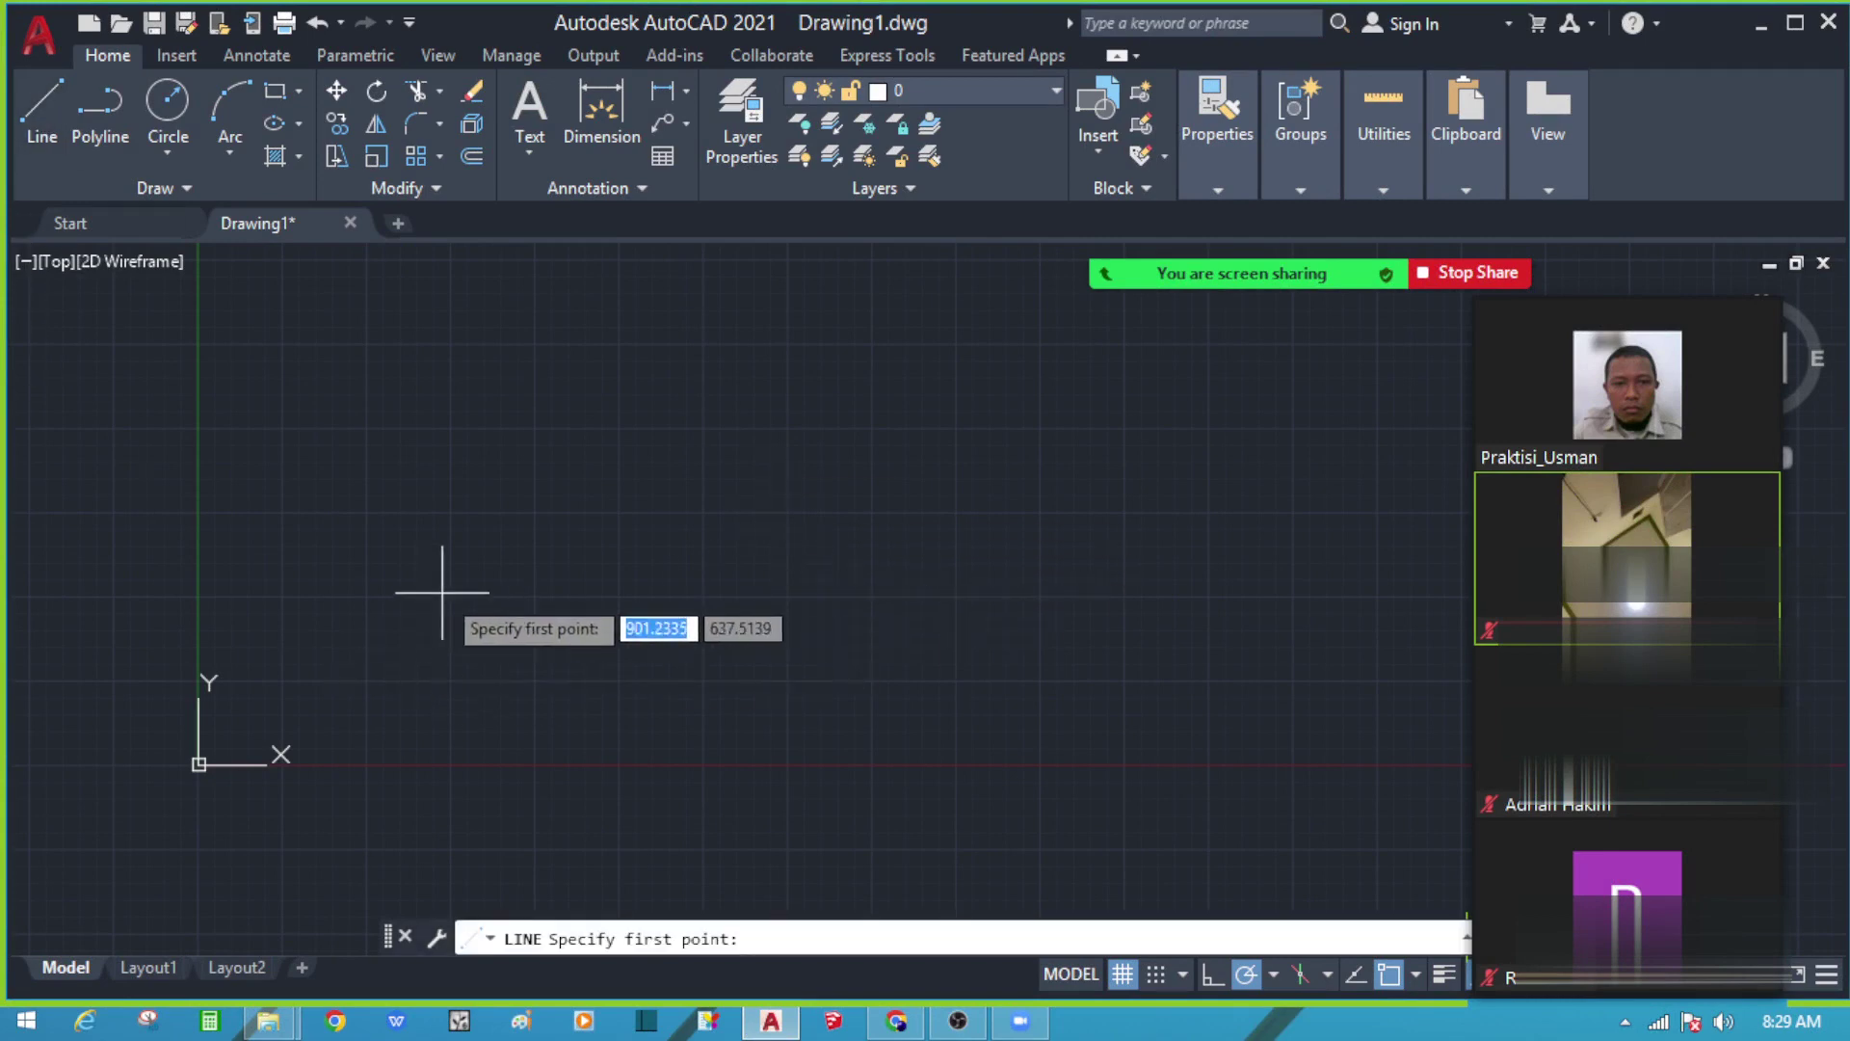
{"action": "scroll", "coordinate": [502, 620], "scroll_direction": "up", "scroll_amount": 4}
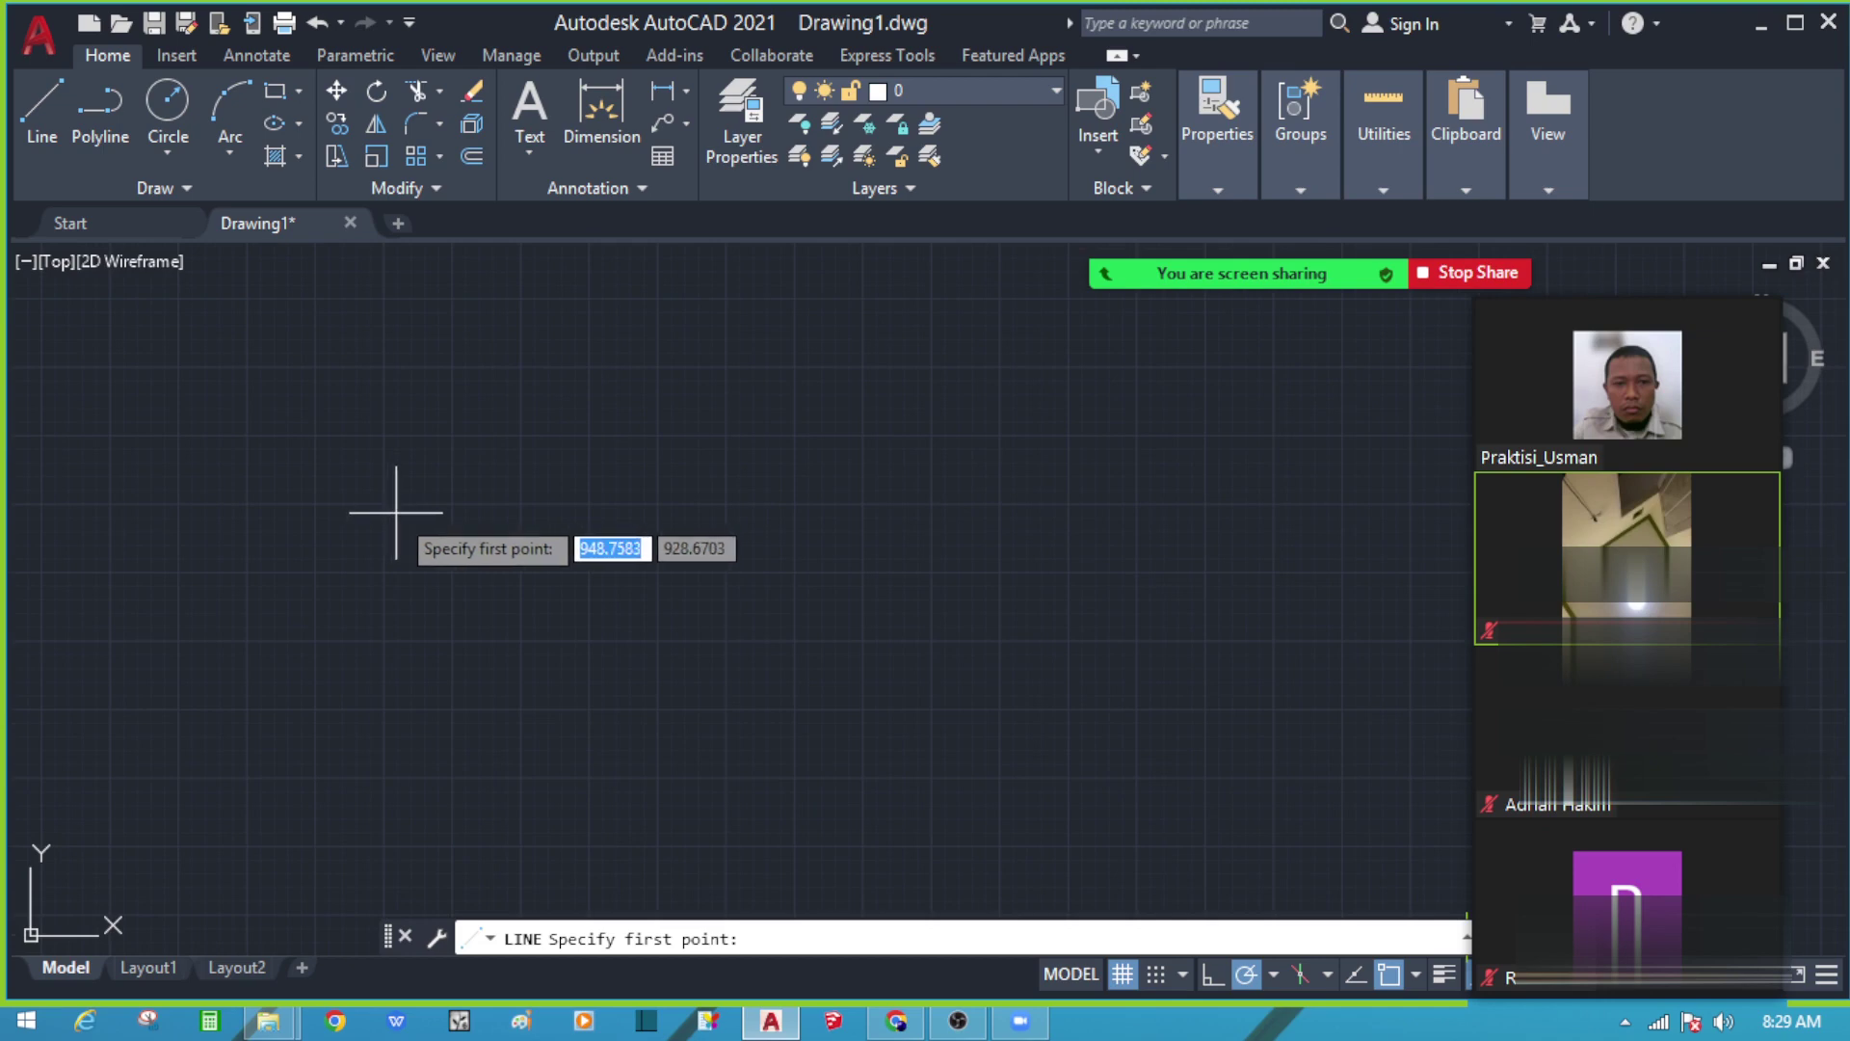
{"action": "left_click", "coordinate": [42, 114]}
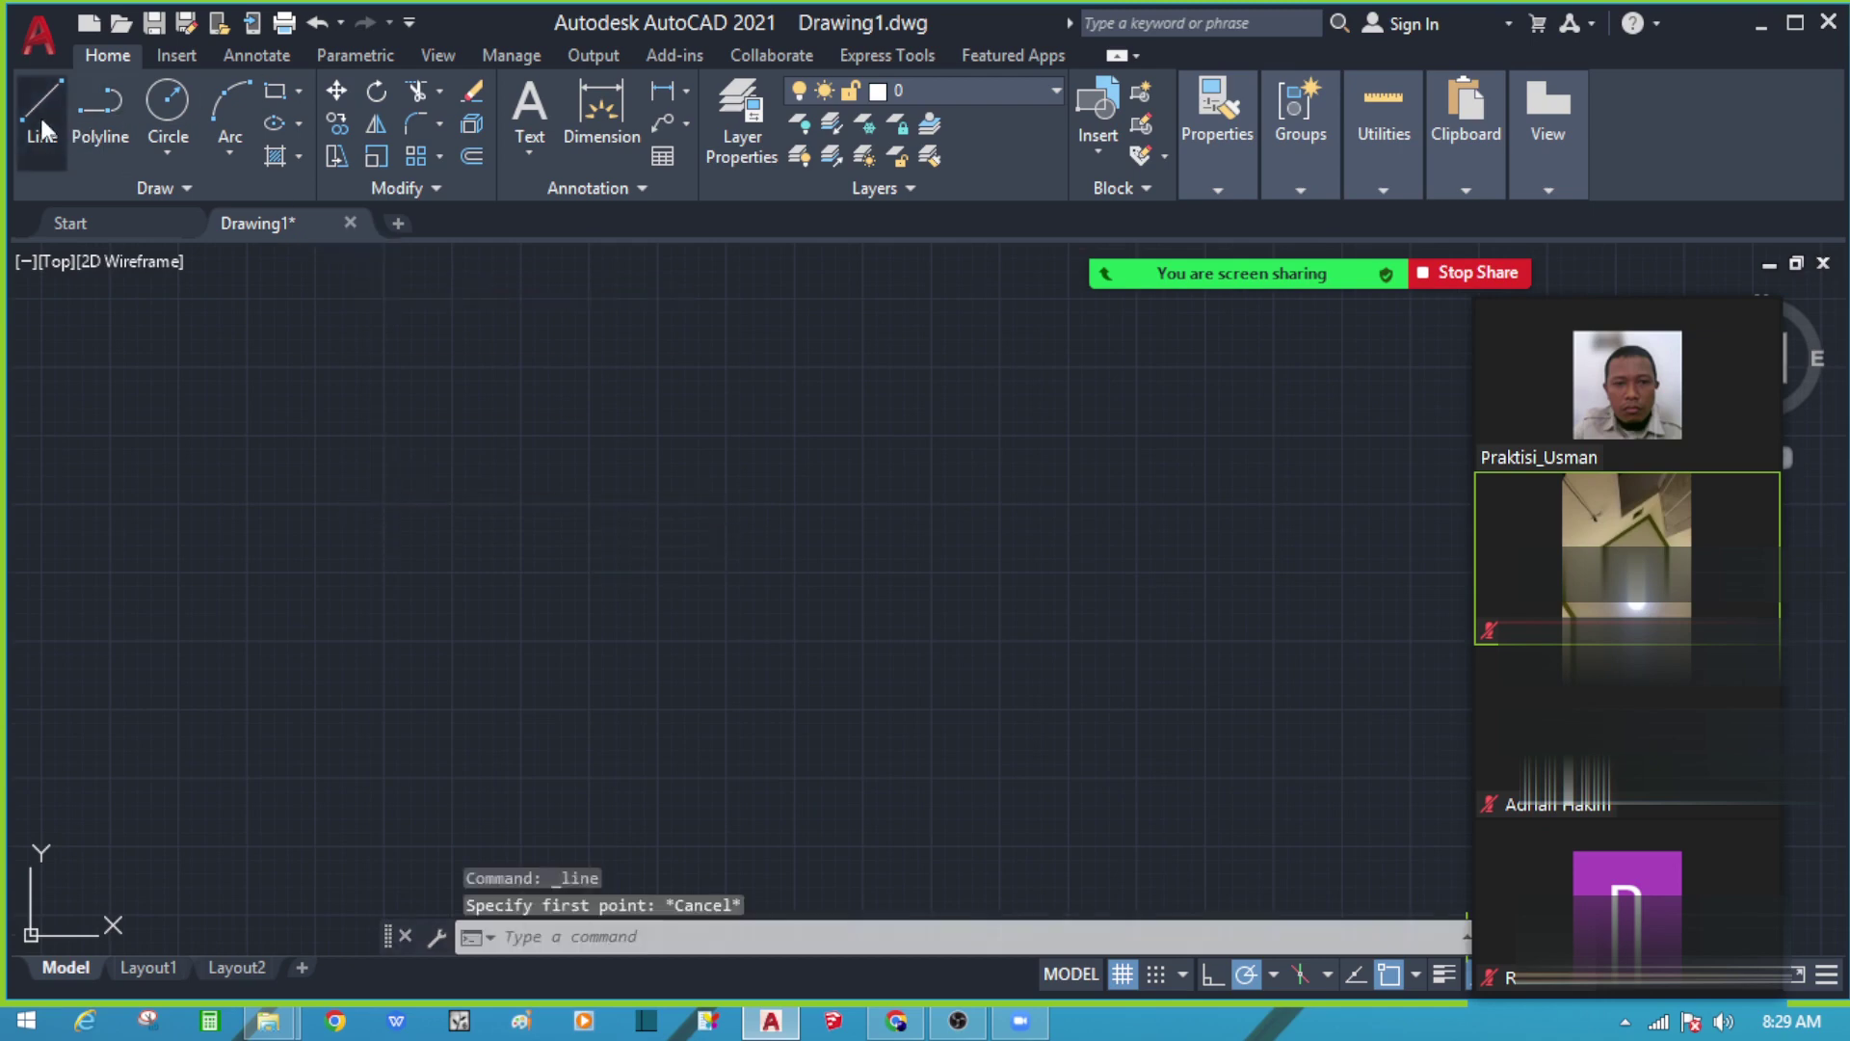
{"action": "left_click", "coordinate": [313, 503]}
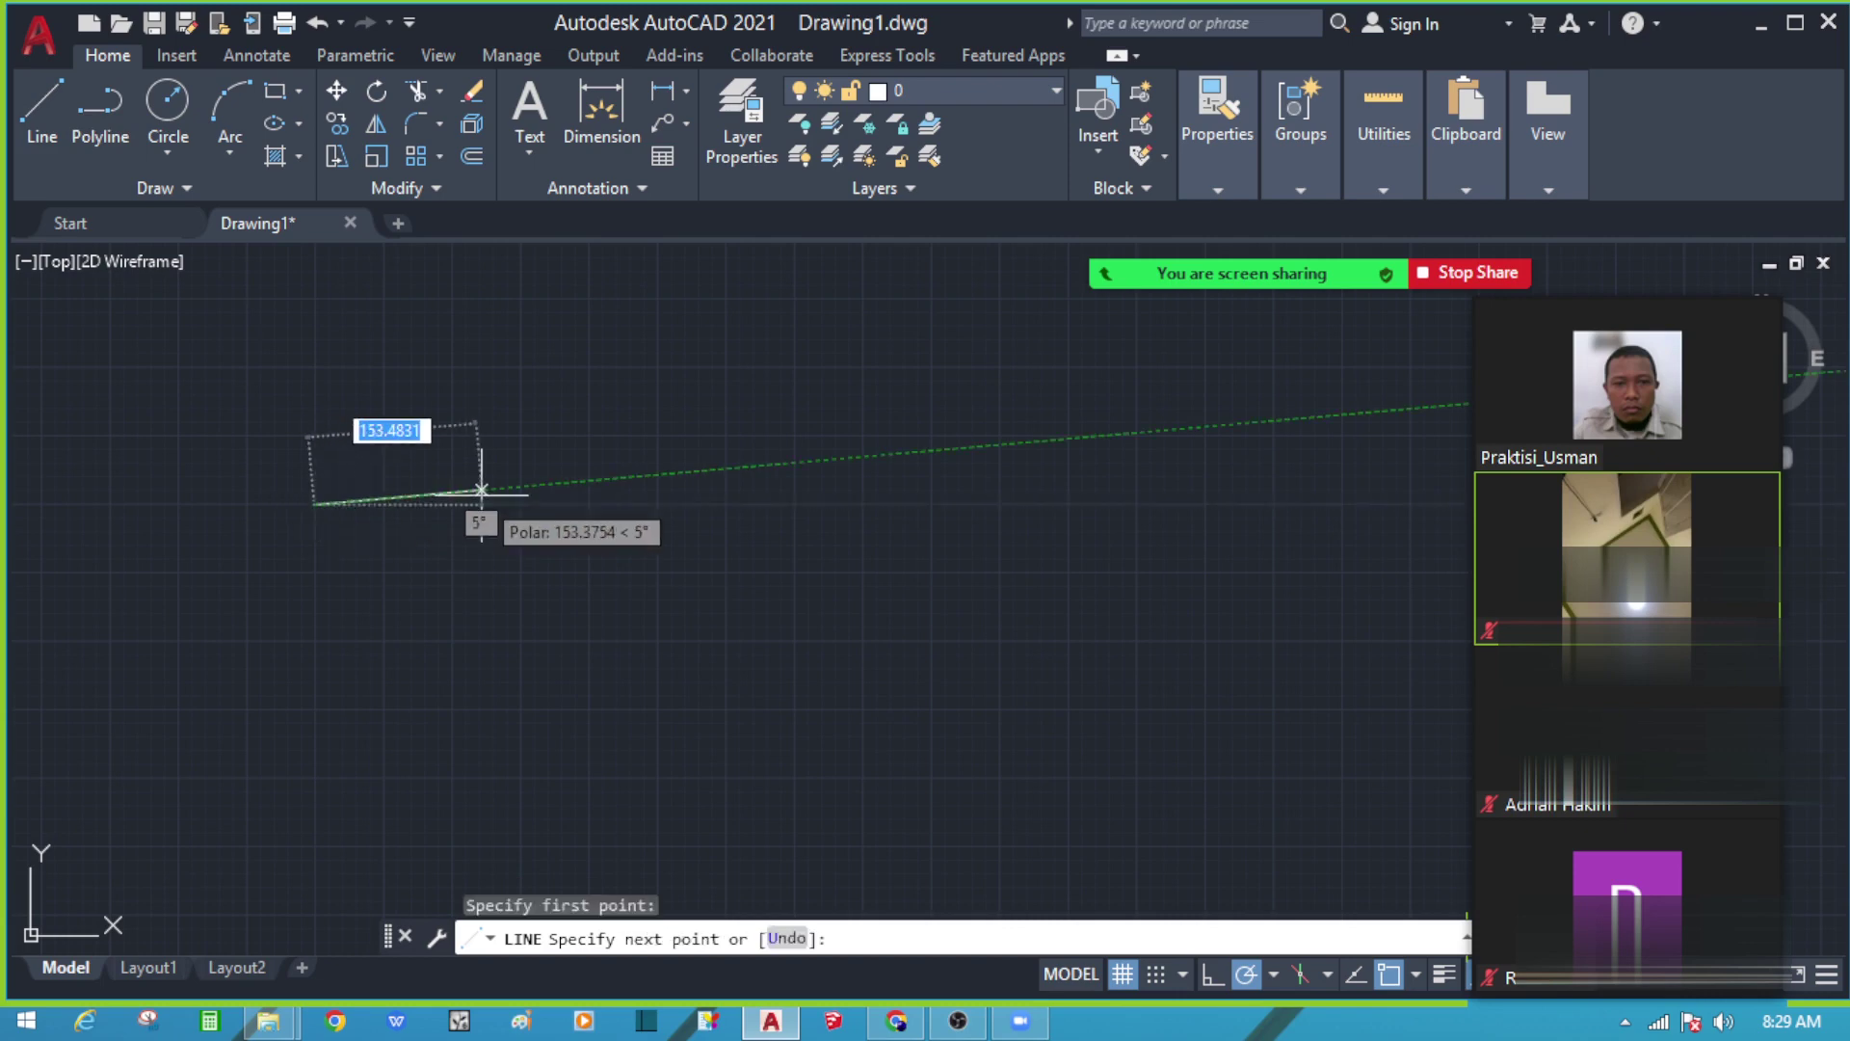
{"action": "type", "text": "150"}
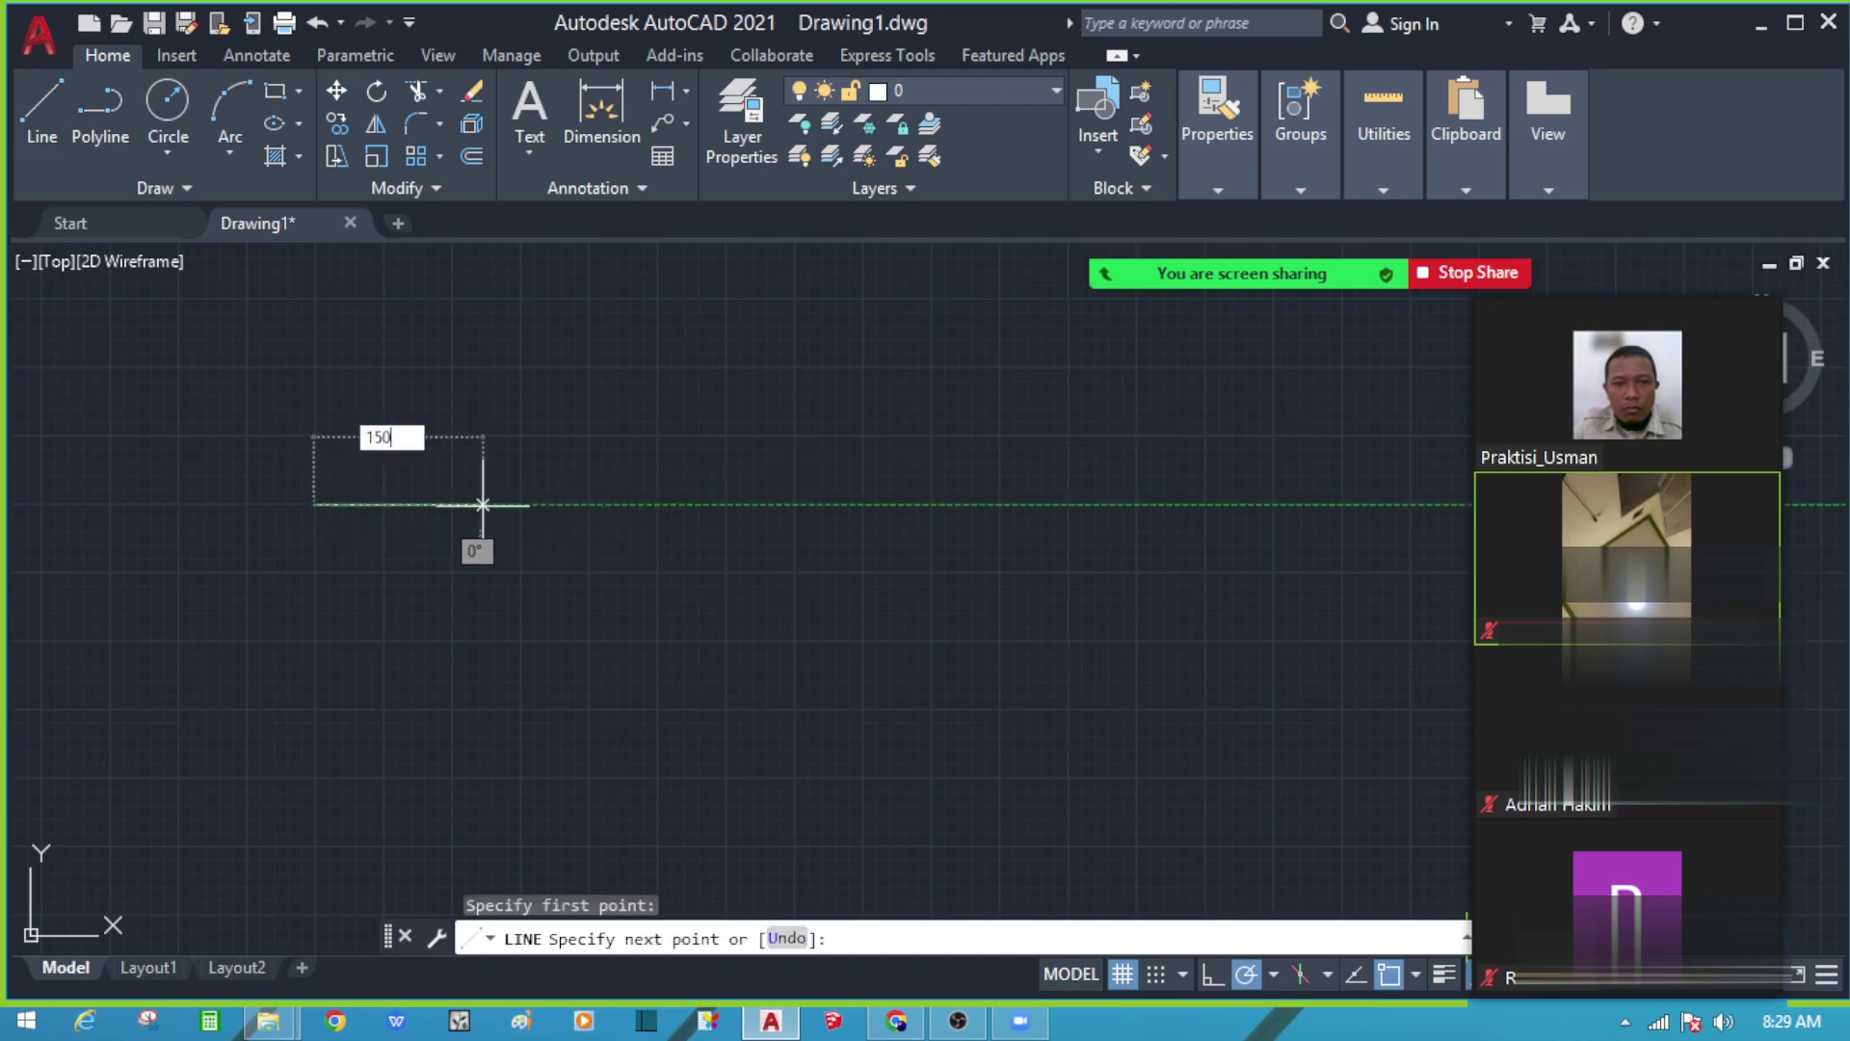
{"action": "key", "text": "Return"}
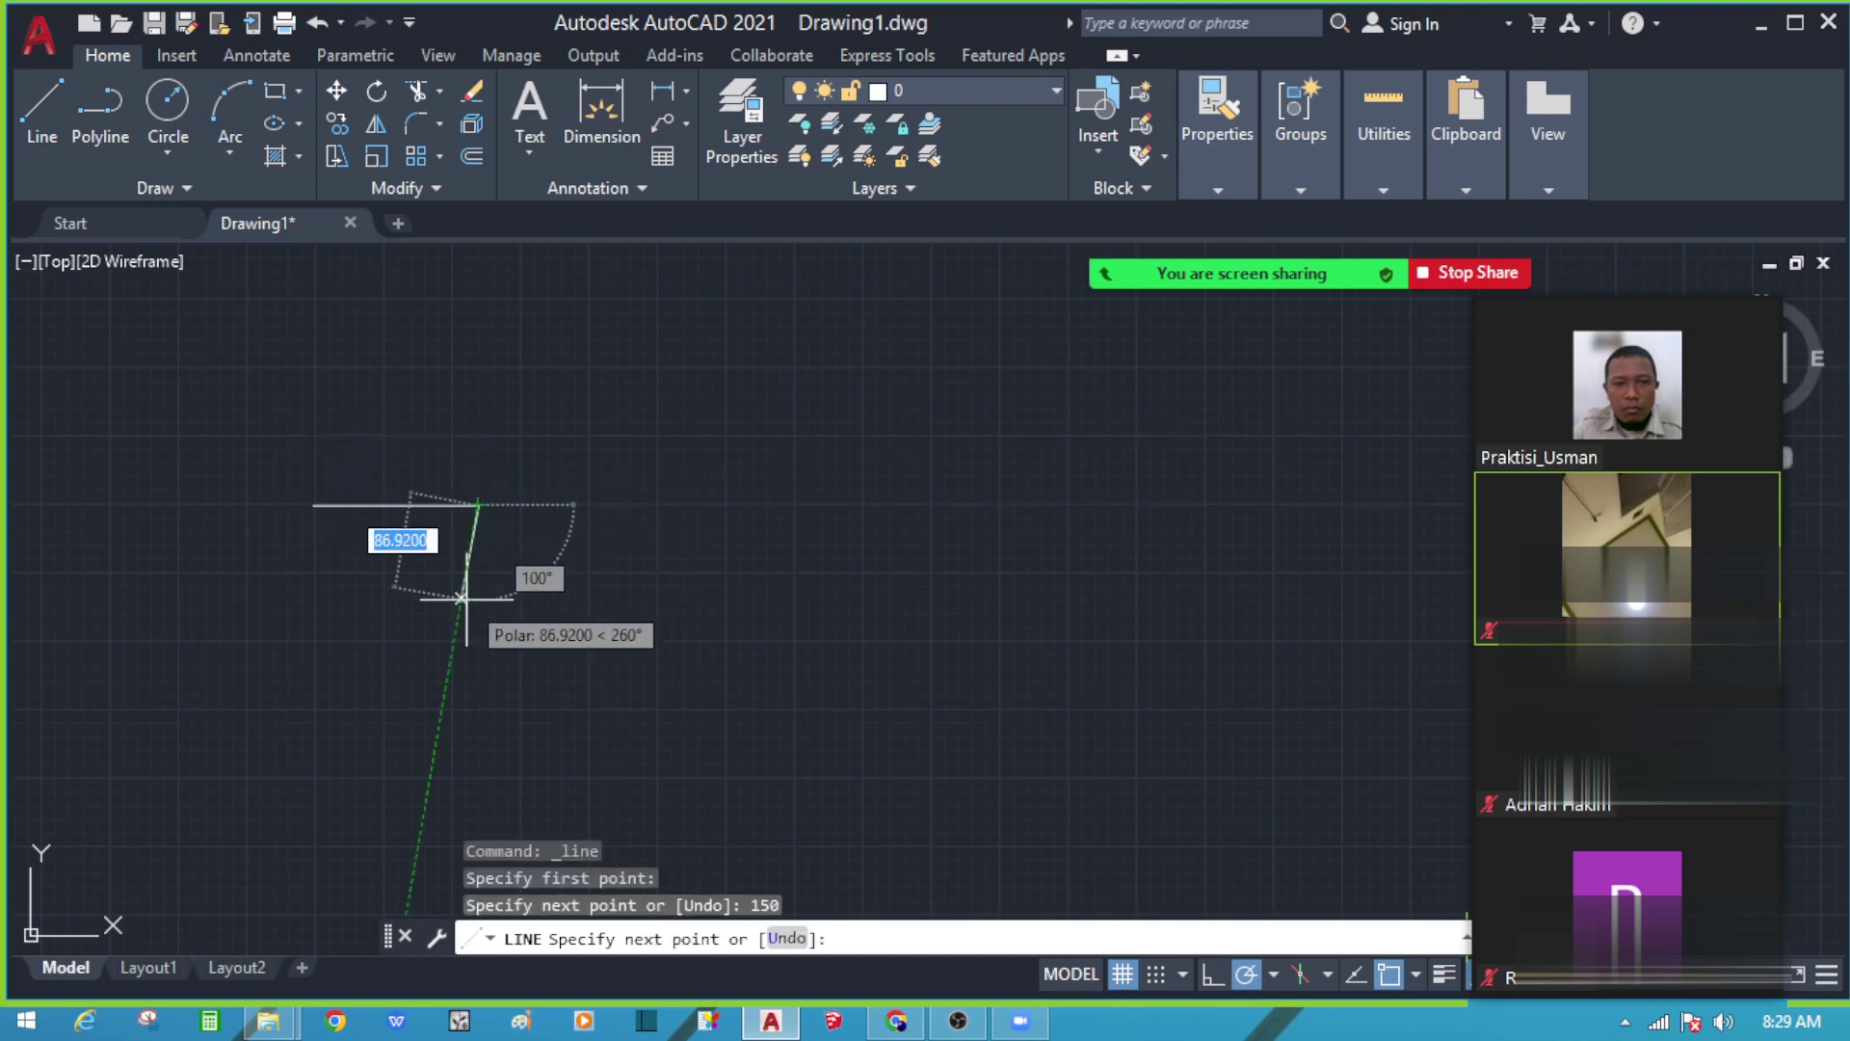
{"action": "type", "text": "150"}
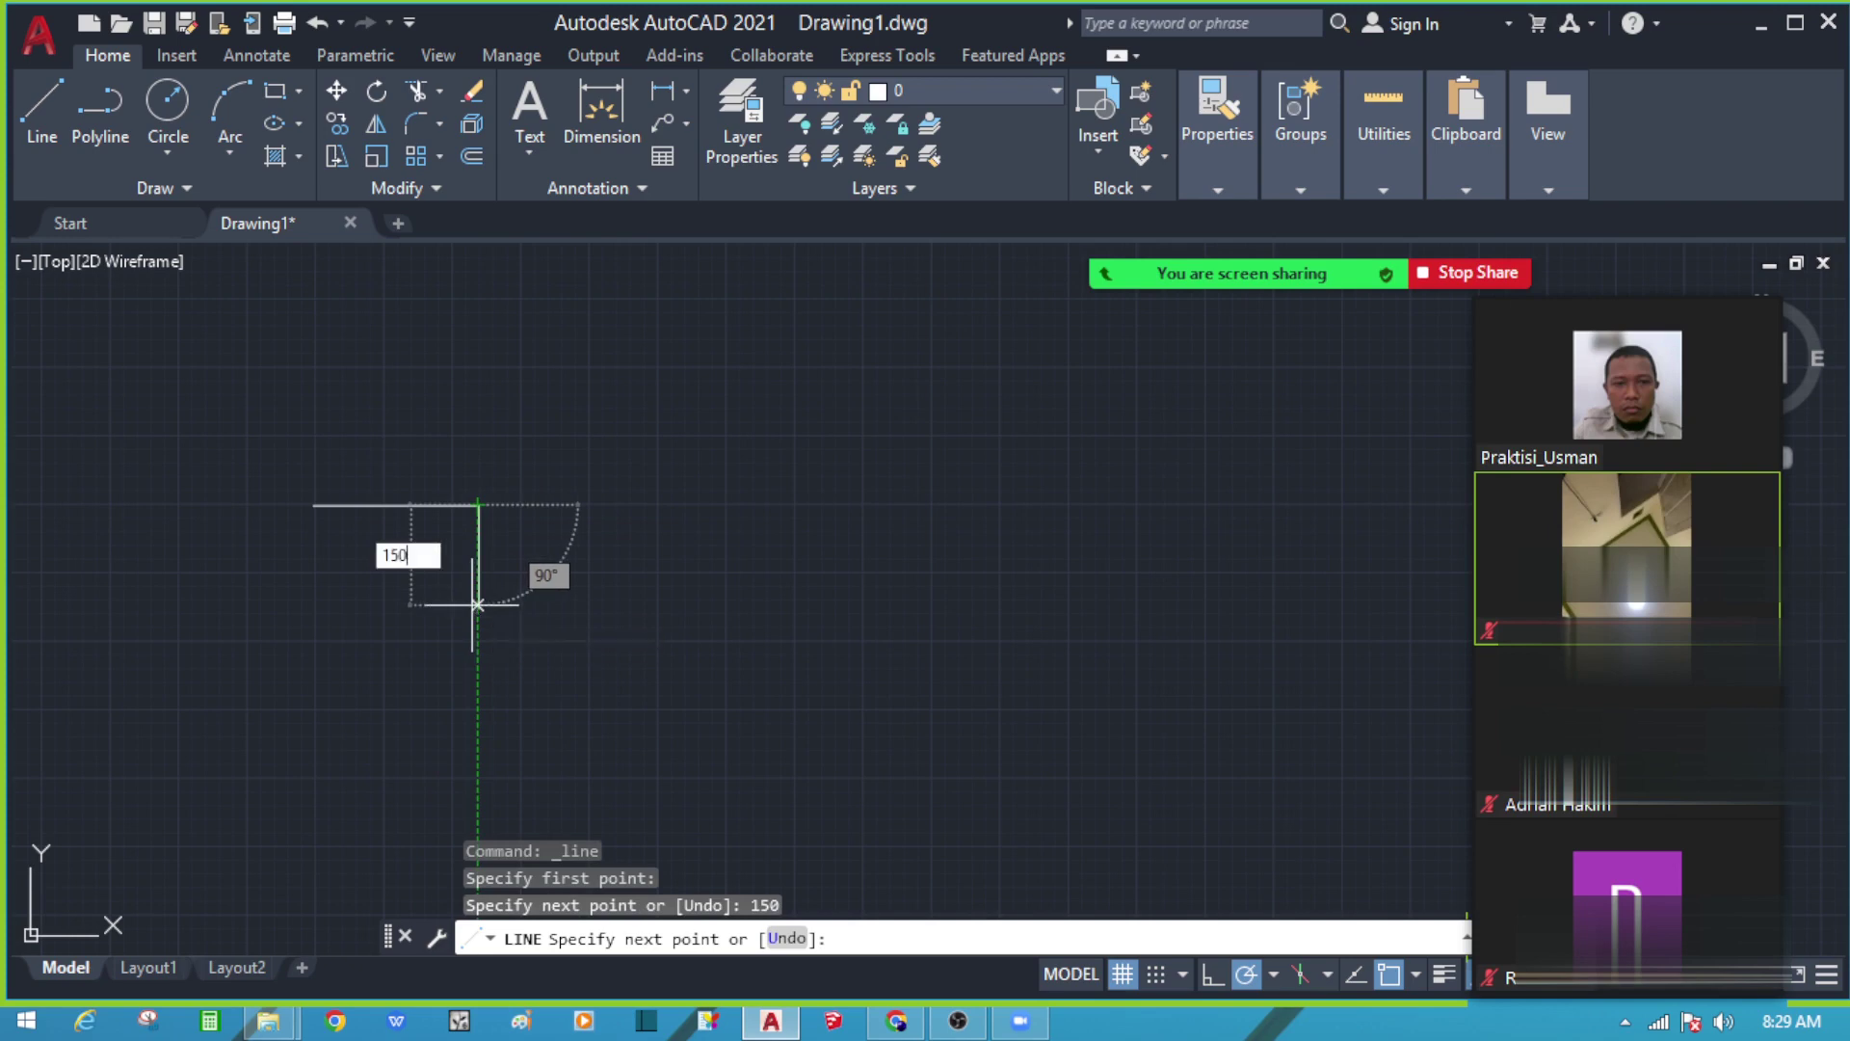
{"action": "key", "text": "Return"}
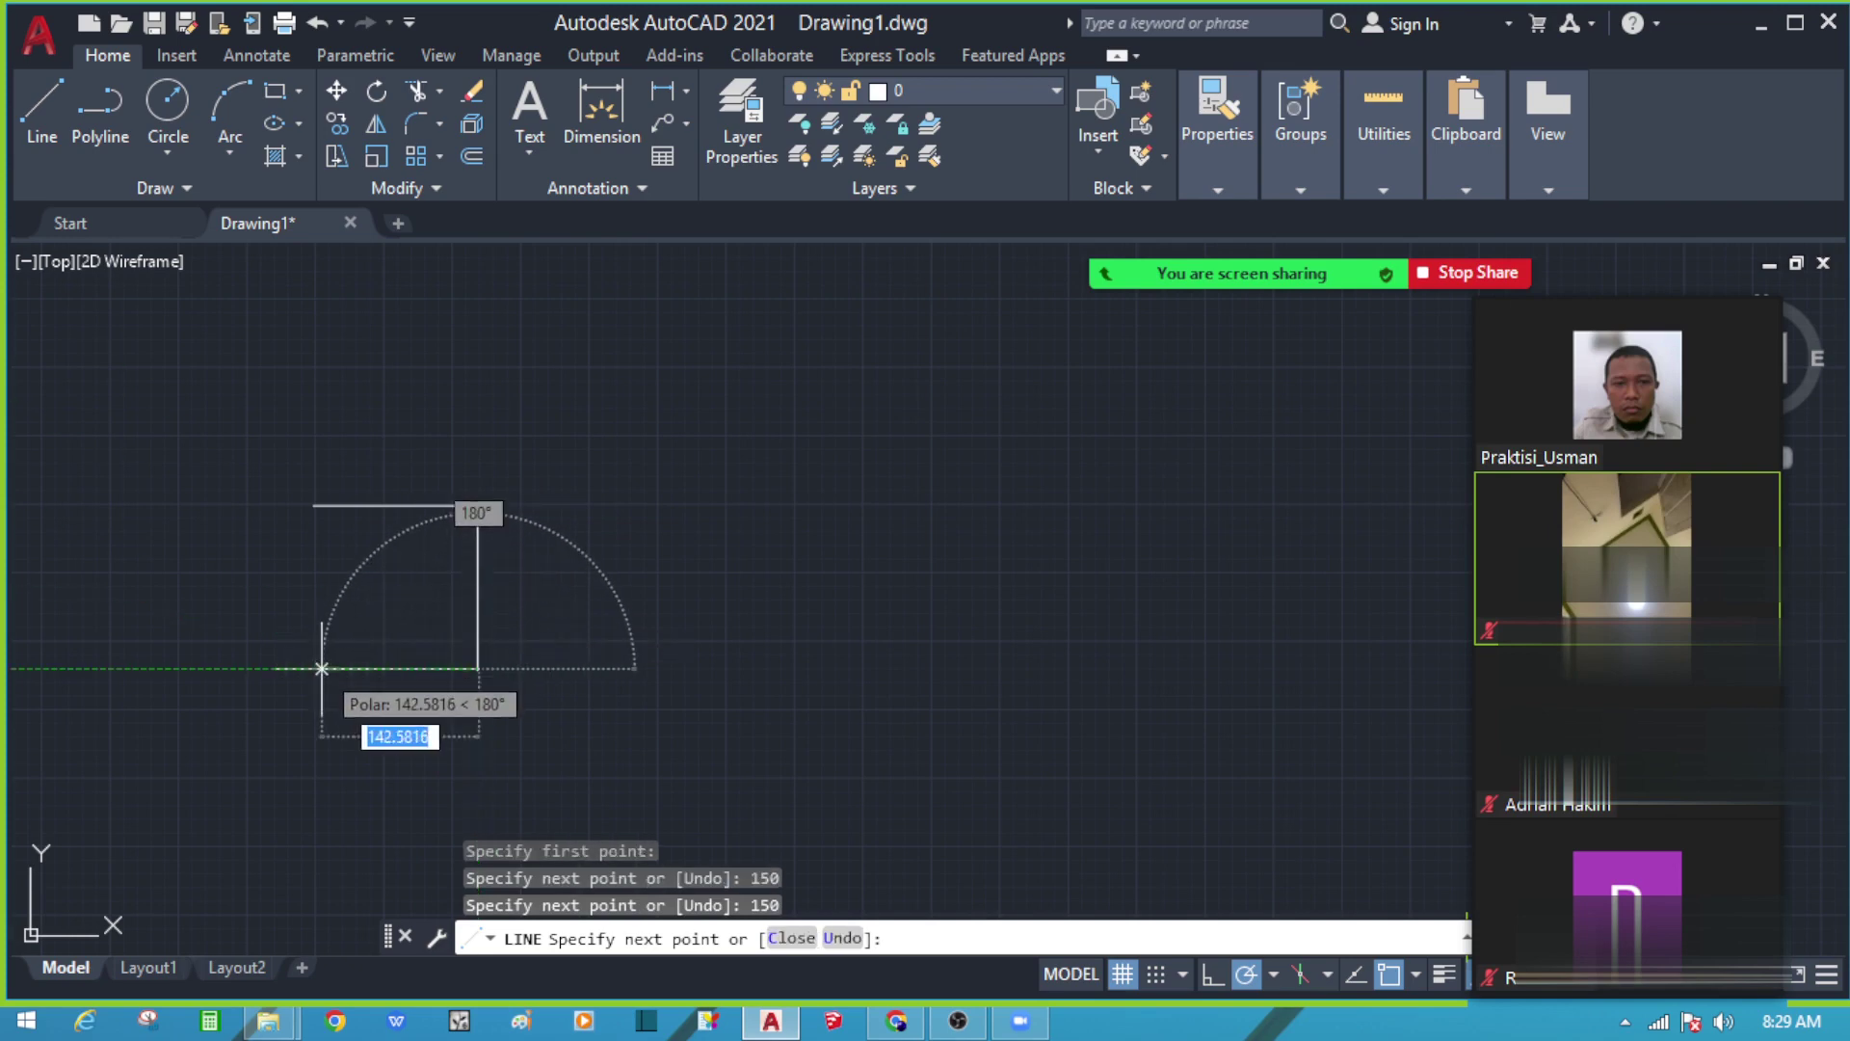
{"action": "type", "text": "150"}
{"action": "key", "text": "Return"}
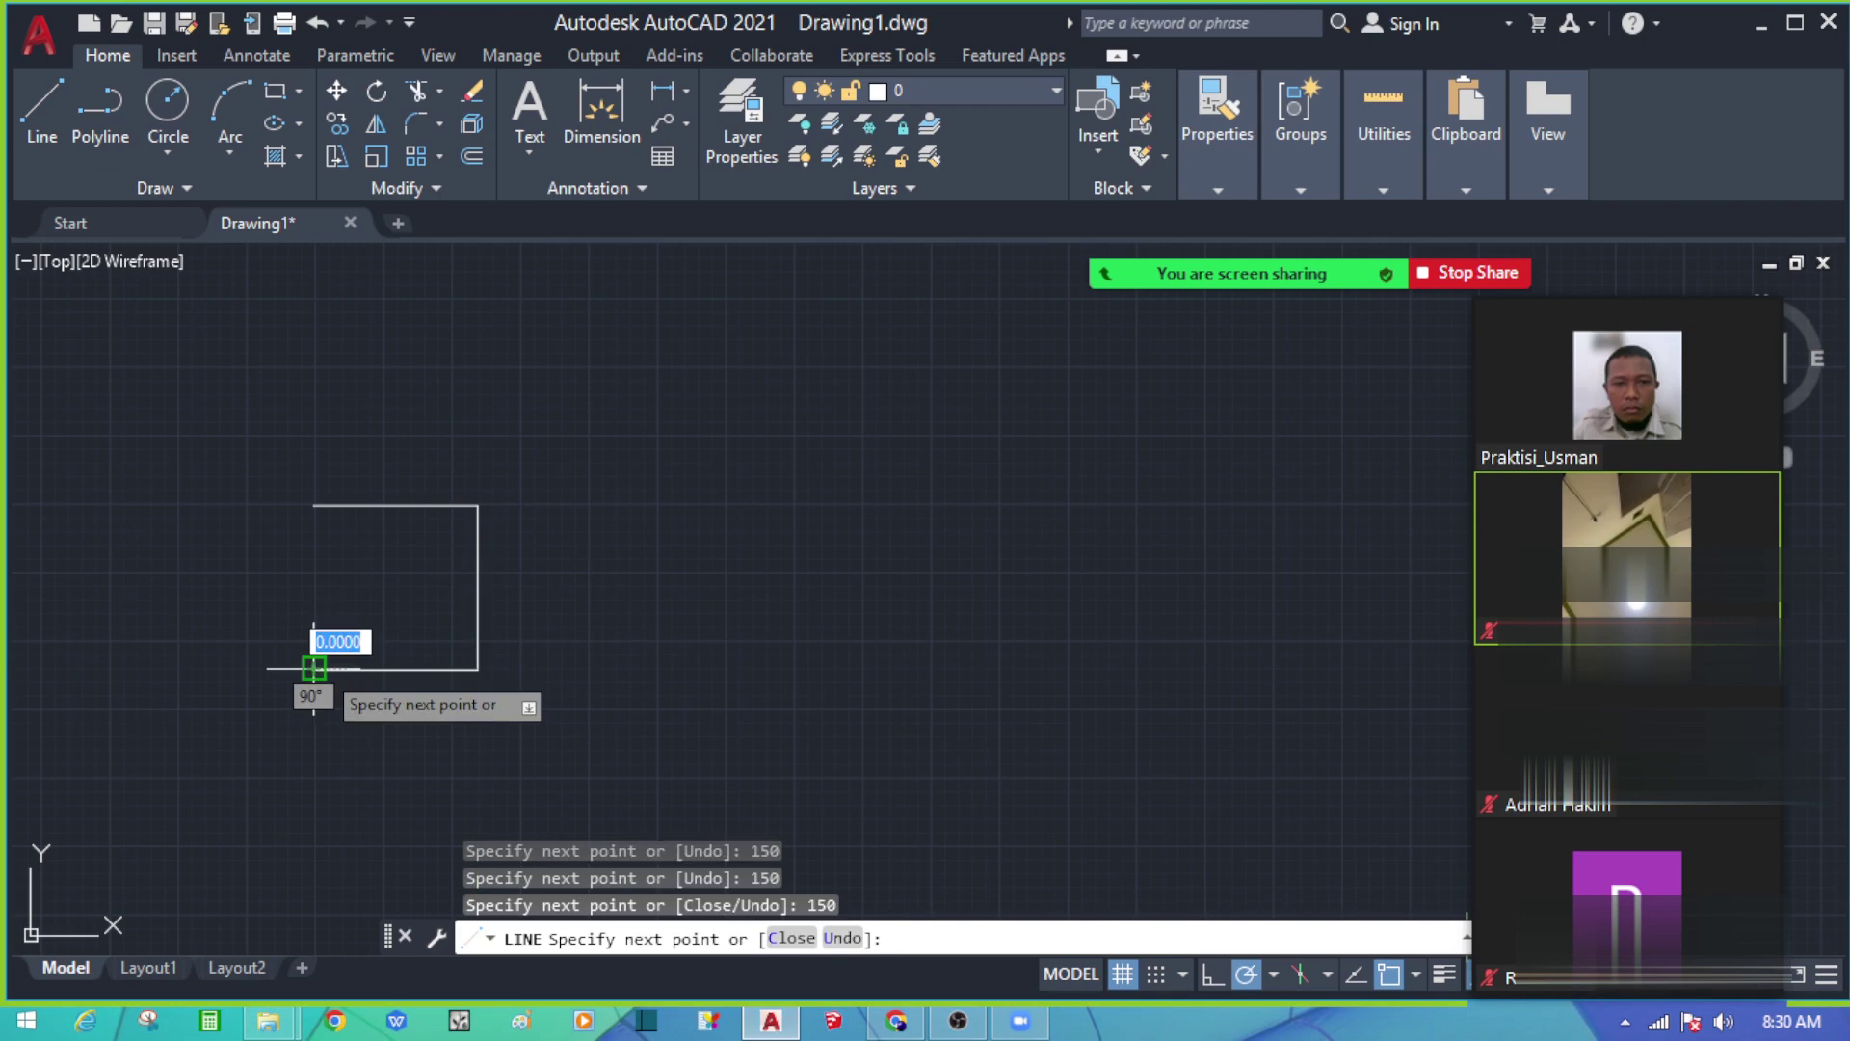
{"action": "left_click", "coordinate": [313, 504]}
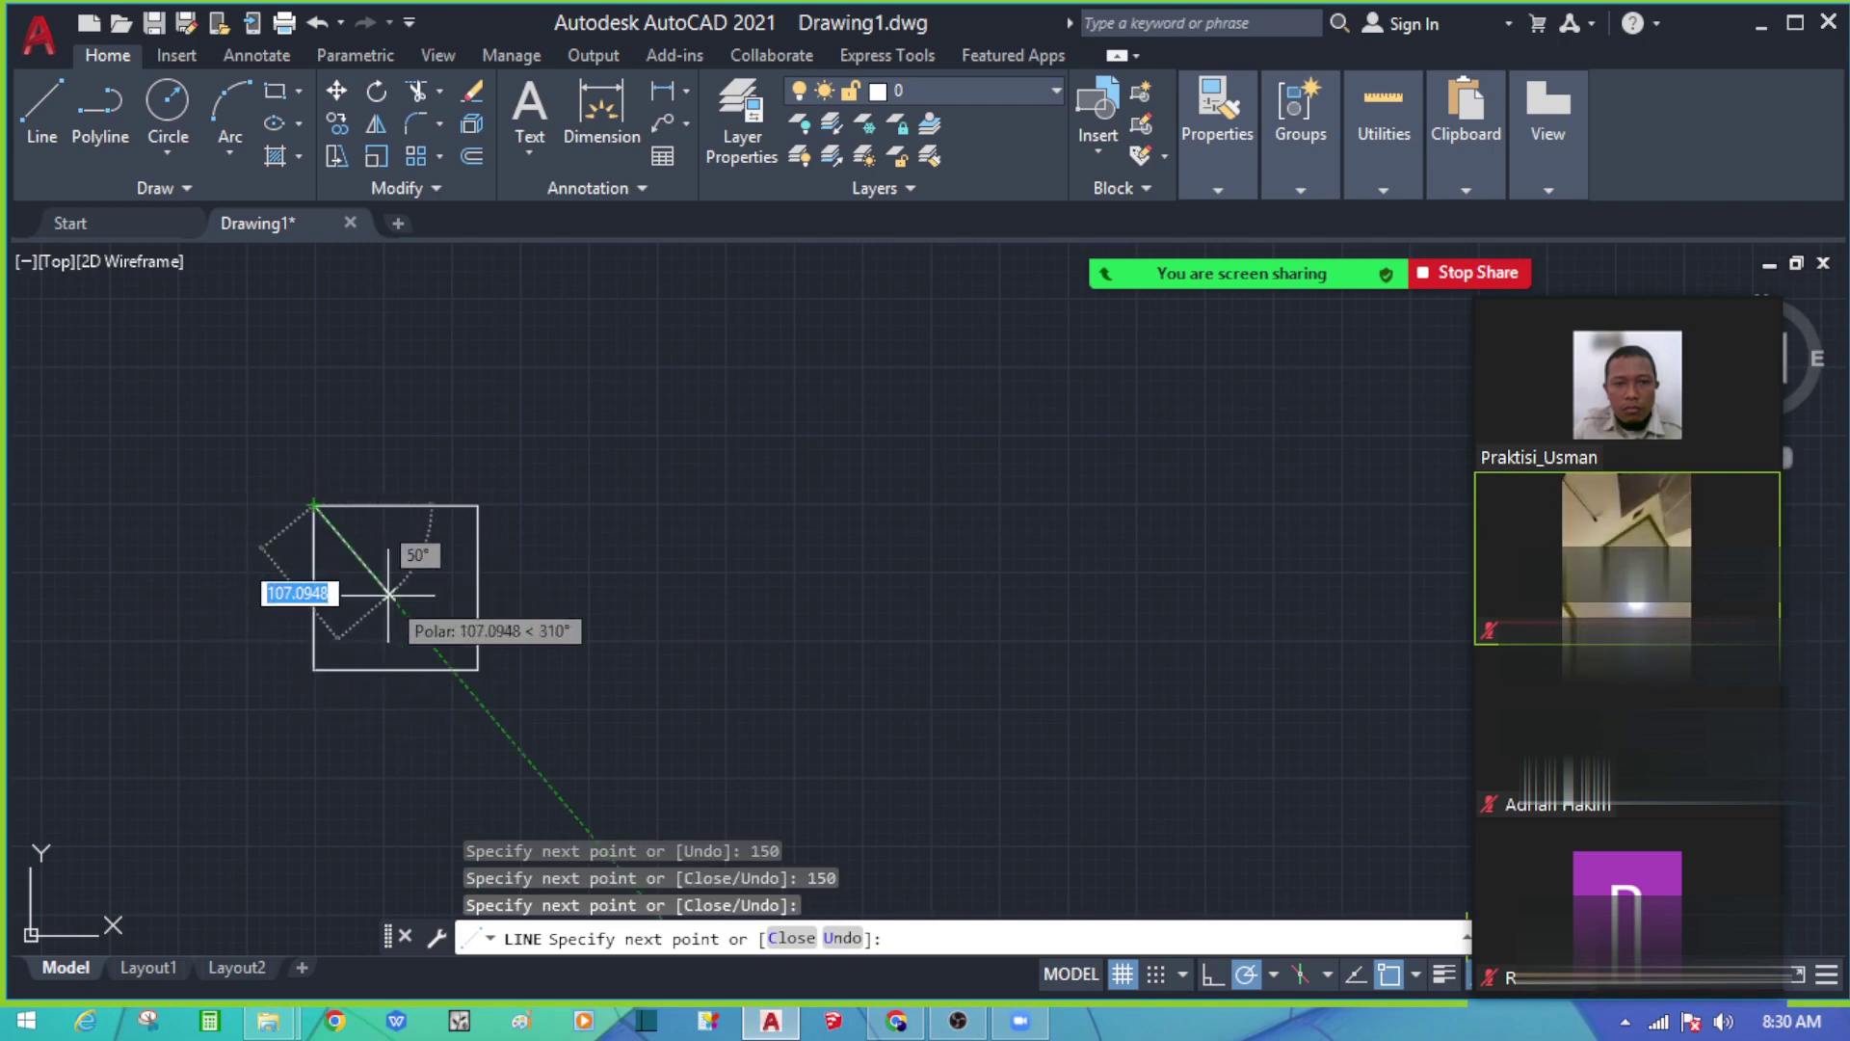
{"action": "key", "text": "Escape"}
{"action": "left_click", "coordinate": [386, 612]}
Step: Make and clear trial selections on the square's edges and pan the square higher
{"action": "left_click", "coordinate": [327, 558]}
{"action": "key", "text": "Escape"}
{"action": "left_click", "coordinate": [412, 564]}
{"action": "key", "text": "Escape"}
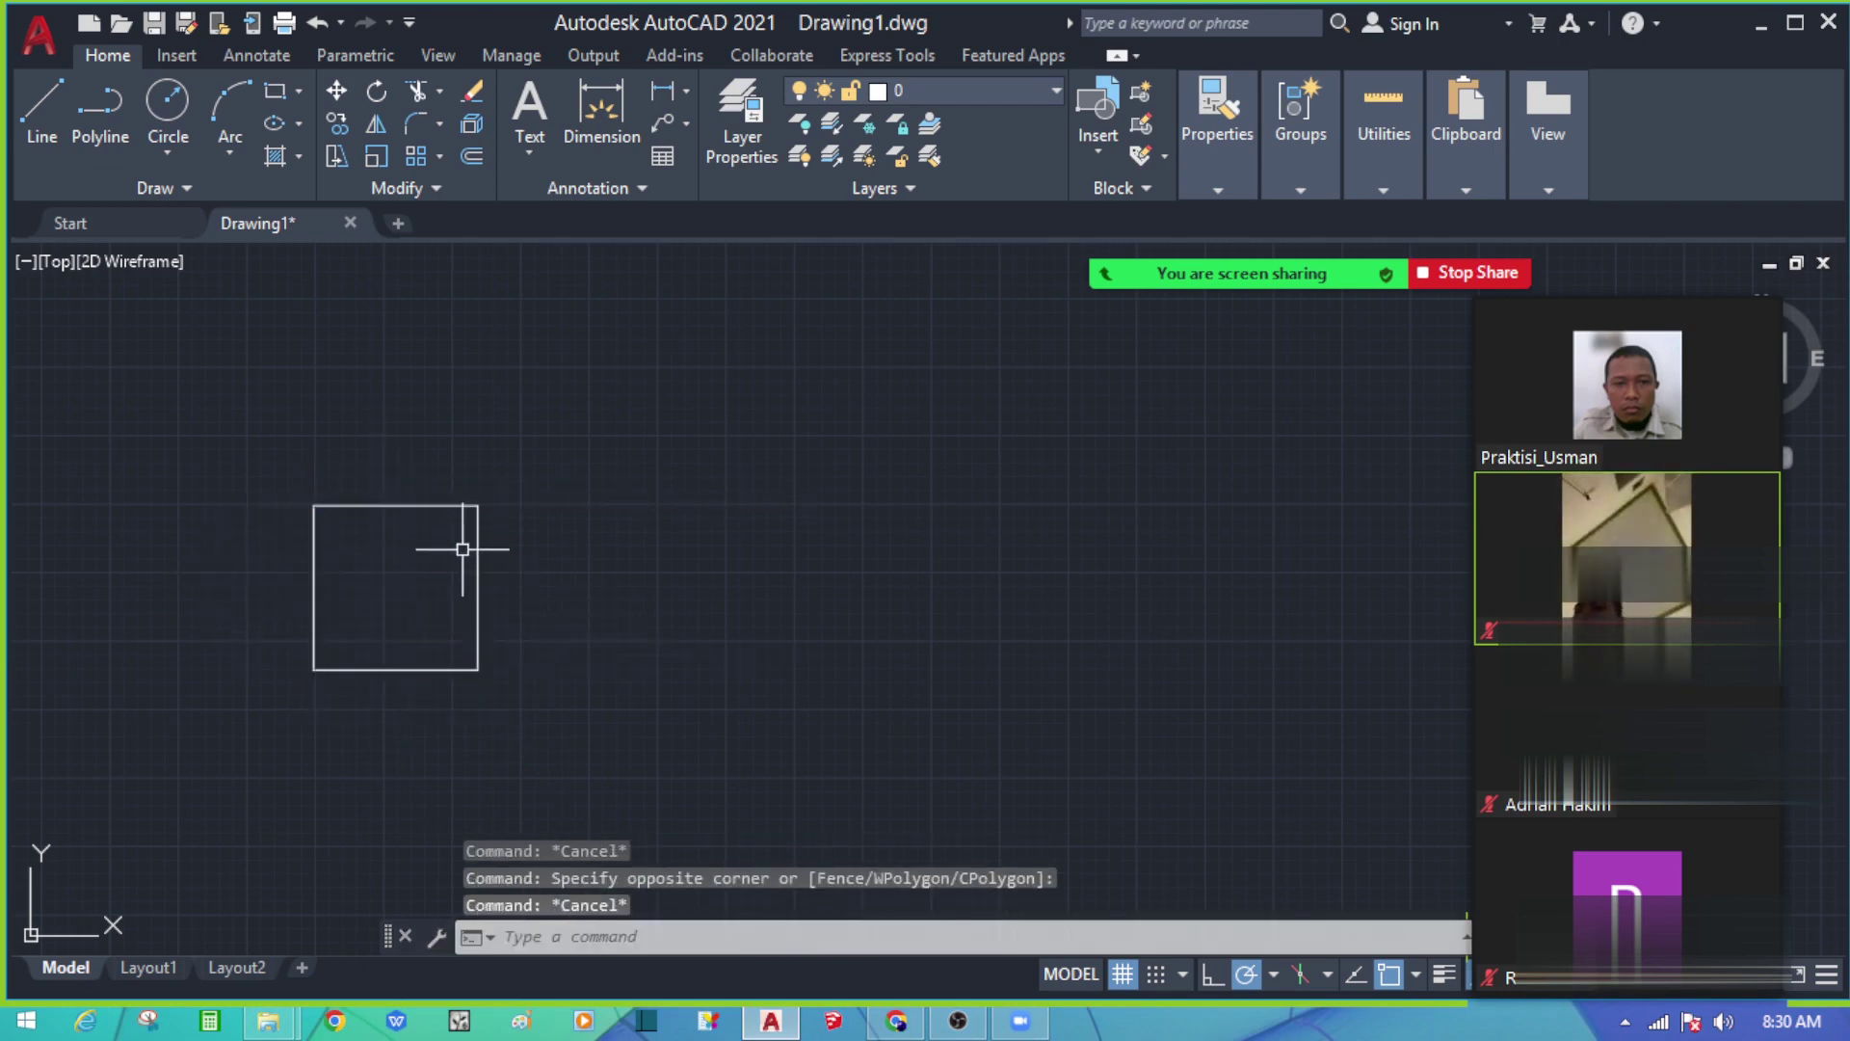
{"action": "middle_click_drag", "start_coordinate": [630, 559], "coordinate": [687, 492]}
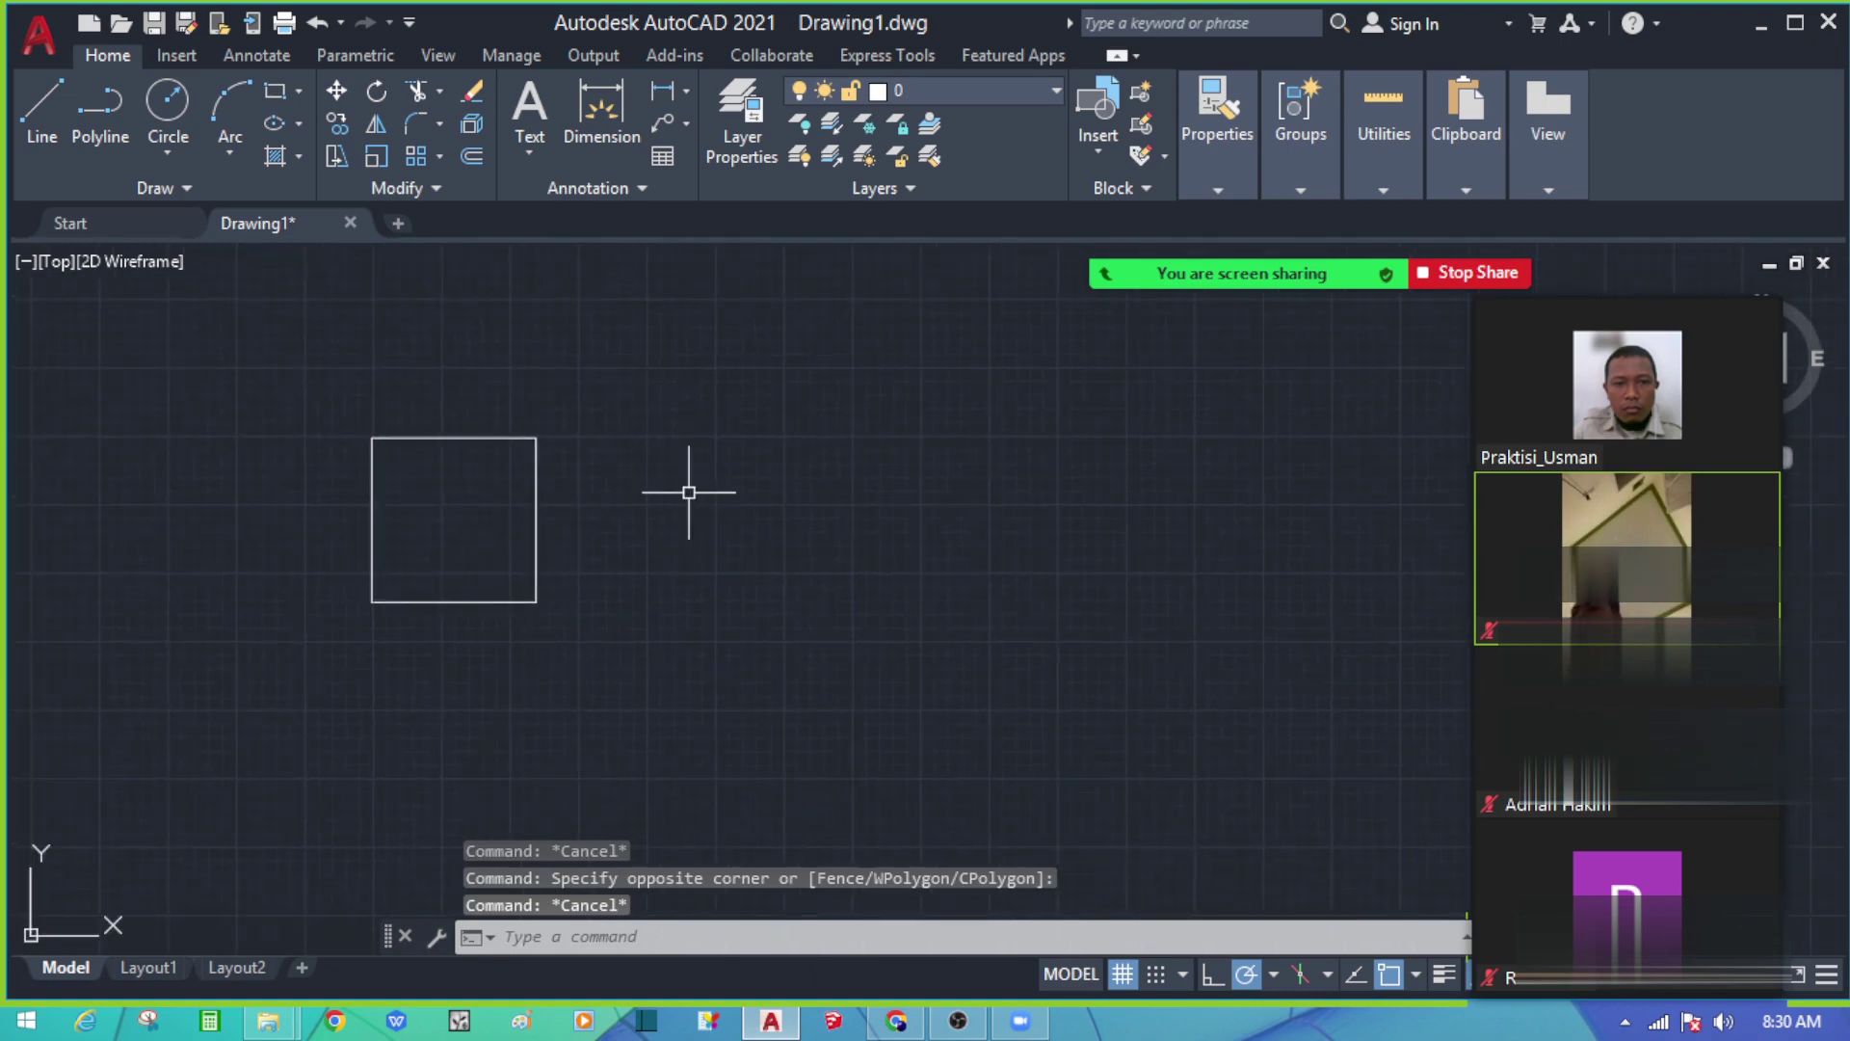
{"action": "left_click", "coordinate": [536, 528]}
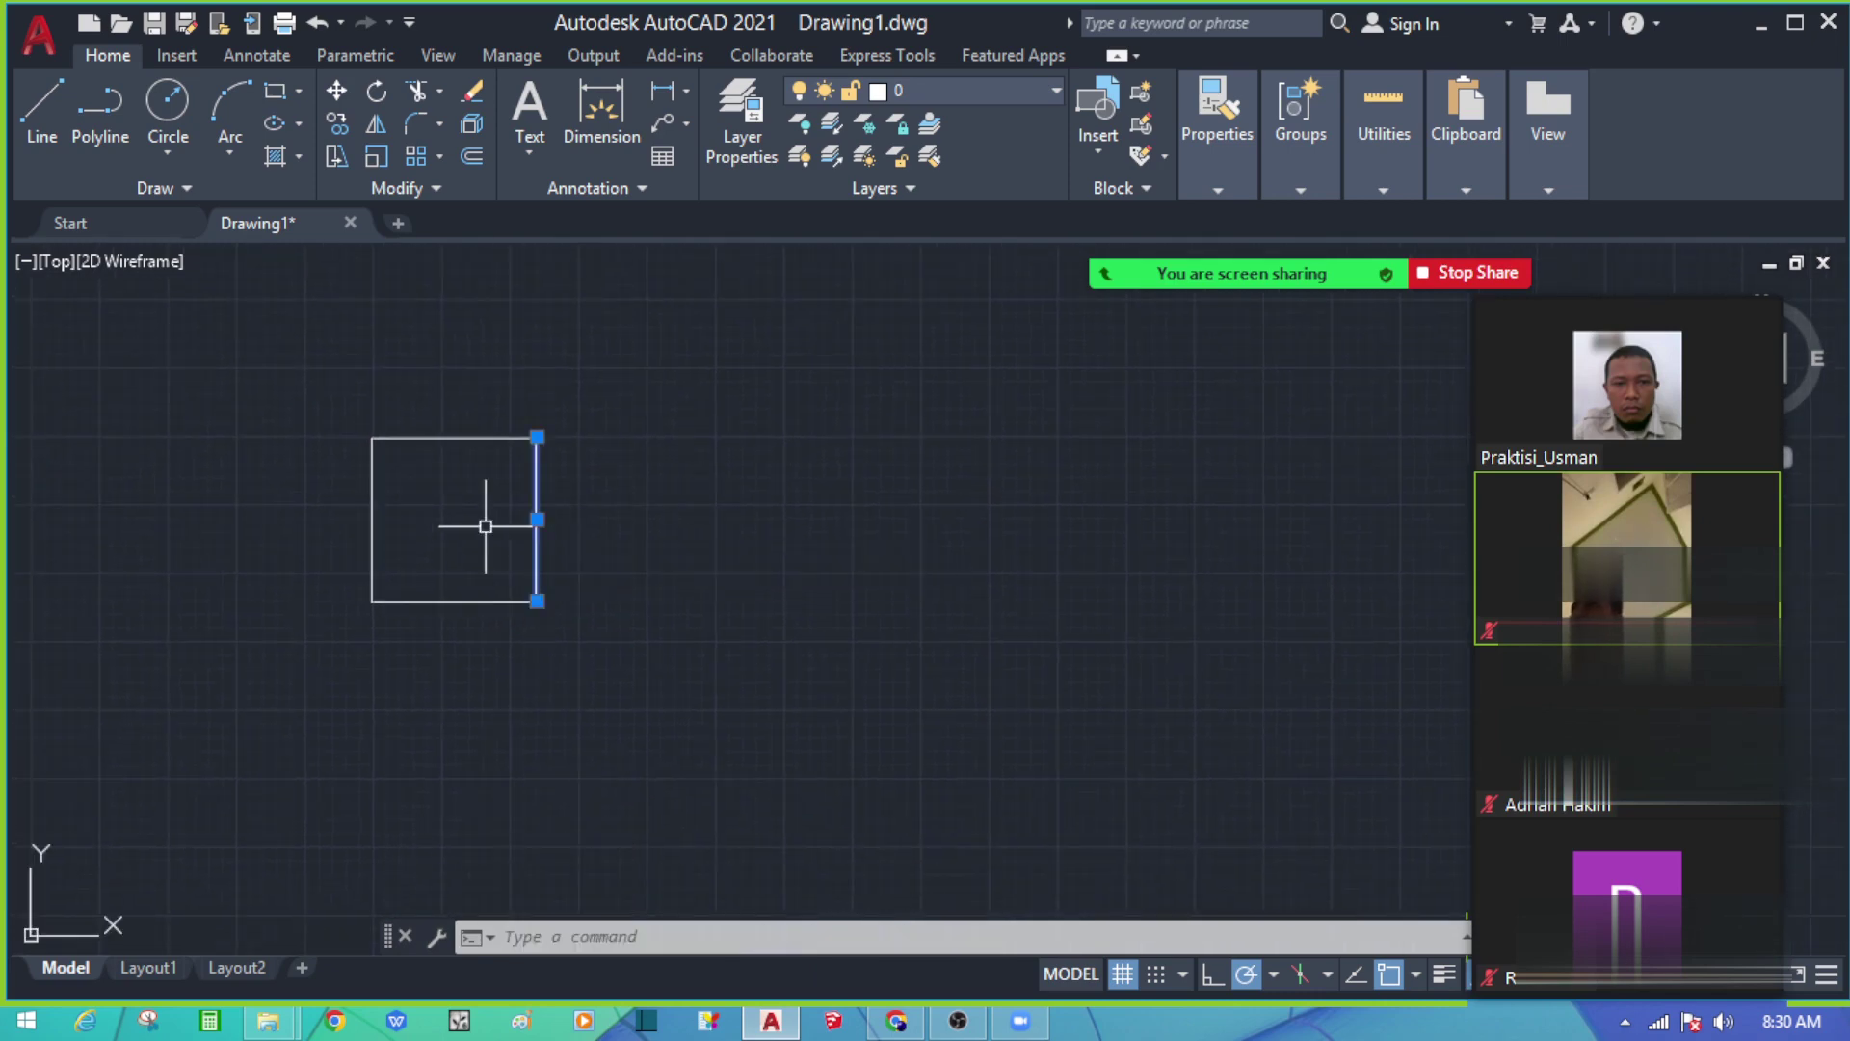
{"action": "key", "text": "Escape"}
{"action": "left_click", "coordinate": [476, 545]}
{"action": "key", "text": "Escape"}
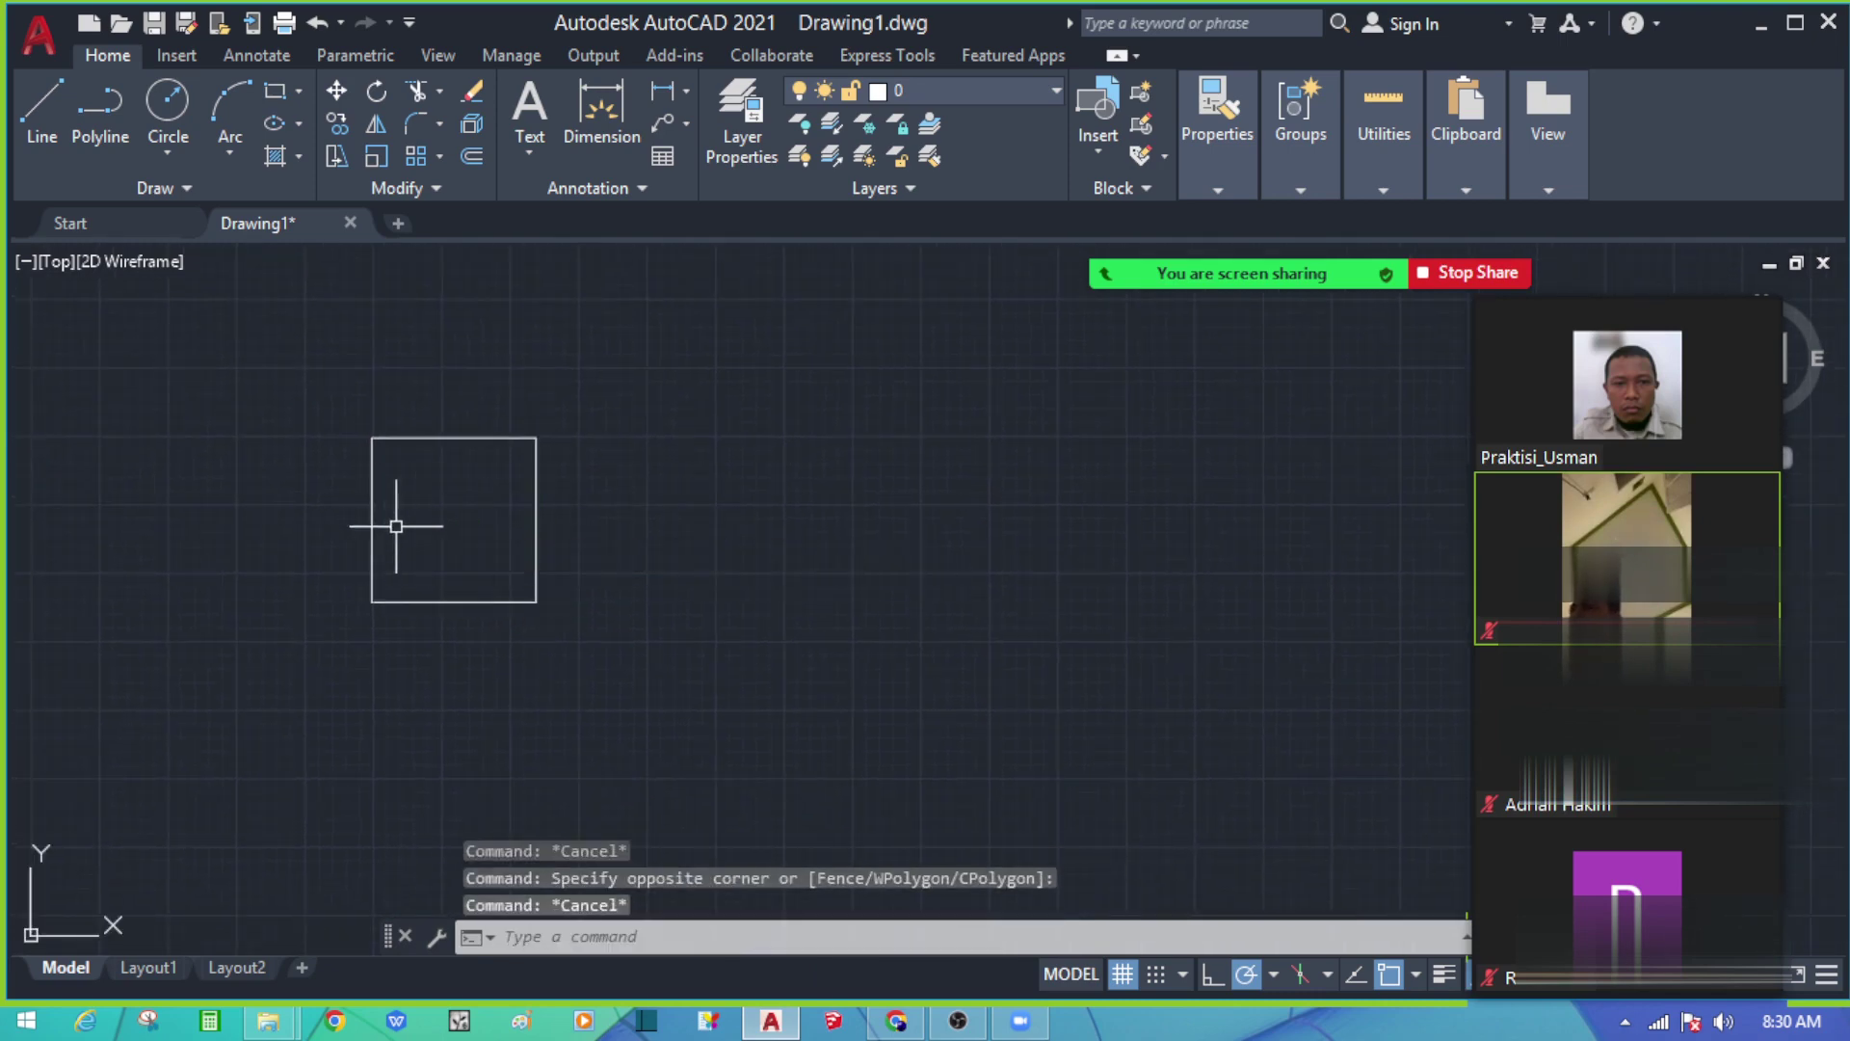
Step: Draw a polyline square level with the first one: three 150-long sides, then C to close
{"action": "left_click", "coordinate": [100, 114]}
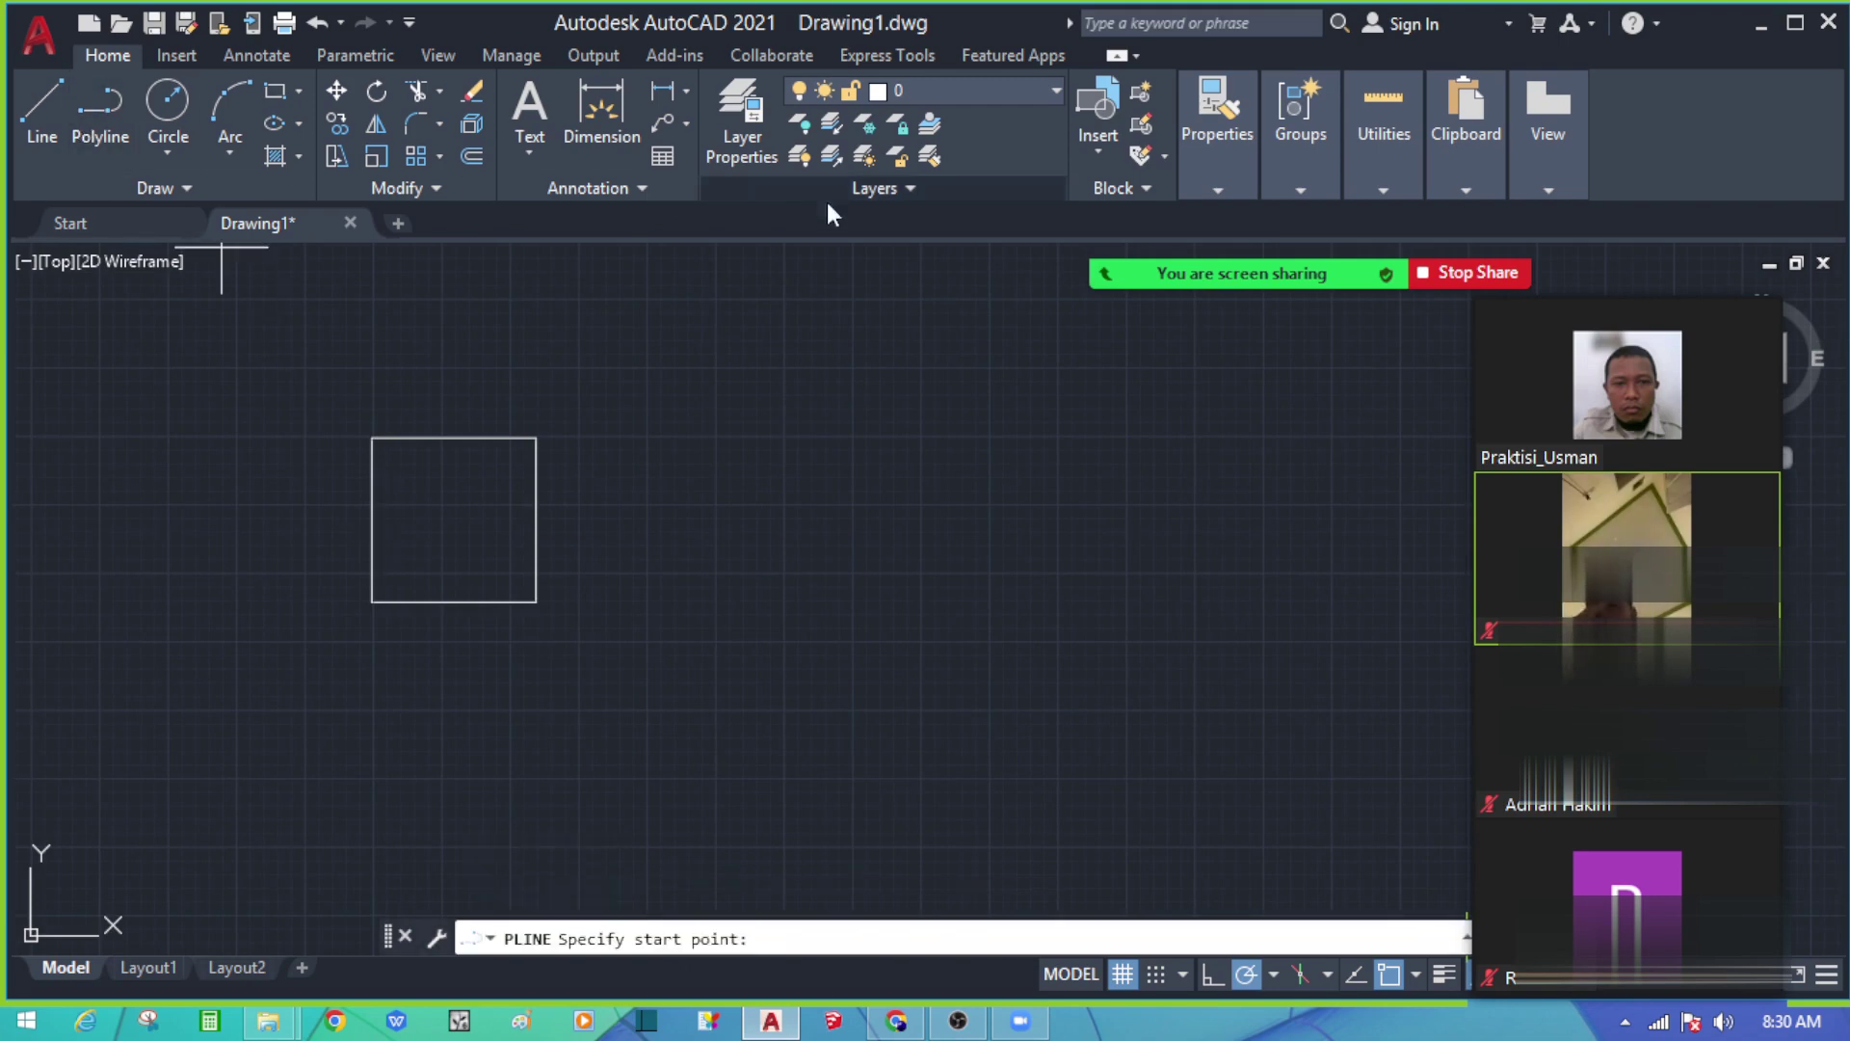
{"action": "scroll", "coordinate": [542, 442], "scroll_direction": "up", "scroll_amount": 2}
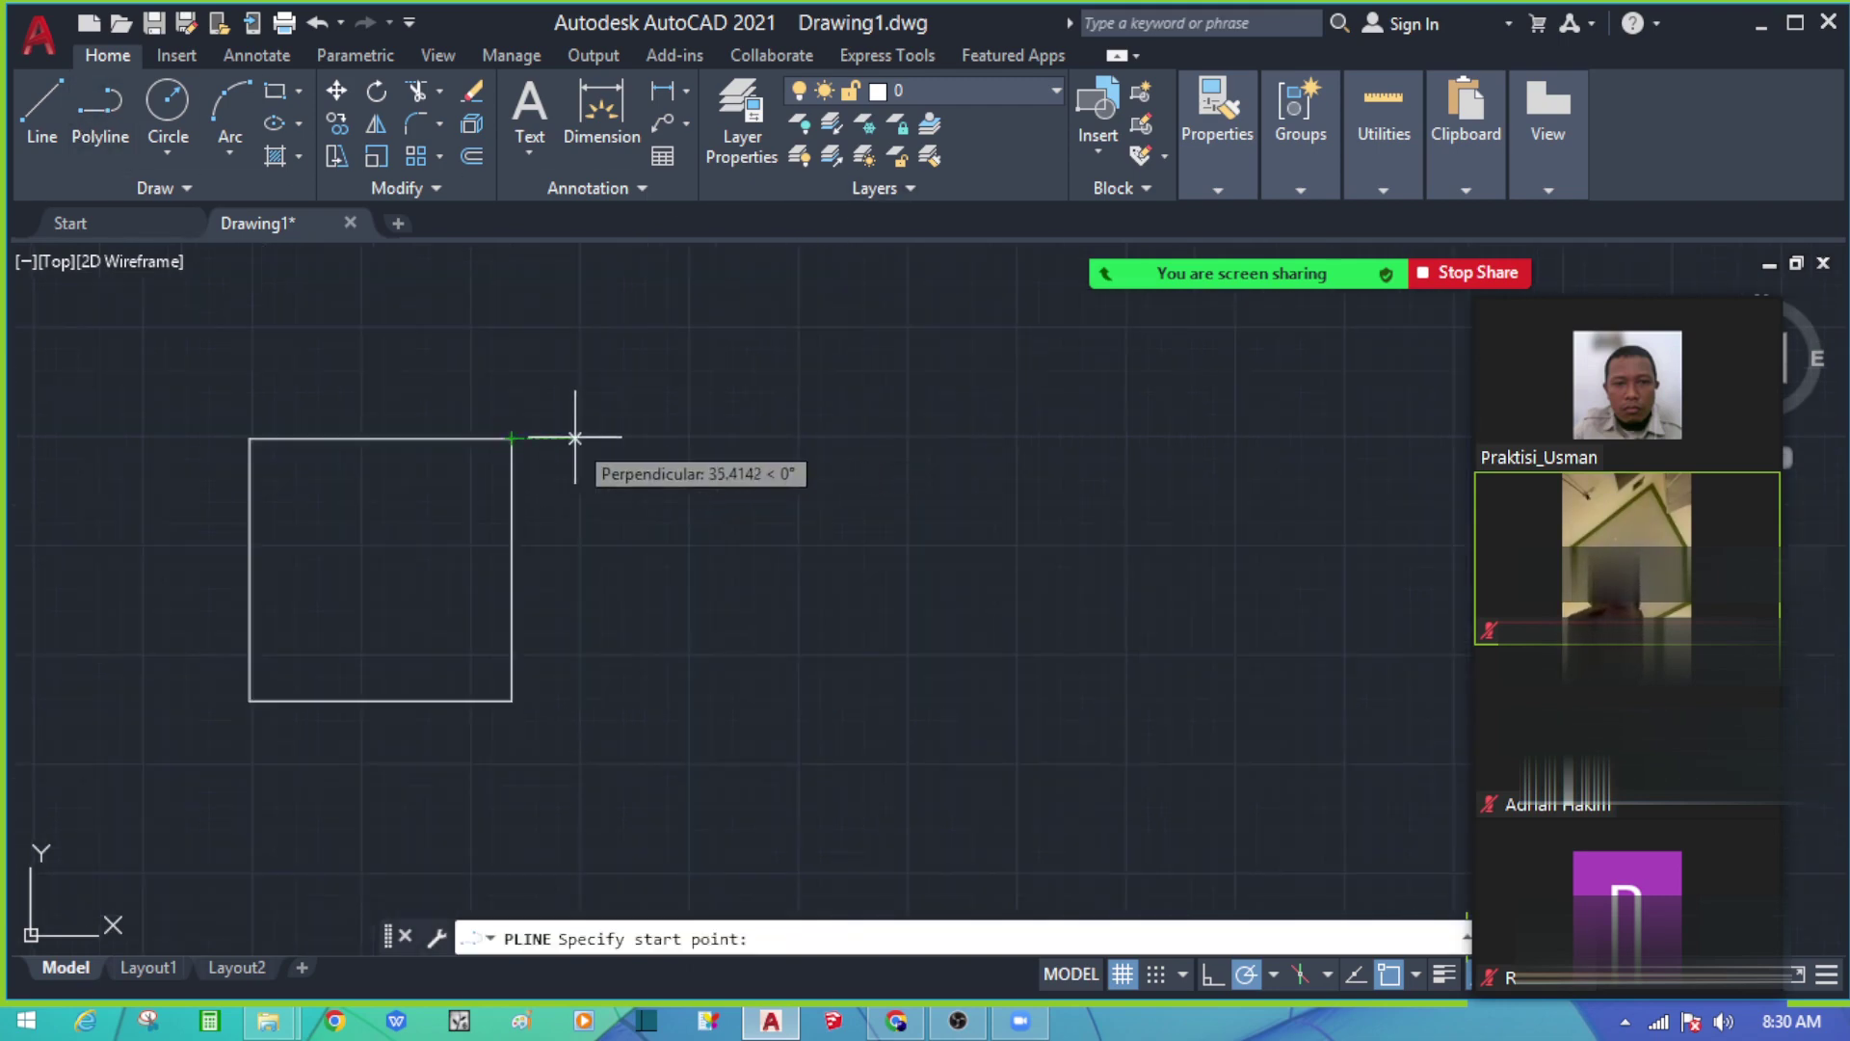
{"action": "left_click", "coordinate": [645, 439]}
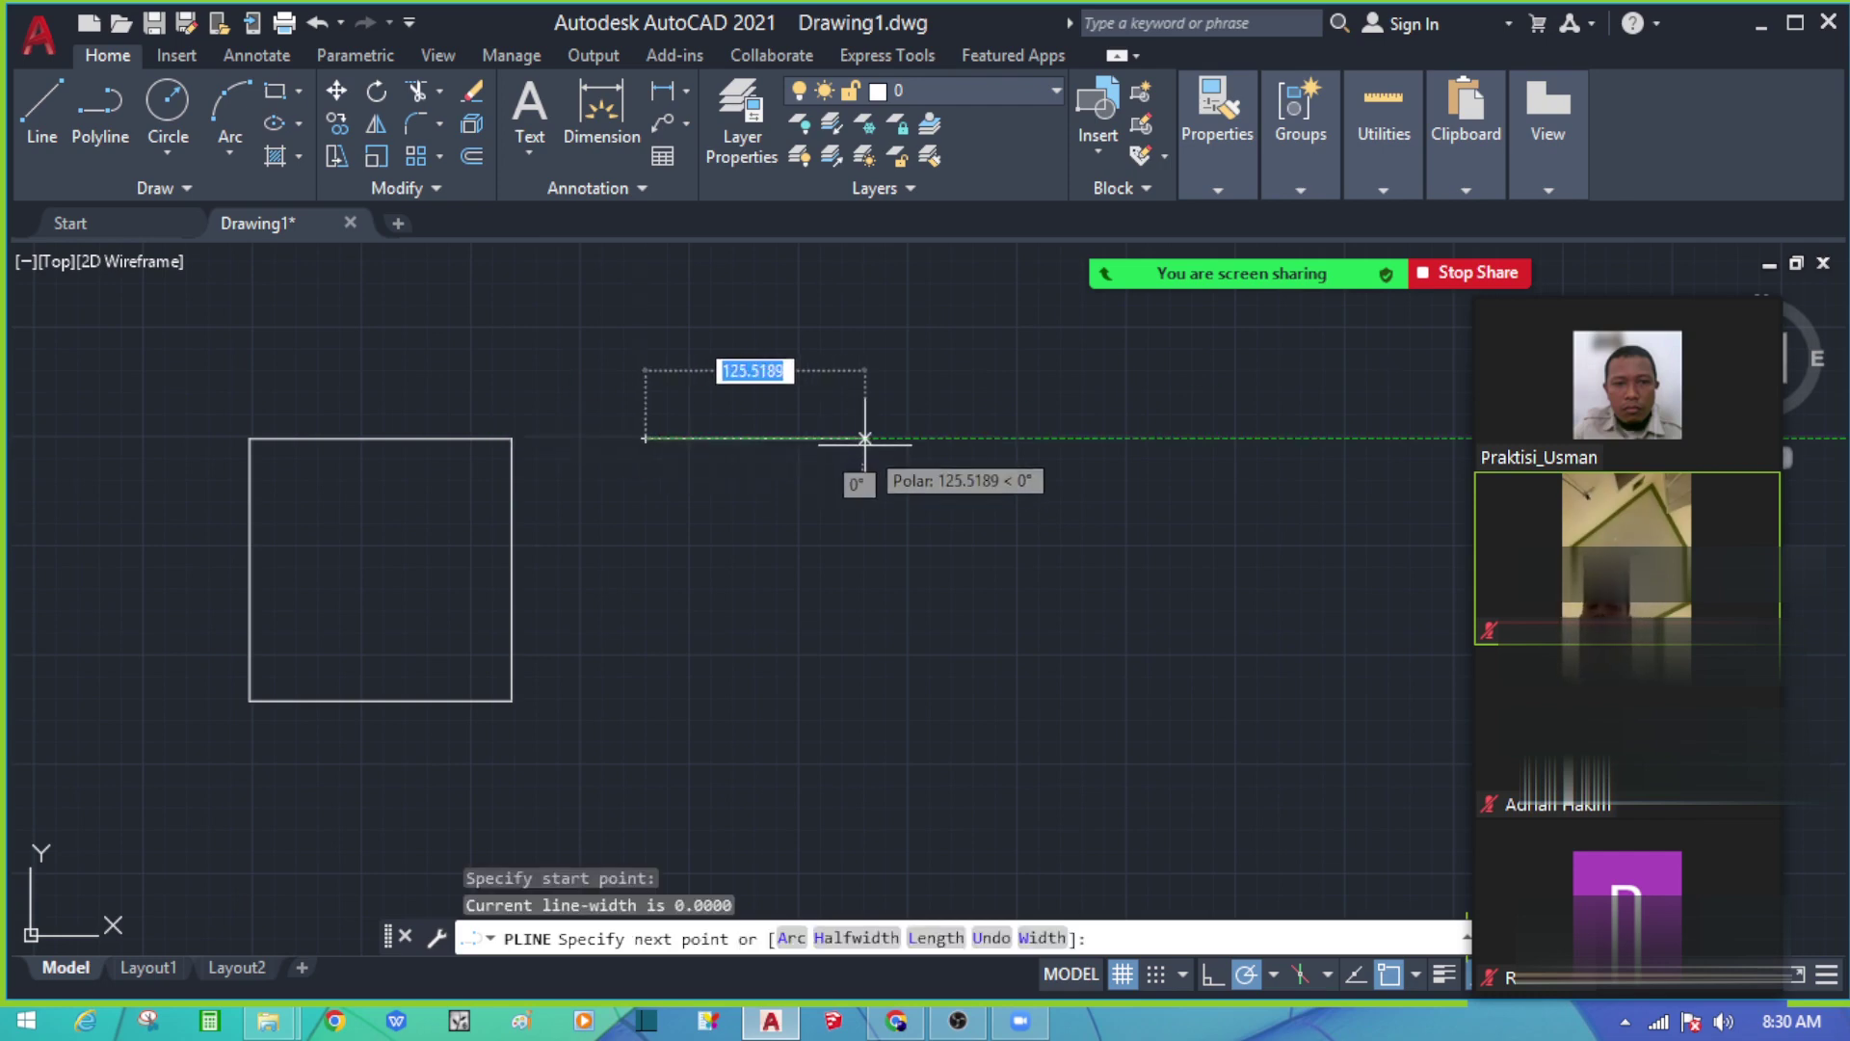
{"action": "type", "text": "150"}
{"action": "key", "text": "Return"}
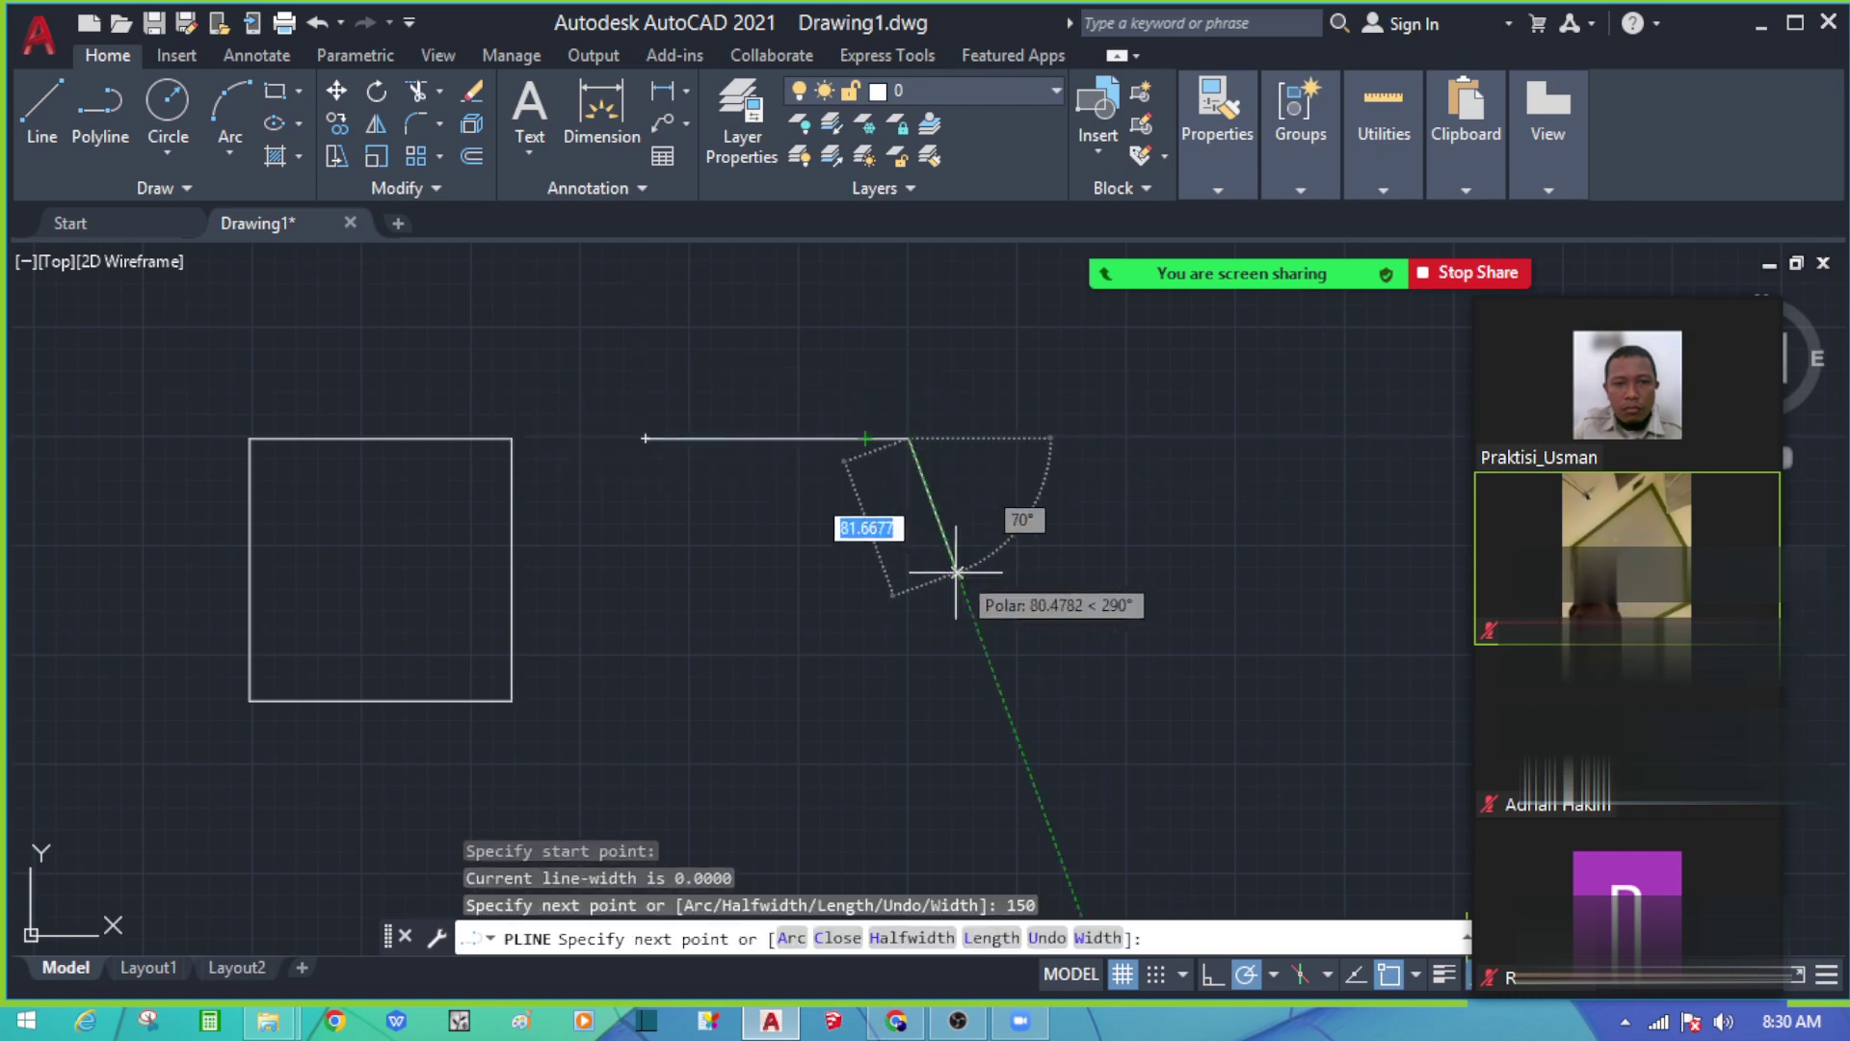
{"action": "type", "text": "150"}
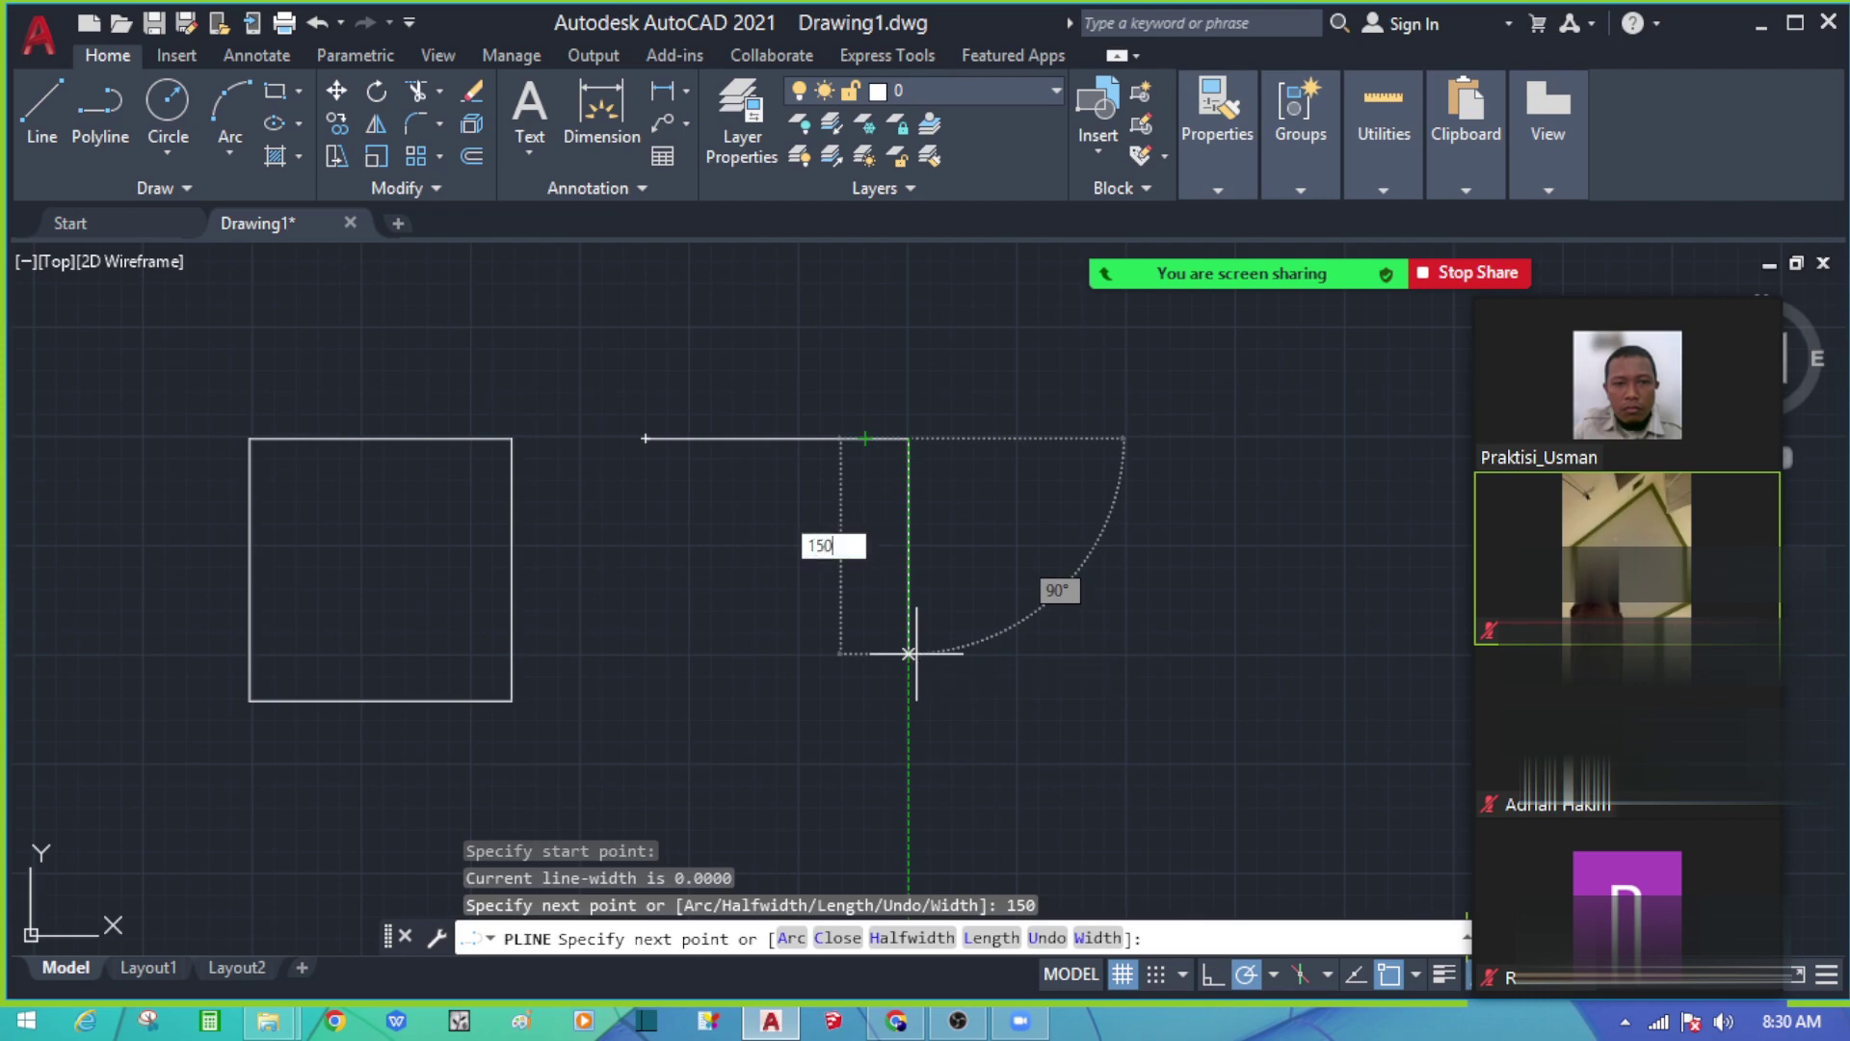
{"action": "key", "text": "Return"}
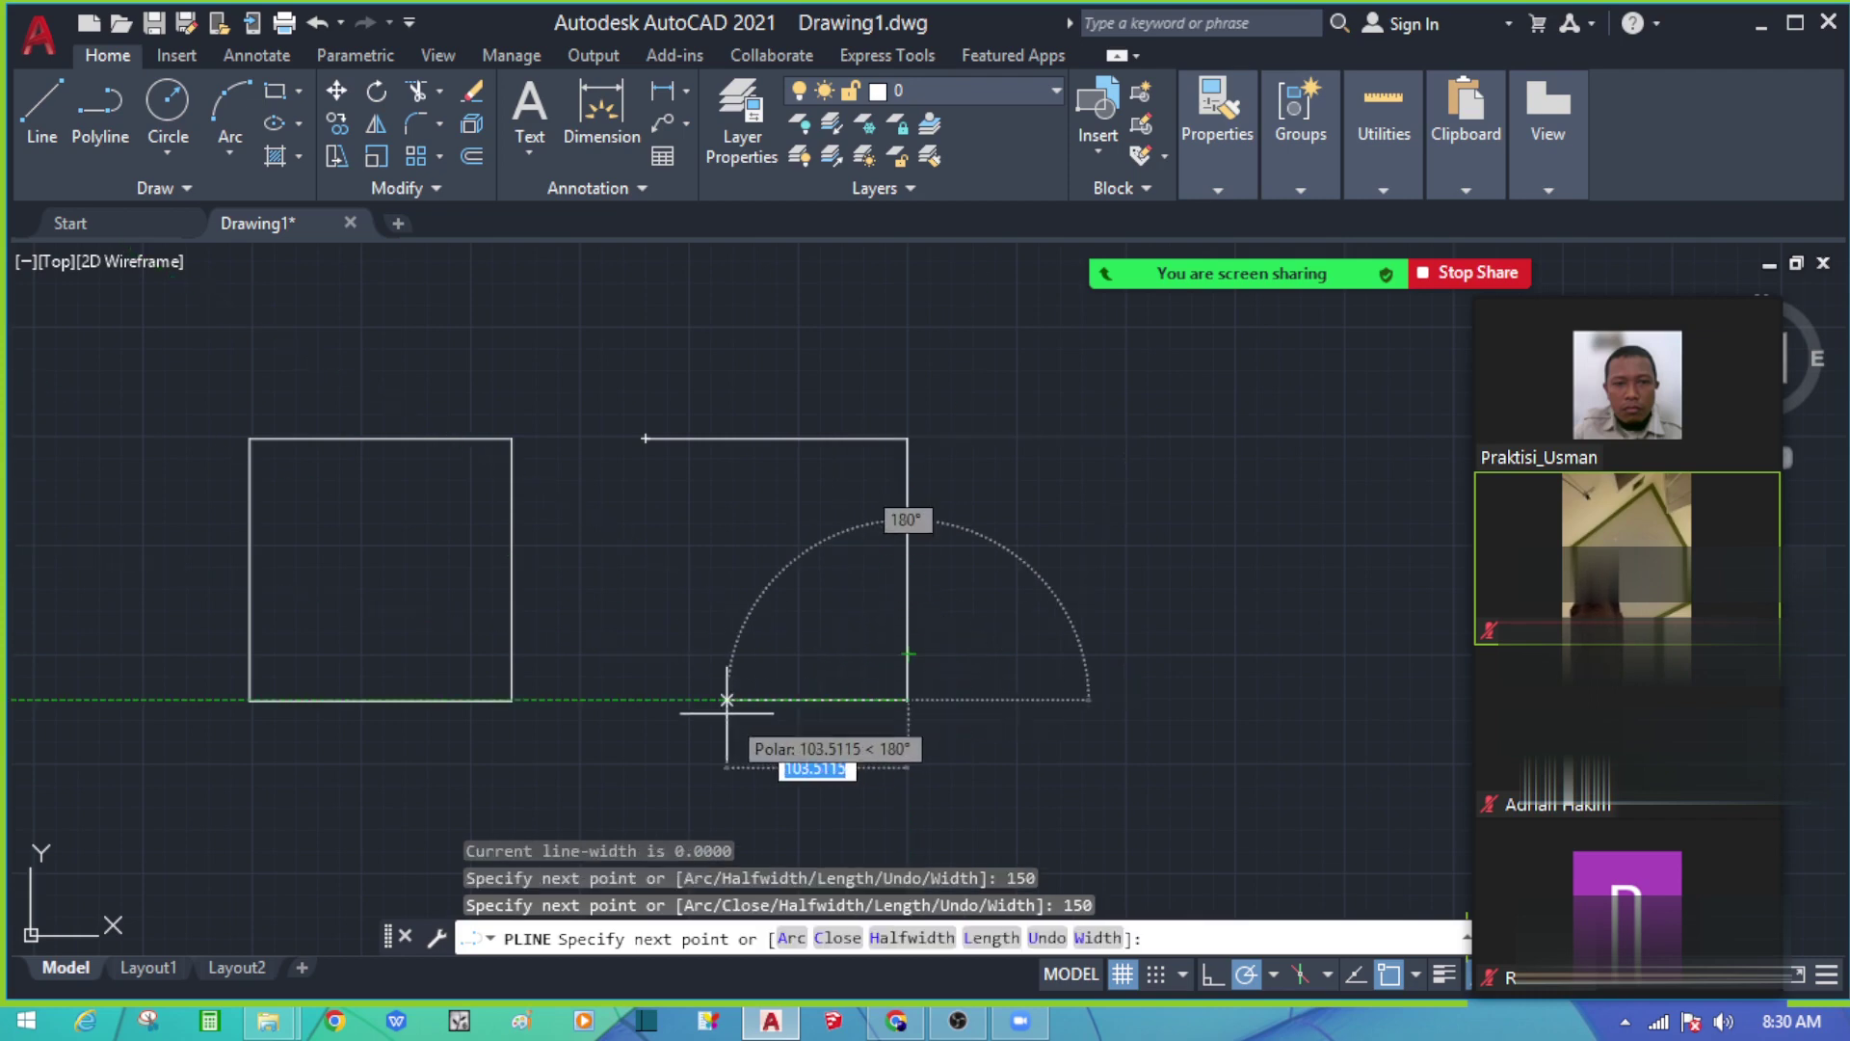
{"action": "type", "text": "150"}
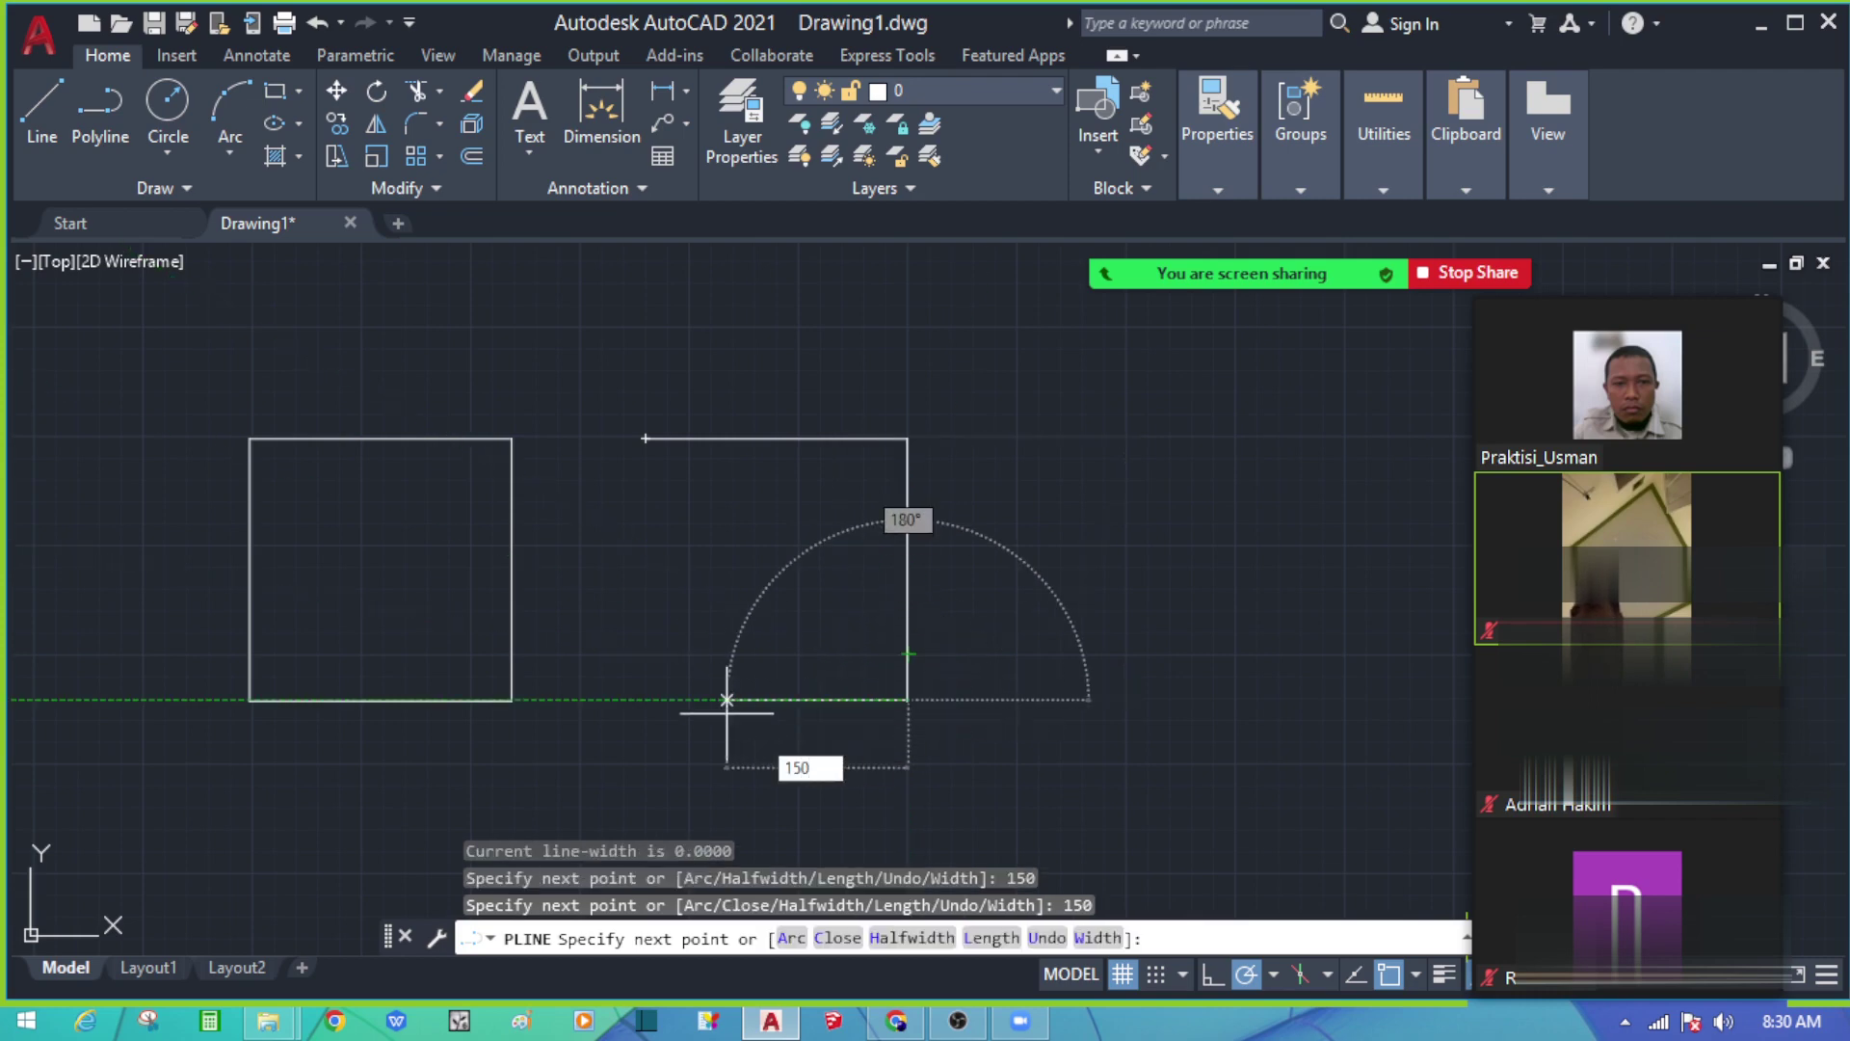
{"action": "key", "text": "Return"}
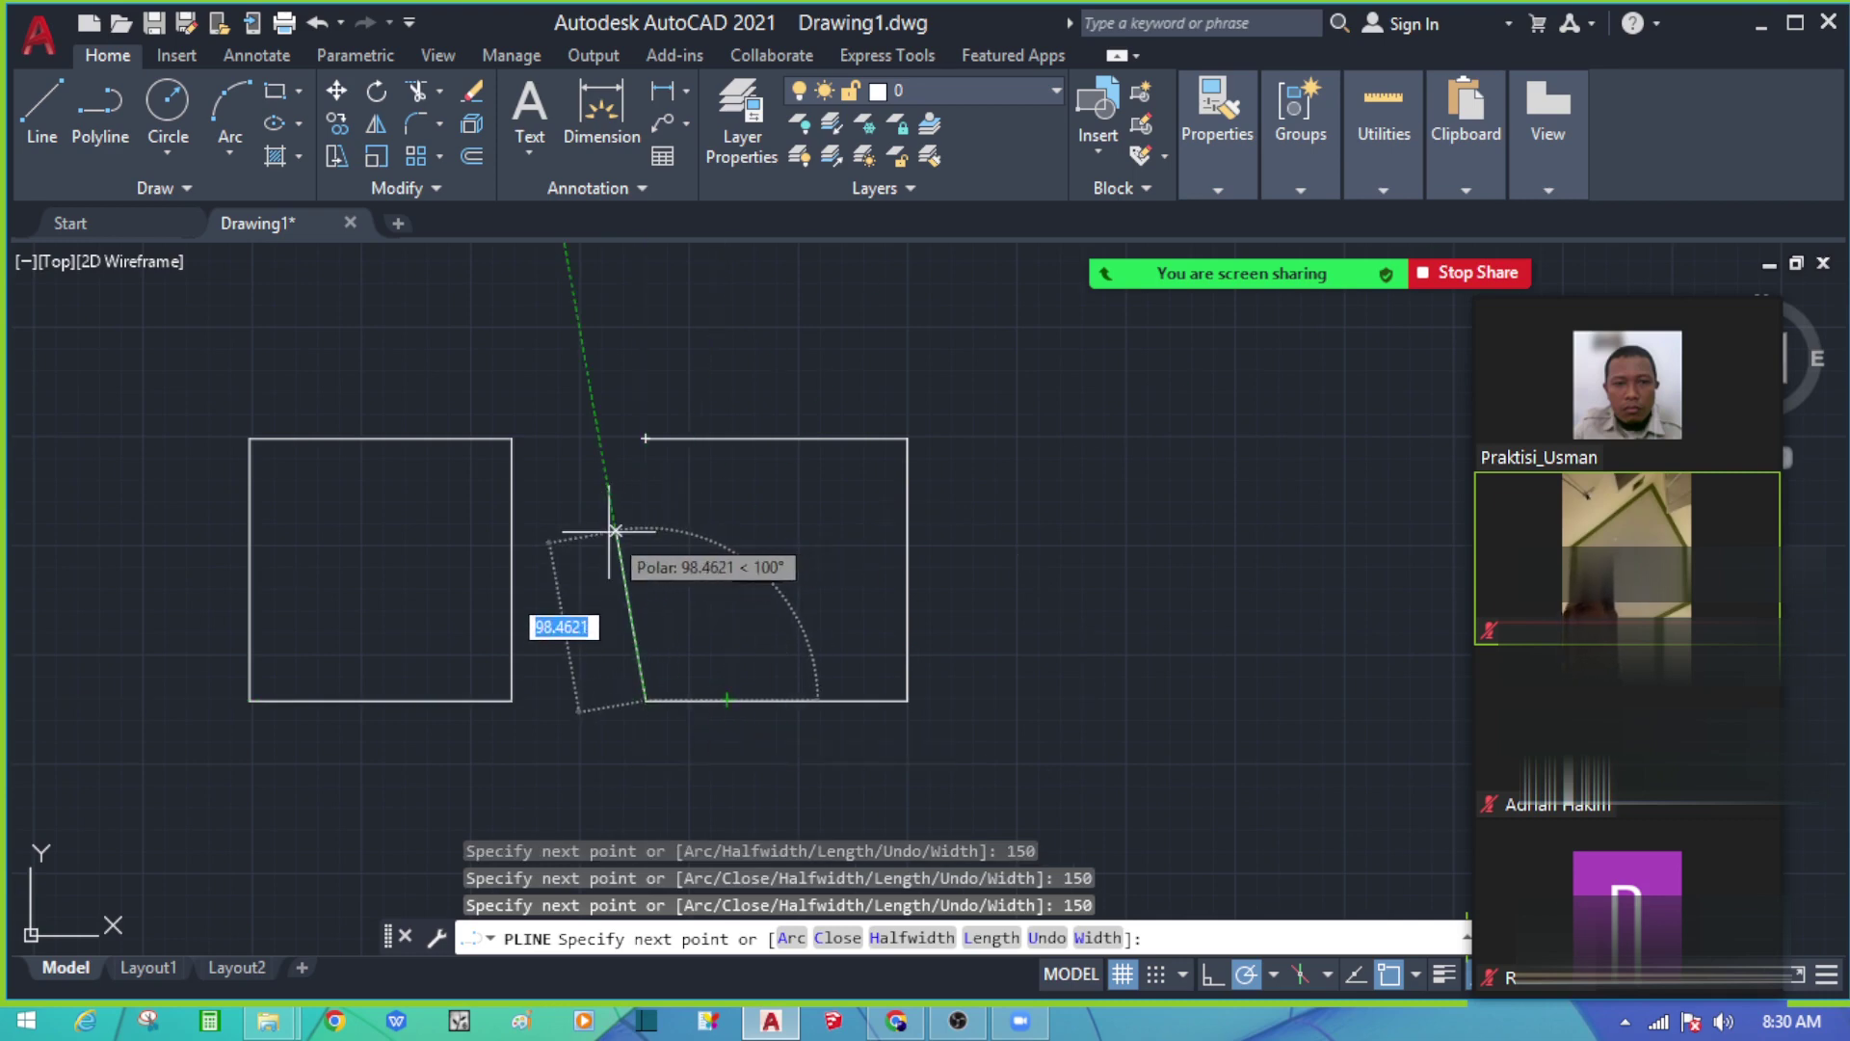
{"action": "type", "text": "c"}
{"action": "key", "text": "Return"}
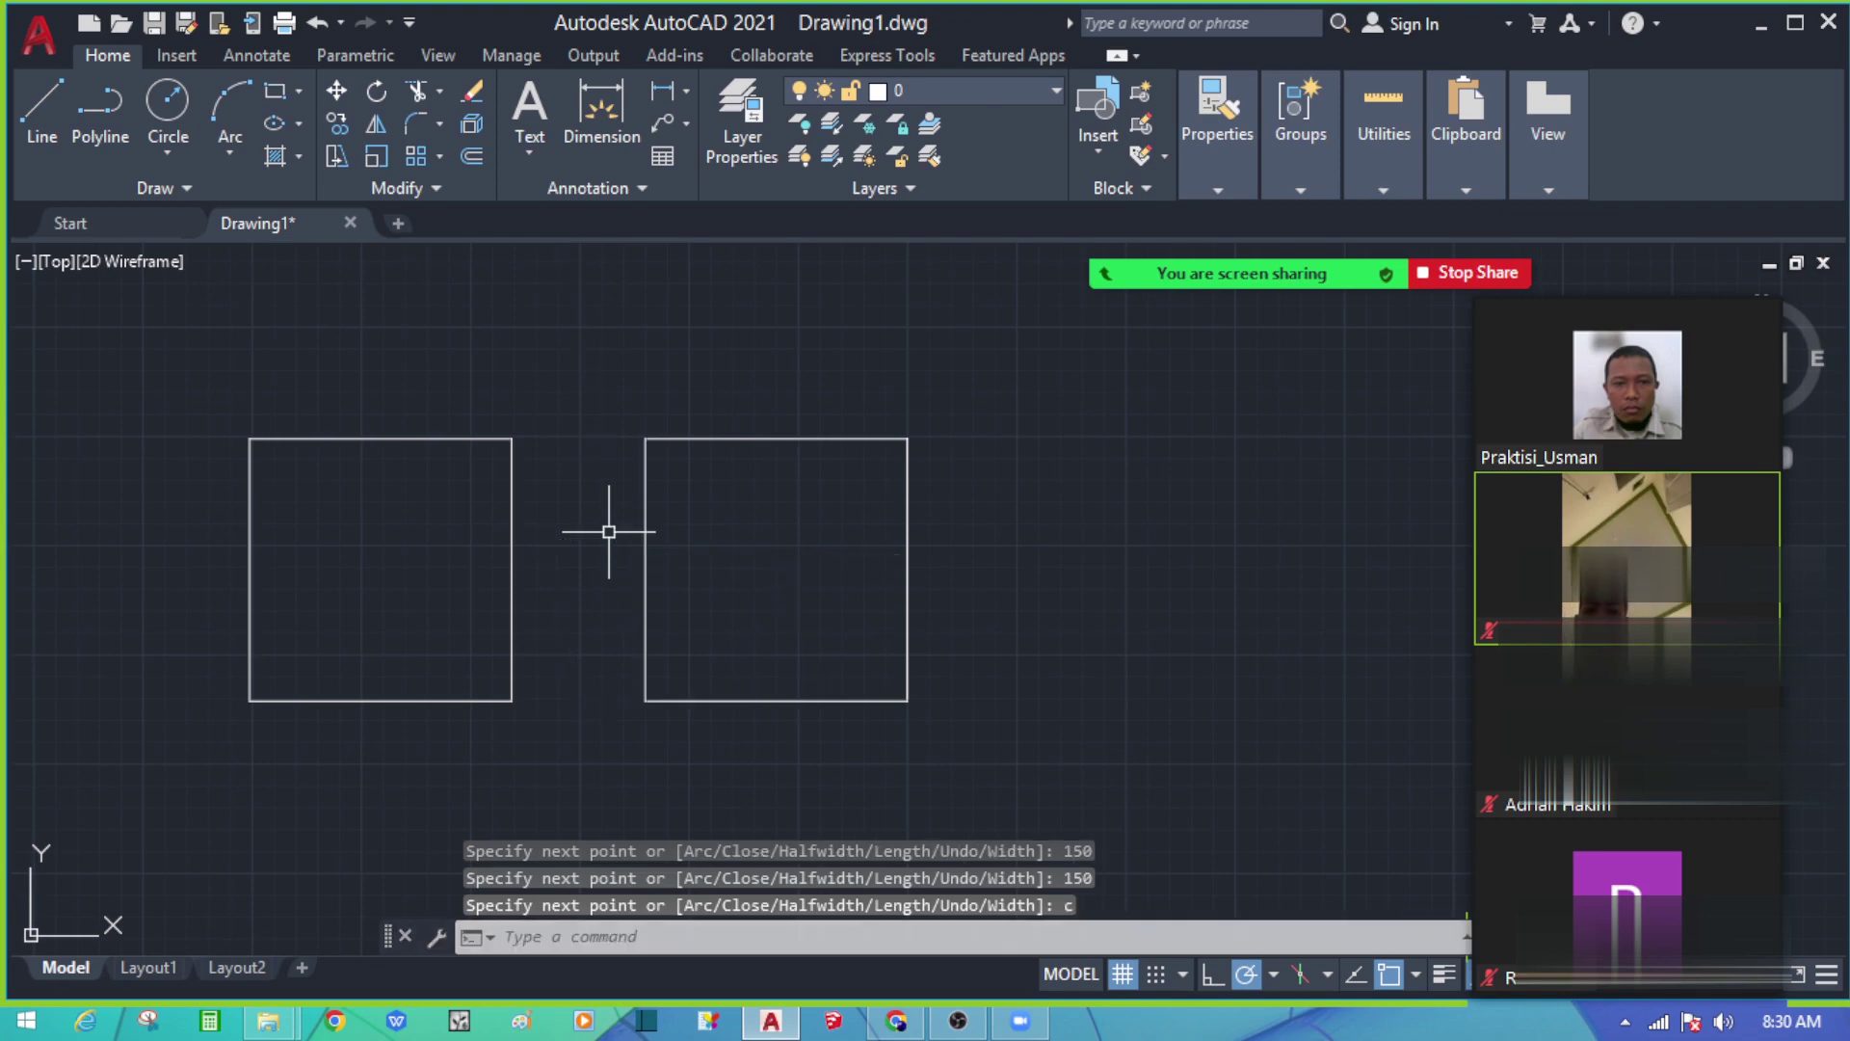
Step: Window-select the right and left squares in turn, clearing each selection with Esc
{"action": "left_click", "coordinate": [674, 583]}
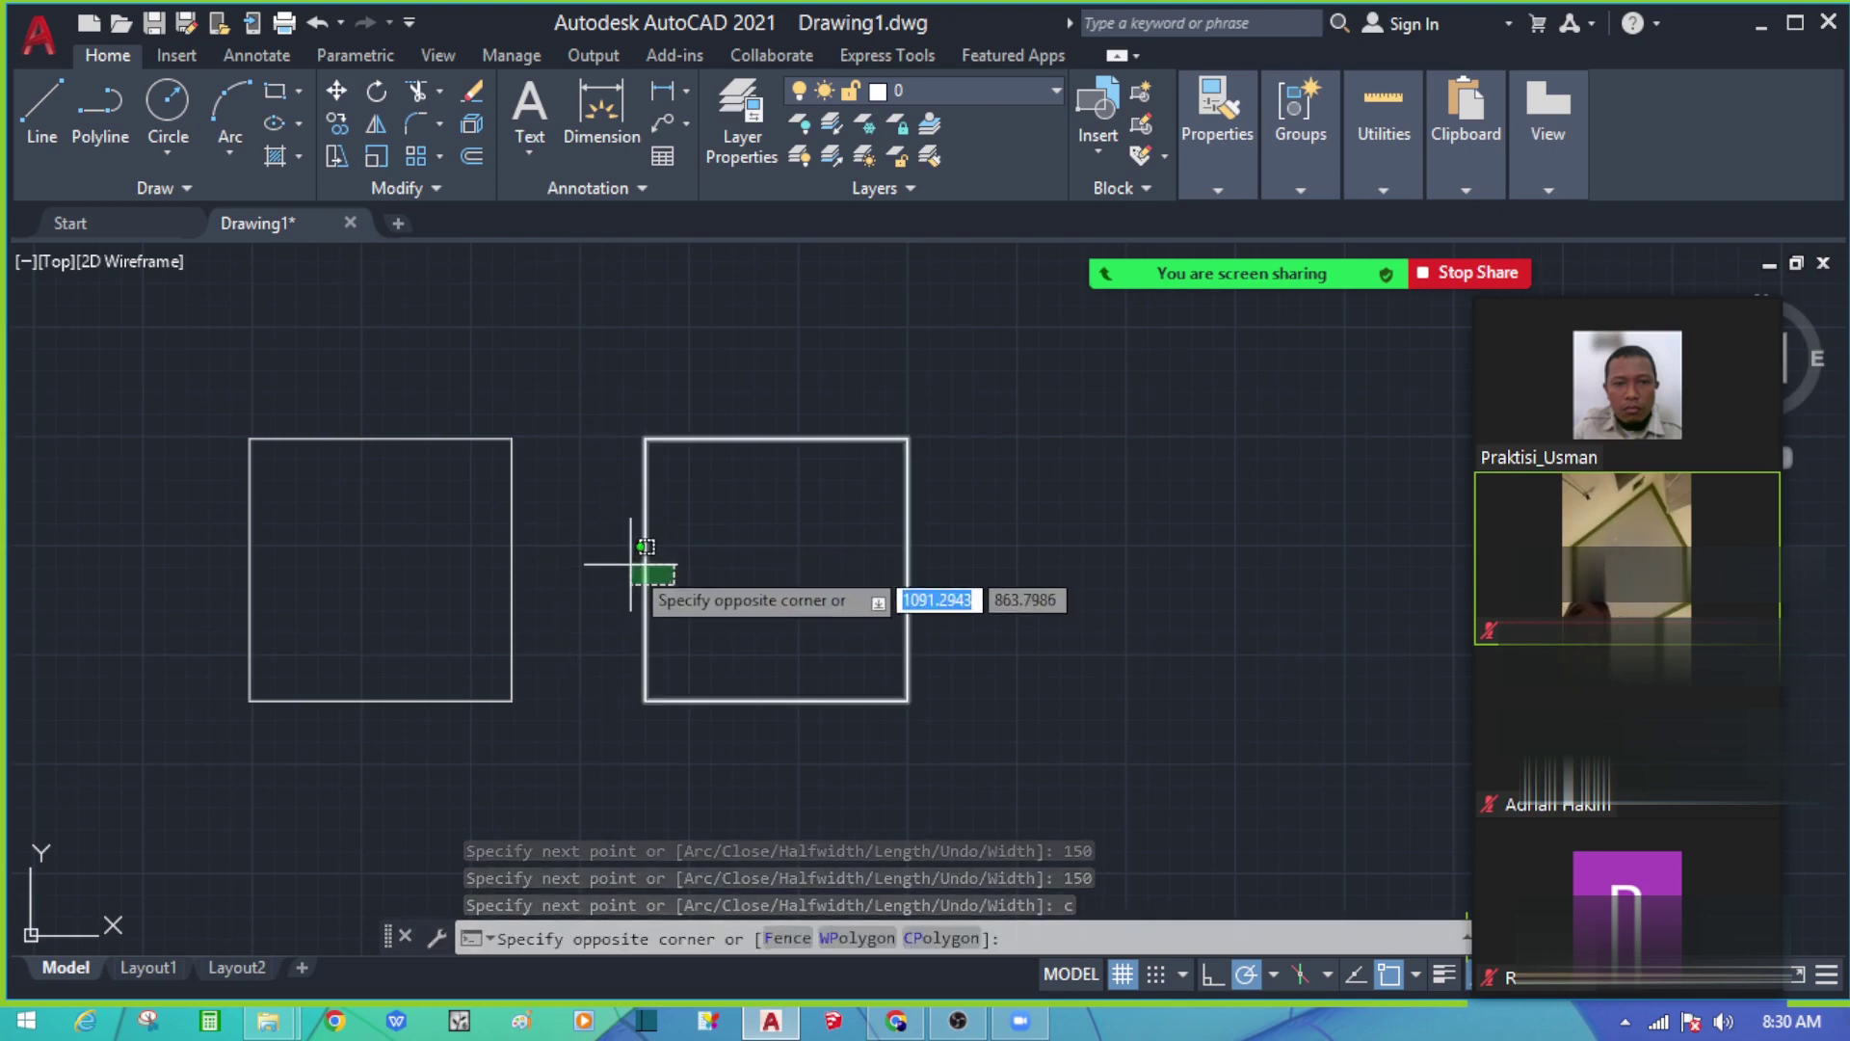
{"action": "left_click", "coordinate": [631, 563]}
{"action": "key", "text": "Escape"}
{"action": "left_click", "coordinate": [414, 472]}
{"action": "left_click", "coordinate": [351, 385]}
{"action": "left_click", "coordinate": [797, 559]}
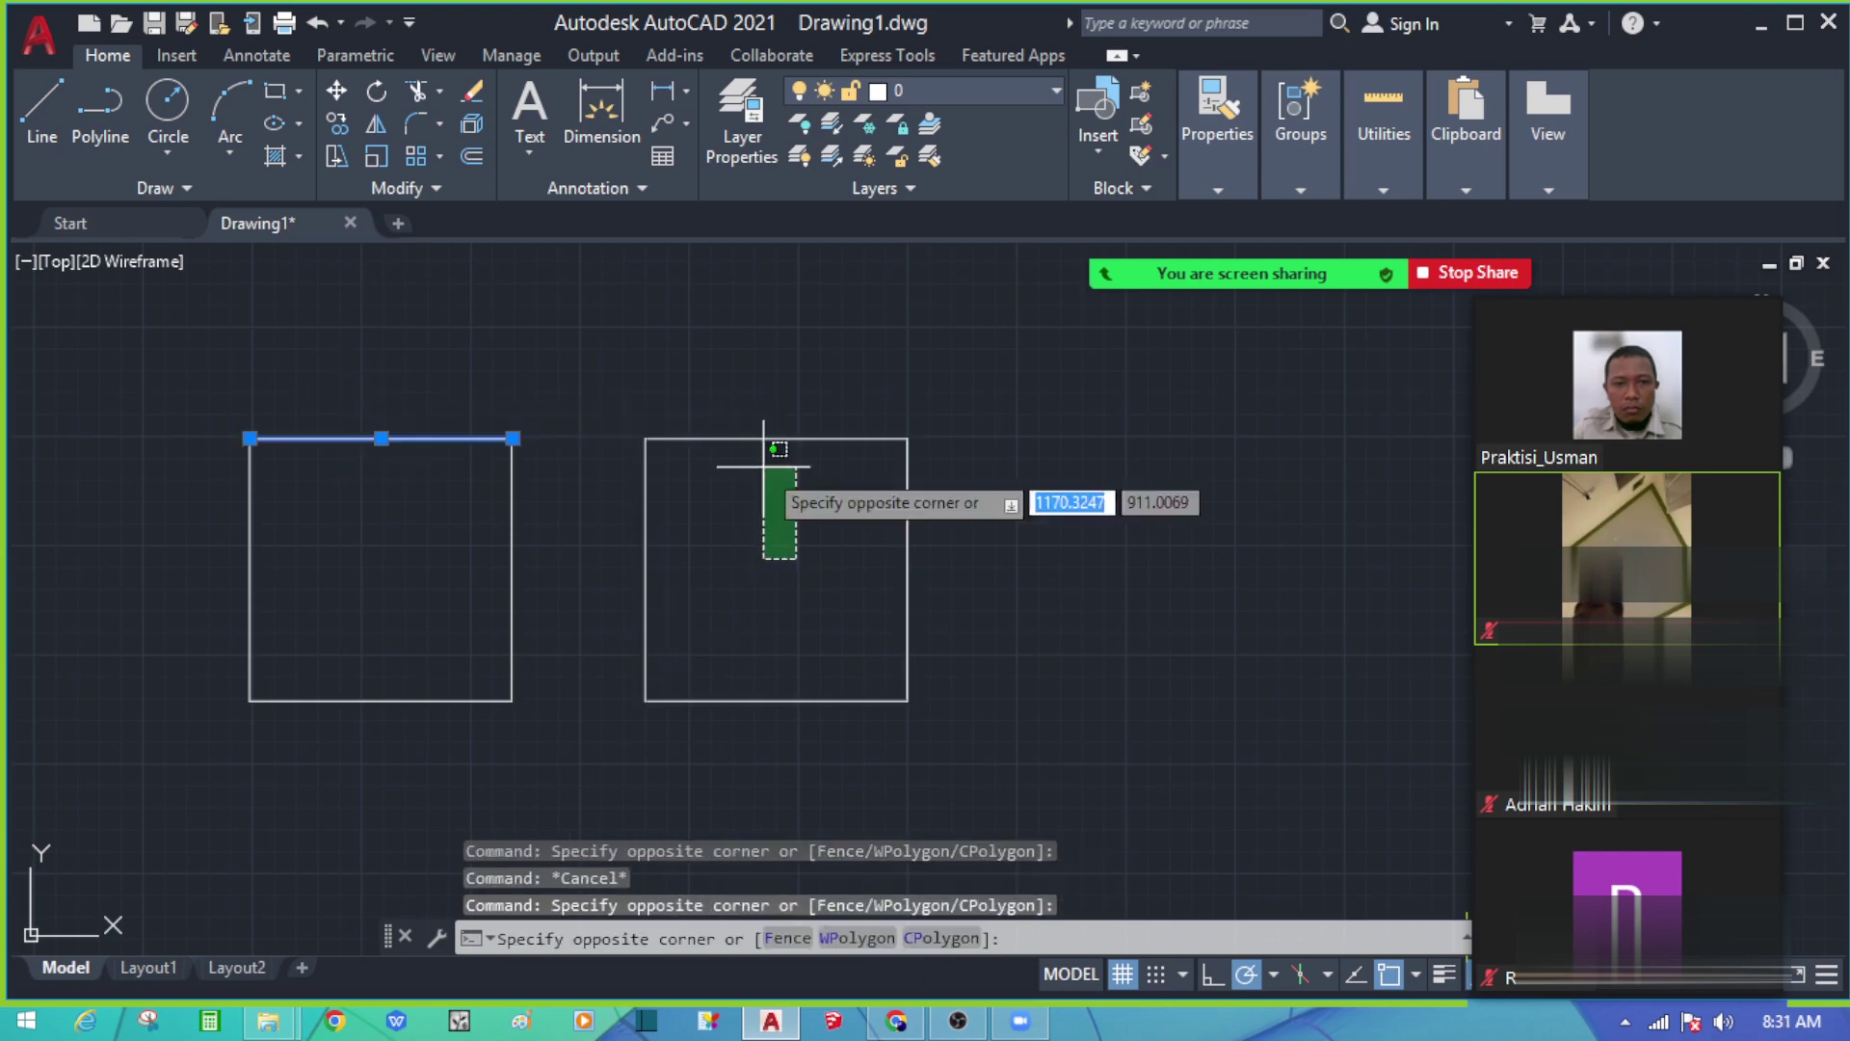
{"action": "left_click", "coordinate": [855, 616]}
{"action": "key", "text": "Escape"}
{"action": "left_click", "coordinate": [868, 588]}
{"action": "left_click", "coordinate": [768, 747]}
{"action": "key", "text": "Escape"}
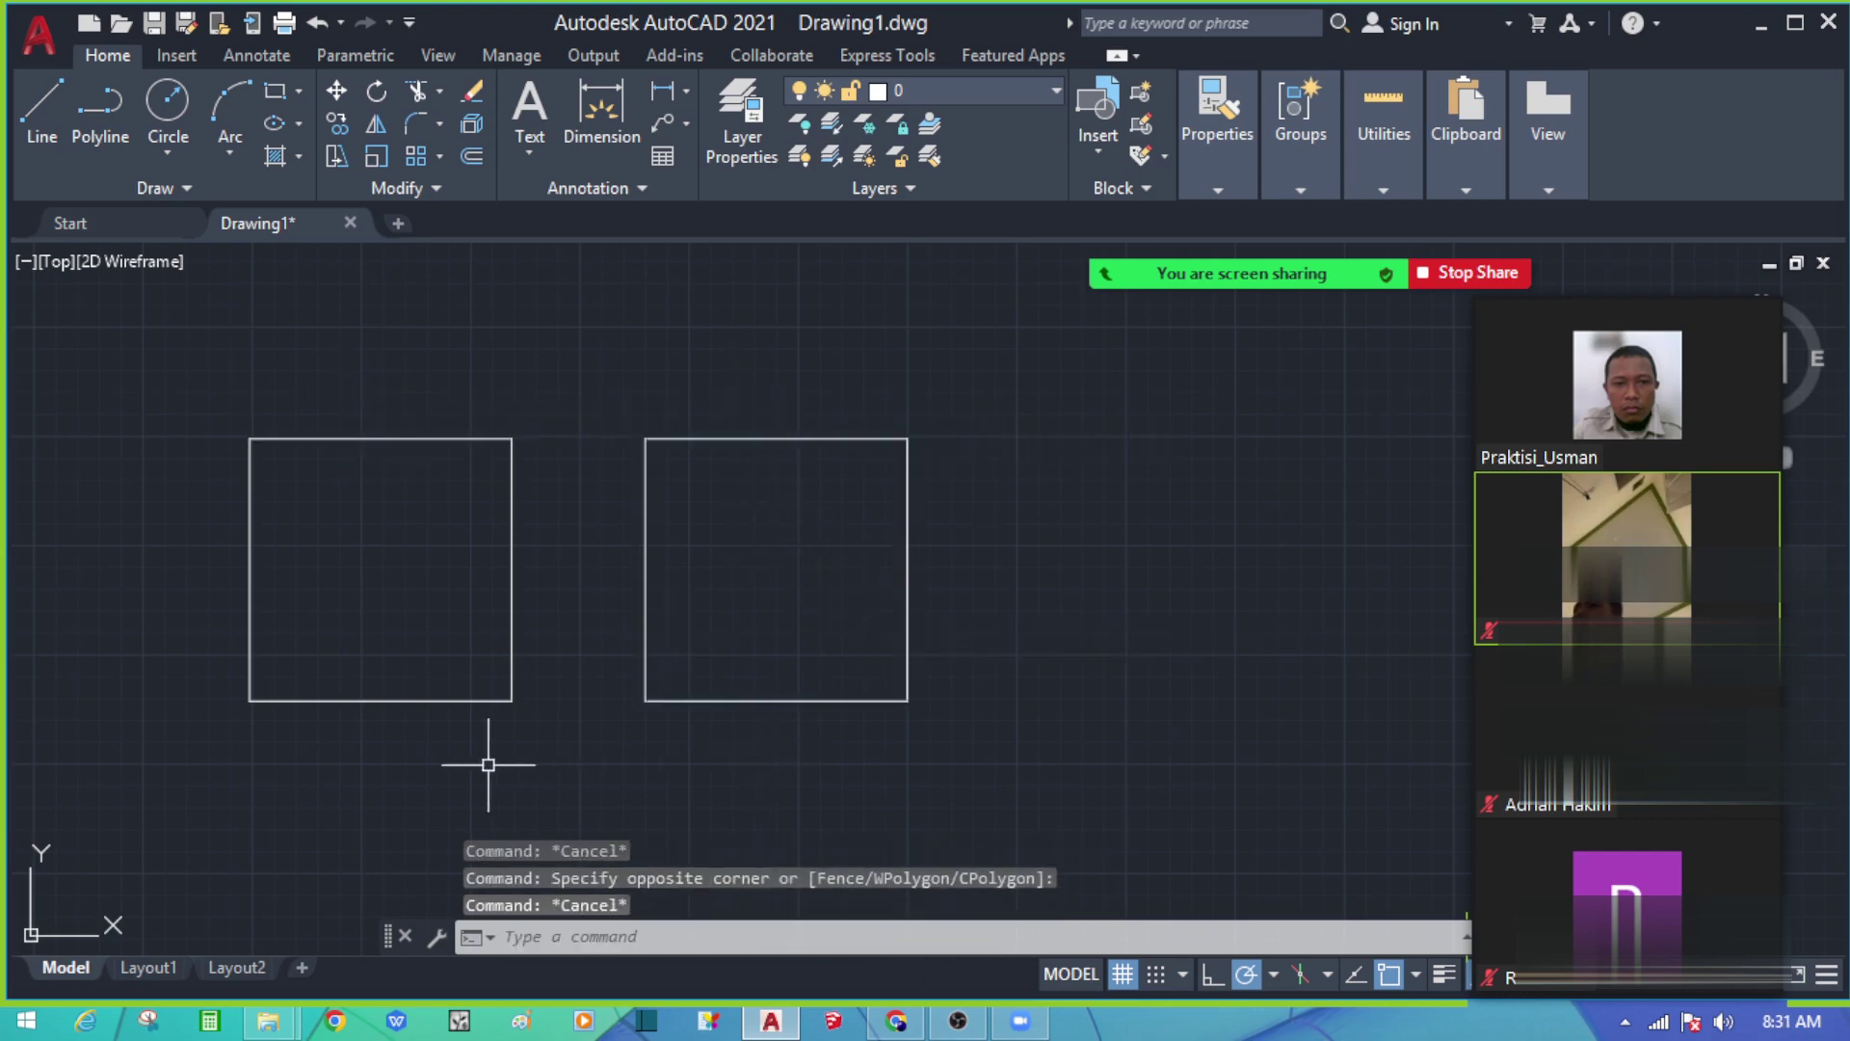
{"action": "left_click", "coordinate": [489, 764]}
{"action": "left_click", "coordinate": [412, 363]}
{"action": "left_click", "coordinate": [535, 559]}
{"action": "left_click", "coordinate": [267, 561]}
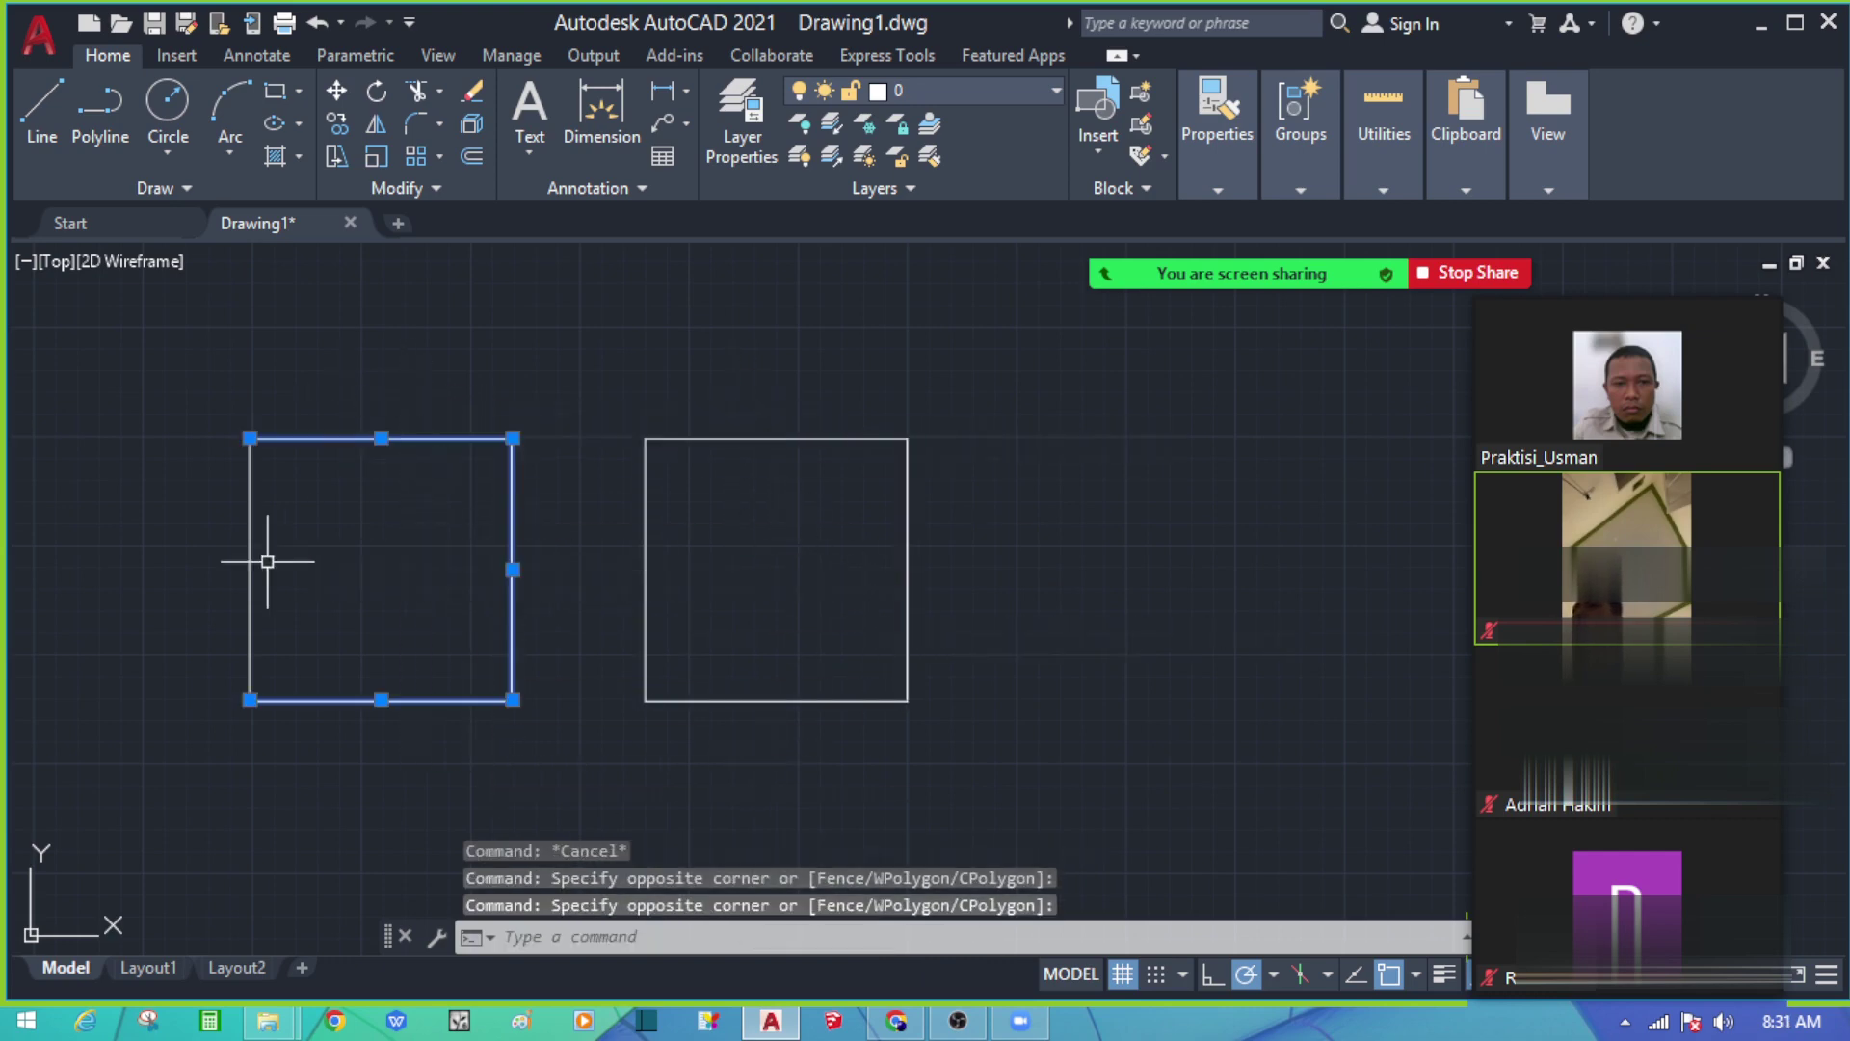
{"action": "left_click", "coordinate": [983, 558]}
{"action": "left_click", "coordinate": [568, 539]}
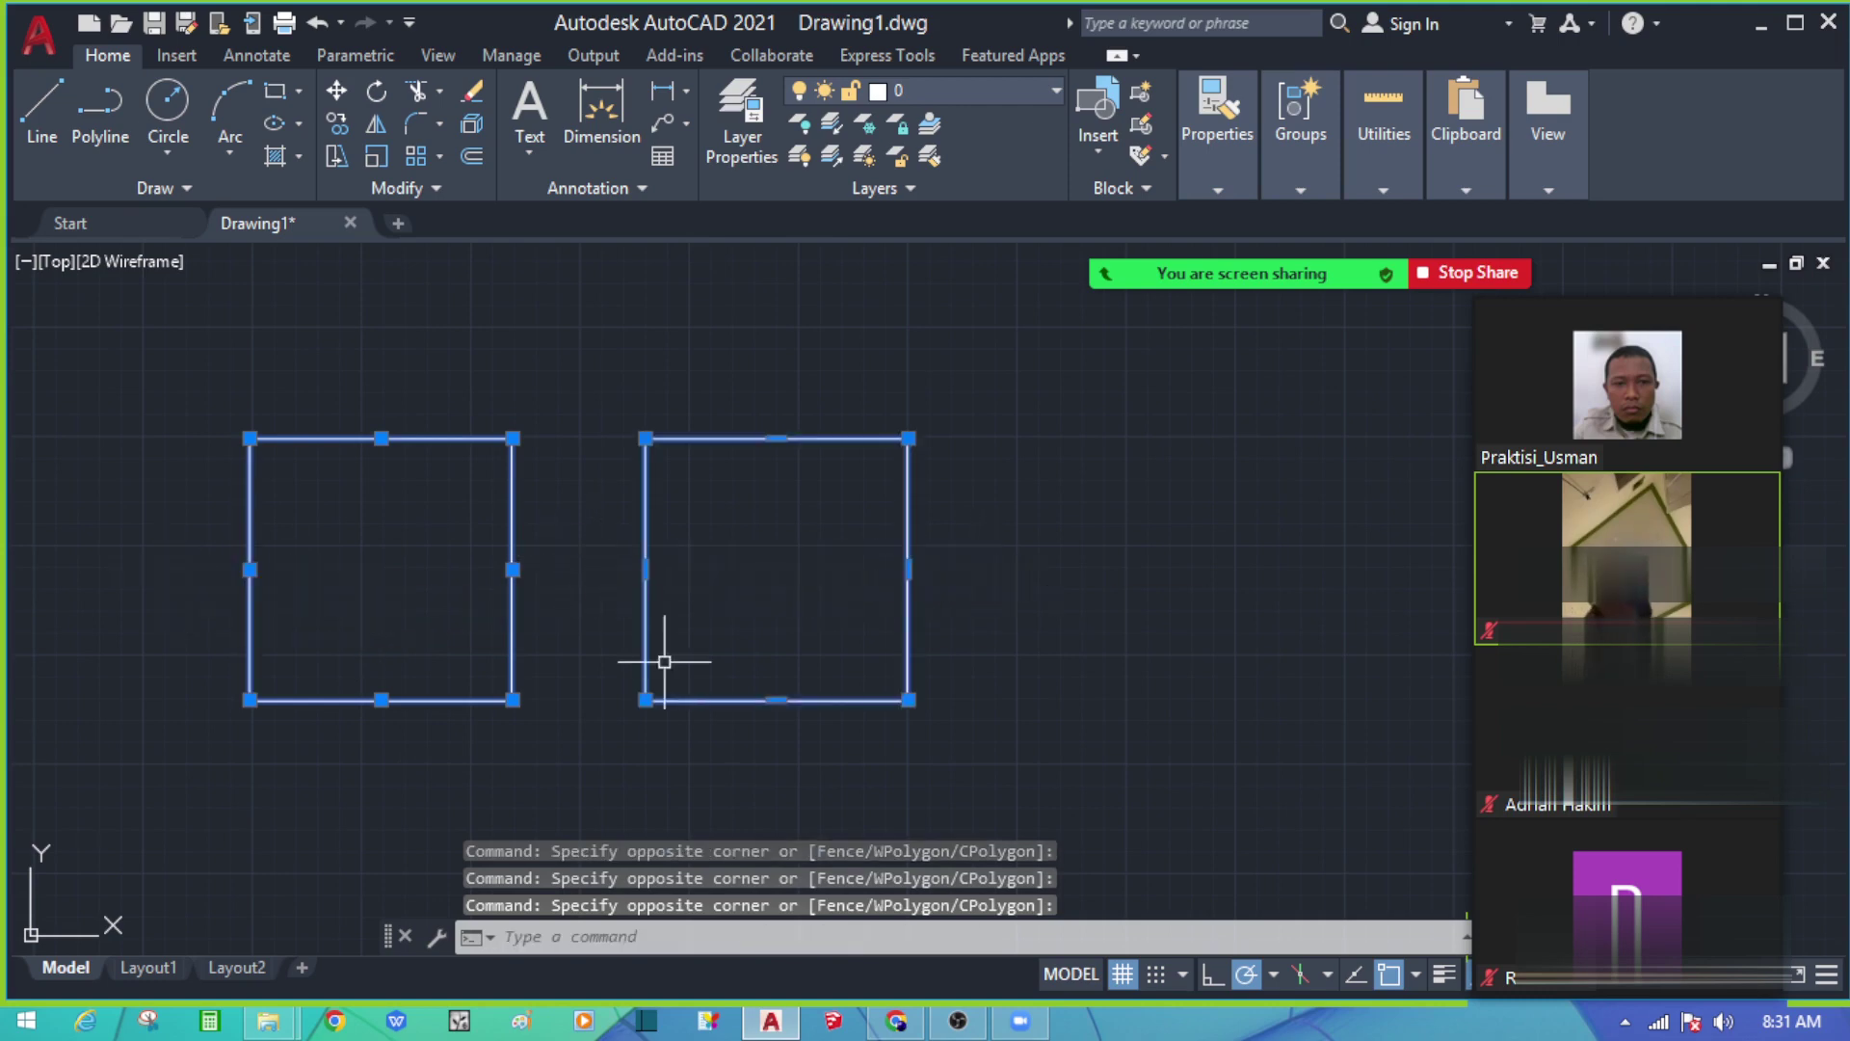
{"action": "key", "text": "Escape"}
Step: Make more trial selections on both squares' edges and clear them, leaving the squares unchanged
{"action": "left_click", "coordinate": [529, 649]}
{"action": "left_click", "coordinate": [446, 558]}
{"action": "key", "text": "Escape"}
{"action": "left_click", "coordinate": [755, 512]}
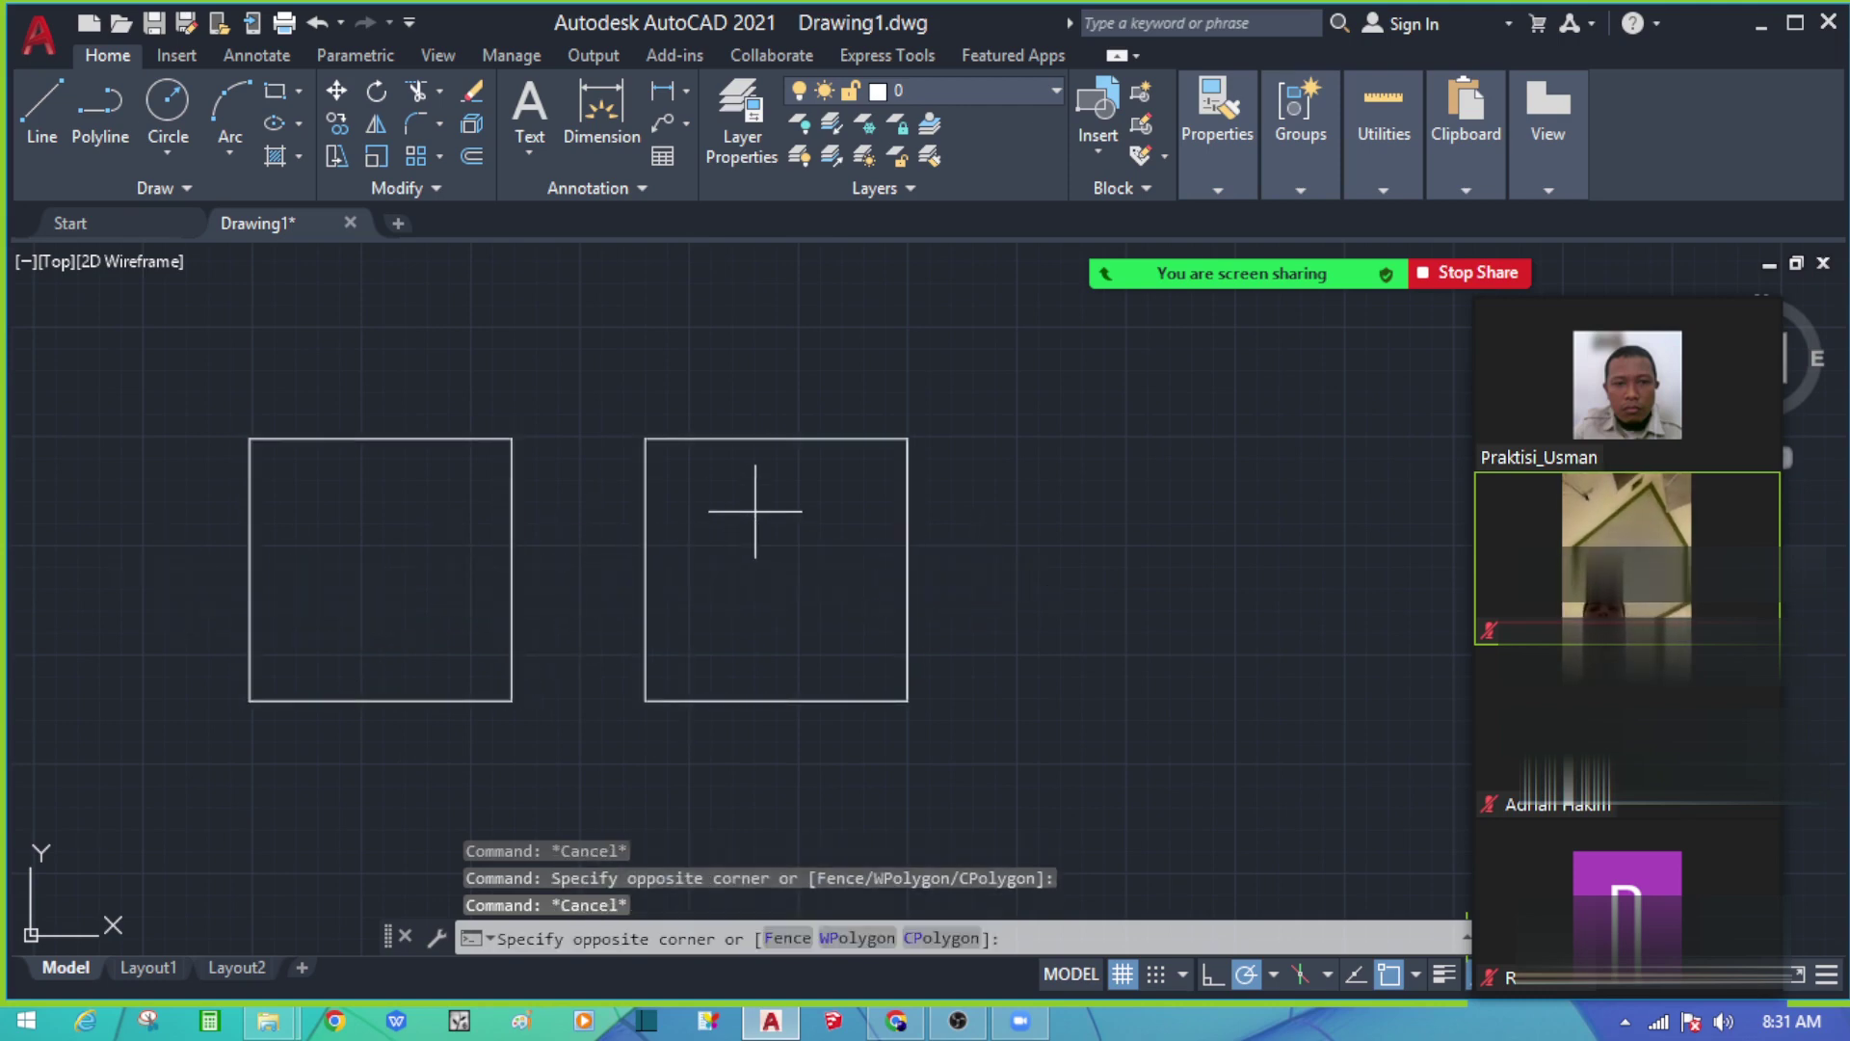
{"action": "left_click", "coordinate": [719, 413]}
{"action": "key", "text": "Escape"}
{"action": "left_click", "coordinate": [616, 578]}
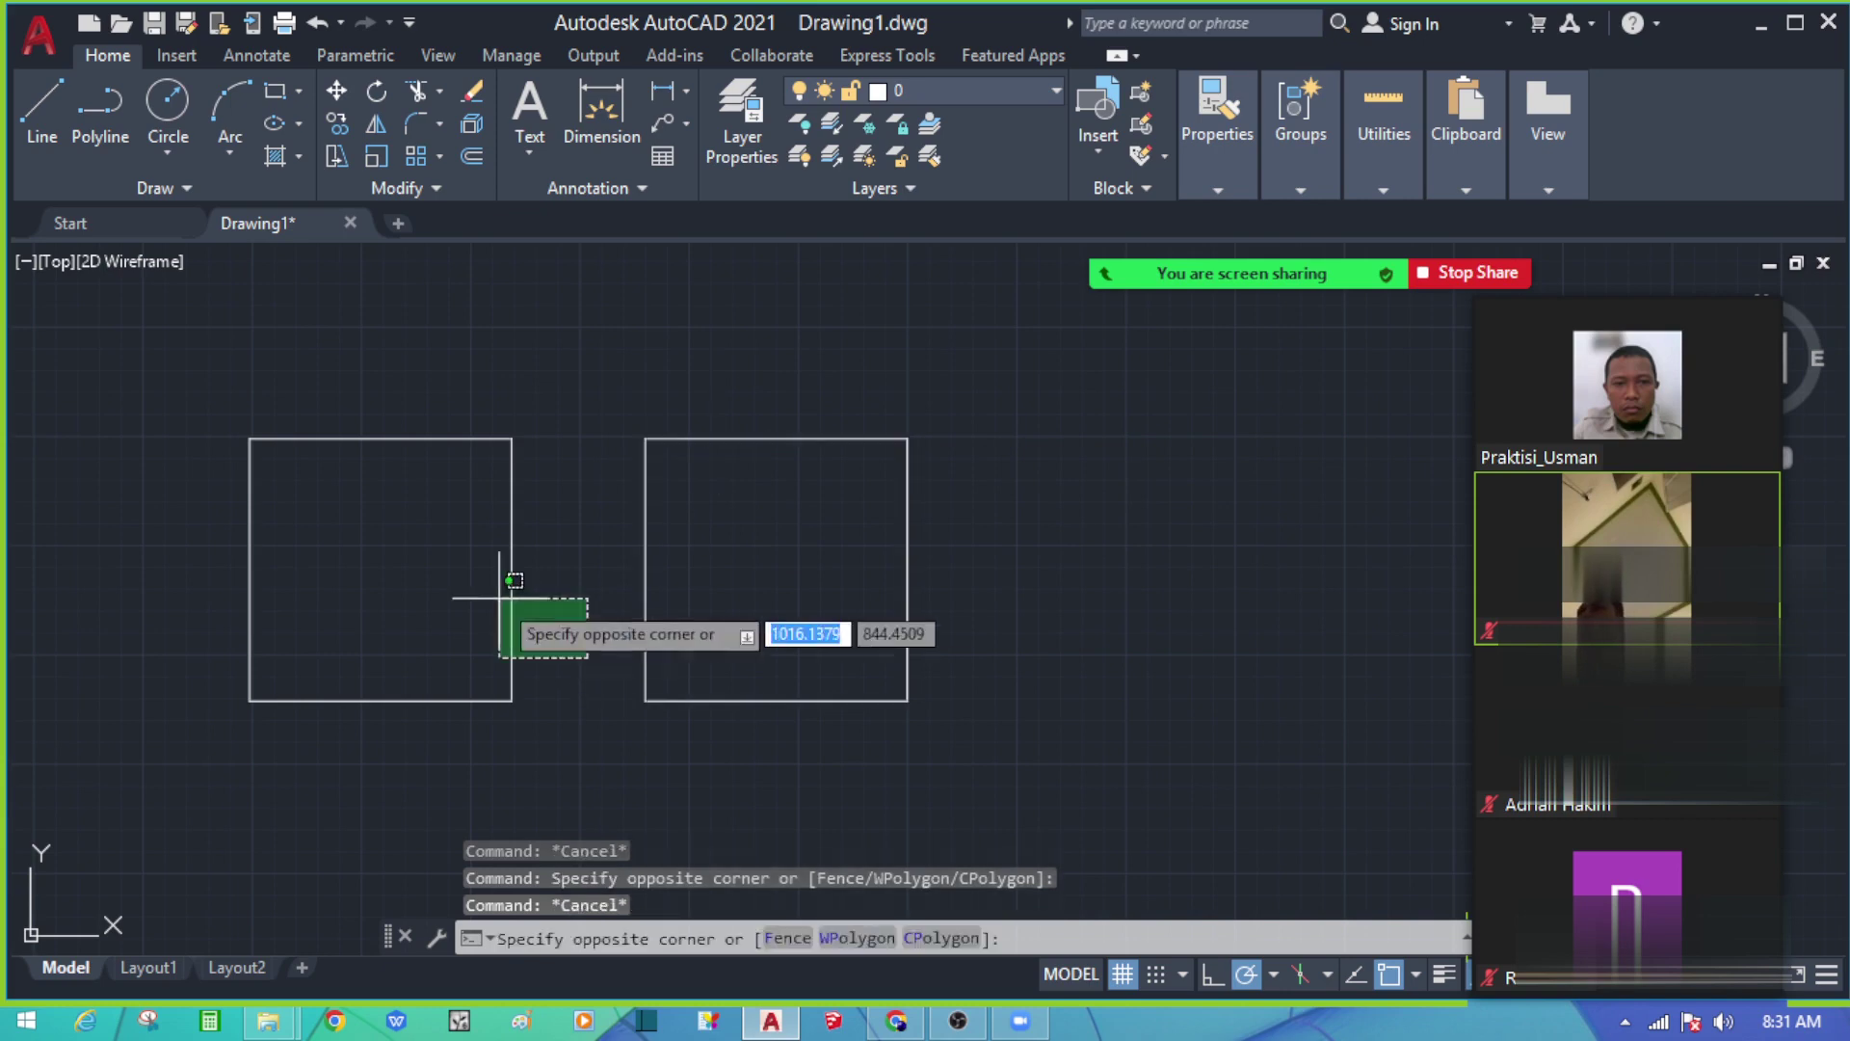
{"action": "left_click", "coordinate": [504, 620]}
{"action": "key", "text": "Escape"}
{"action": "left_click", "coordinate": [825, 516]}
{"action": "left_click", "coordinate": [750, 379]}
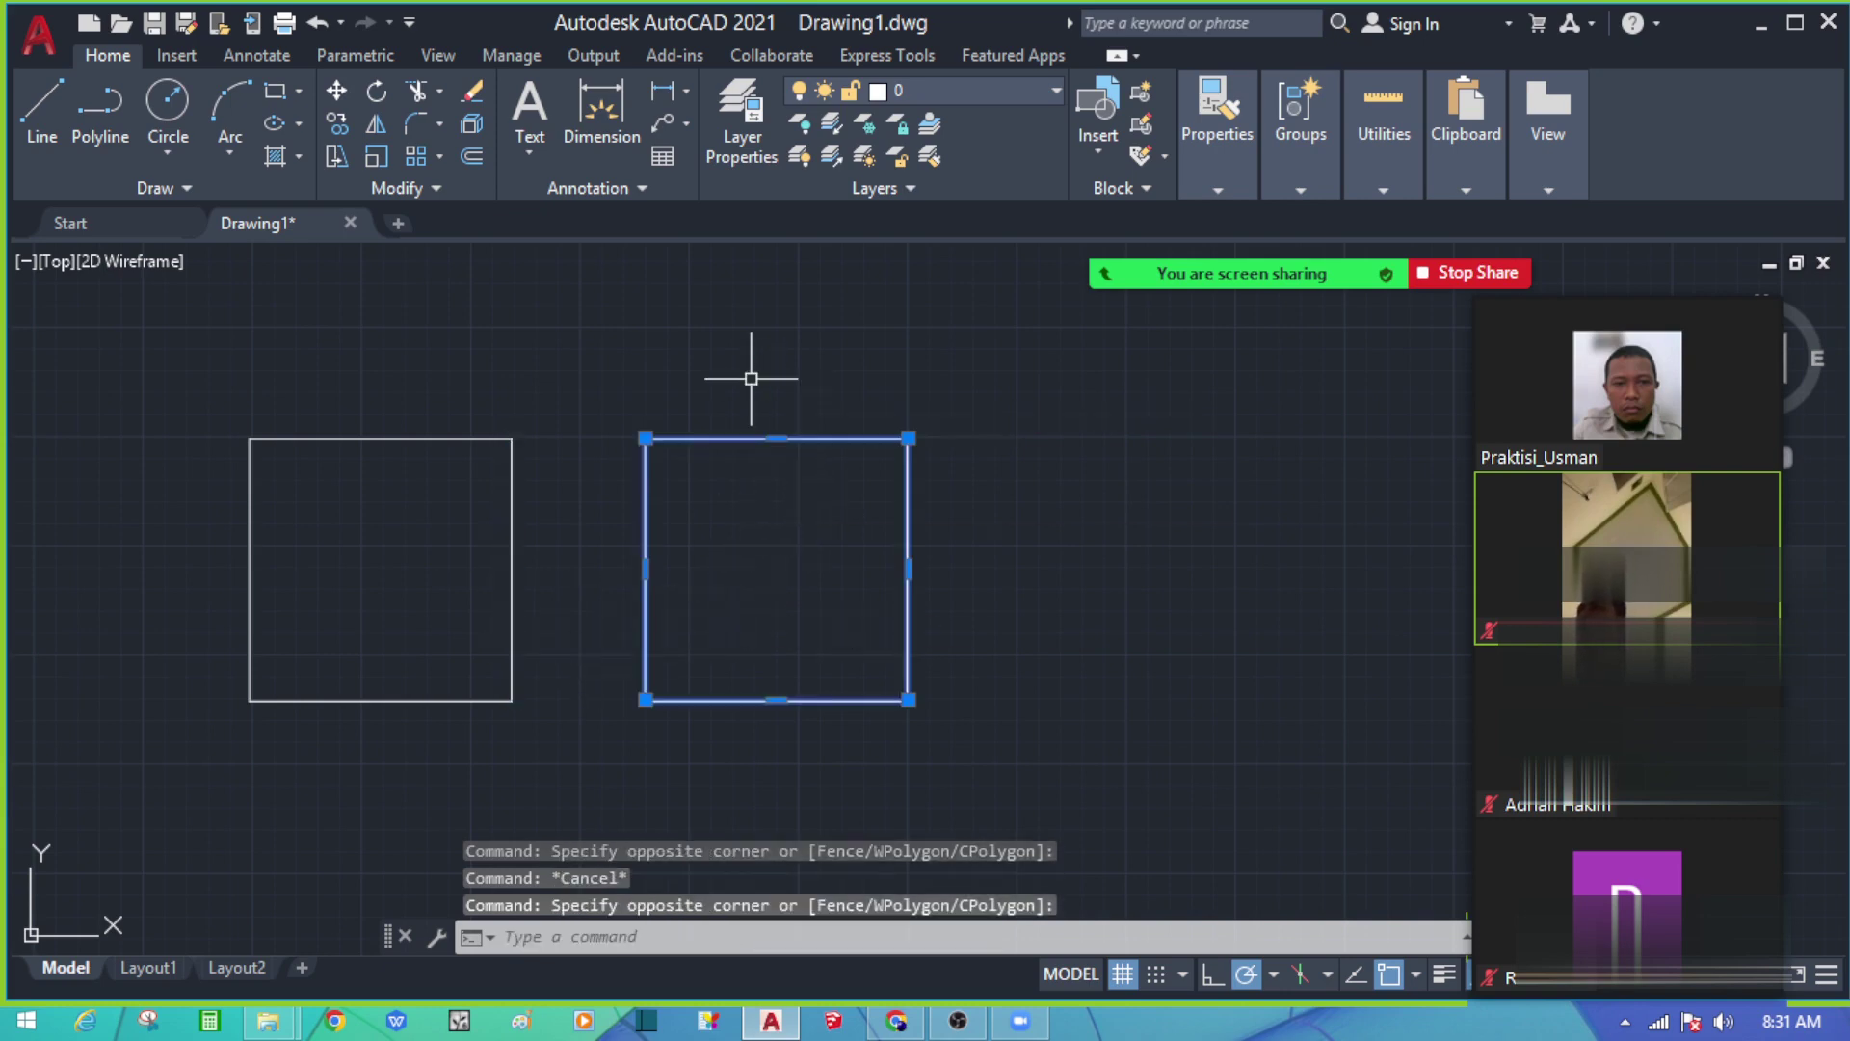
{"action": "key", "text": "Escape"}
Step: Start RECTANG with 'rec', pick a first corner right of the squares, and lock width 150
{"action": "left_click", "coordinate": [279, 95]}
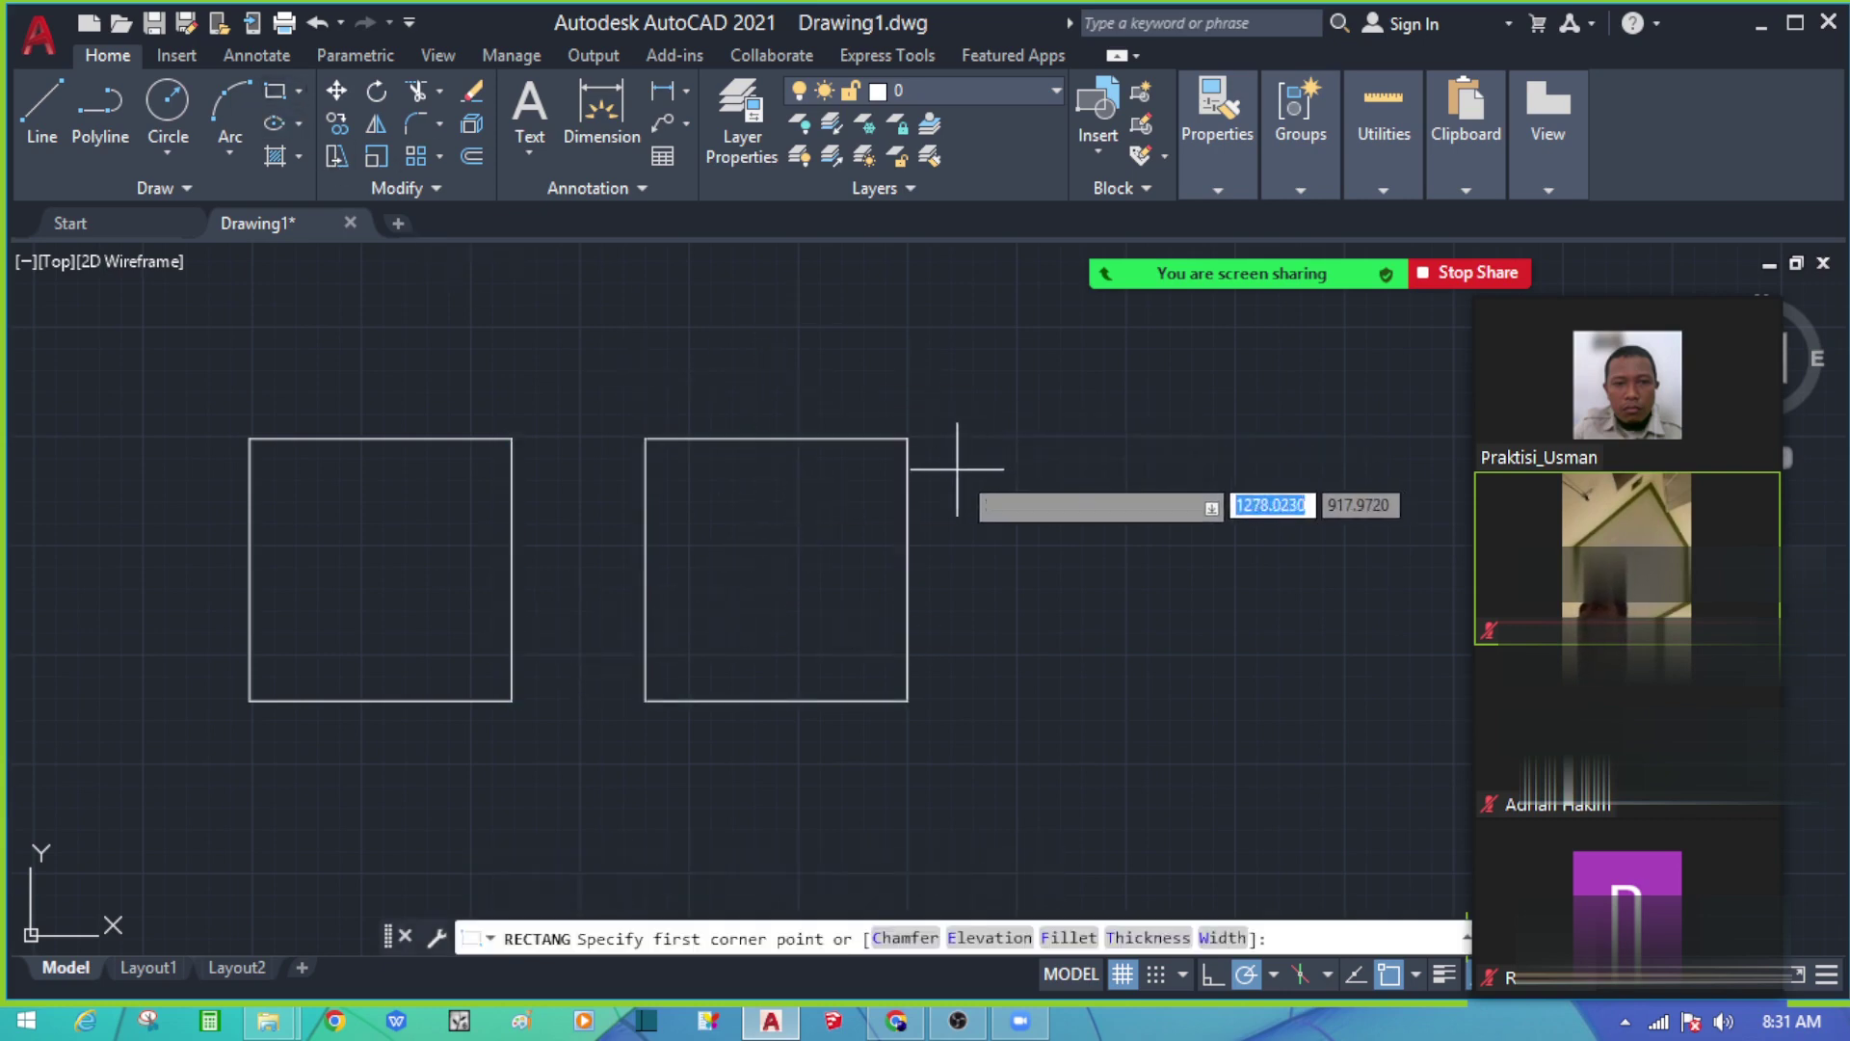
{"action": "key", "text": "Escape"}
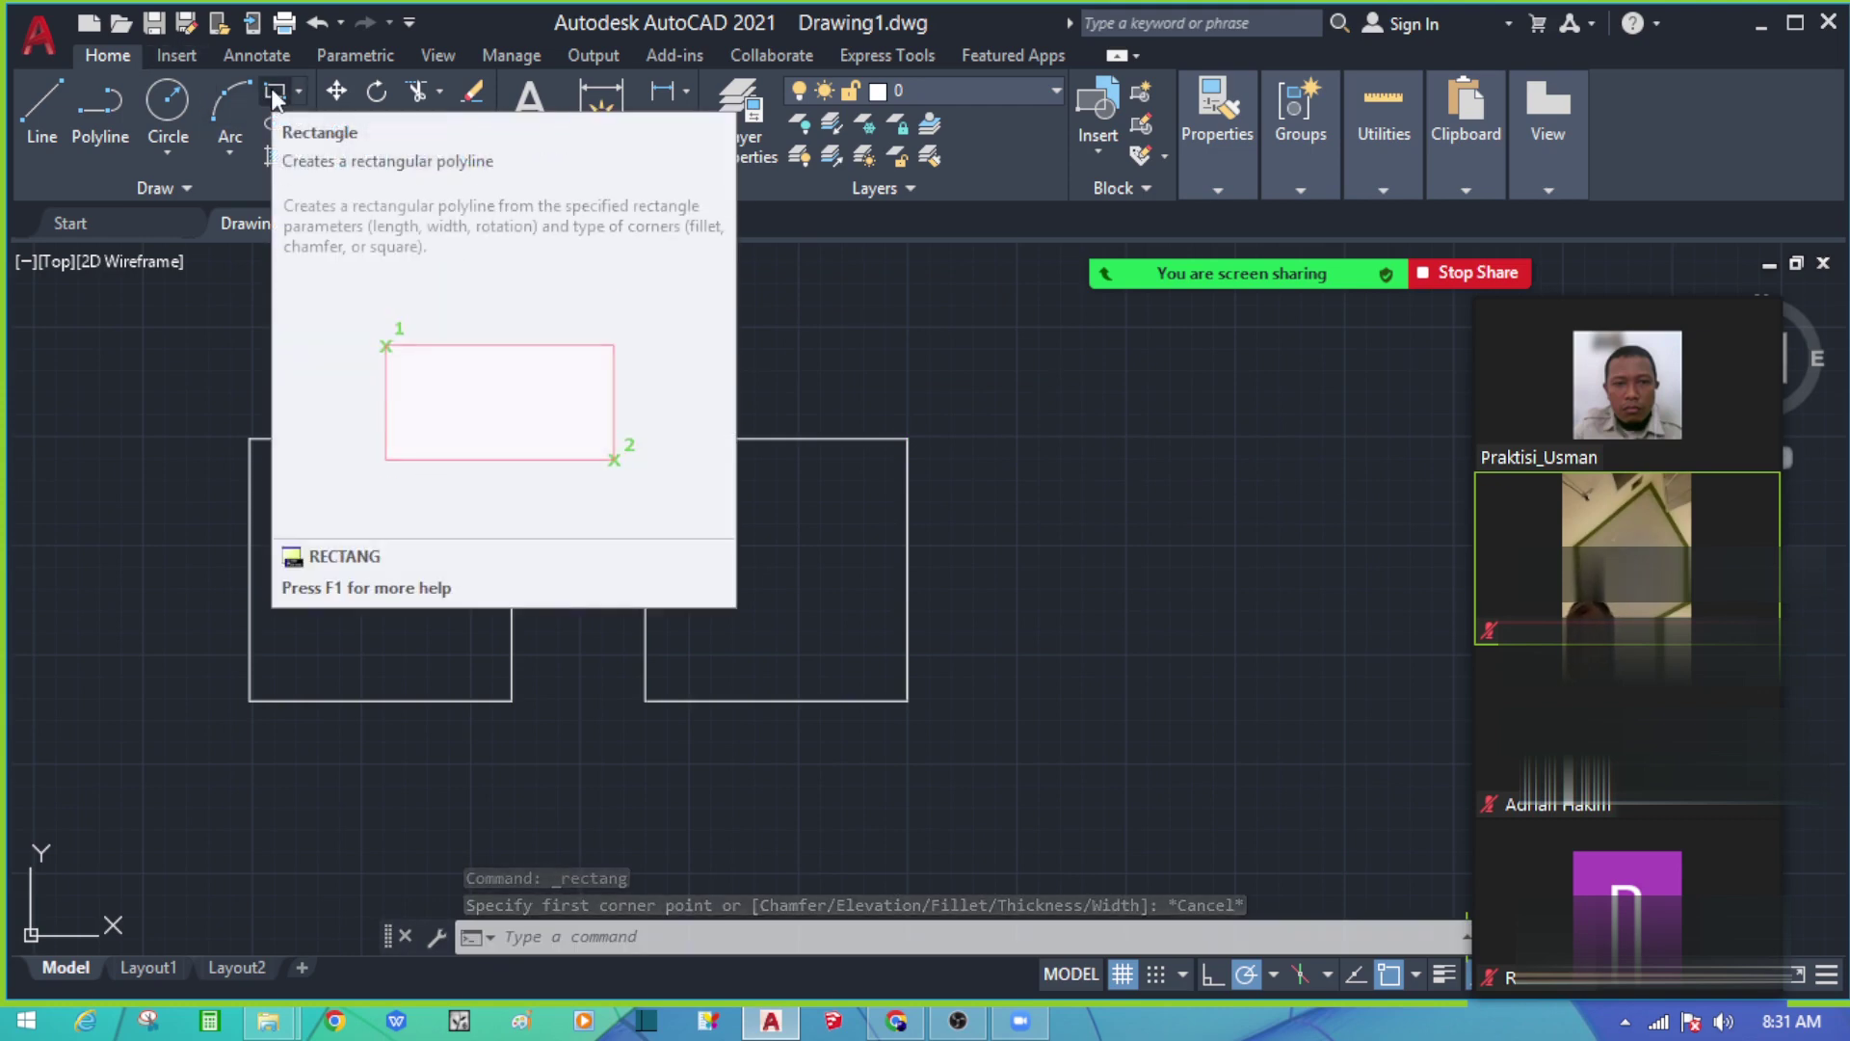
{"action": "left_click", "coordinate": [274, 96]}
{"action": "key", "text": "Escape"}
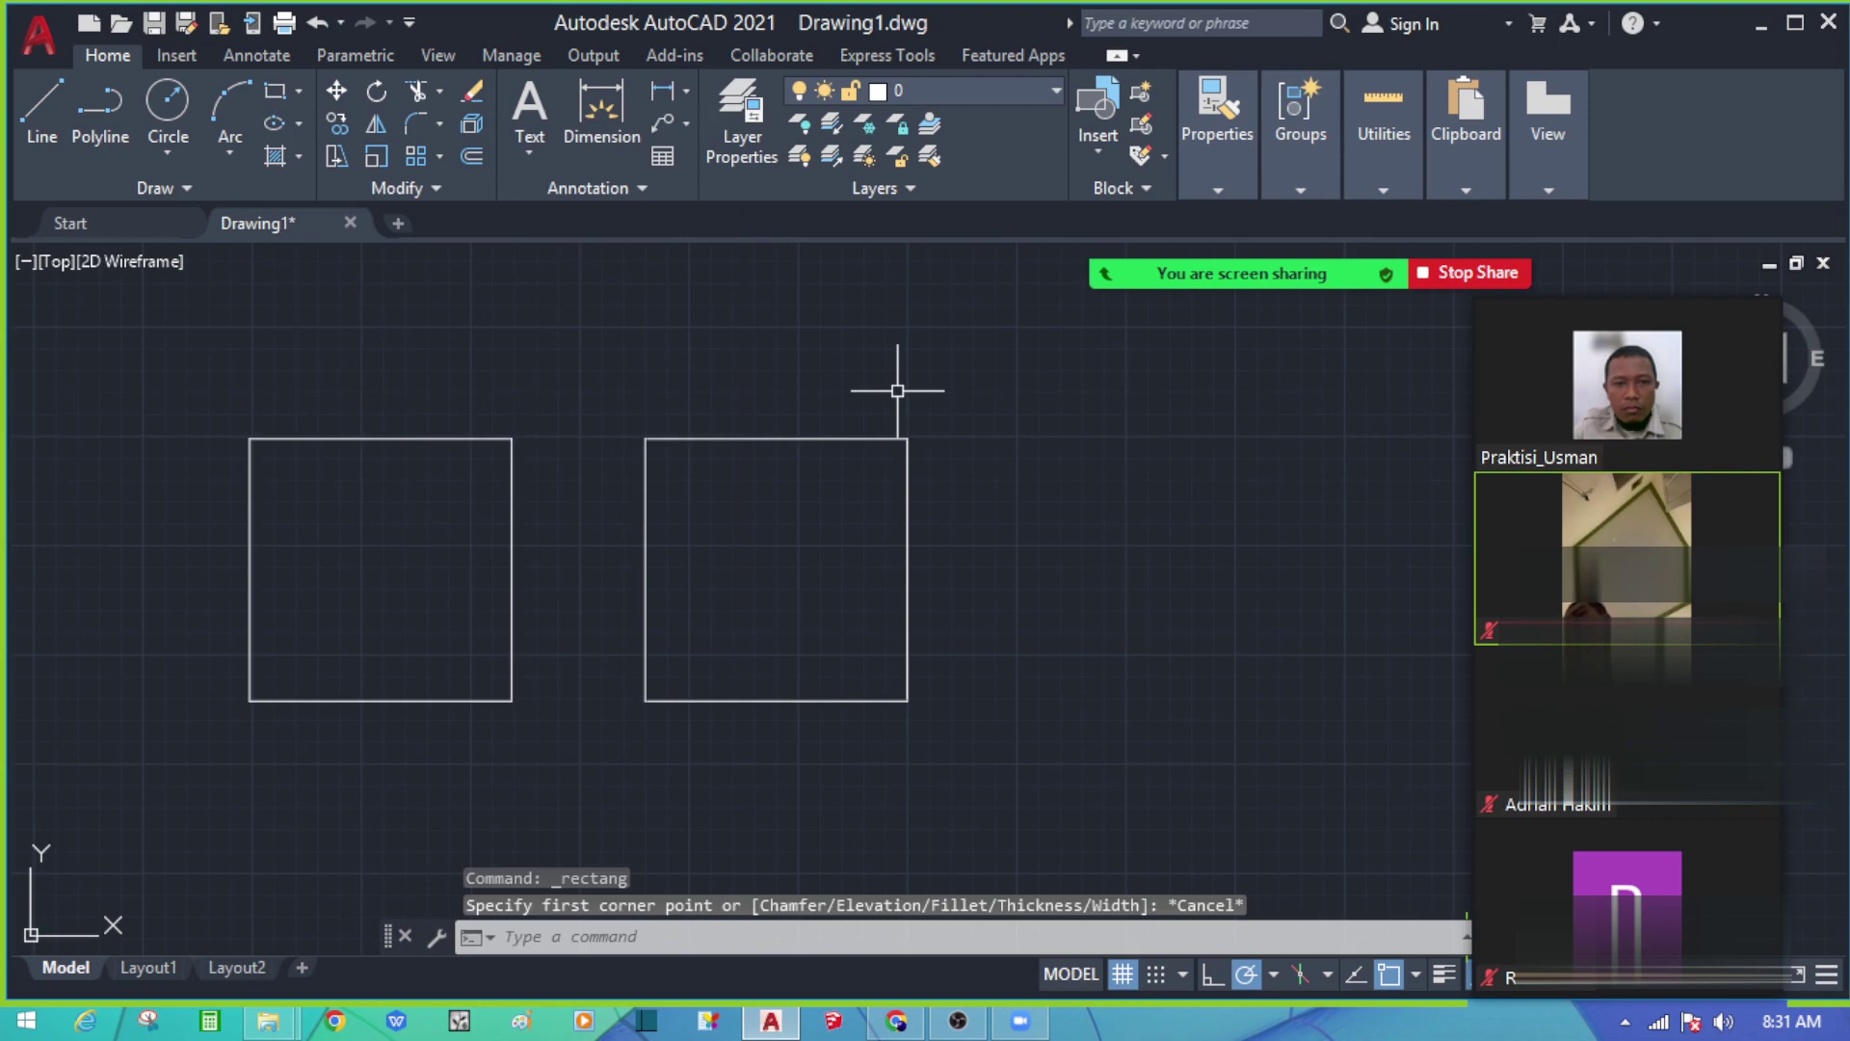
{"action": "type", "text": "re"}
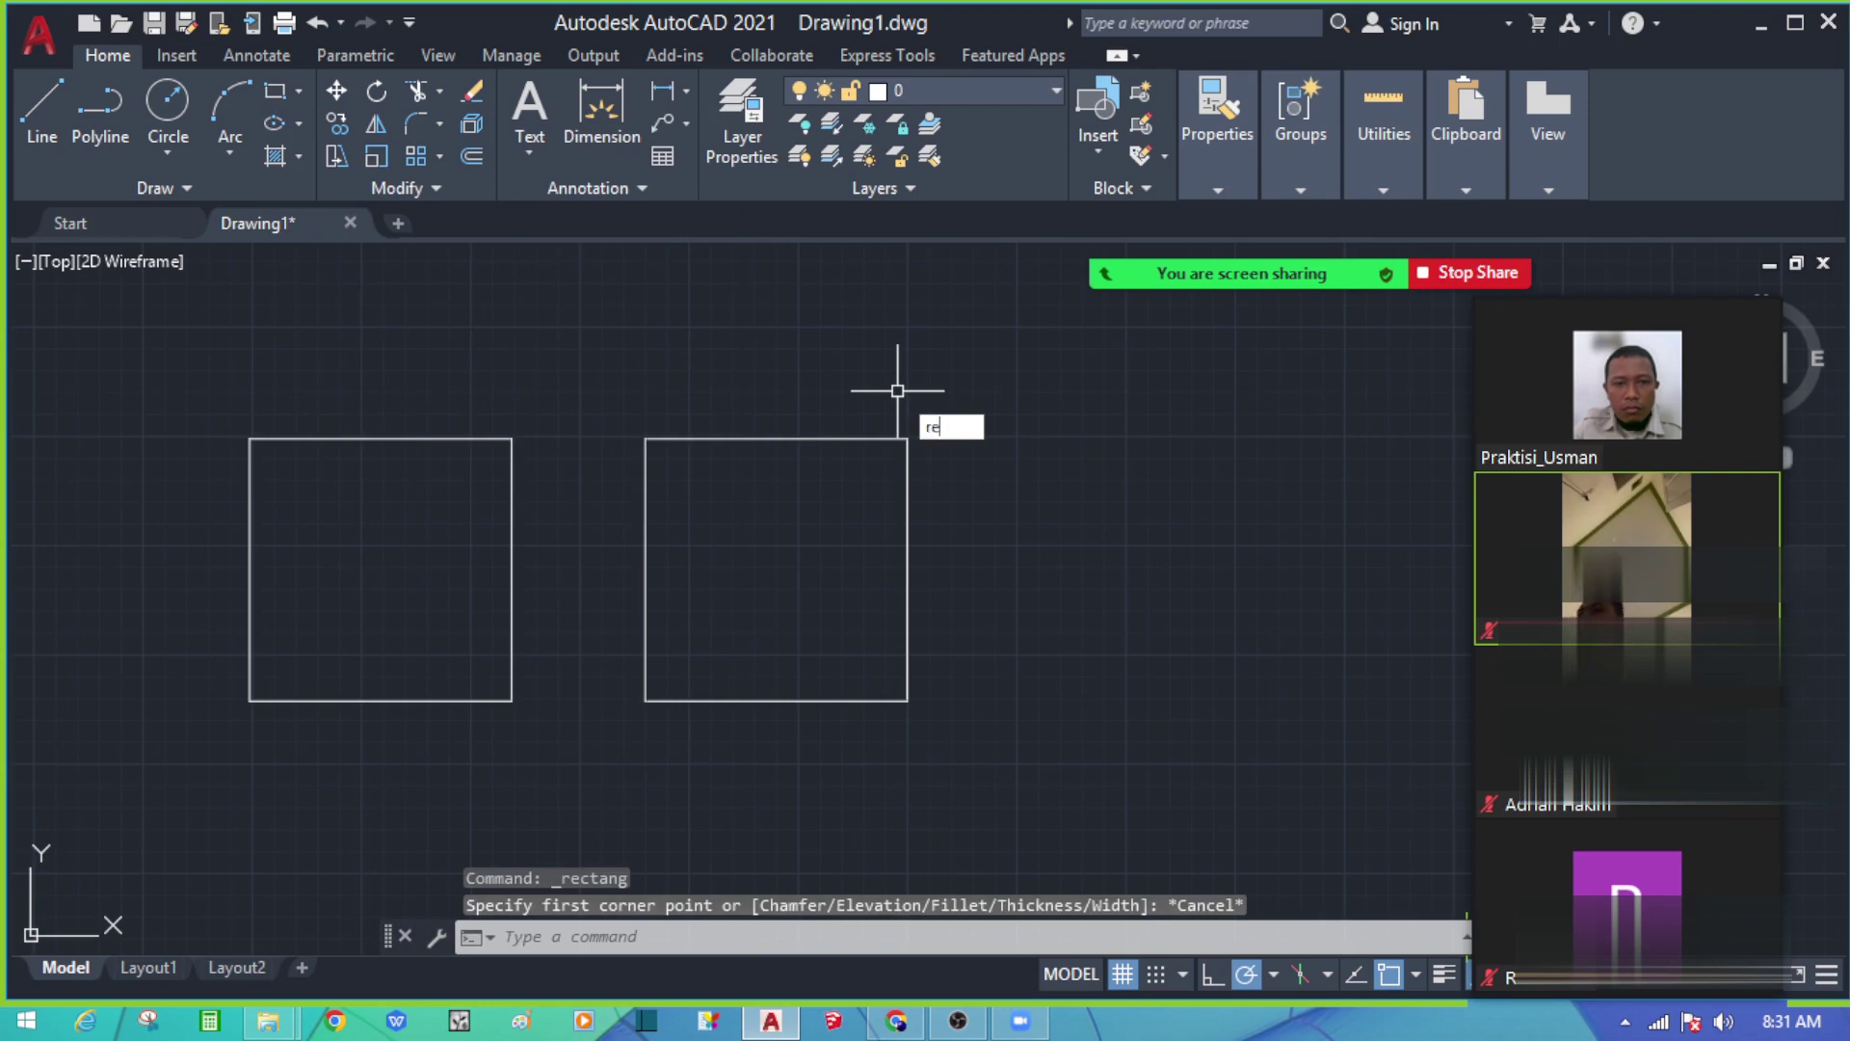
{"action": "type", "text": "c"}
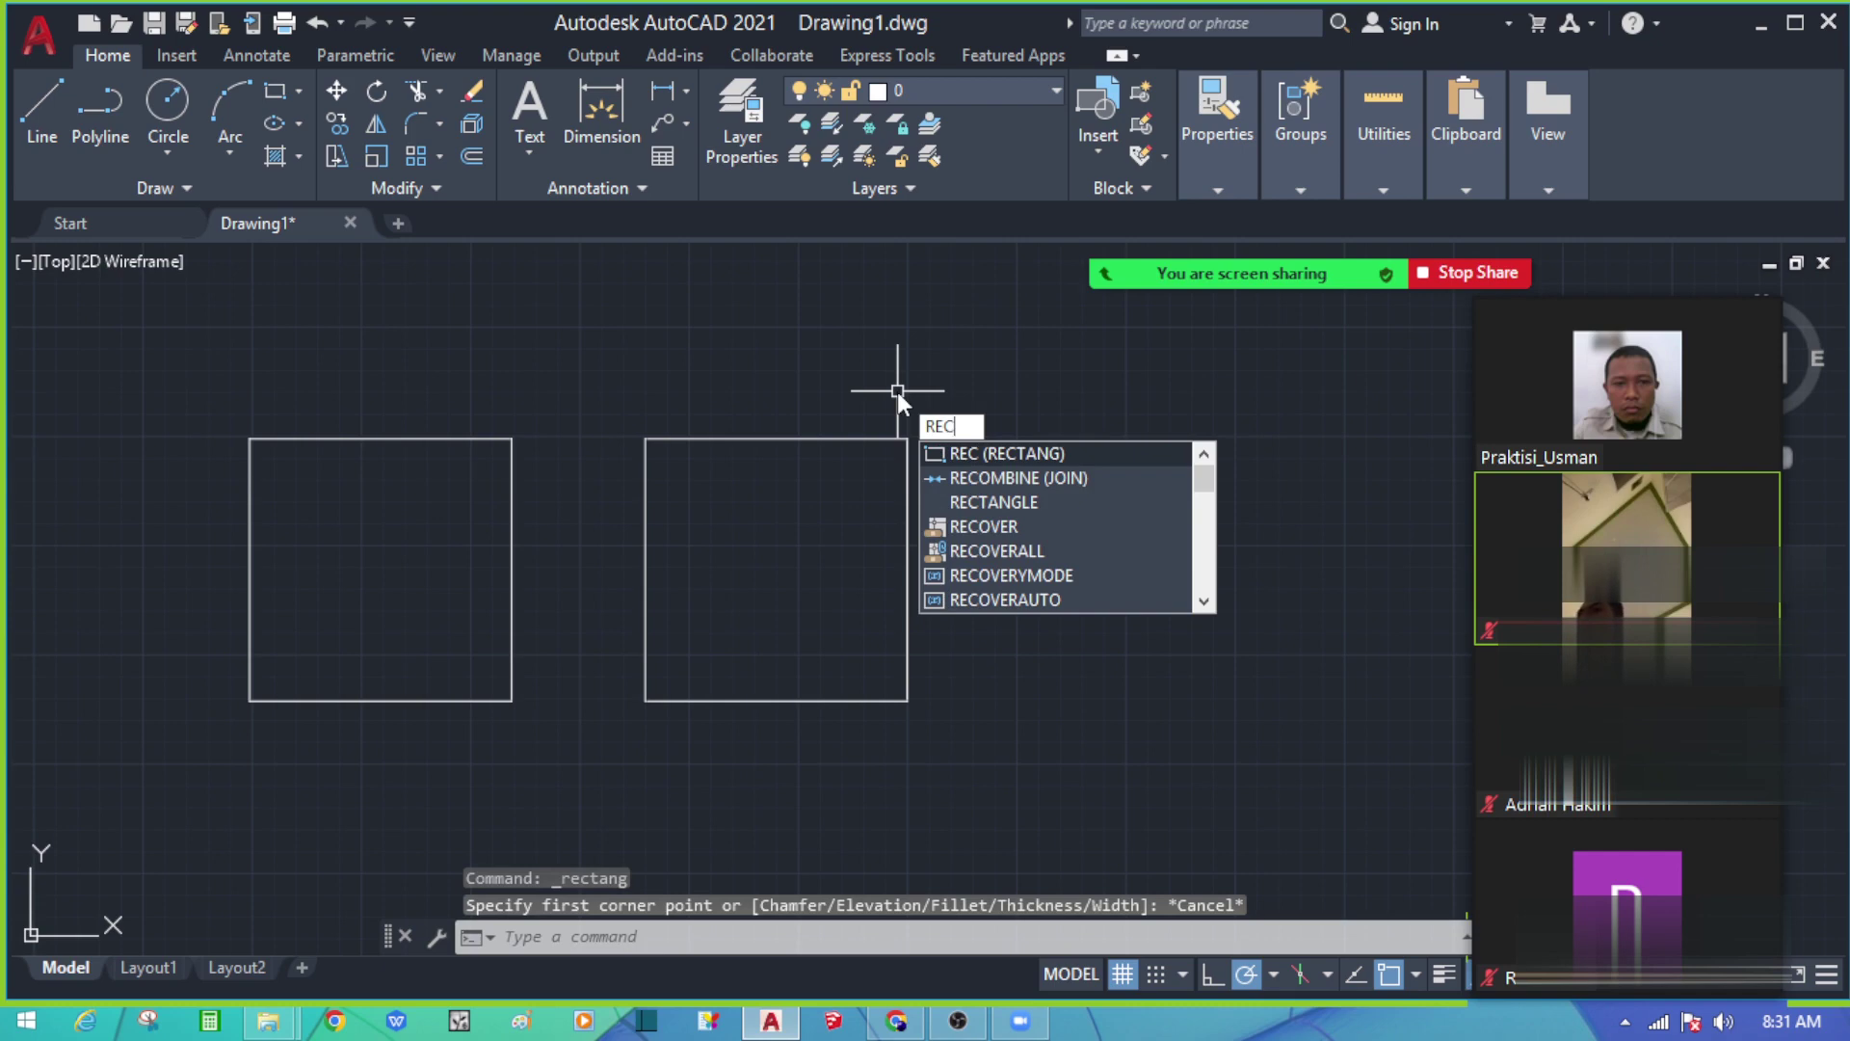
{"action": "key", "text": "Return"}
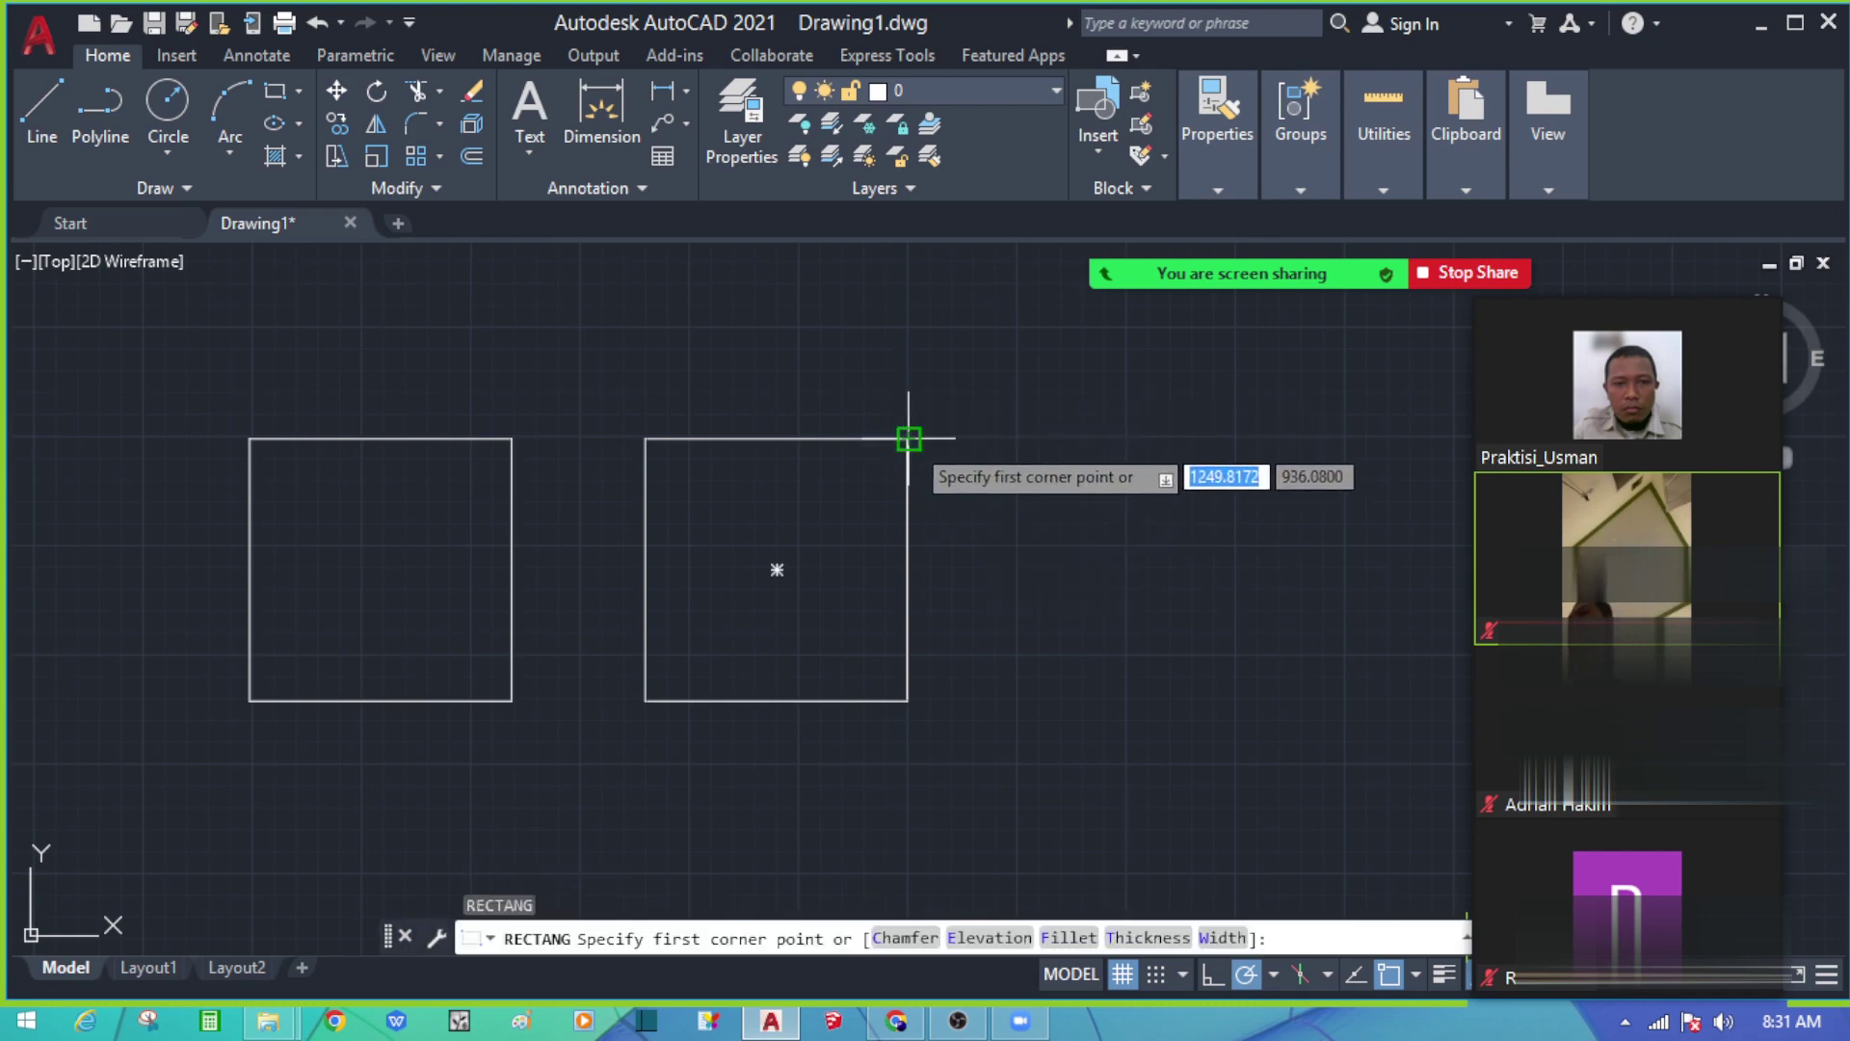
{"action": "left_click", "coordinate": [1016, 440]}
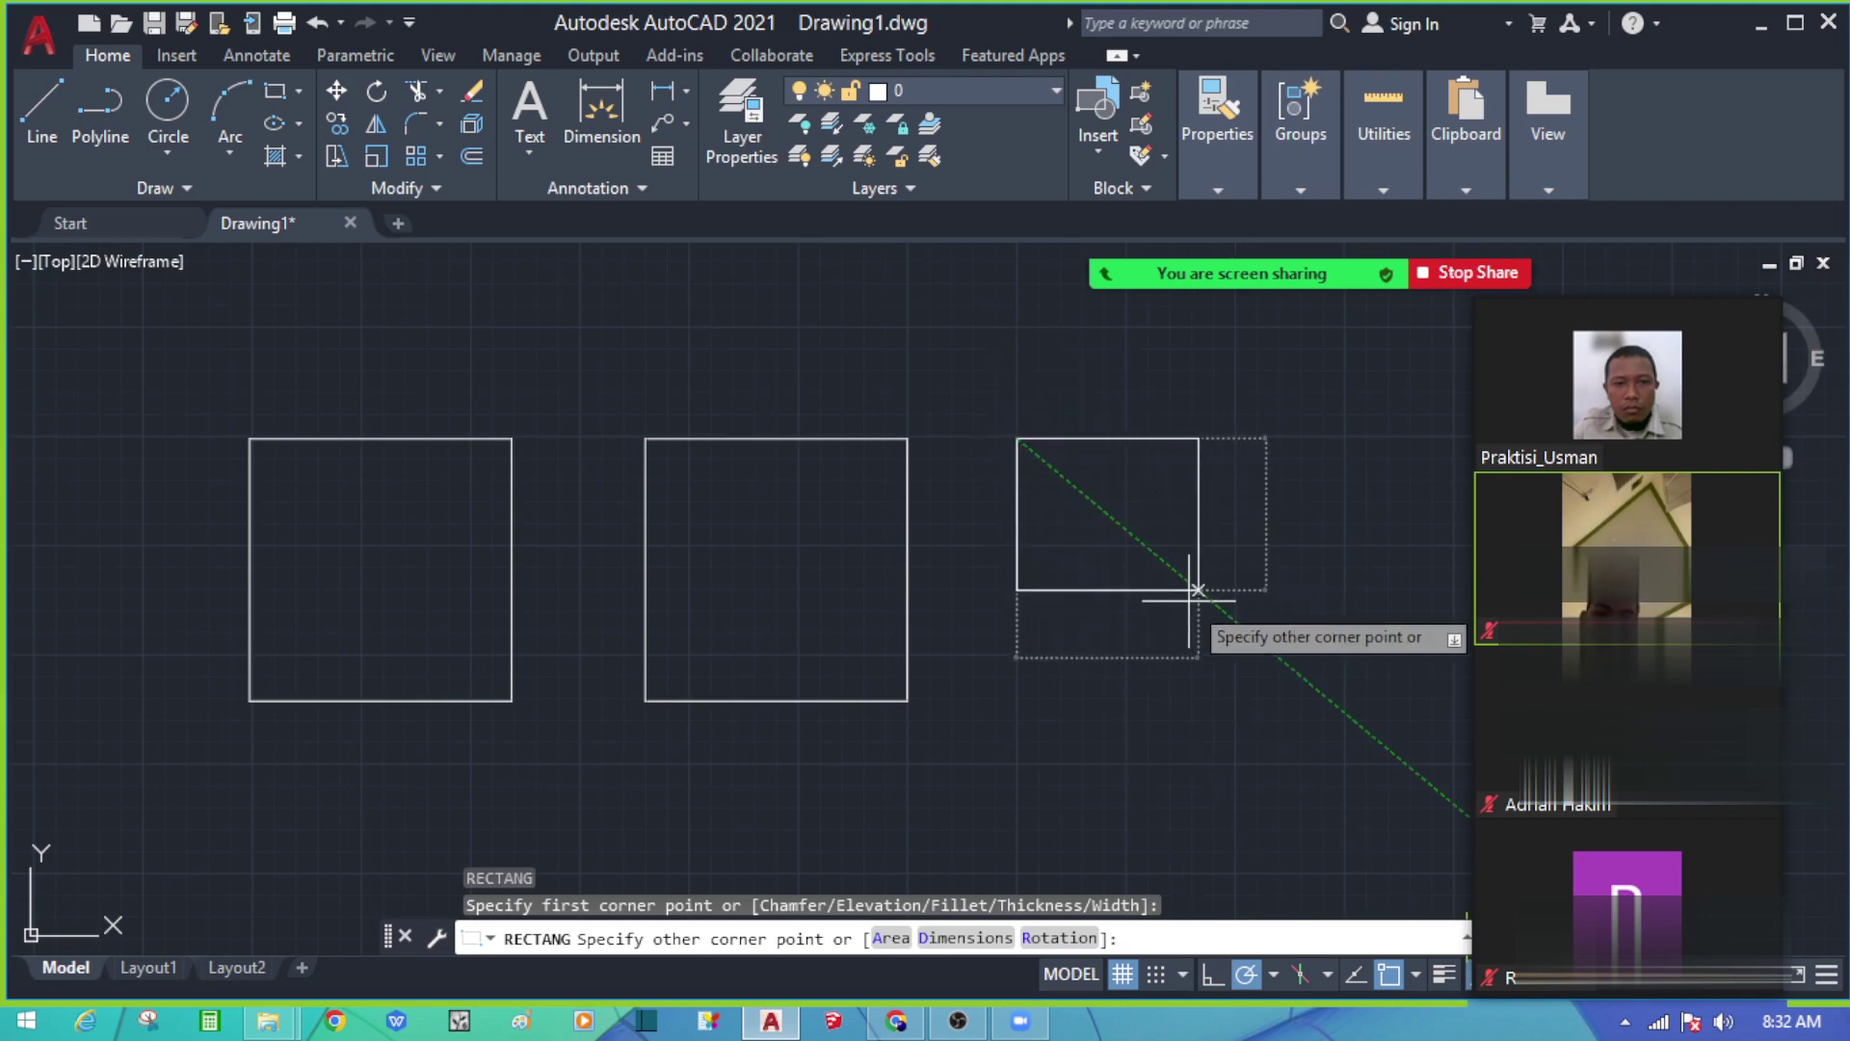
{"action": "middle_click_drag", "start_coordinate": [1198, 590], "coordinate": [764, 554]}
{"action": "type", "text": "15"}
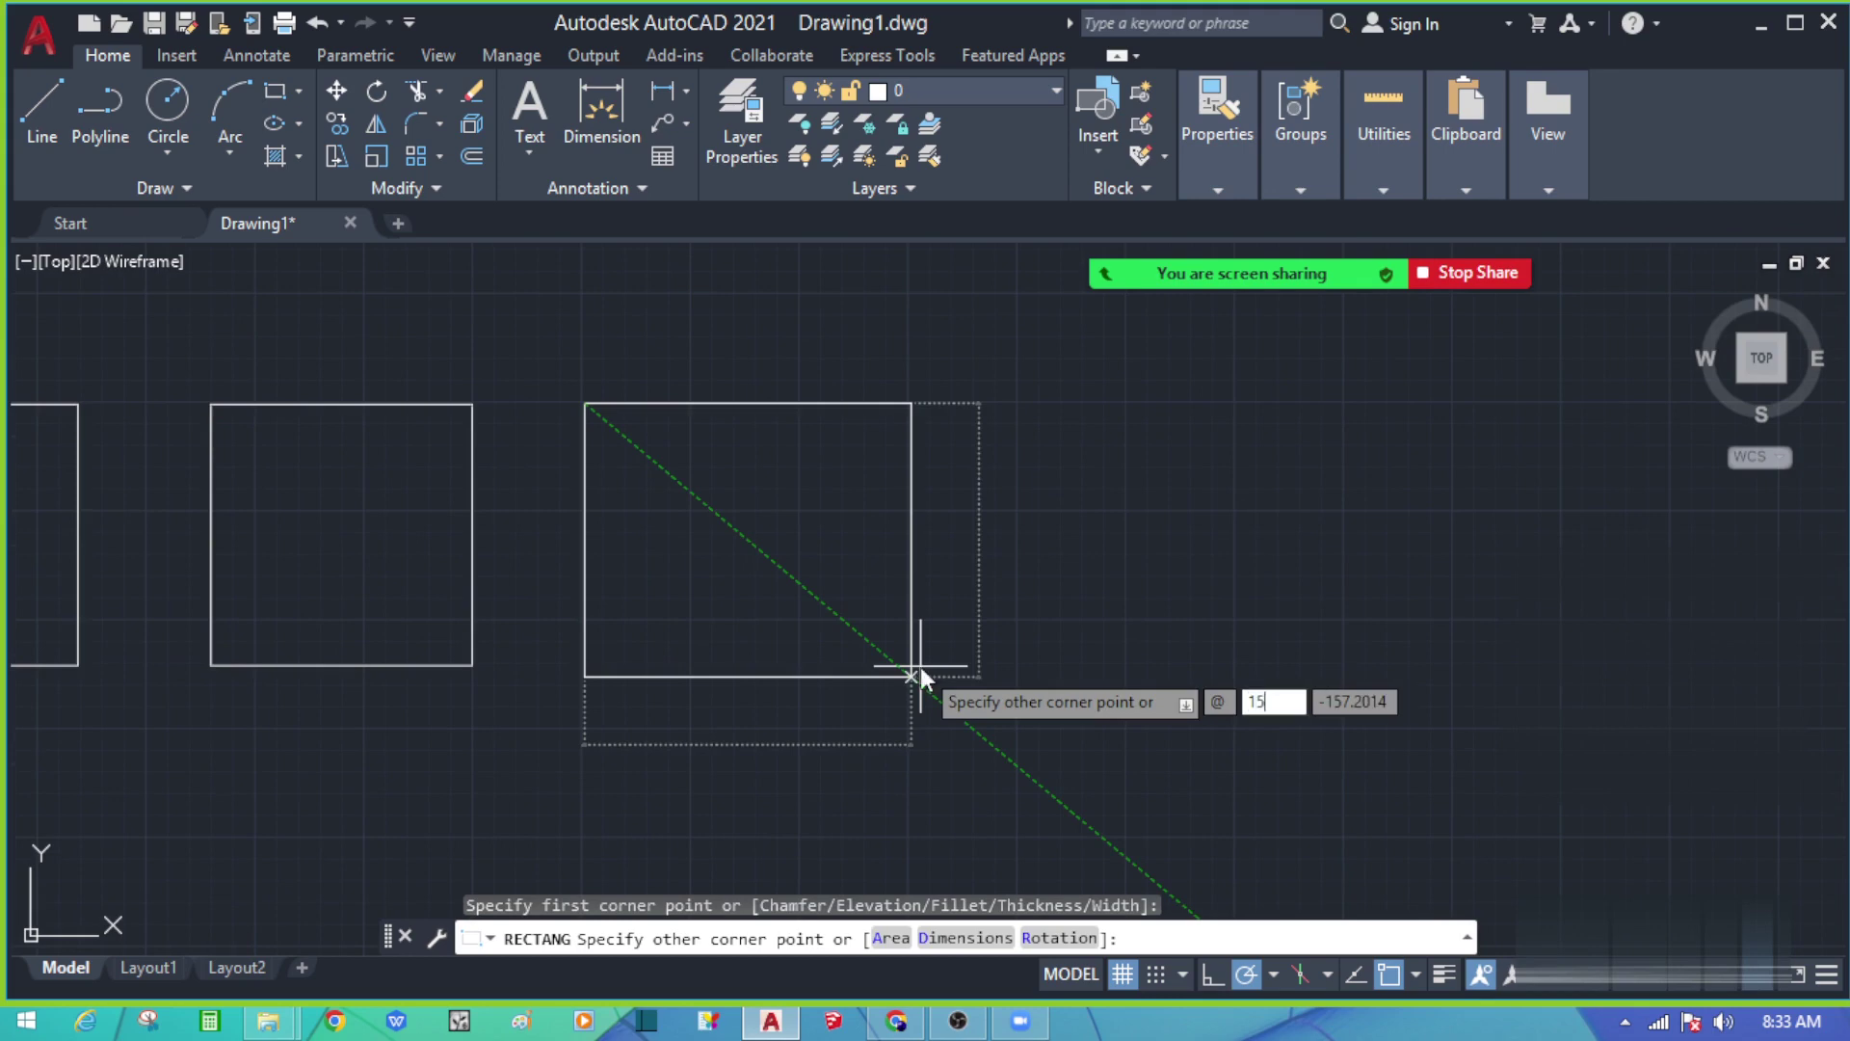
{"action": "type", "text": "0"}
{"action": "key", "text": "Tab"}
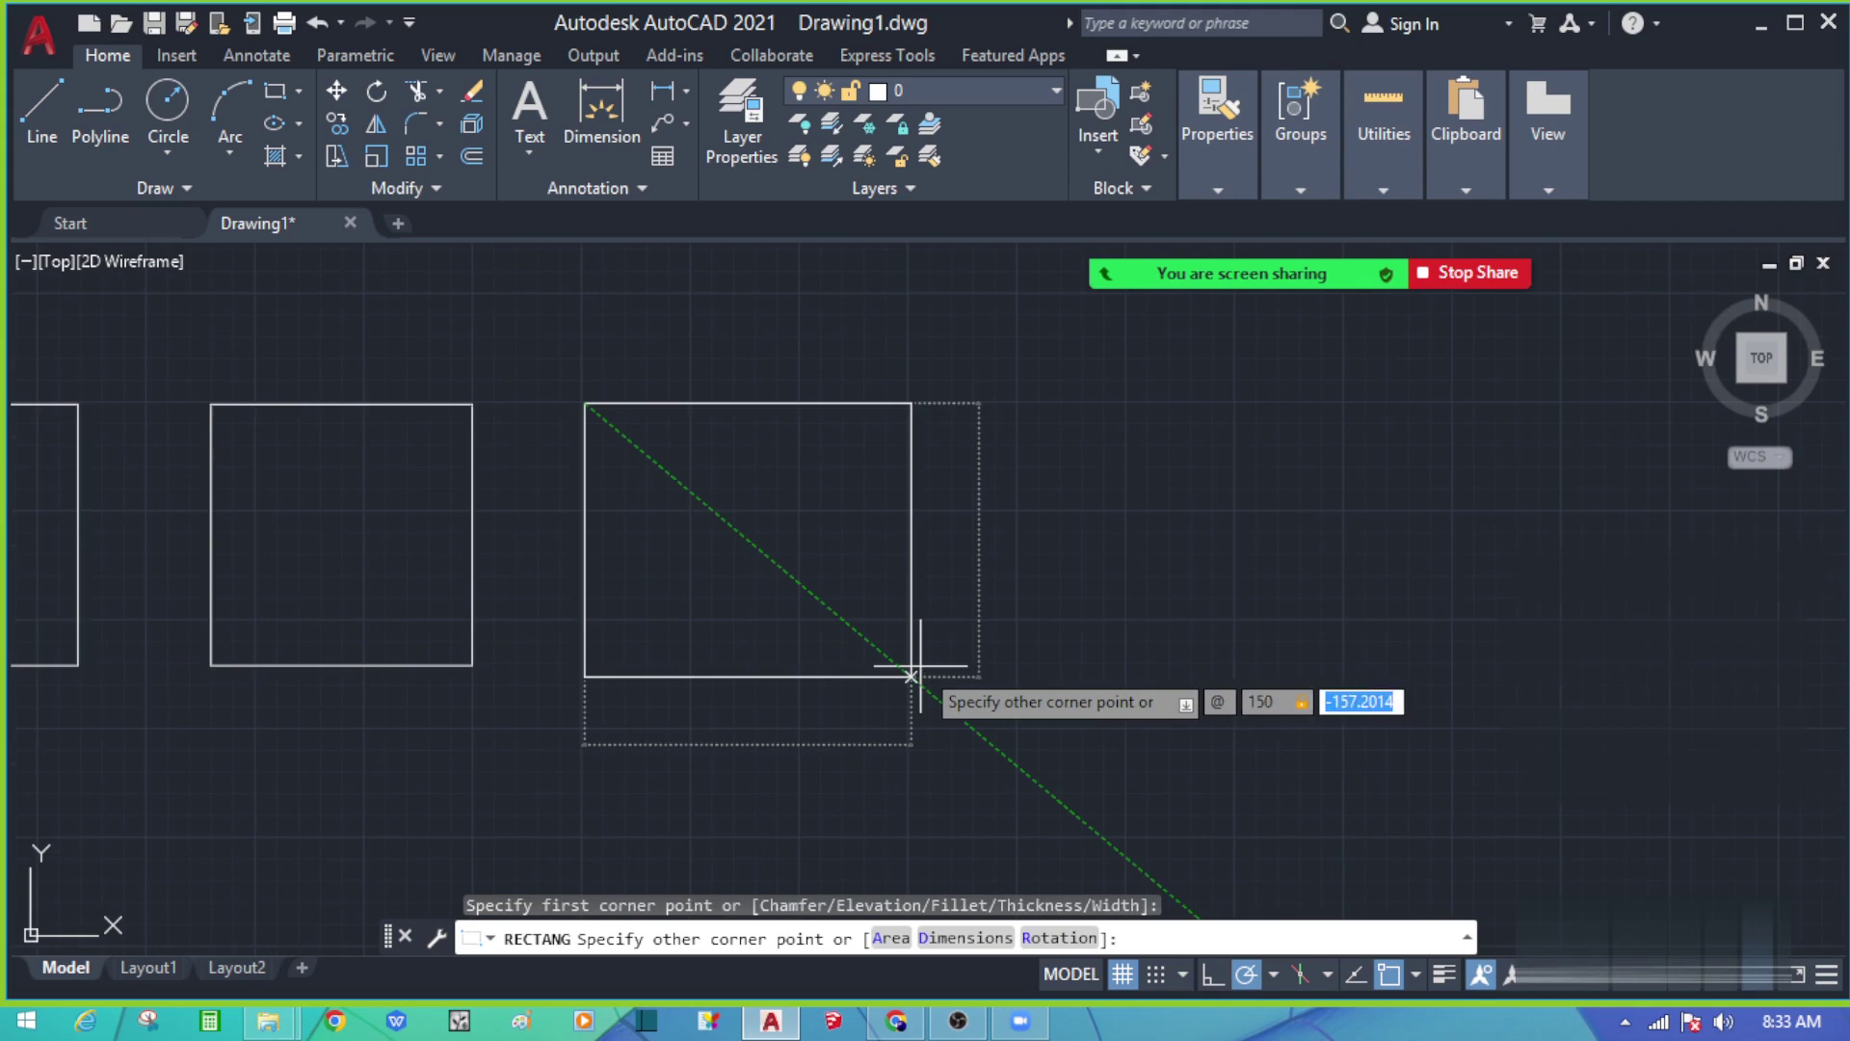
Step: Finish the 150 × 150 rectangle and move it 150 down, level with the other squares
{"action": "type", "text": "150"}
{"action": "key", "text": "Return"}
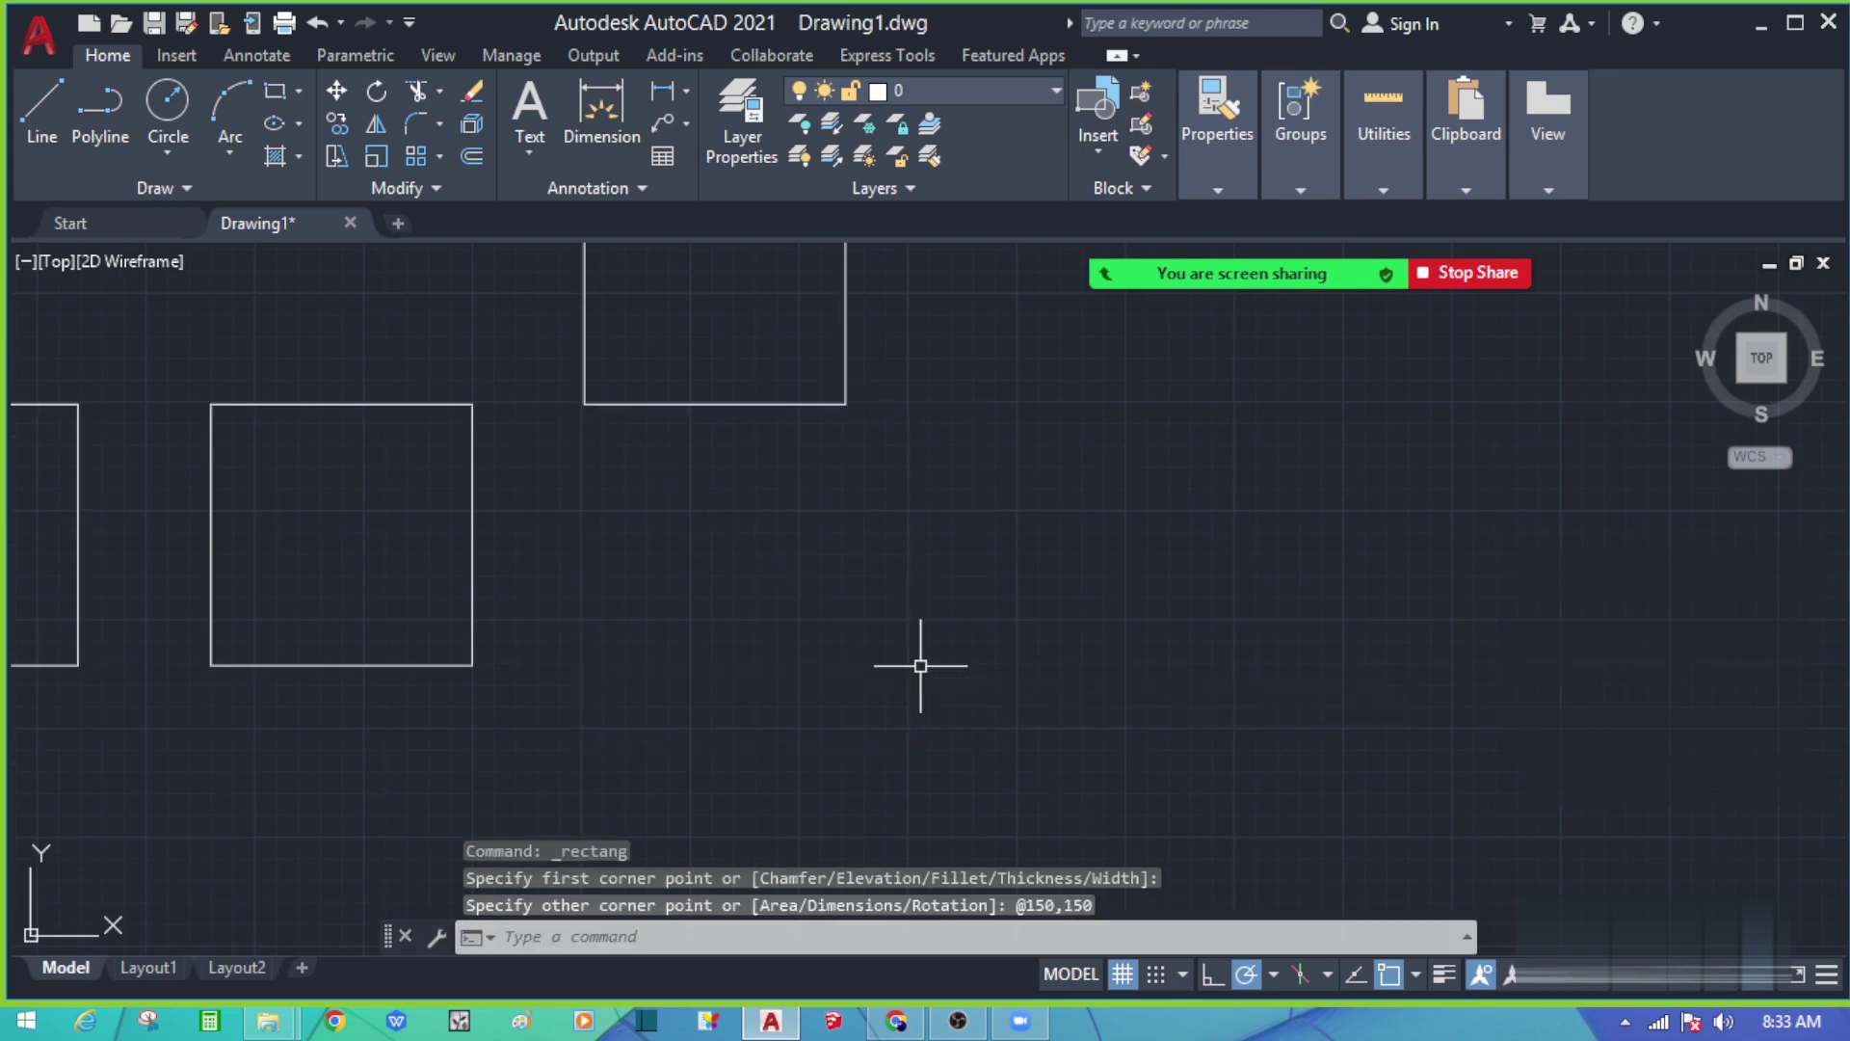
{"action": "scroll", "coordinate": [981, 644], "scroll_direction": "down", "scroll_amount": 3}
{"action": "scroll", "coordinate": [950, 619], "scroll_direction": "up", "scroll_amount": 3}
{"action": "key", "text": "Escape"}
{"action": "left_click", "coordinate": [918, 566]}
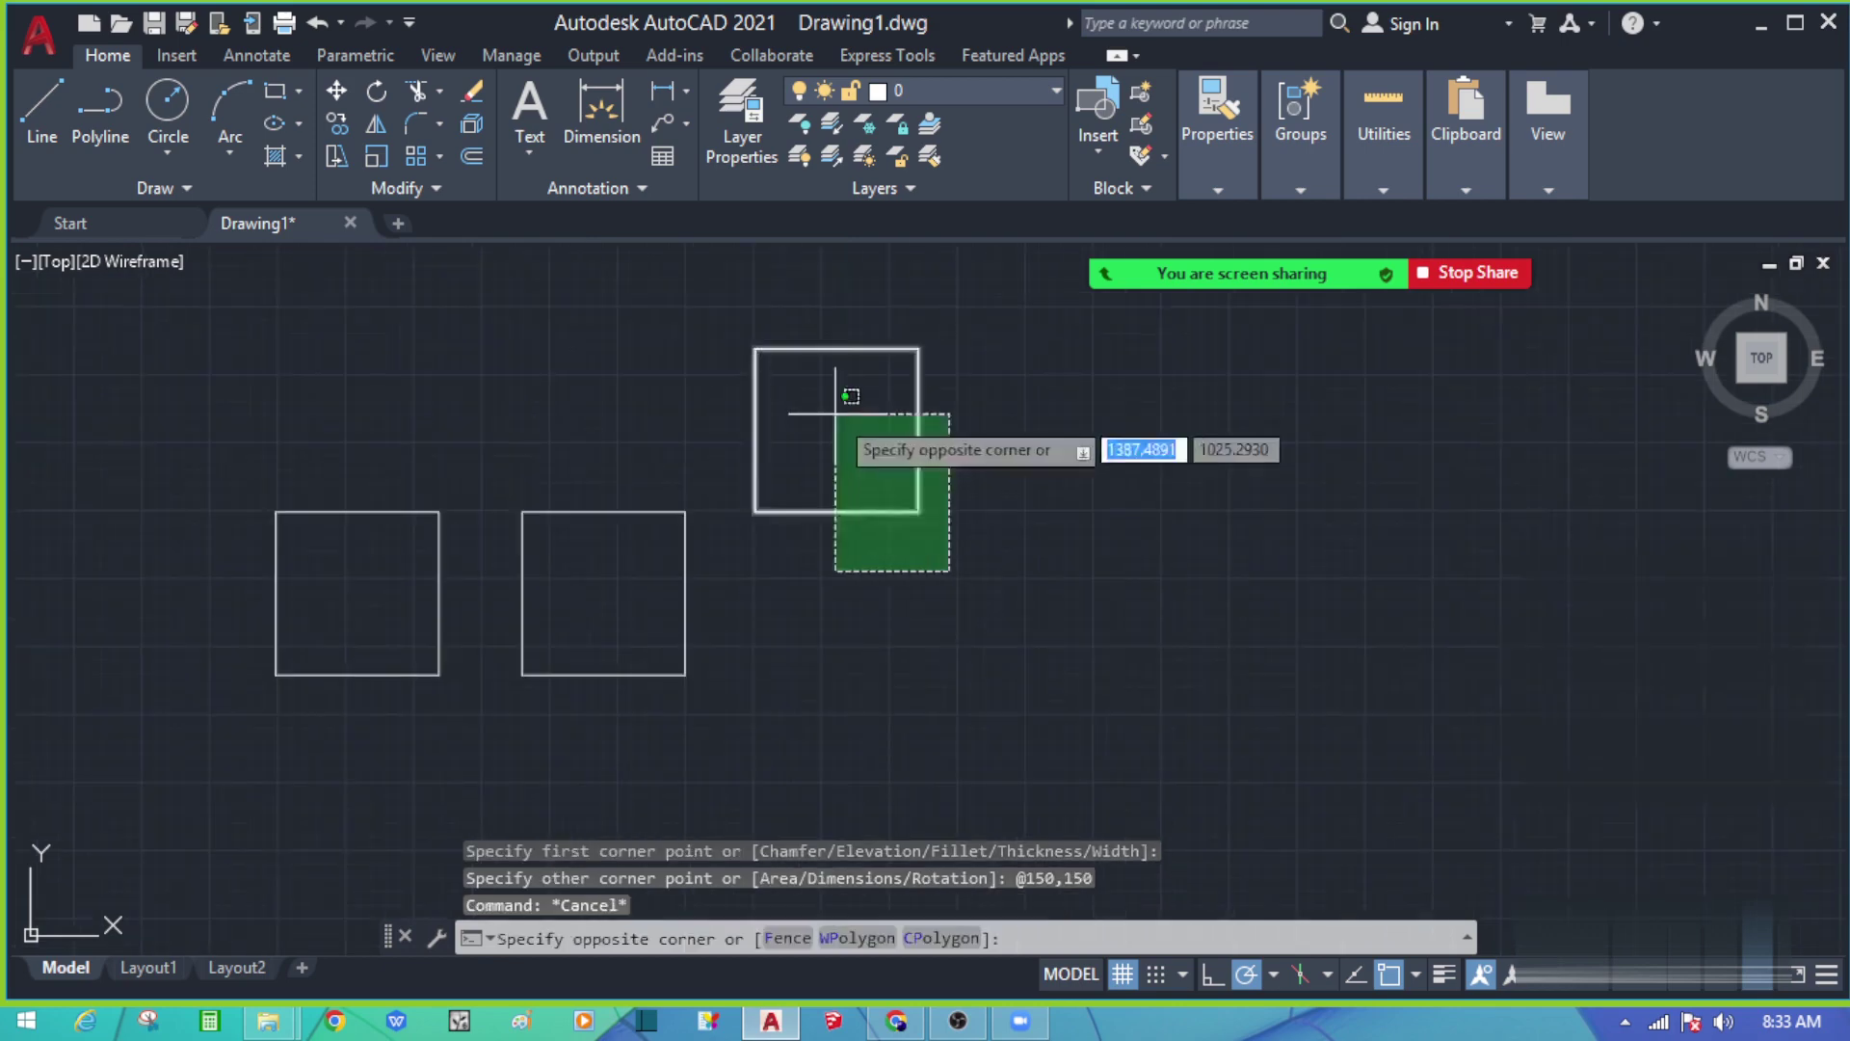
{"action": "left_click", "coordinate": [811, 455]}
{"action": "type", "text": "m"}
{"action": "key", "text": "Return"}
{"action": "left_click", "coordinate": [756, 347]}
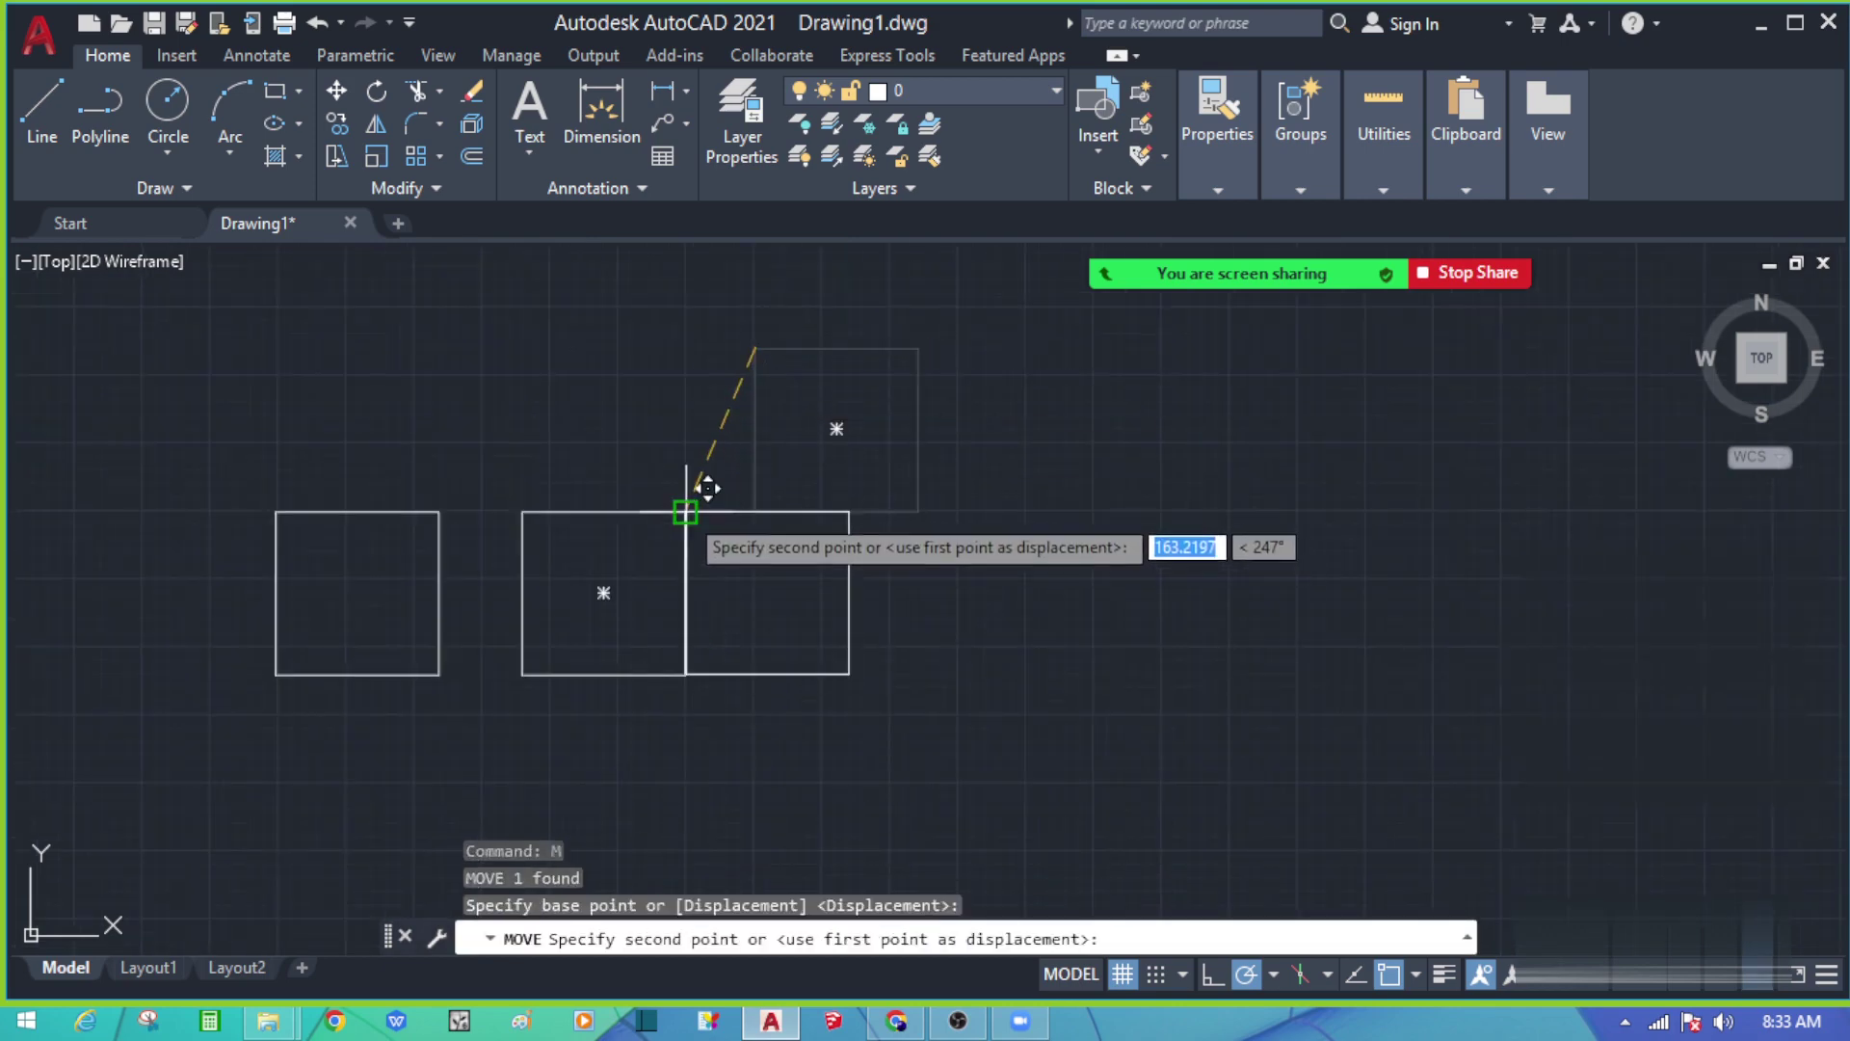
{"action": "left_click", "coordinate": [783, 512]}
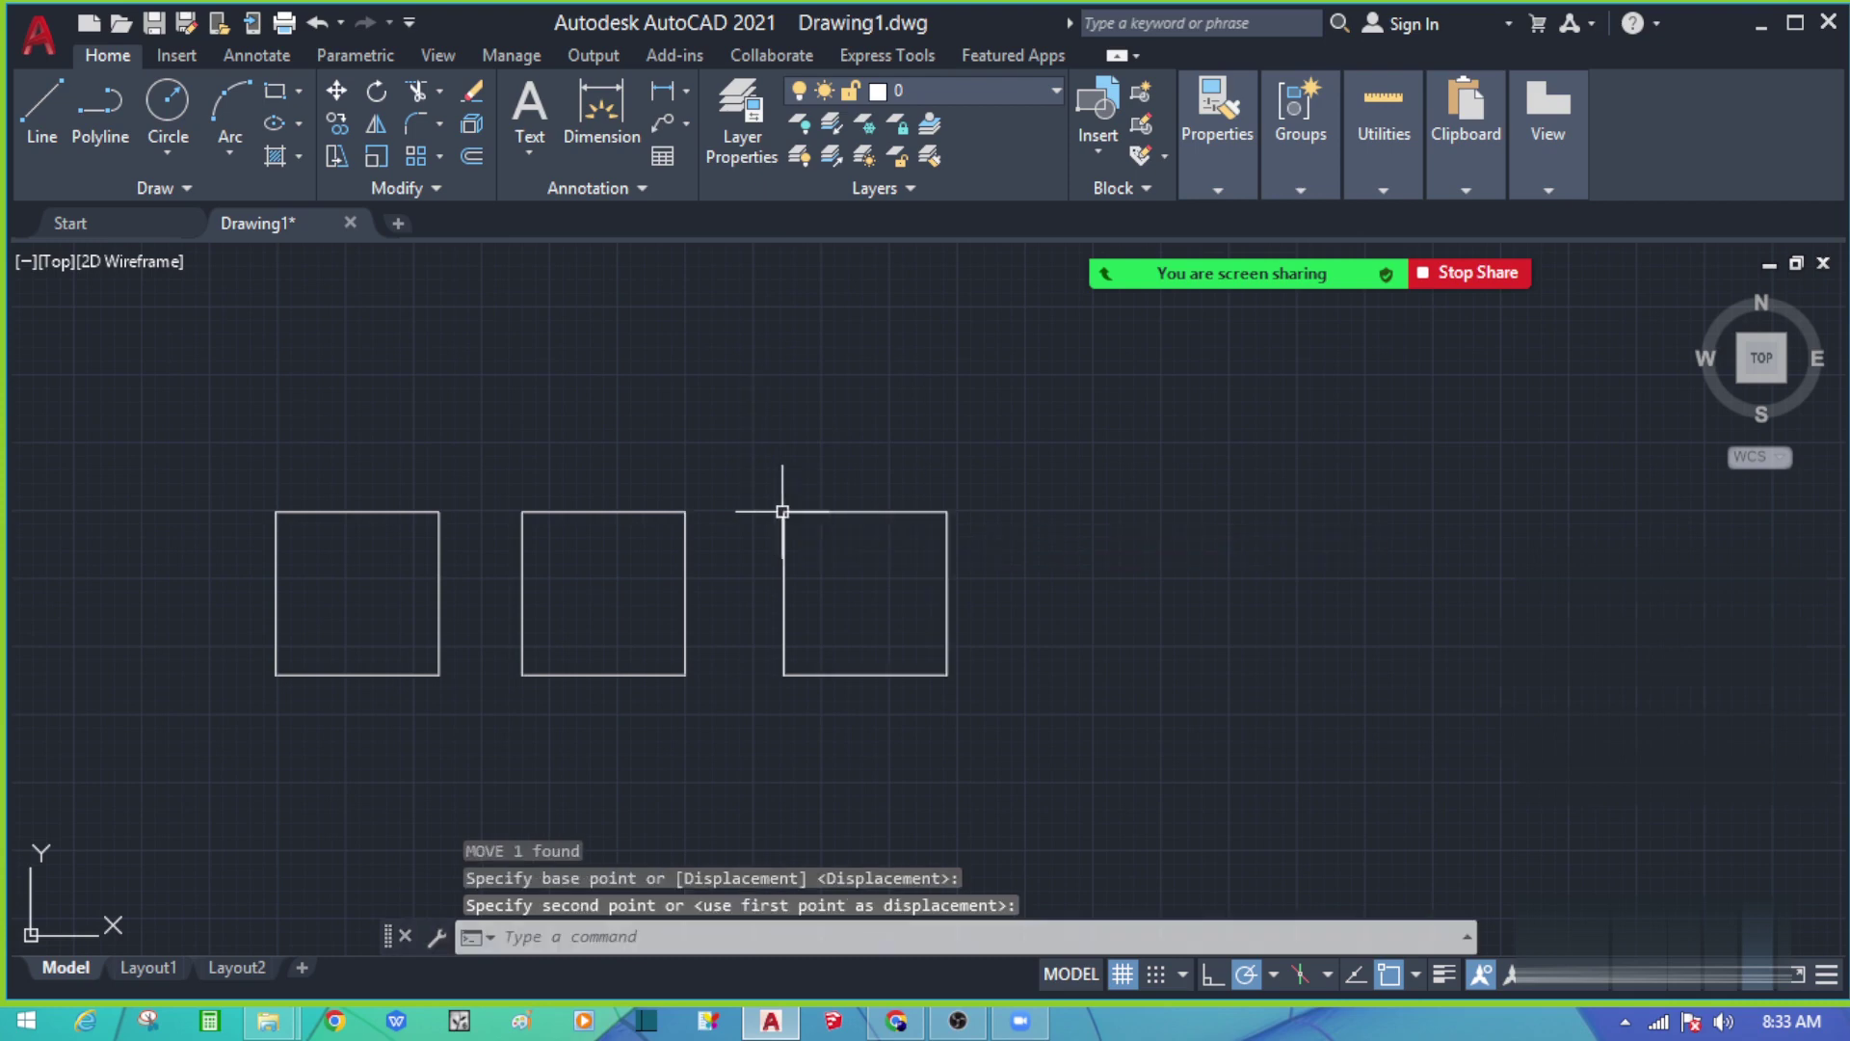
{"action": "key", "text": "Escape"}
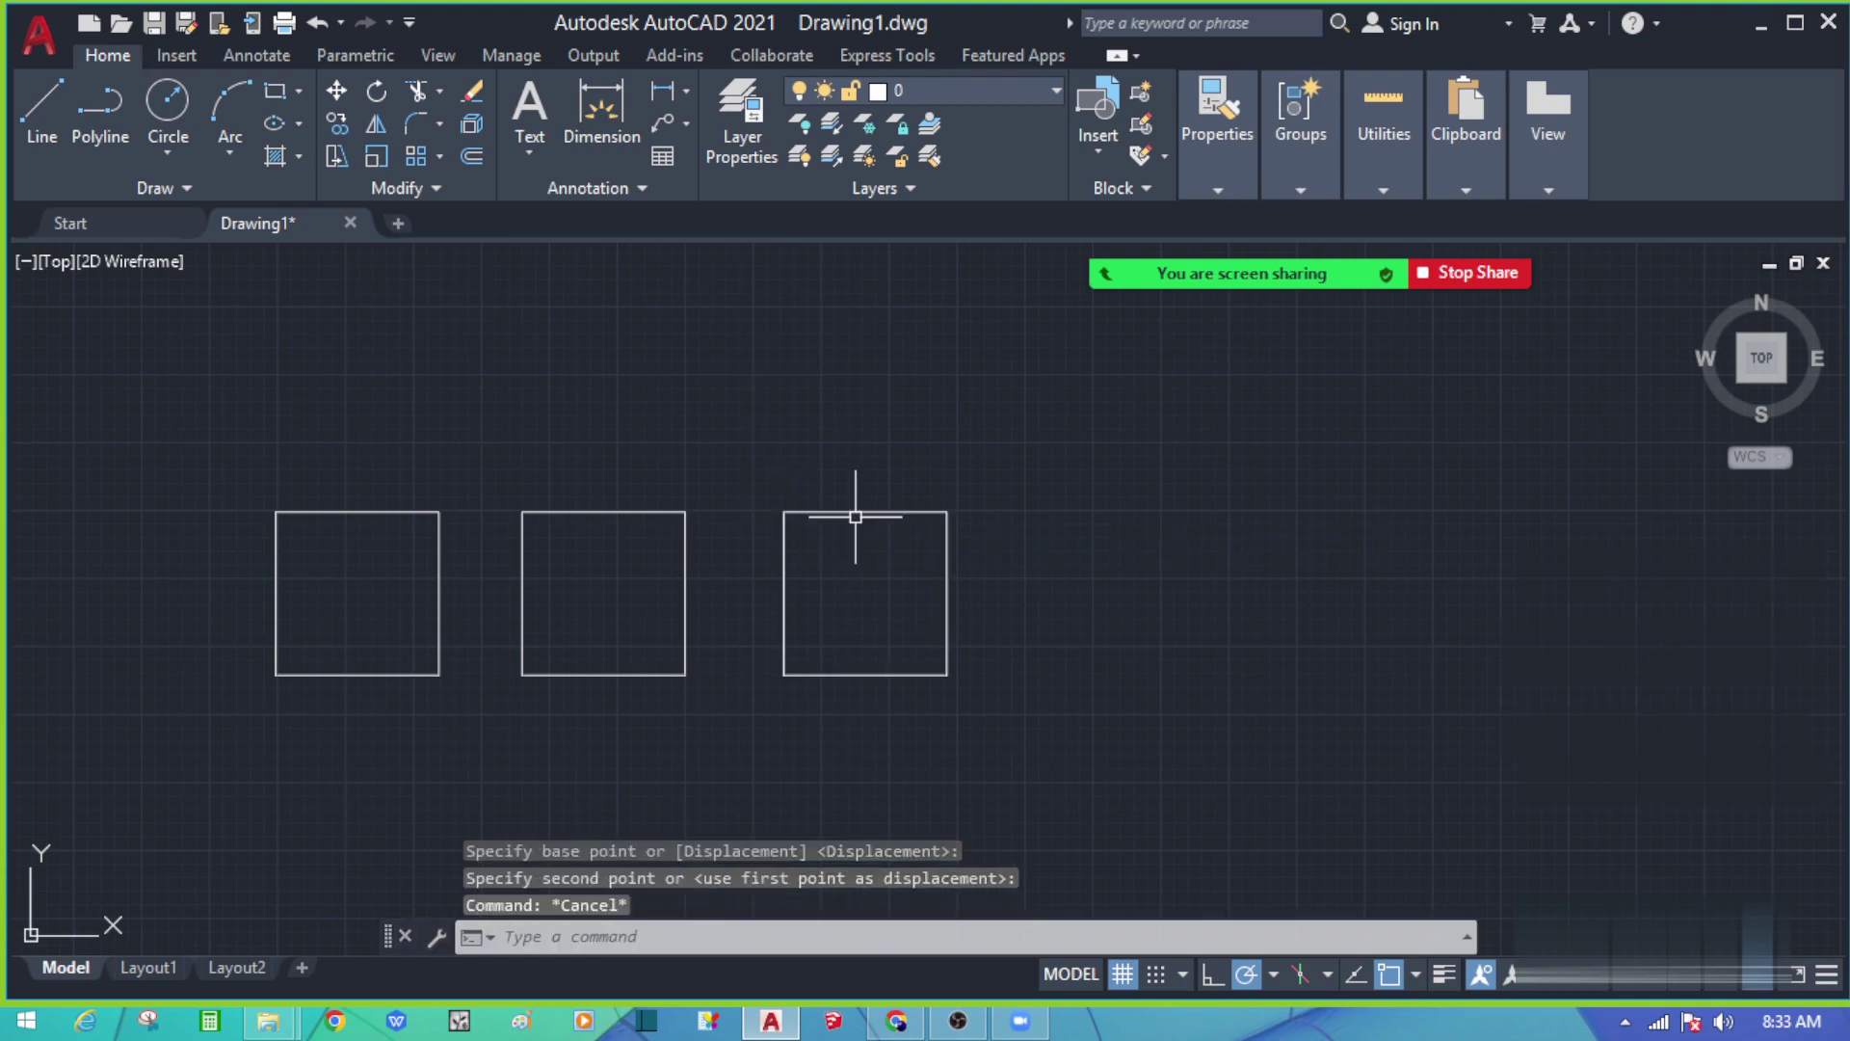
Step: Undo a stray edit, recentre the view and select the whole first line-built square
{"action": "key", "text": "ctrl+z"}
{"action": "key", "text": "Escape"}
{"action": "left_click", "coordinate": [413, 529]}
{"action": "left_click", "coordinate": [479, 537]}
{"action": "middle_click_drag", "start_coordinate": [513, 575], "coordinate": [758, 511]}
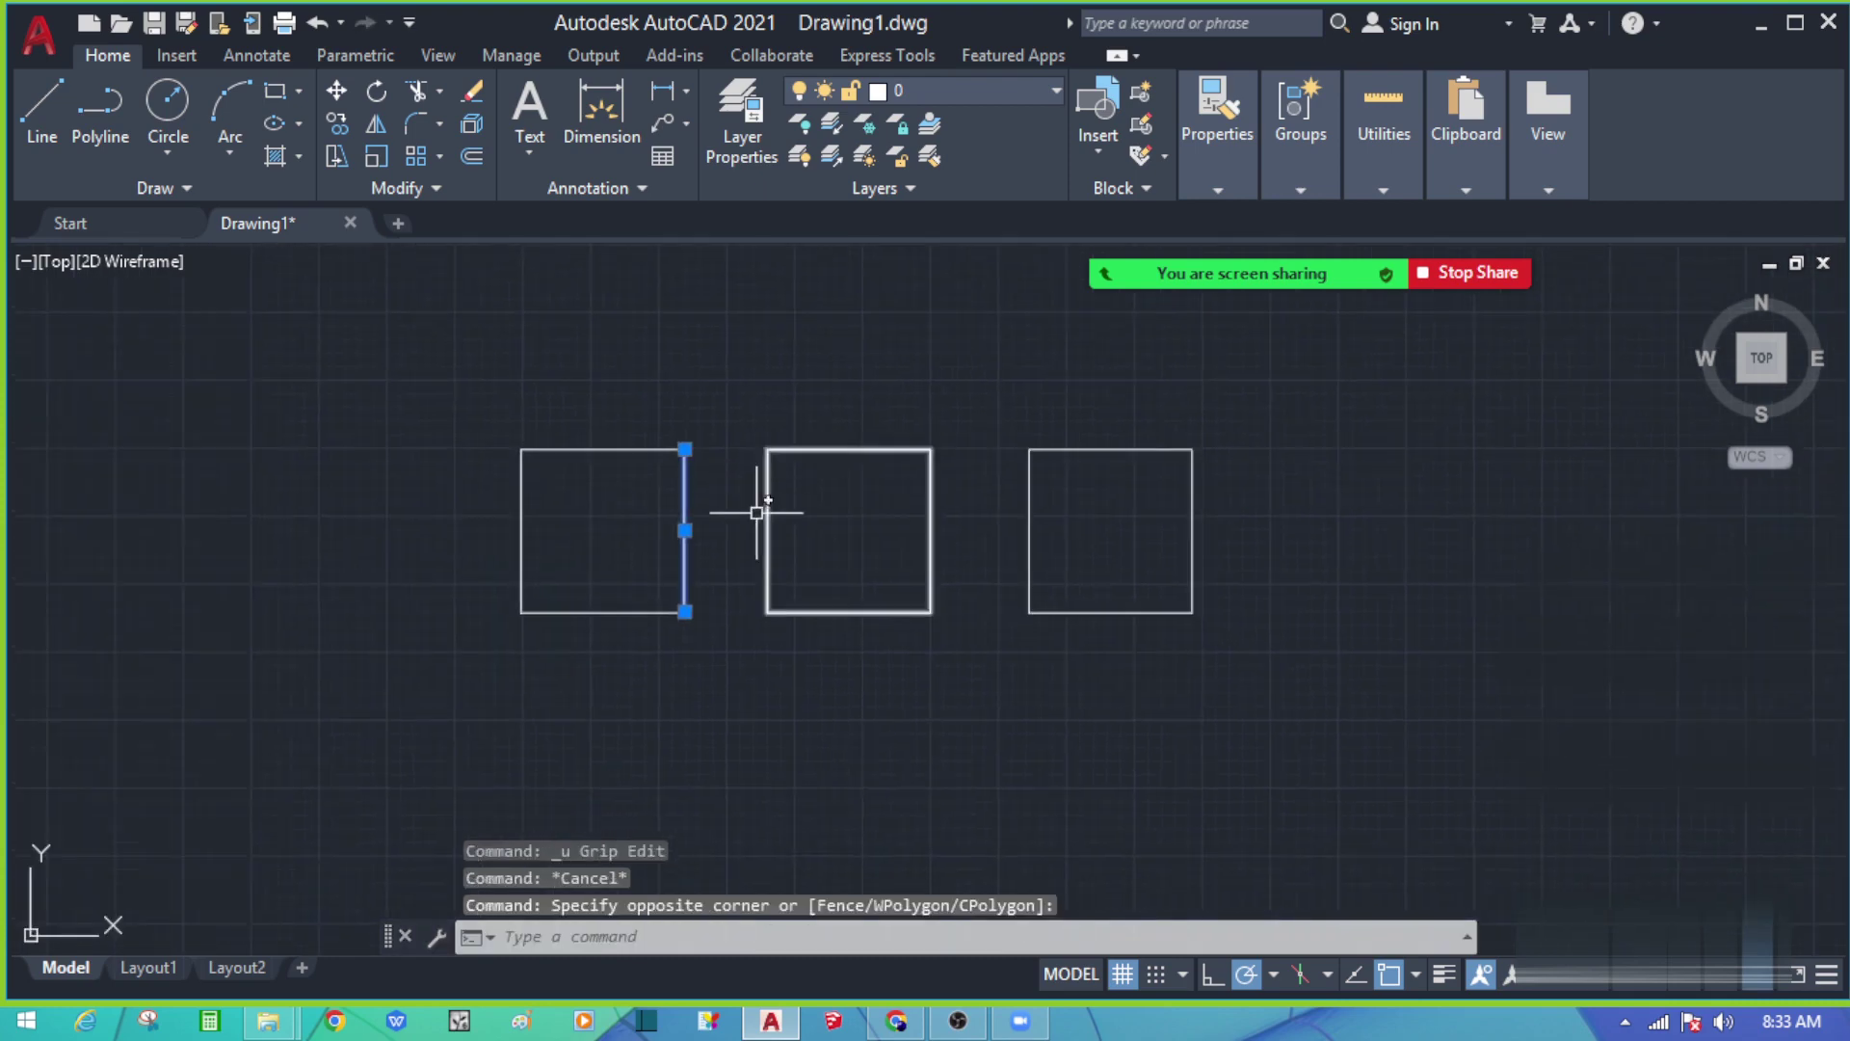
{"action": "key", "text": "Escape"}
{"action": "left_click", "coordinate": [723, 652]}
{"action": "left_click", "coordinate": [507, 333]}
Step: Start moving the first square with M, cancel it, and reselect the left square
{"action": "type", "text": "m"}
{"action": "key", "text": "Return"}
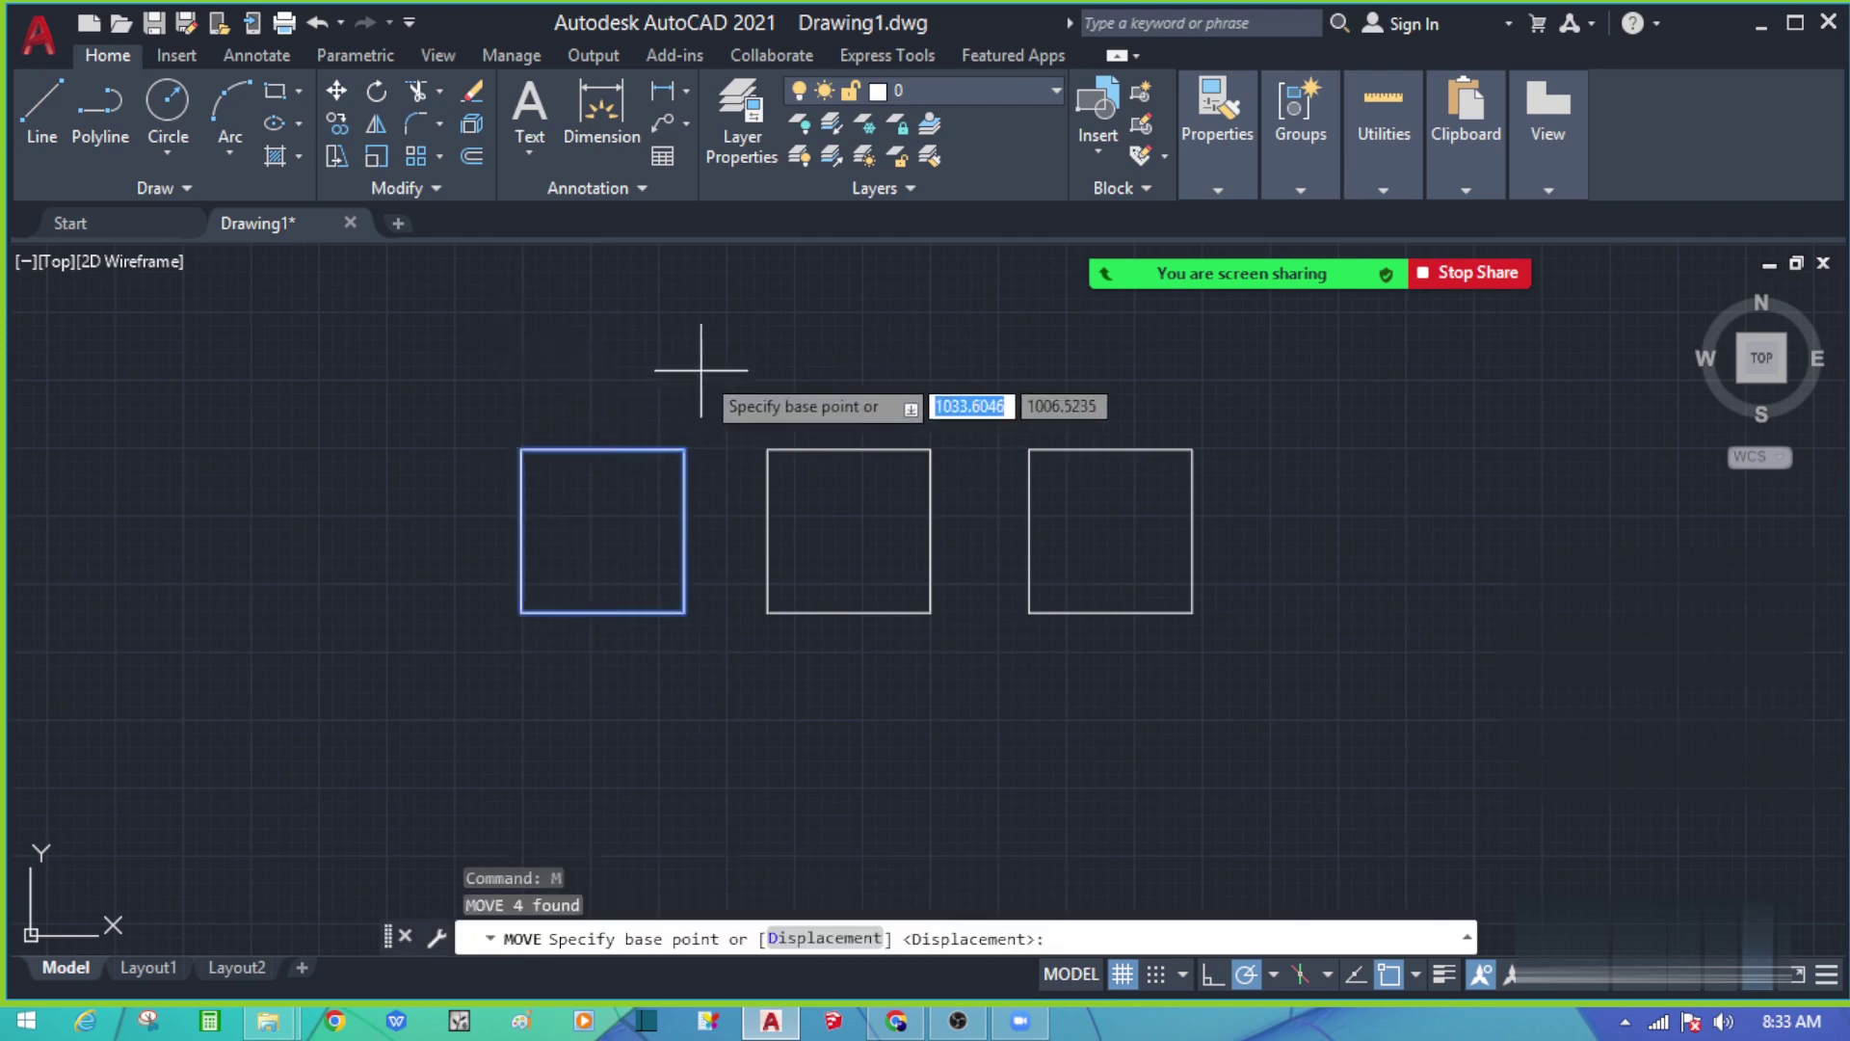
{"action": "left_click", "coordinate": [707, 365]}
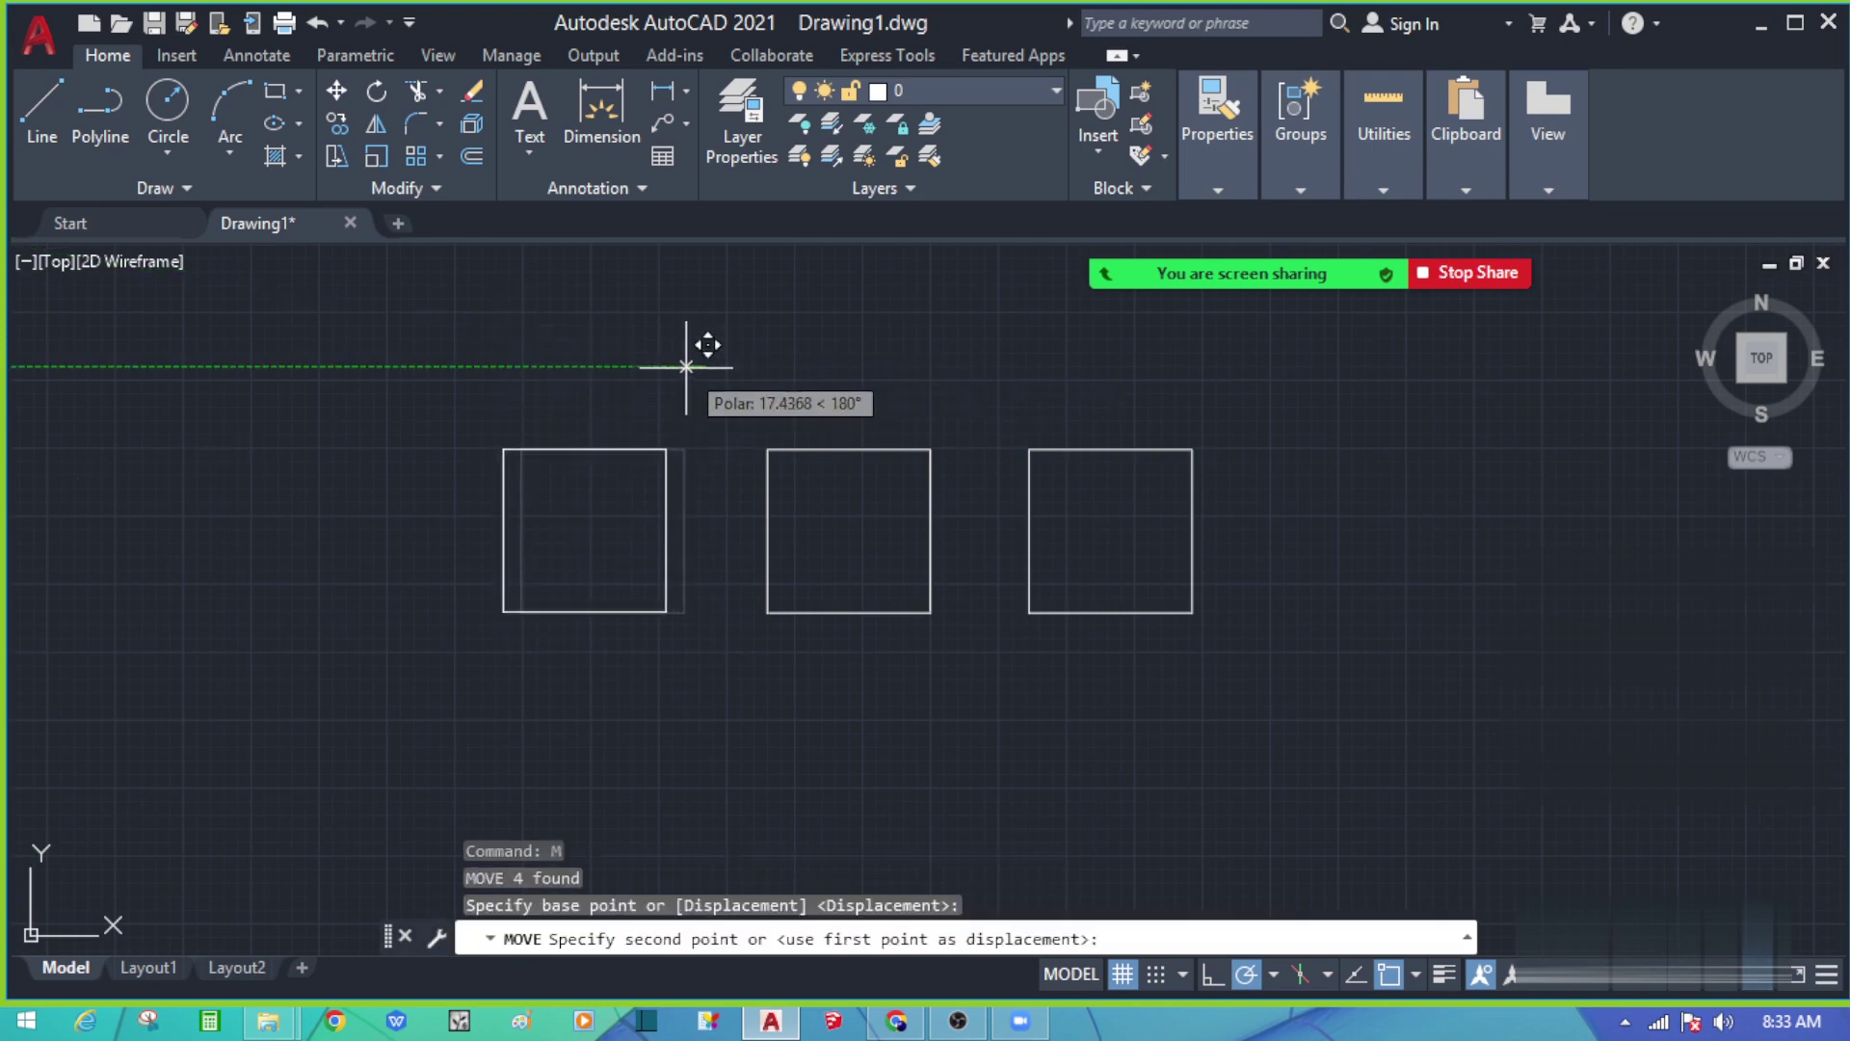
{"action": "key", "text": "Escape"}
{"action": "scroll", "coordinate": [716, 530], "scroll_direction": "up", "scroll_amount": 2}
{"action": "left_click", "coordinate": [722, 521]}
{"action": "left_click", "coordinate": [309, 462]}
{"action": "key", "text": "Escape"}
{"action": "left_click", "coordinate": [349, 380]}
{"action": "left_click", "coordinate": [666, 753]}
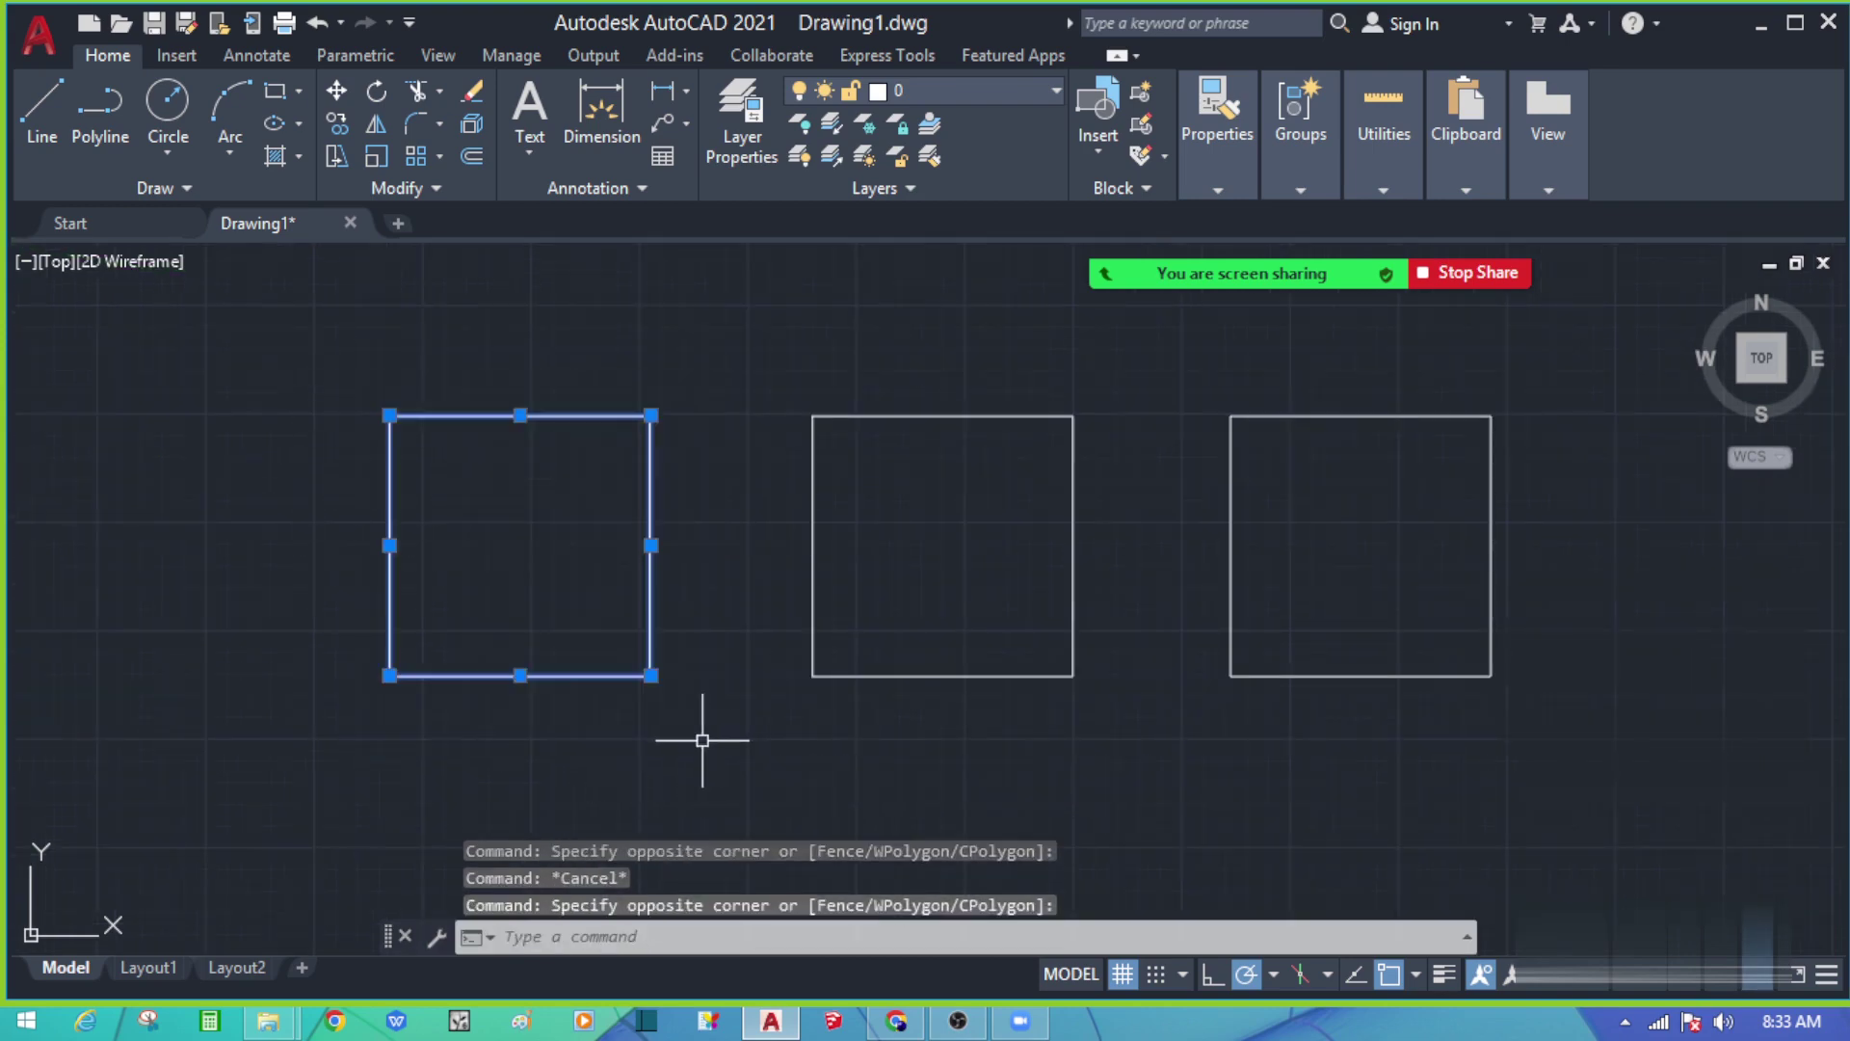
{"action": "left_click", "coordinate": [501, 742]}
{"action": "left_click", "coordinate": [425, 373]}
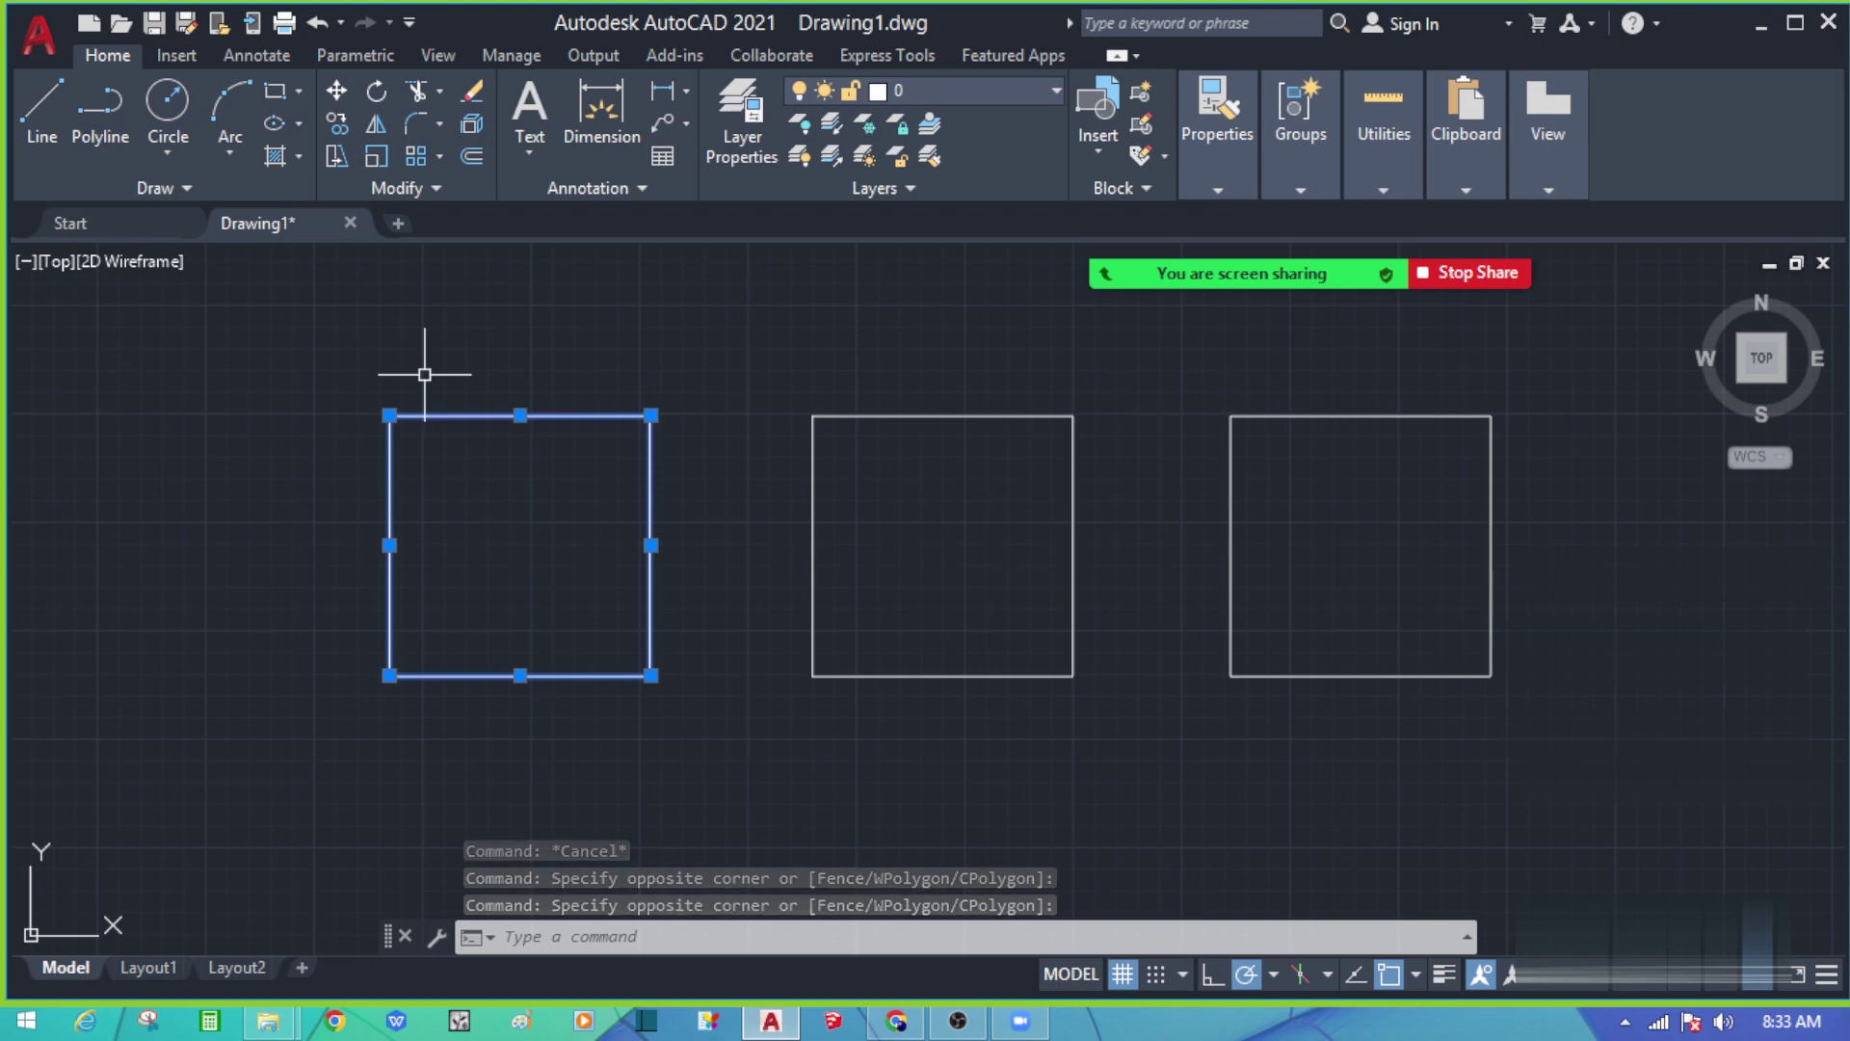
{"action": "key", "text": "Escape"}
{"action": "left_click", "coordinate": [595, 482]}
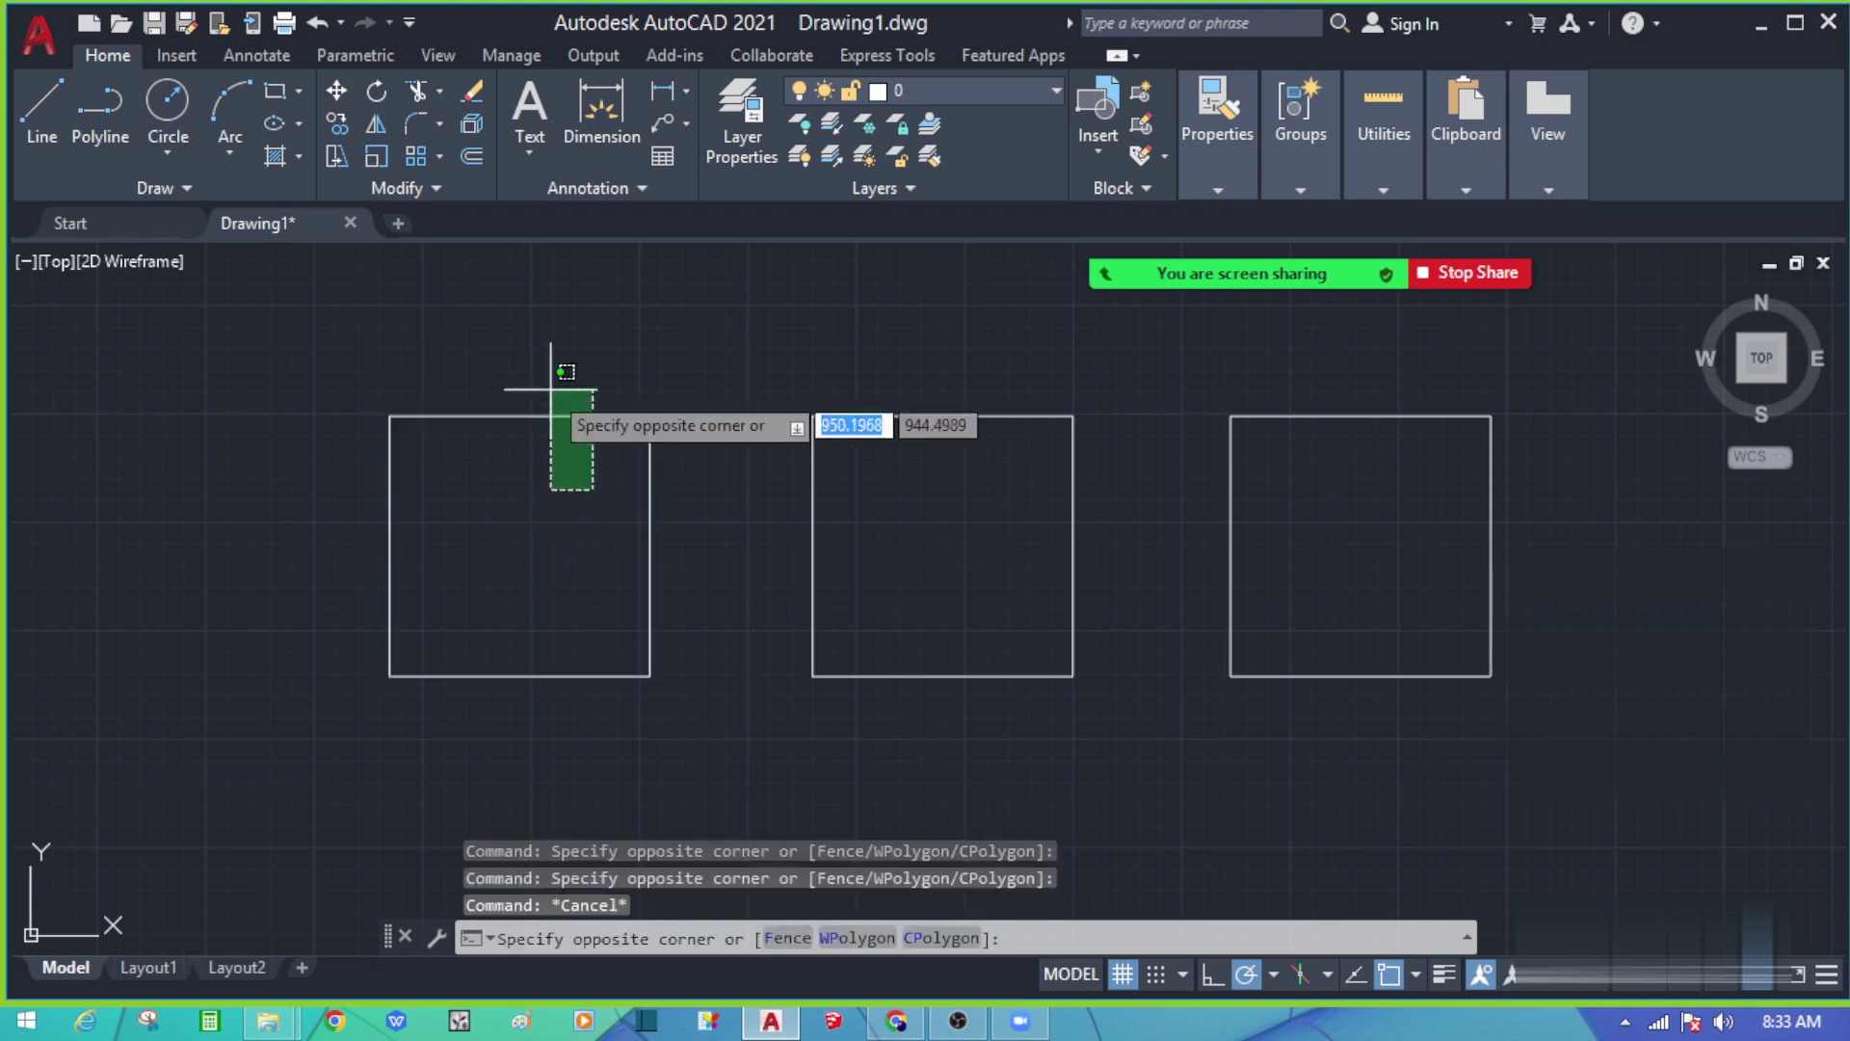
{"action": "left_click", "coordinate": [566, 364]}
{"action": "left_click", "coordinate": [674, 549]}
{"action": "left_click", "coordinate": [590, 494]}
{"action": "left_click", "coordinate": [533, 723]}
{"action": "left_click", "coordinate": [517, 628]}
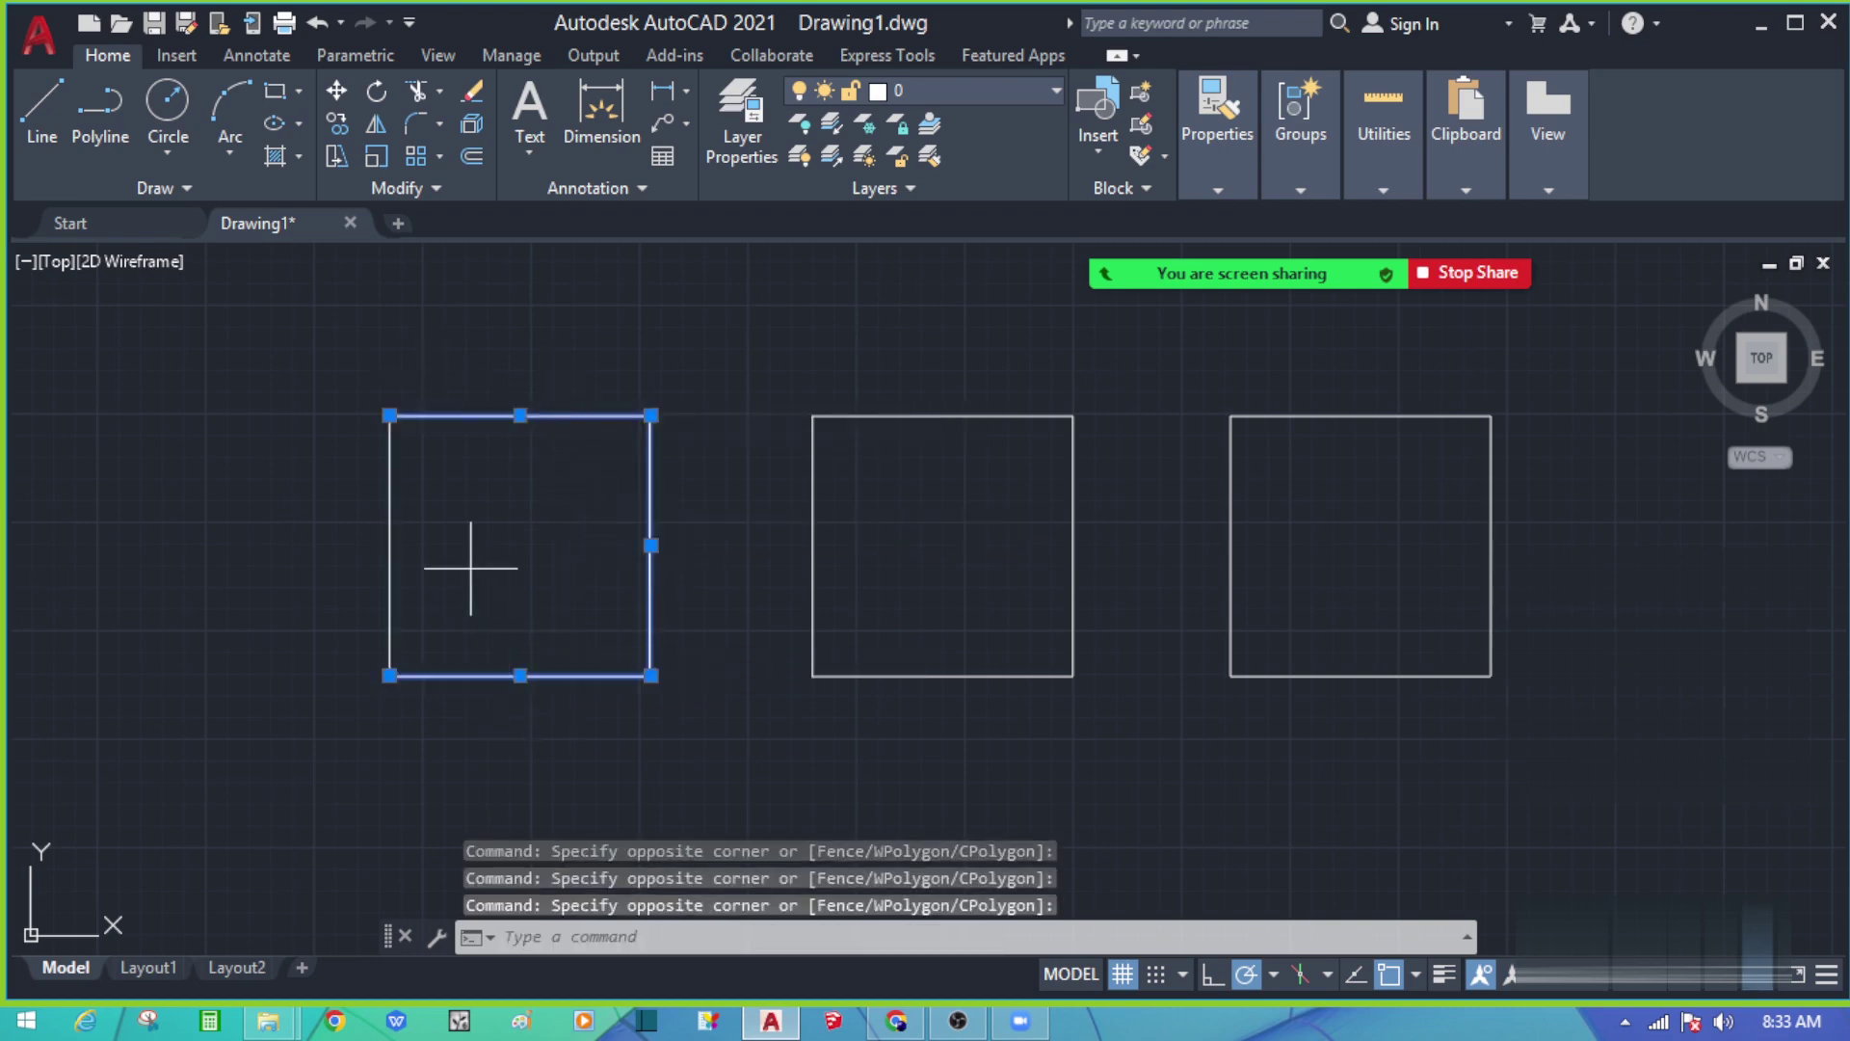
{"action": "left_click", "coordinate": [473, 566]}
{"action": "left_click", "coordinate": [353, 528]}
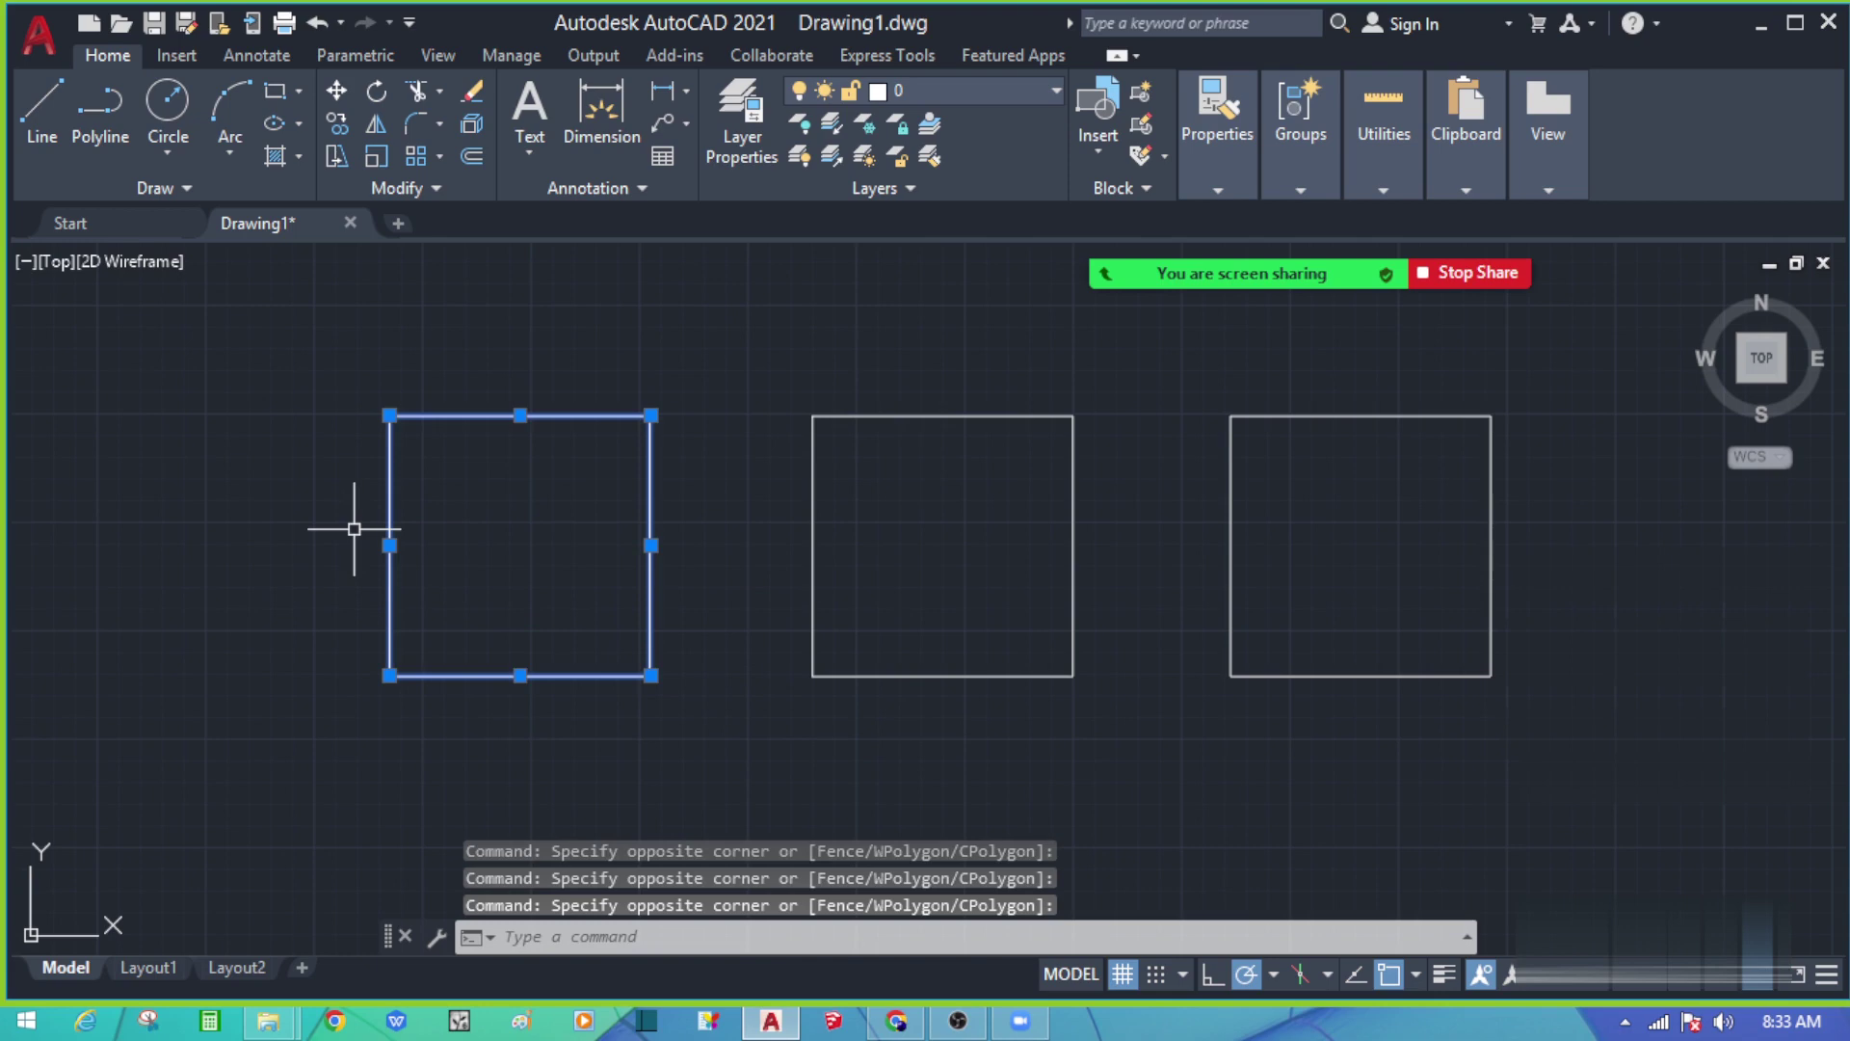
{"action": "key", "text": "Escape"}
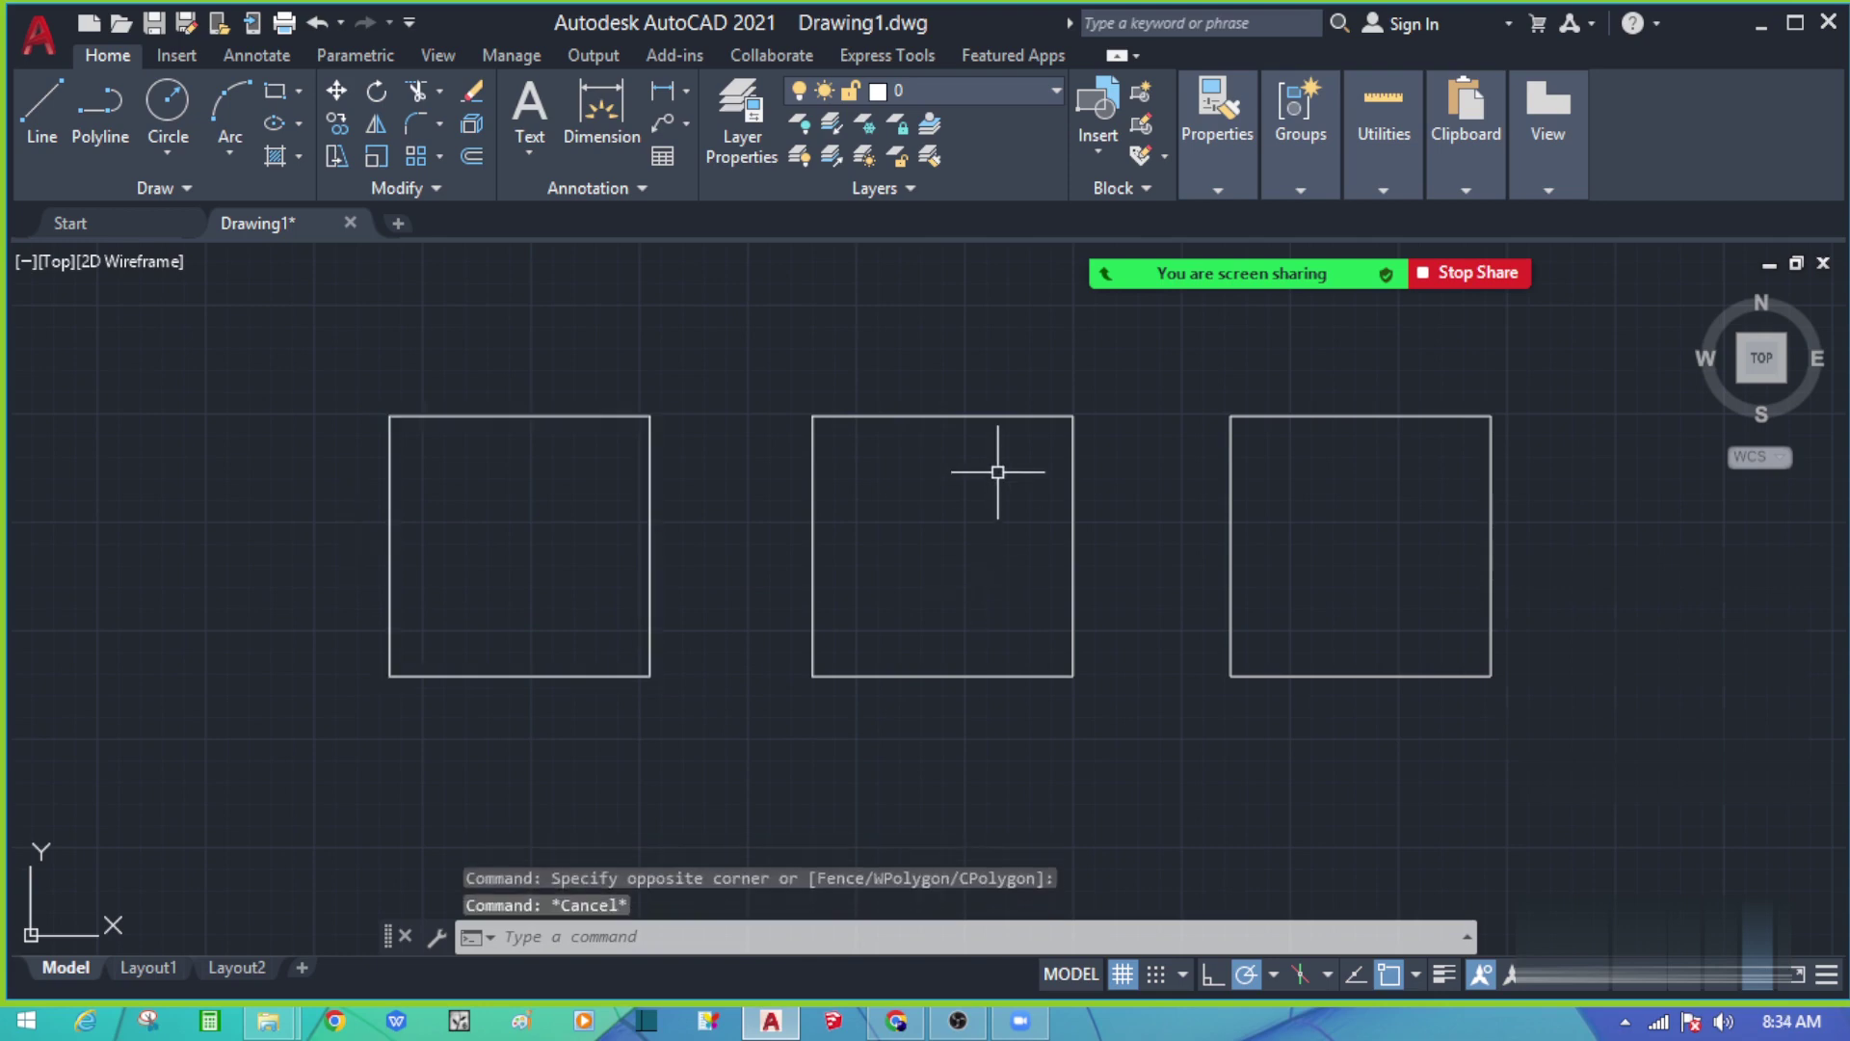
{"action": "left_click", "coordinate": [996, 468]}
{"action": "left_click", "coordinate": [924, 311]}
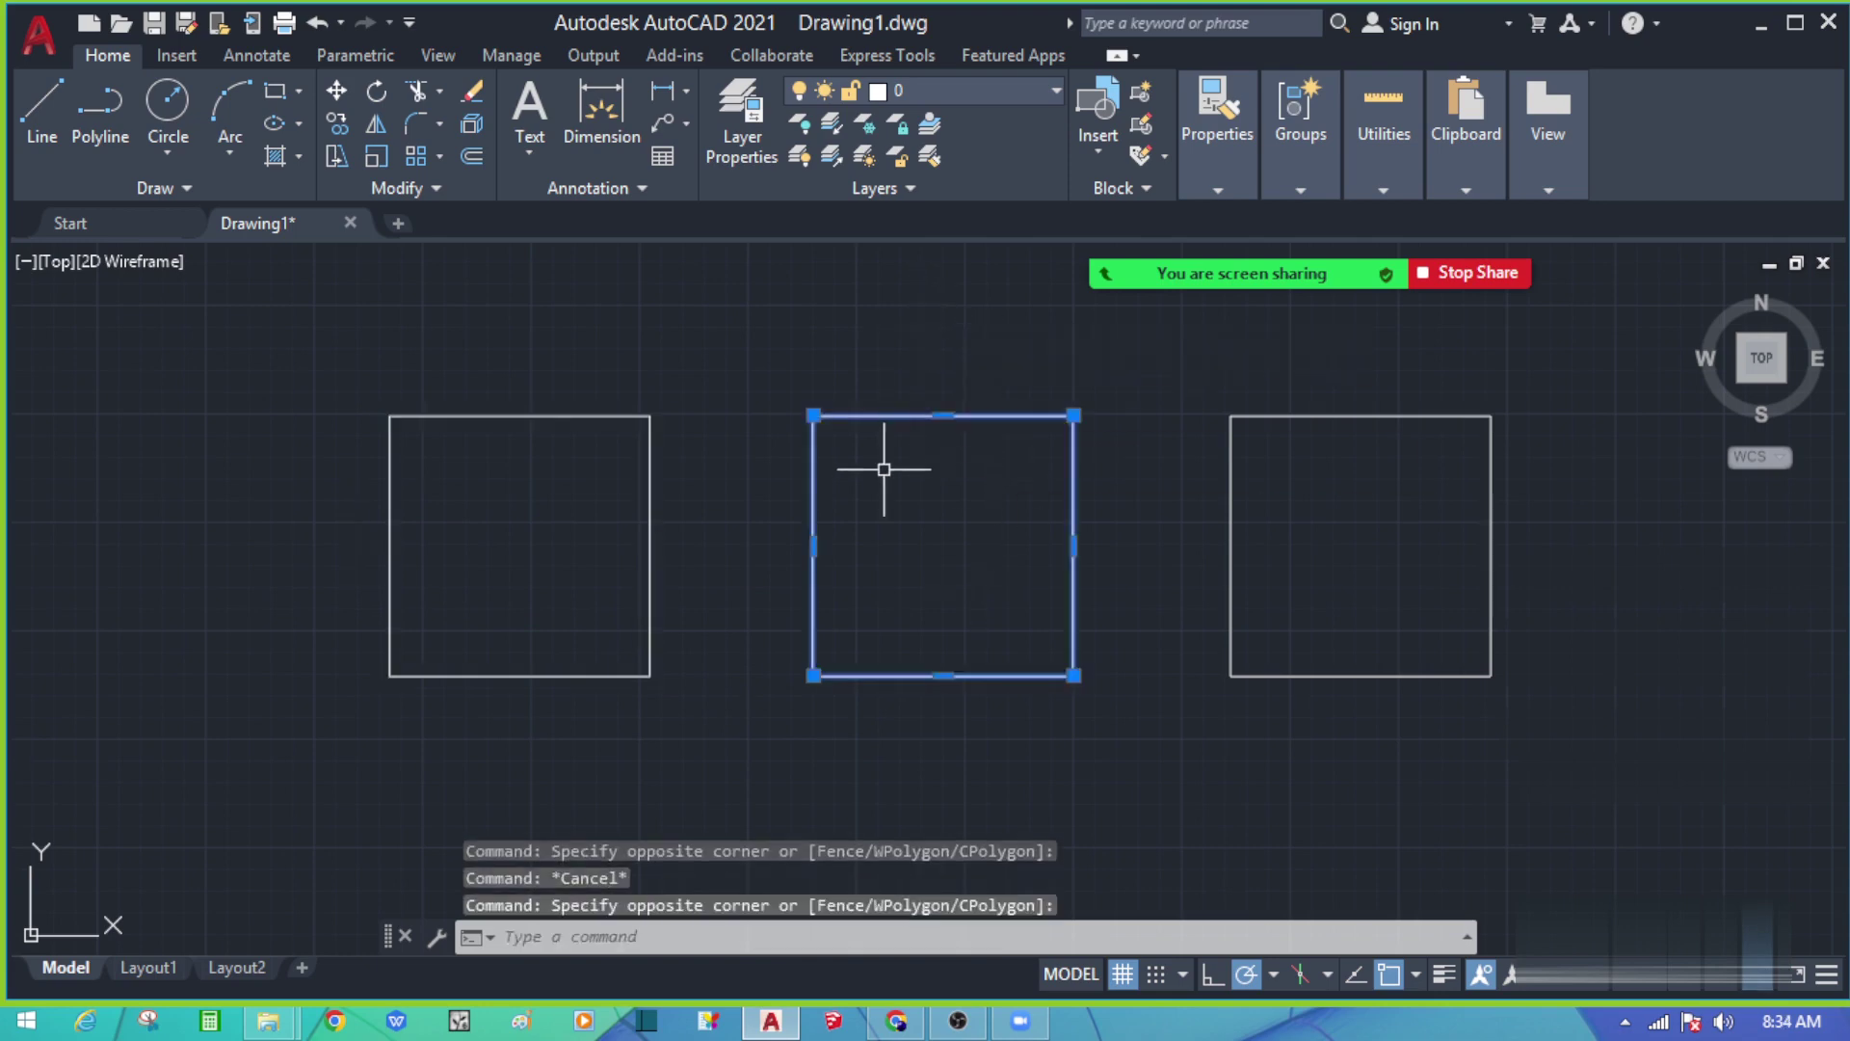
{"action": "middle_click_drag", "start_coordinate": [964, 607], "coordinate": [902, 613]}
{"action": "key", "text": "Escape"}
{"action": "left_click", "coordinate": [1380, 495]}
{"action": "left_click", "coordinate": [1315, 380]}
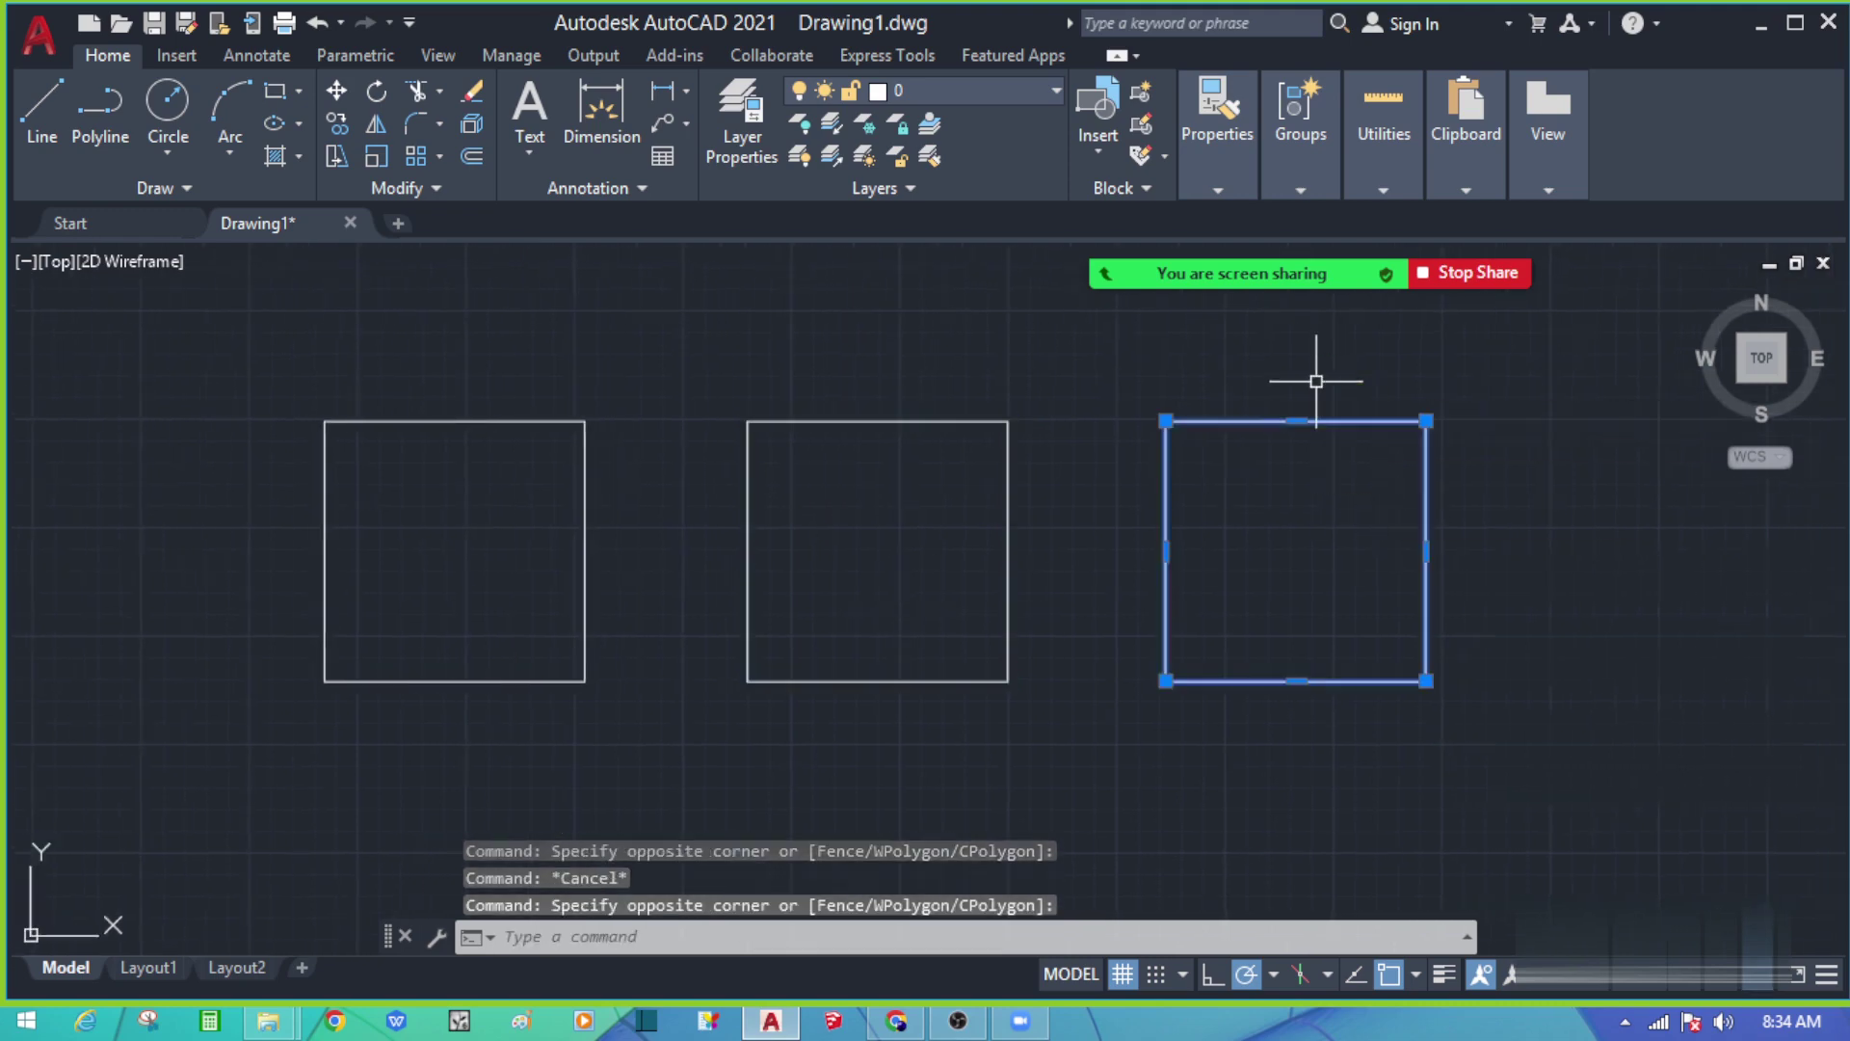
{"action": "key", "text": "Escape"}
{"action": "left_click", "coordinate": [940, 502]}
{"action": "left_click", "coordinate": [844, 390]}
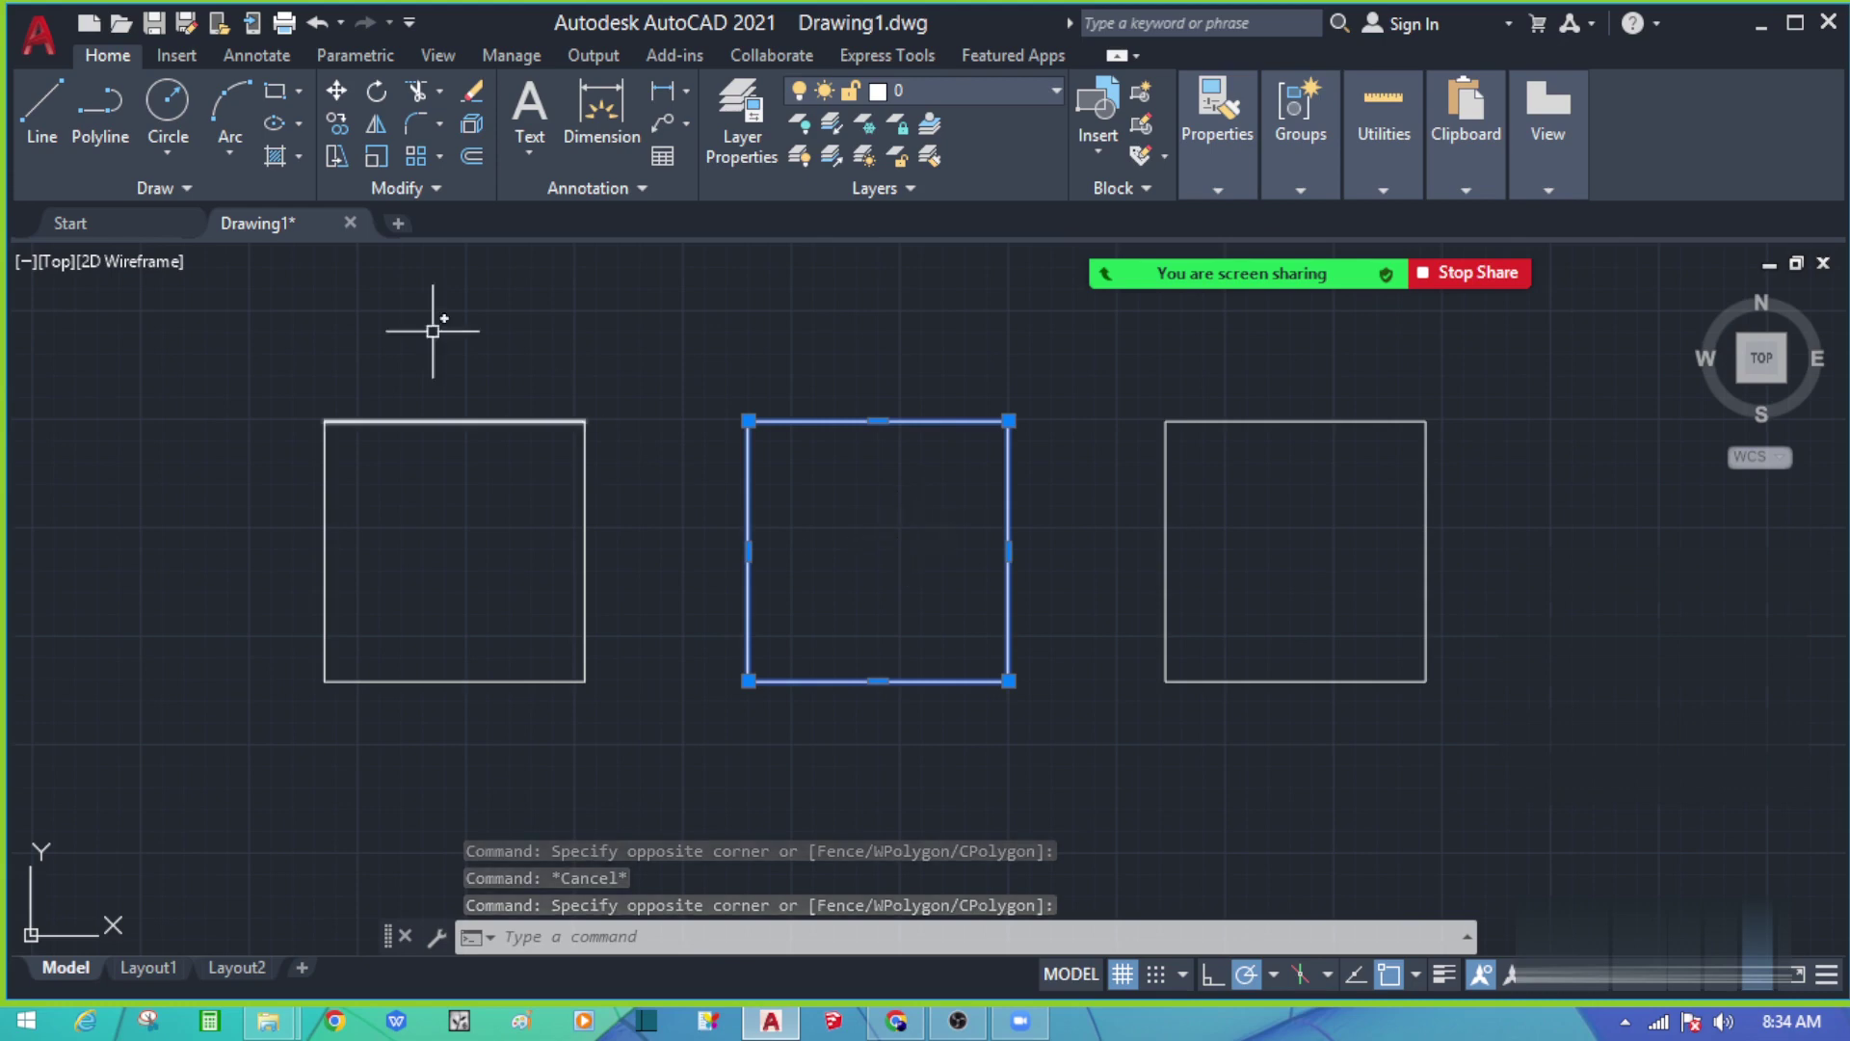
{"action": "key", "text": "Escape"}
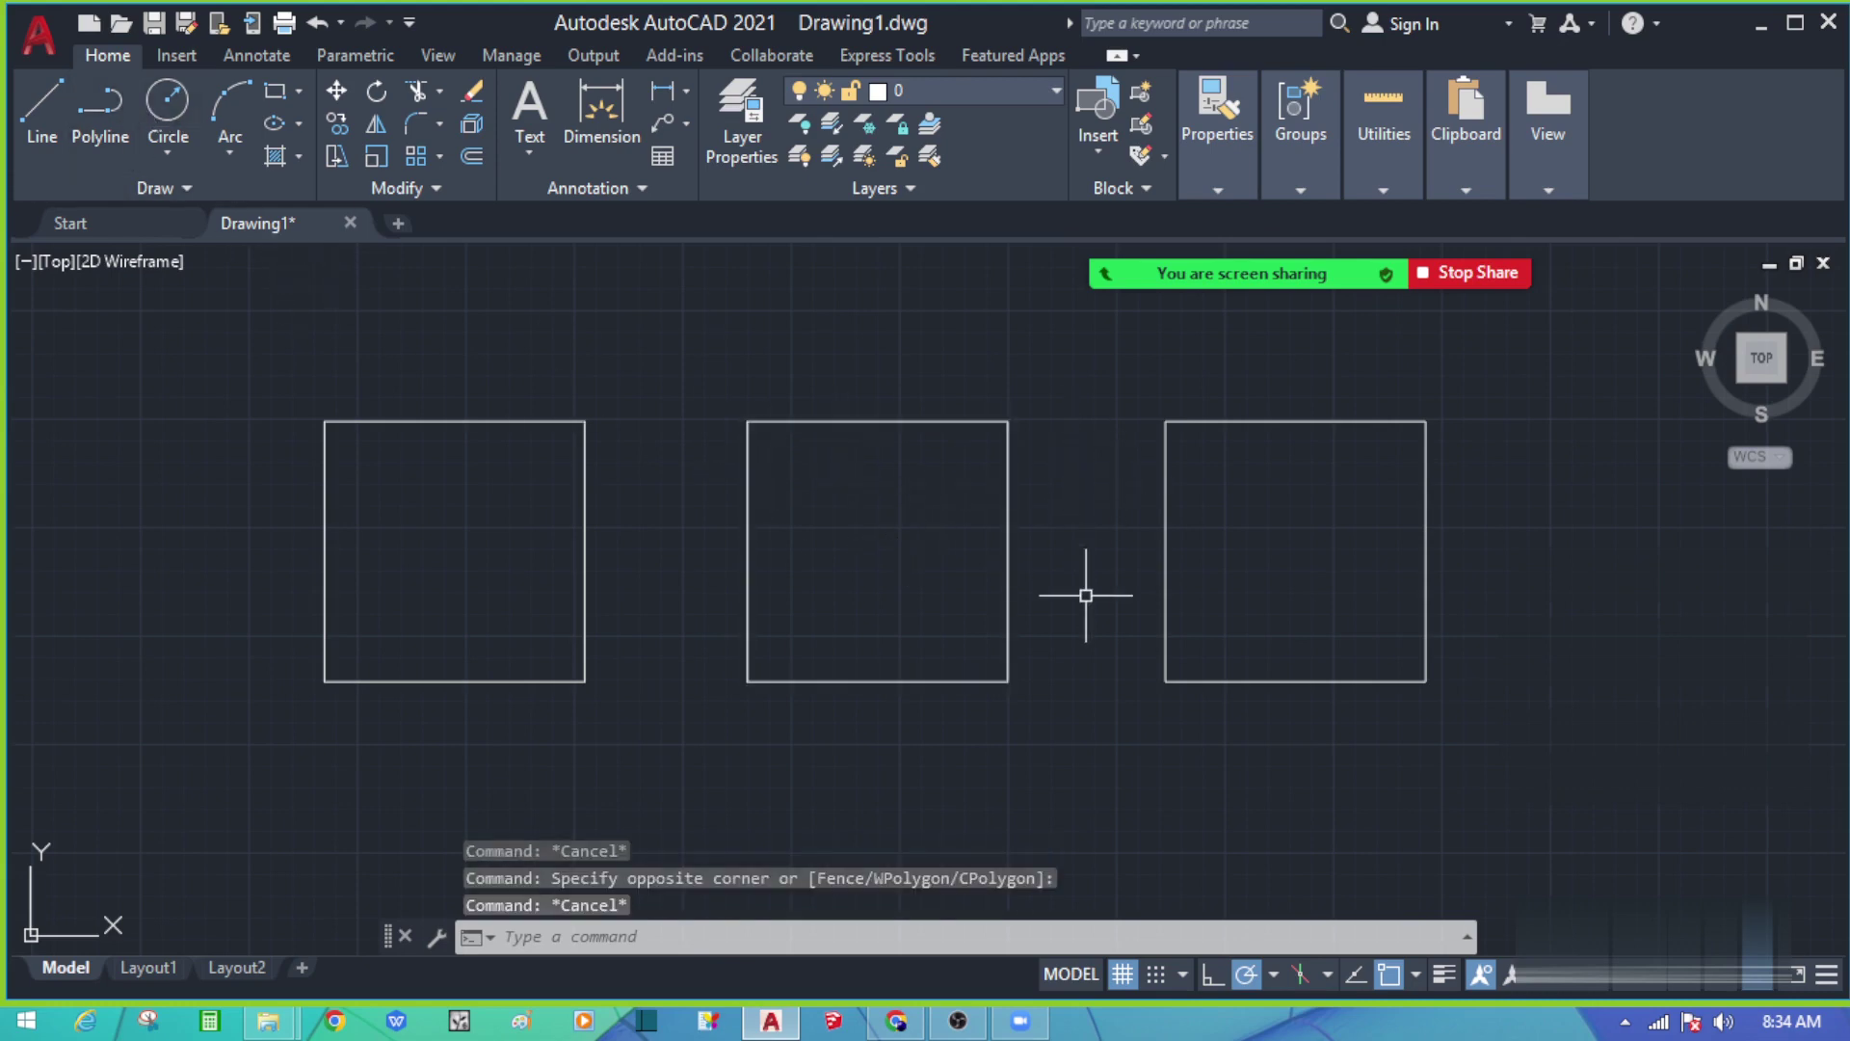
{"action": "mouse_move", "coordinate": [1086, 595]}
{"action": "middle_mouse_down"}
{"action": "mouse_move", "coordinate": [946, 615]}
{"action": "mouse_move", "coordinate": [882, 582]}
{"action": "middle_mouse_up"}
{"action": "left_click", "coordinate": [1122, 444]}
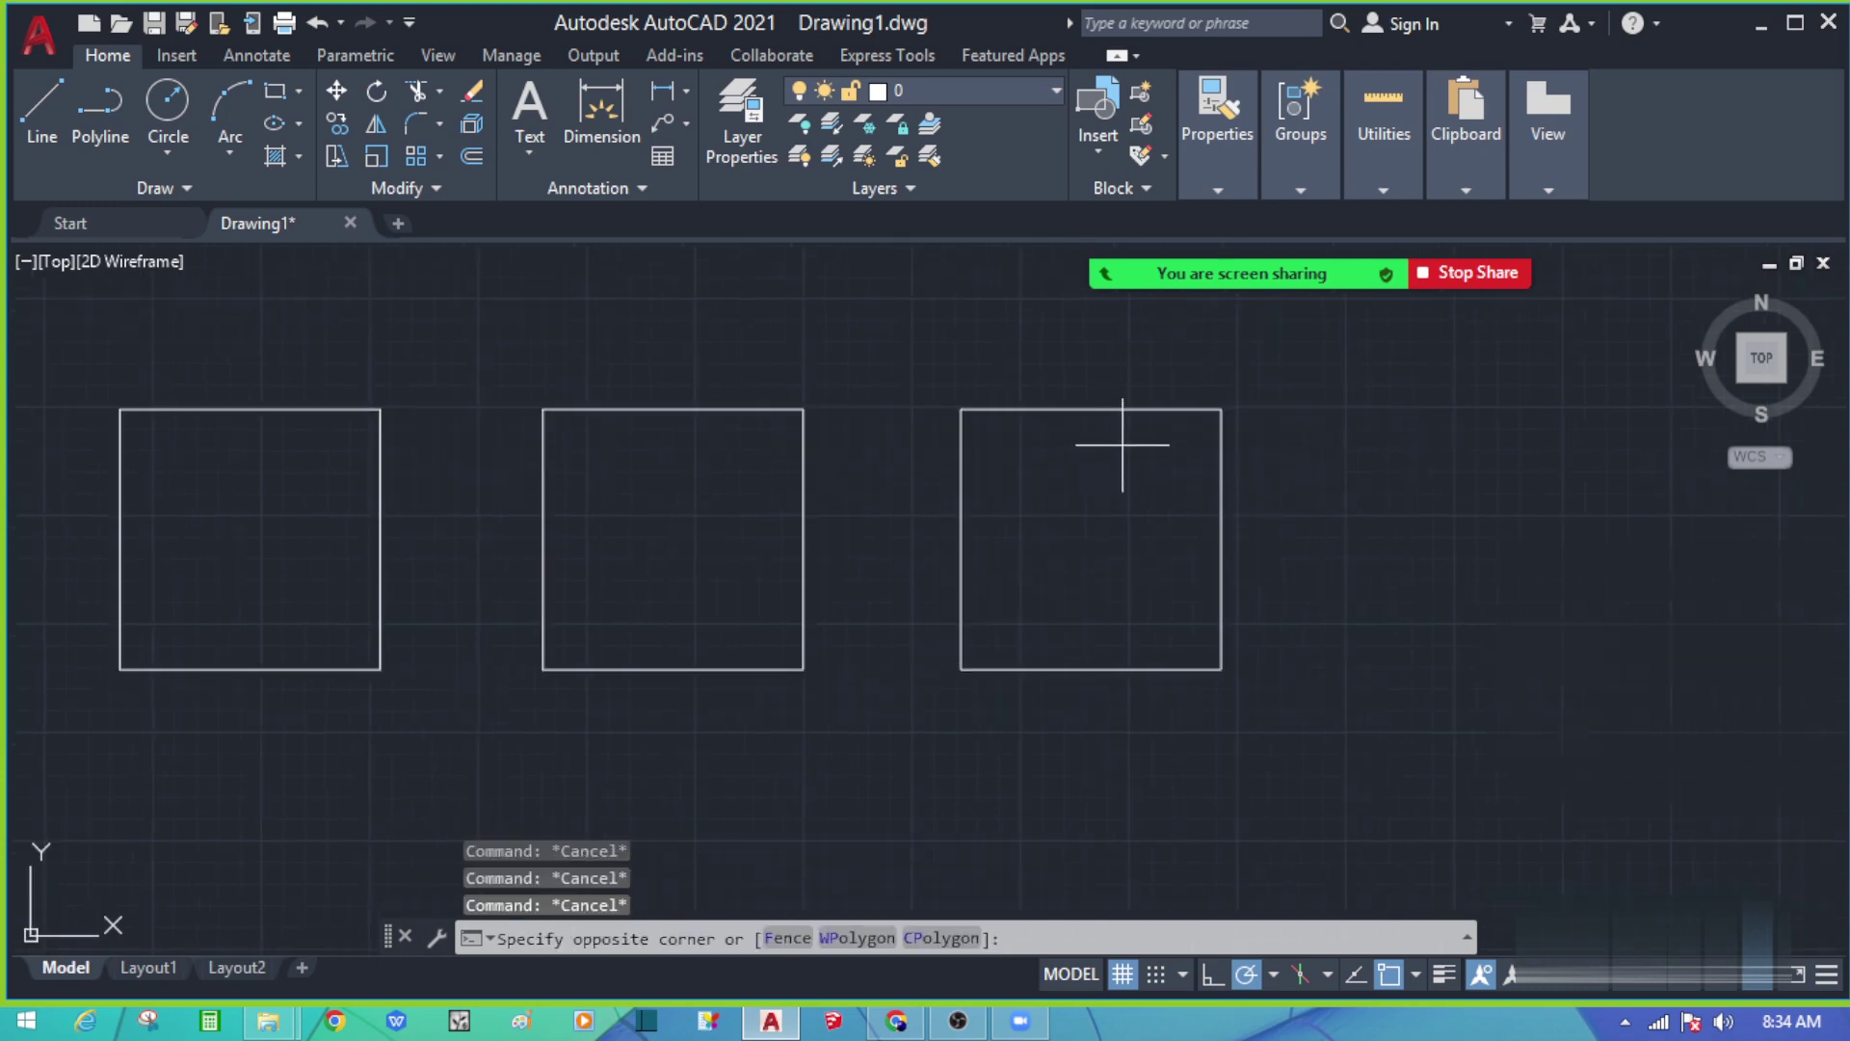
{"action": "left_click", "coordinate": [1056, 383]}
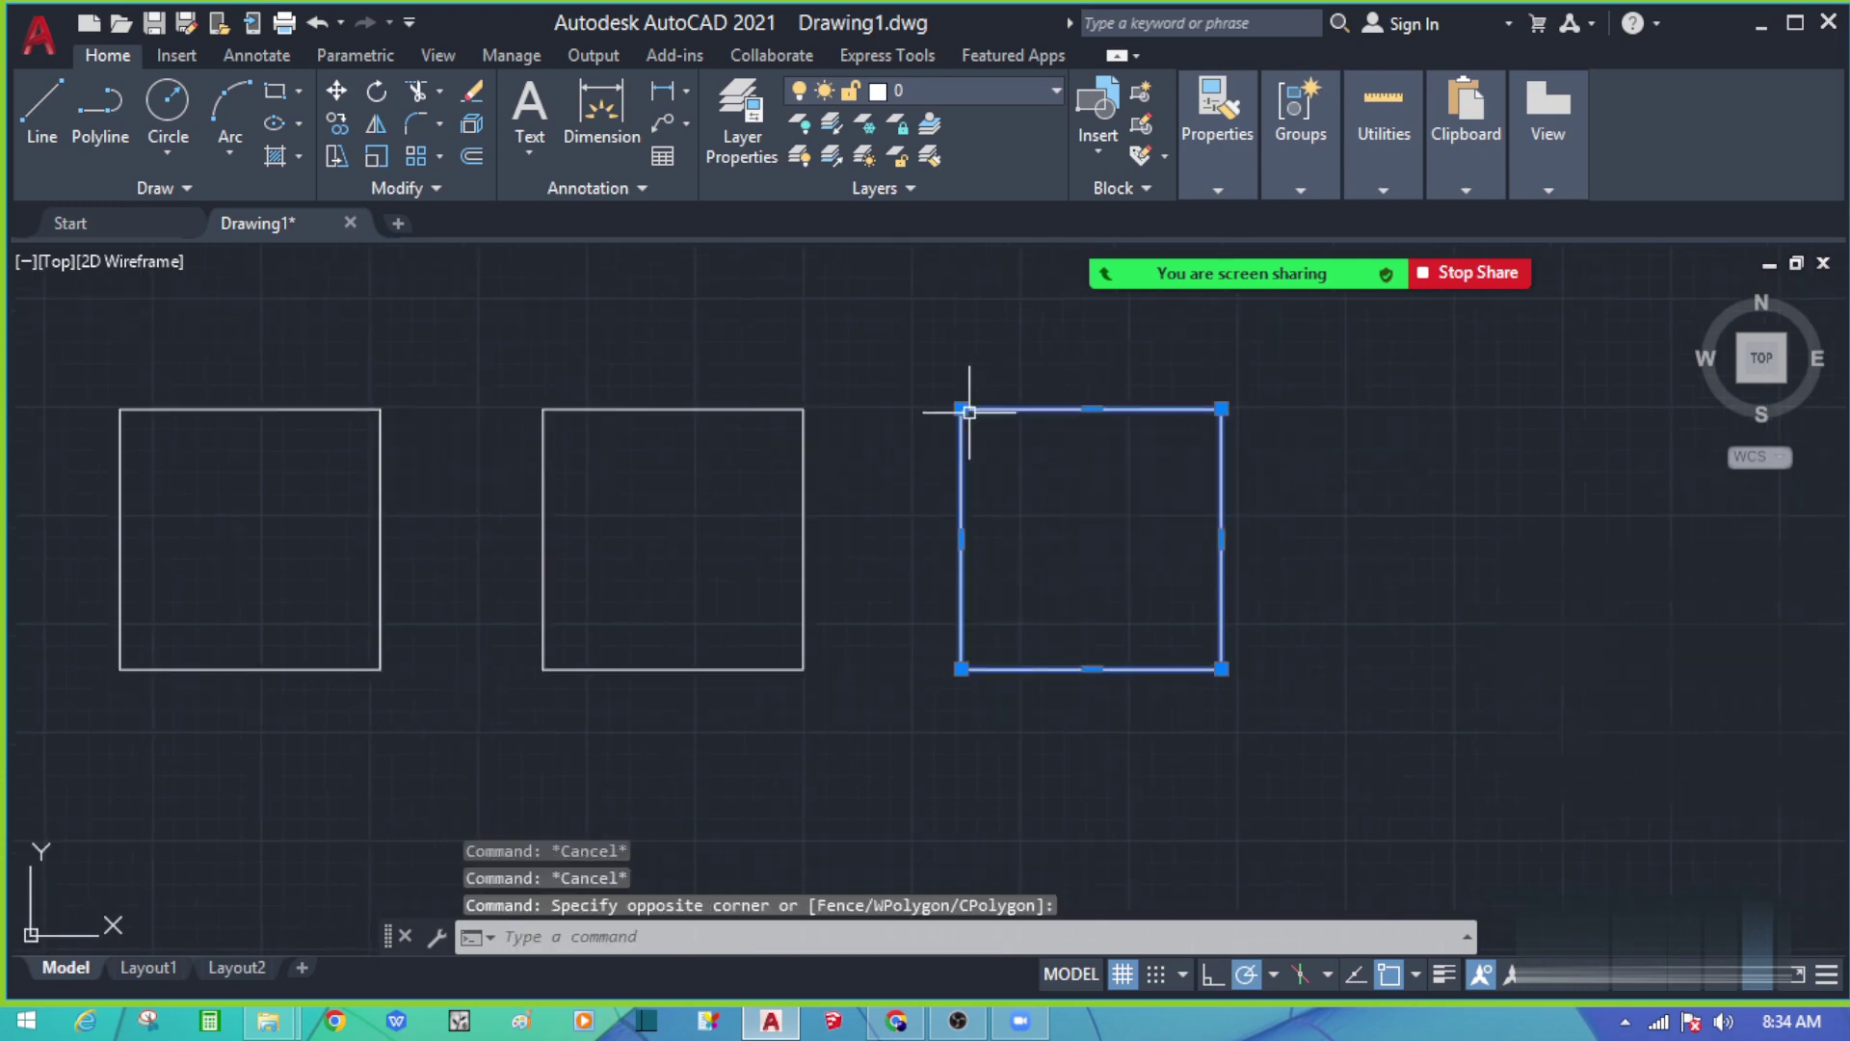
{"action": "key", "text": "Escape"}
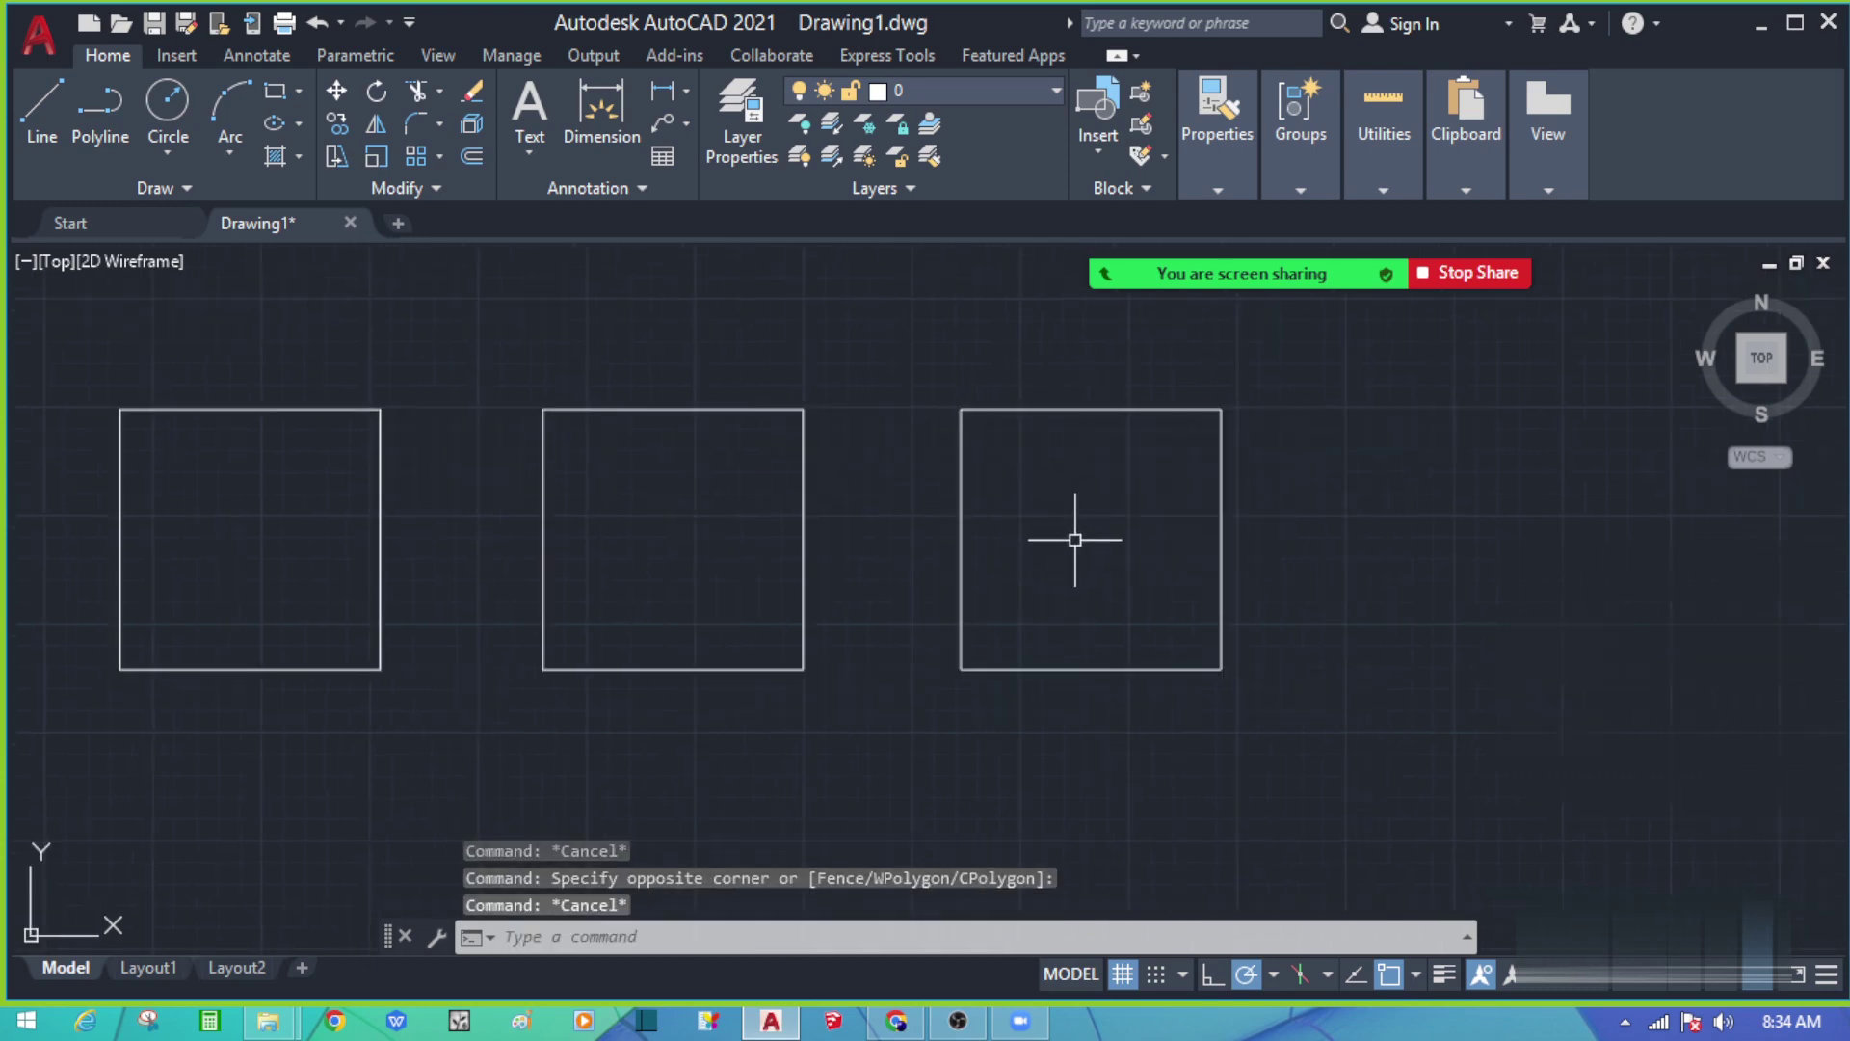
{"action": "scroll", "coordinate": [930, 632], "scroll_direction": "down", "scroll_amount": 2}
{"action": "scroll", "coordinate": [1075, 563], "scroll_direction": "up", "scroll_amount": 2}
{"action": "left_click", "coordinate": [1094, 542]}
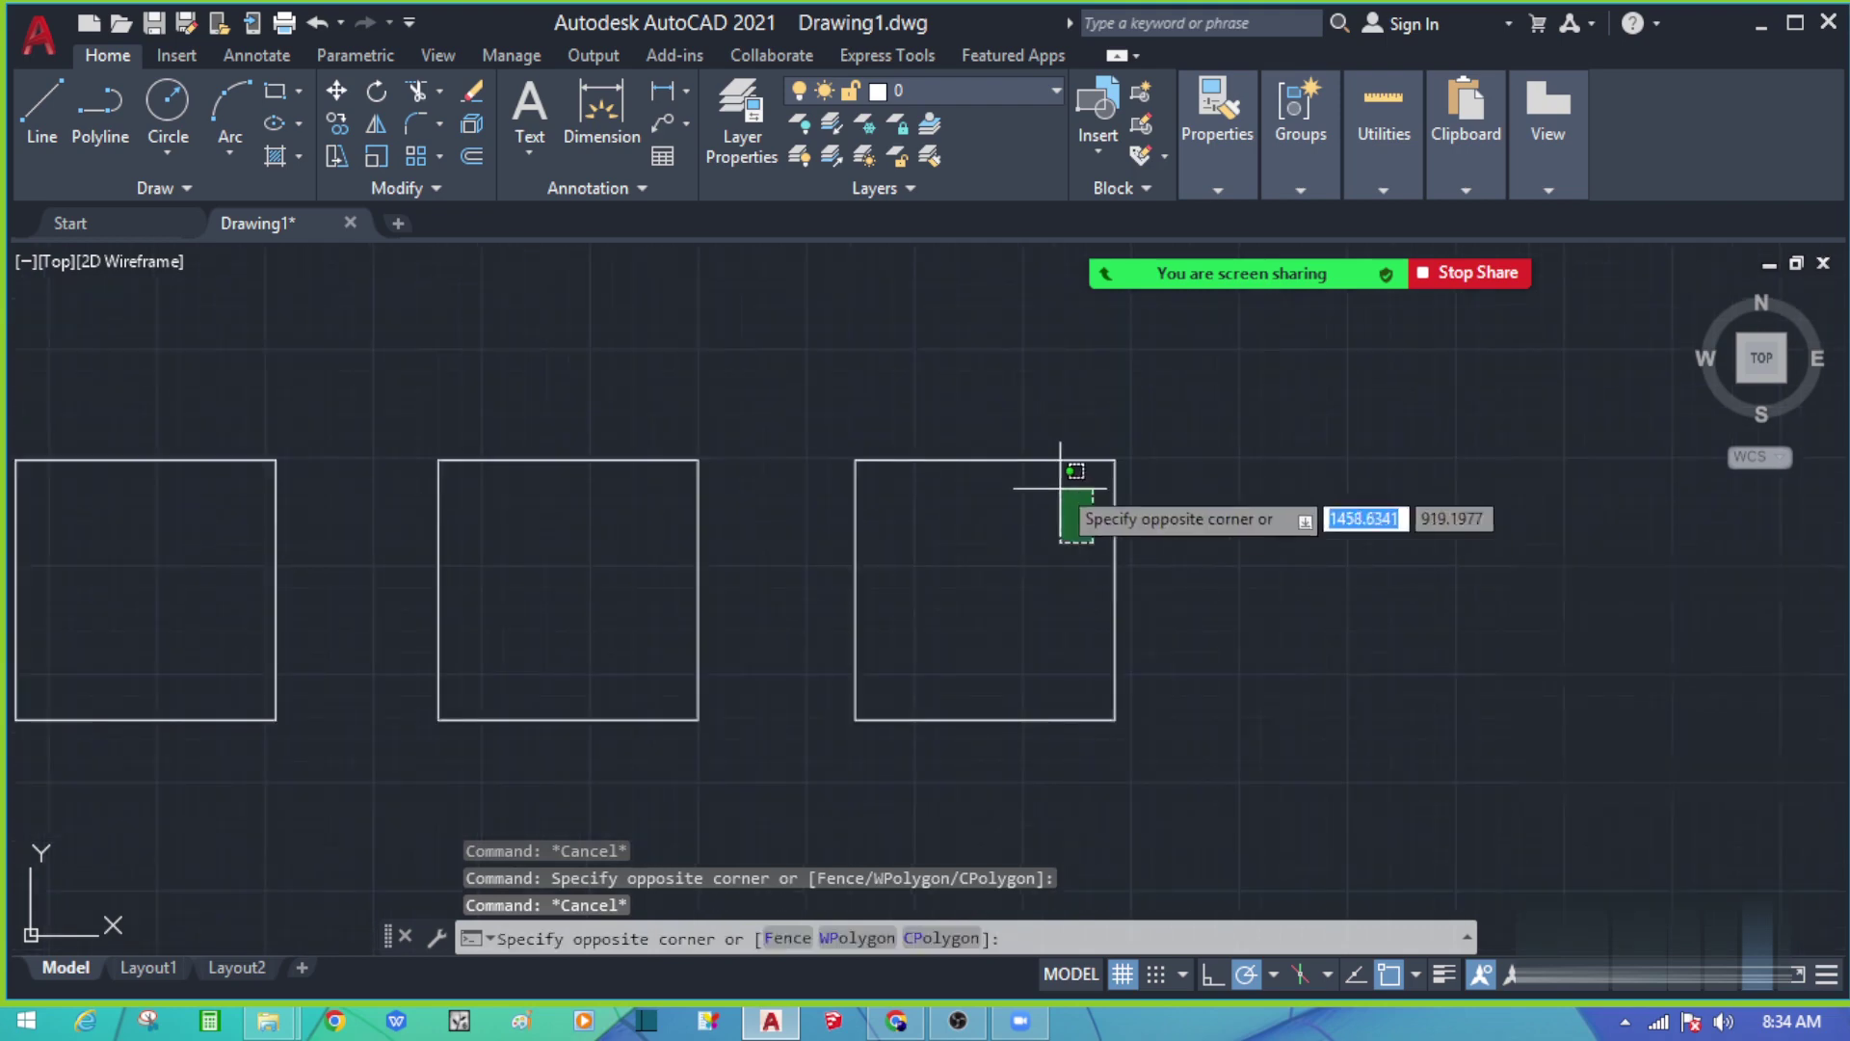
{"action": "left_click", "coordinate": [1059, 489]}
{"action": "left_click", "coordinate": [1045, 533]}
{"action": "left_click", "coordinate": [979, 392]}
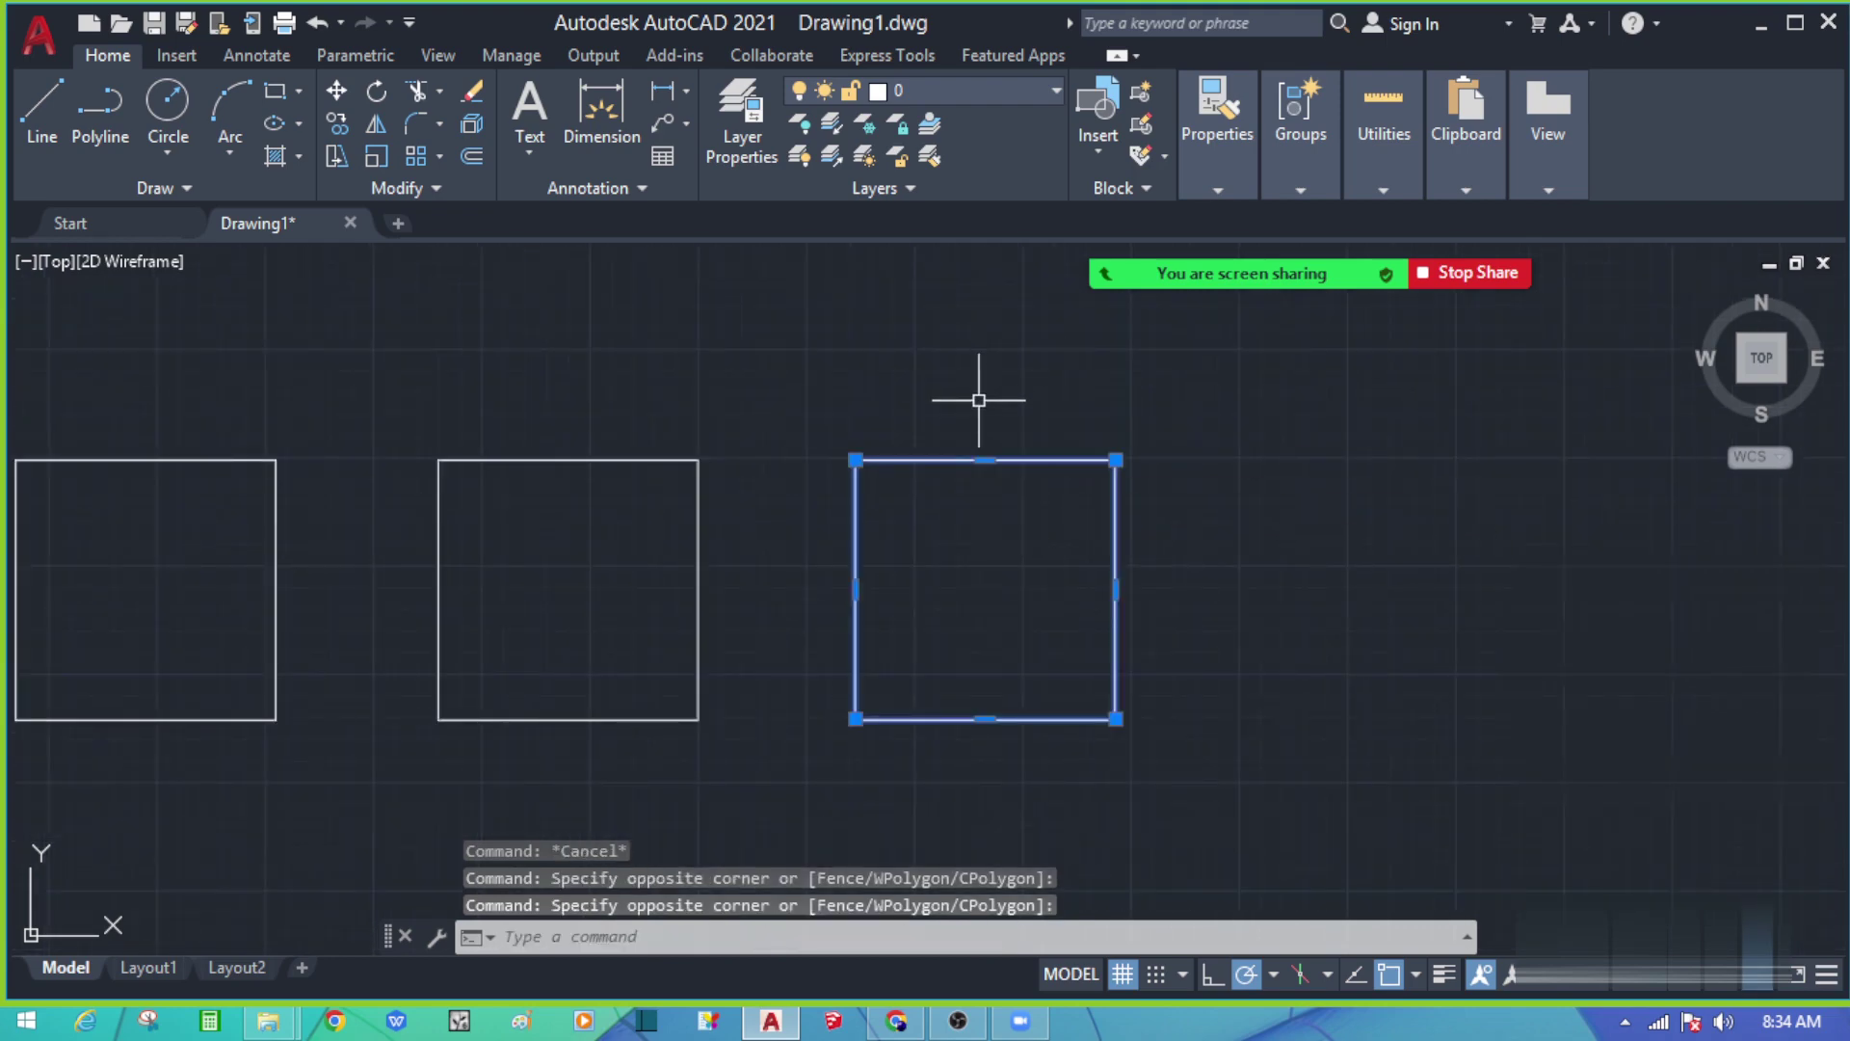
{"action": "key", "text": "Escape"}
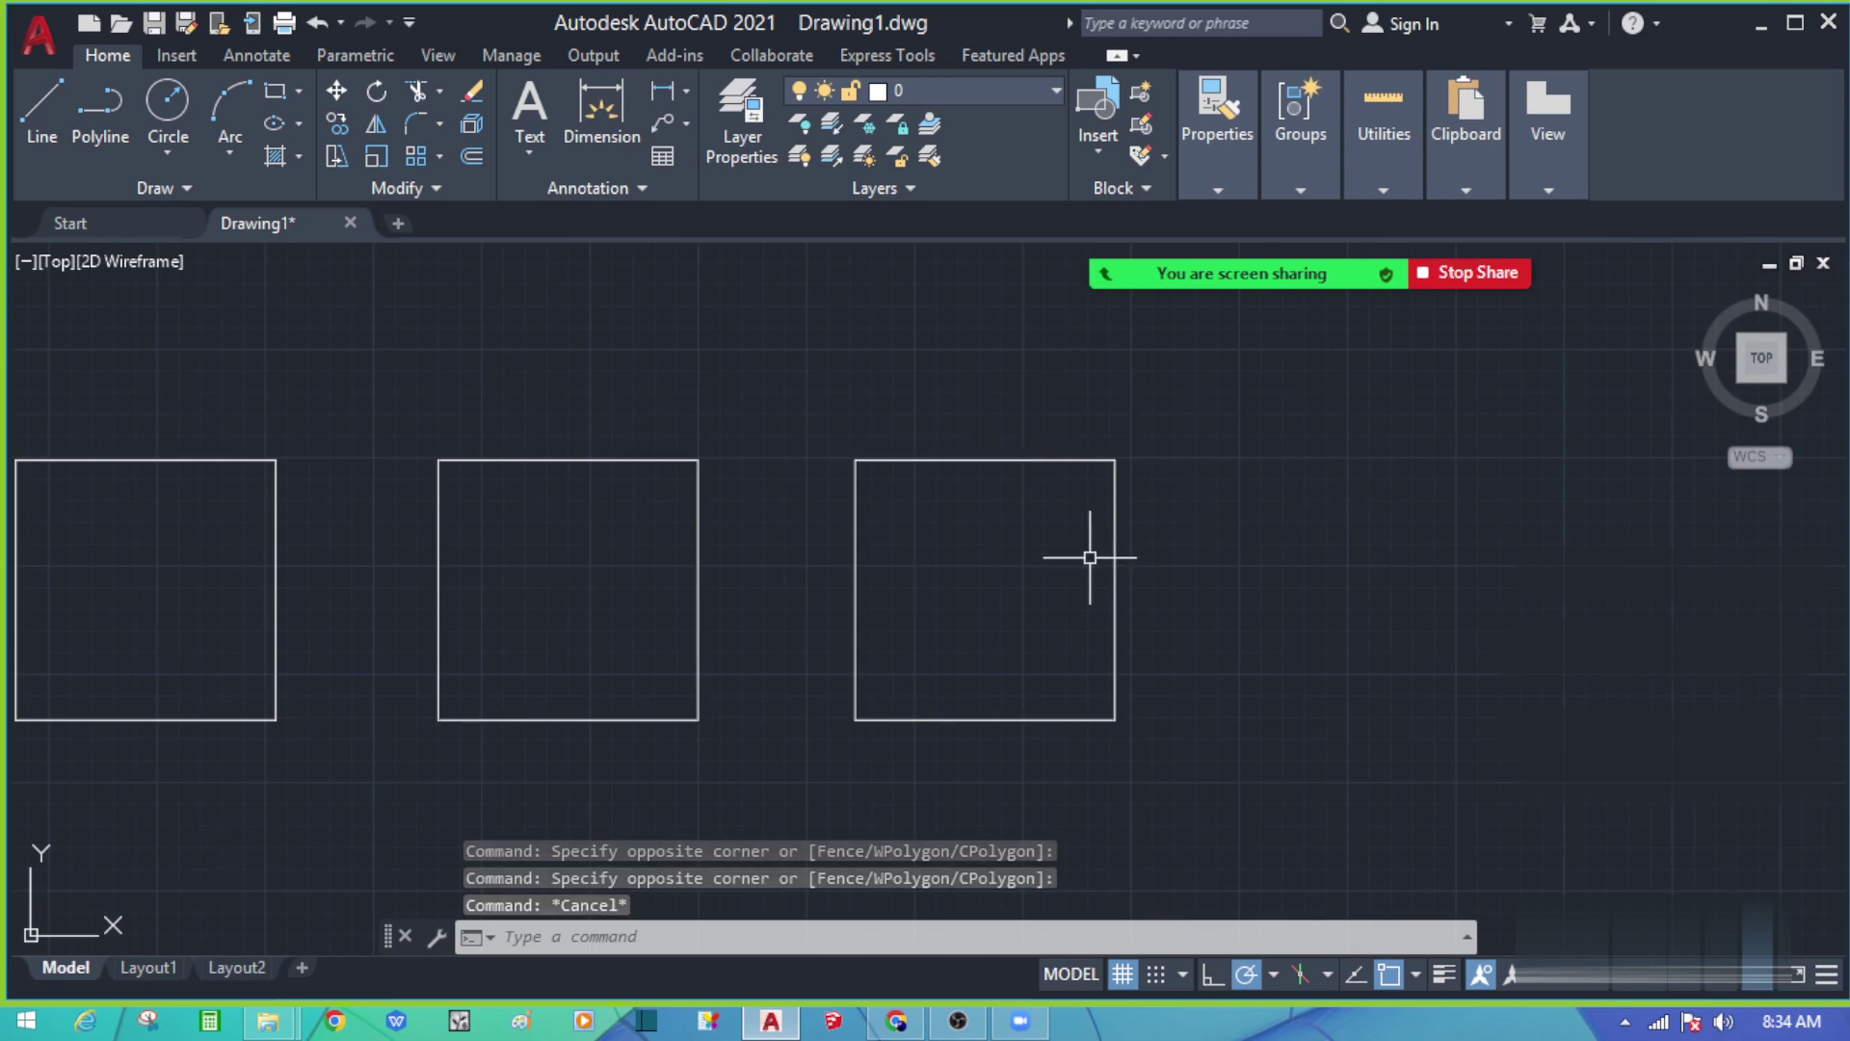
{"action": "scroll", "coordinate": [1090, 553], "scroll_direction": "down", "scroll_amount": 2}
{"action": "mouse_move", "coordinate": [813, 537]}
{"action": "middle_mouse_down"}
{"action": "mouse_move", "coordinate": [780, 578]}
{"action": "mouse_move", "coordinate": [602, 582]}
{"action": "middle_mouse_up"}
{"action": "left_click", "coordinate": [602, 582]}
{"action": "left_click", "coordinate": [424, 501]}
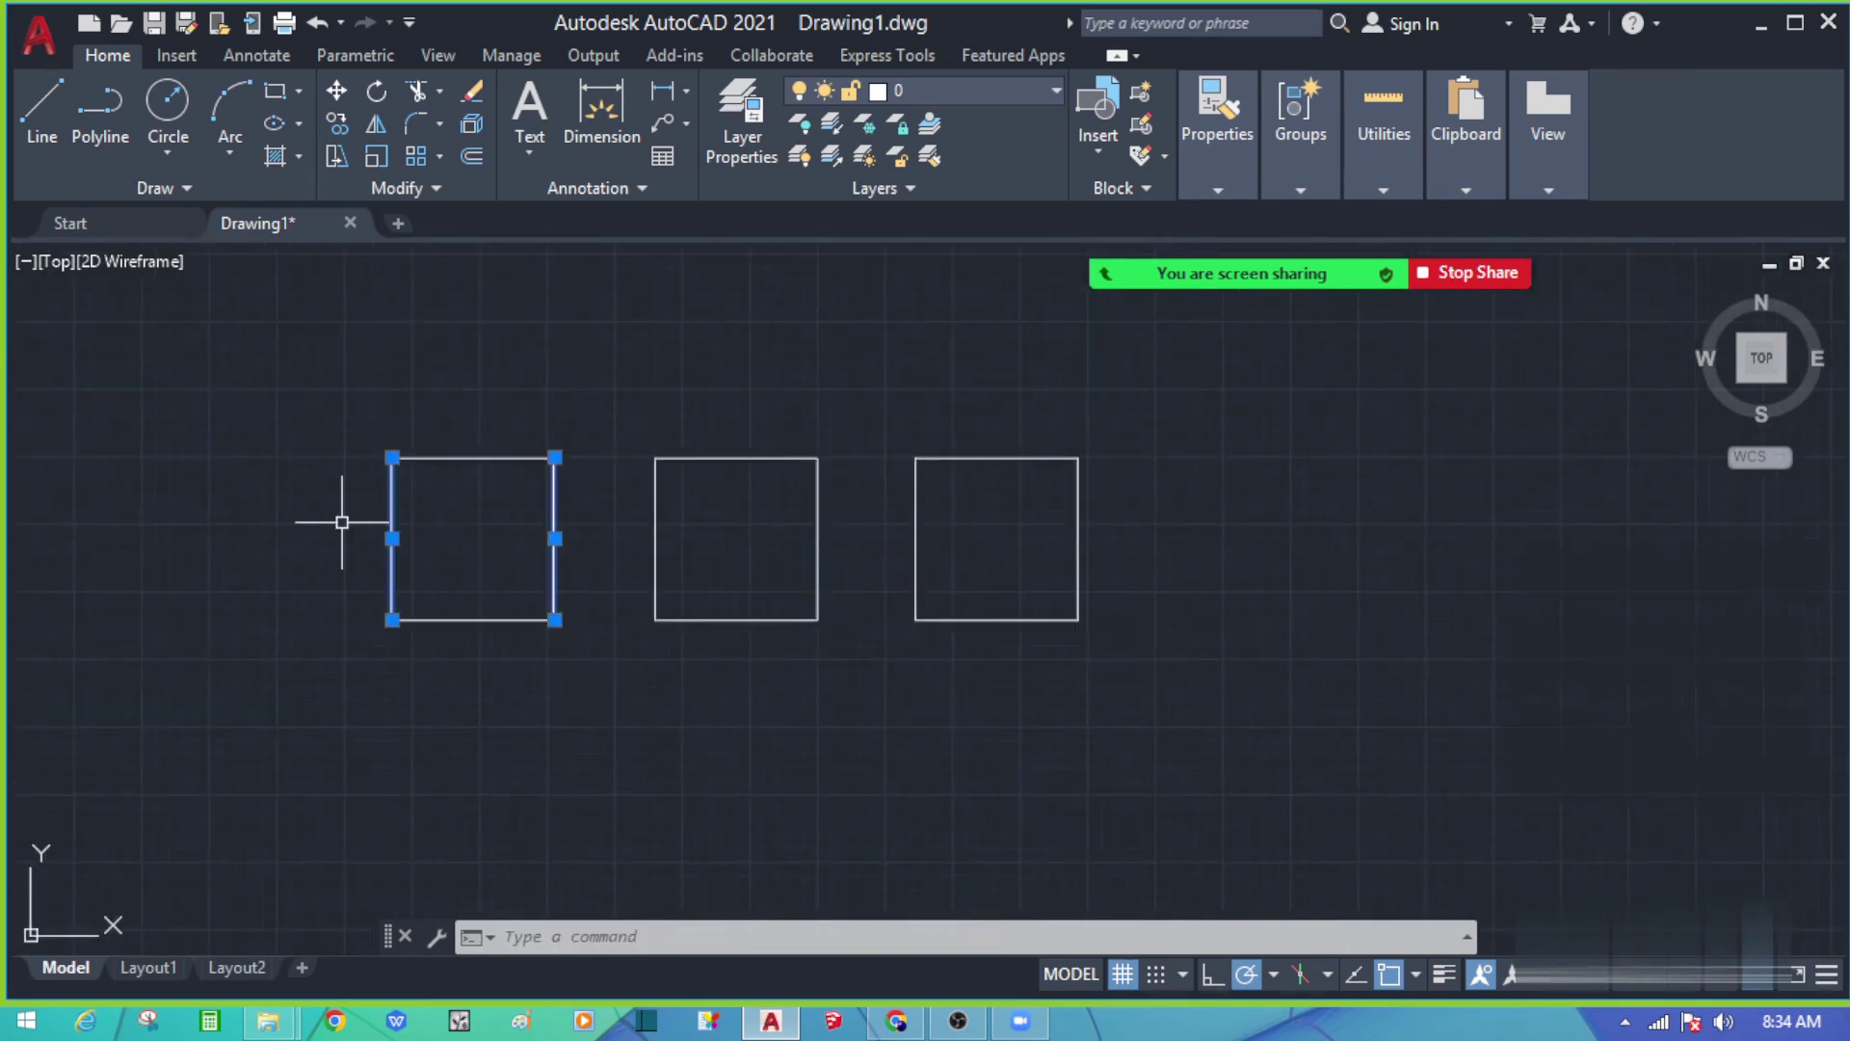
{"action": "left_click", "coordinate": [453, 645]}
{"action": "left_click", "coordinate": [675, 609]}
{"action": "key", "text": "Escape"}
{"action": "left_click", "coordinate": [777, 693]}
{"action": "left_click", "coordinate": [768, 433]}
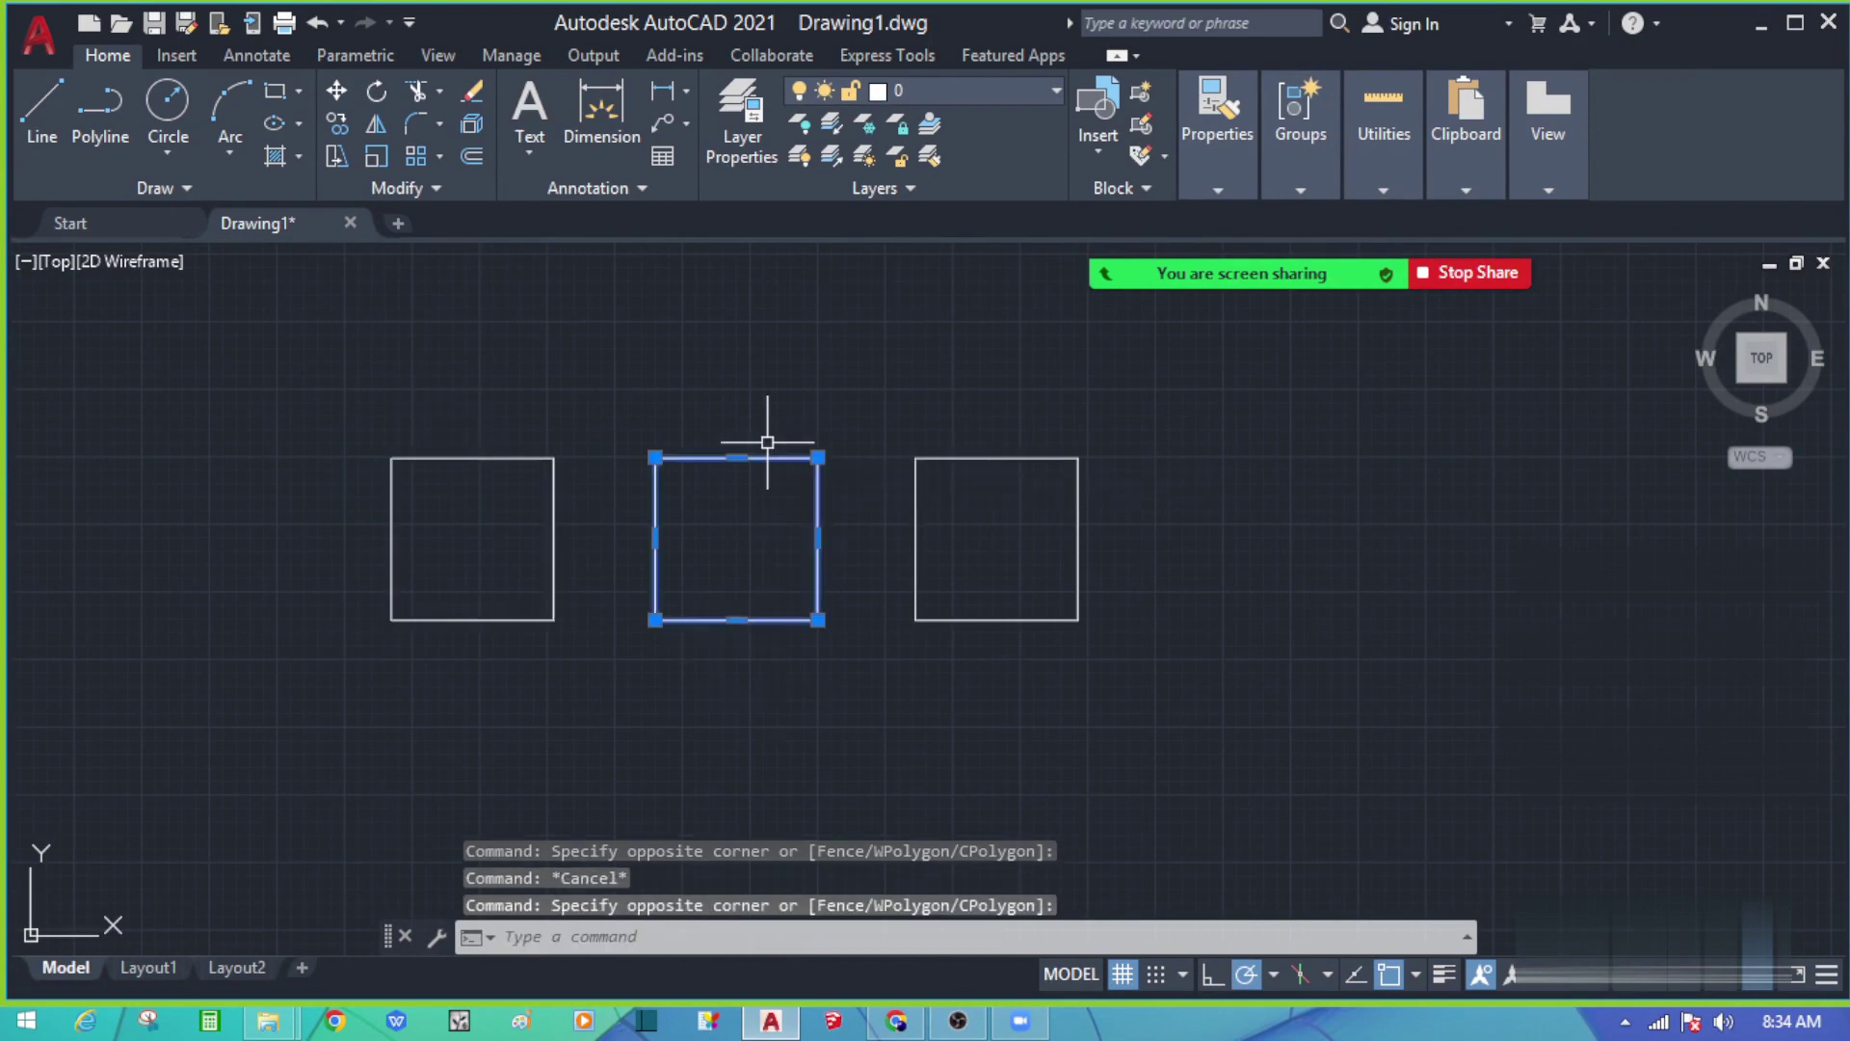
{"action": "key", "text": "Escape"}
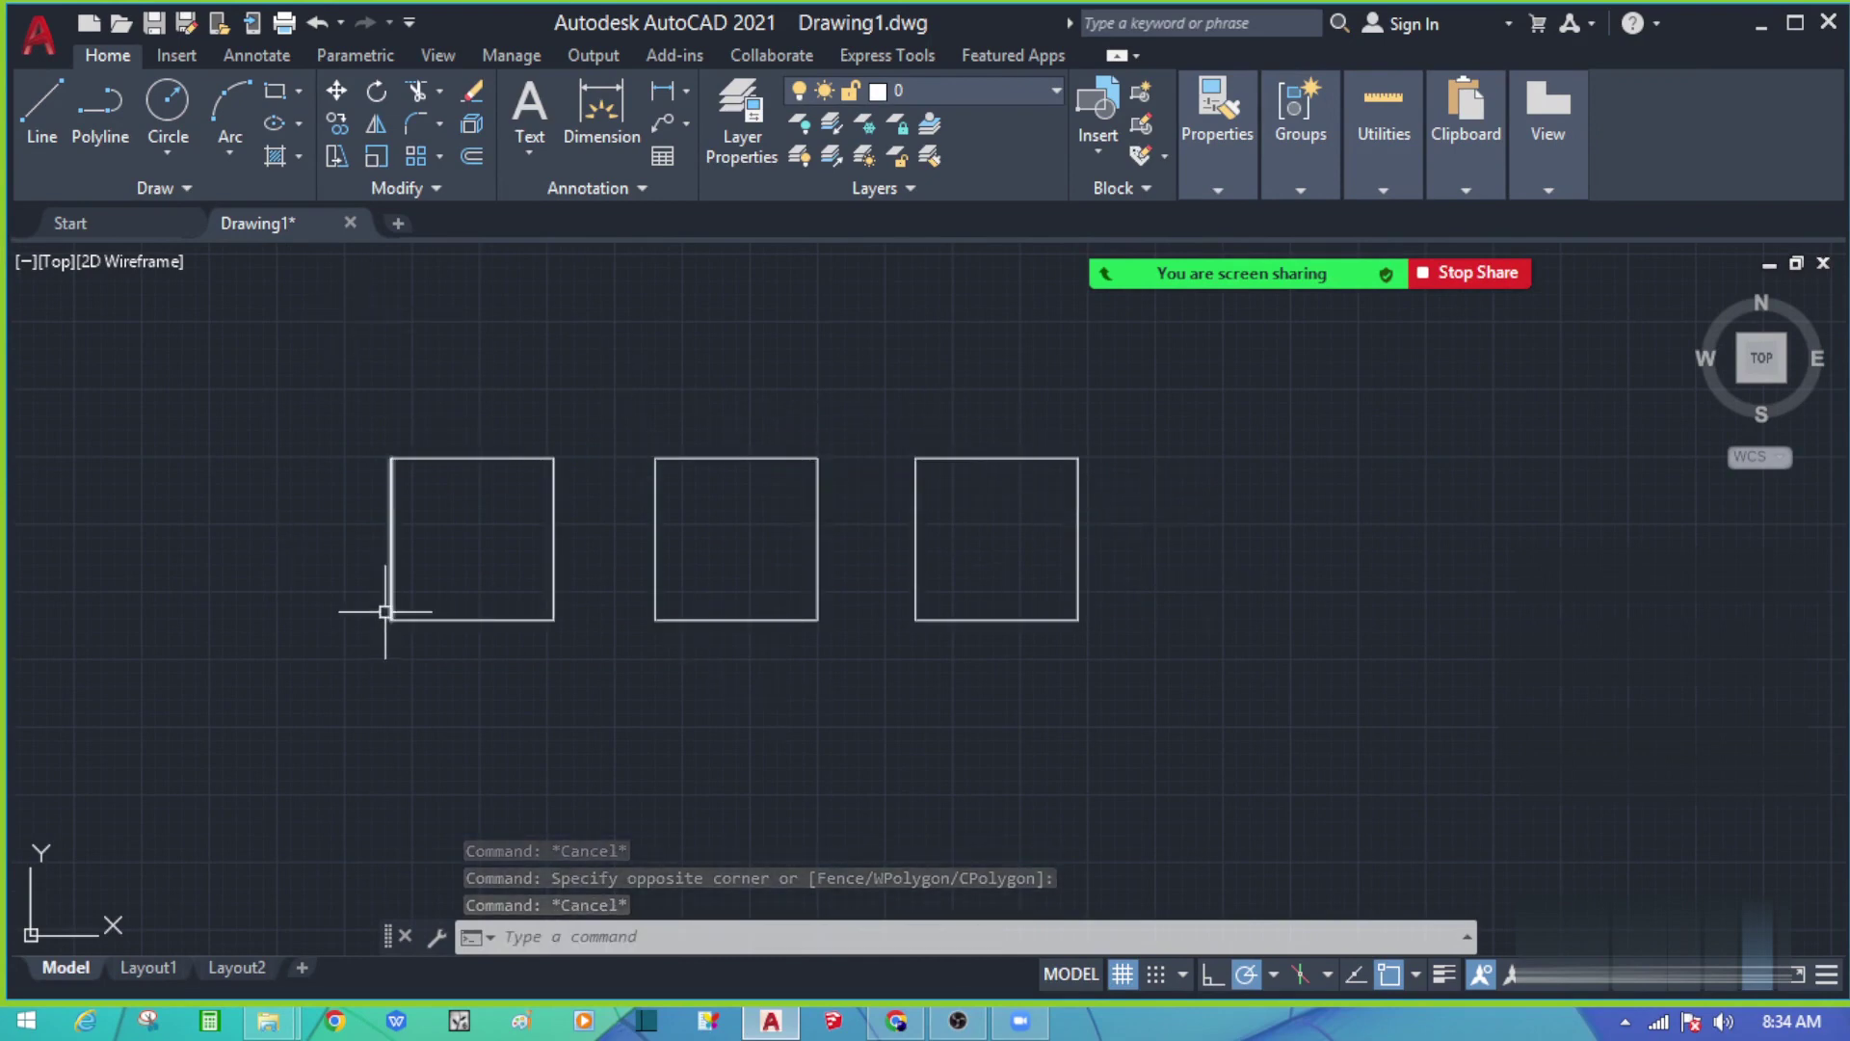
Step: Window-select the left square's four lines and JOIN them into one polyline
{"action": "scroll", "coordinate": [404, 606], "scroll_direction": "up", "scroll_amount": 3}
{"action": "left_click", "coordinate": [683, 578]}
{"action": "left_click", "coordinate": [609, 569]}
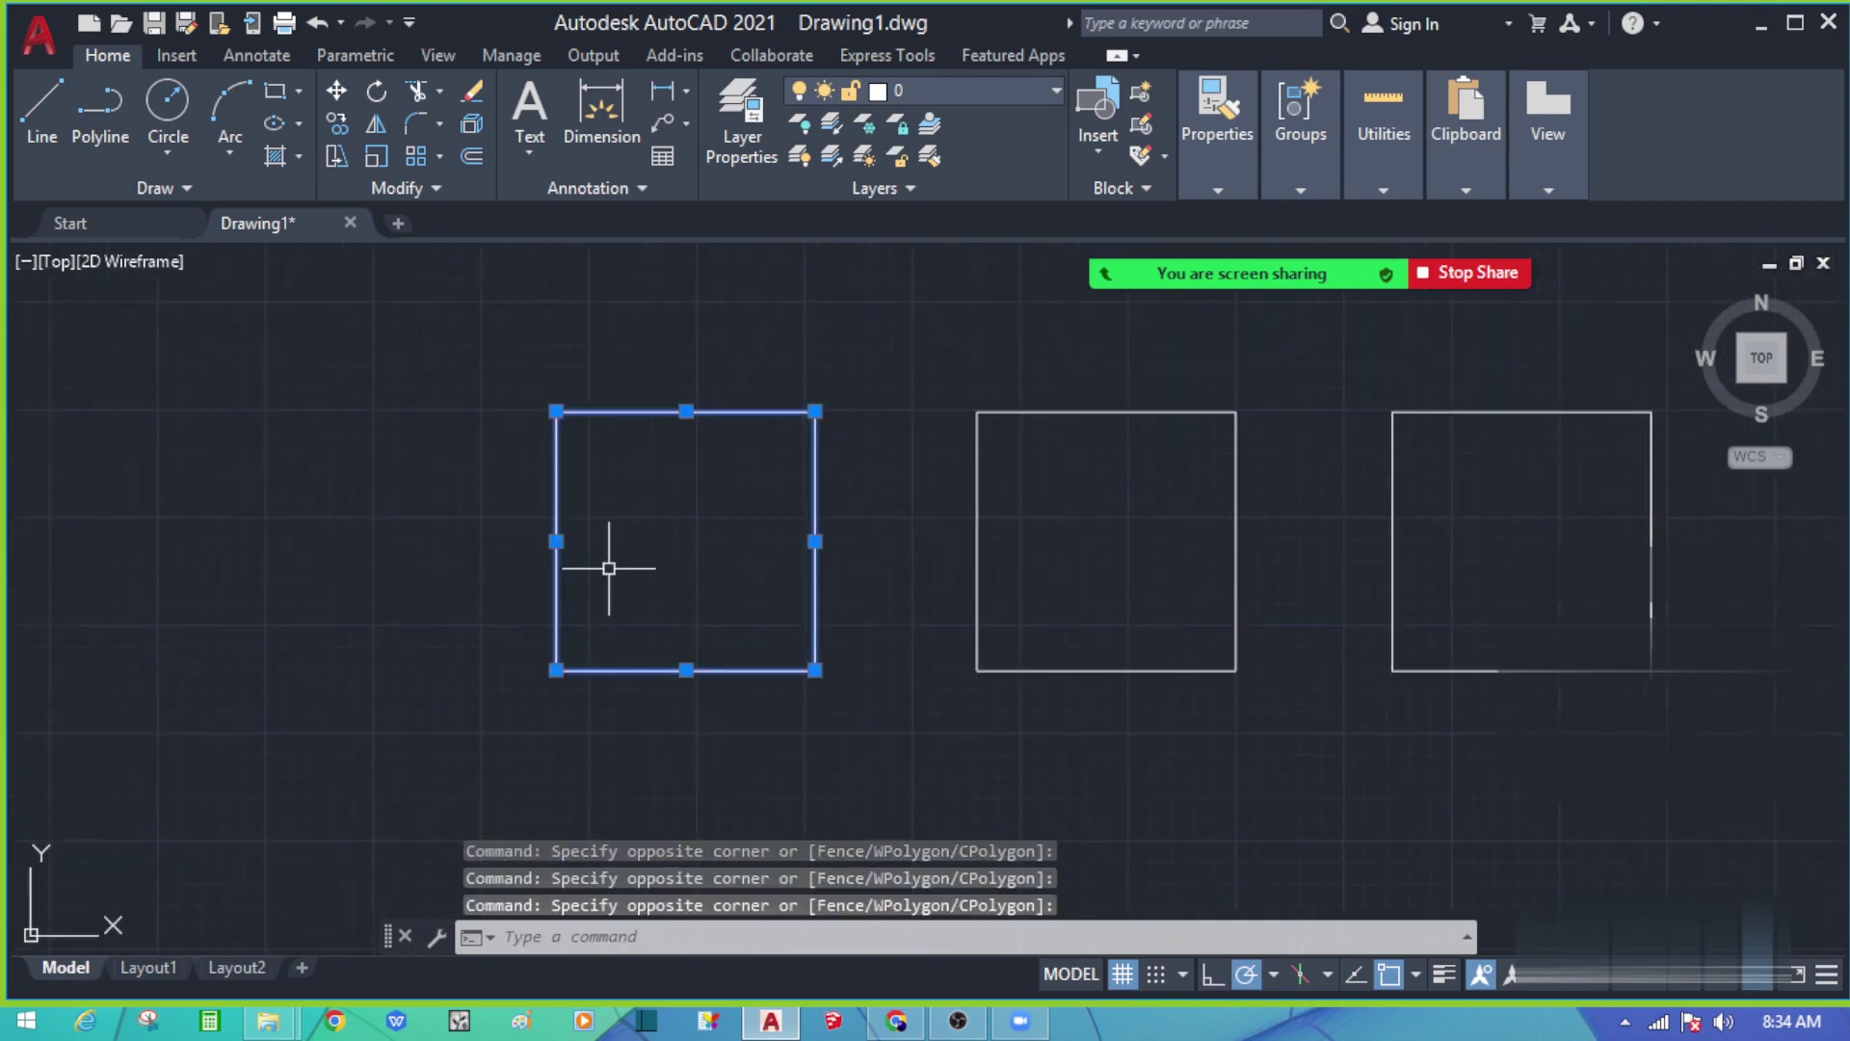
{"action": "key", "text": "Escape"}
{"action": "left_click", "coordinate": [578, 578]}
{"action": "left_click", "coordinate": [497, 552]}
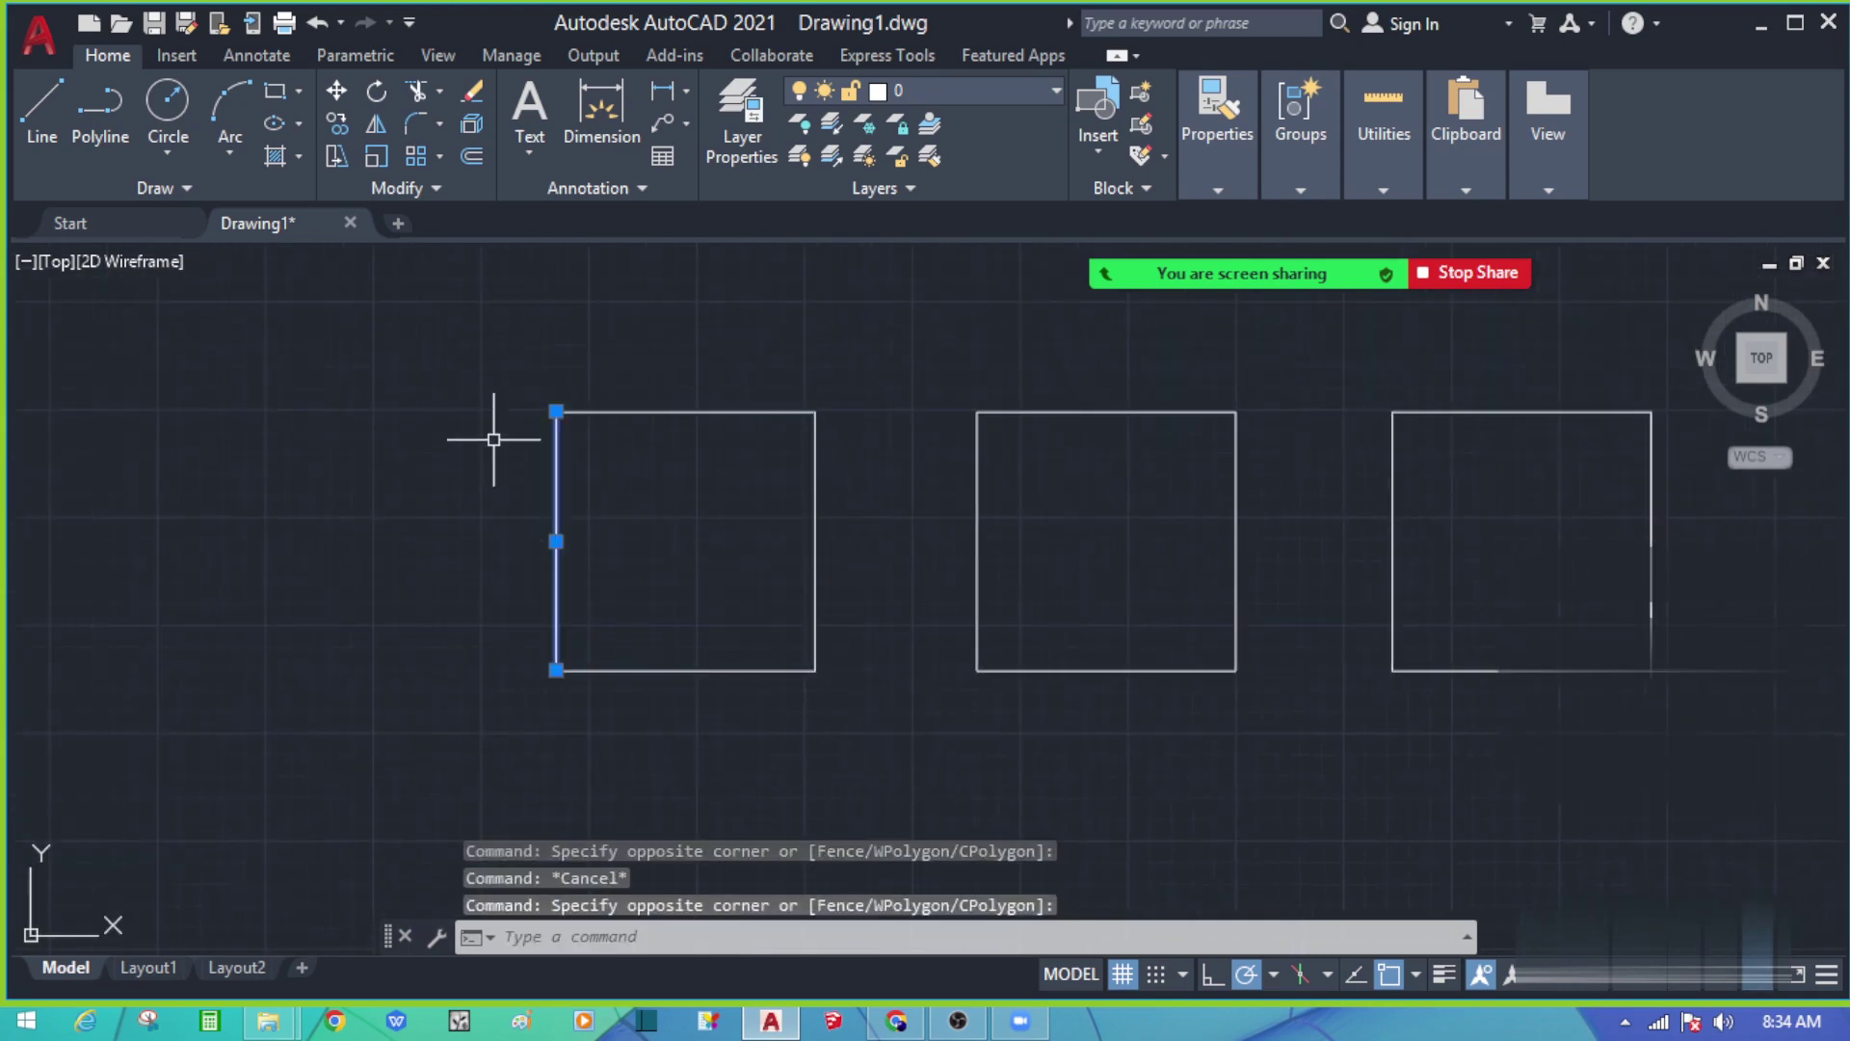
{"action": "key", "text": "Escape"}
{"action": "left_click", "coordinate": [490, 353]}
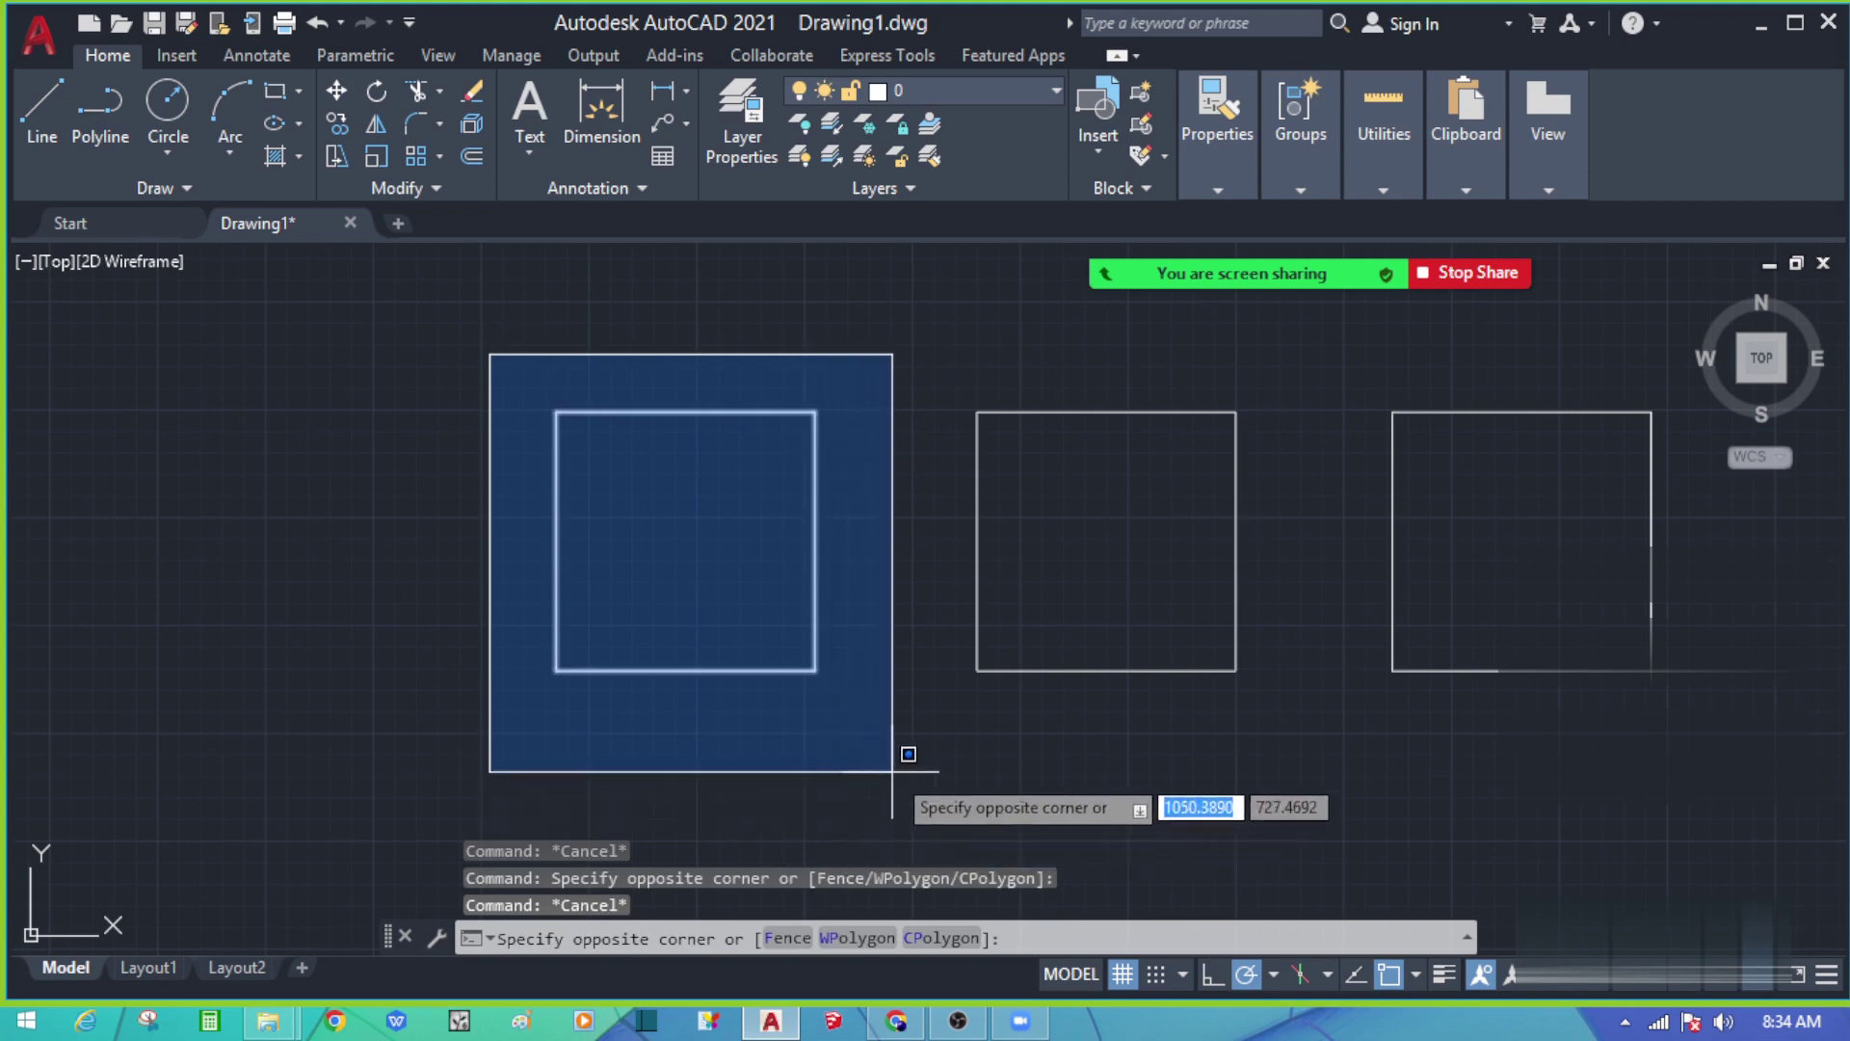
{"action": "key", "text": "Escape"}
{"action": "left_click", "coordinate": [482, 358]}
{"action": "left_click", "coordinate": [910, 751]}
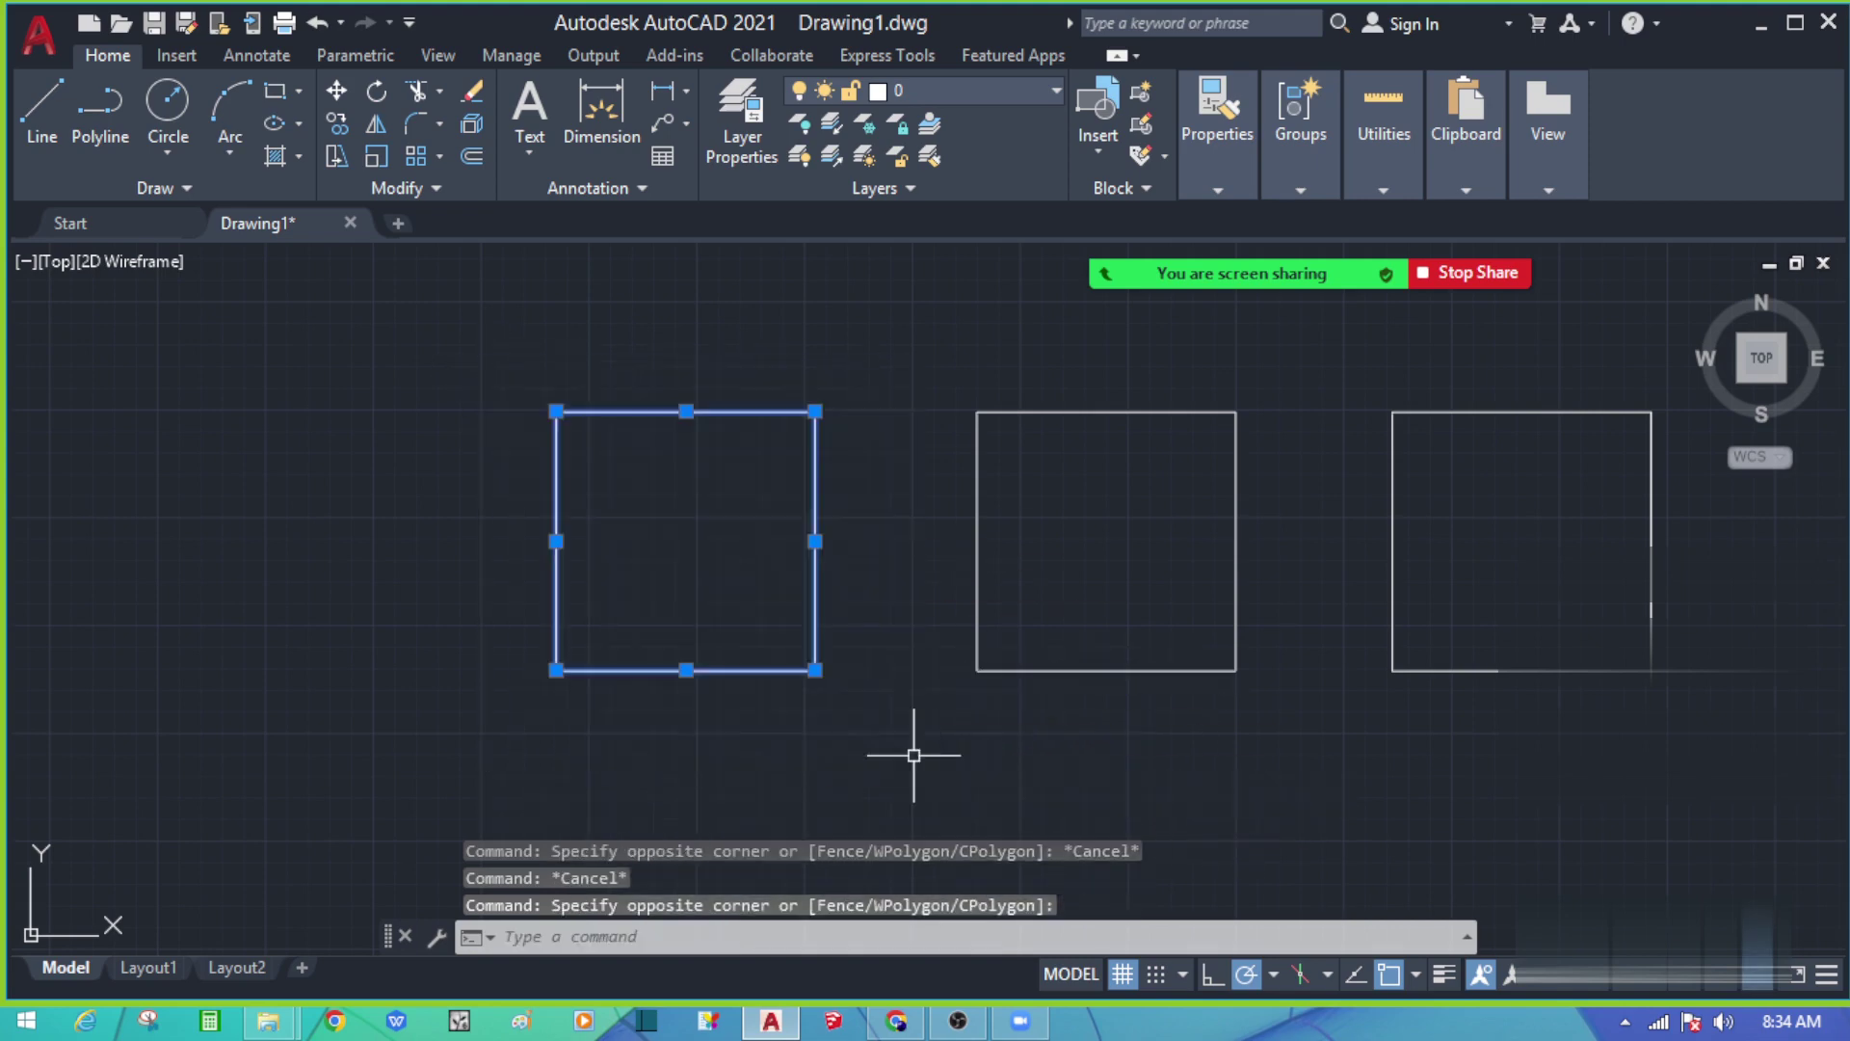
{"action": "key", "text": "Escape"}
{"action": "left_click", "coordinate": [446, 351]}
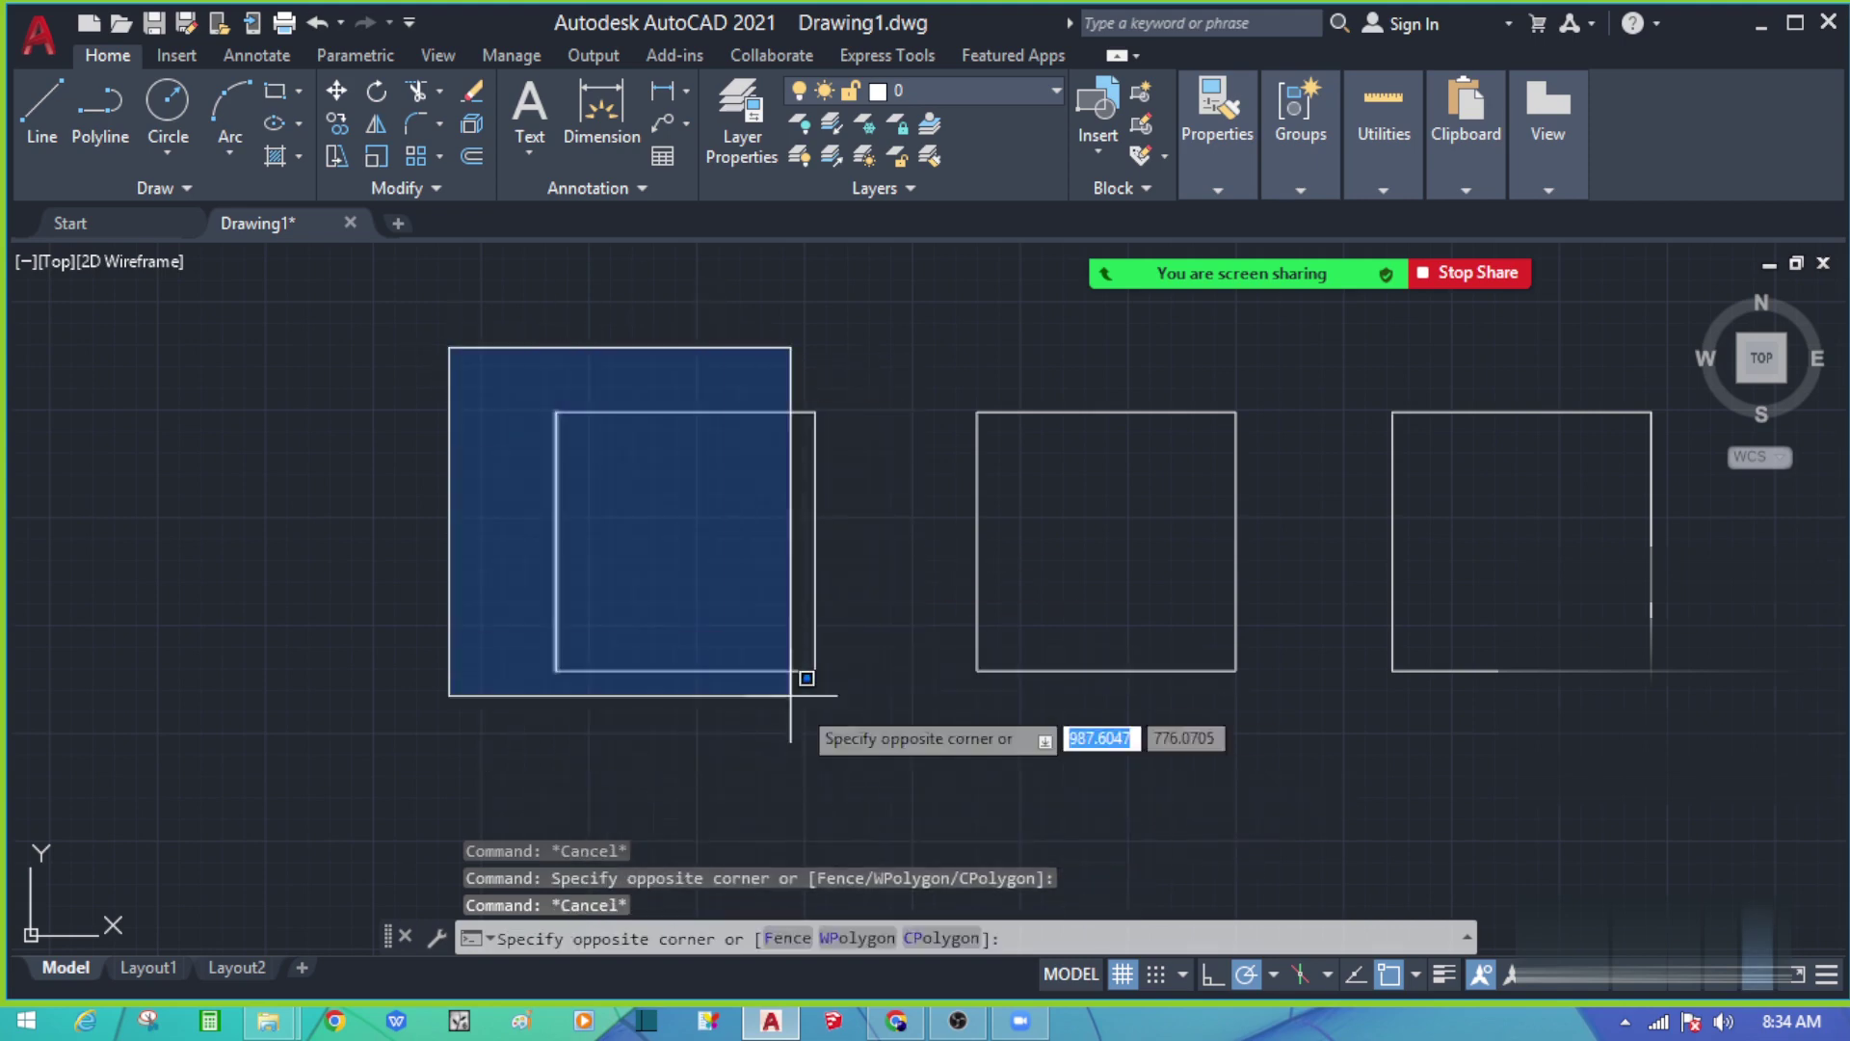
{"action": "left_click", "coordinate": [891, 750]}
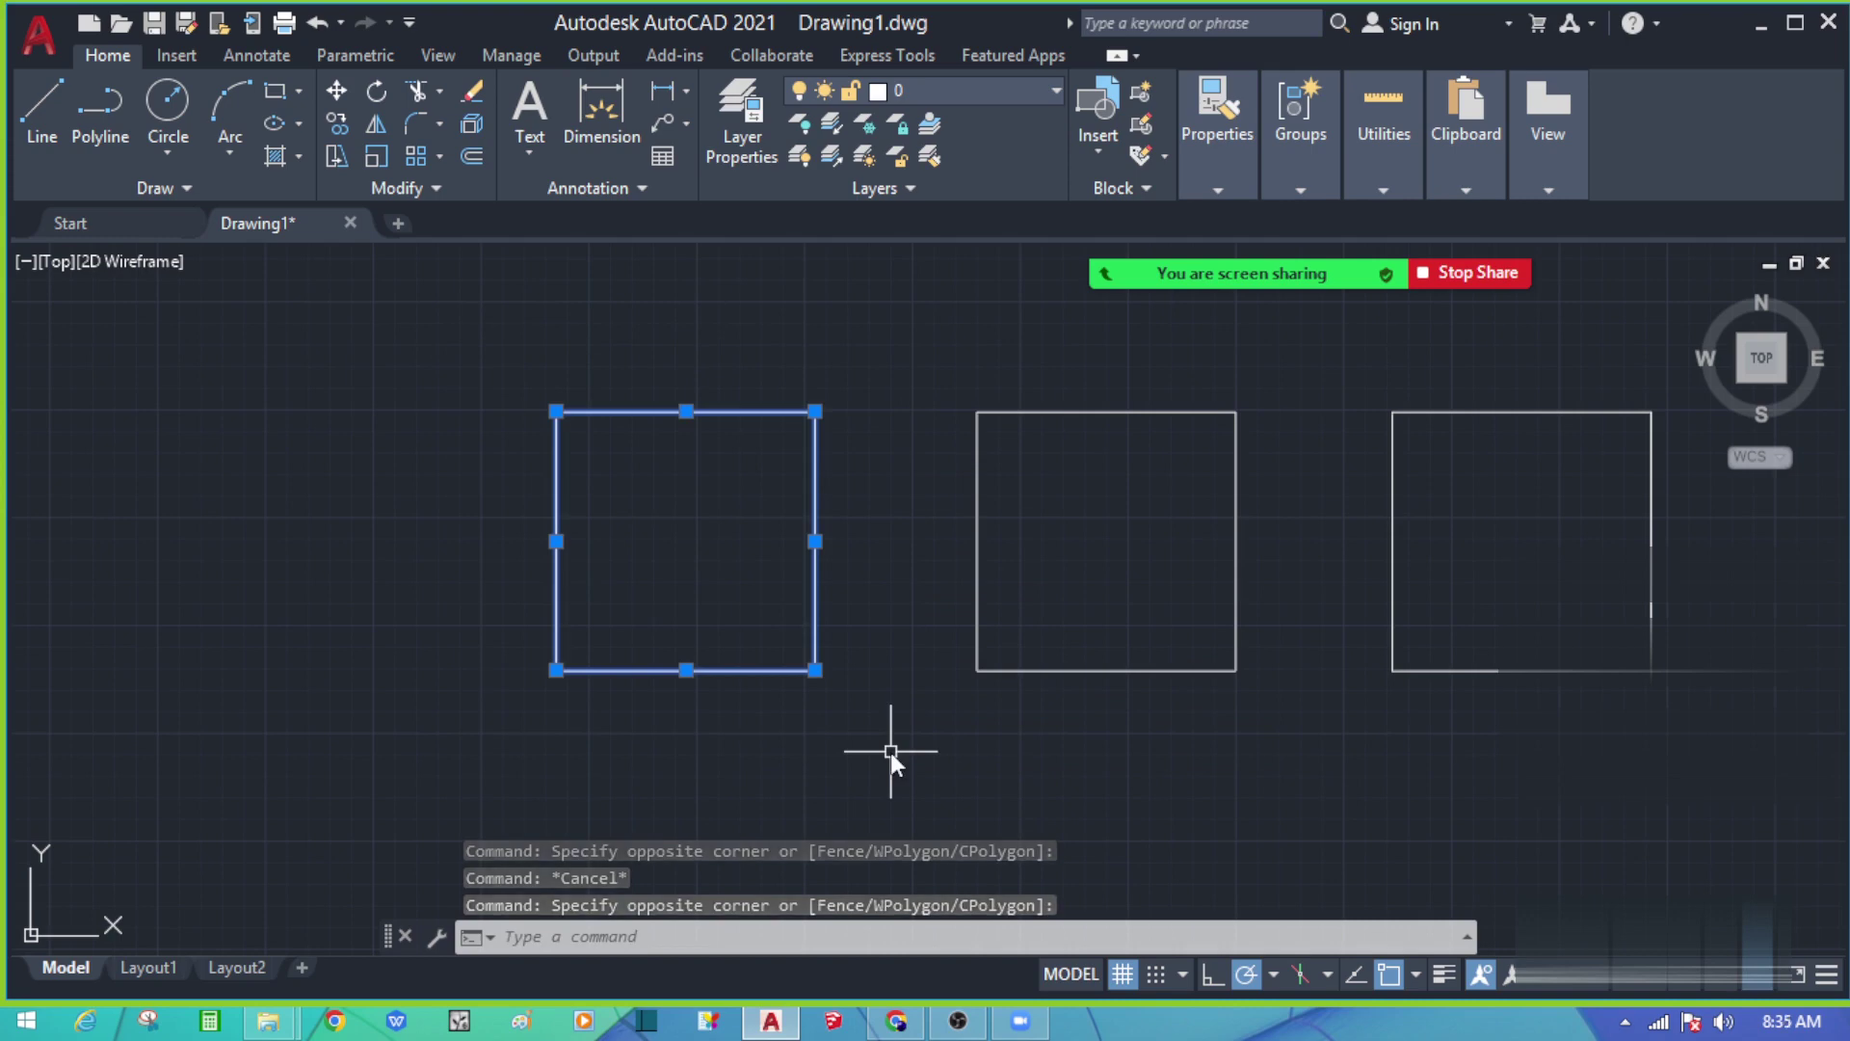
{"action": "type", "text": "J"}
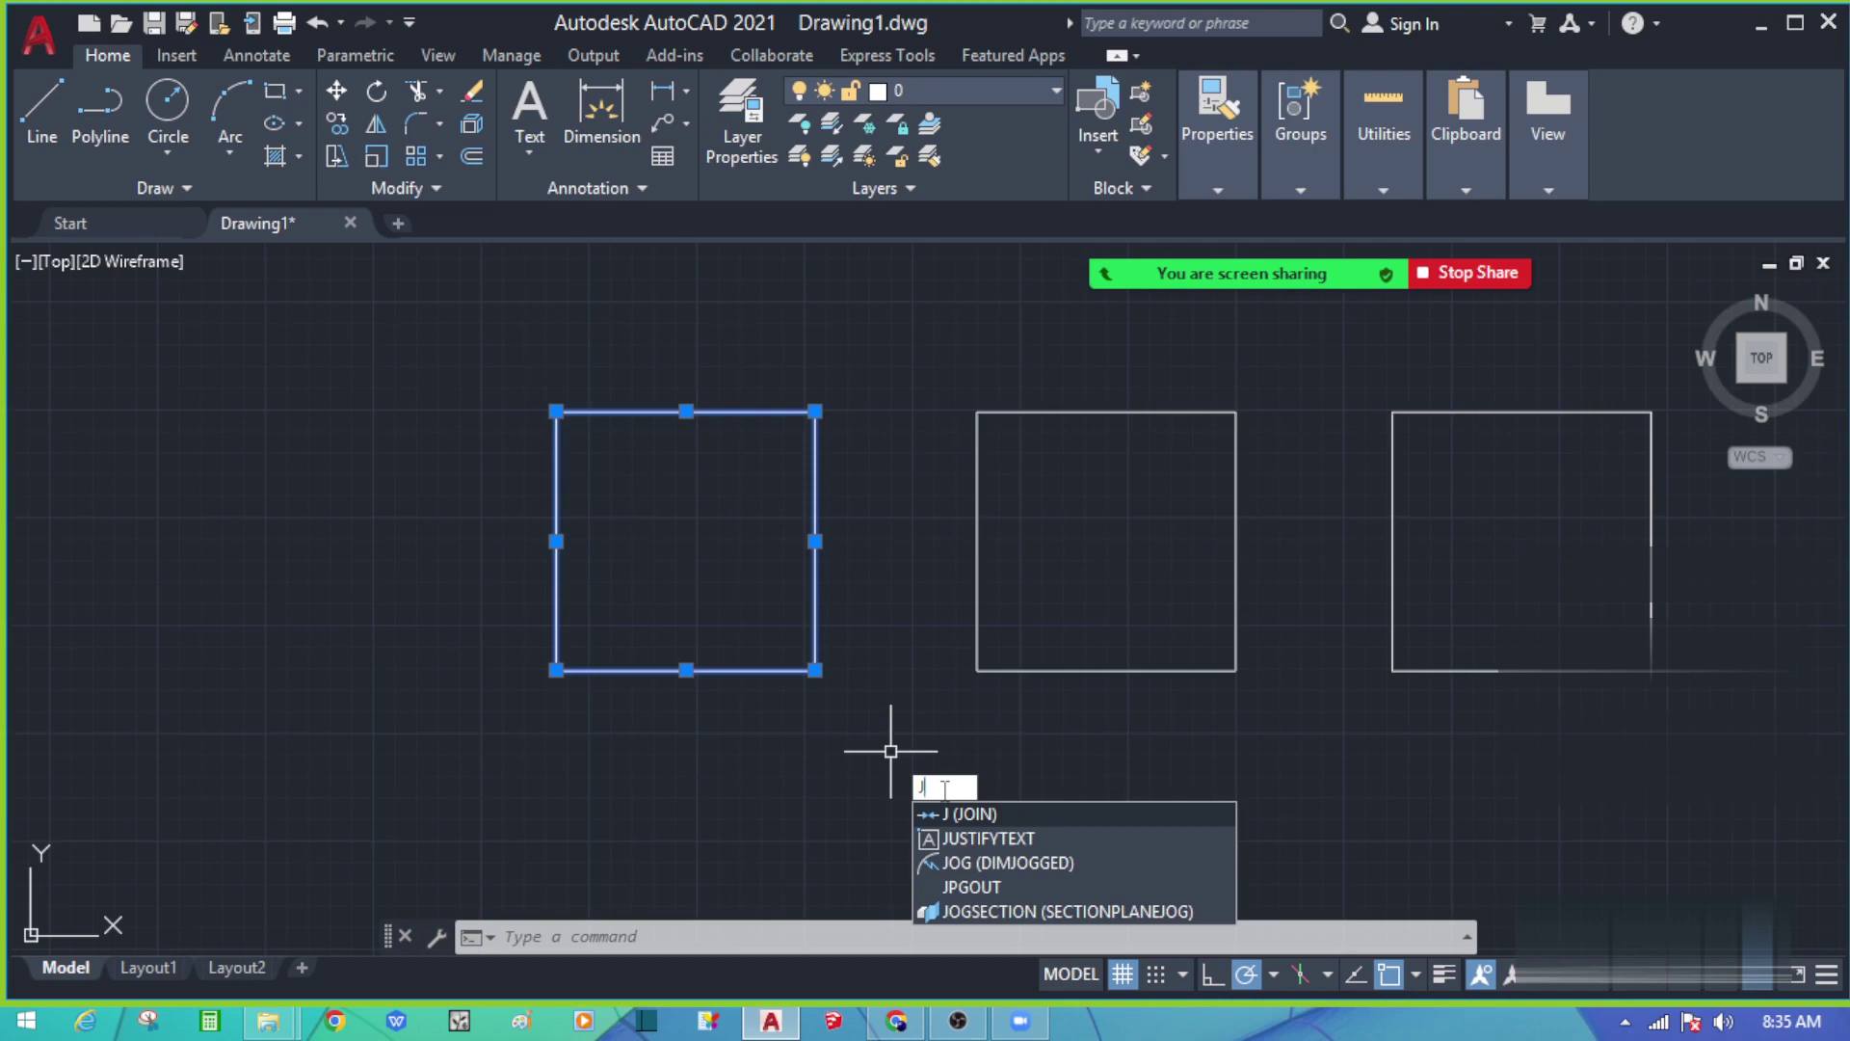
{"action": "key", "text": "Return"}
Step: Reselect the left square several times to confirm it is now a single polyline
{"action": "left_click", "coordinate": [855, 575]}
{"action": "left_click", "coordinate": [771, 554]}
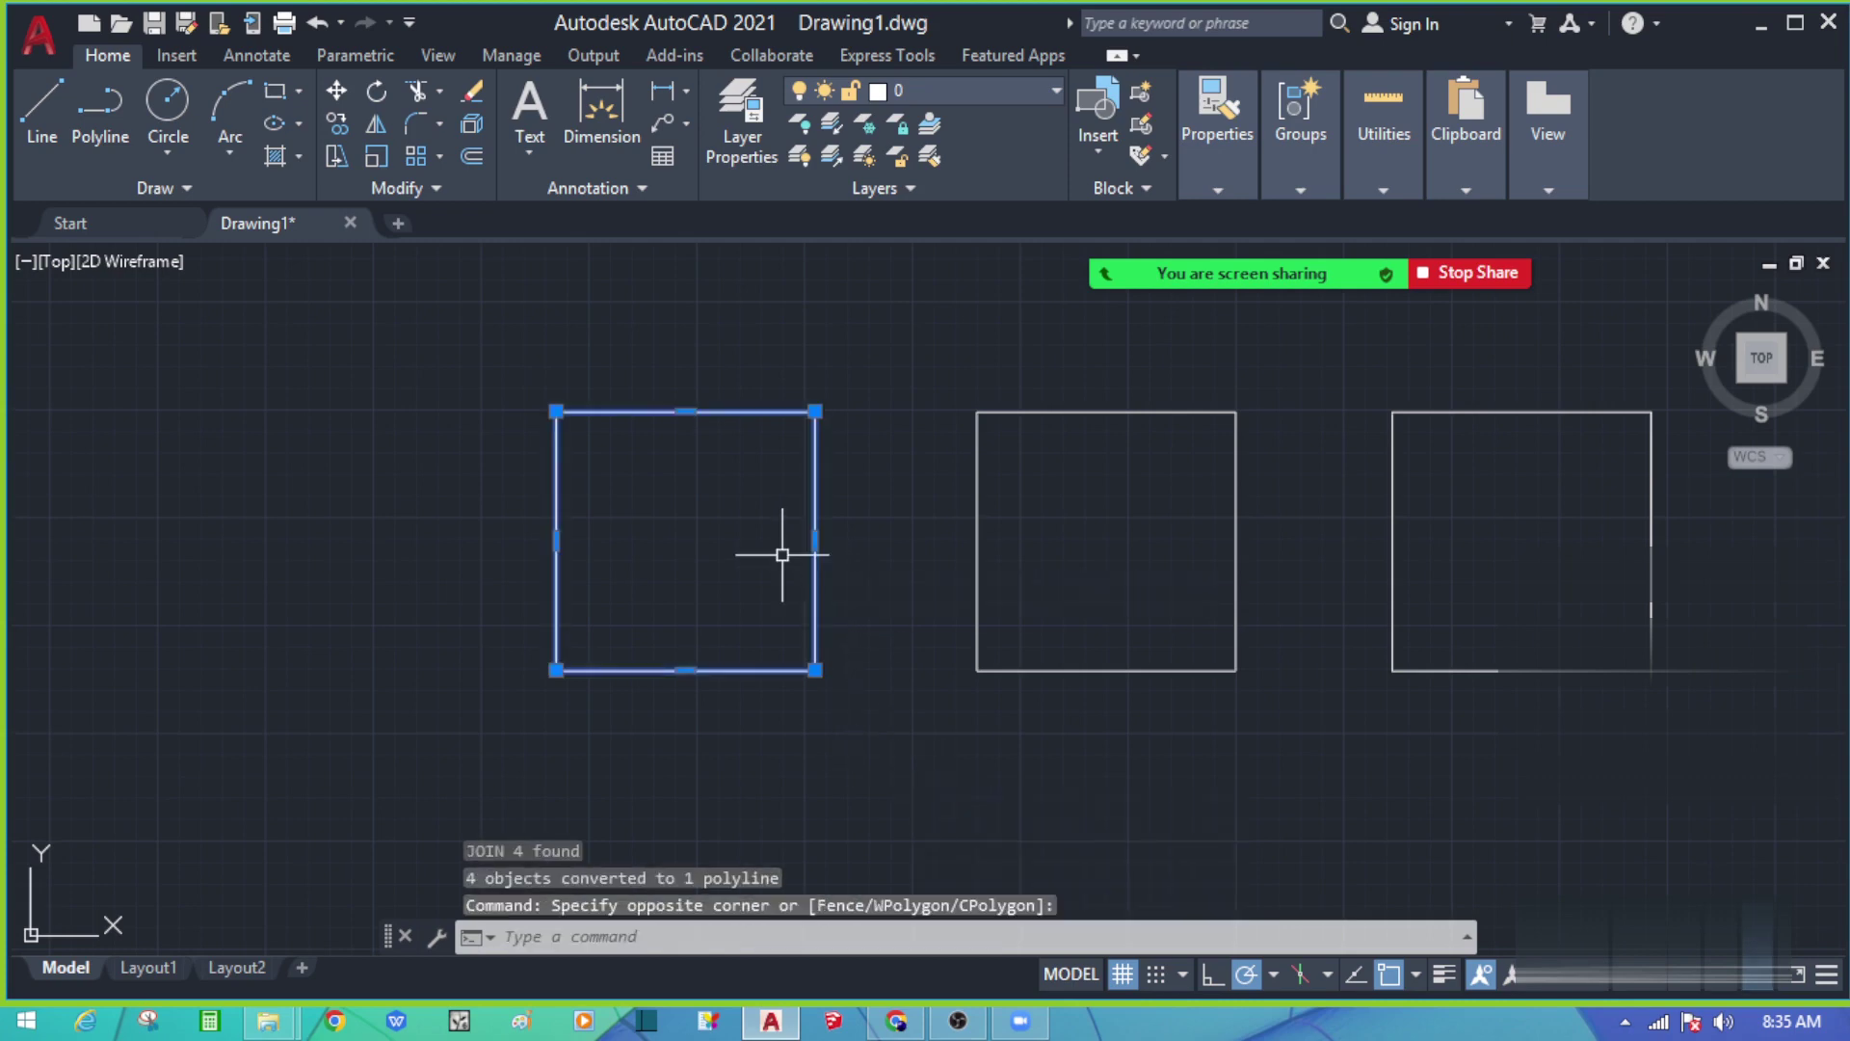
{"action": "key", "text": "Escape"}
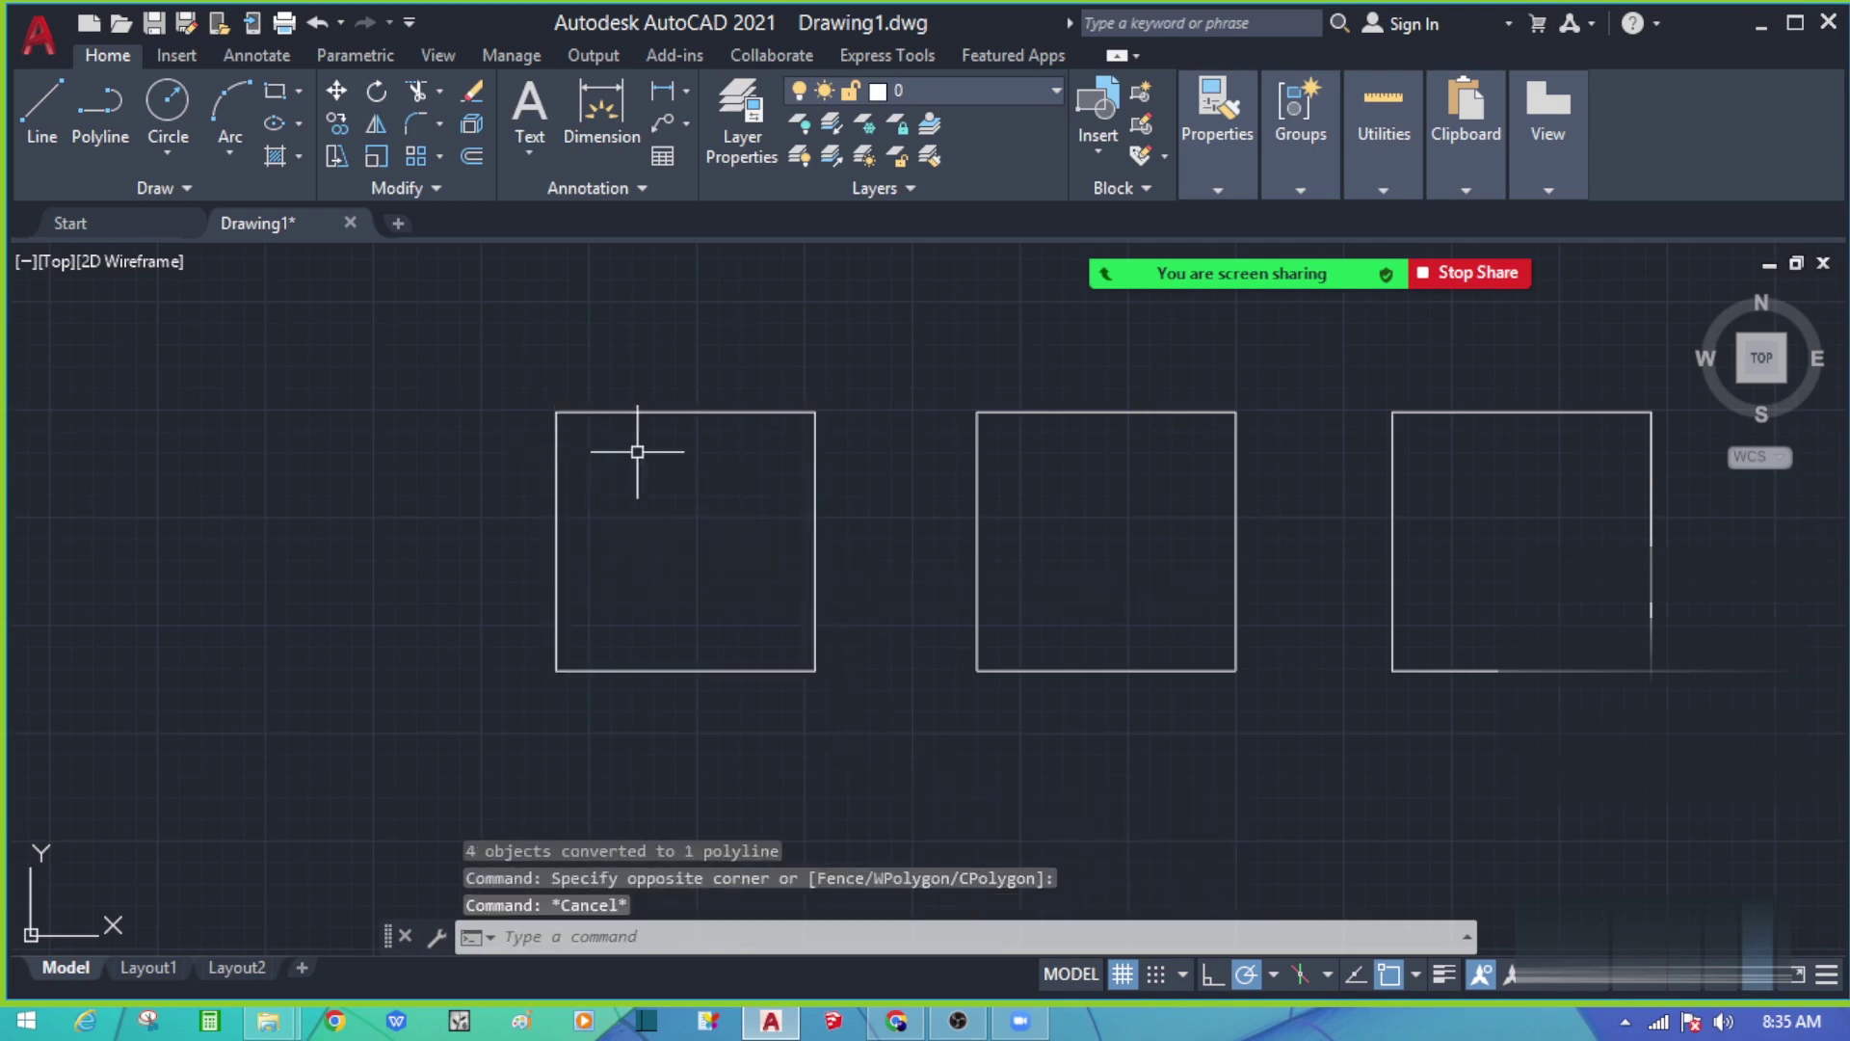
{"action": "left_click", "coordinate": [891, 386]}
{"action": "left_click", "coordinate": [632, 363]}
{"action": "scroll", "coordinate": [466, 592], "scroll_direction": "down", "scroll_amount": 2}
{"action": "scroll", "coordinate": [530, 568], "scroll_direction": "up", "scroll_amount": 2}
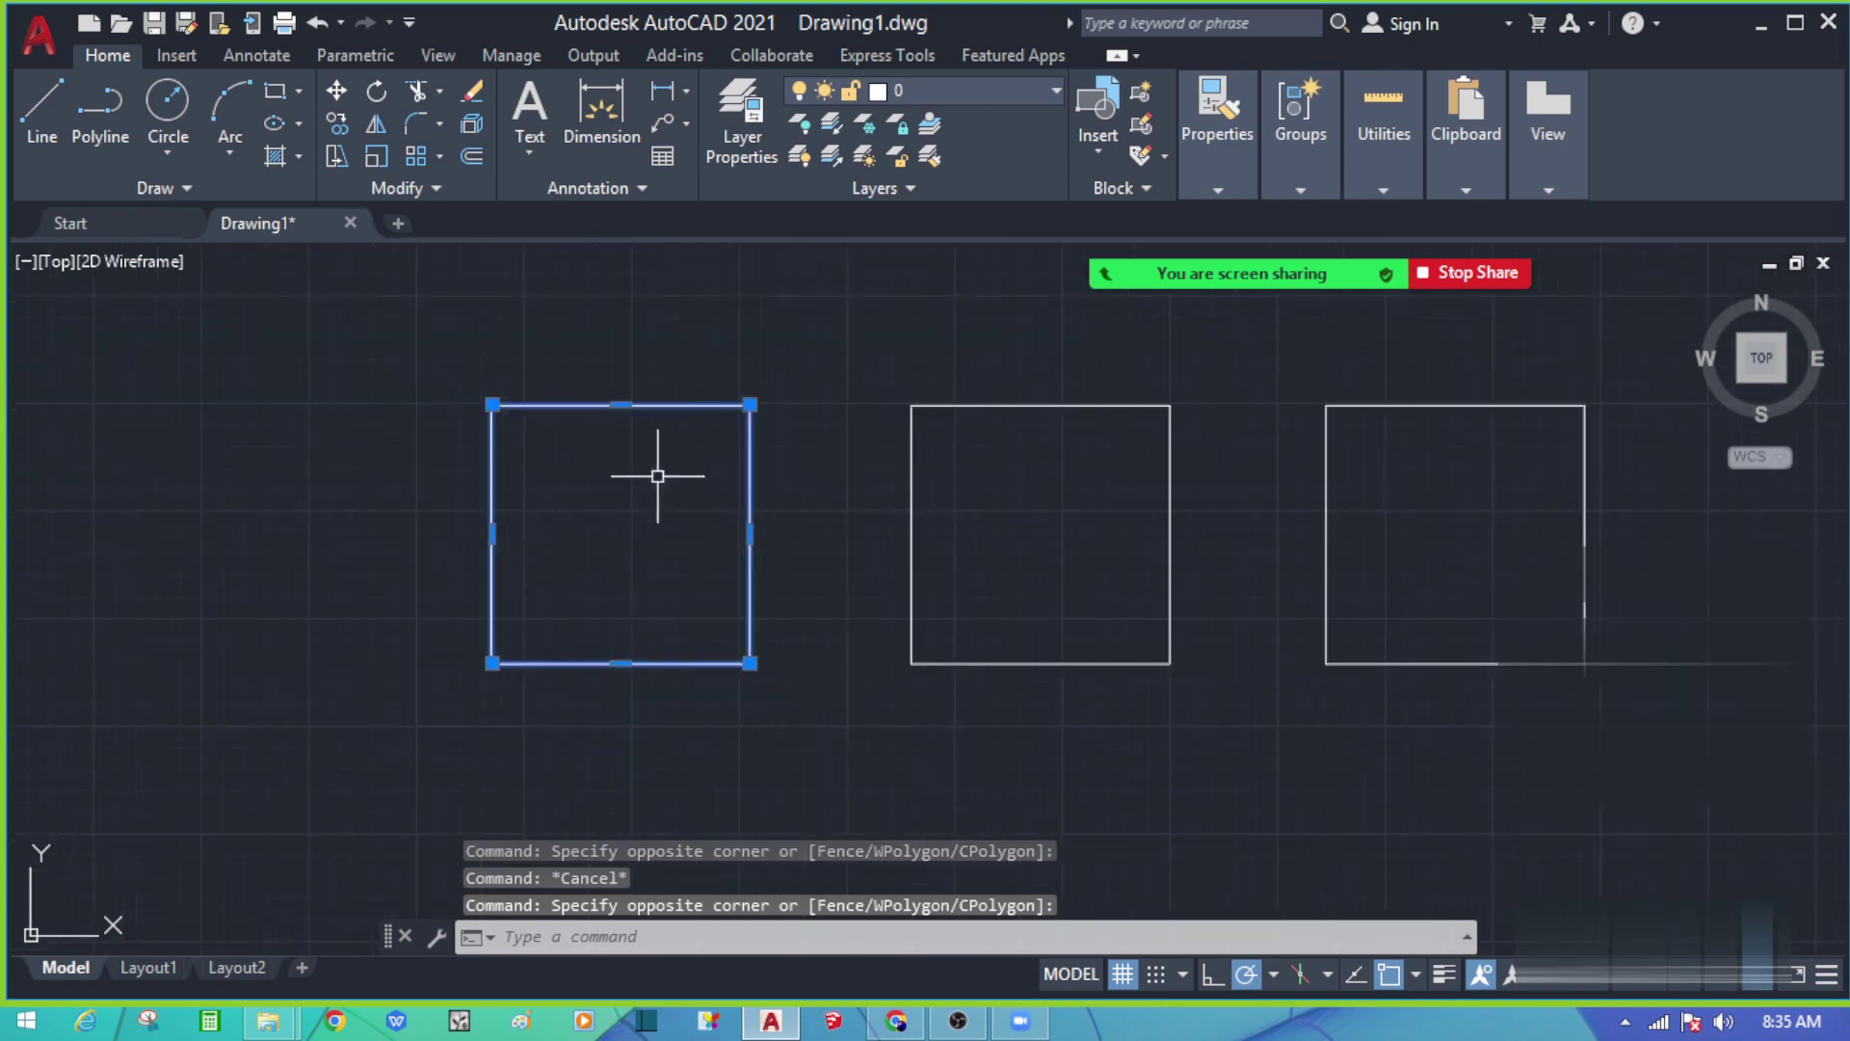
{"action": "key", "text": "Escape"}
{"action": "left_click", "coordinate": [593, 626]}
{"action": "left_click", "coordinate": [665, 437]}
{"action": "key", "text": "Escape"}
{"action": "left_click", "coordinate": [640, 546]}
{"action": "left_click", "coordinate": [414, 496]}
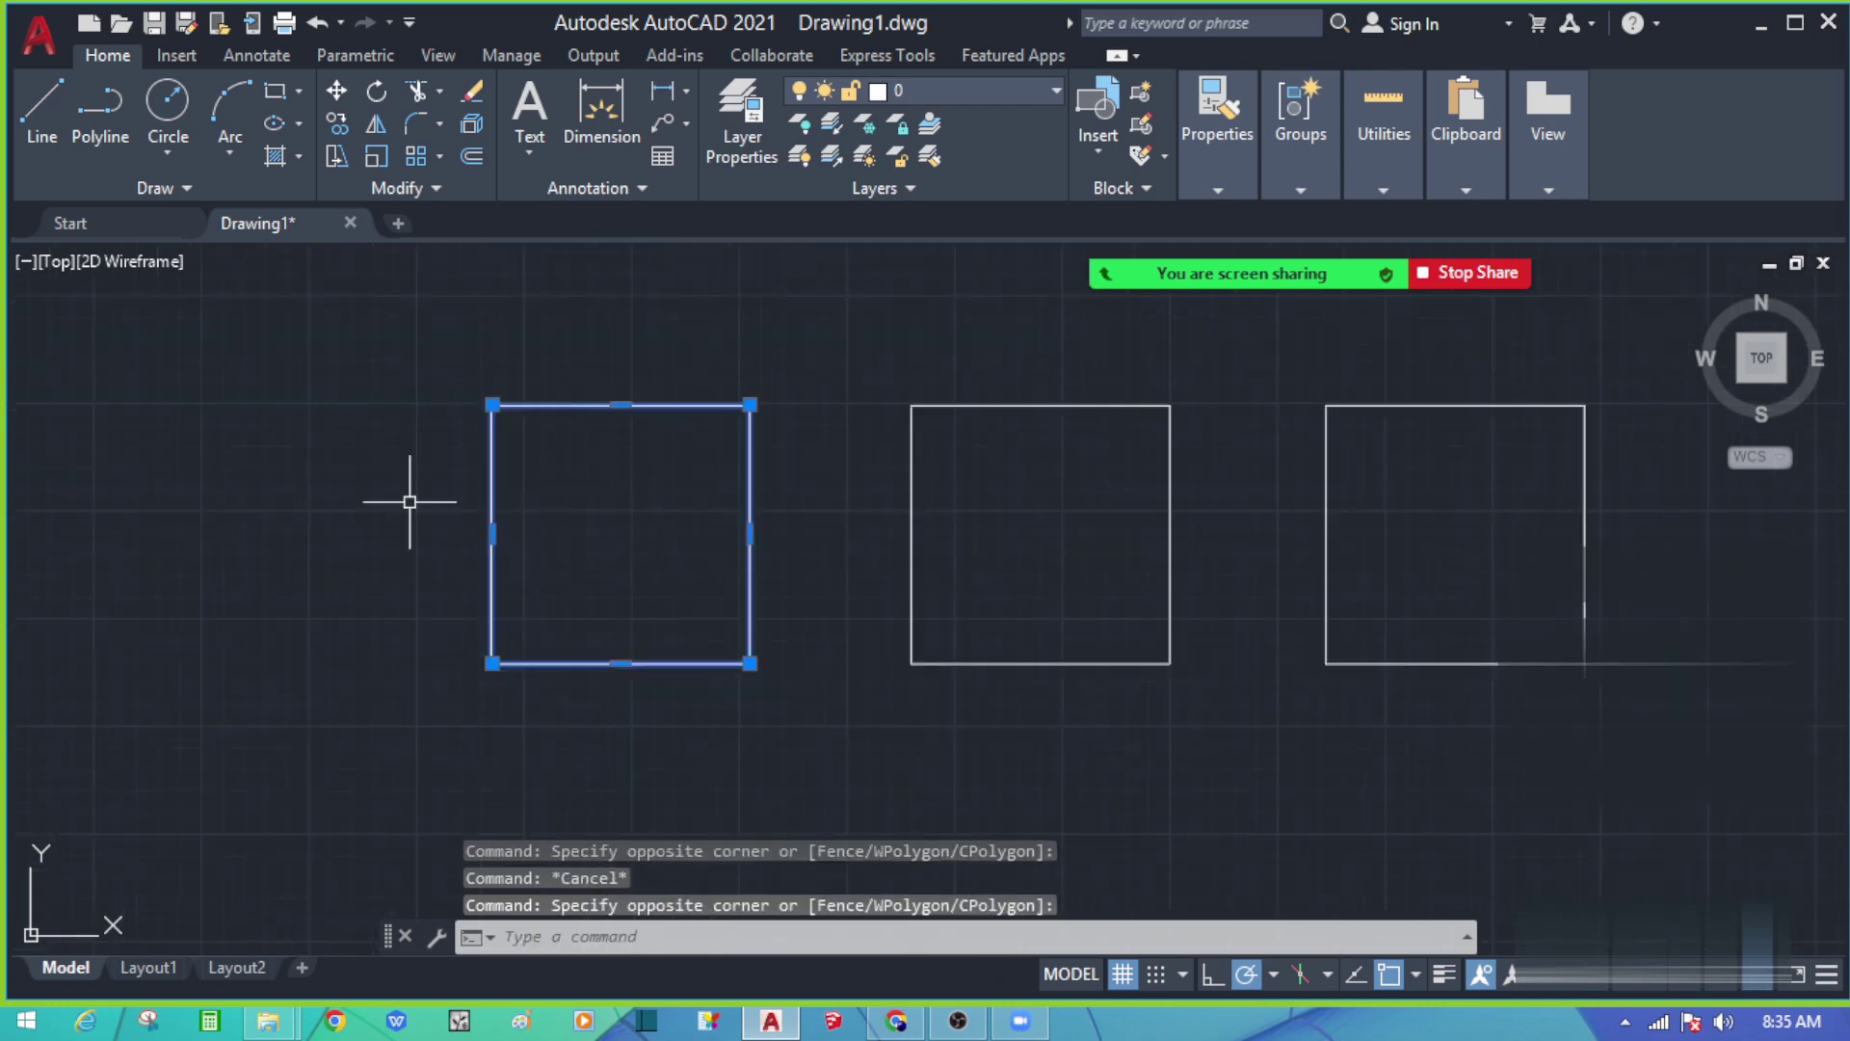
{"action": "scroll", "coordinate": [414, 496], "scroll_direction": "down", "scroll_amount": 2}
Step: Window-select the middle and right squares in turn to check them
{"action": "left_click", "coordinate": [925, 626]}
{"action": "left_click", "coordinate": [797, 384]}
{"action": "key", "text": "Escape"}
{"action": "left_click", "coordinate": [1107, 467]}
{"action": "left_click", "coordinate": [1053, 546]}
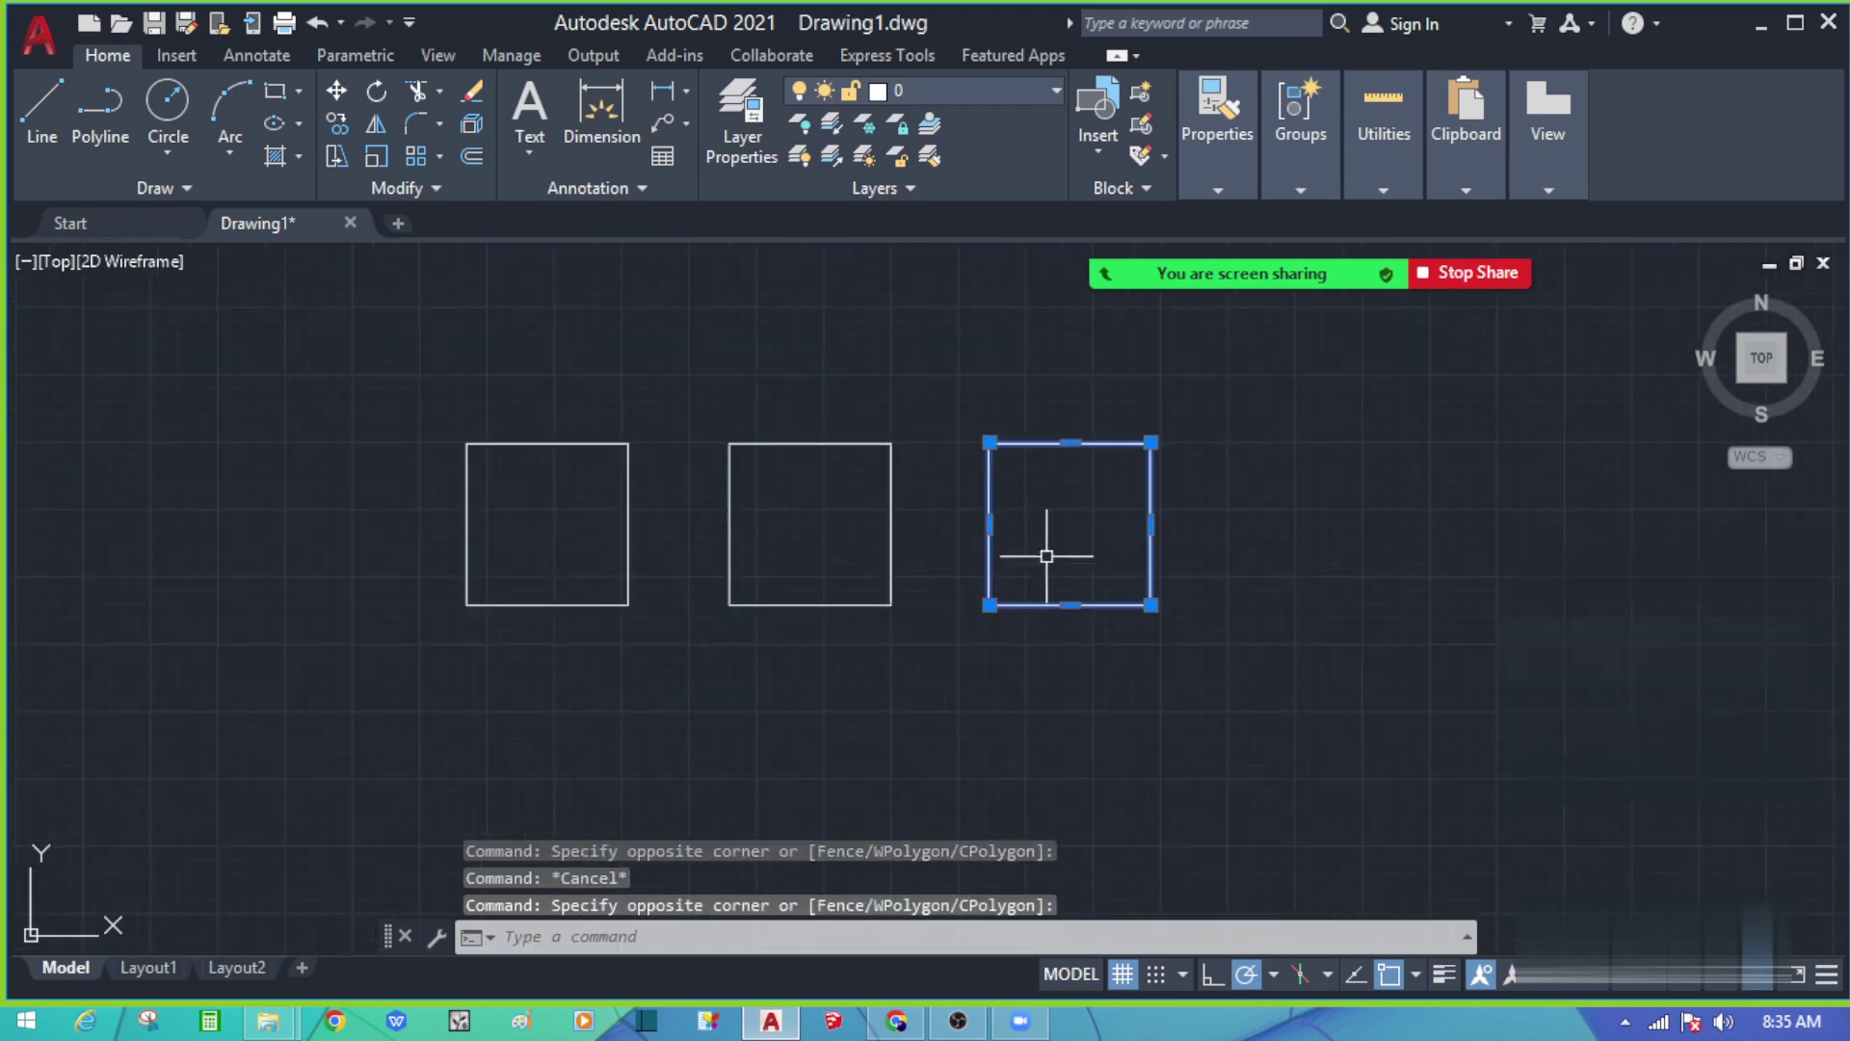
{"action": "left_click", "coordinate": [1054, 496]}
{"action": "key", "text": "Escape"}
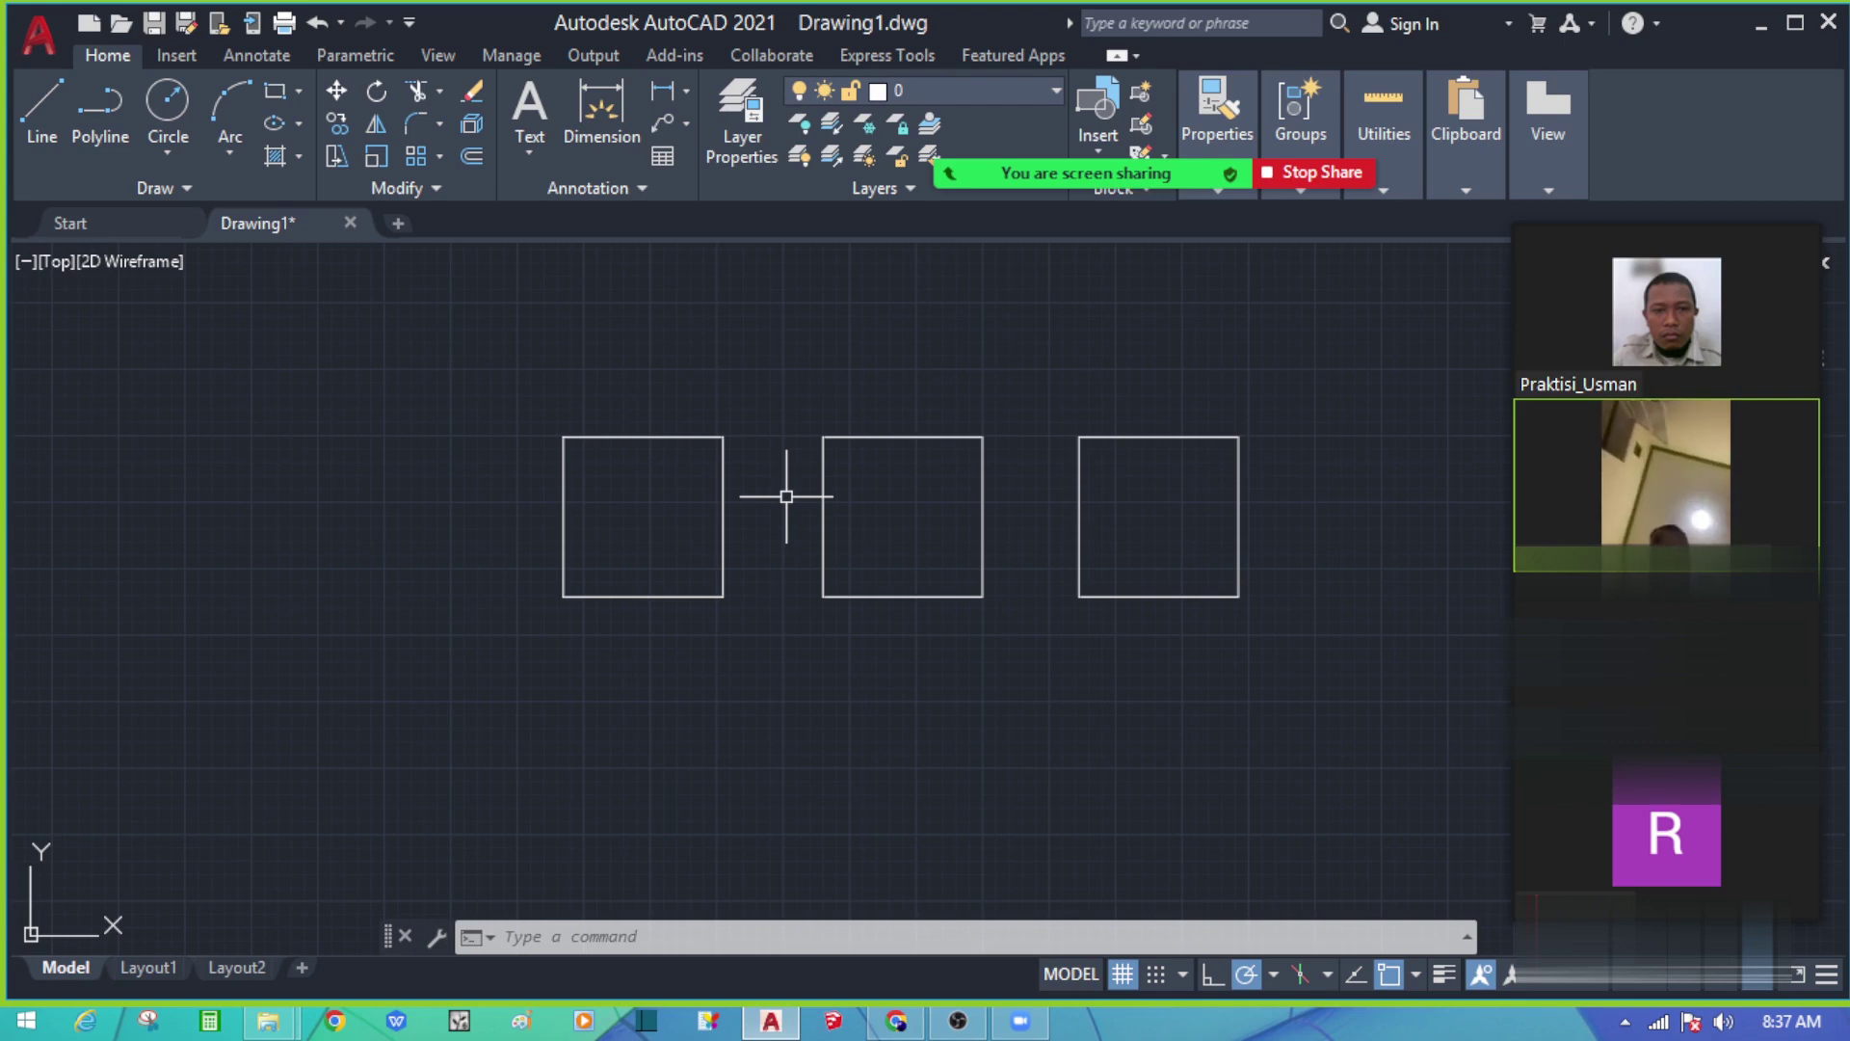
Step: Hatch the left square with AR-CONC by picking a point inside it
{"action": "type", "text": "h"}
{"action": "key", "text": "Return"}
{"action": "key", "text": "Escape"}
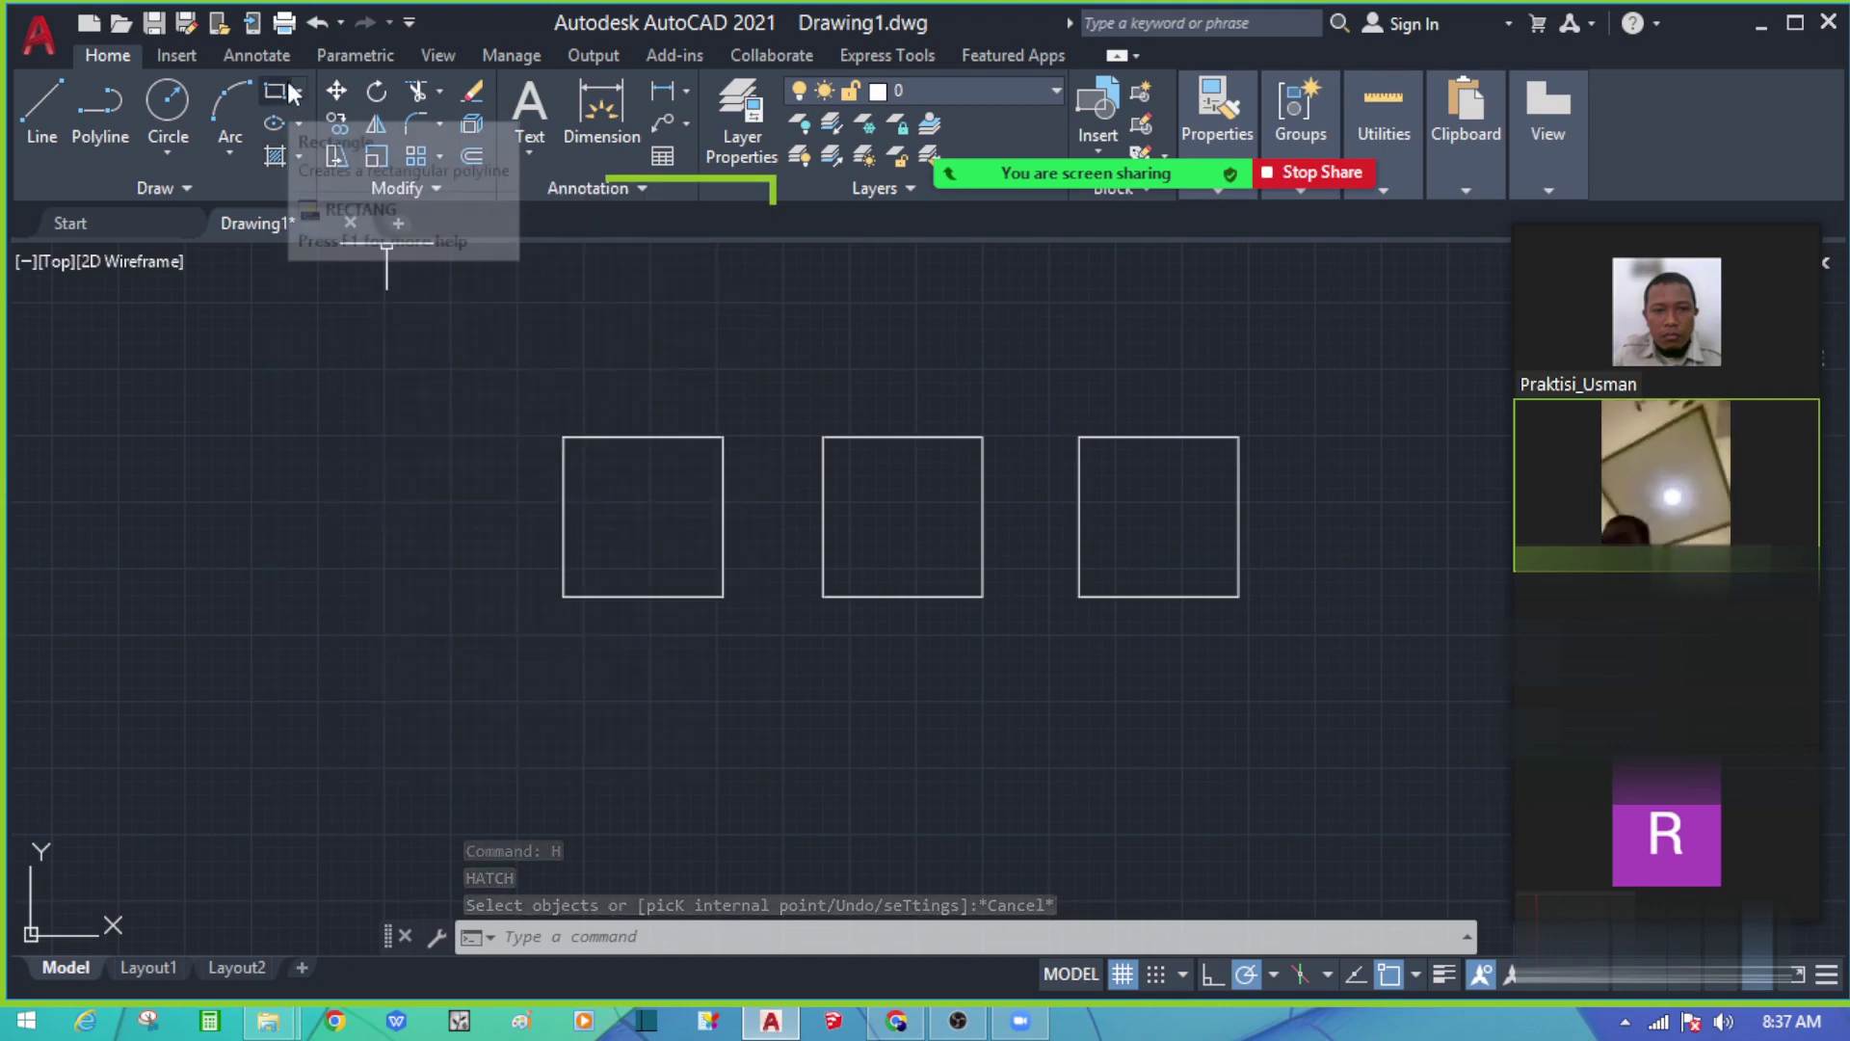
{"action": "left_click", "coordinate": [277, 157]}
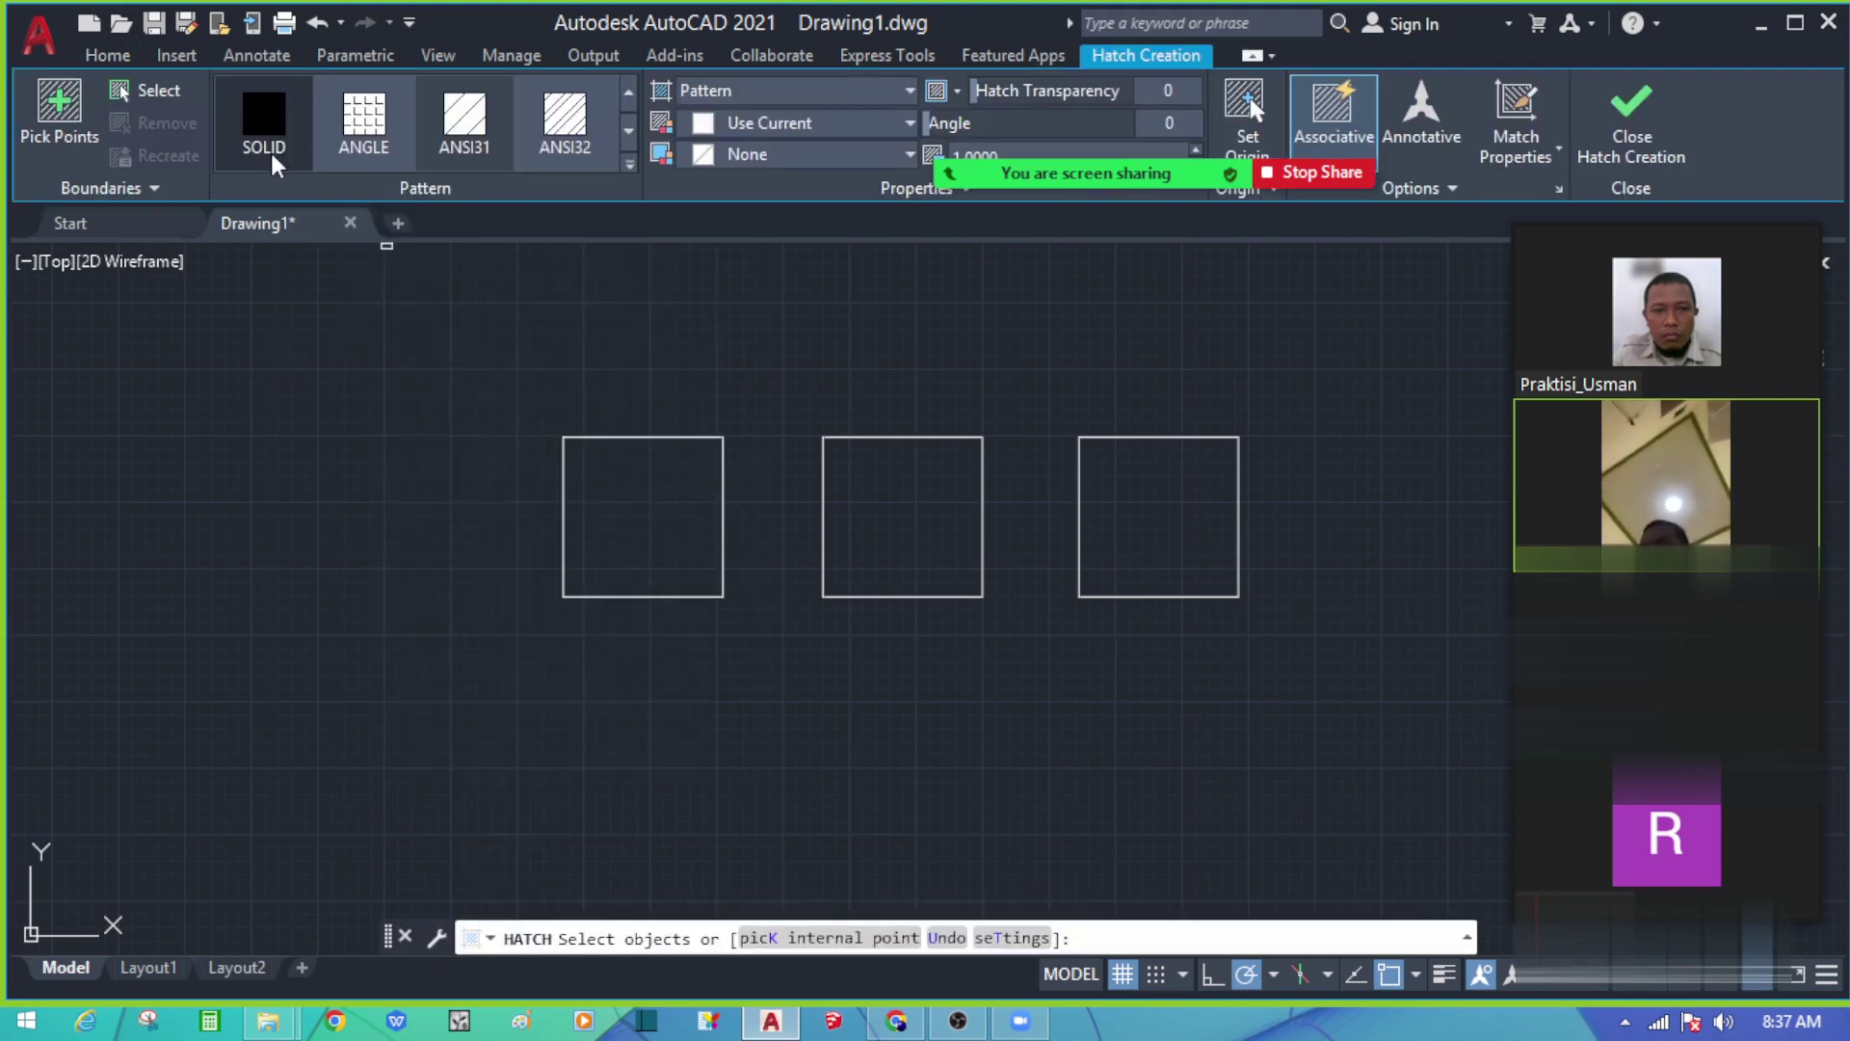
{"action": "left_click", "coordinate": [630, 165]}
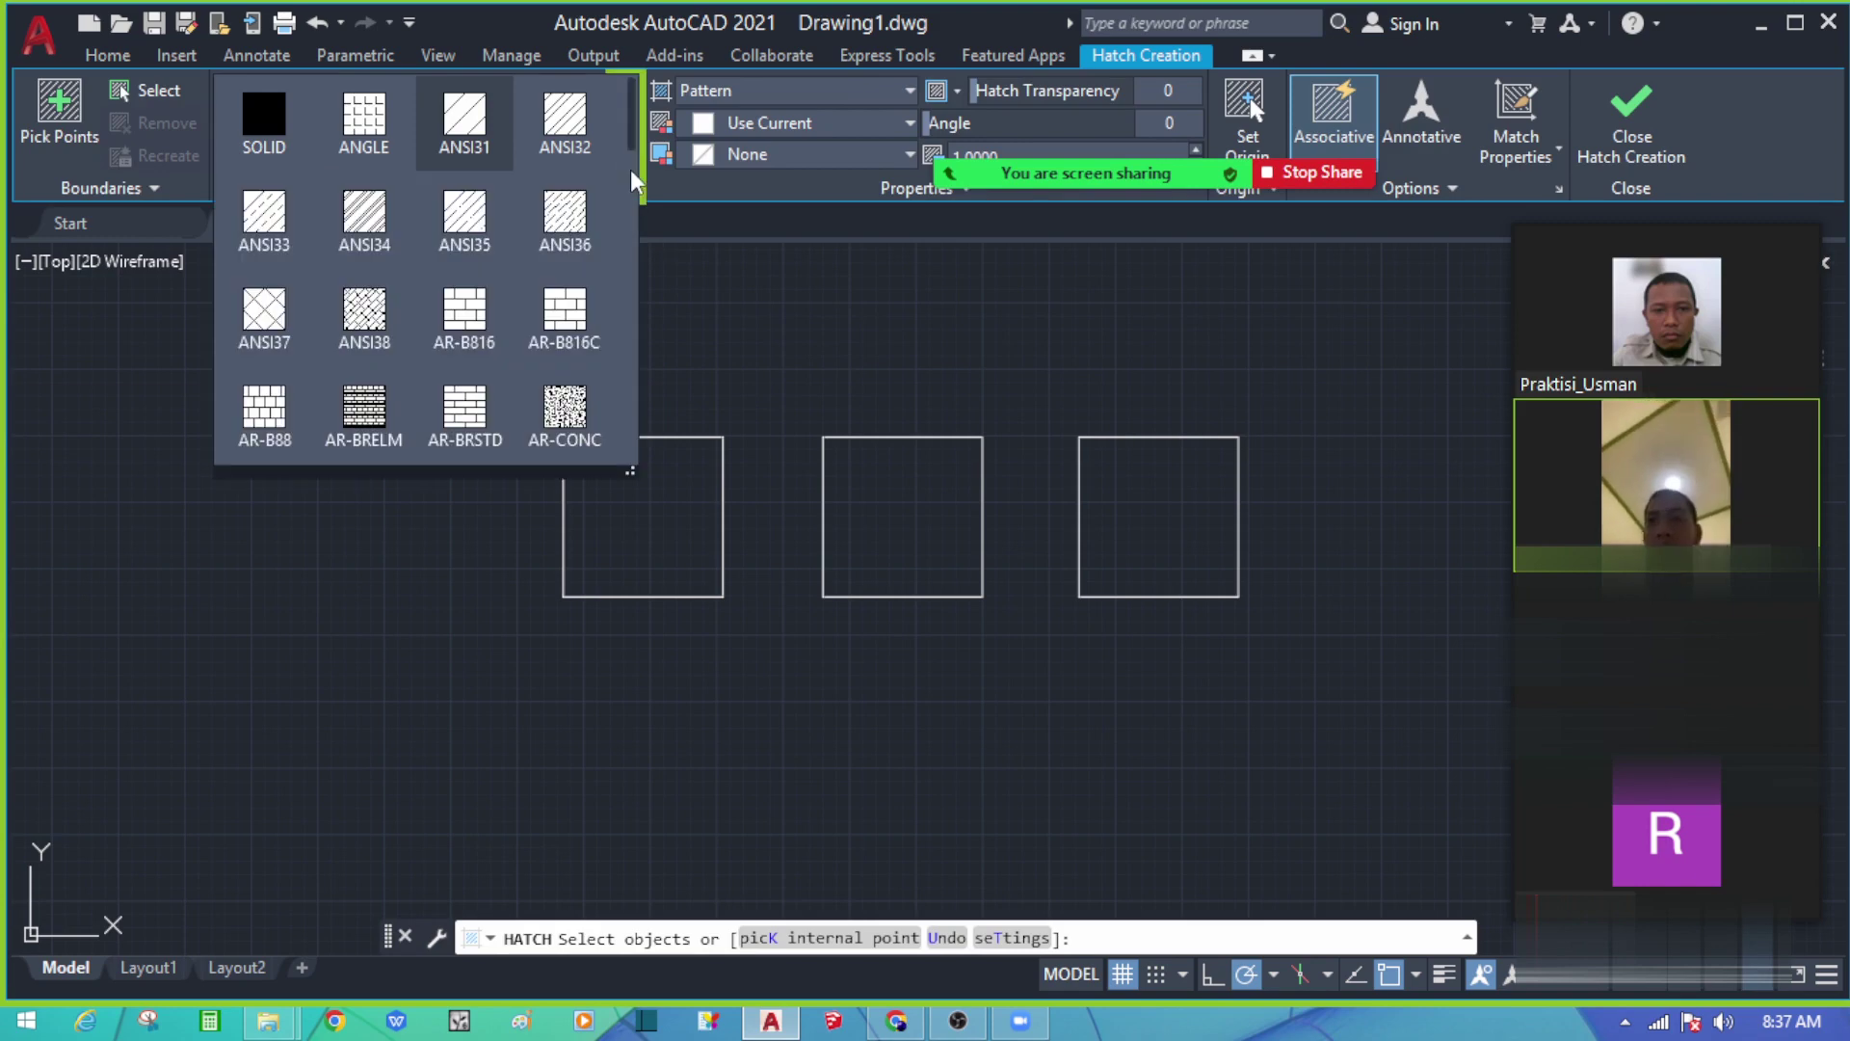
{"action": "scroll", "coordinate": [589, 197], "scroll_direction": "down", "scroll_amount": 5}
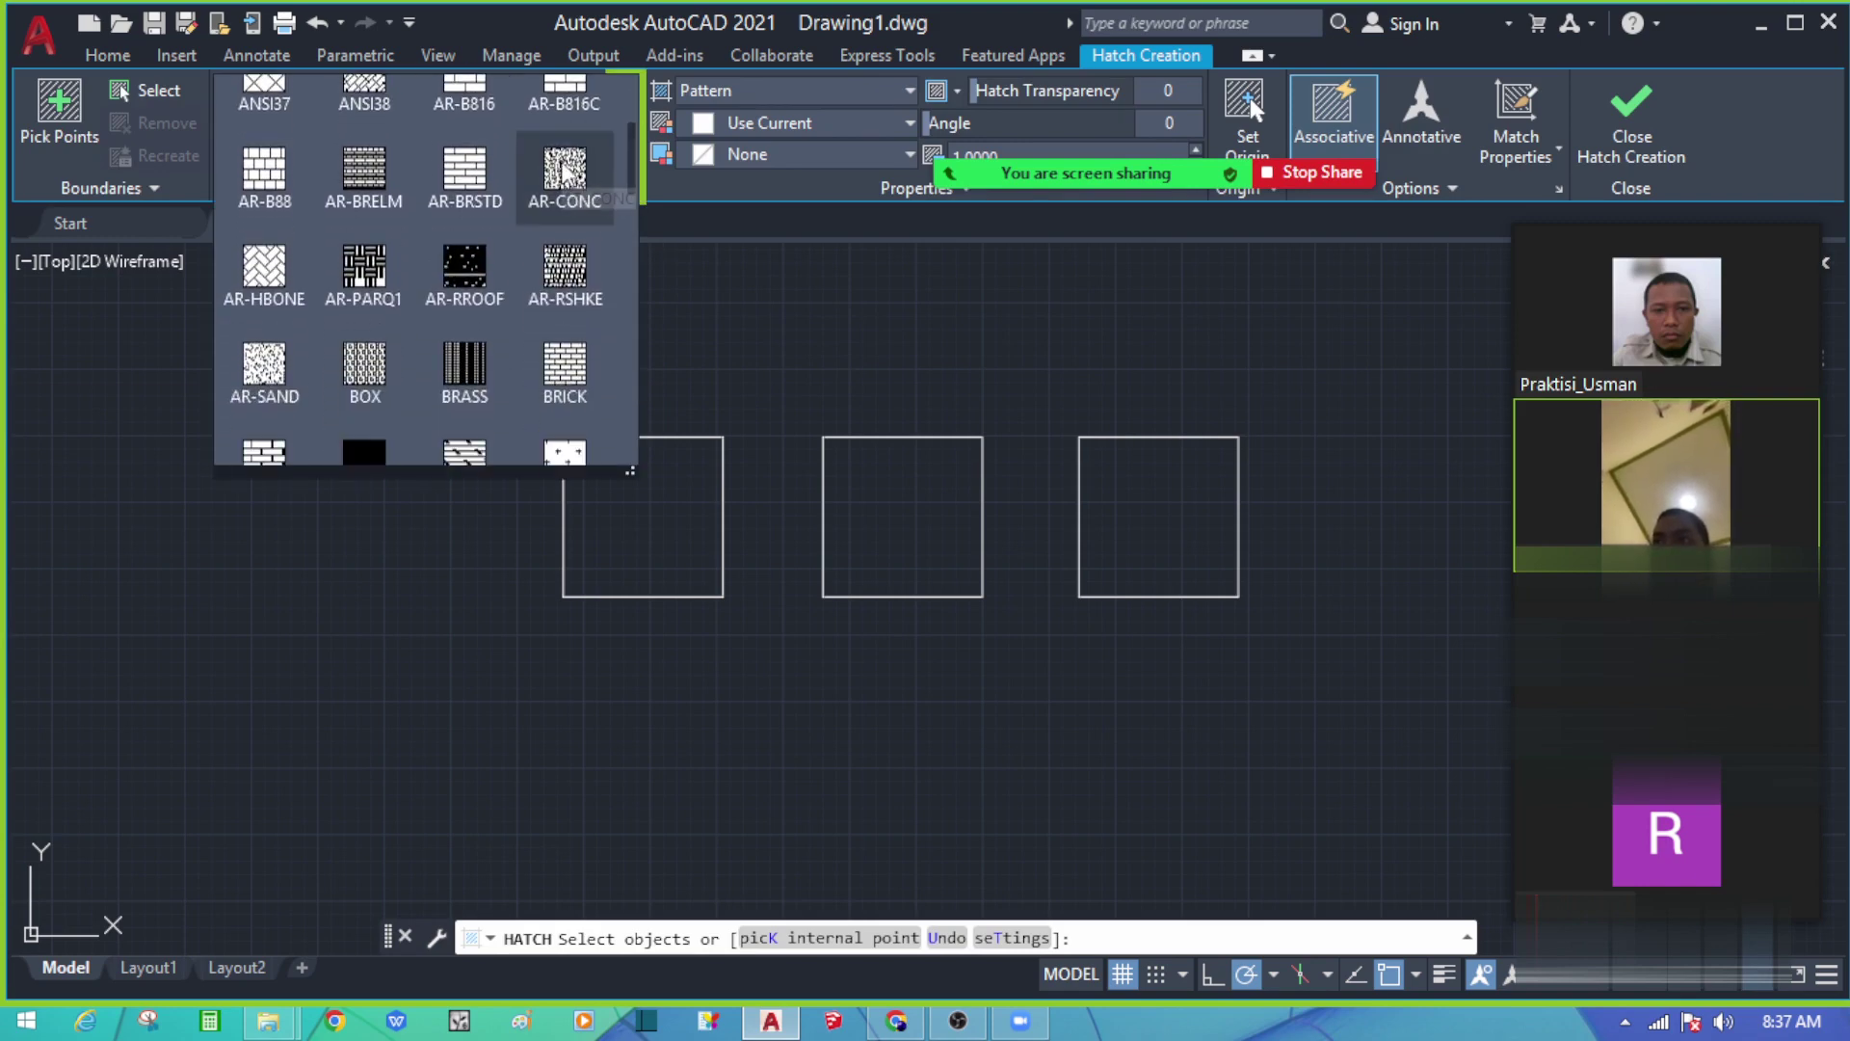
{"action": "left_click", "coordinate": [563, 165]}
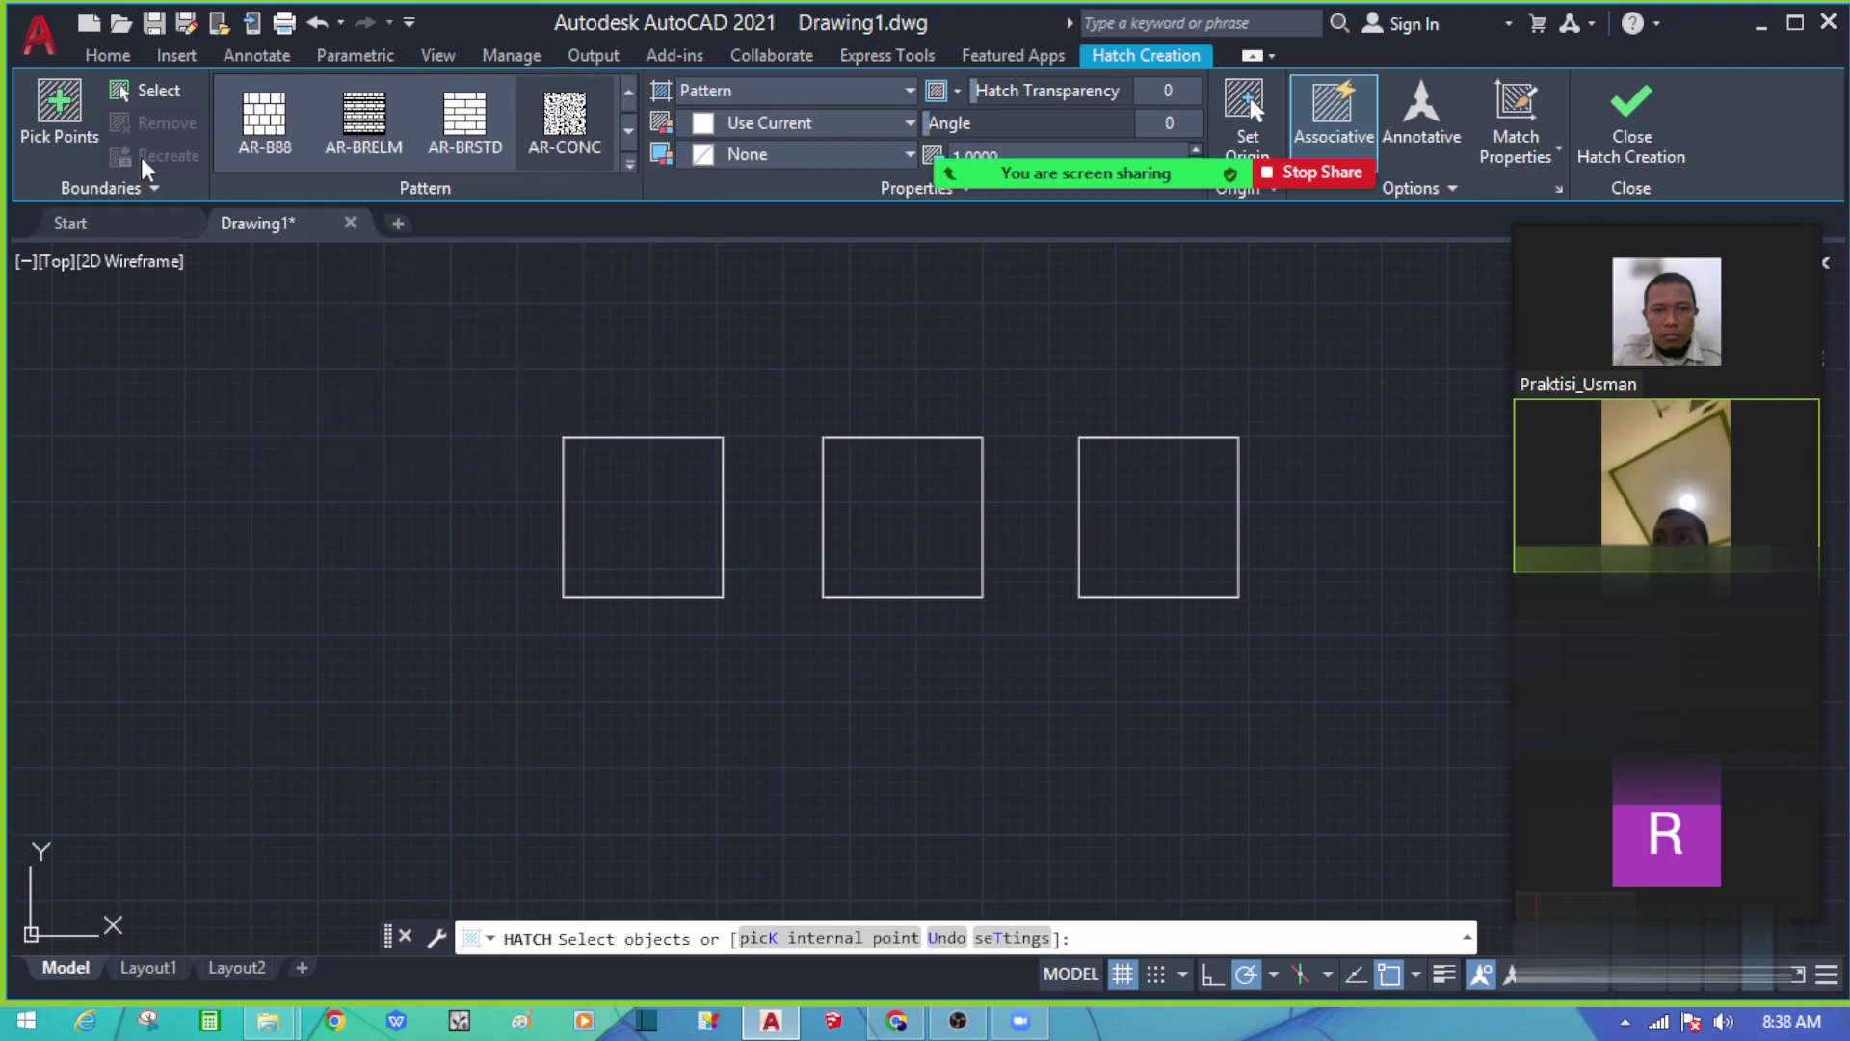
{"action": "left_click", "coordinate": [69, 114]}
{"action": "left_click", "coordinate": [626, 515]}
{"action": "scroll", "coordinate": [647, 477], "scroll_direction": "up", "scroll_amount": 5}
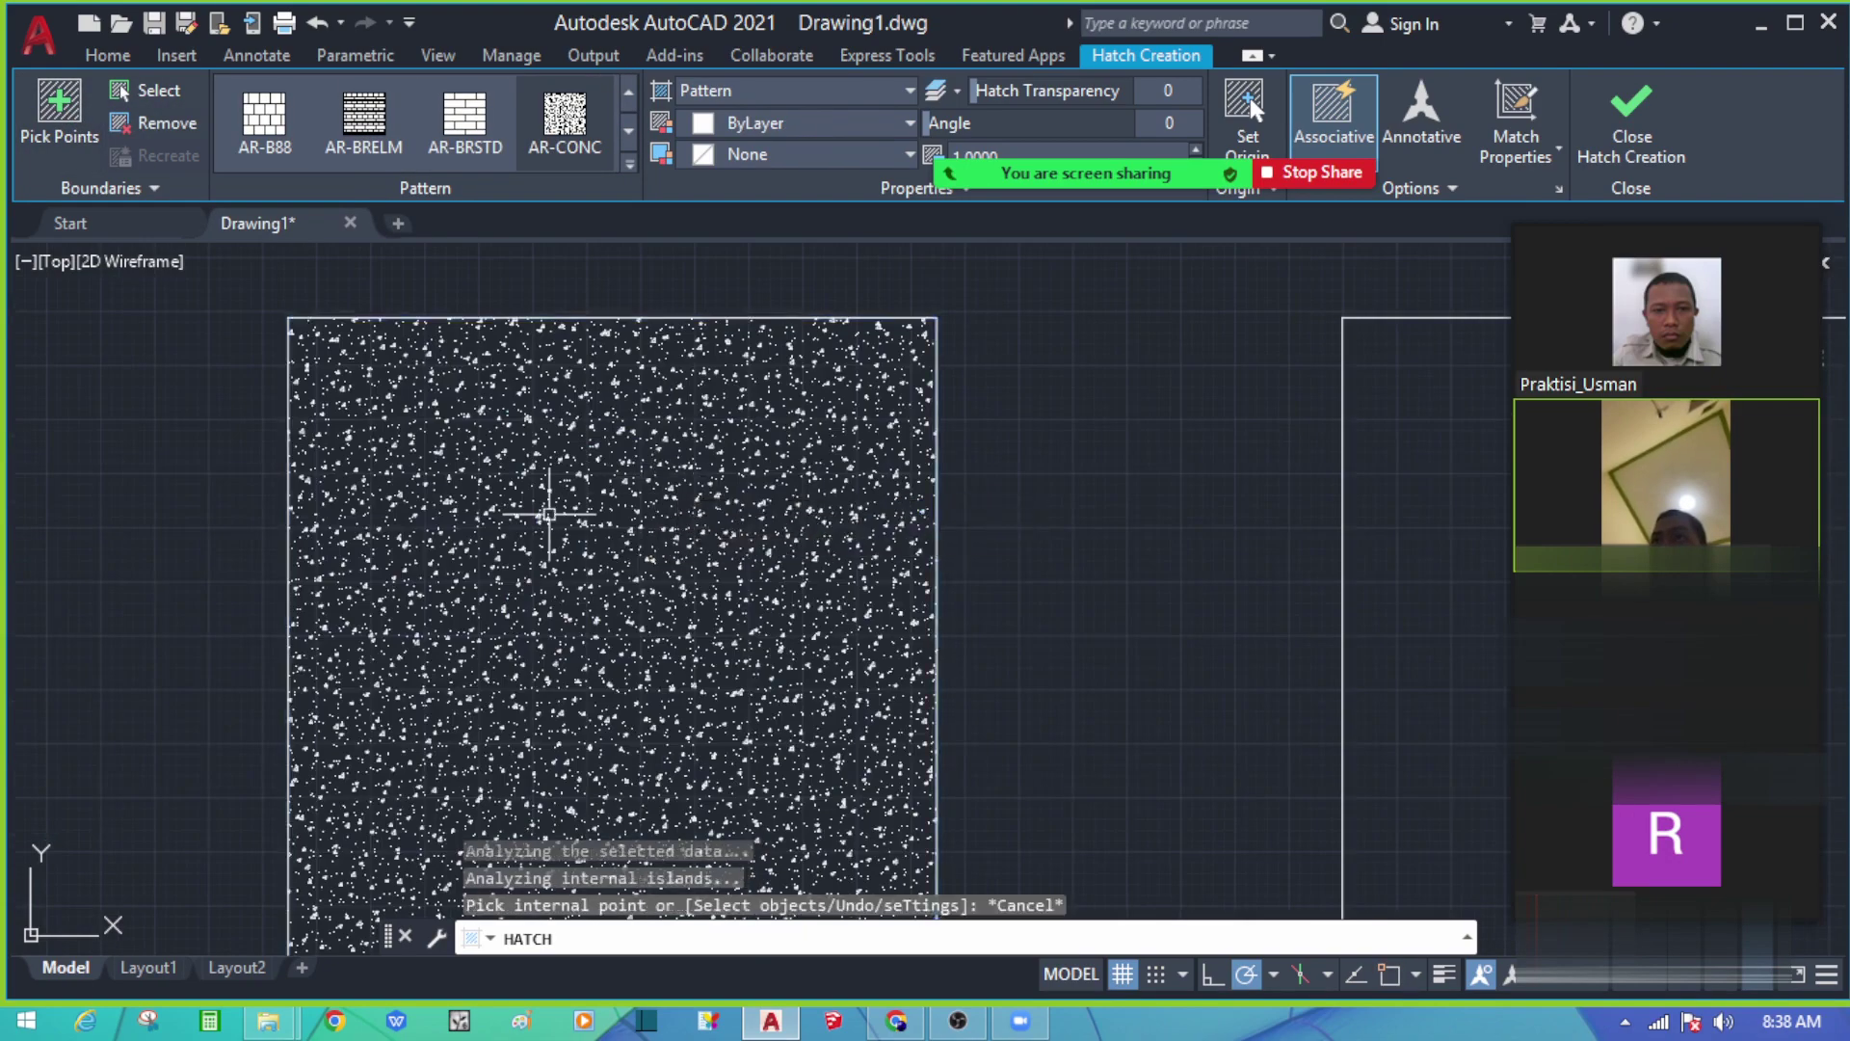
{"action": "key", "text": "Return"}
Step: Hatch the middle square with AR-CONC by selecting it as the boundary object
{"action": "scroll", "coordinate": [275, 477], "scroll_direction": "down", "scroll_amount": 6}
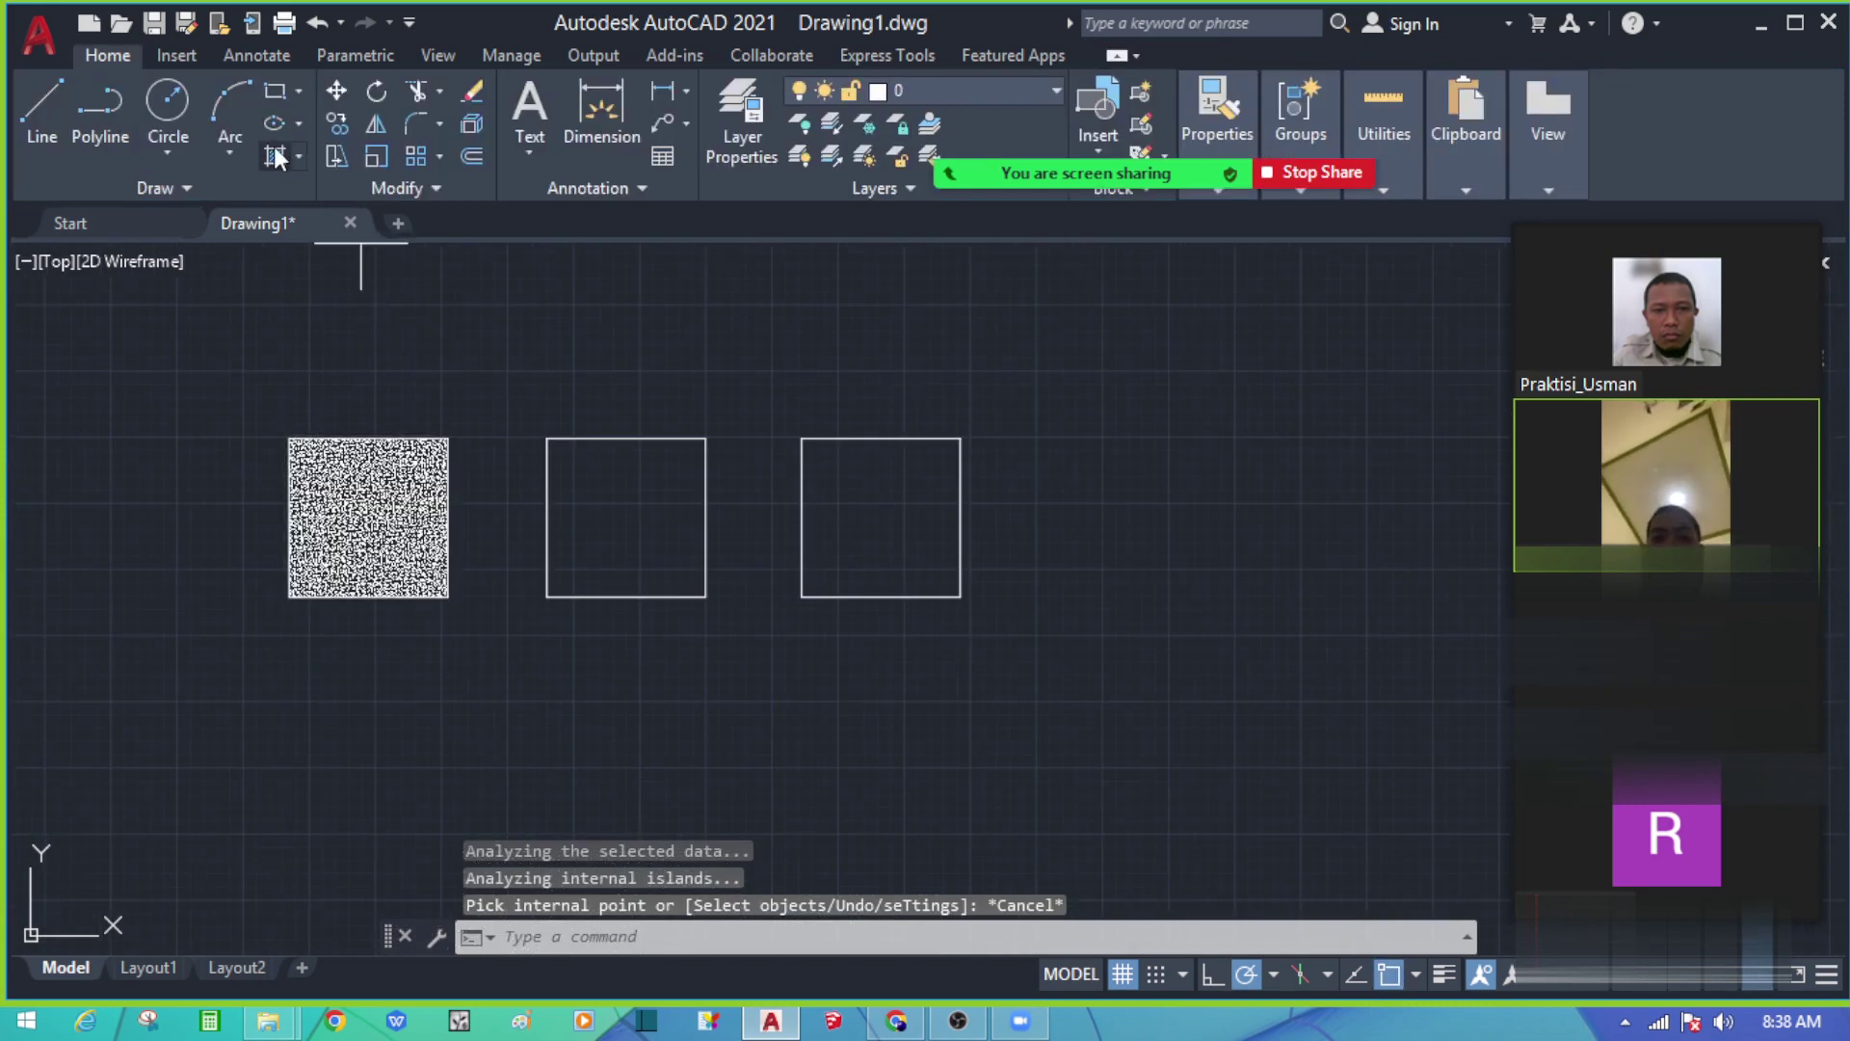
{"action": "left_click", "coordinate": [277, 157]}
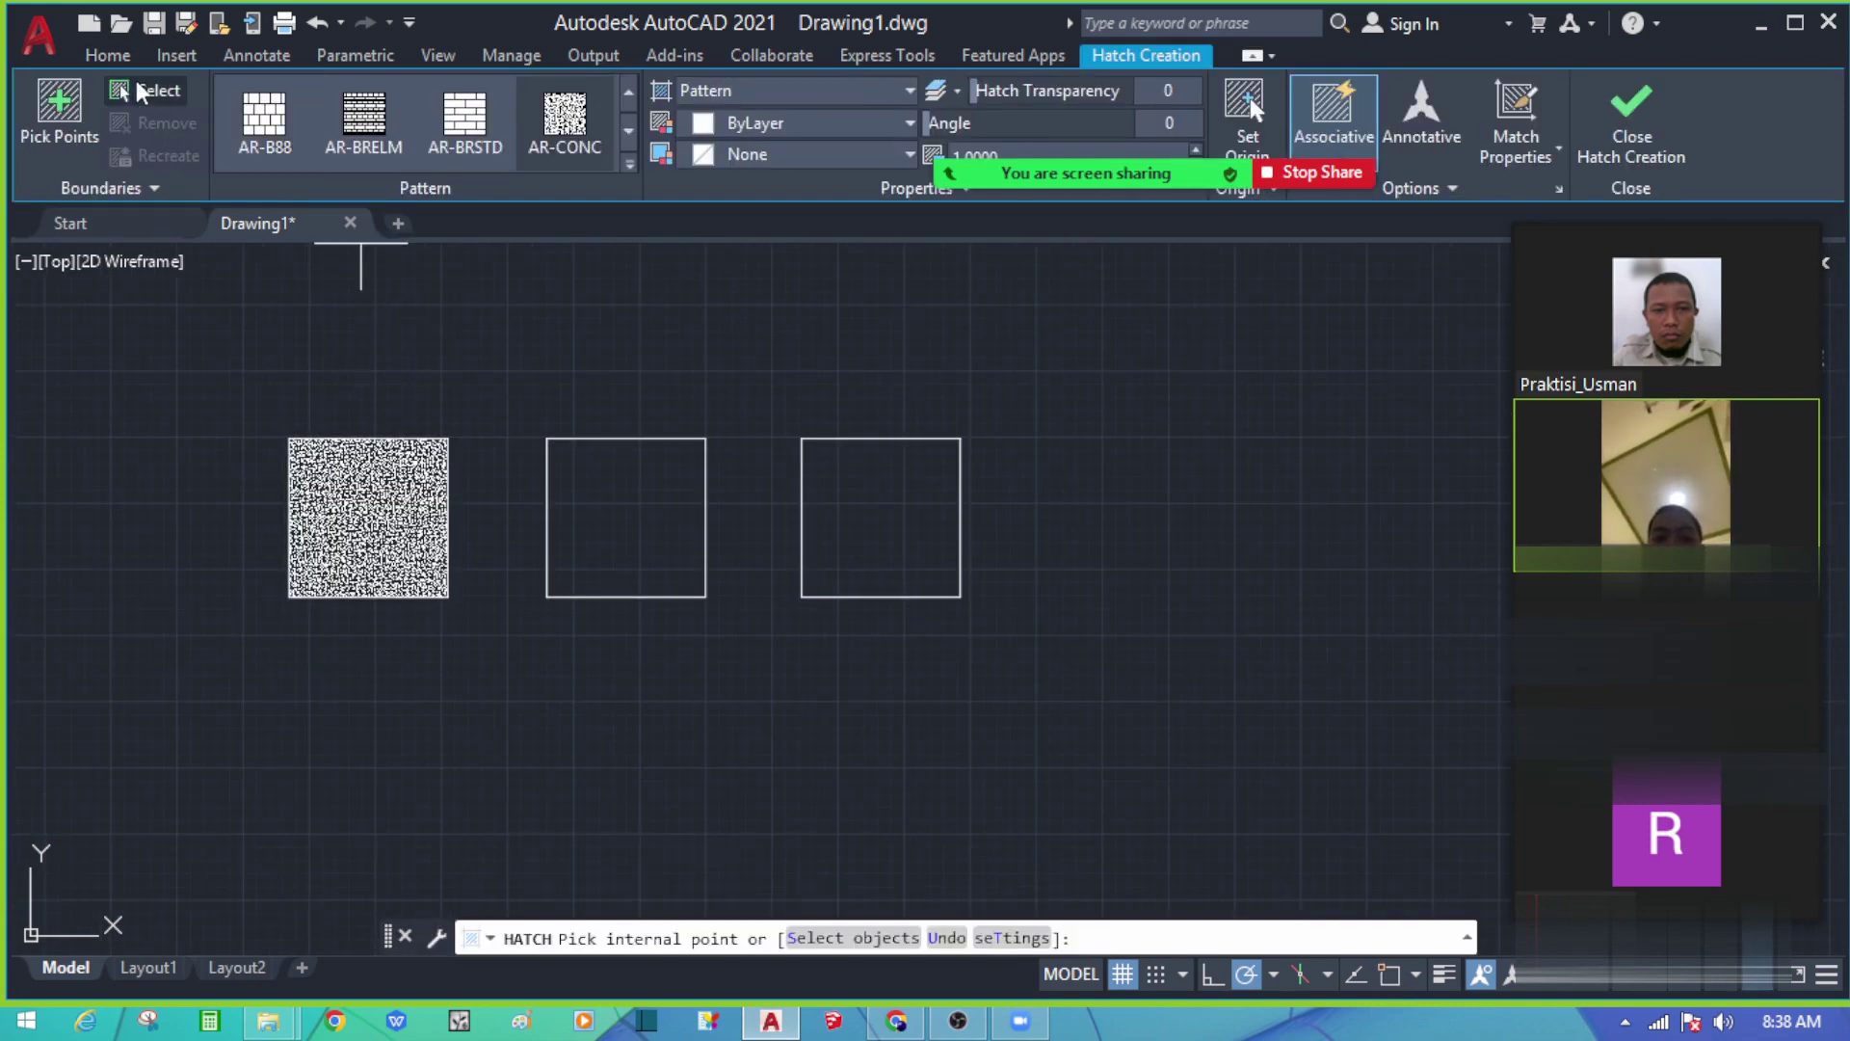
{"action": "left_click", "coordinate": [140, 90]}
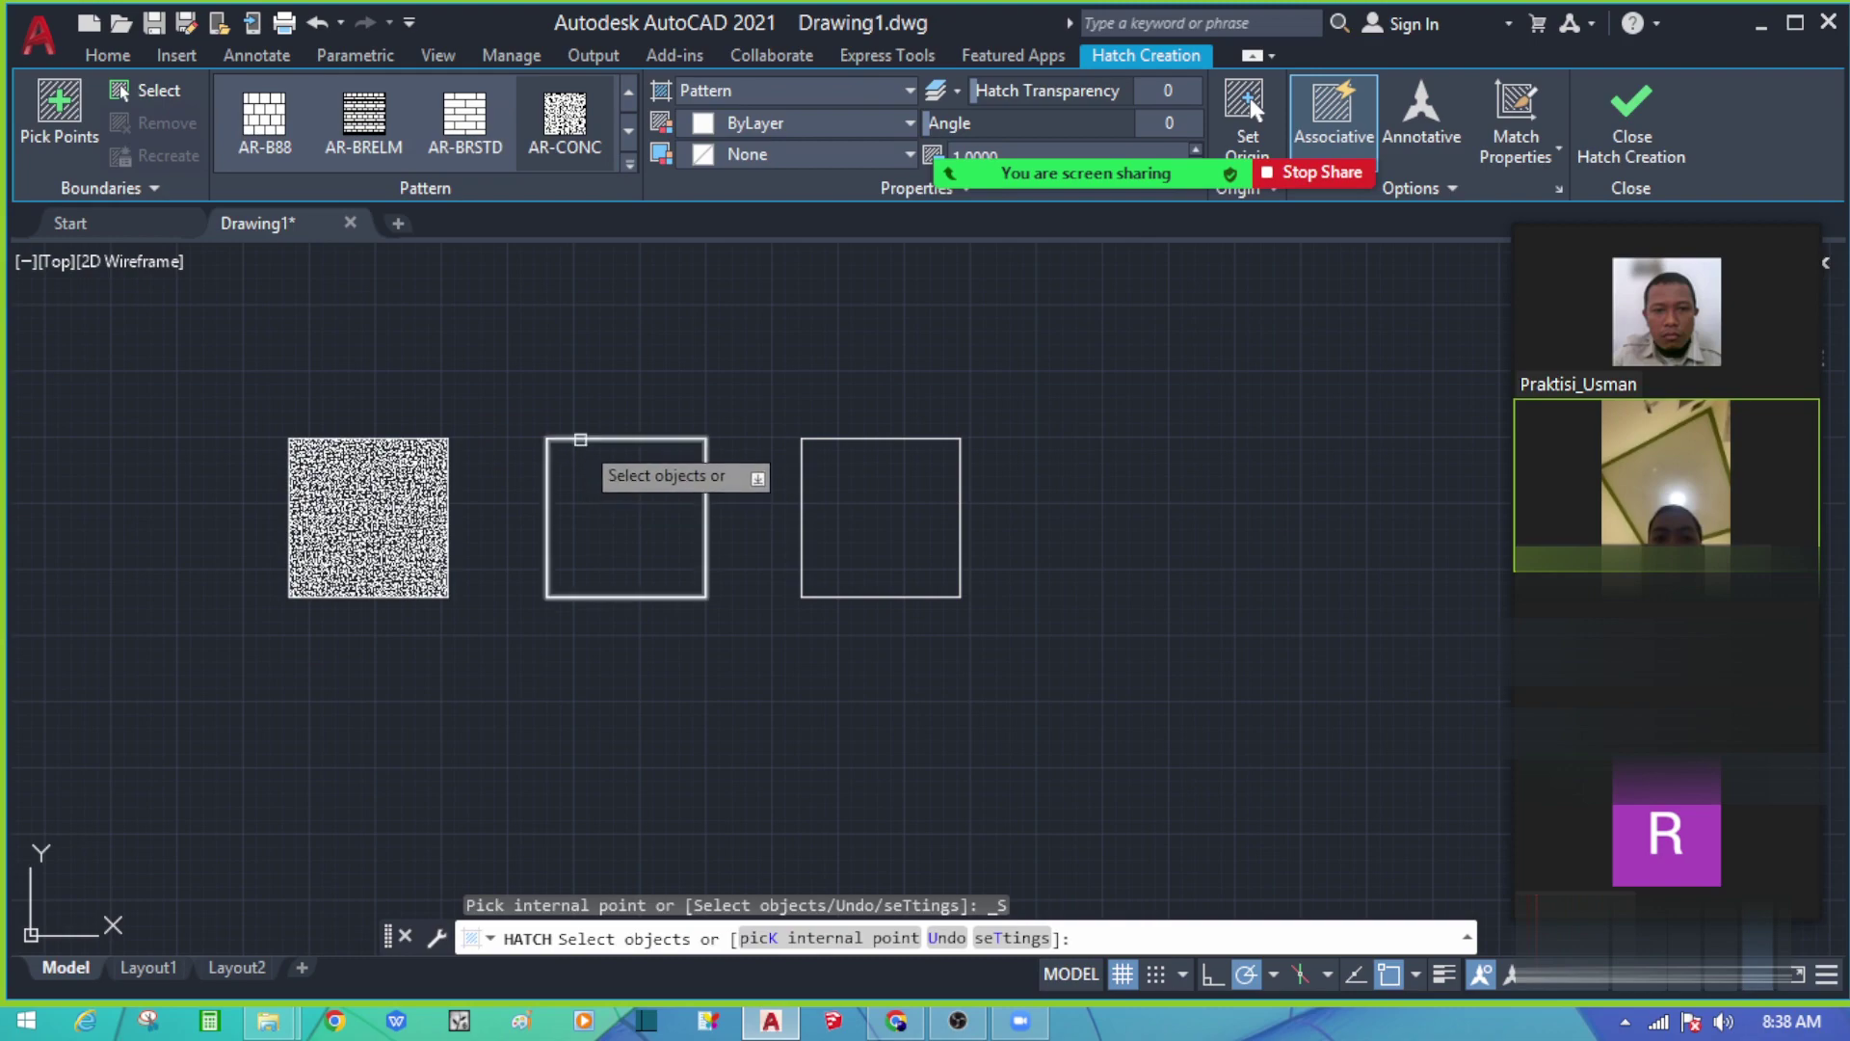
{"action": "left_click", "coordinate": [580, 440]}
{"action": "key", "text": "Escape"}
{"action": "scroll", "coordinate": [311, 463], "scroll_direction": "up", "scroll_amount": 2}
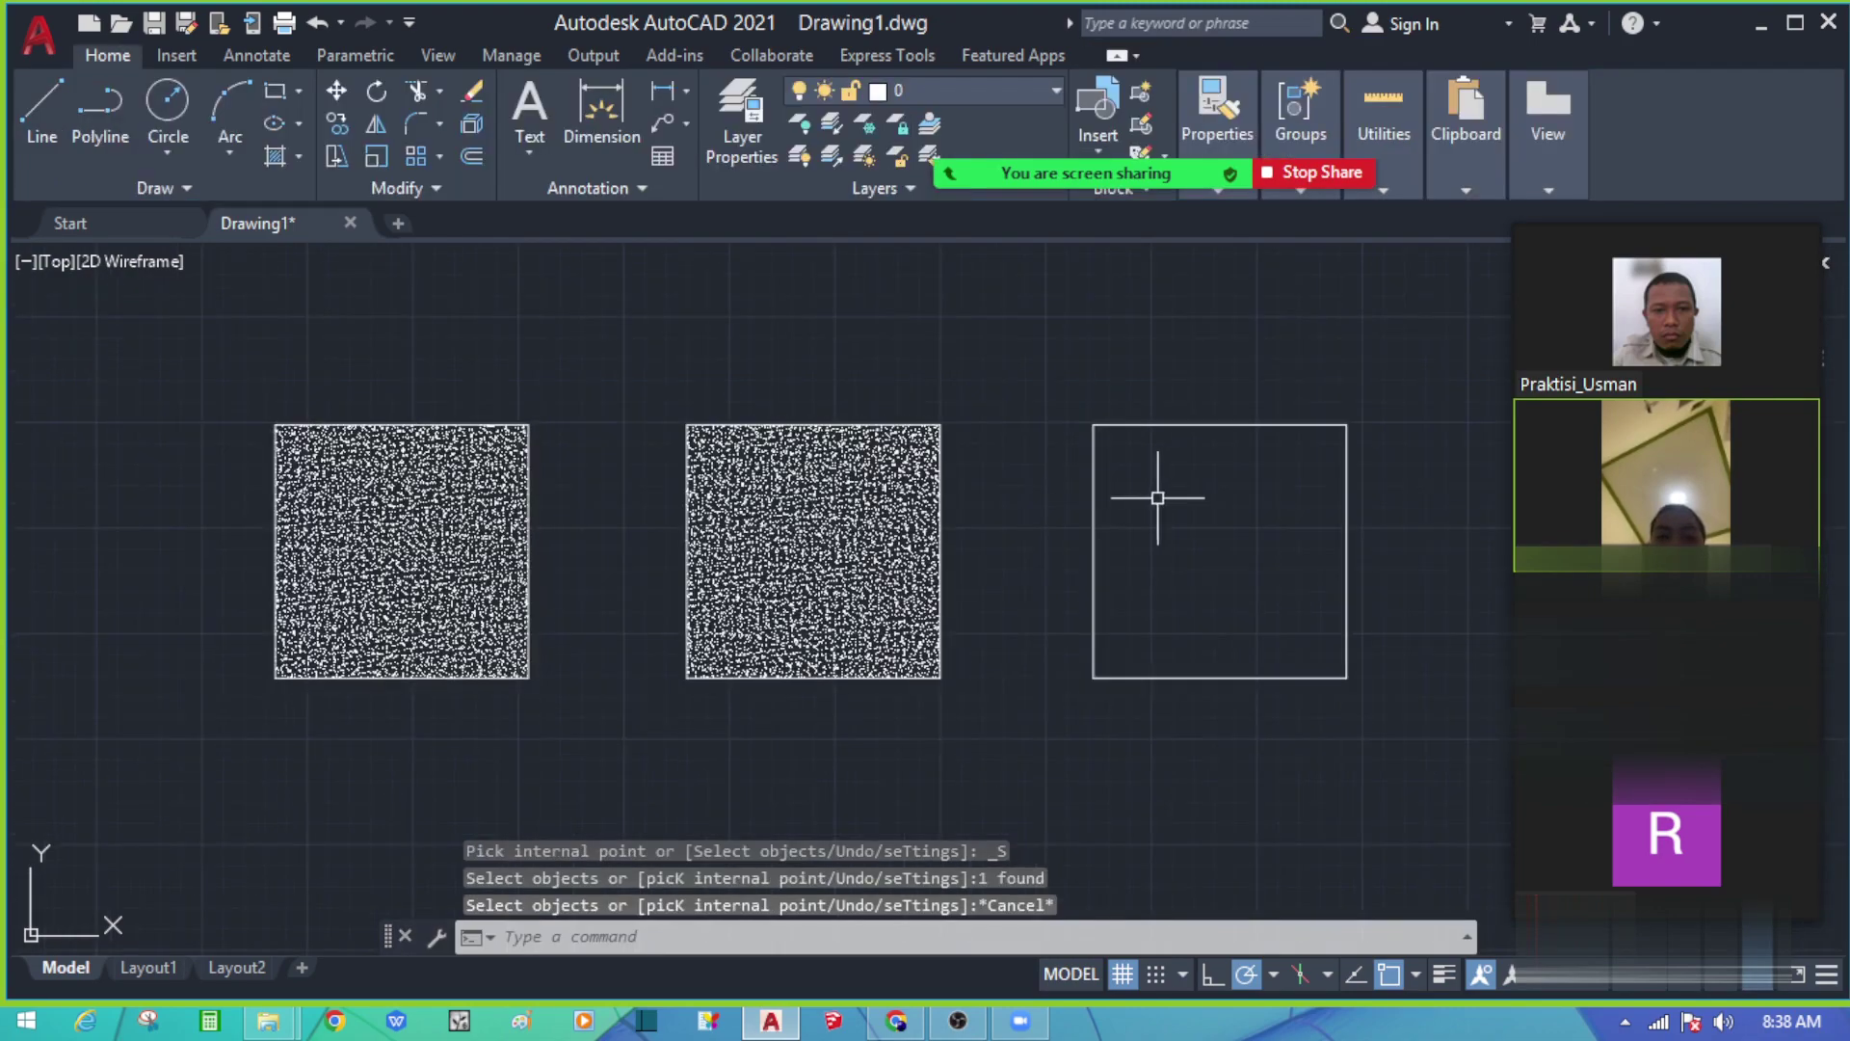
{"action": "scroll", "coordinate": [1041, 537], "scroll_direction": "up", "scroll_amount": 4}
{"action": "scroll", "coordinate": [931, 598], "scroll_direction": "down", "scroll_amount": 4}
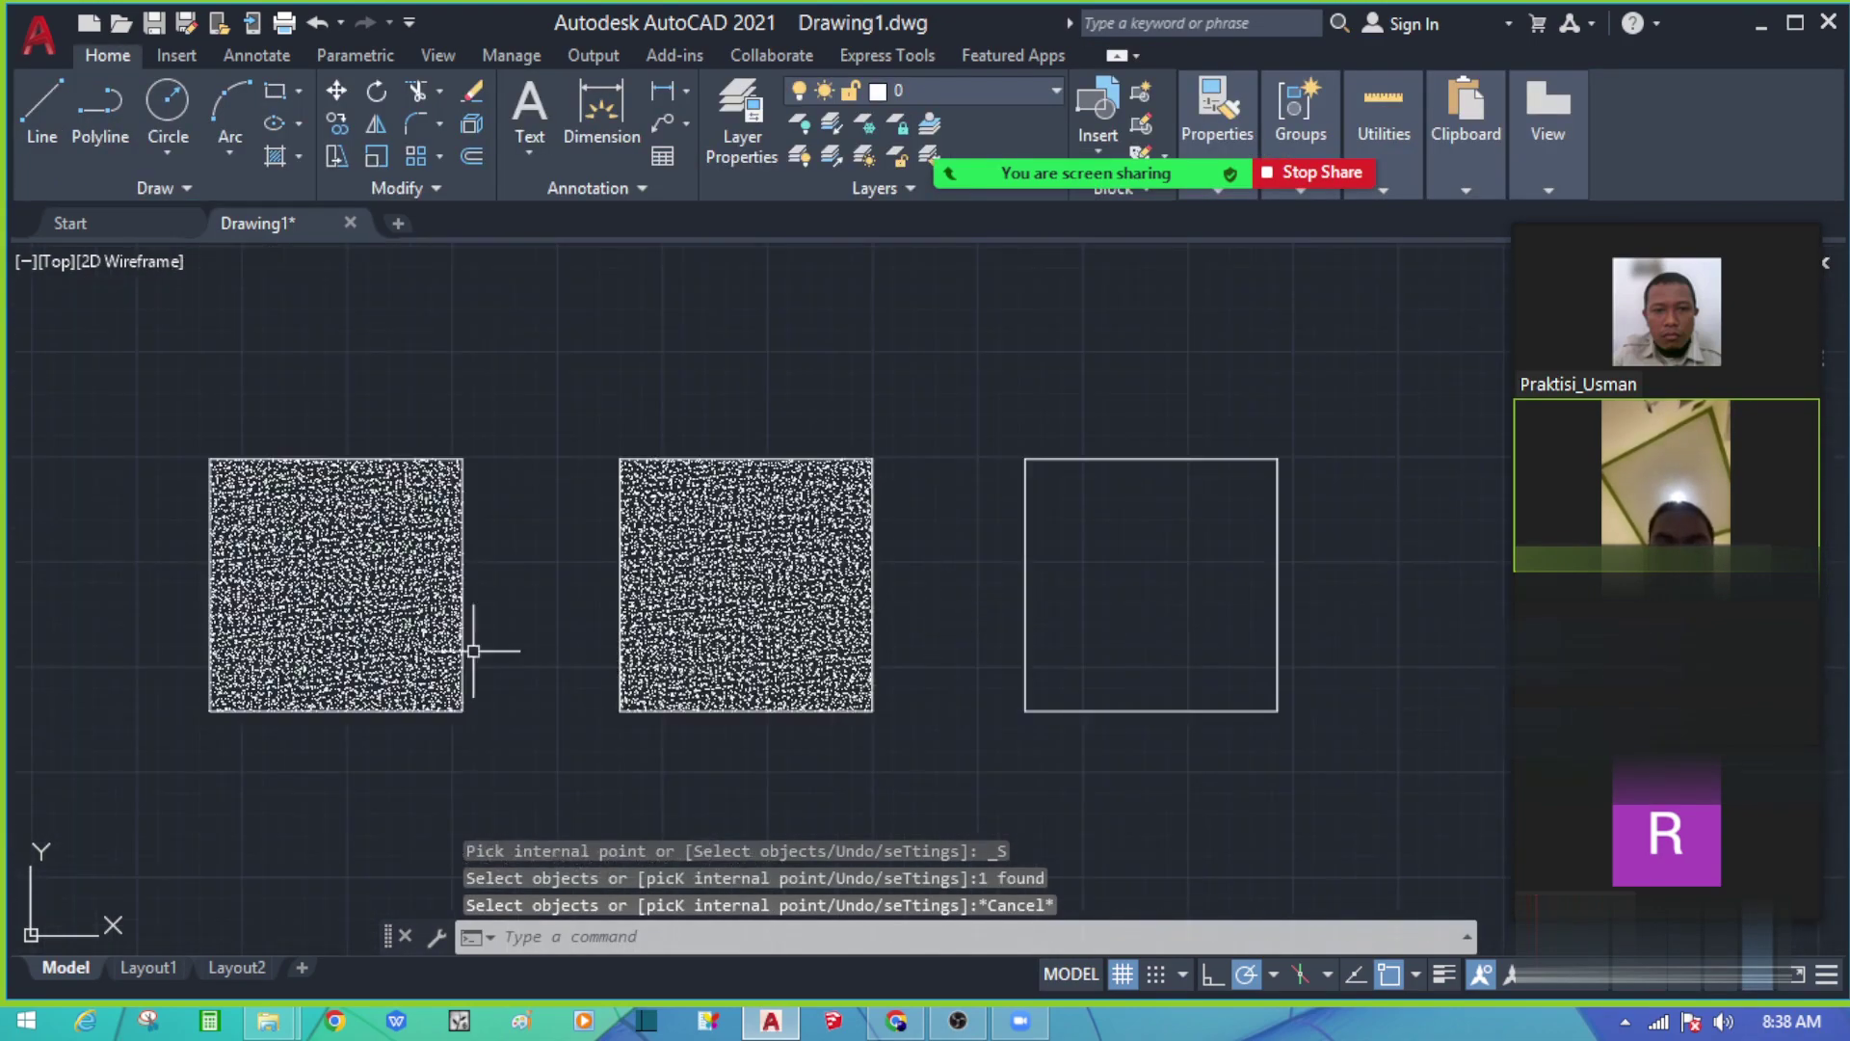
{"action": "scroll", "coordinate": [336, 480], "scroll_direction": "down", "scroll_amount": 2}
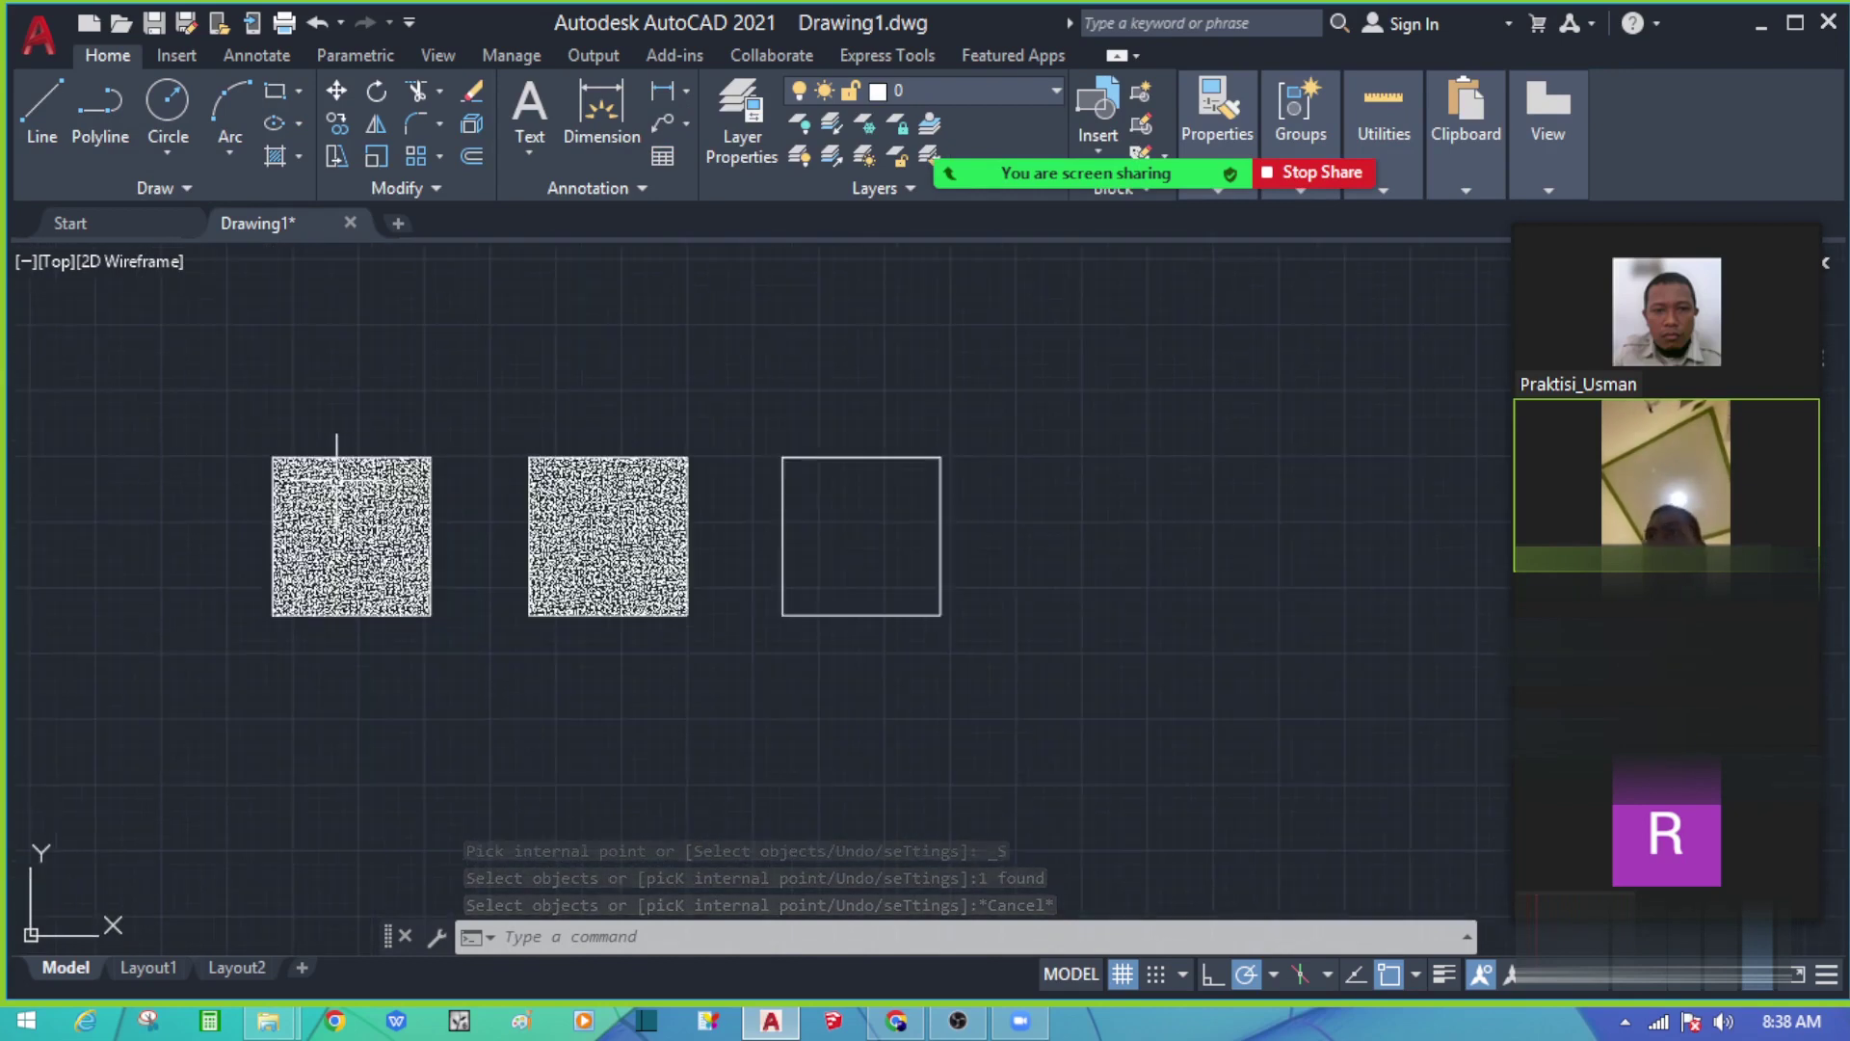
{"action": "middle_click_drag", "start_coordinate": [1148, 566], "coordinate": [1198, 598]}
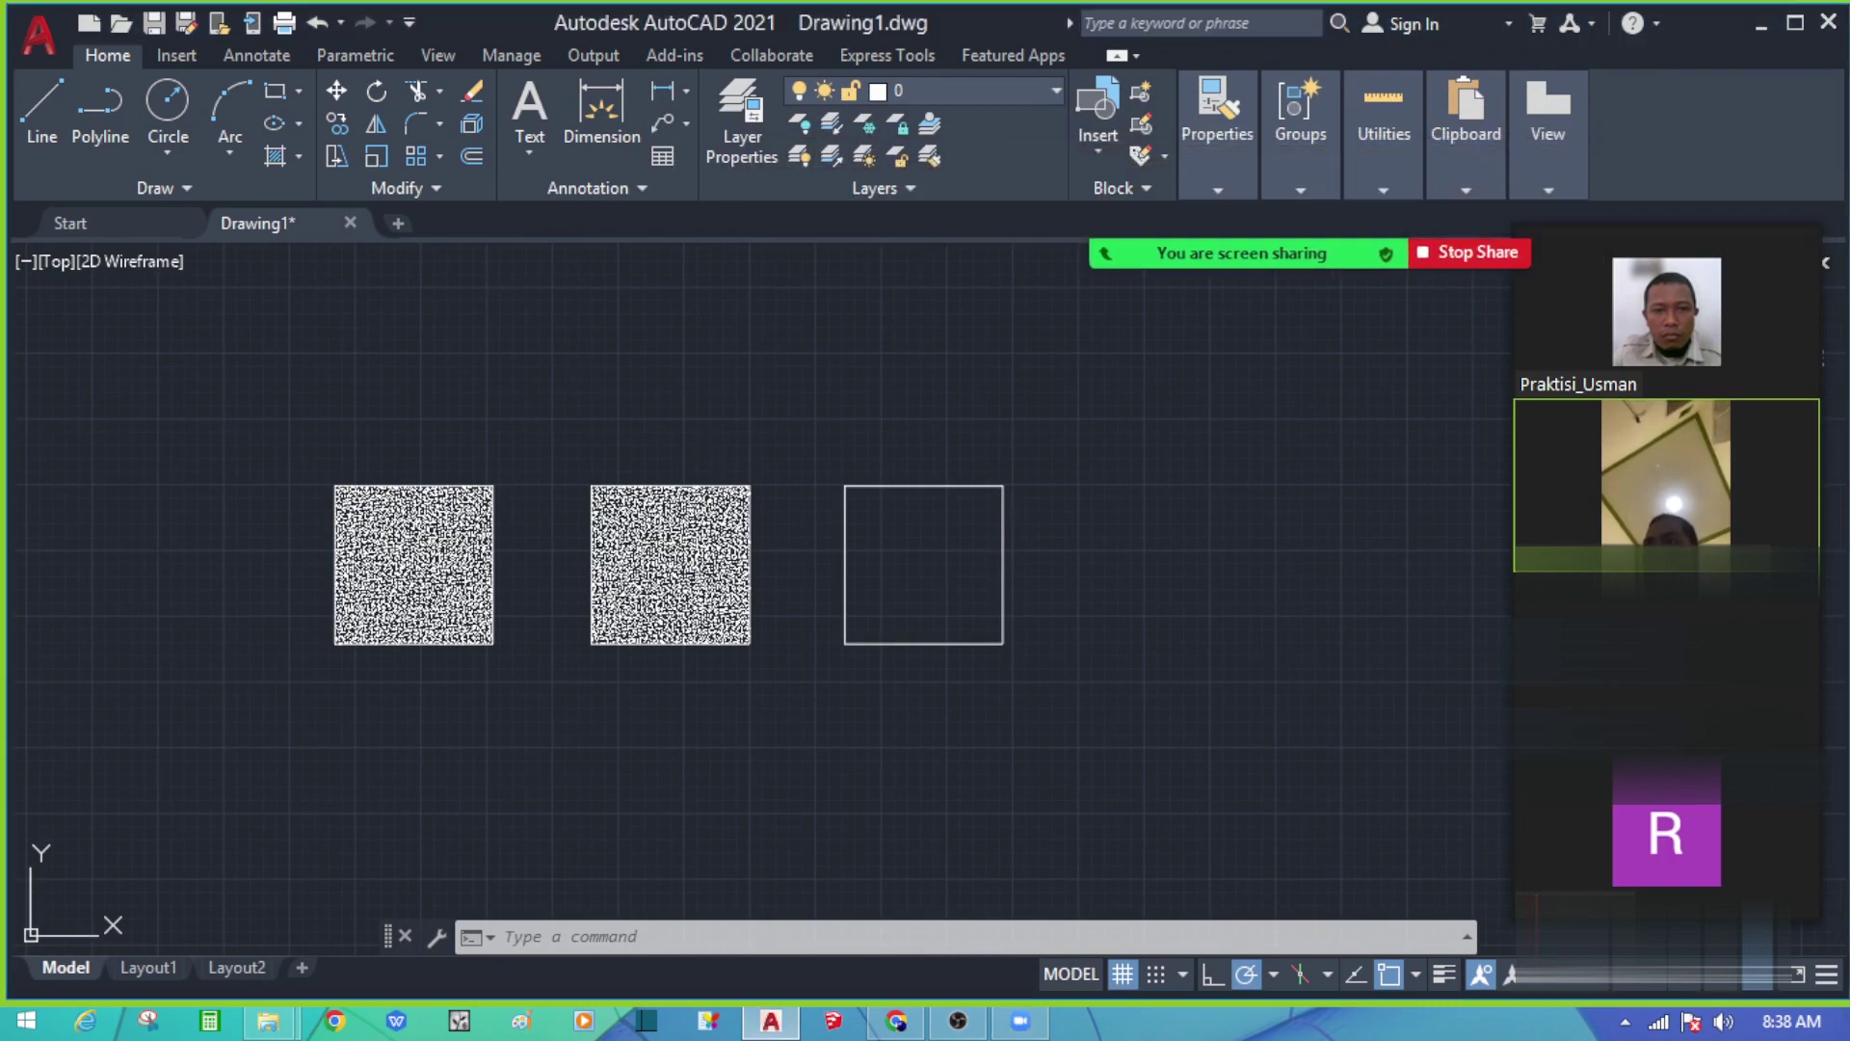
{"action": "key", "text": "Escape"}
{"action": "left_click", "coordinate": [413, 599]}
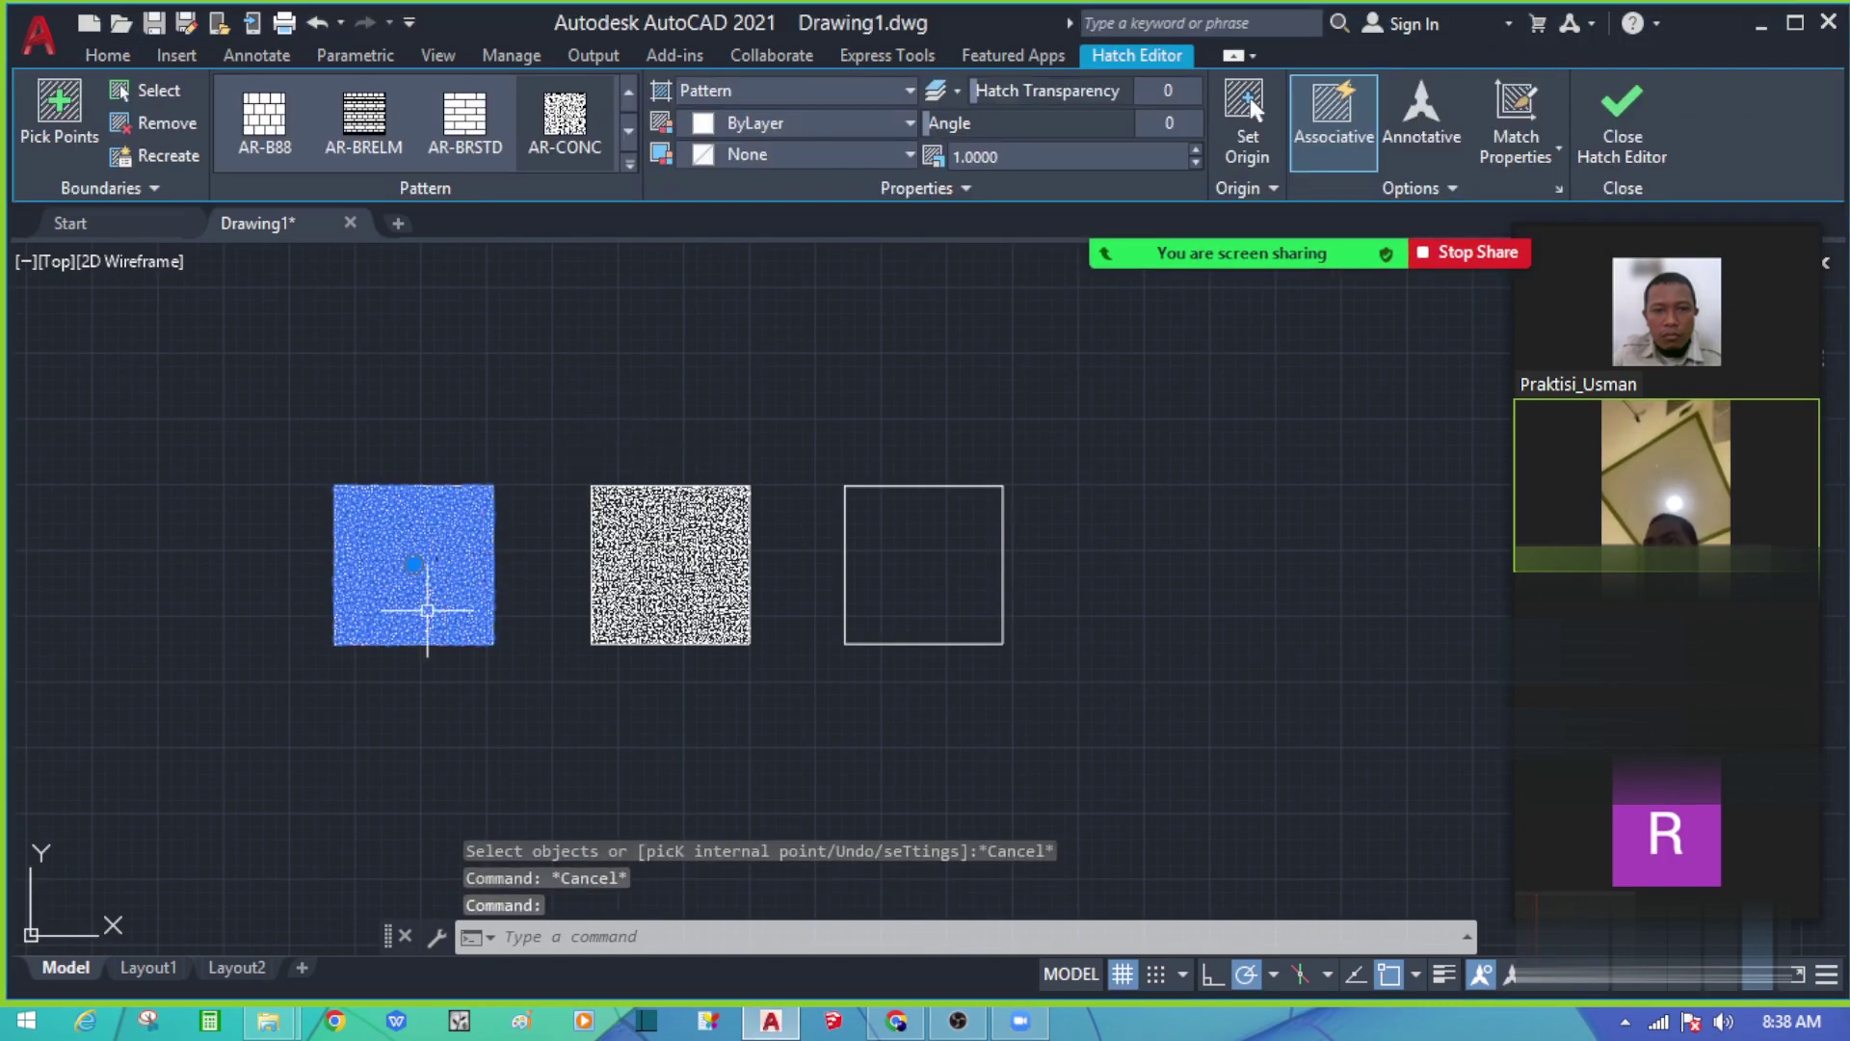
{"action": "left_click", "coordinate": [1030, 157]}
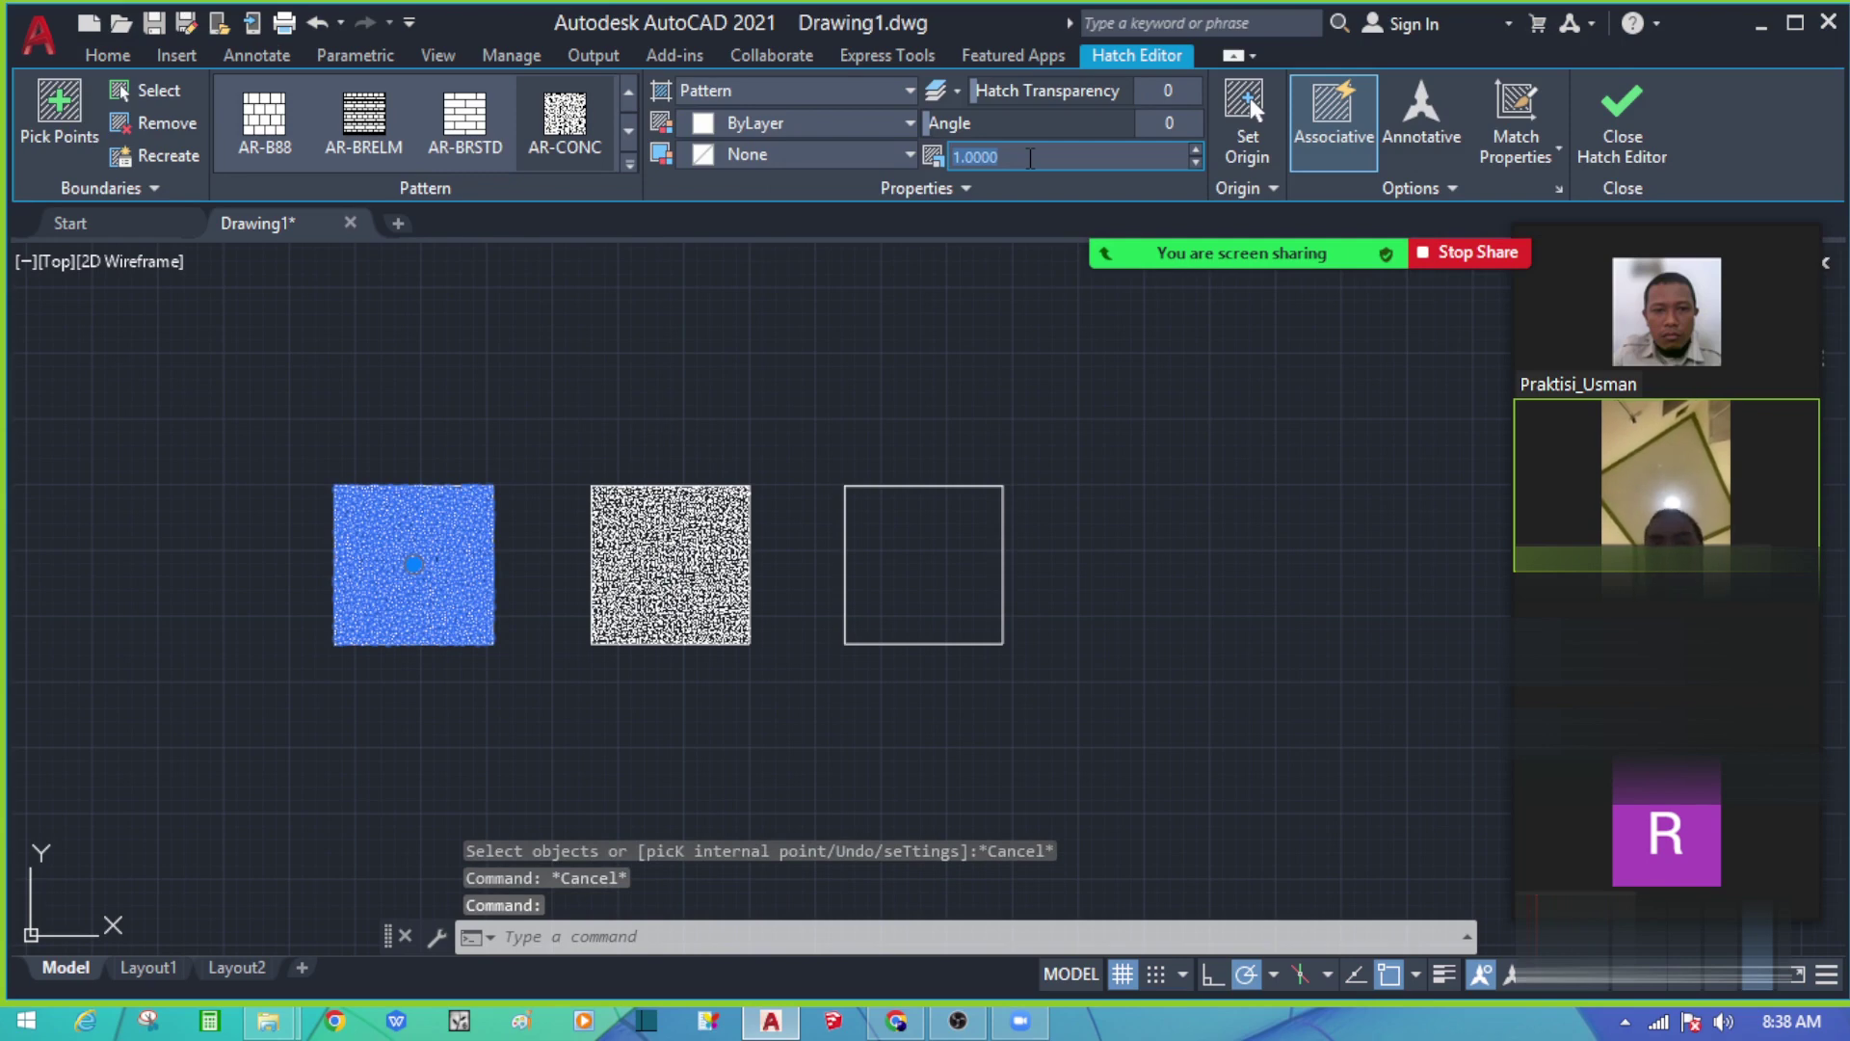
{"action": "type", "text": "10"}
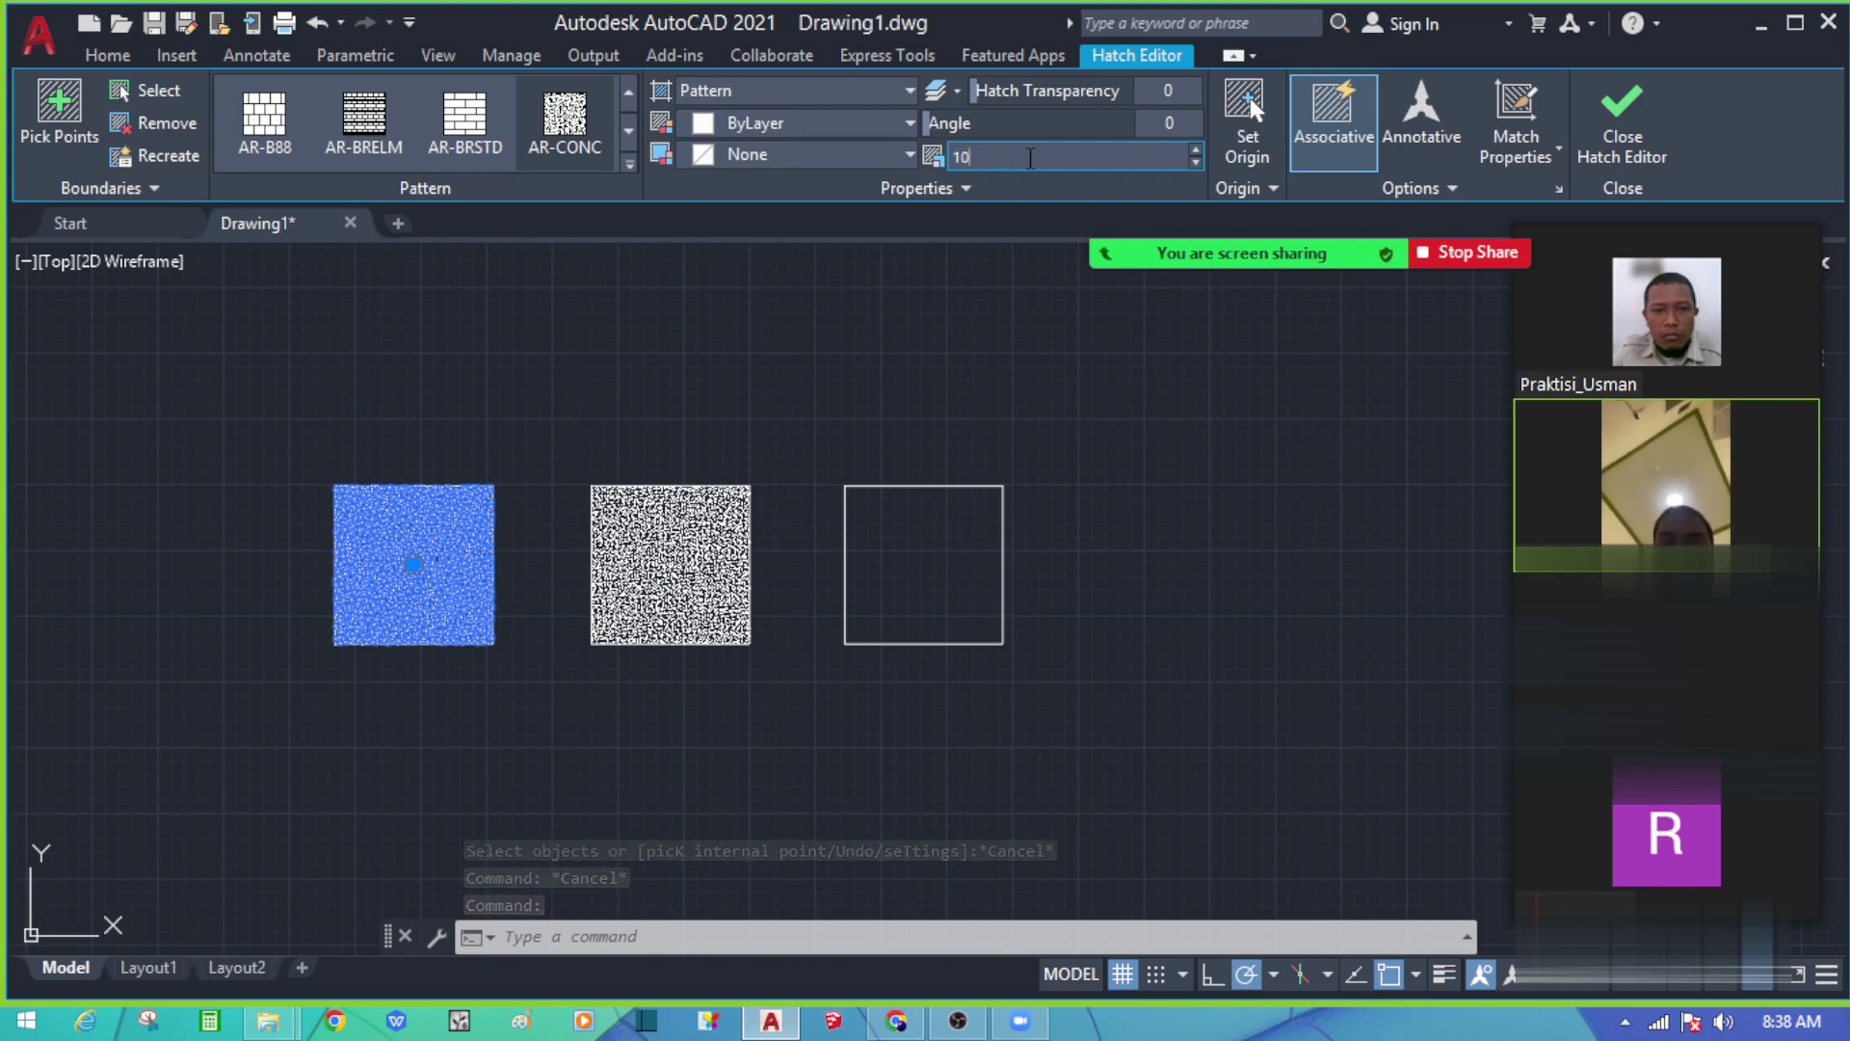
{"action": "key", "text": "Return"}
{"action": "left_click", "coordinate": [723, 401]}
{"action": "key", "text": "Escape"}
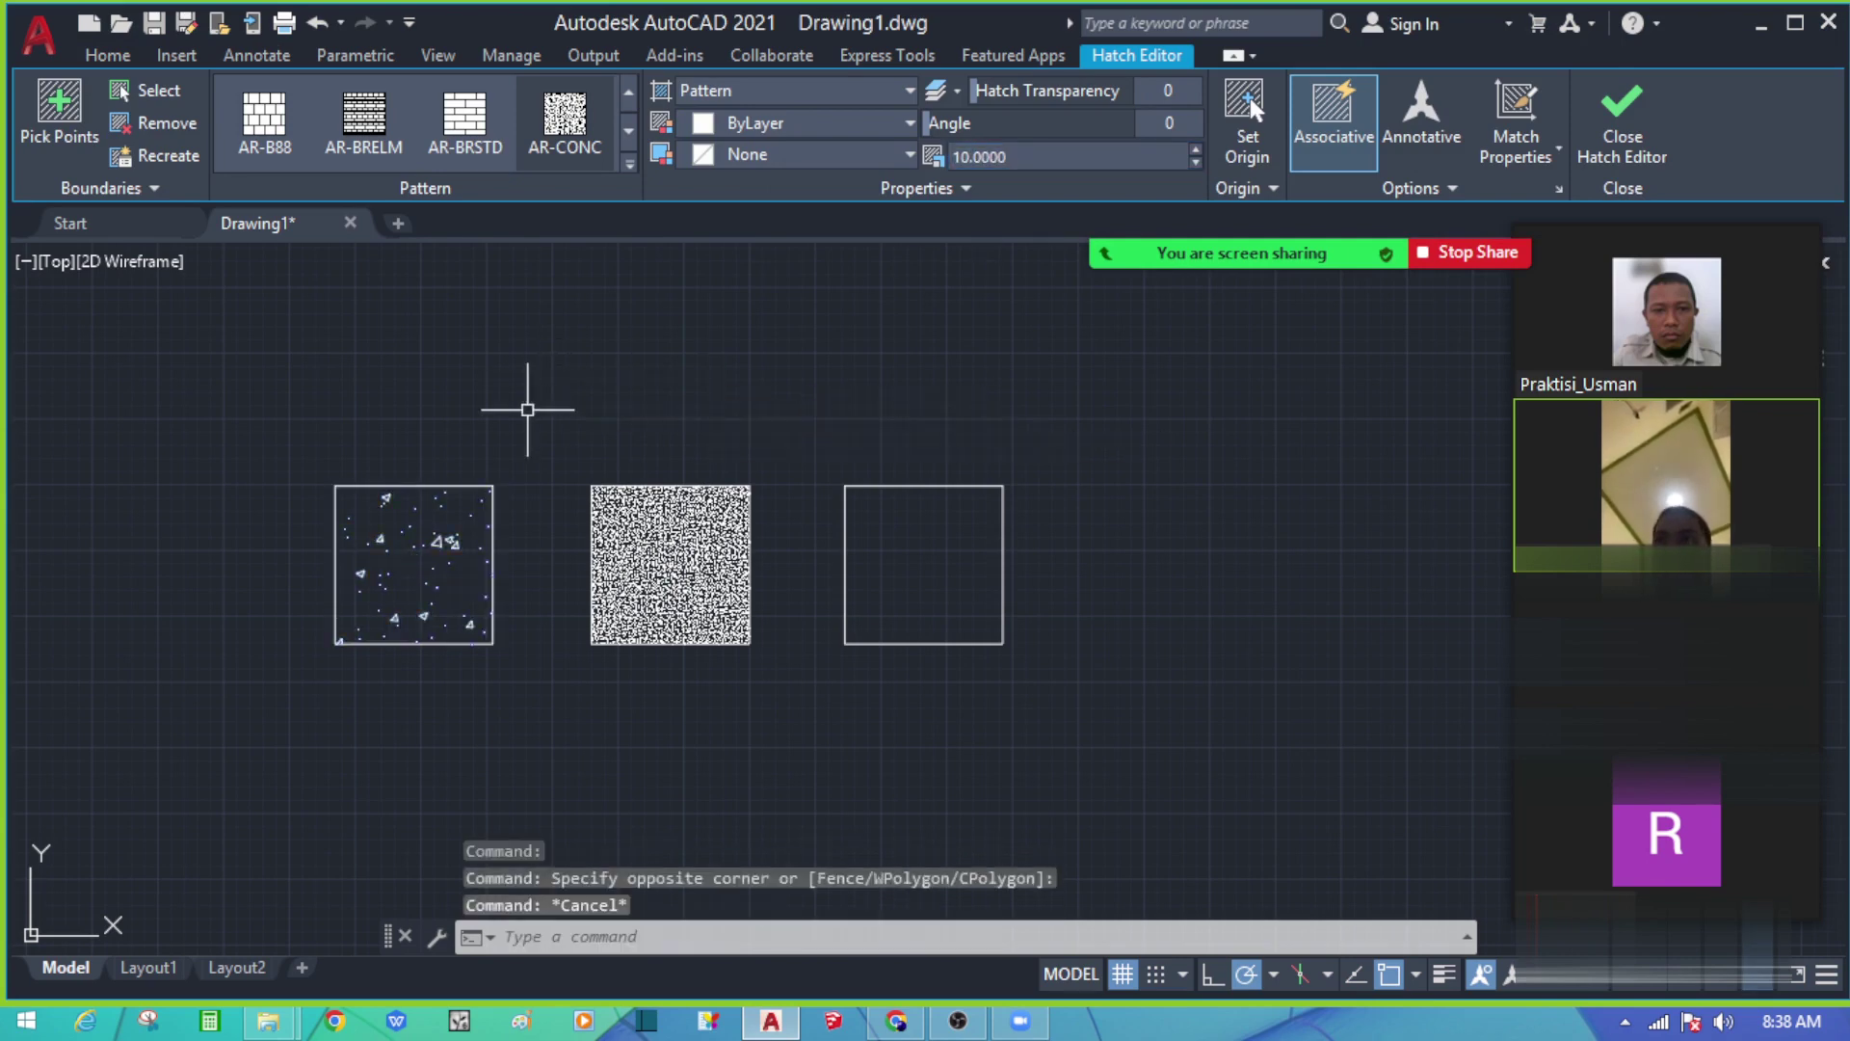
{"action": "scroll", "coordinate": [359, 595], "scroll_direction": "up", "scroll_amount": 2}
{"action": "left_click", "coordinate": [839, 516]}
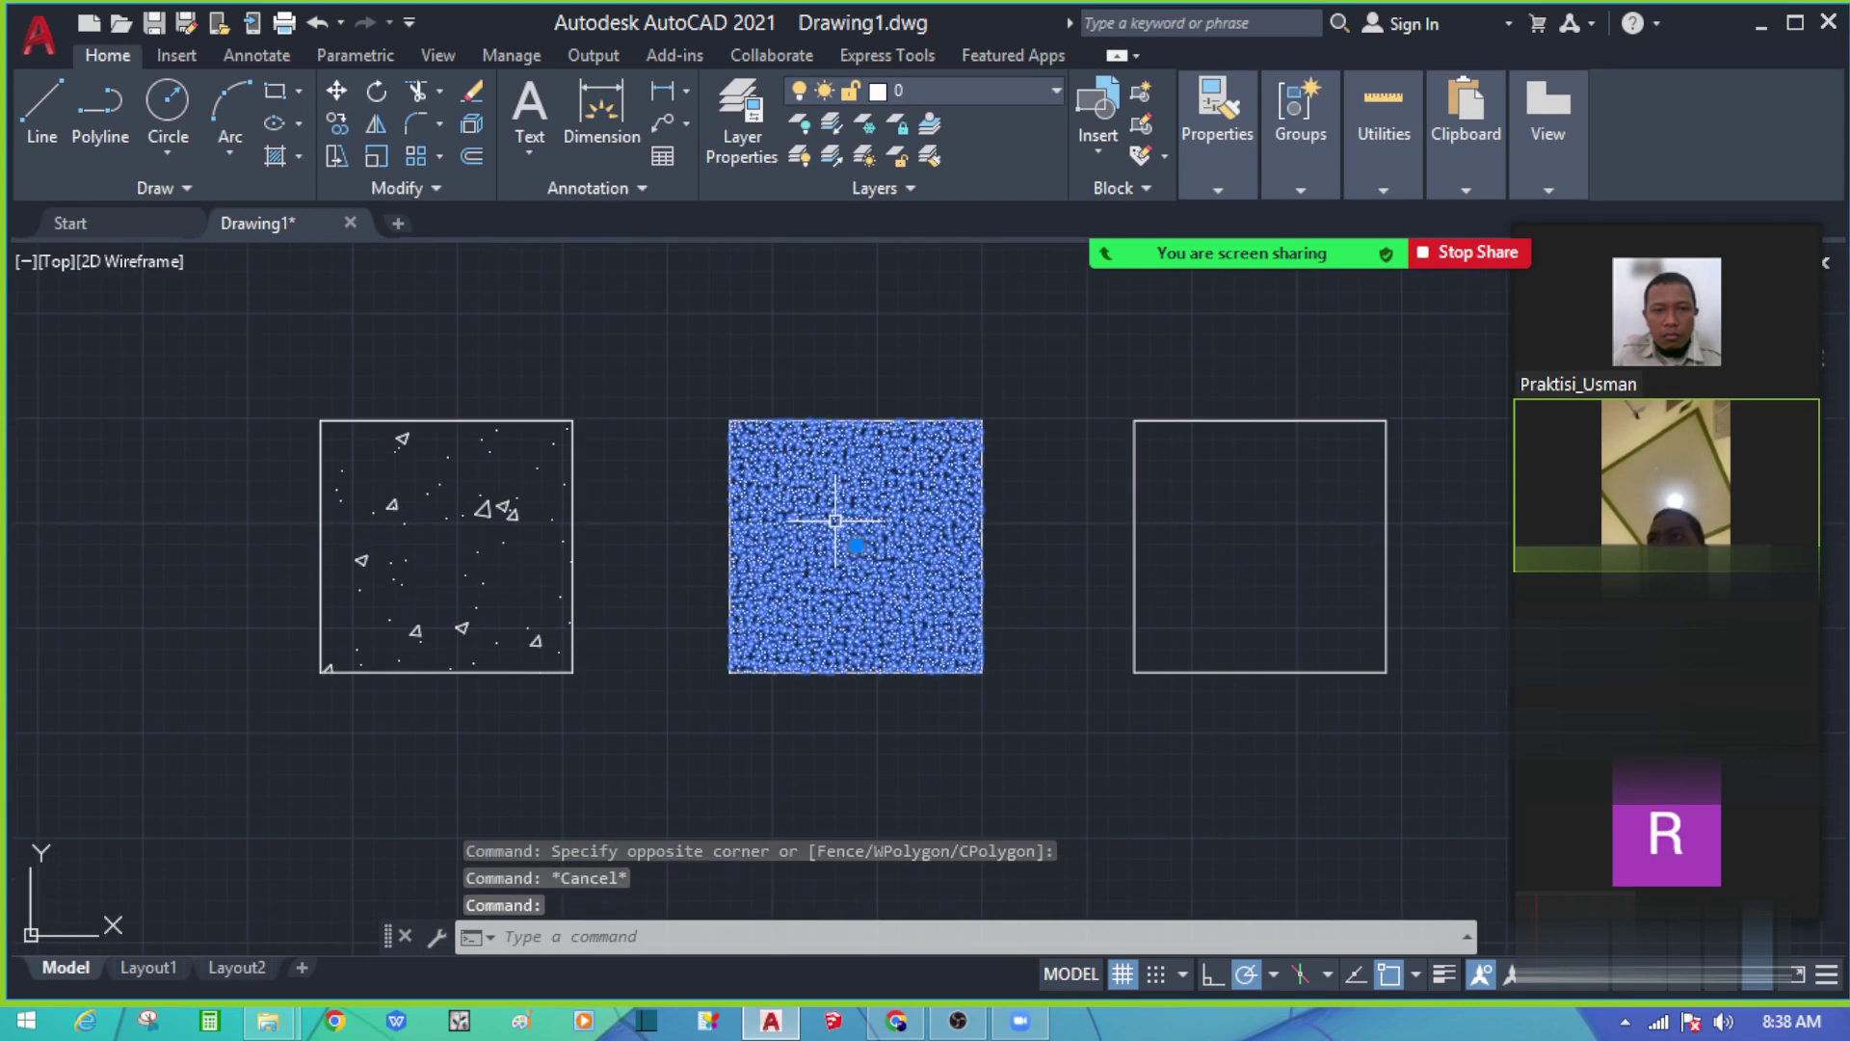
{"action": "left_click", "coordinate": [1091, 157]}
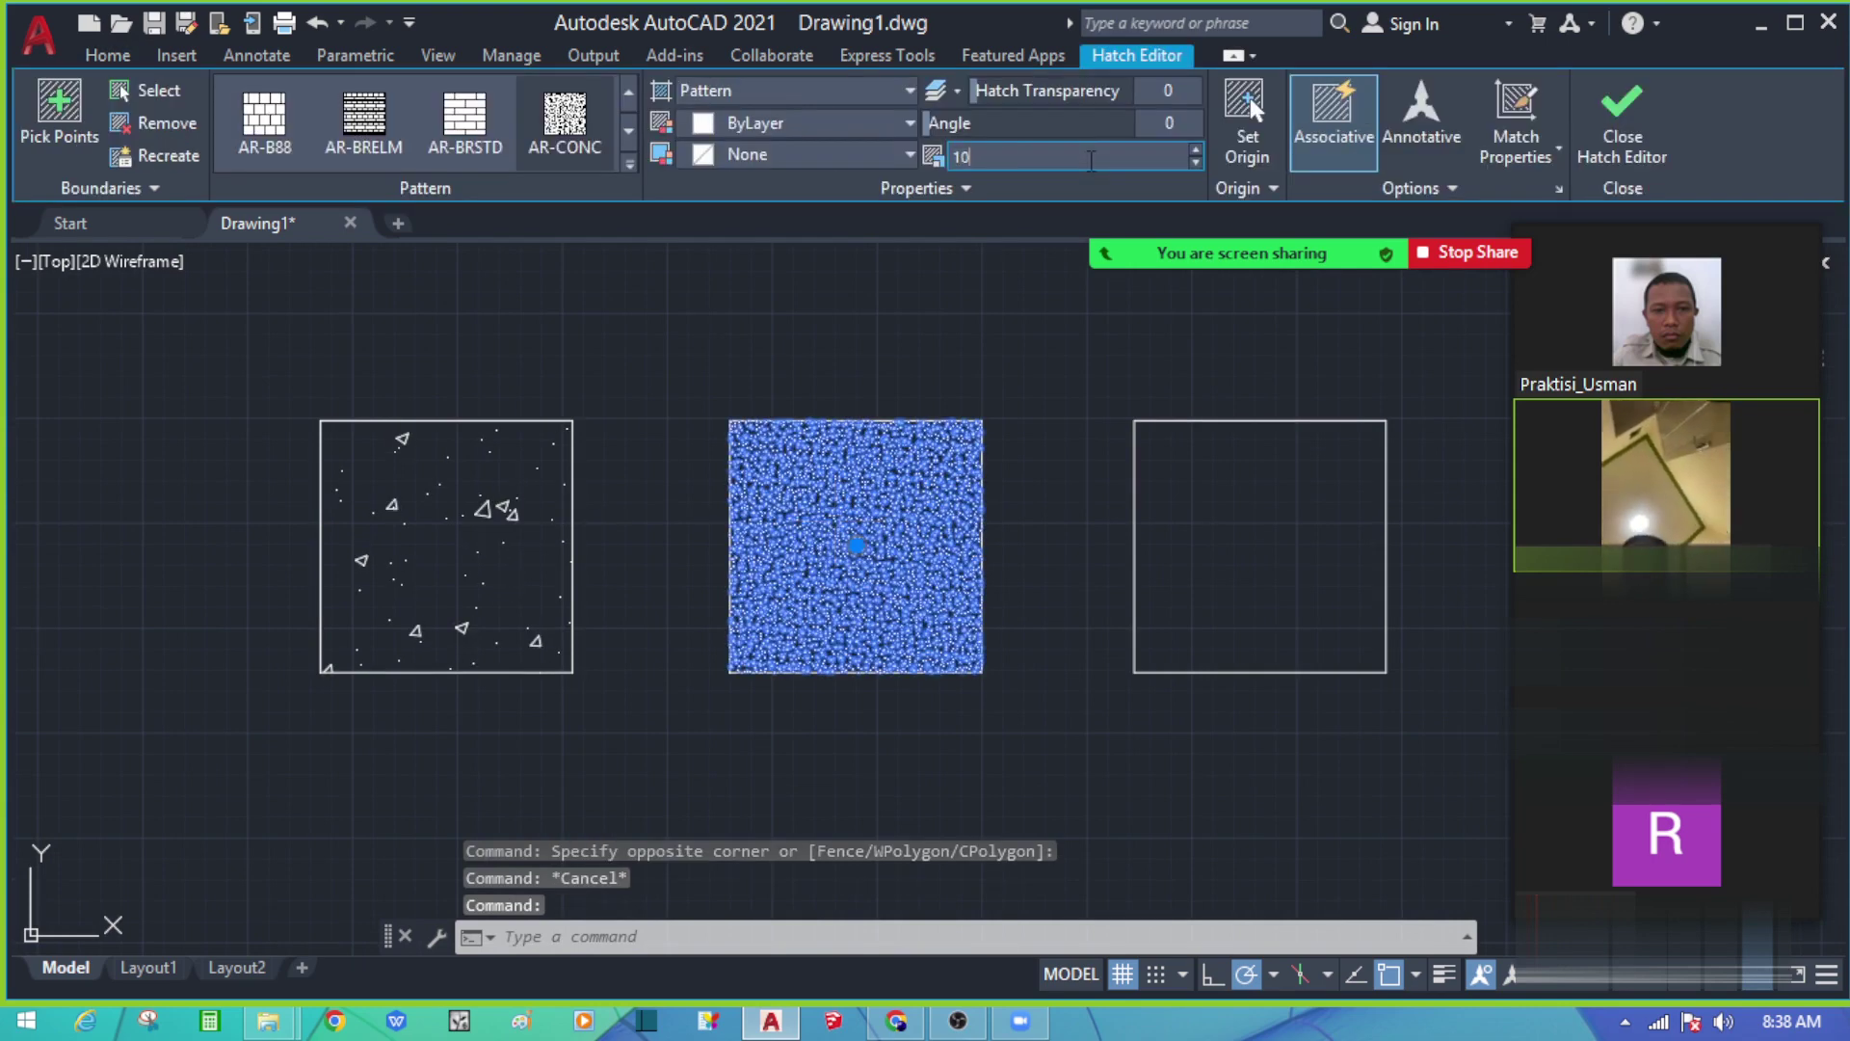
{"action": "type", "text": "10"}
{"action": "key", "text": "Return"}
{"action": "left_click", "coordinate": [549, 281]}
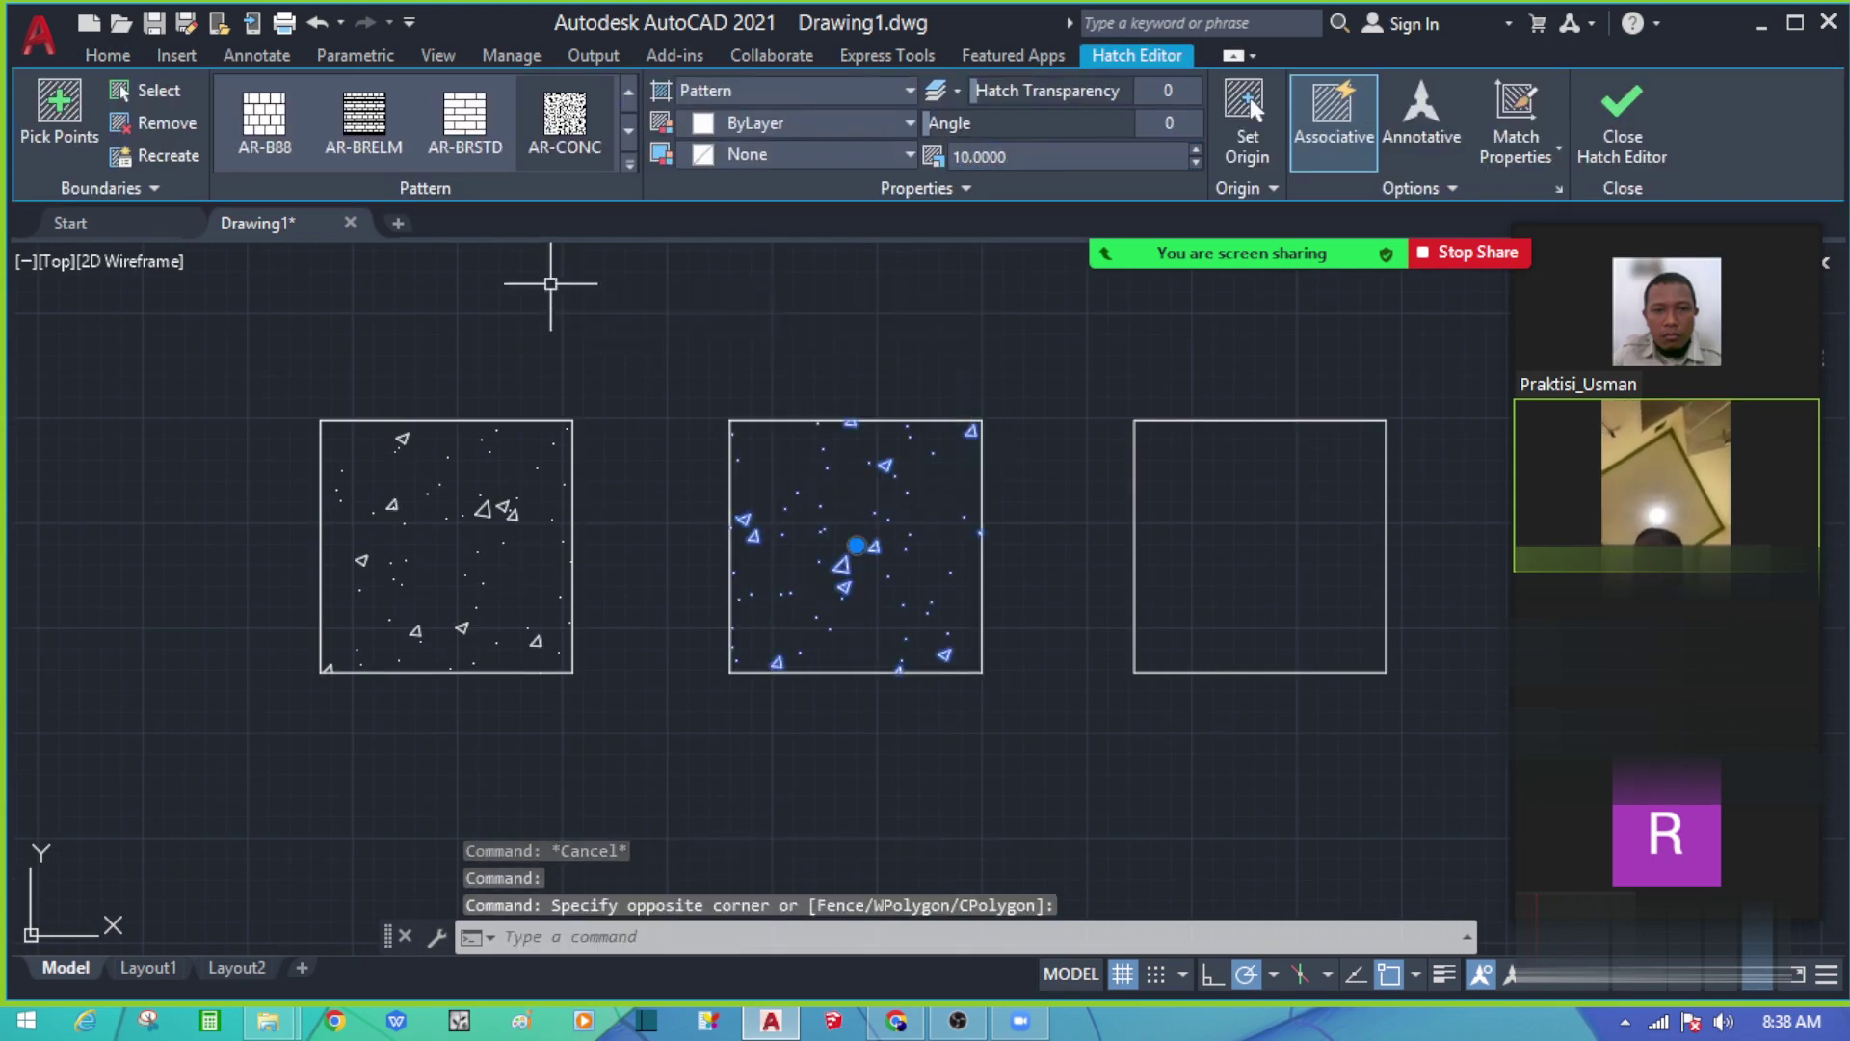
{"action": "key", "text": "Escape"}
{"action": "scroll", "coordinate": [405, 598], "scroll_direction": "down", "scroll_amount": 4}
{"action": "scroll", "coordinate": [636, 601], "scroll_direction": "up", "scroll_amount": 2}
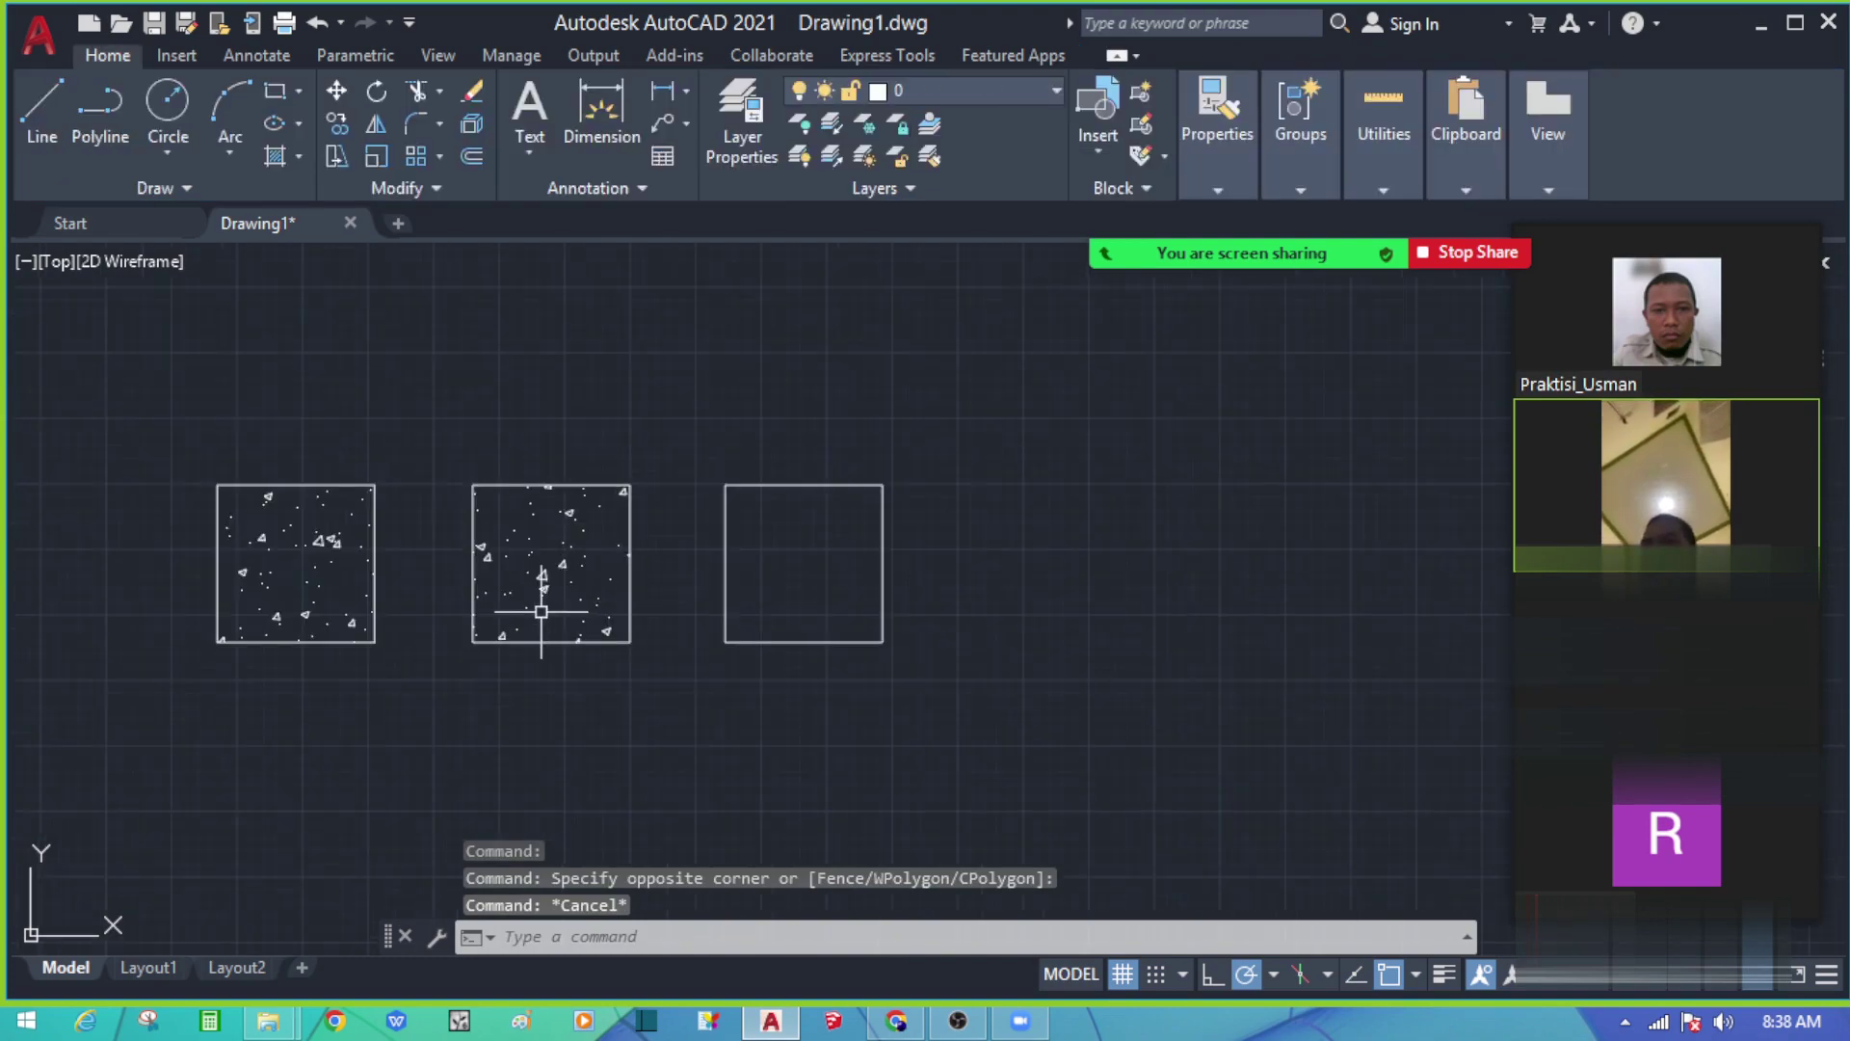
{"action": "key", "text": "ctrl+z"}
{"action": "key", "text": "ctrl+z"}
{"action": "scroll", "coordinate": [680, 616], "scroll_direction": "up", "scroll_amount": 3}
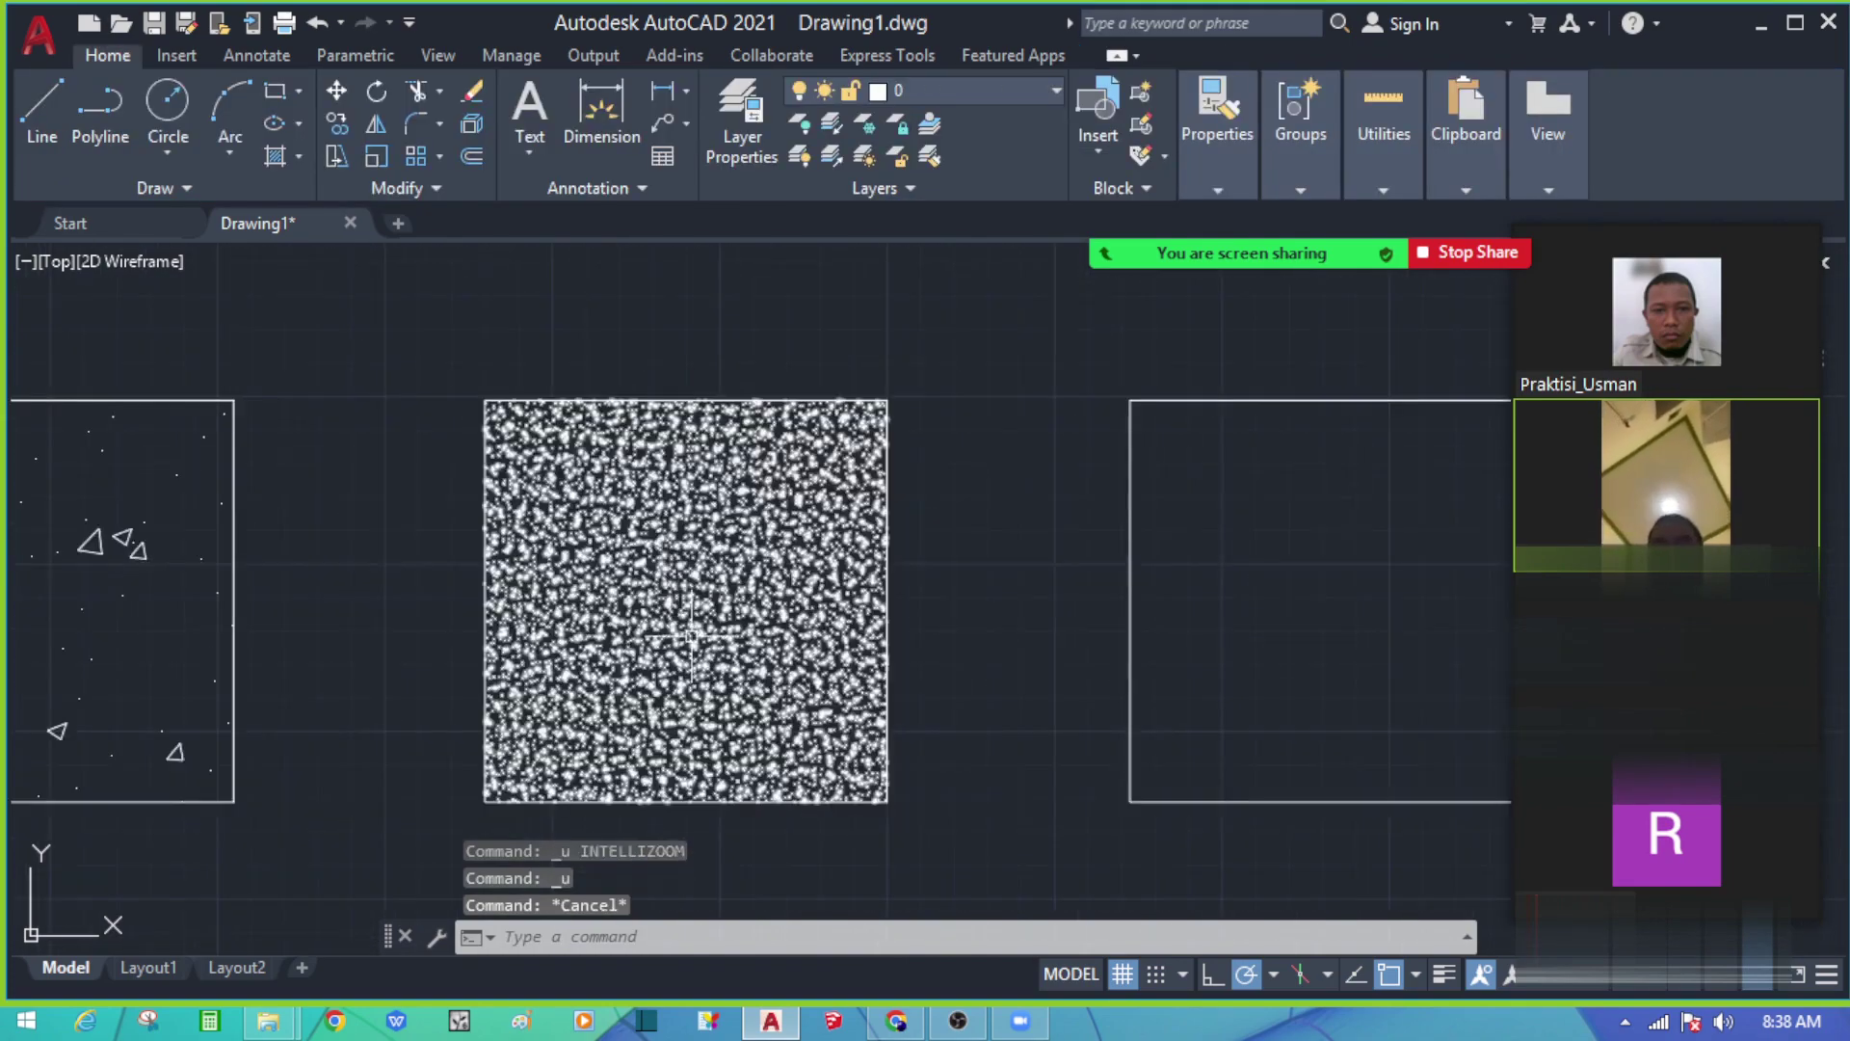
{"action": "scroll", "coordinate": [1032, 777], "scroll_direction": "down", "scroll_amount": 4}
{"action": "left_click", "coordinate": [1032, 777]}
{"action": "scroll", "coordinate": [793, 607], "scroll_direction": "up", "scroll_amount": 3}
{"action": "key", "text": "Escape"}
{"action": "middle_click_drag", "start_coordinate": [855, 630], "coordinate": [771, 640]}
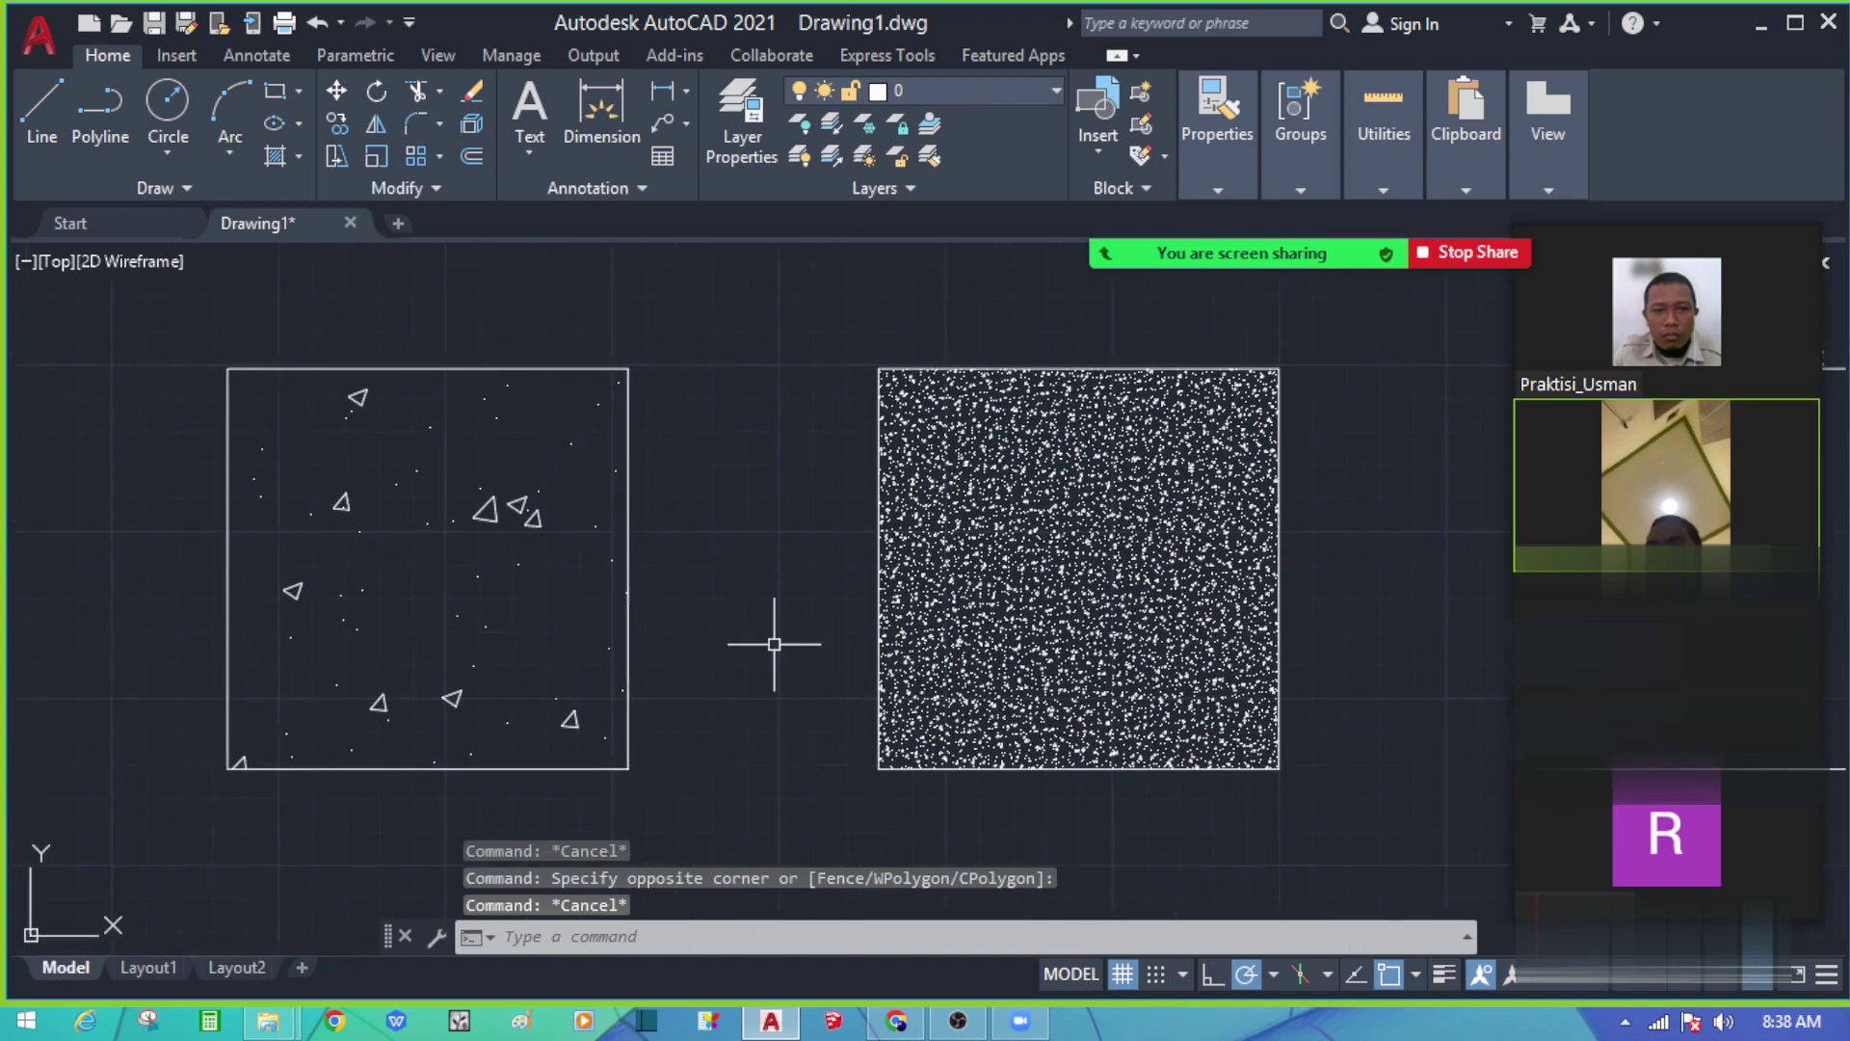
{"action": "left_click", "coordinate": [1024, 590]}
{"action": "key", "text": "Escape"}
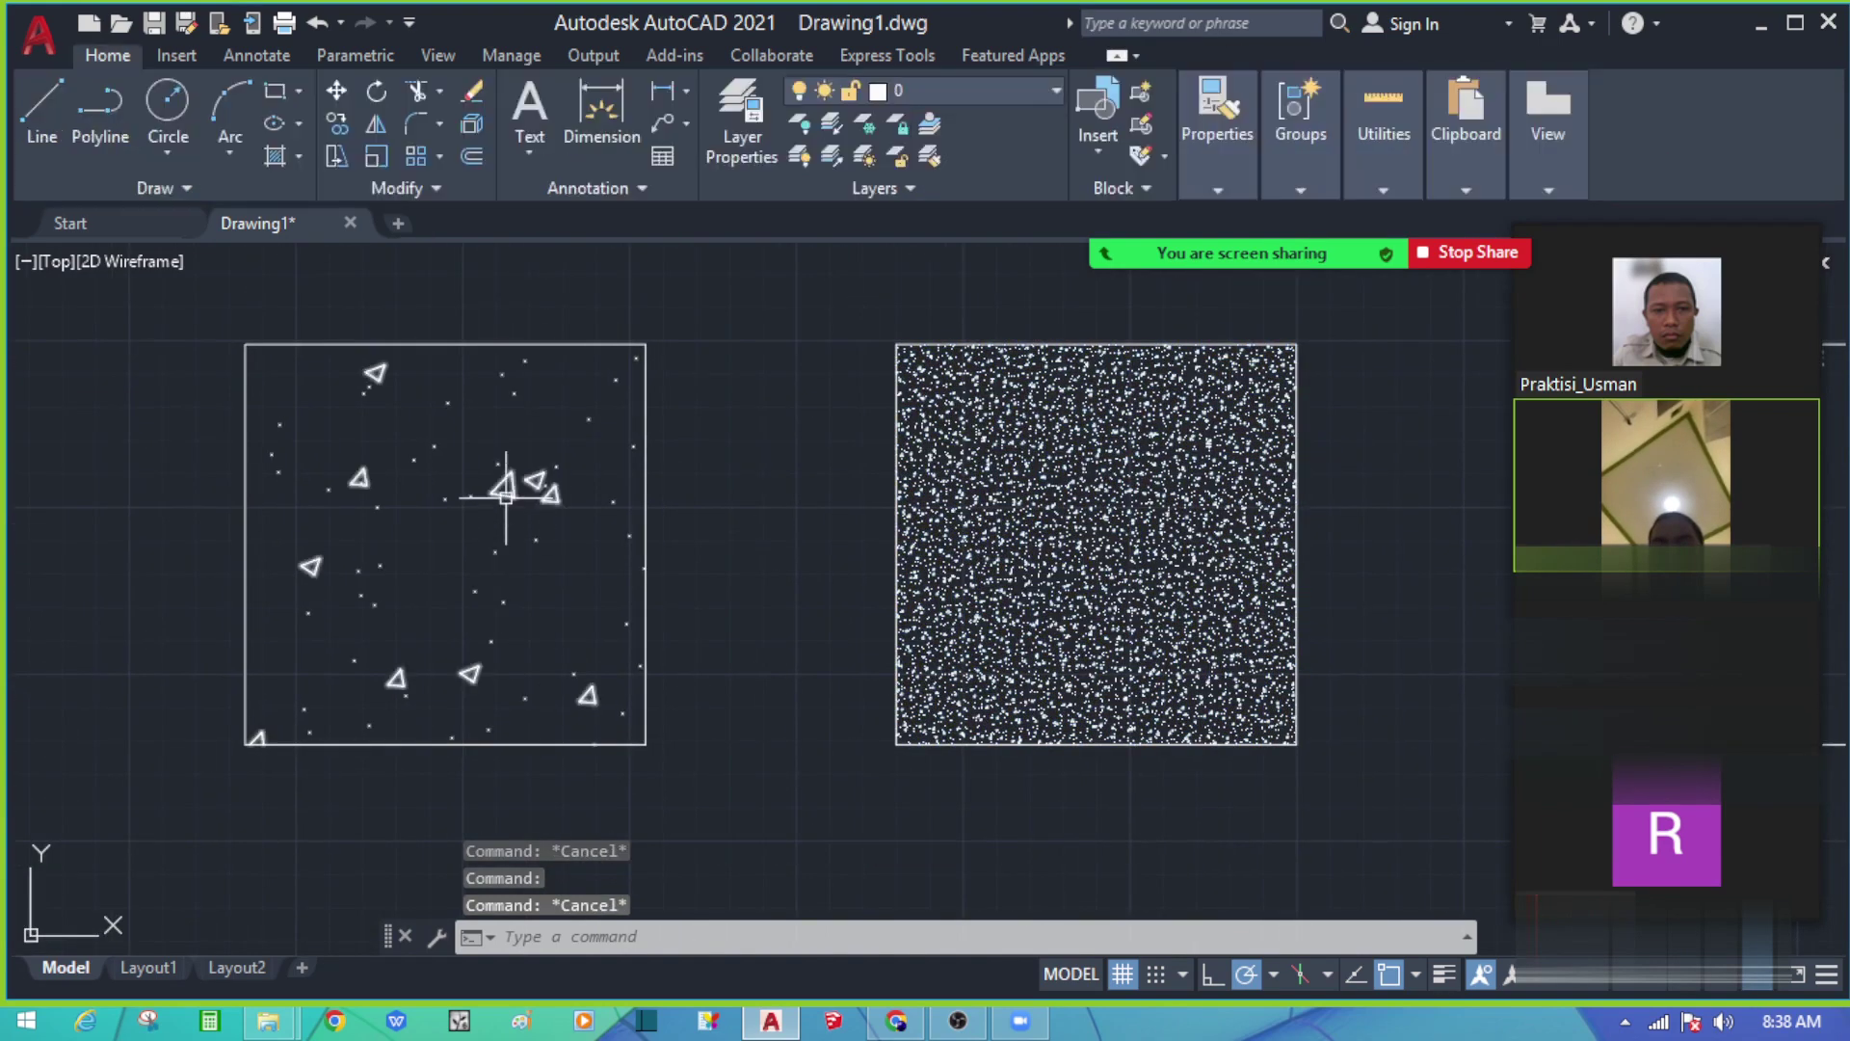
{"action": "left_click", "coordinate": [499, 508]}
{"action": "key", "text": "Escape"}
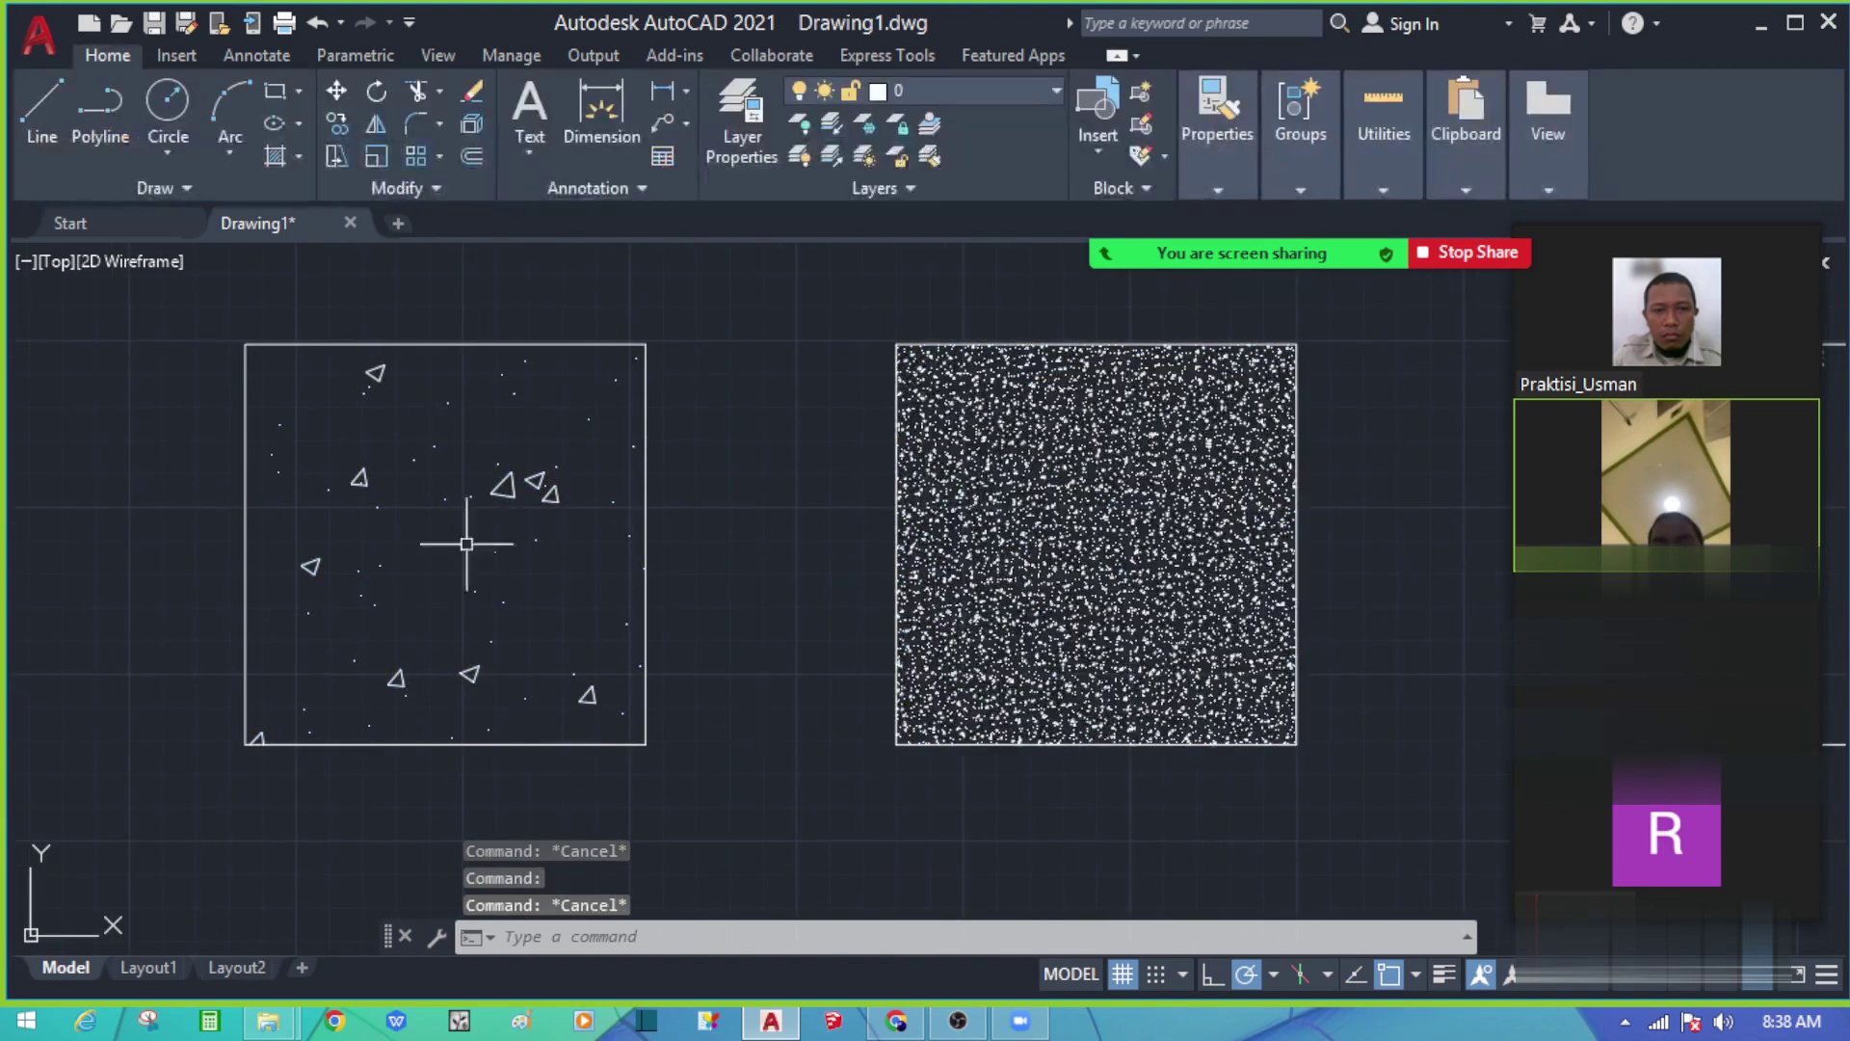
{"action": "left_click", "coordinate": [510, 489]}
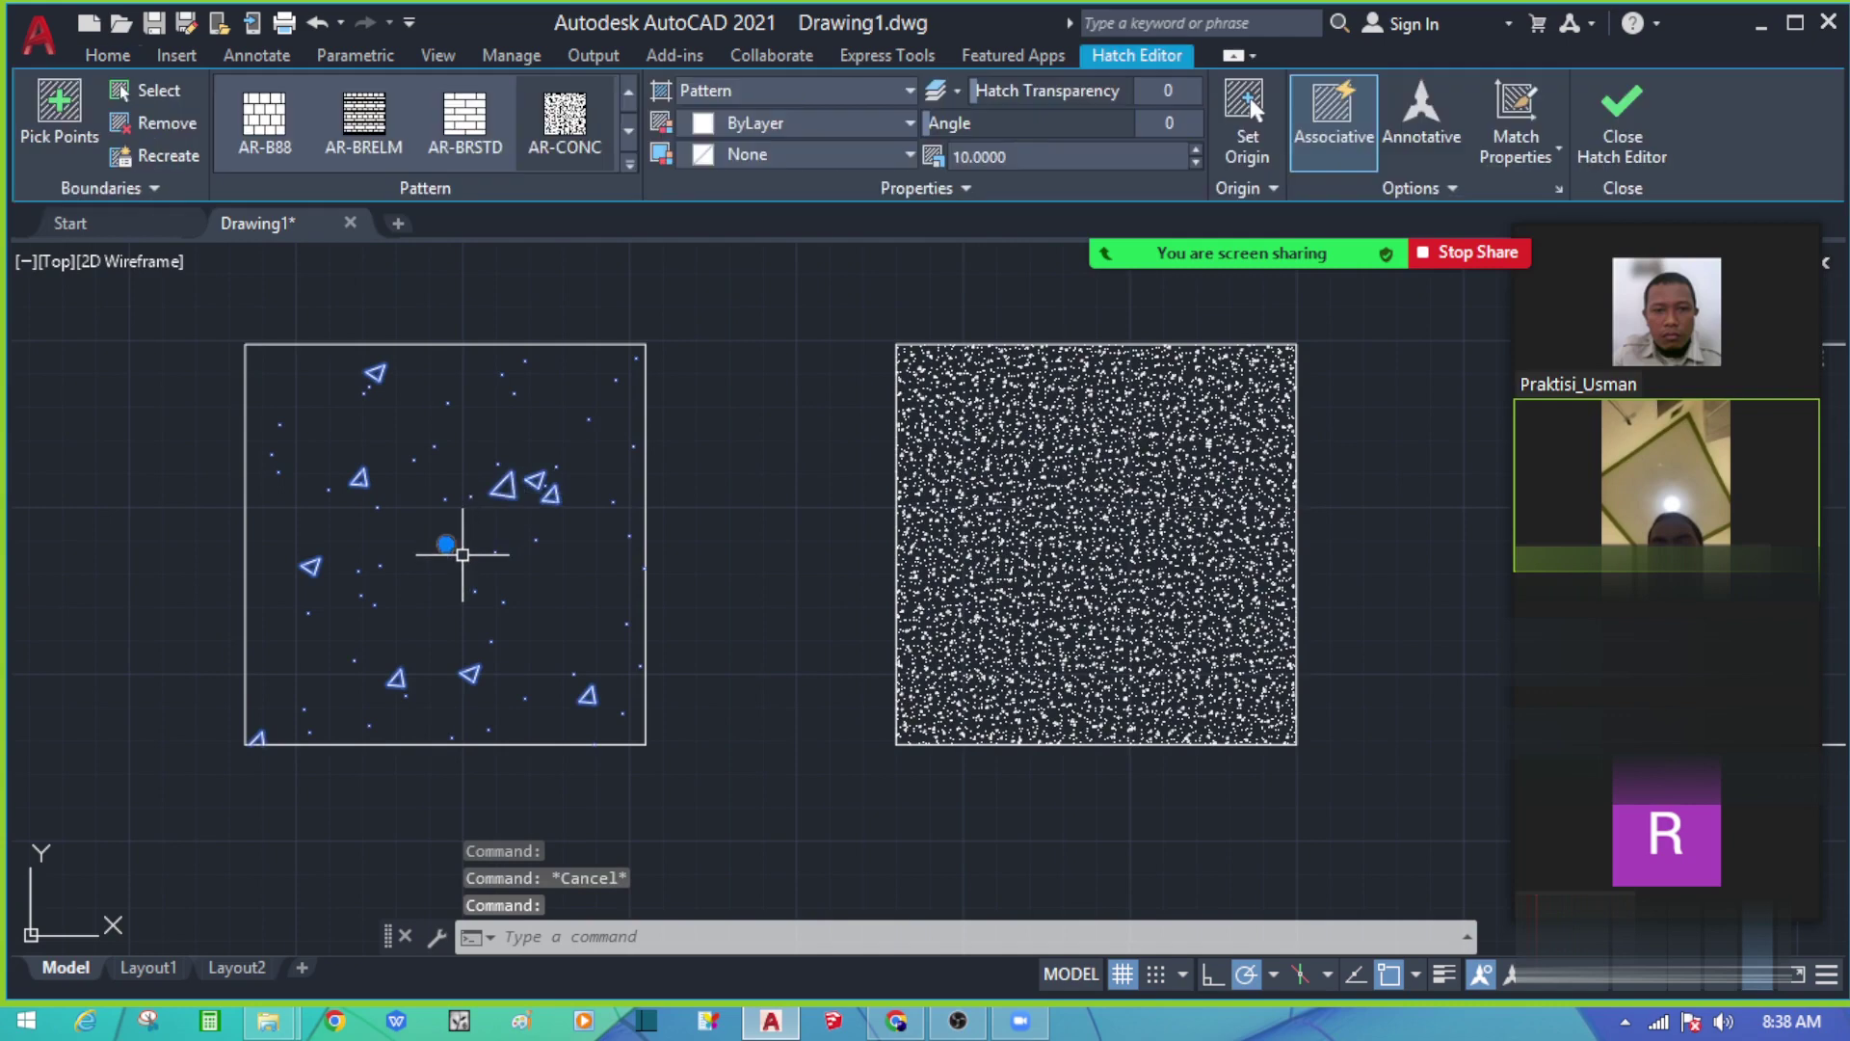
{"action": "key", "text": "Escape"}
{"action": "left_click", "coordinate": [991, 611]}
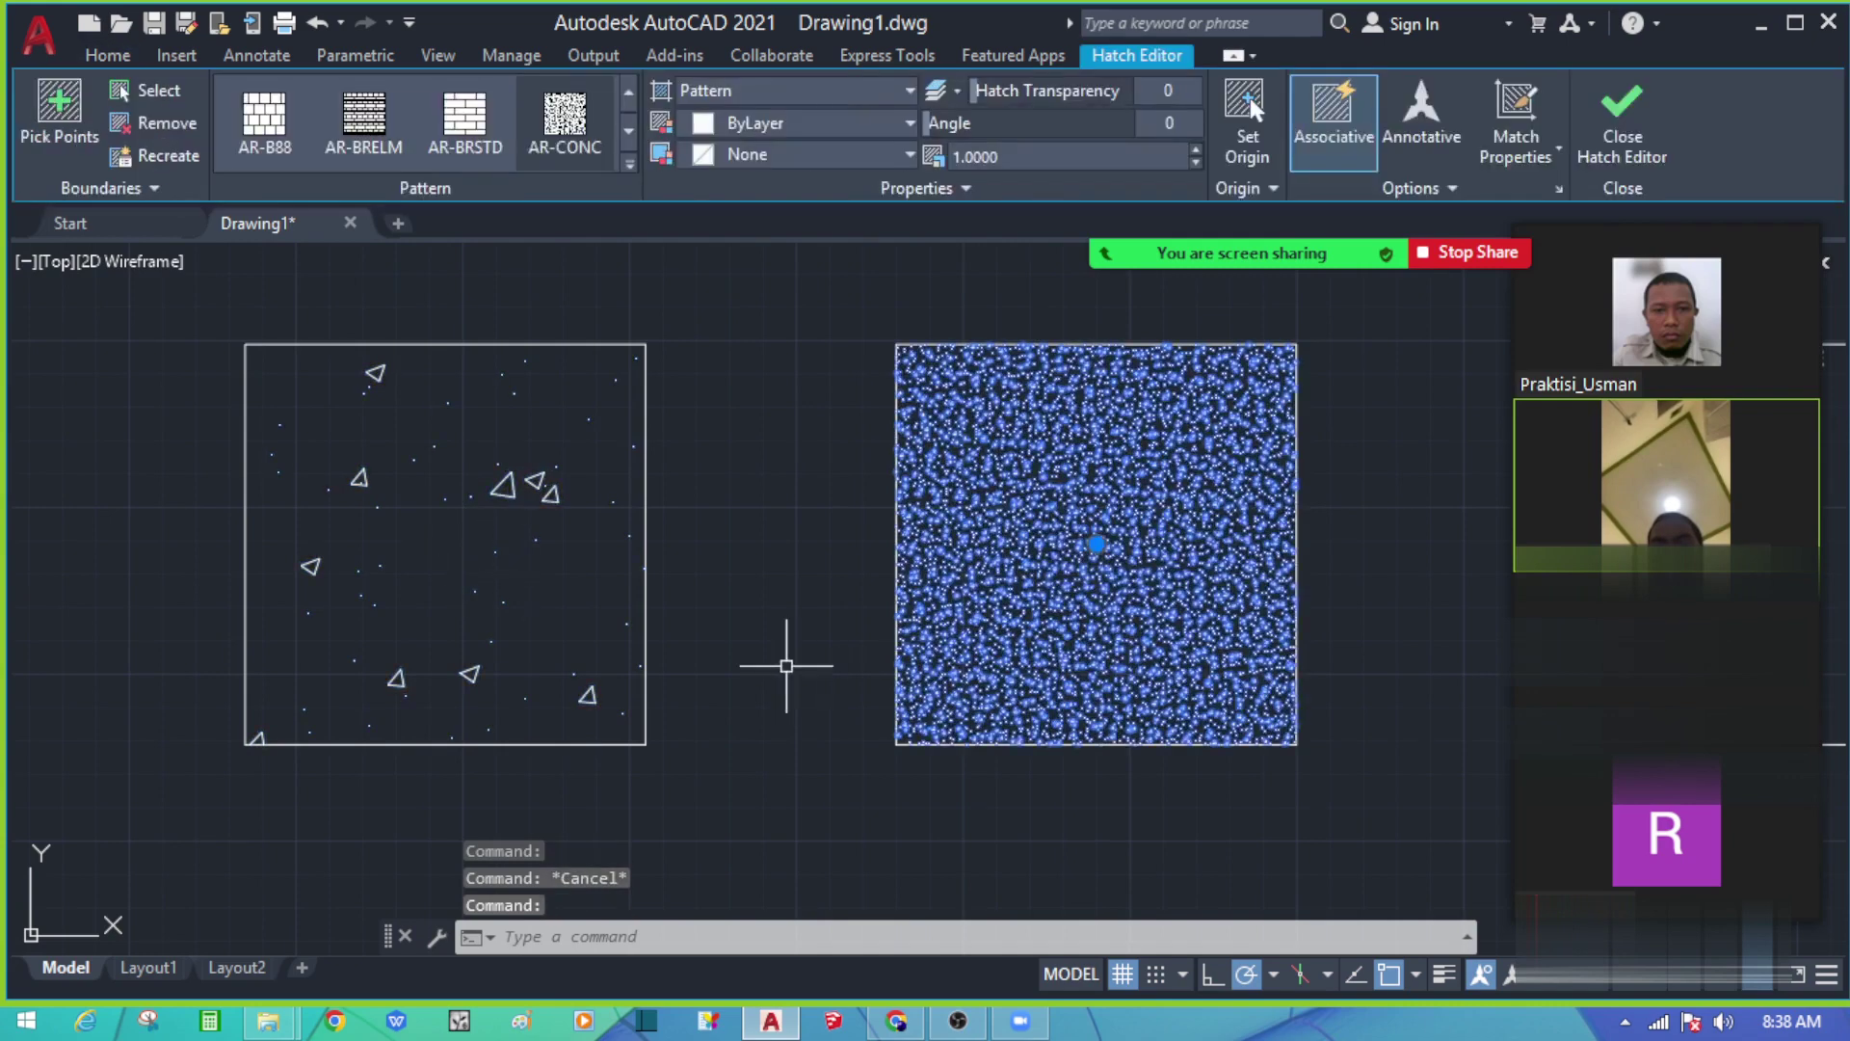
{"action": "key", "text": "Escape"}
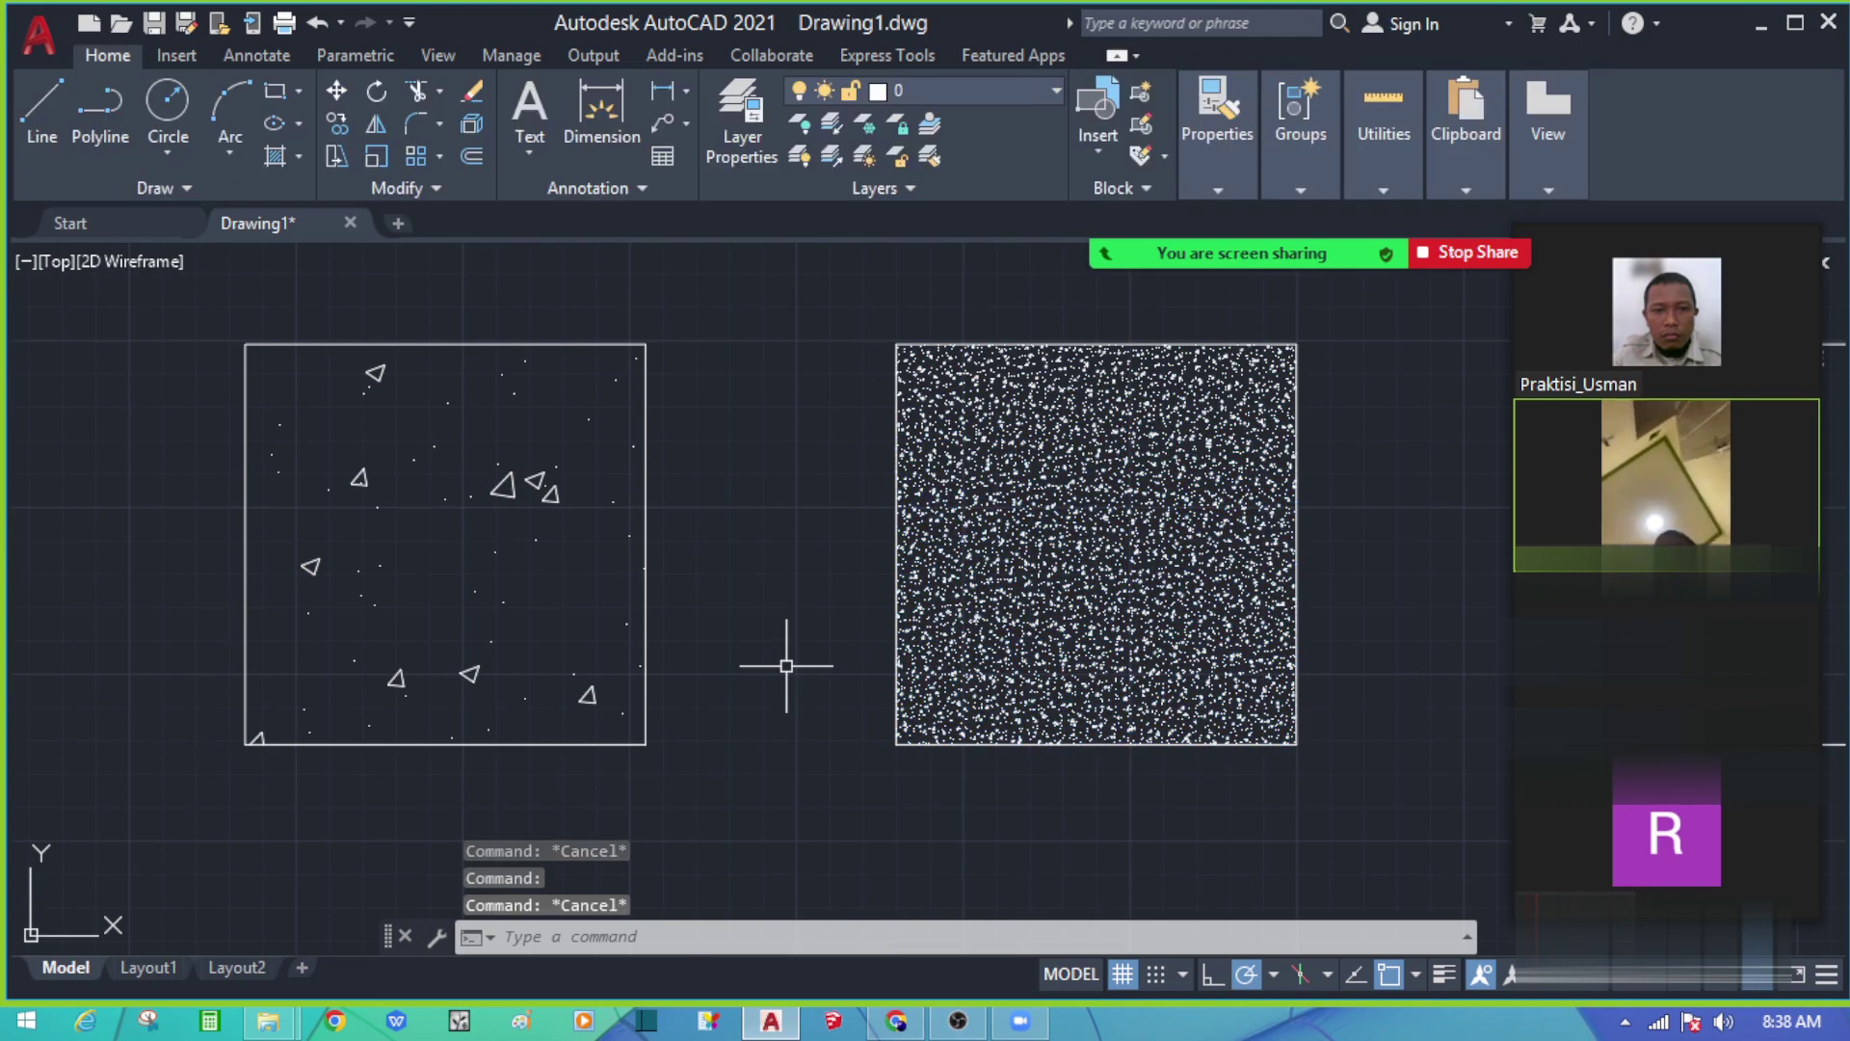
{"action": "left_click", "coordinate": [544, 494]}
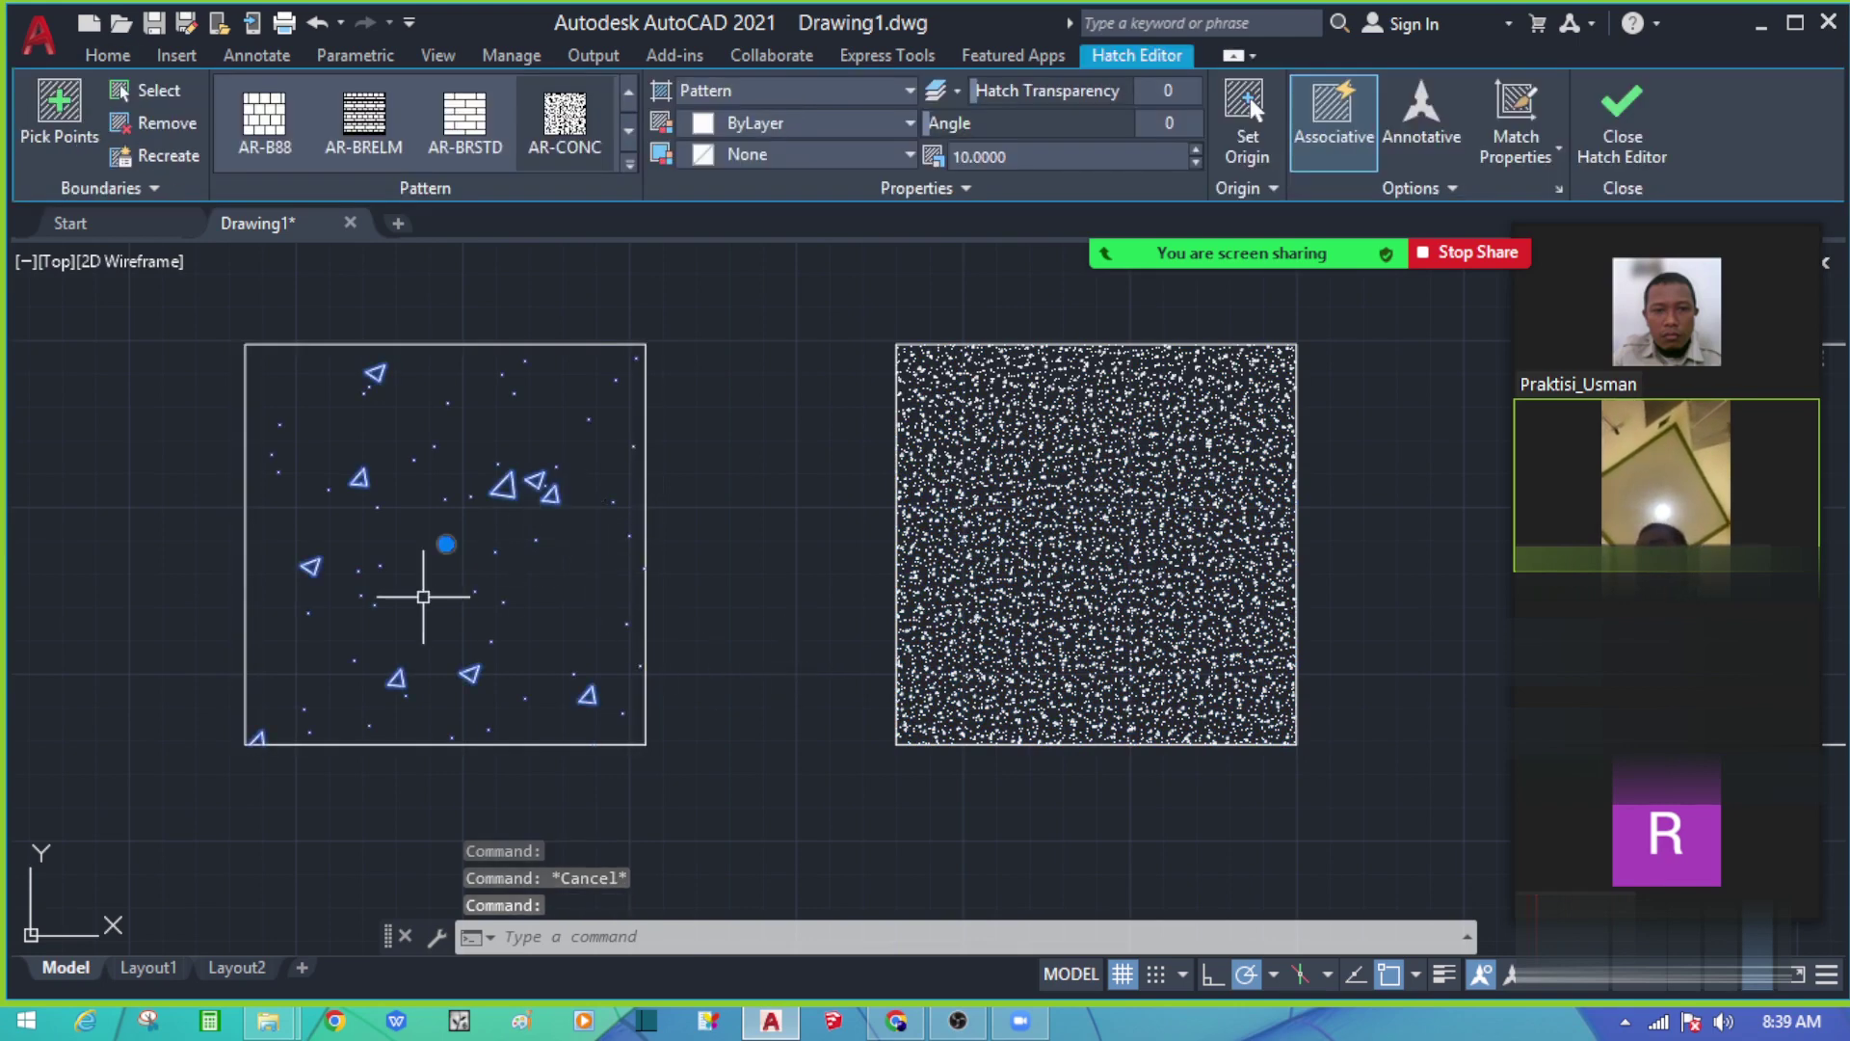
{"action": "key", "text": "Escape"}
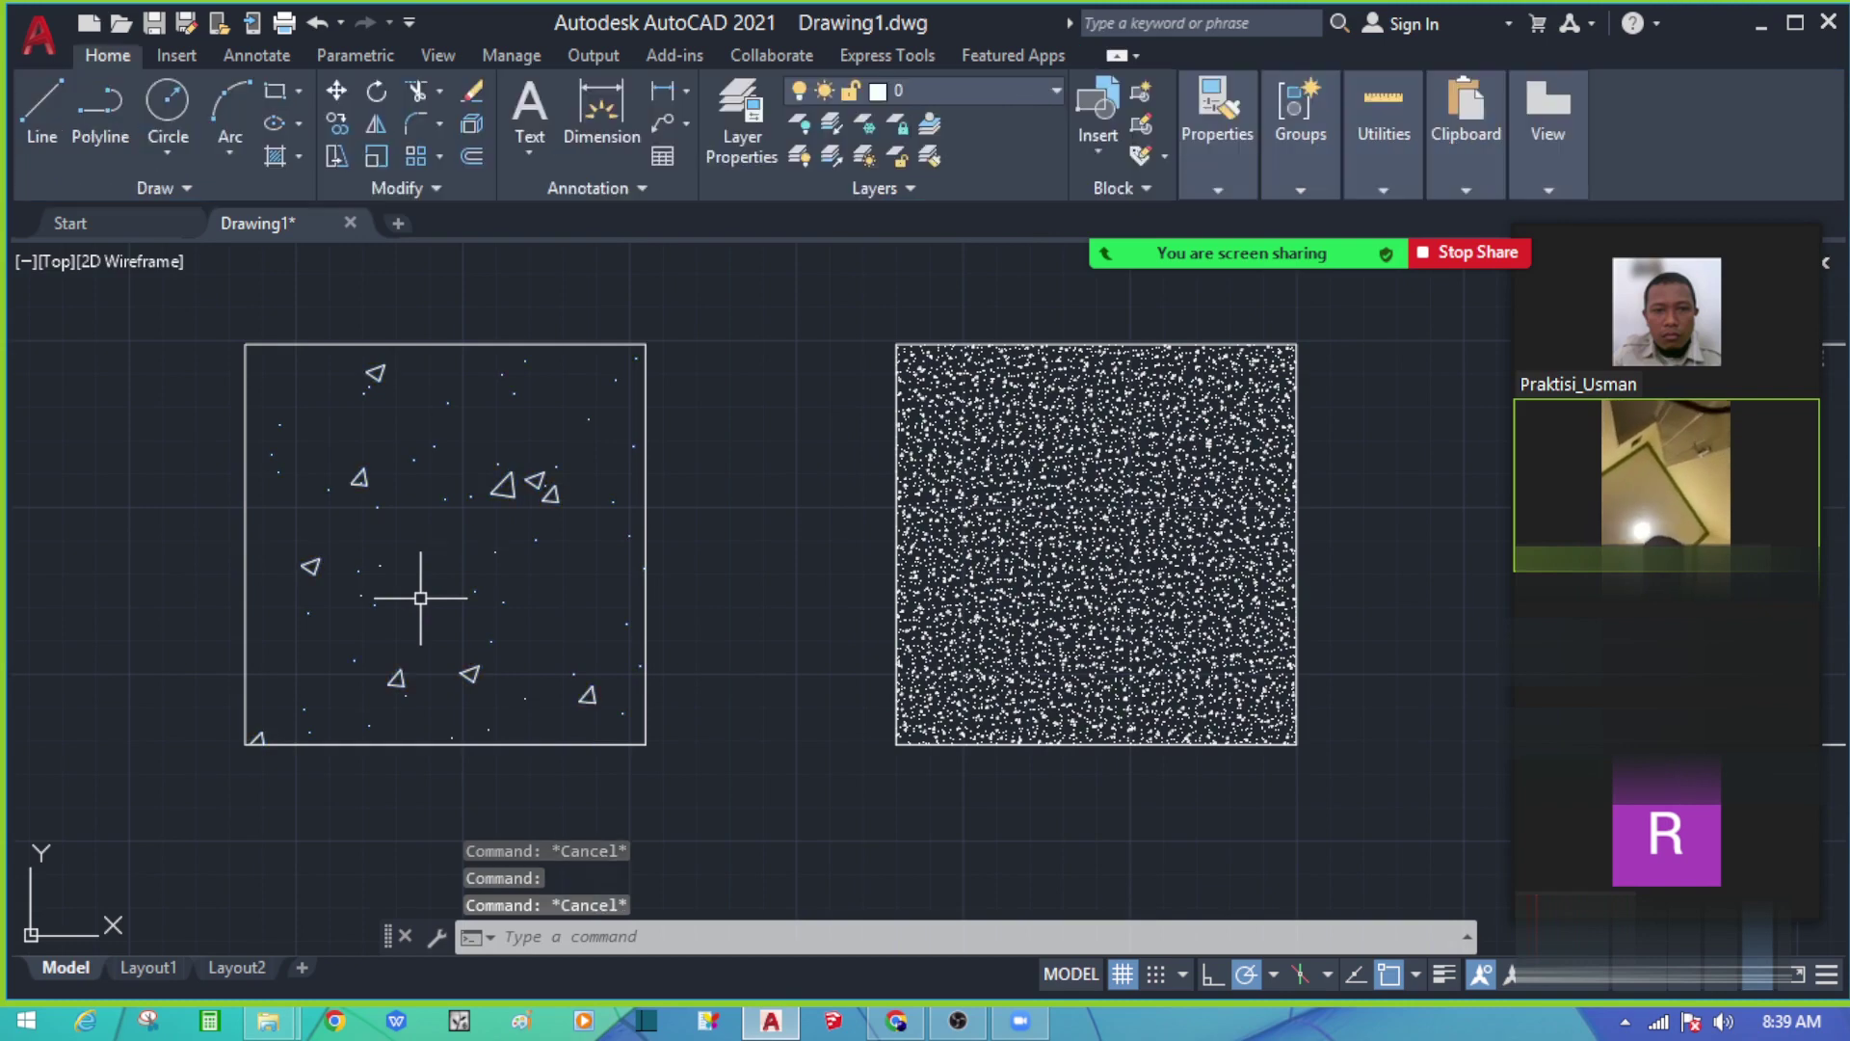
{"action": "left_click", "coordinate": [462, 498]}
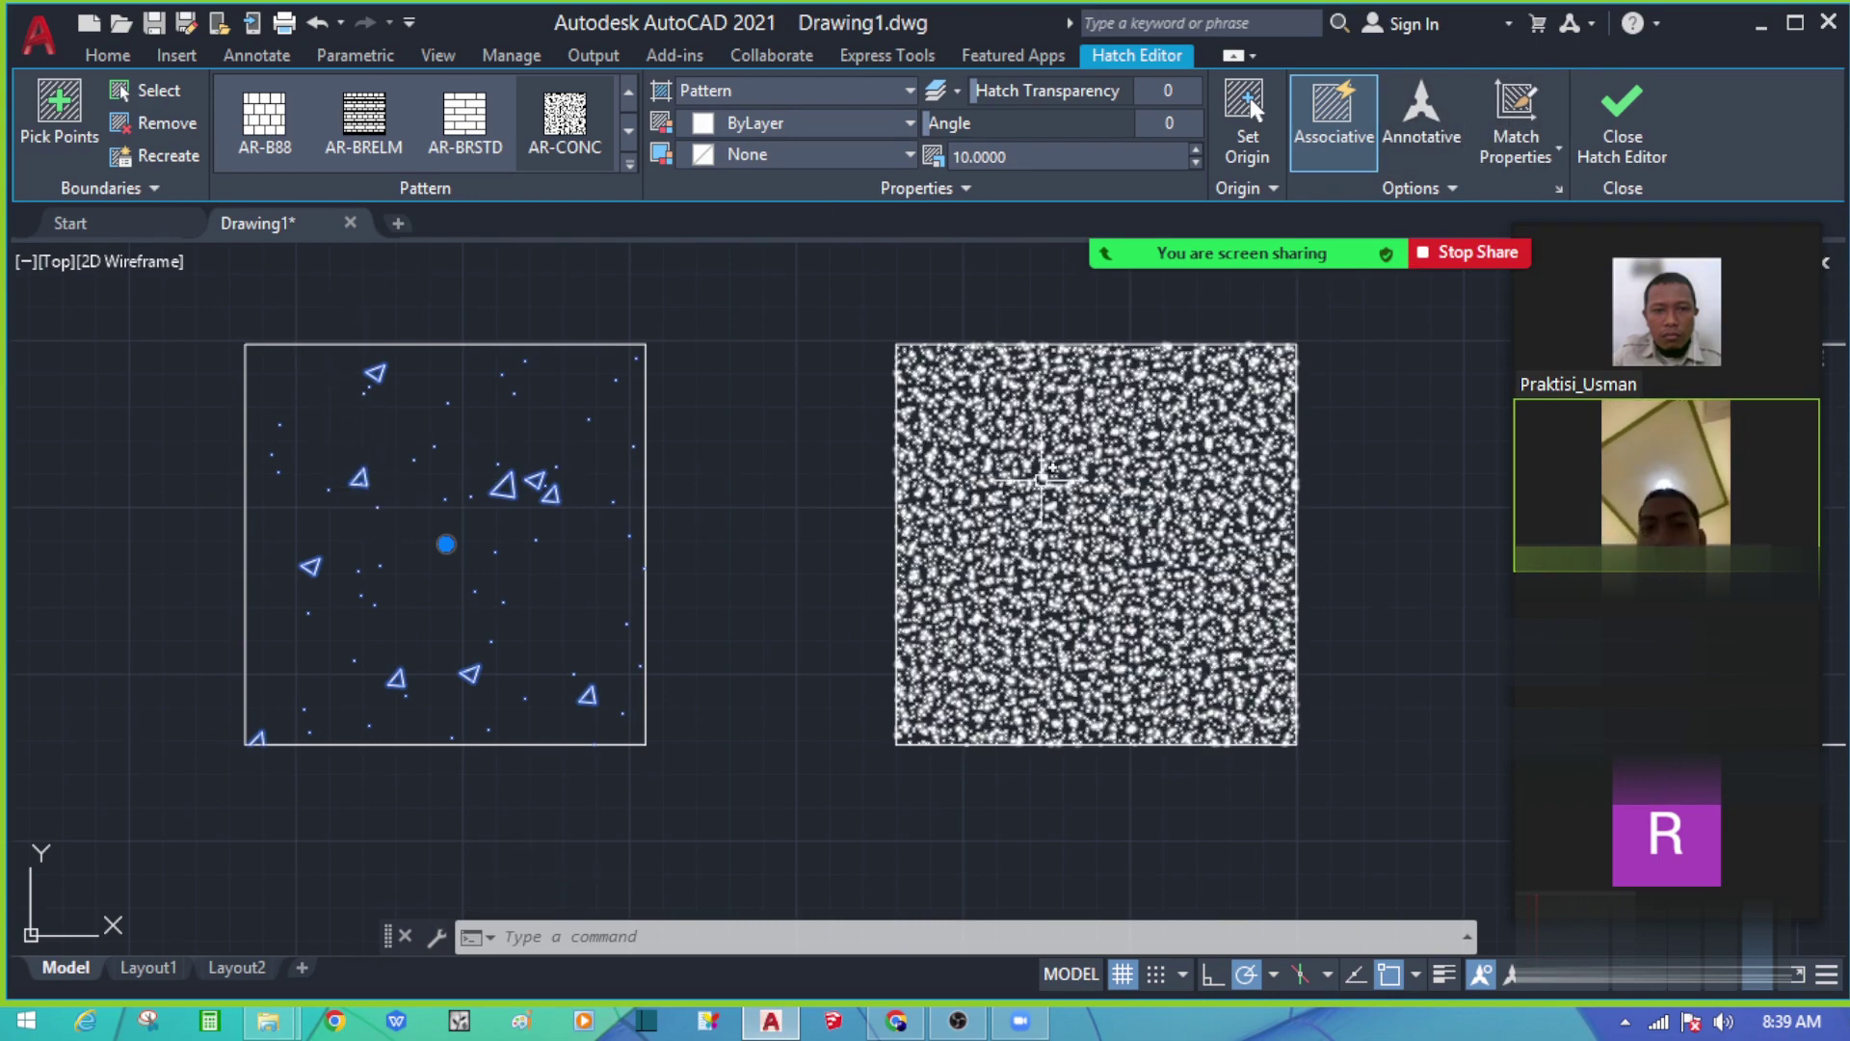
{"action": "key", "text": "Escape"}
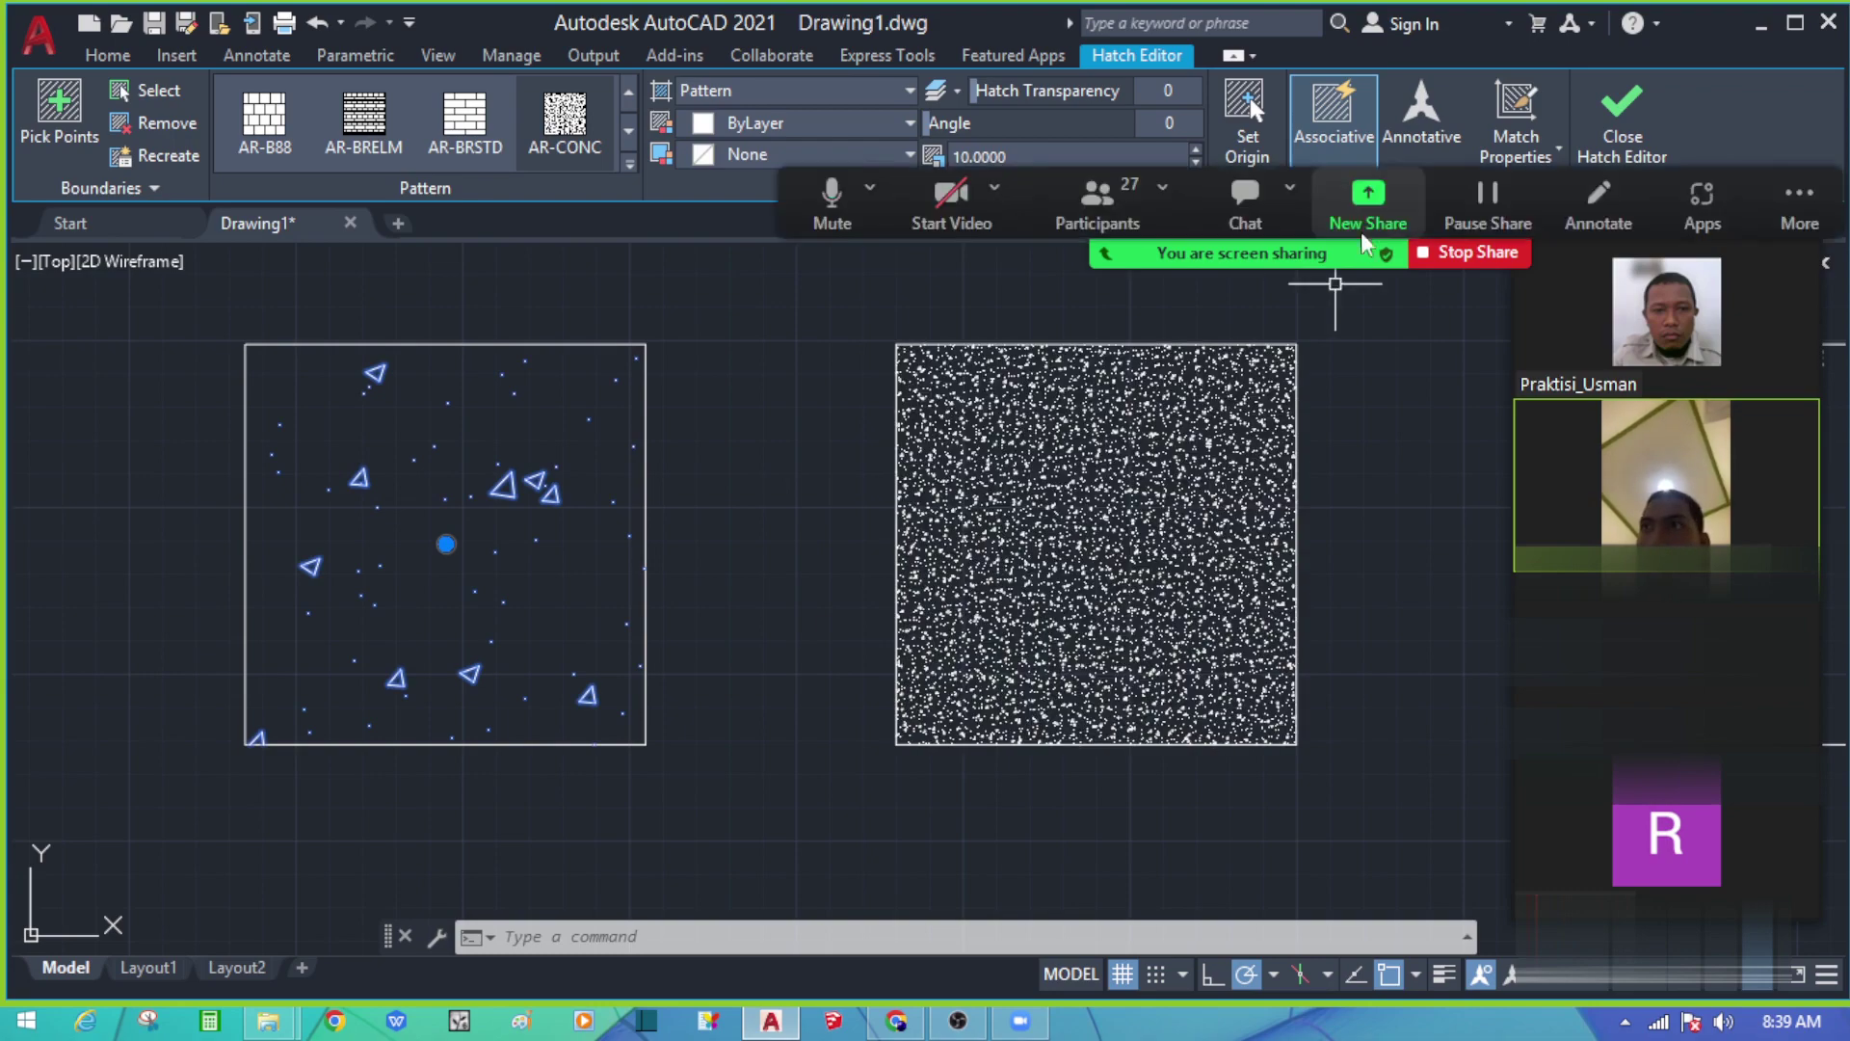
{"action": "key", "text": "Escape"}
{"action": "key", "text": "Escape"}
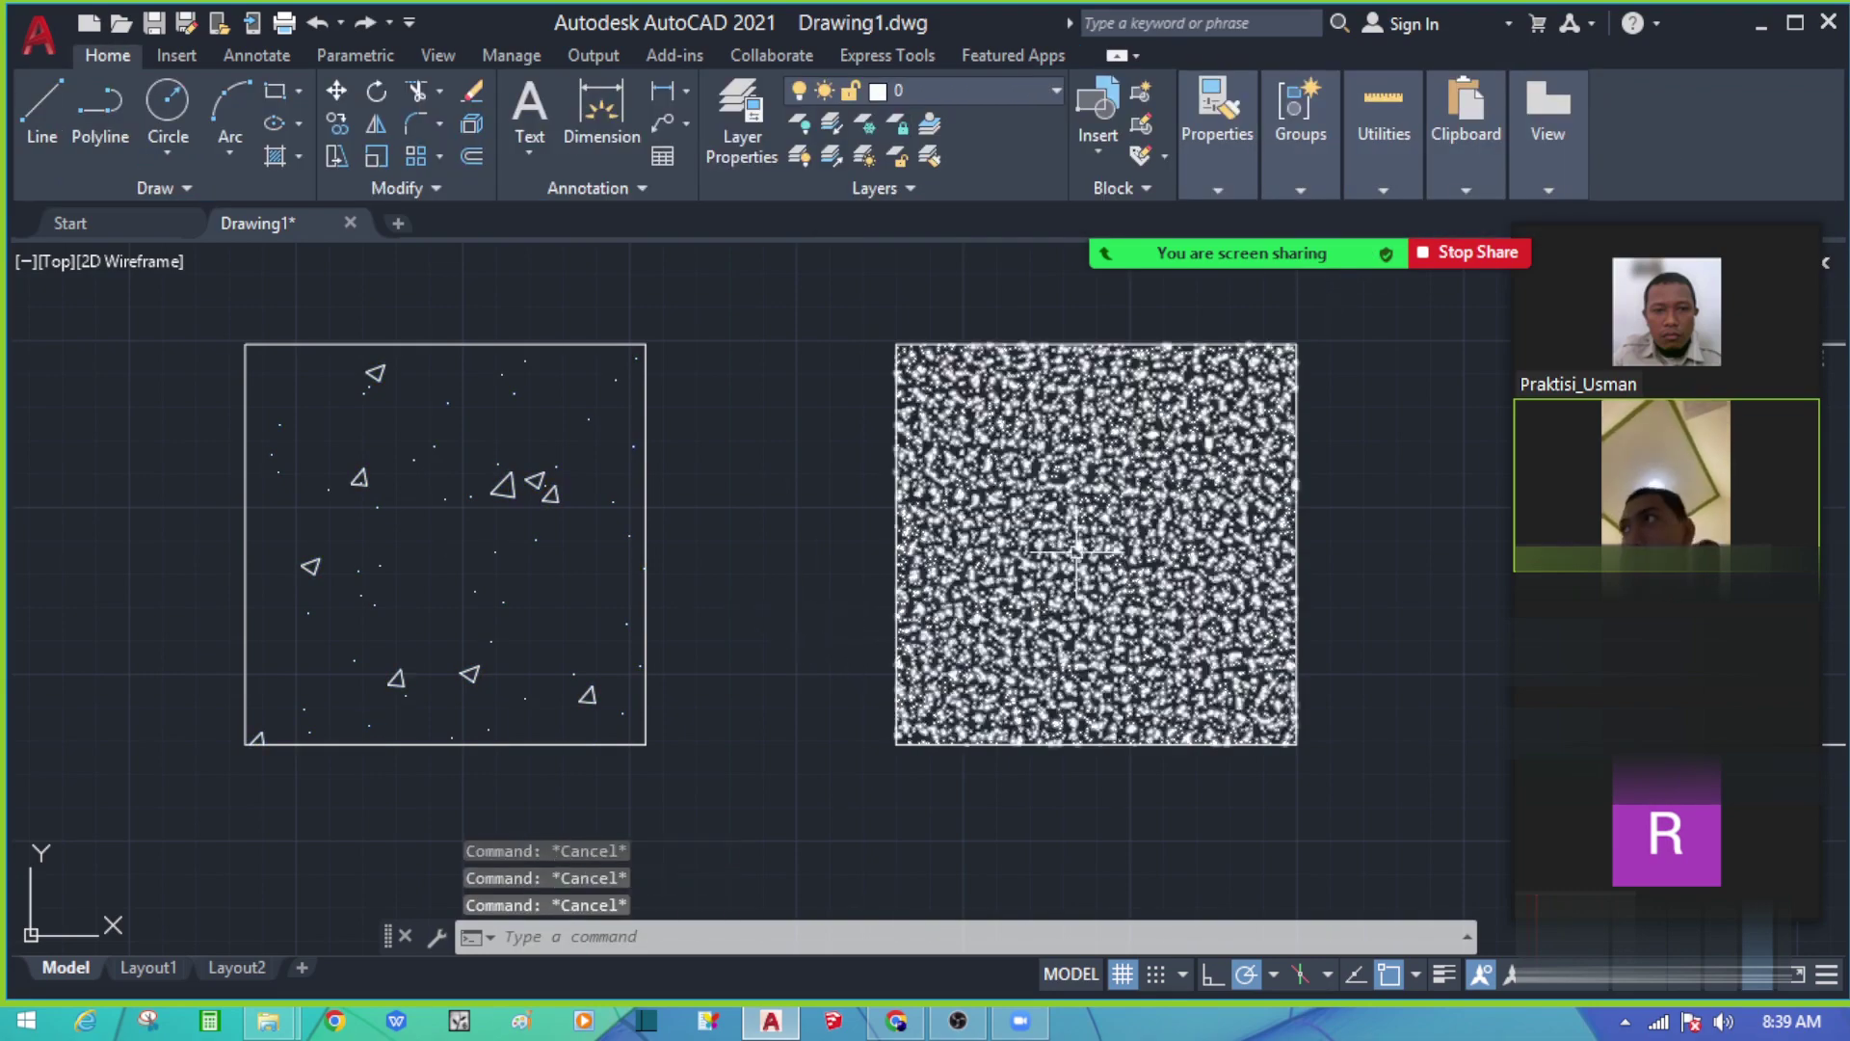
{"action": "left_click", "coordinate": [1129, 503]}
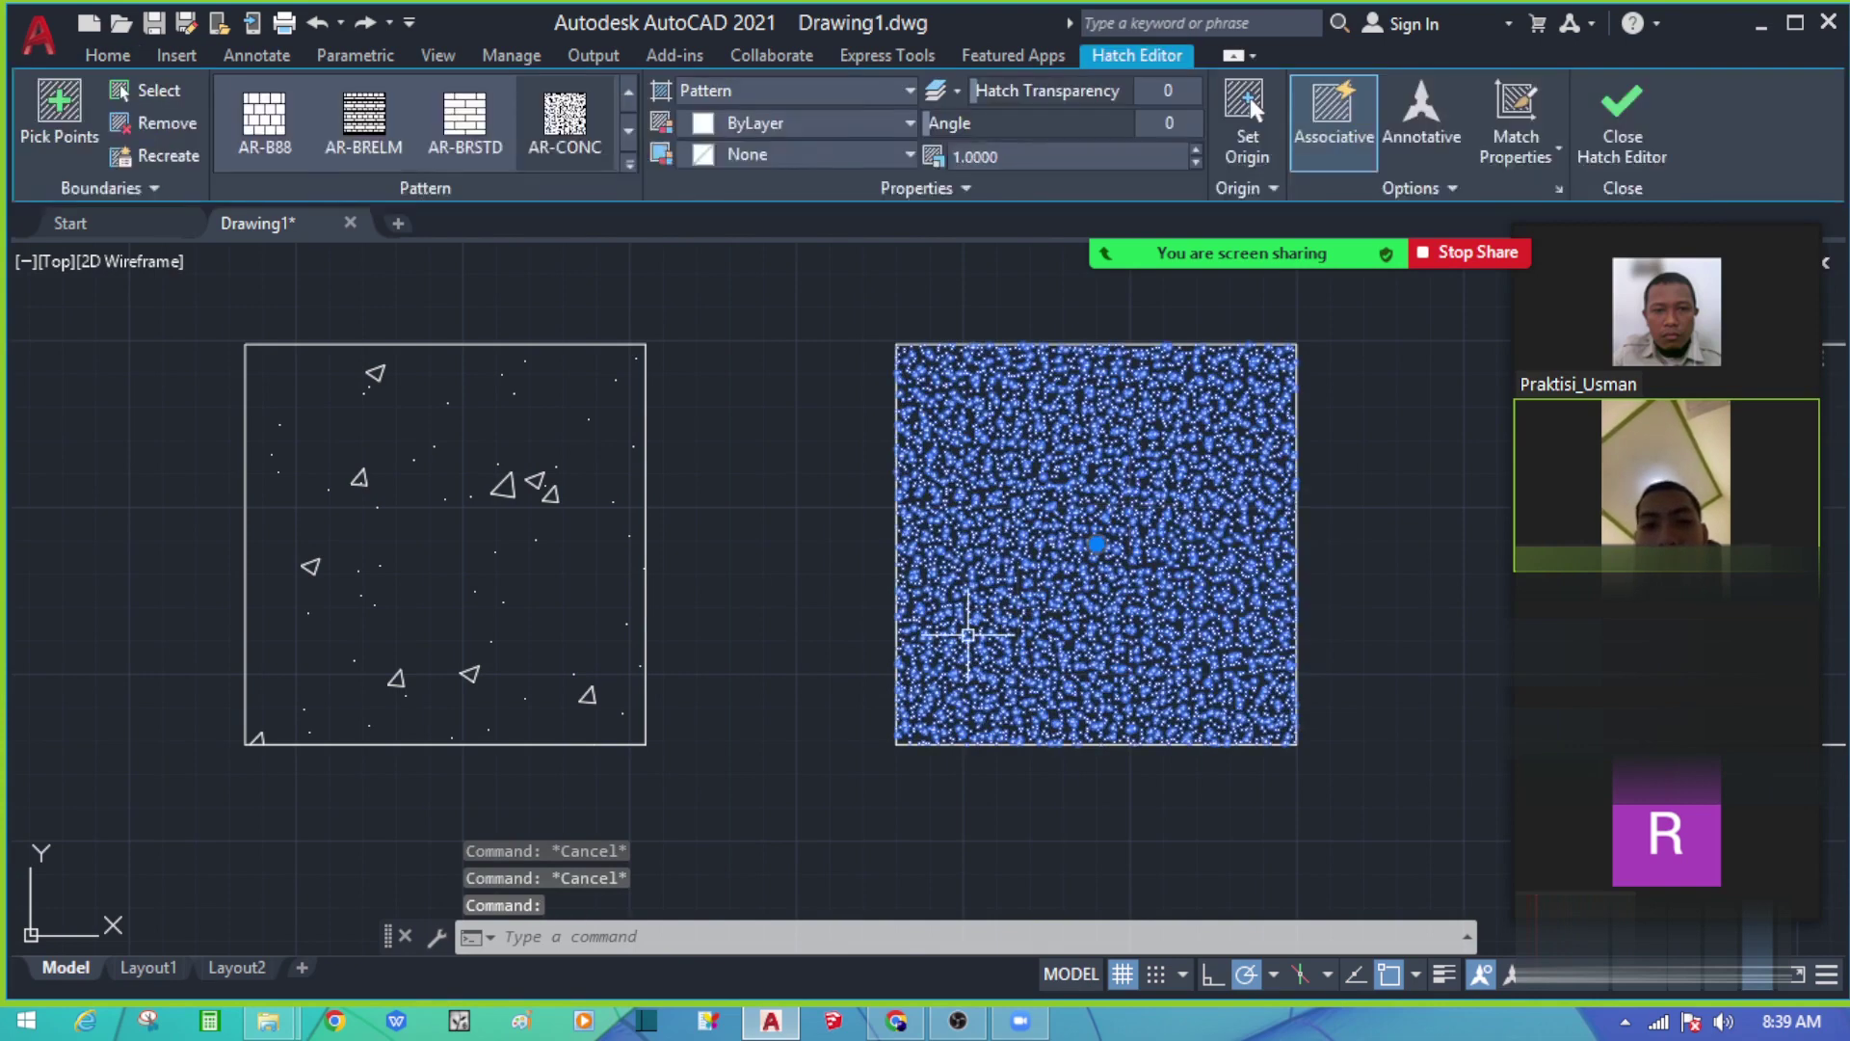
Step: Apply Hatch Editor Match Properties using the left hatch as source
{"action": "left_click", "coordinate": [1516, 106]}
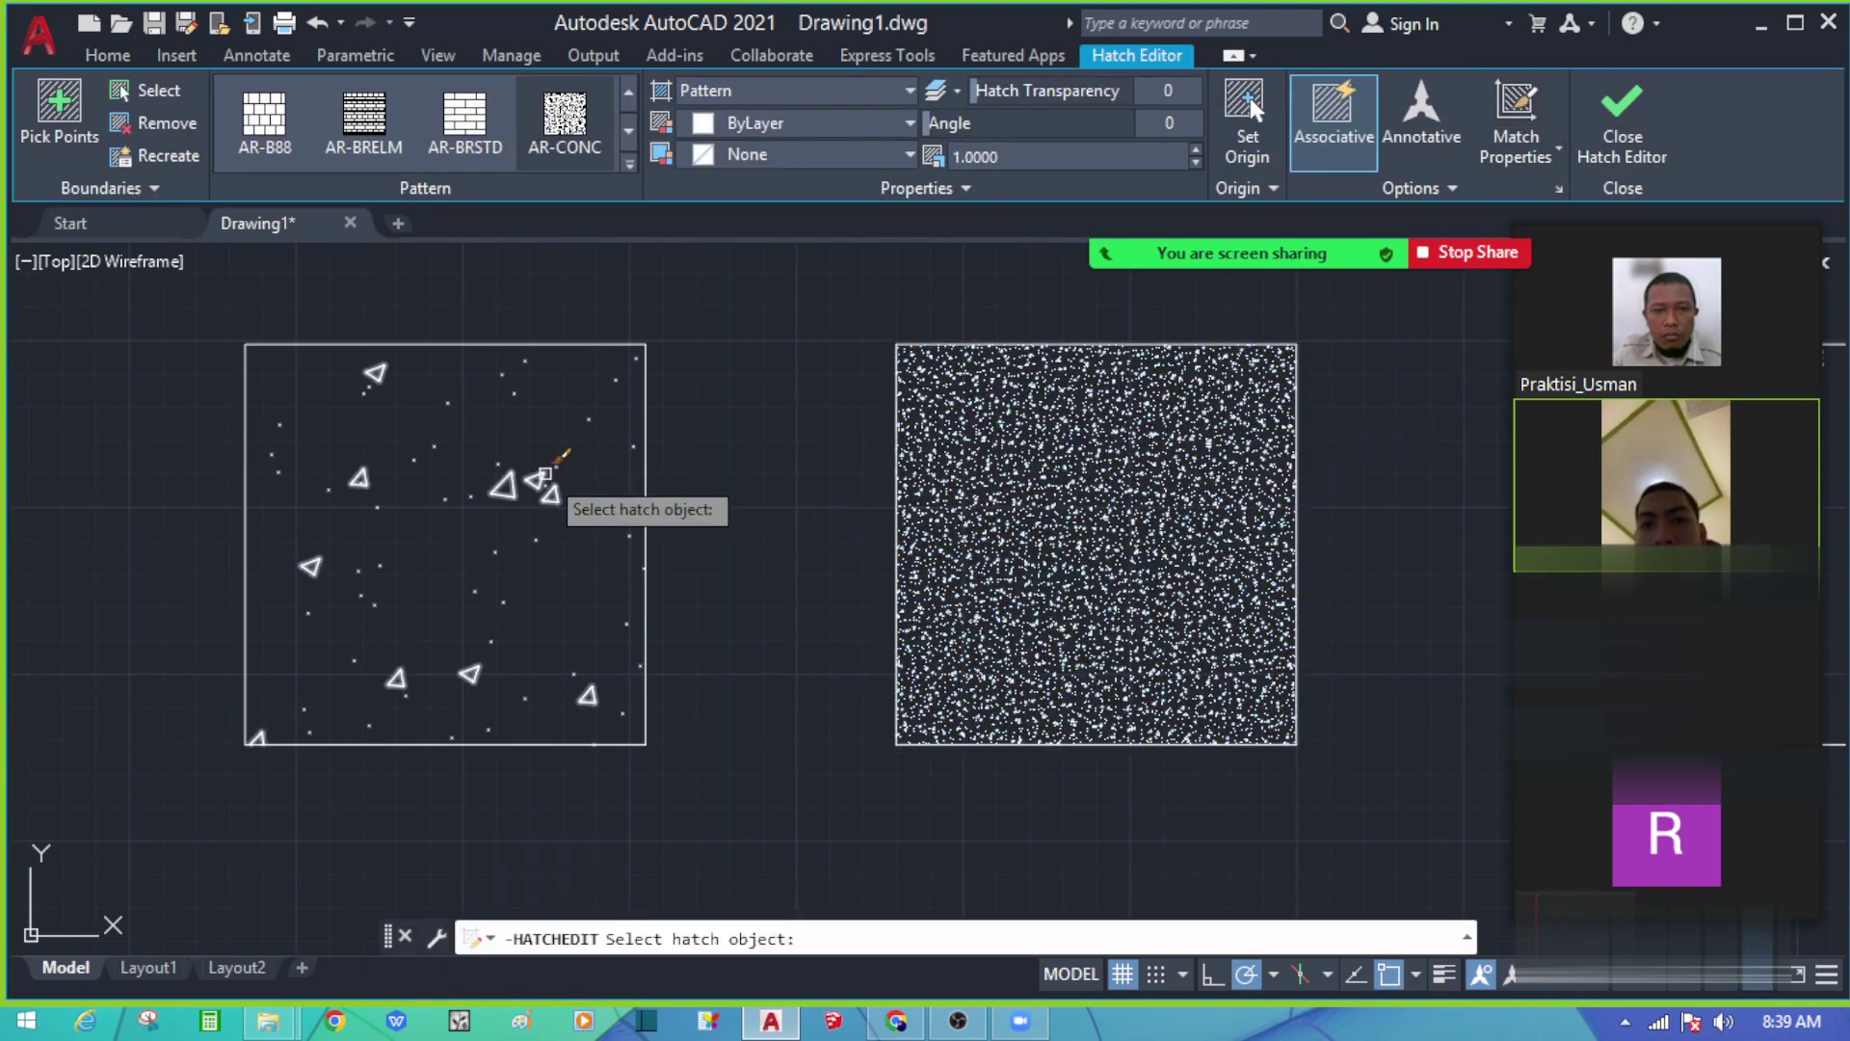
{"action": "left_click", "coordinate": [544, 477]}
{"action": "key", "text": "Escape"}
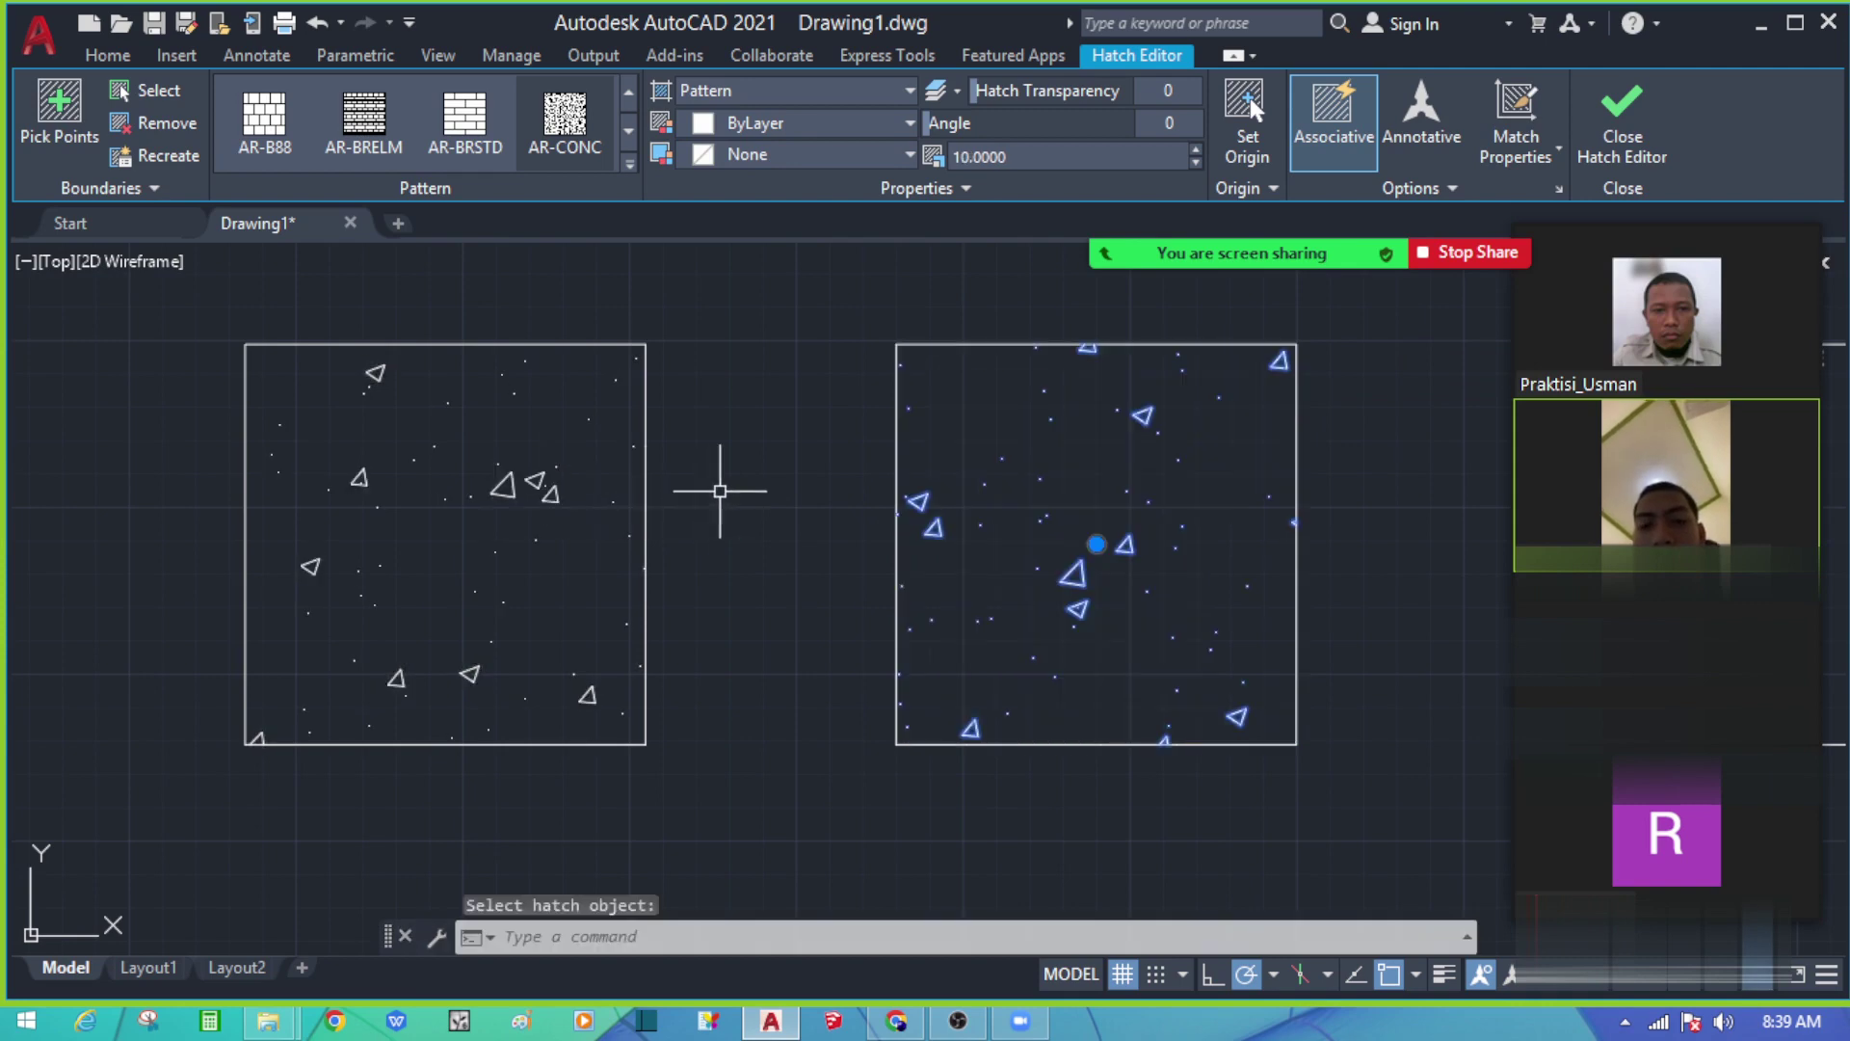
{"action": "key", "text": "Escape"}
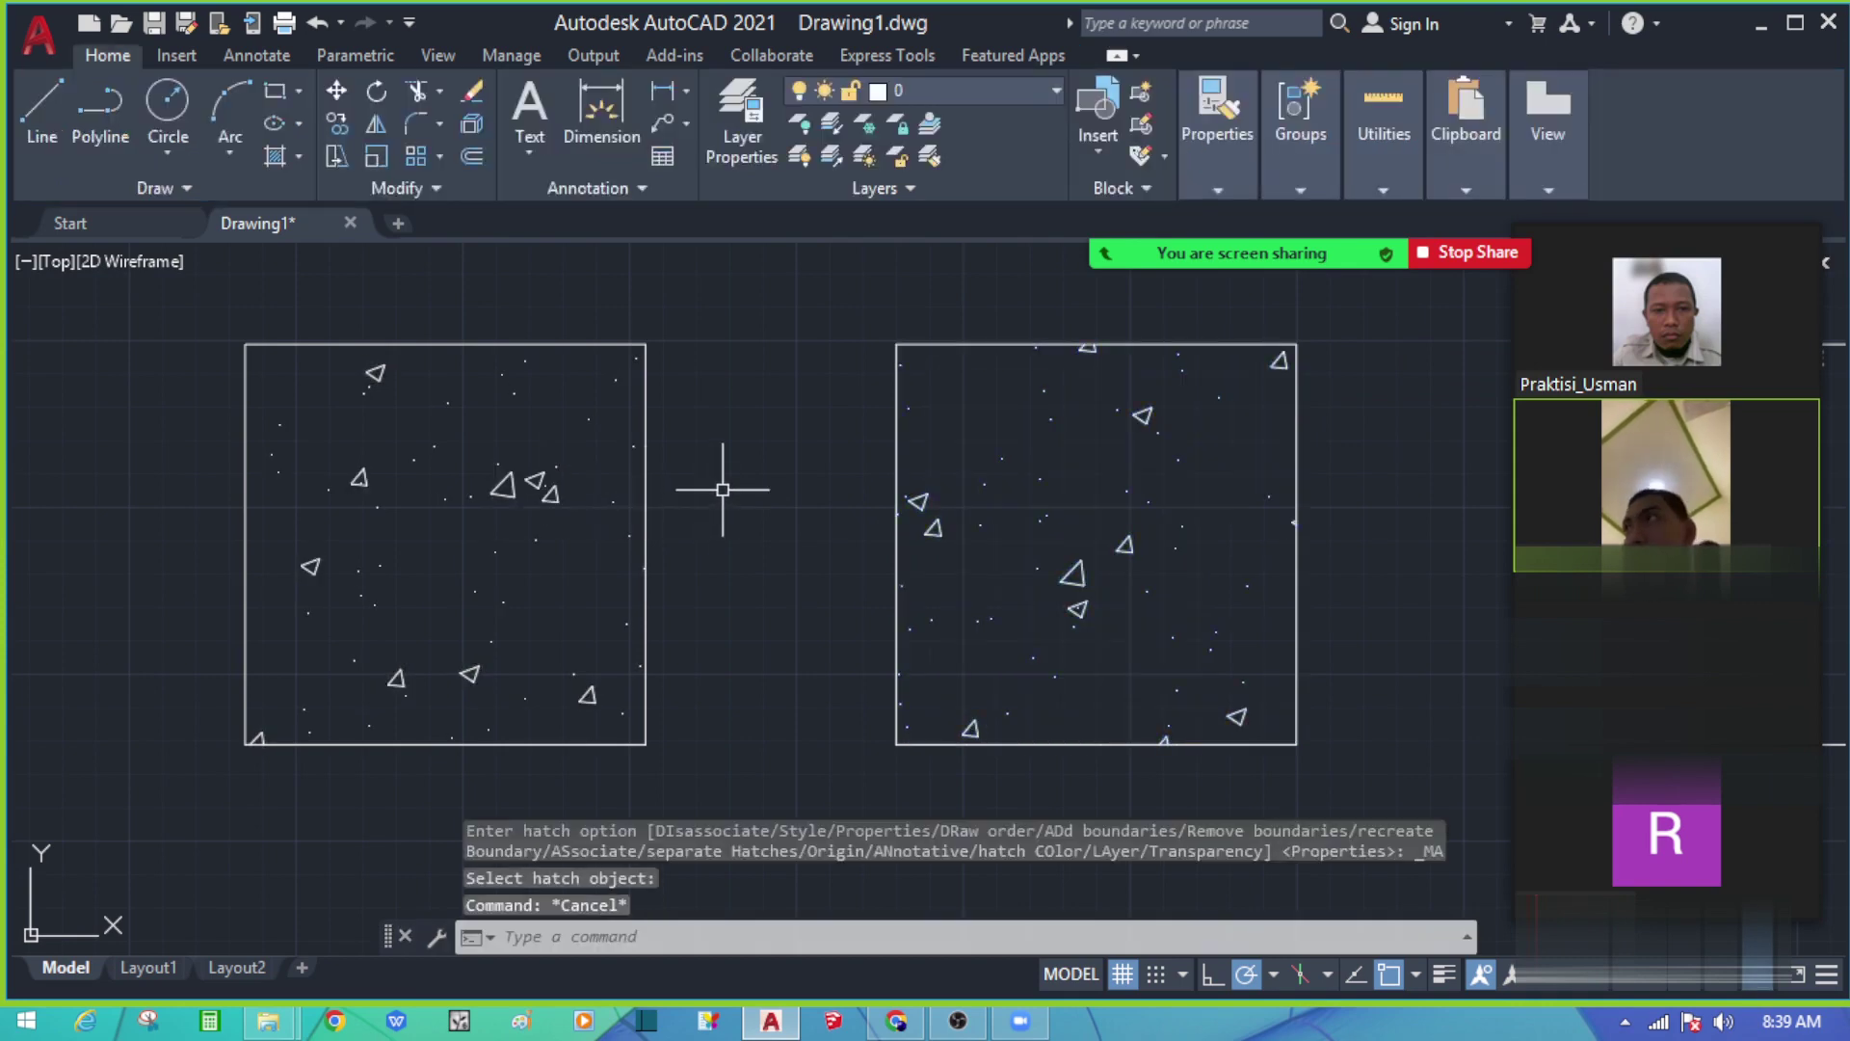
{"action": "scroll", "coordinate": [723, 489], "scroll_direction": "down", "scroll_amount": 3}
{"action": "middle_click_drag", "start_coordinate": [752, 488], "coordinate": [574, 517]}
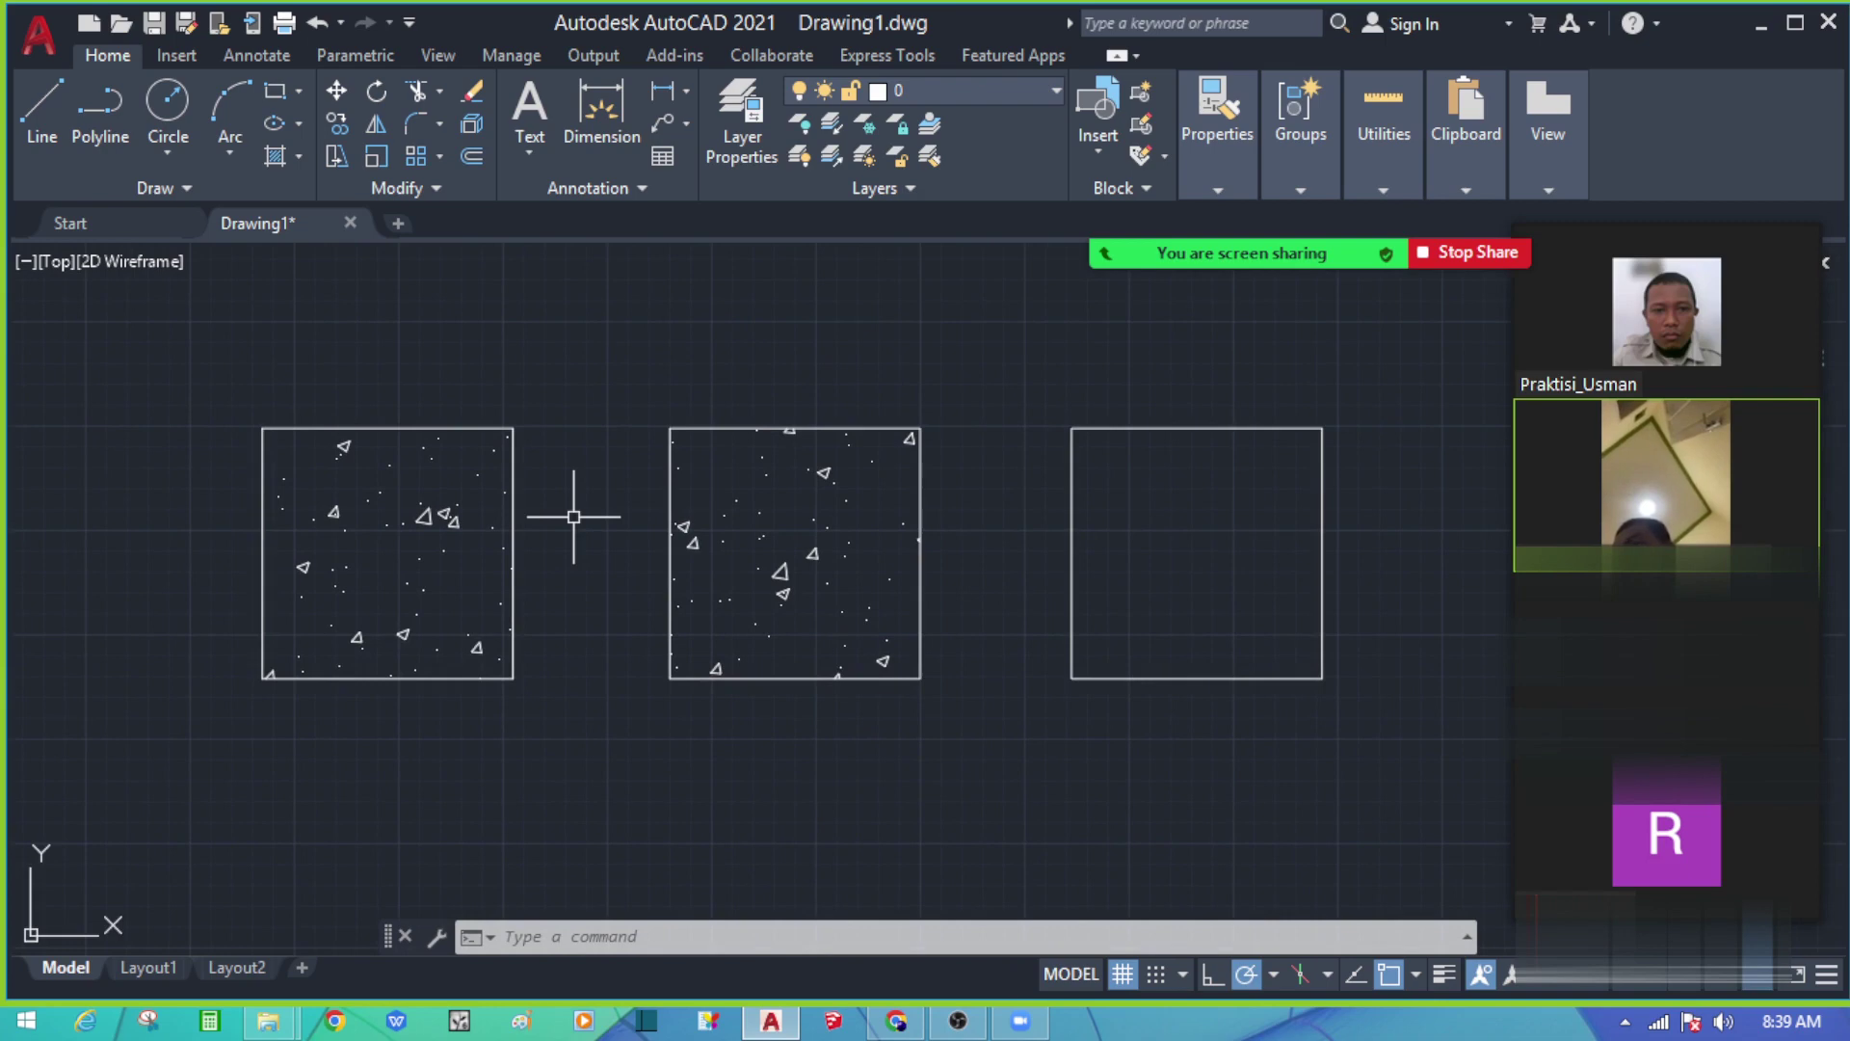
Step: Undo the hatch match with Ctrl+Z and start MATCHPROP with MA
{"action": "key", "text": "ctrl+z"}
{"action": "key", "text": "ctrl+z"}
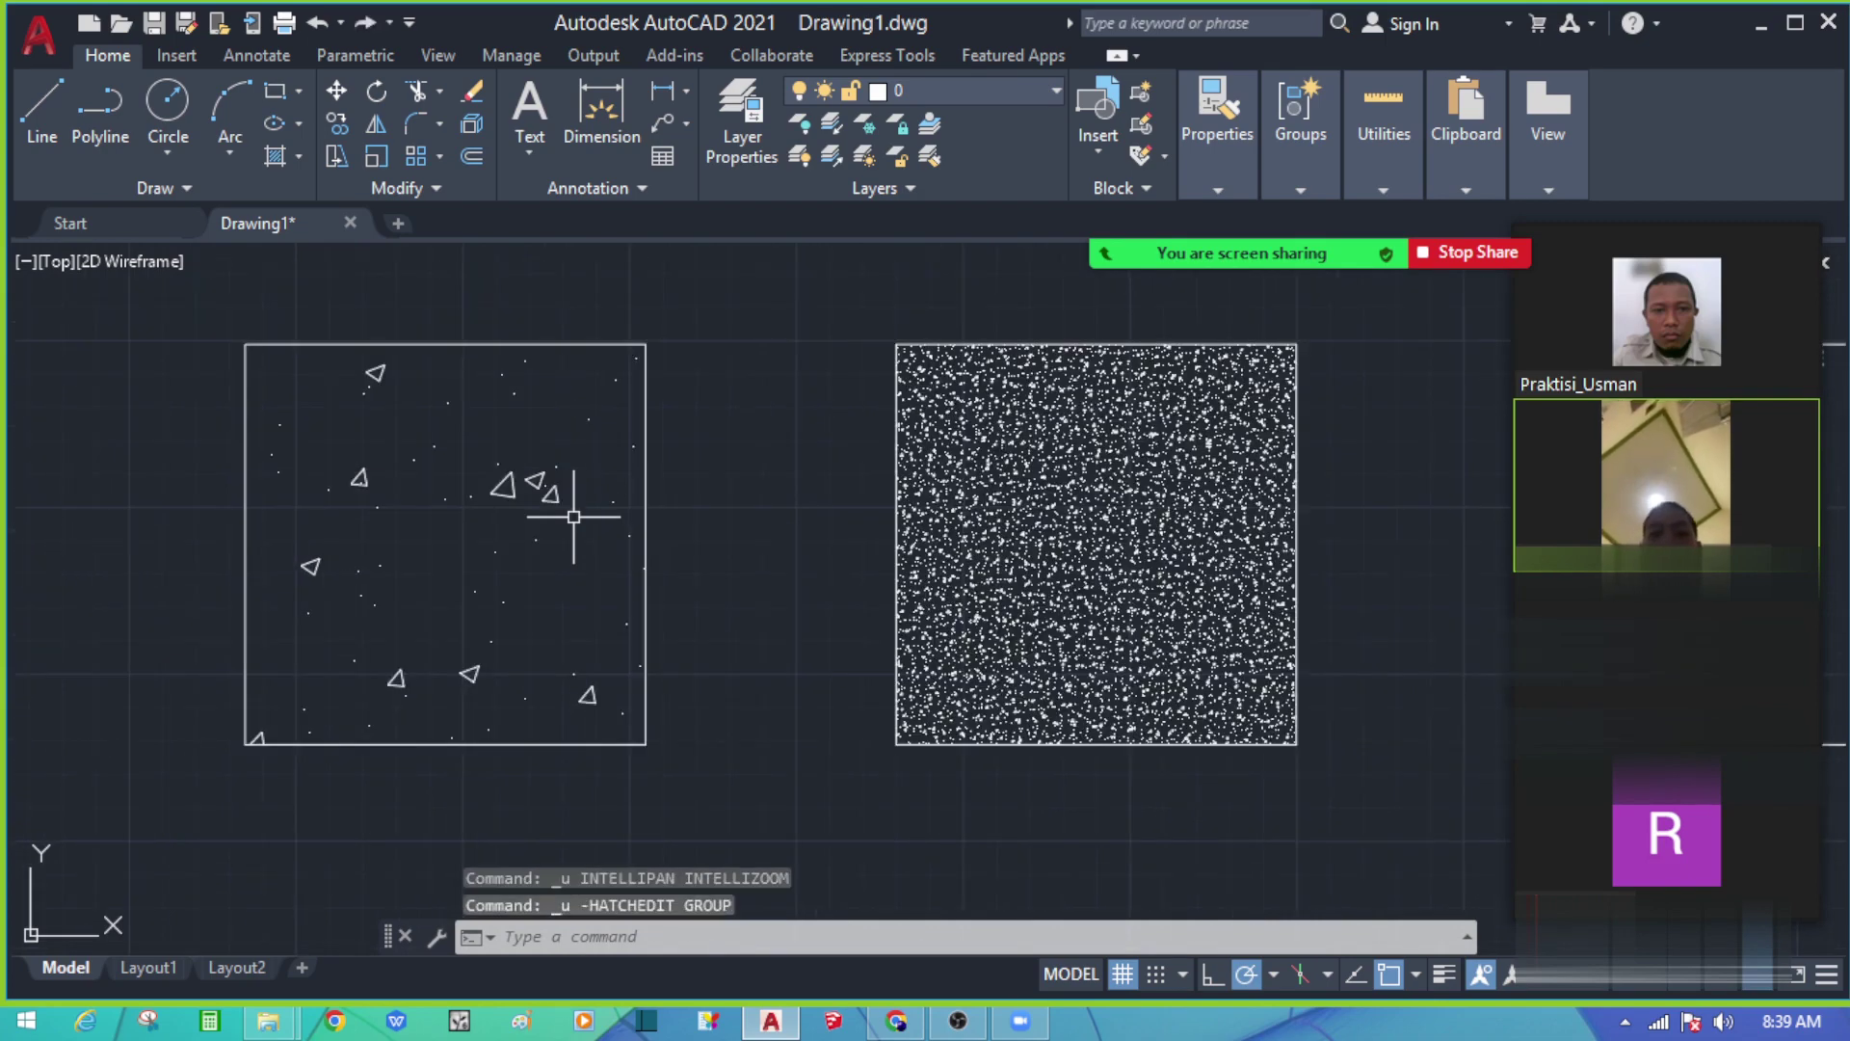
{"action": "key", "text": "Escape"}
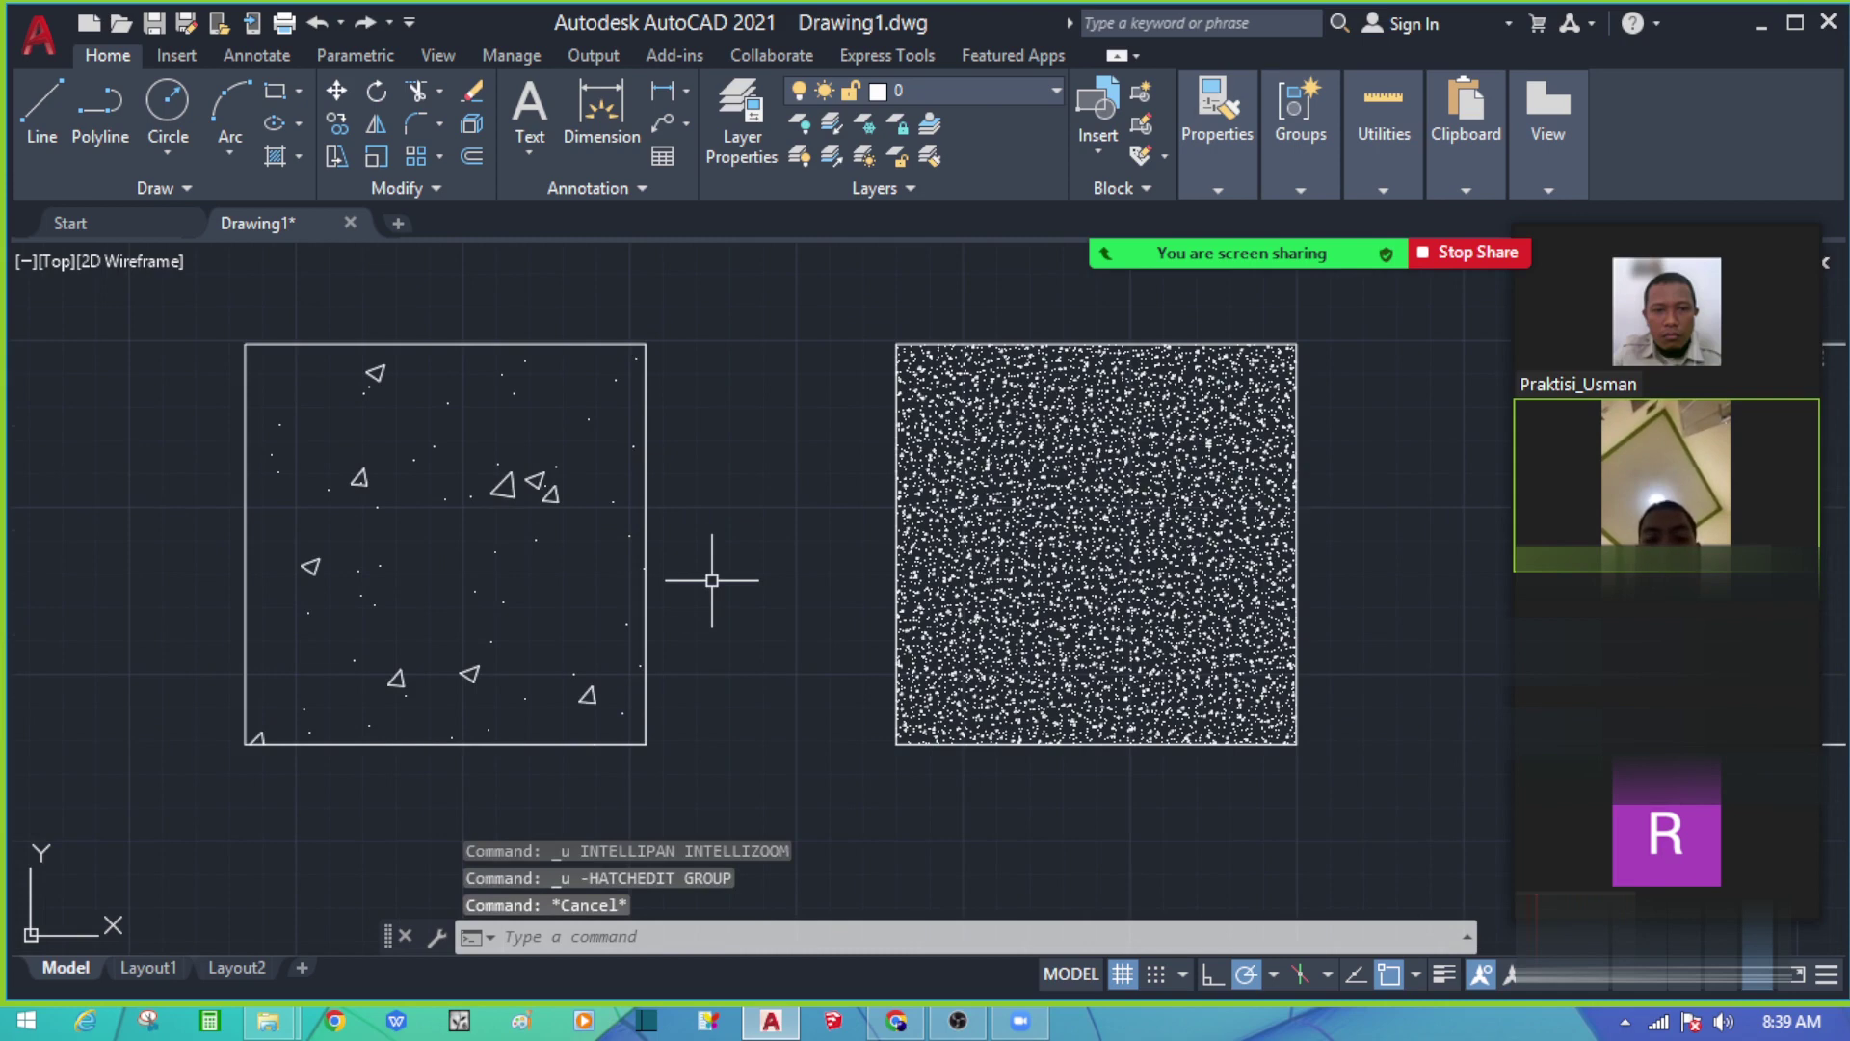
{"action": "type", "text": "ma"}
{"action": "key", "text": "Return"}
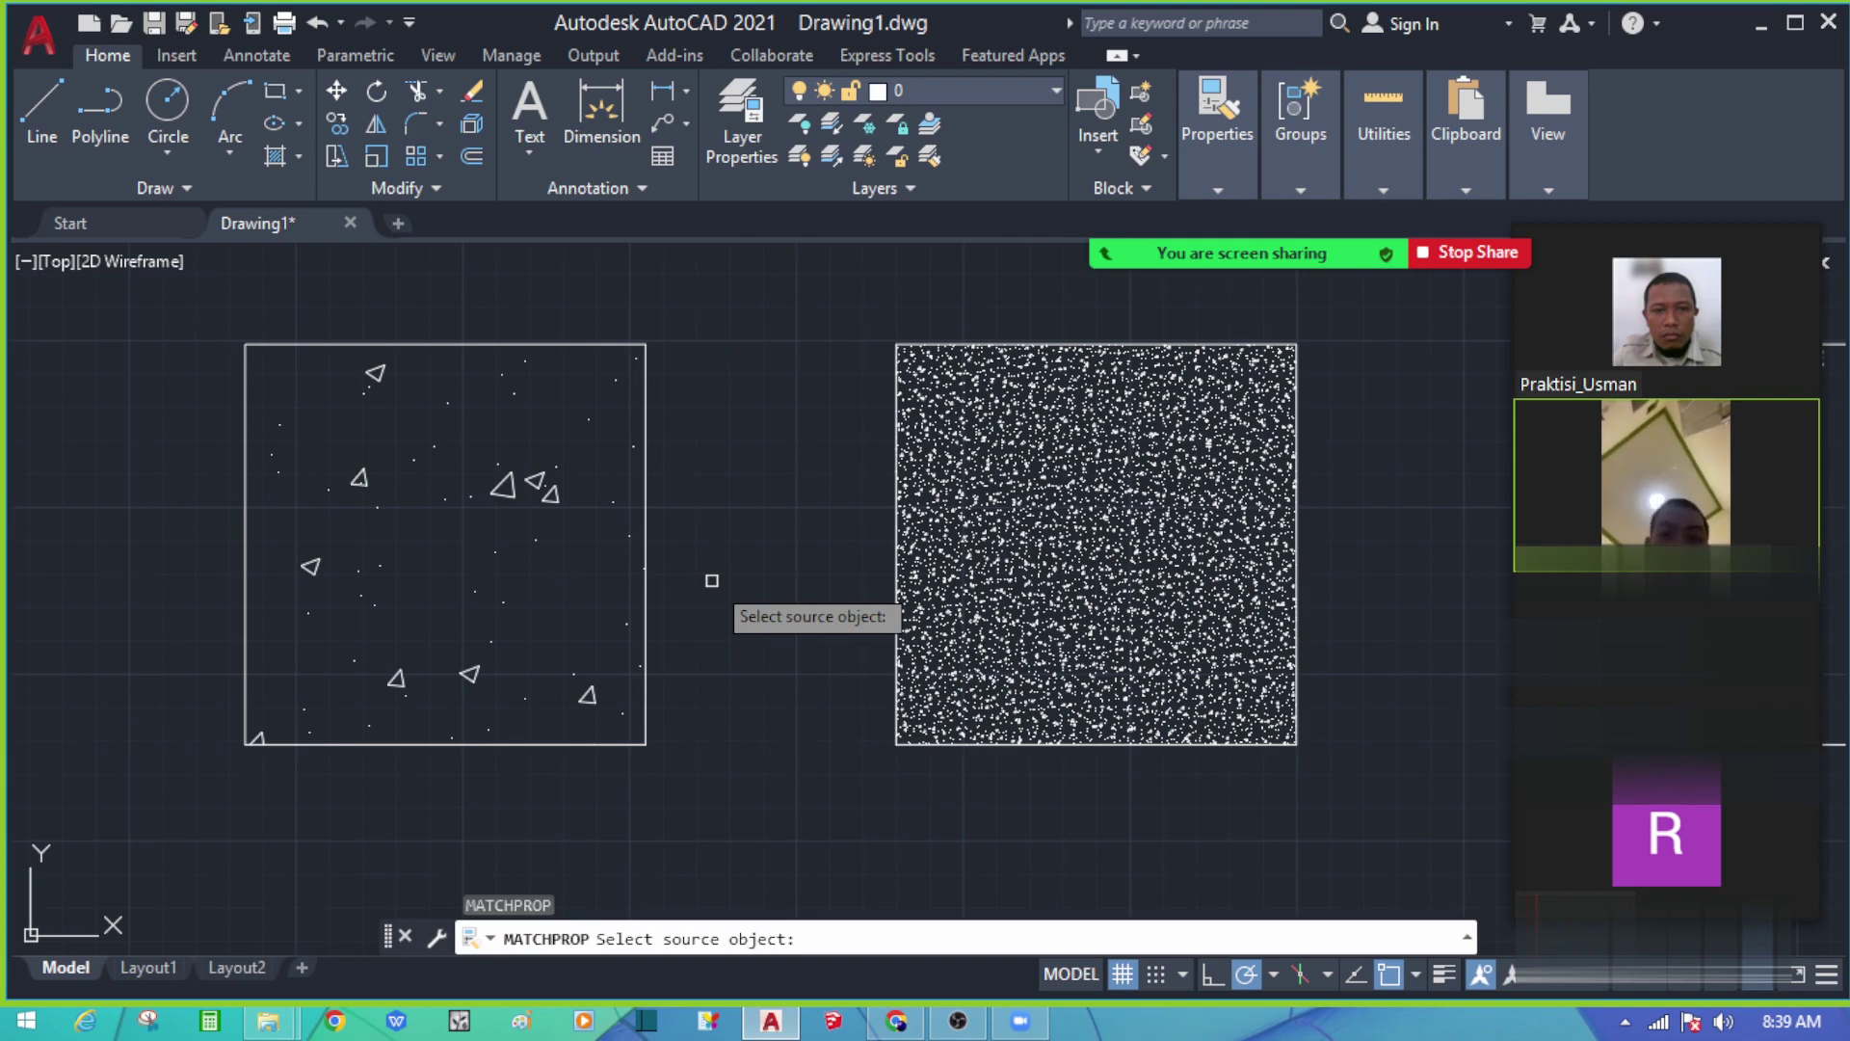
Step: Copy the left hatch's sparse triangle-and-dot pattern onto the right square
{"action": "left_click", "coordinate": [540, 487]}
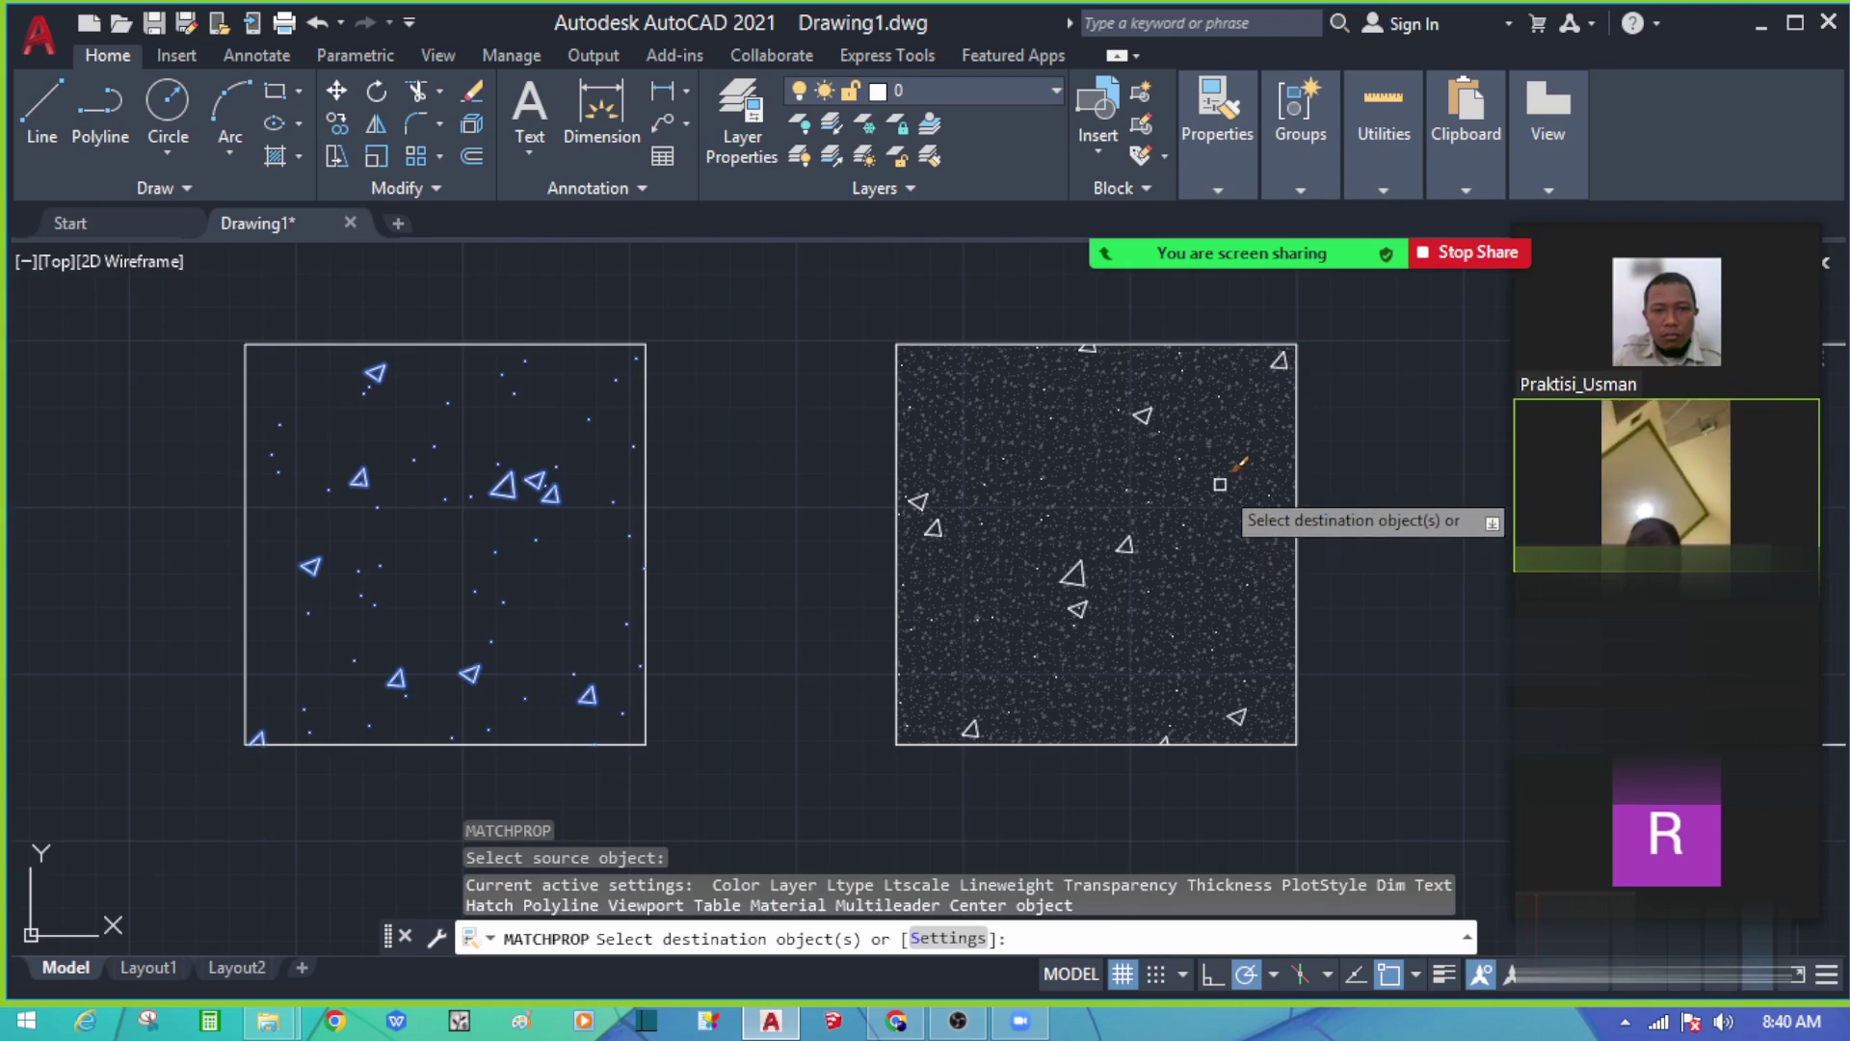
{"action": "left_click", "coordinate": [1220, 484]}
{"action": "scroll", "coordinate": [794, 563], "scroll_direction": "down", "scroll_amount": 4}
{"action": "key", "text": "Escape"}
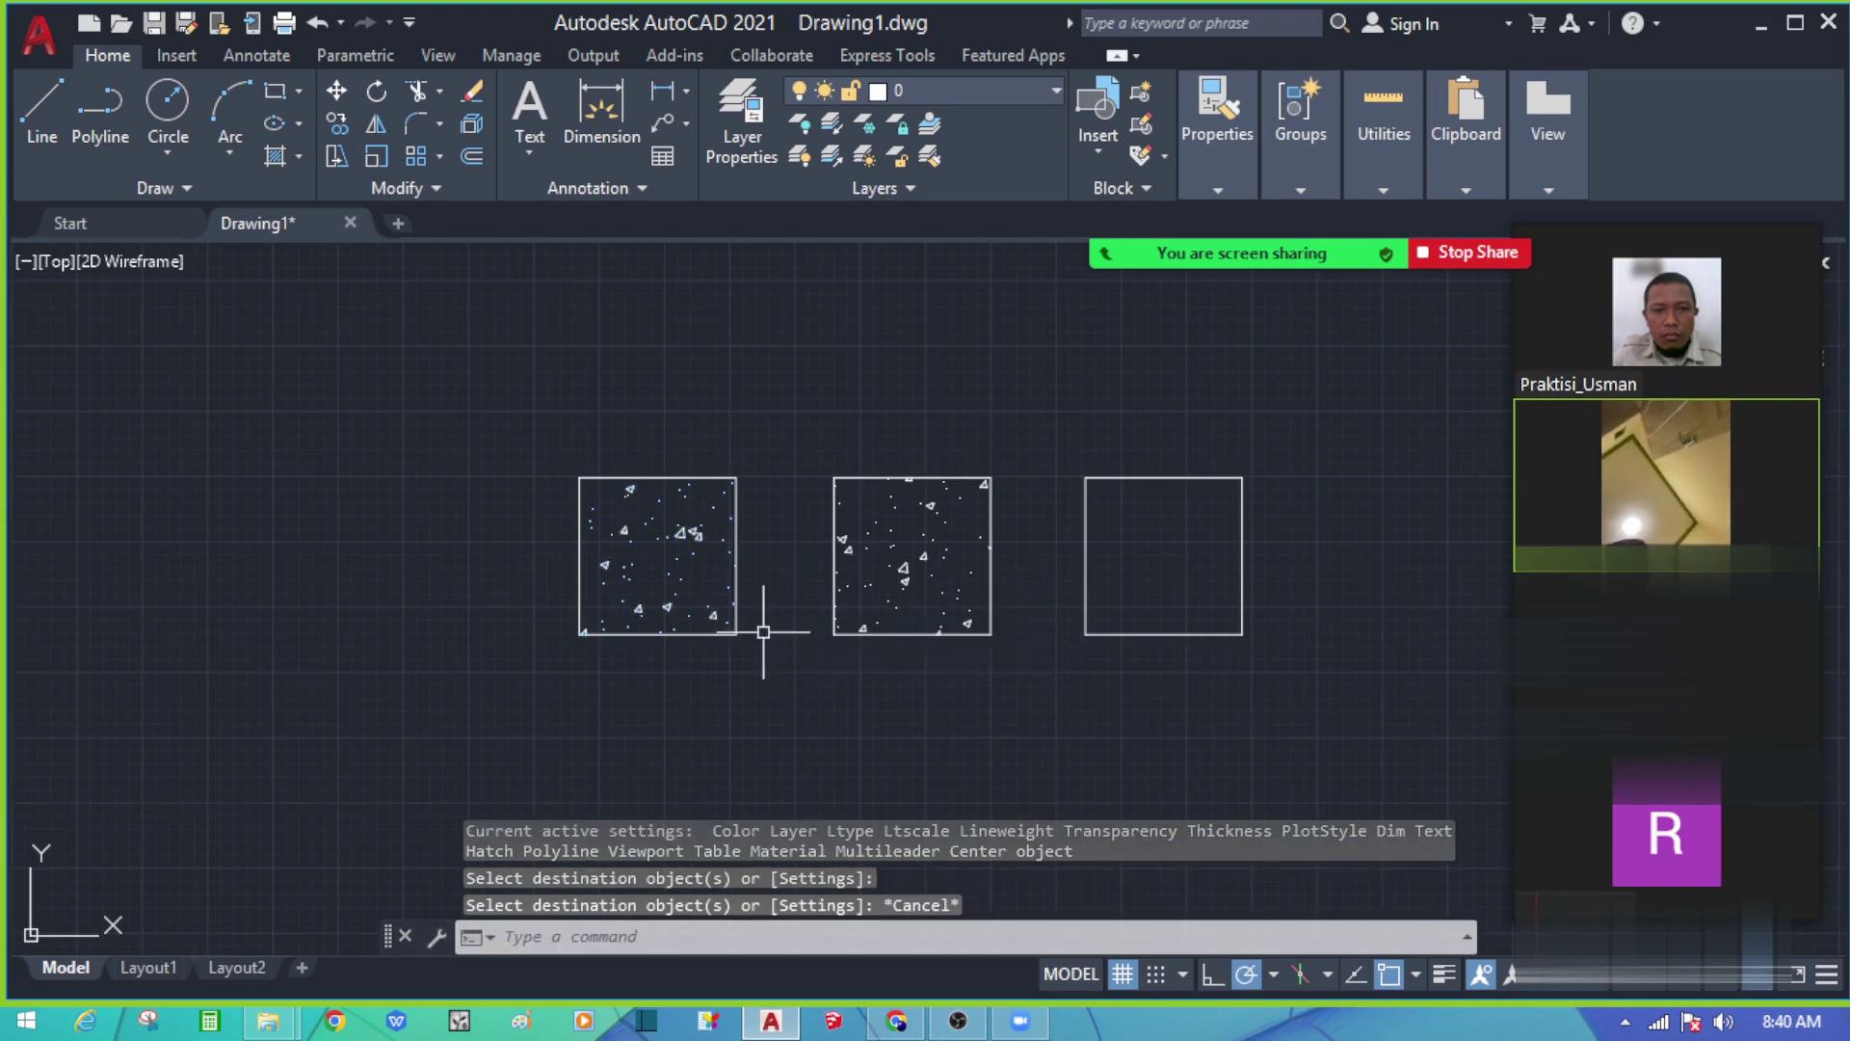
{"action": "key", "text": "Escape"}
{"action": "key", "text": "Escape"}
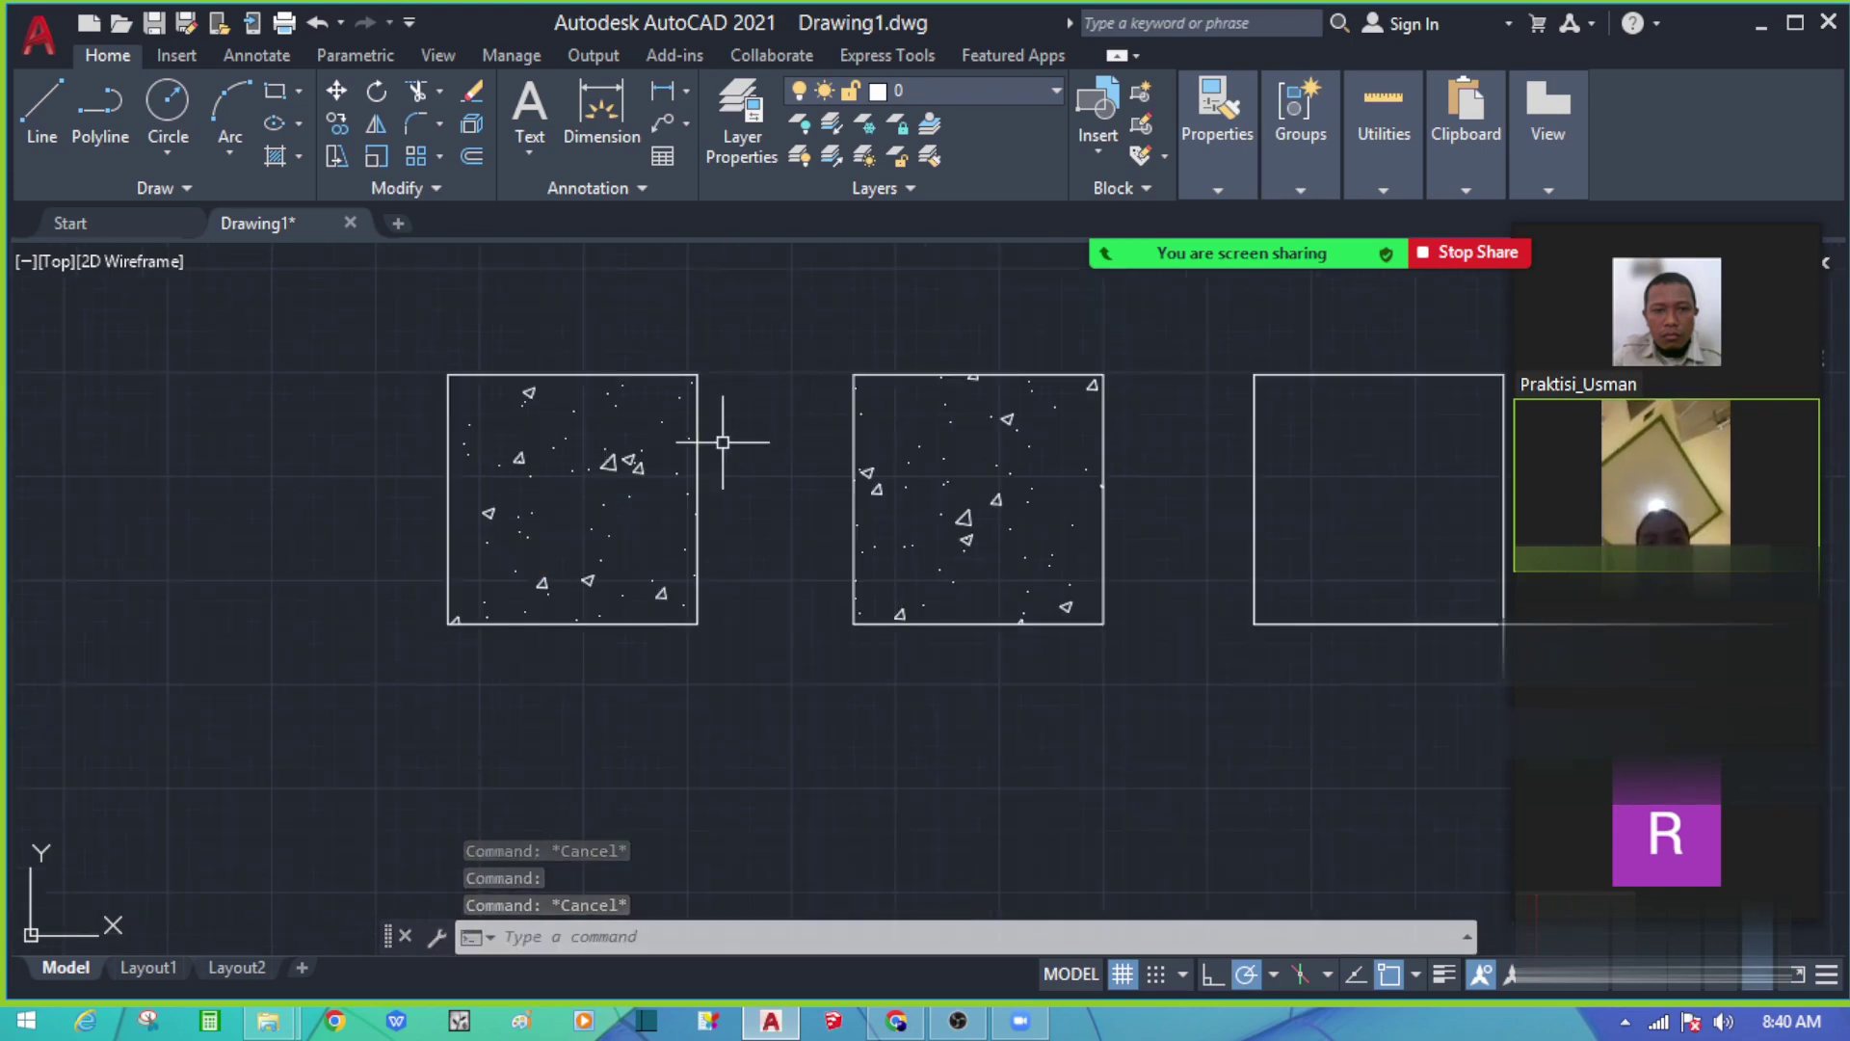
Step: Move the left square's outline and its hatch onto layer 0
{"action": "scroll", "coordinate": [414, 383], "scroll_direction": "up", "scroll_amount": 6}
{"action": "scroll", "coordinate": [419, 453], "scroll_direction": "down", "scroll_amount": 4}
{"action": "scroll", "coordinate": [446, 475], "scroll_direction": "up", "scroll_amount": 2}
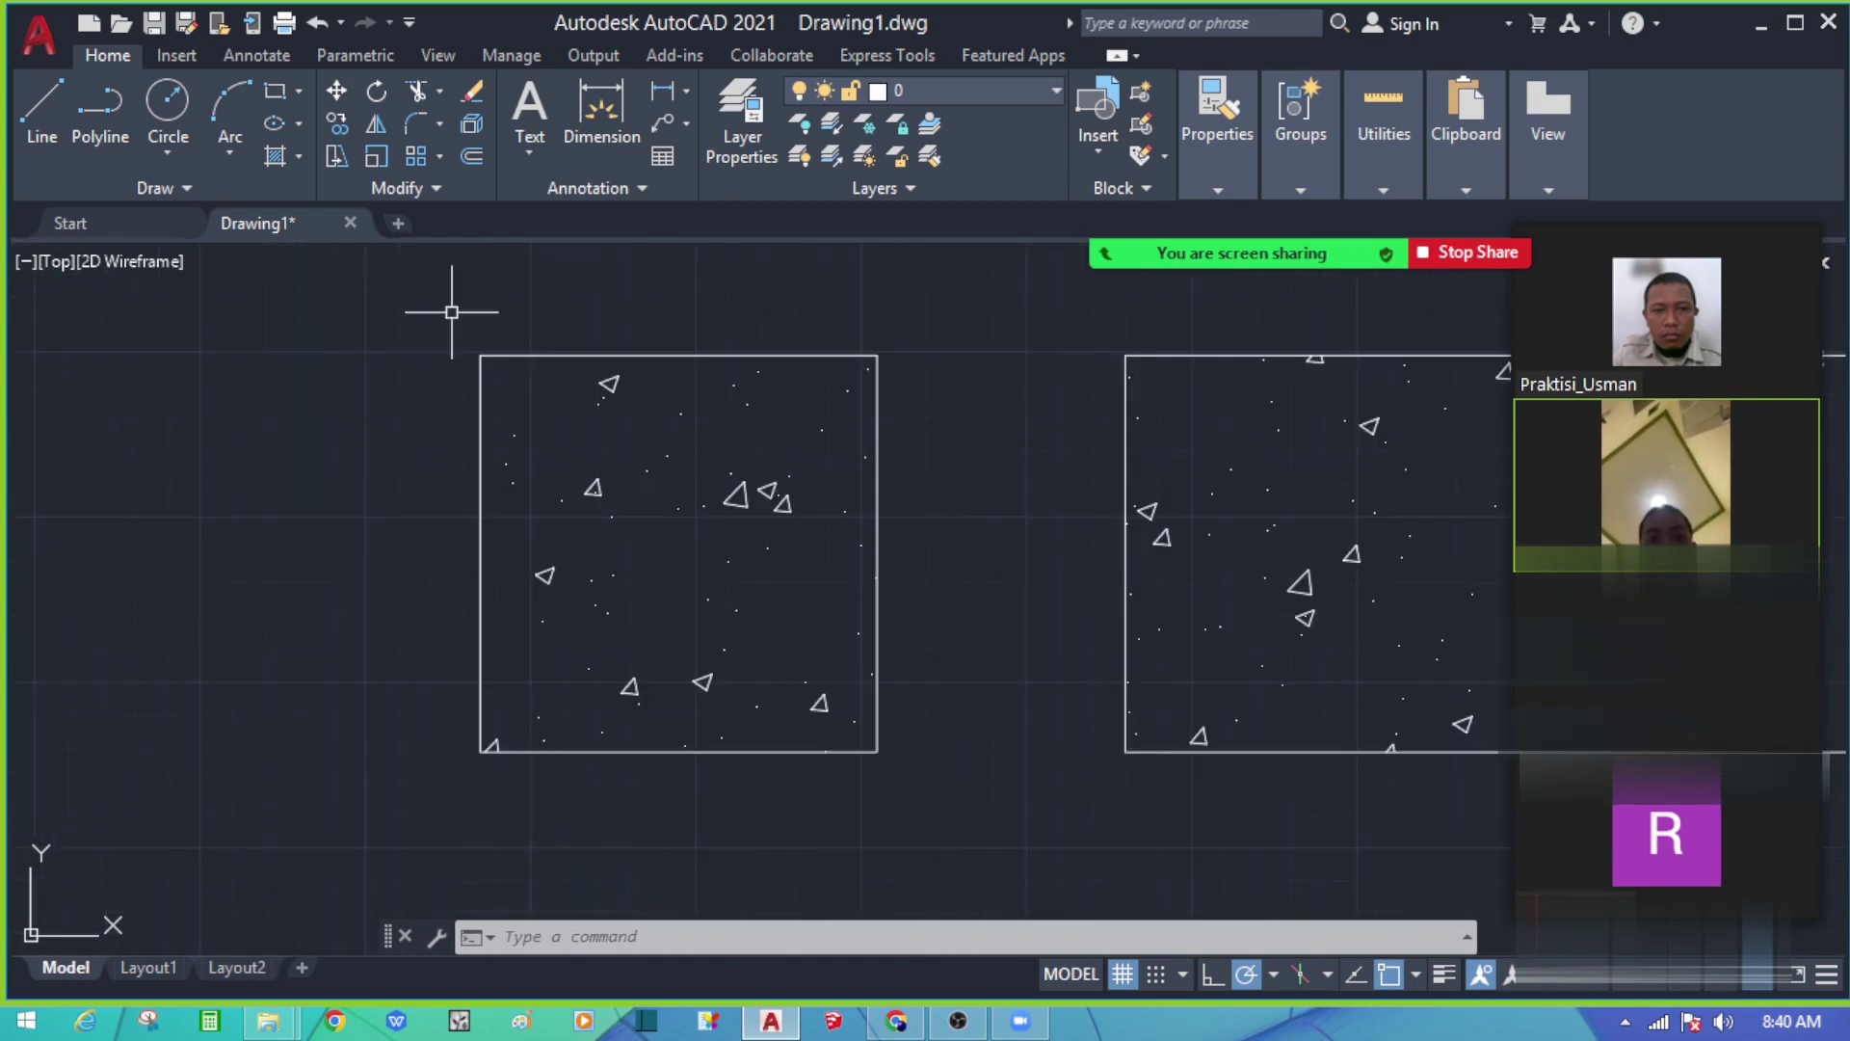
{"action": "left_click_drag", "start_coordinate": [454, 309], "coordinate": [1022, 912]}
{"action": "key", "text": "Escape"}
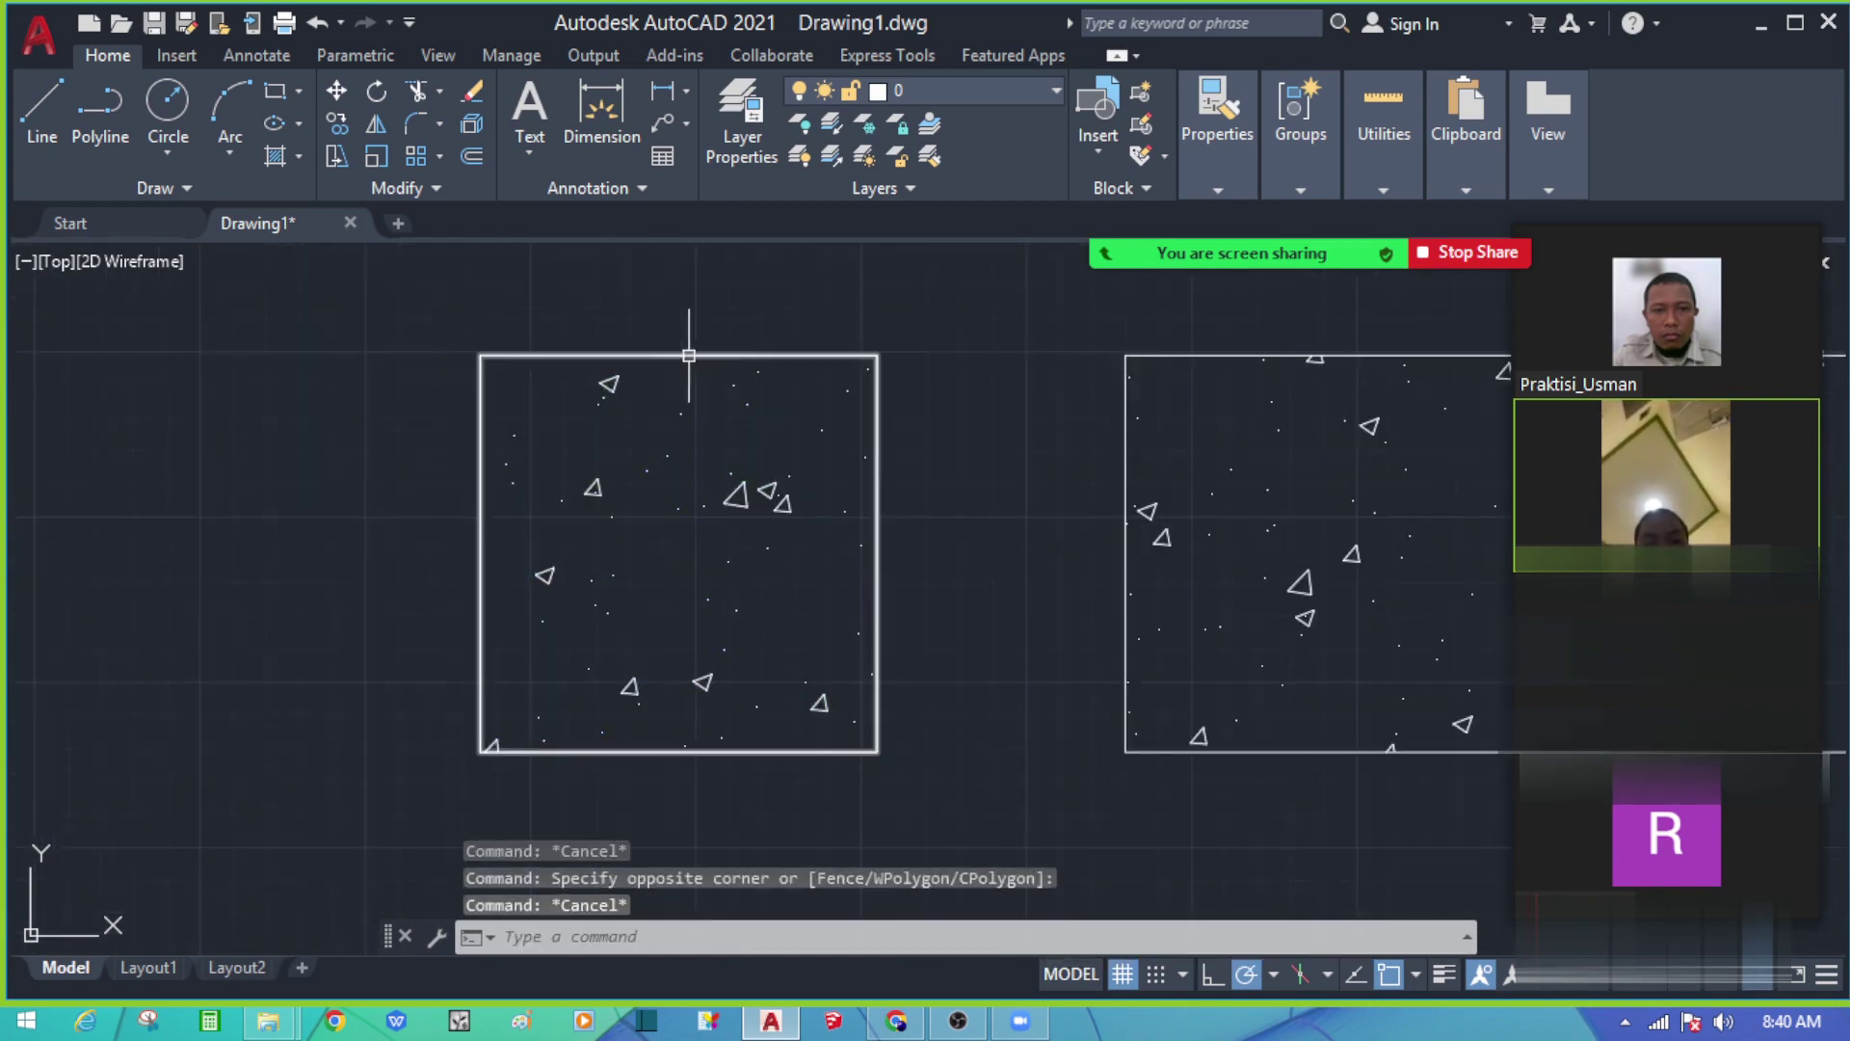
{"action": "middle_click_drag", "start_coordinate": [519, 356], "coordinate": [563, 356]}
{"action": "left_click", "coordinate": [565, 357]}
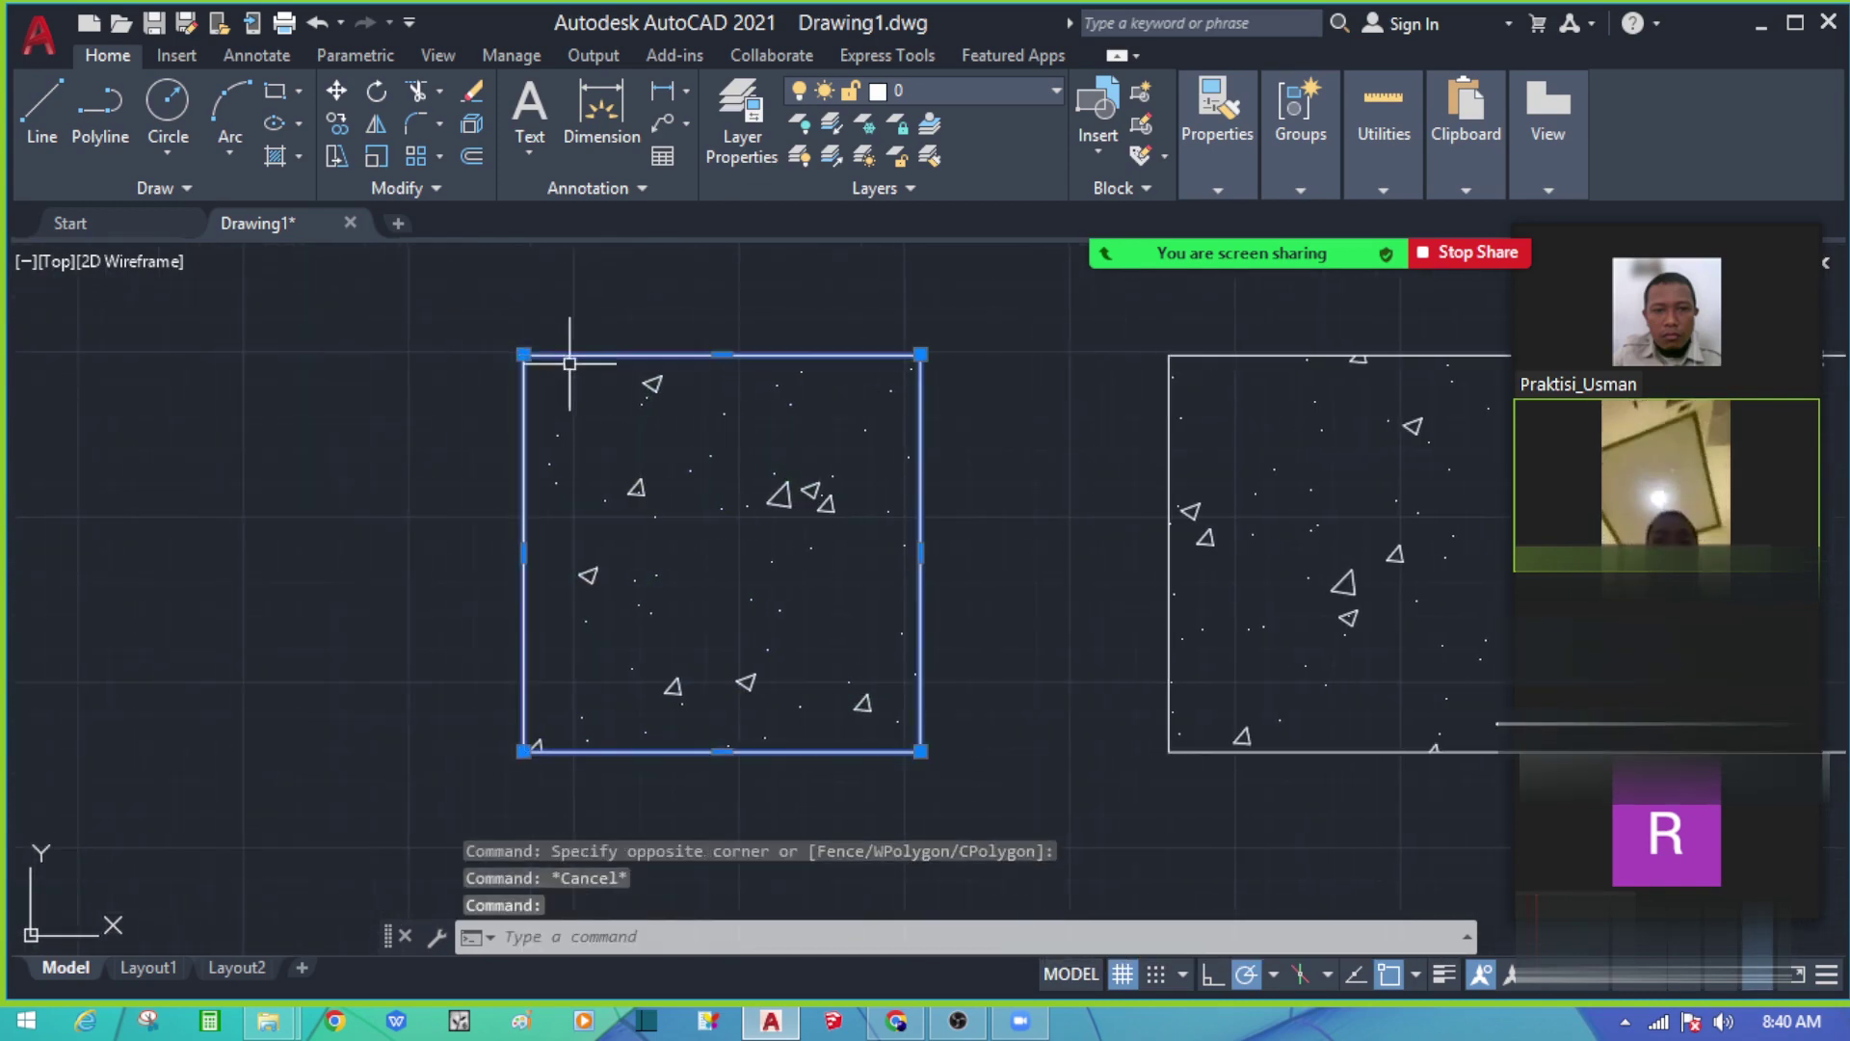
{"action": "left_click", "coordinate": [653, 385]}
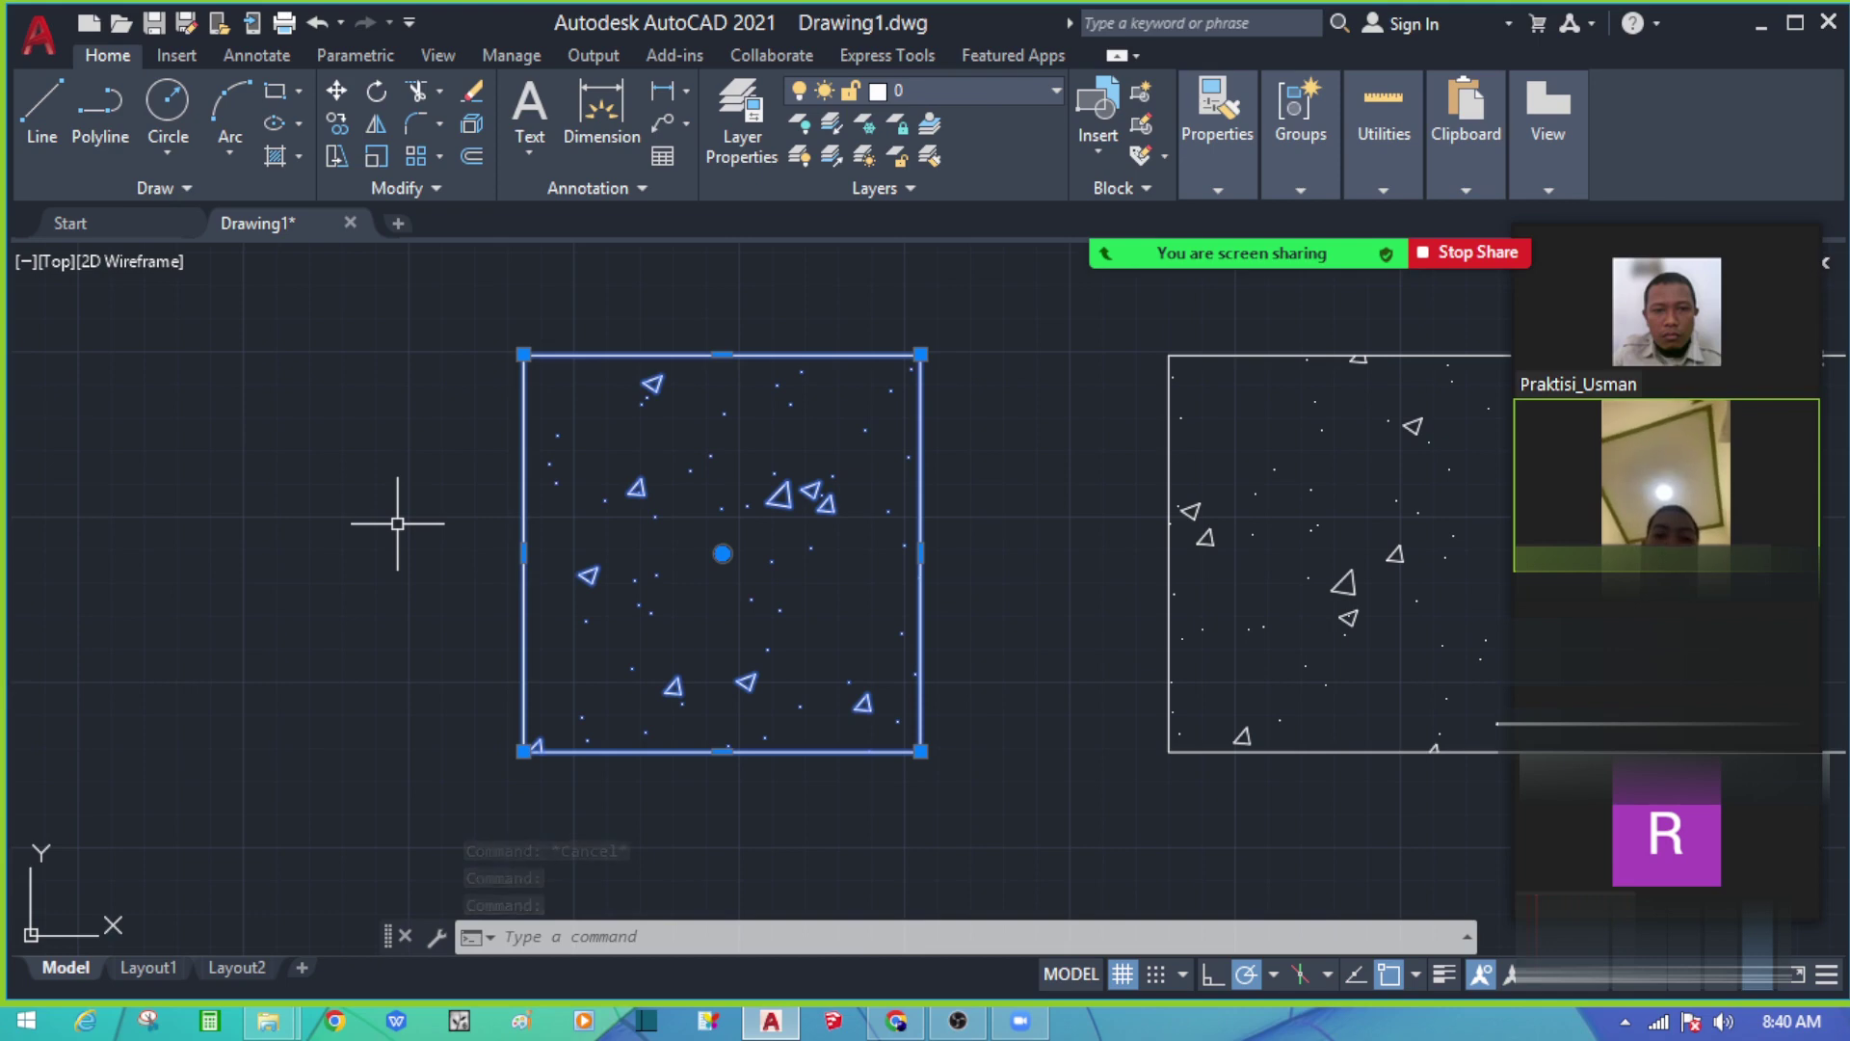
{"action": "left_click", "coordinate": [1057, 90]}
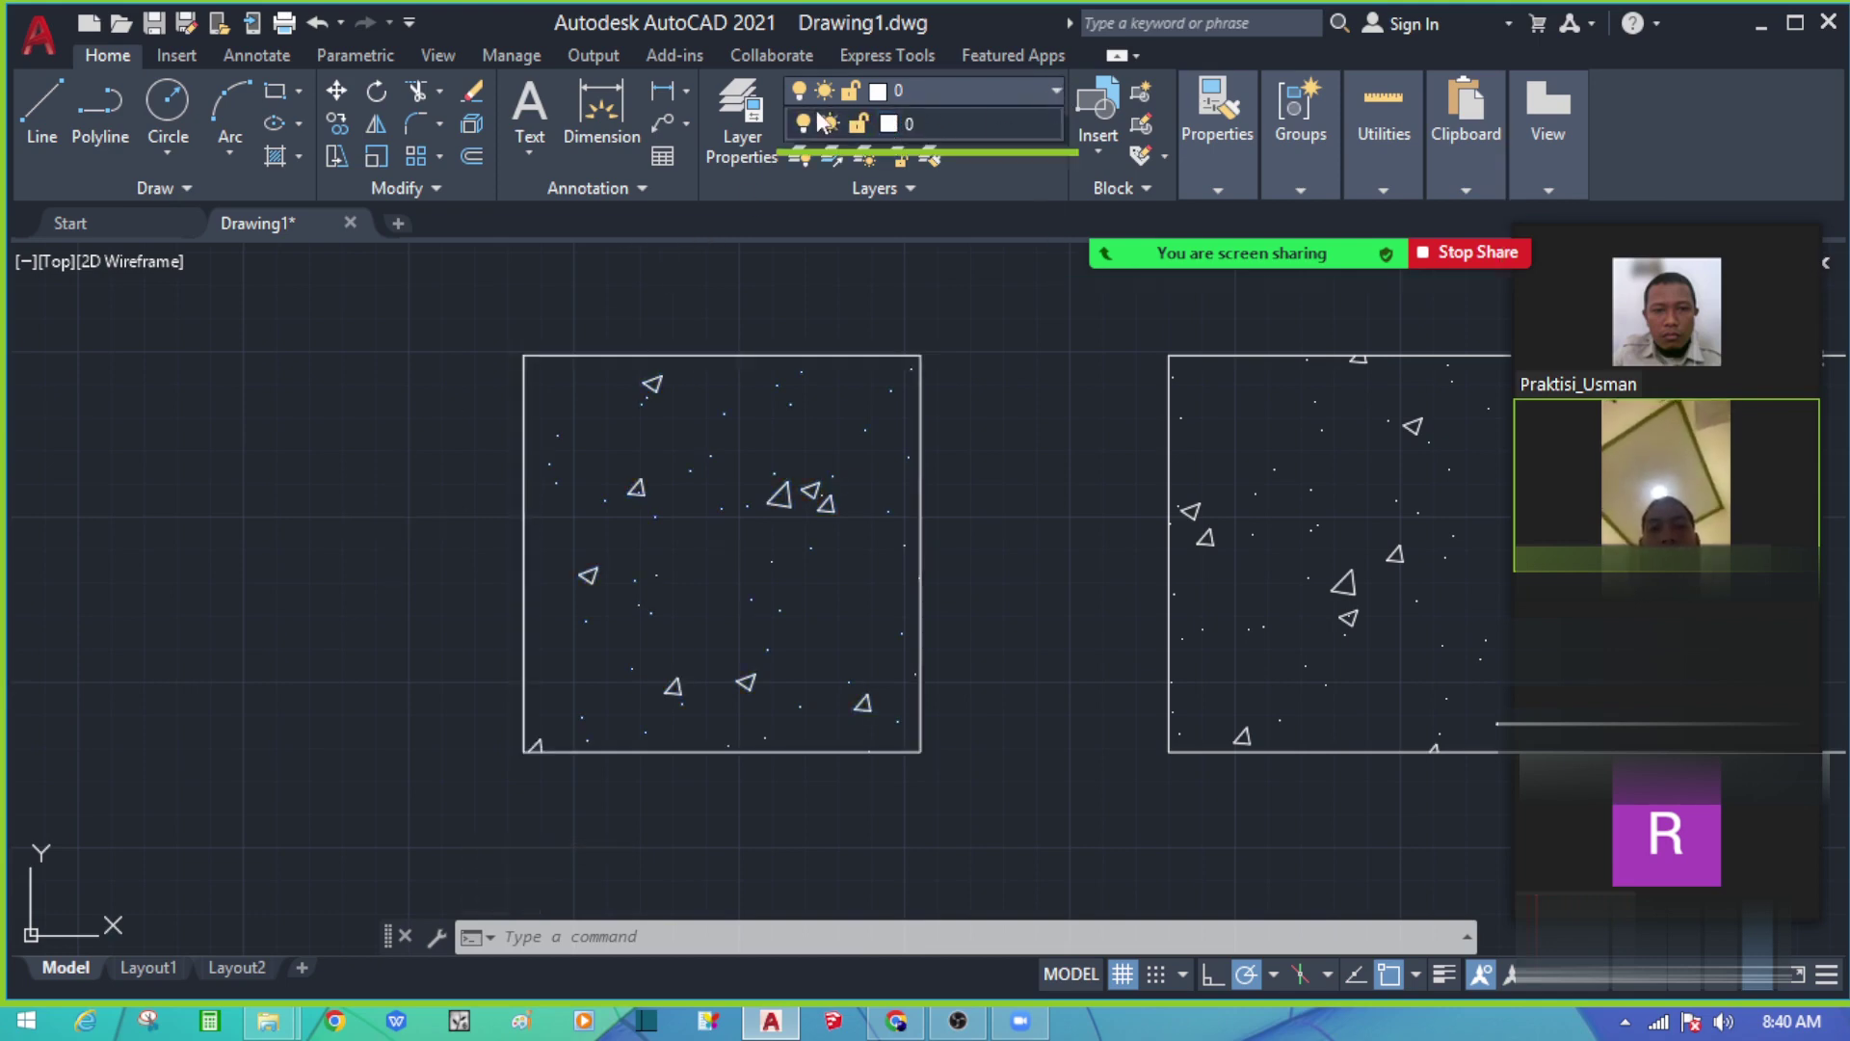
{"action": "left_click", "coordinate": [927, 125]}
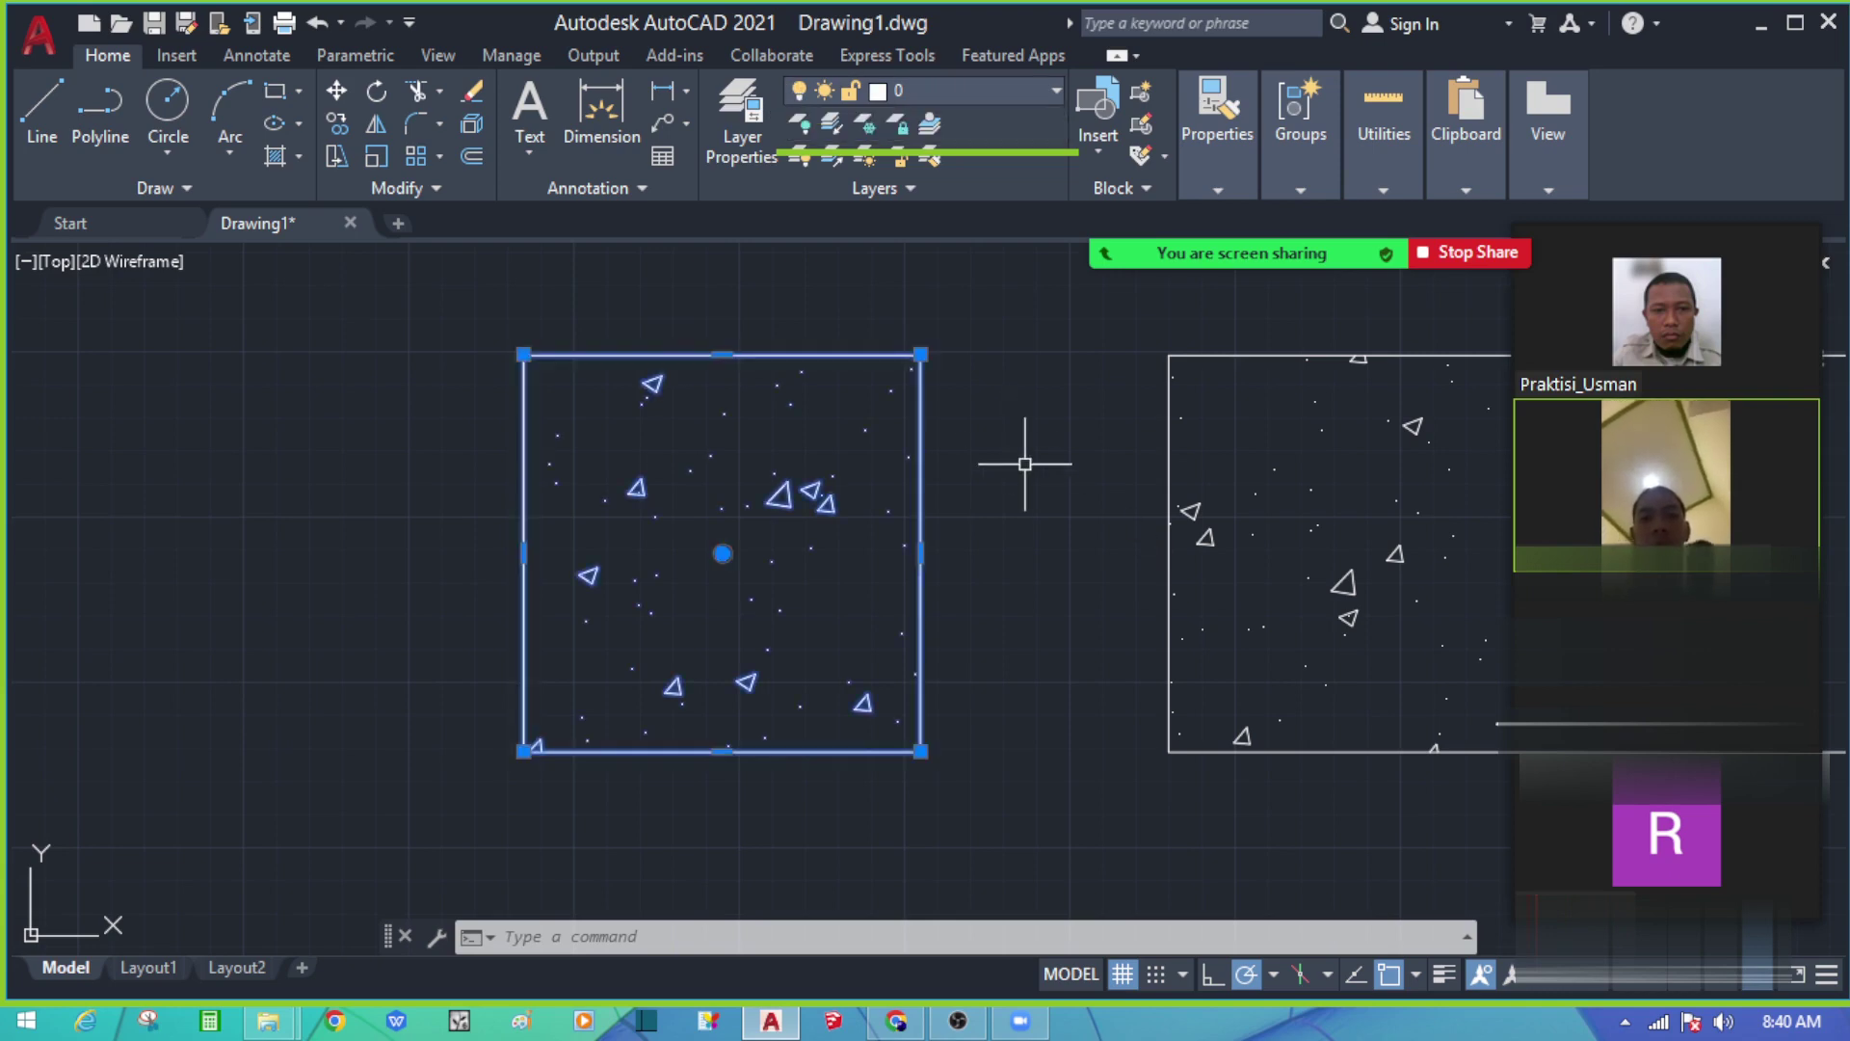
{"action": "left_click", "coordinate": [797, 349]}
{"action": "key", "text": "Escape"}
Step: Open the Layer Properties Manager
{"action": "scroll", "coordinate": [356, 544], "scroll_direction": "down", "scroll_amount": 4}
{"action": "scroll", "coordinate": [580, 542], "scroll_direction": "up", "scroll_amount": 3}
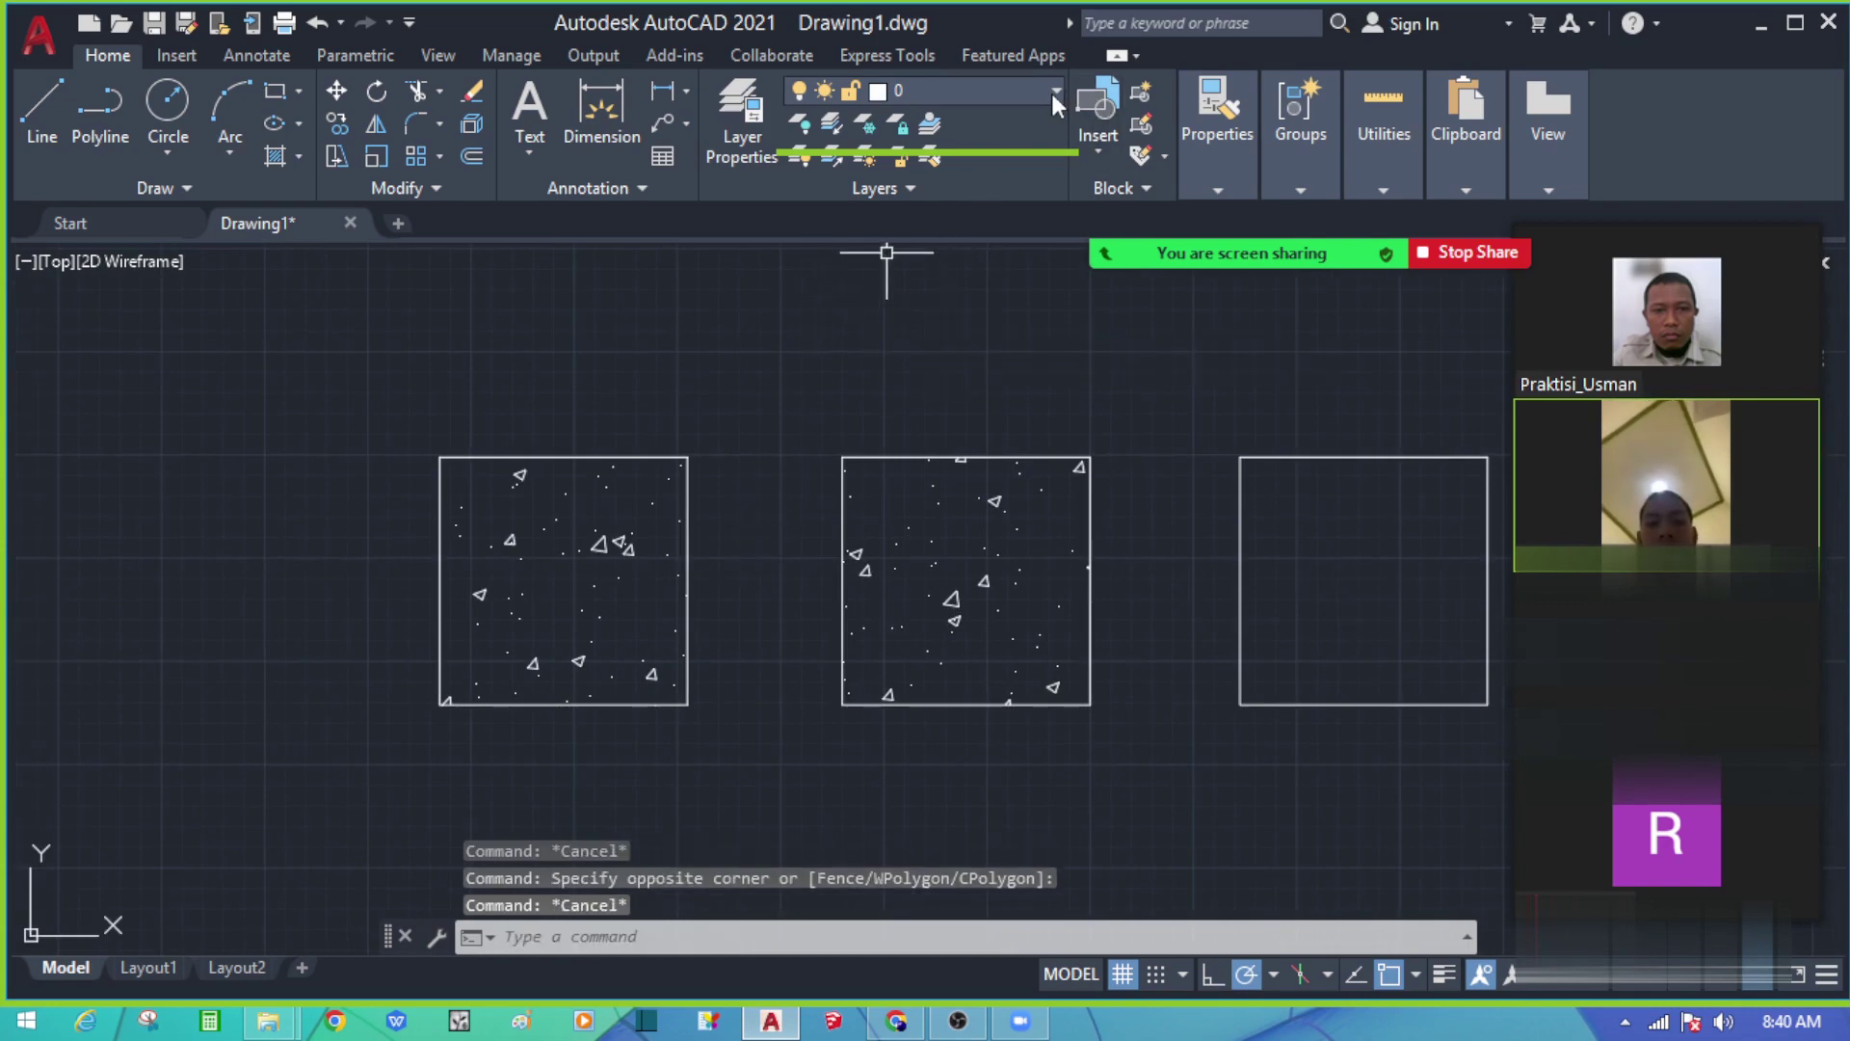
{"action": "left_click", "coordinate": [1007, 333]}
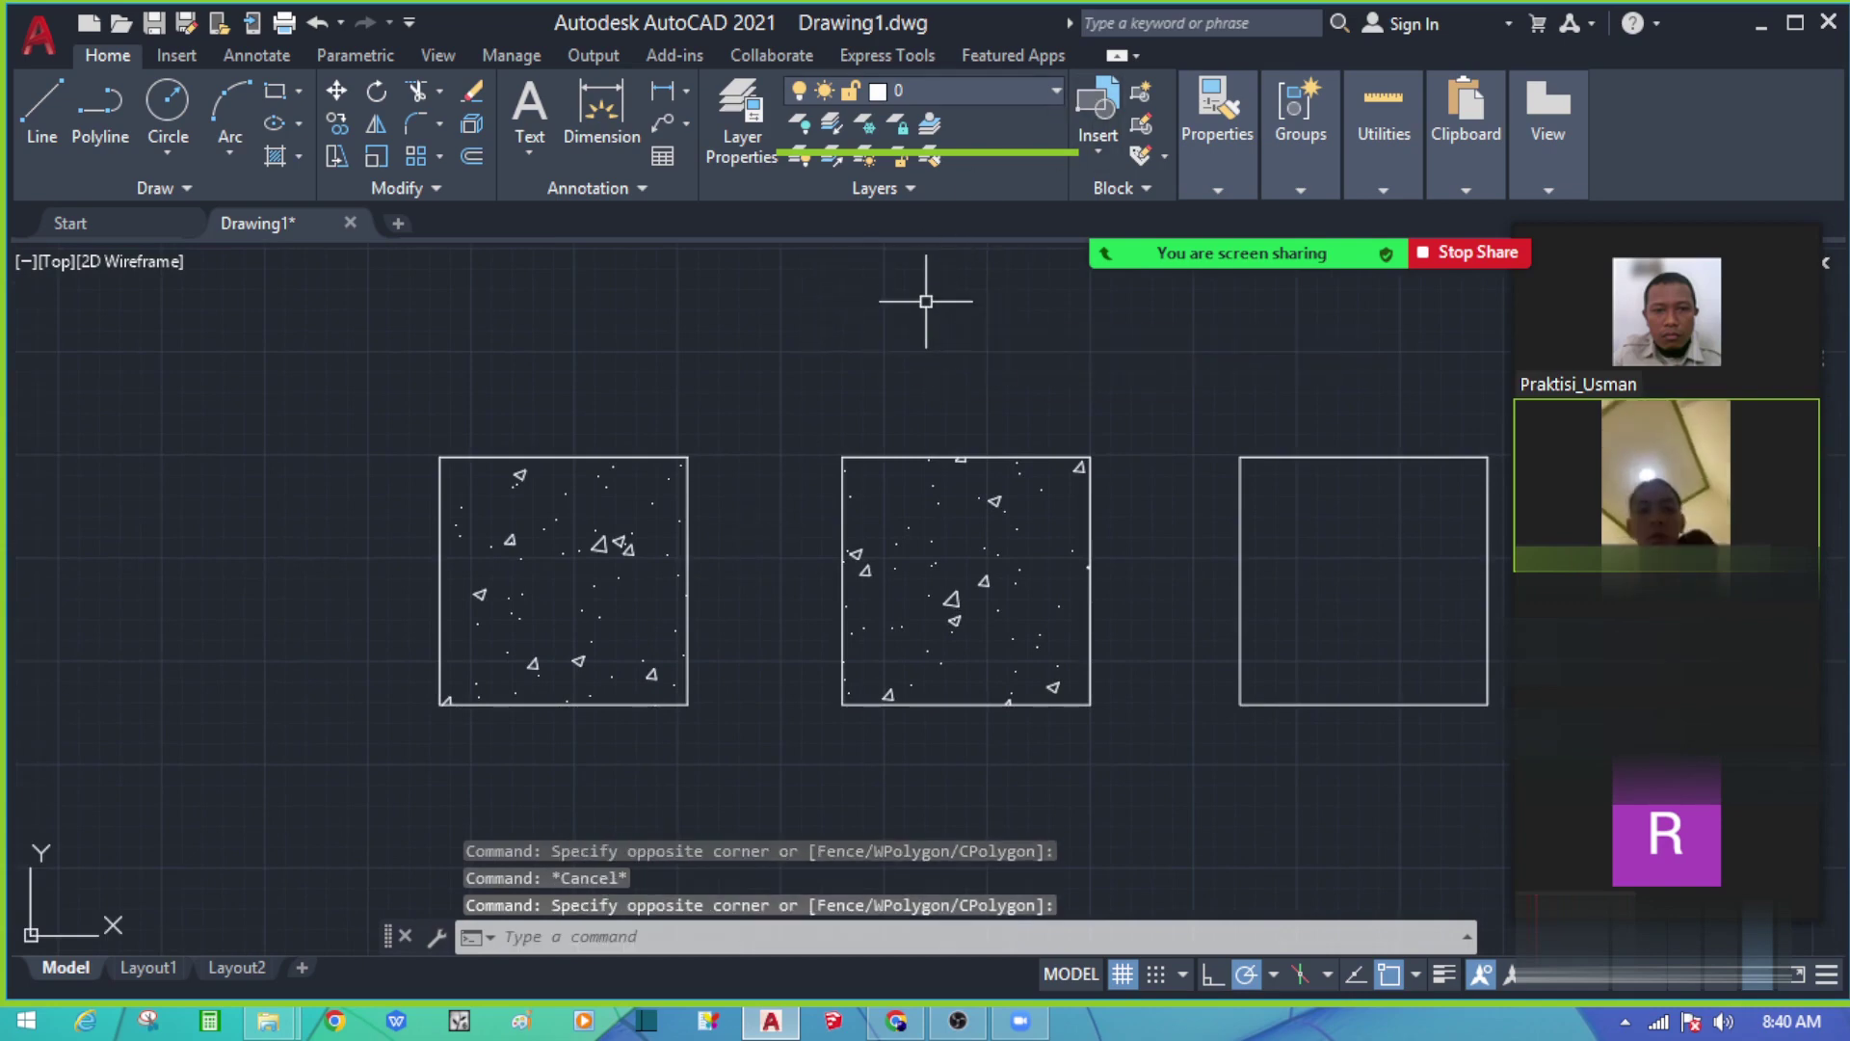
{"action": "left_click", "coordinate": [742, 115]}
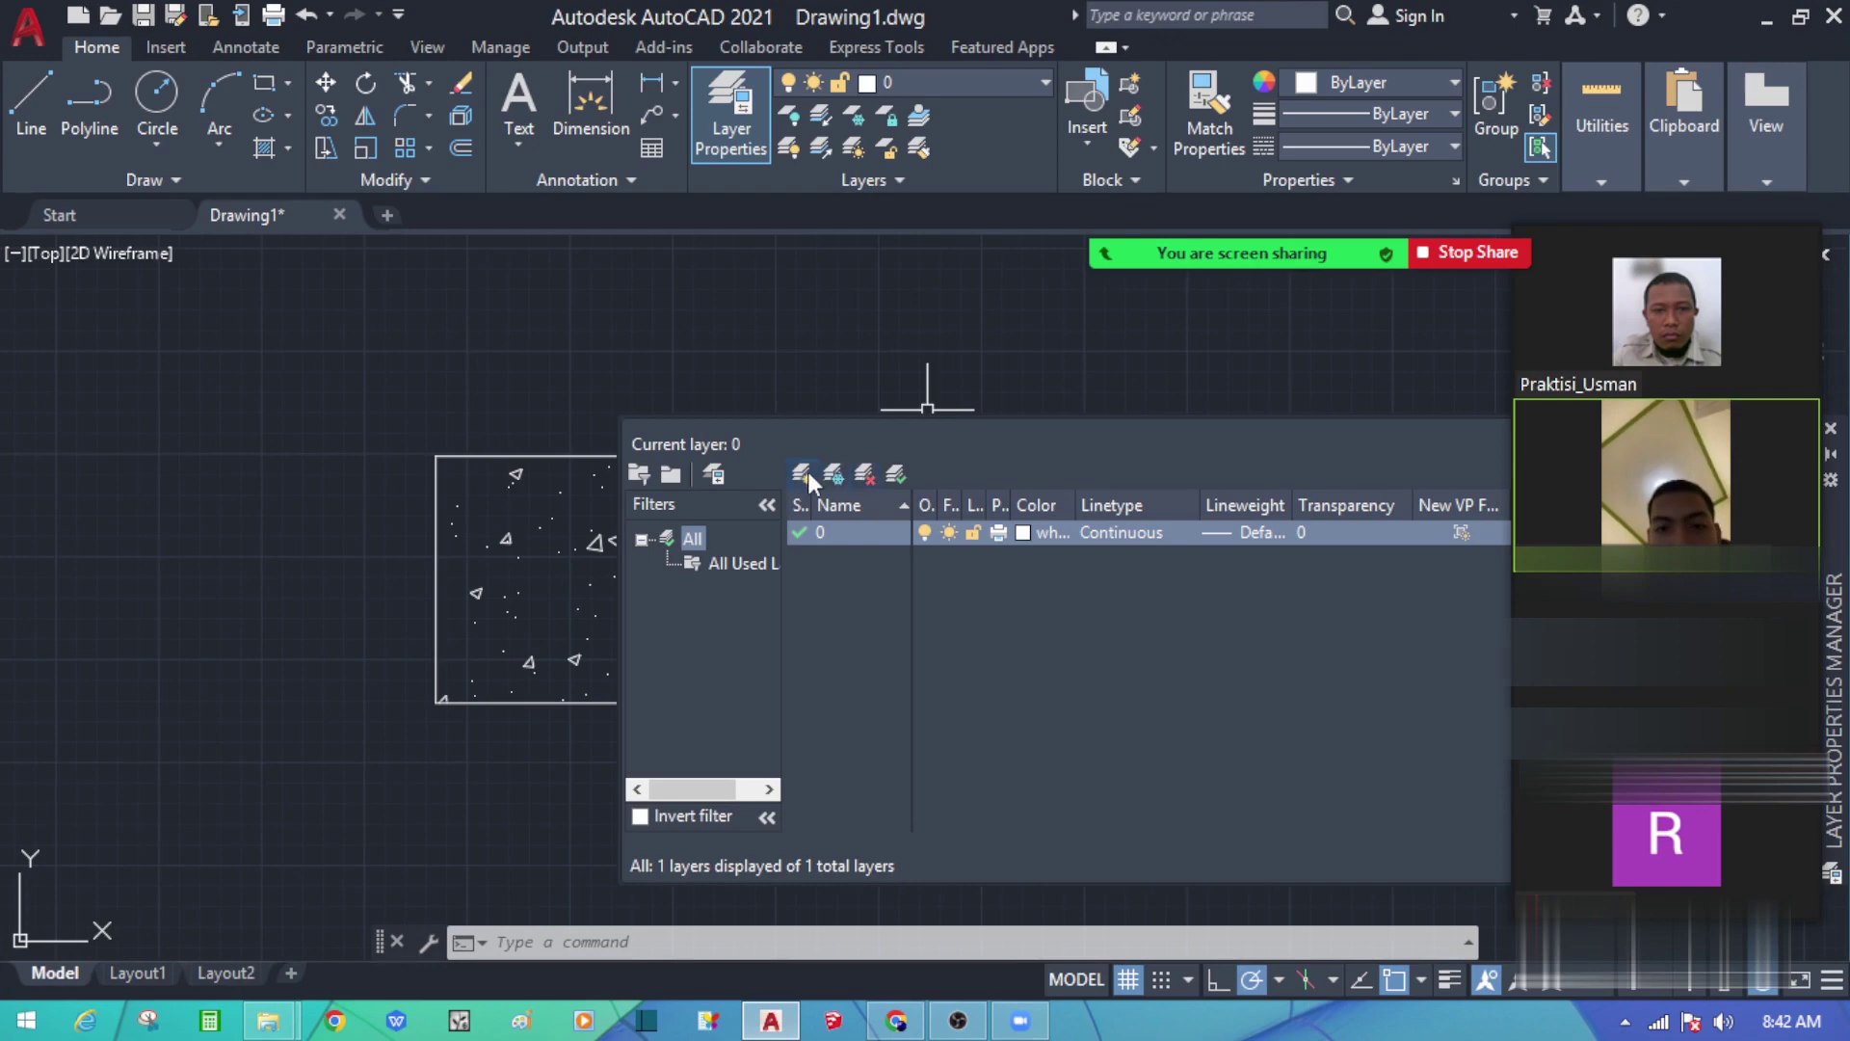
Step: Create three new layers and rename Layer1 to HATCH, making it current
{"action": "left_click", "coordinate": [806, 472]}
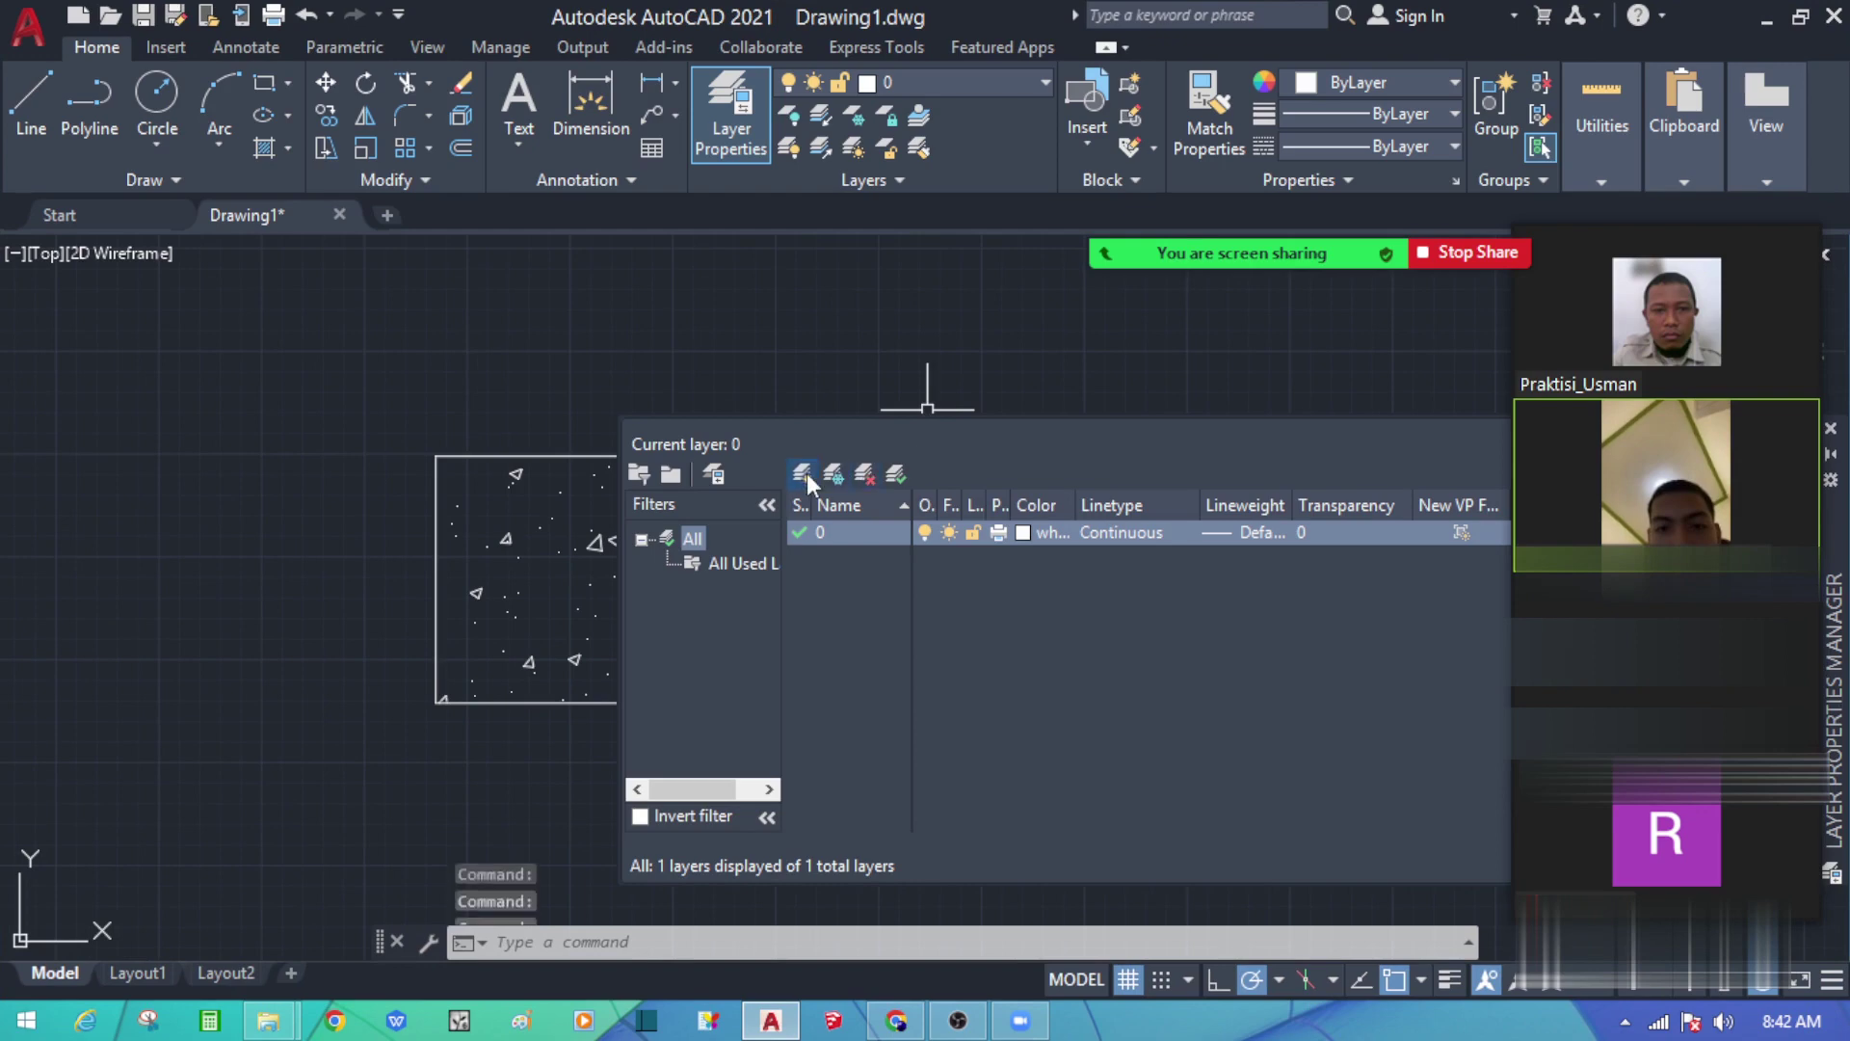
{"action": "left_click", "coordinate": [806, 472]}
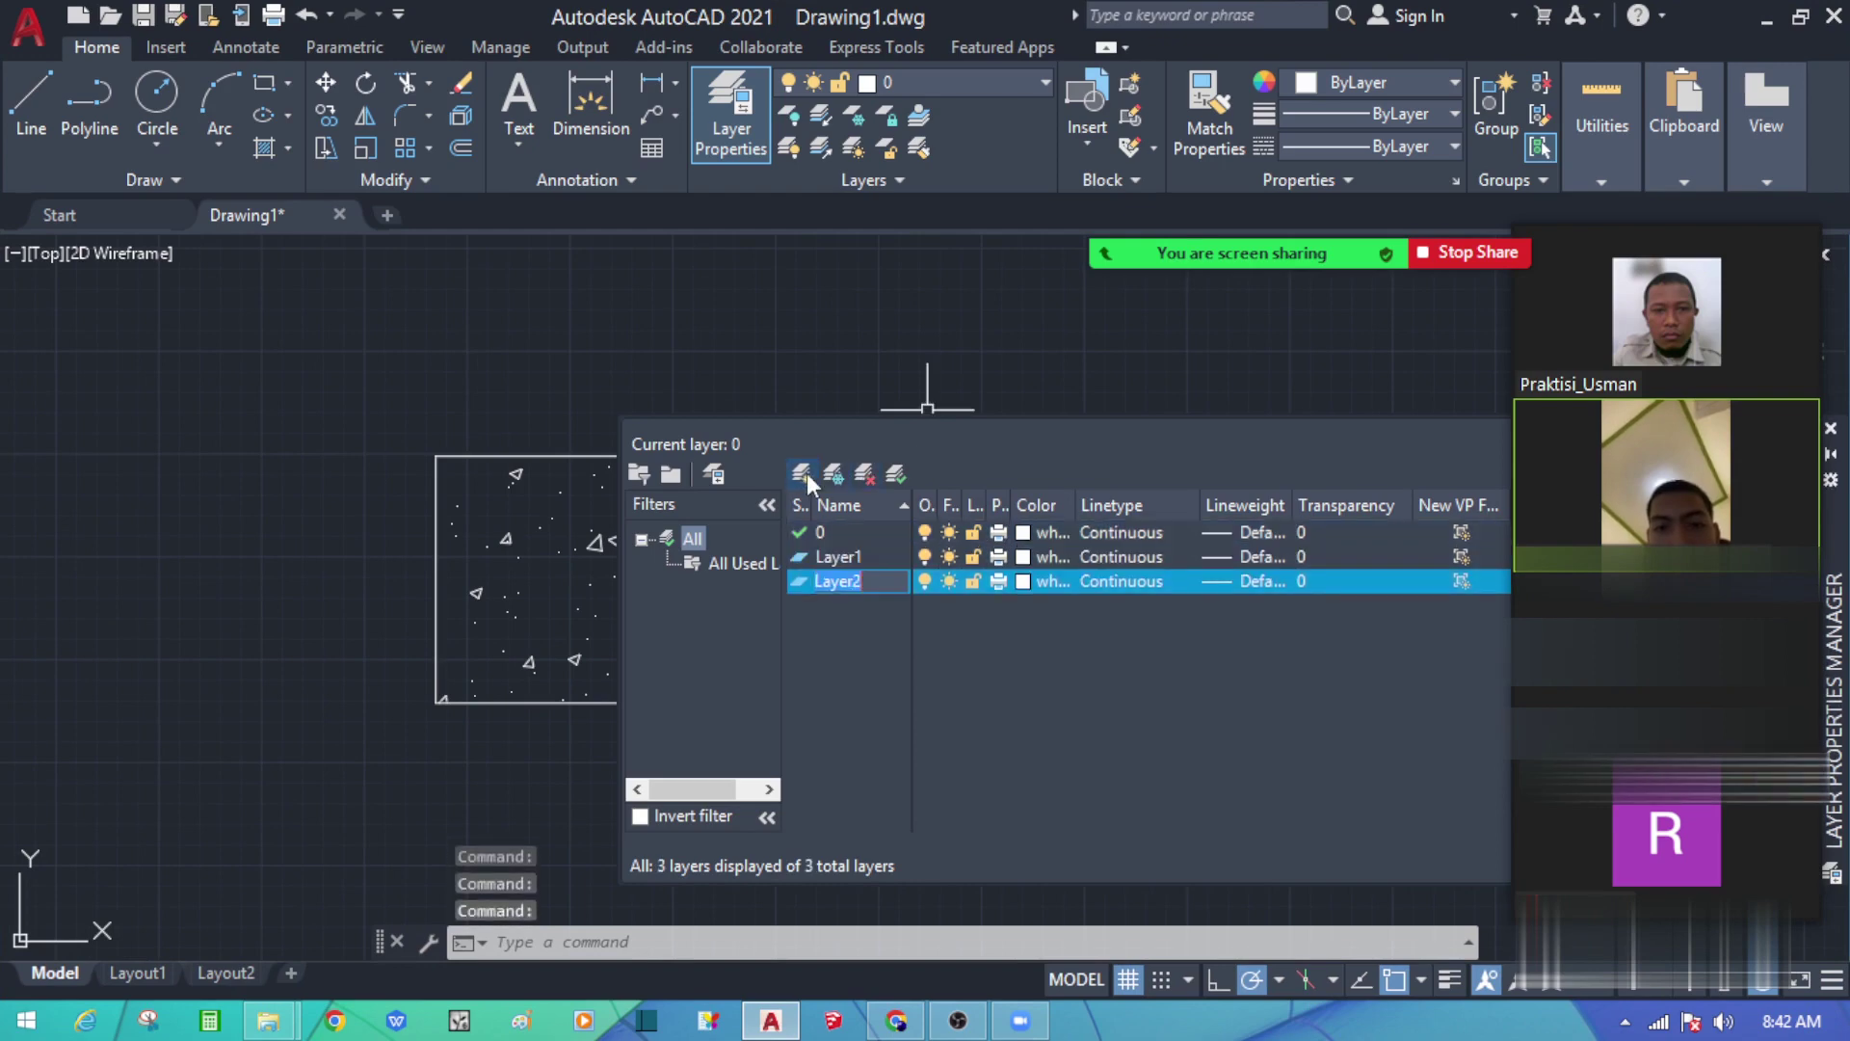
{"action": "left_click", "coordinate": [807, 472]}
{"action": "double_click", "coordinate": [846, 556]}
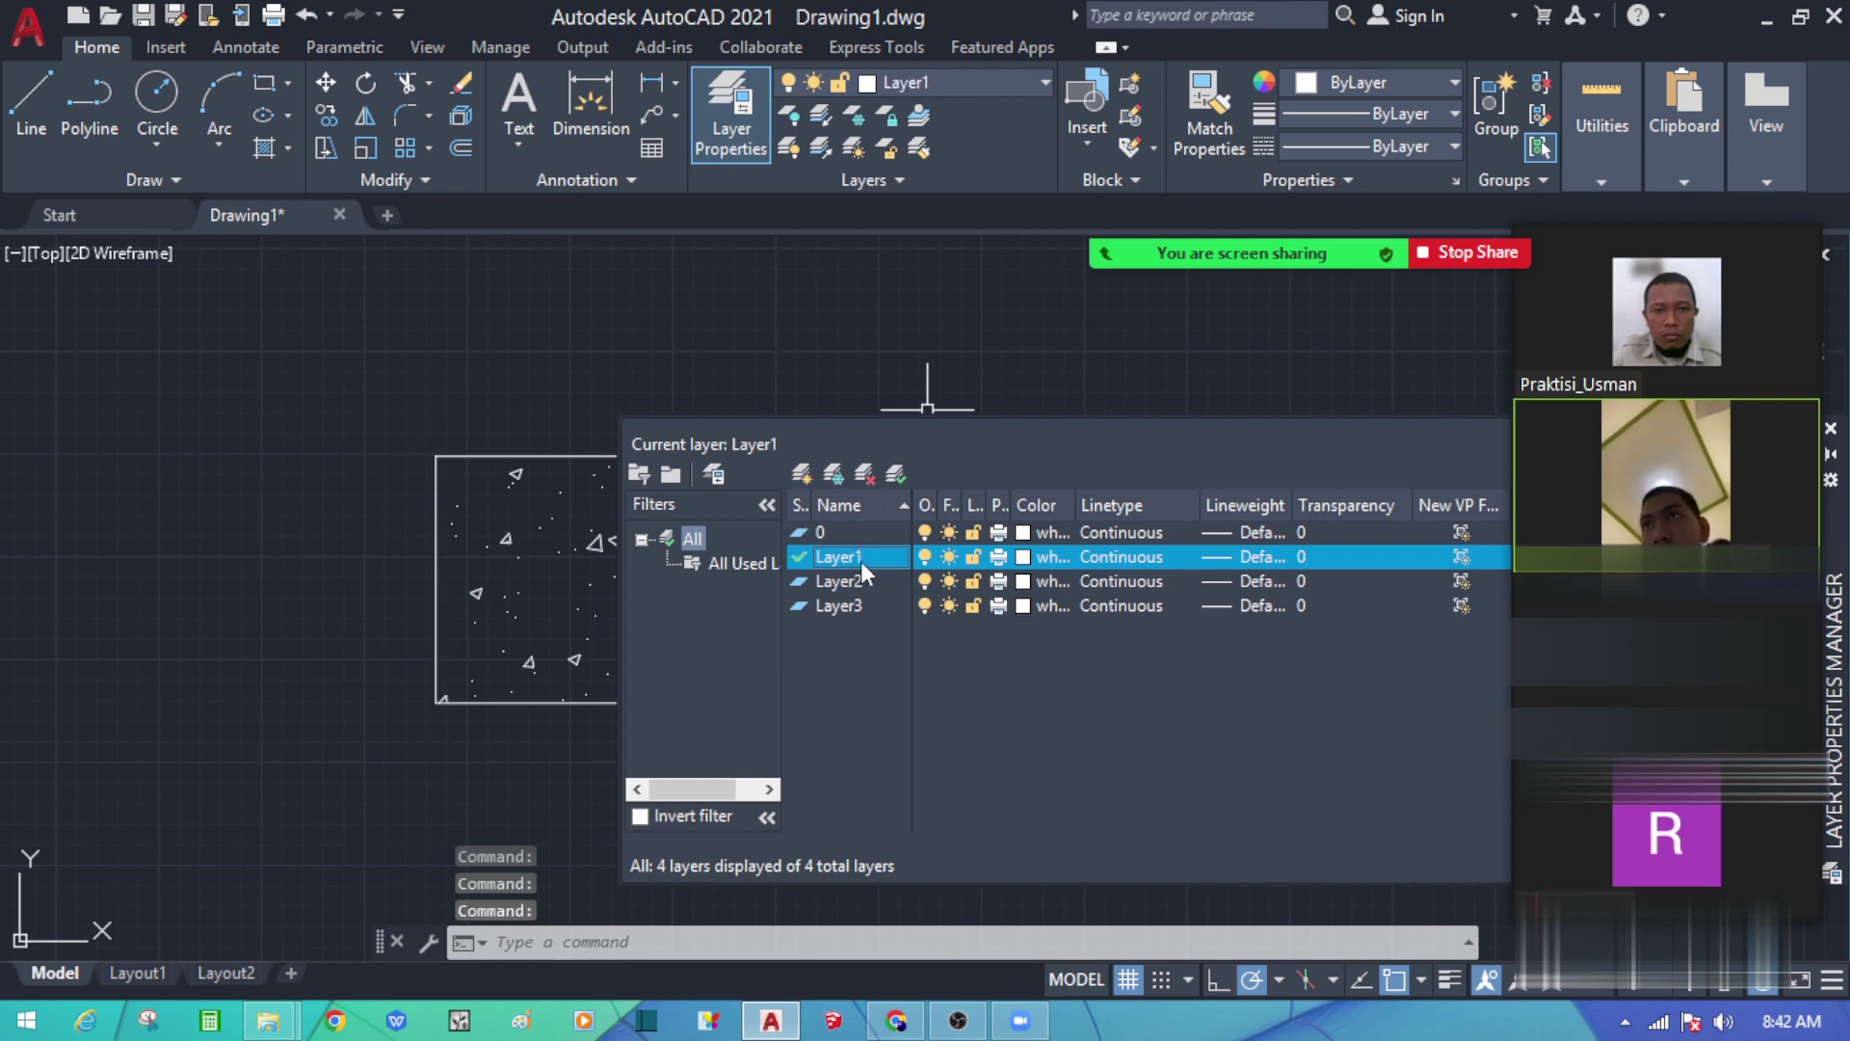
{"action": "left_click", "coordinate": [867, 558]}
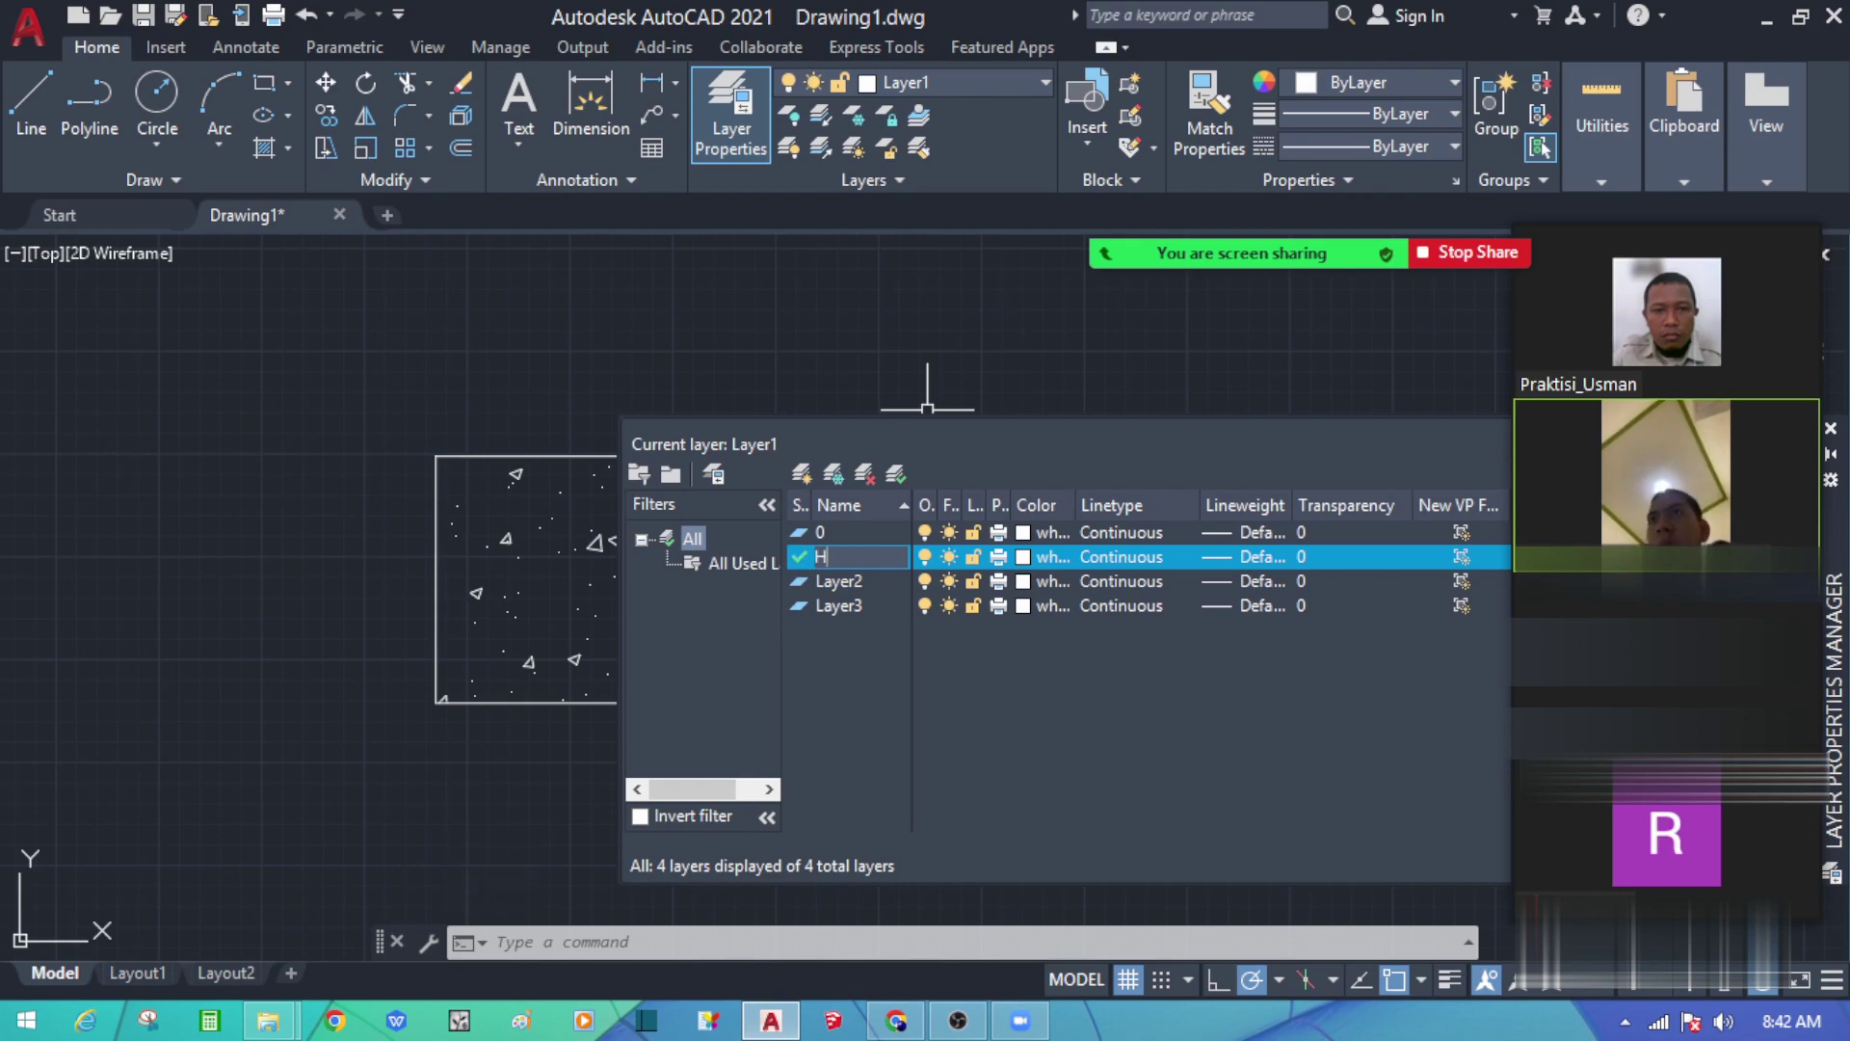
{"action": "type", "text": "HATCH"}
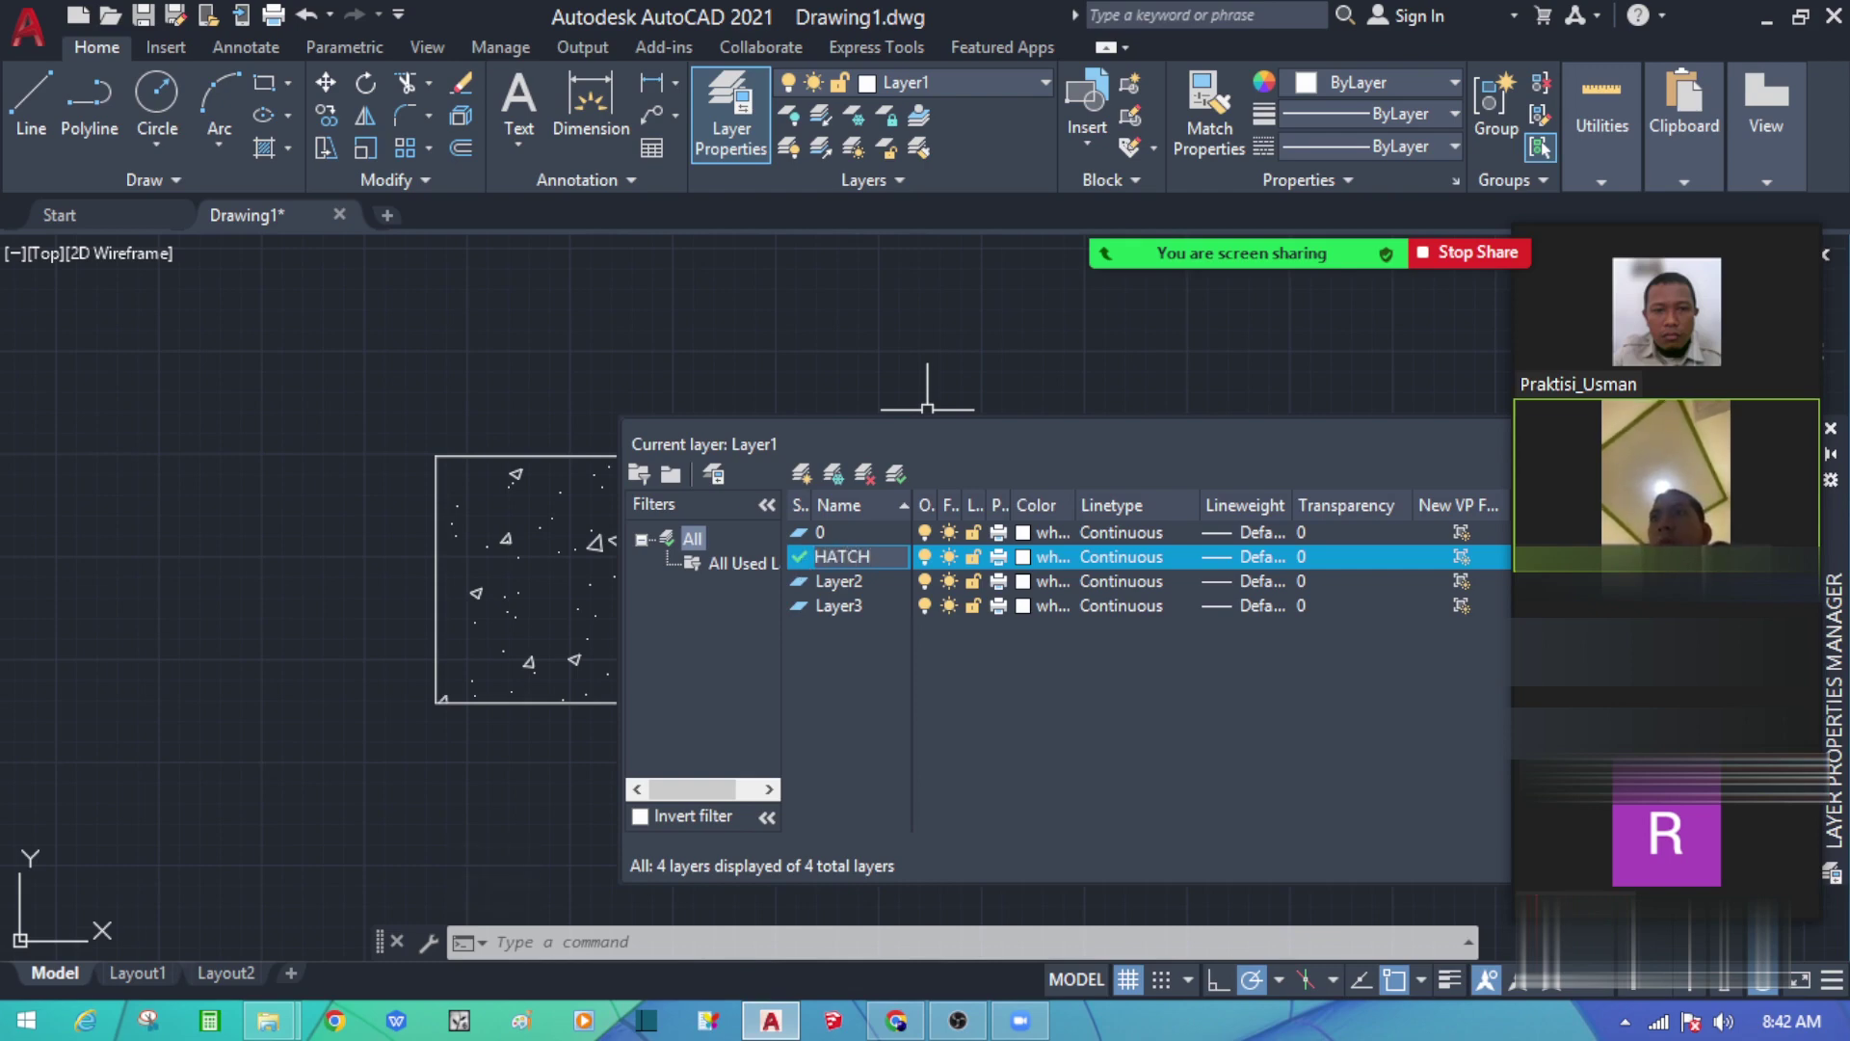
Step: Set the HATCH layer's colour to grey 252
{"action": "left_click", "coordinate": [1024, 559]}
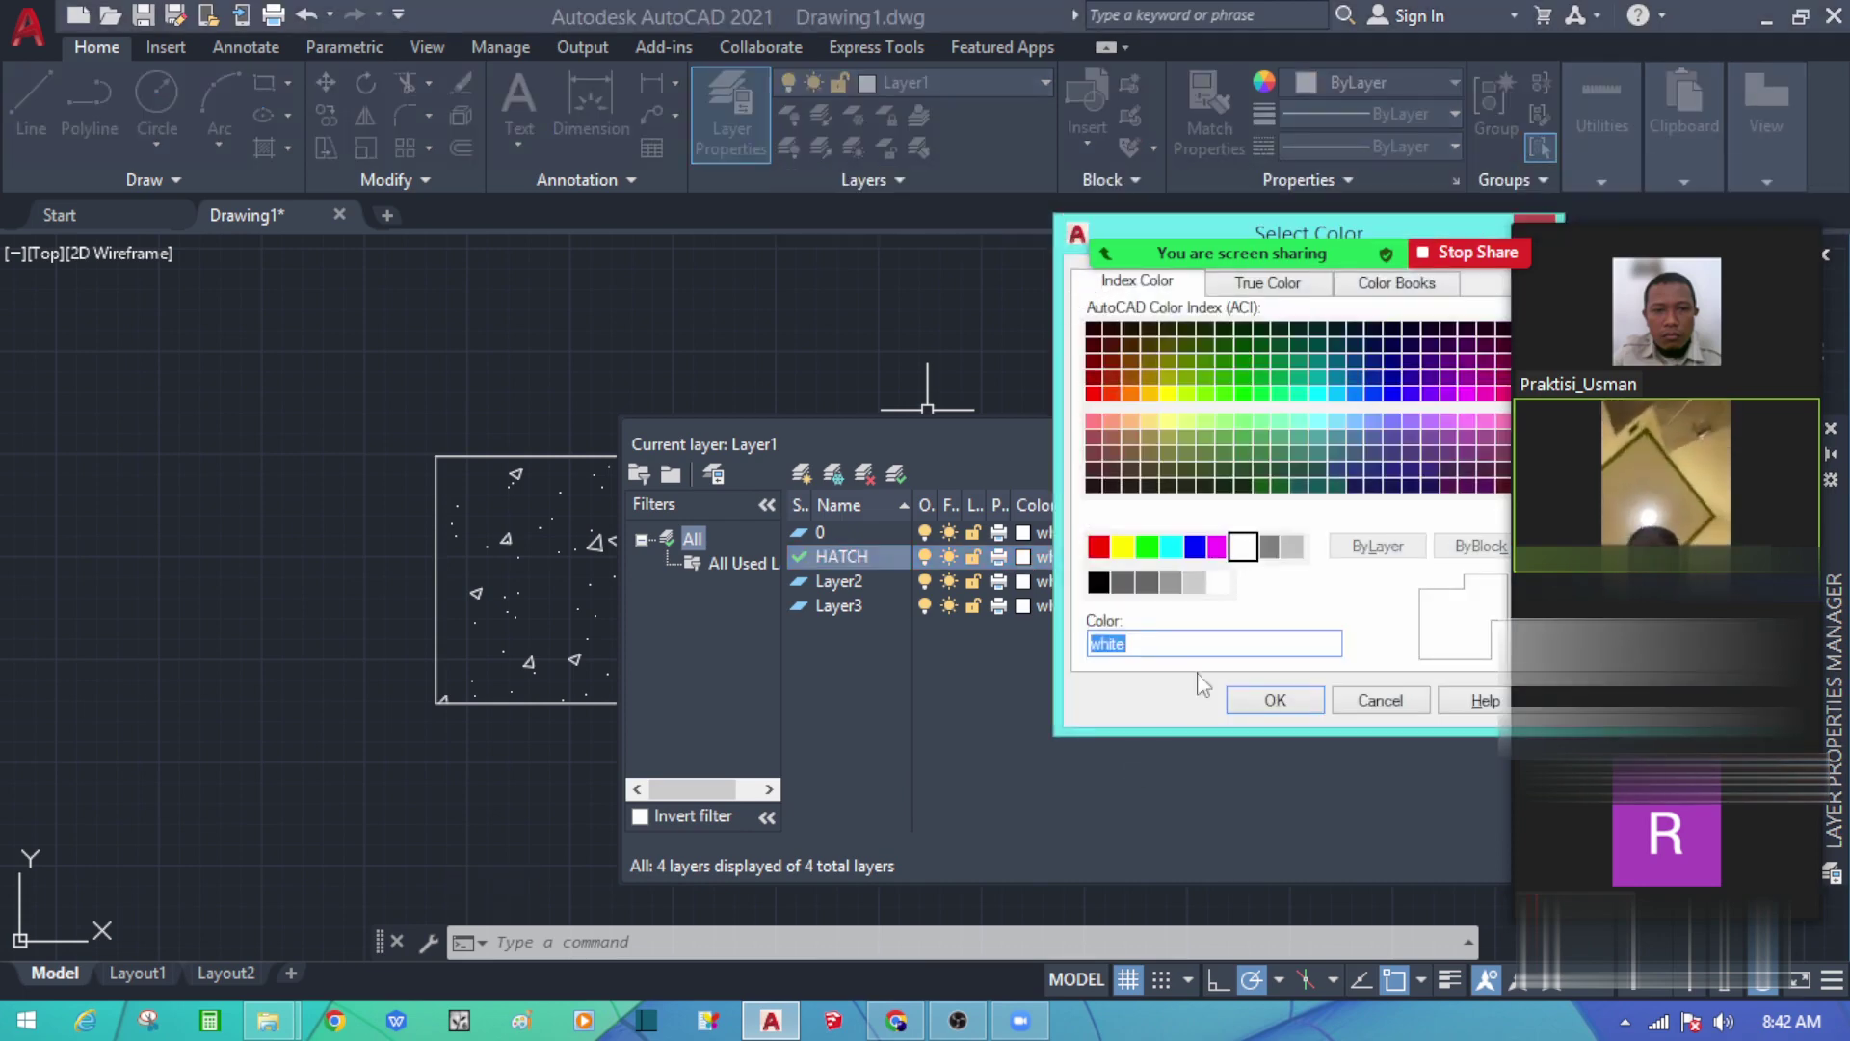
{"action": "left_click", "coordinate": [1129, 585]}
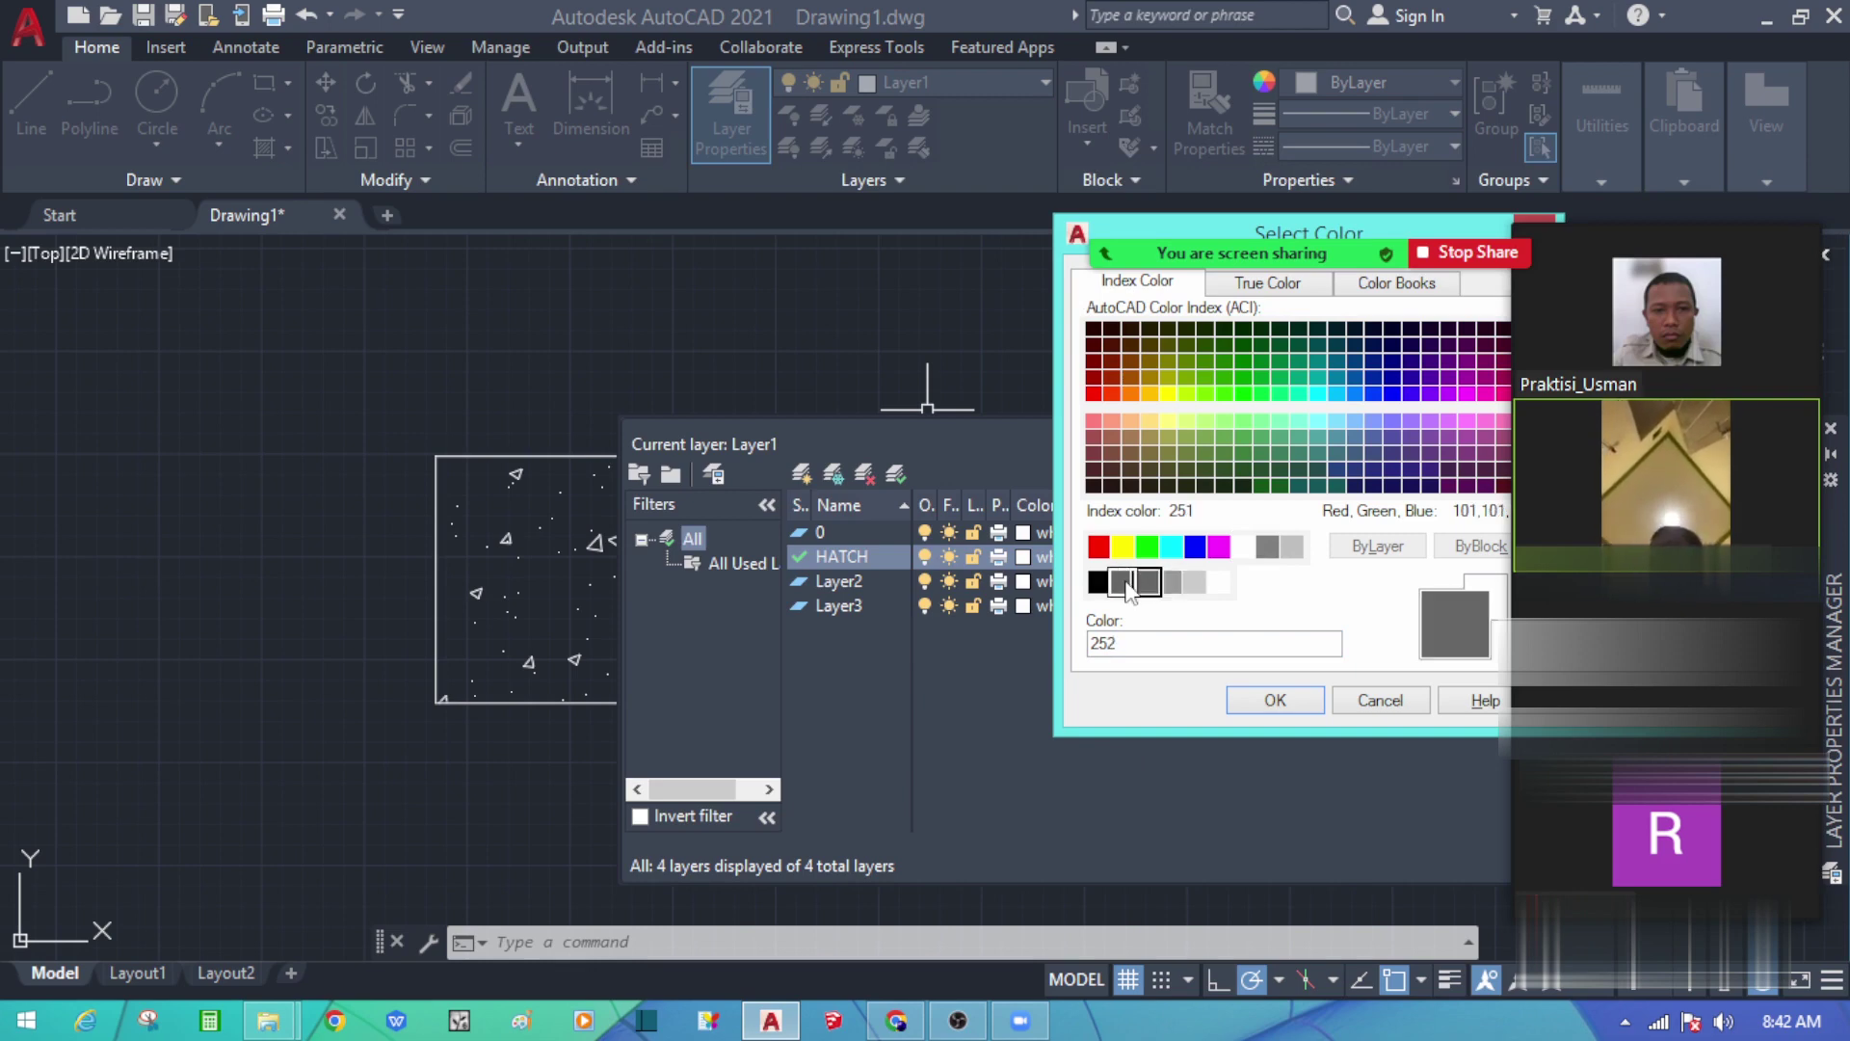
{"action": "left_click", "coordinate": [1247, 701]}
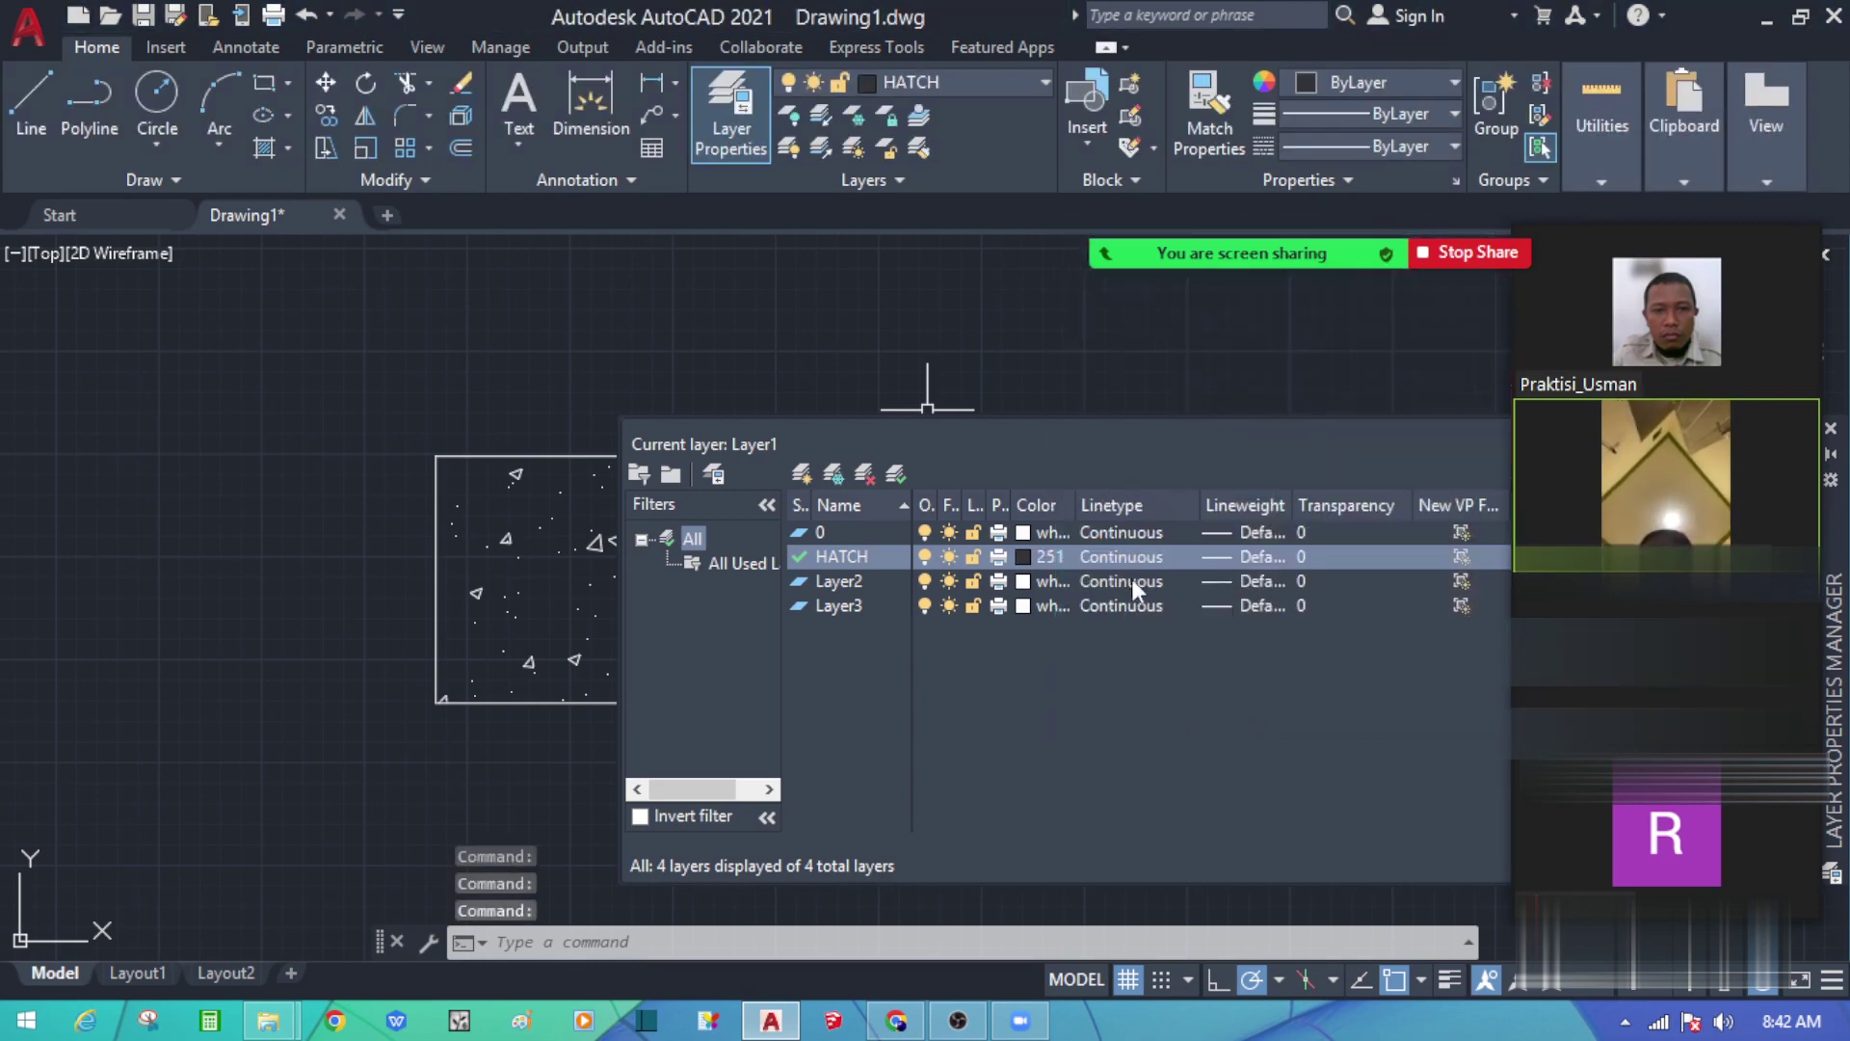
{"action": "left_click", "coordinate": [1026, 555]}
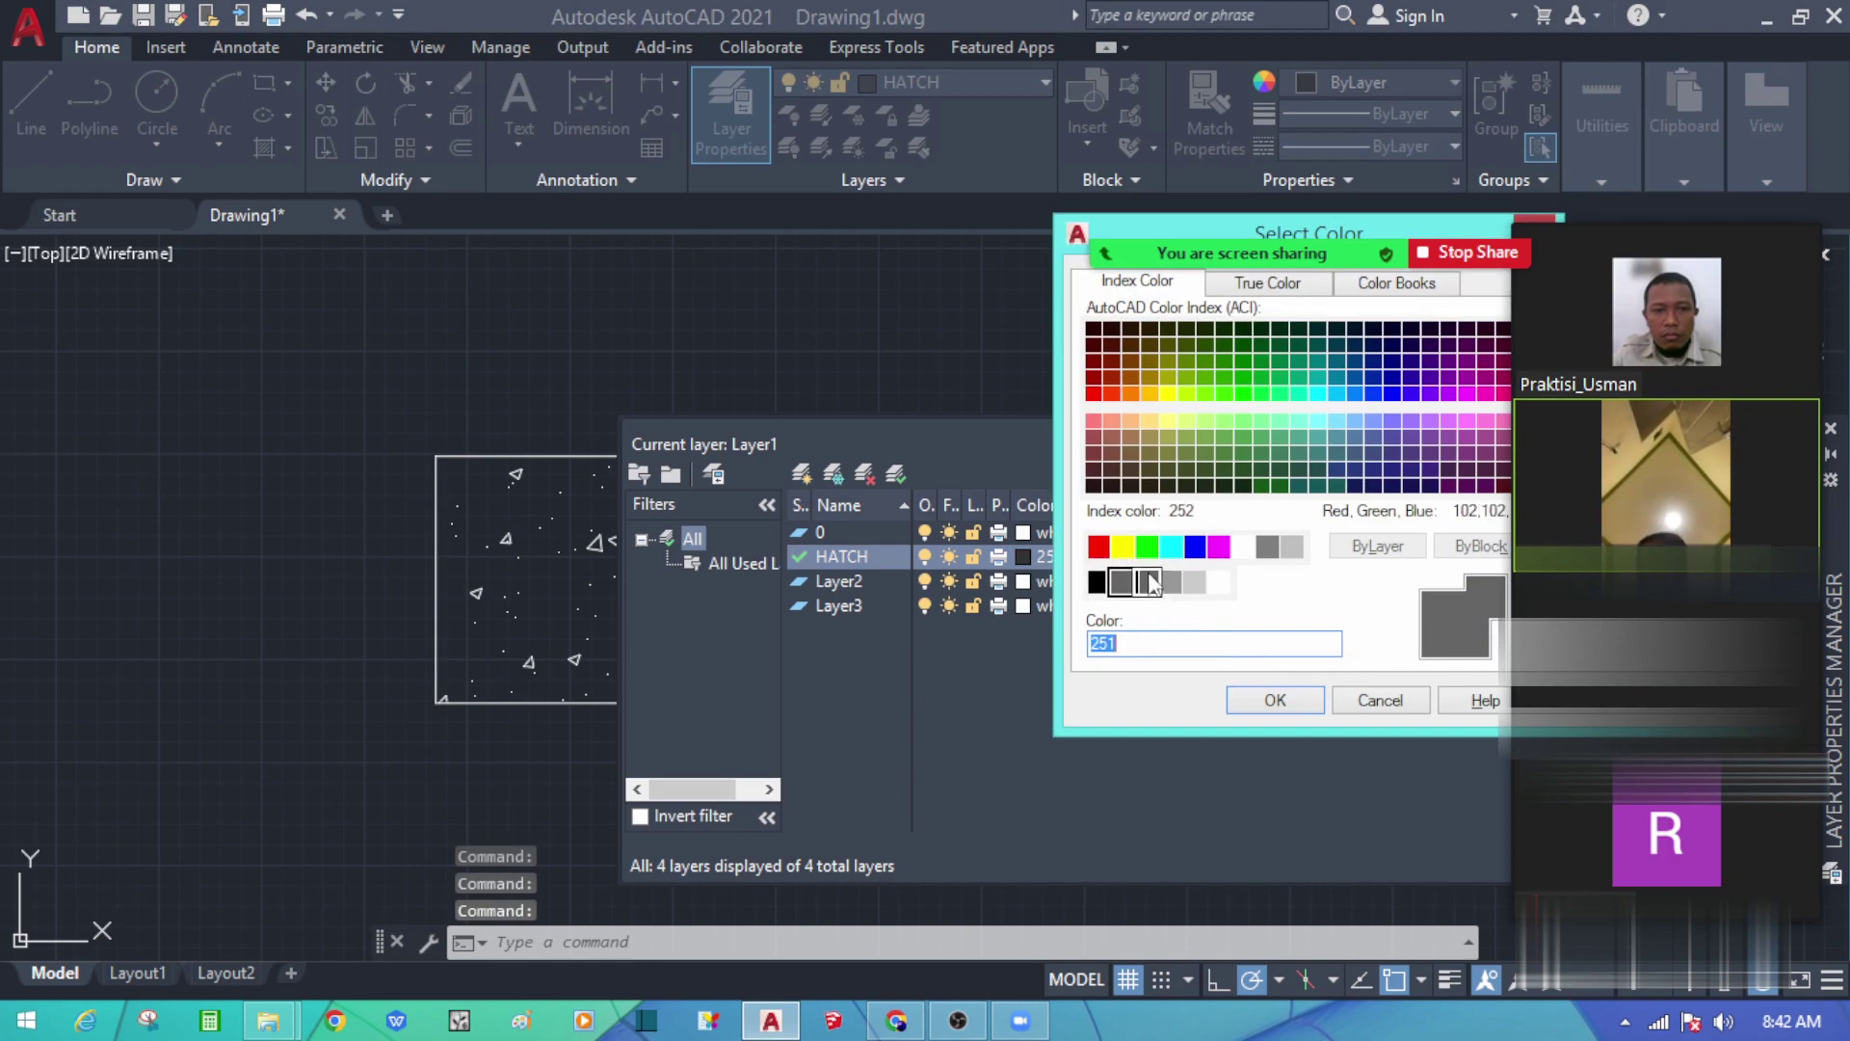
{"action": "left_click", "coordinate": [1172, 582]}
{"action": "double_click", "coordinate": [1176, 580]}
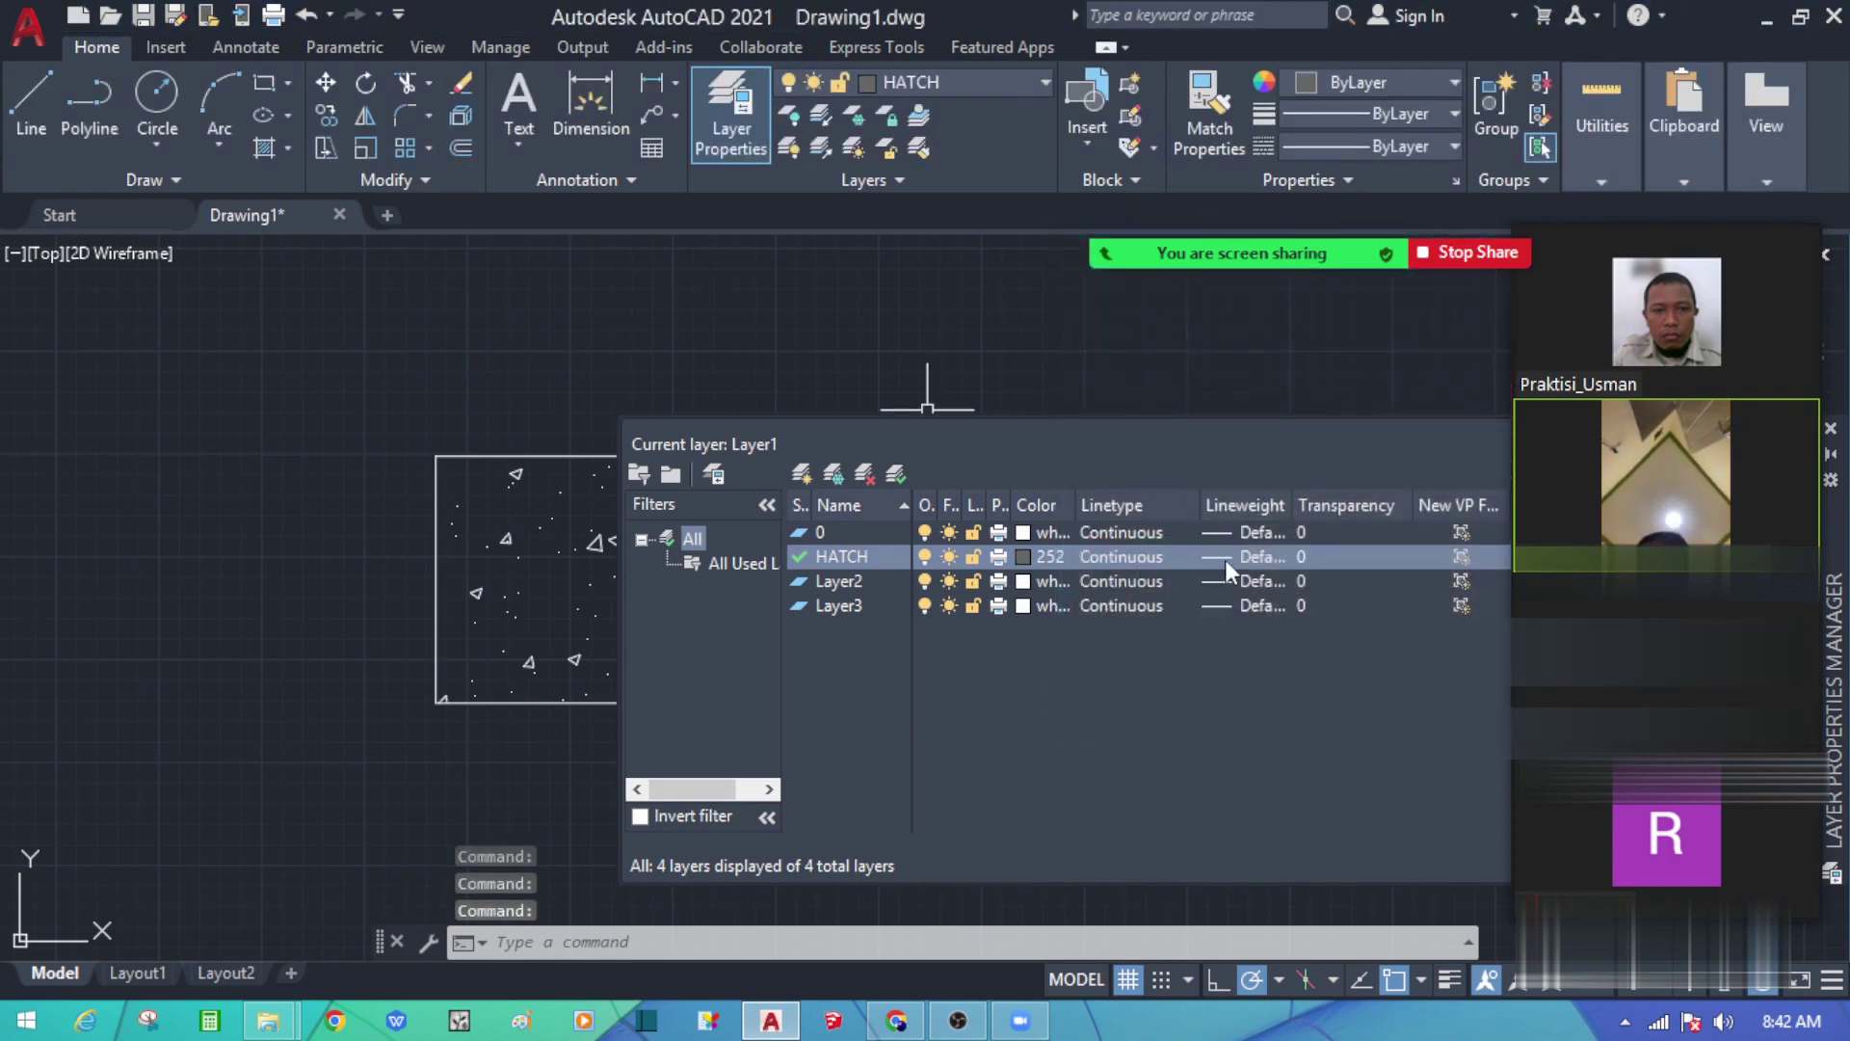
Step: Give the HATCH layer a 0.05 mm lineweight
{"action": "left_click", "coordinate": [1219, 557]}
{"action": "left_click", "coordinate": [906, 396]}
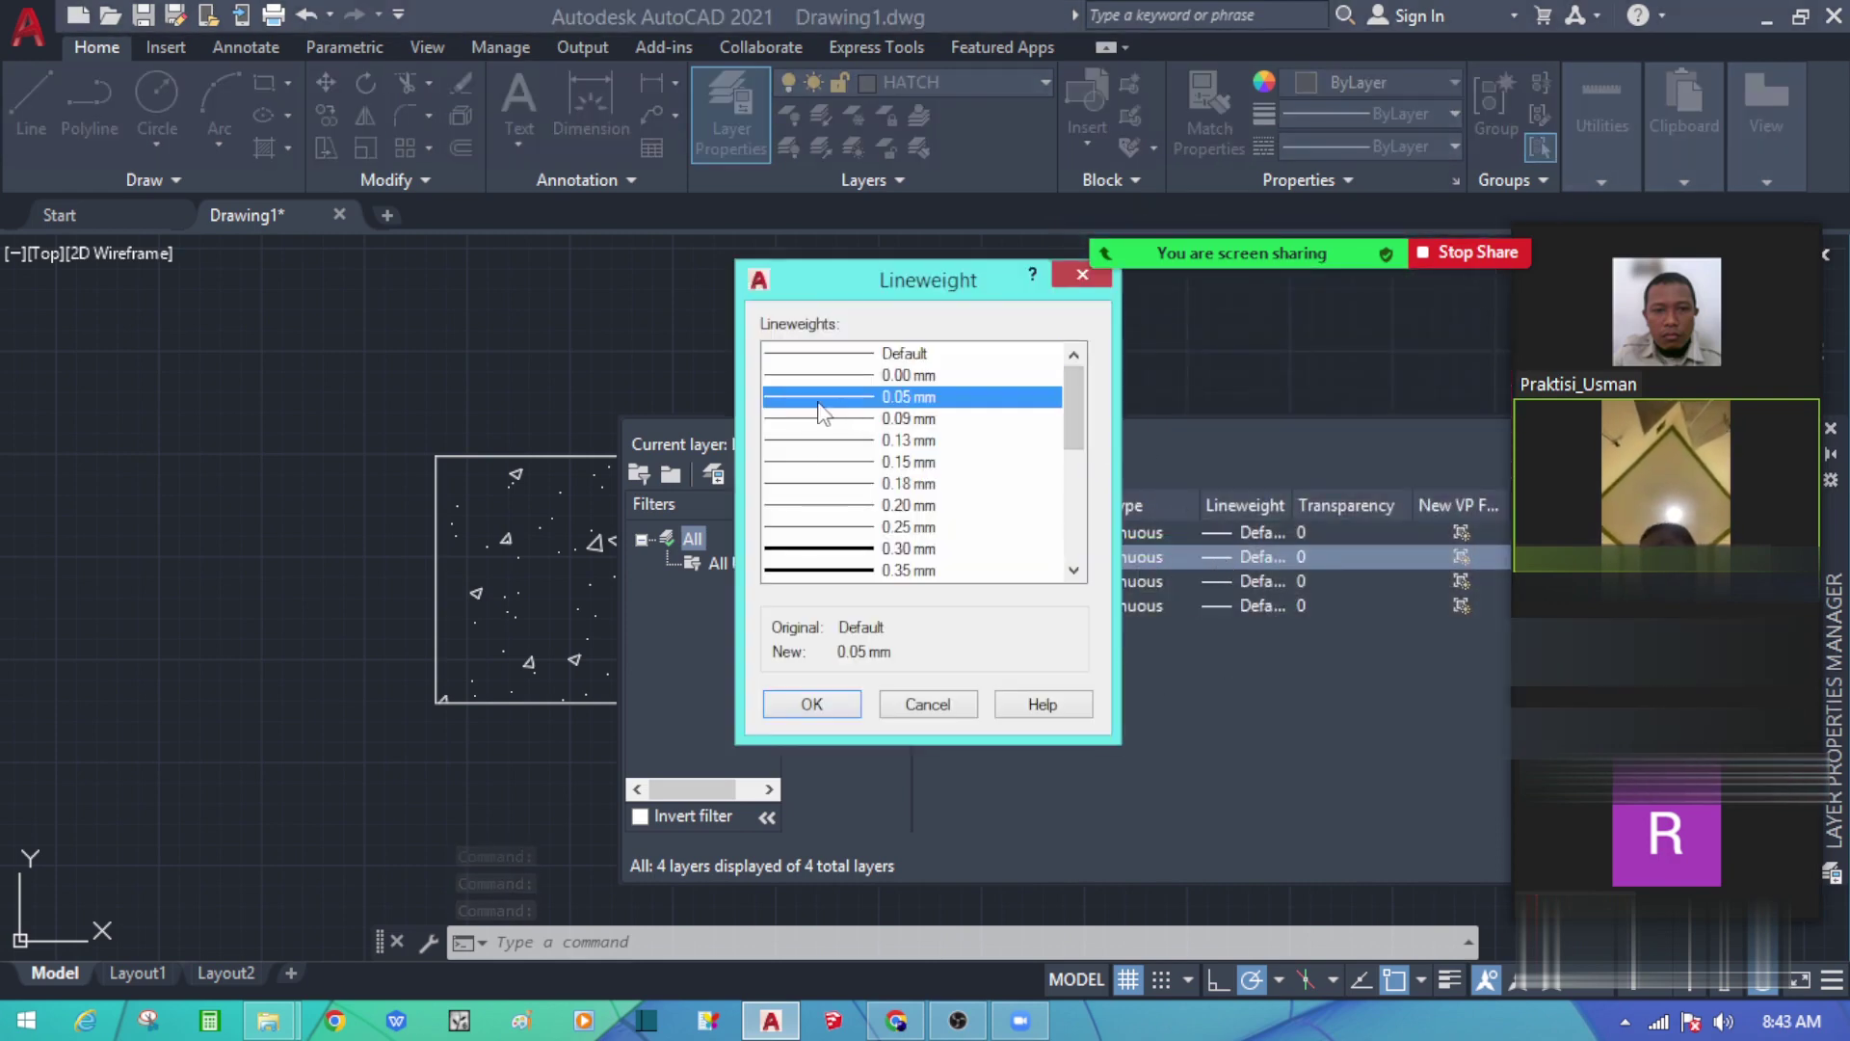
{"action": "left_click", "coordinate": [807, 705]}
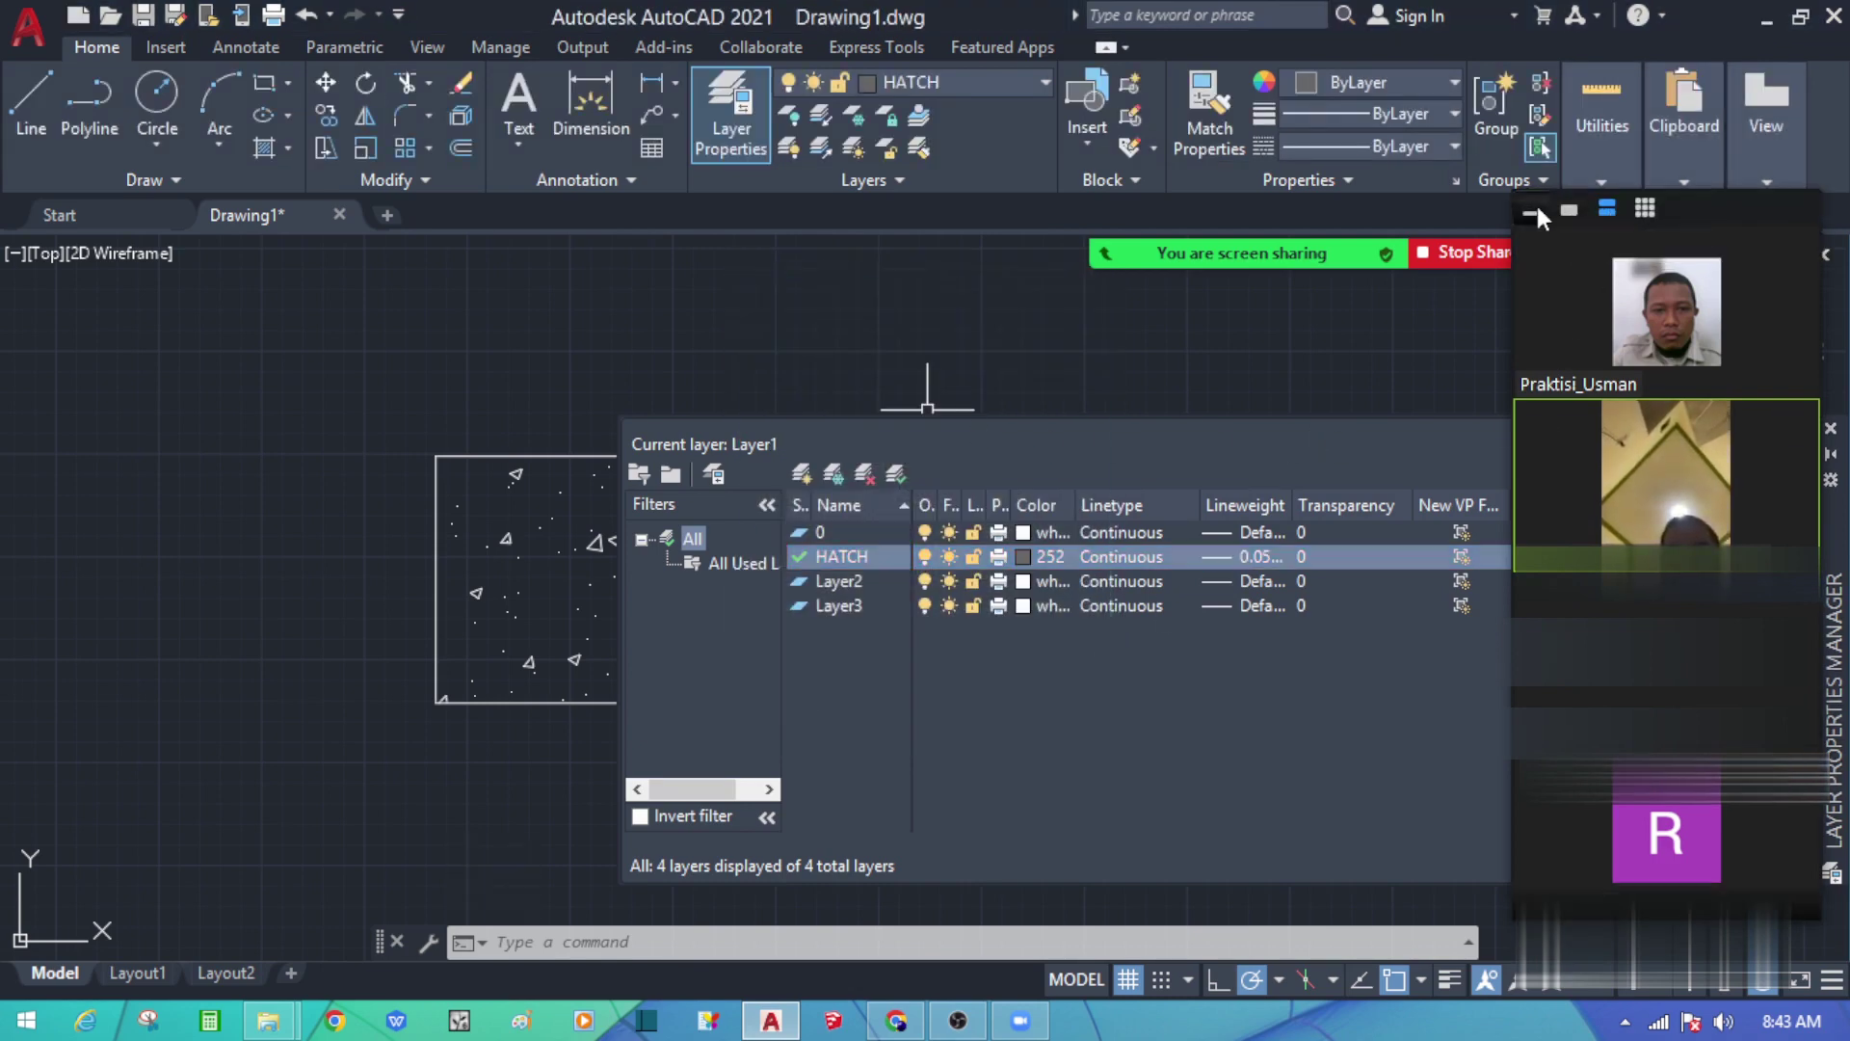
{"action": "left_click", "coordinate": [1532, 212]}
Step: Rename Layer2 to KOLOM
{"action": "left_click_drag", "start_coordinate": [1628, 535], "coordinate": [1376, 470]}
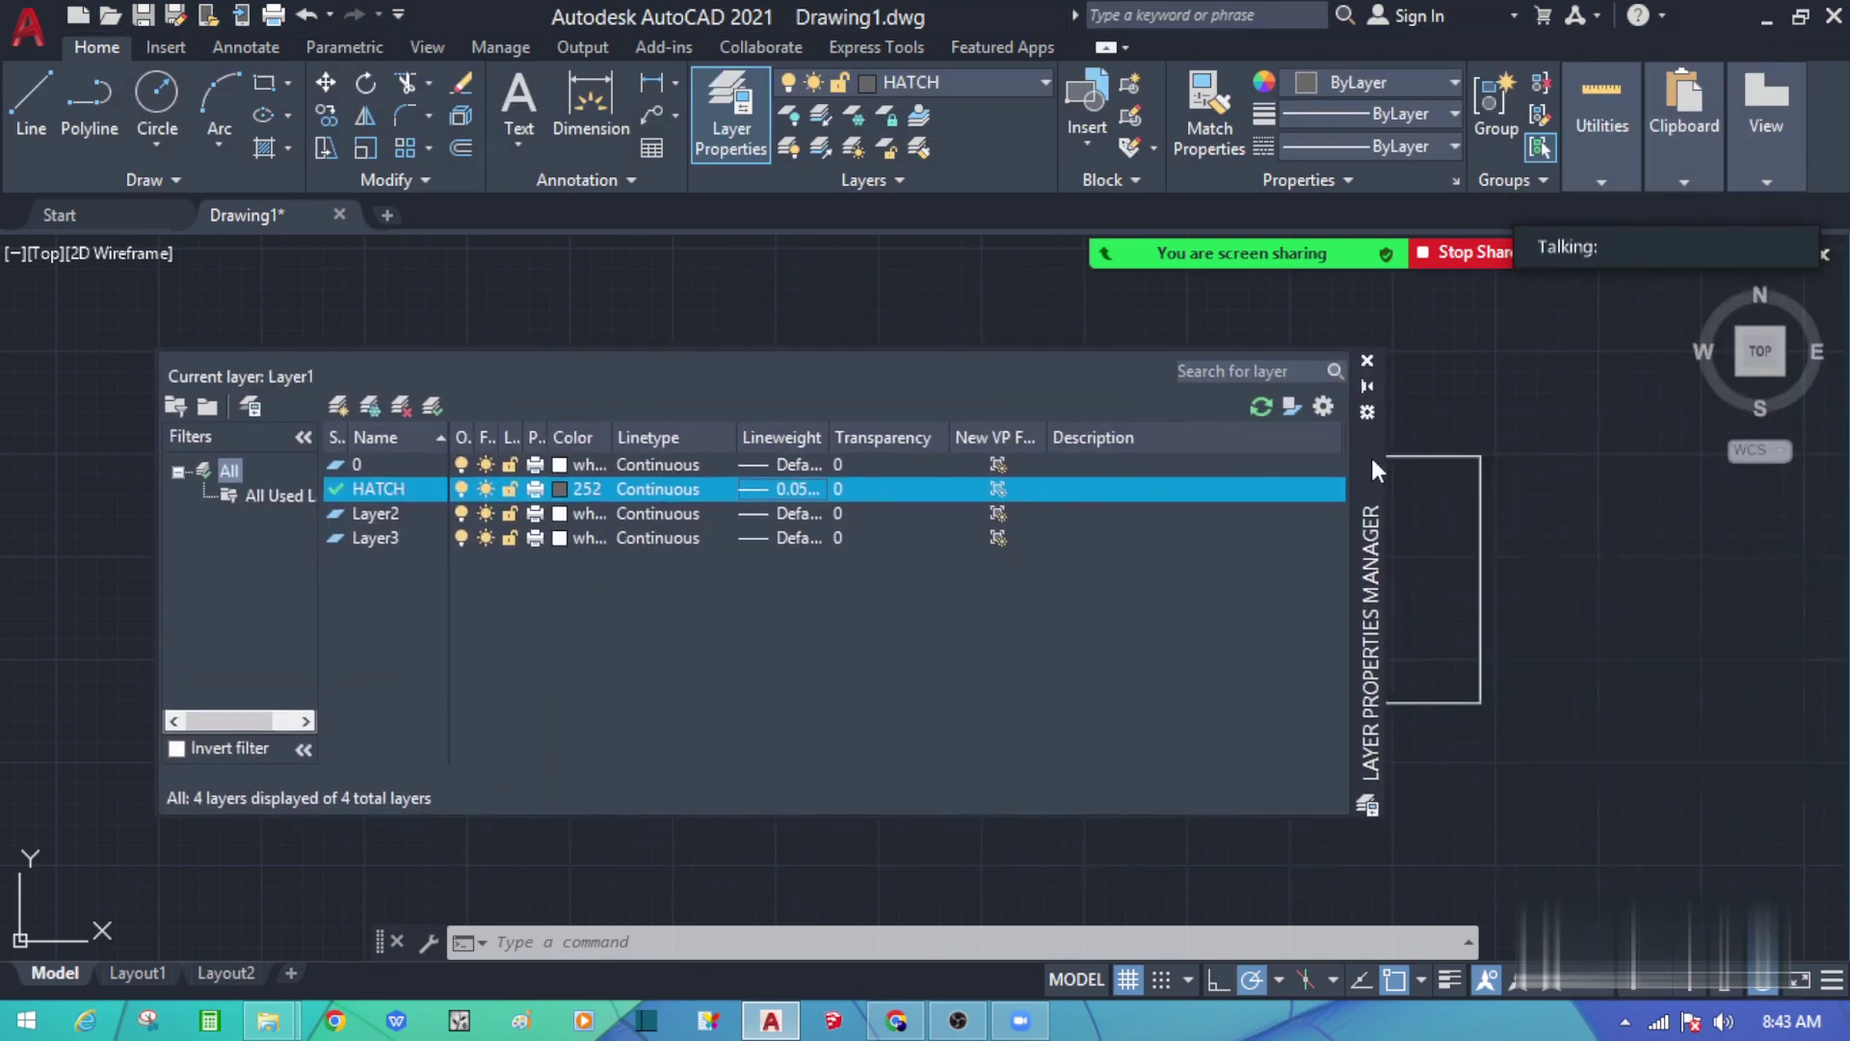
{"action": "double_click", "coordinate": [397, 512]}
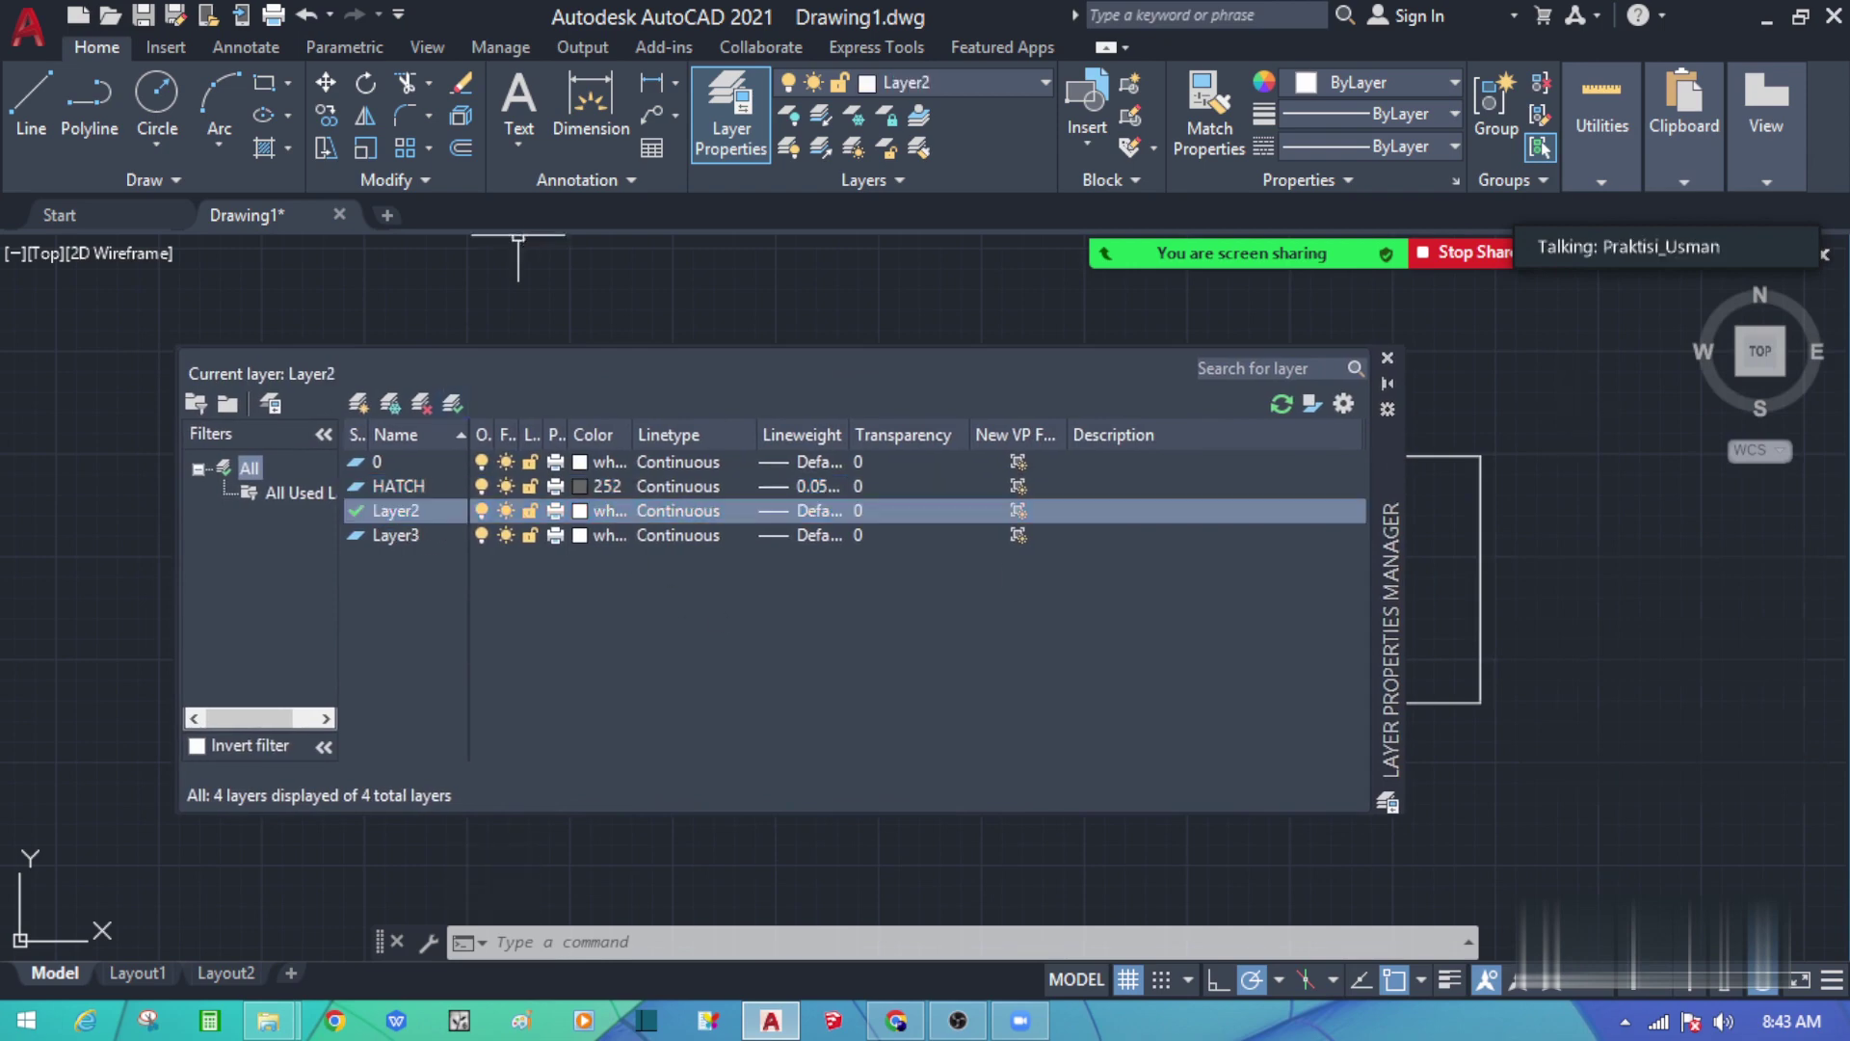
{"action": "type", "text": "ko"}
{"action": "left_click", "coordinate": [430, 518]}
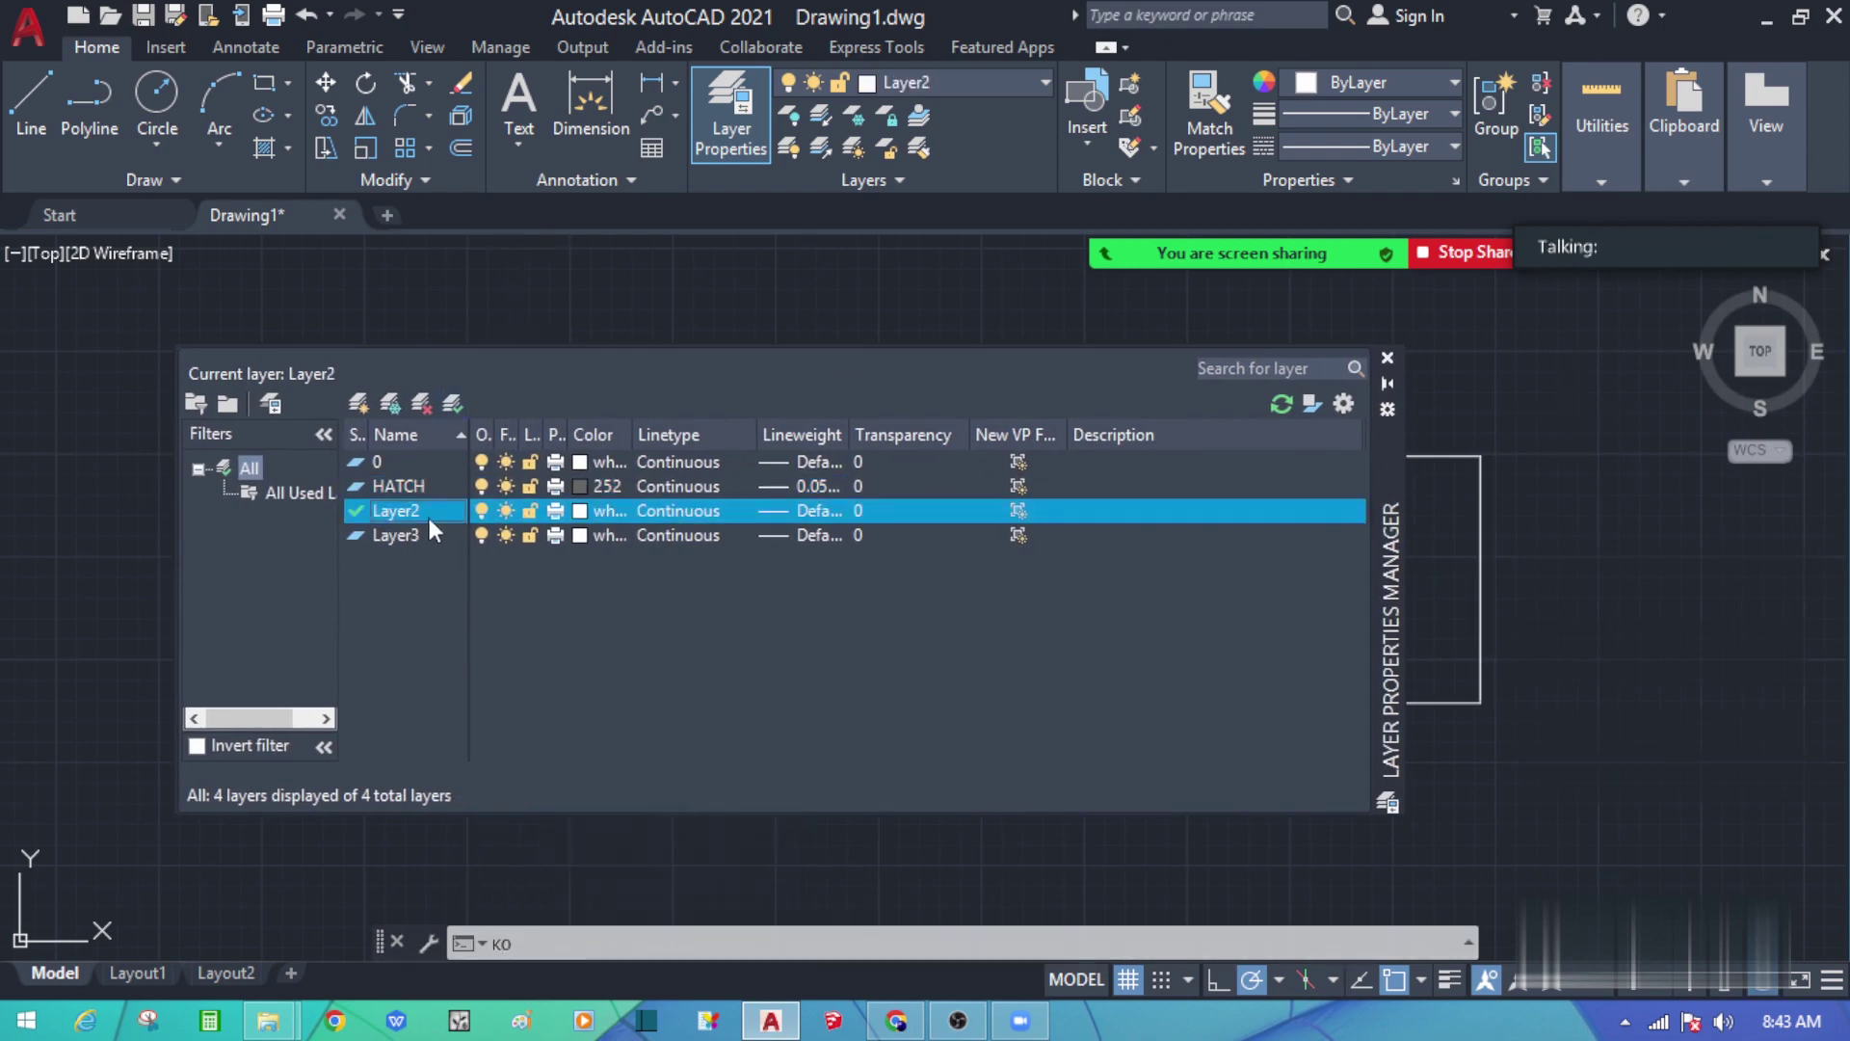
{"action": "left_click", "coordinate": [407, 535]}
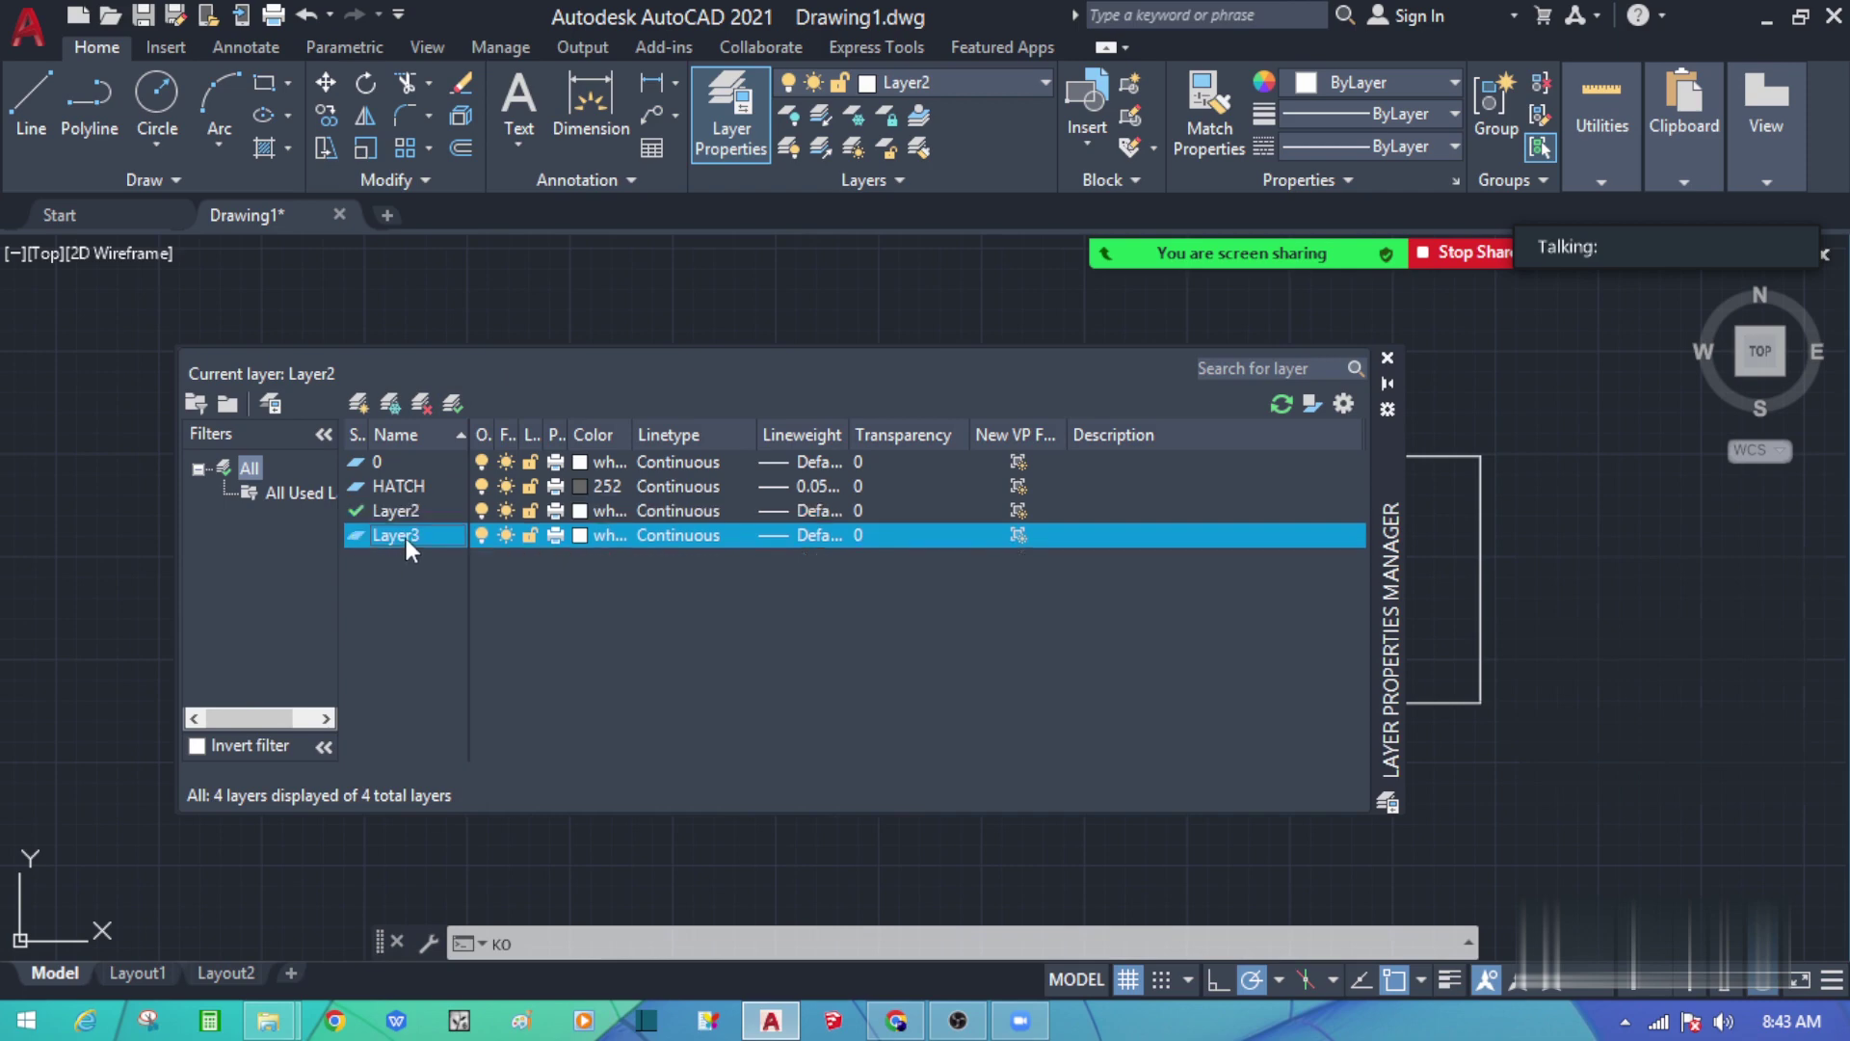
{"action": "left_click", "coordinate": [399, 486]}
{"action": "left_click", "coordinate": [394, 511]}
{"action": "right_click", "coordinate": [394, 511]}
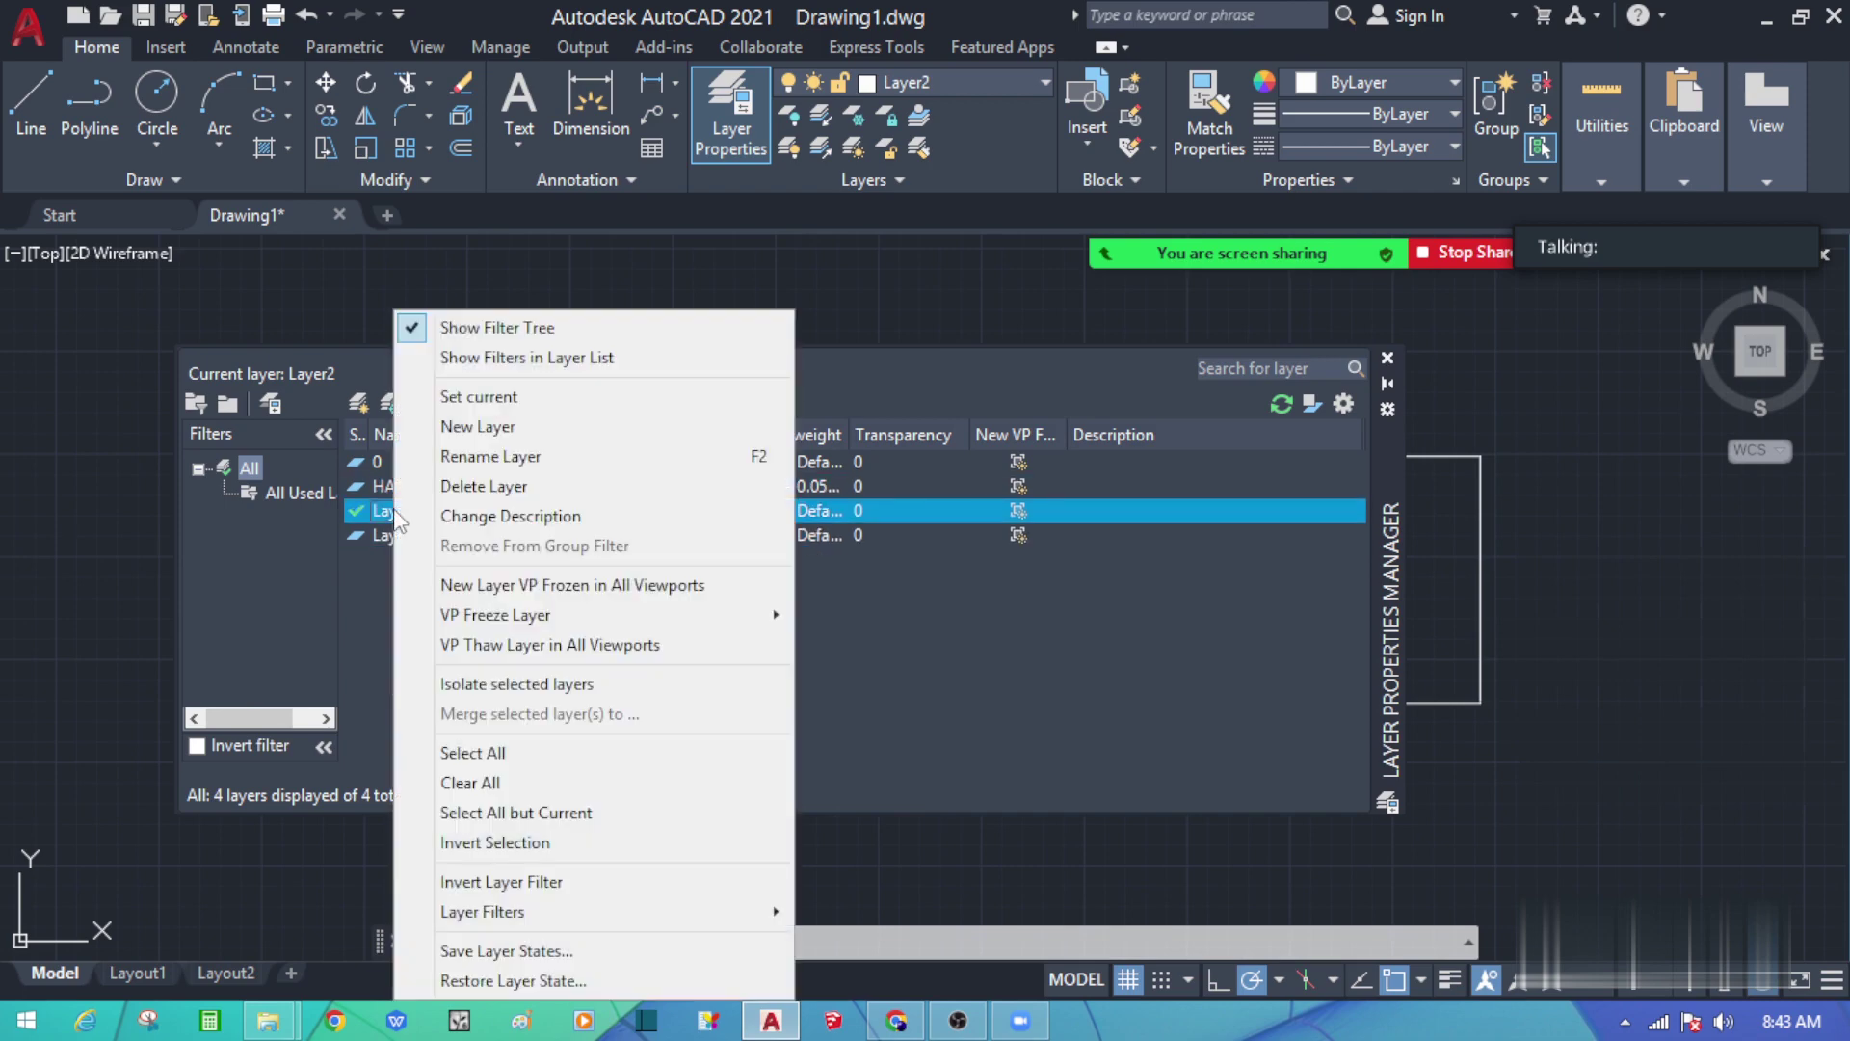
{"action": "left_click", "coordinate": [463, 456]}
{"action": "type", "text": "KO"}
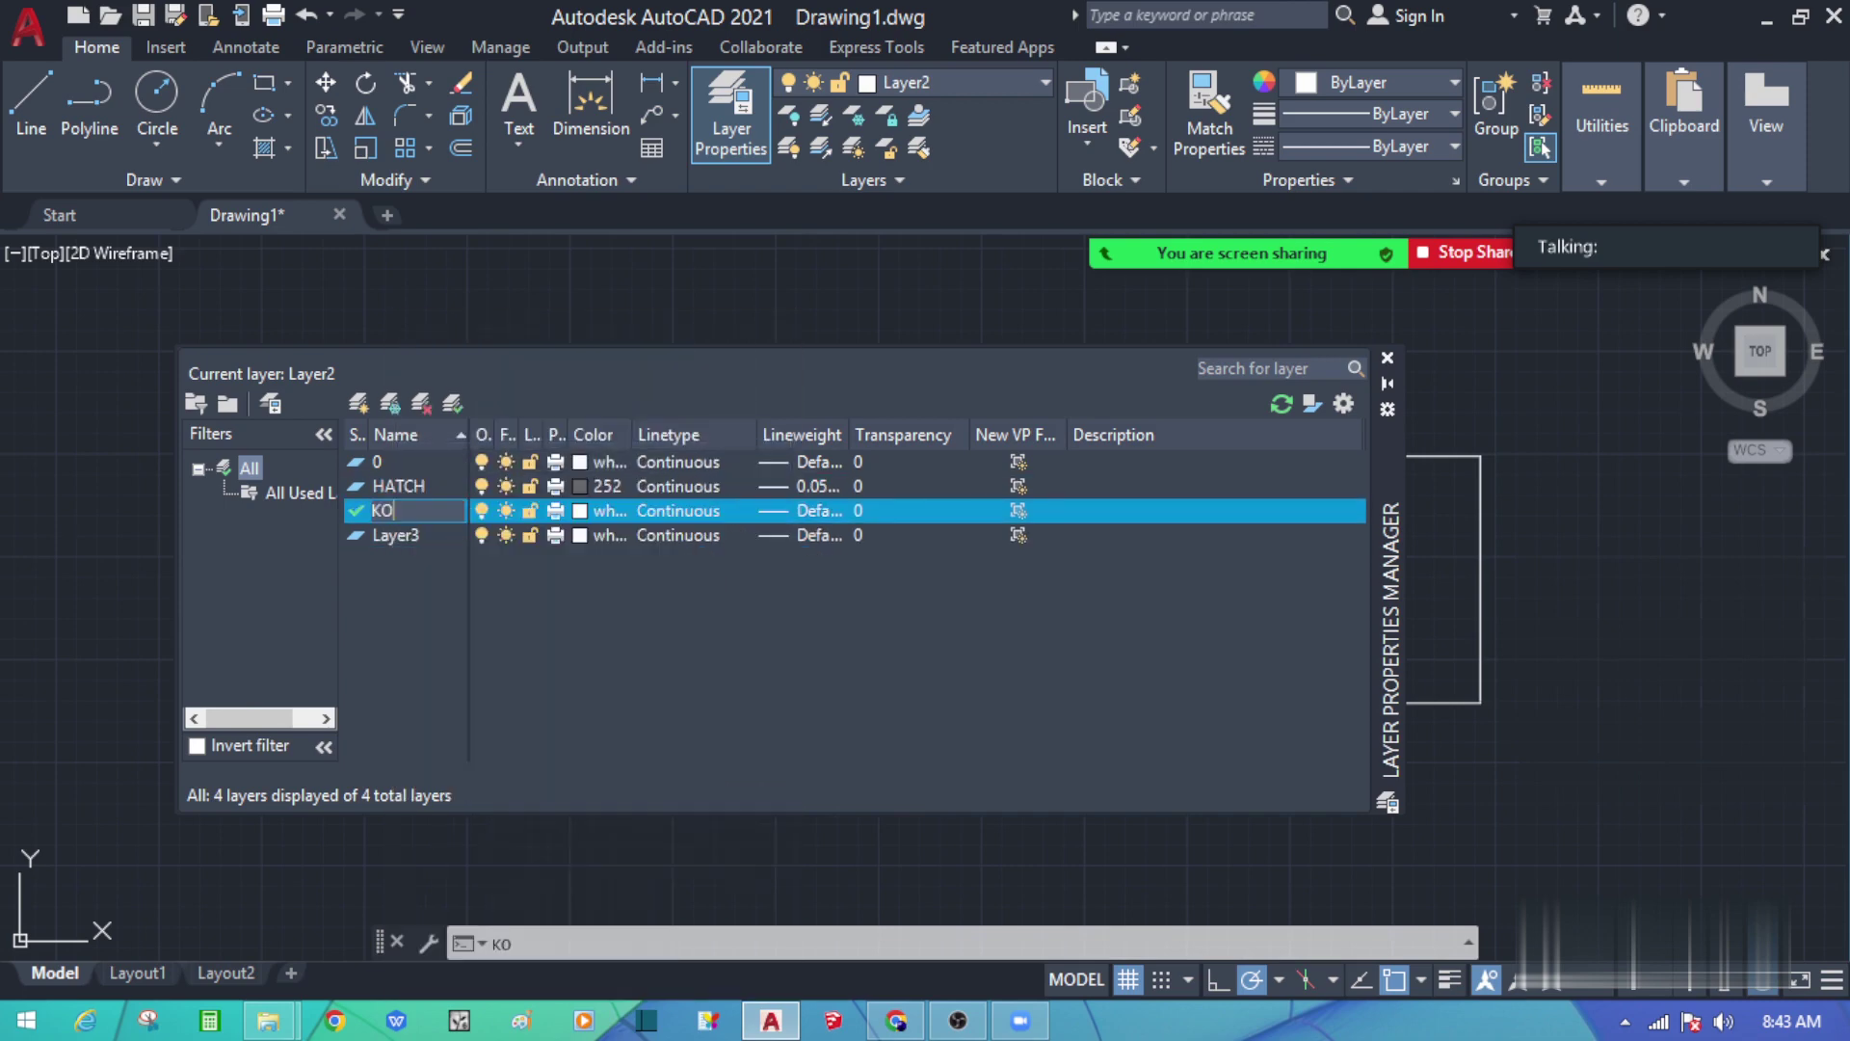
{"action": "type", "text": "LOM"}
{"action": "key", "text": "Return"}
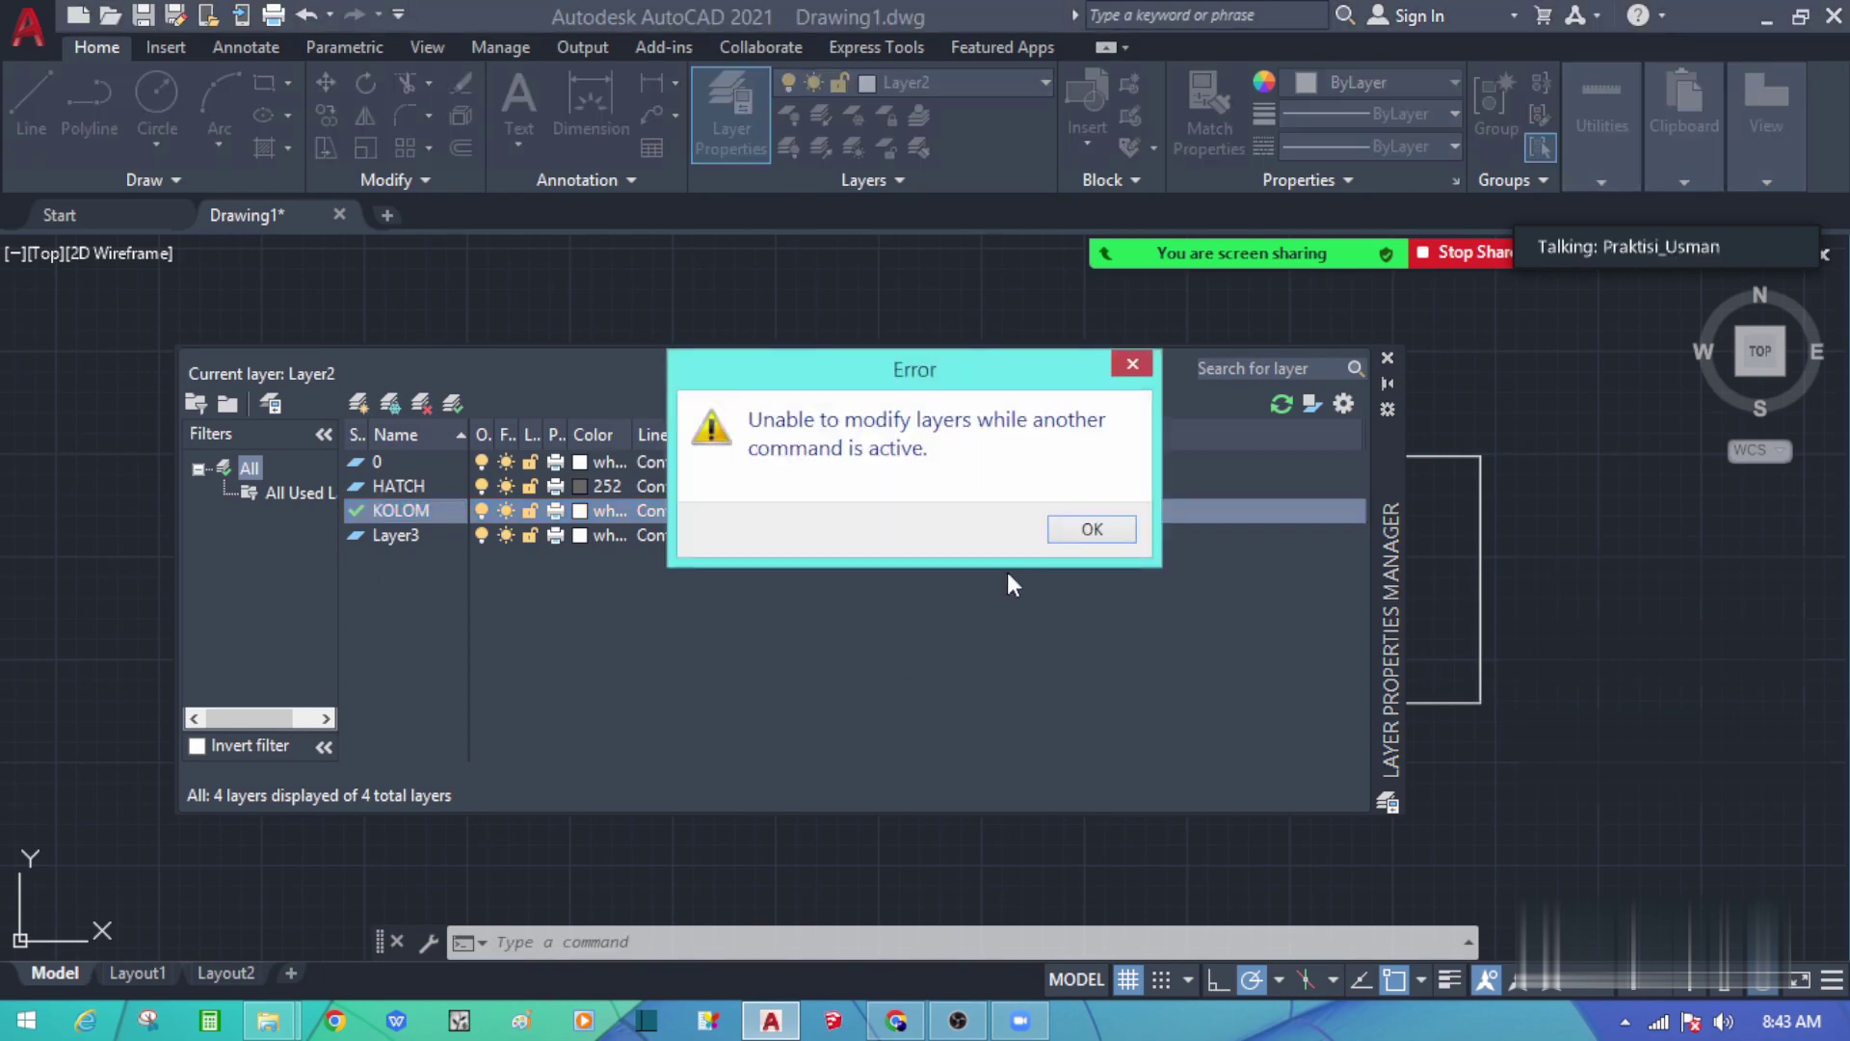
{"action": "left_click", "coordinate": [1084, 542]}
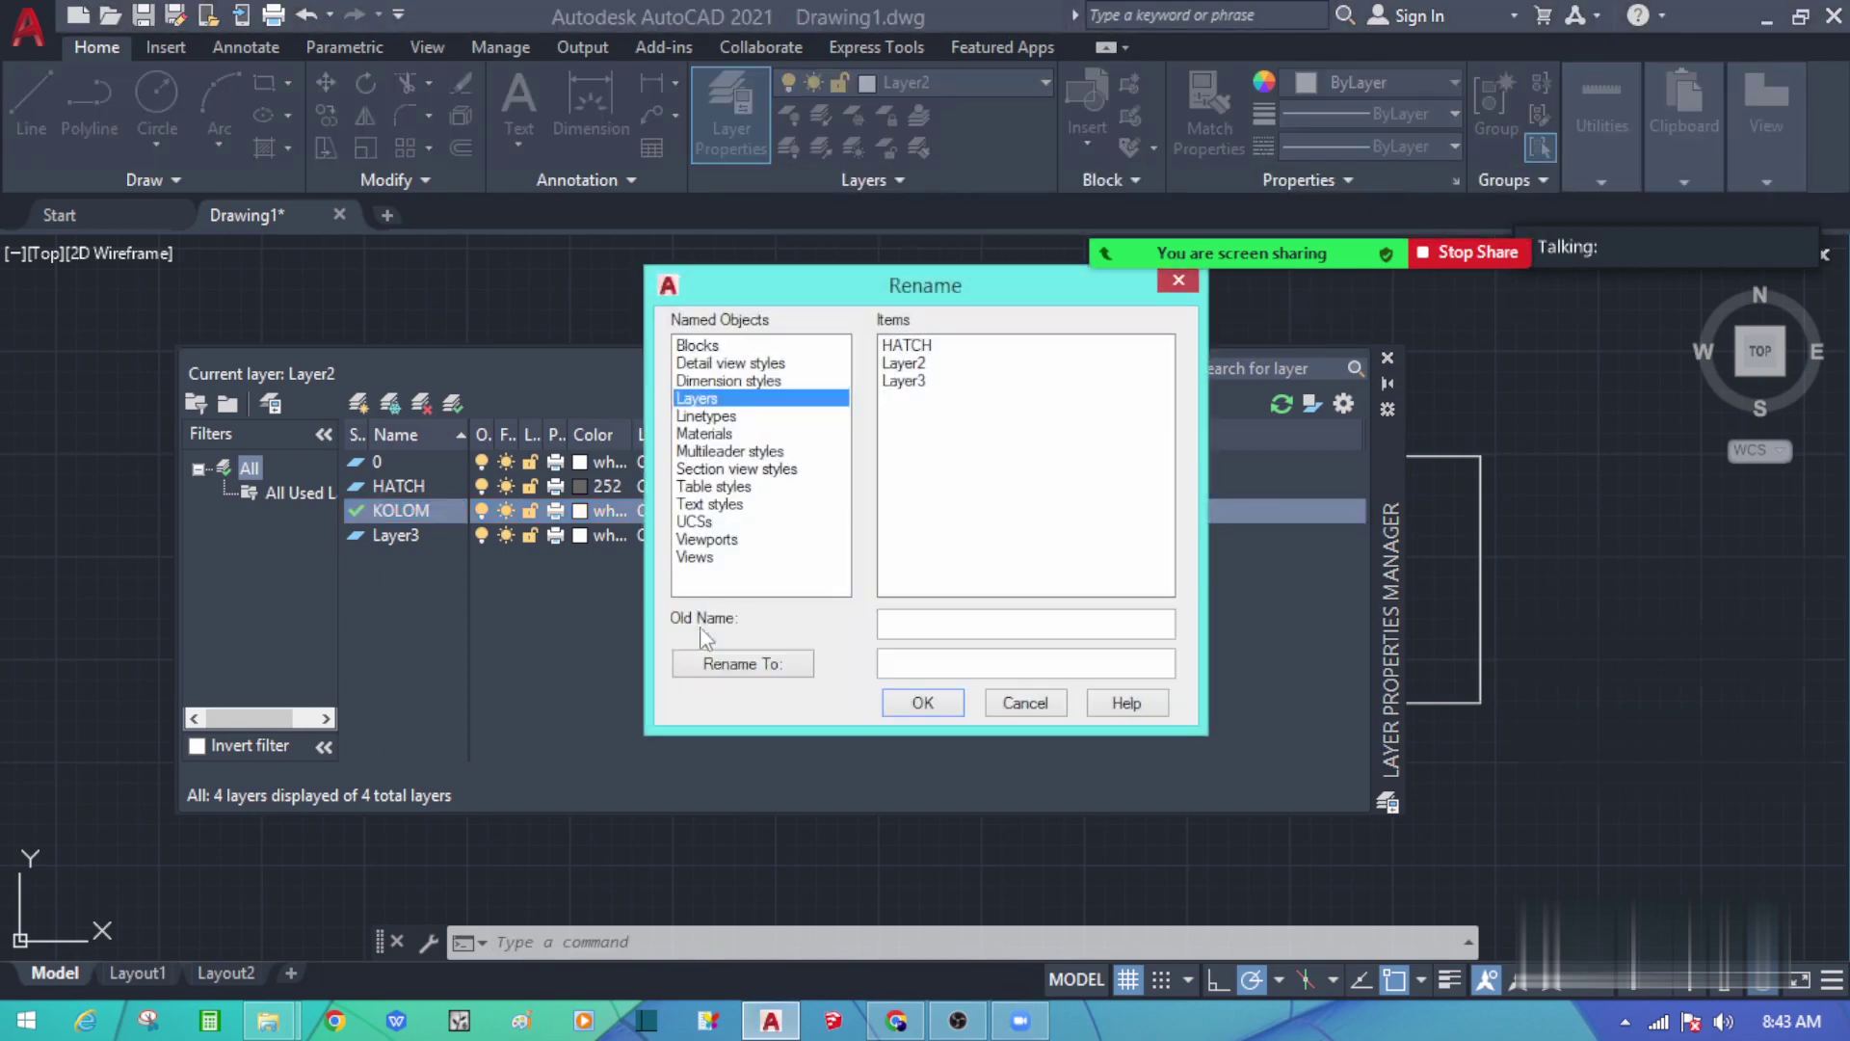
{"action": "left_click", "coordinate": [1177, 285]}
Step: Set the KOLOM layer's colour to red 22, keeping the default lineweight
{"action": "left_click", "coordinate": [582, 512]}
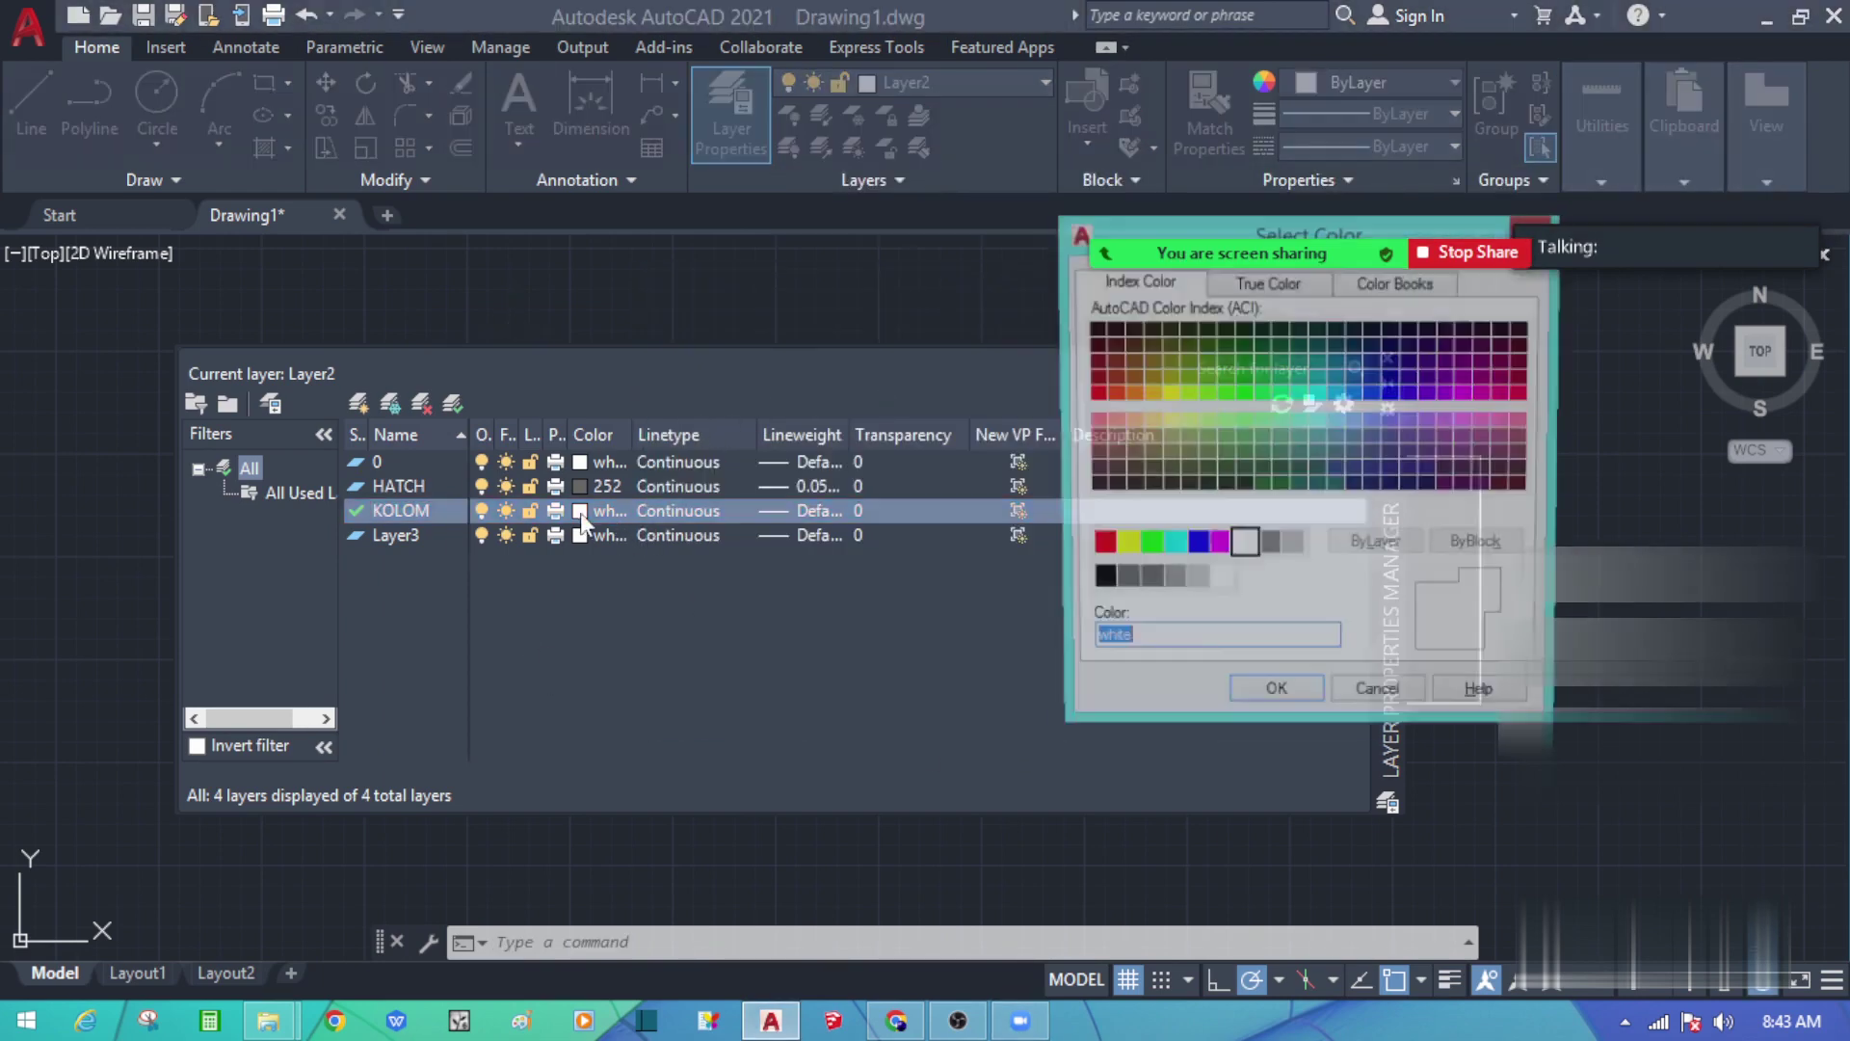
{"action": "key", "text": "Escape"}
{"action": "left_click", "coordinate": [781, 521]}
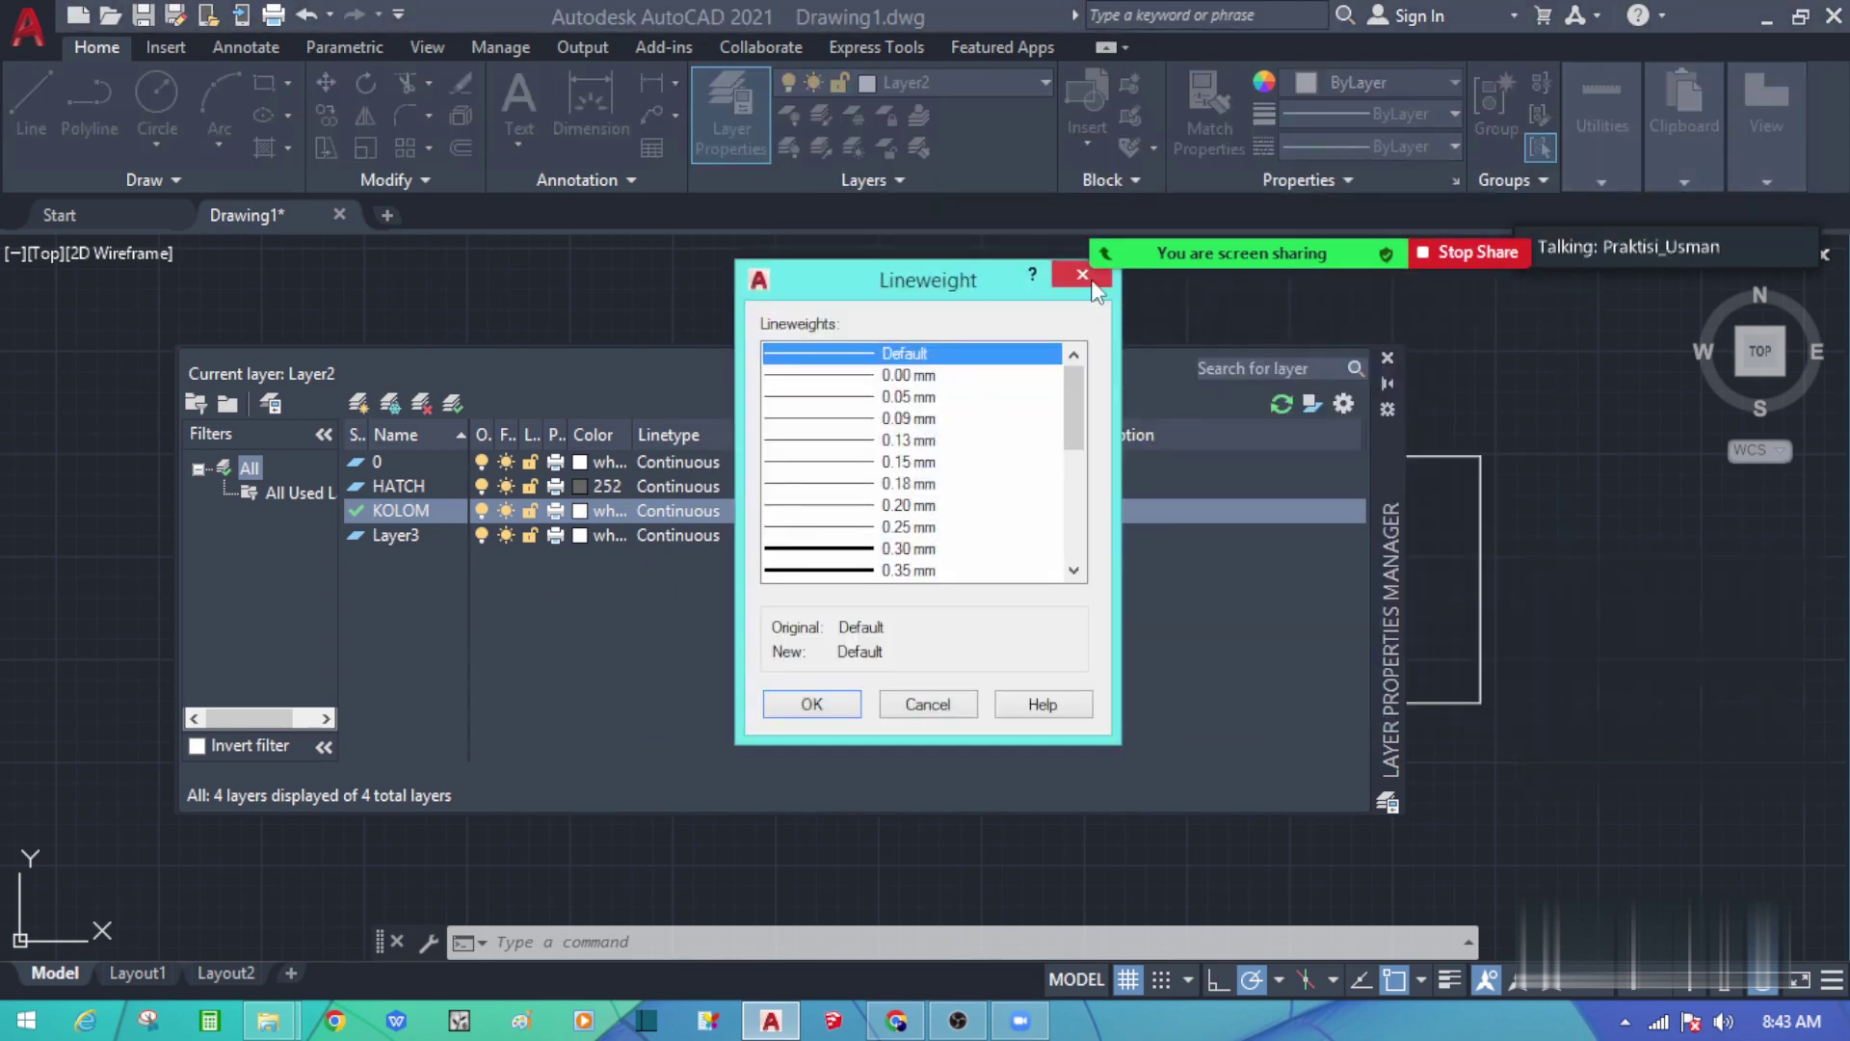
{"action": "key", "text": "Escape"}
{"action": "left_click", "coordinate": [603, 513]}
{"action": "left_click_drag", "start_coordinate": [1313, 224], "coordinate": [819, 286]}
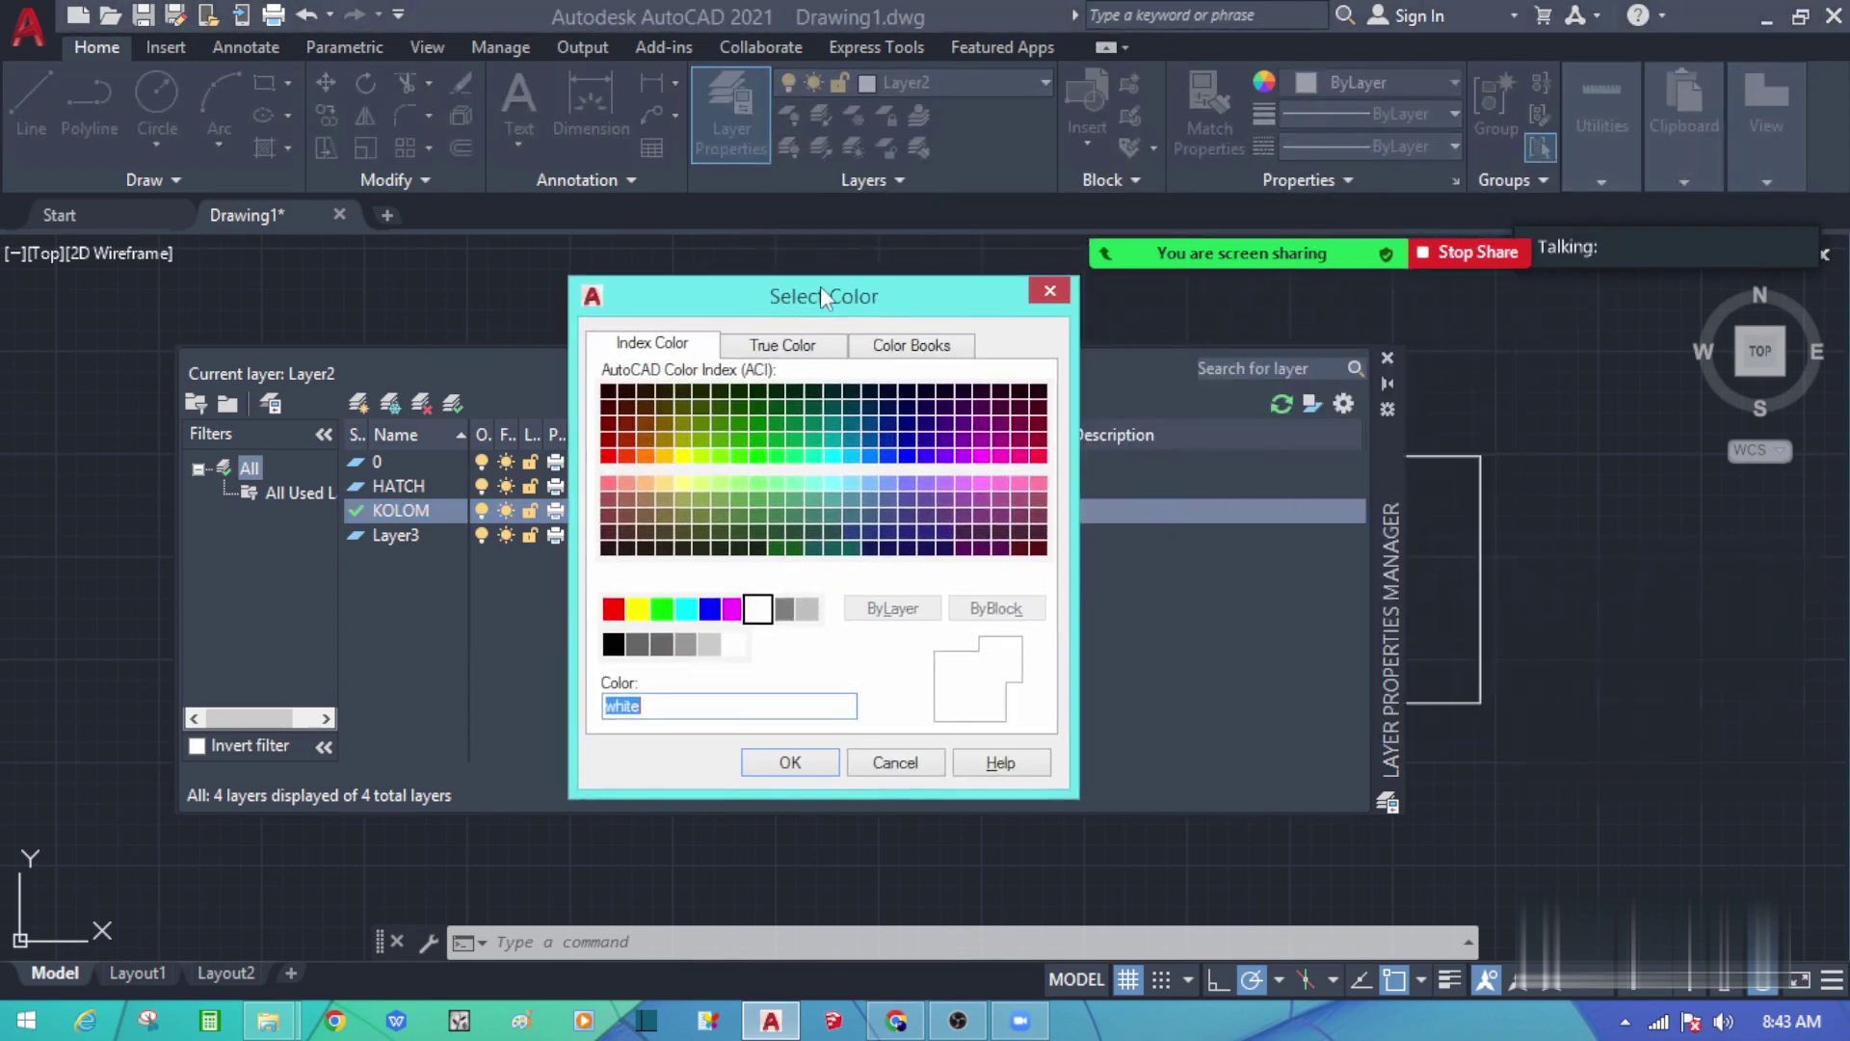
{"action": "left_click", "coordinate": [629, 442]}
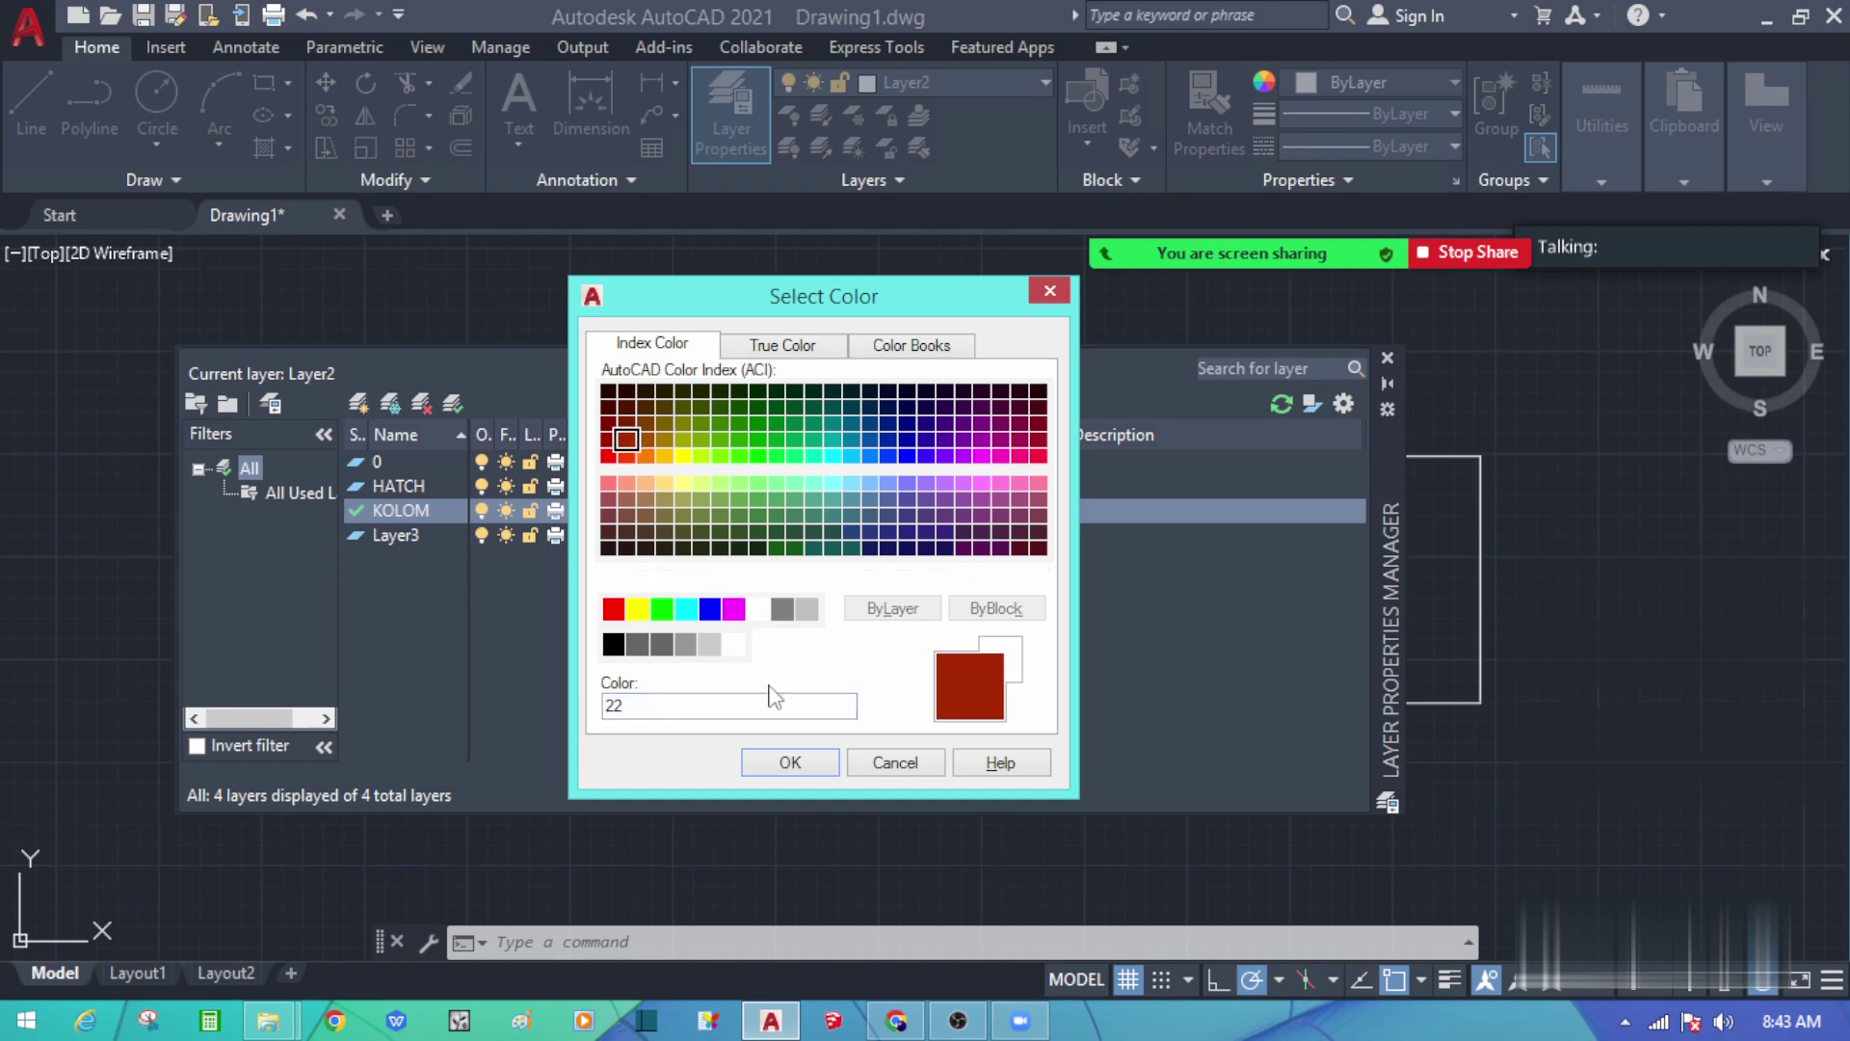
{"action": "left_click", "coordinate": [773, 765]}
{"action": "left_click", "coordinate": [785, 507]}
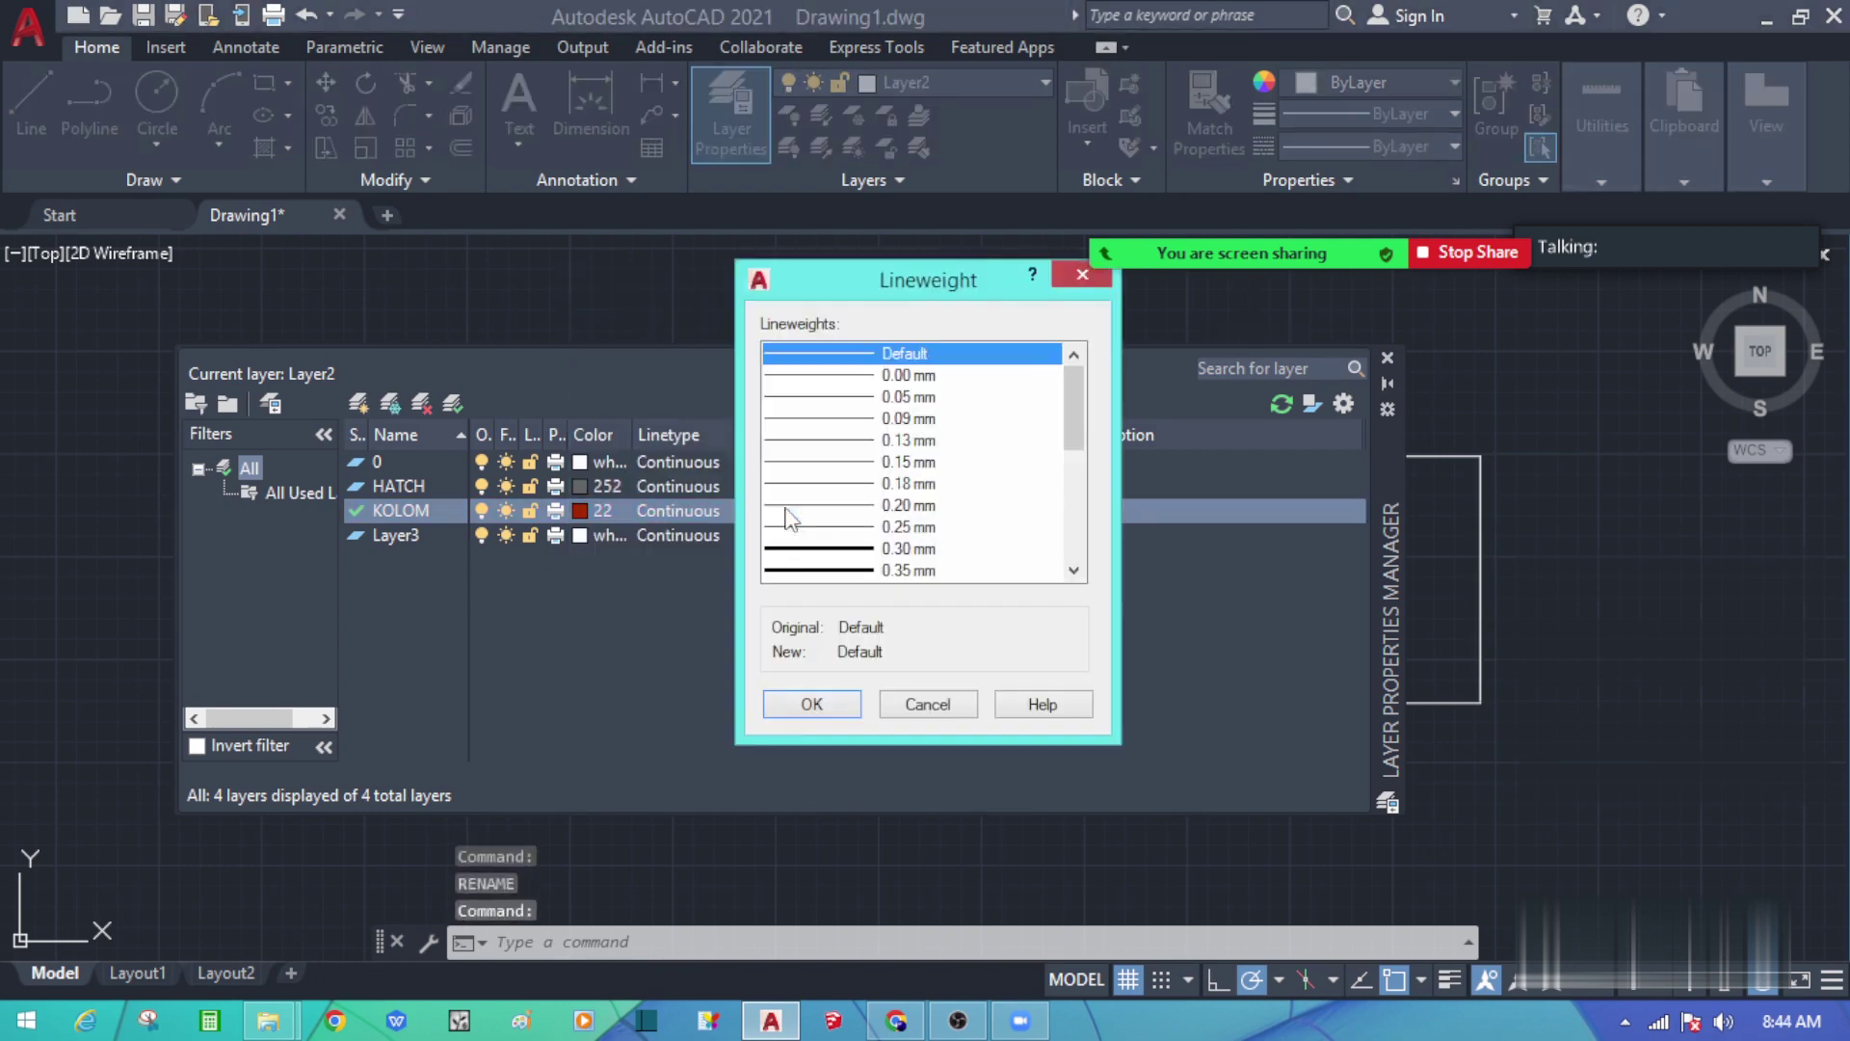
{"action": "left_click", "coordinate": [810, 686]}
Step: Rename Layer3 to KUSEN and give it orange colour 30
{"action": "double_click", "coordinate": [393, 534]}
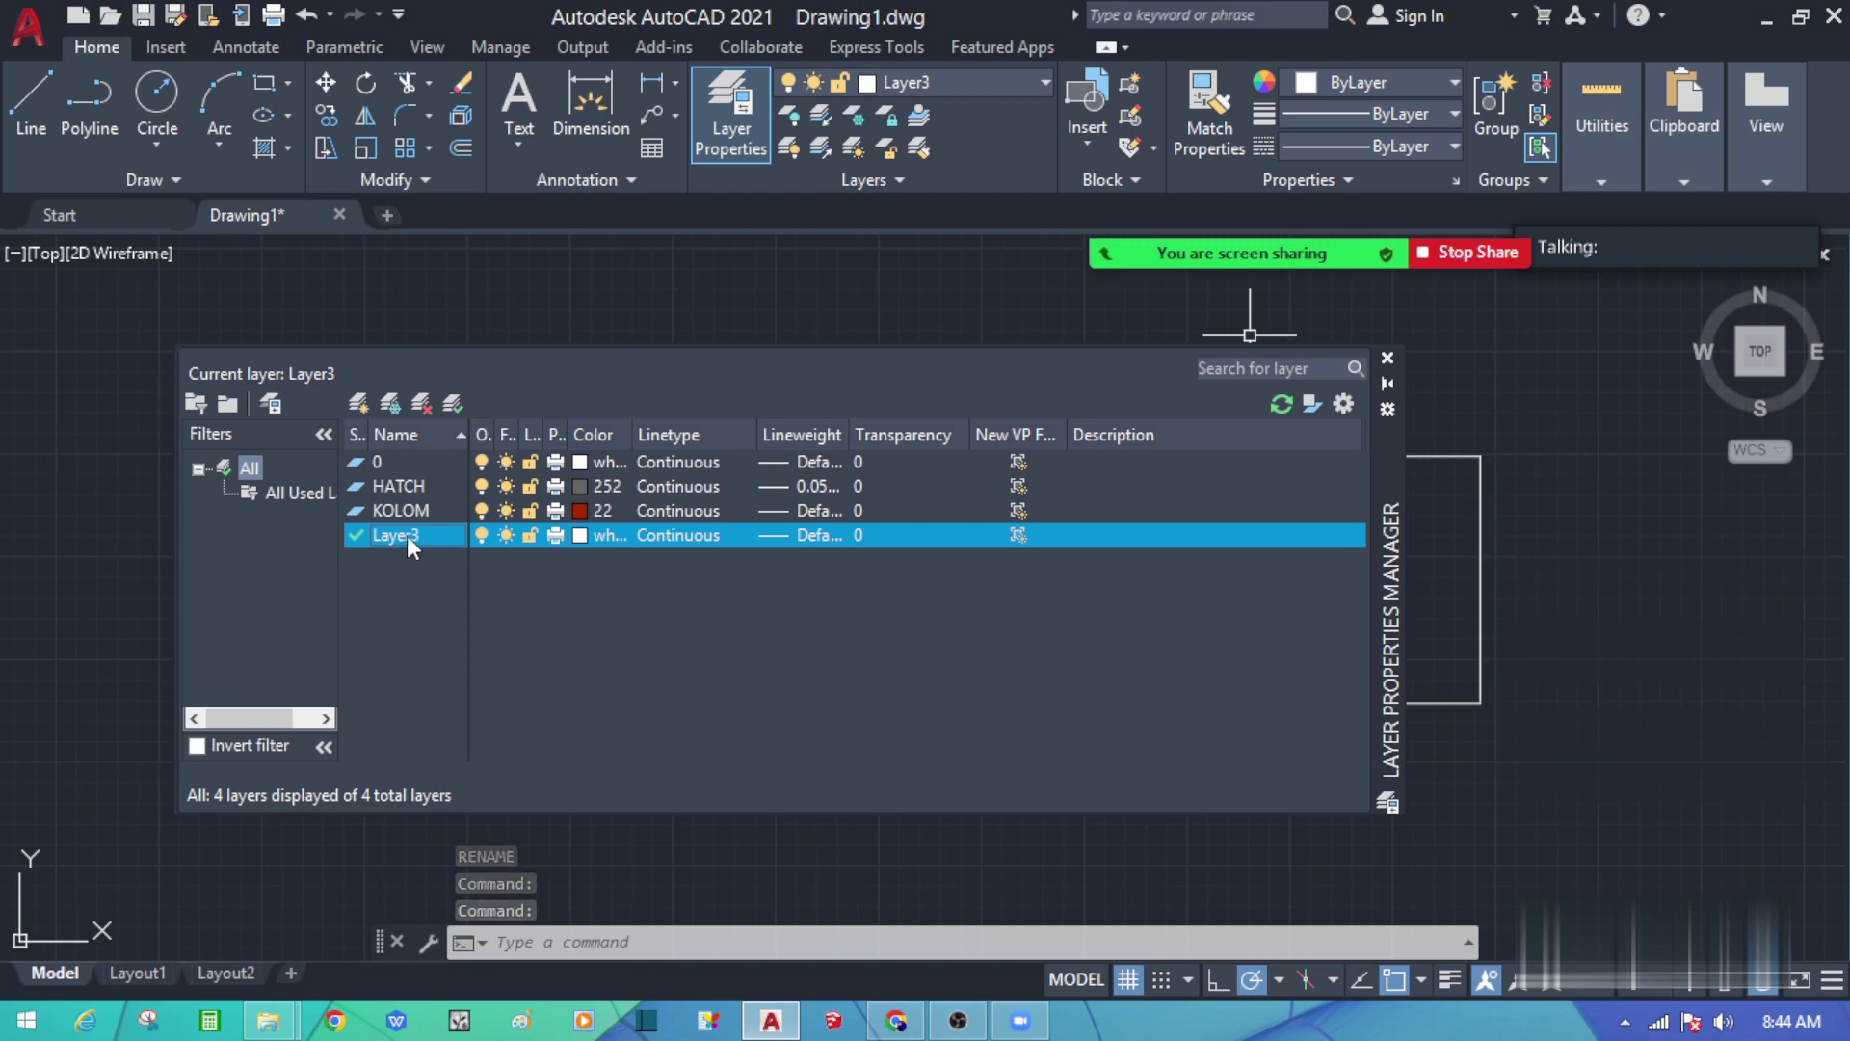
{"action": "right_click", "coordinate": [406, 536]}
{"action": "left_click", "coordinate": [501, 458]}
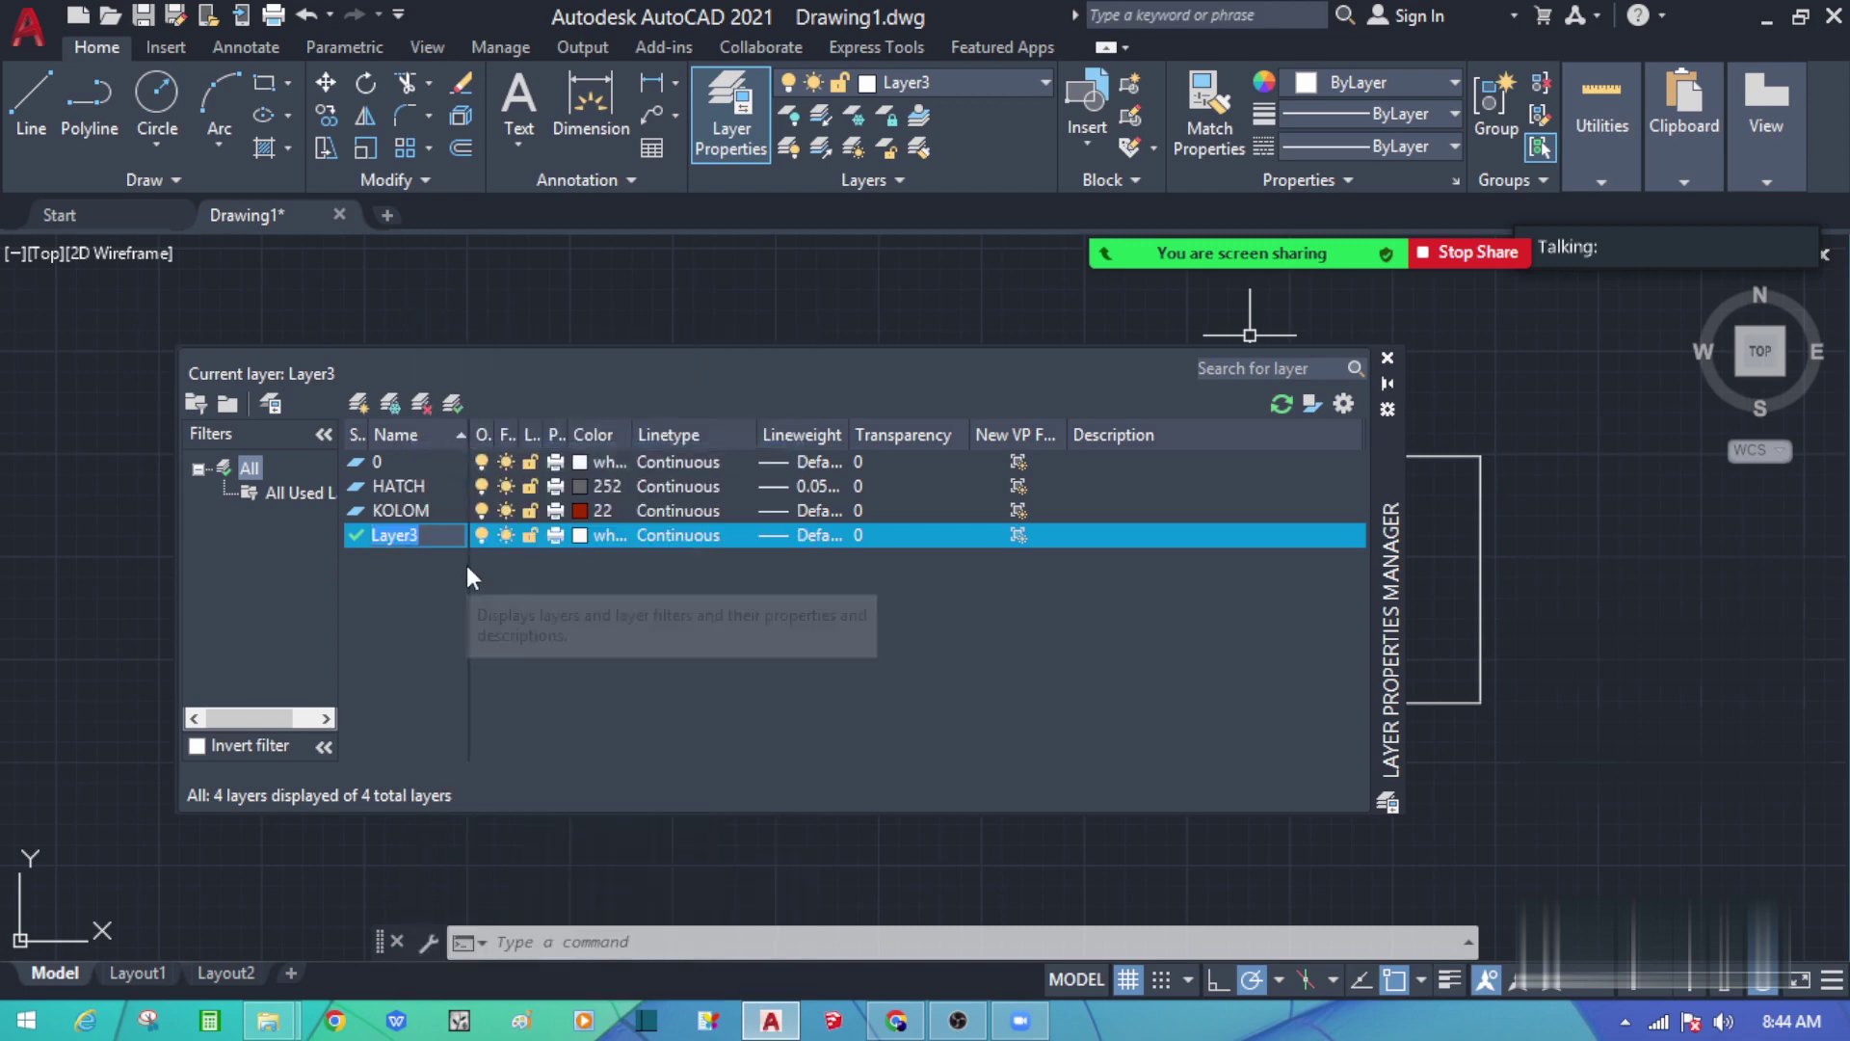
{"action": "type", "text": "KUSEN"}
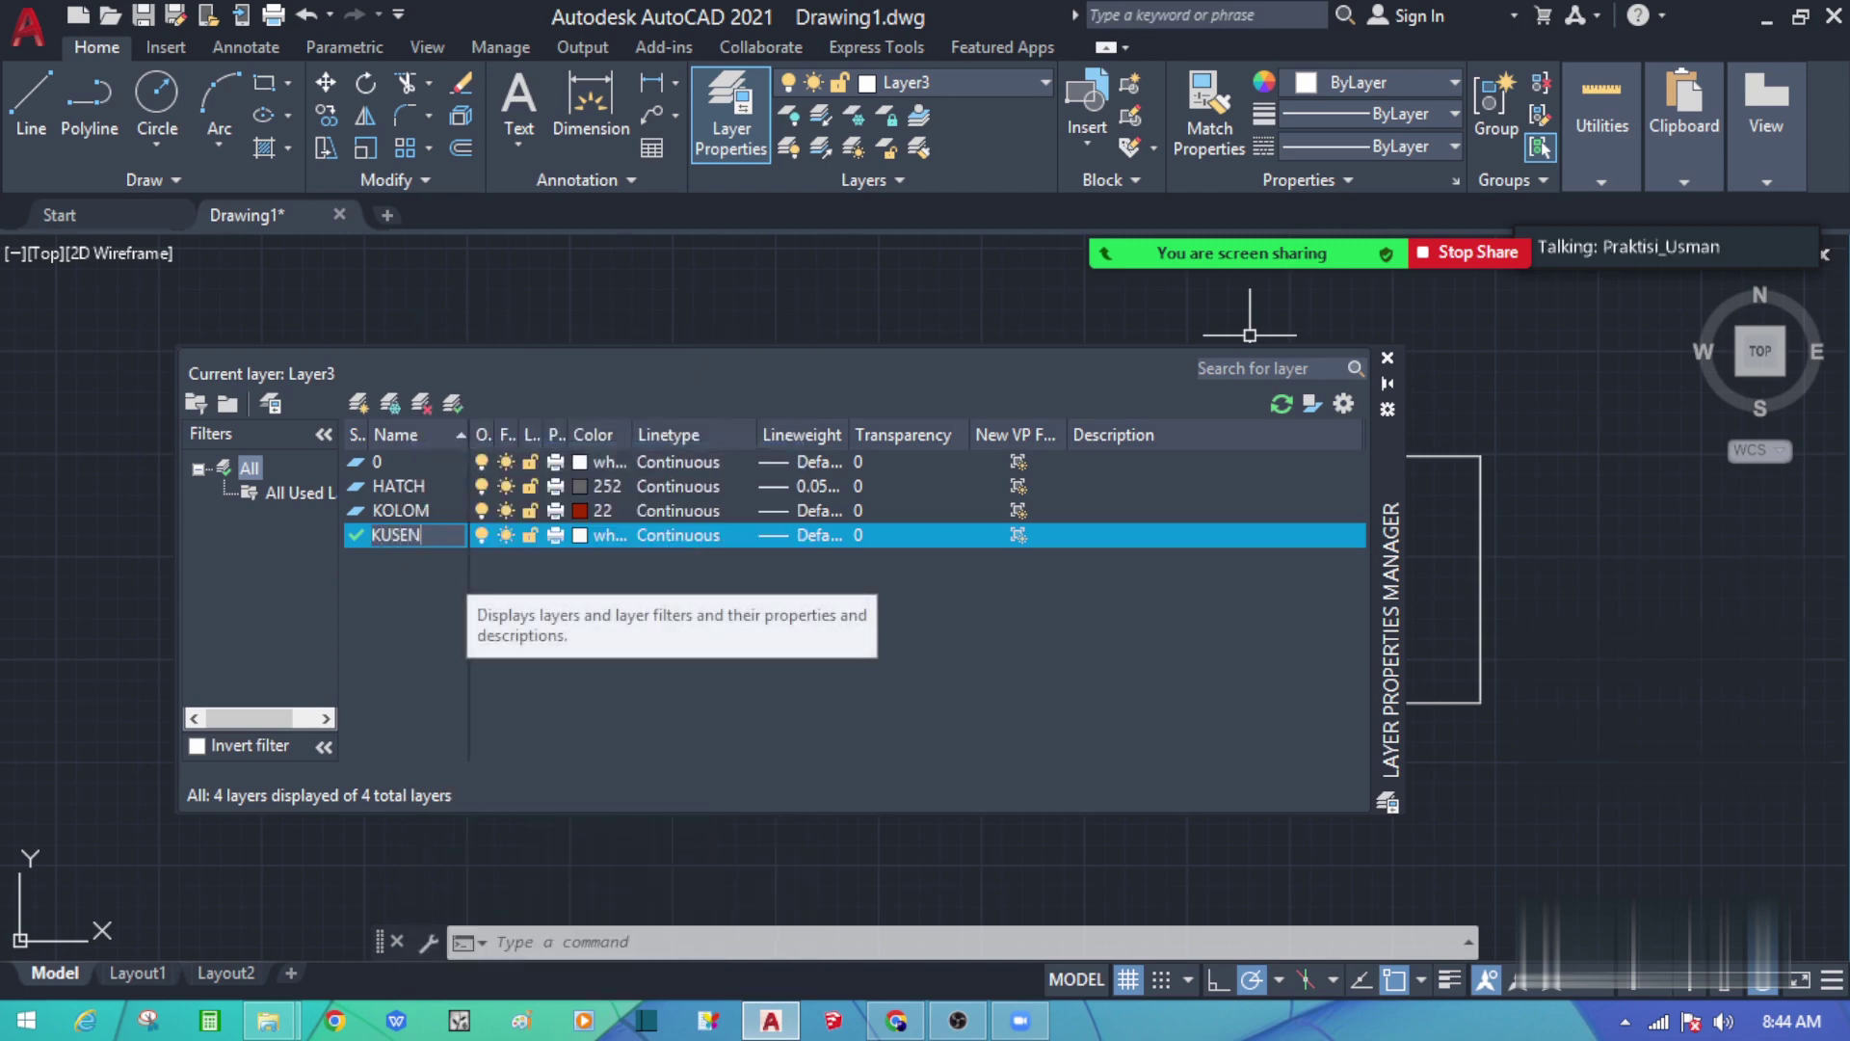
{"action": "key", "text": "Return"}
{"action": "left_click", "coordinate": [581, 535]}
{"action": "left_click", "coordinate": [646, 455]}
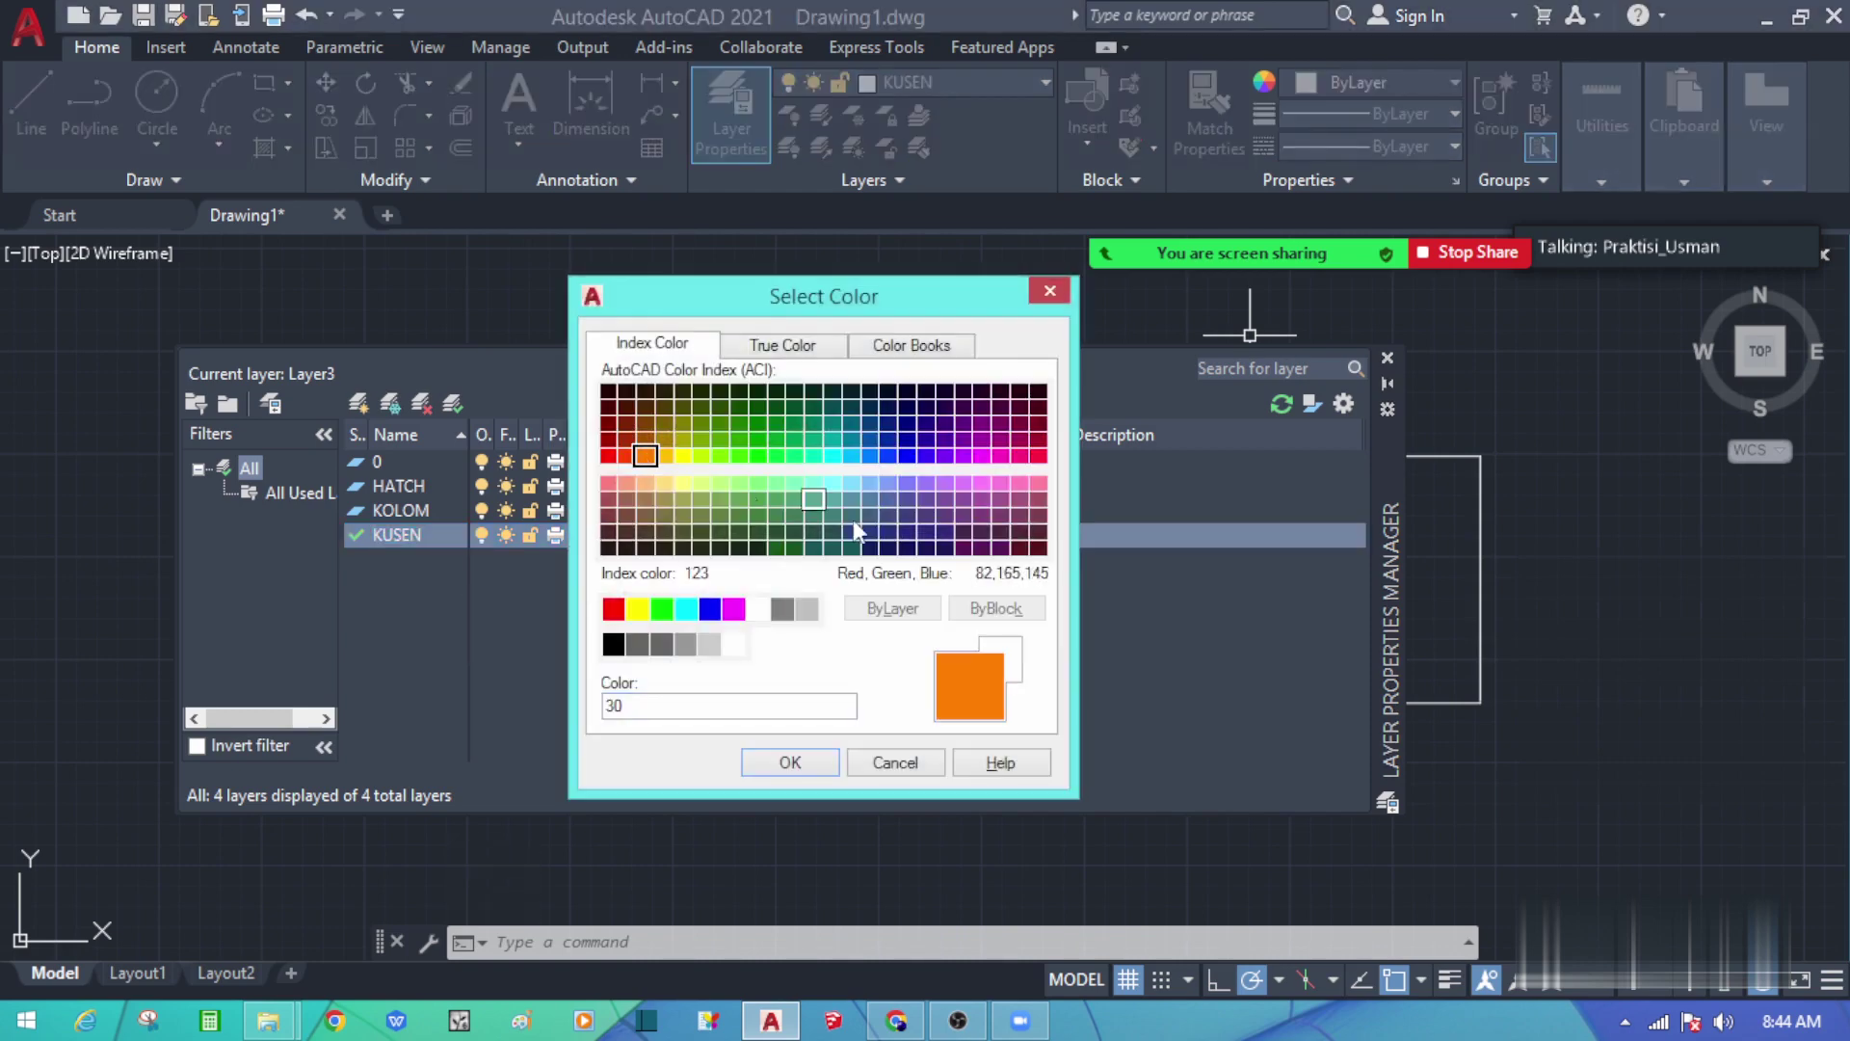
{"action": "left_click", "coordinate": [819, 763]}
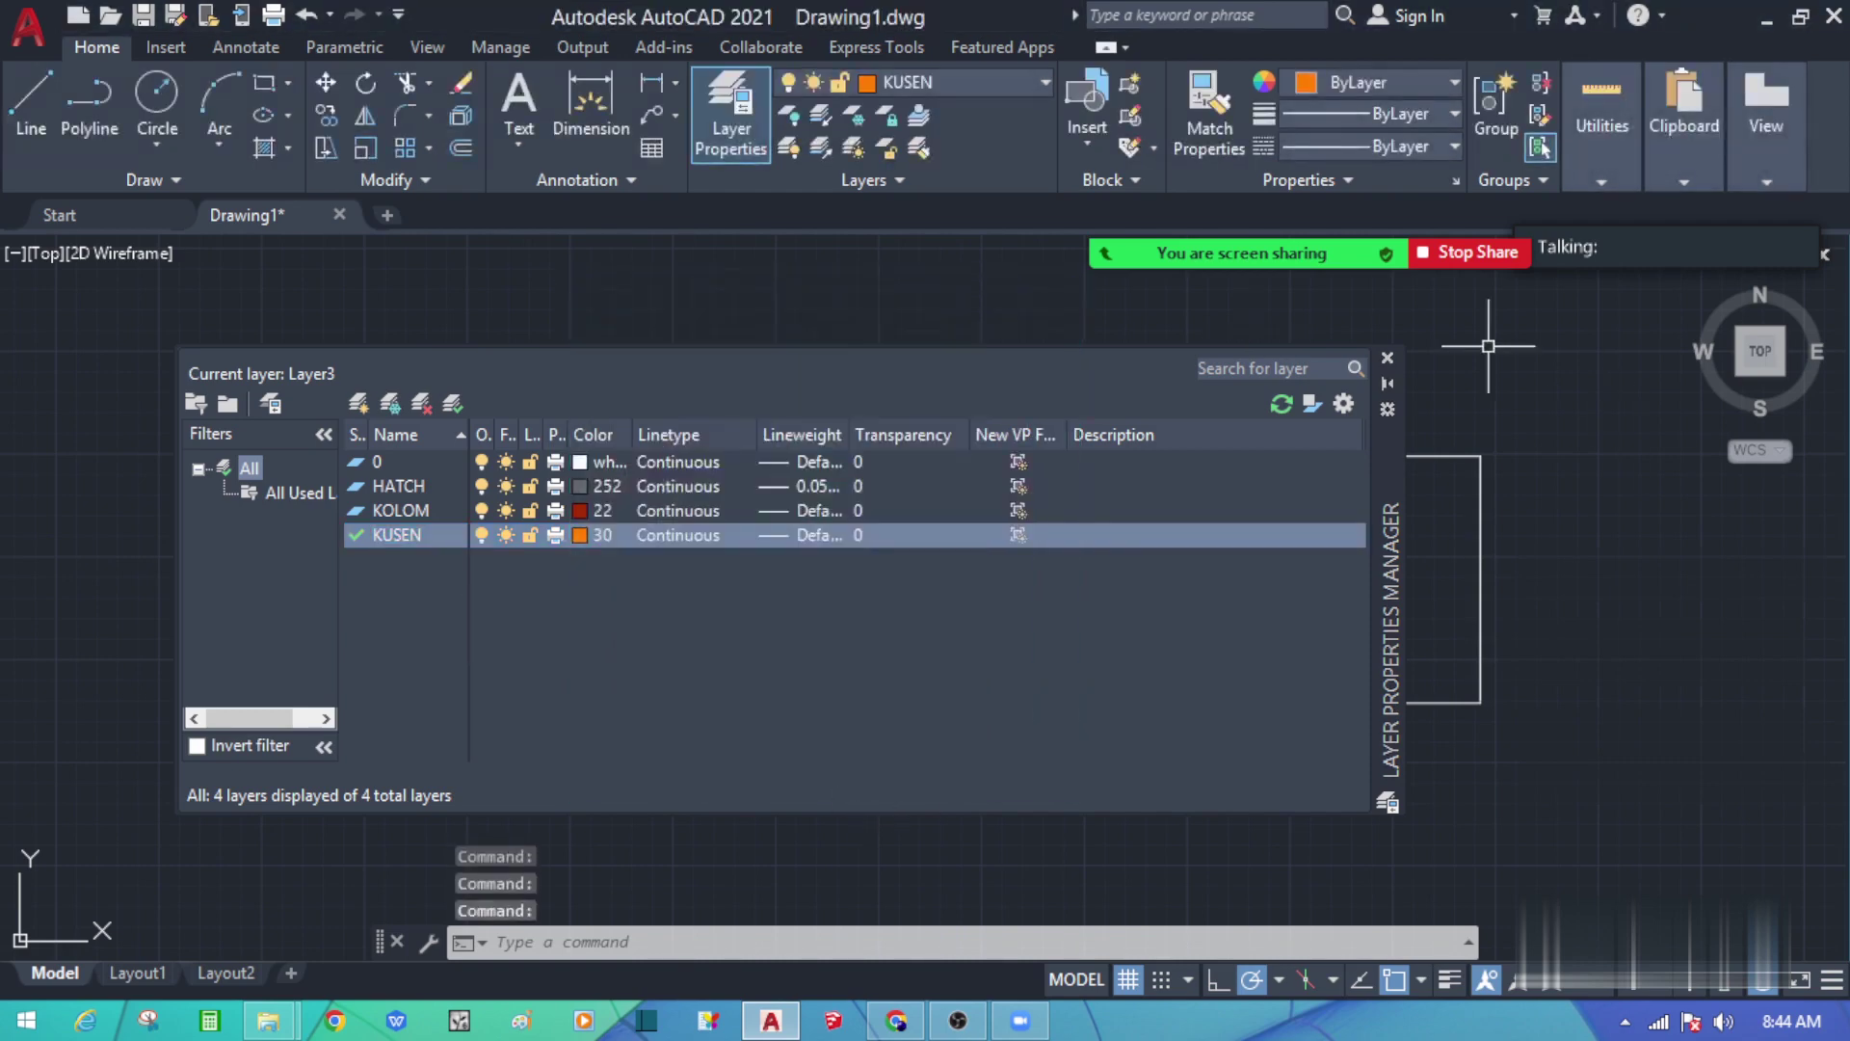
Step: Move the left square's dotted hatch onto the HATCH layer
{"action": "left_click", "coordinate": [1388, 359]}
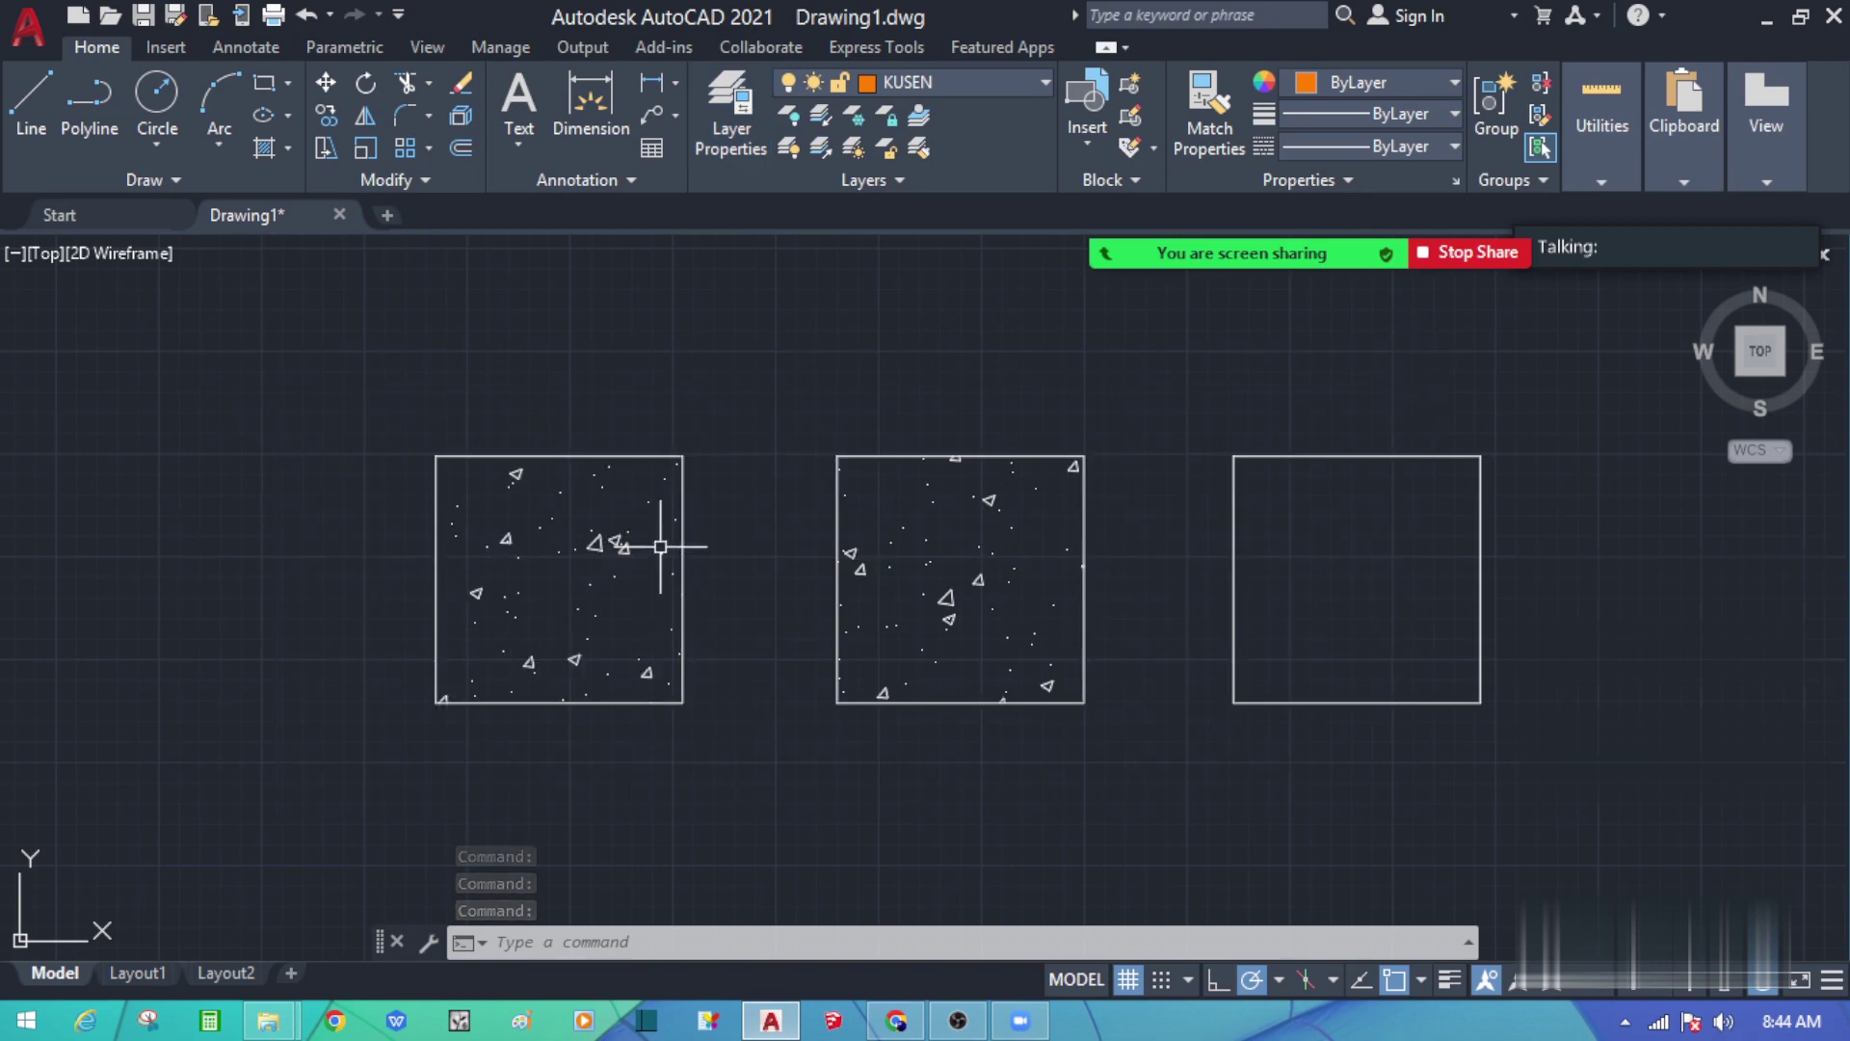
{"action": "key", "text": "Escape"}
{"action": "left_click", "coordinate": [599, 561]}
{"action": "left_click", "coordinate": [556, 518]}
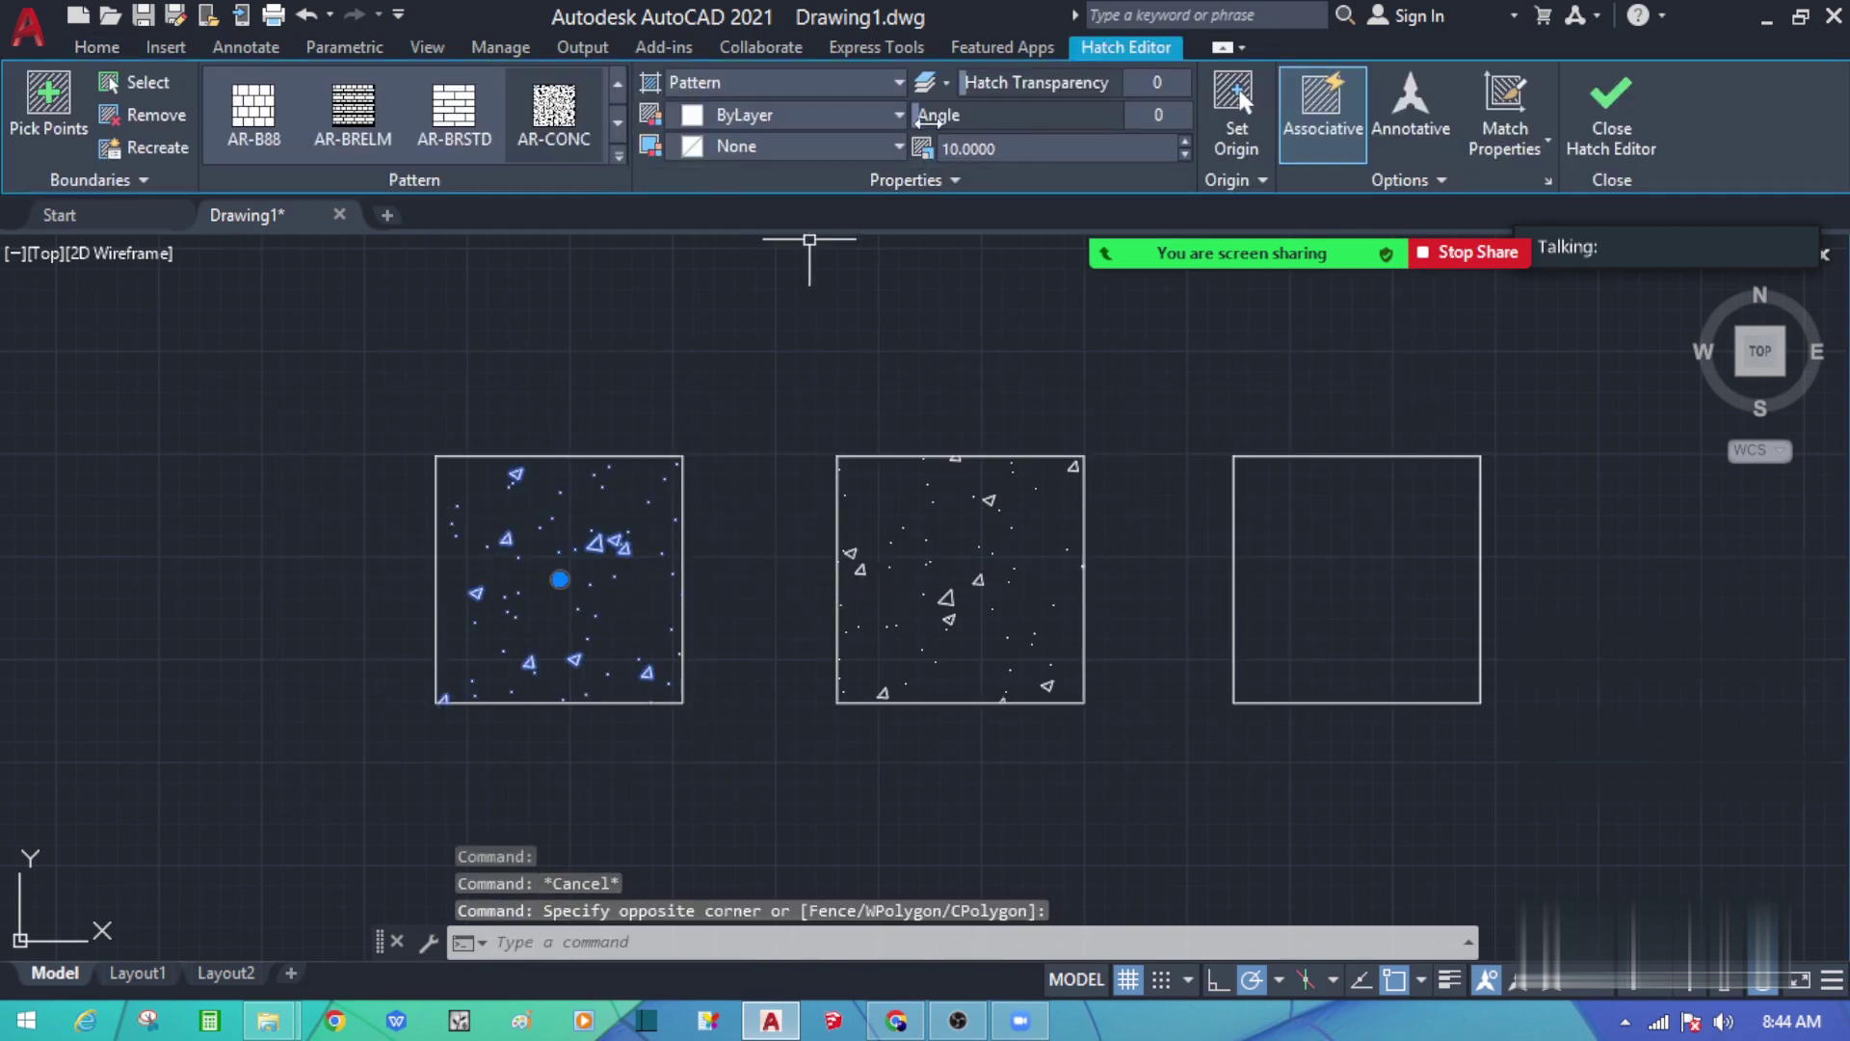
{"action": "left_click", "coordinate": [103, 50]}
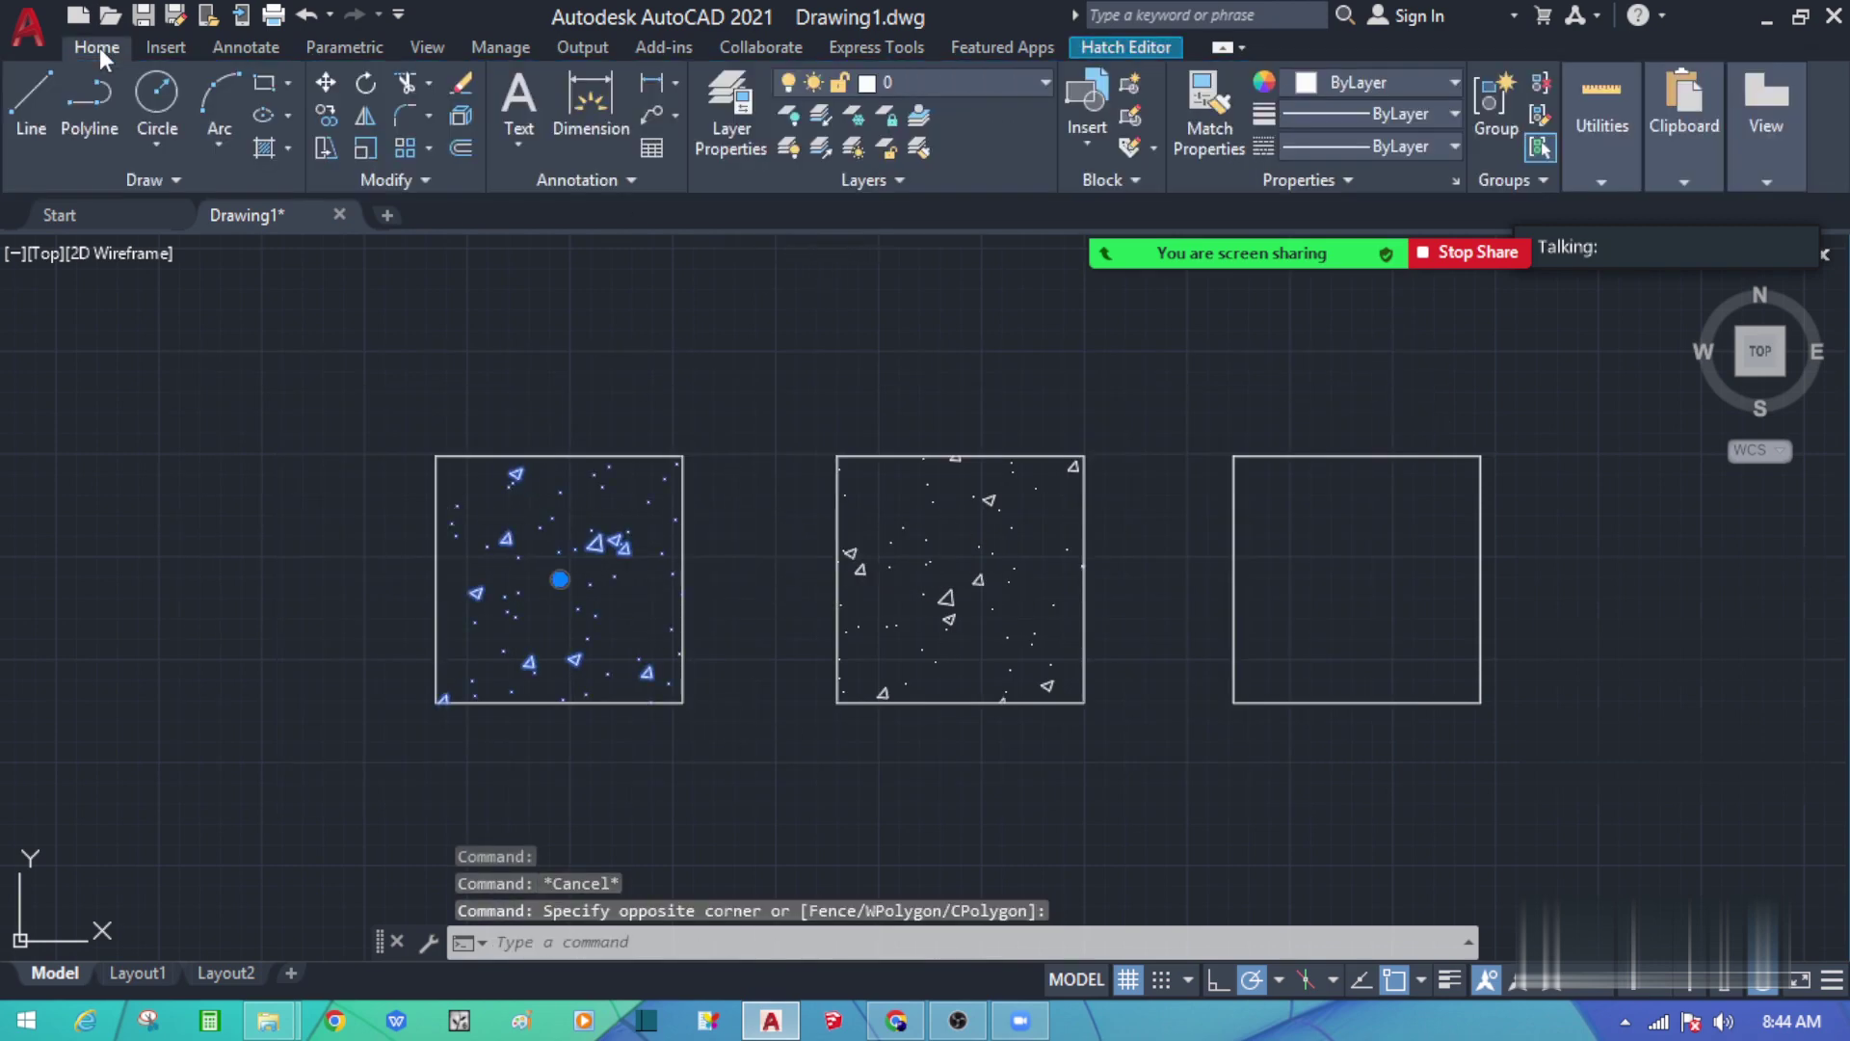
{"action": "left_click", "coordinate": [1017, 84]}
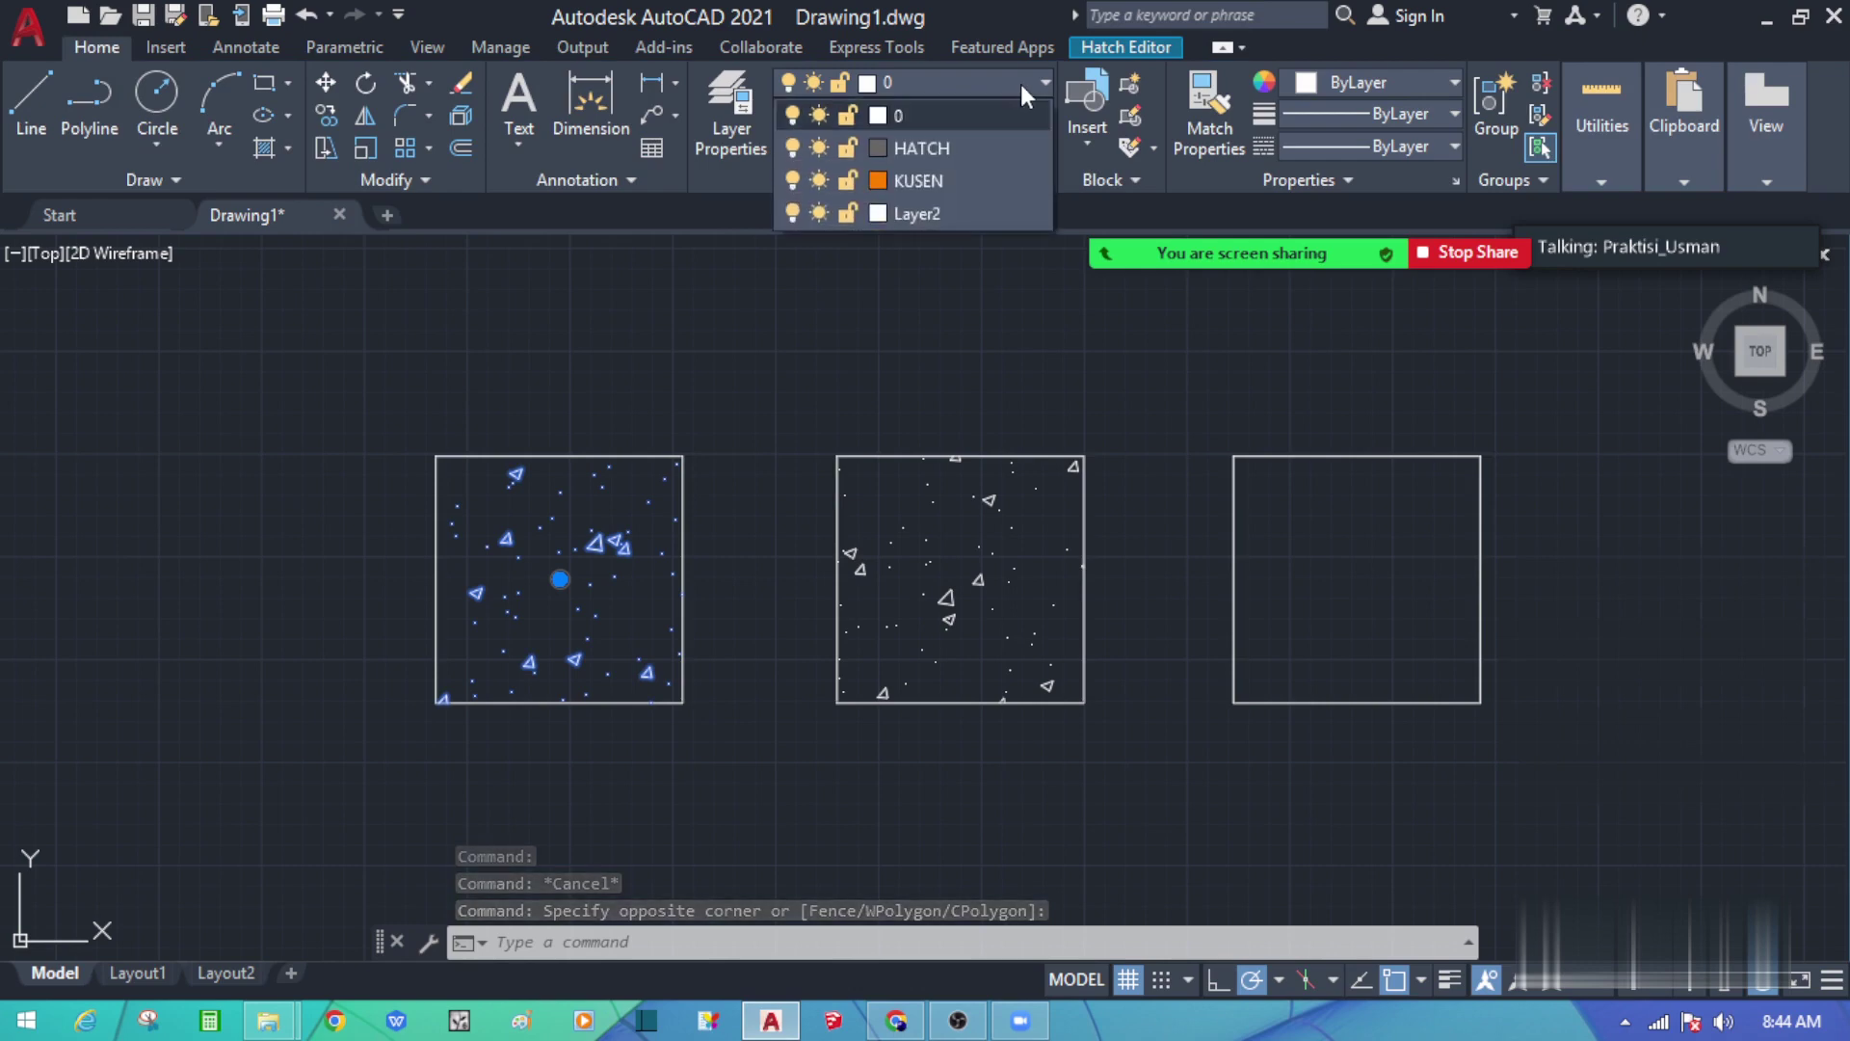
{"action": "left_click", "coordinate": [1004, 147]}
{"action": "key", "text": "Escape"}
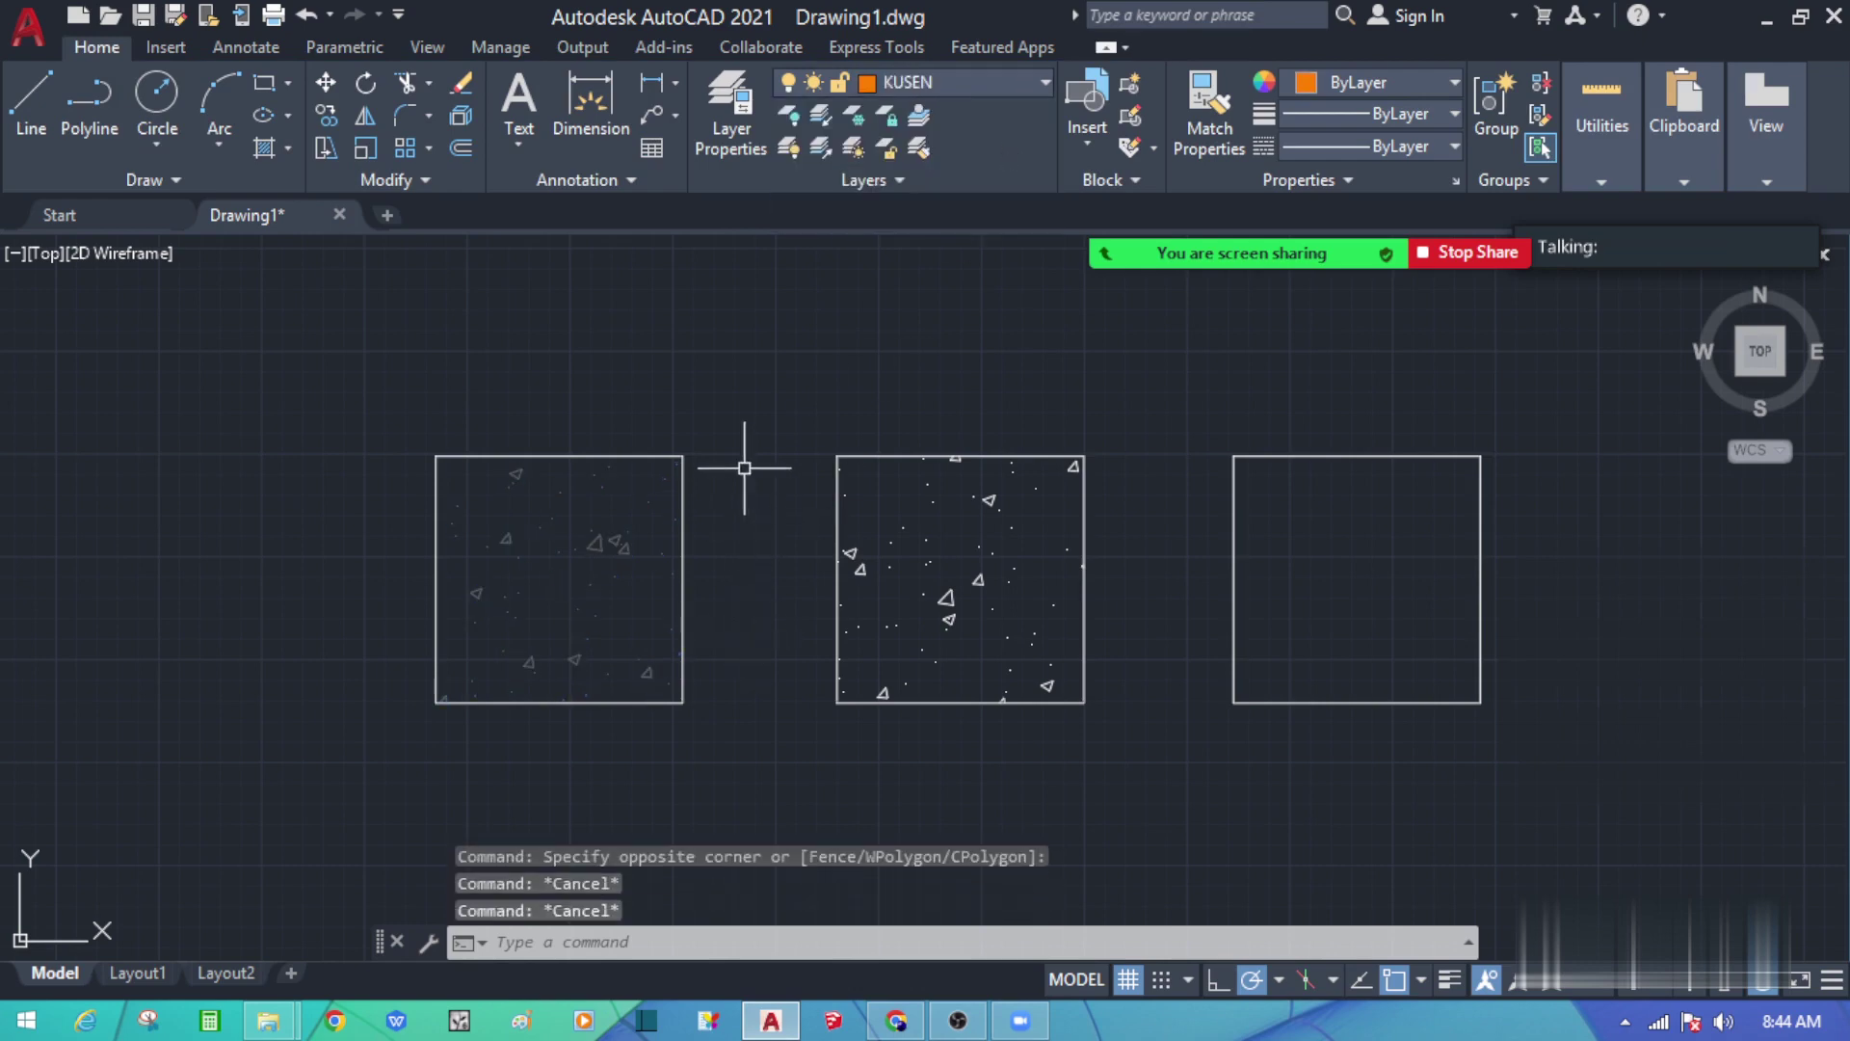
Step: Erase the middle and right boxes
{"action": "left_click", "coordinate": [748, 302]}
{"action": "scroll", "coordinate": [1165, 701], "scroll_direction": "down", "scroll_amount": 4}
{"action": "left_click", "coordinate": [1407, 785]}
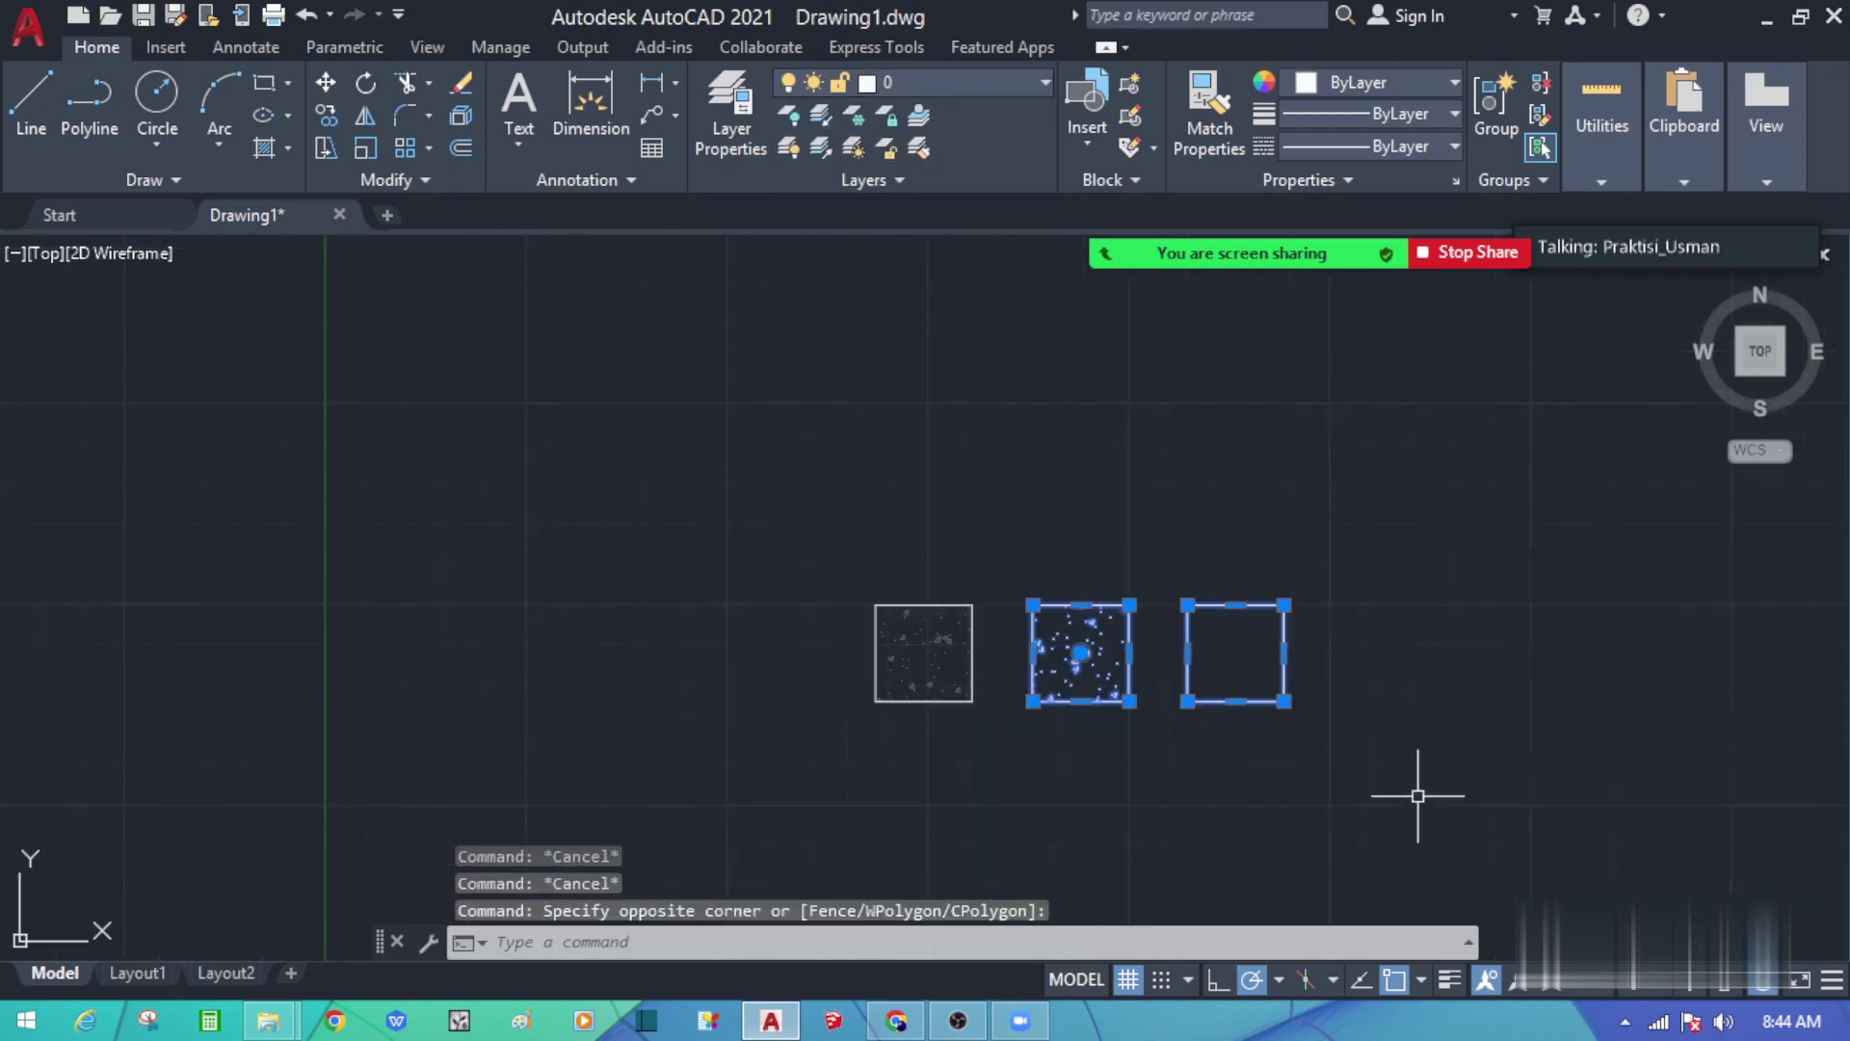
{"action": "key", "text": "Delete"}
{"action": "scroll", "coordinate": [1030, 740], "scroll_direction": "up", "scroll_amount": 8}
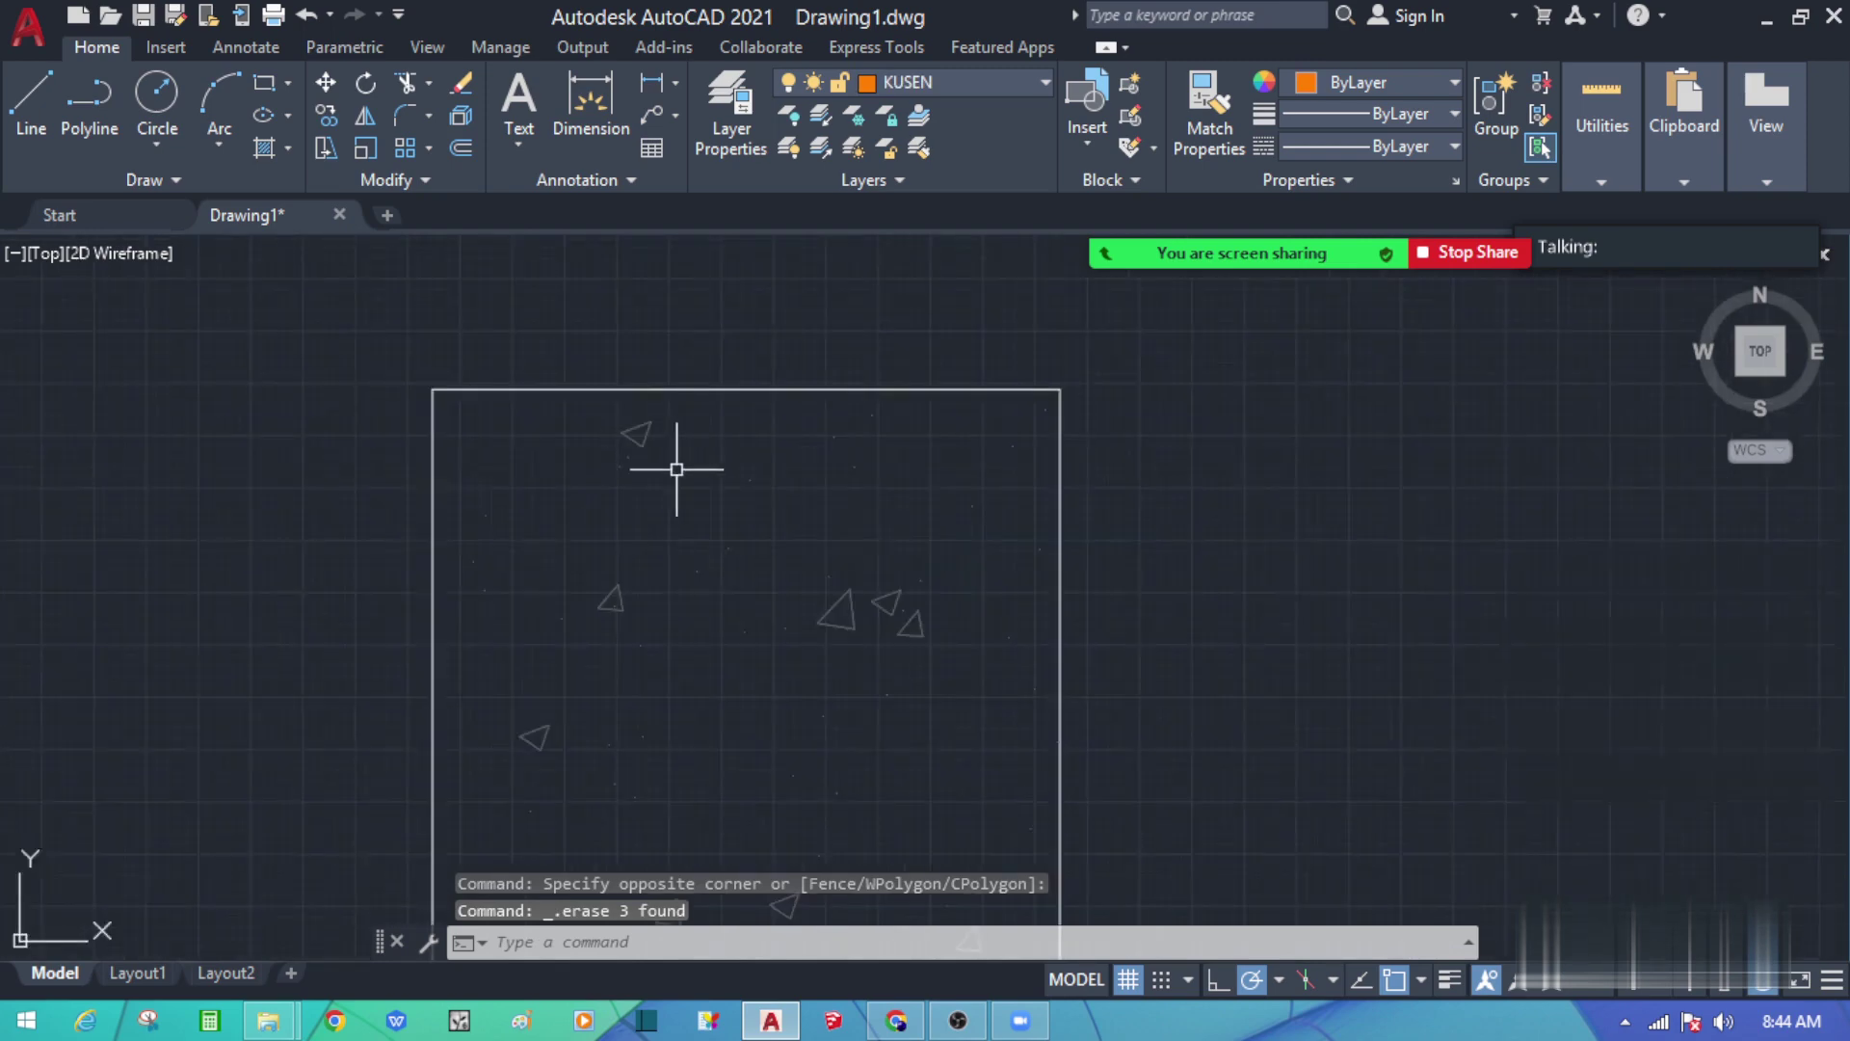
{"action": "key", "text": "Escape"}
{"action": "key", "text": "Escape"}
{"action": "scroll", "coordinate": [620, 395], "scroll_direction": "down", "scroll_amount": 6}
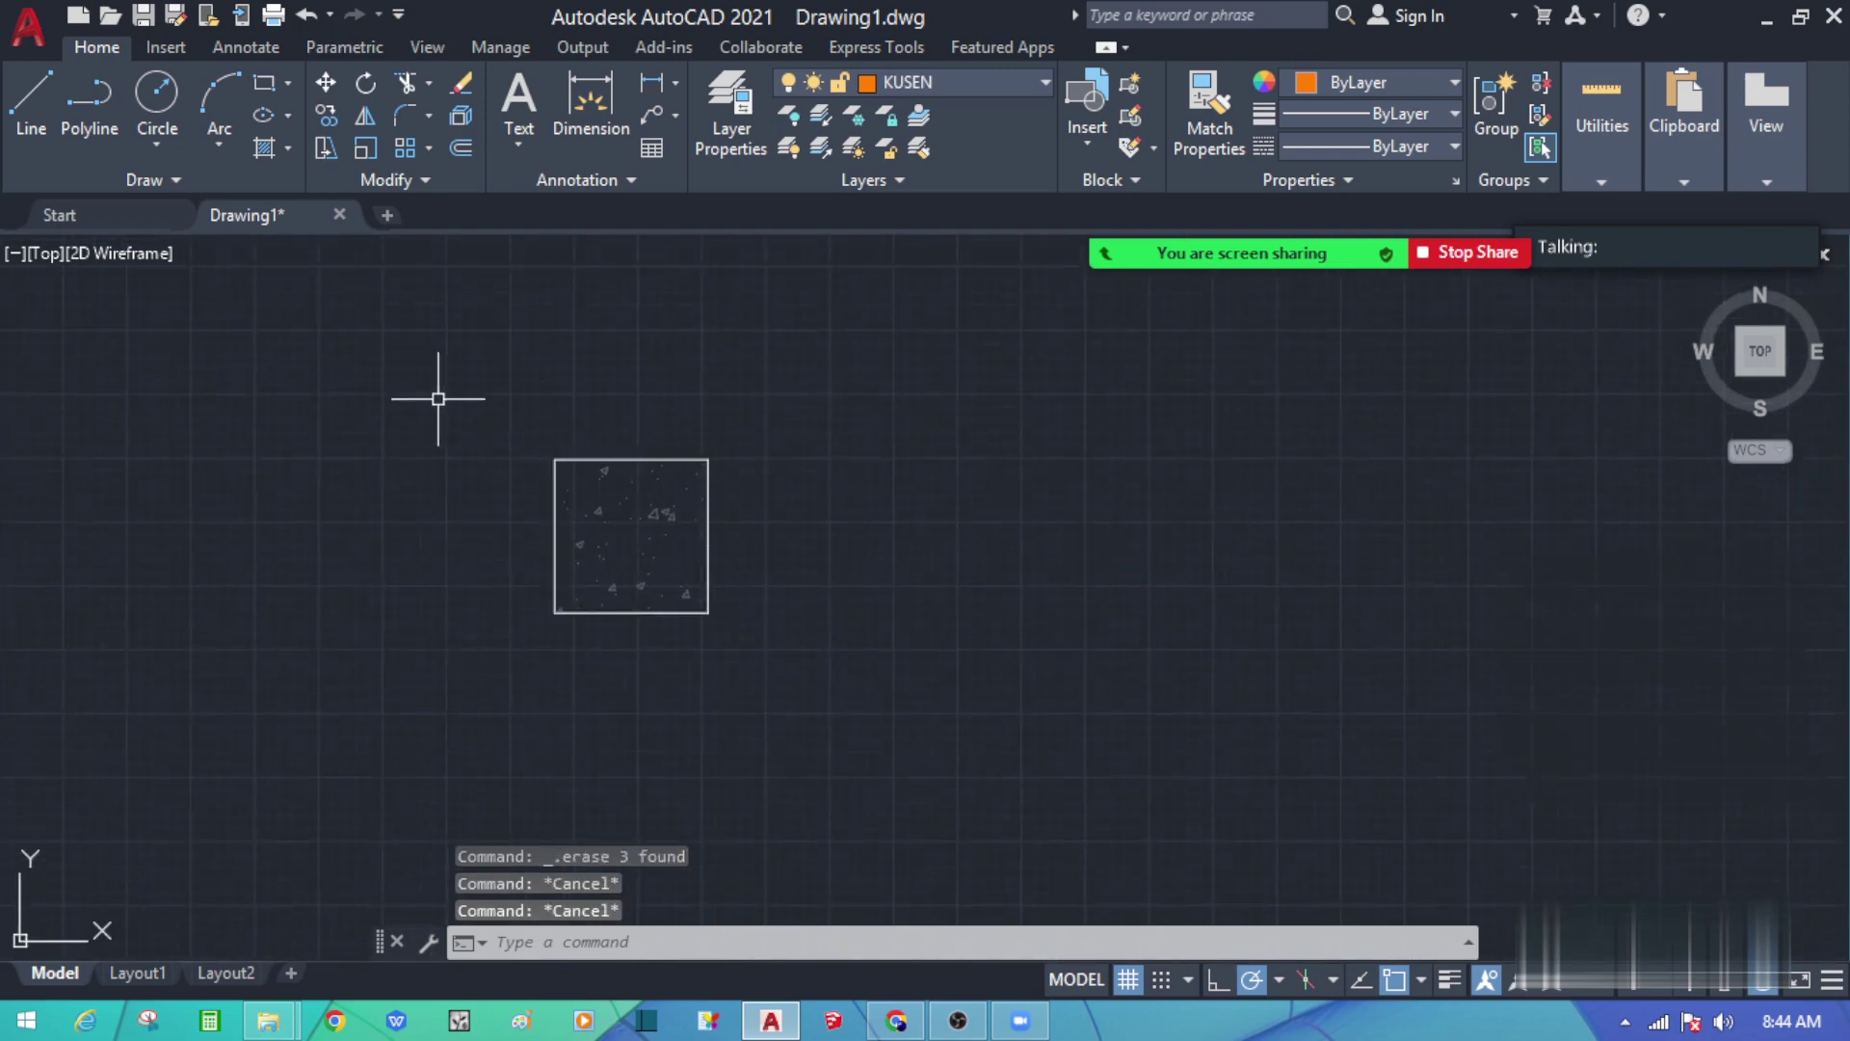
Step: Select and deselect the remaining hatched square, then pan to empty space to its right
{"action": "left_click", "coordinate": [438, 391]}
{"action": "left_click", "coordinate": [1066, 821]}
{"action": "left_click", "coordinate": [893, 690]}
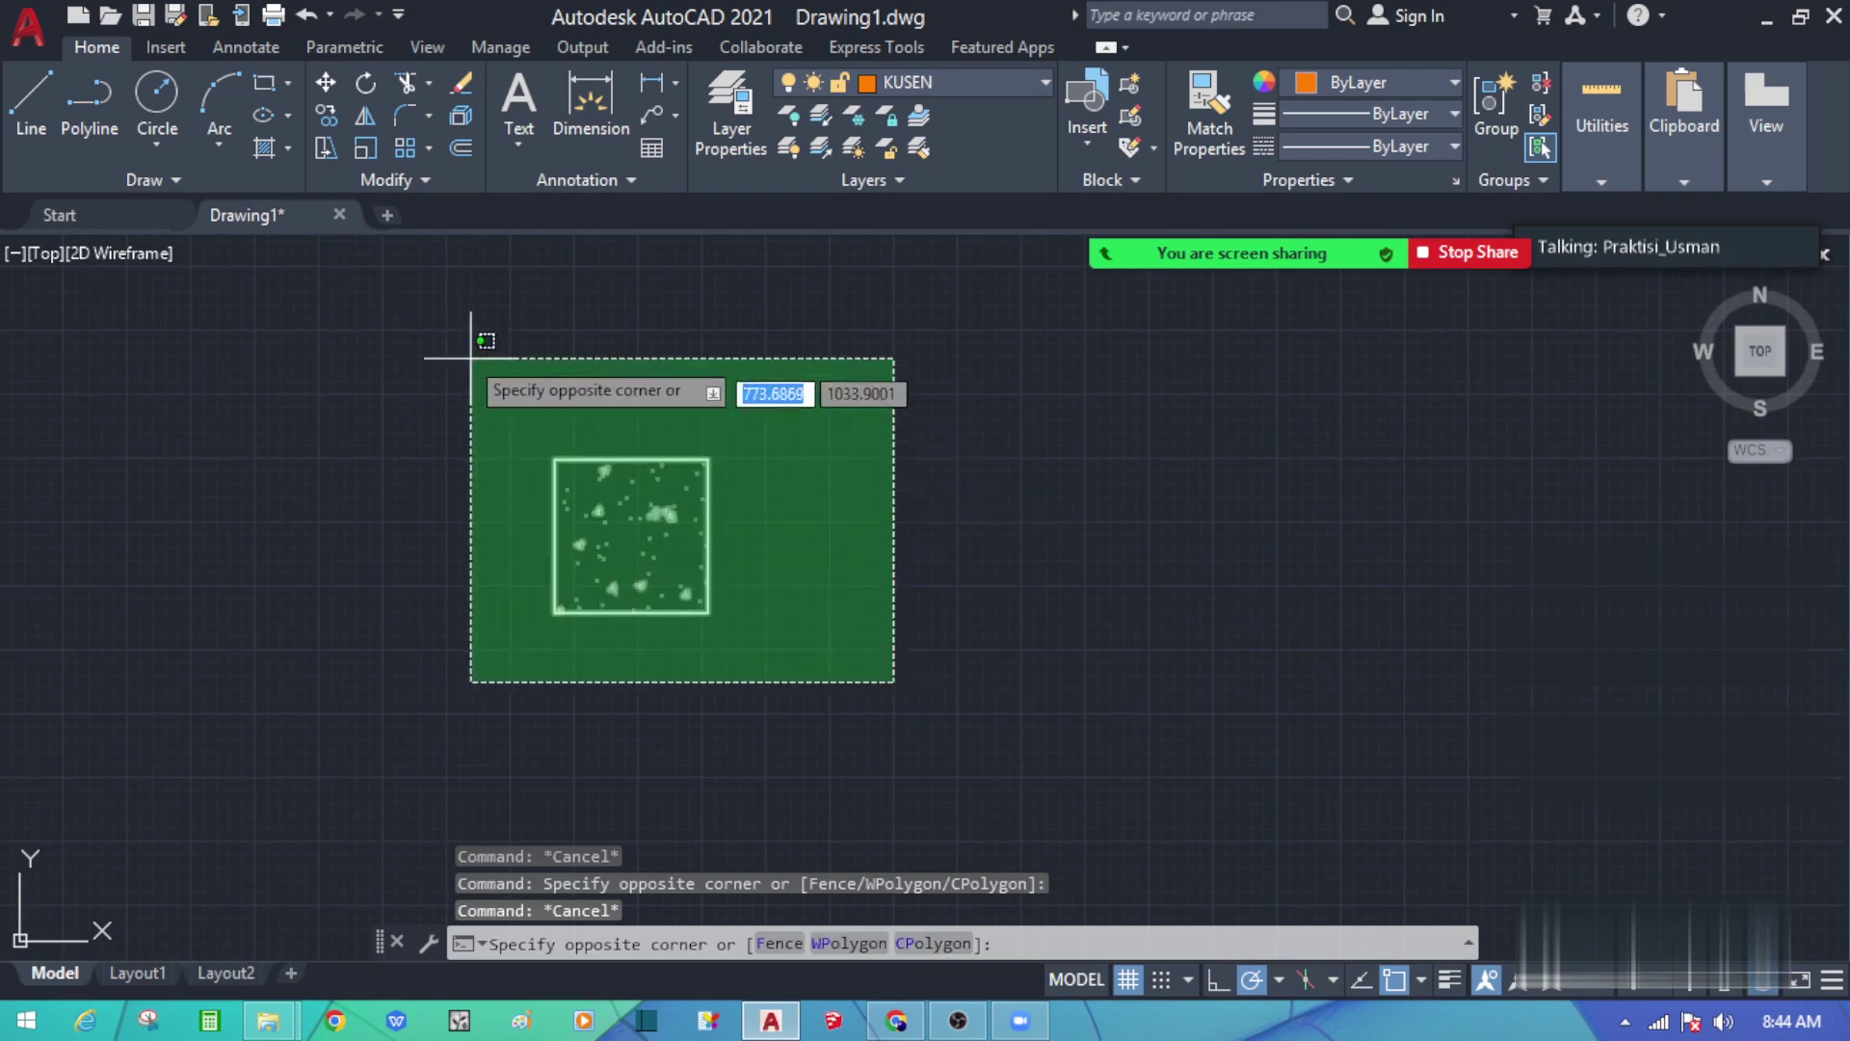
{"action": "left_click", "coordinate": [482, 336]}
{"action": "key", "text": "Escape"}
{"action": "left_click", "coordinate": [914, 657]}
{"action": "left_click", "coordinate": [439, 363]}
{"action": "key", "text": "Escape"}
{"action": "scroll", "coordinate": [724, 560], "scroll_direction": "down", "scroll_amount": 8}
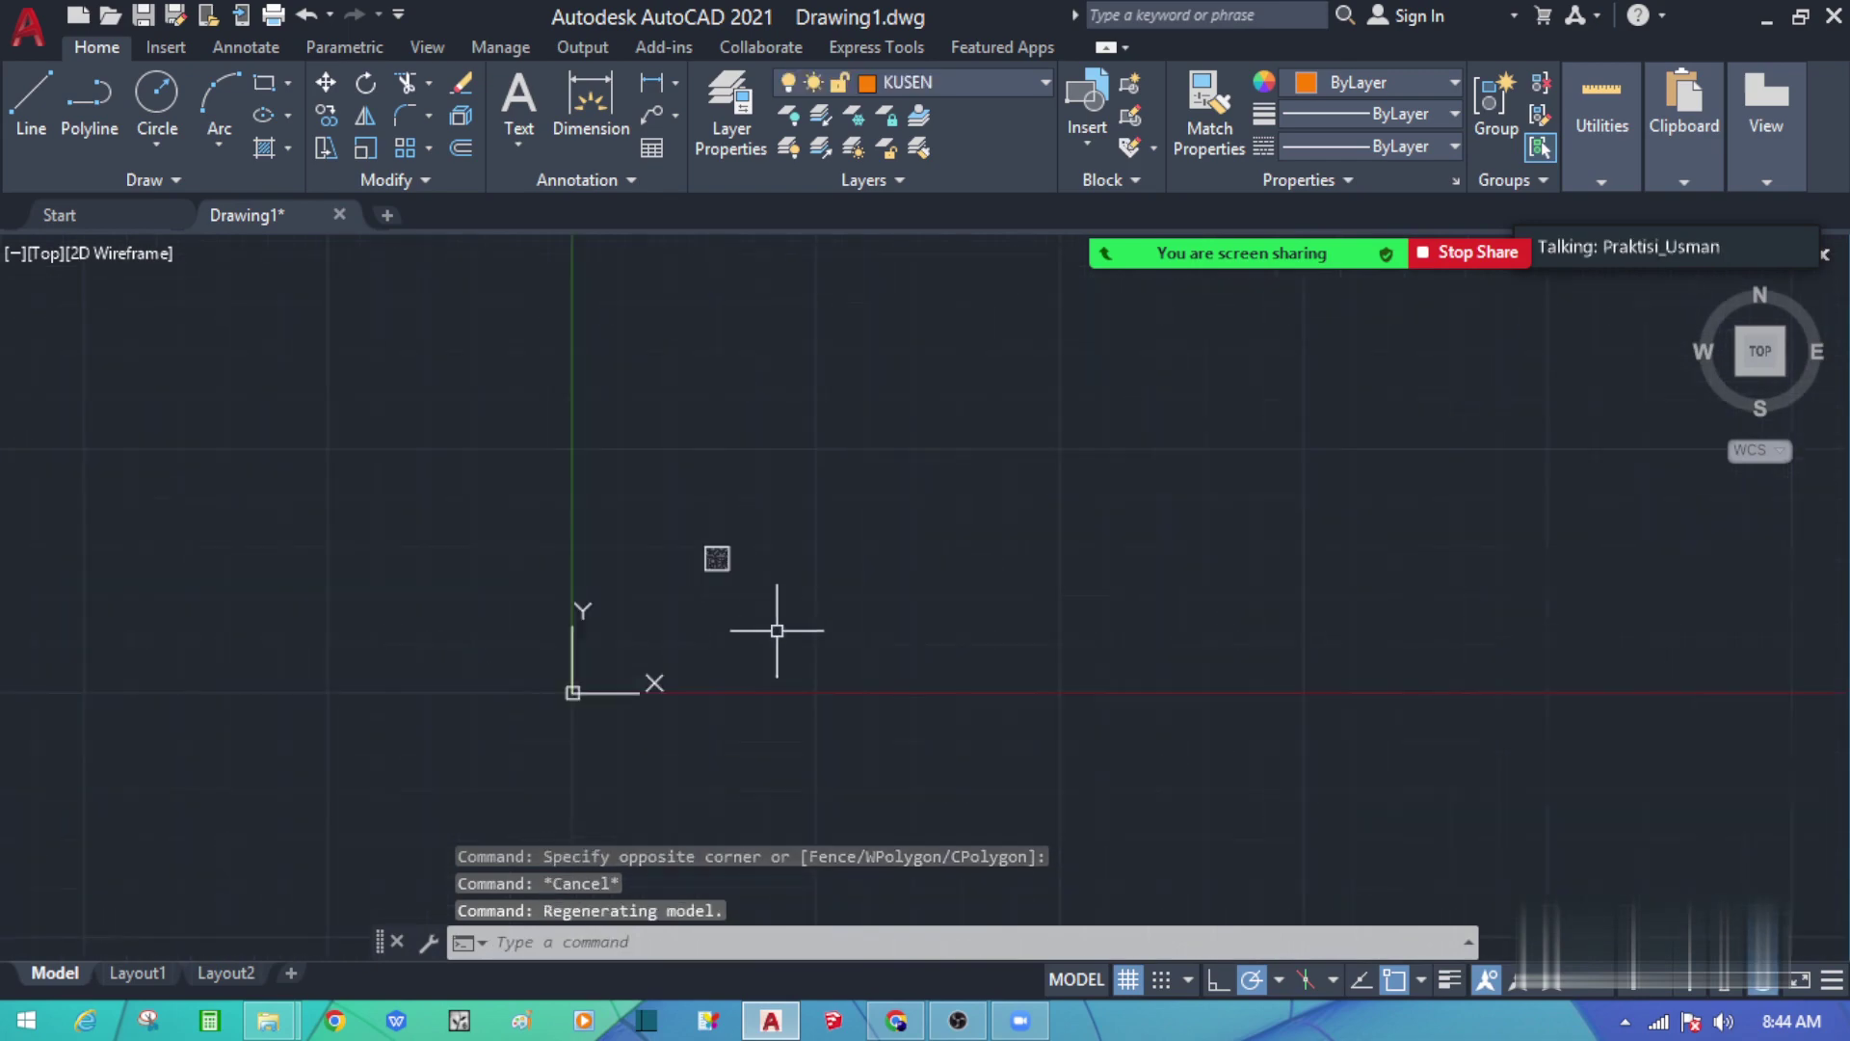
{"action": "middle_click_drag", "start_coordinate": [743, 611], "coordinate": [529, 566]}
{"action": "scroll", "coordinate": [514, 530], "scroll_direction": "up", "scroll_amount": 3}
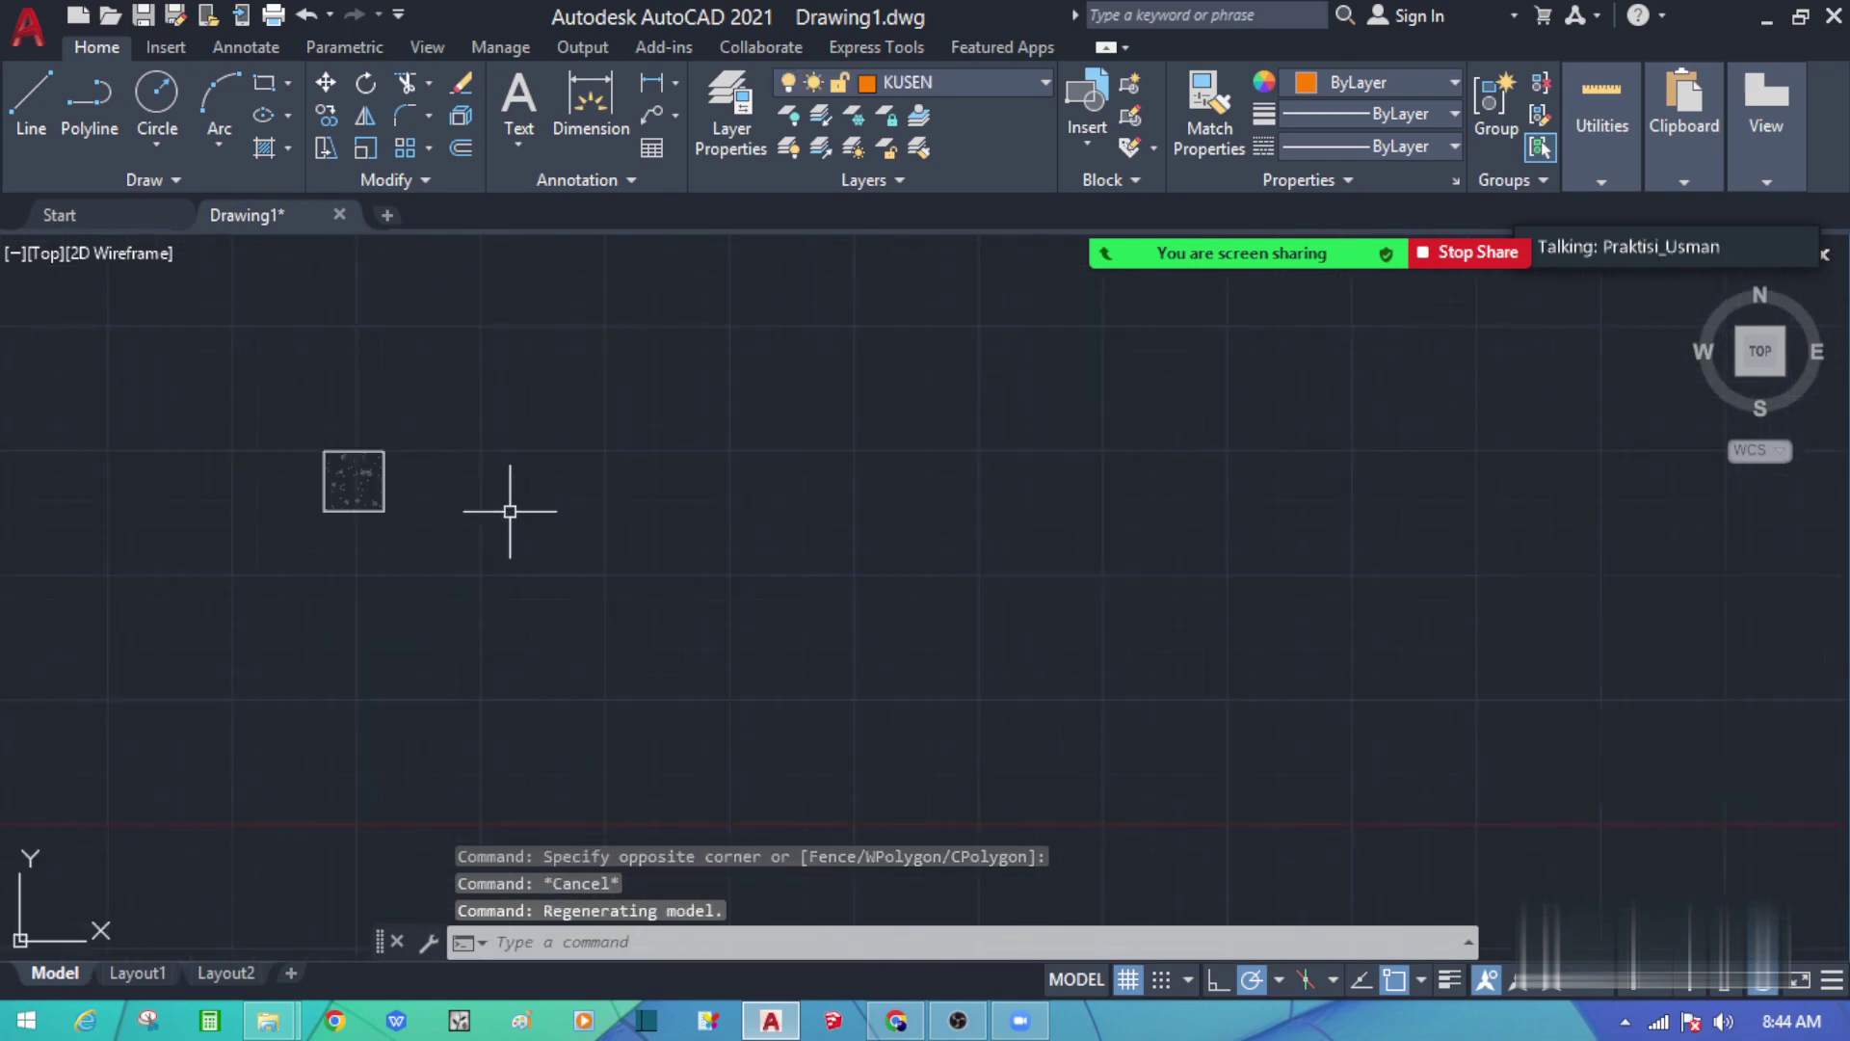
Step: Draw a 1000-long orange line on the wrong layer, then erase it
{"action": "type", "text": "l"}
{"action": "key", "text": "Return"}
{"action": "scroll", "coordinate": [516, 444], "scroll_direction": "up", "scroll_amount": 3}
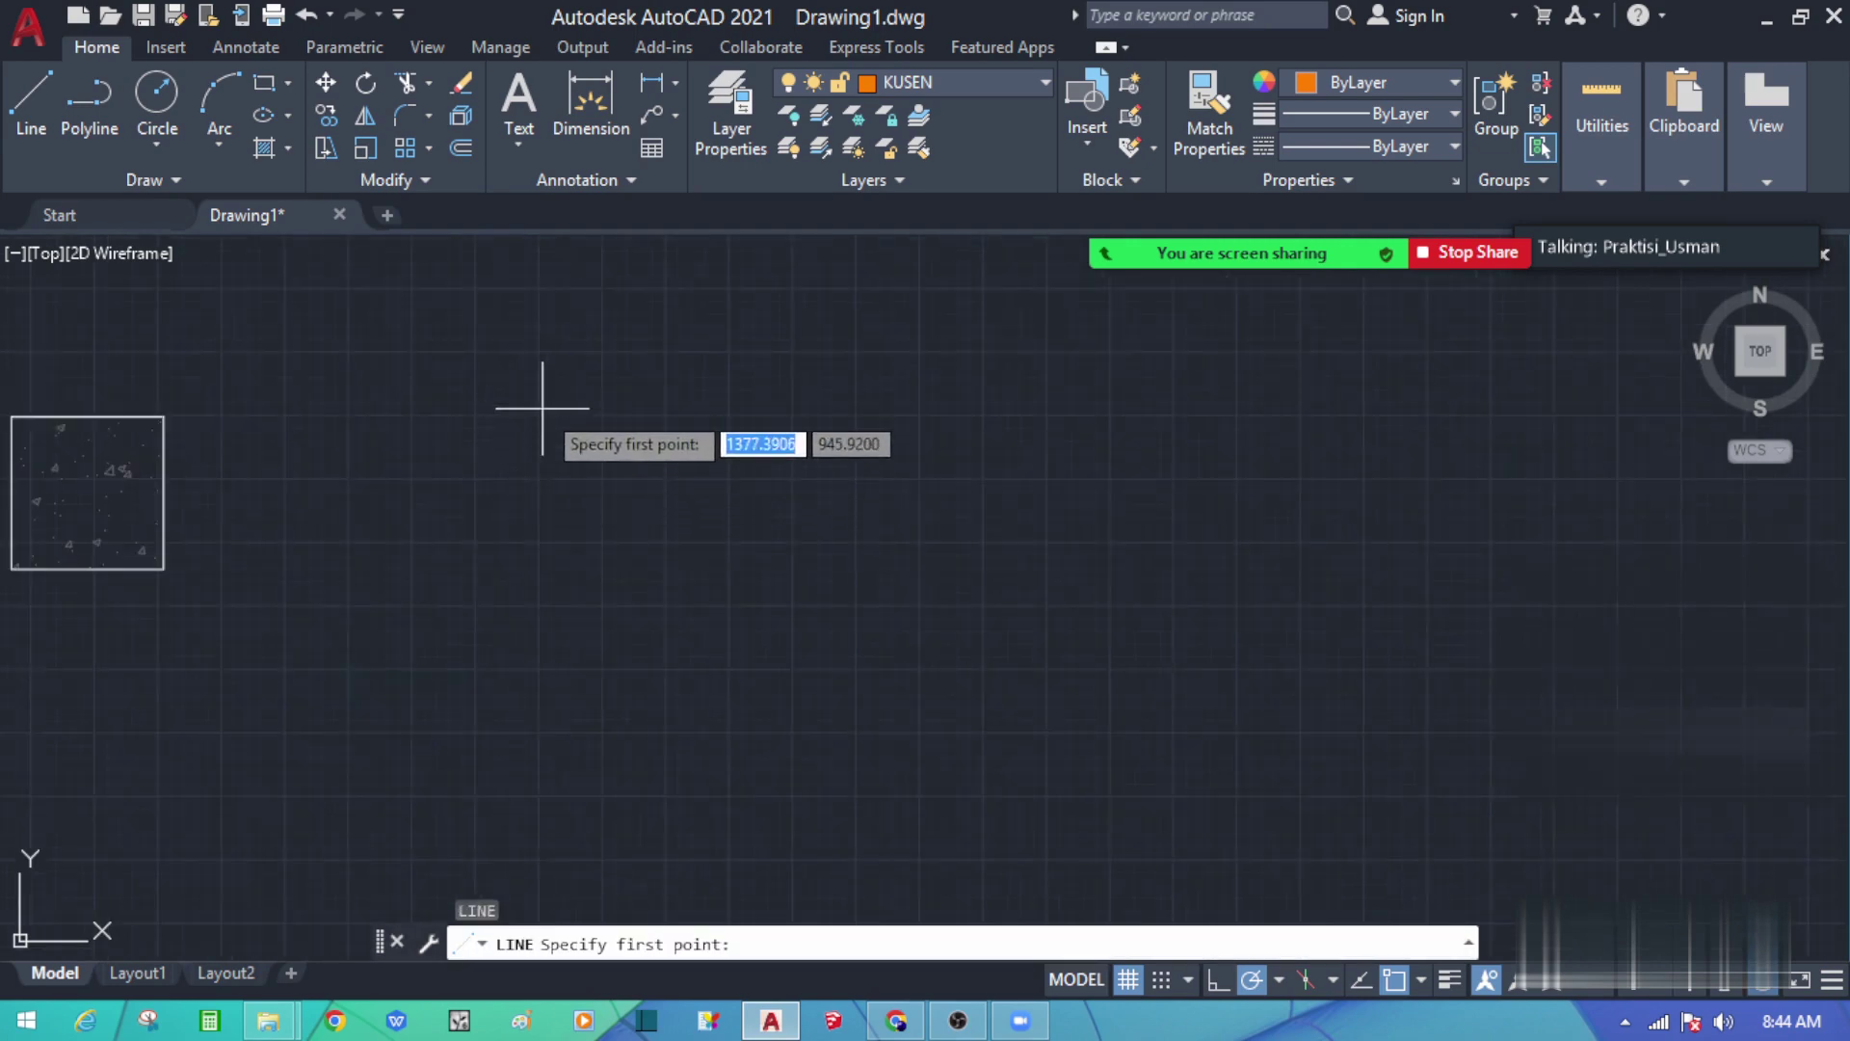
{"action": "key", "text": "Escape"}
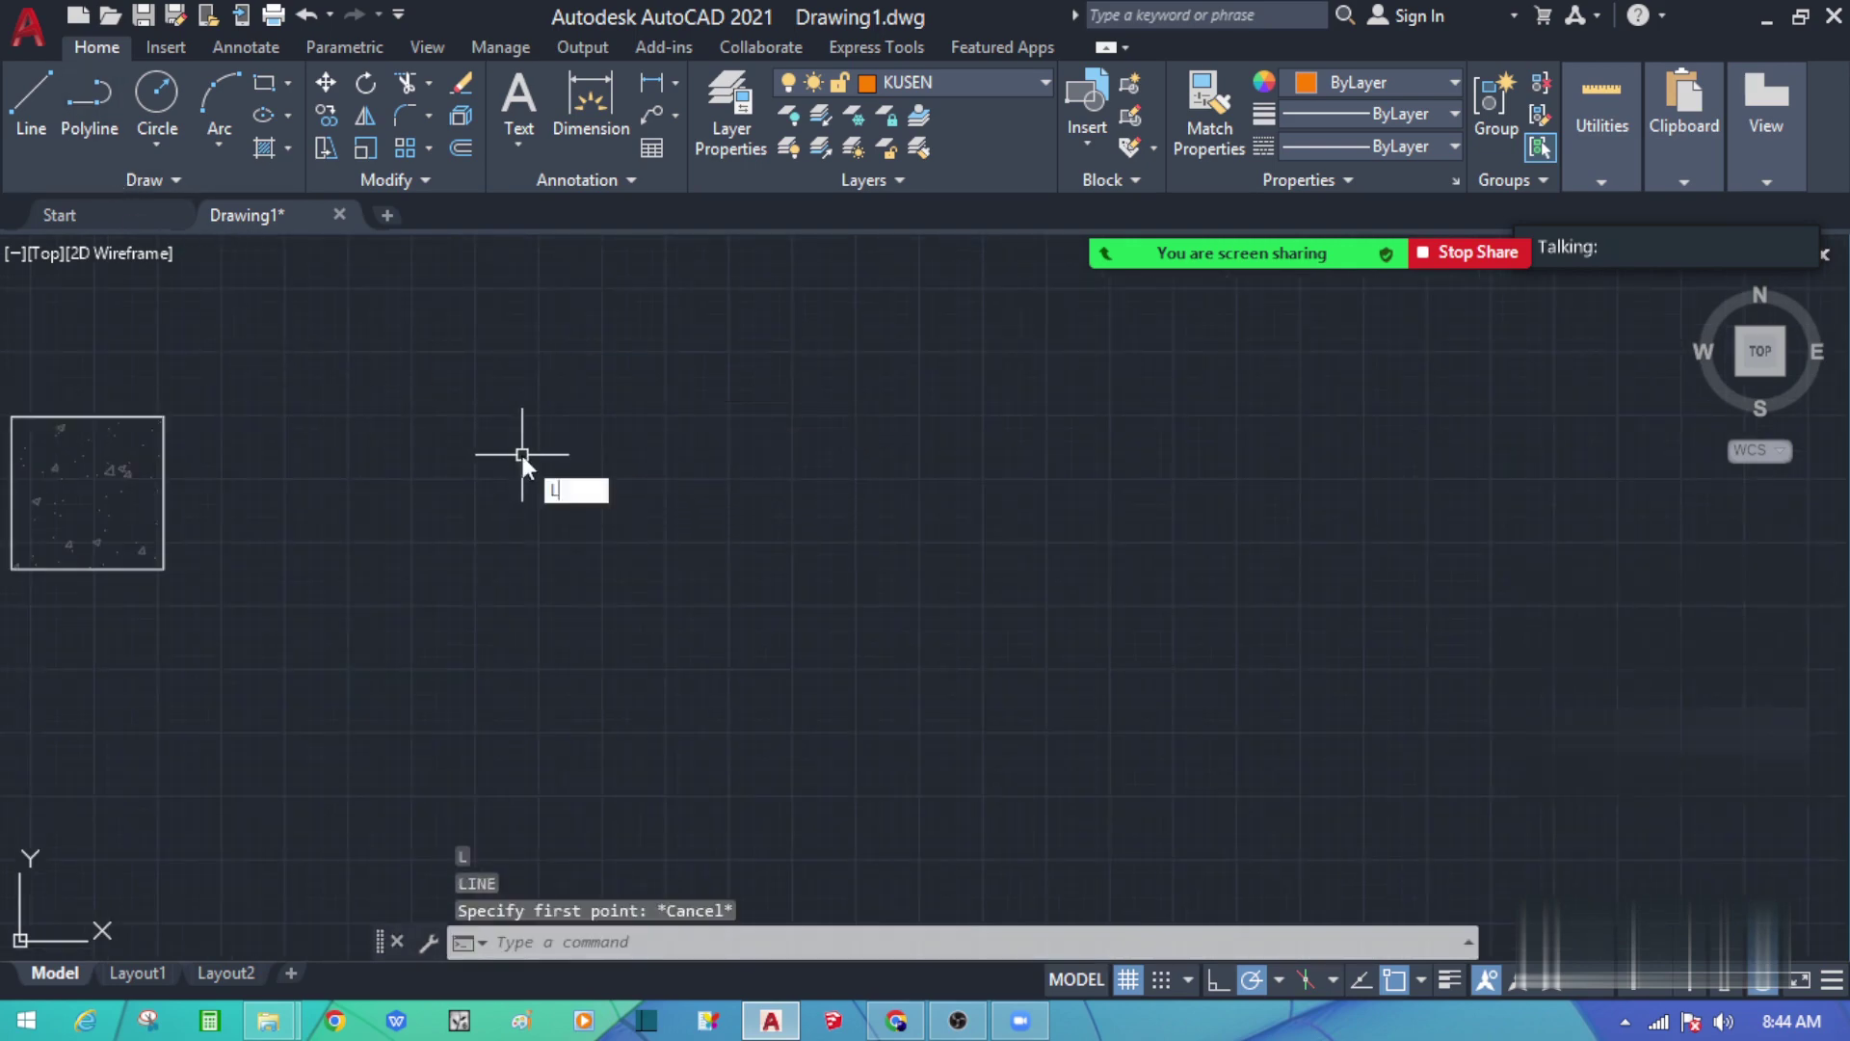
{"action": "type", "text": "l"}
{"action": "key", "text": "Return"}
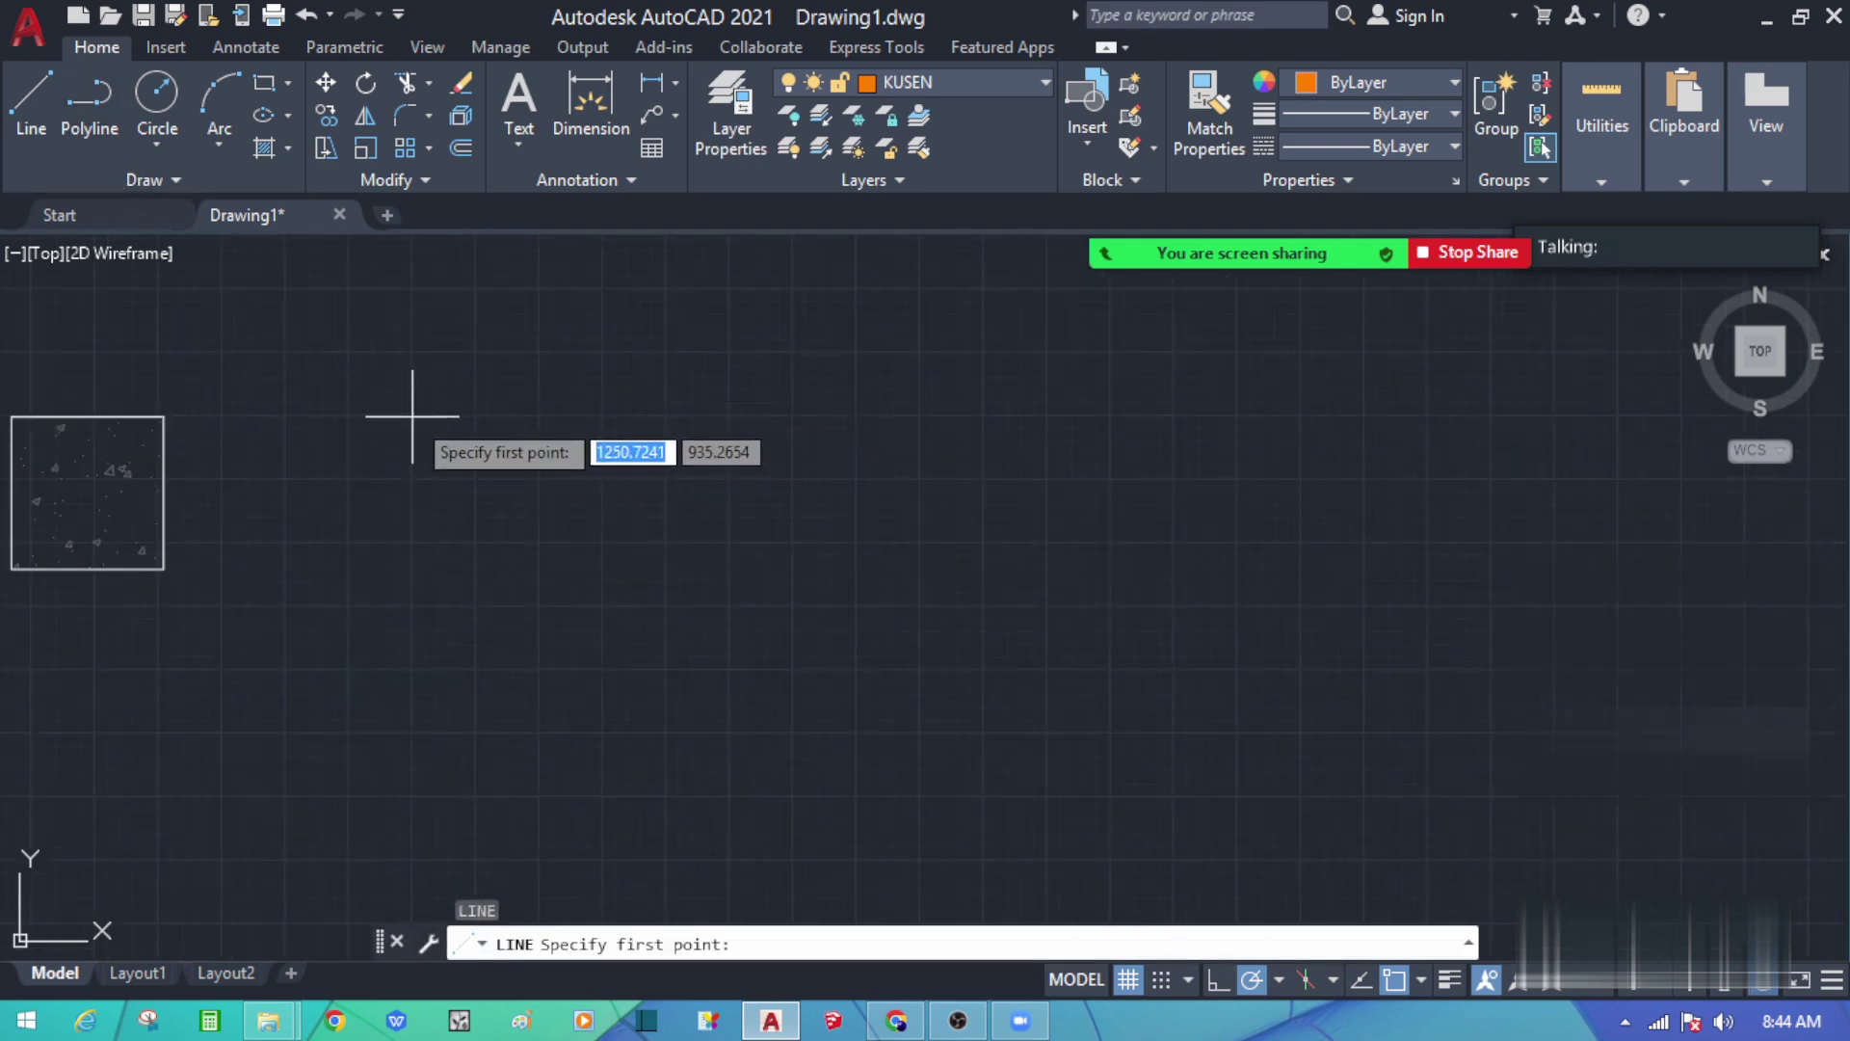
{"action": "left_click", "coordinate": [413, 416]}
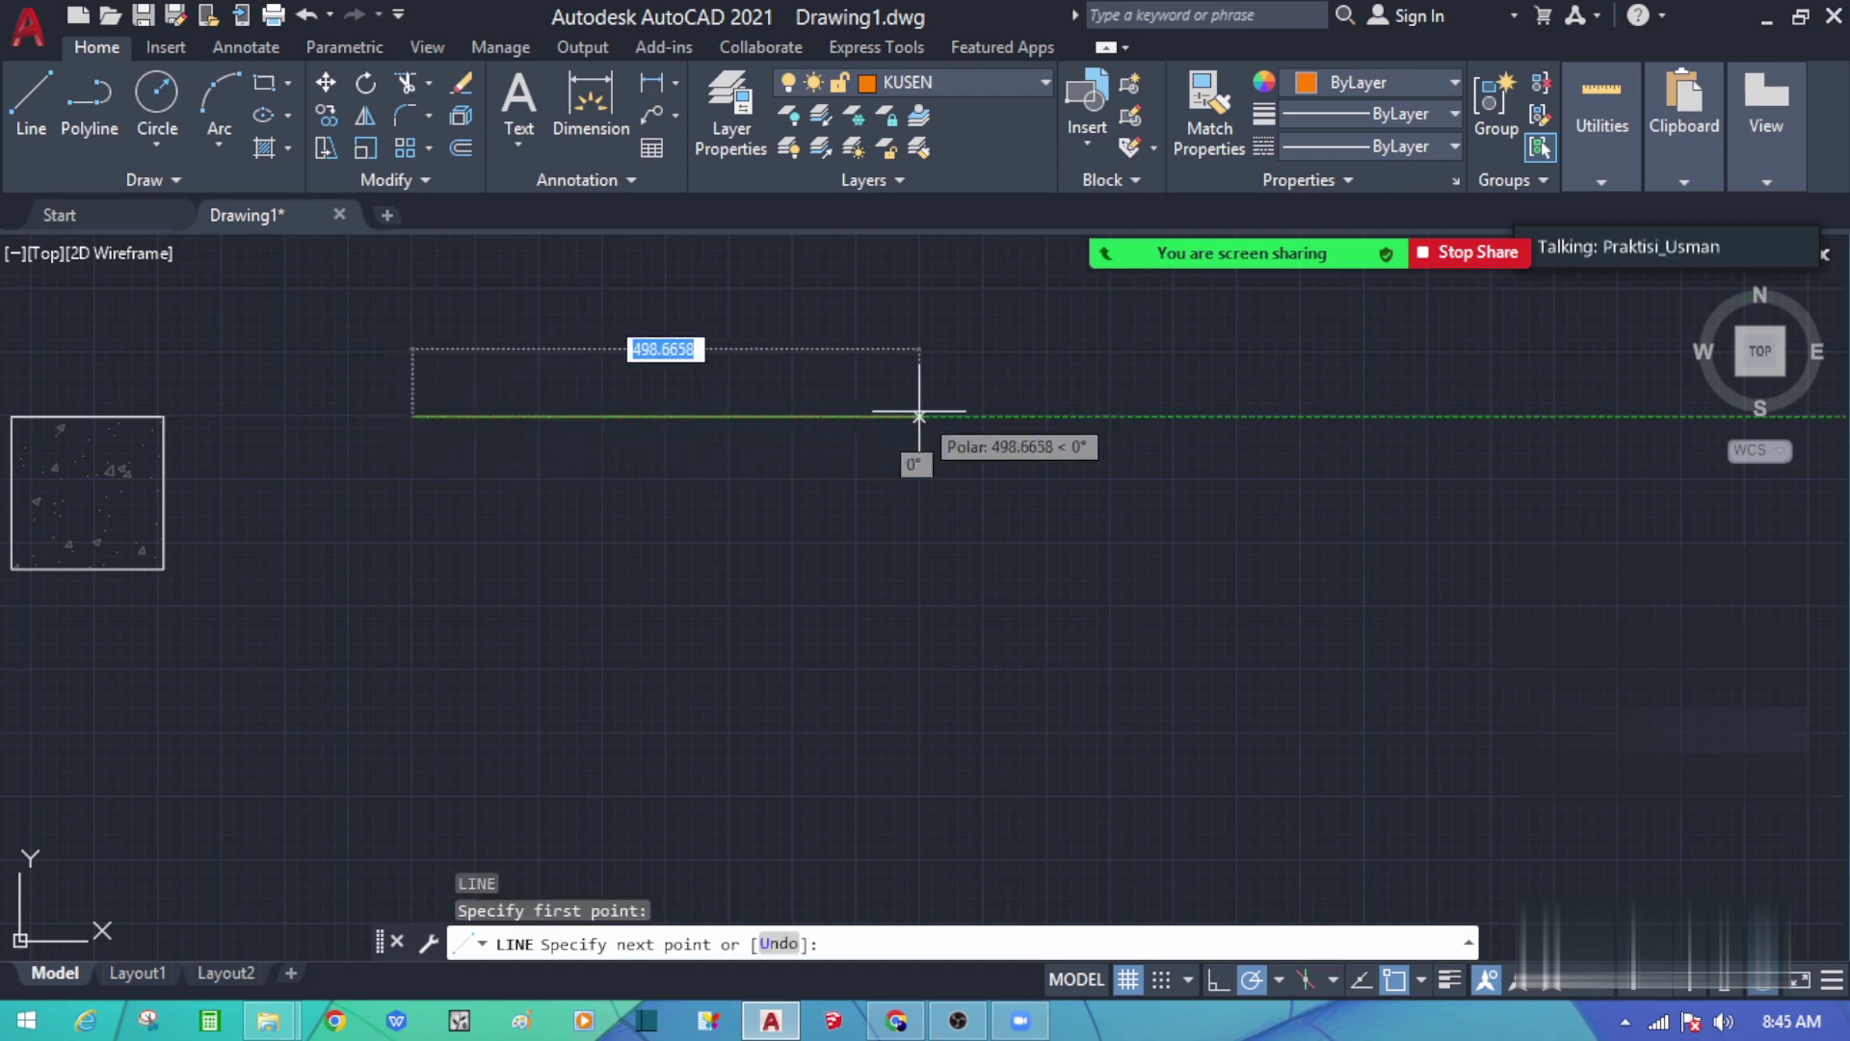
{"action": "type", "text": "100"}
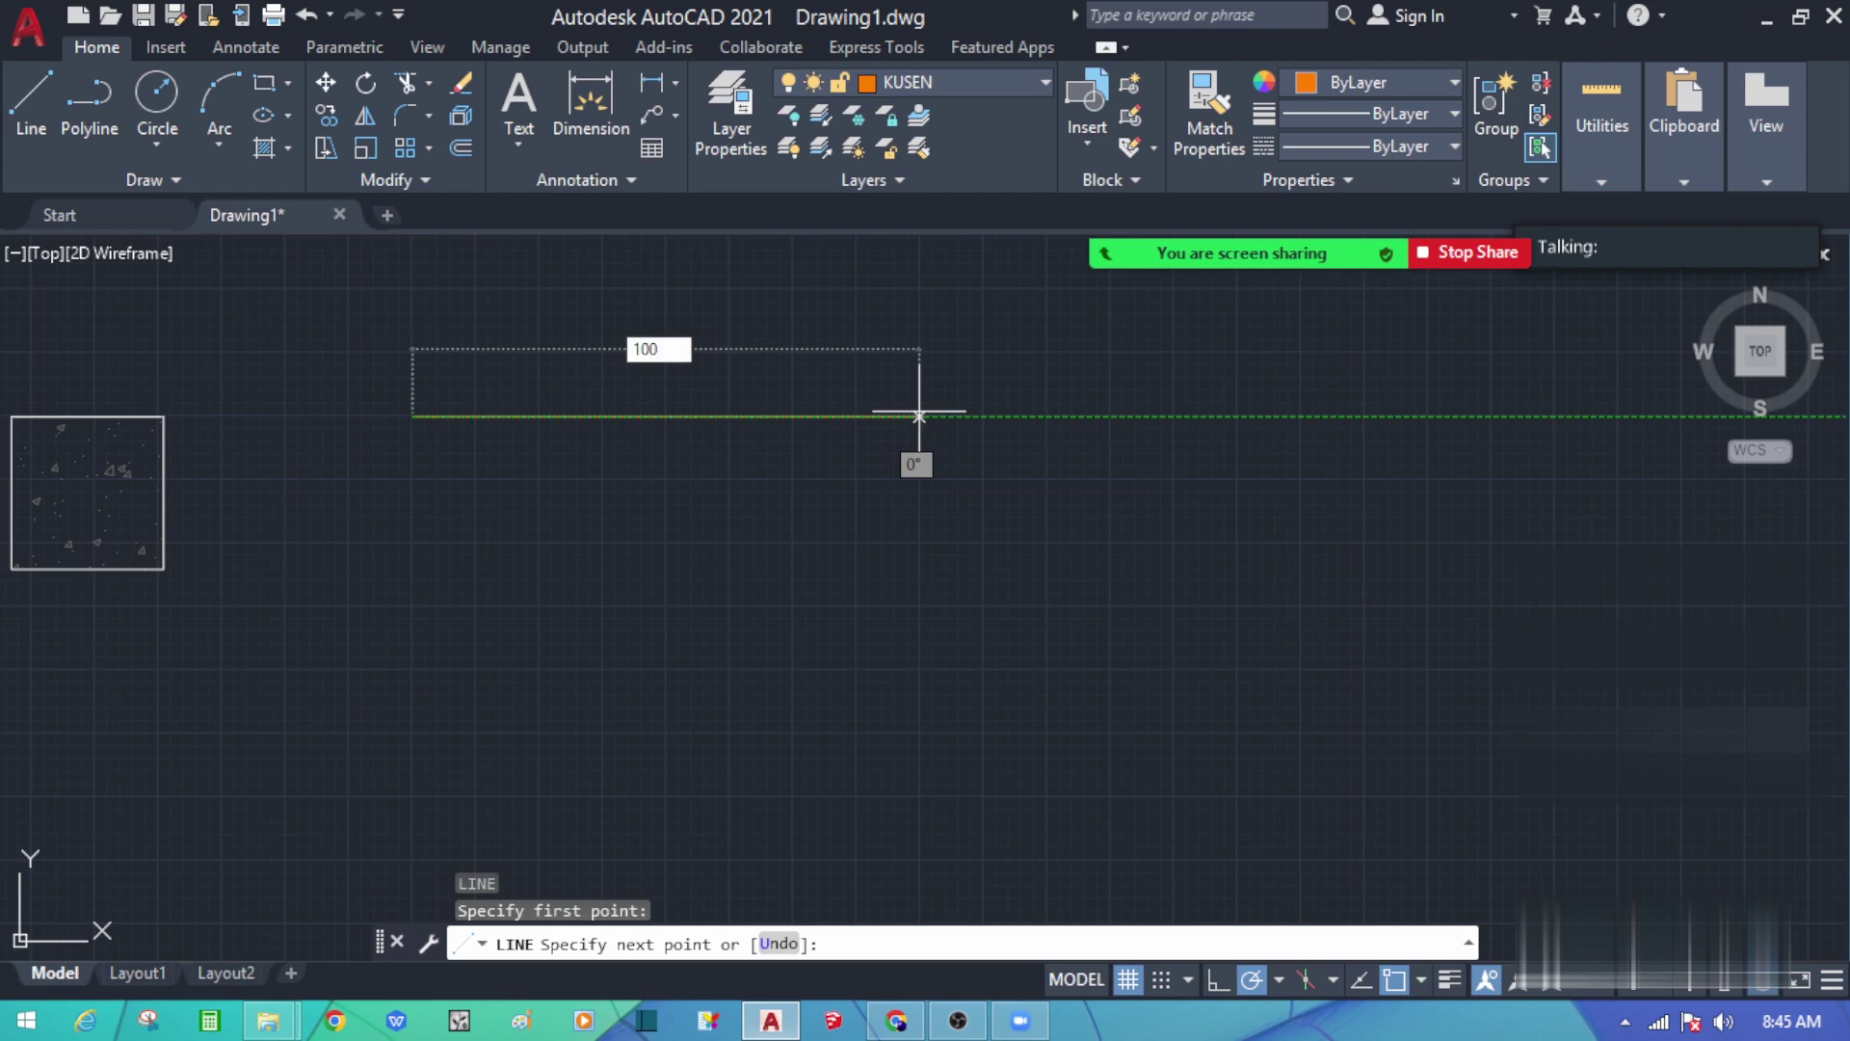
{"action": "type", "text": "0"}
{"action": "key", "text": "Return"}
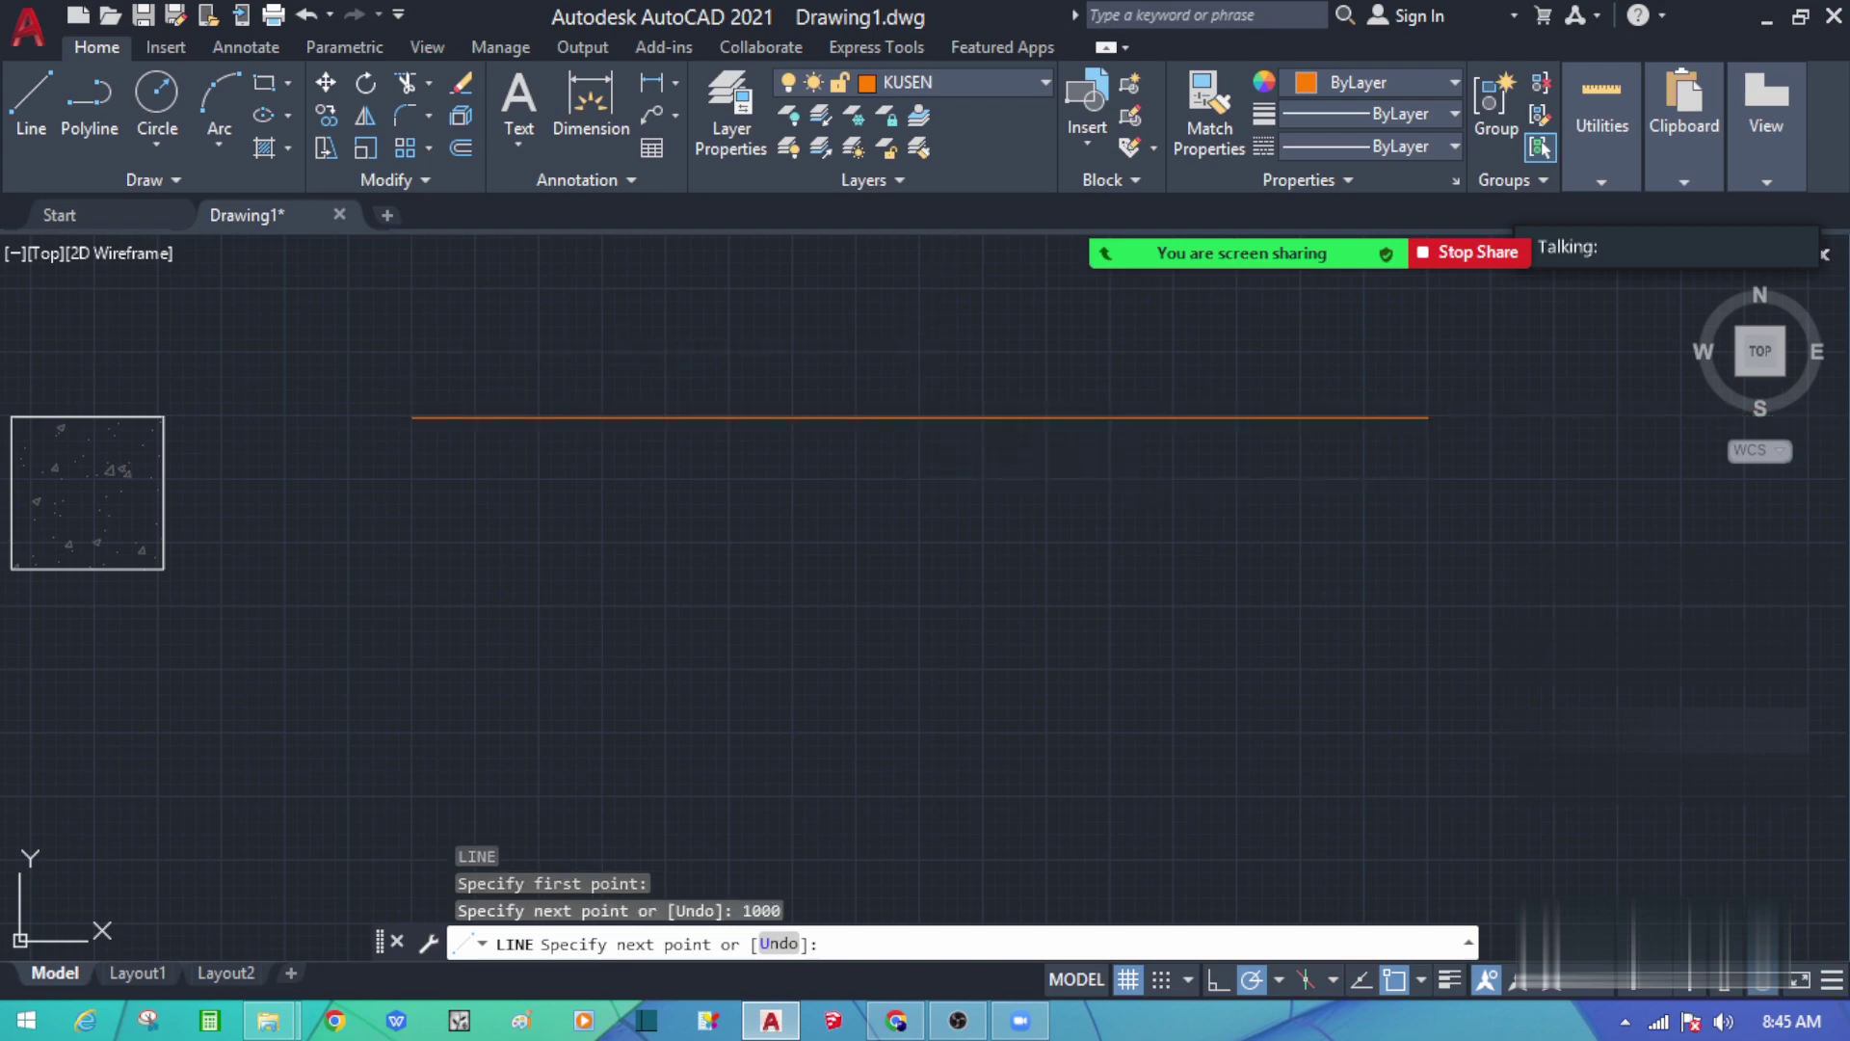
{"action": "key", "text": "Return"}
{"action": "left_click", "coordinate": [681, 565]}
{"action": "left_click", "coordinate": [565, 289]}
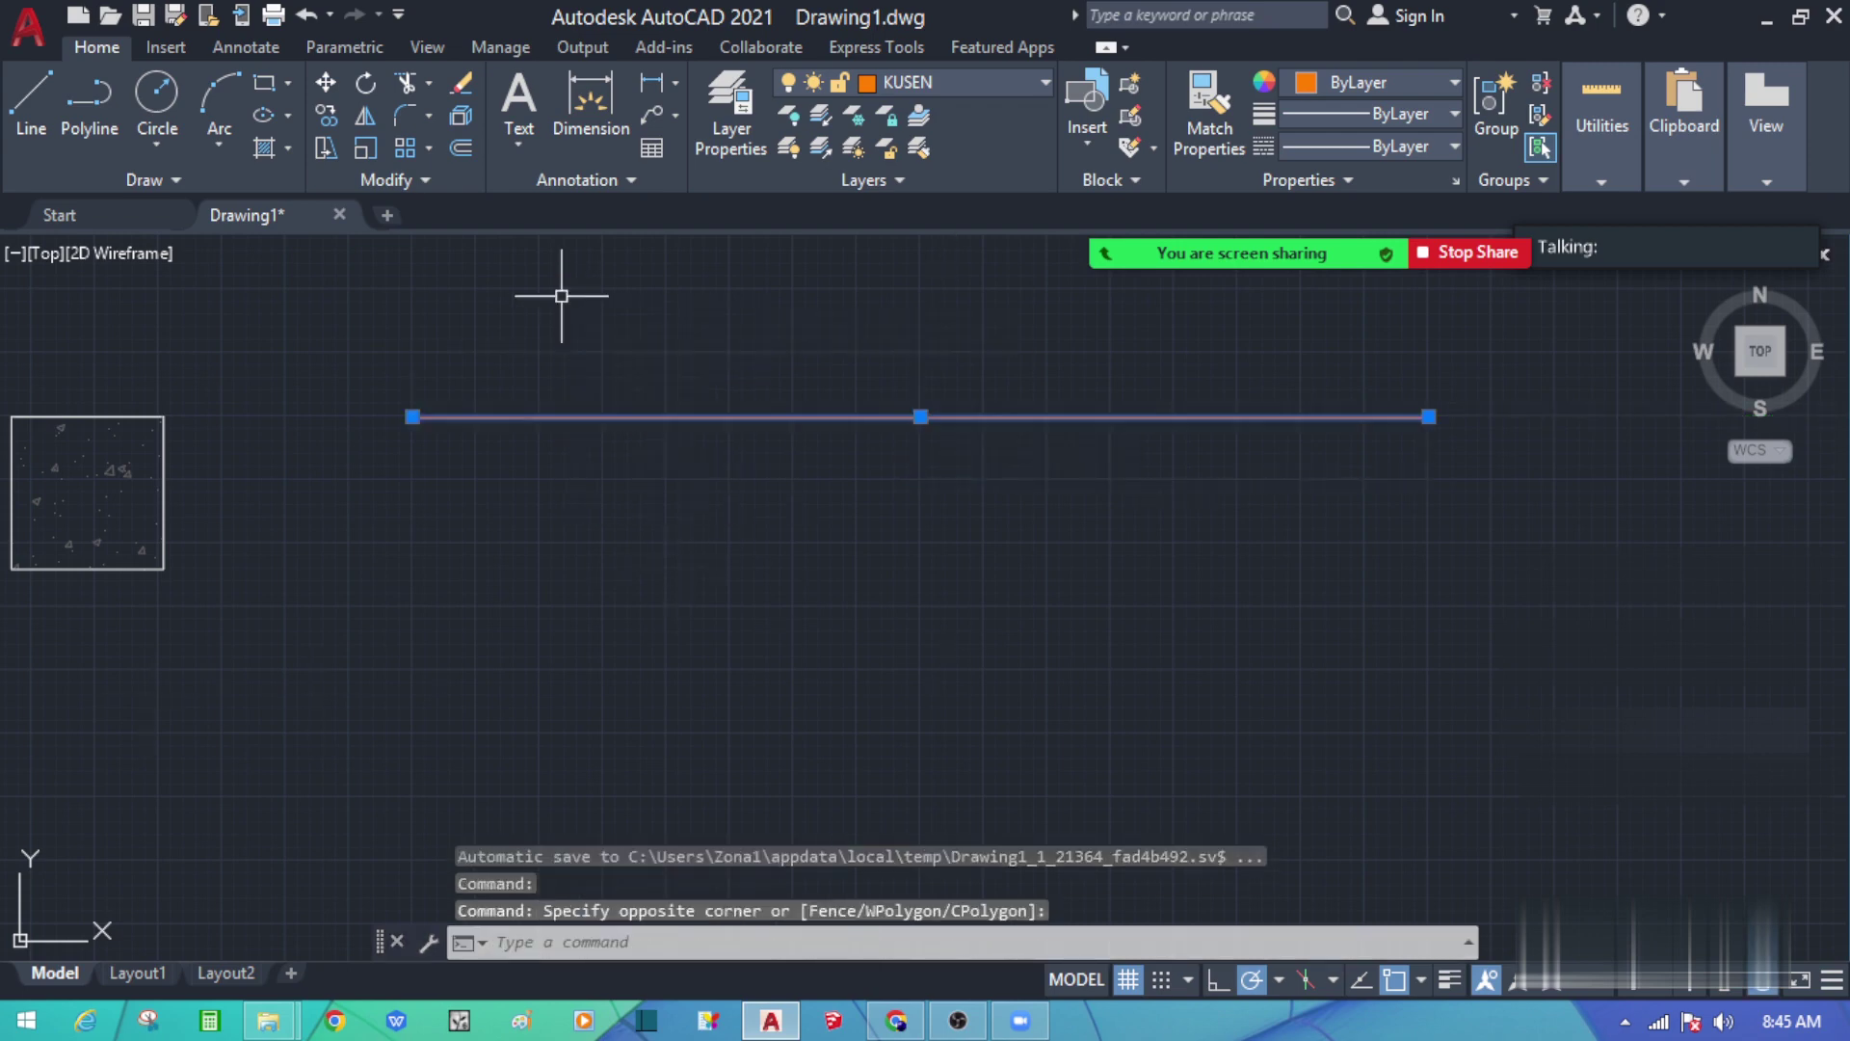
{"action": "key", "text": "Delete"}
Step: Make layer 0 current and draw a 1000-long horizontal line
{"action": "left_click", "coordinate": [992, 83]}
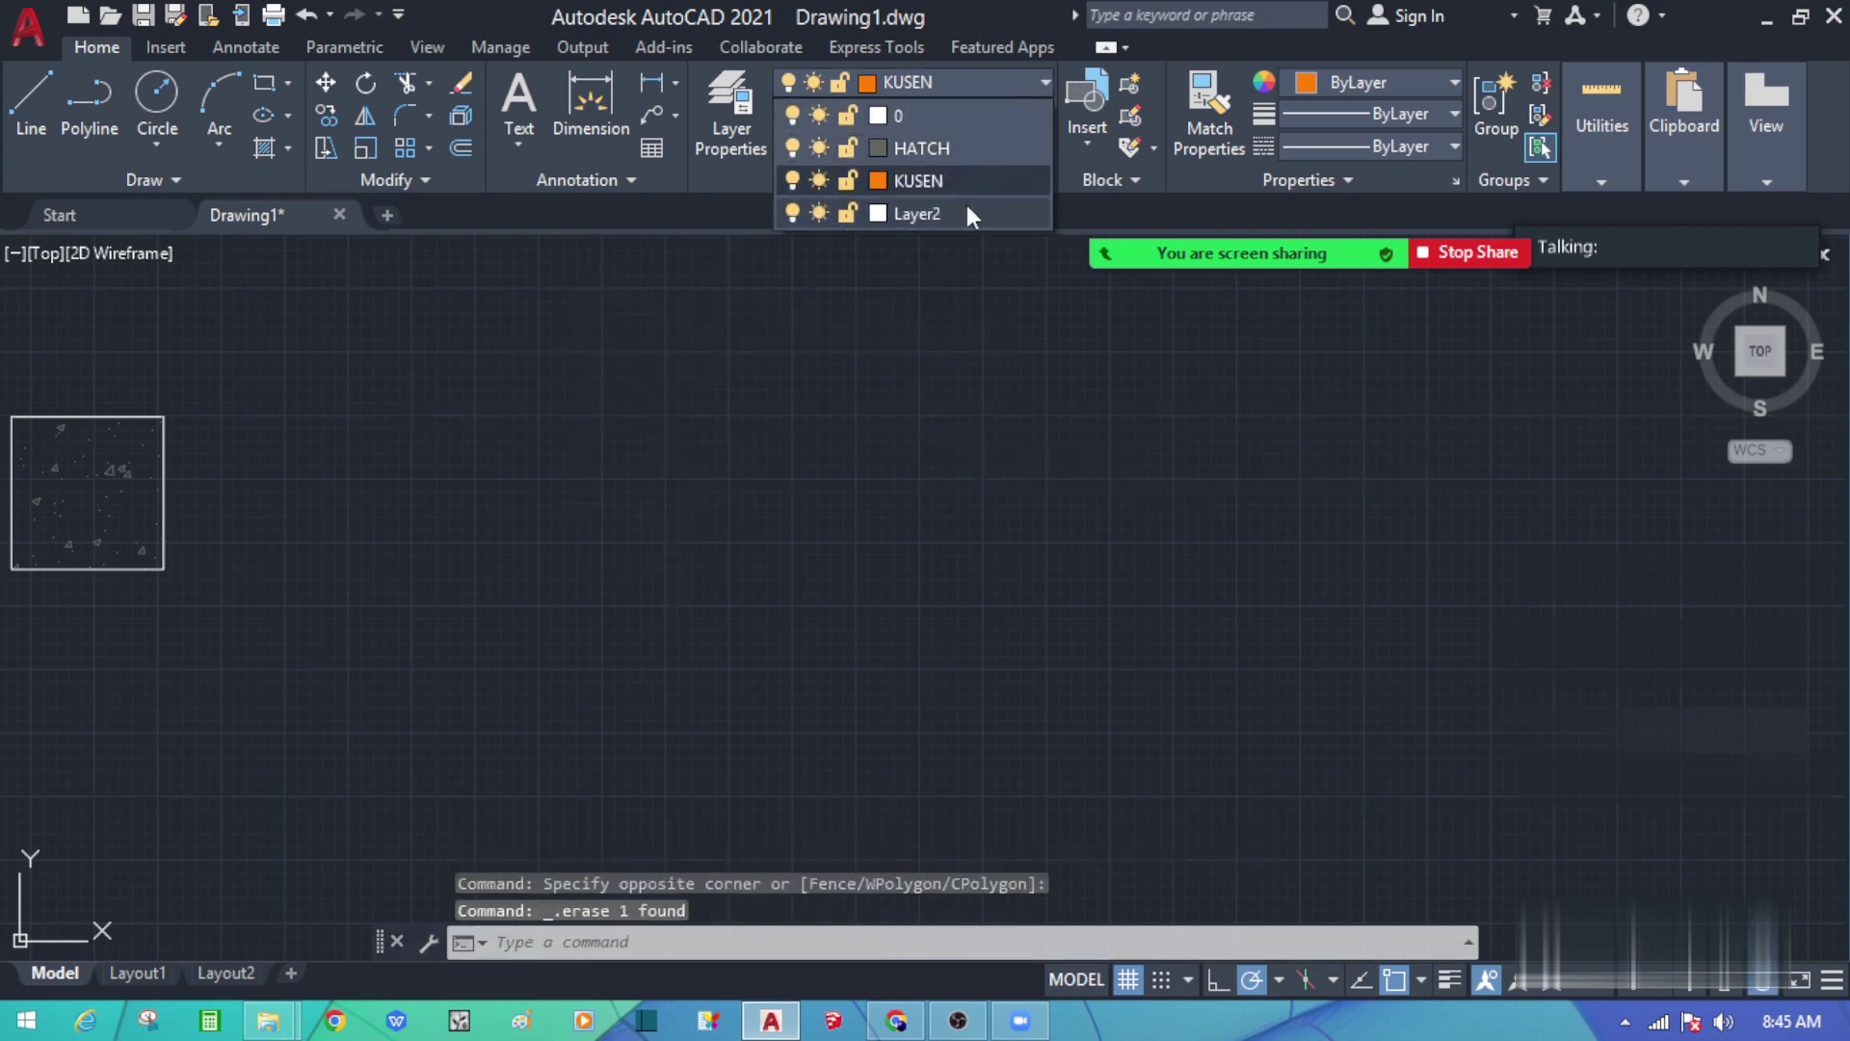
{"action": "left_click", "coordinate": [937, 113]}
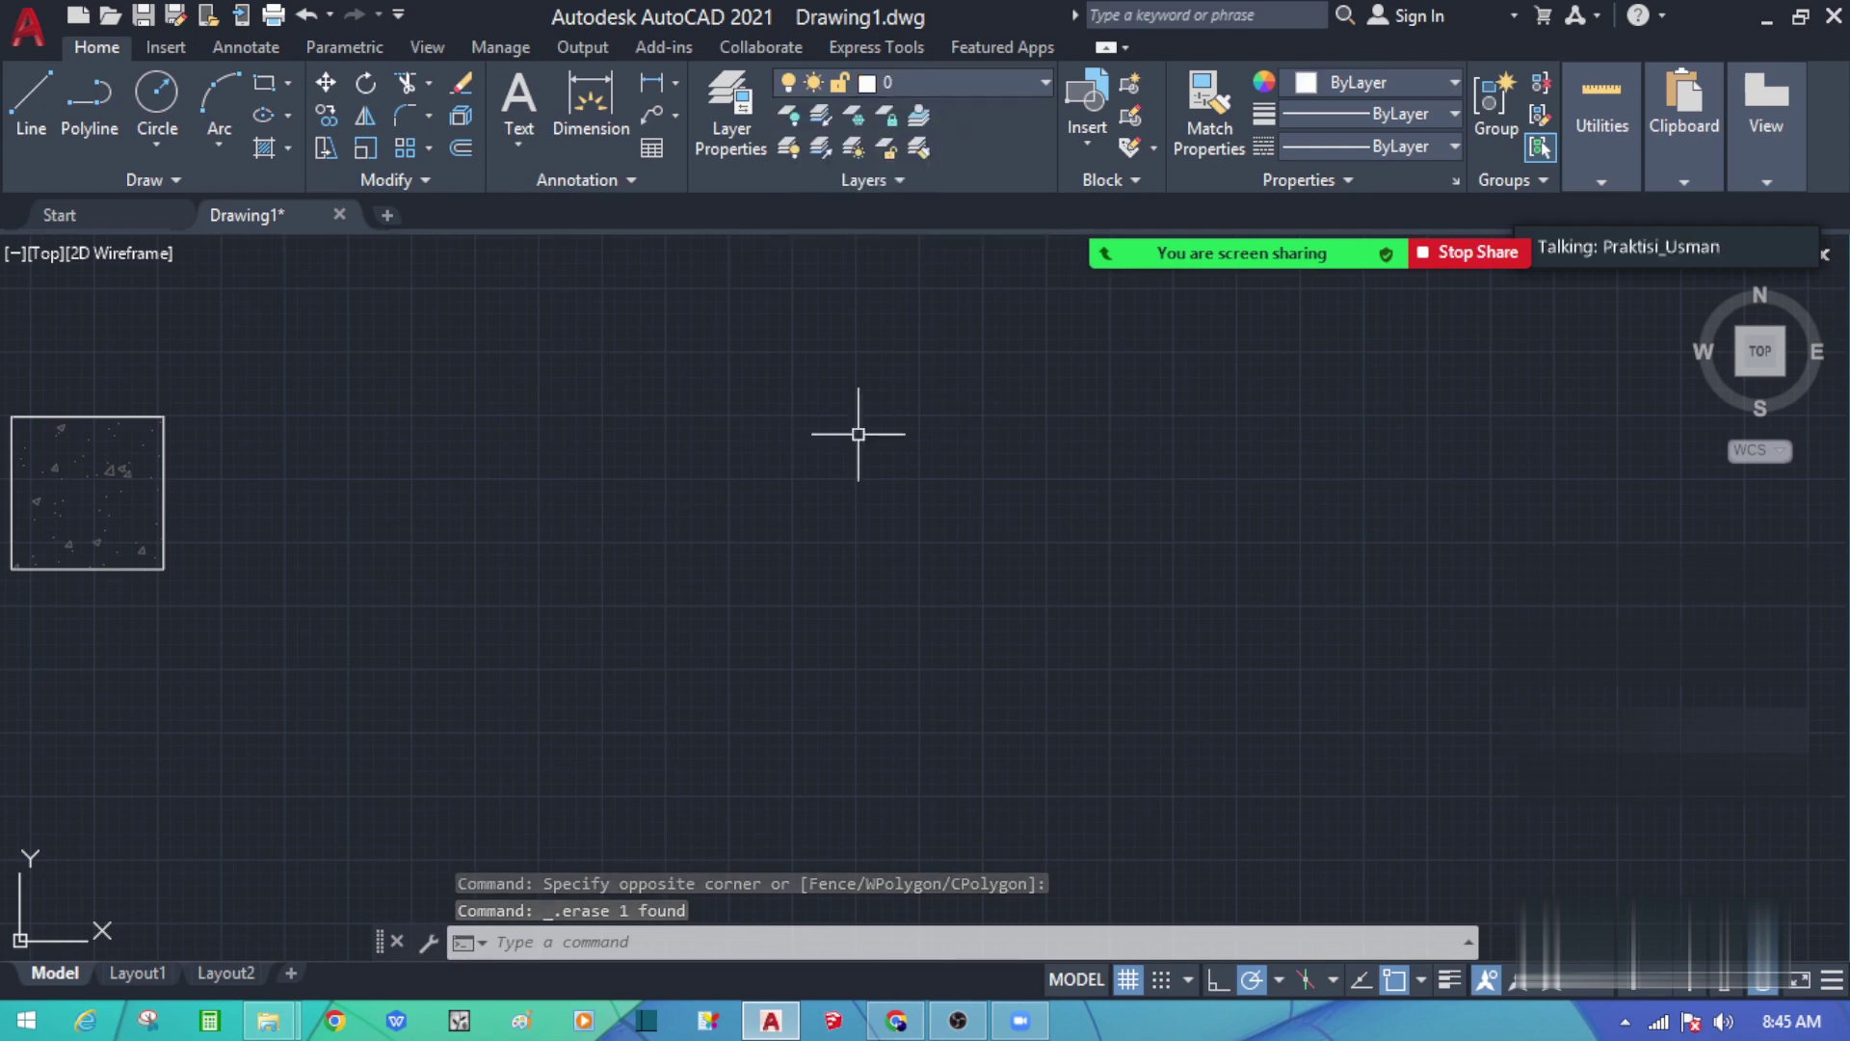
{"action": "left_click", "coordinate": [621, 397]}
{"action": "key", "text": "Escape"}
{"action": "type", "text": "l"}
{"action": "key", "text": "Return"}
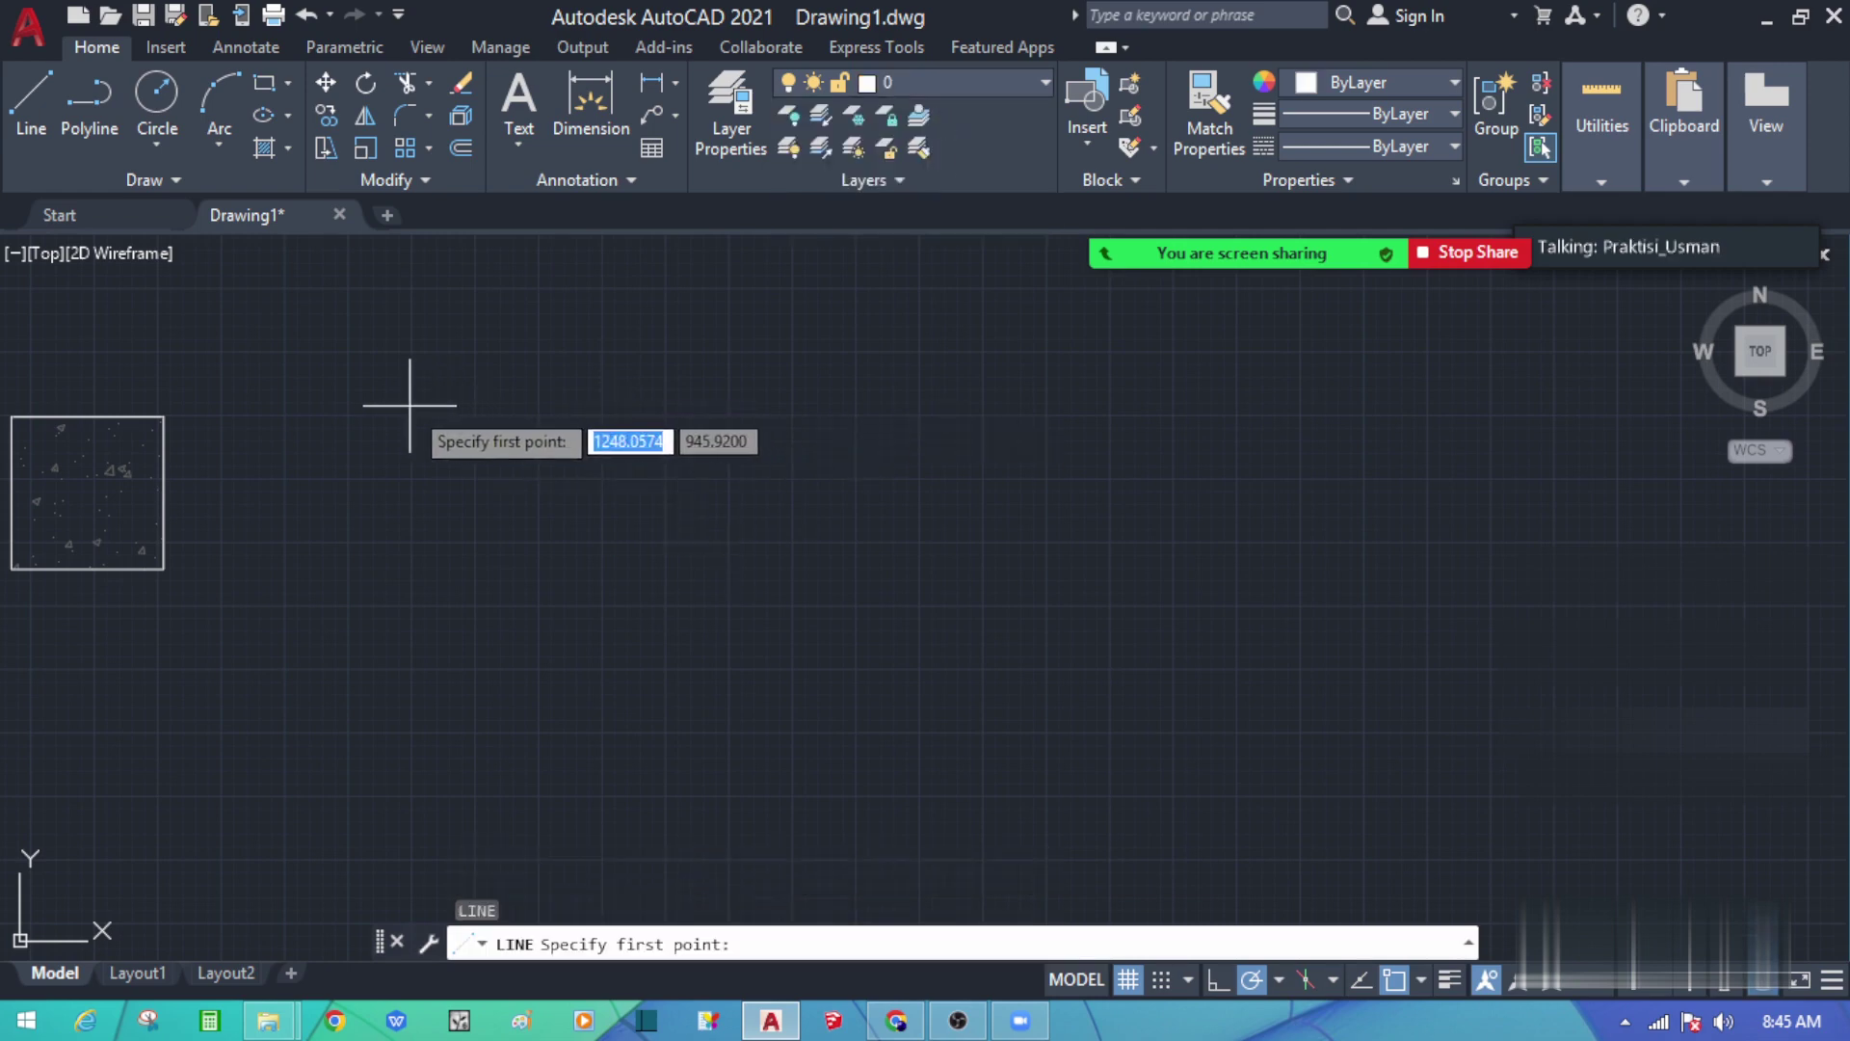
{"action": "left_click", "coordinate": [347, 415]}
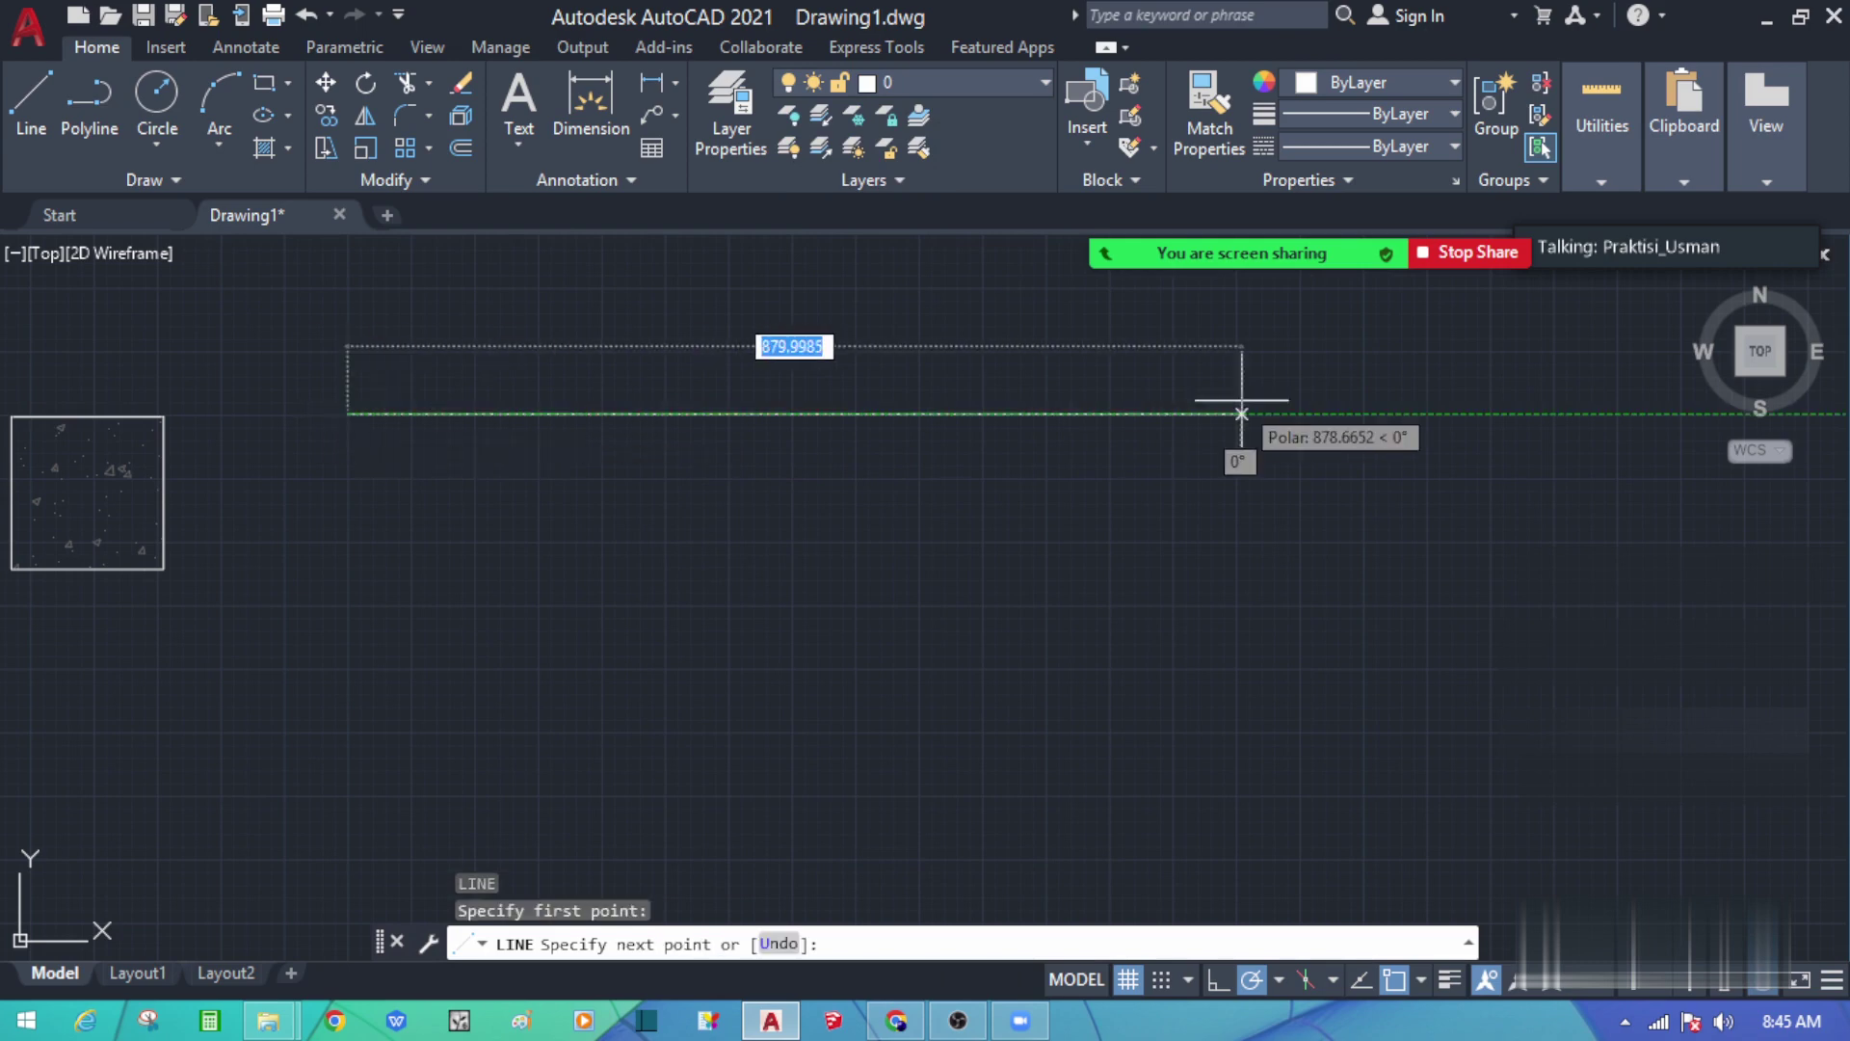
{"action": "type", "text": "1000"}
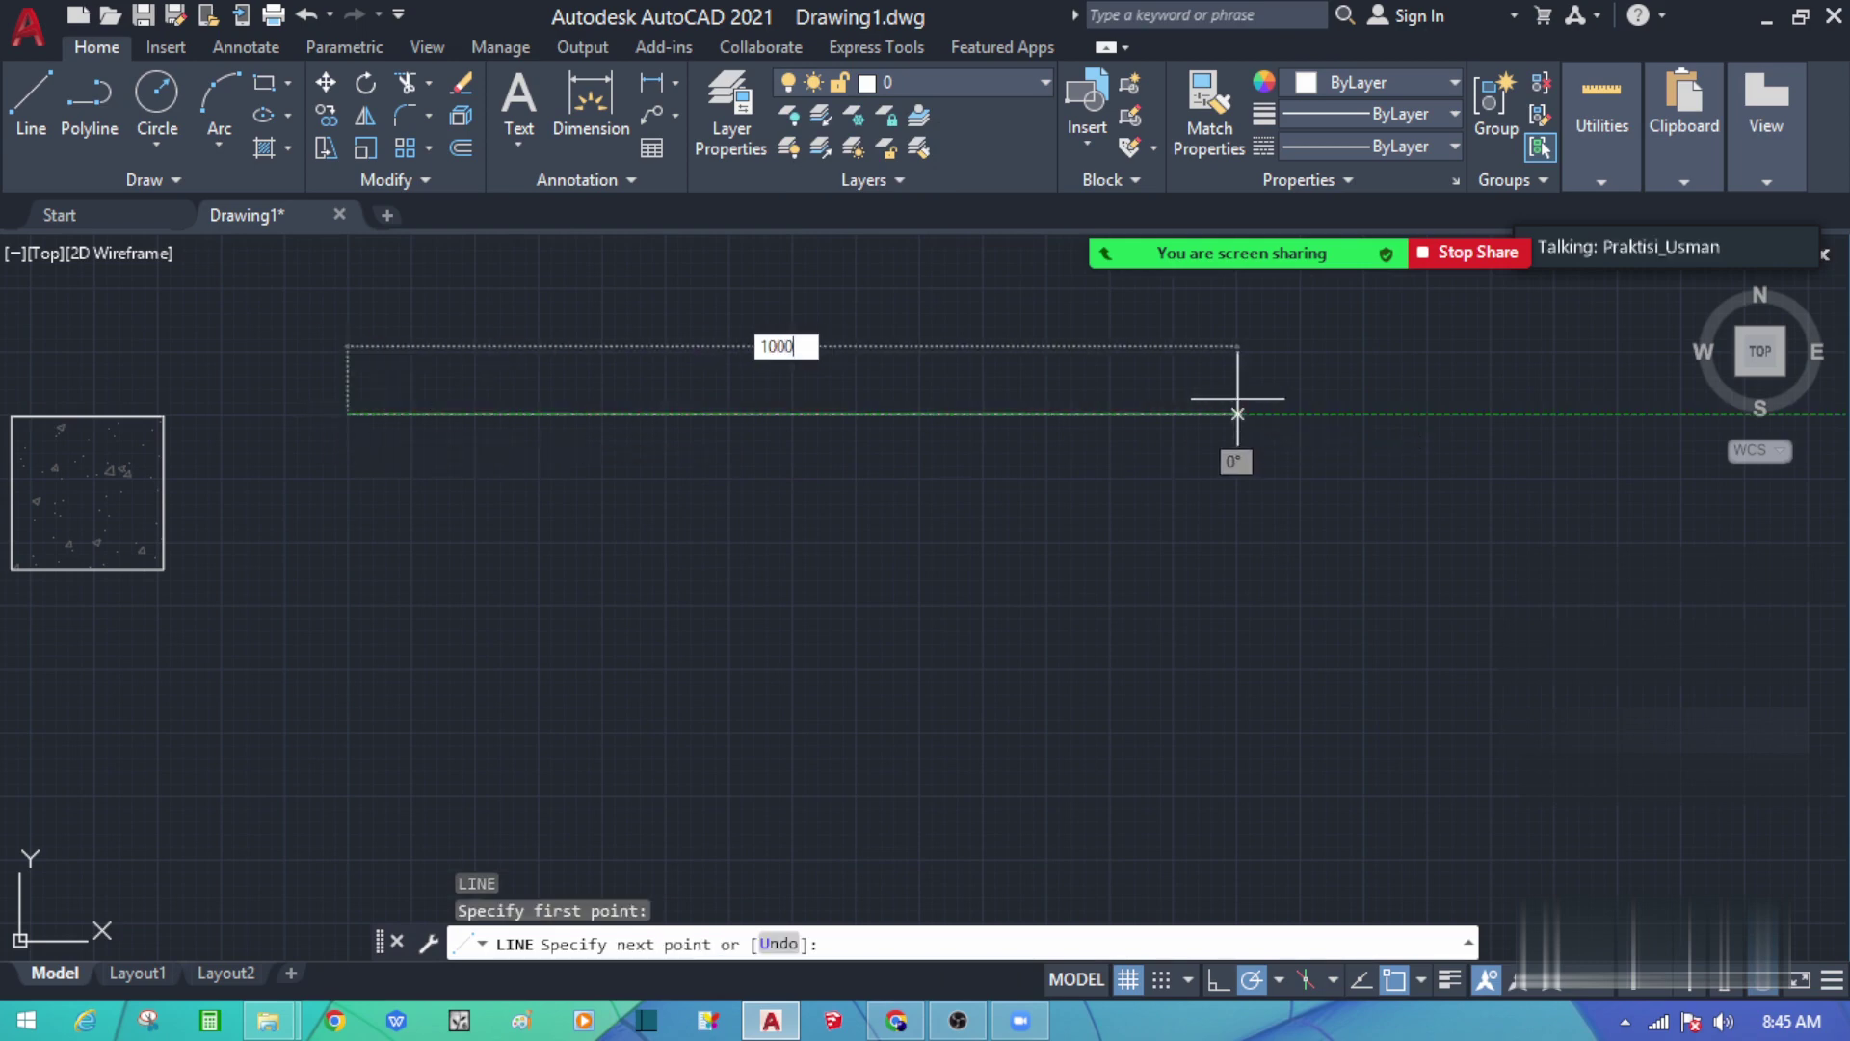
{"action": "key", "text": "Return"}
{"action": "key", "text": "Escape"}
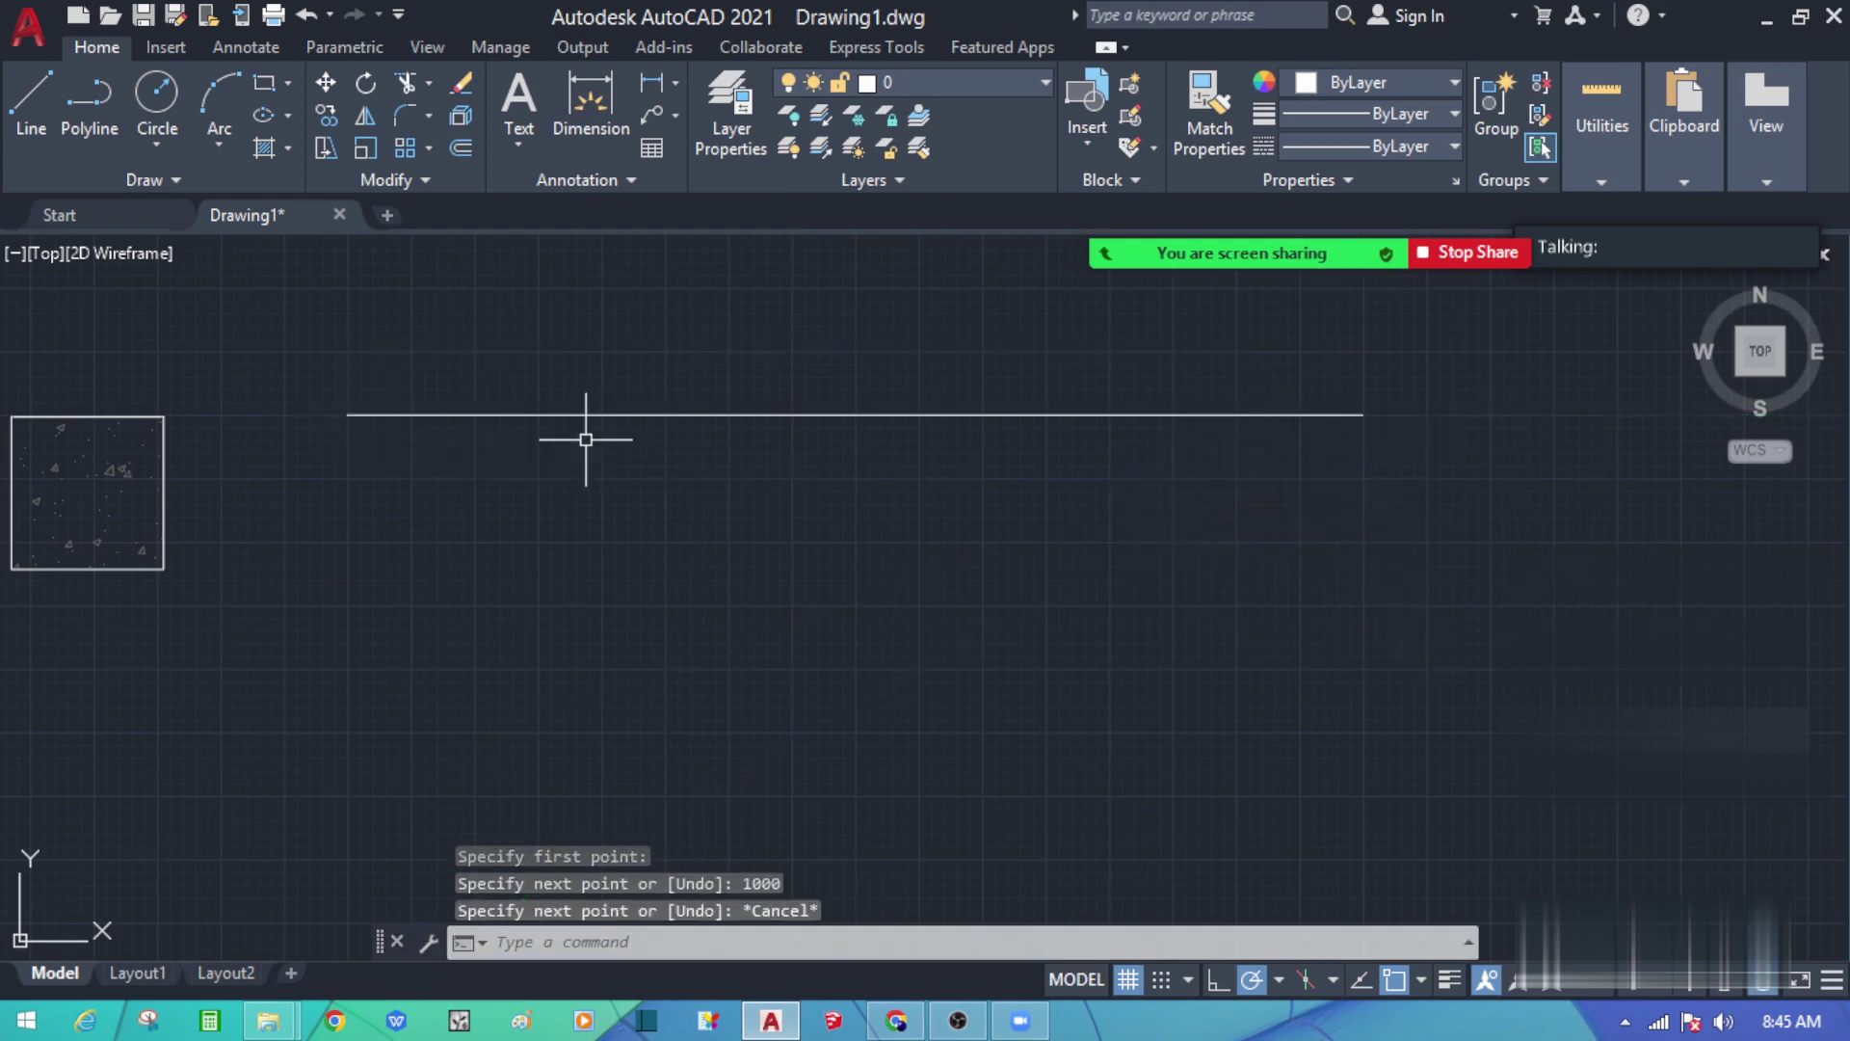
{"action": "left_click", "coordinate": [578, 436]}
{"action": "key", "text": "Escape"}
Step: Offset the 1000-long line 150 downward
{"action": "type", "text": "o"}
{"action": "key", "text": "Return"}
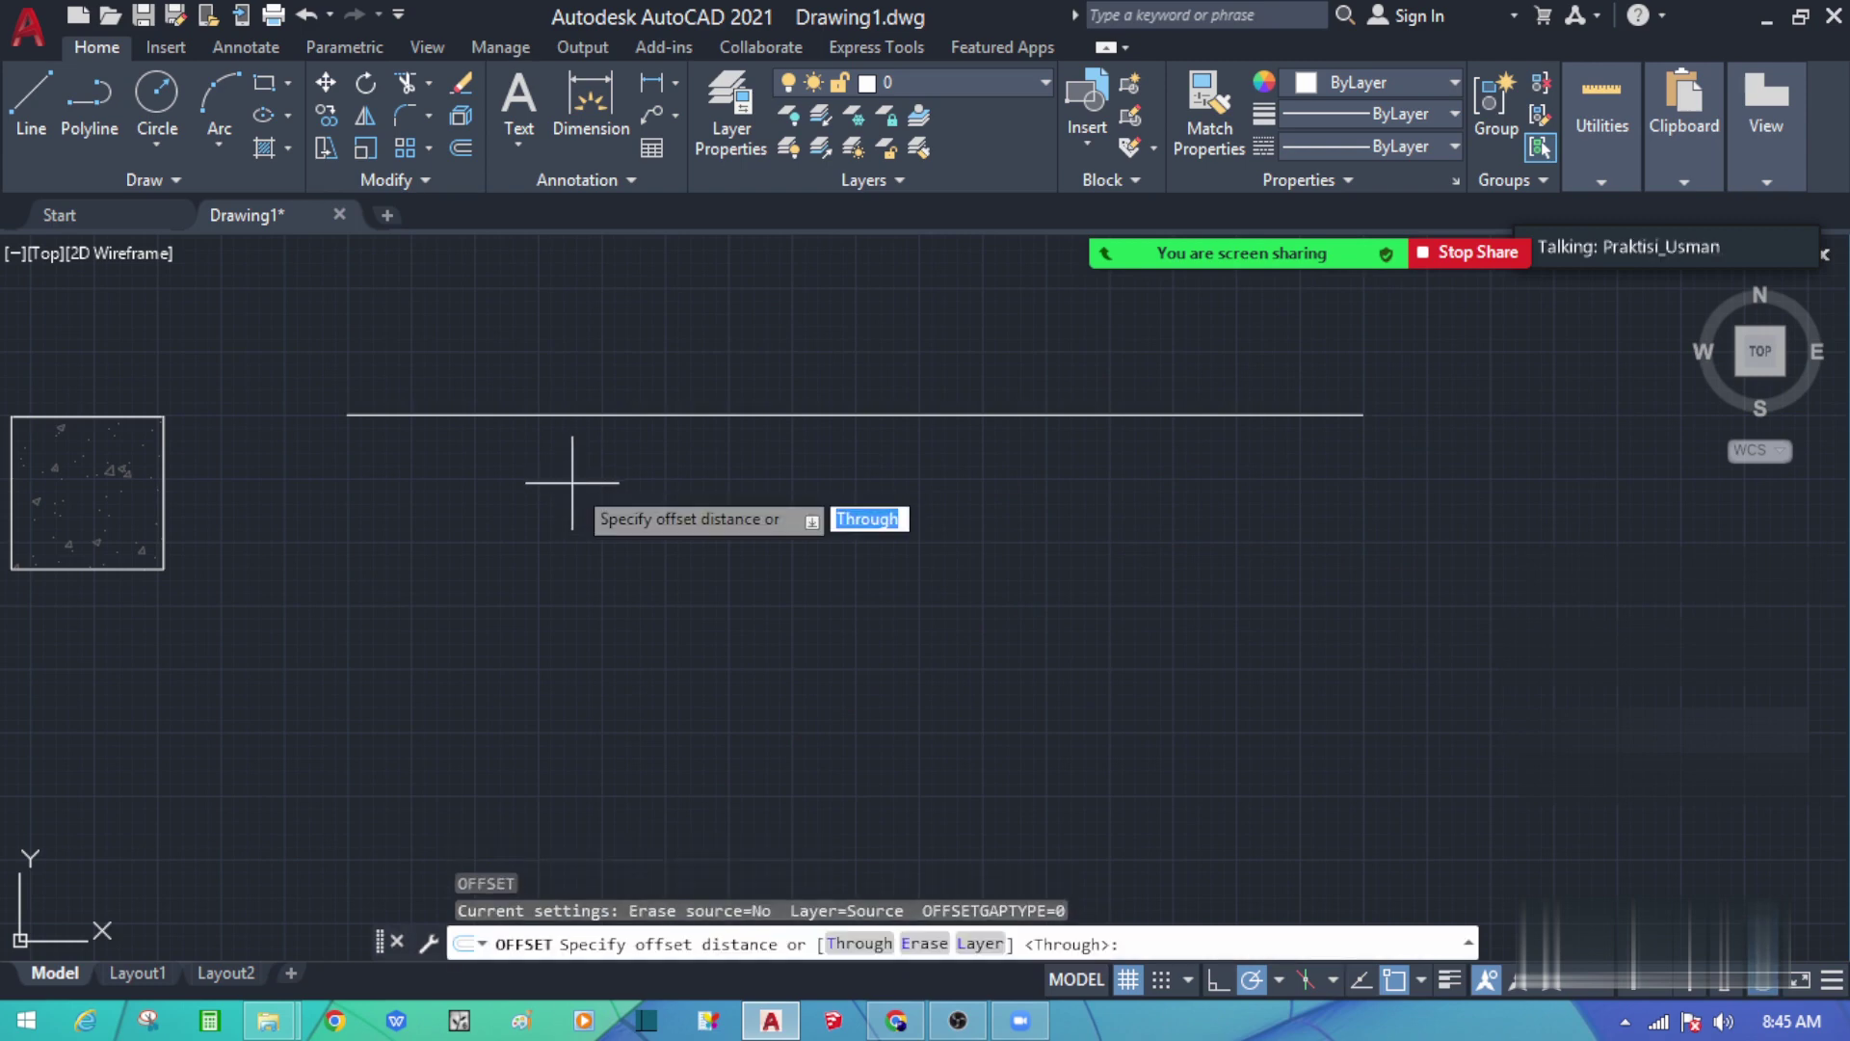
{"action": "type", "text": "150"}
{"action": "key", "text": "Return"}
{"action": "left_click", "coordinate": [661, 415]}
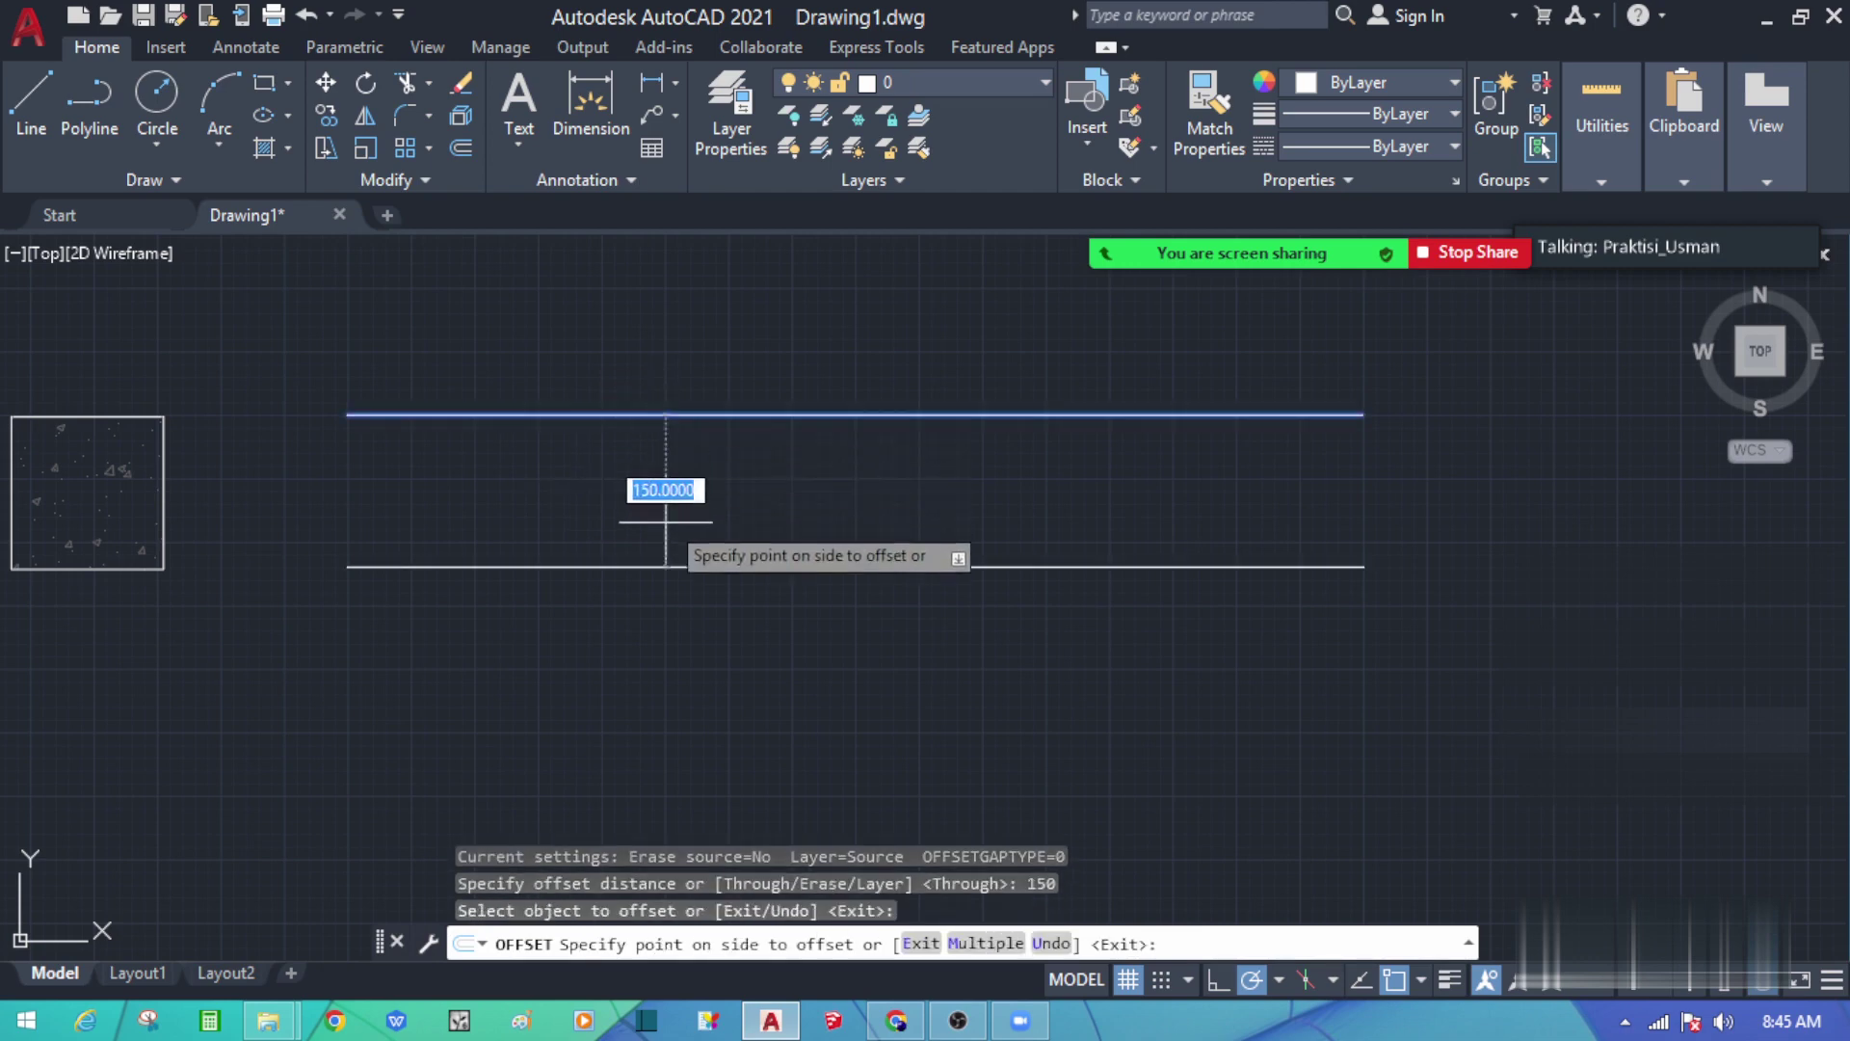
{"action": "left_click", "coordinate": [661, 511]}
{"action": "key", "text": "Escape"}
Step: Draw a zigzag break-line polyline across the left end of the two lines
{"action": "left_click", "coordinate": [90, 97]}
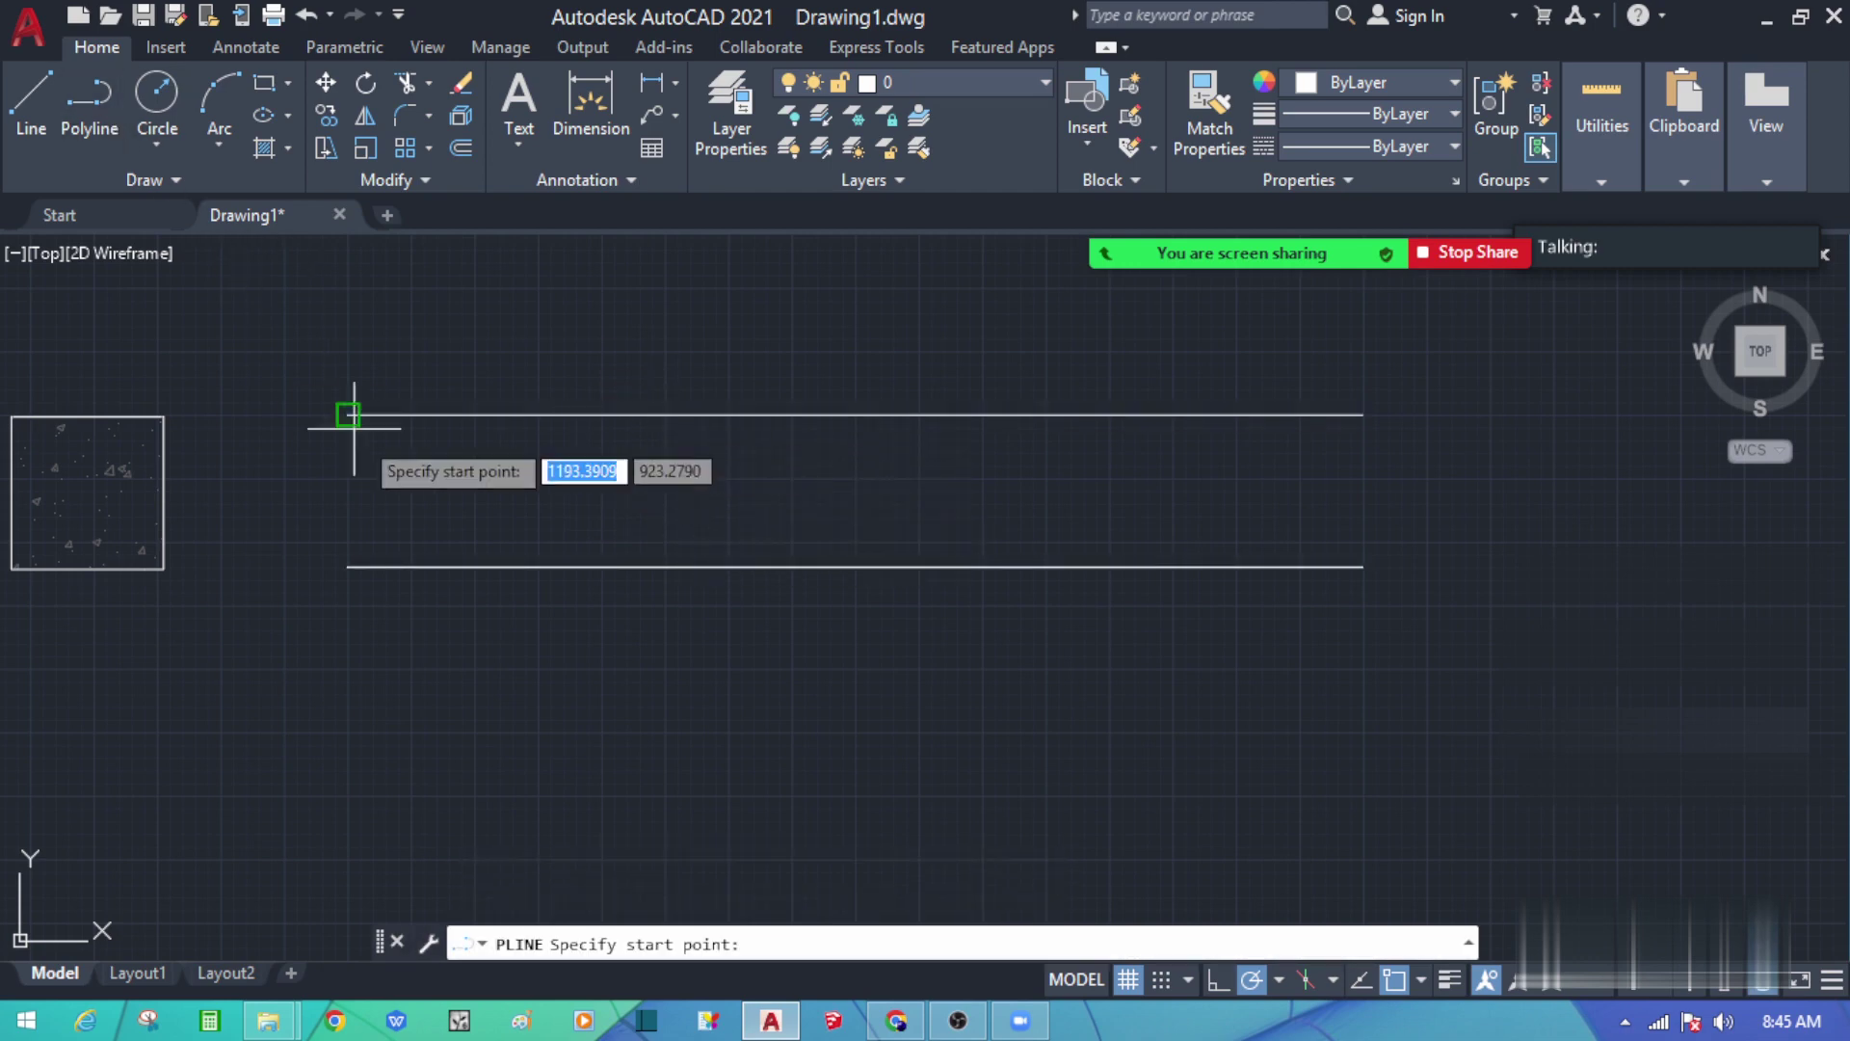
{"action": "left_click", "coordinate": [348, 381]}
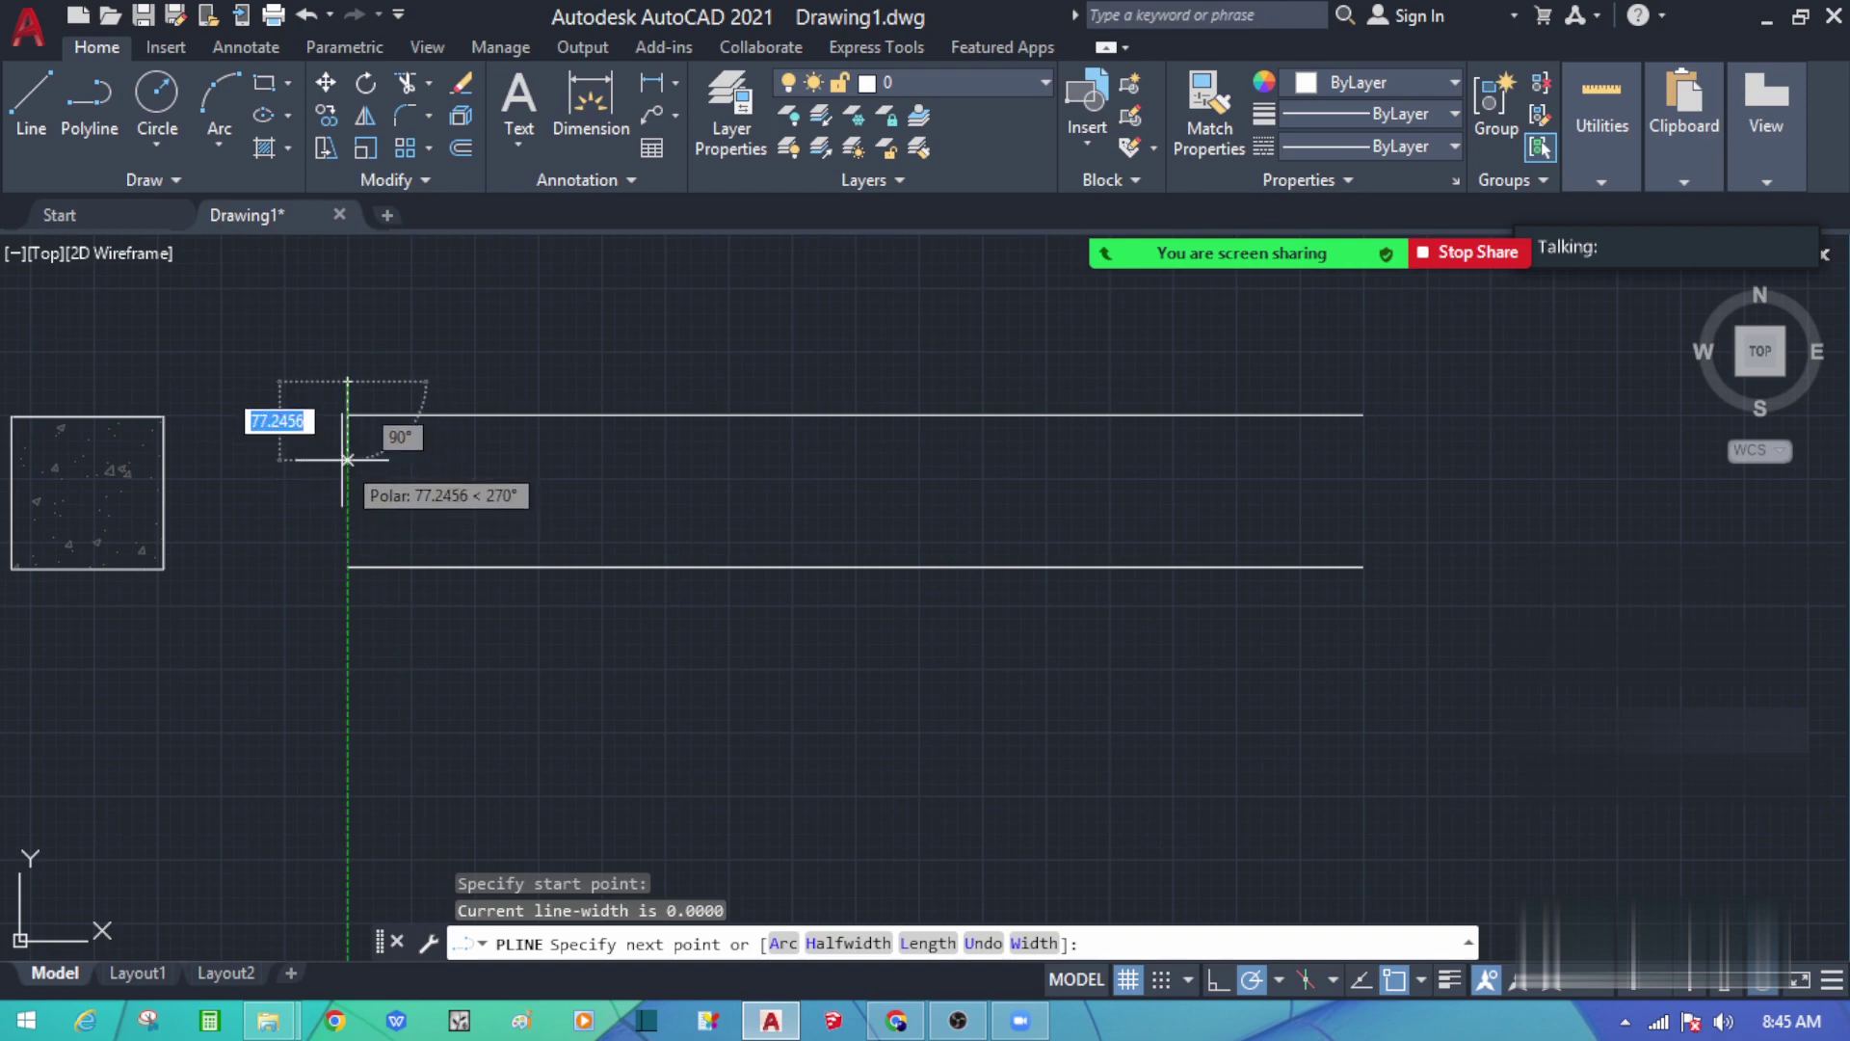
{"action": "left_click", "coordinate": [347, 461]}
{"action": "scroll", "coordinate": [361, 484], "scroll_direction": "up", "scroll_amount": 2}
{"action": "left_click", "coordinate": [412, 488]}
{"action": "left_click", "coordinate": [279, 489]}
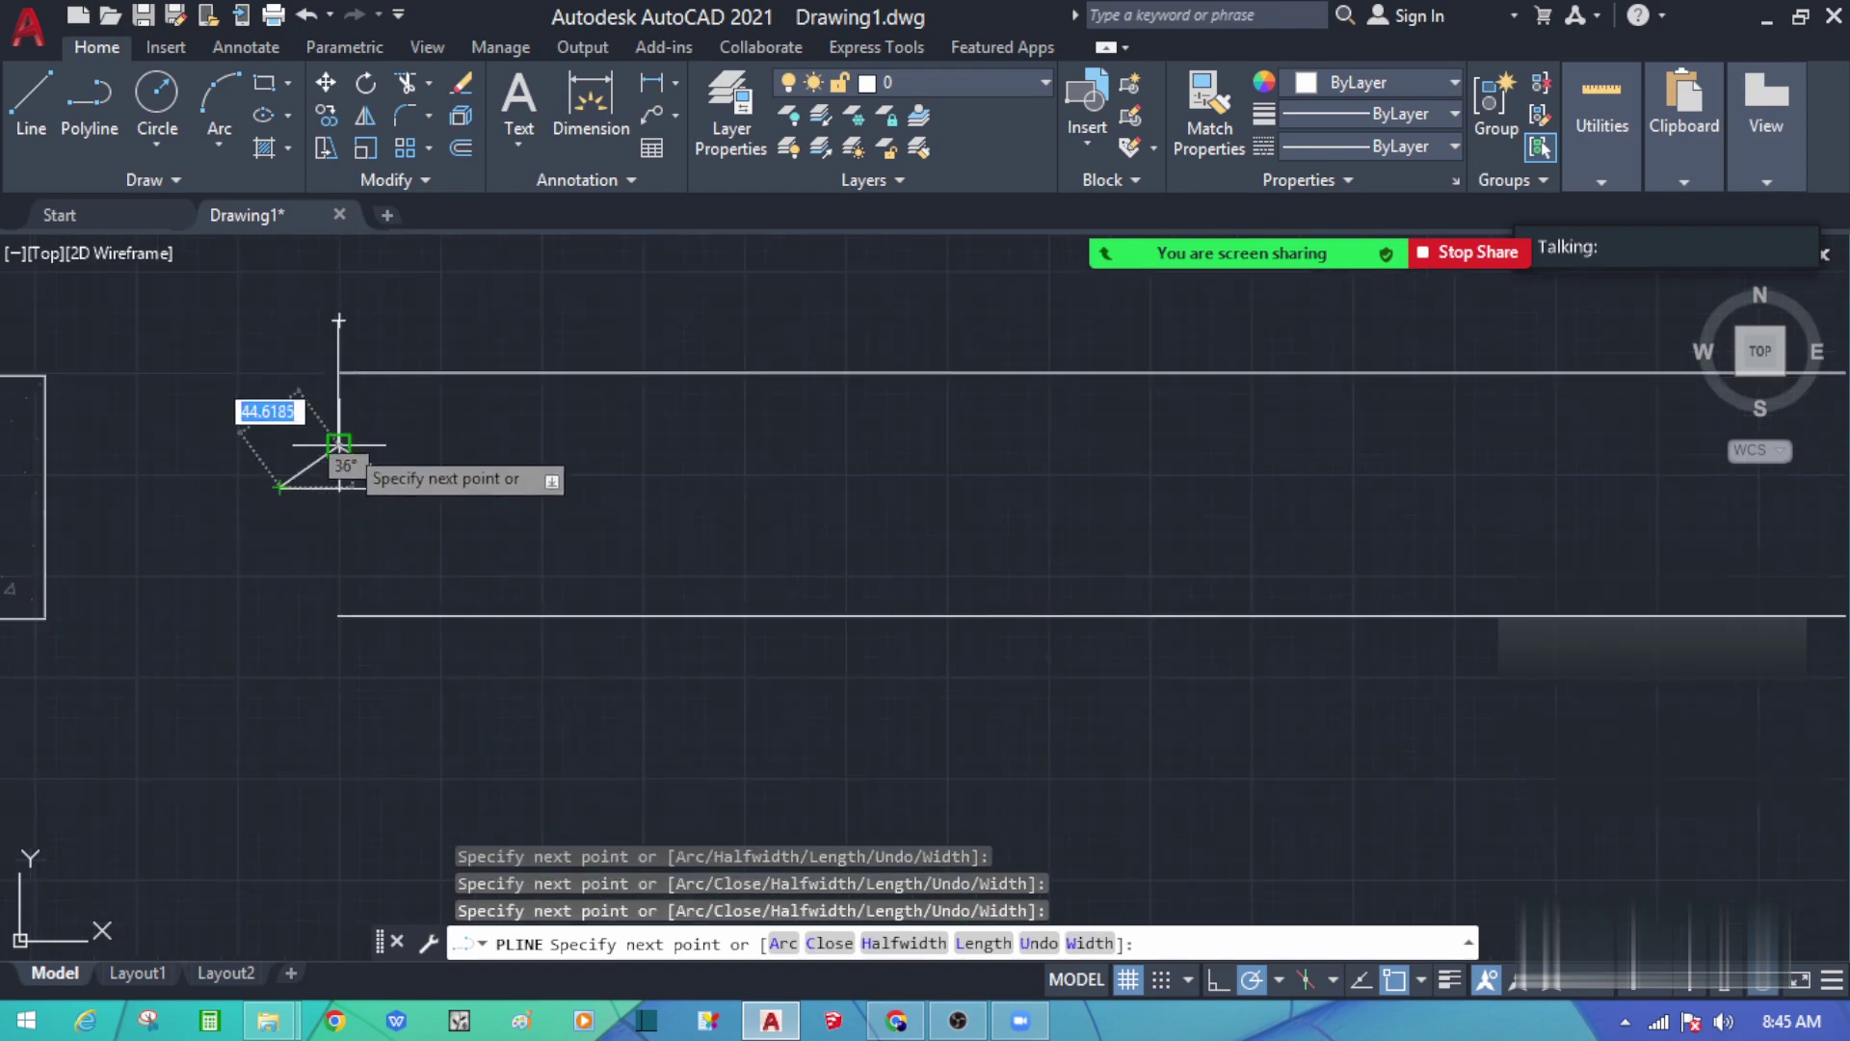
{"action": "left_click", "coordinate": [339, 521]}
{"action": "left_click", "coordinate": [338, 690]}
{"action": "key", "text": "Escape"}
{"action": "left_click", "coordinate": [443, 675]}
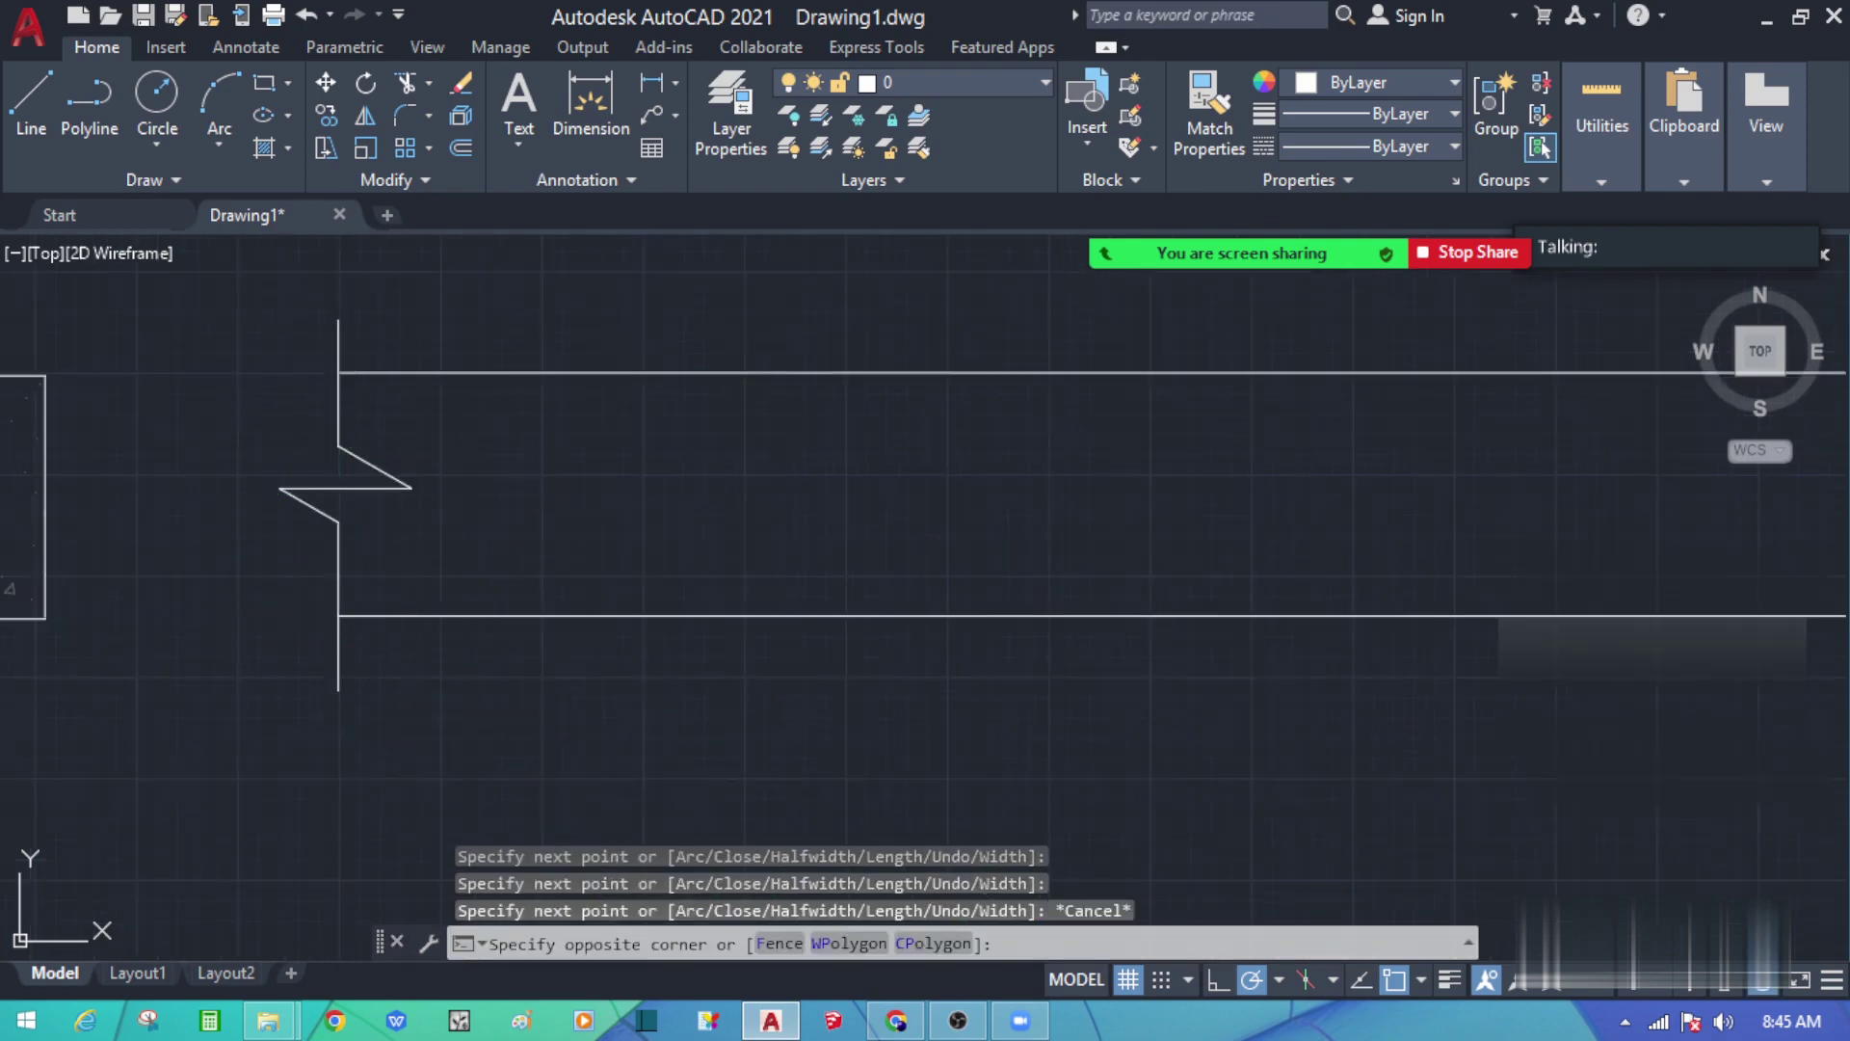
Step: Copy the break-line symbol 1000 units along to the strip's right end
{"action": "left_click", "coordinate": [401, 582]}
{"action": "left_click", "coordinate": [400, 582]}
{"action": "left_click", "coordinate": [281, 504]}
{"action": "type", "text": "CO"}
{"action": "key", "text": "Return"}
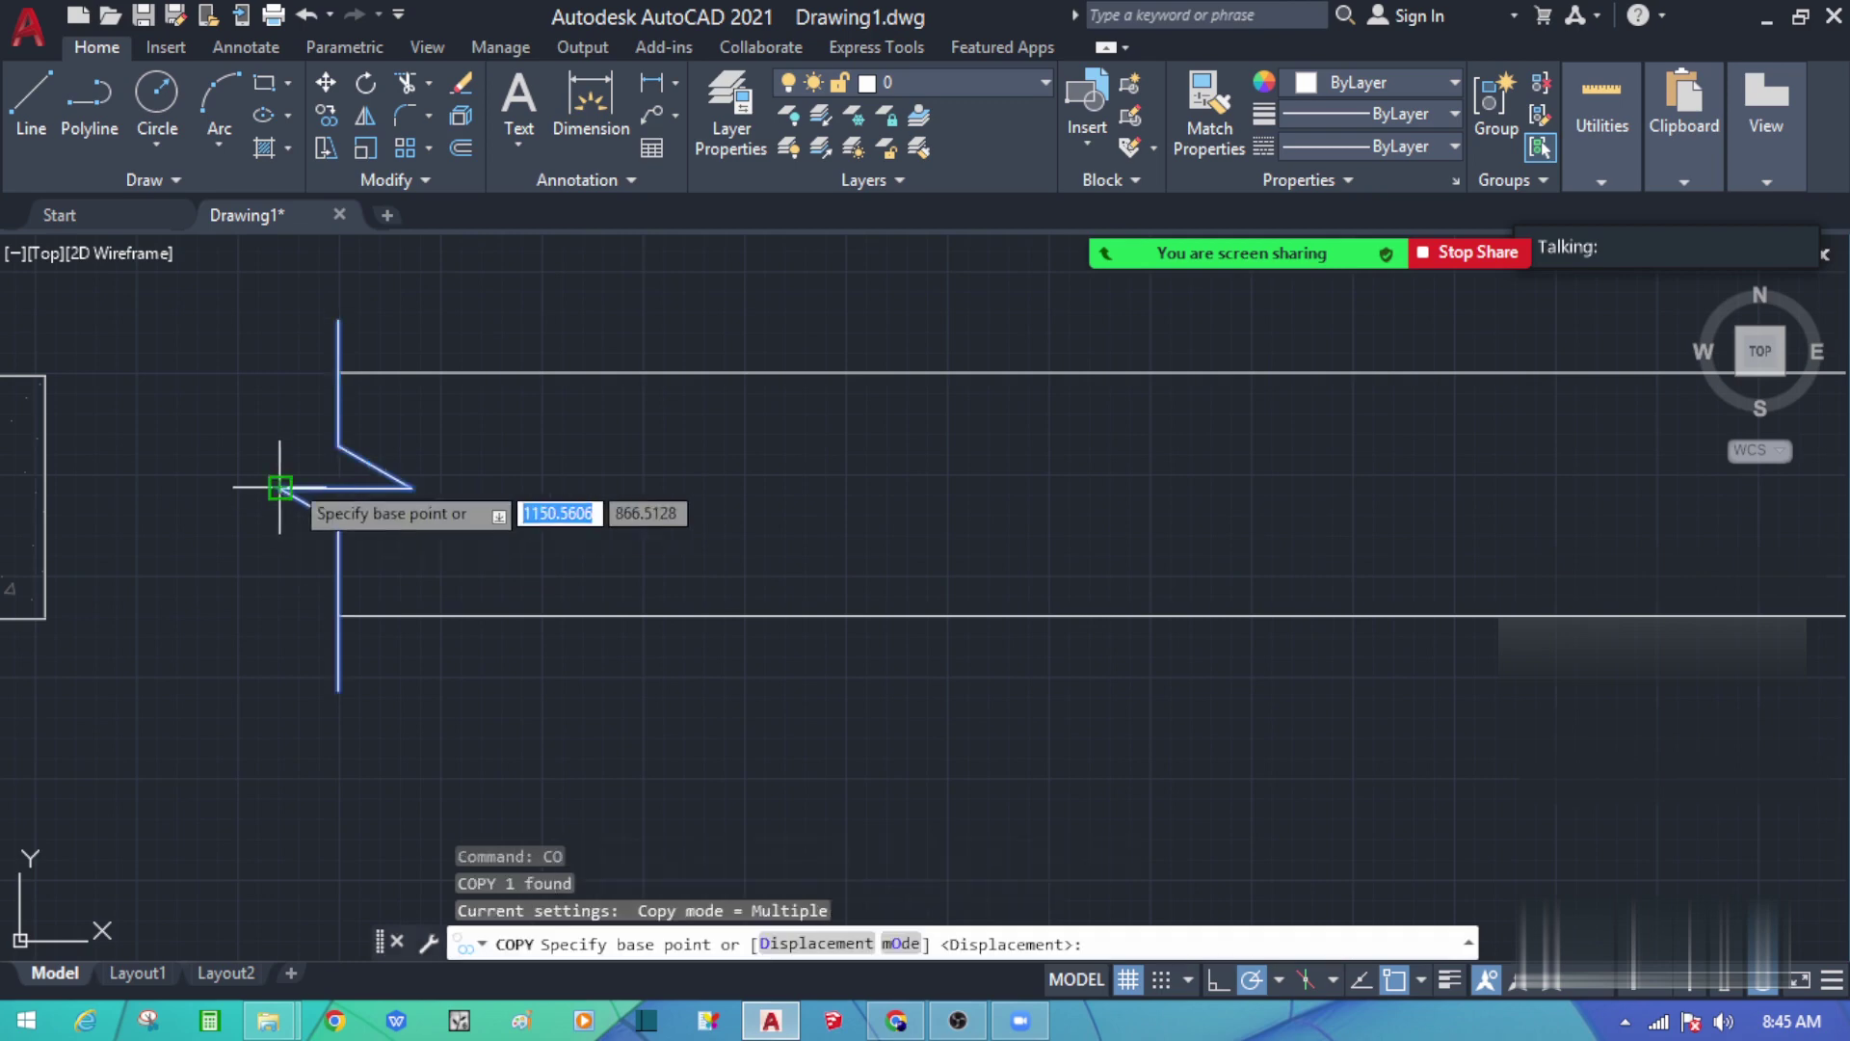
{"action": "left_click", "coordinate": [339, 372]}
{"action": "scroll", "coordinate": [289, 482], "scroll_direction": "down", "scroll_amount": 2}
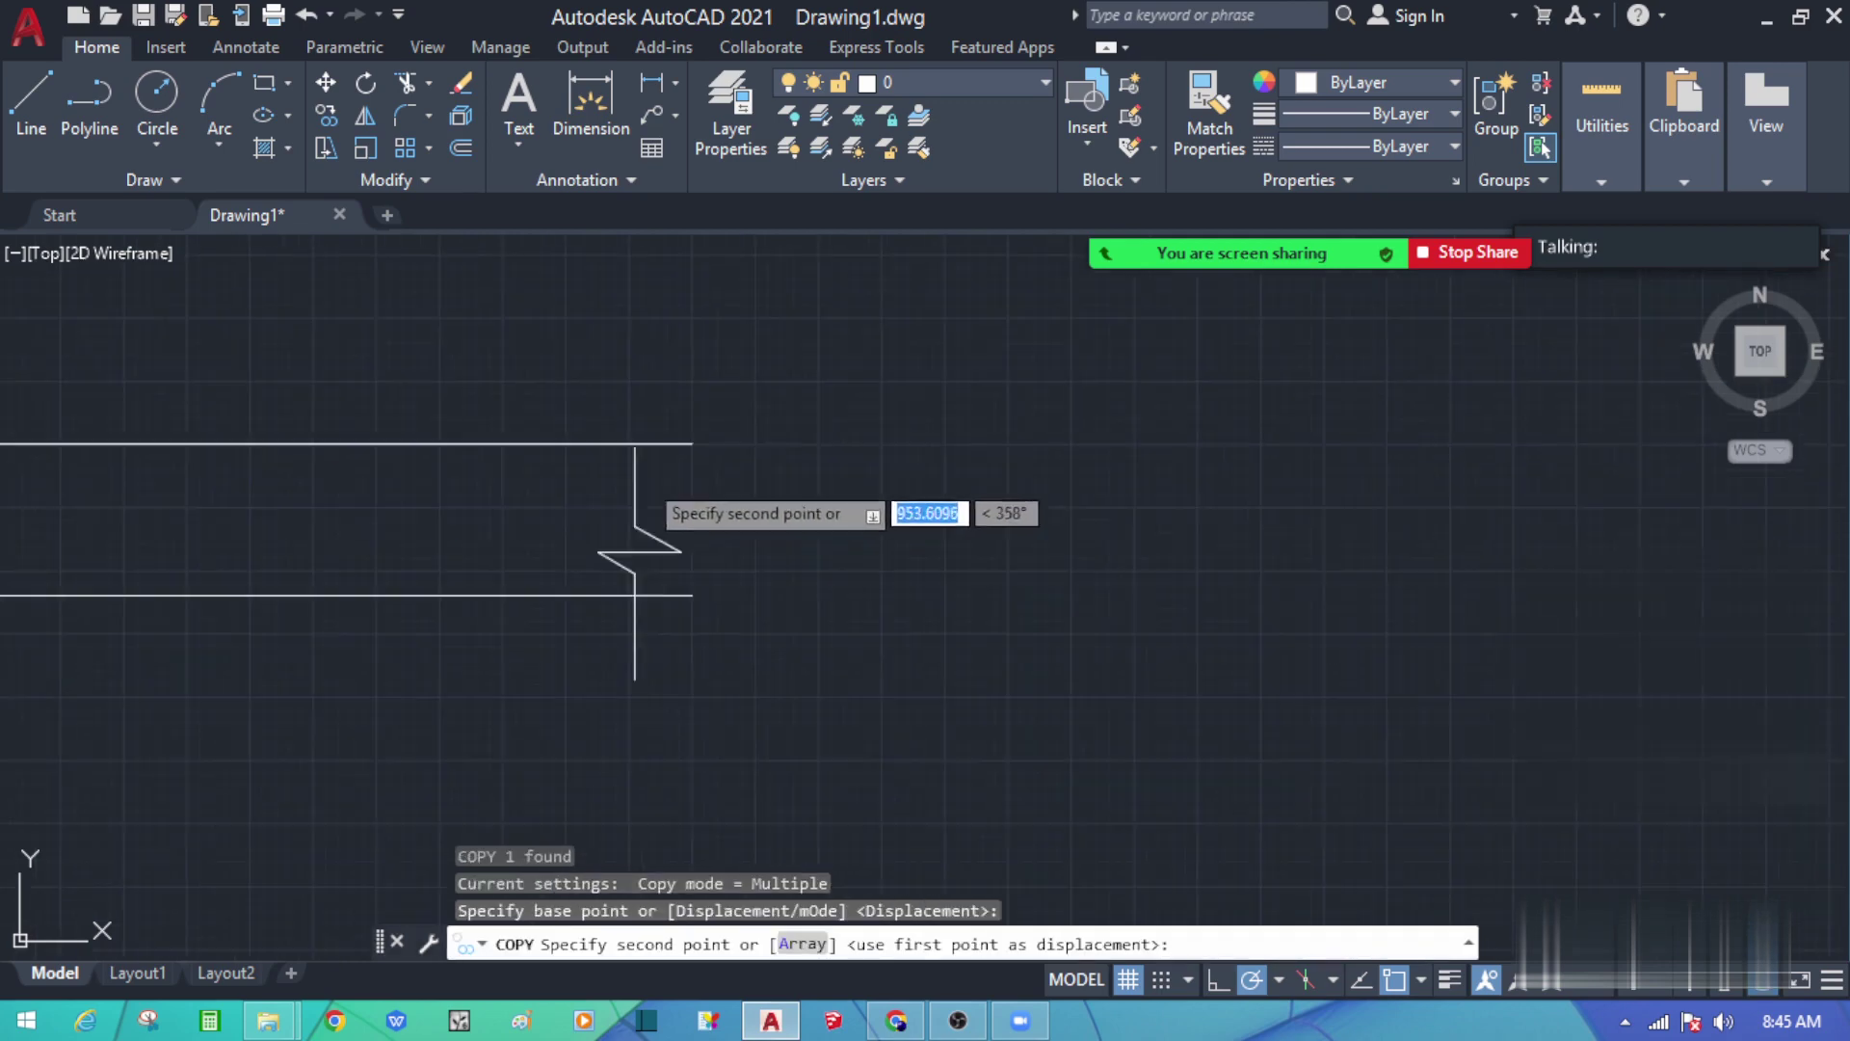
{"action": "left_click", "coordinate": [694, 425]}
{"action": "key", "text": "Escape"}
Step: Pan to centre the strip and select its top line
{"action": "scroll", "coordinate": [1074, 487], "scroll_direction": "down", "scroll_amount": 2}
{"action": "scroll", "coordinate": [454, 498], "scroll_direction": "up", "scroll_amount": 2}
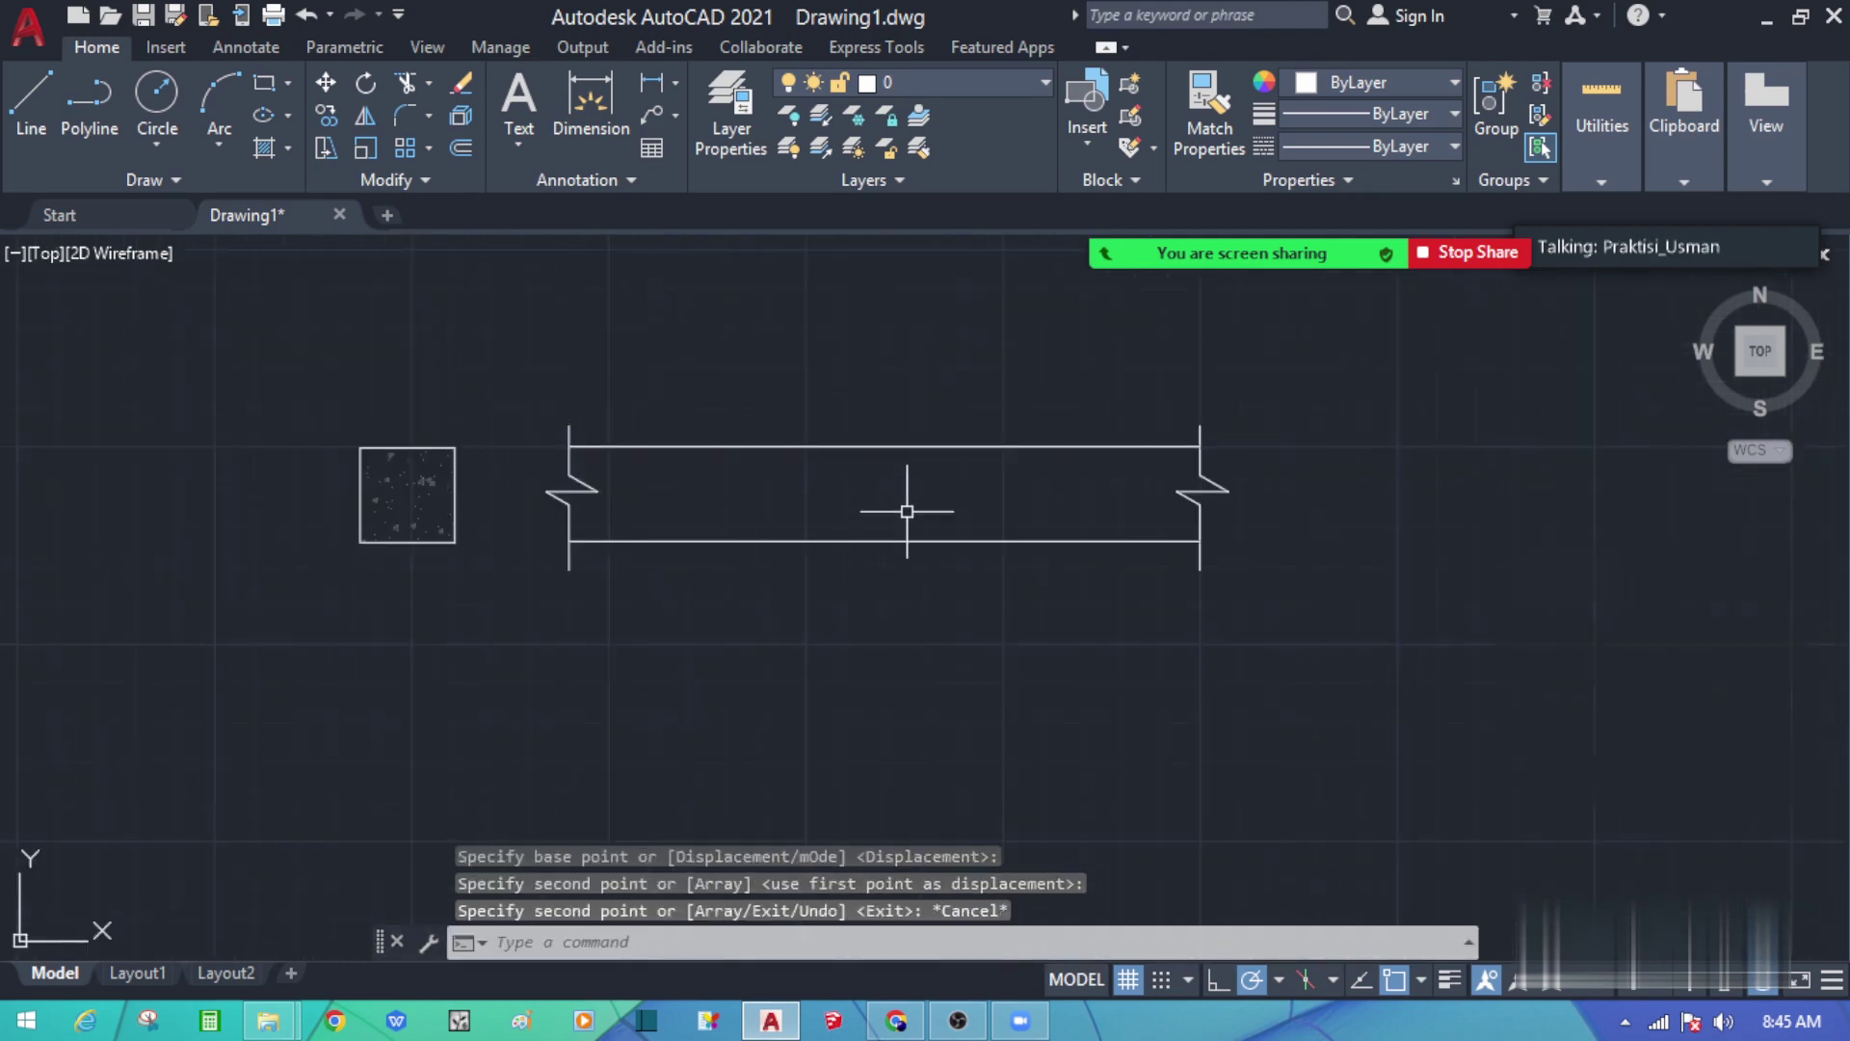
{"action": "scroll", "coordinate": [911, 505], "scroll_direction": "up", "scroll_amount": 2}
{"action": "middle_click_drag", "start_coordinate": [839, 454], "coordinate": [764, 466]}
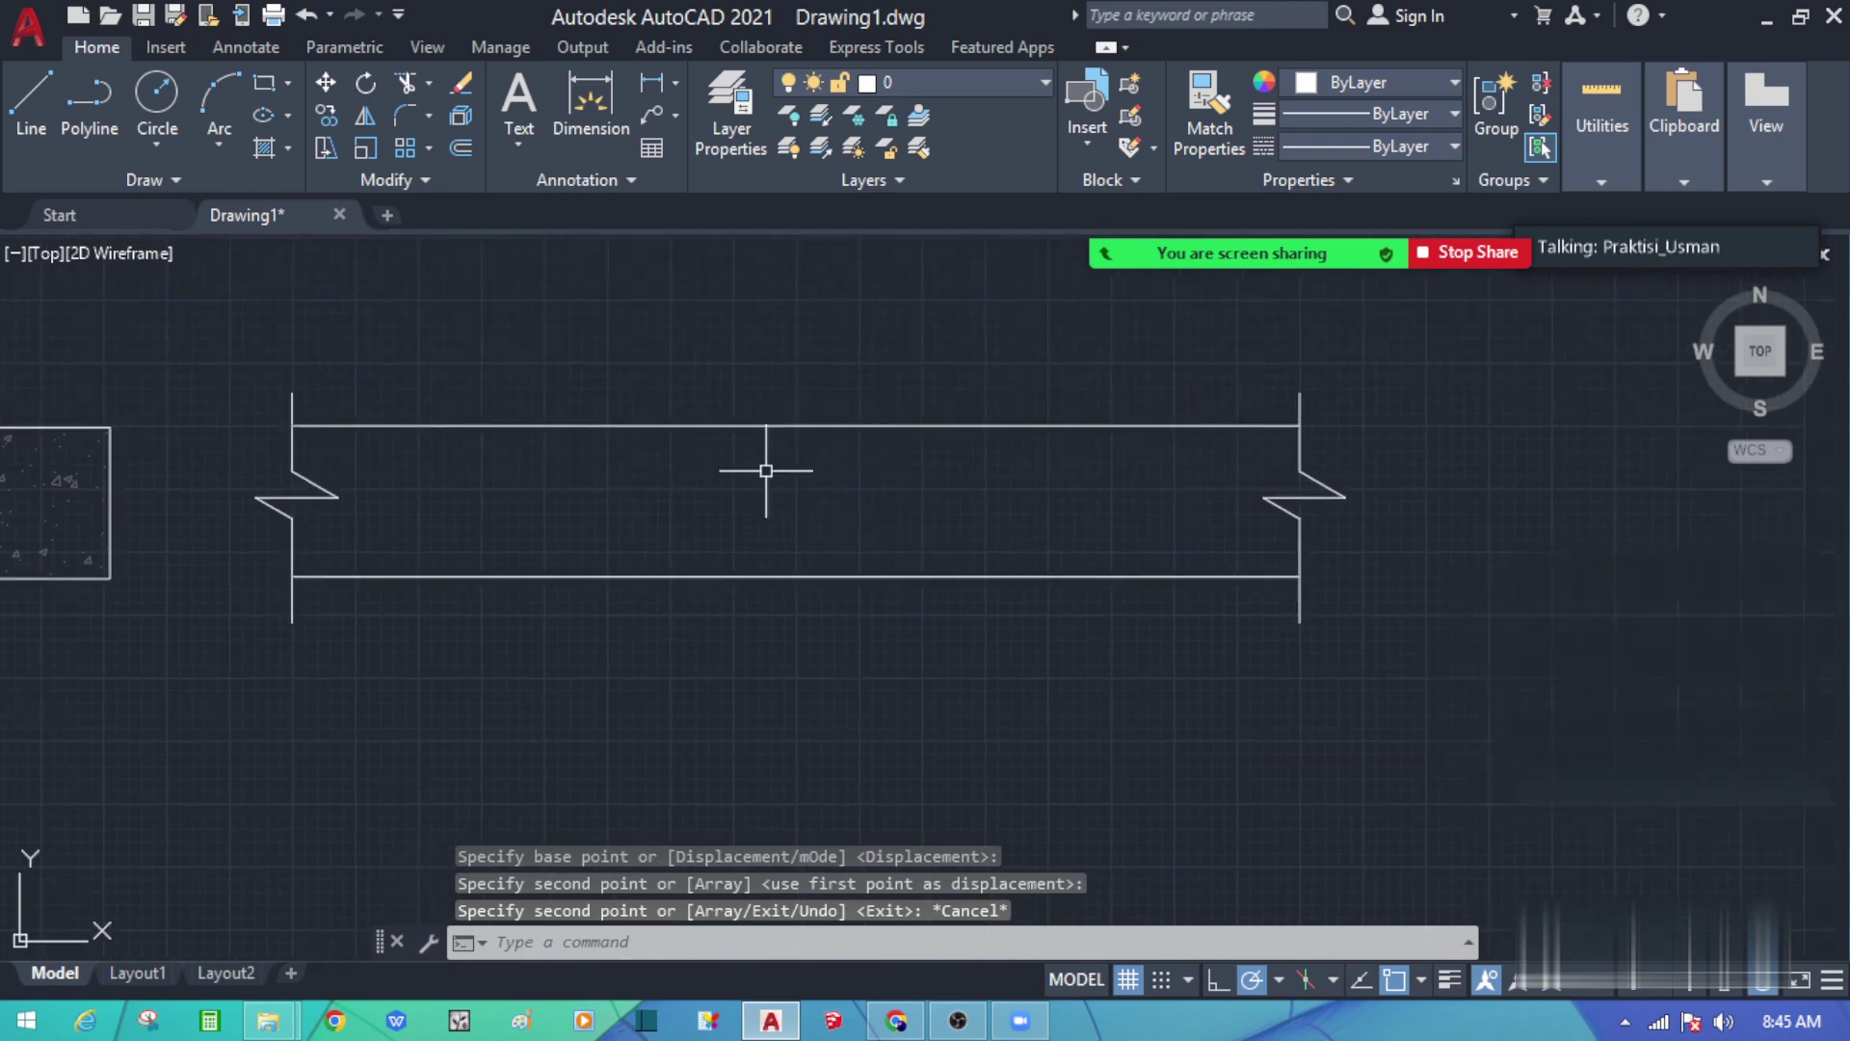
{"action": "key", "text": "Escape"}
{"action": "left_click", "coordinate": [764, 463]}
{"action": "left_click", "coordinate": [764, 401]}
Step: Clear the selection and try an offset with distance 2, then cancel it
{"action": "key", "text": "Escape"}
{"action": "left_click", "coordinate": [783, 491]}
{"action": "key", "text": "Escape"}
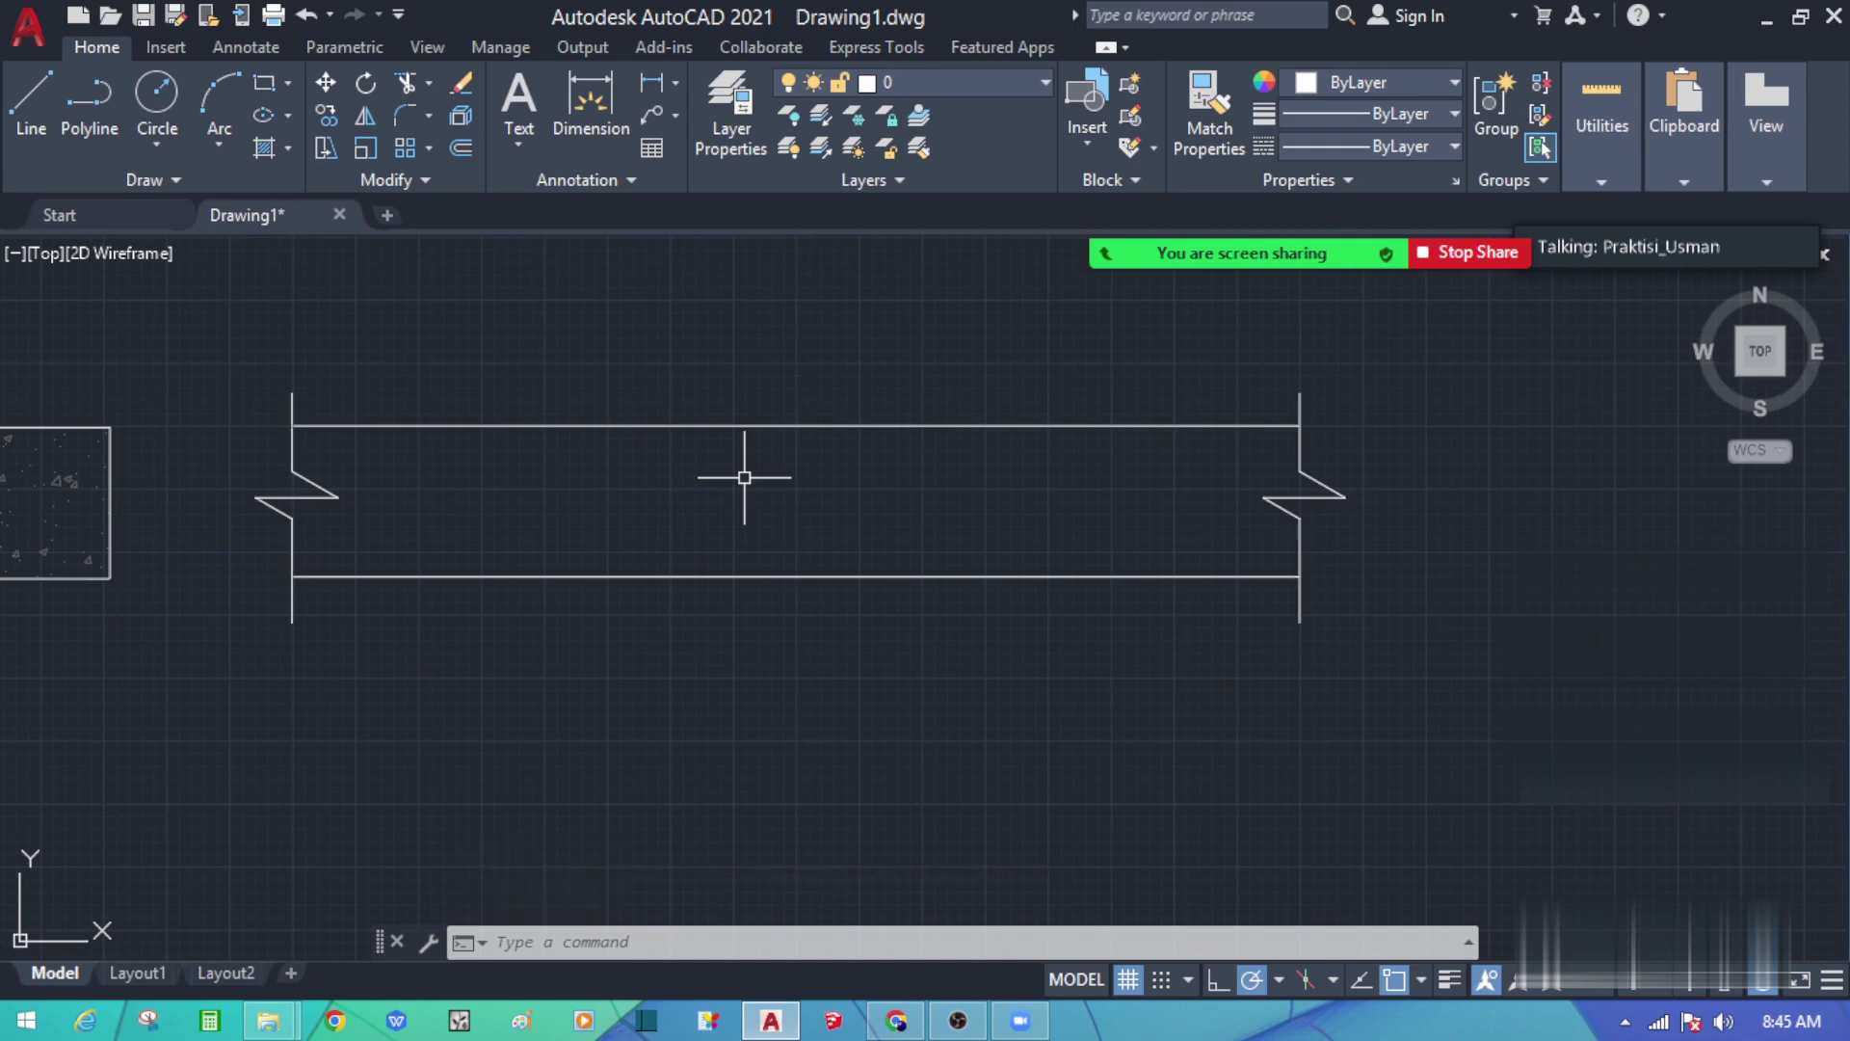
{"action": "left_click", "coordinate": [737, 425]}
{"action": "key", "text": "Escape"}
{"action": "type", "text": "O"}
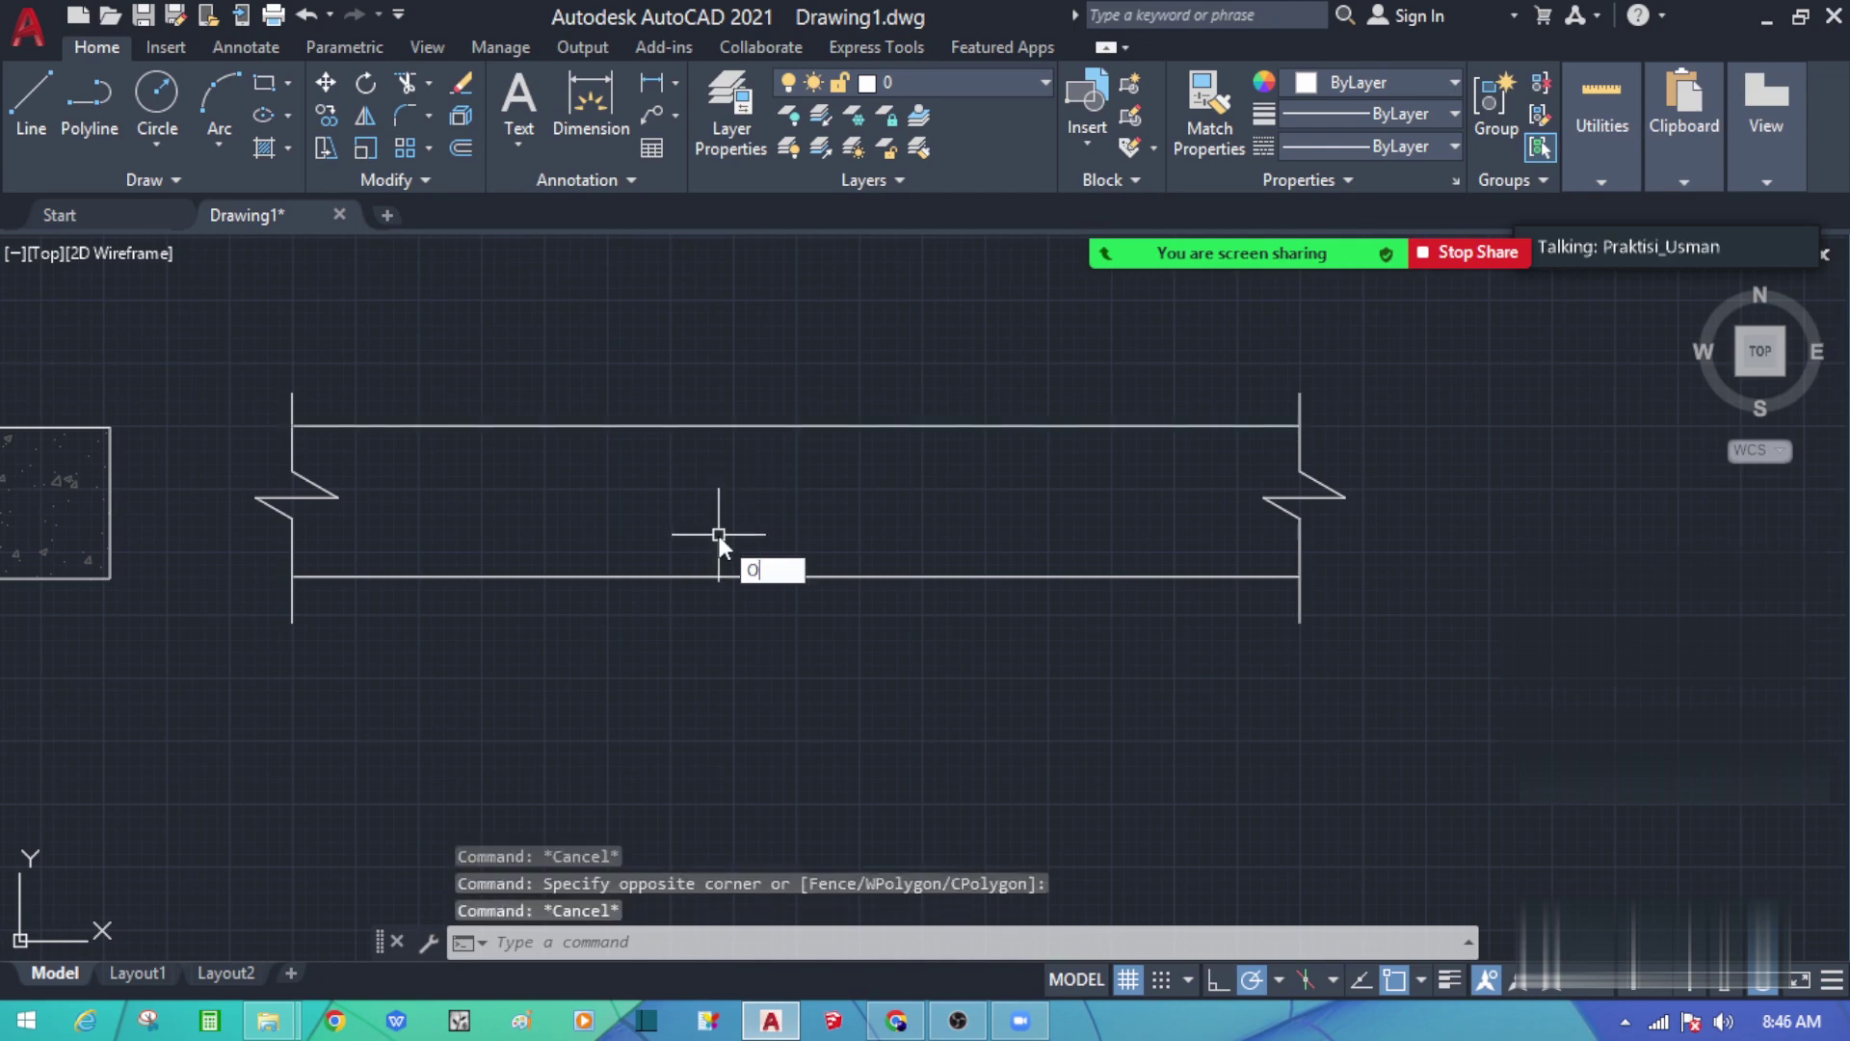
{"action": "key", "text": "Return"}
{"action": "type", "text": "2"}
{"action": "key", "text": "Return"}
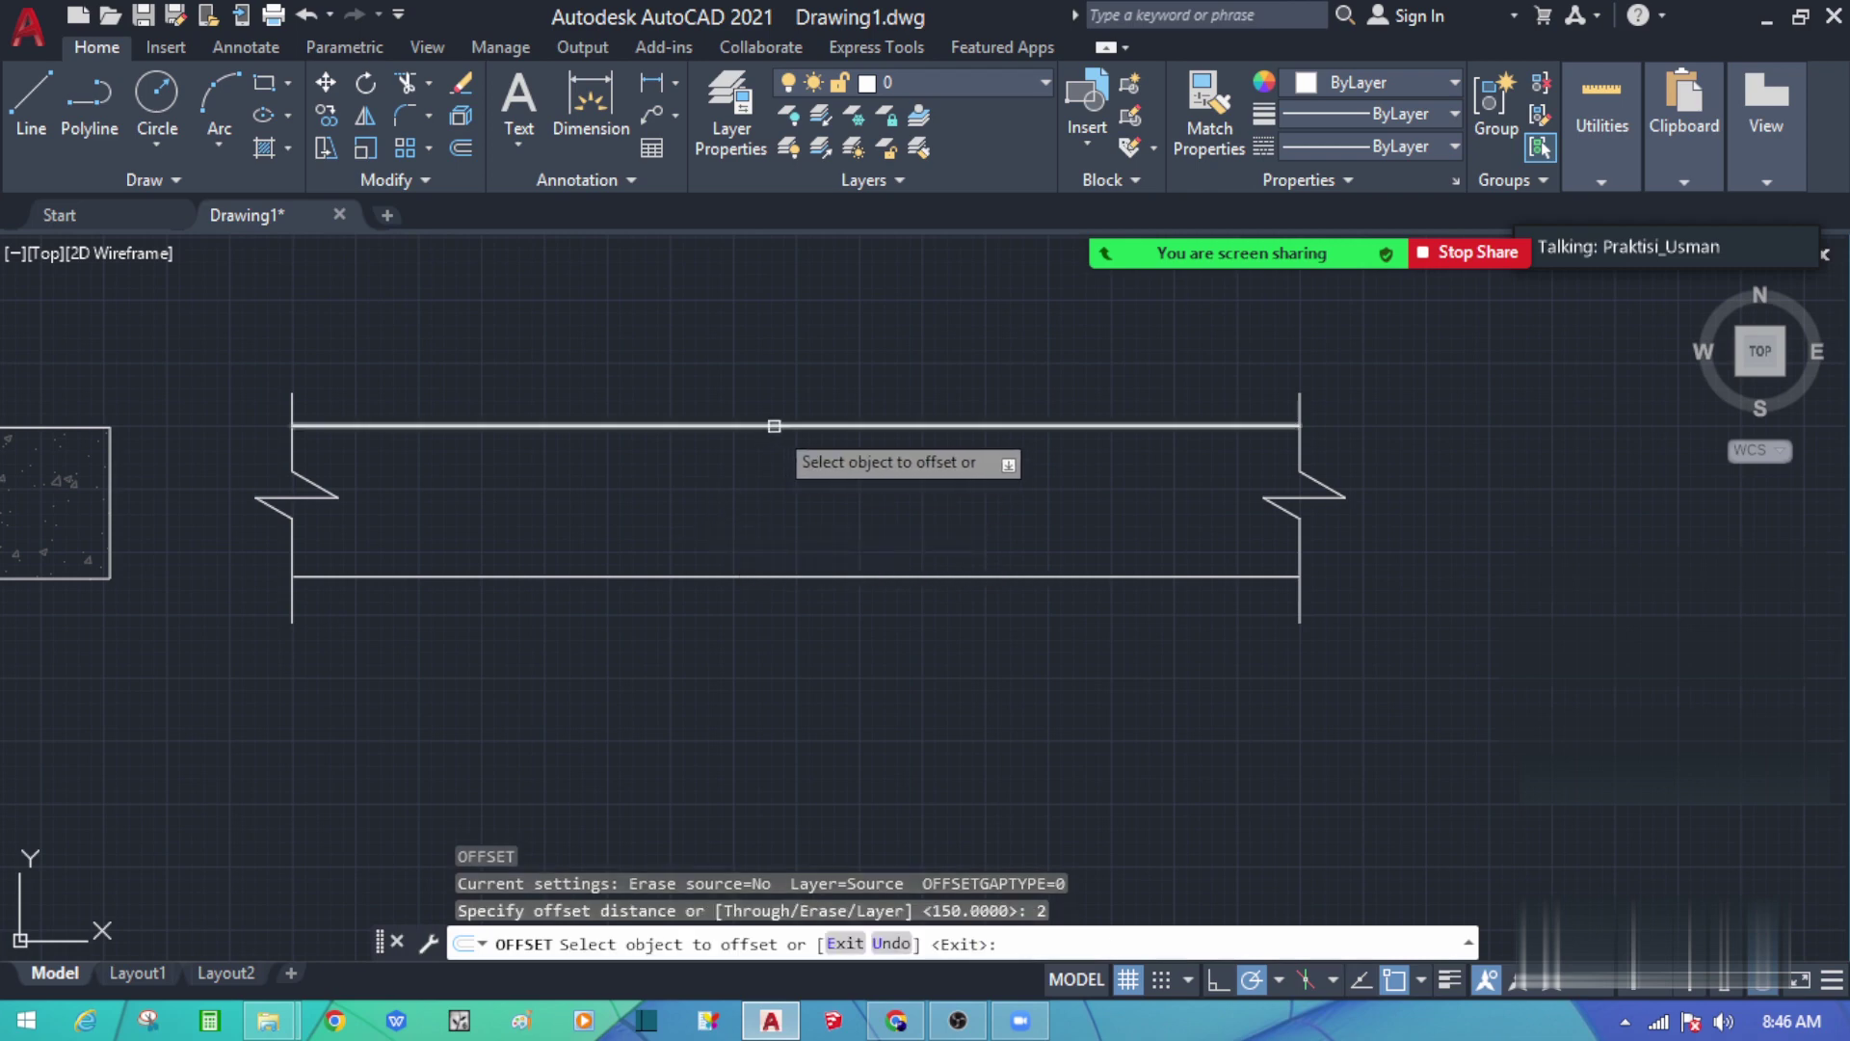
{"action": "key", "text": "Escape"}
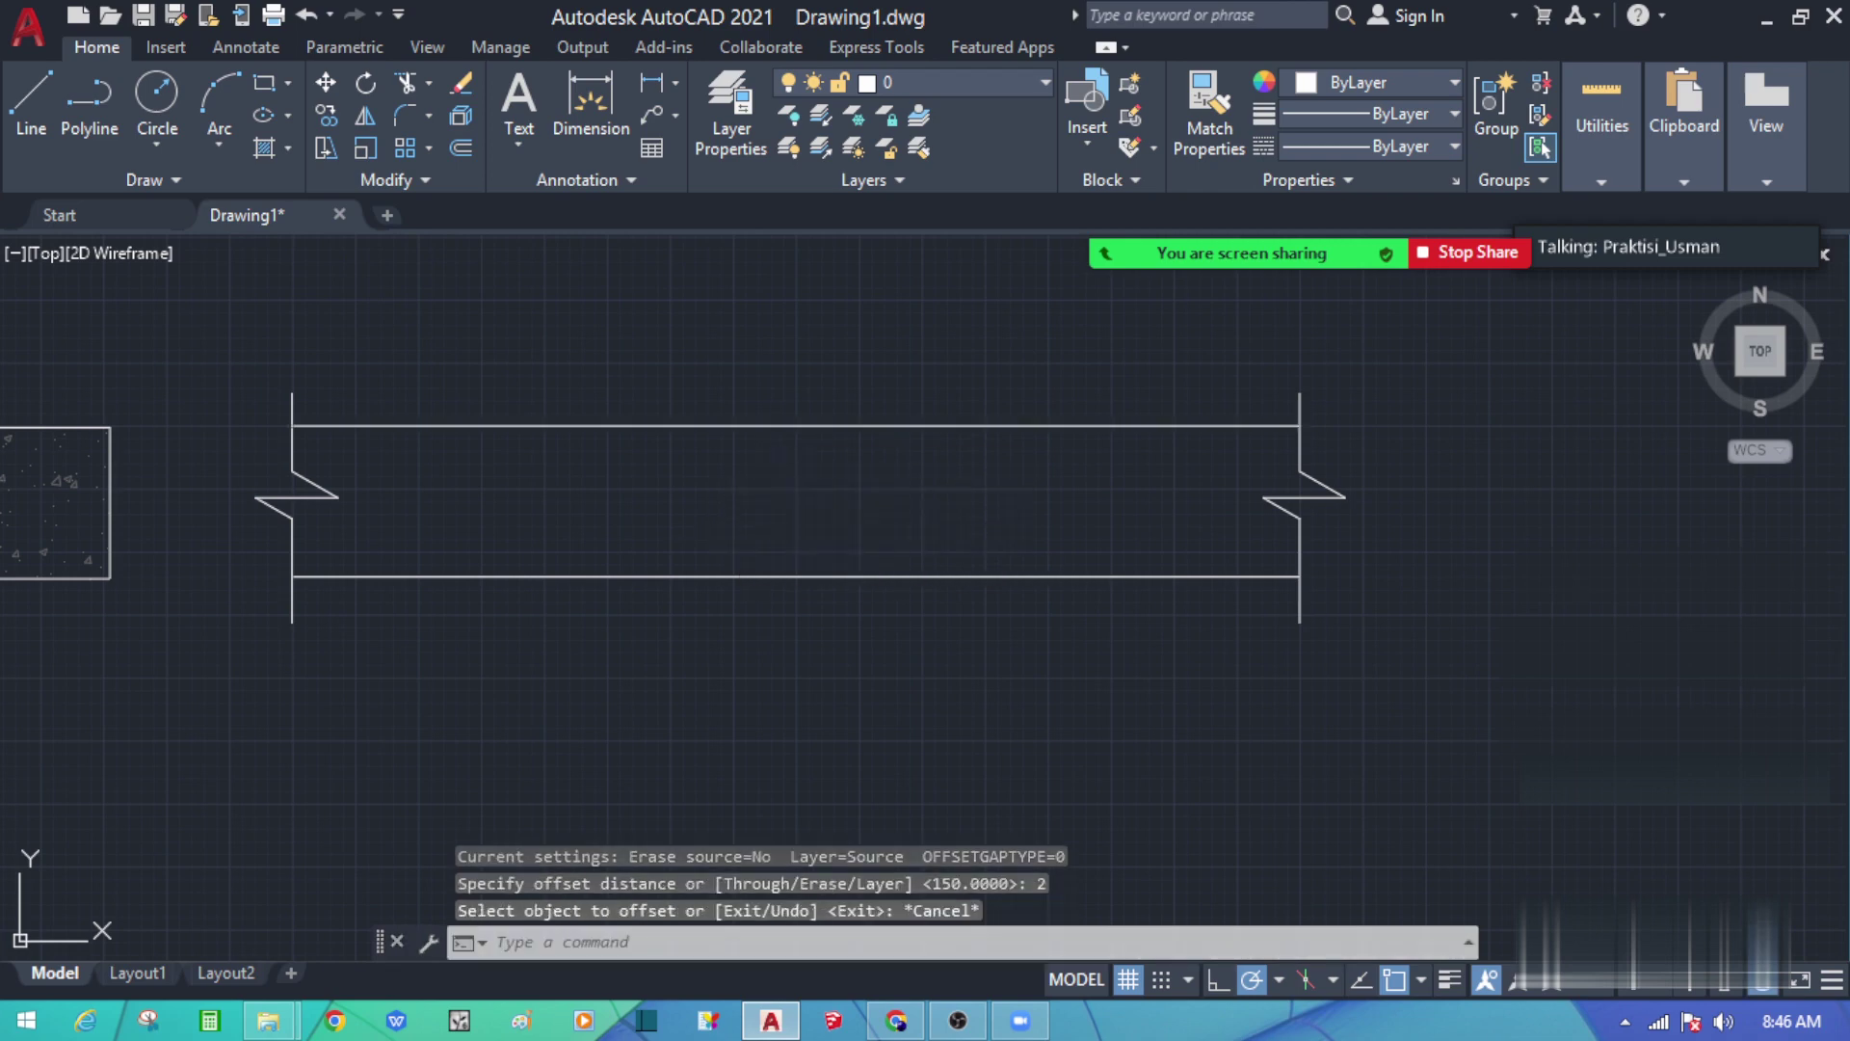
{"action": "key", "text": "Return"}
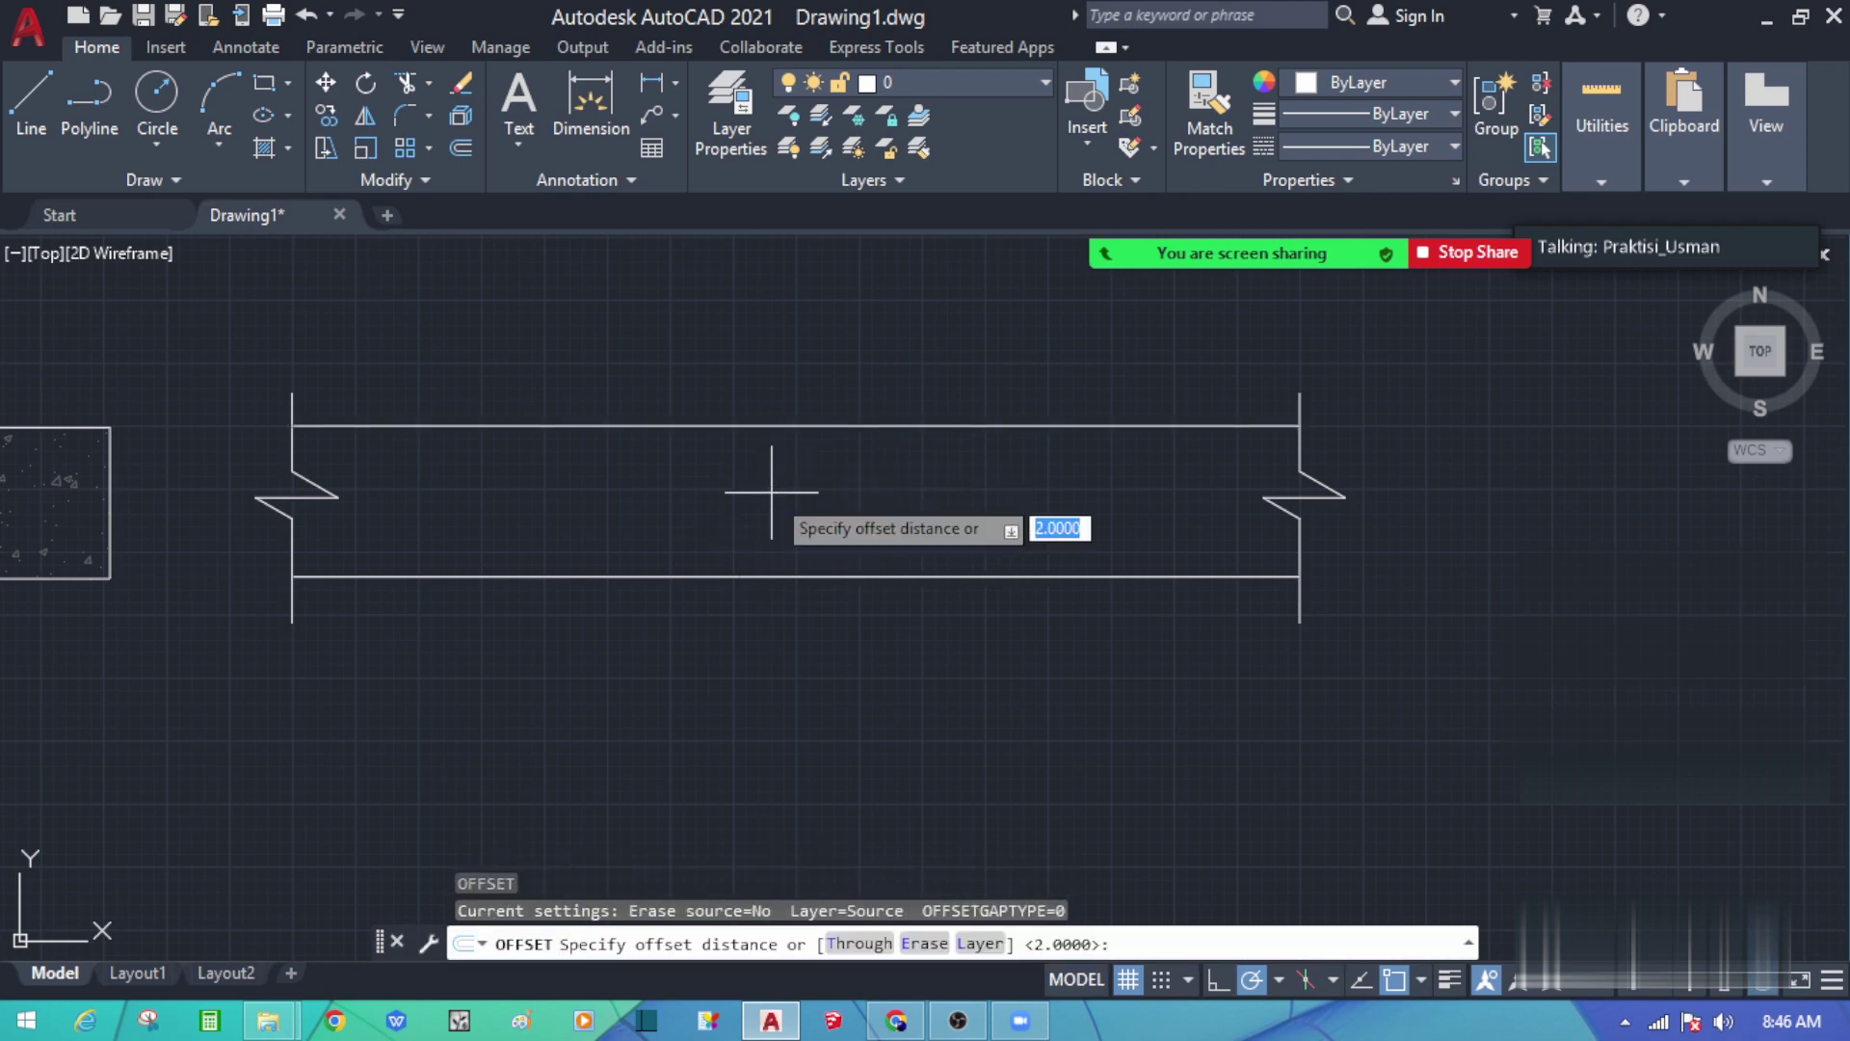
{"action": "key", "text": "Escape"}
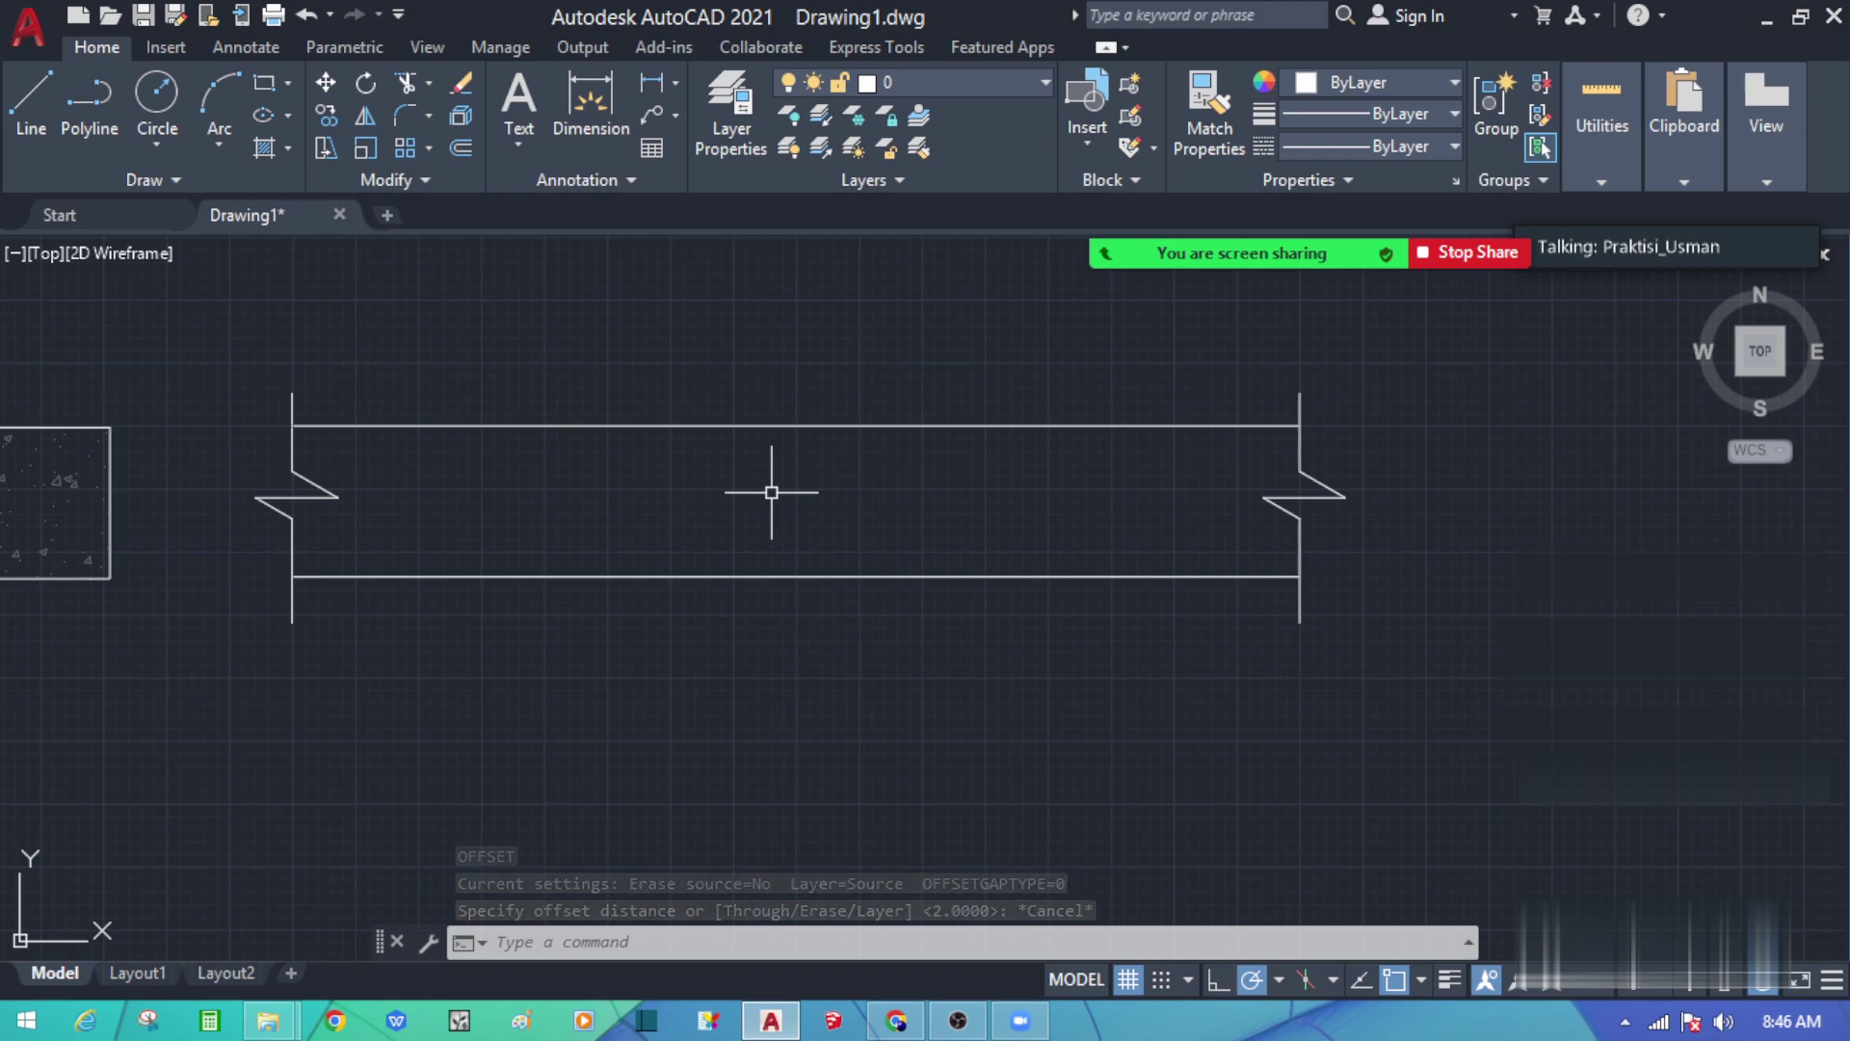
Step: Offset the top line 20 downward and the bottom line 20 upward
{"action": "type", "text": "O"}
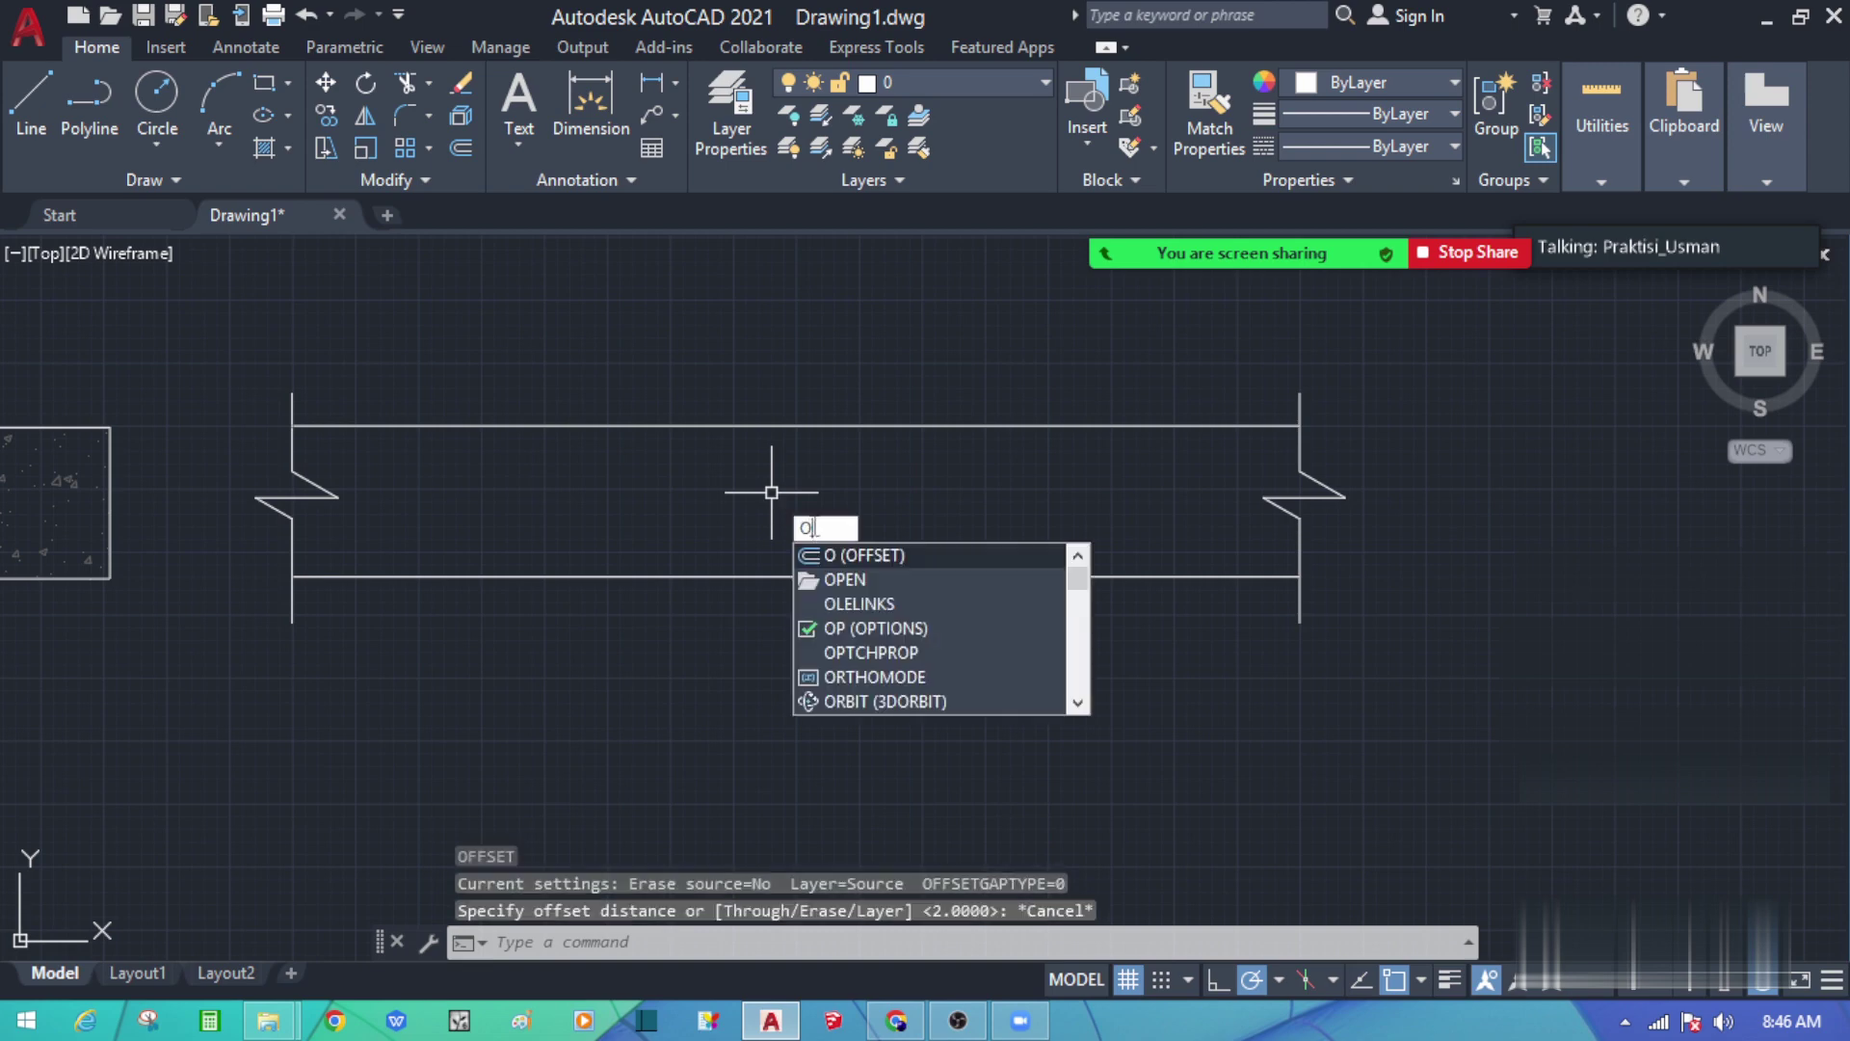
{"action": "key", "text": "Return"}
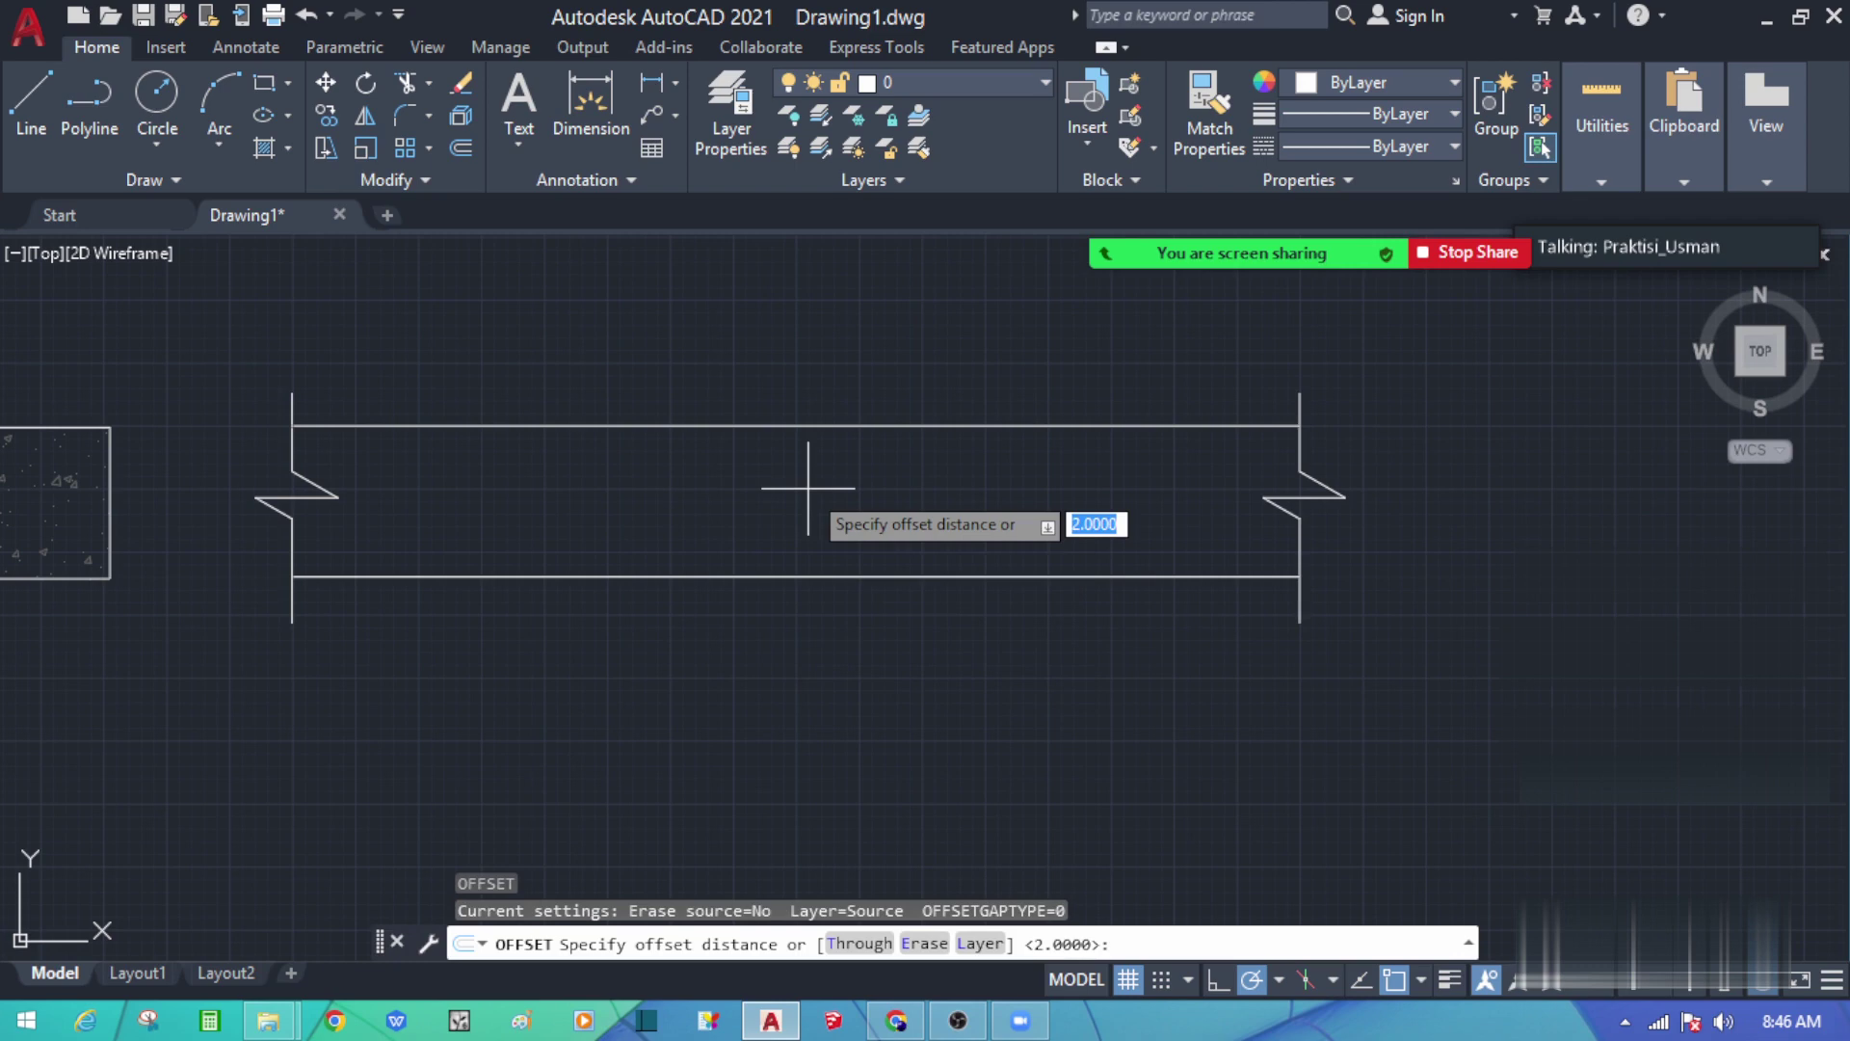
{"action": "type", "text": "20"}
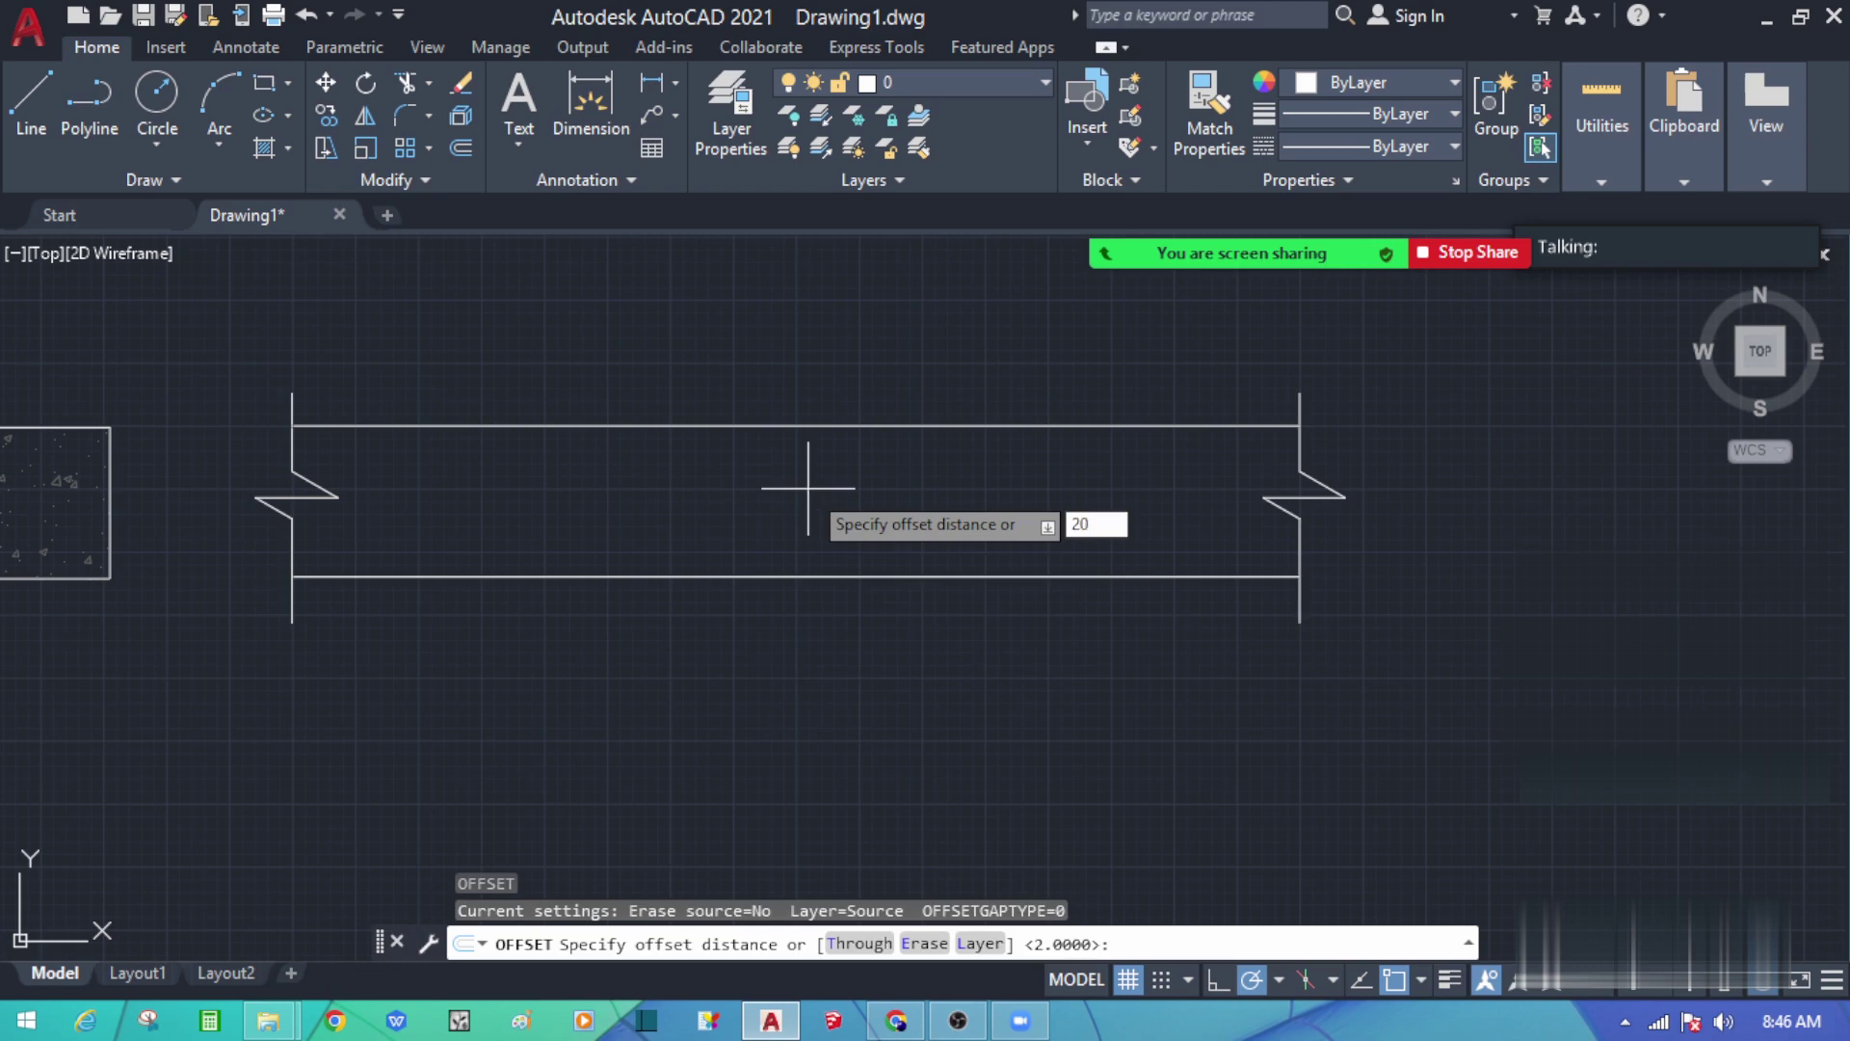
{"action": "key", "text": "Return"}
{"action": "left_click", "coordinate": [807, 425]}
{"action": "left_click", "coordinate": [809, 466]}
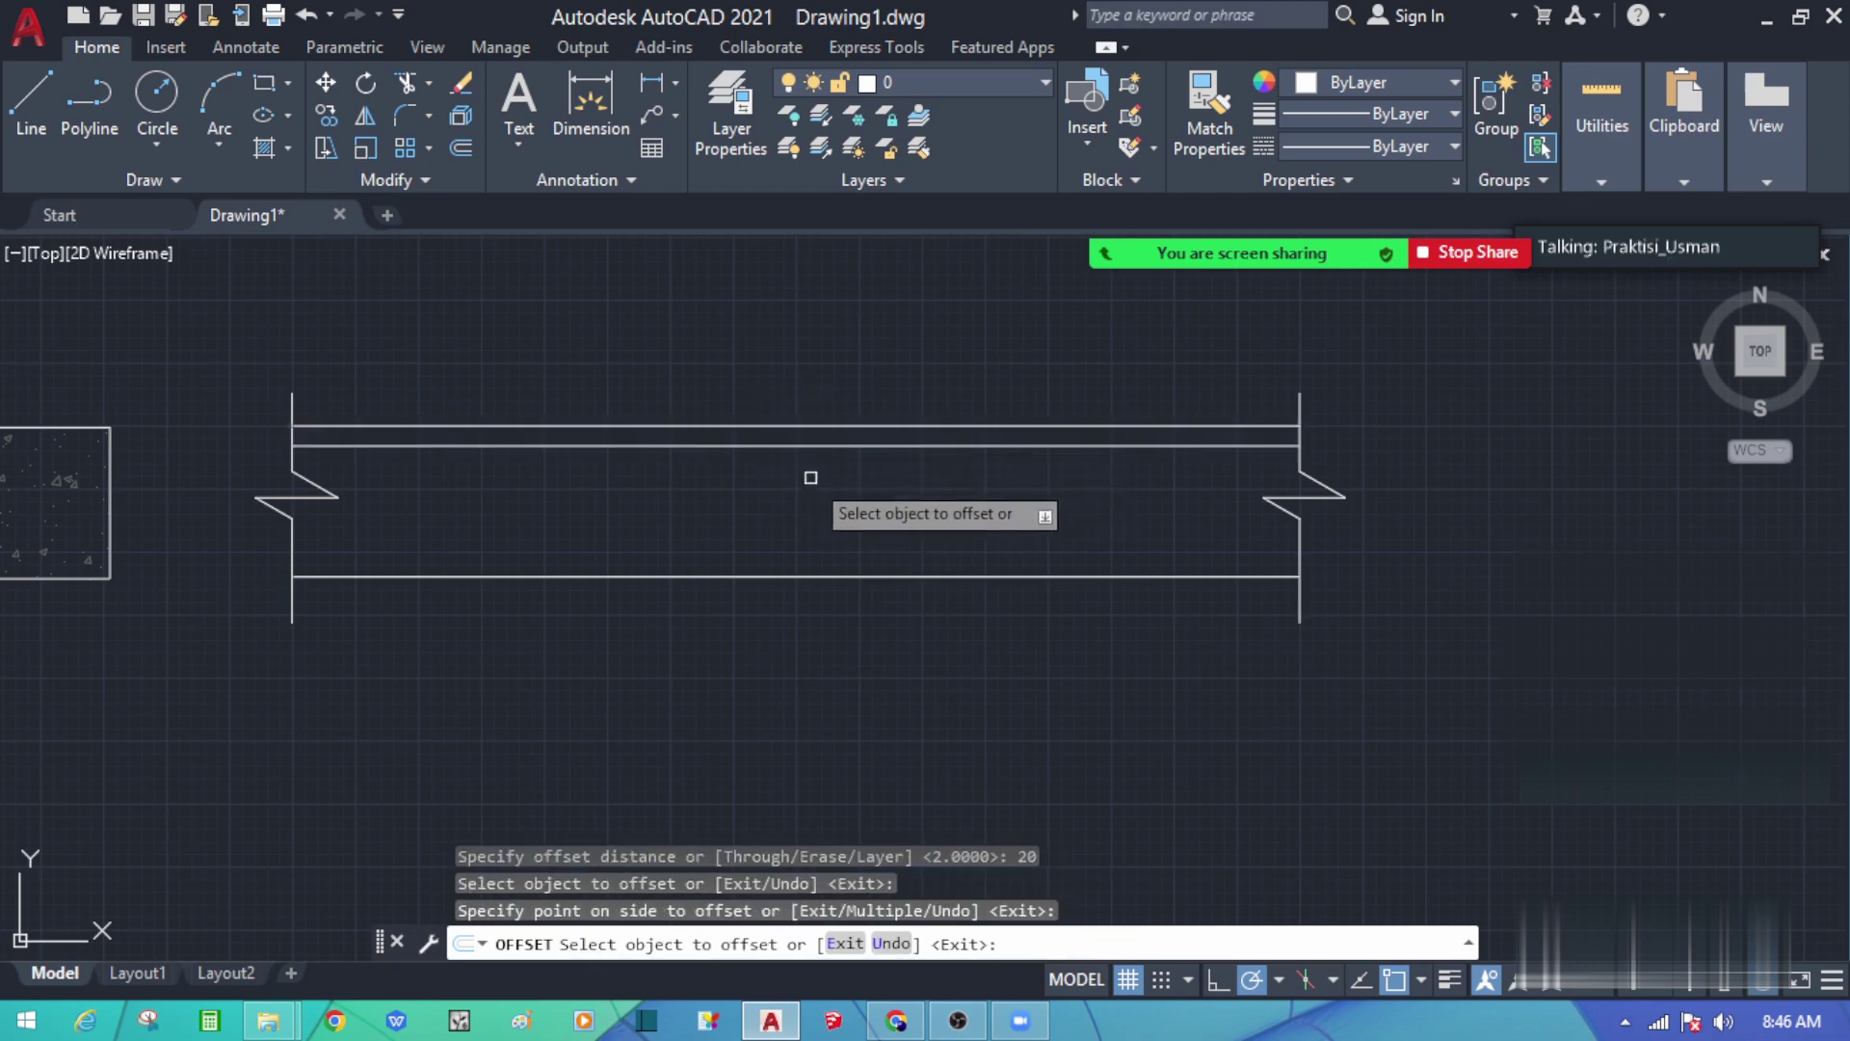
{"action": "left_click", "coordinate": [770, 575]}
{"action": "left_click", "coordinate": [755, 568]}
{"action": "key", "text": "Escape"}
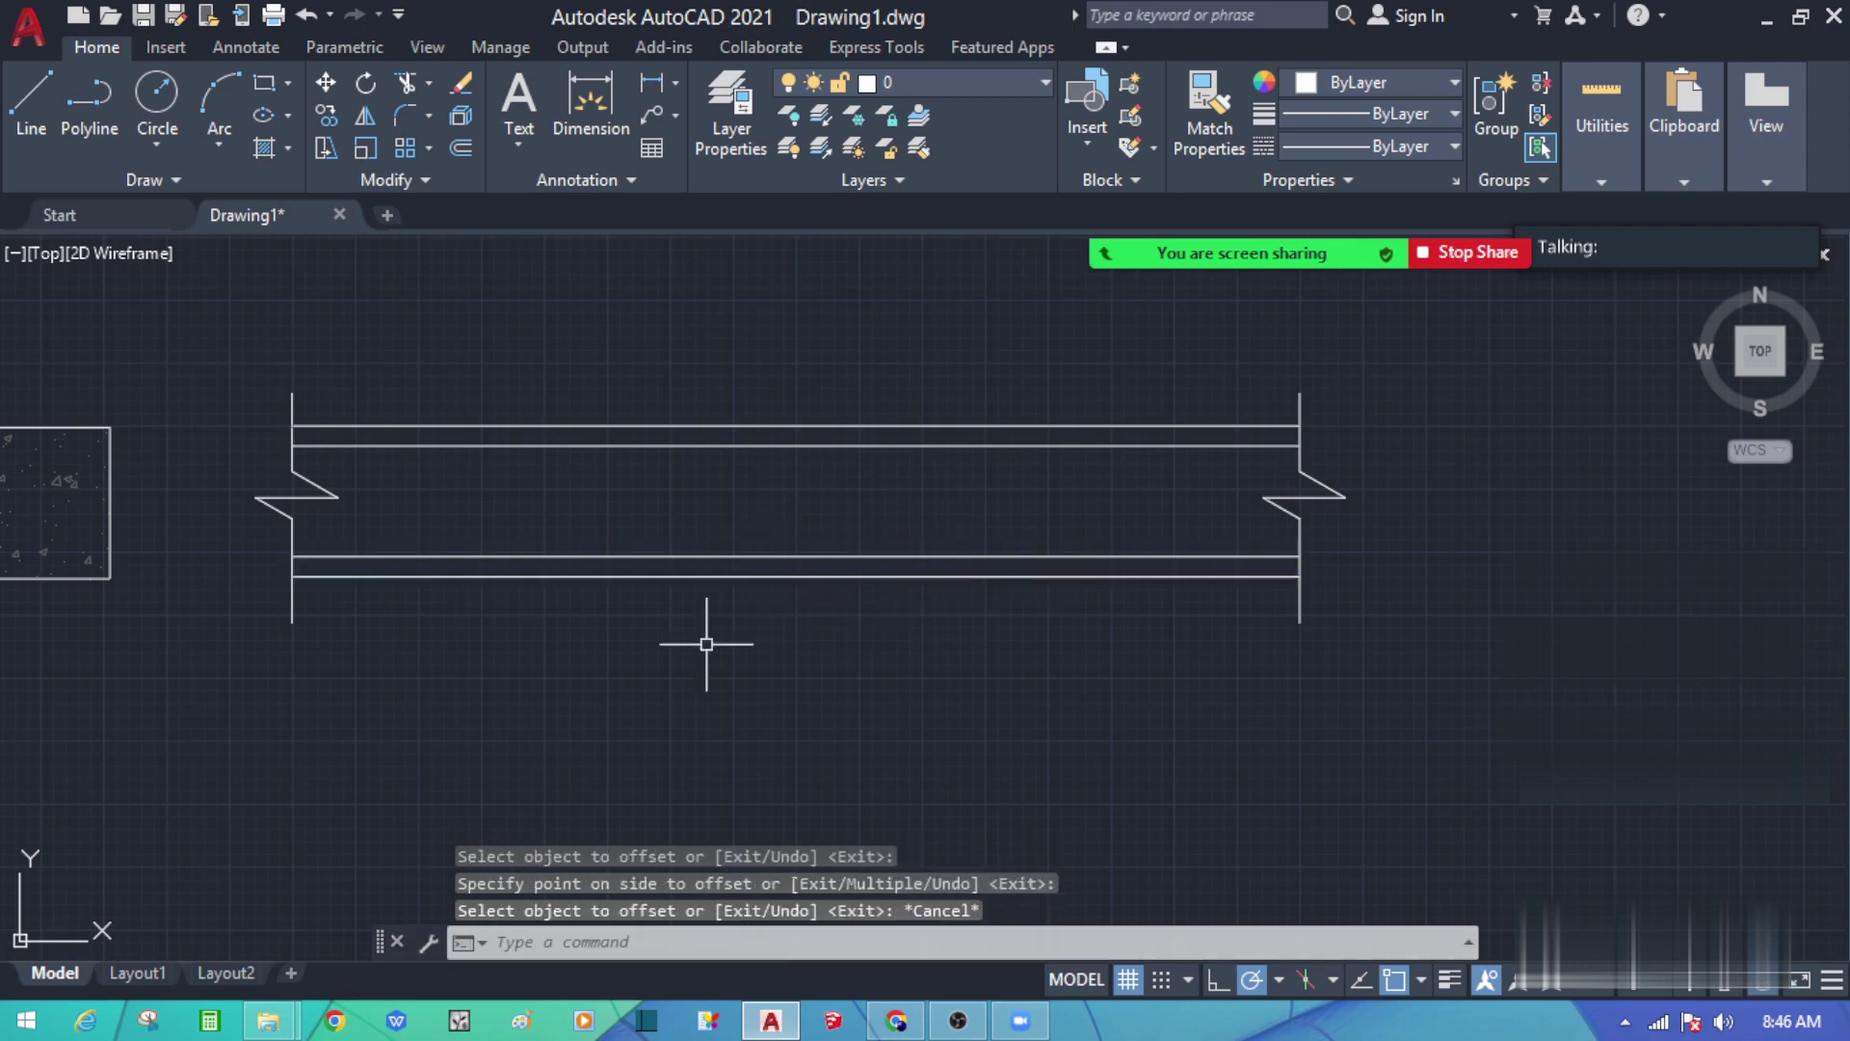
{"action": "scroll", "coordinate": [1080, 432], "scroll_direction": "down", "scroll_amount": 4}
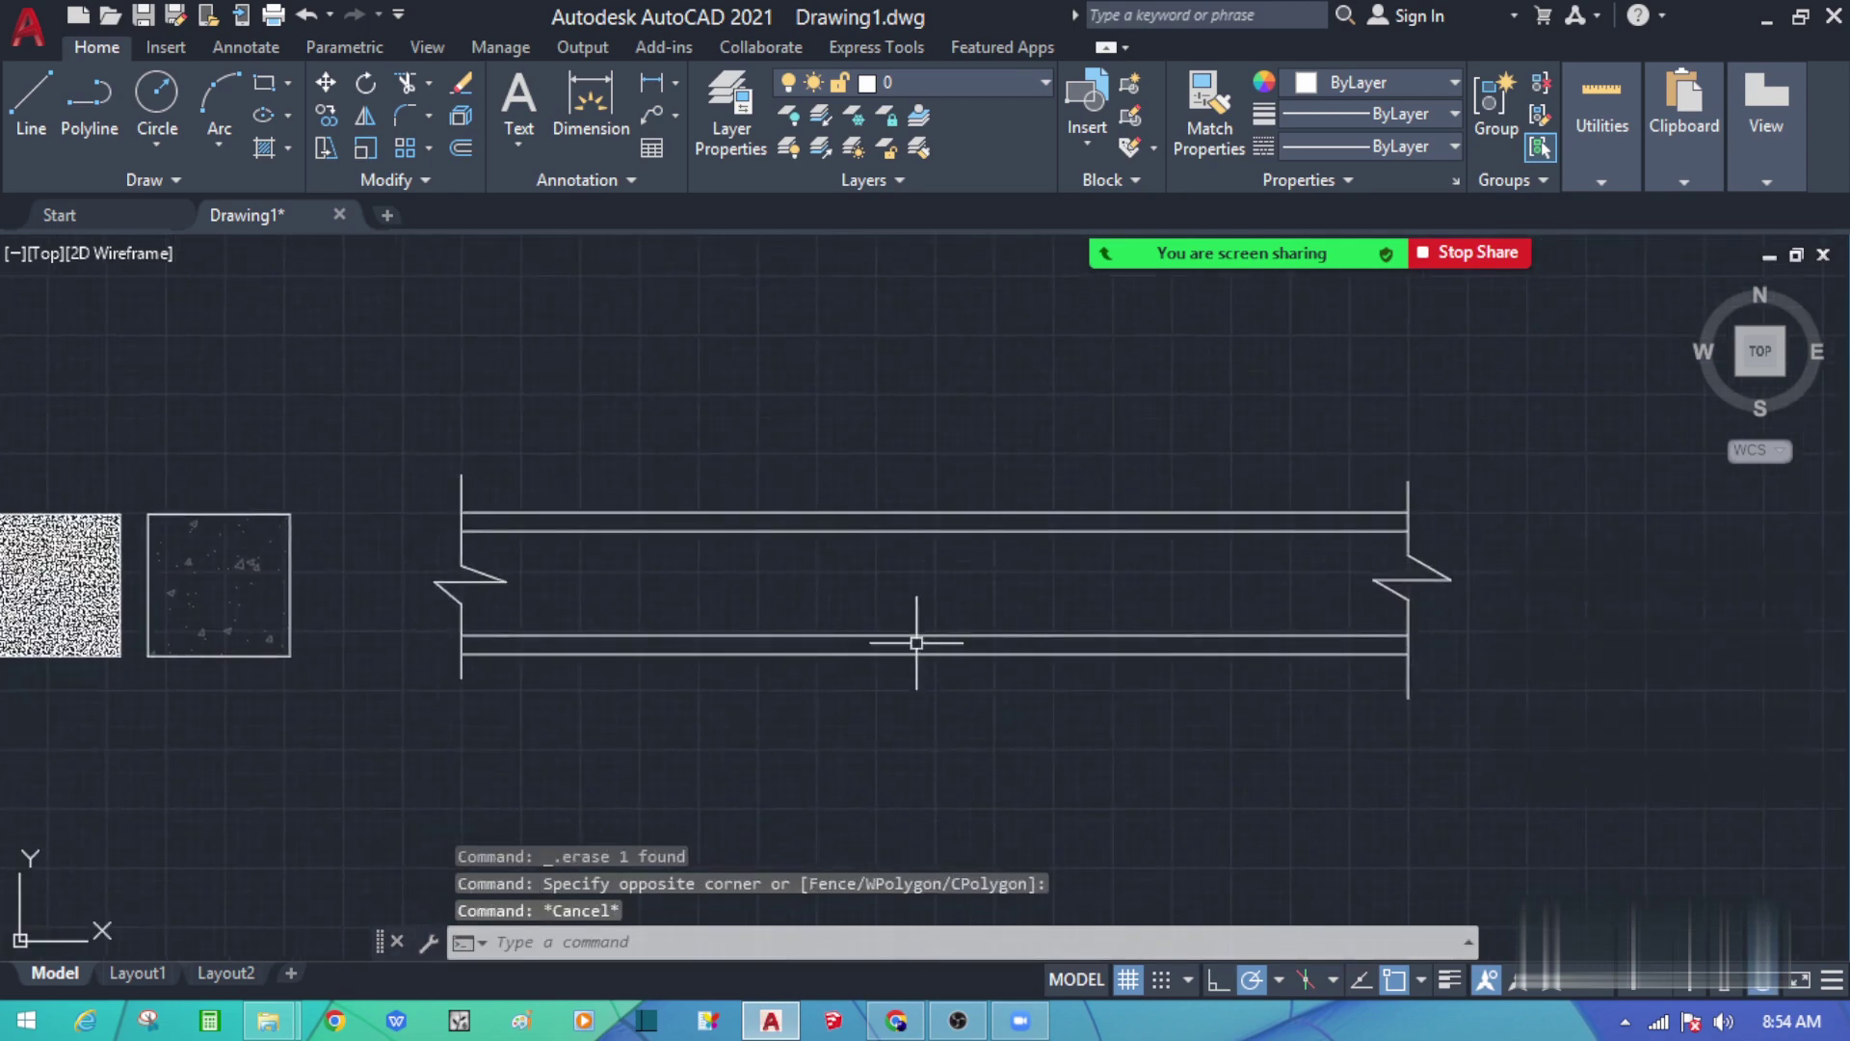
{"action": "scroll", "coordinate": [917, 639], "scroll_direction": "up", "scroll_amount": 3}
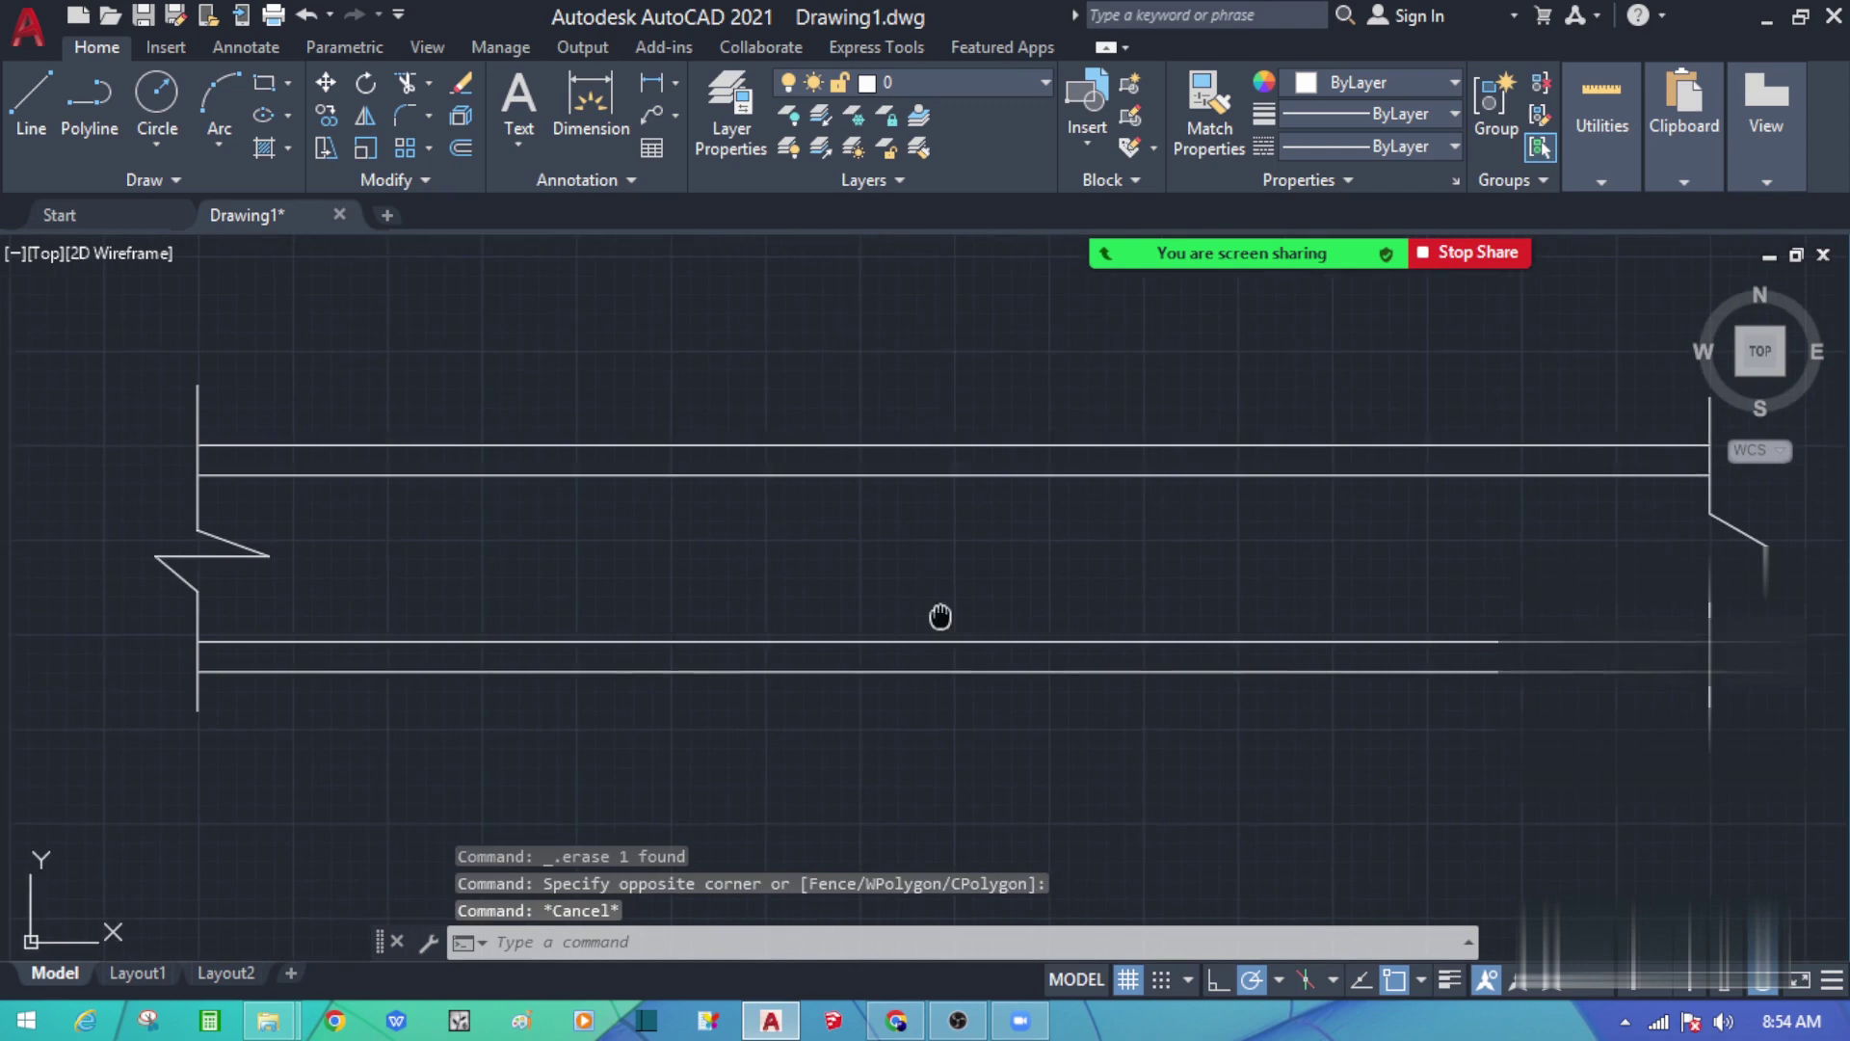
{"action": "left_click", "coordinate": [992, 453]}
{"action": "left_click", "coordinate": [984, 678]}
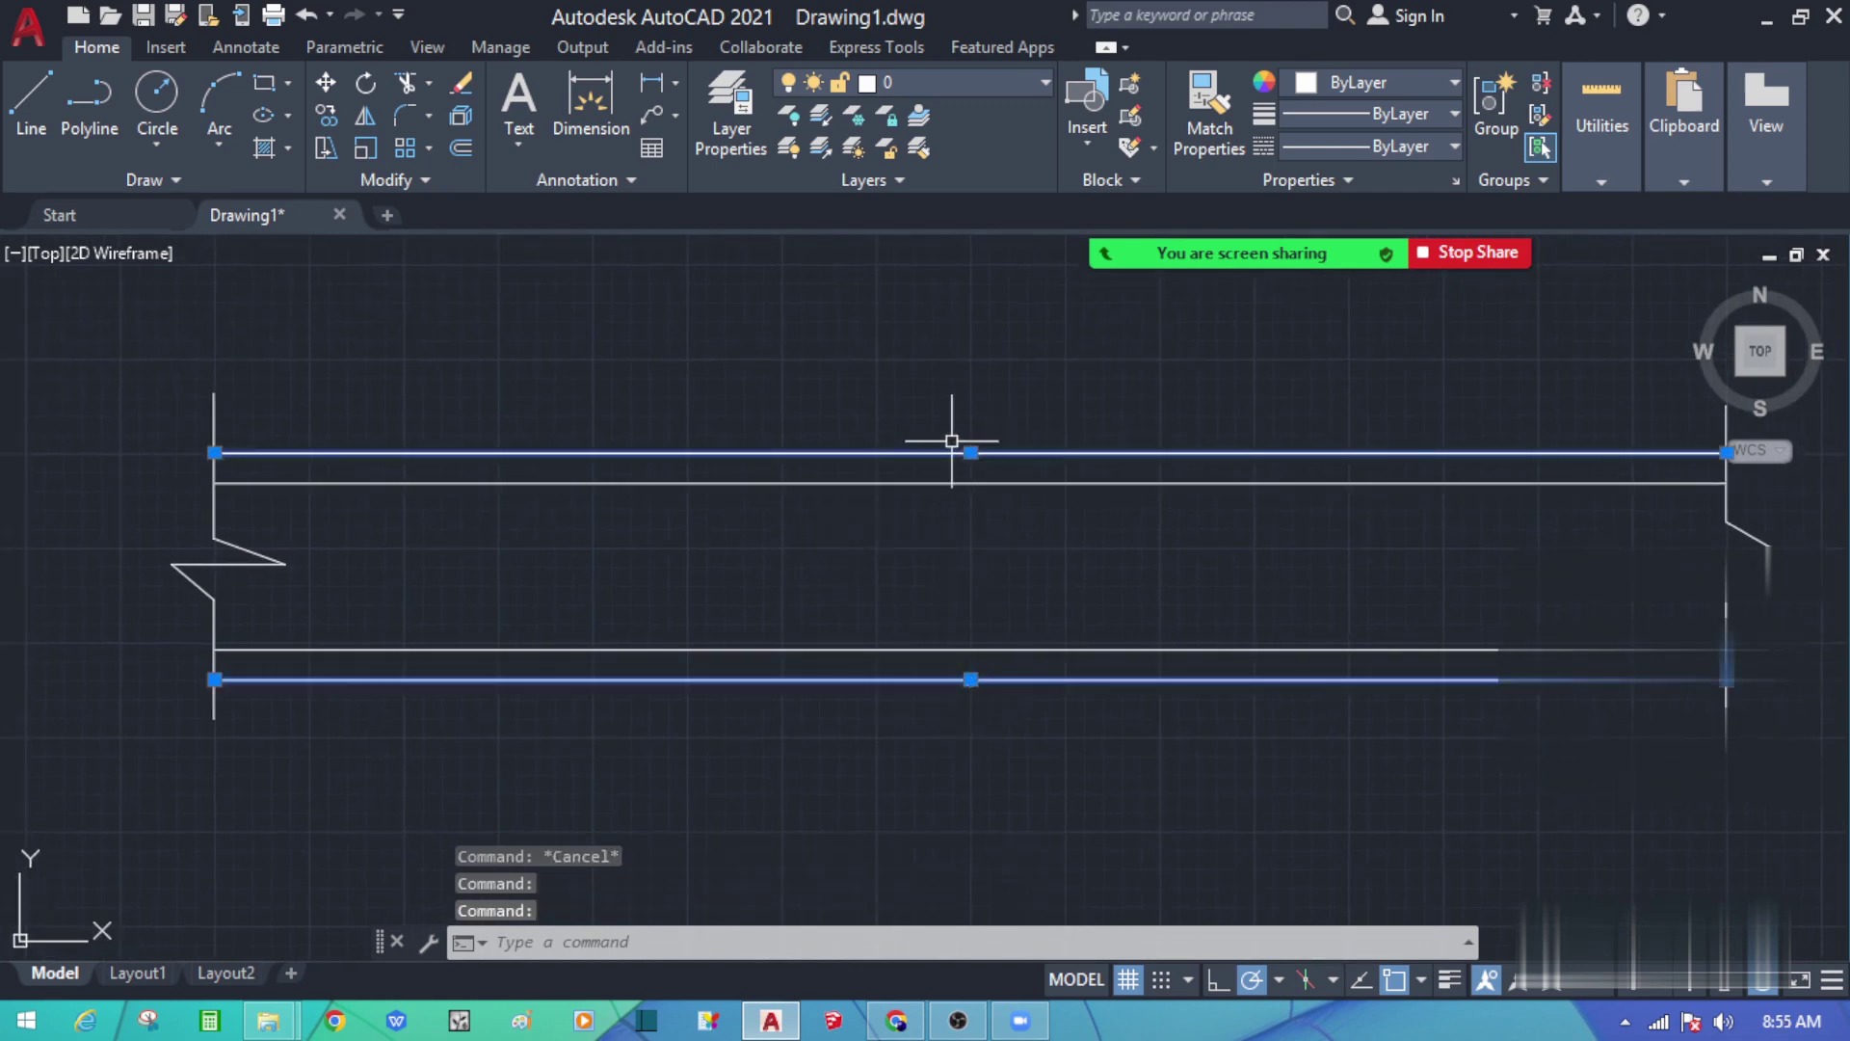
{"action": "key", "text": "Escape"}
{"action": "left_click", "coordinate": [1185, 483]}
{"action": "left_click", "coordinate": [1108, 648]}
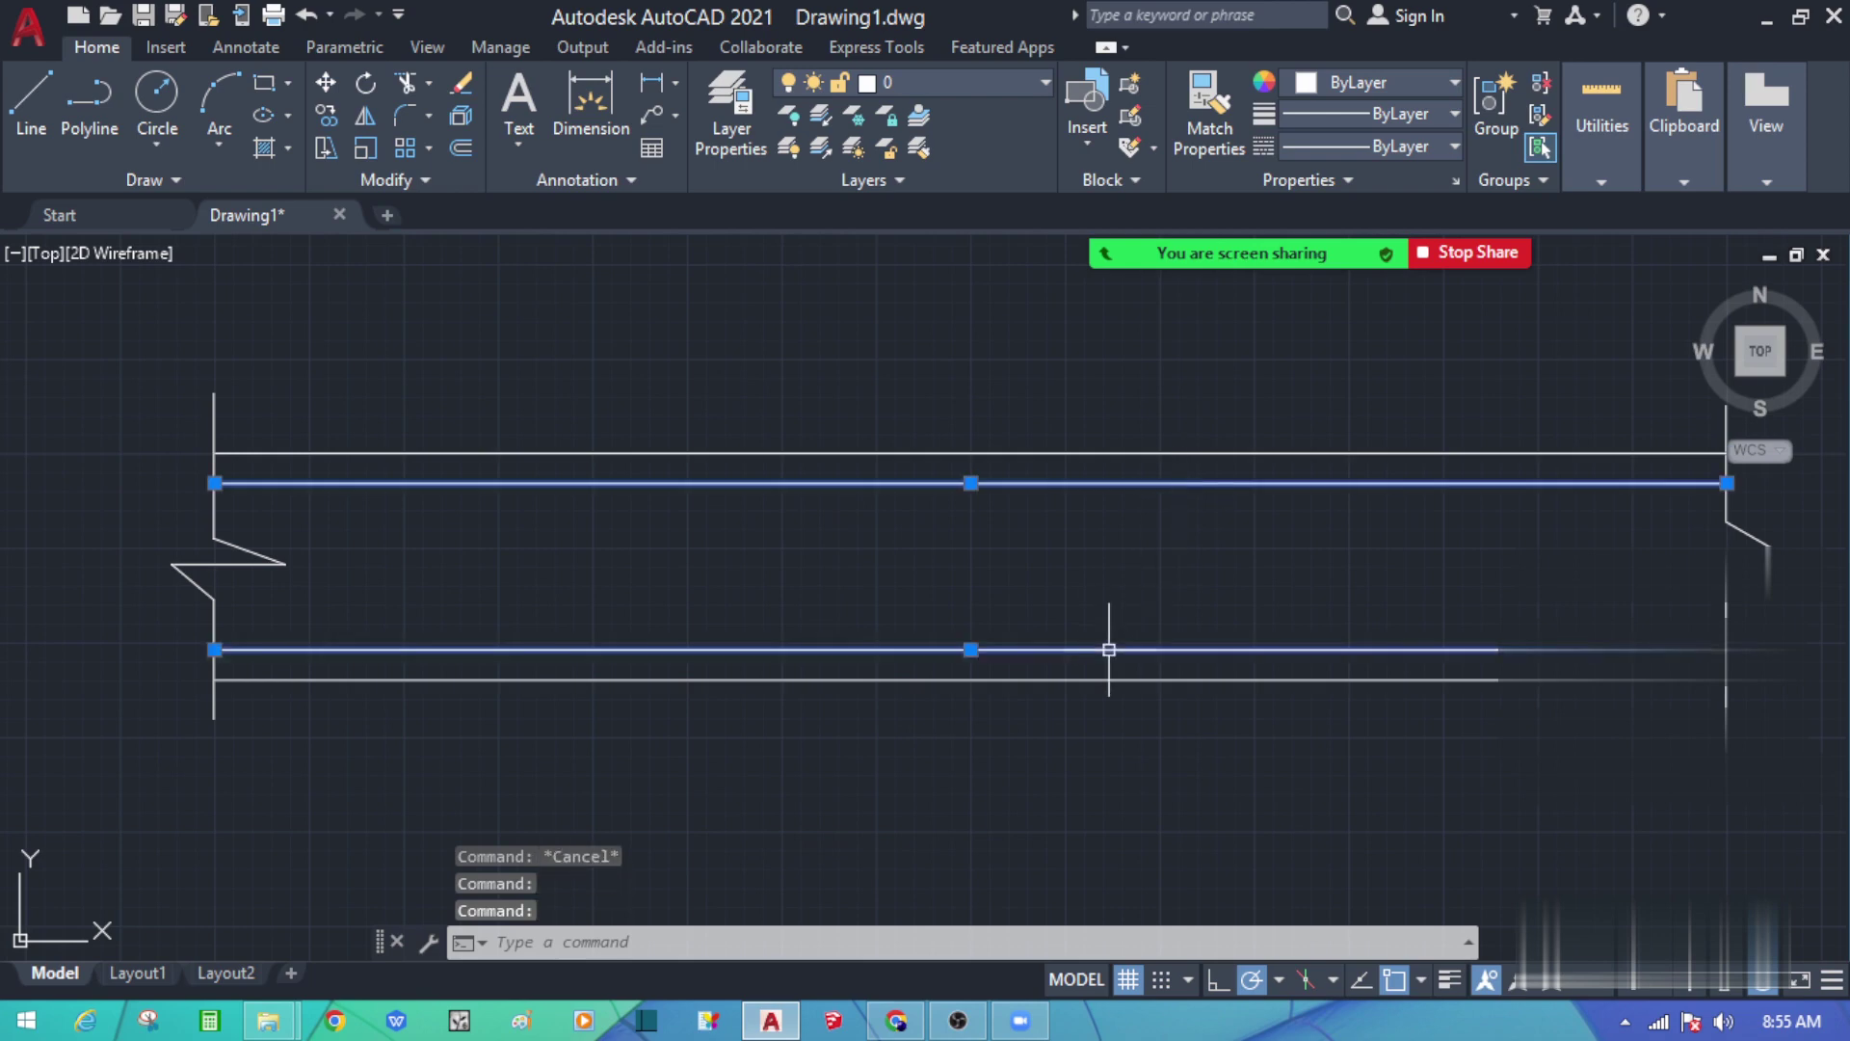
{"action": "left_click", "coordinate": [1099, 661]}
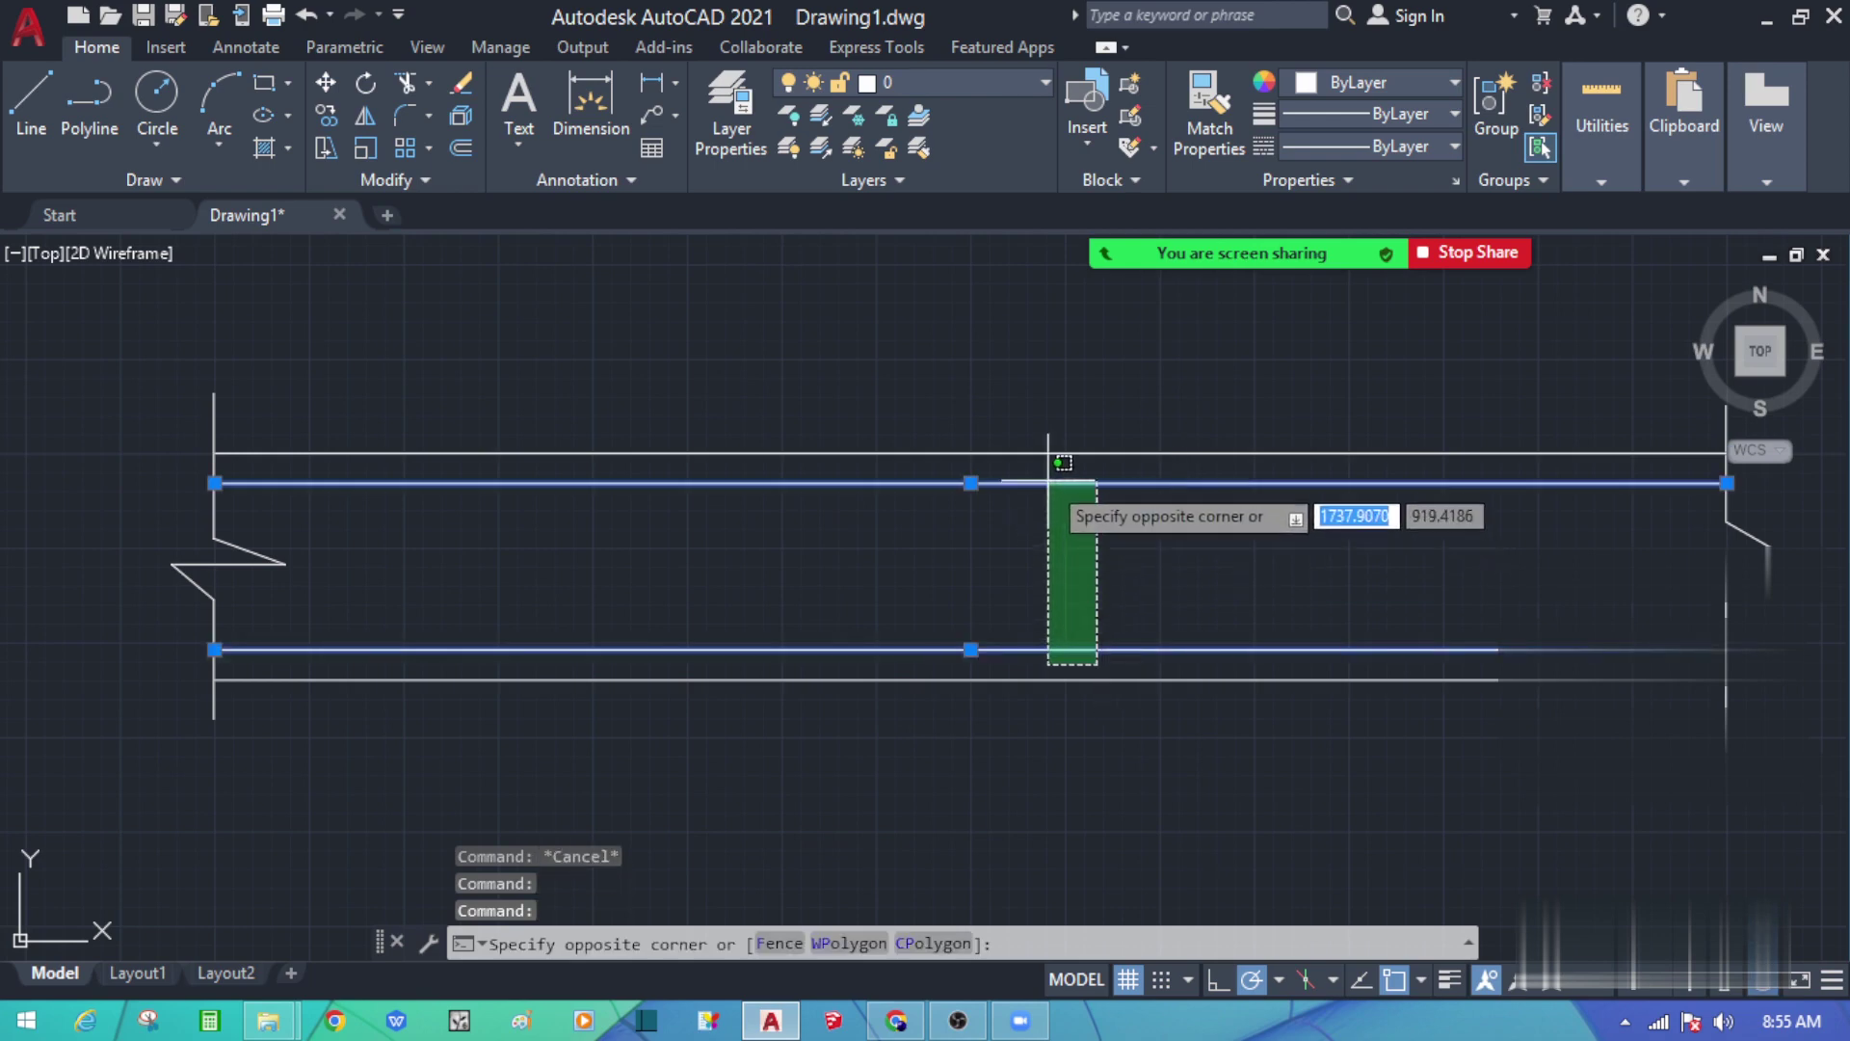
{"action": "left_click", "coordinate": [1046, 491]}
{"action": "left_click", "coordinate": [1002, 660]}
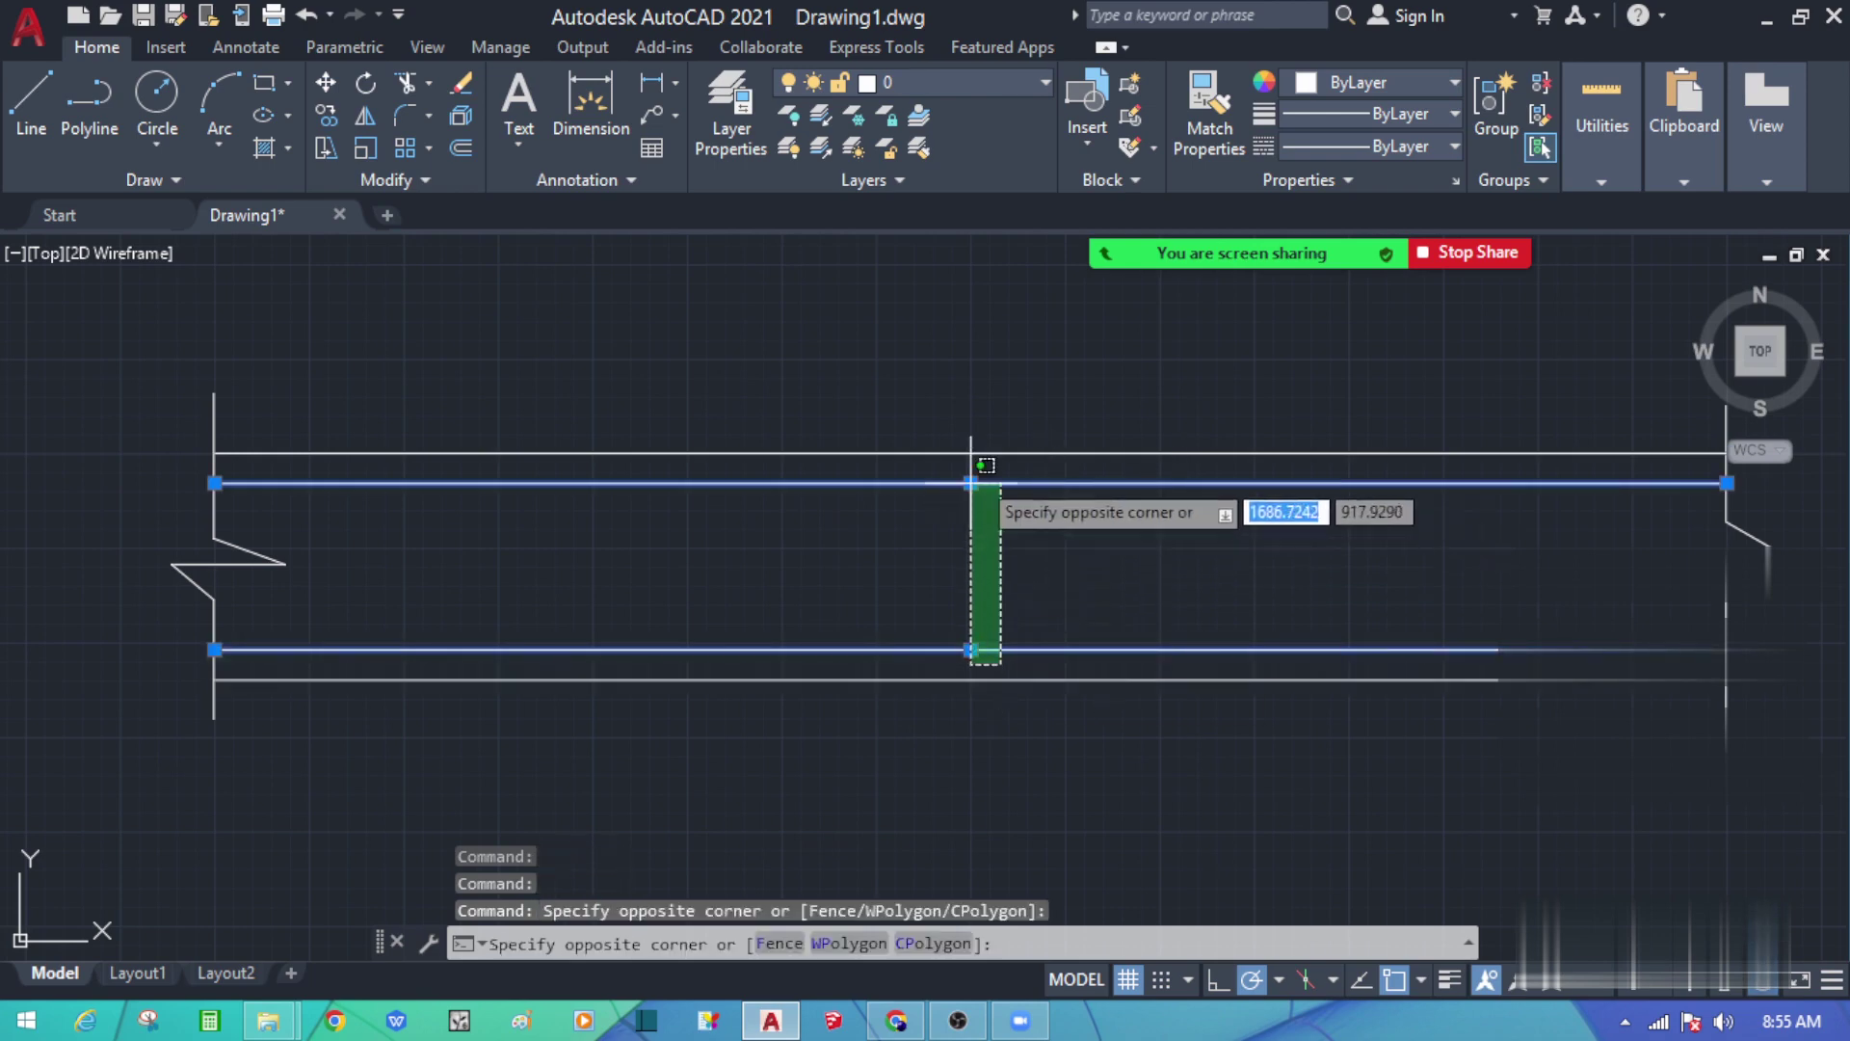
{"action": "left_click", "coordinate": [1050, 484]}
{"action": "key", "text": "Escape"}
{"action": "scroll", "coordinate": [1050, 484], "scroll_direction": "up", "scroll_amount": 2}
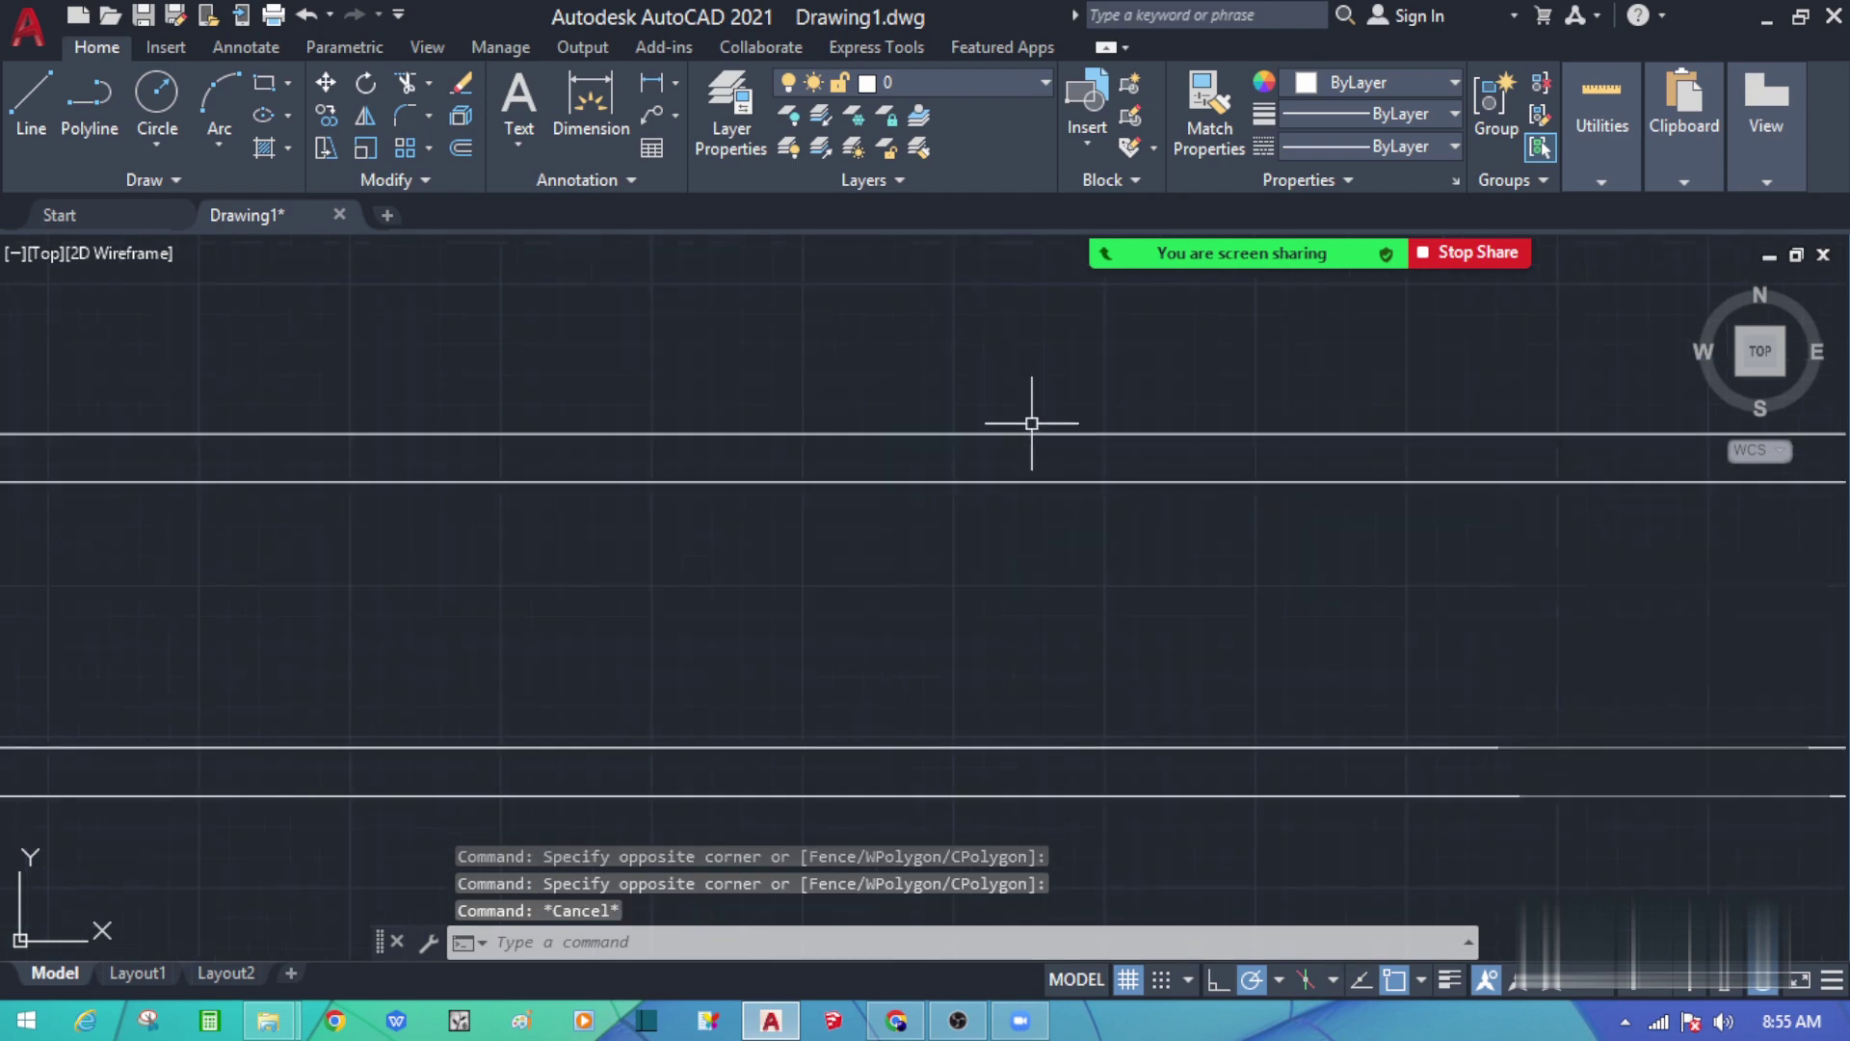
{"action": "scroll", "coordinate": [1031, 423], "scroll_direction": "down", "scroll_amount": 2}
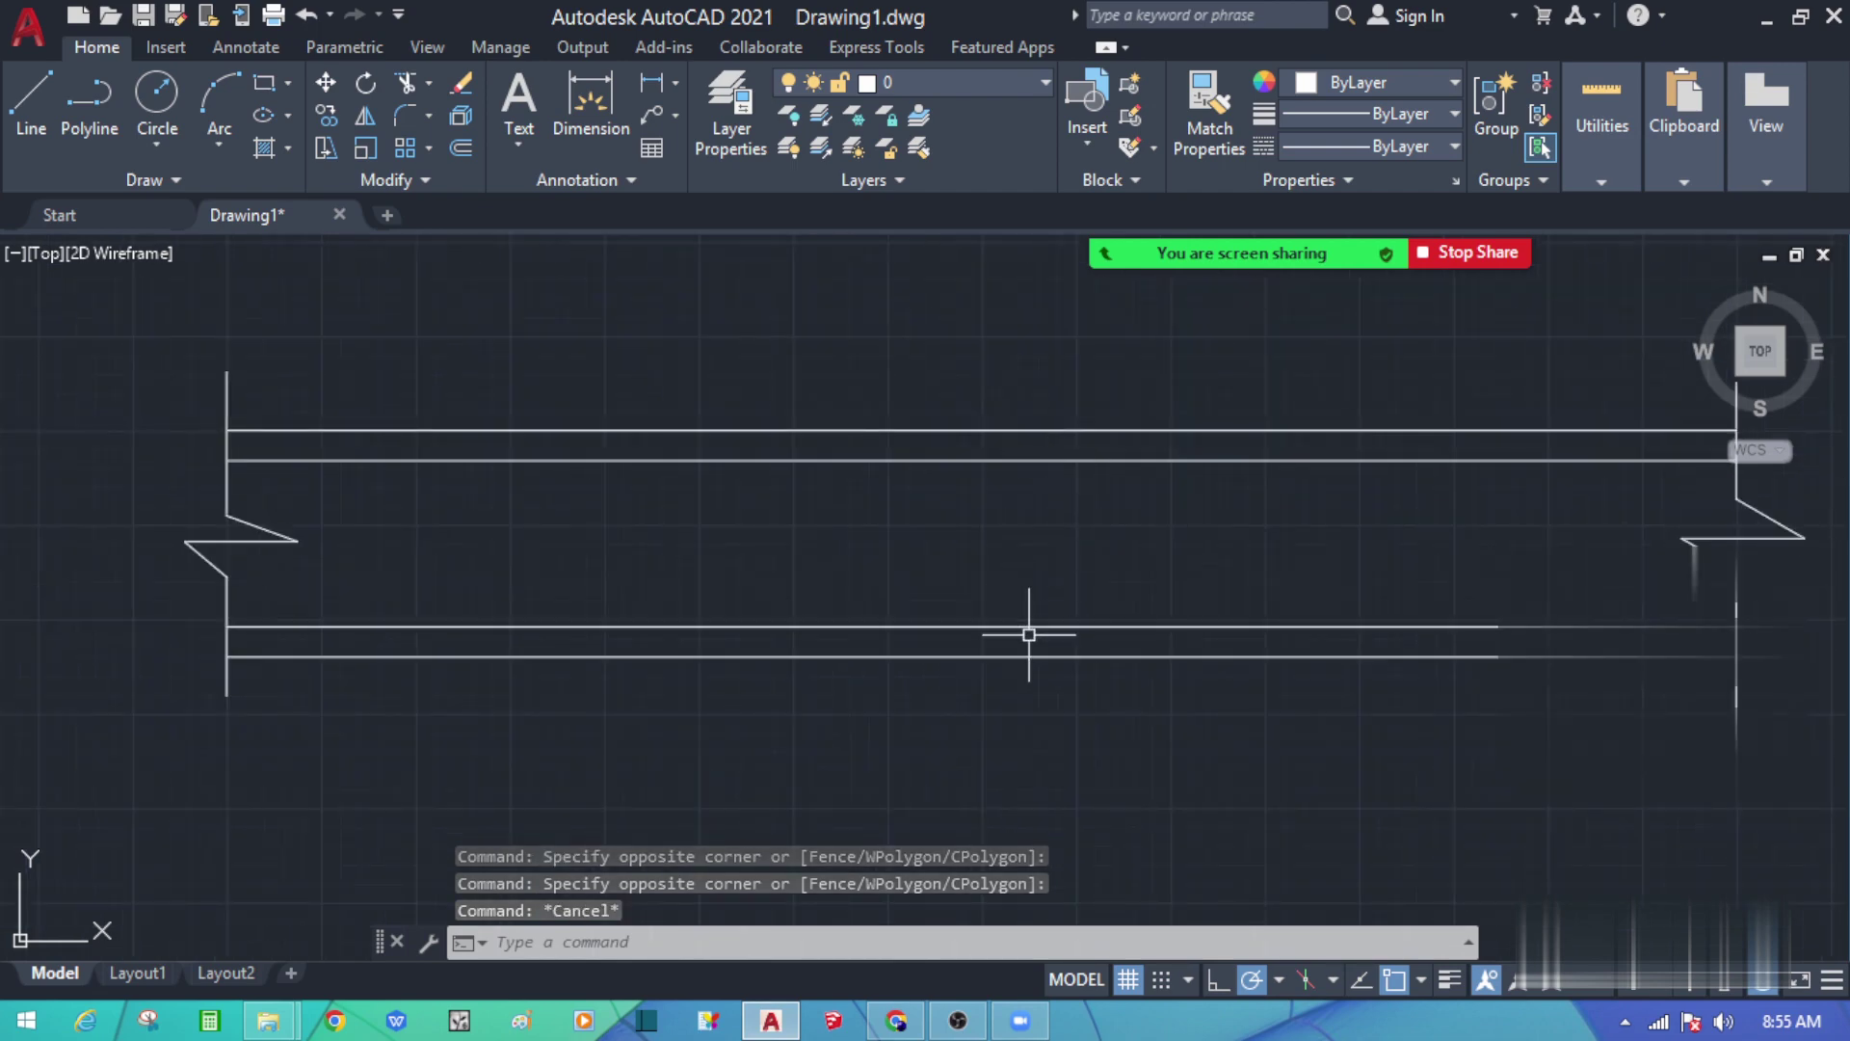
{"action": "scroll", "coordinate": [945, 529], "scroll_direction": "down", "scroll_amount": 1}
{"action": "scroll", "coordinate": [800, 595], "scroll_direction": "down", "scroll_amount": 3}
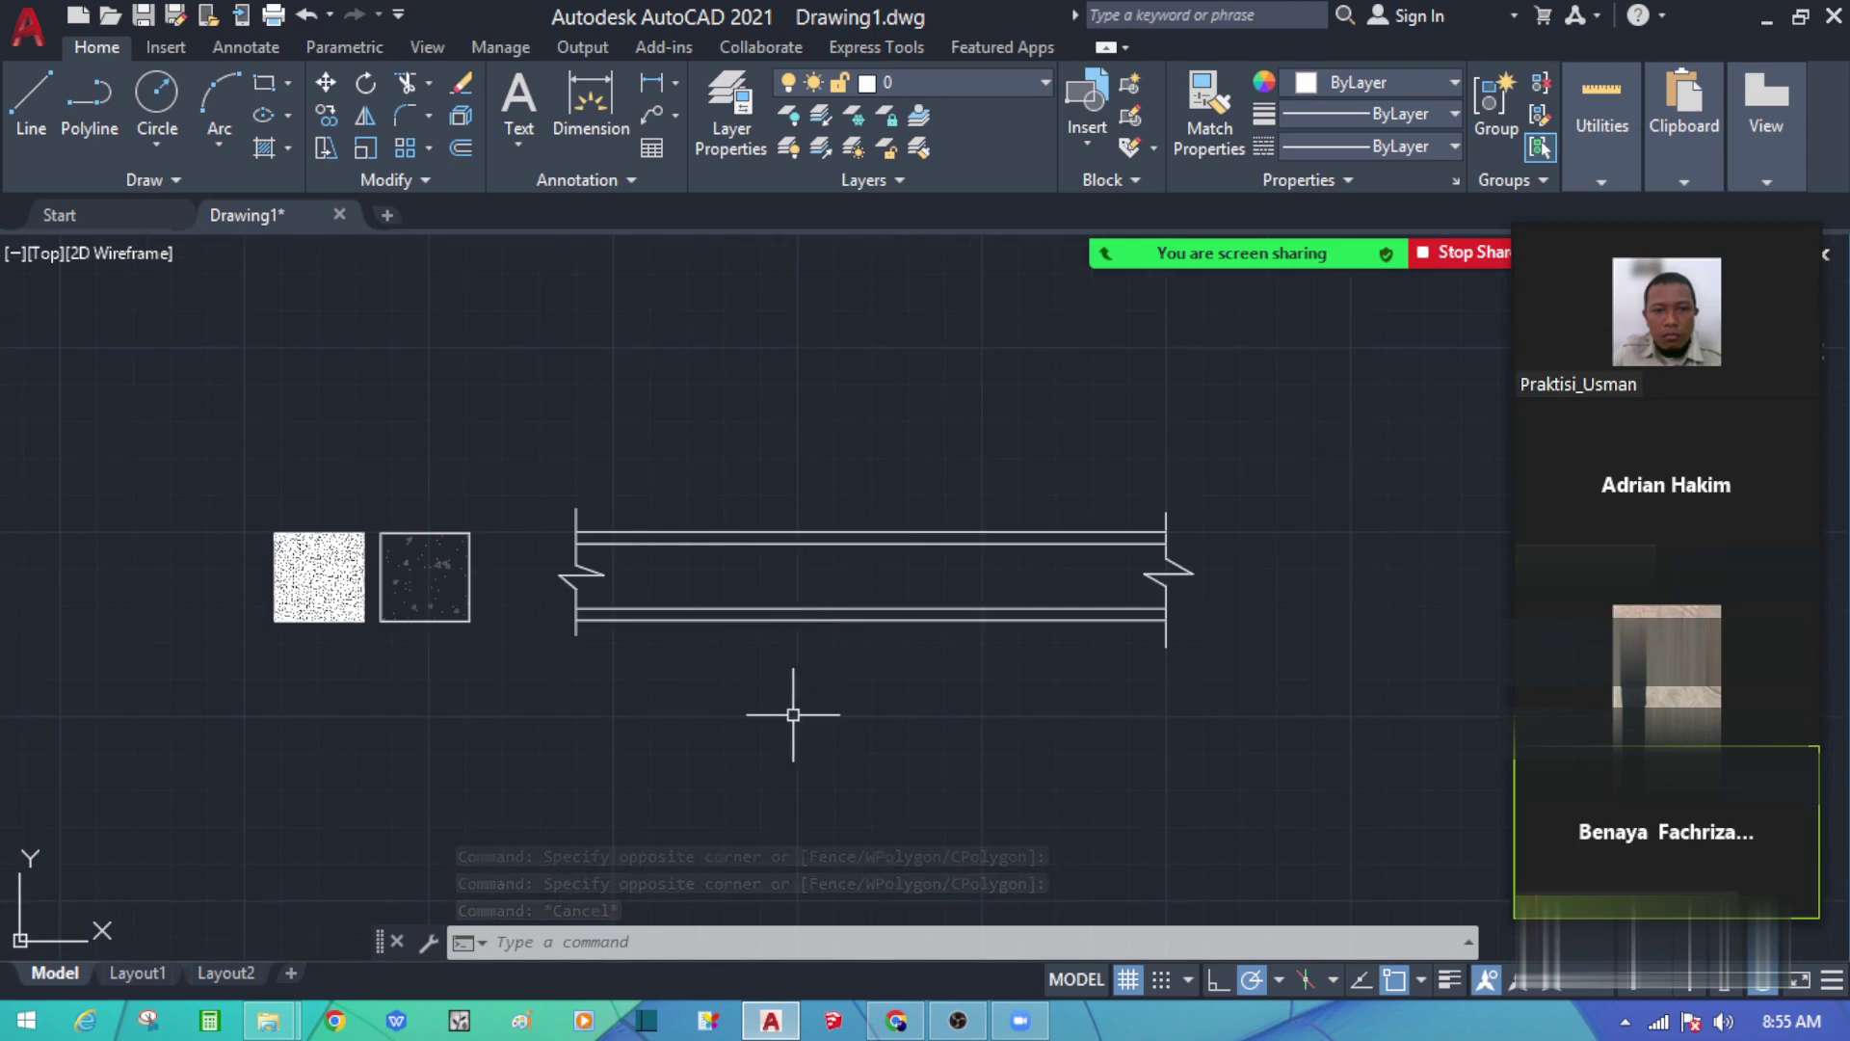
{"action": "scroll", "coordinate": [780, 743], "scroll_direction": "up", "scroll_amount": 2}
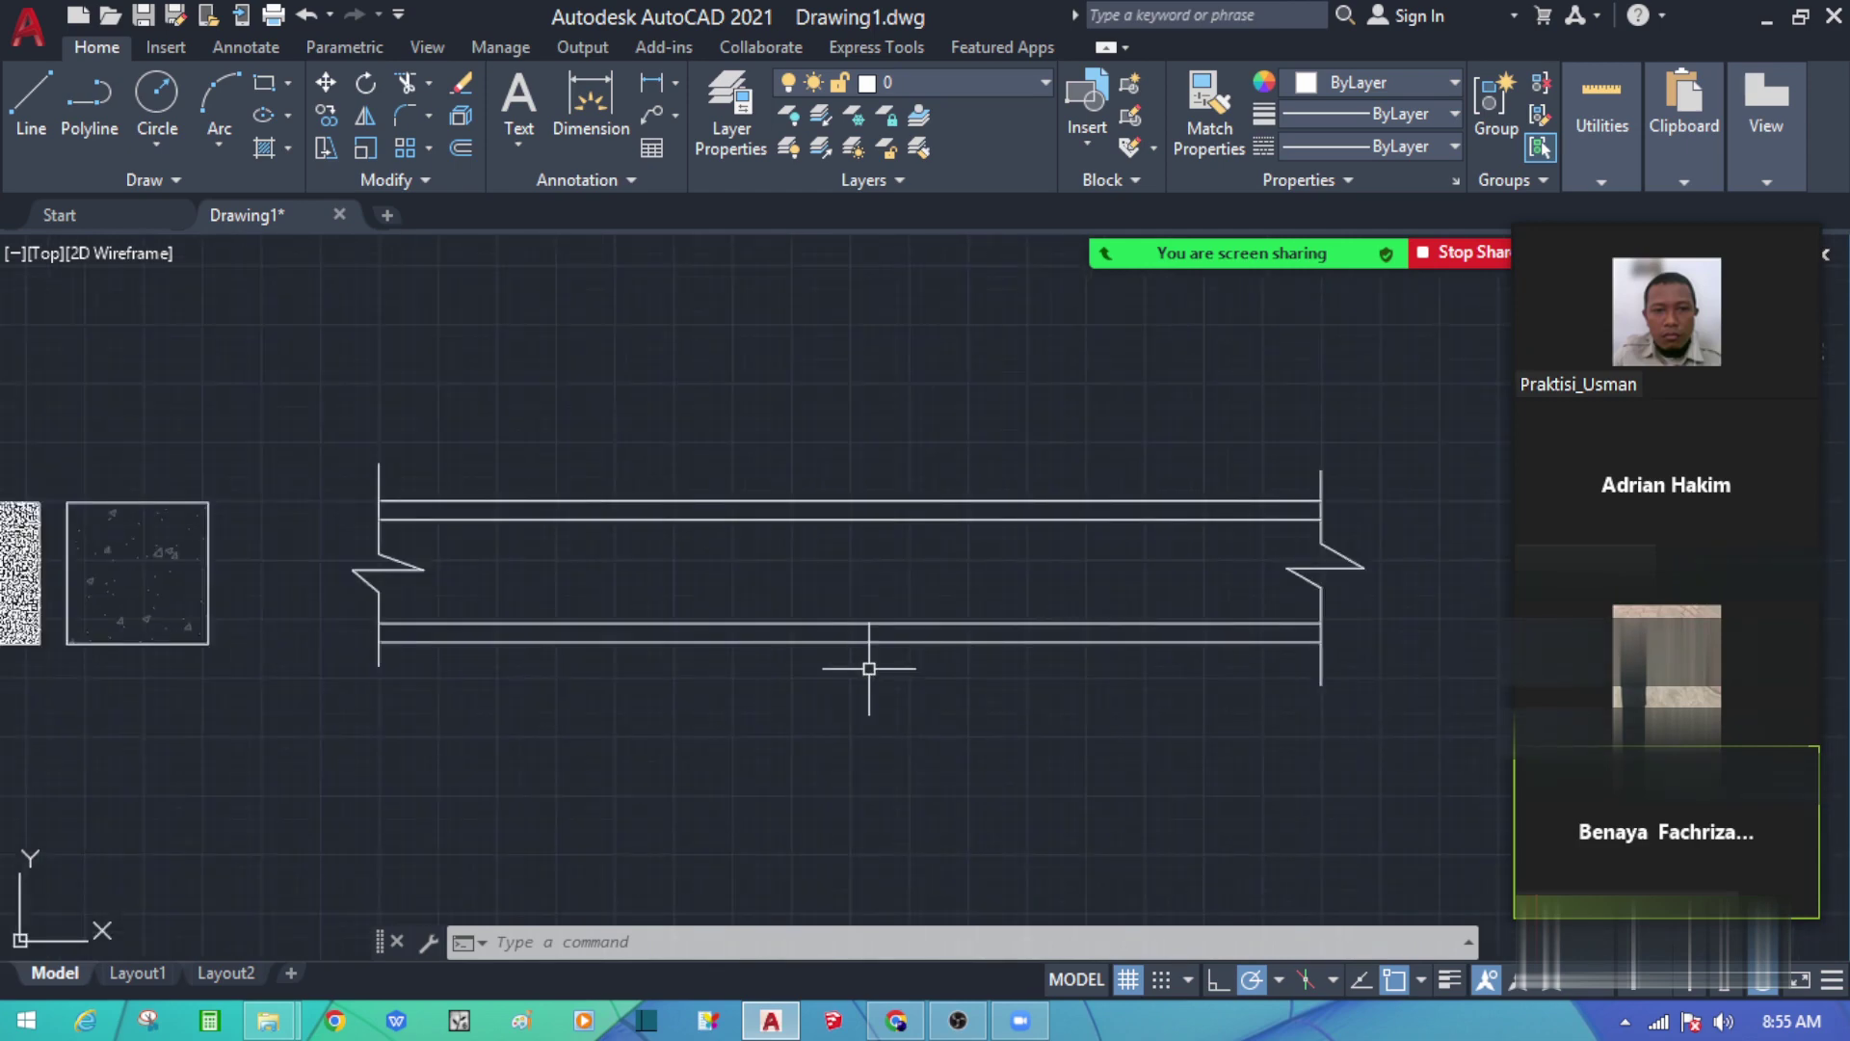
Step: Start the hatch command and choose ANSI32 from the pattern gallery
{"action": "key", "text": "Escape"}
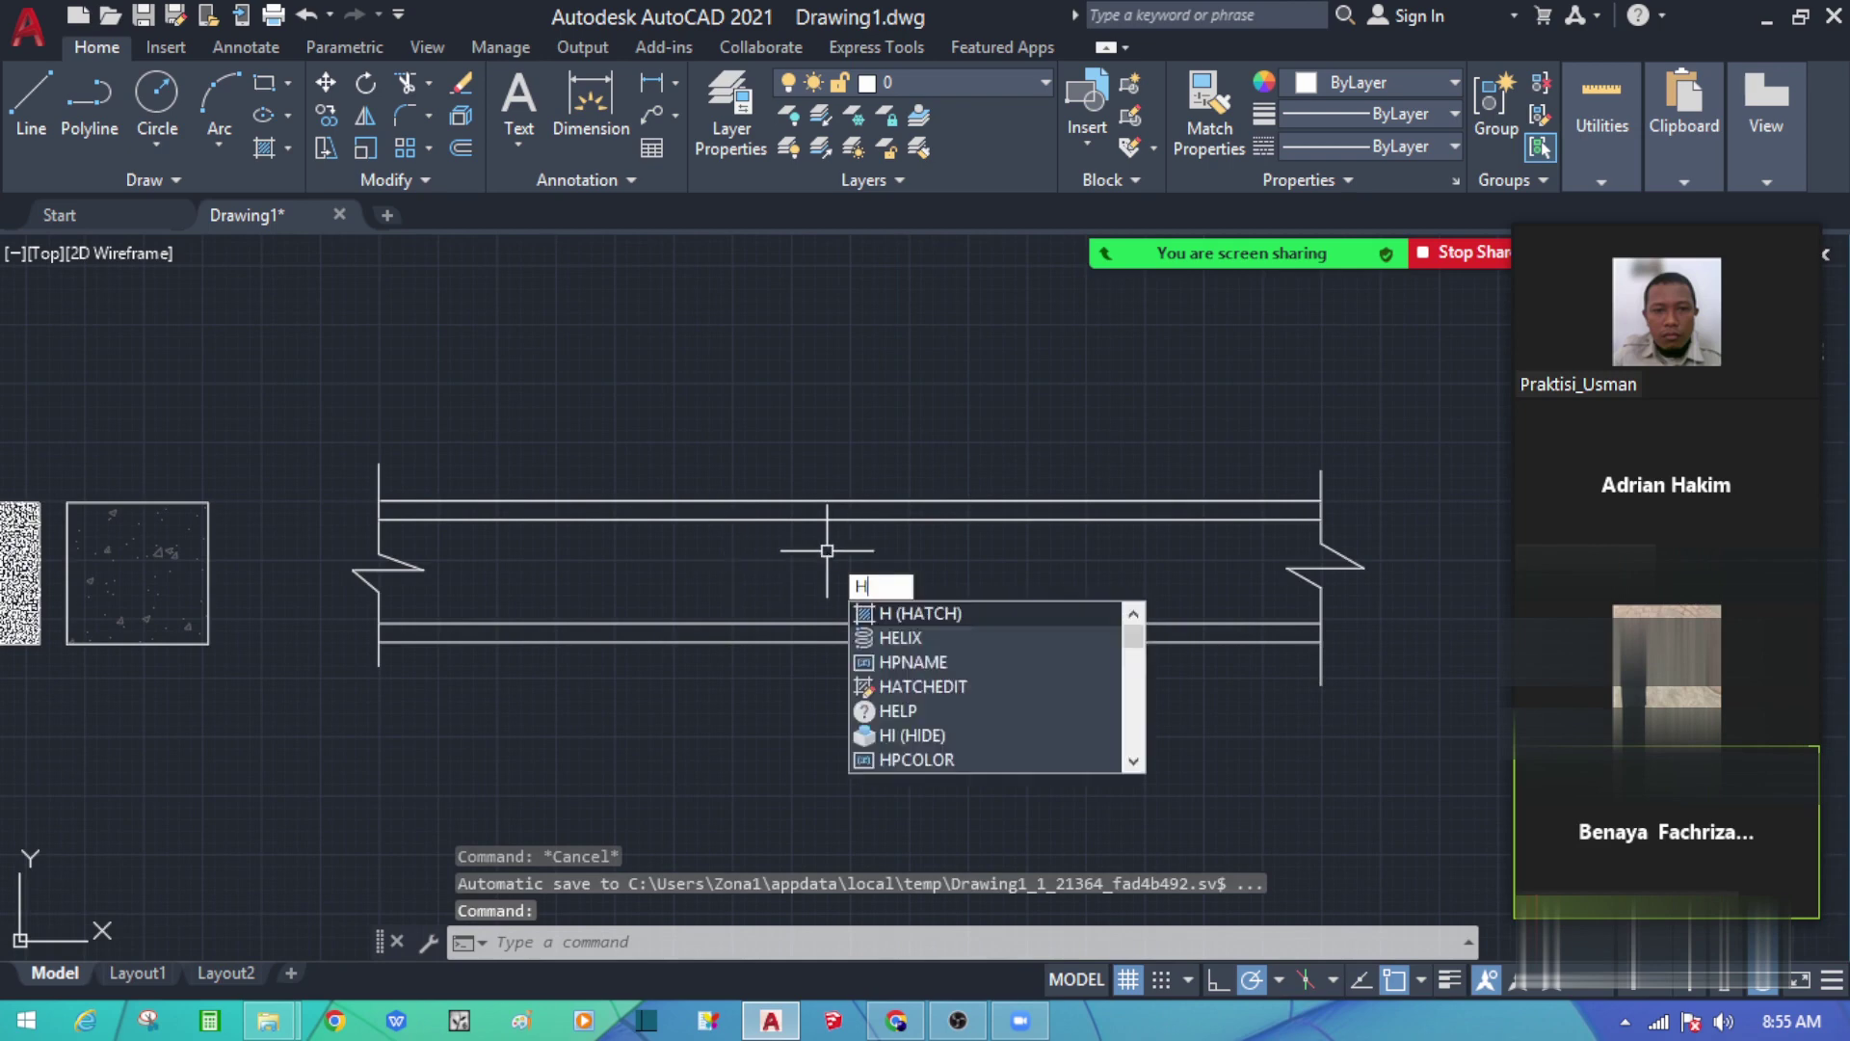
{"action": "key", "text": "Return"}
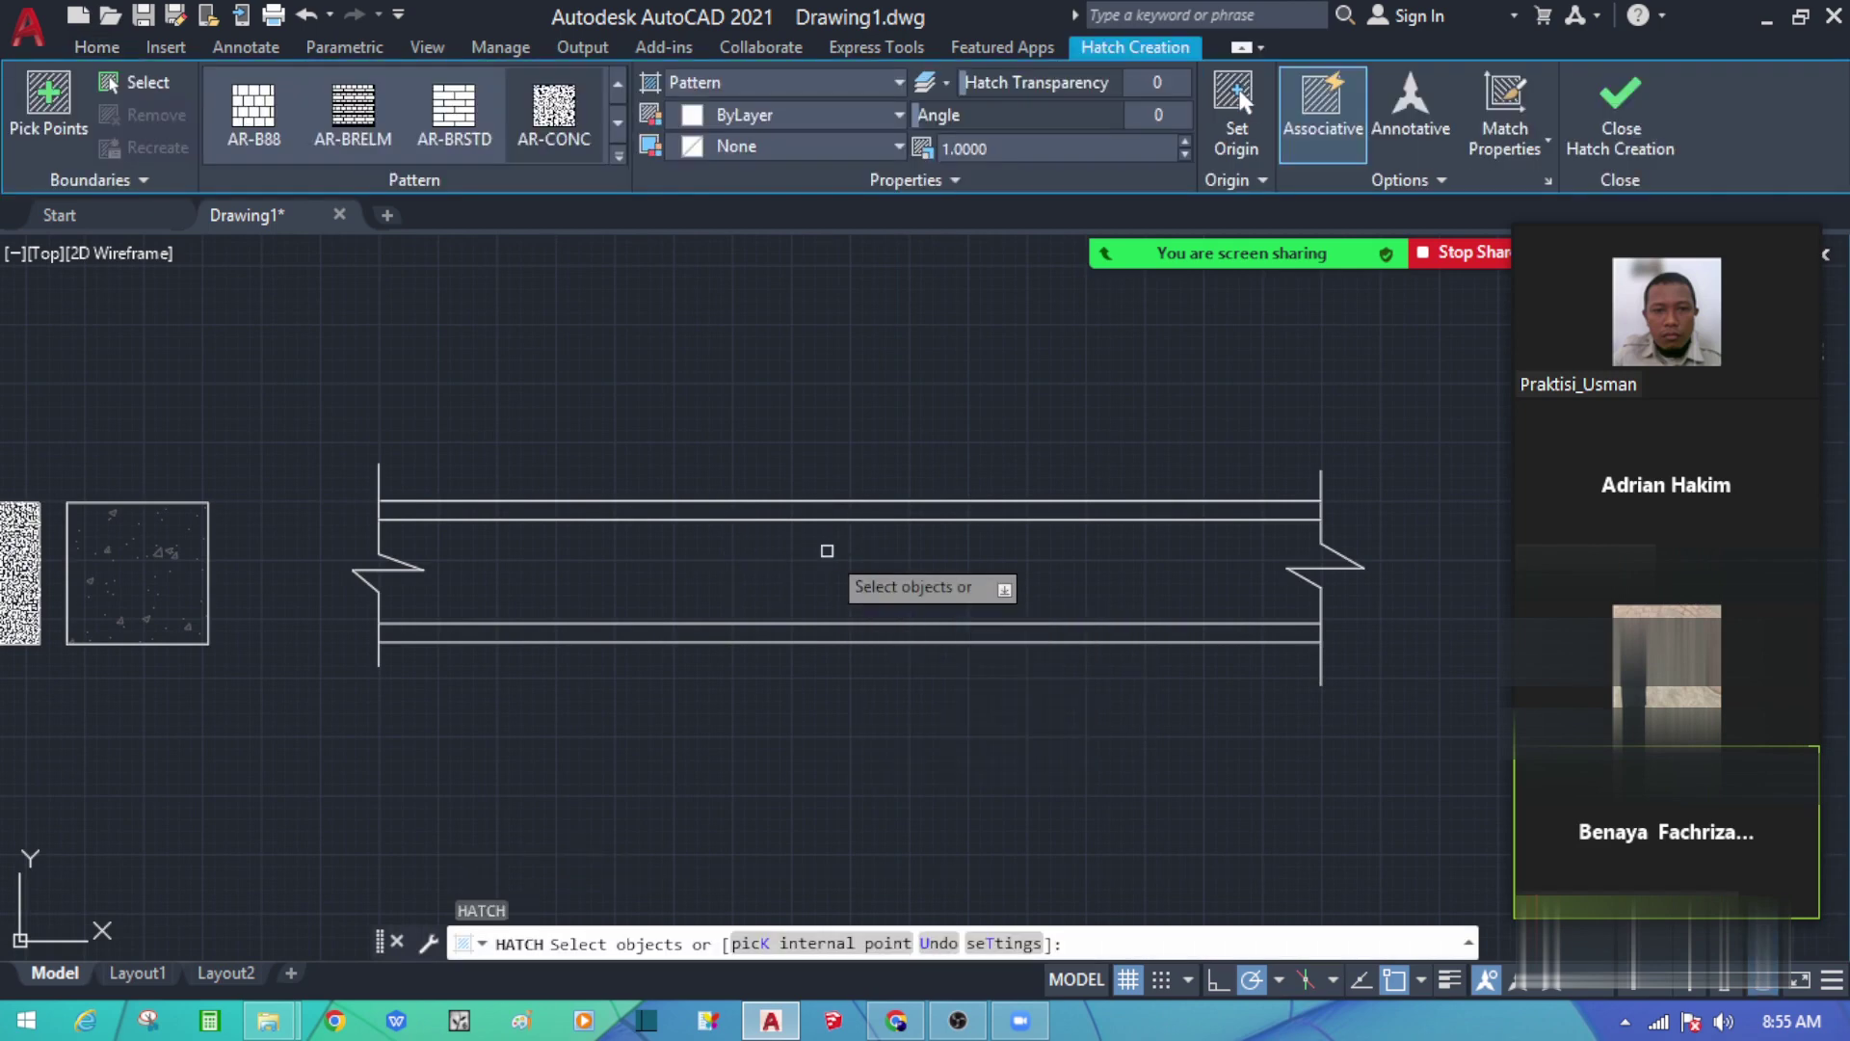
{"action": "left_click", "coordinate": [618, 154]}
{"action": "scroll", "coordinate": [621, 169], "scroll_direction": "up", "scroll_amount": 3}
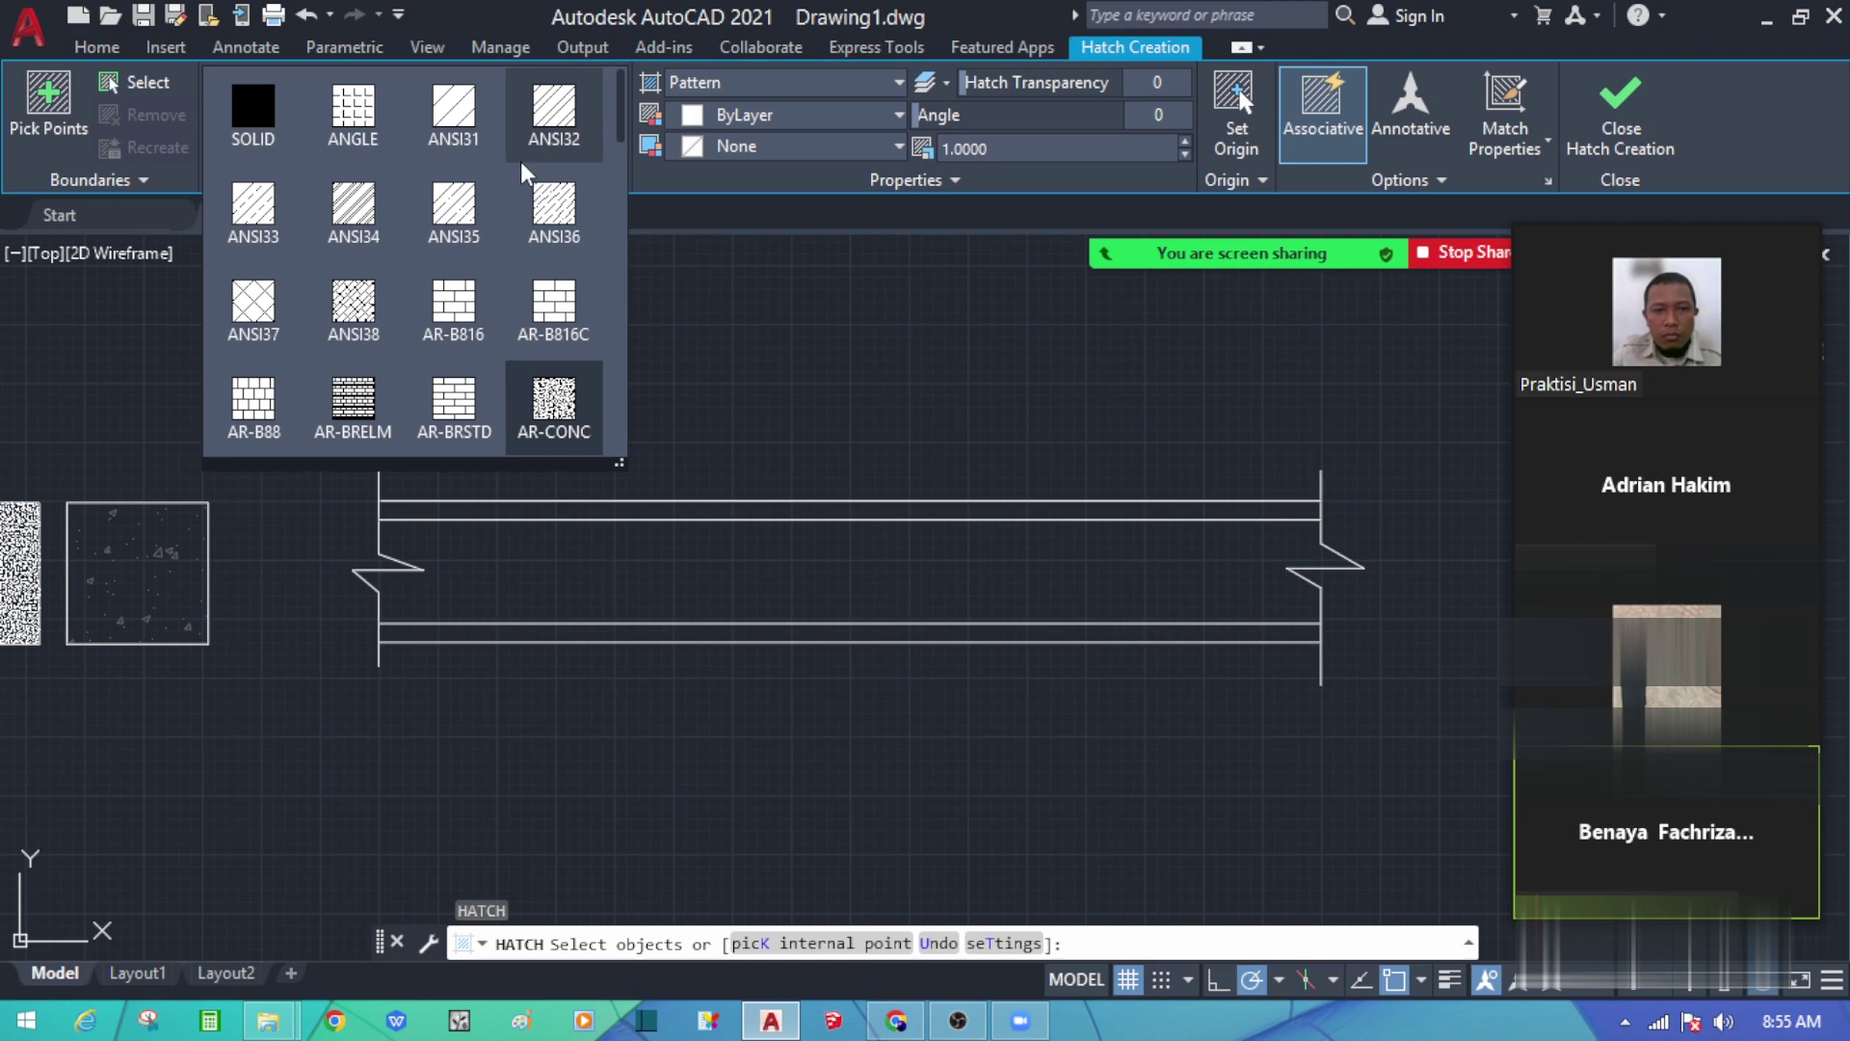
{"action": "left_click", "coordinate": [558, 114]}
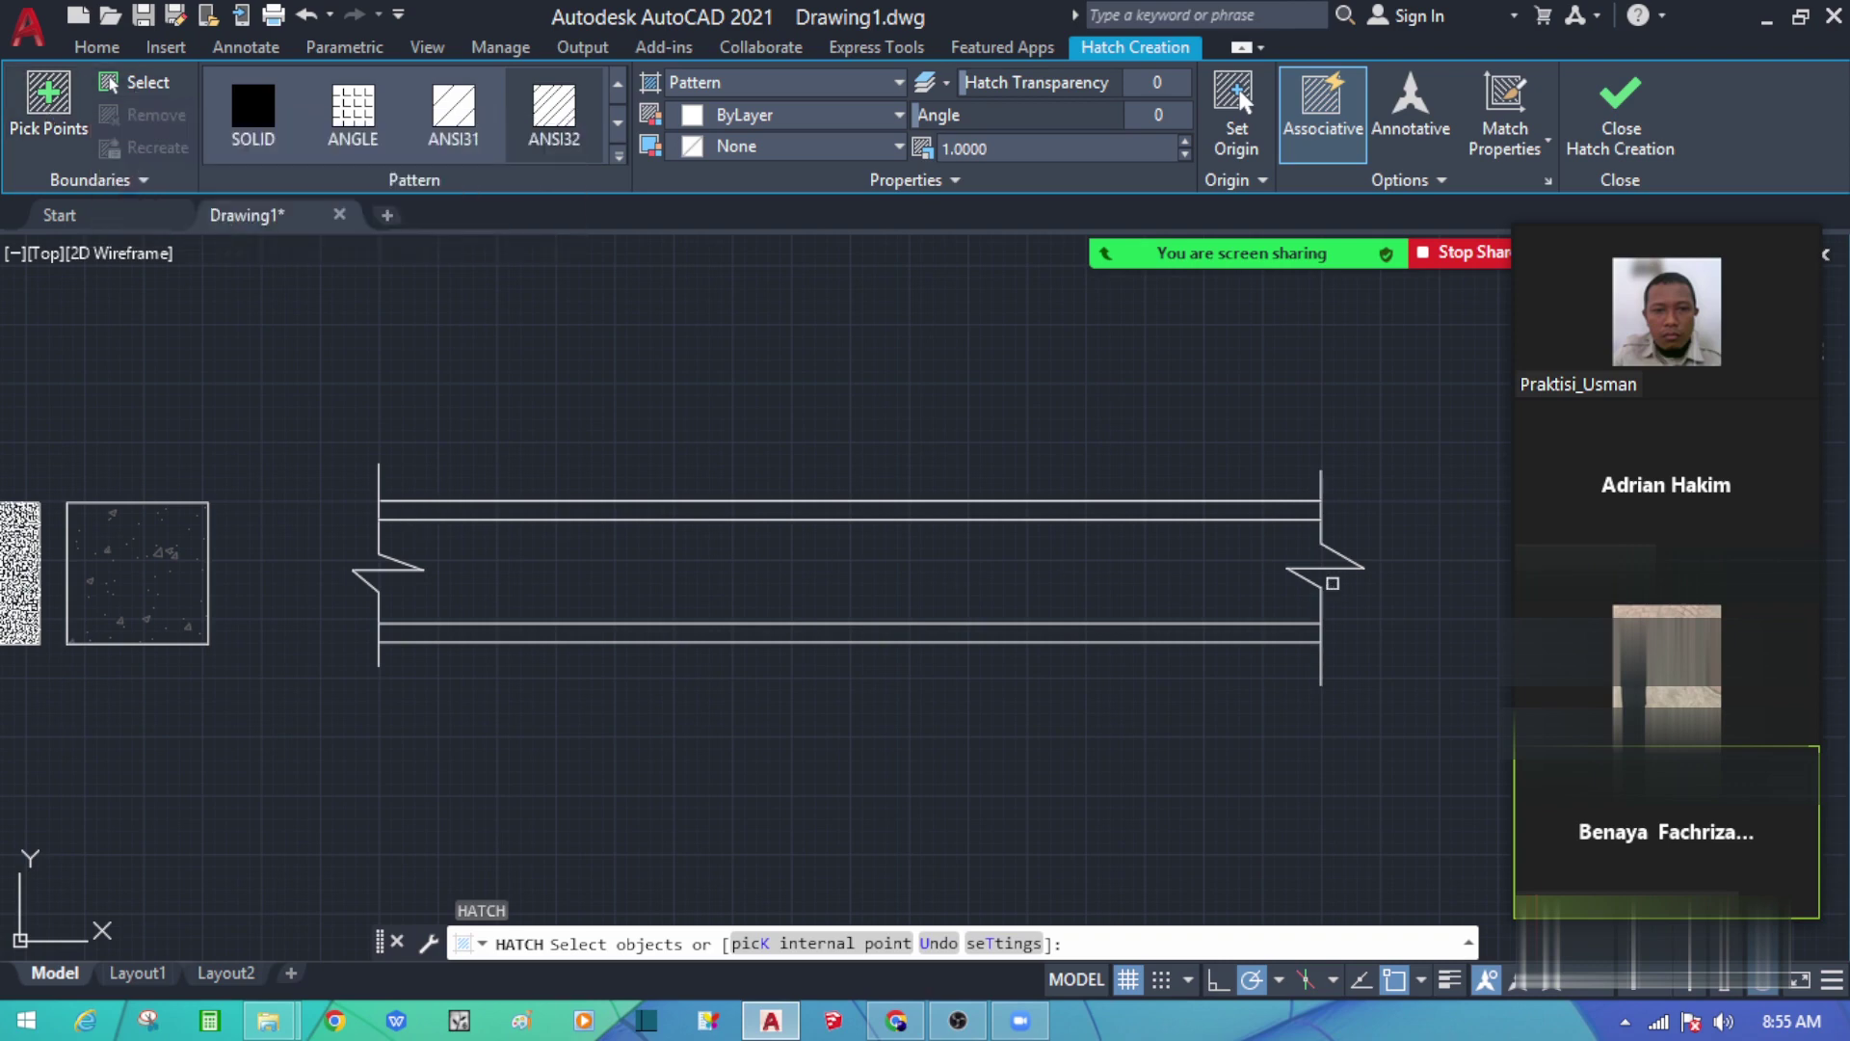
Step: Hatch the area inside the slab with the diagonal pattern
{"action": "left_click", "coordinate": [45, 94]}
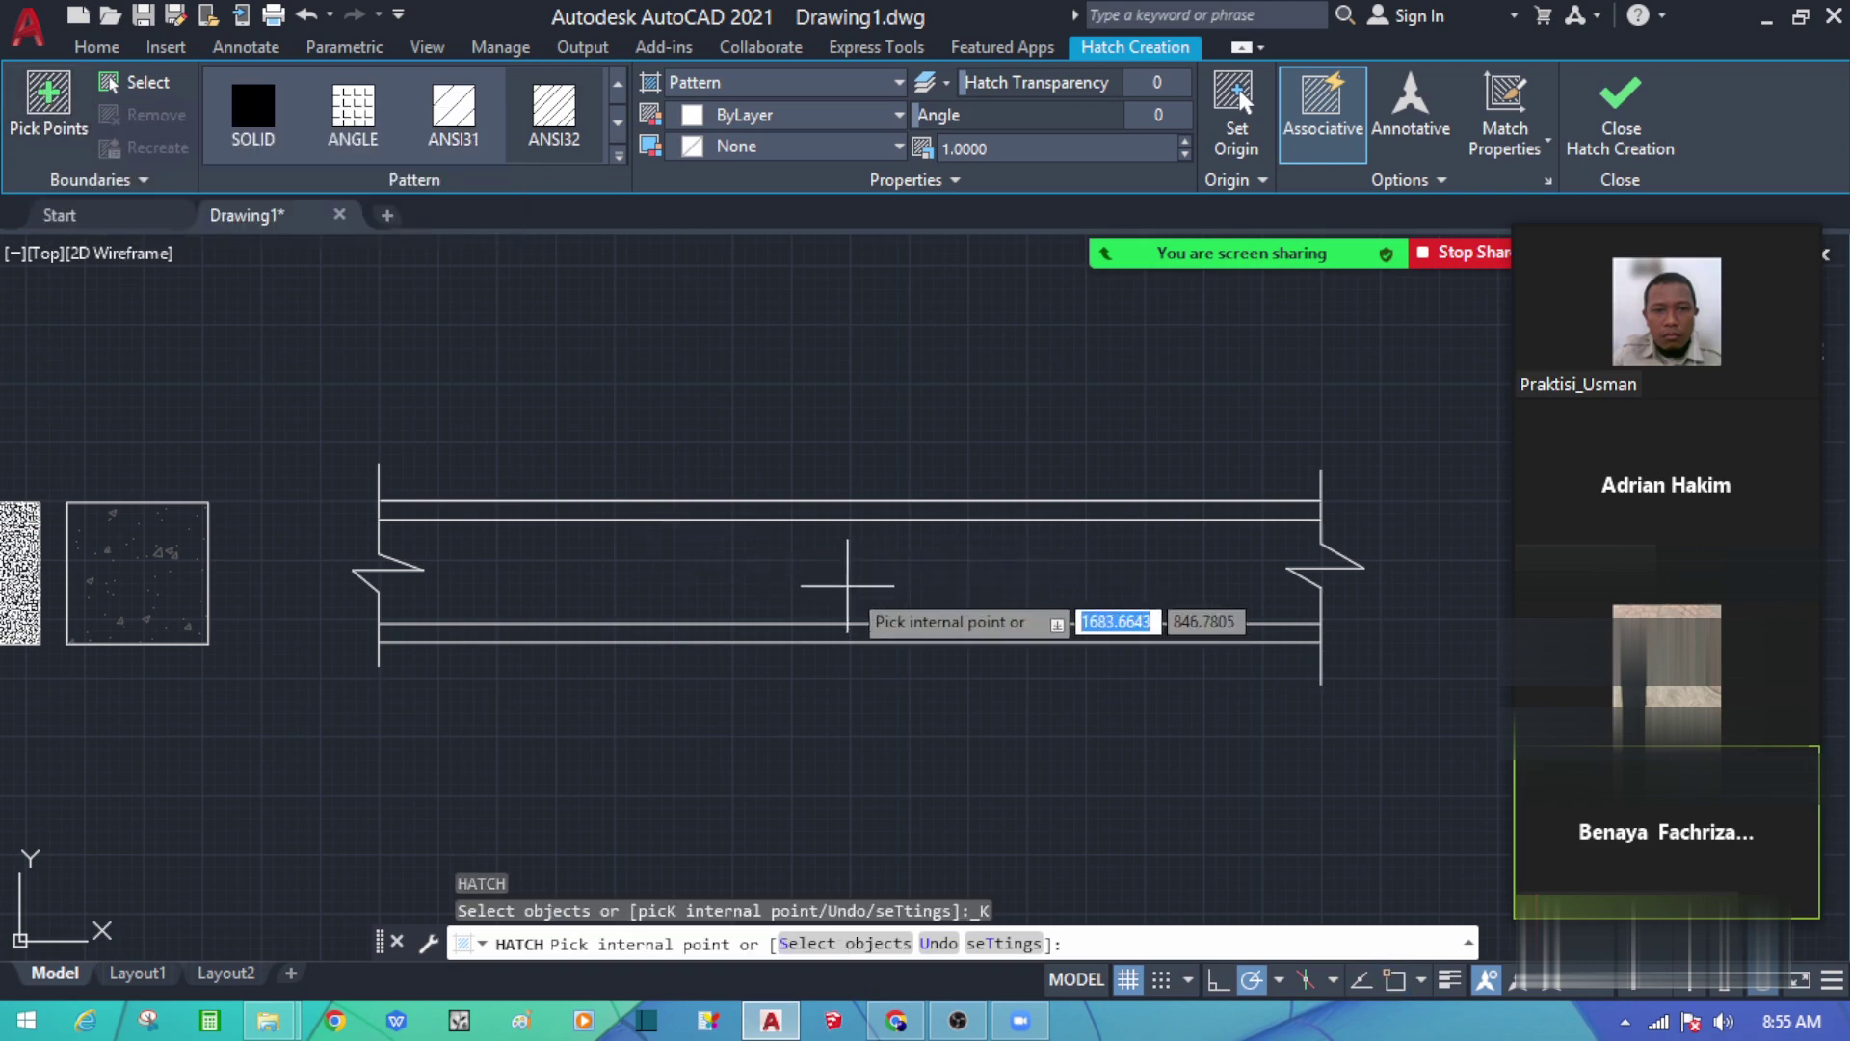
{"action": "left_click", "coordinate": [848, 568]}
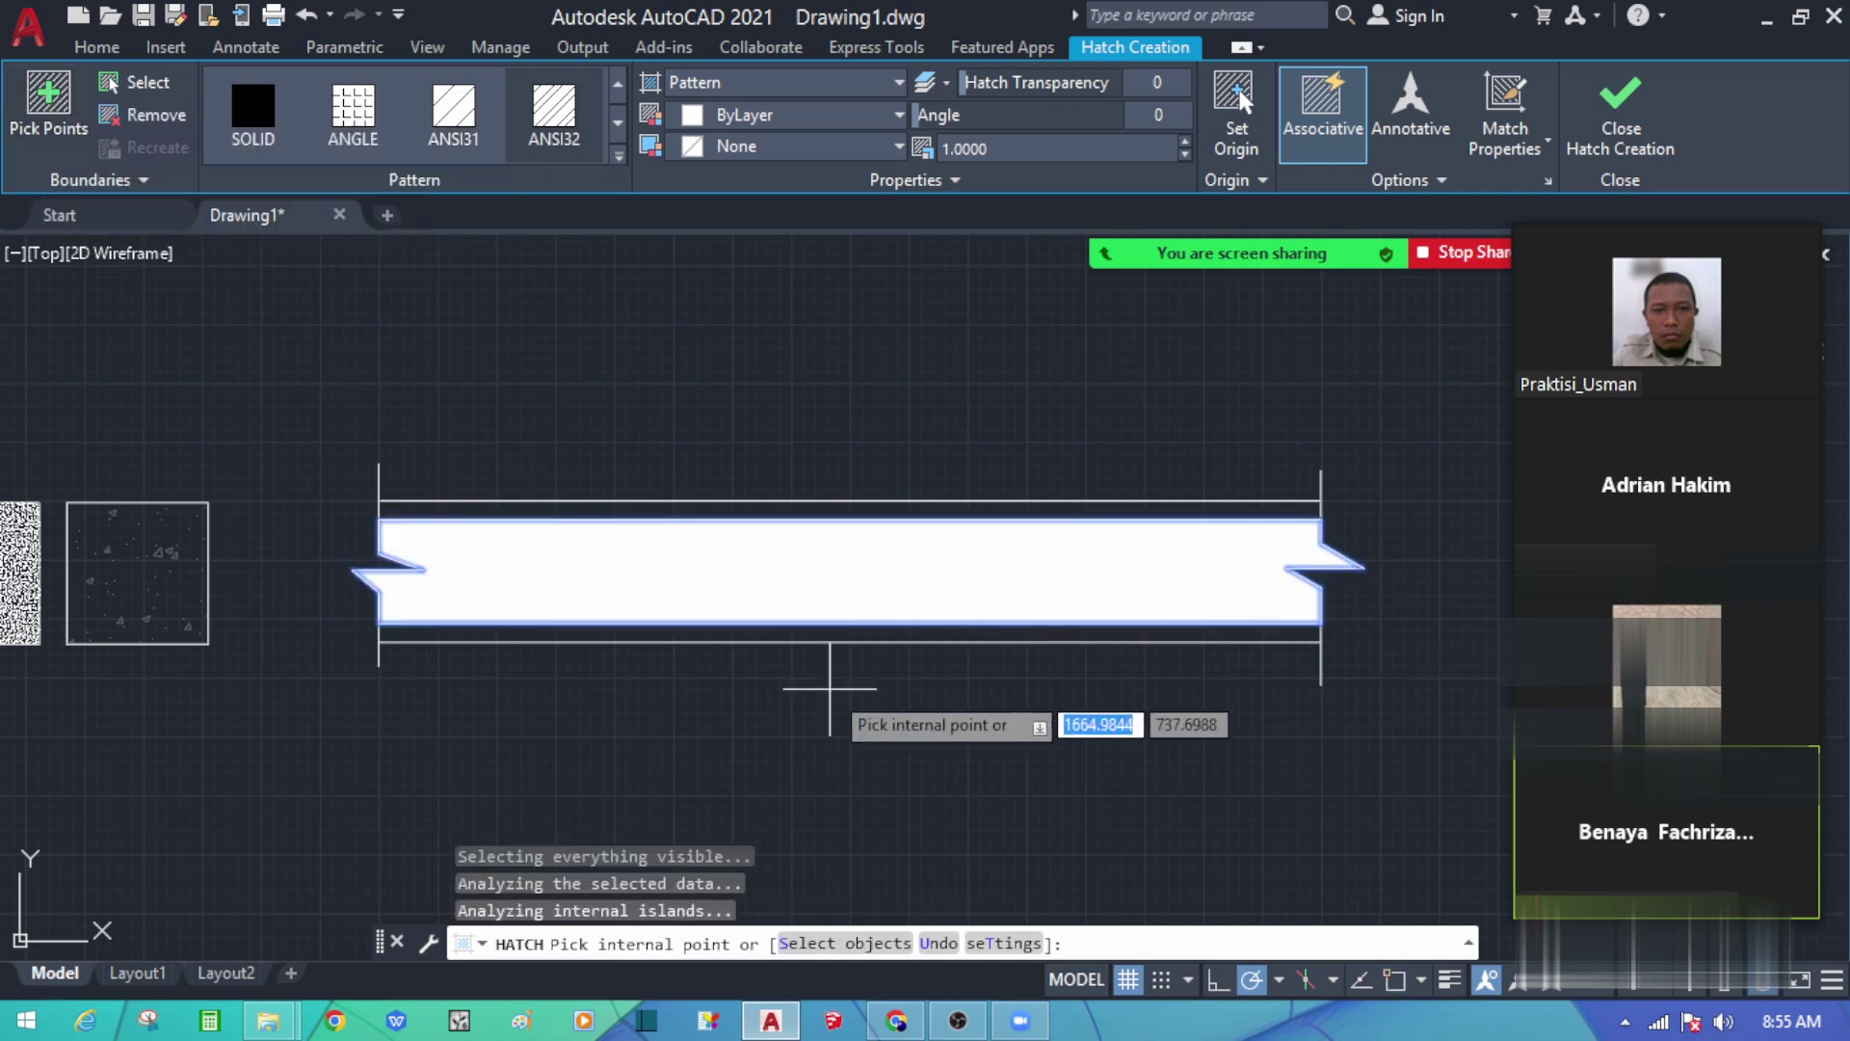
{"action": "key", "text": "Escape"}
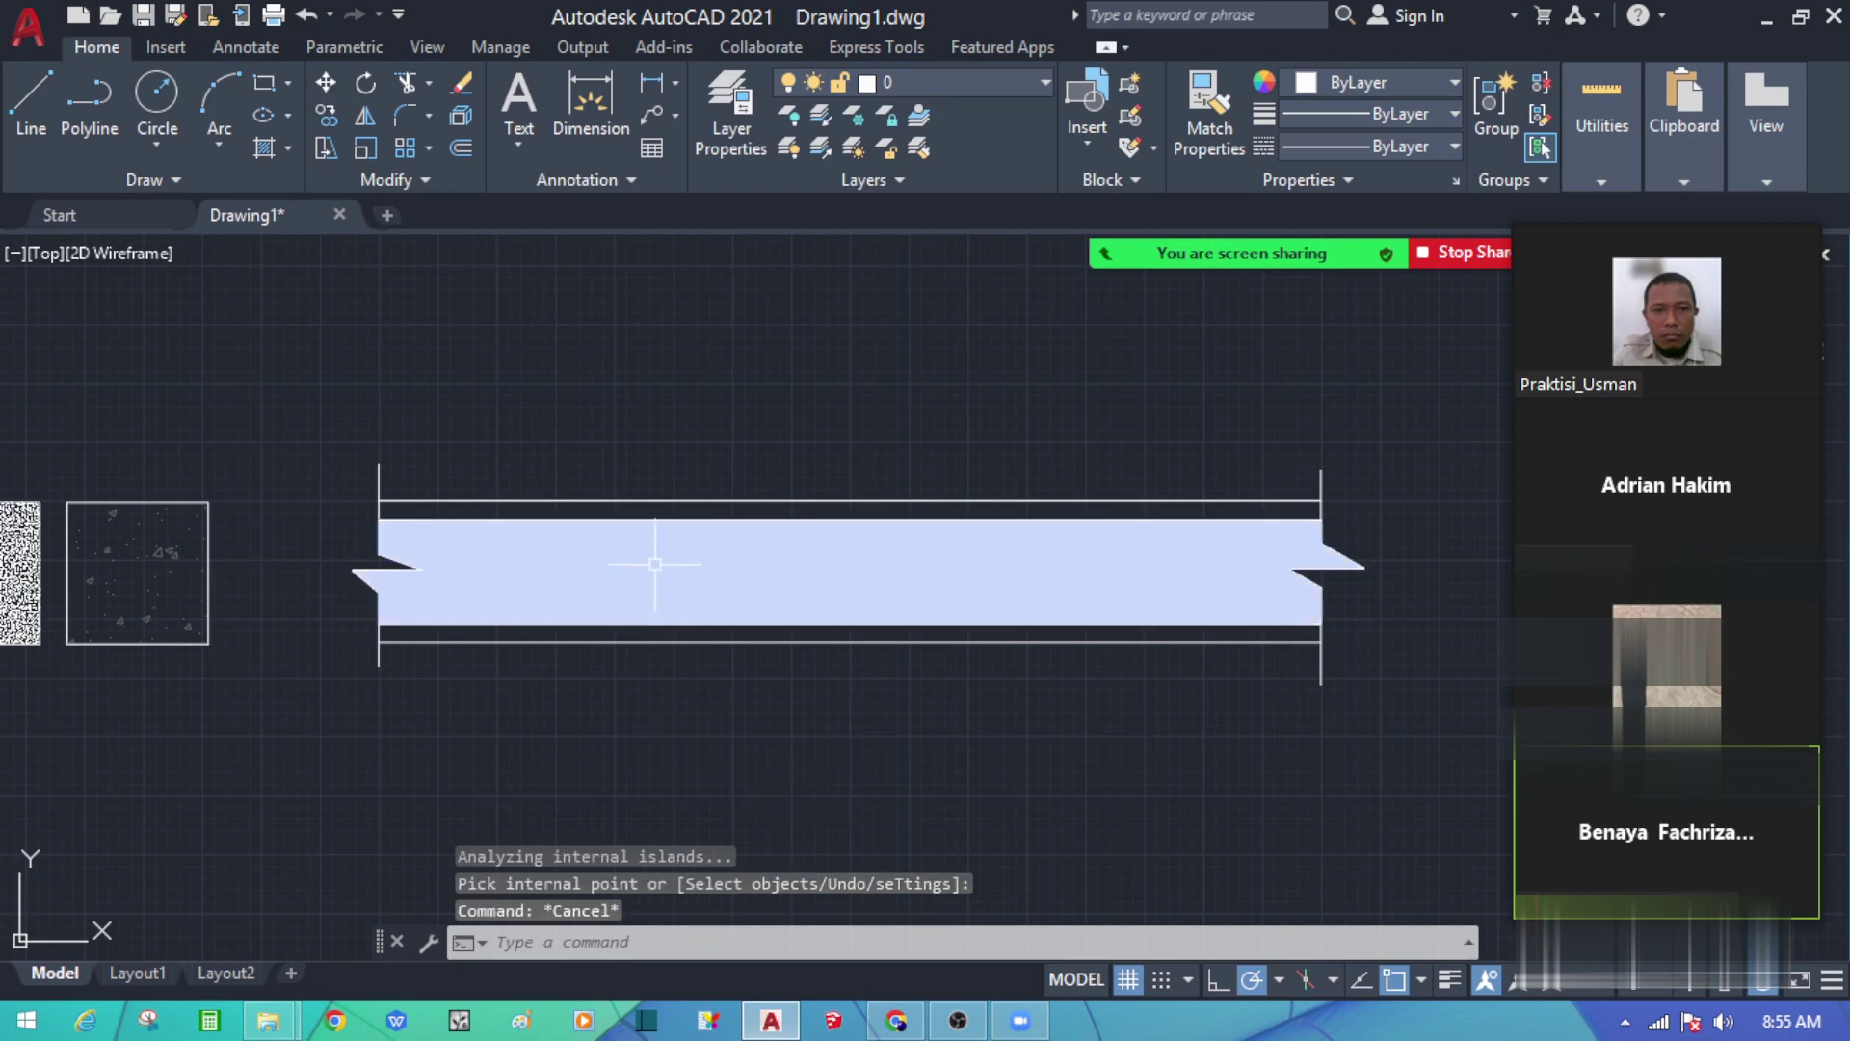
Step: Change the slab hatch scale to 100
{"action": "left_click", "coordinate": [656, 564]}
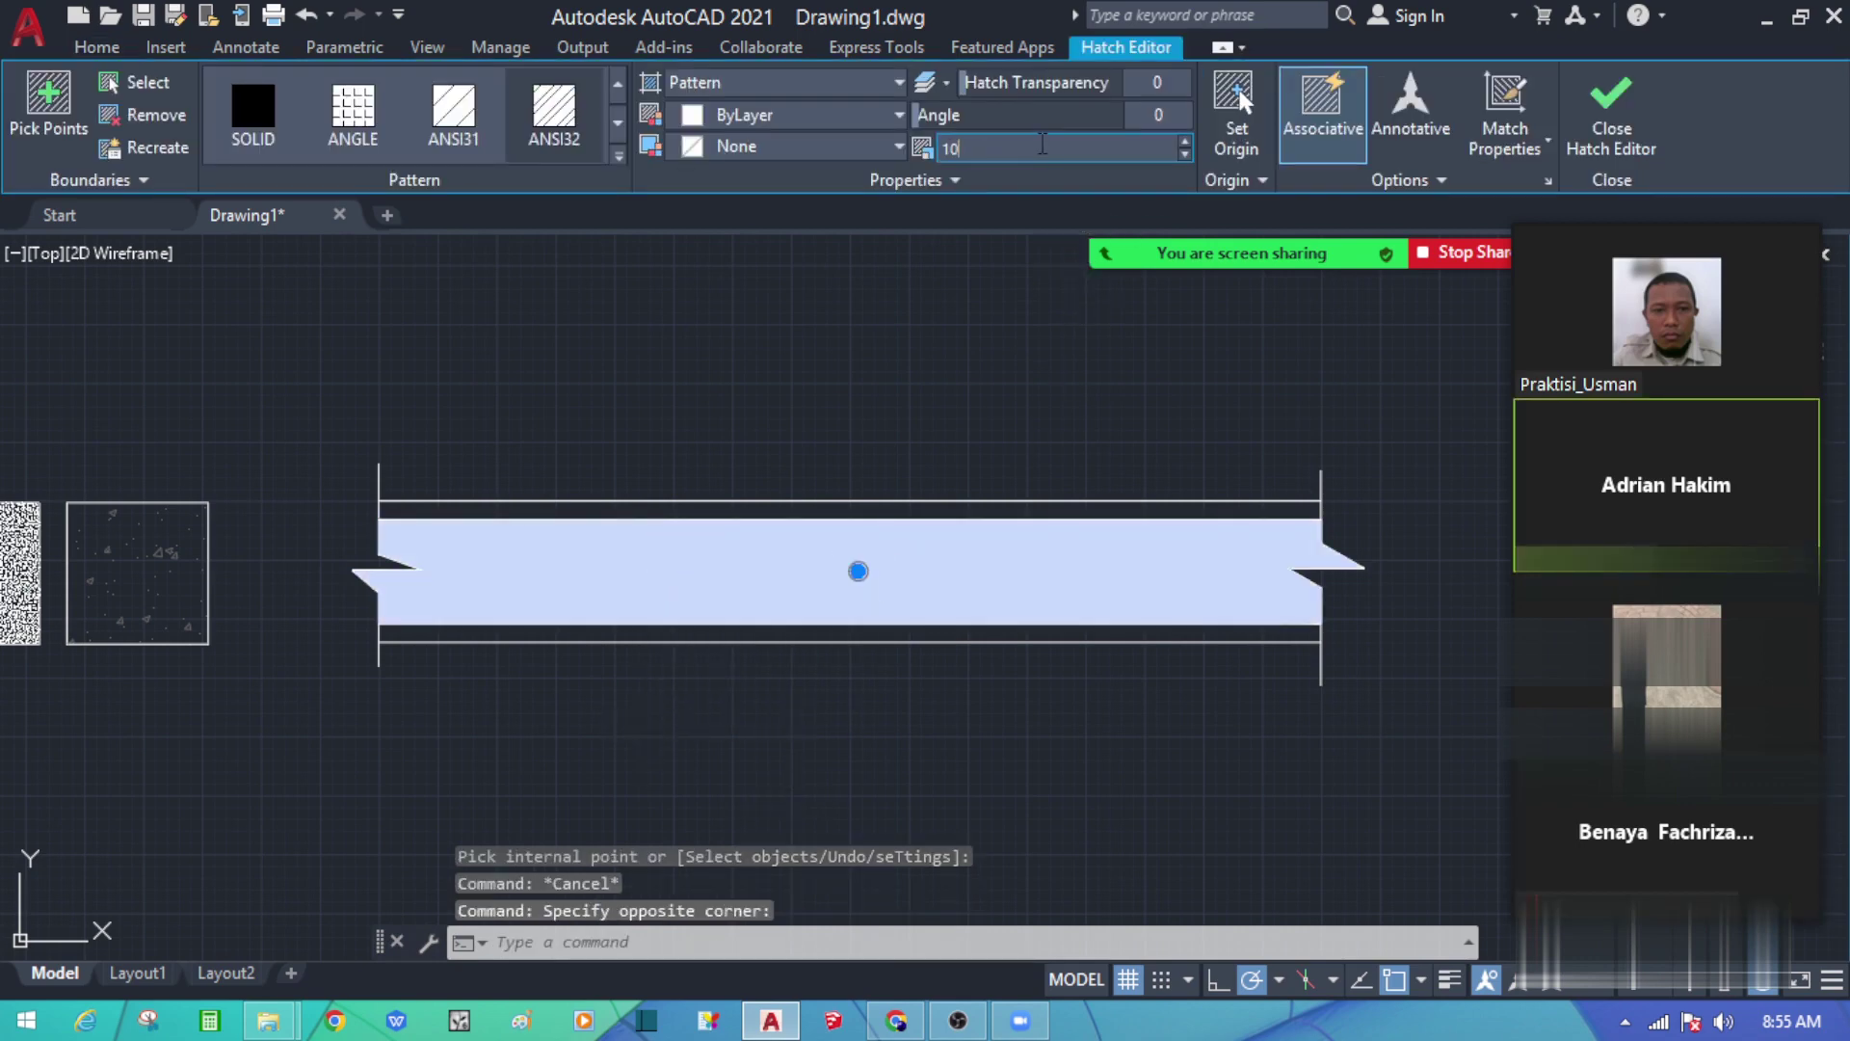
{"action": "key", "text": "Return"}
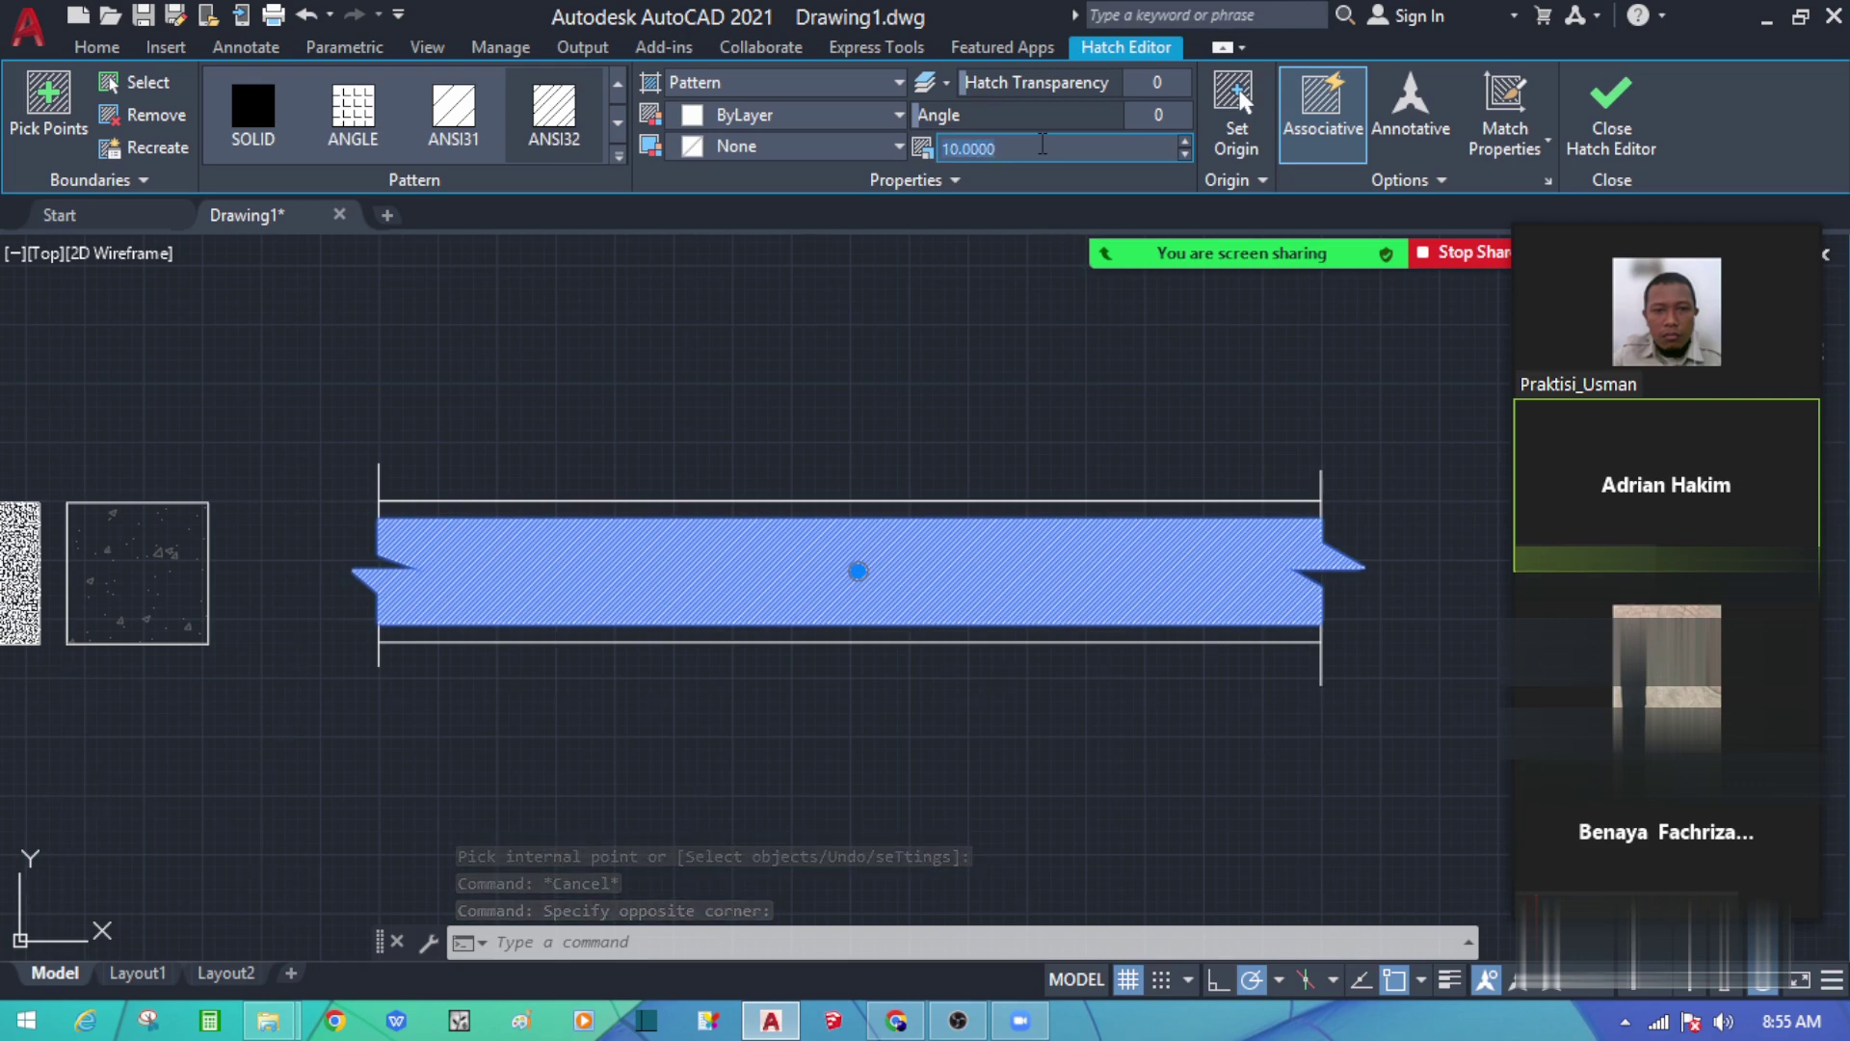
{"action": "type", "text": "100"}
{"action": "key", "text": "Return"}
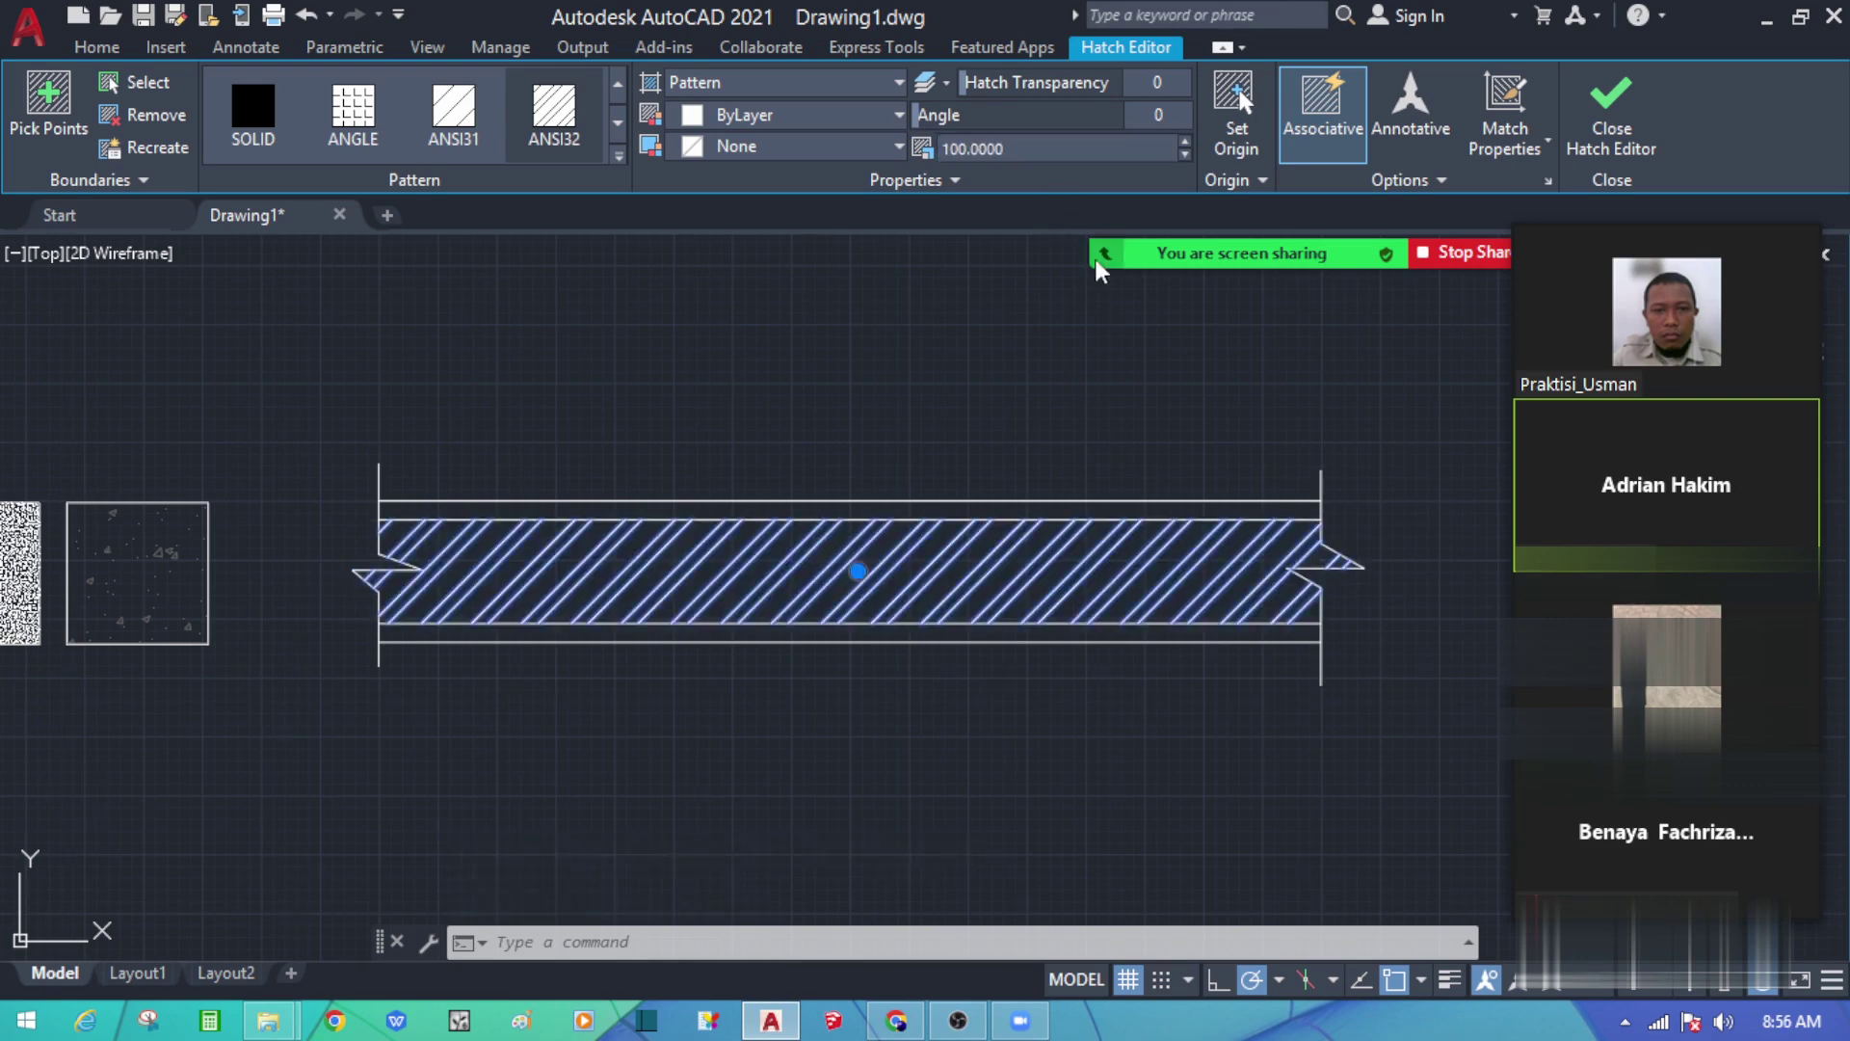
{"action": "key", "text": "Escape"}
{"action": "key", "text": "Escape"}
{"action": "key", "text": "Escape"}
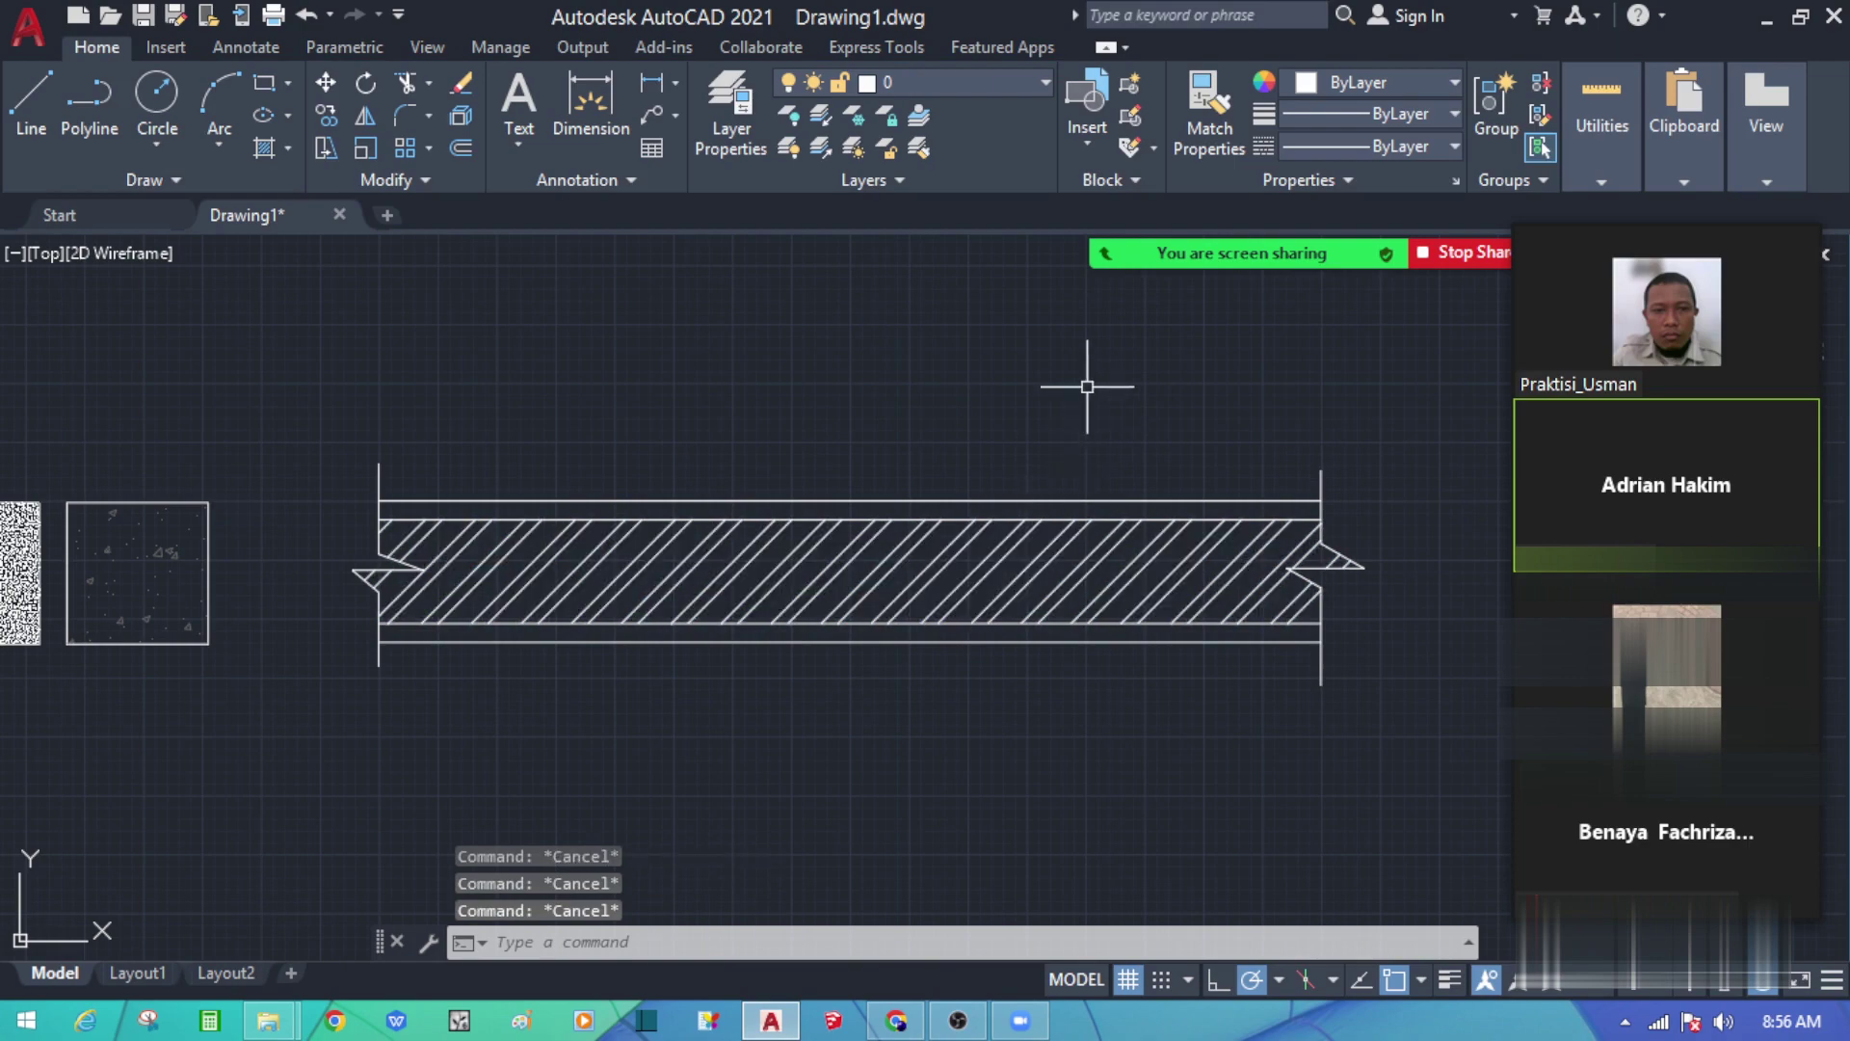
{"action": "scroll", "coordinate": [1090, 385], "scroll_direction": "down", "scroll_amount": 2}
{"action": "scroll", "coordinate": [967, 413], "scroll_direction": "up", "scroll_amount": 2}
{"action": "middle_click_drag", "start_coordinate": [826, 479], "coordinate": [948, 504]}
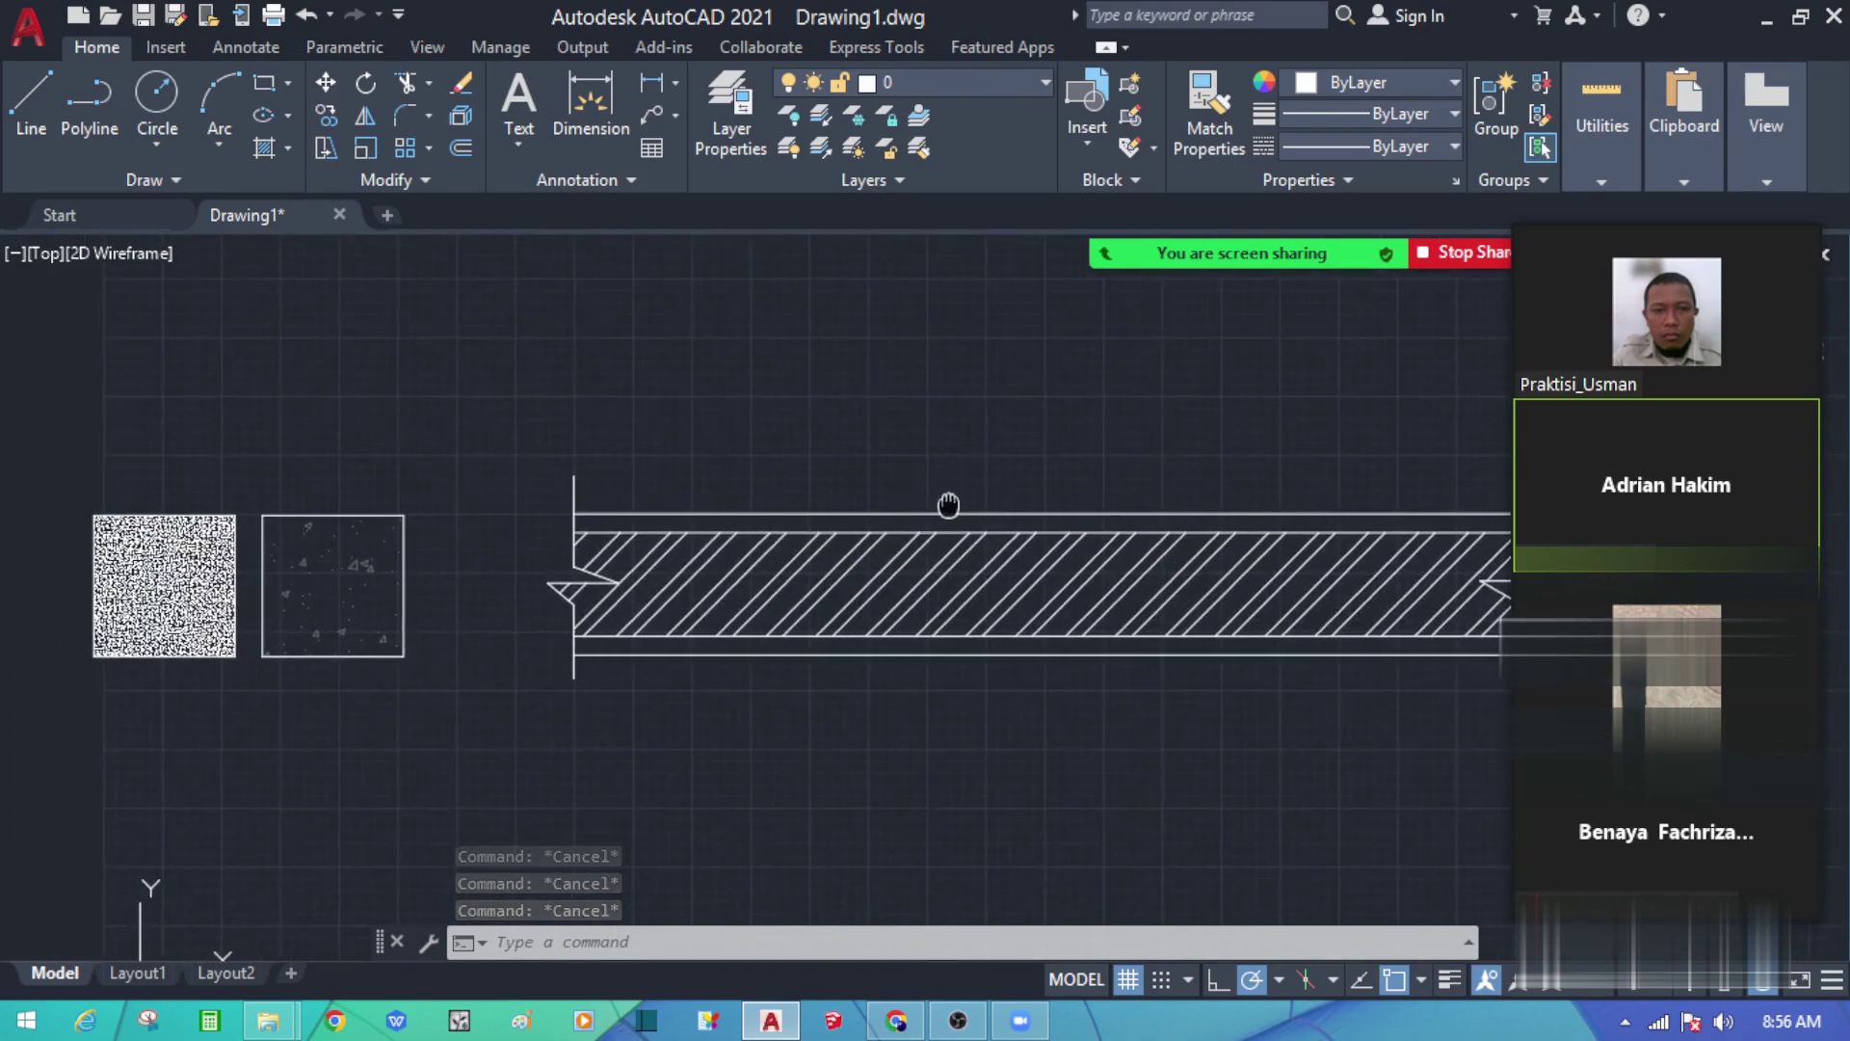
{"action": "scroll", "coordinate": [722, 611], "scroll_direction": "up", "scroll_amount": 1}
{"action": "scroll", "coordinate": [871, 648], "scroll_direction": "down", "scroll_amount": 1}
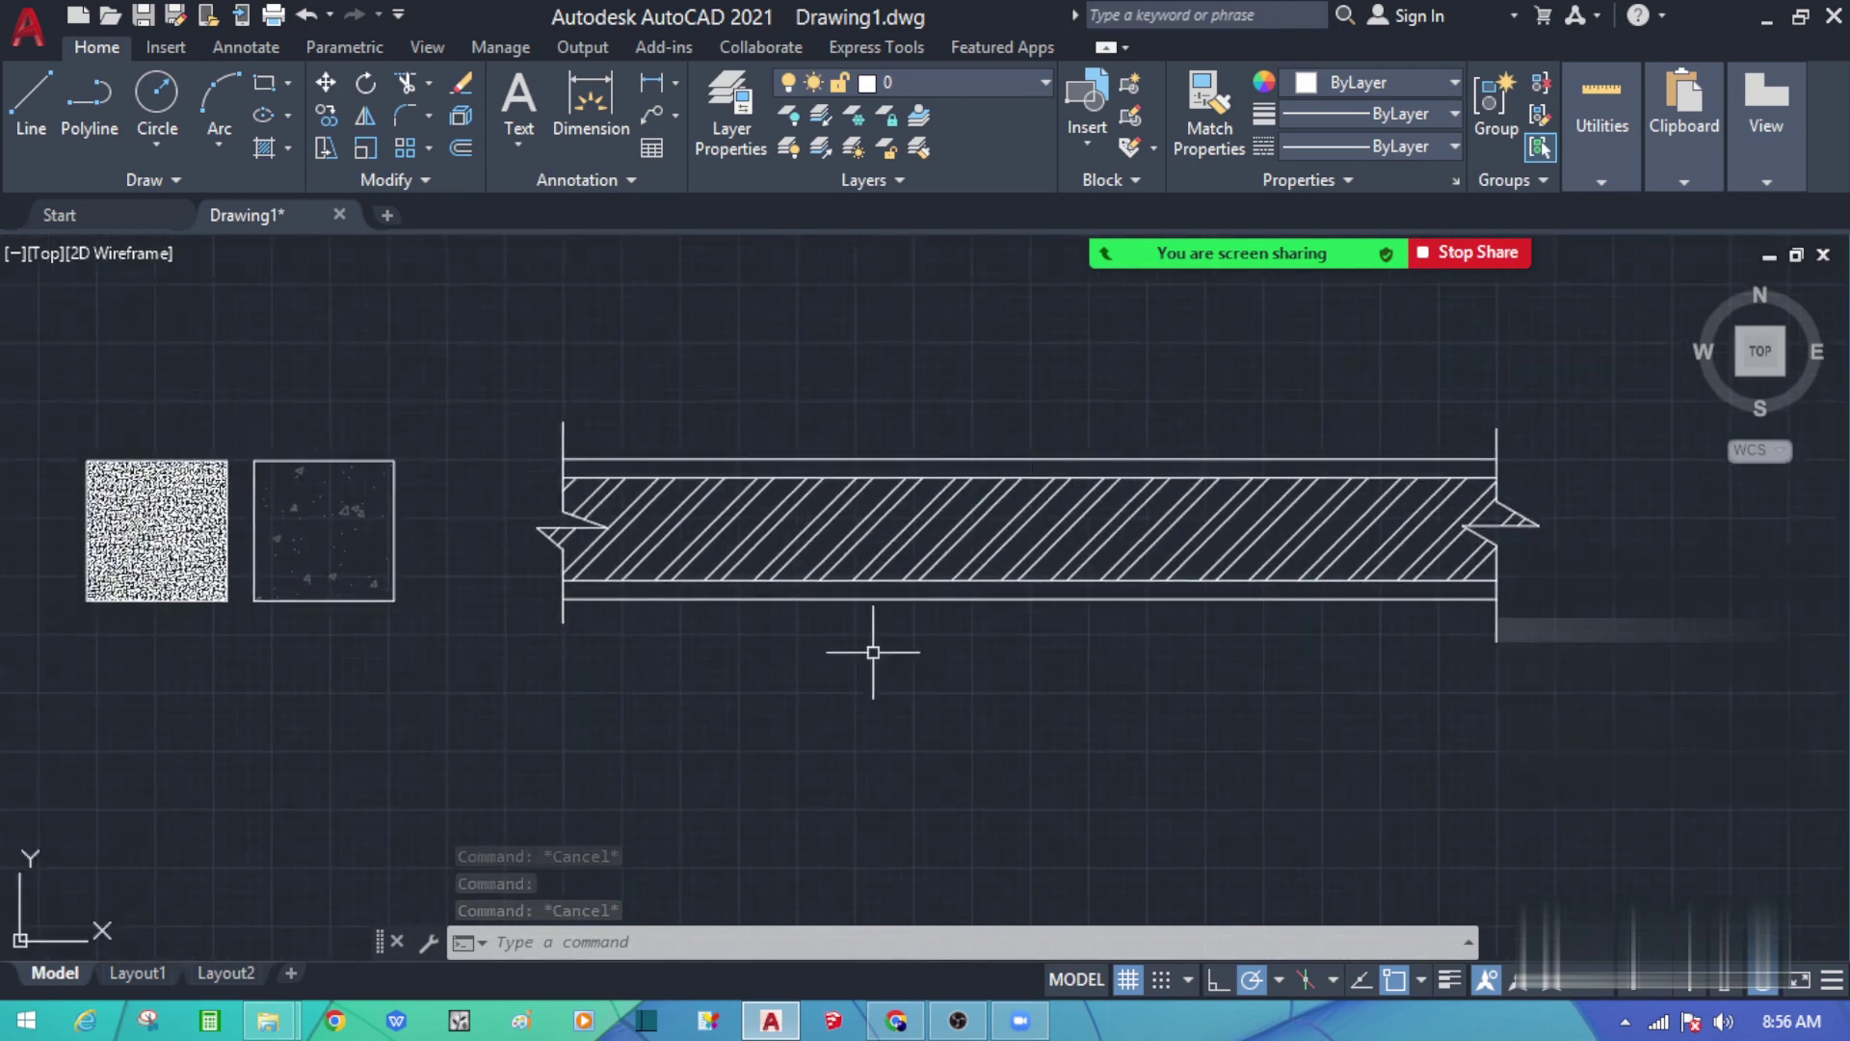
{"action": "left_click", "coordinate": [864, 601]}
{"action": "key", "text": "Escape"}
{"action": "left_click", "coordinate": [836, 453]}
{"action": "left_click", "coordinate": [776, 463]}
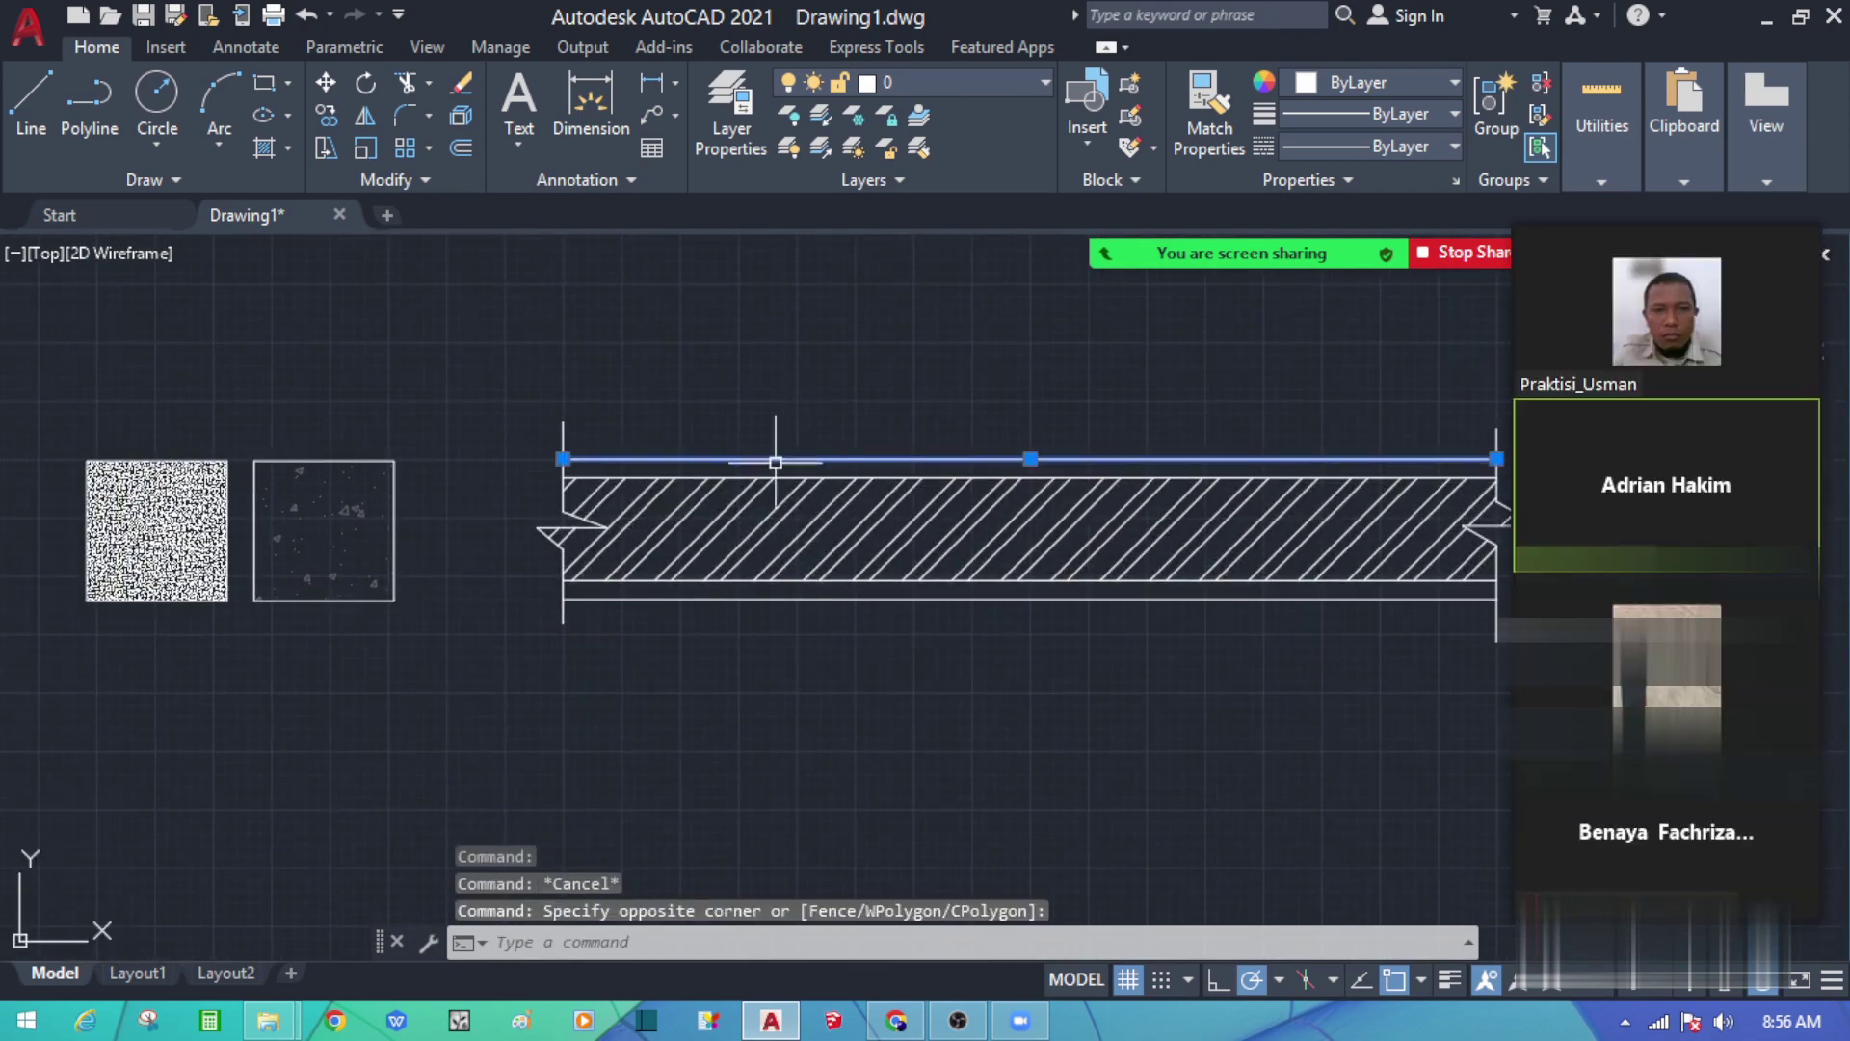
{"action": "key", "text": "Escape"}
{"action": "scroll", "coordinate": [458, 445], "scroll_direction": "down", "scroll_amount": 2}
{"action": "middle_click_drag", "start_coordinate": [678, 639], "coordinate": [727, 714]}
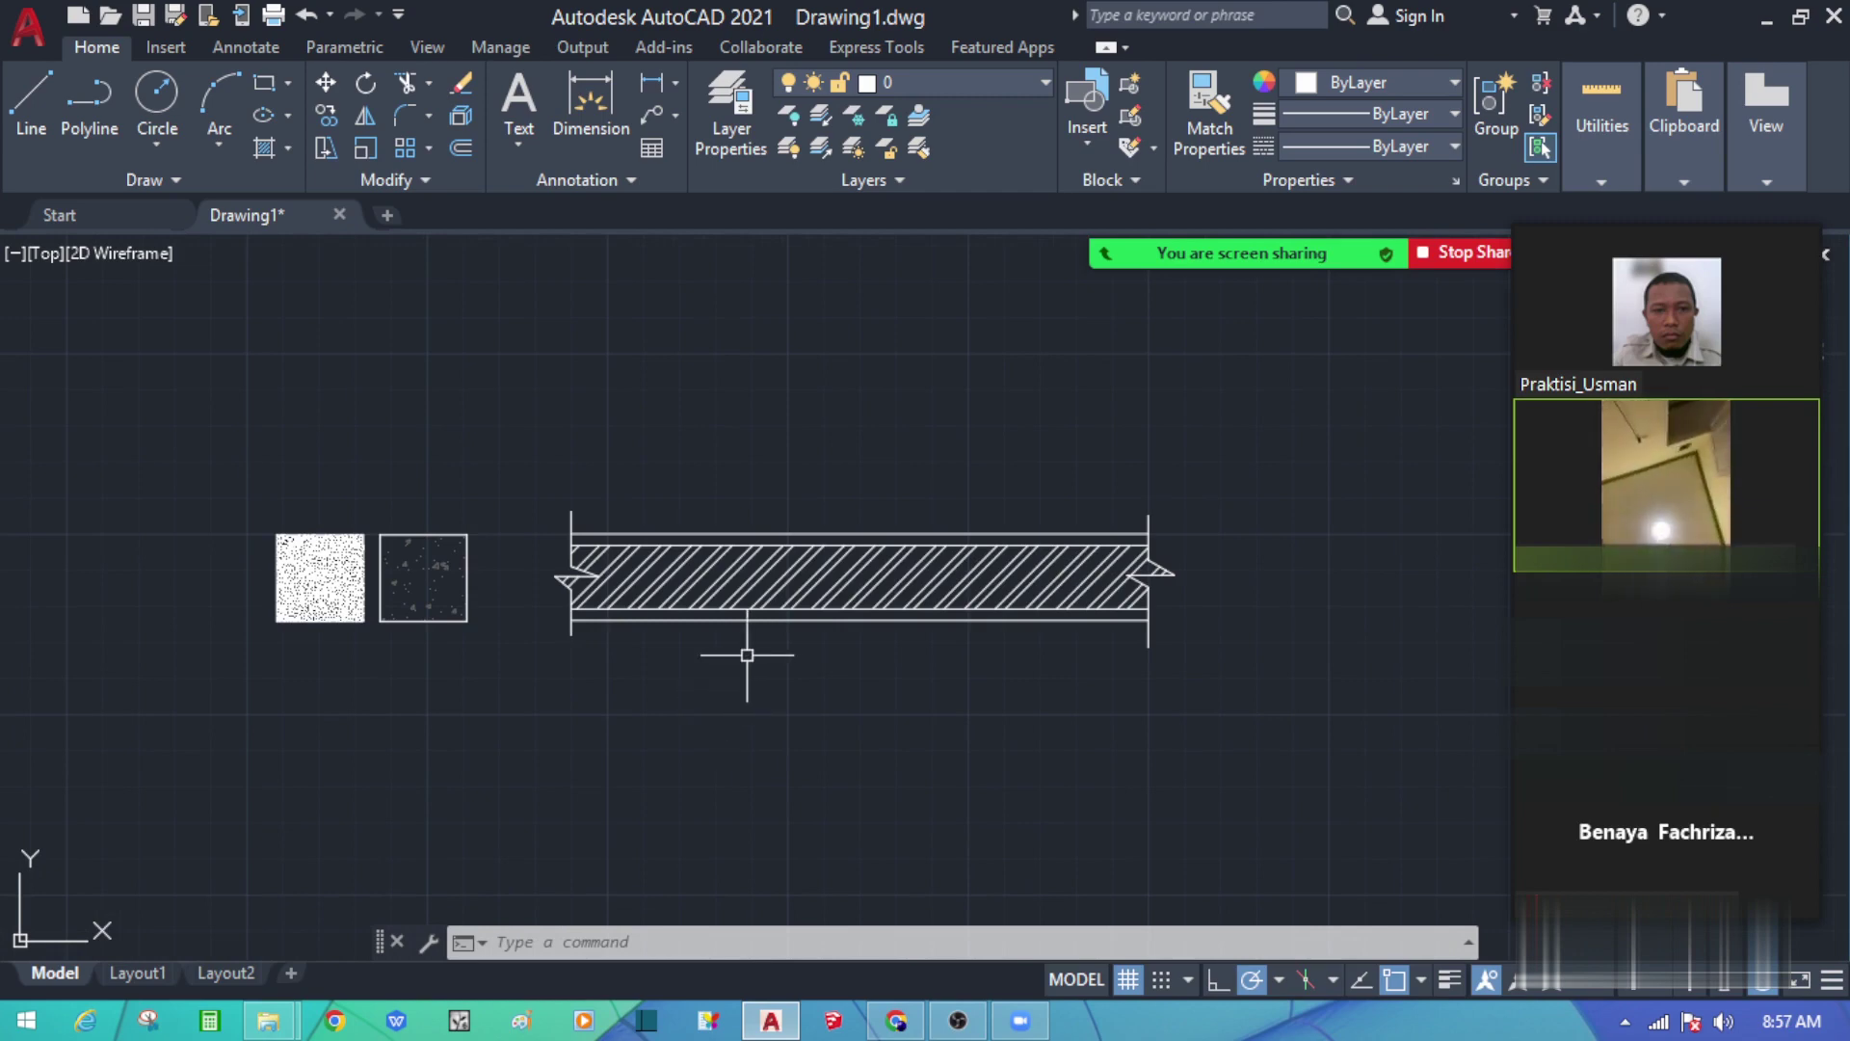
{"action": "scroll", "coordinate": [747, 654], "scroll_direction": "up", "scroll_amount": 2}
{"action": "scroll", "coordinate": [747, 654], "scroll_direction": "down", "scroll_amount": 2}
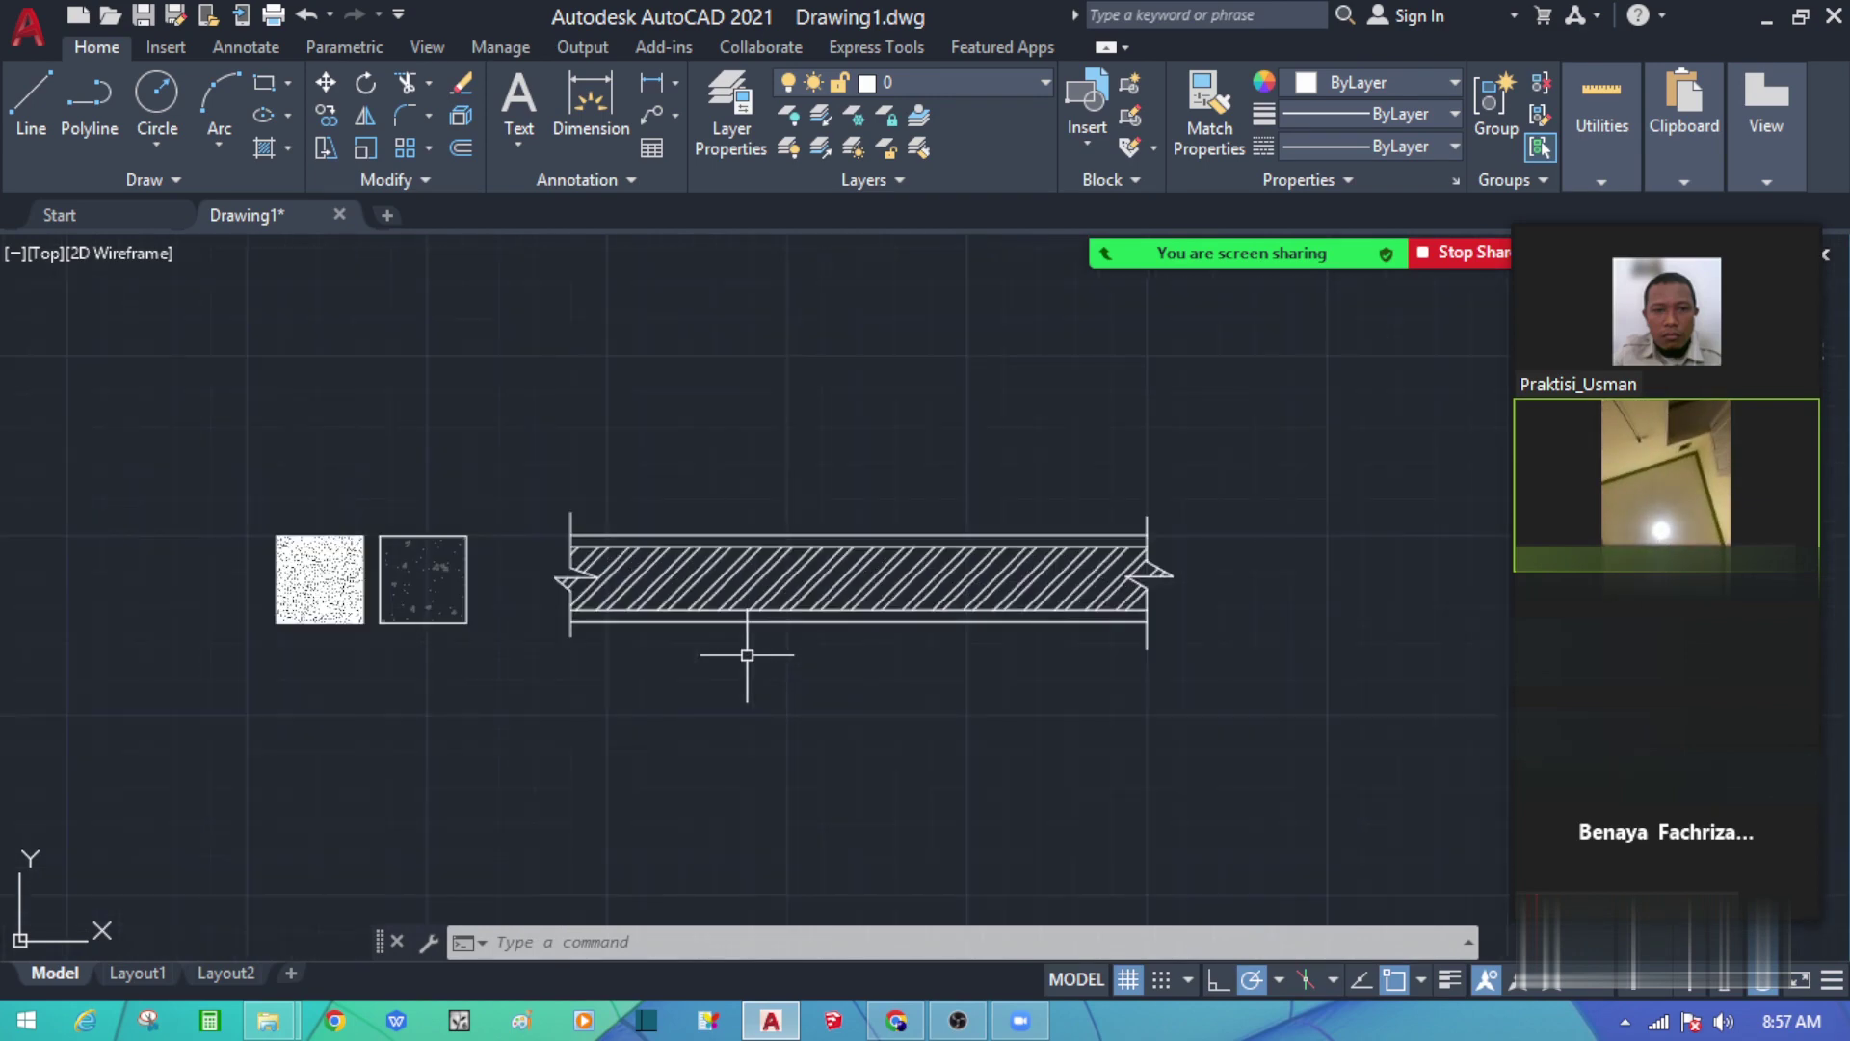
{"action": "scroll", "coordinate": [605, 707], "scroll_direction": "up", "scroll_amount": 2}
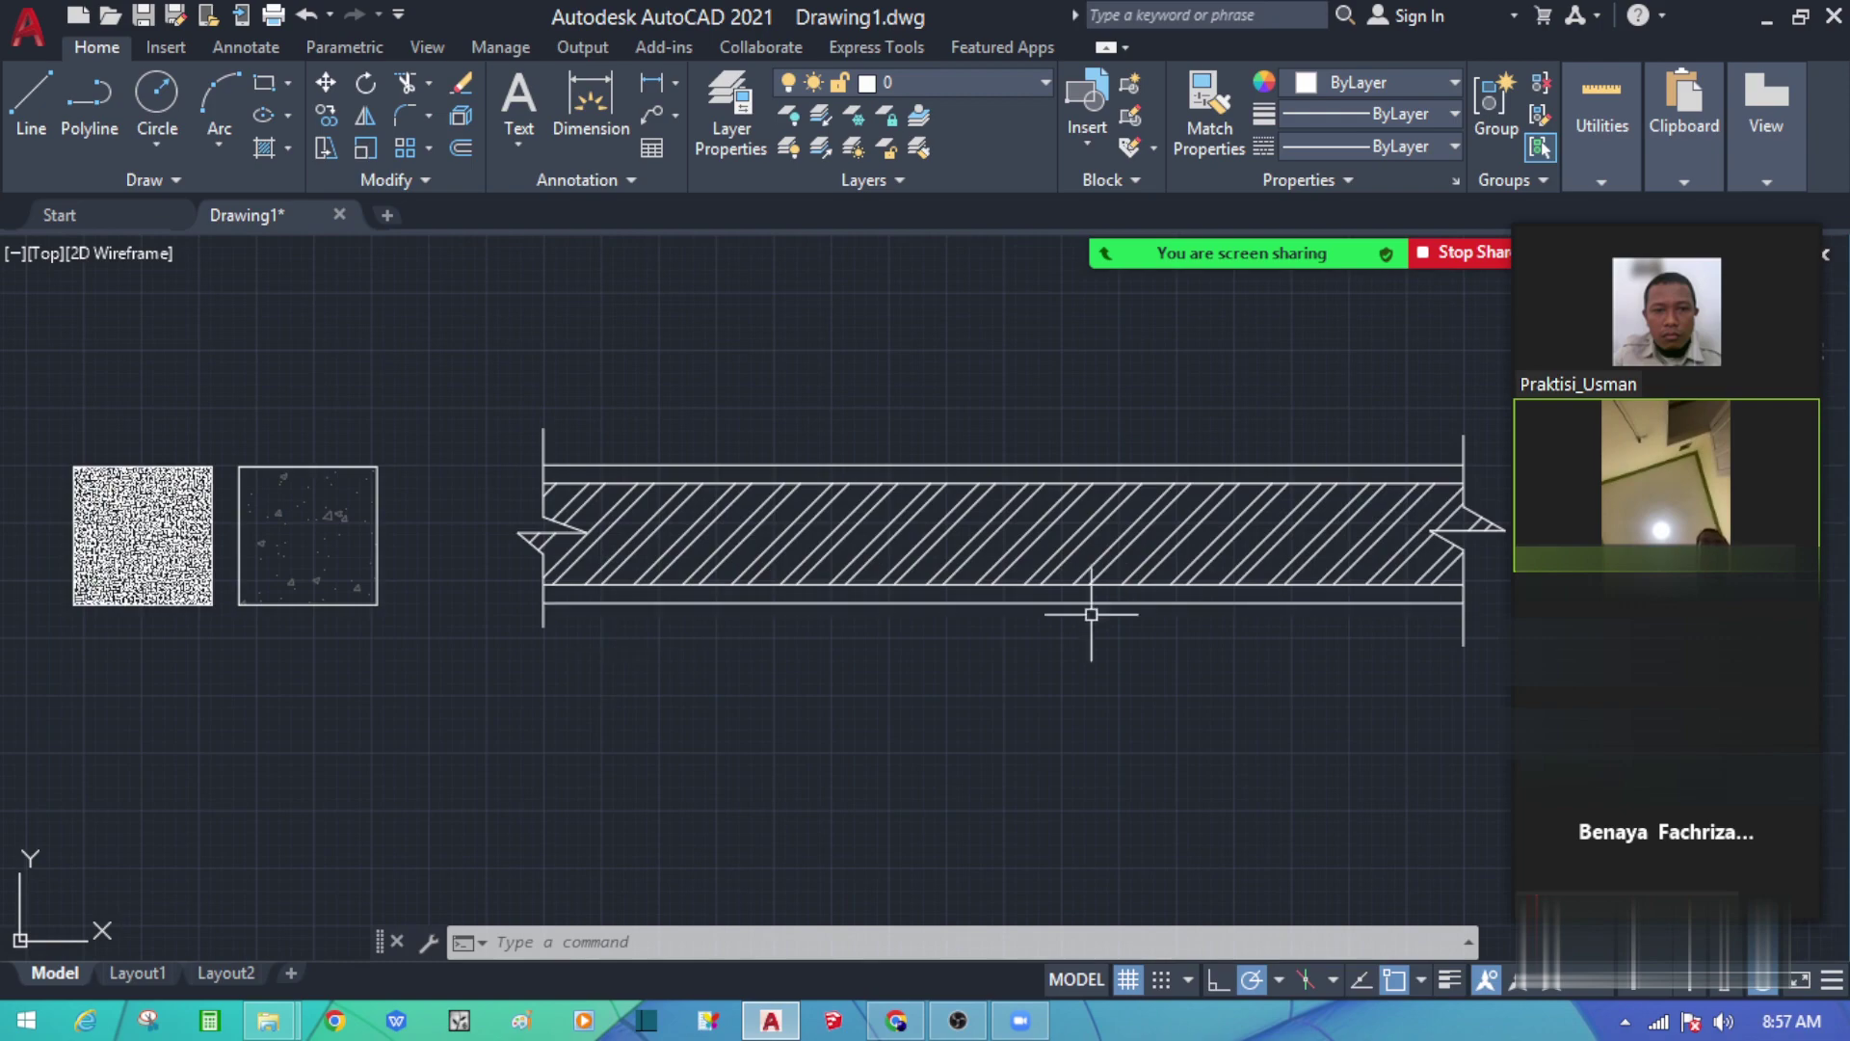
{"action": "left_click_drag", "start_coordinate": [1094, 607], "coordinate": [1066, 430]}
{"action": "key", "text": "Escape"}
{"action": "scroll", "coordinate": [619, 512], "scroll_direction": "down", "scroll_amount": 2}
{"action": "left_click", "coordinate": [565, 446]}
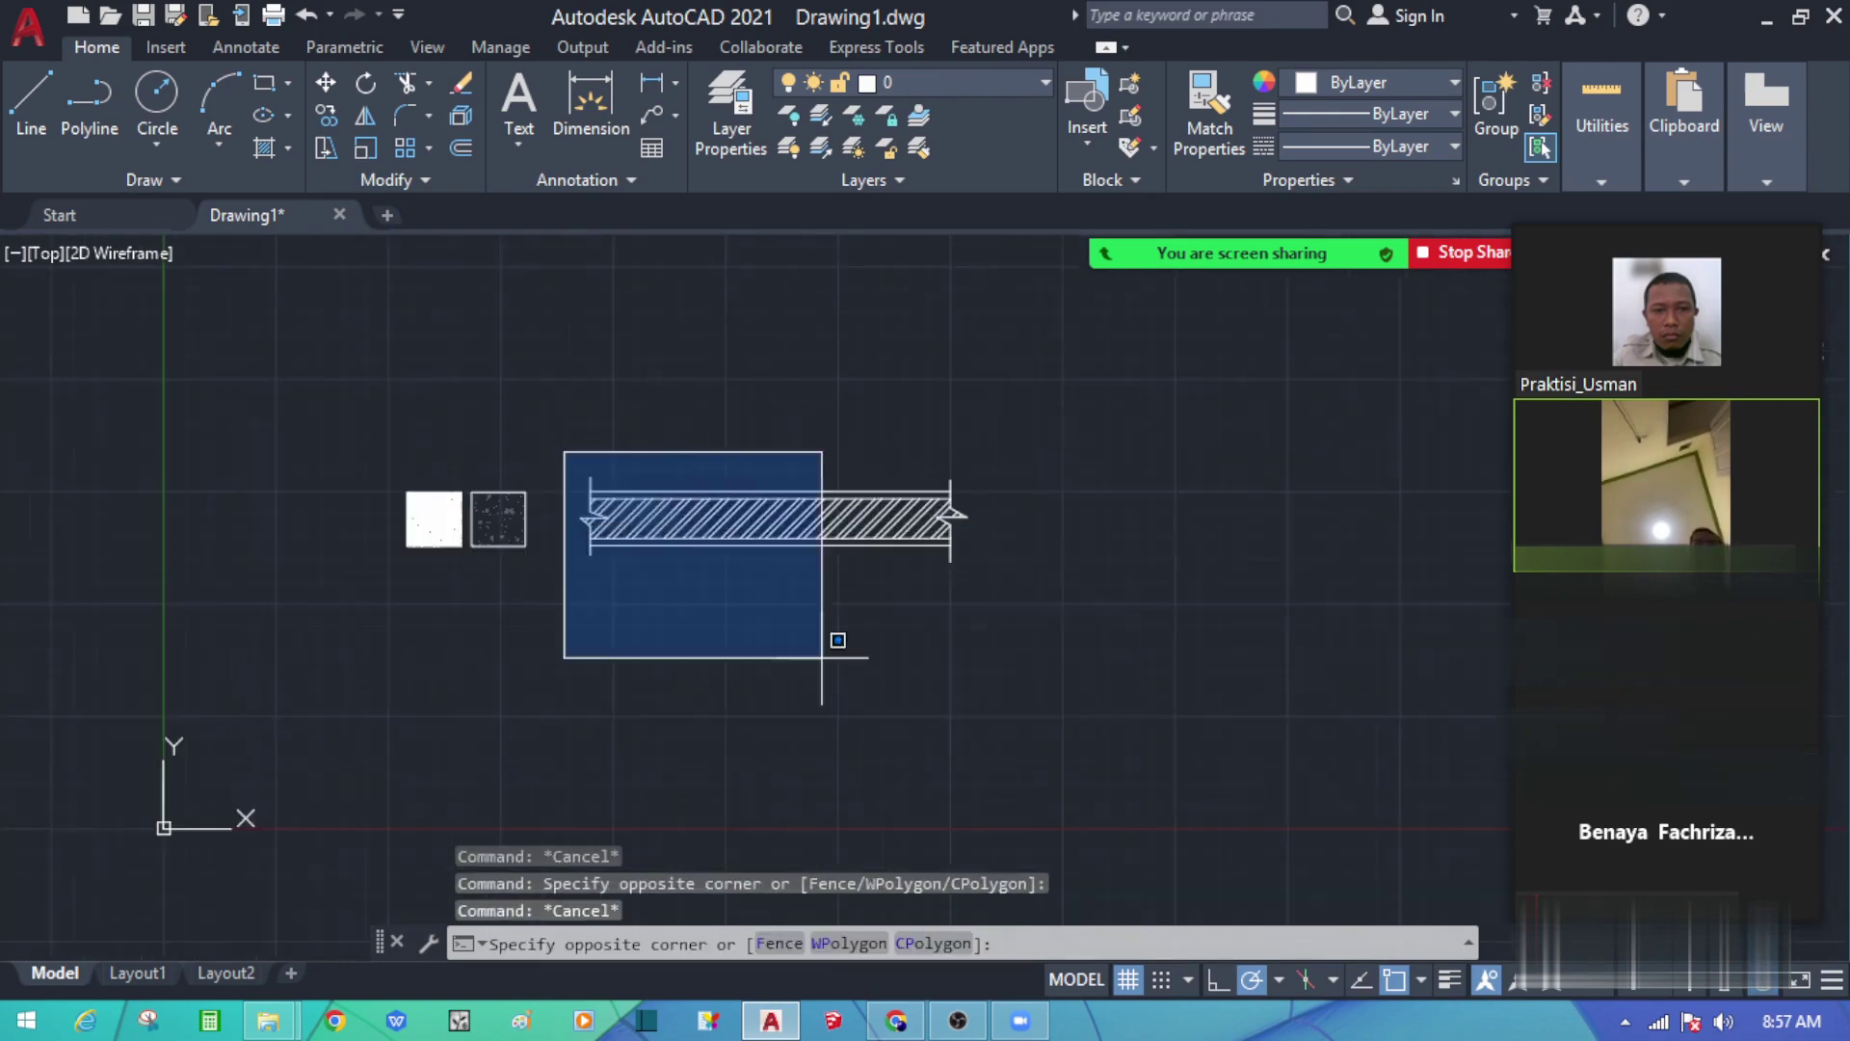
{"action": "left_click", "coordinate": [1065, 648]}
{"action": "key", "text": "Escape"}
{"action": "scroll", "coordinate": [583, 550], "scroll_direction": "up", "scroll_amount": 4}
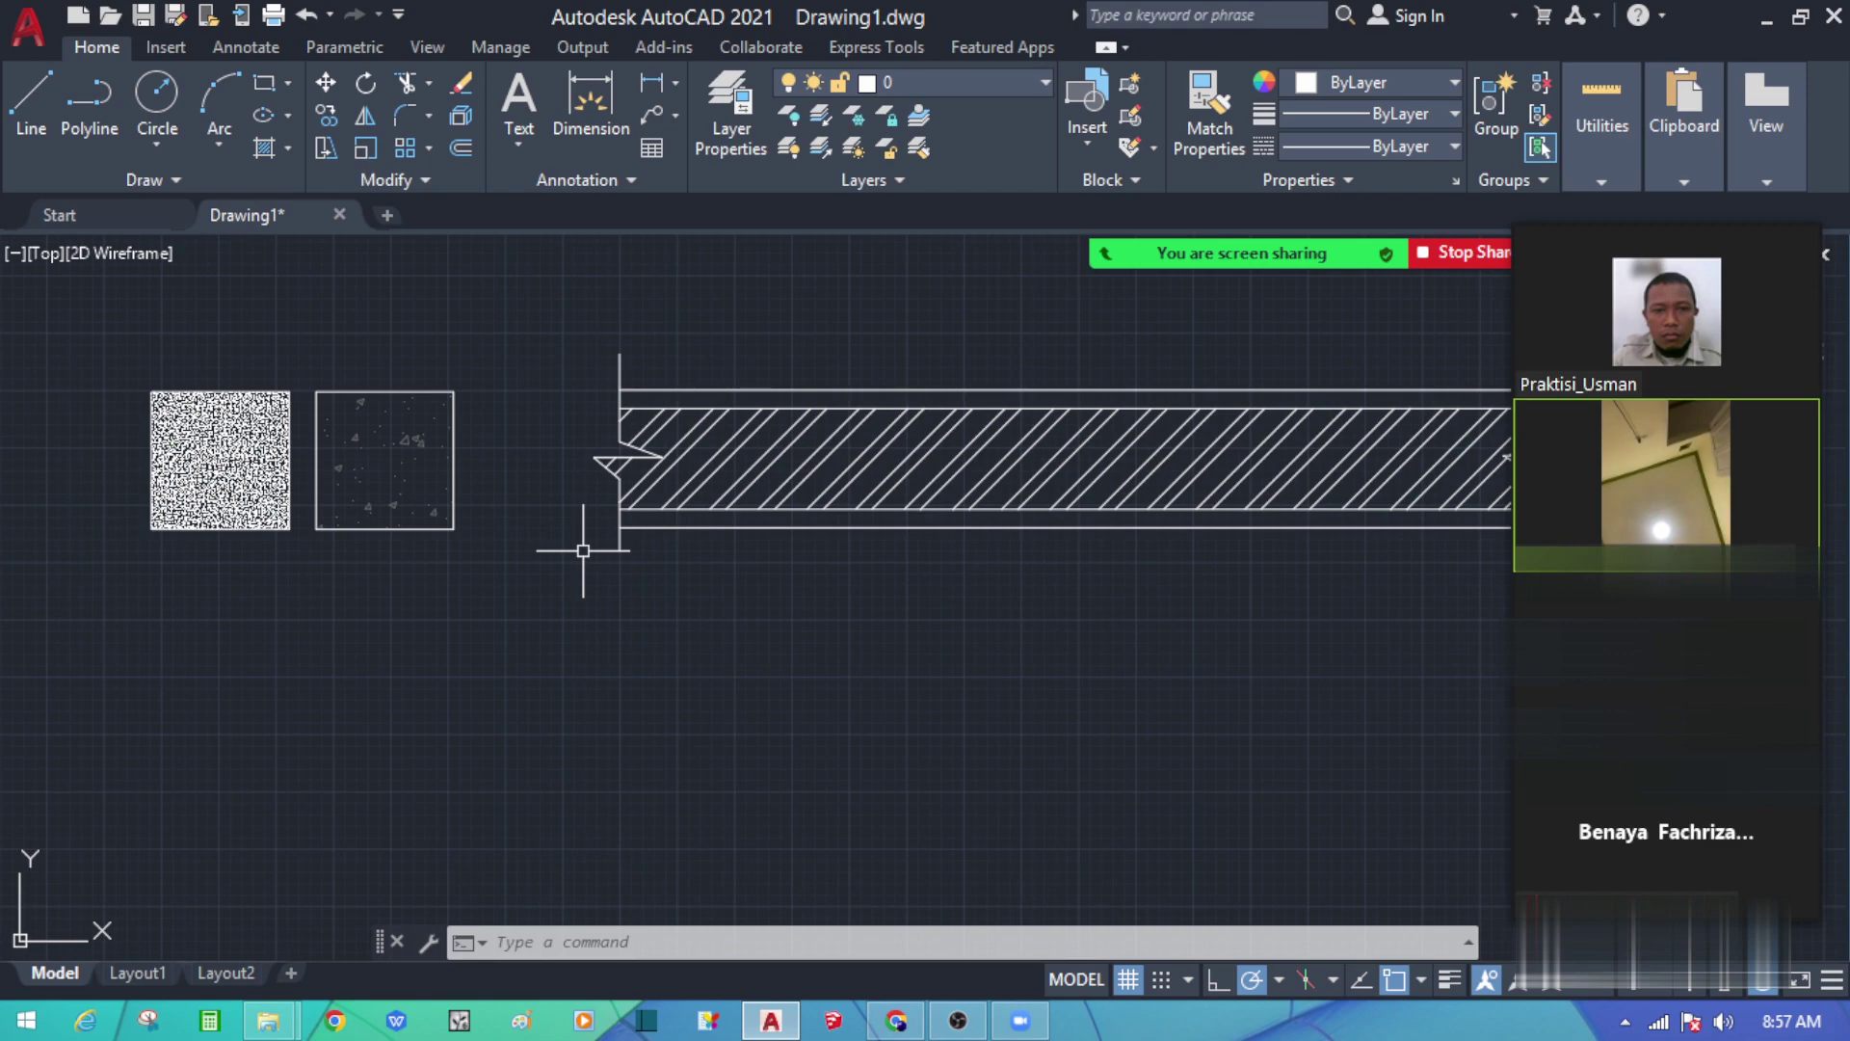
{"action": "scroll", "coordinate": [583, 550], "scroll_direction": "down", "scroll_amount": 2}
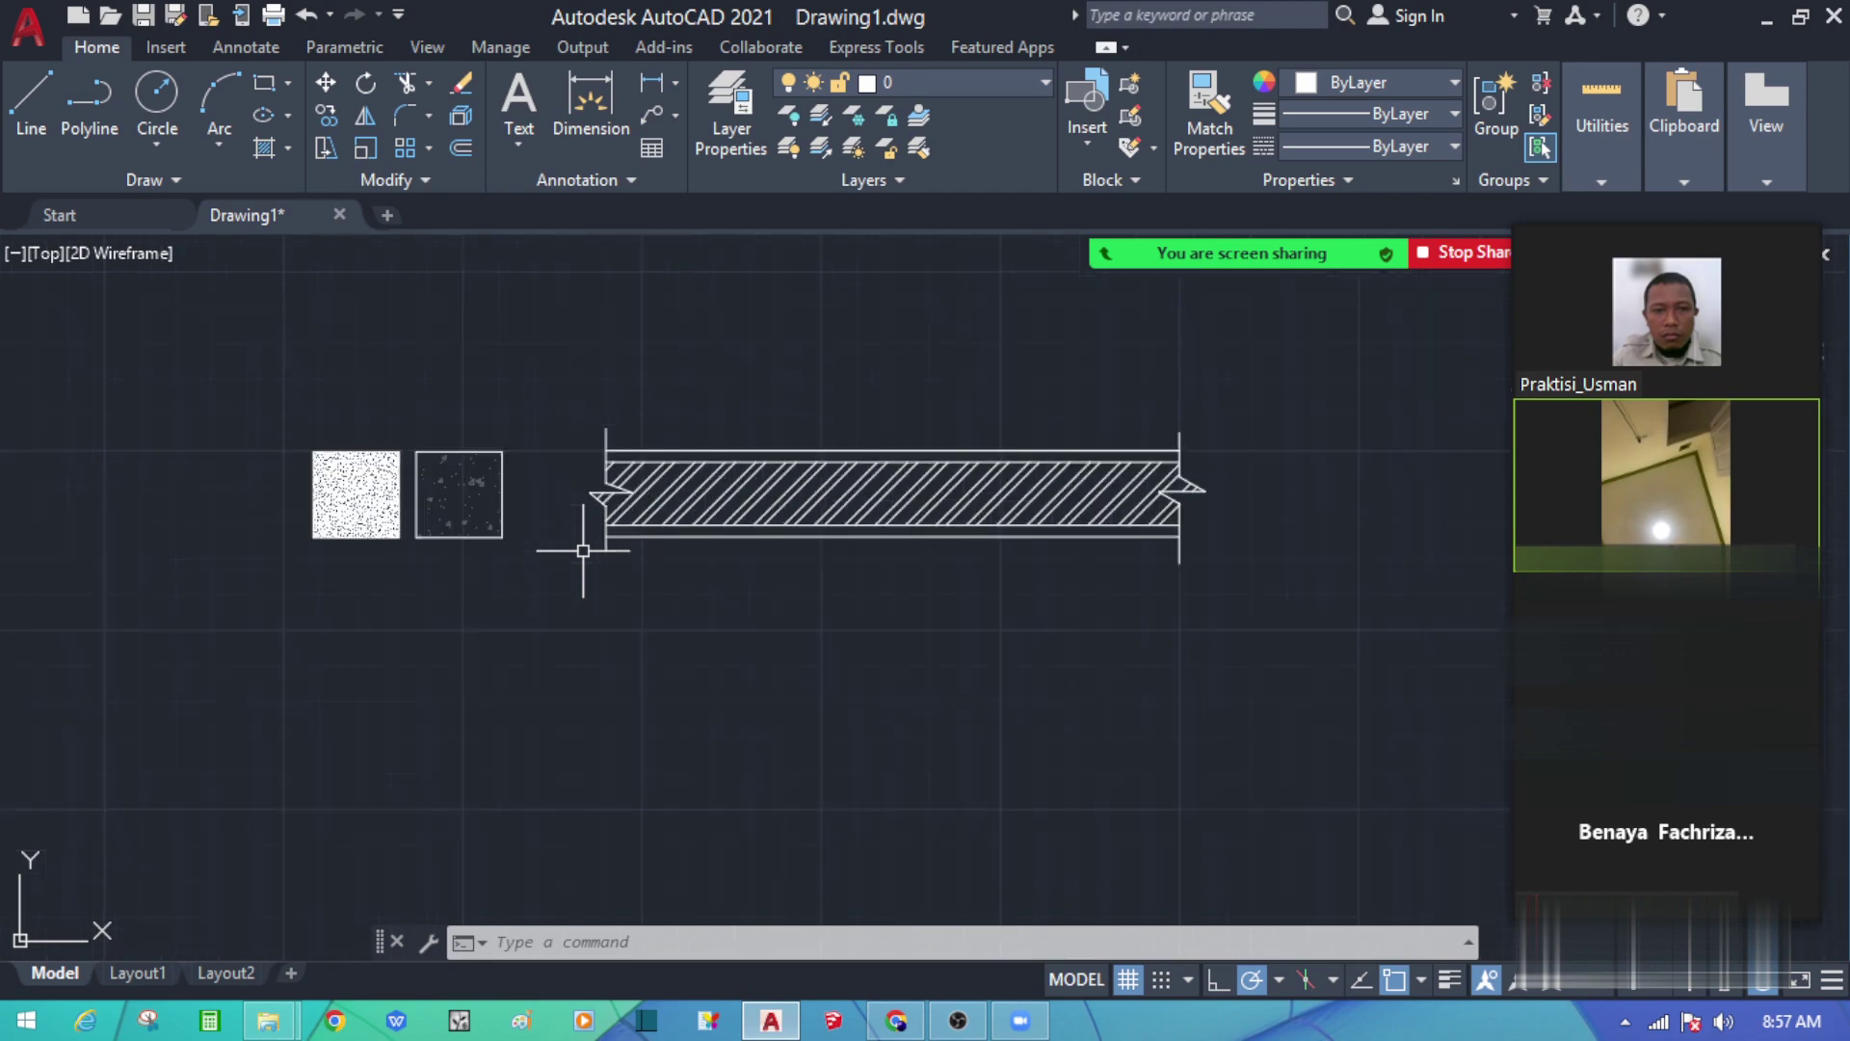
{"action": "scroll", "coordinate": [934, 511], "scroll_direction": "up", "scroll_amount": 2}
{"action": "left_click", "coordinate": [950, 639]}
{"action": "left_click", "coordinate": [852, 373]}
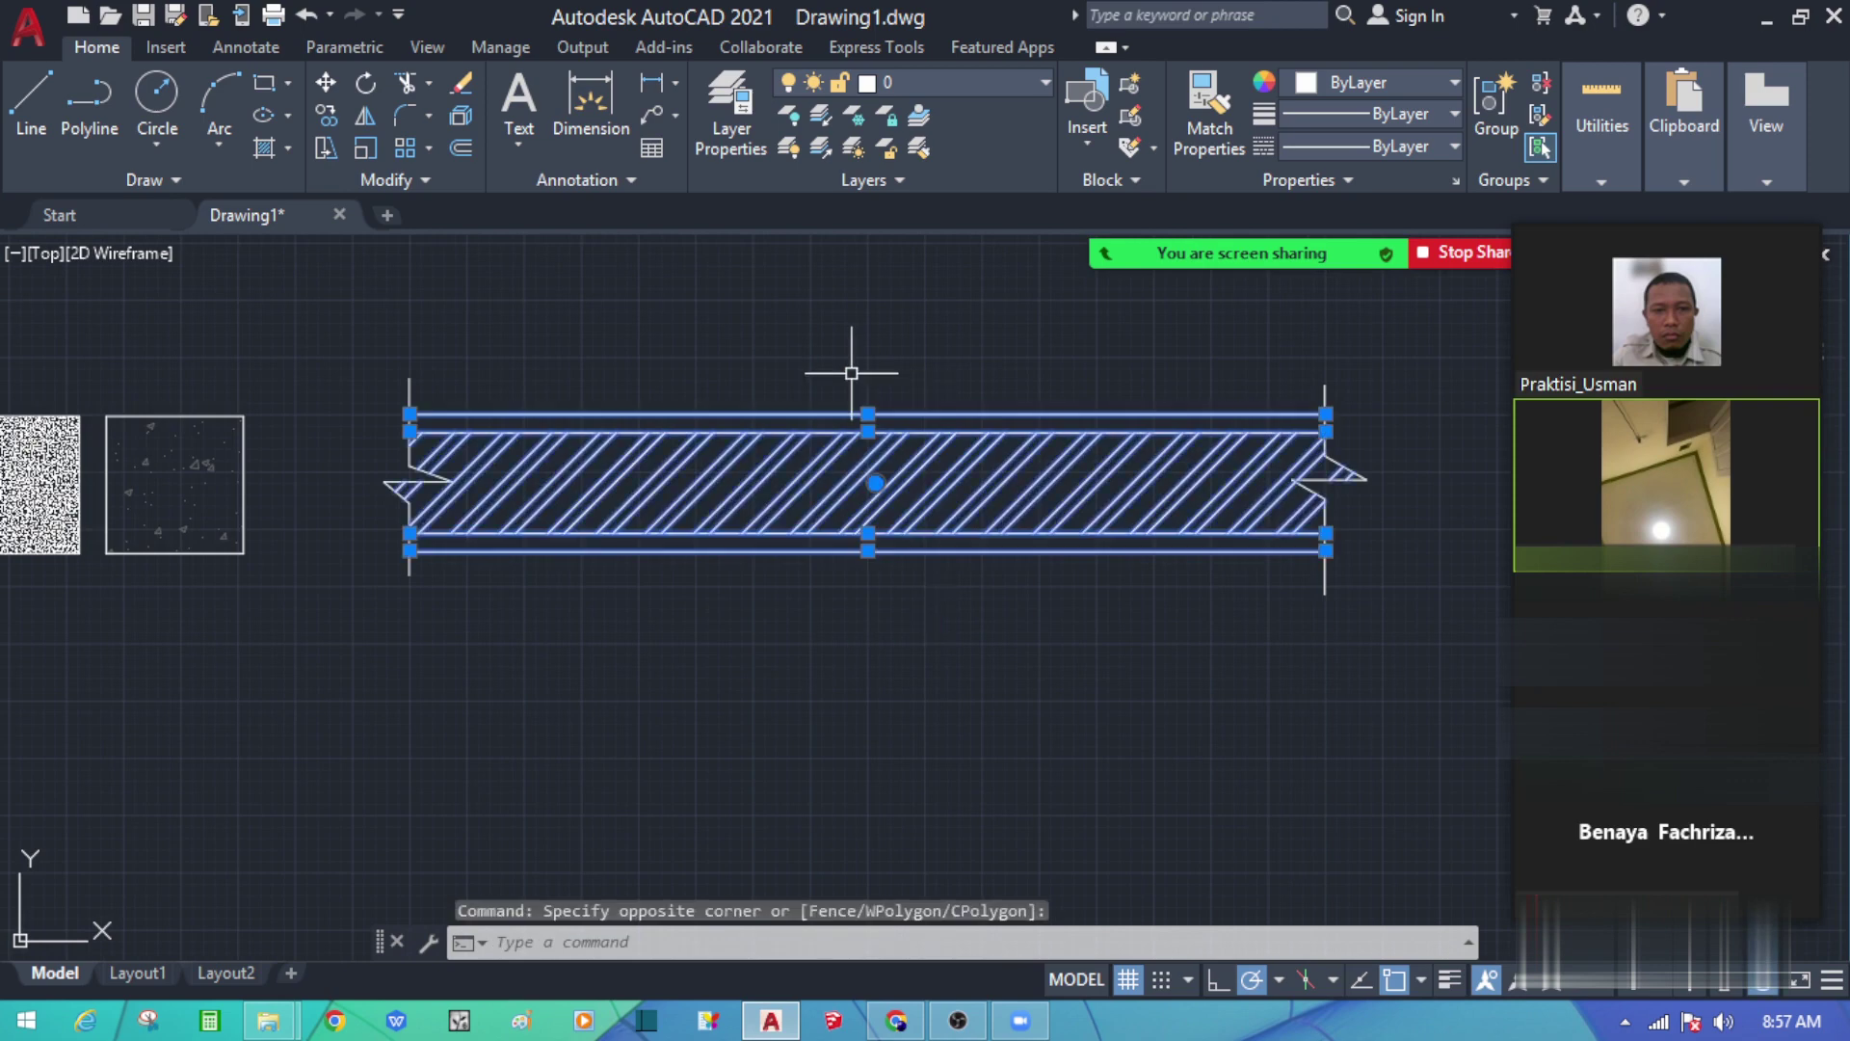
{"action": "key", "text": "Escape"}
{"action": "left_click", "coordinate": [853, 414]}
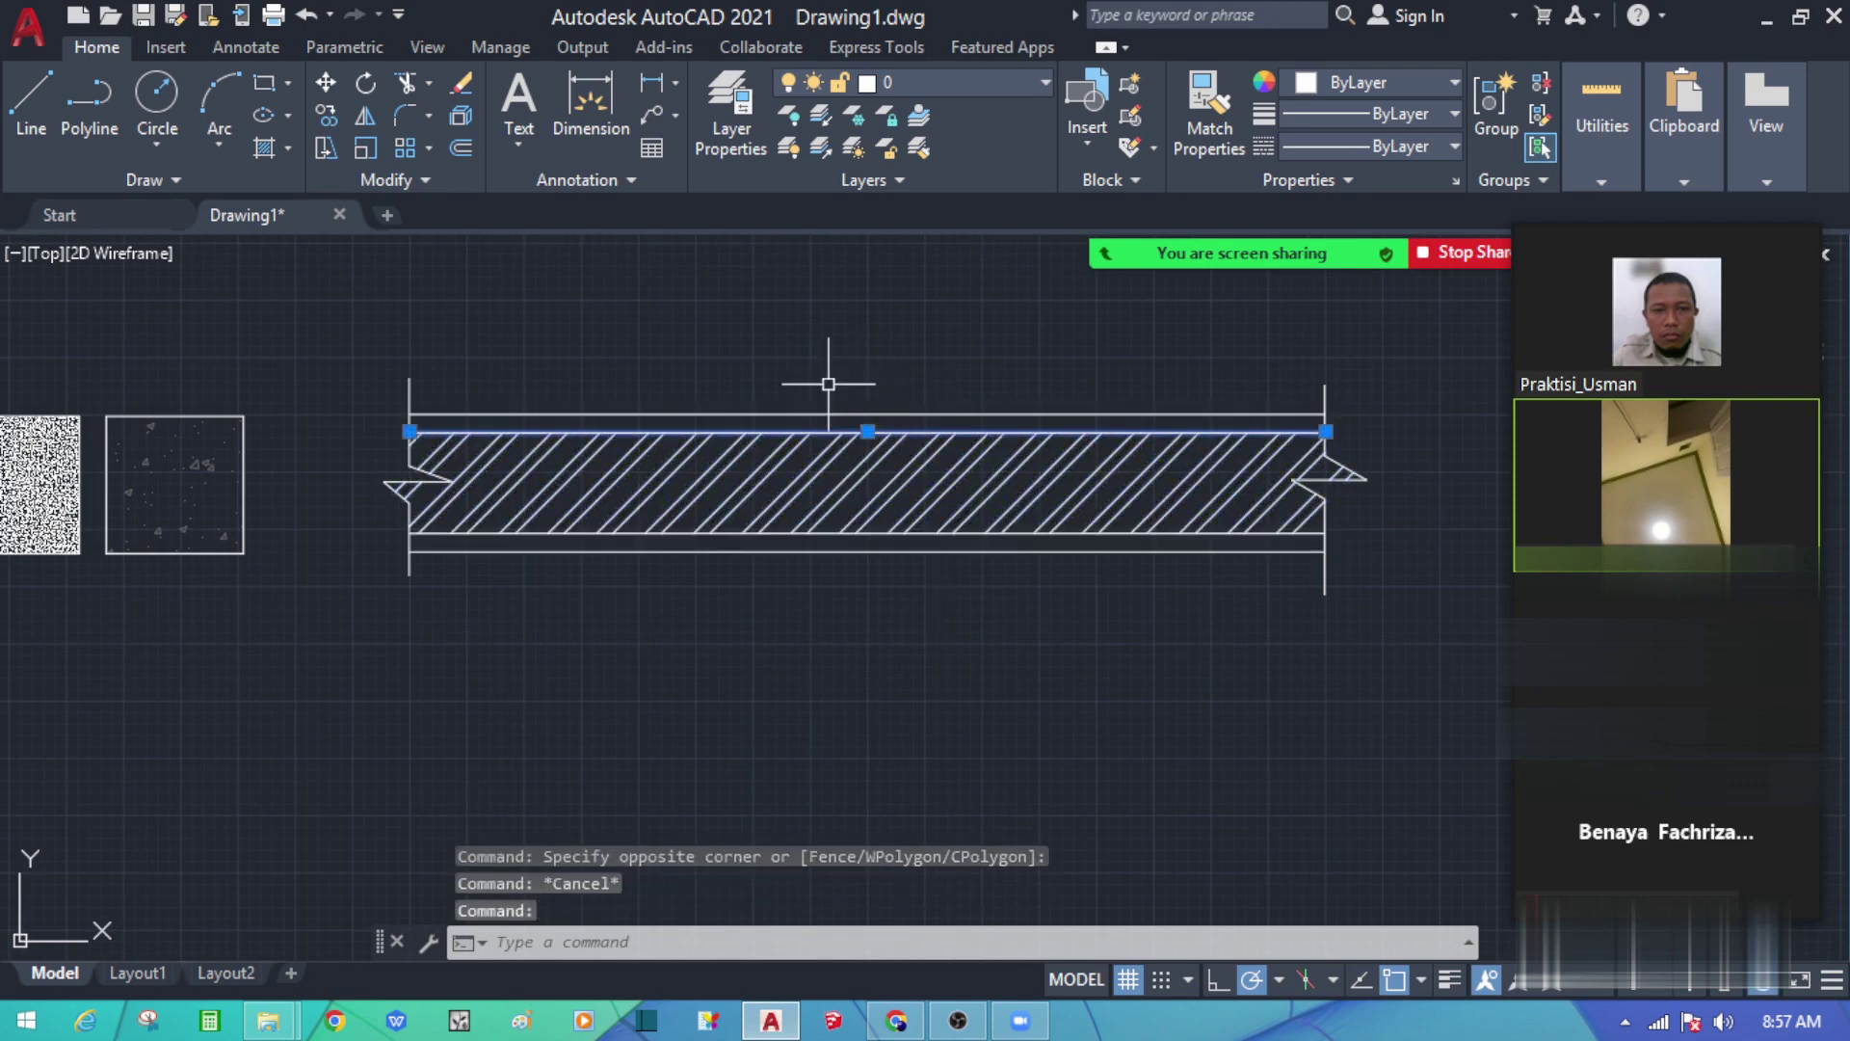
{"action": "key", "text": "Escape"}
{"action": "scroll", "coordinate": [781, 442], "scroll_direction": "up", "scroll_amount": 2}
{"action": "left_click", "coordinate": [848, 421]}
{"action": "left_click", "coordinate": [838, 409]}
{"action": "key", "text": "Escape"}
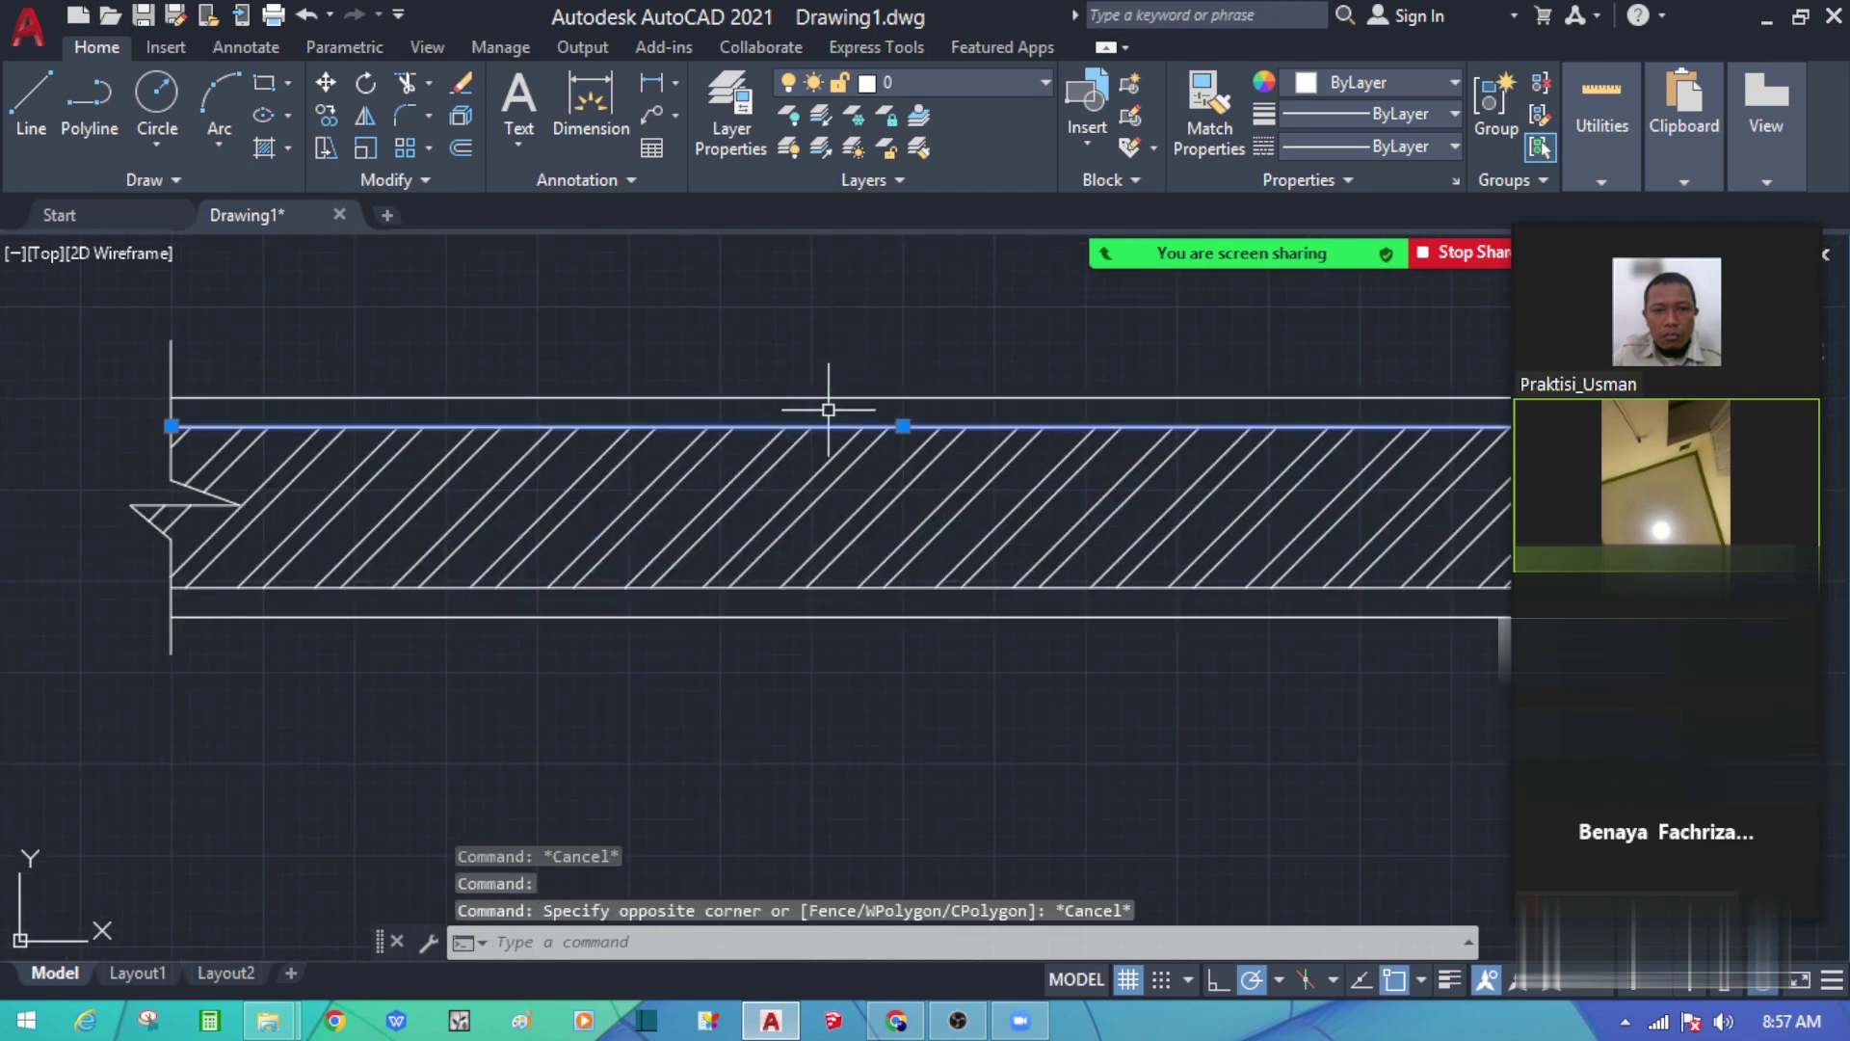
{"action": "left_click", "coordinate": [828, 408]}
{"action": "left_click", "coordinate": [799, 349]}
{"action": "left_click", "coordinate": [830, 609]}
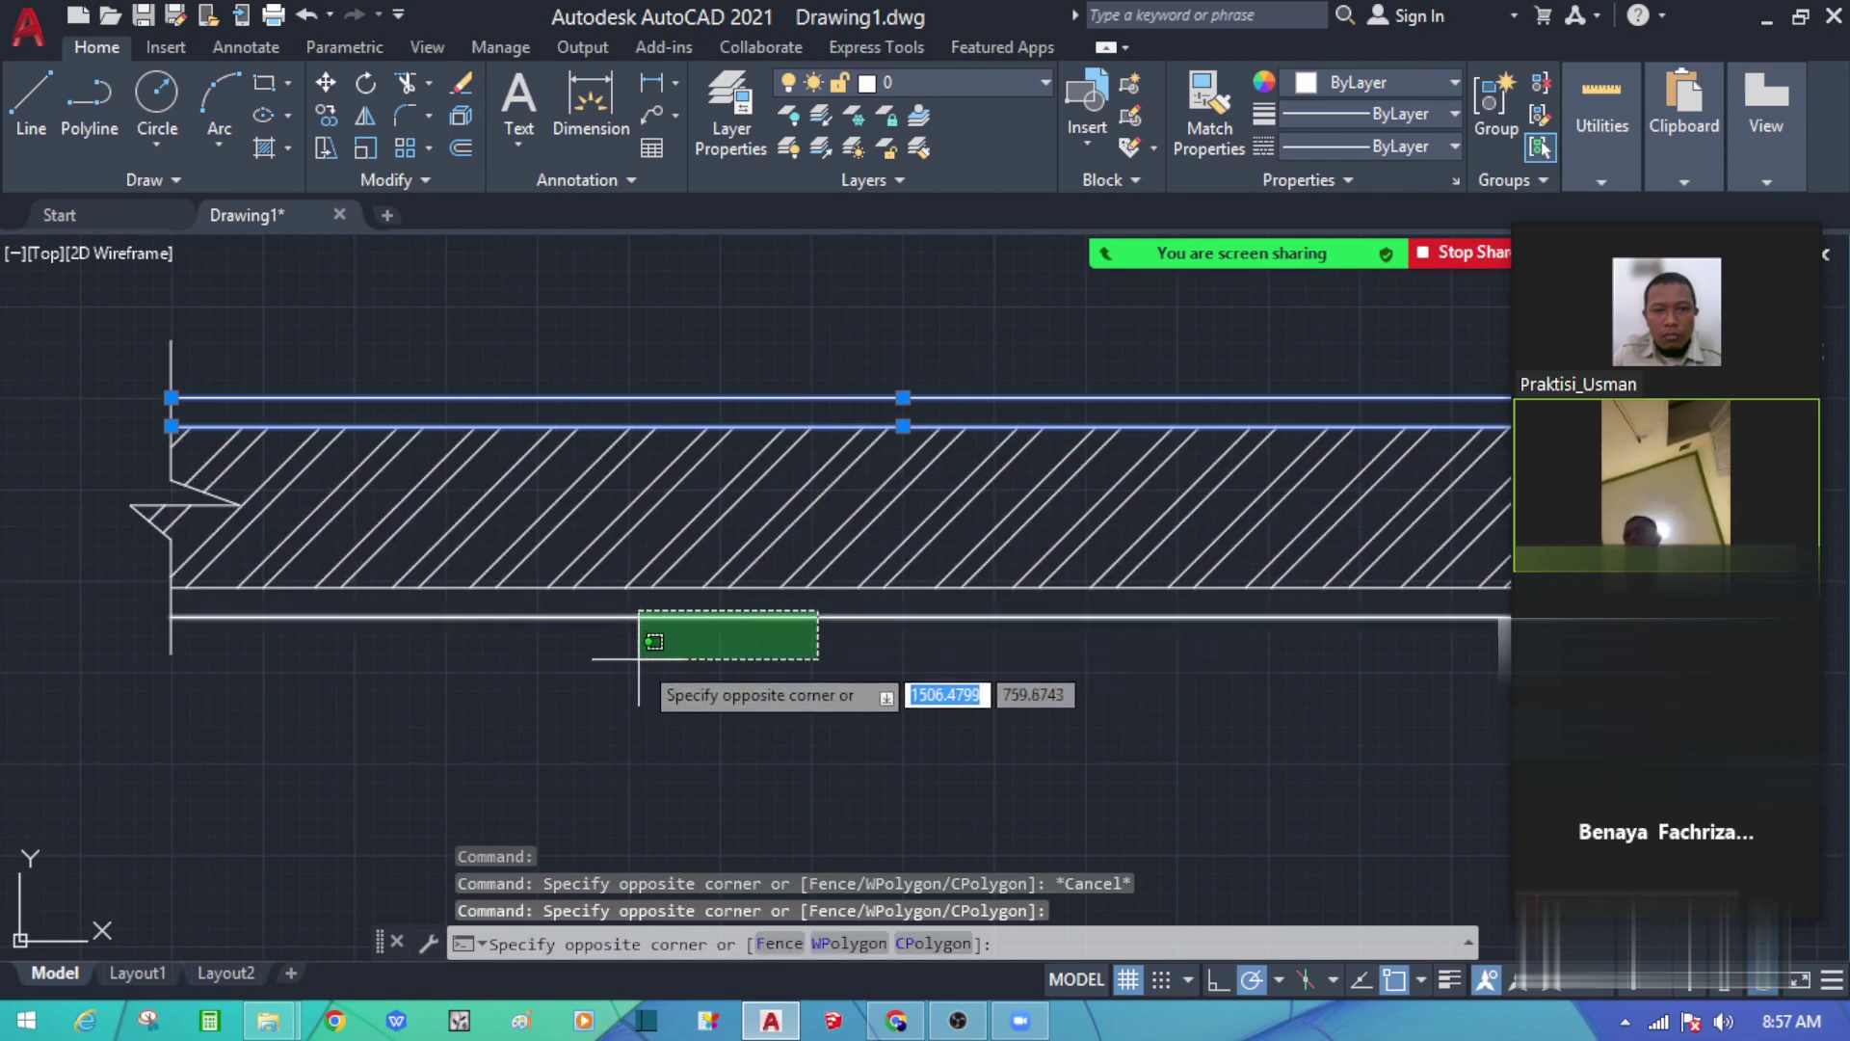
{"action": "left_click", "coordinate": [640, 664]}
{"action": "scroll", "coordinate": [640, 664], "scroll_direction": "up", "scroll_amount": 5}
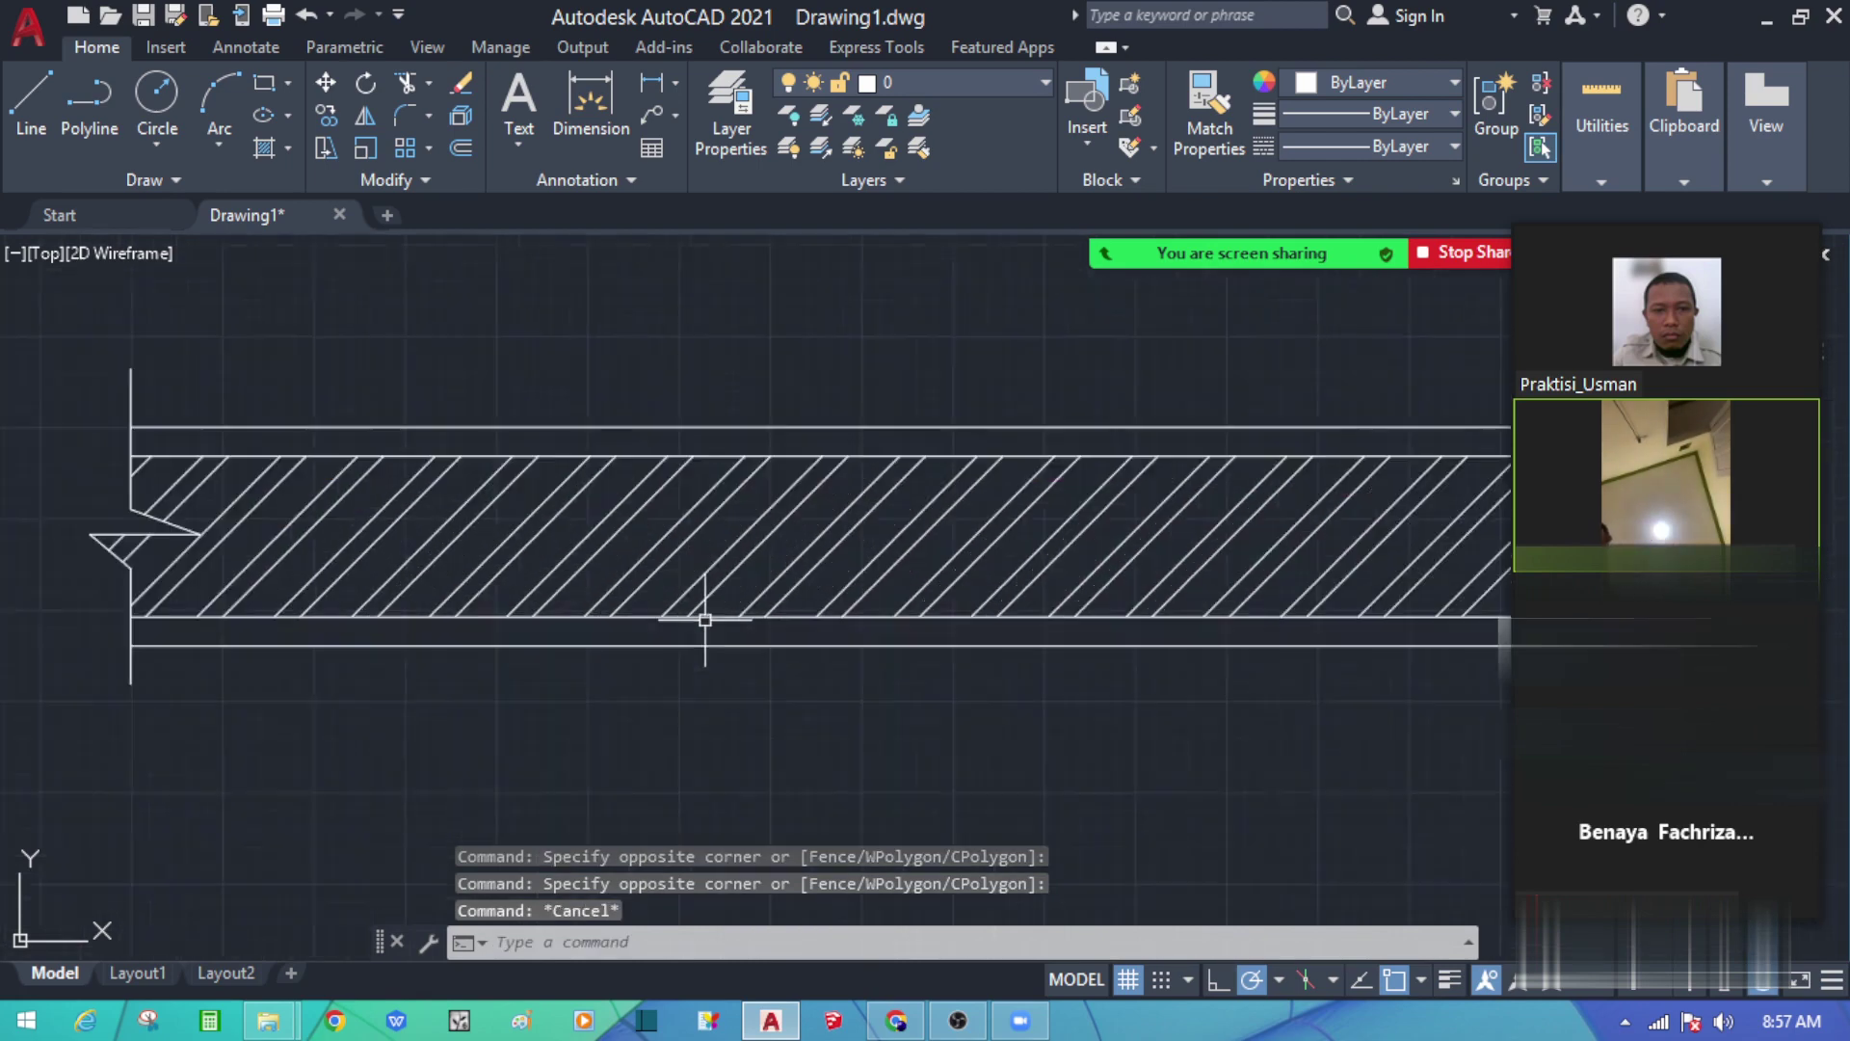
{"action": "key", "text": "Escape"}
{"action": "left_click", "coordinate": [722, 618]}
{"action": "left_click", "coordinate": [820, 364]}
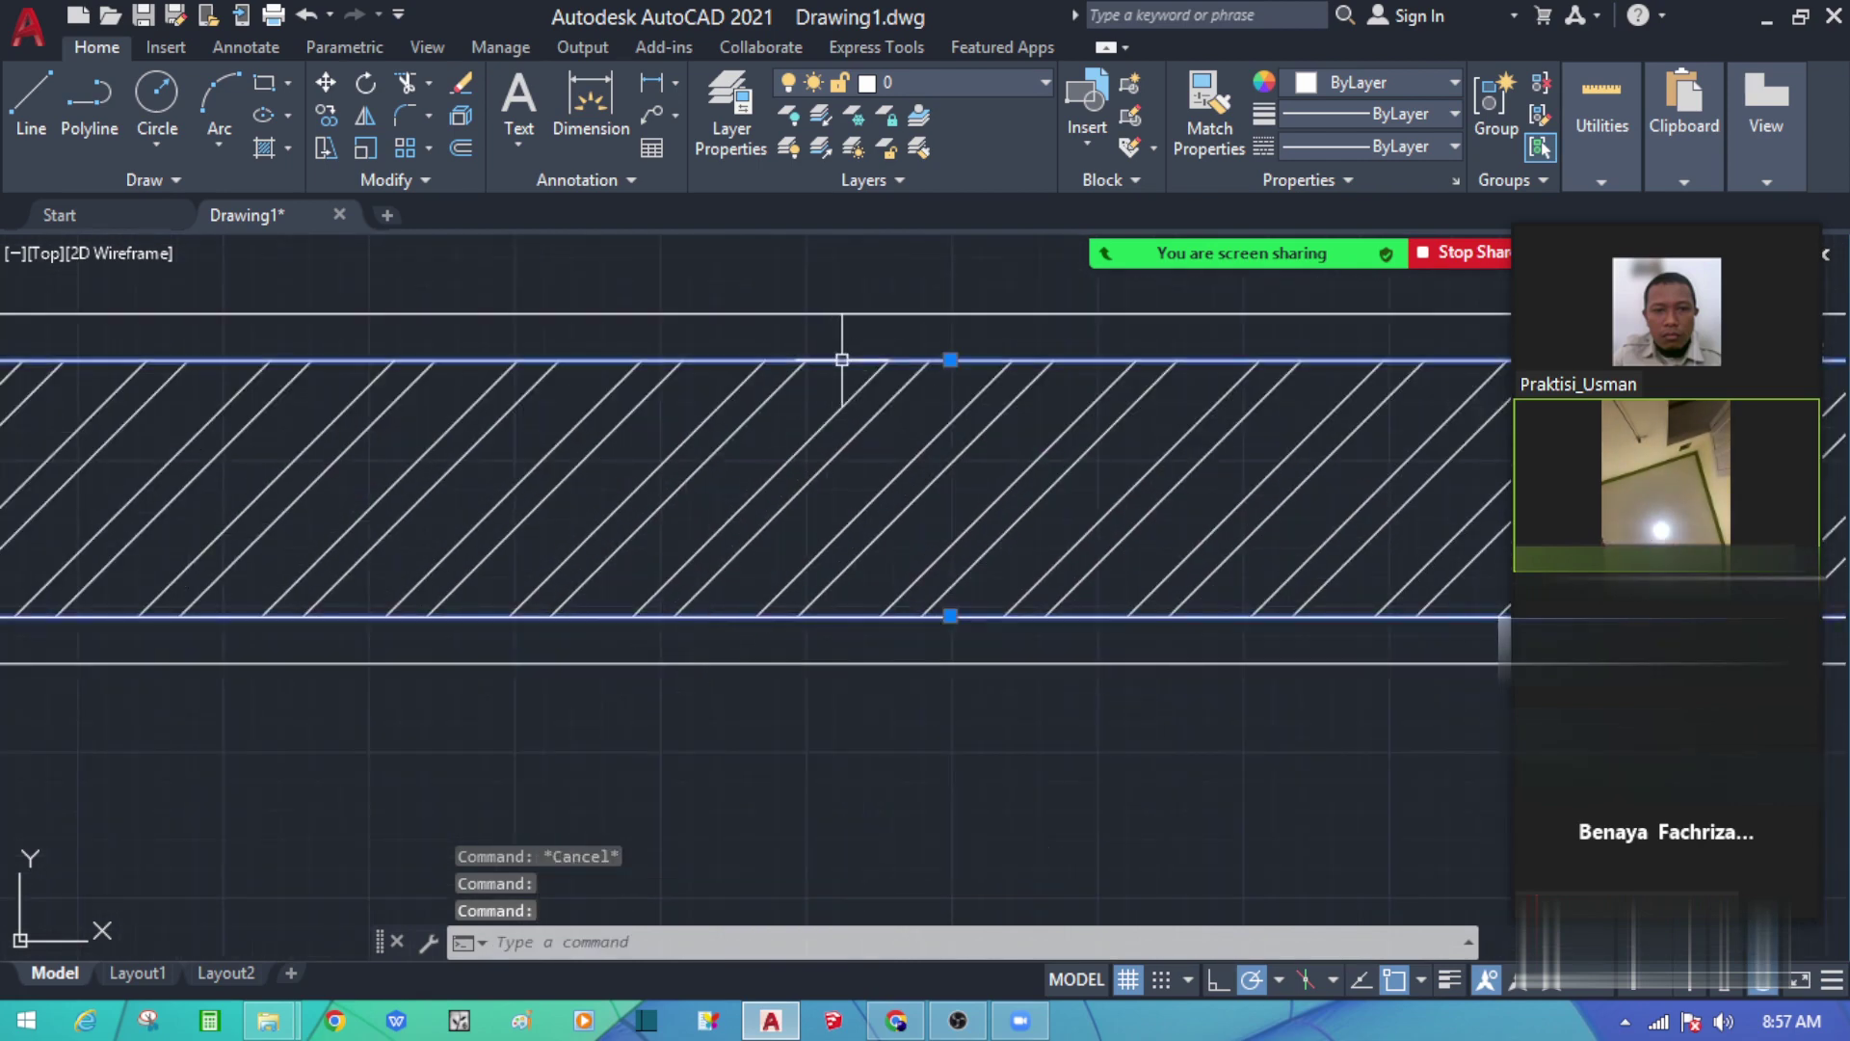
{"action": "scroll", "coordinate": [839, 397], "scroll_direction": "down", "scroll_amount": 4}
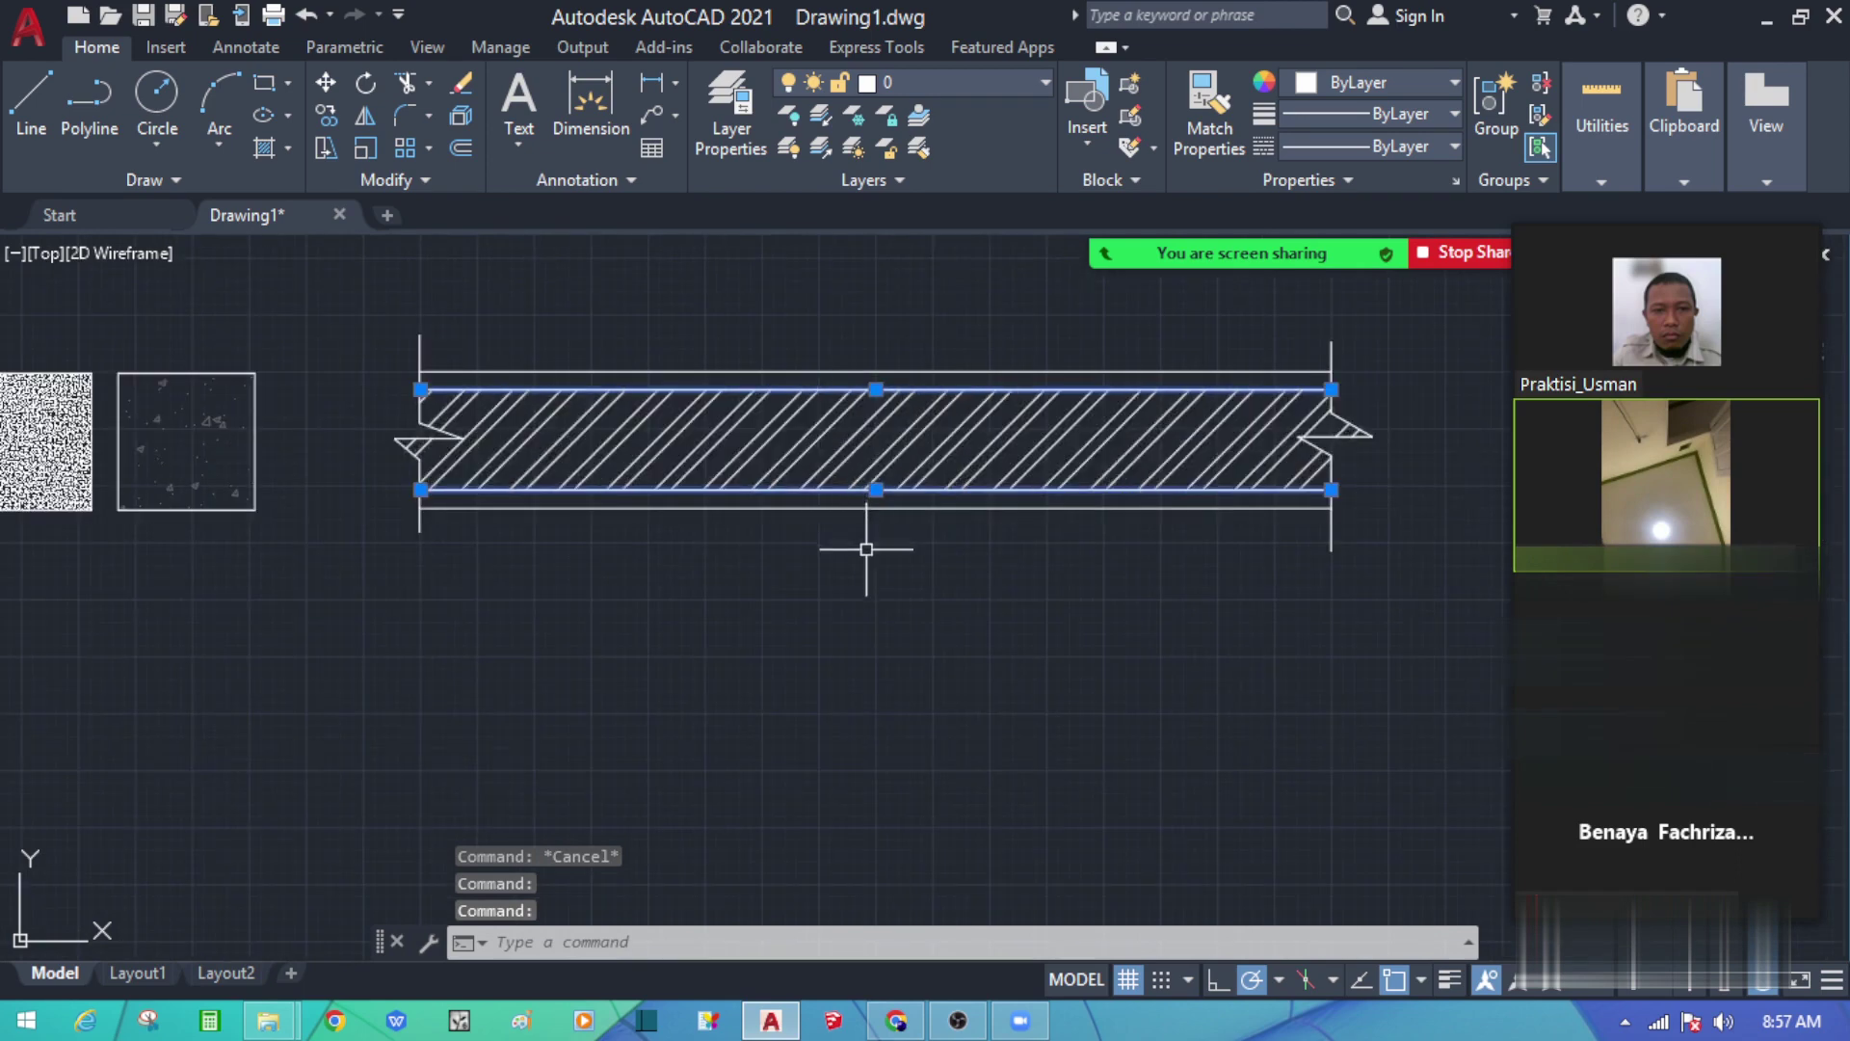
{"action": "left_click", "coordinate": [854, 291]}
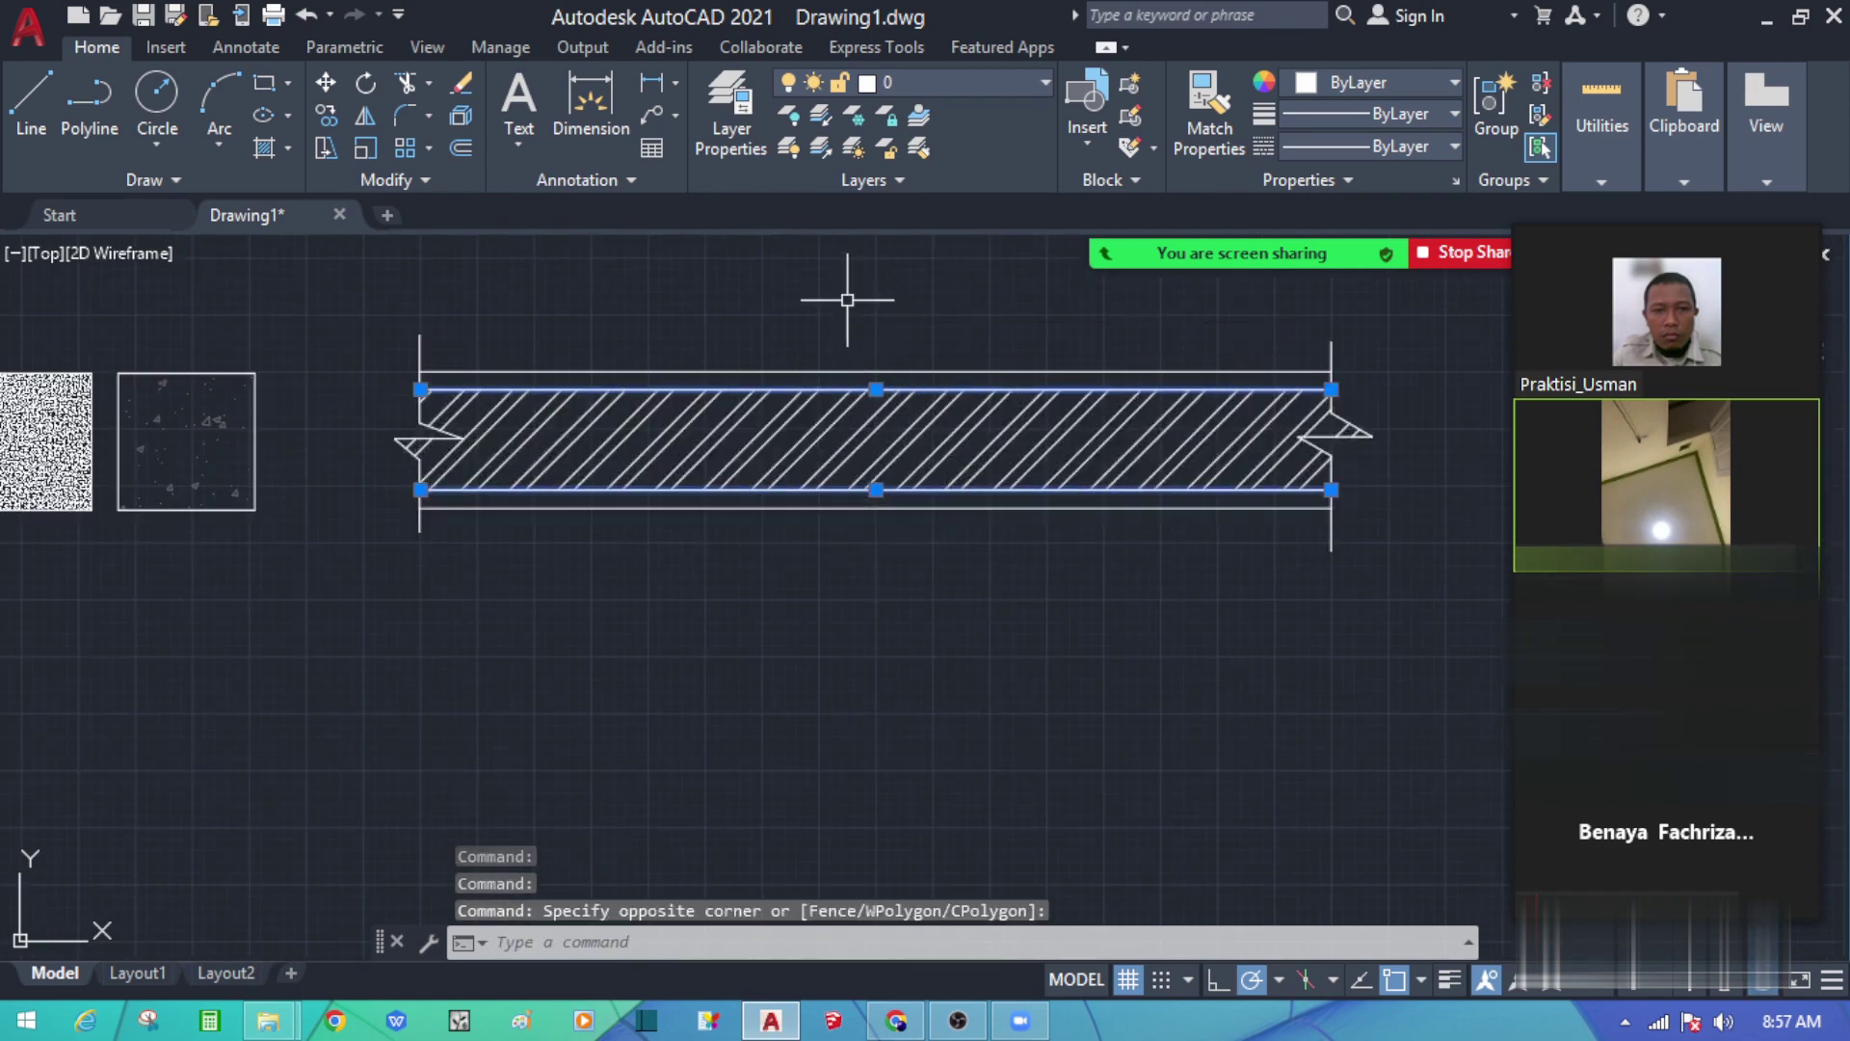
{"action": "key", "text": "Escape"}
Step: Create a new layer named GARIS 0.3
{"action": "left_click", "coordinate": [729, 127]}
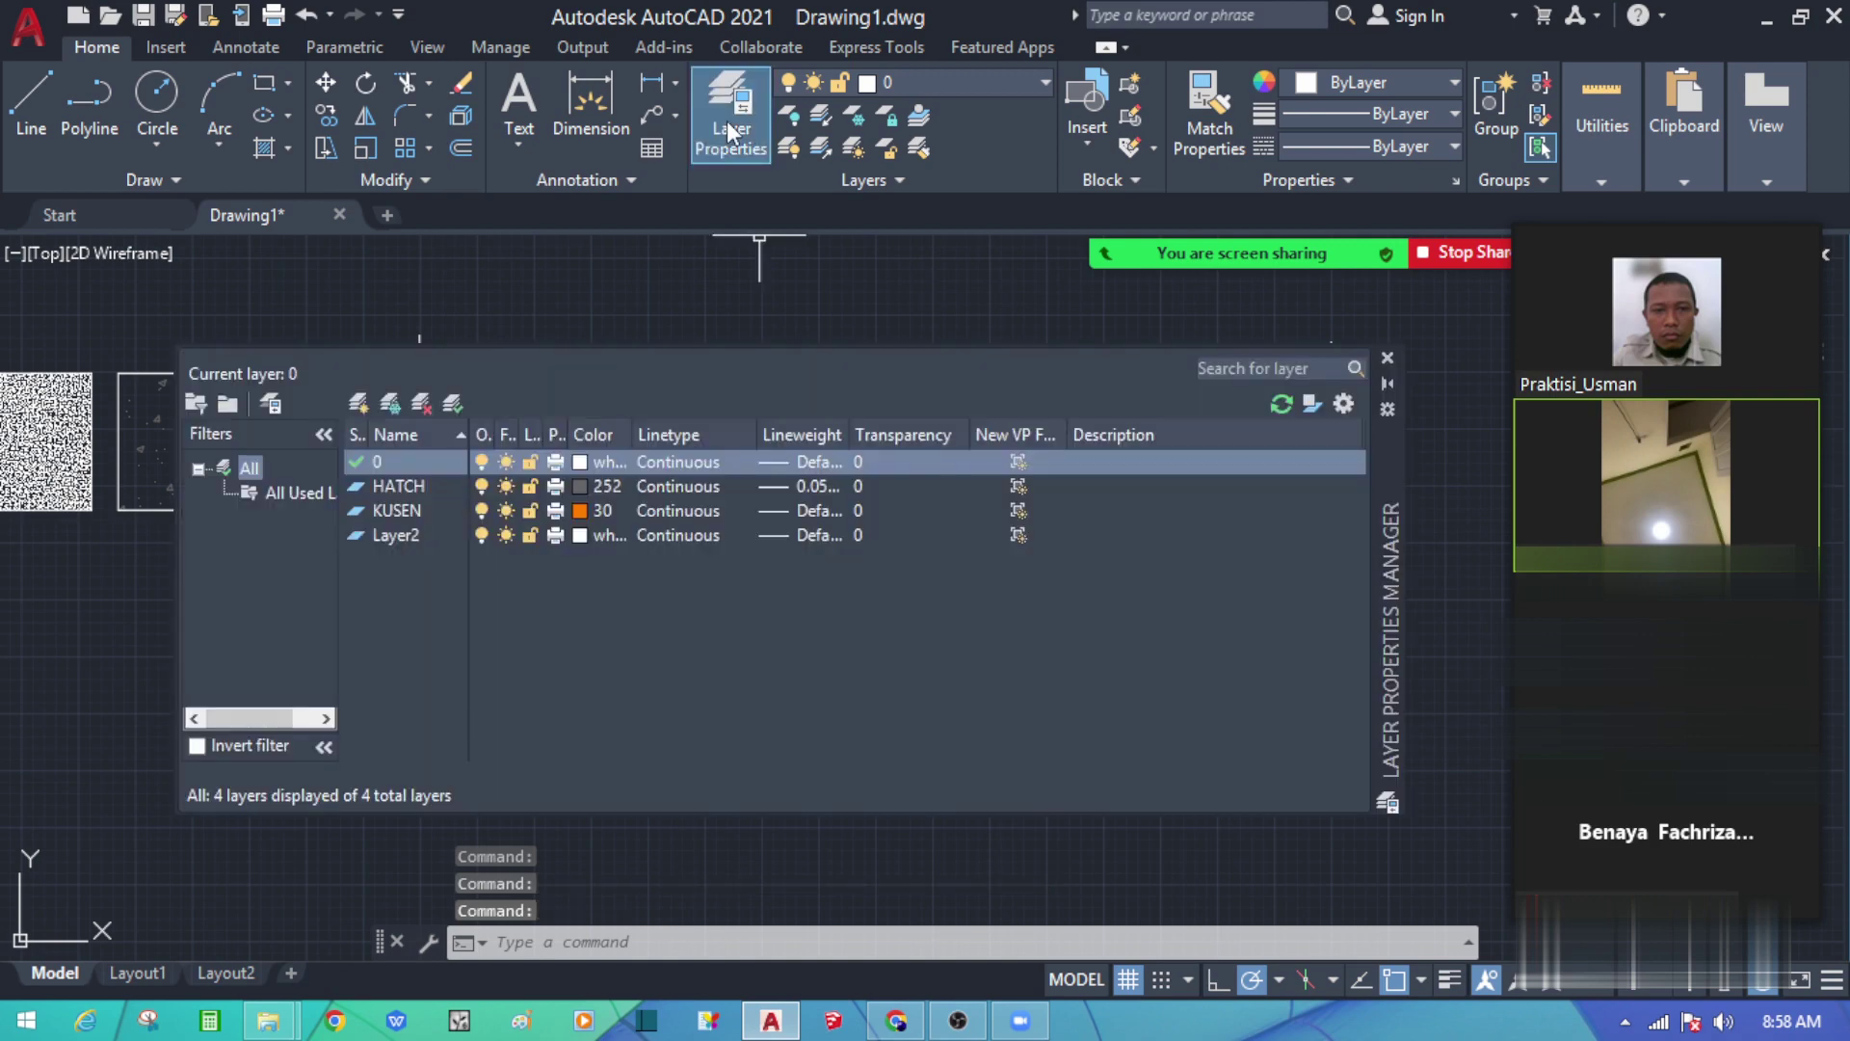
{"action": "left_click", "coordinate": [358, 403]}
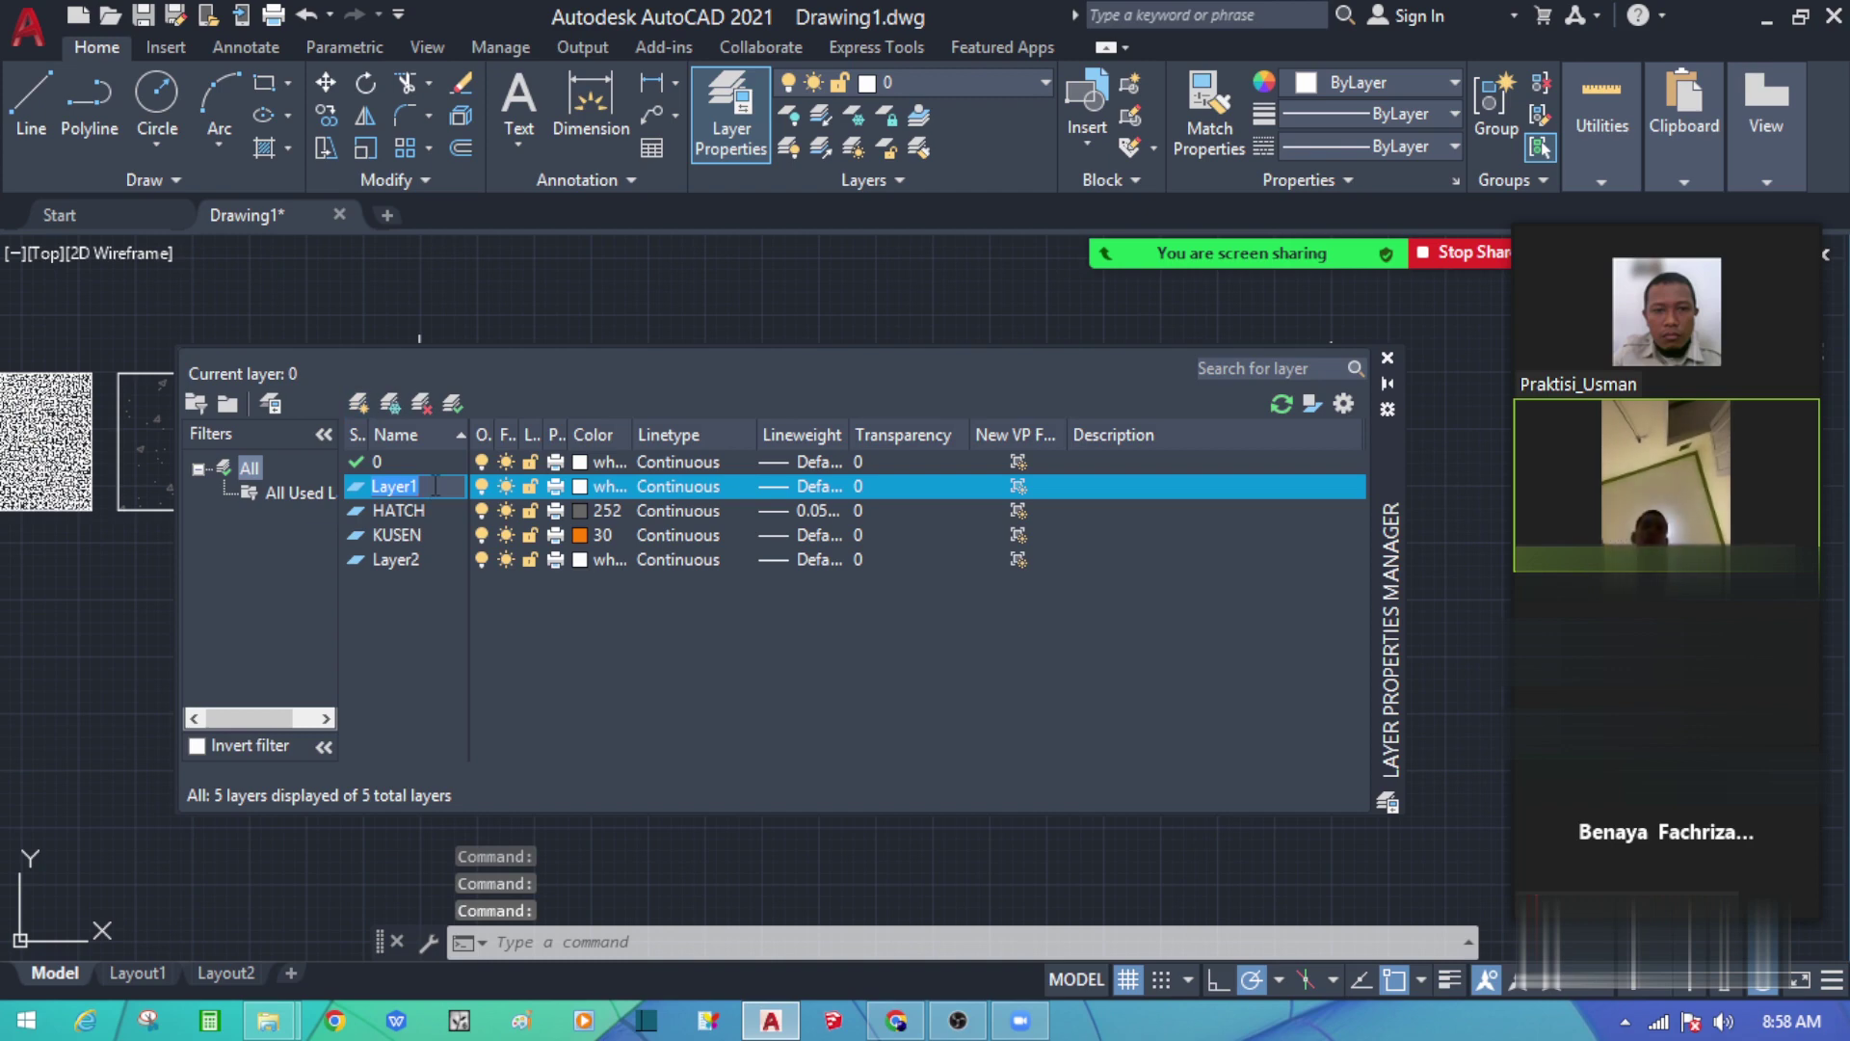
{"action": "type", "text": "GARIS"}
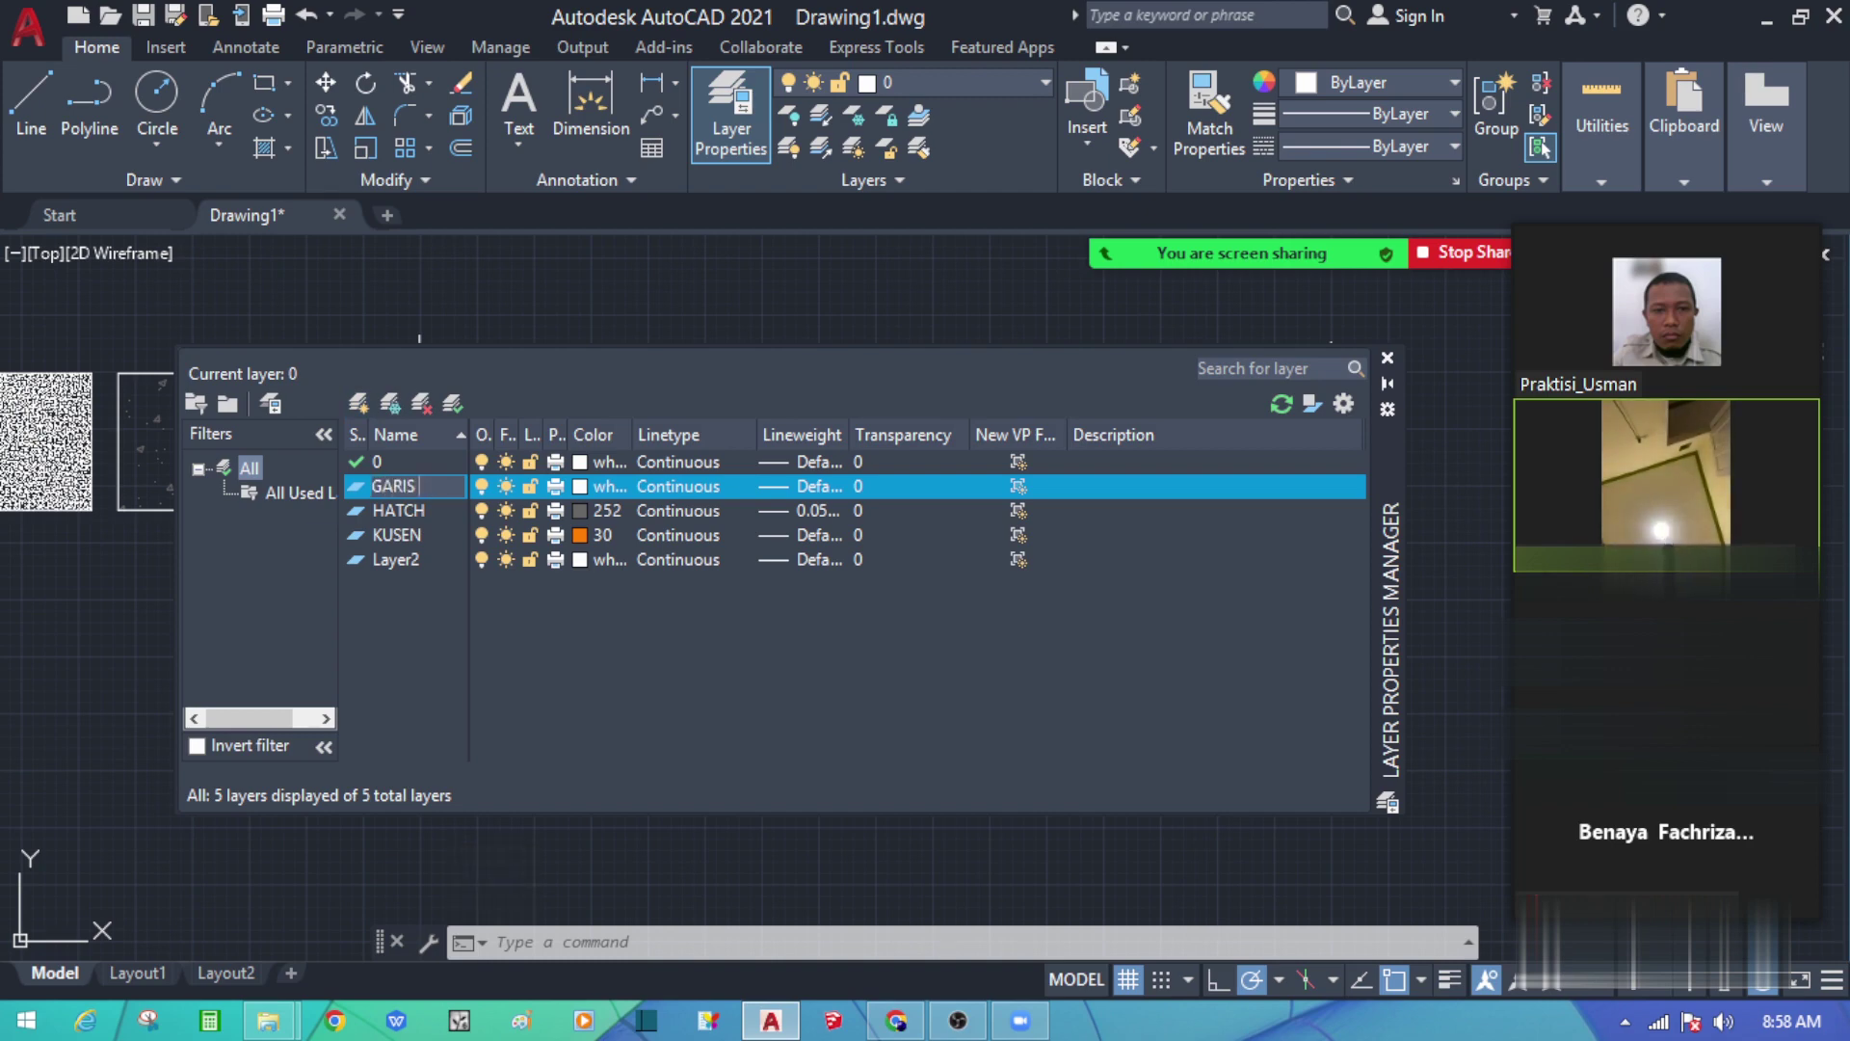
{"action": "key", "text": "Return"}
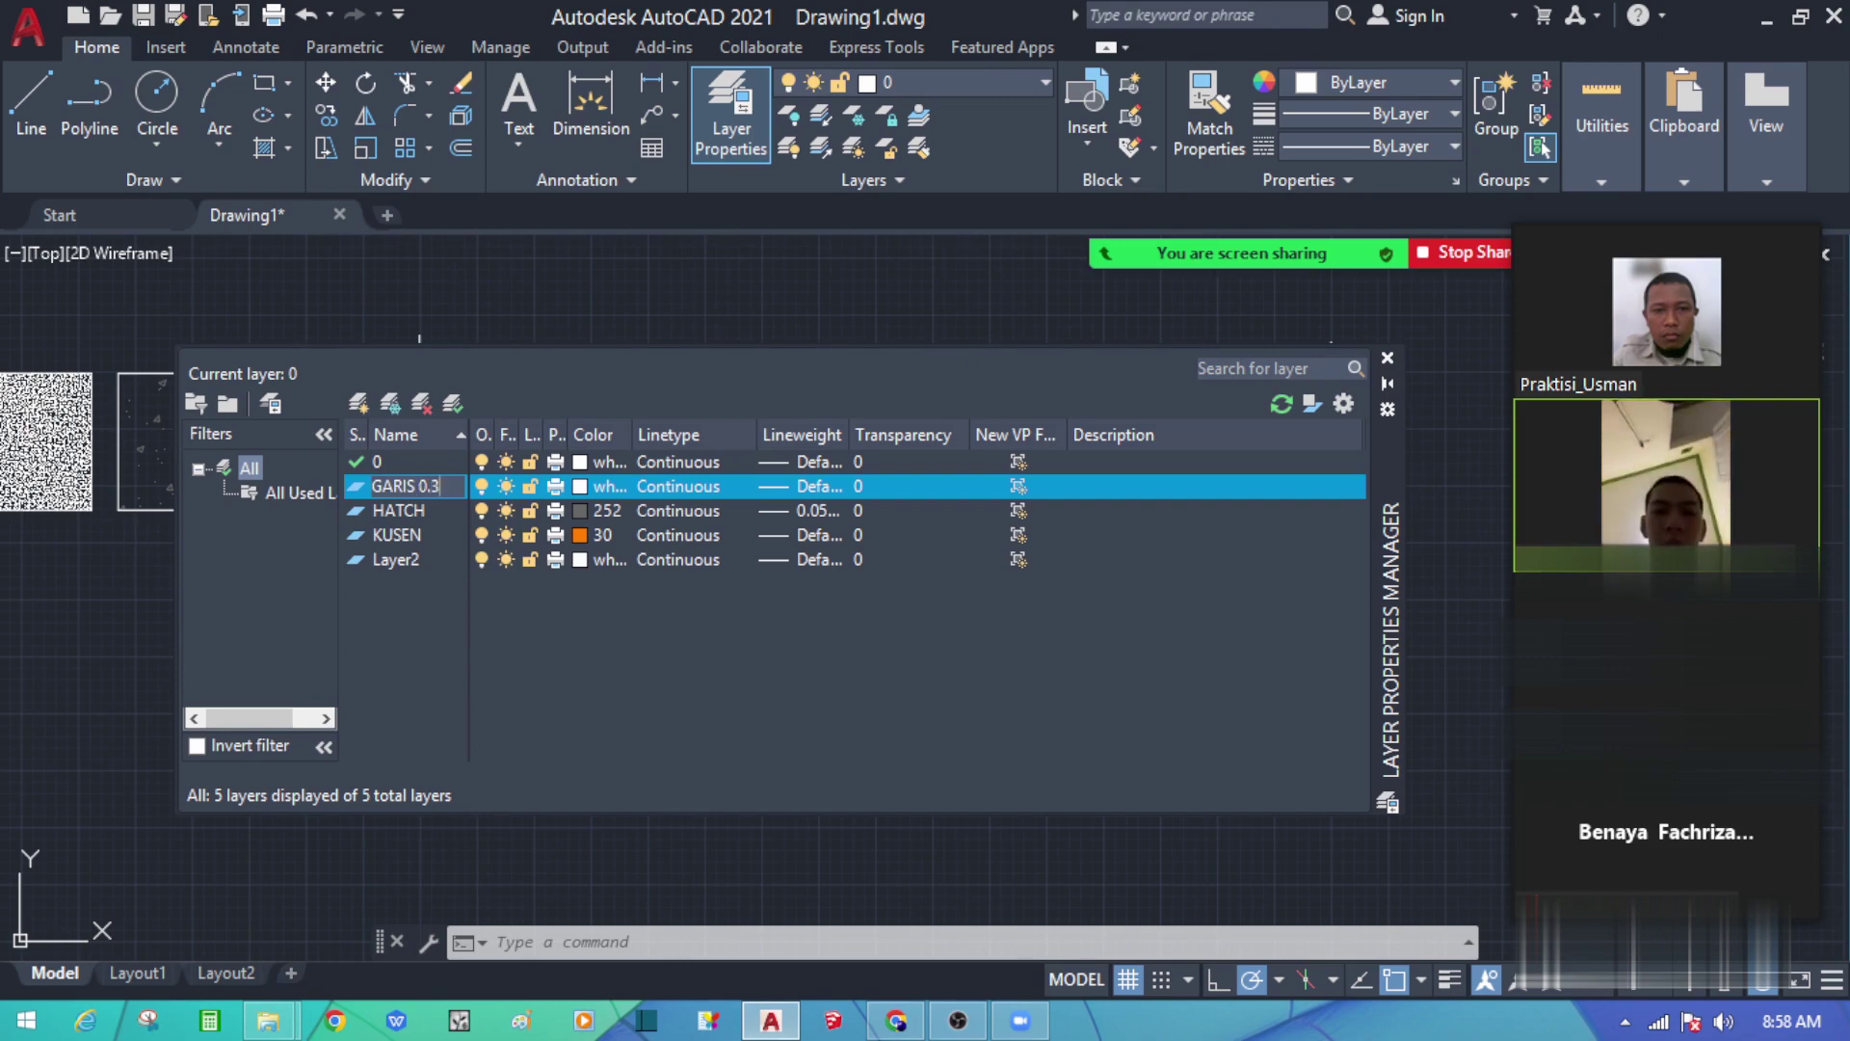
{"action": "key", "text": "Return"}
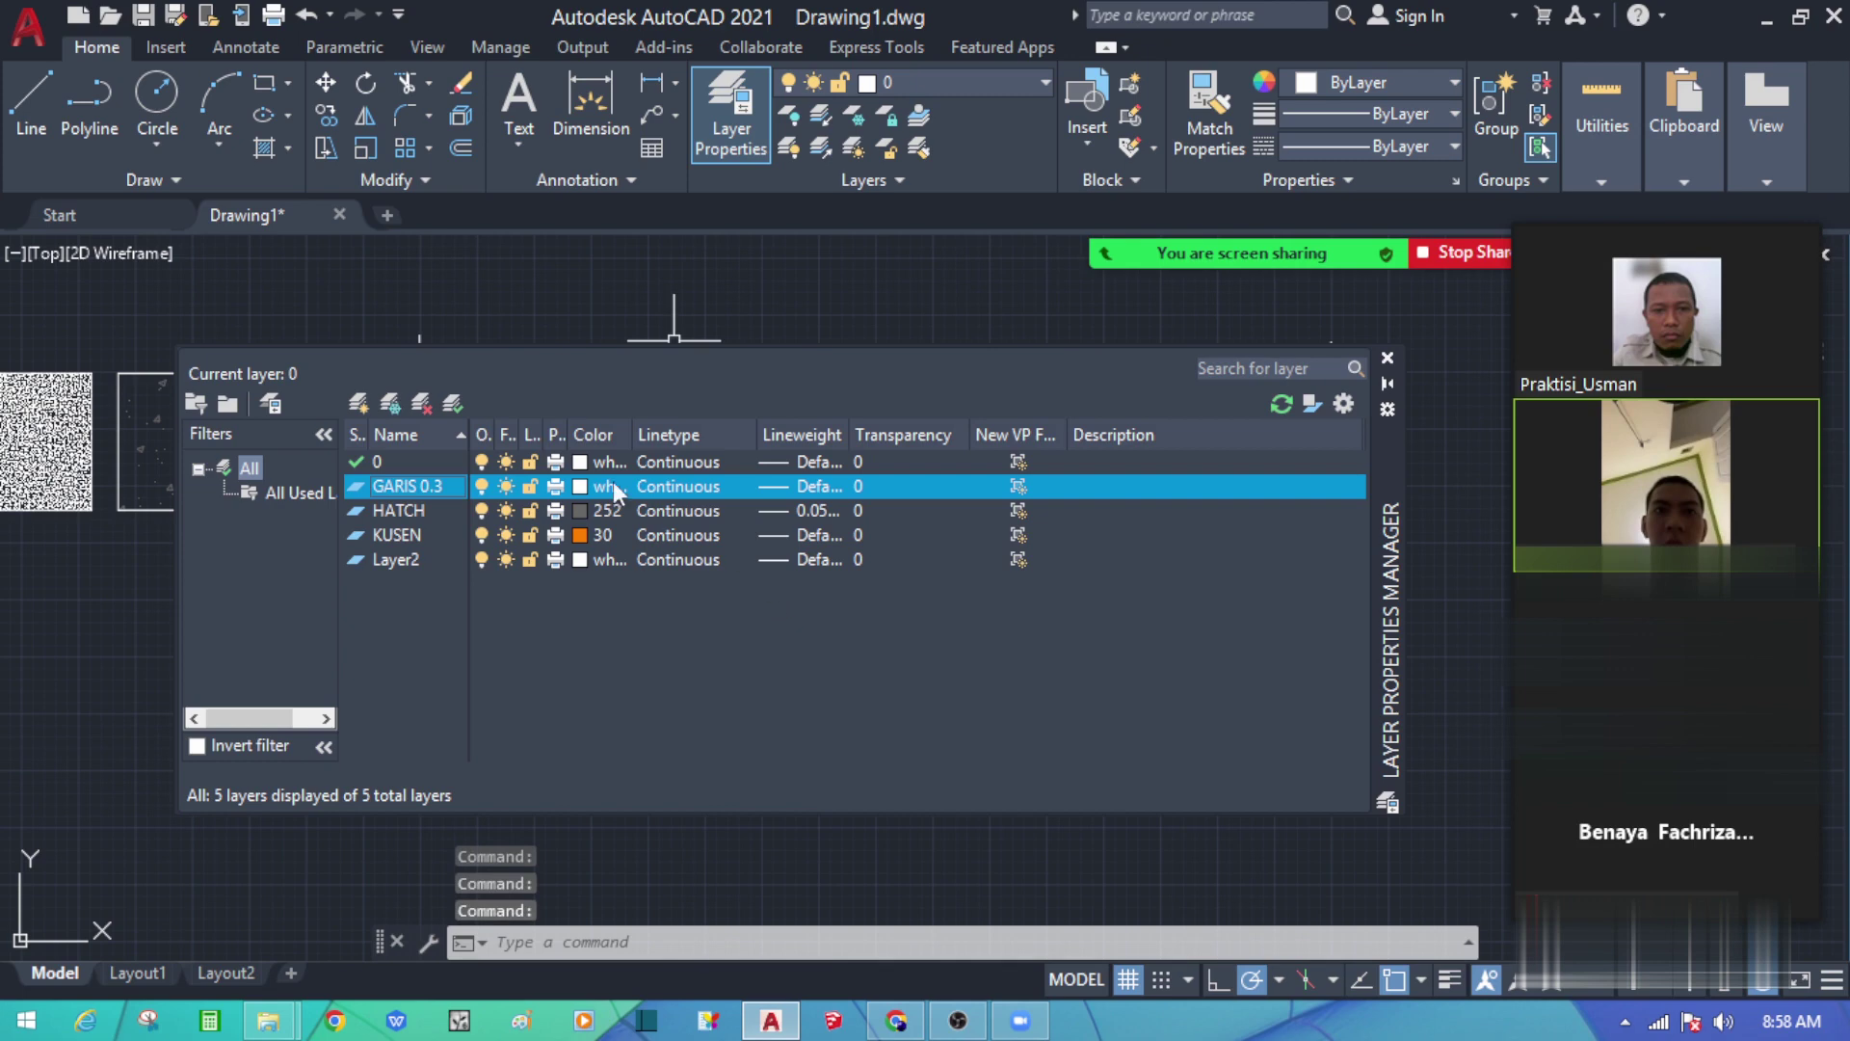
Step: Give layer GARIS 0.3 colour 152 and a 0.05 mm lineweight
{"action": "left_click", "coordinate": [584, 487]}
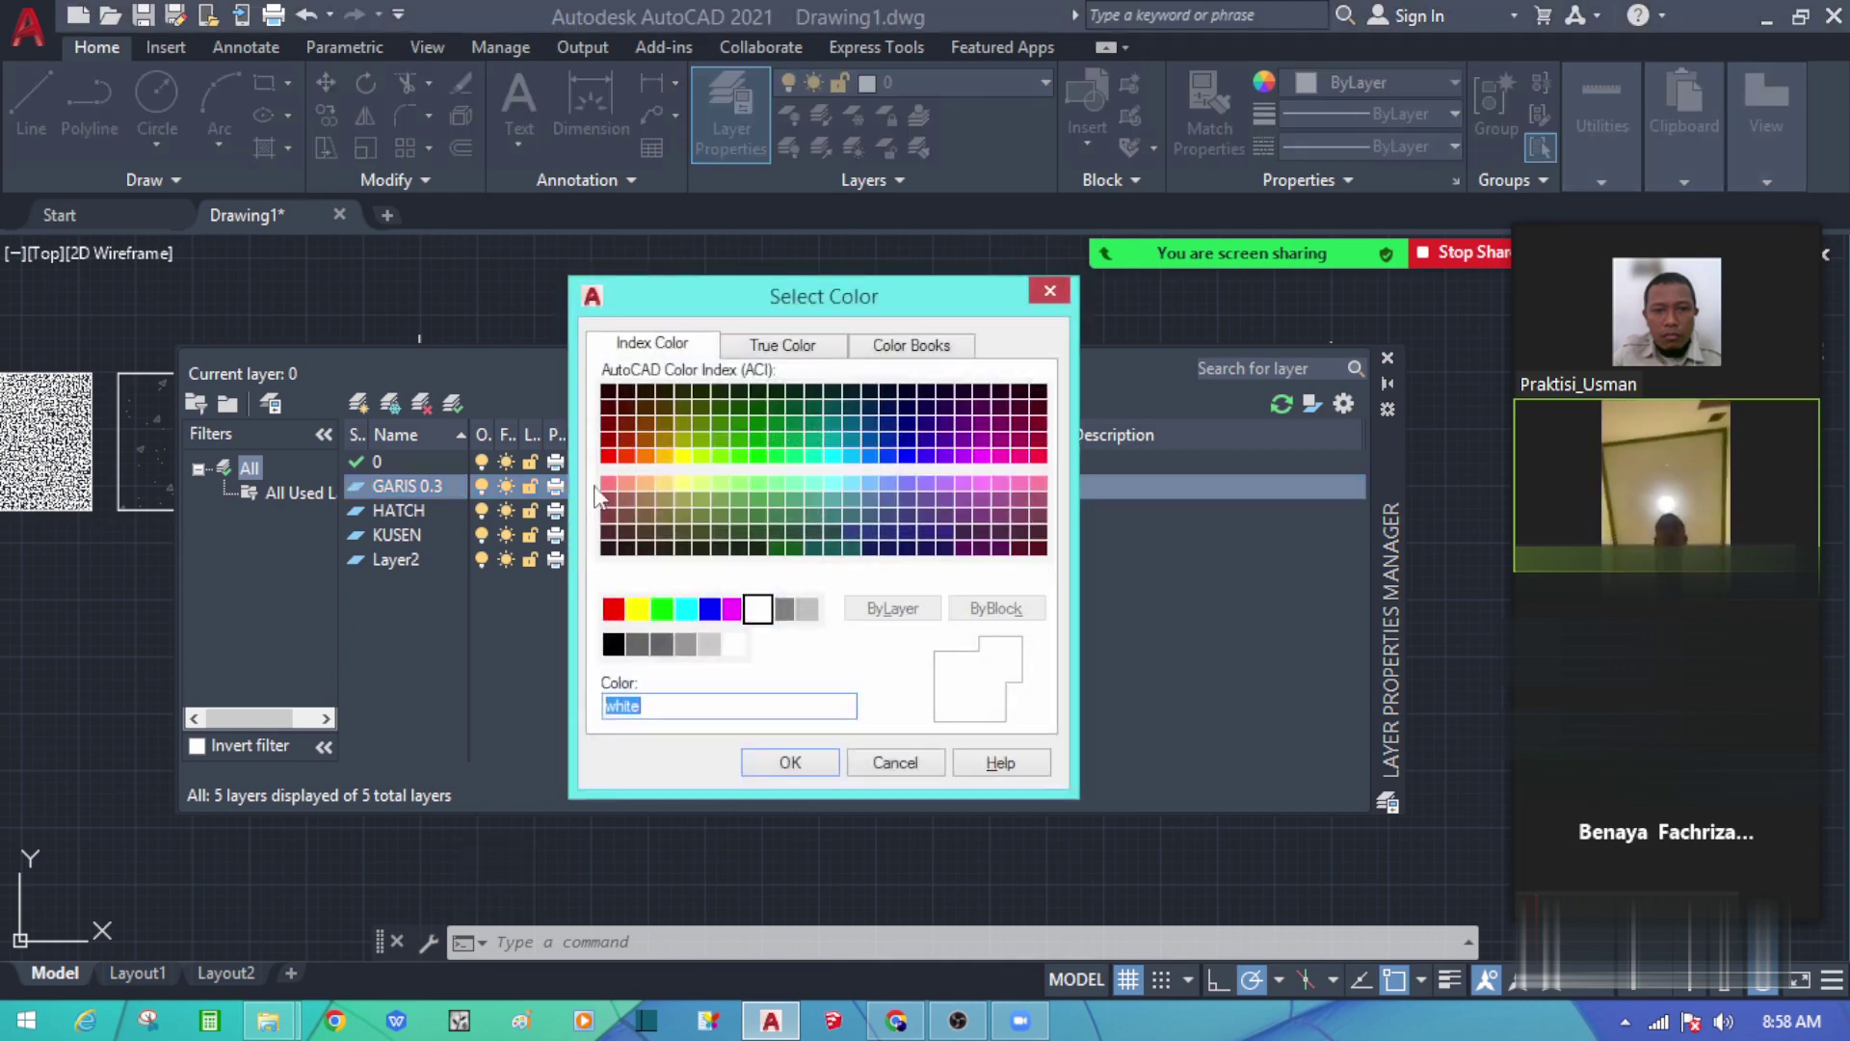
{"action": "left_click", "coordinate": [920, 453]}
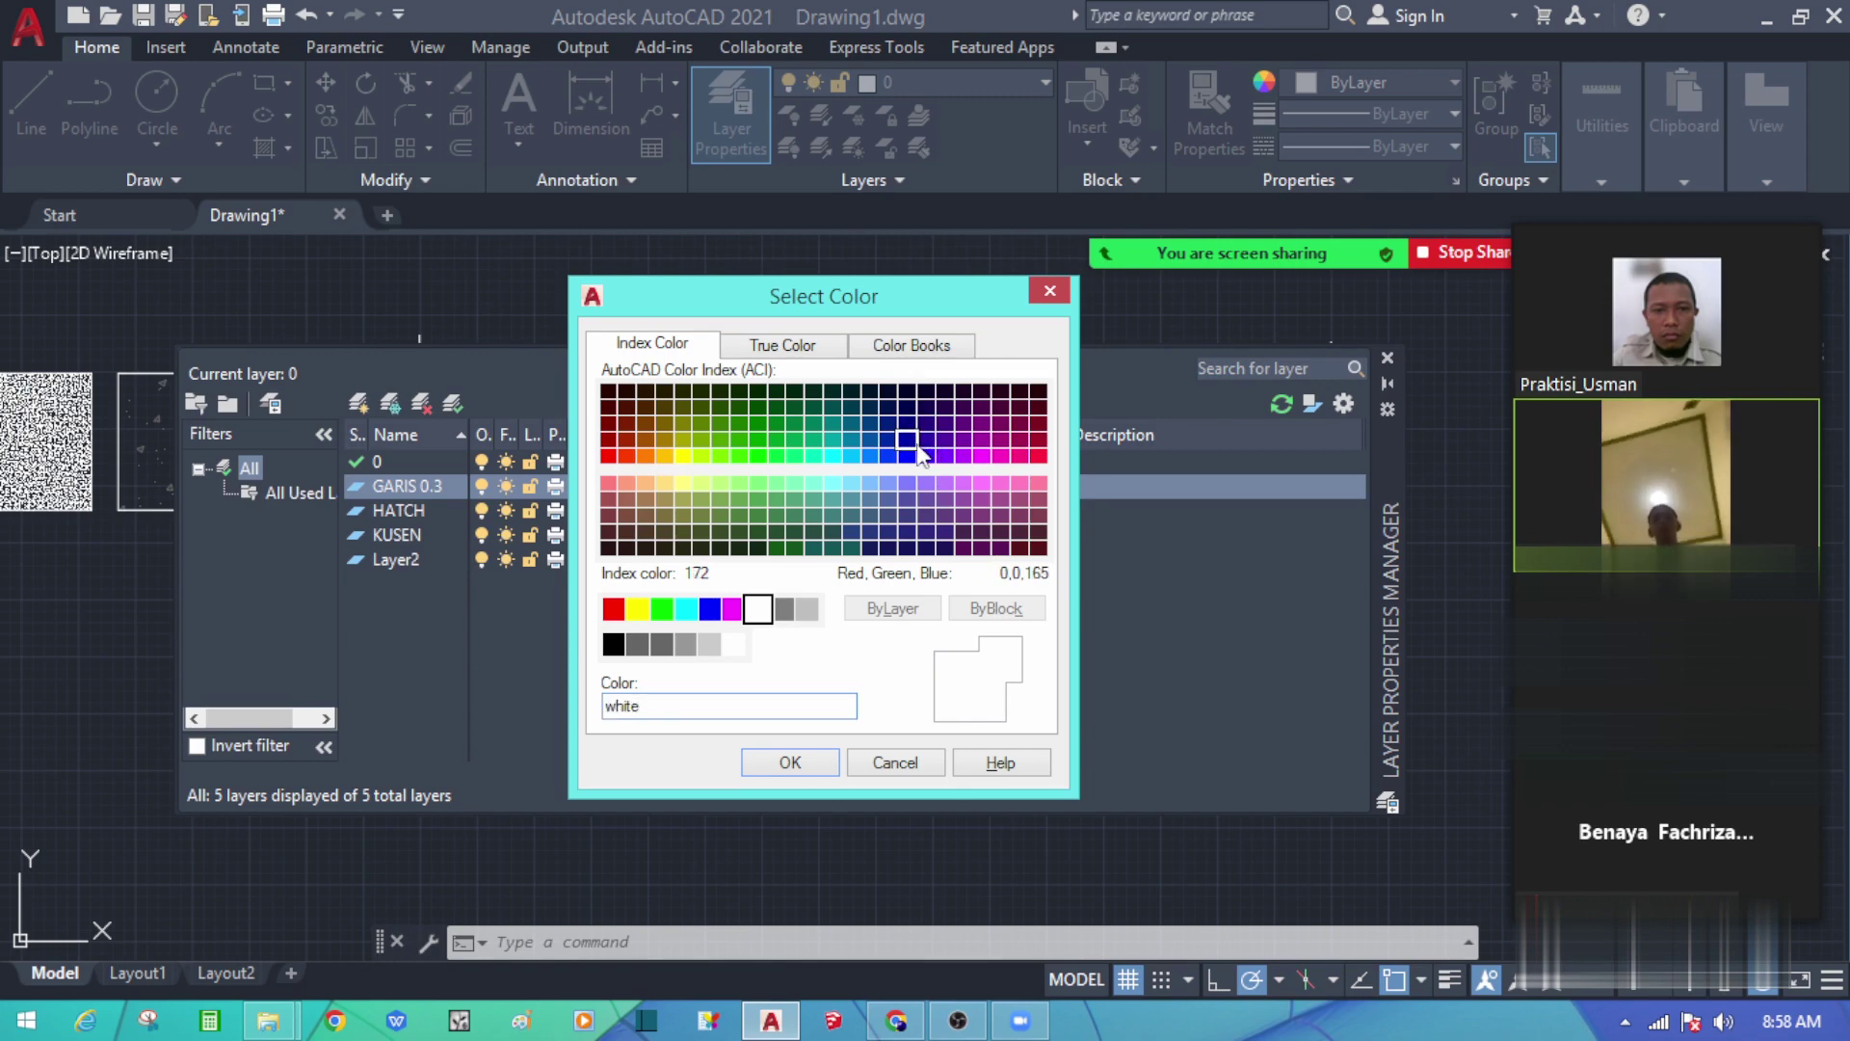
{"action": "left_click", "coordinate": [871, 424]}
{"action": "left_click", "coordinate": [870, 439]}
{"action": "left_click", "coordinate": [787, 764]}
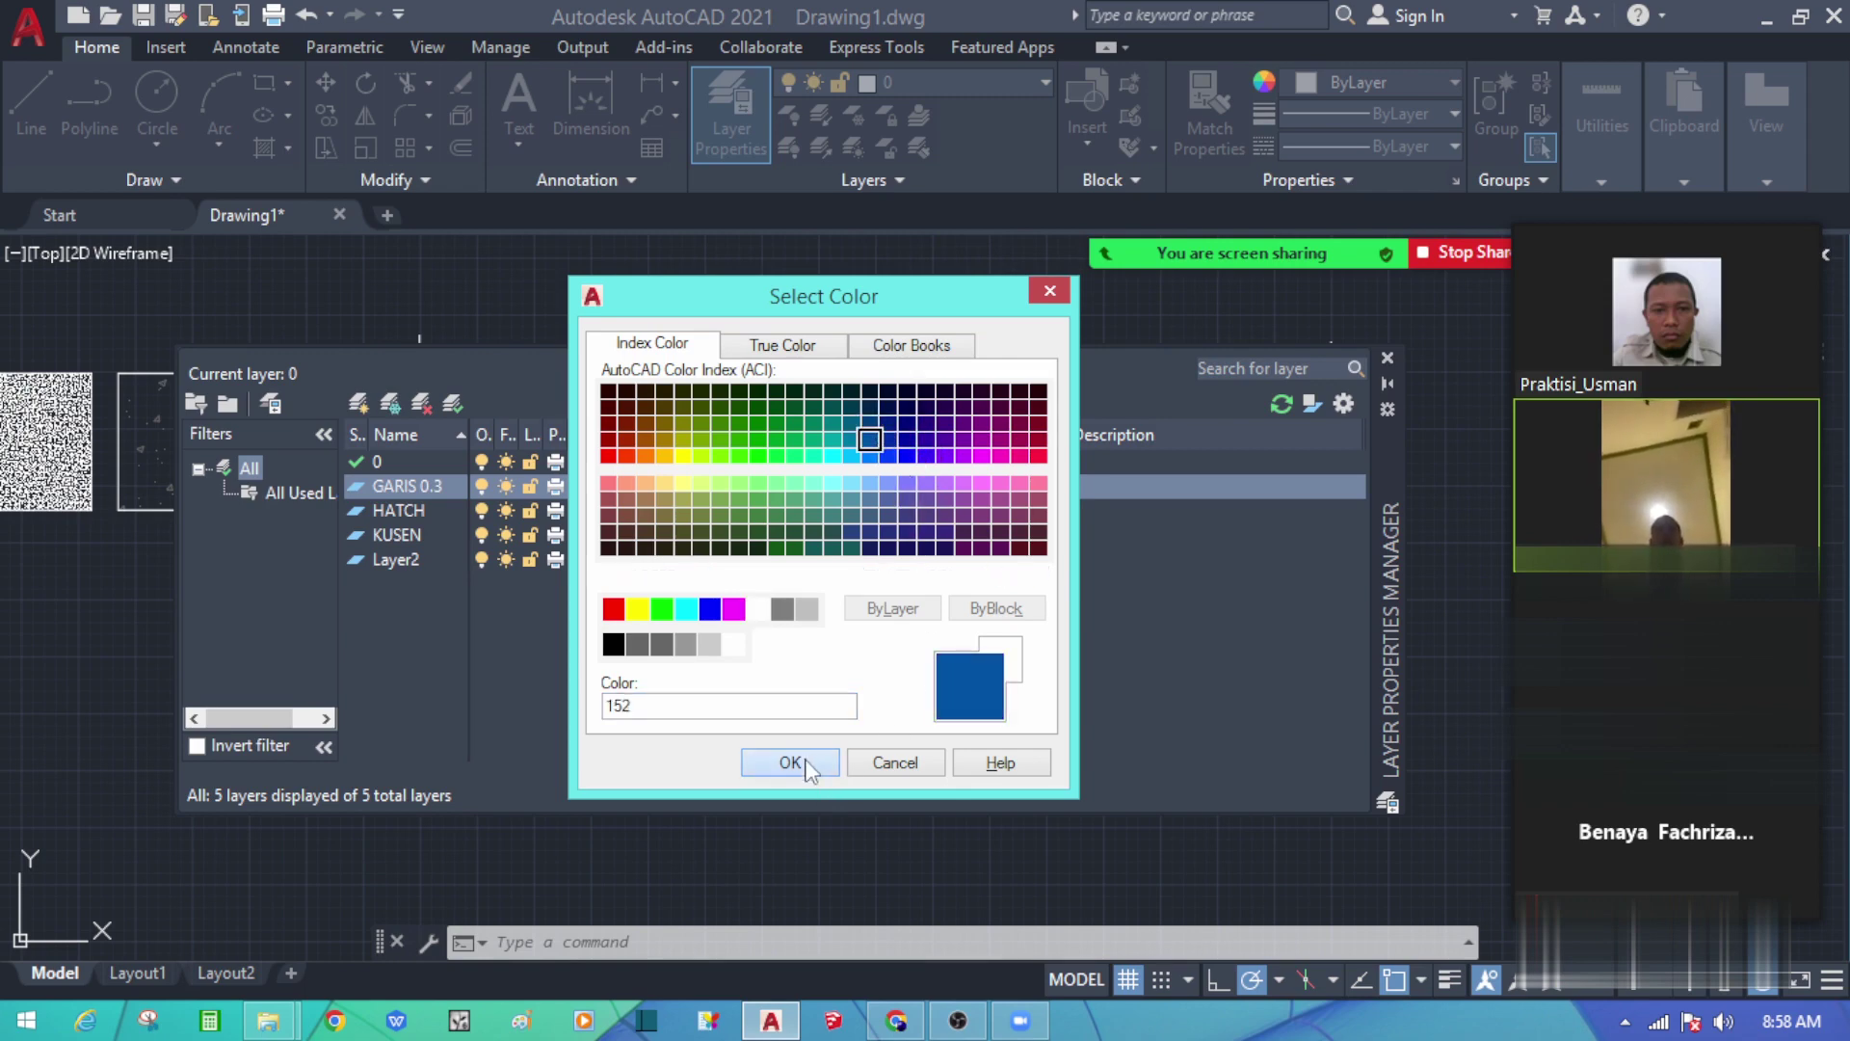
{"action": "left_click", "coordinate": [782, 492]}
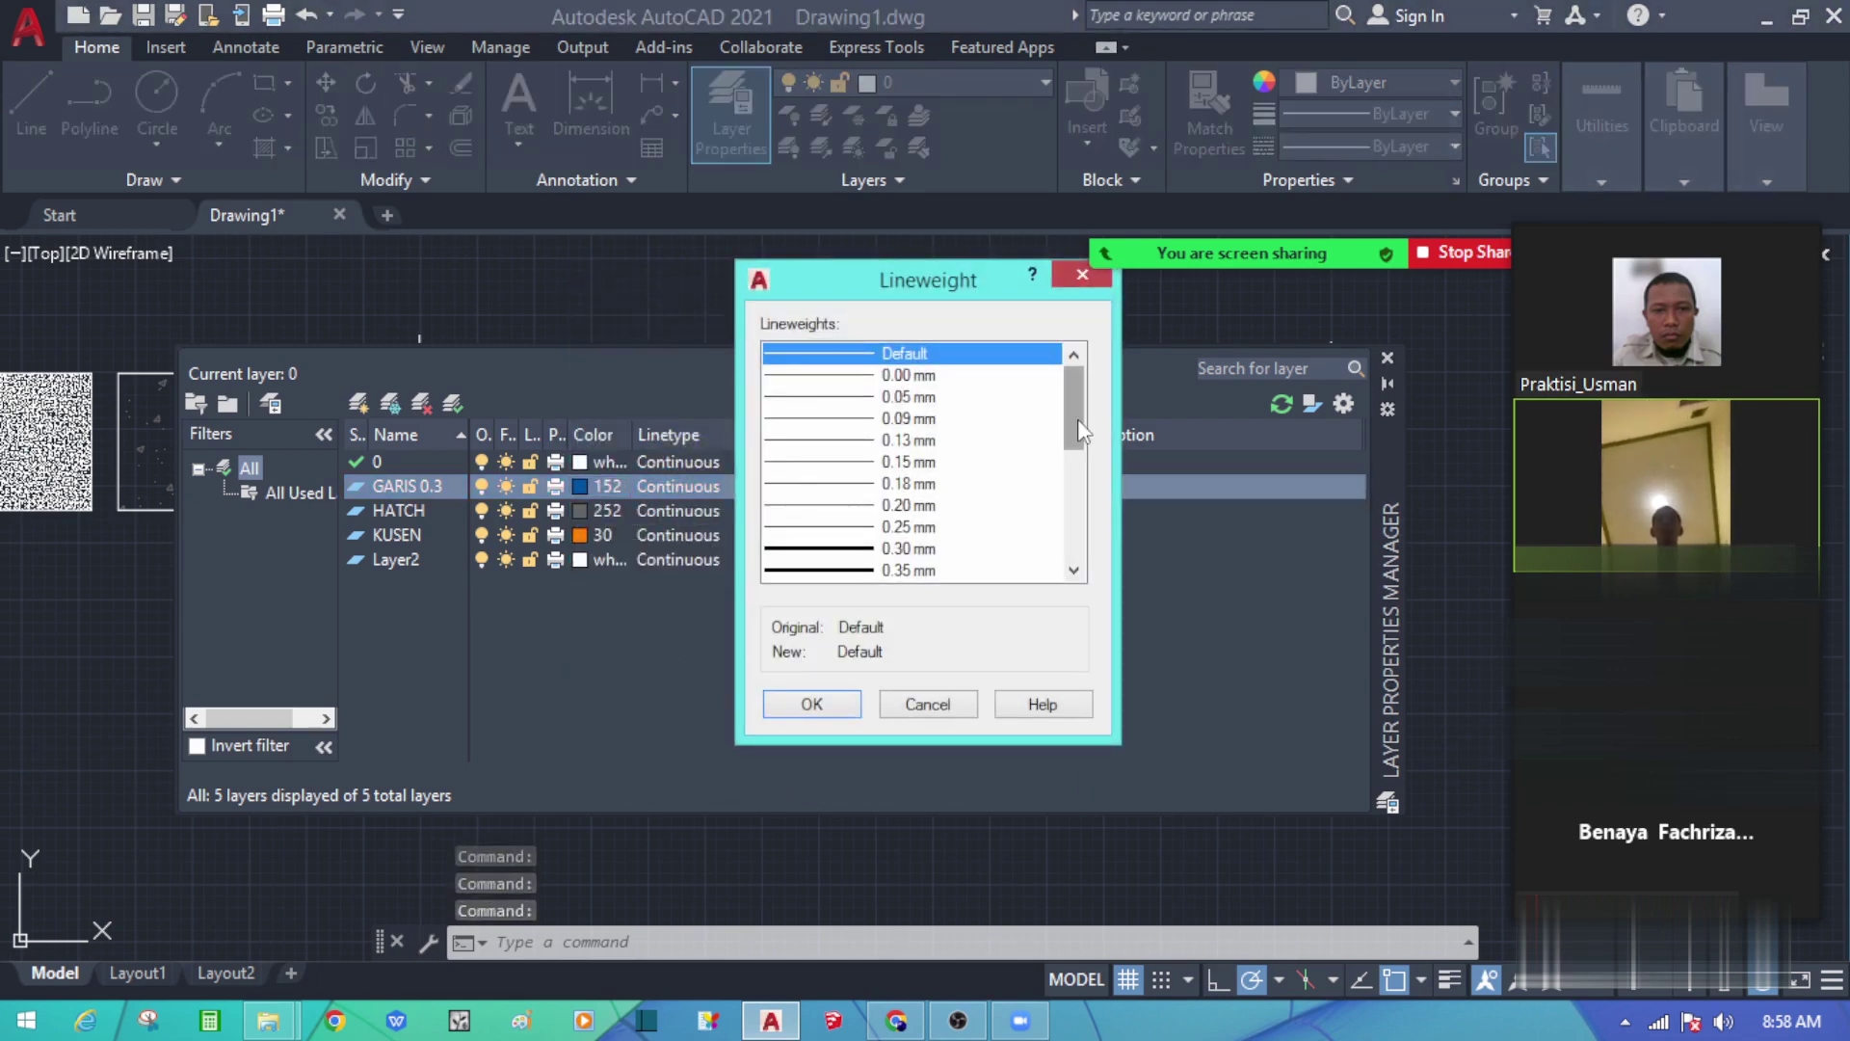
{"action": "left_click", "coordinate": [937, 396]}
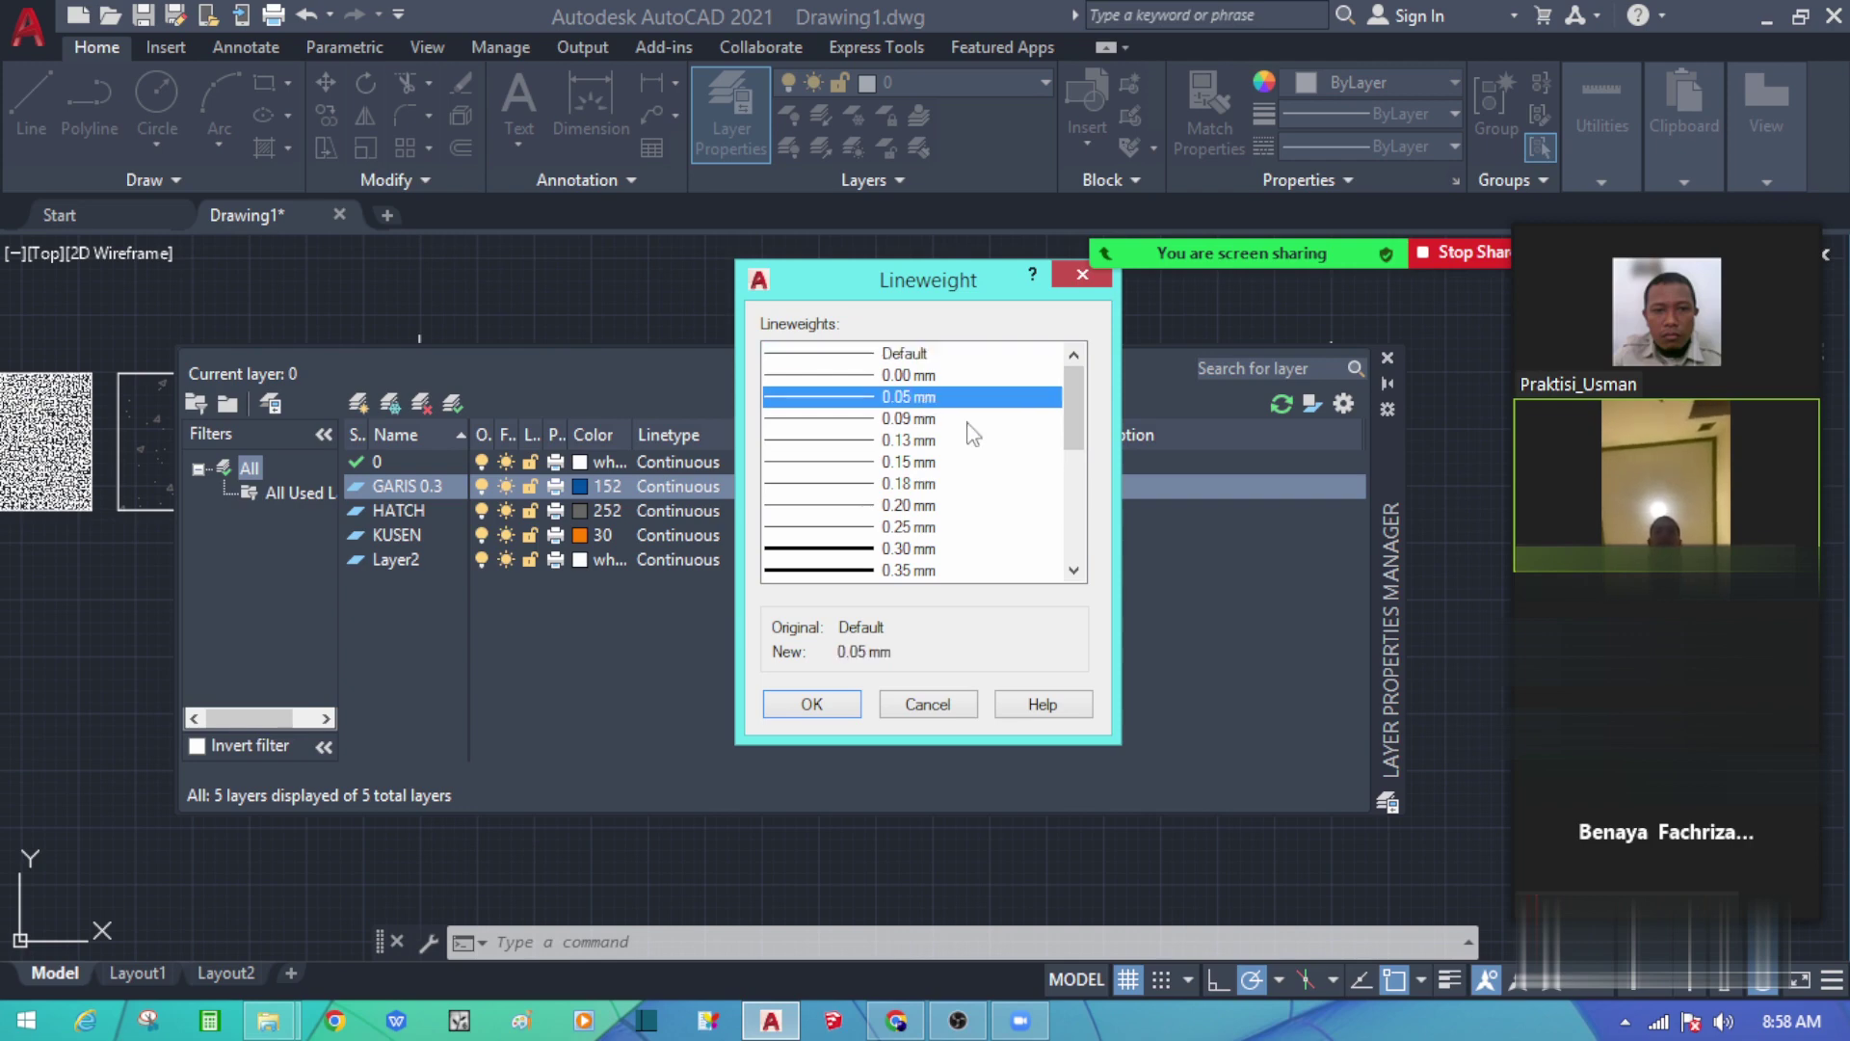
{"action": "left_click", "coordinate": [837, 709]}
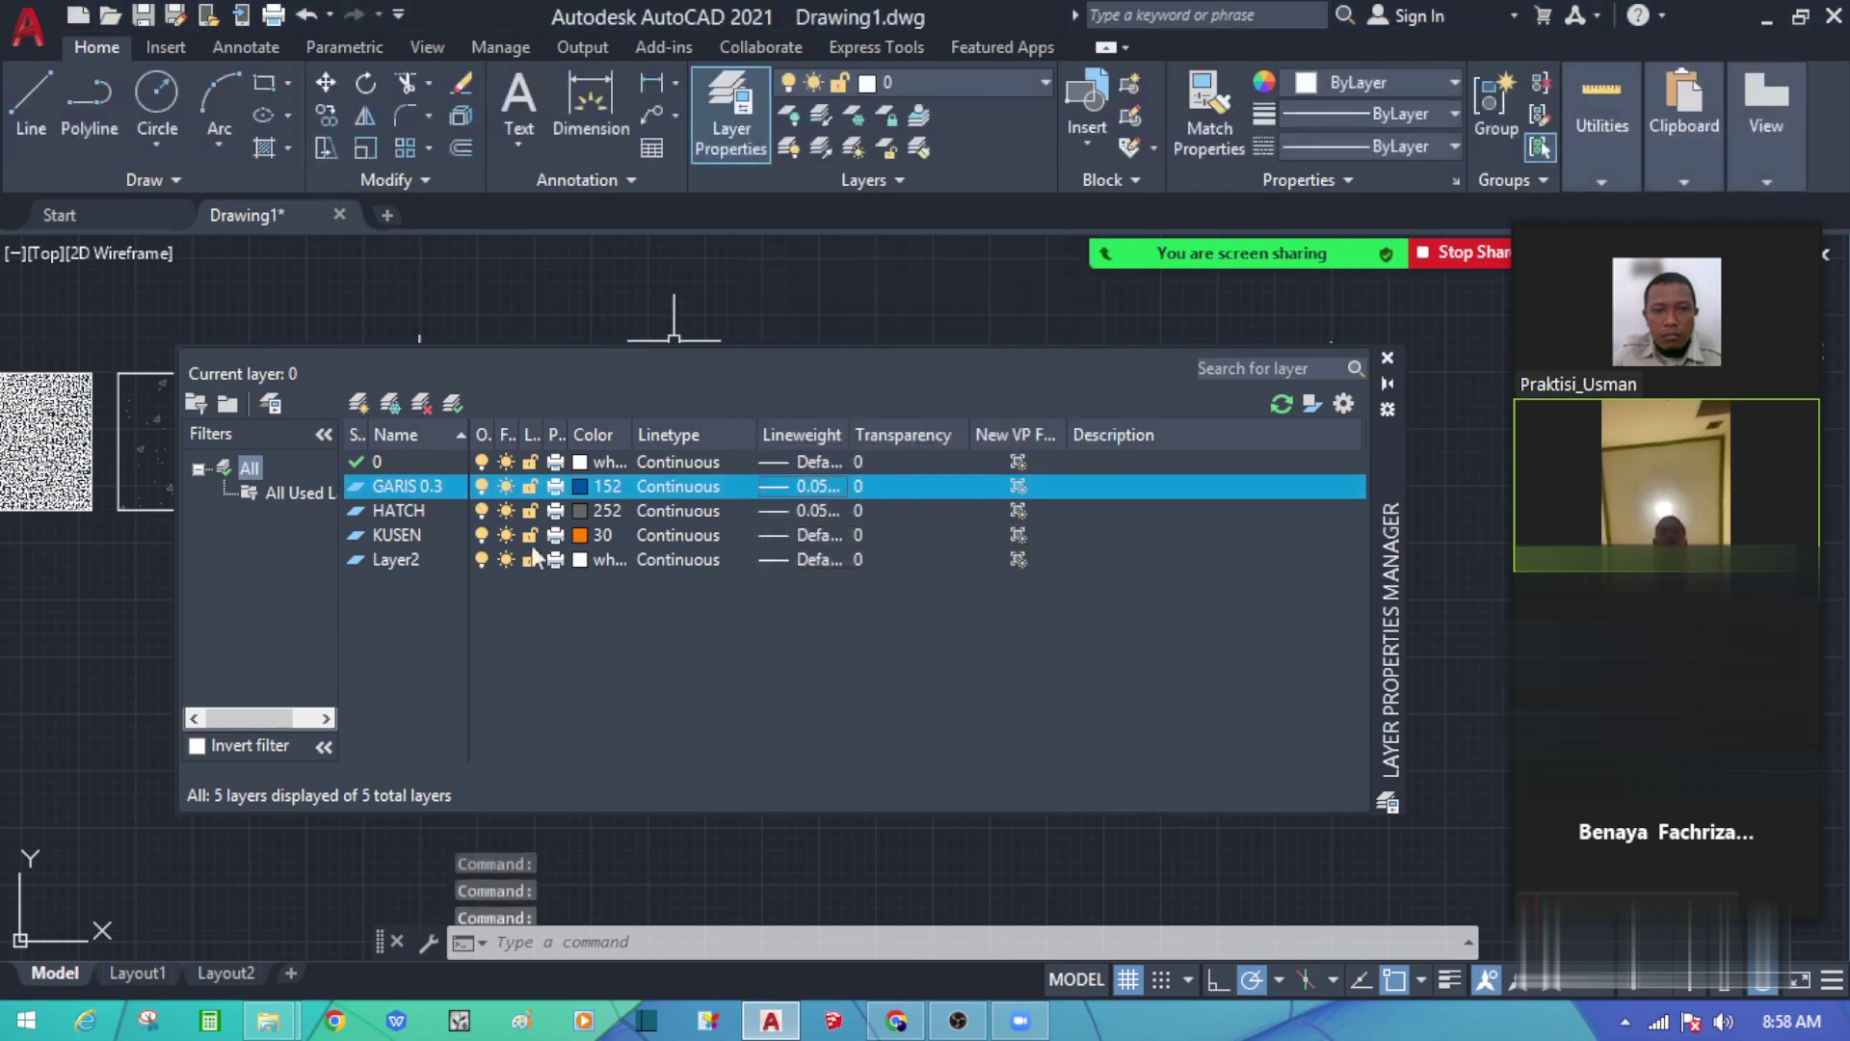
Step: Make GARIS 0.3 the current layer and rename it GARIS 0.05
{"action": "double_click", "coordinate": [391, 490]}
{"action": "right_click", "coordinate": [418, 482]}
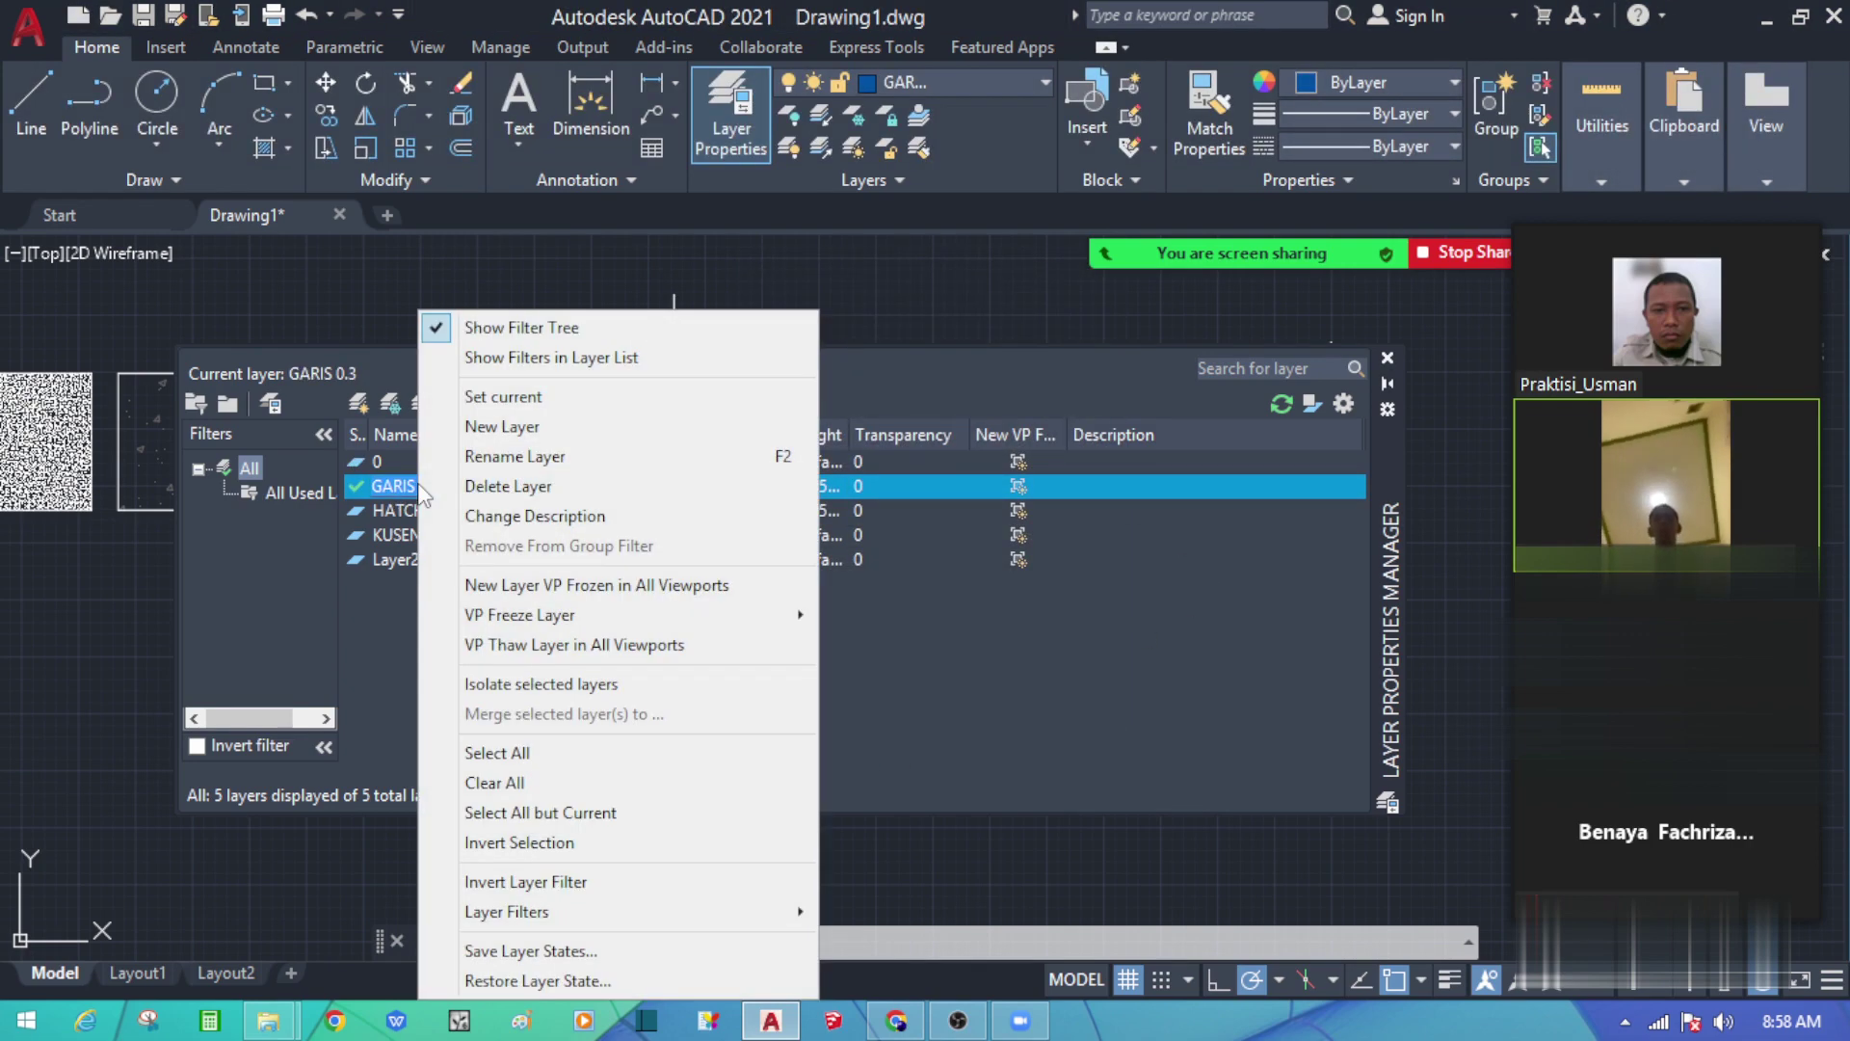
{"action": "left_click", "coordinate": [483, 459]}
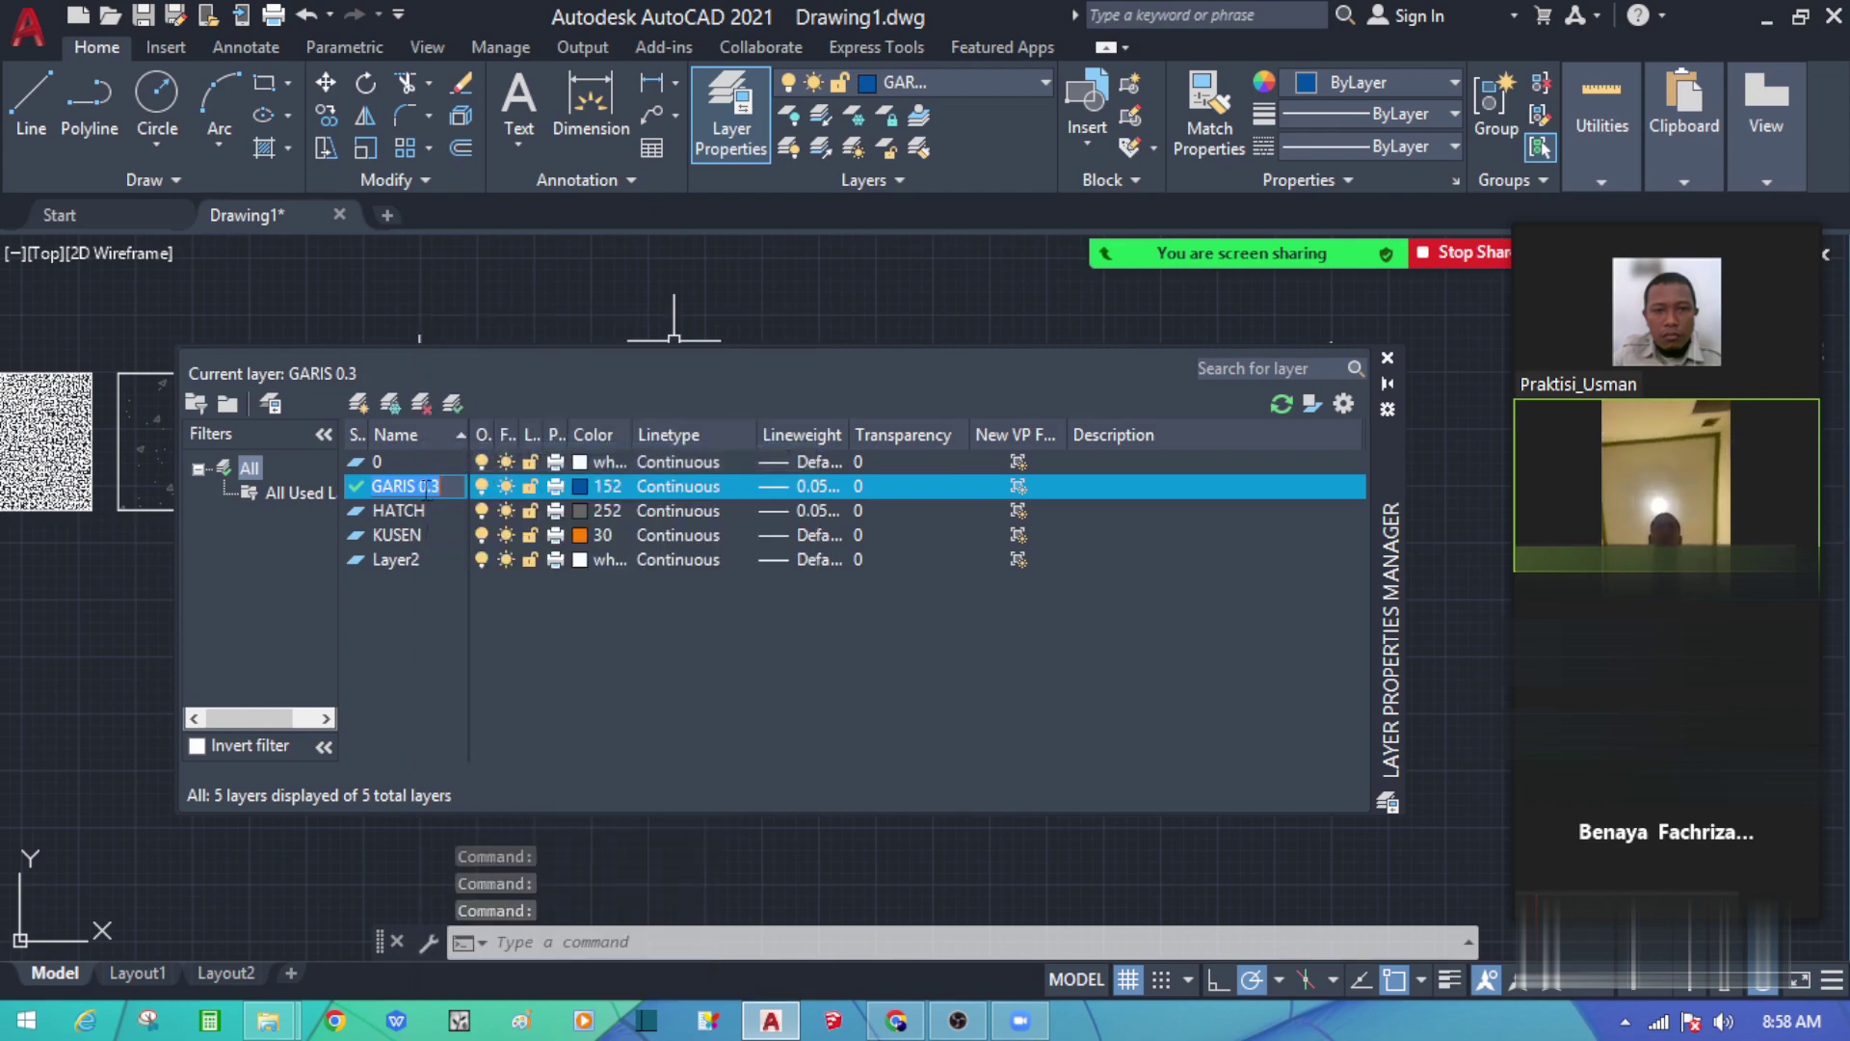
{"action": "left_click", "coordinate": [436, 485]}
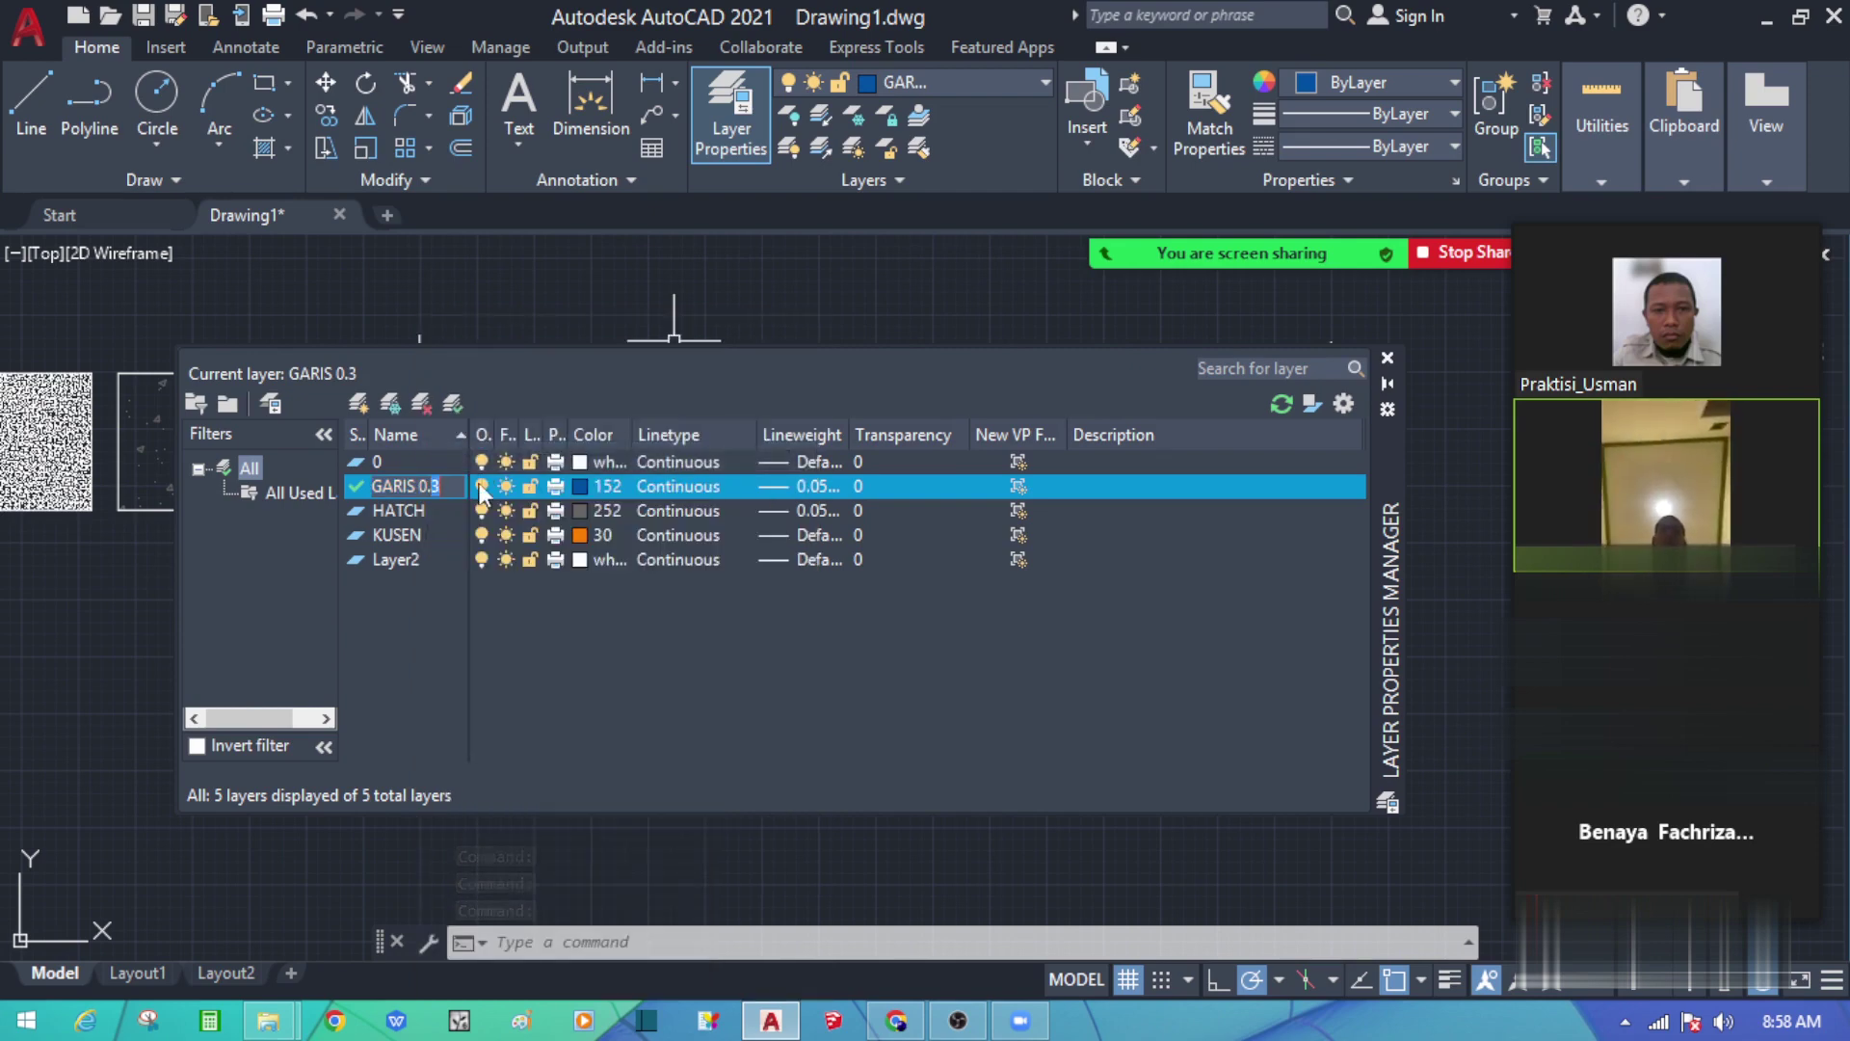
{"action": "key", "text": "Return"}
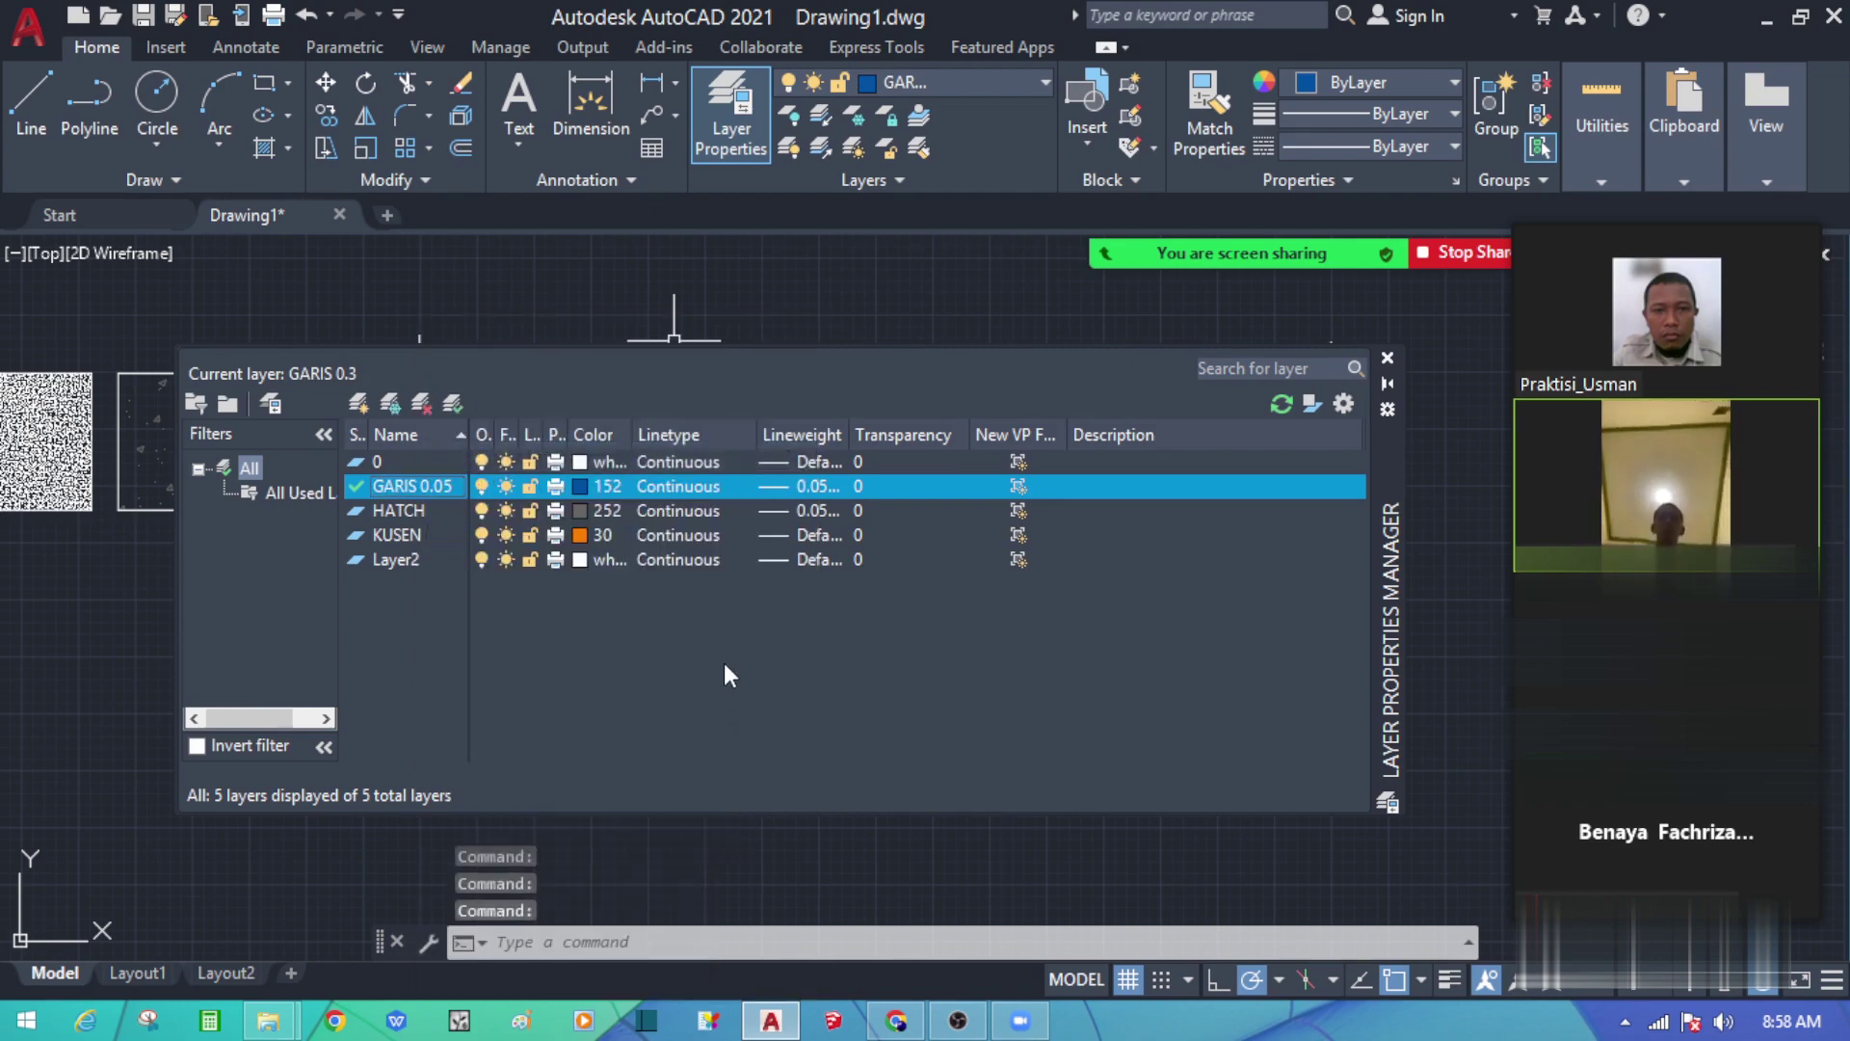
Step: Move the slab's top and bottom boundary lines onto layer GARIS 0.05
{"action": "left_click", "coordinate": [1388, 358]}
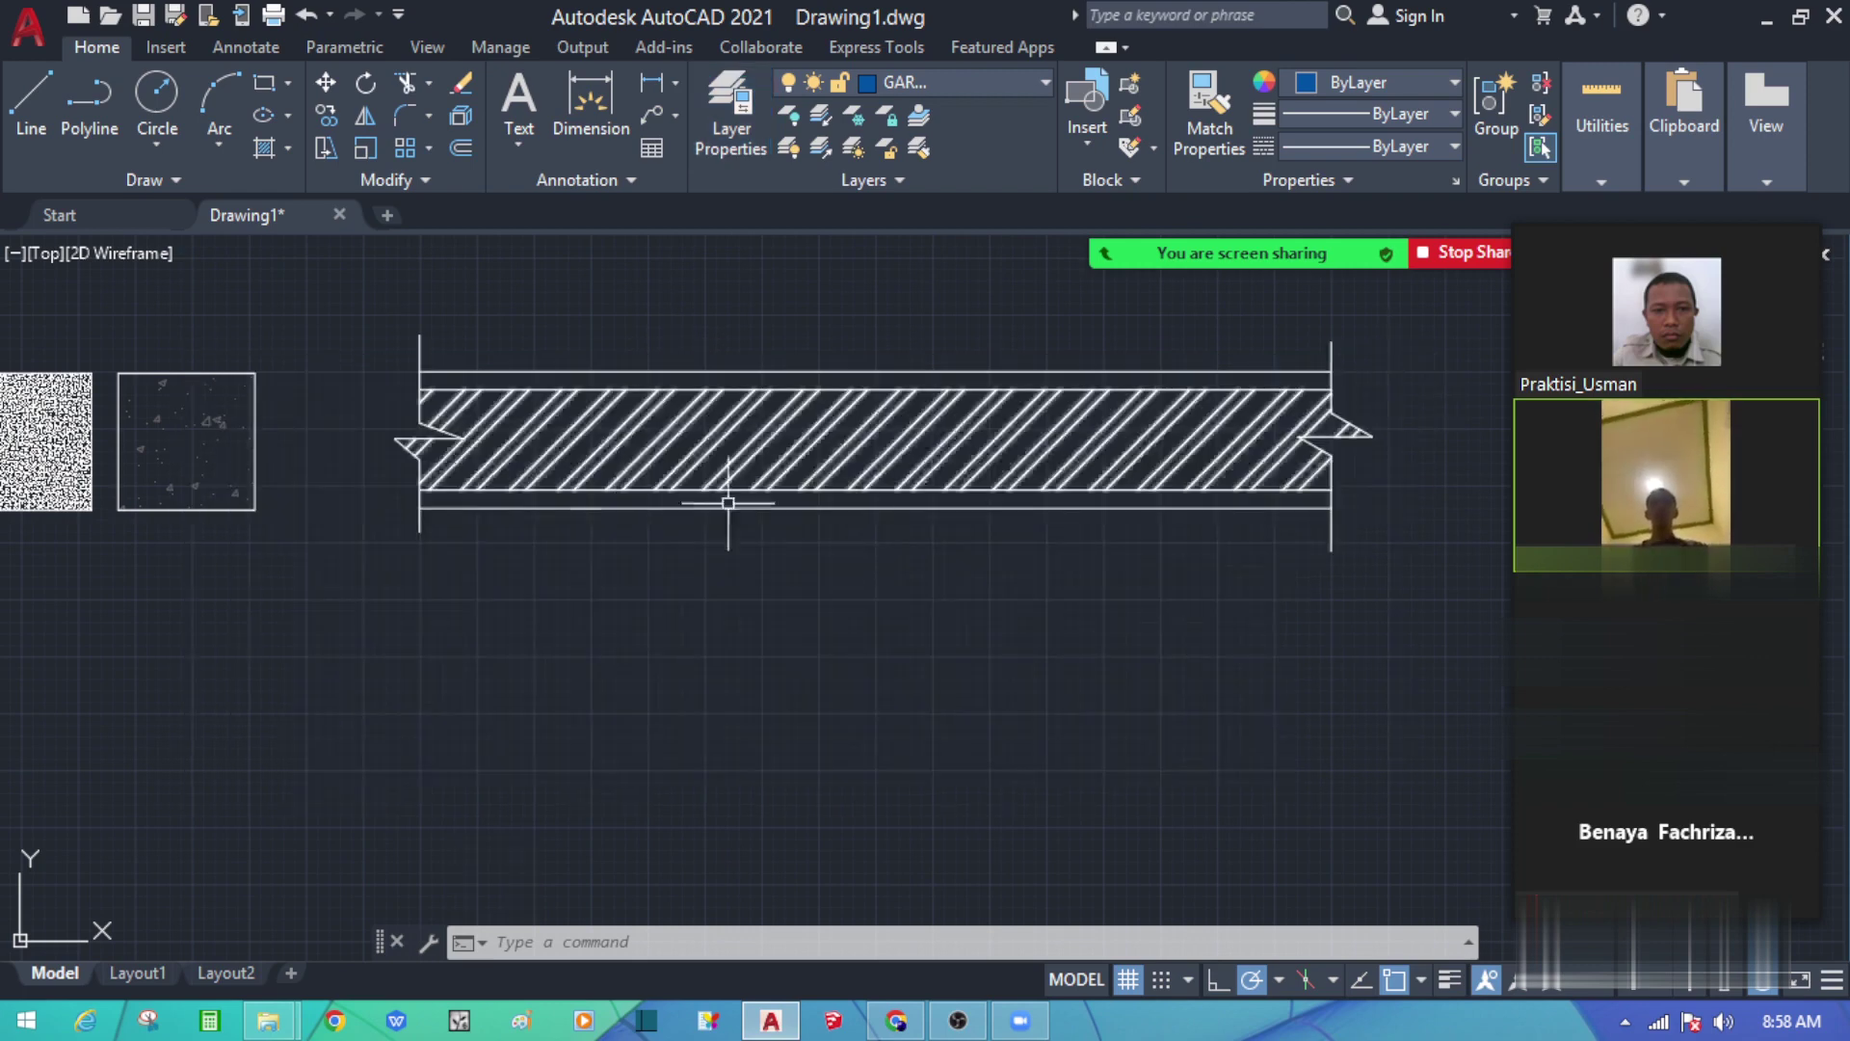
{"action": "scroll", "coordinate": [603, 382], "scroll_direction": "up", "scroll_amount": 2}
{"action": "left_click", "coordinate": [604, 381]}
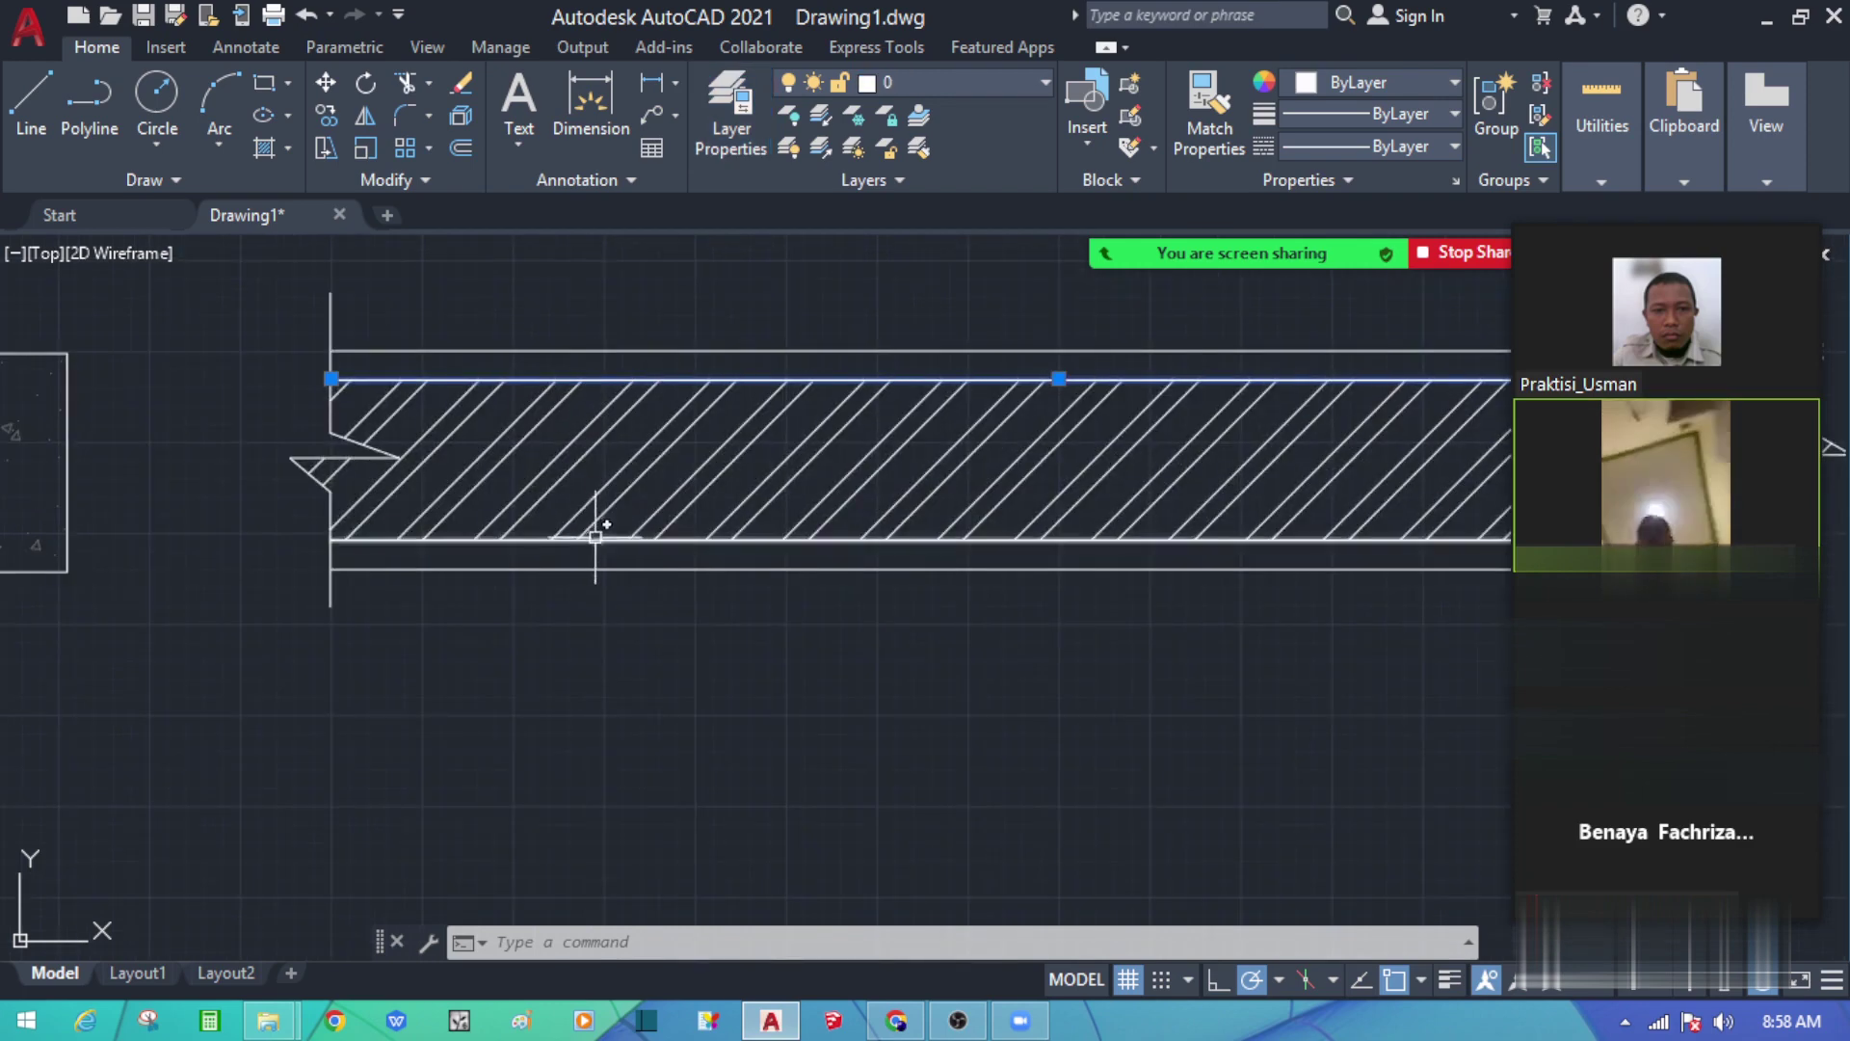
{"action": "left_click", "coordinate": [602, 539]}
{"action": "left_click", "coordinate": [885, 82]}
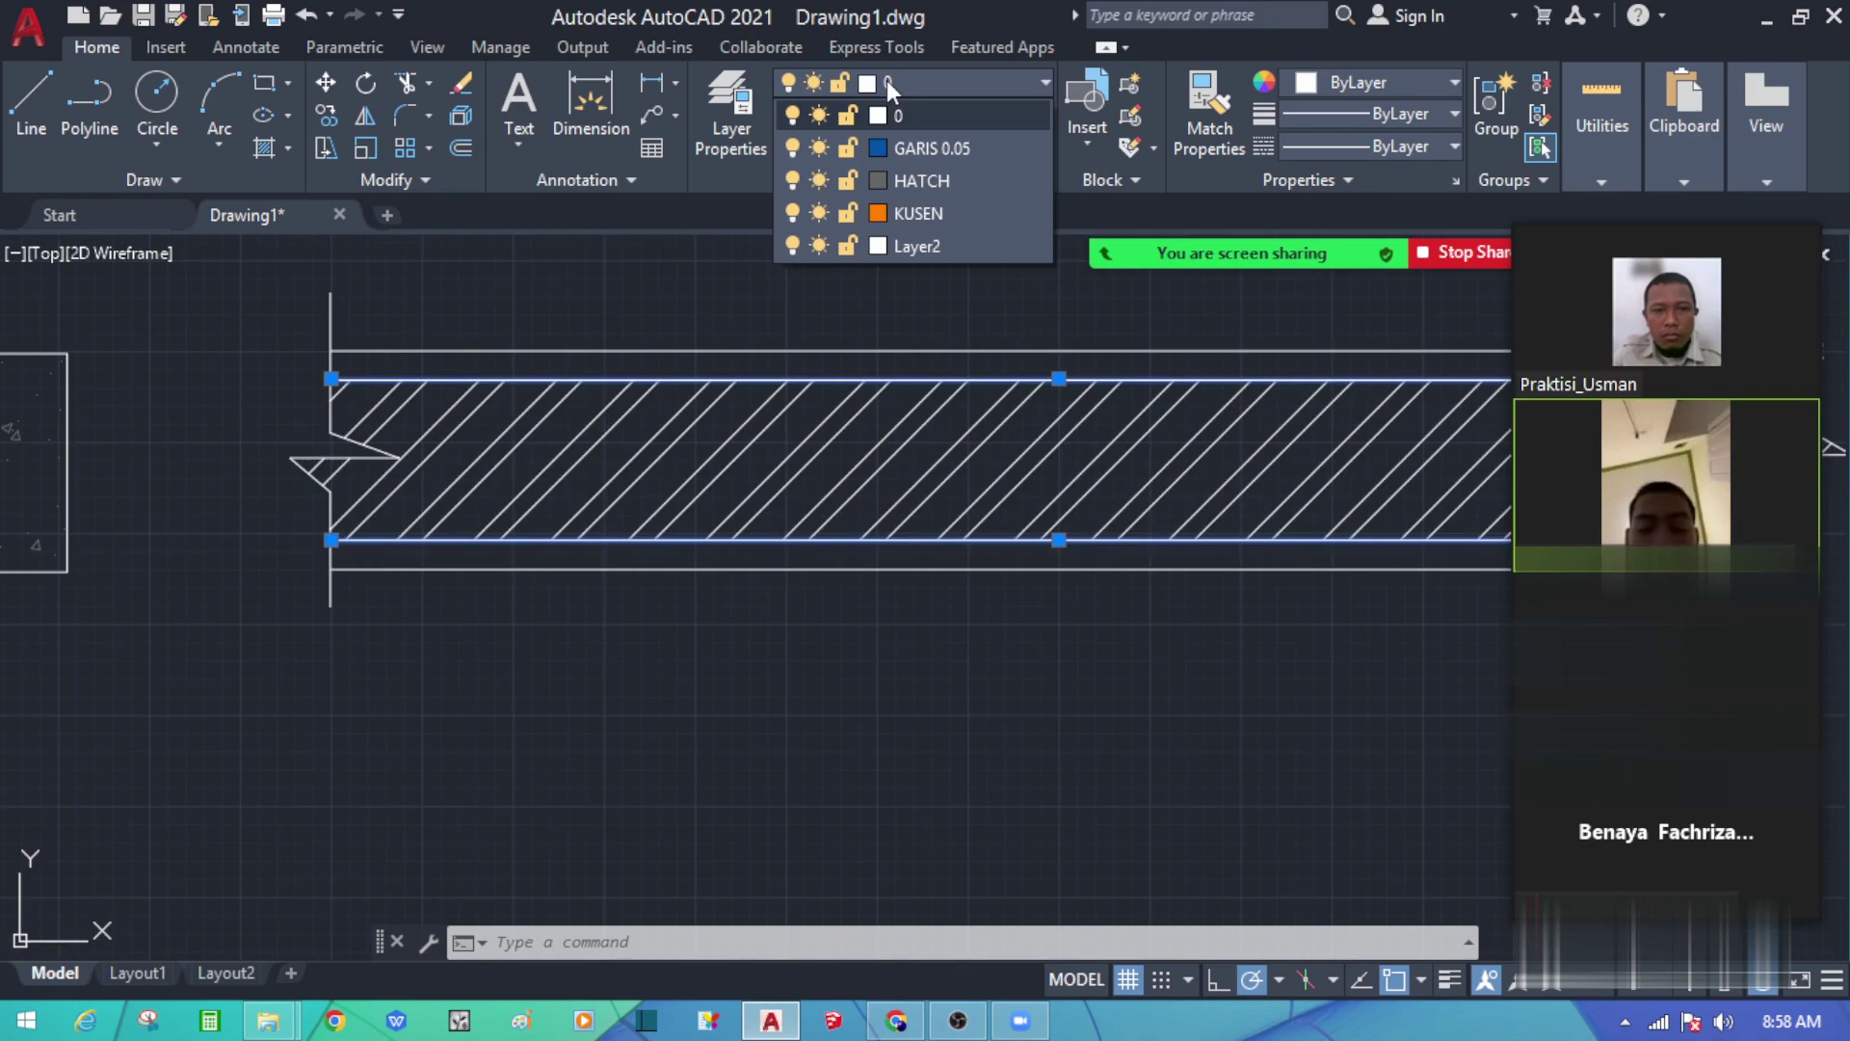
{"action": "left_click", "coordinate": [962, 148]}
{"action": "scroll", "coordinate": [748, 509], "scroll_direction": "down", "scroll_amount": 4}
{"action": "scroll", "coordinate": [986, 640], "scroll_direction": "up", "scroll_amount": 4}
{"action": "key", "text": "Escape"}
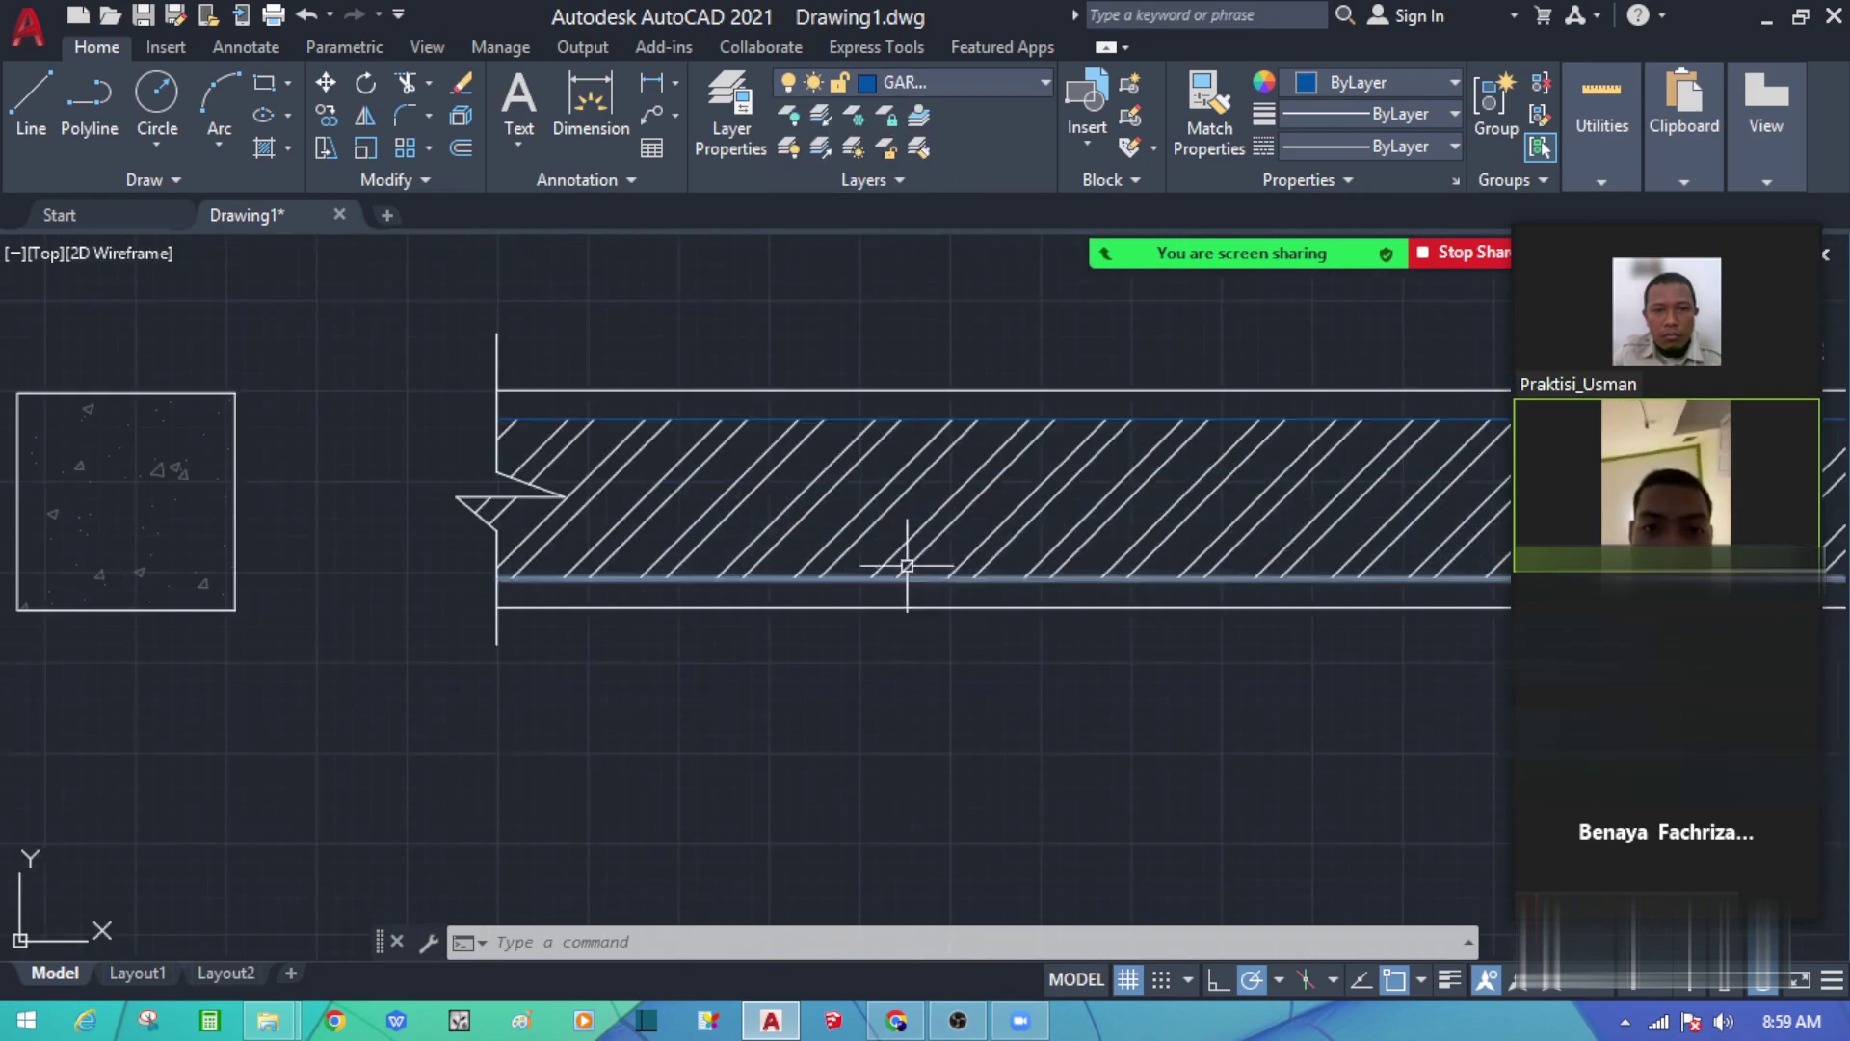
Step: Put the slab hatch on the HATCH layer
{"action": "left_click", "coordinate": [908, 488]}
{"action": "left_click", "coordinate": [784, 500]}
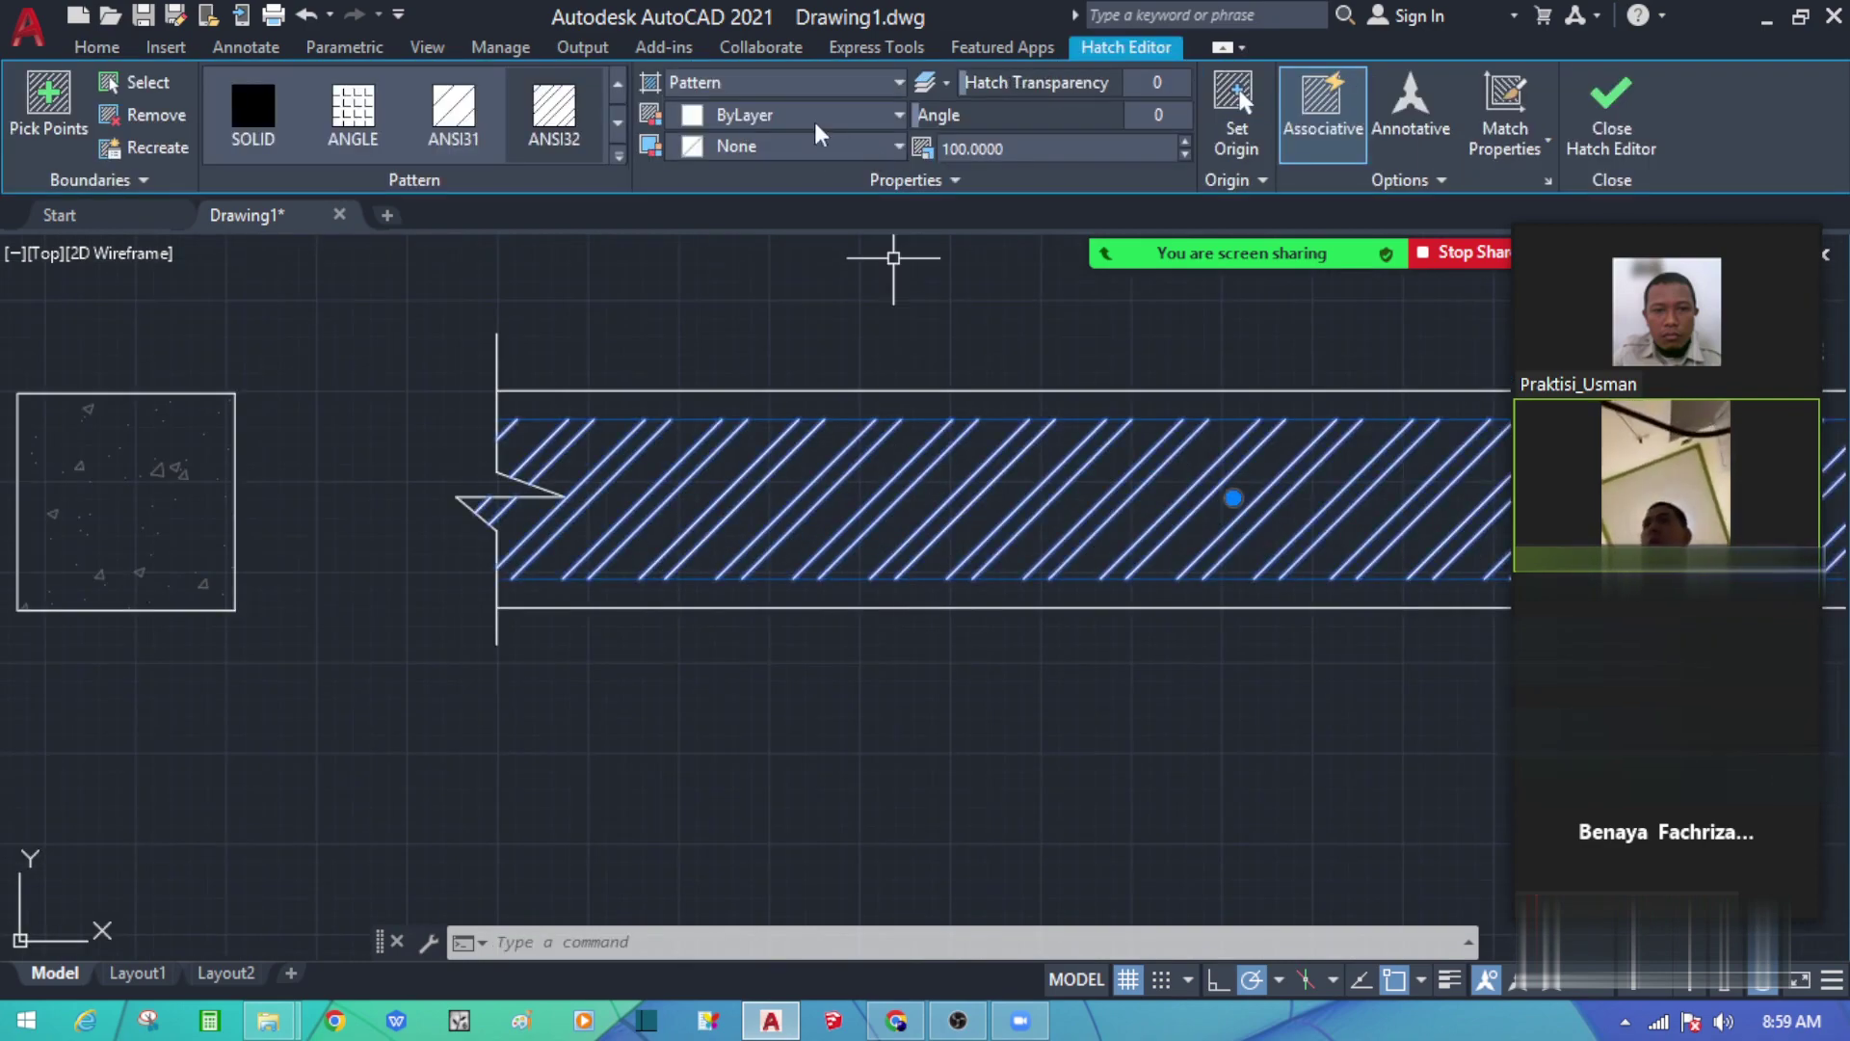
{"action": "left_click", "coordinate": [113, 44]}
{"action": "left_click", "coordinate": [963, 81]}
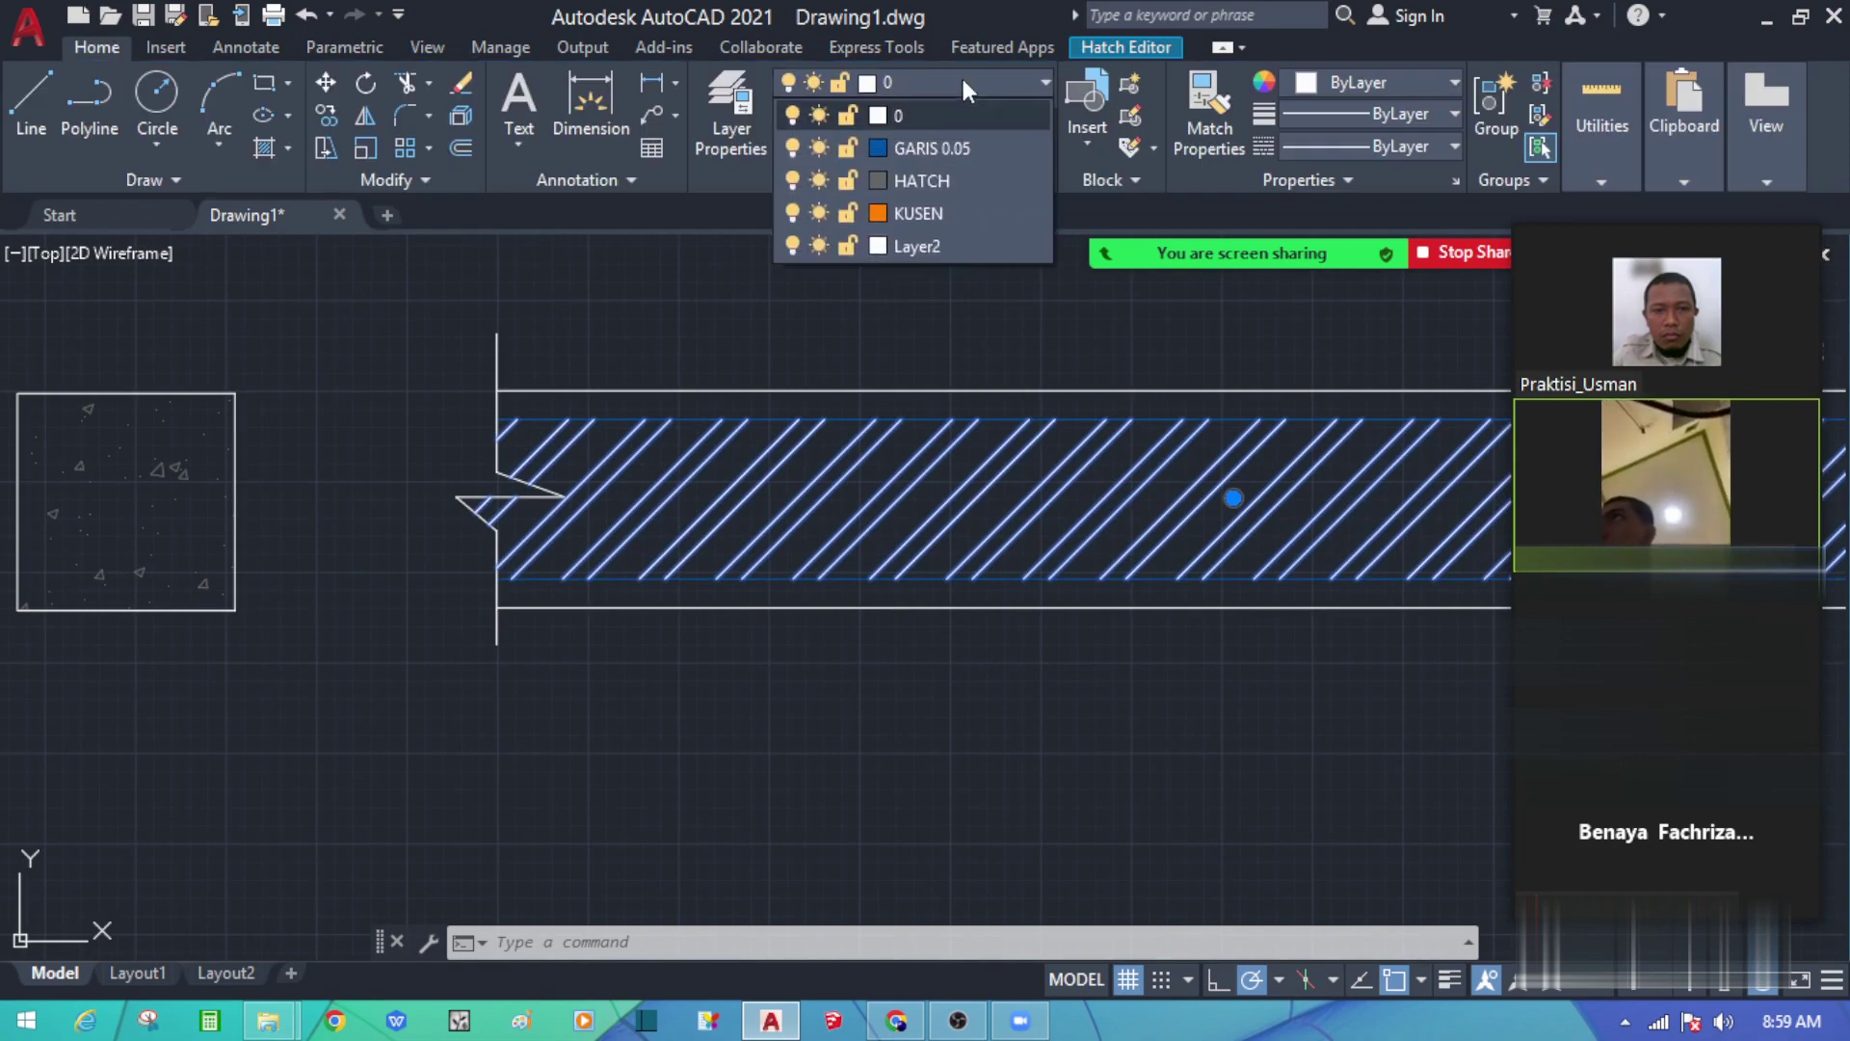
{"action": "left_click", "coordinate": [969, 172]}
{"action": "key", "text": "Escape"}
{"action": "key", "text": "Escape"}
{"action": "key", "text": "Escape"}
Step: Select the slab's break lines with a crossing window and colour them red
{"action": "scroll", "coordinate": [702, 500], "scroll_direction": "down", "scroll_amount": 5}
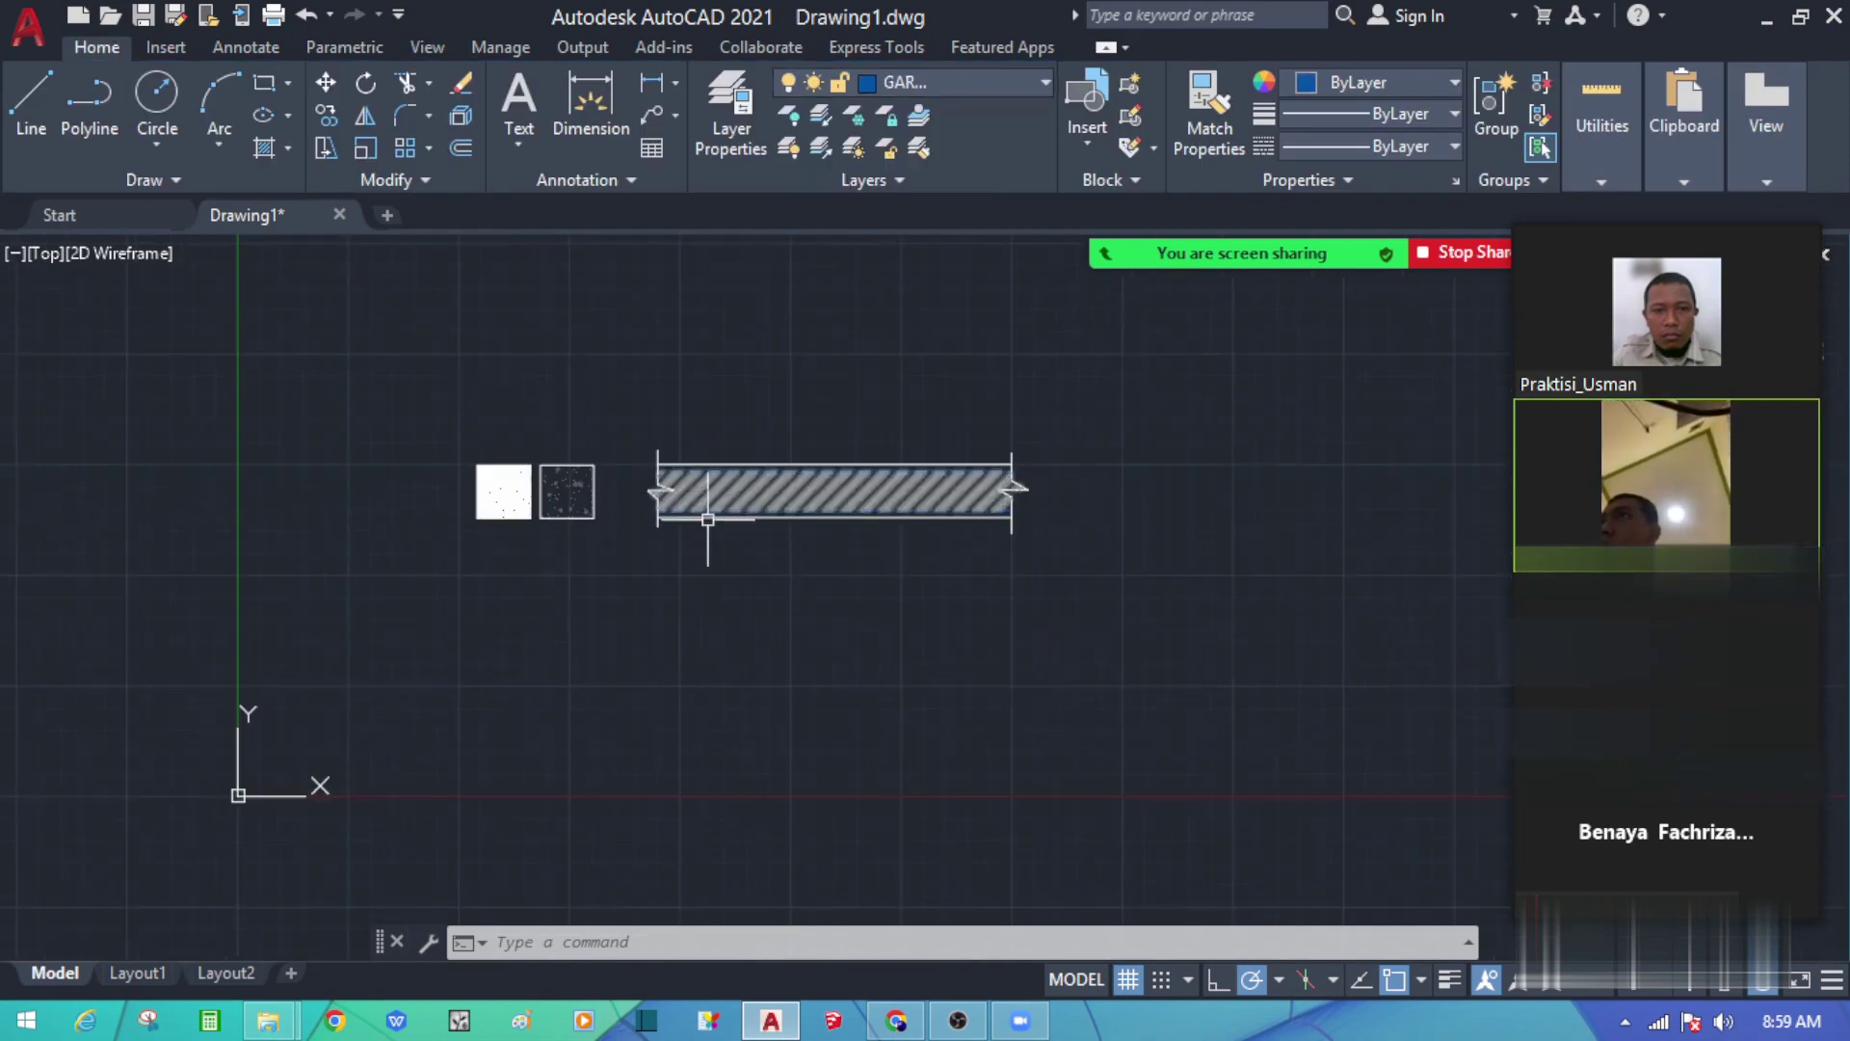
{"action": "scroll", "coordinate": [883, 590], "scroll_direction": "up", "scroll_amount": 2}
{"action": "scroll", "coordinate": [569, 438], "scroll_direction": "up", "scroll_amount": 2}
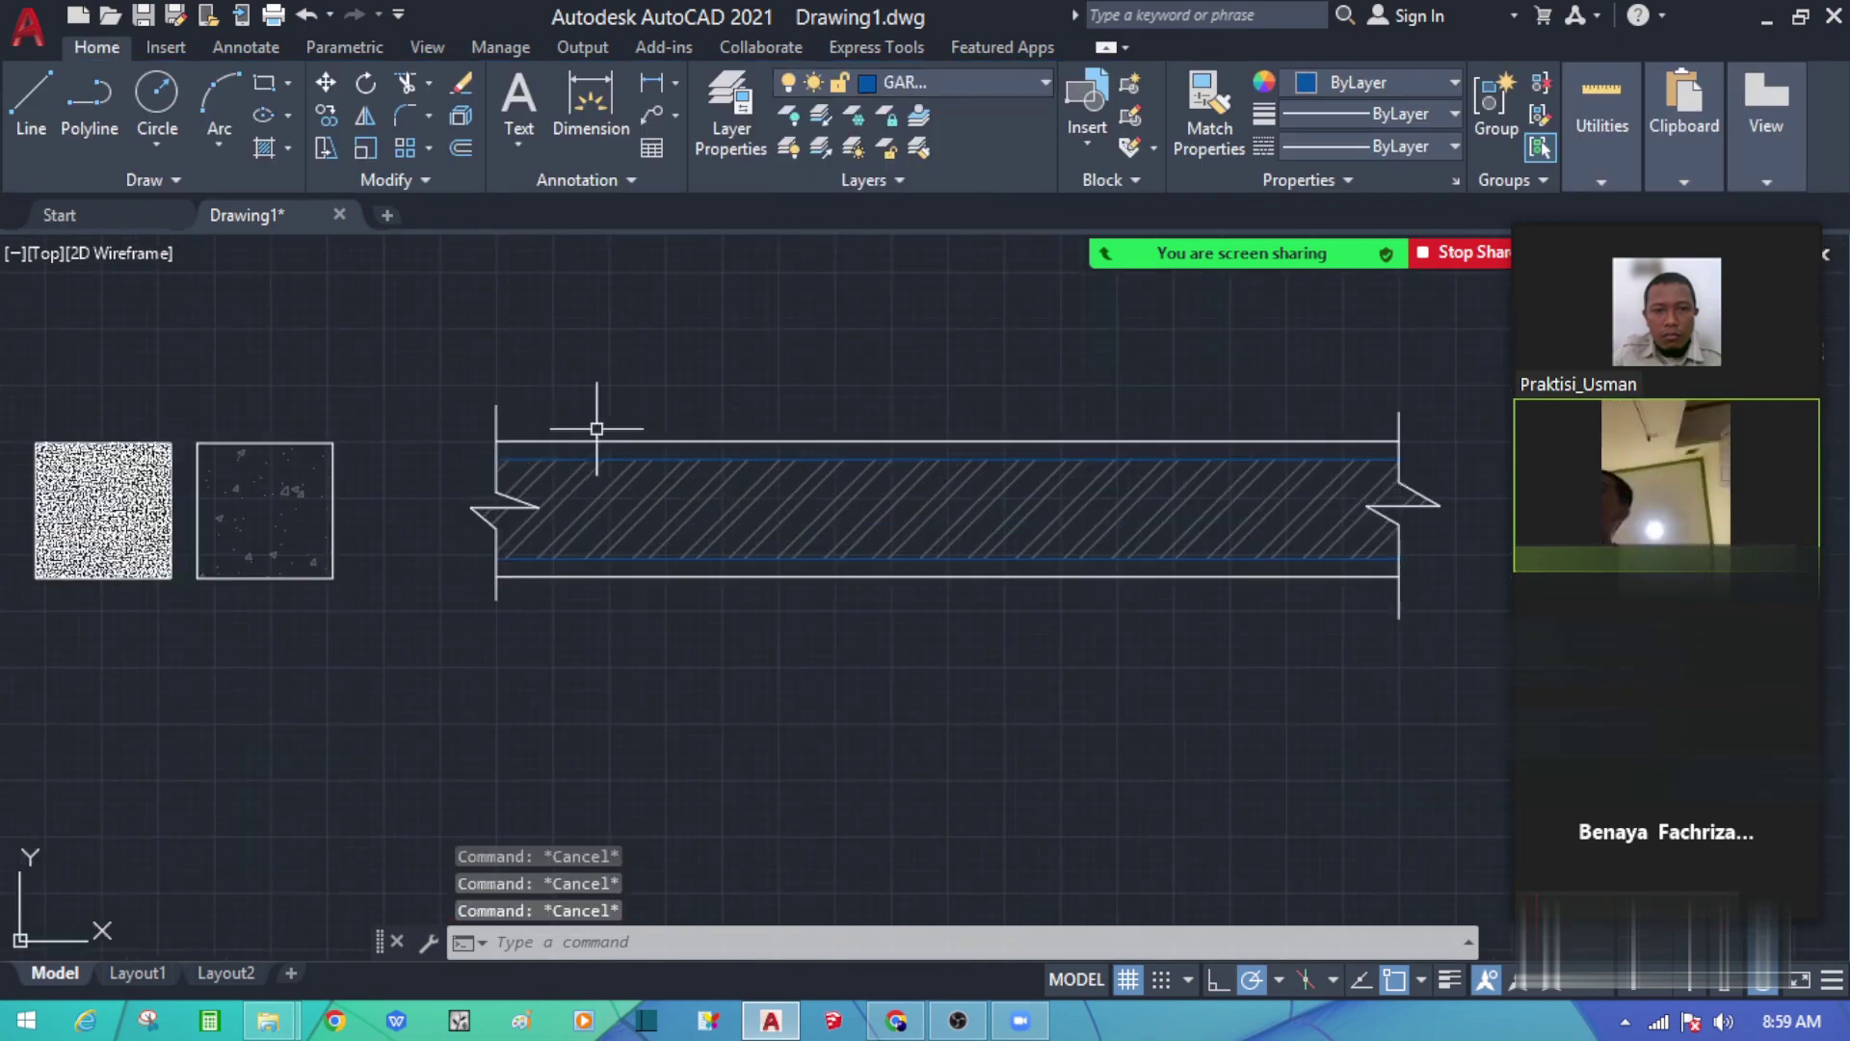
{"action": "scroll", "coordinate": [954, 404], "scroll_direction": "down", "scroll_amount": 2}
{"action": "left_click", "coordinate": [947, 400]}
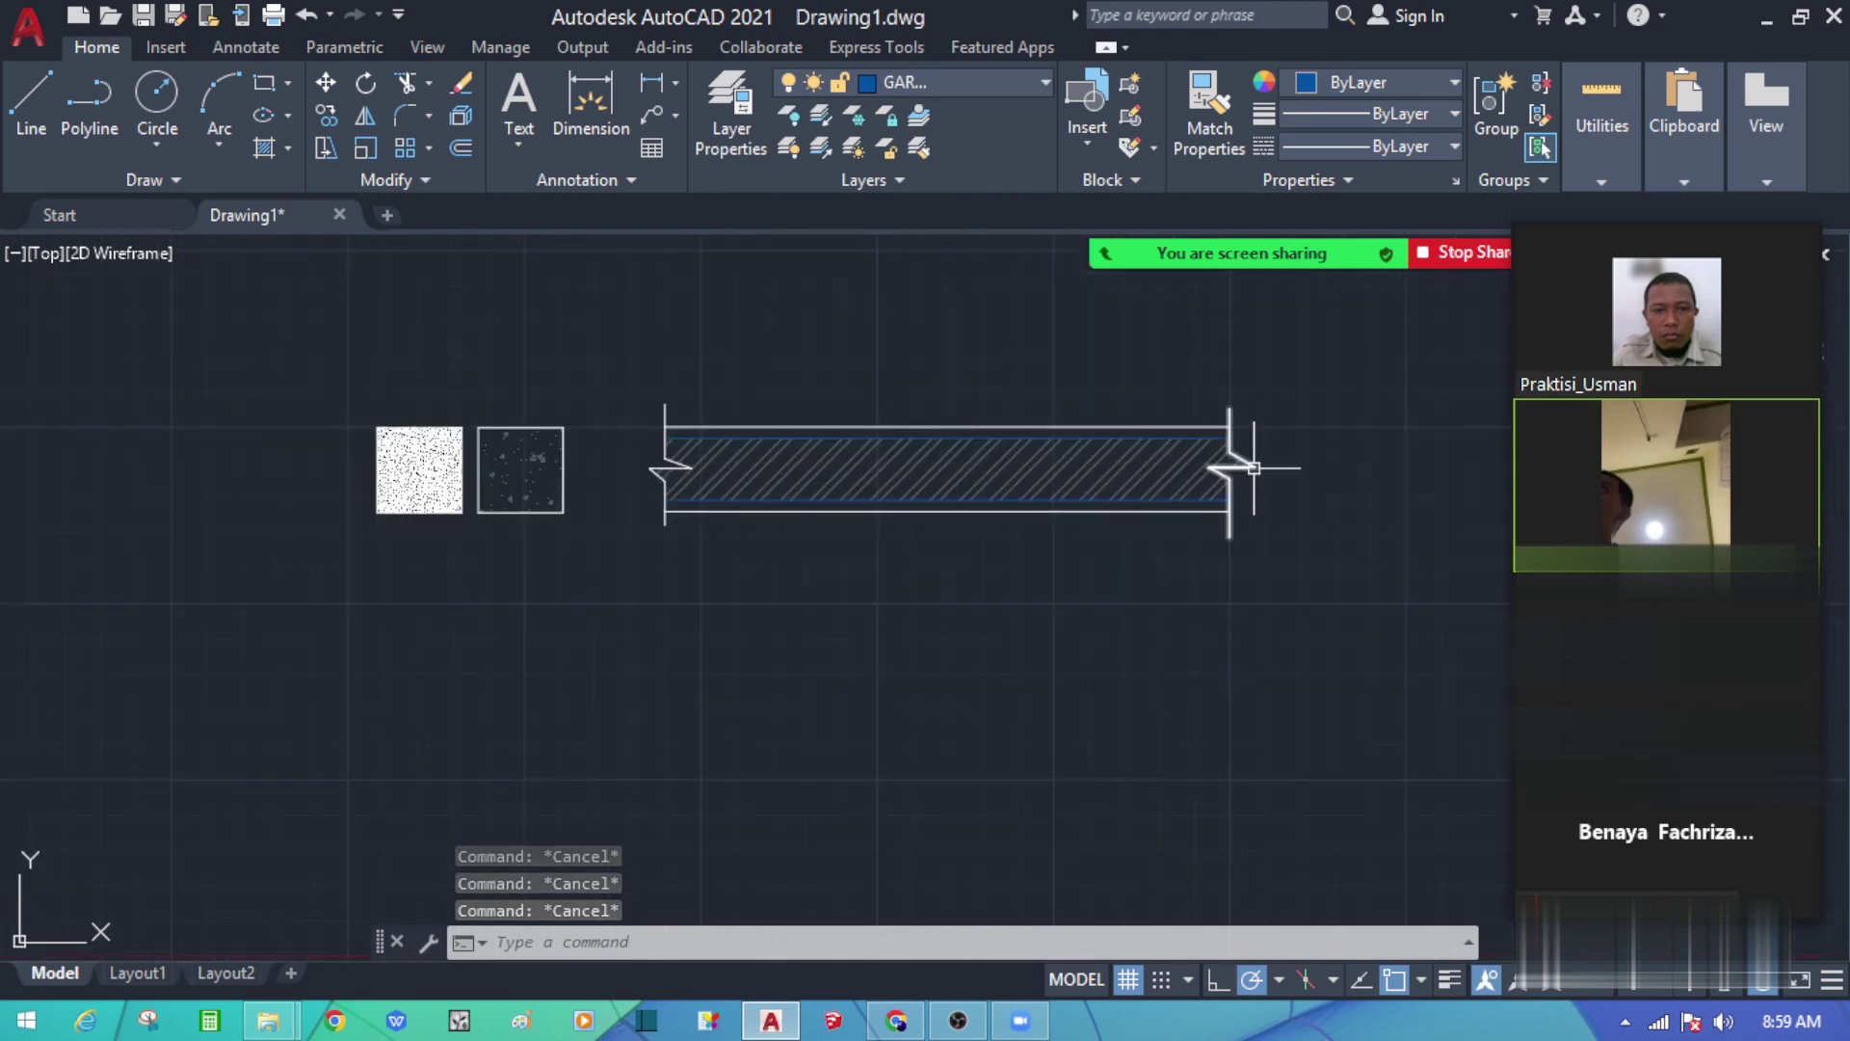
{"action": "scroll", "coordinate": [1240, 424], "scroll_direction": "up", "scroll_amount": 2}
{"action": "left_click", "coordinate": [1256, 403]}
{"action": "key", "text": "Escape"}
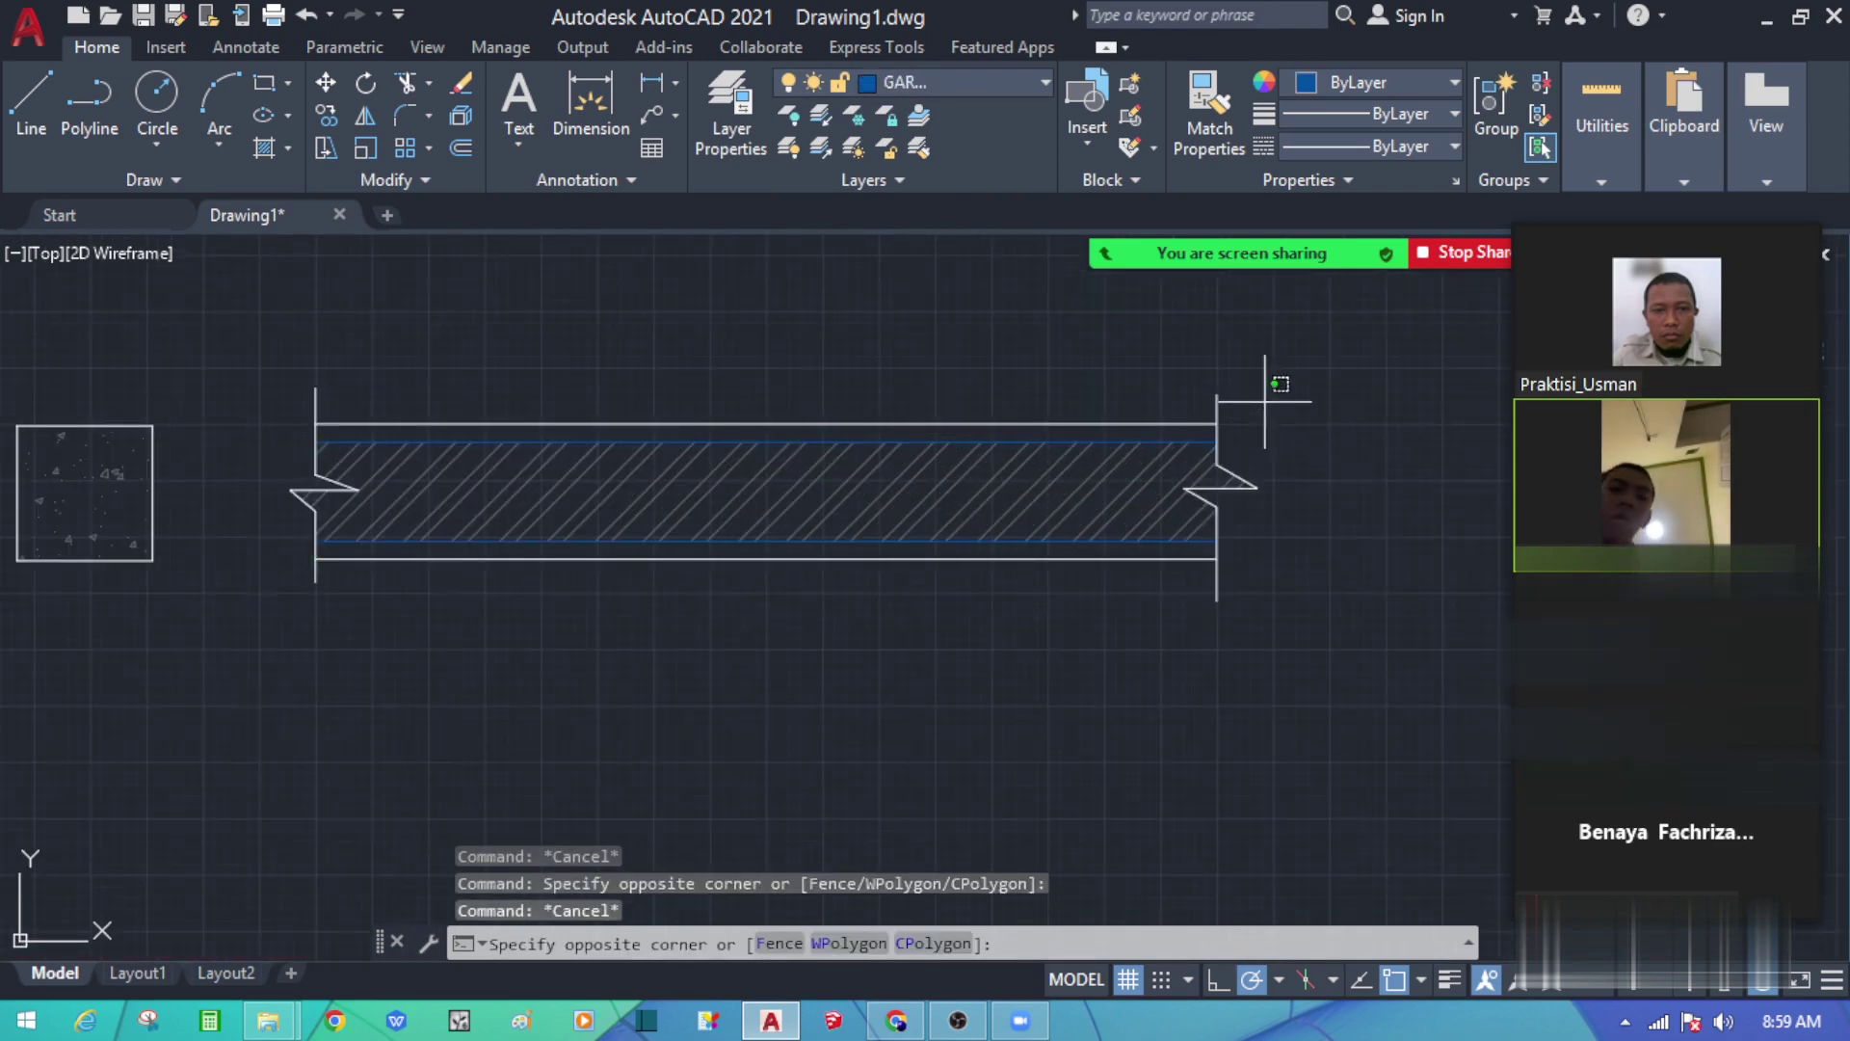
{"action": "left_click", "coordinate": [1262, 403]}
{"action": "left_click", "coordinate": [258, 374]}
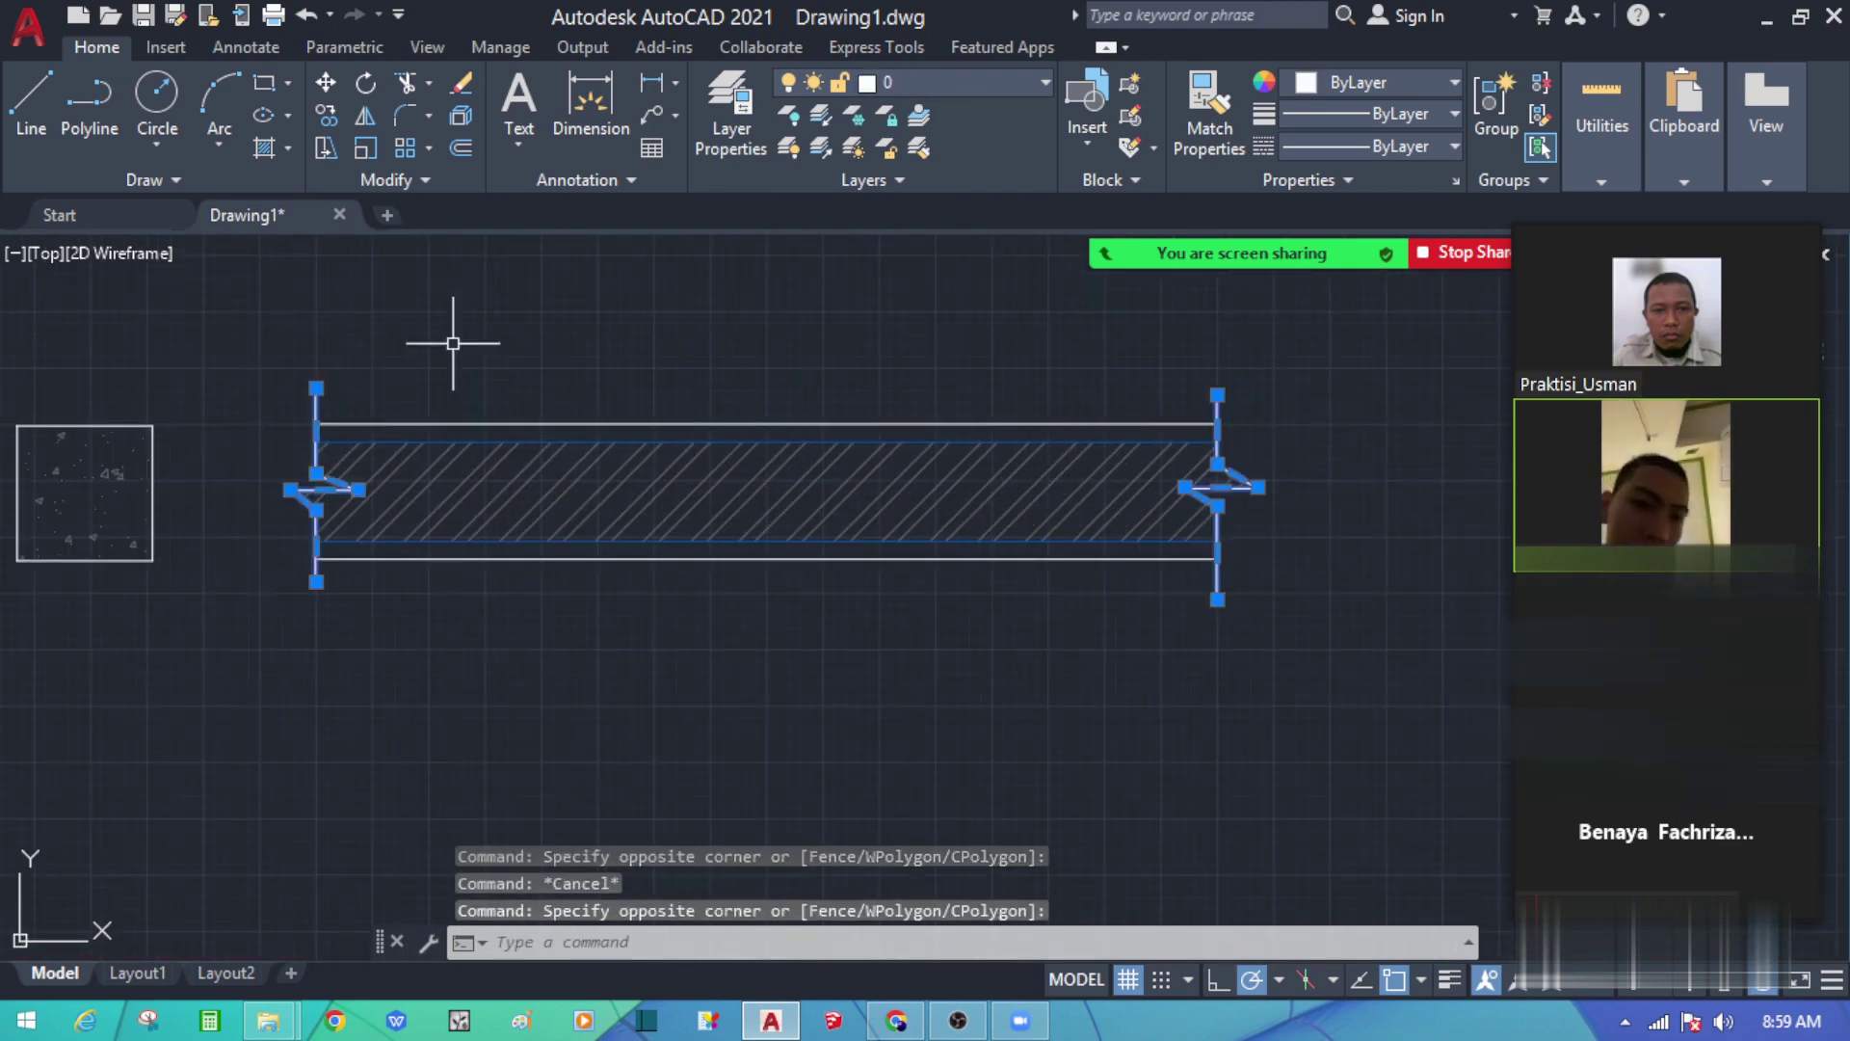
{"action": "left_click", "coordinate": [1449, 84]}
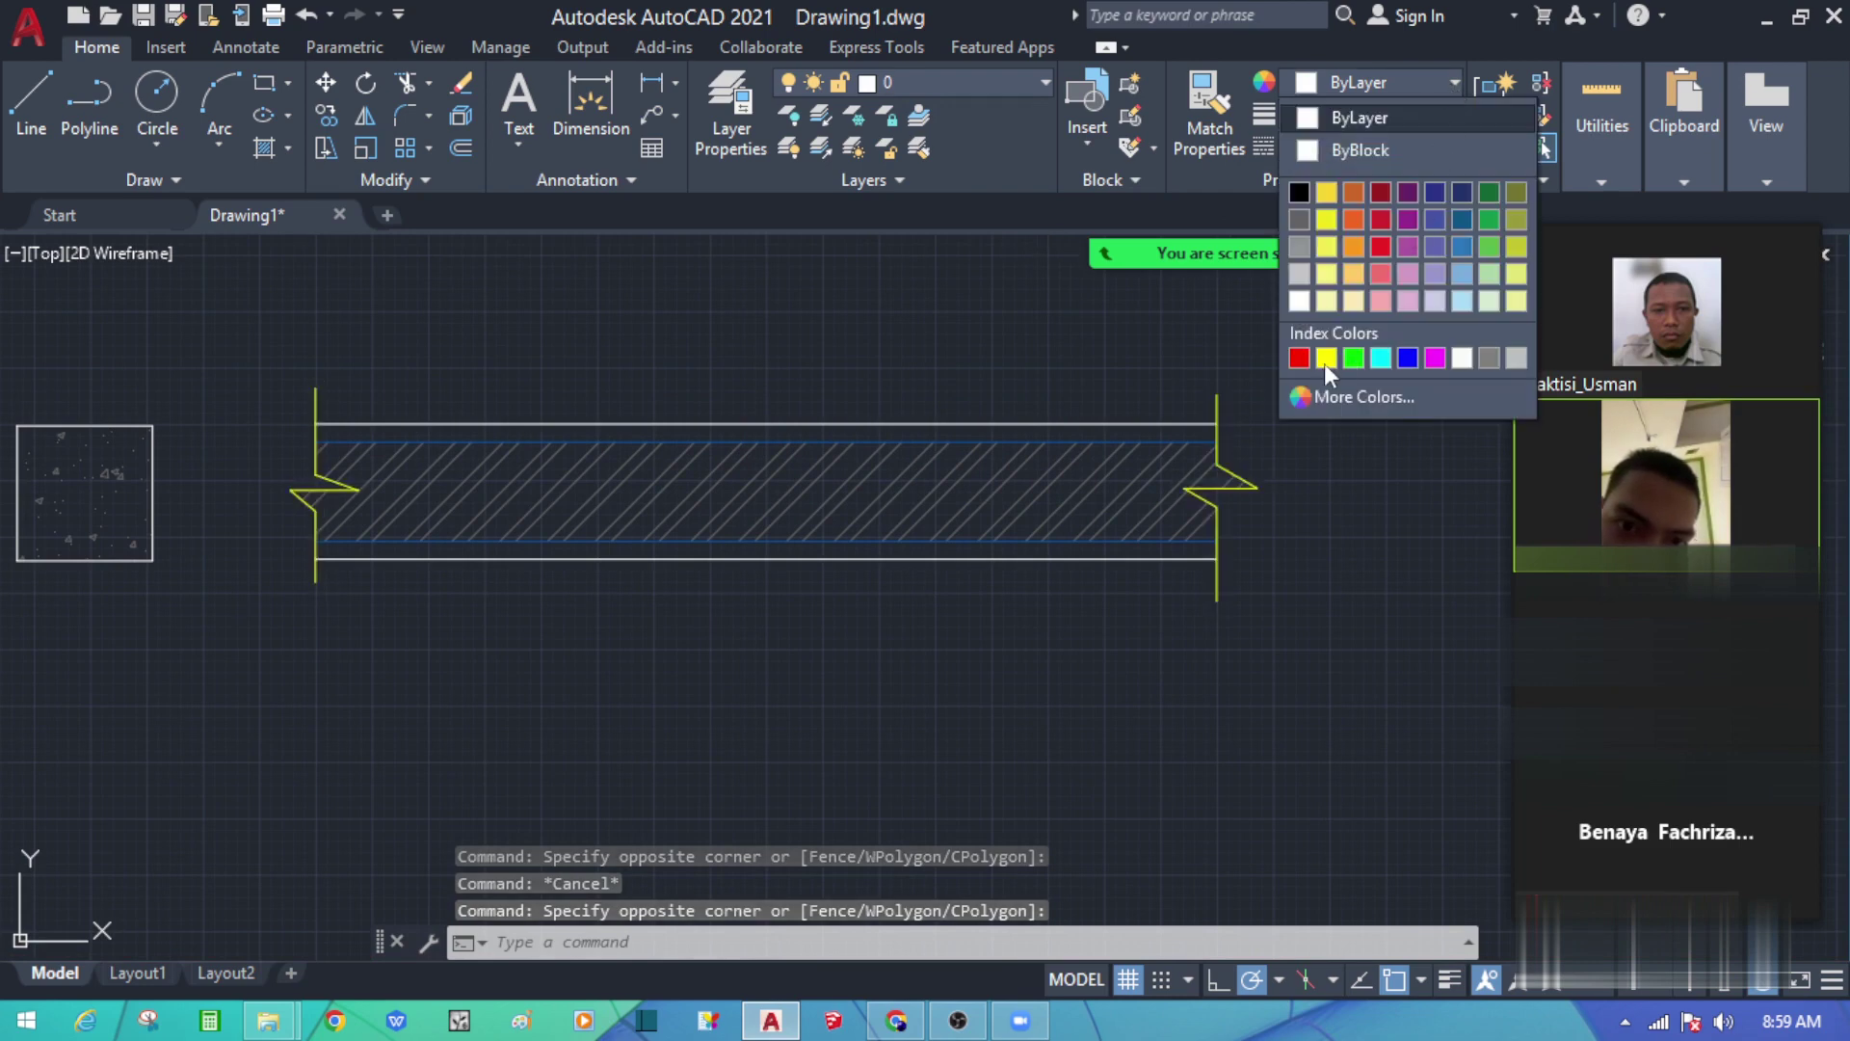
{"action": "left_click", "coordinate": [1292, 362]}
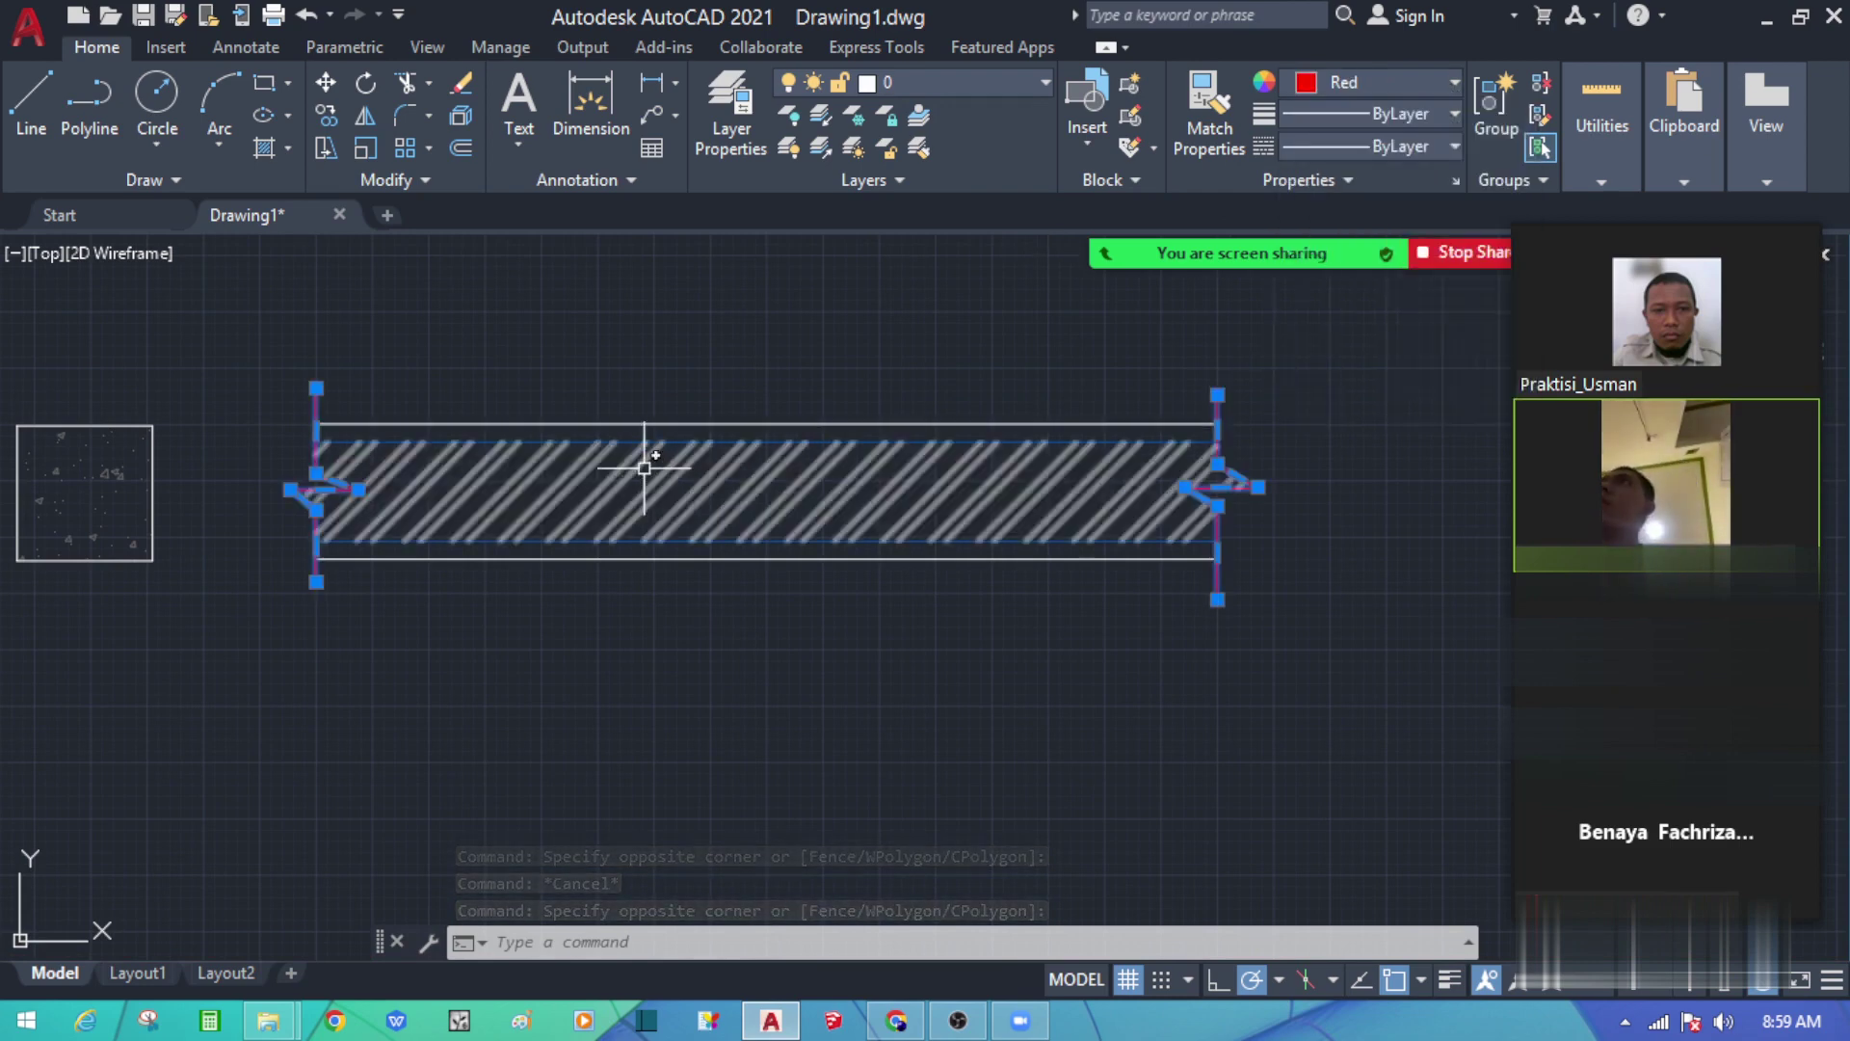
{"action": "key", "text": "Escape"}
Step: Pan the view so the slab sits at the left of the screen
{"action": "scroll", "coordinate": [785, 405], "scroll_direction": "down", "scroll_amount": 3}
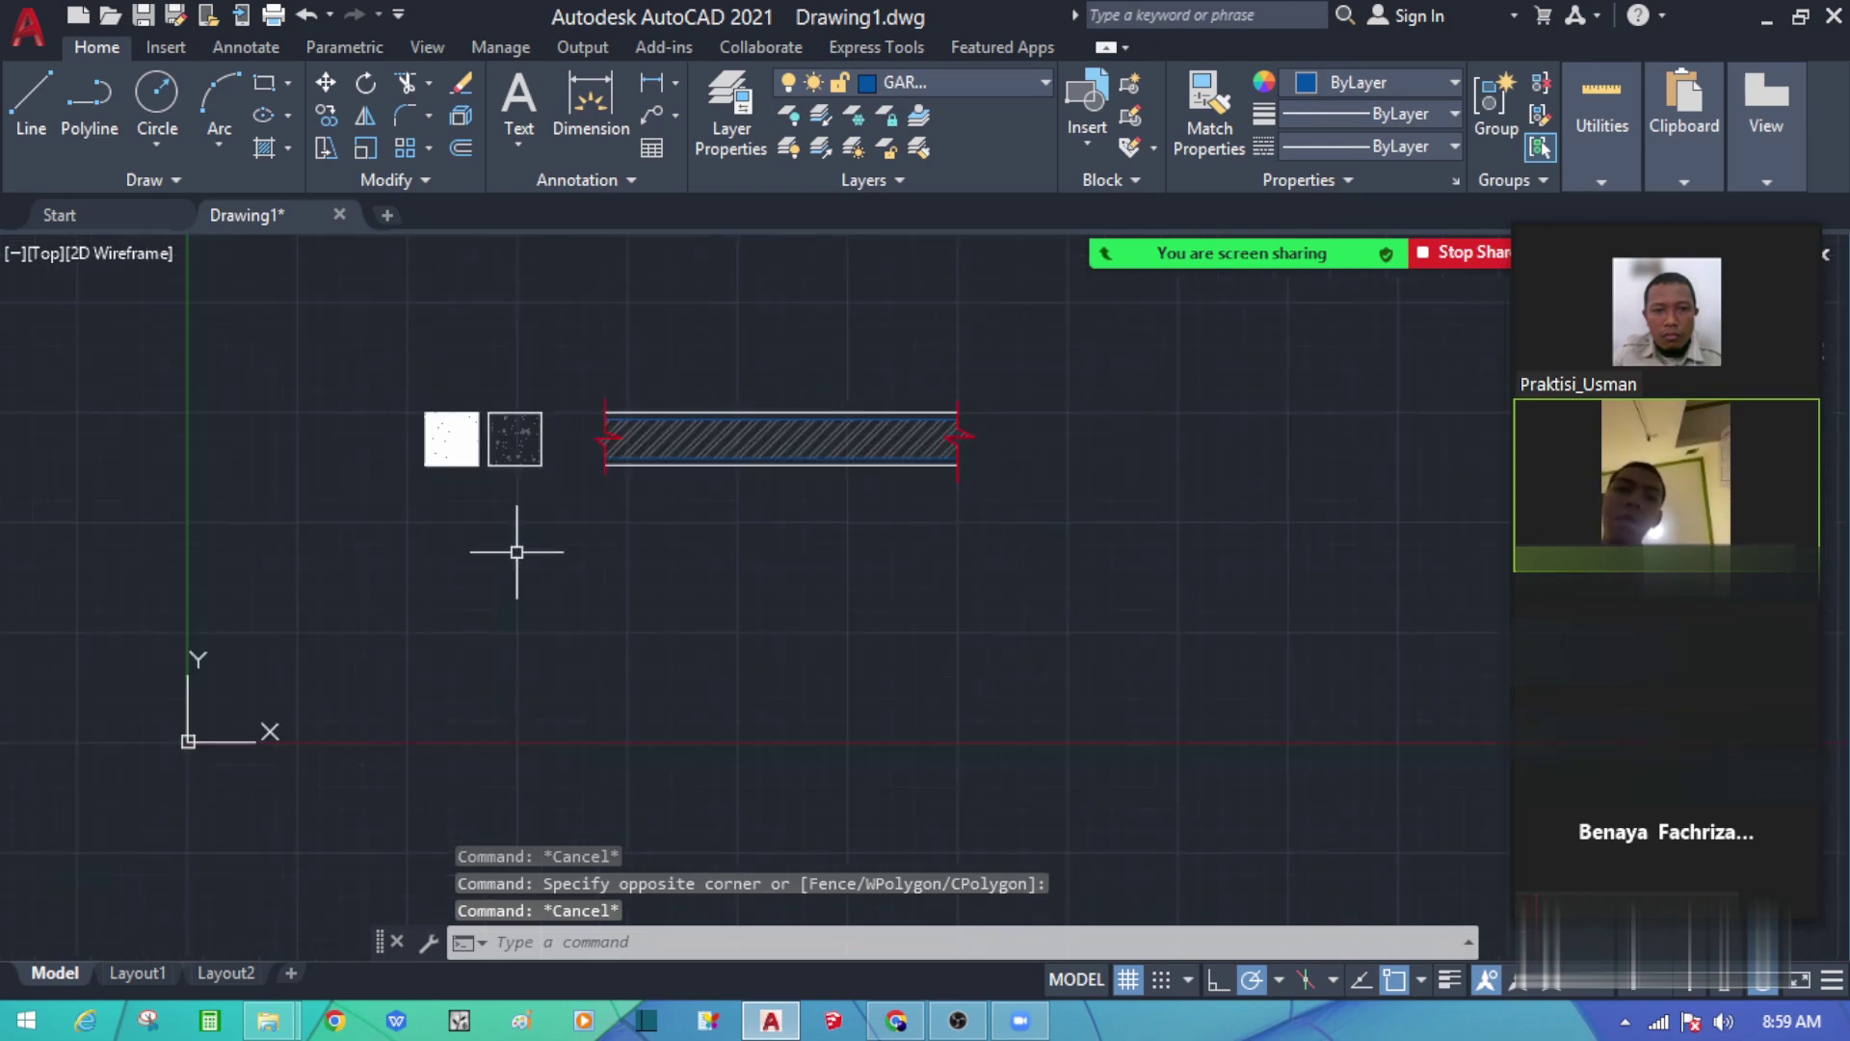
{"action": "scroll", "coordinate": [516, 469], "scroll_direction": "up", "scroll_amount": 2}
{"action": "middle_click_drag", "start_coordinate": [483, 397], "coordinate": [49, 516]}
{"action": "scroll", "coordinate": [78, 520], "scroll_direction": "down", "scroll_amount": 3}
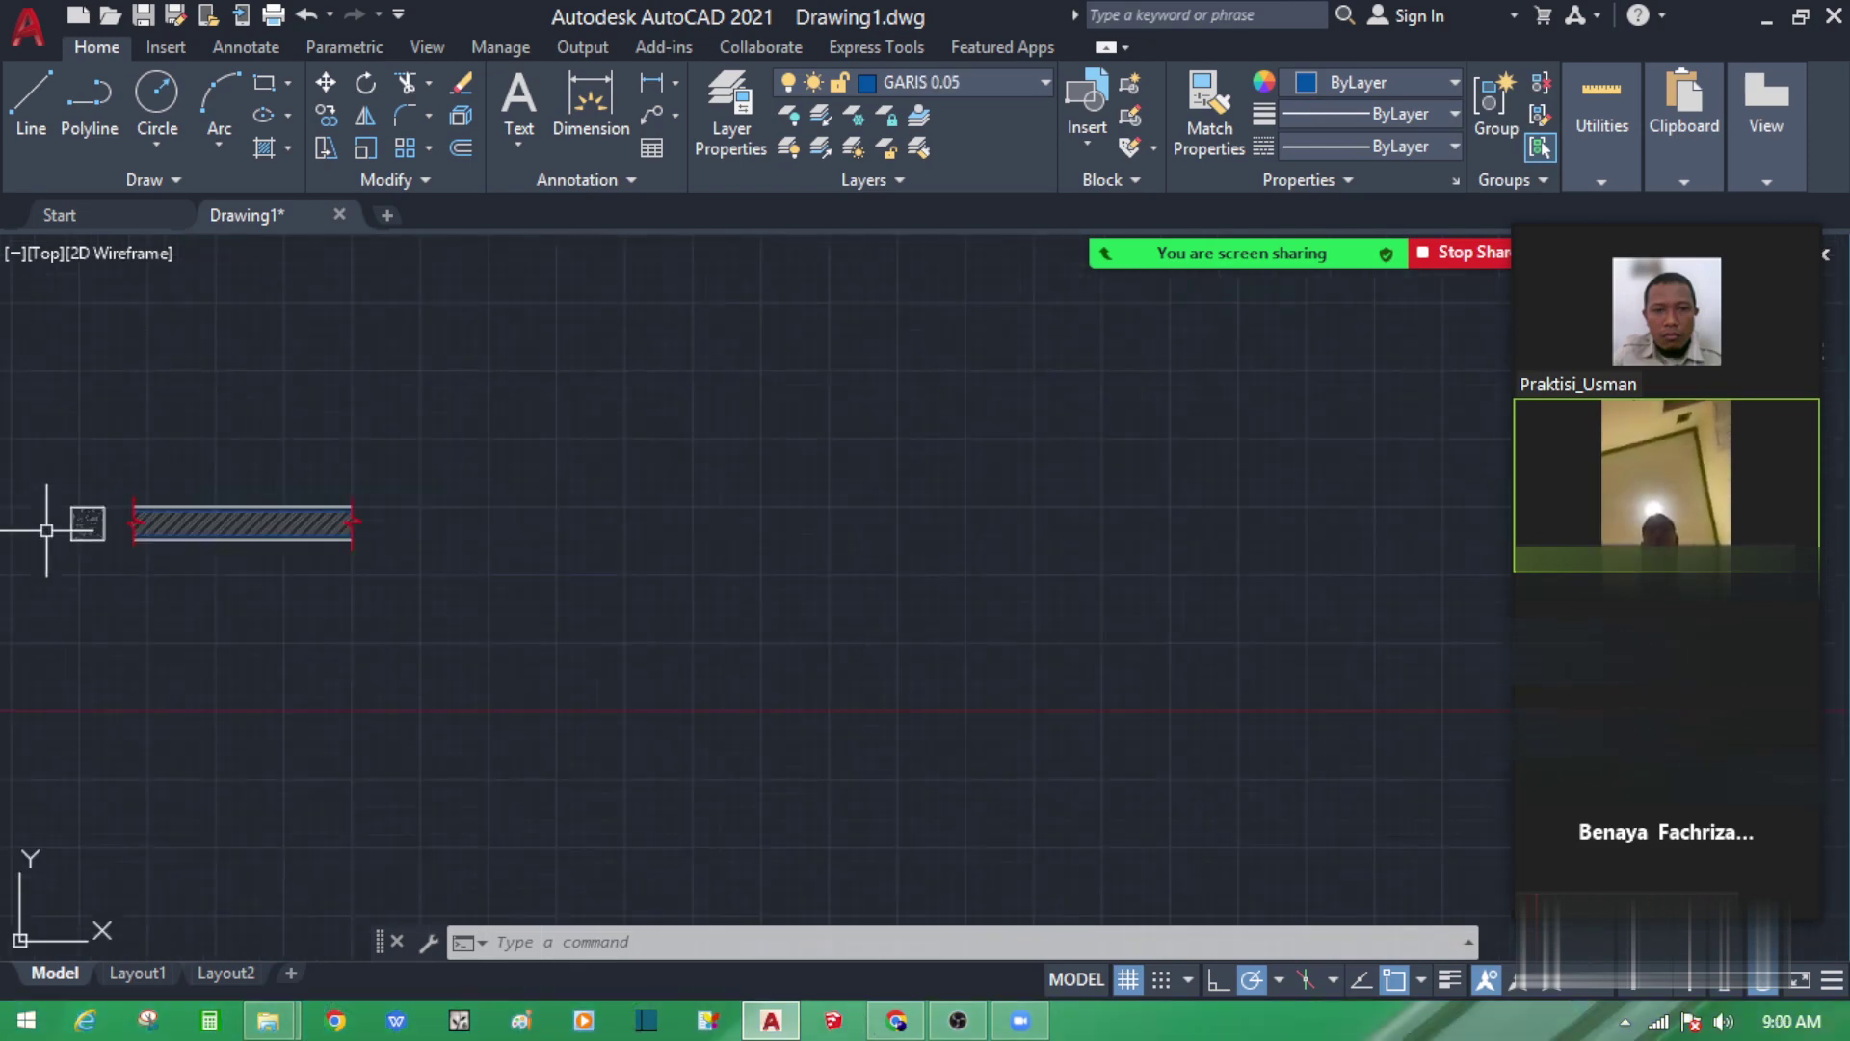
{"action": "scroll", "coordinate": [78, 521], "scroll_direction": "up", "scroll_amount": 2}
Step: Make layer 0 the current layer
{"action": "middle_click_drag", "start_coordinate": [793, 664], "coordinate": [992, 702]}
{"action": "left_click", "coordinate": [991, 703]}
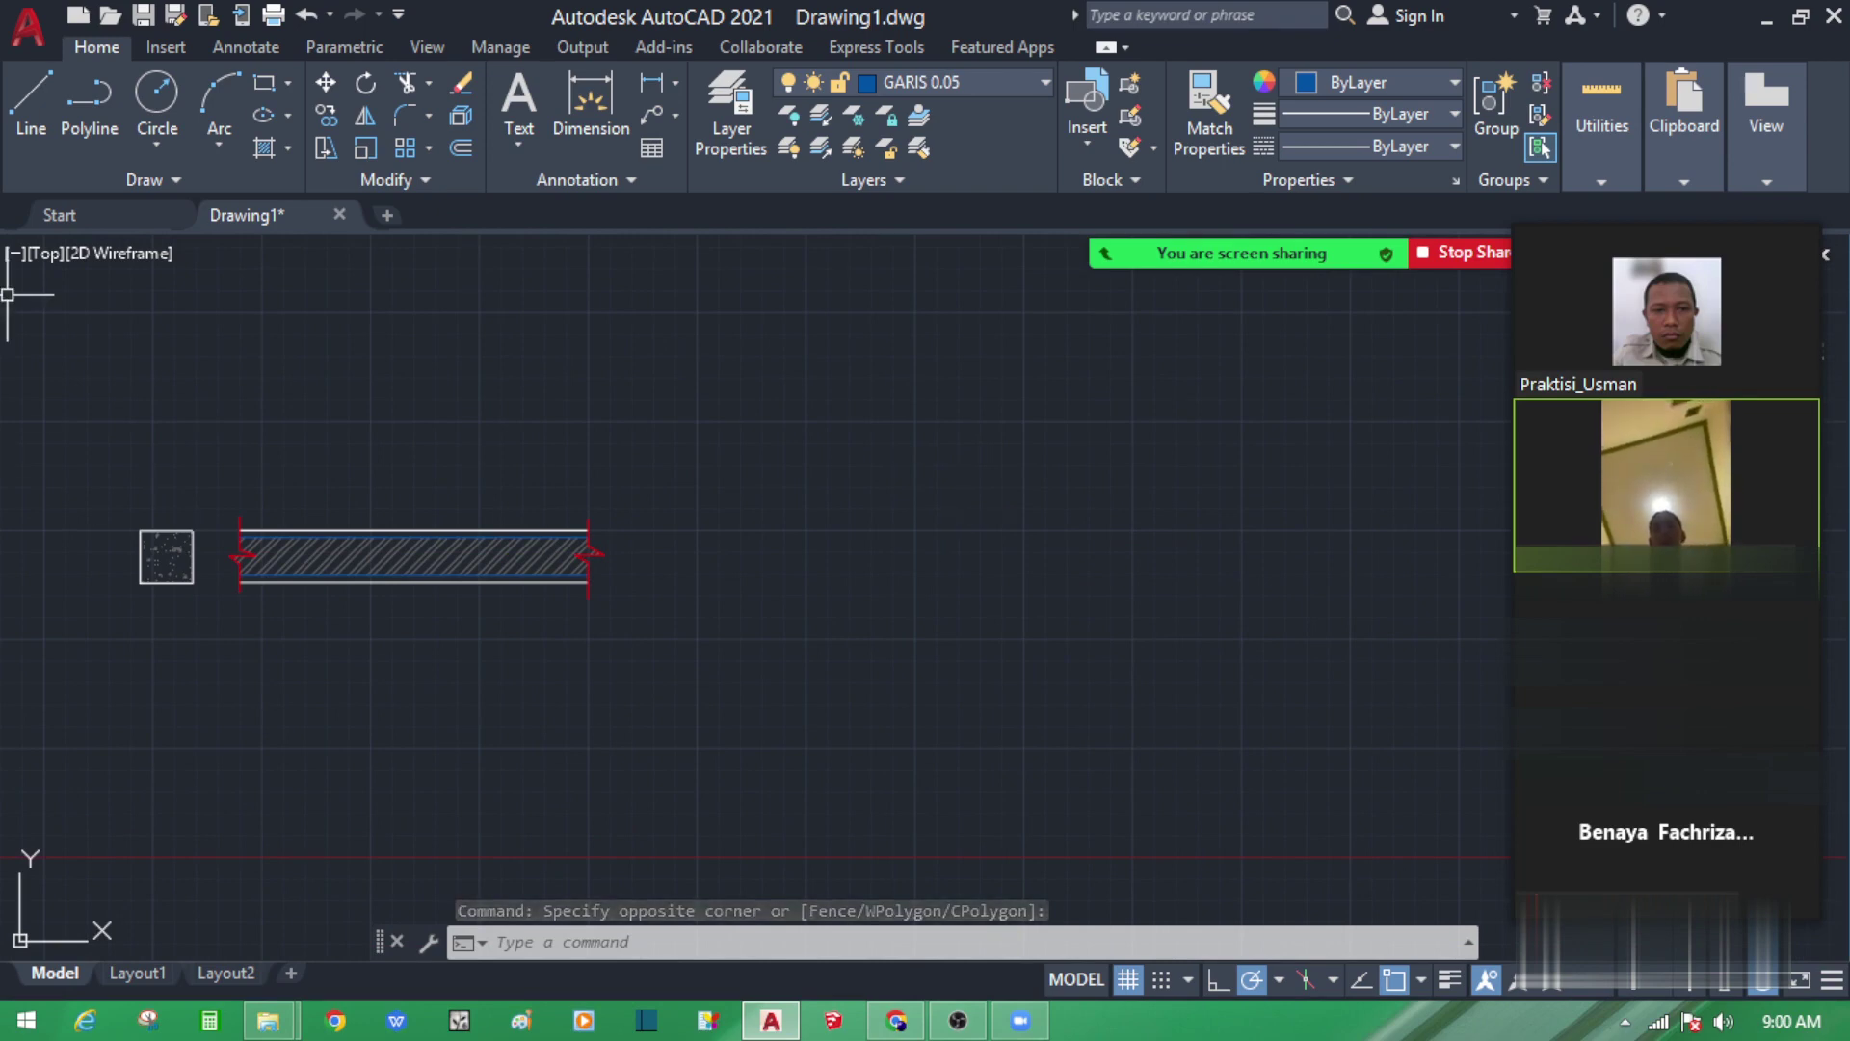
{"action": "left_click", "coordinate": [264, 82]}
{"action": "scroll", "coordinate": [643, 592], "scroll_direction": "up", "scroll_amount": 4}
{"action": "left_click", "coordinate": [685, 442]}
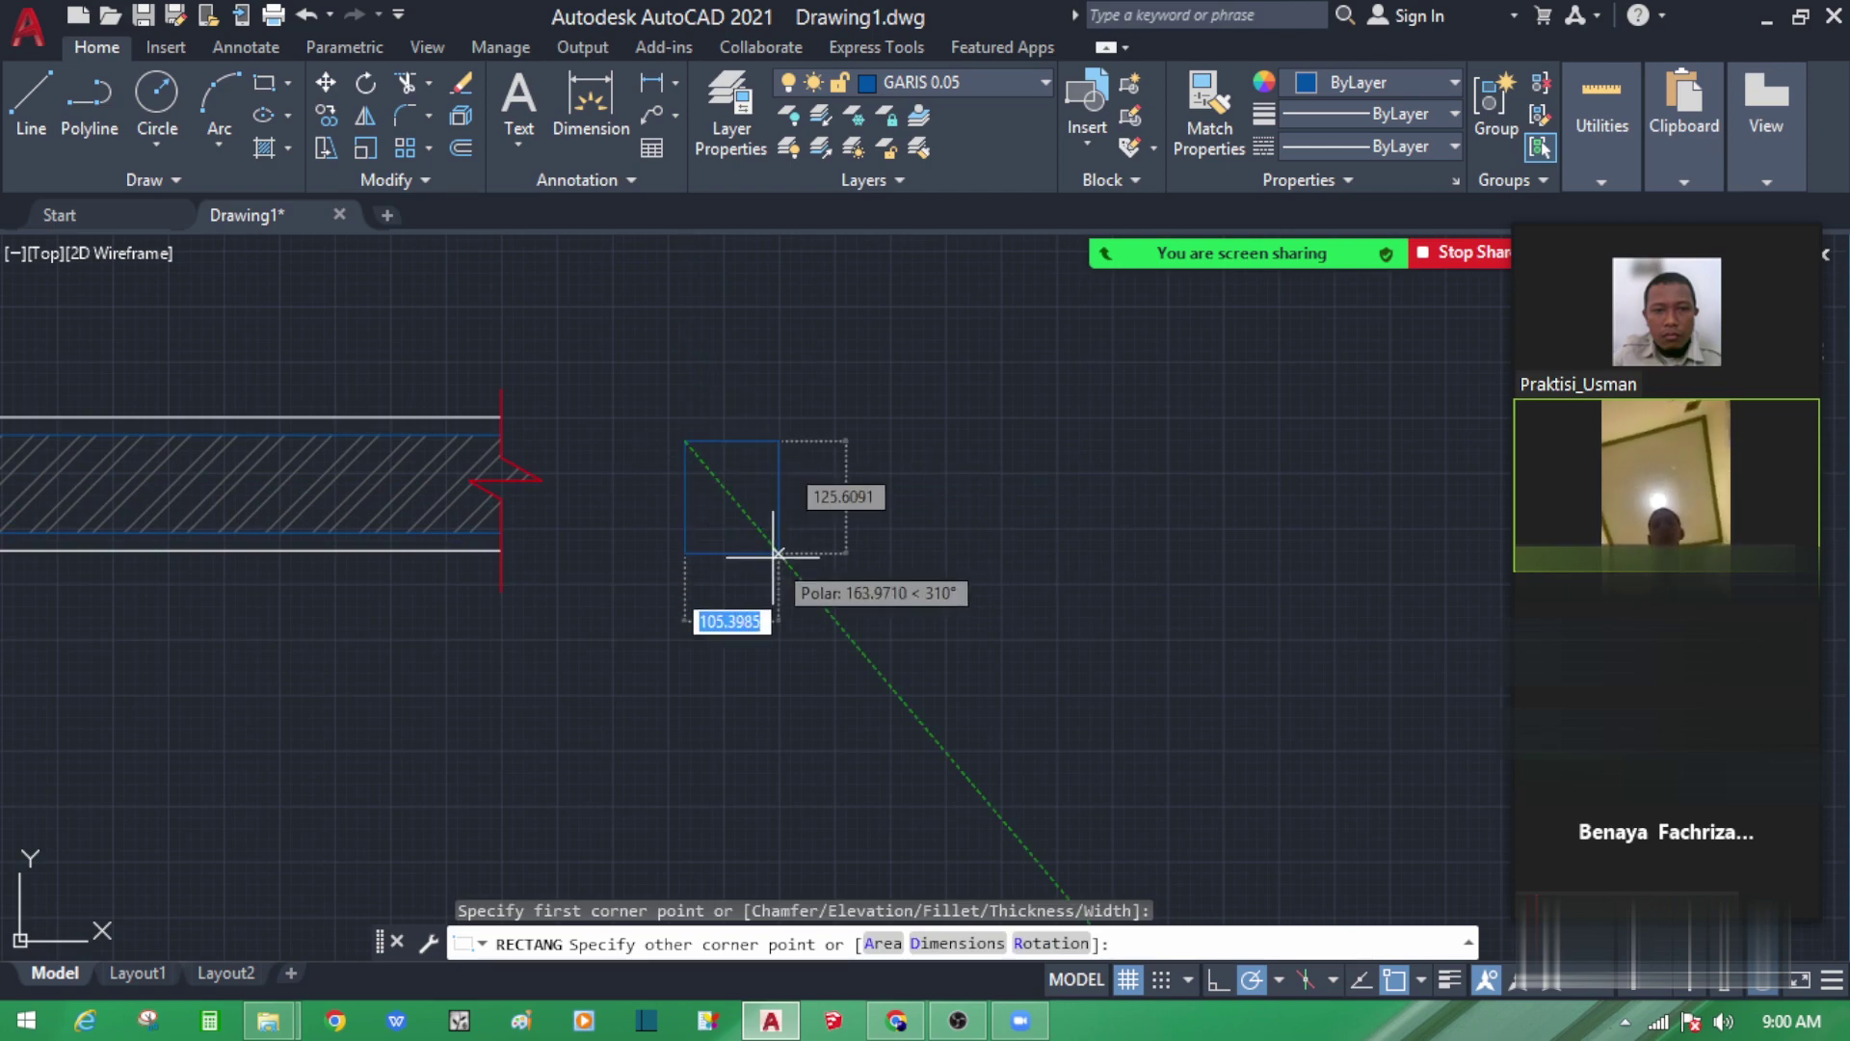
{"action": "key", "text": "Escape"}
{"action": "left_click", "coordinate": [983, 89]}
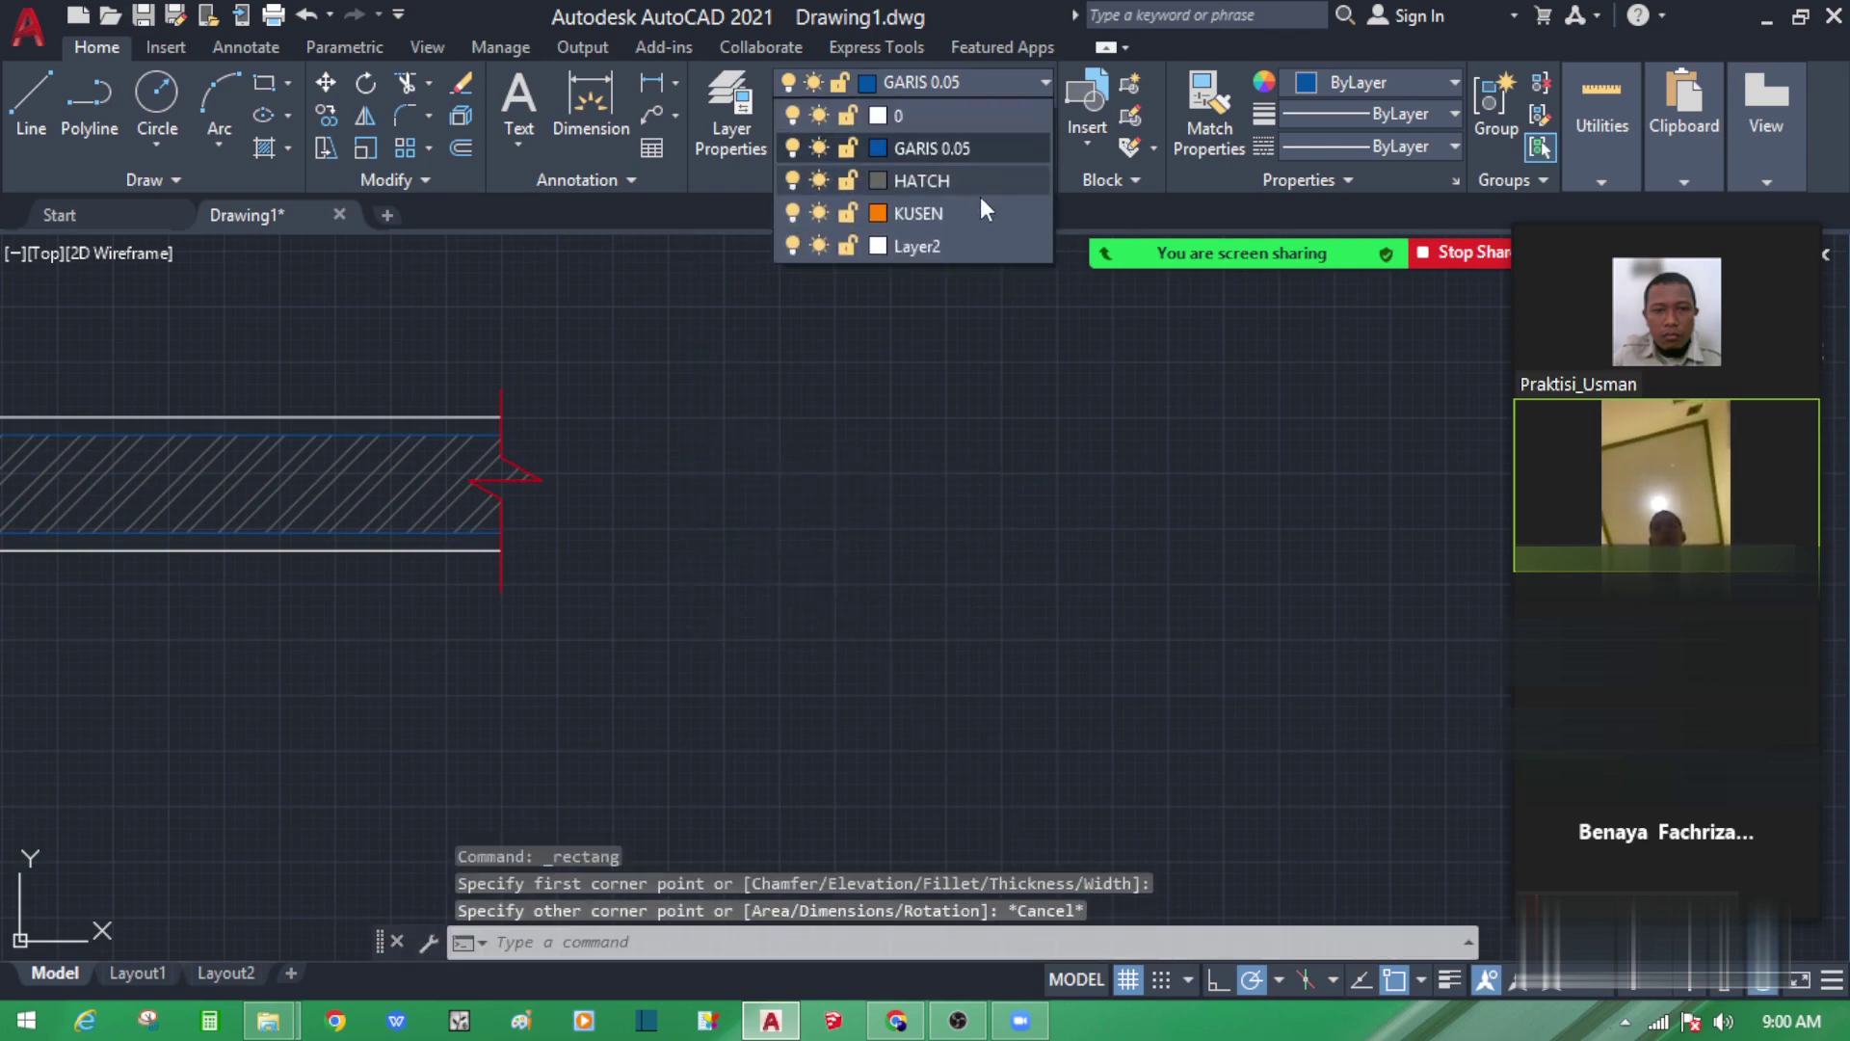
{"action": "left_click", "coordinate": [967, 114]}
{"action": "left_click", "coordinate": [819, 507]}
{"action": "key", "text": "Escape"}
{"action": "key", "text": "Escape"}
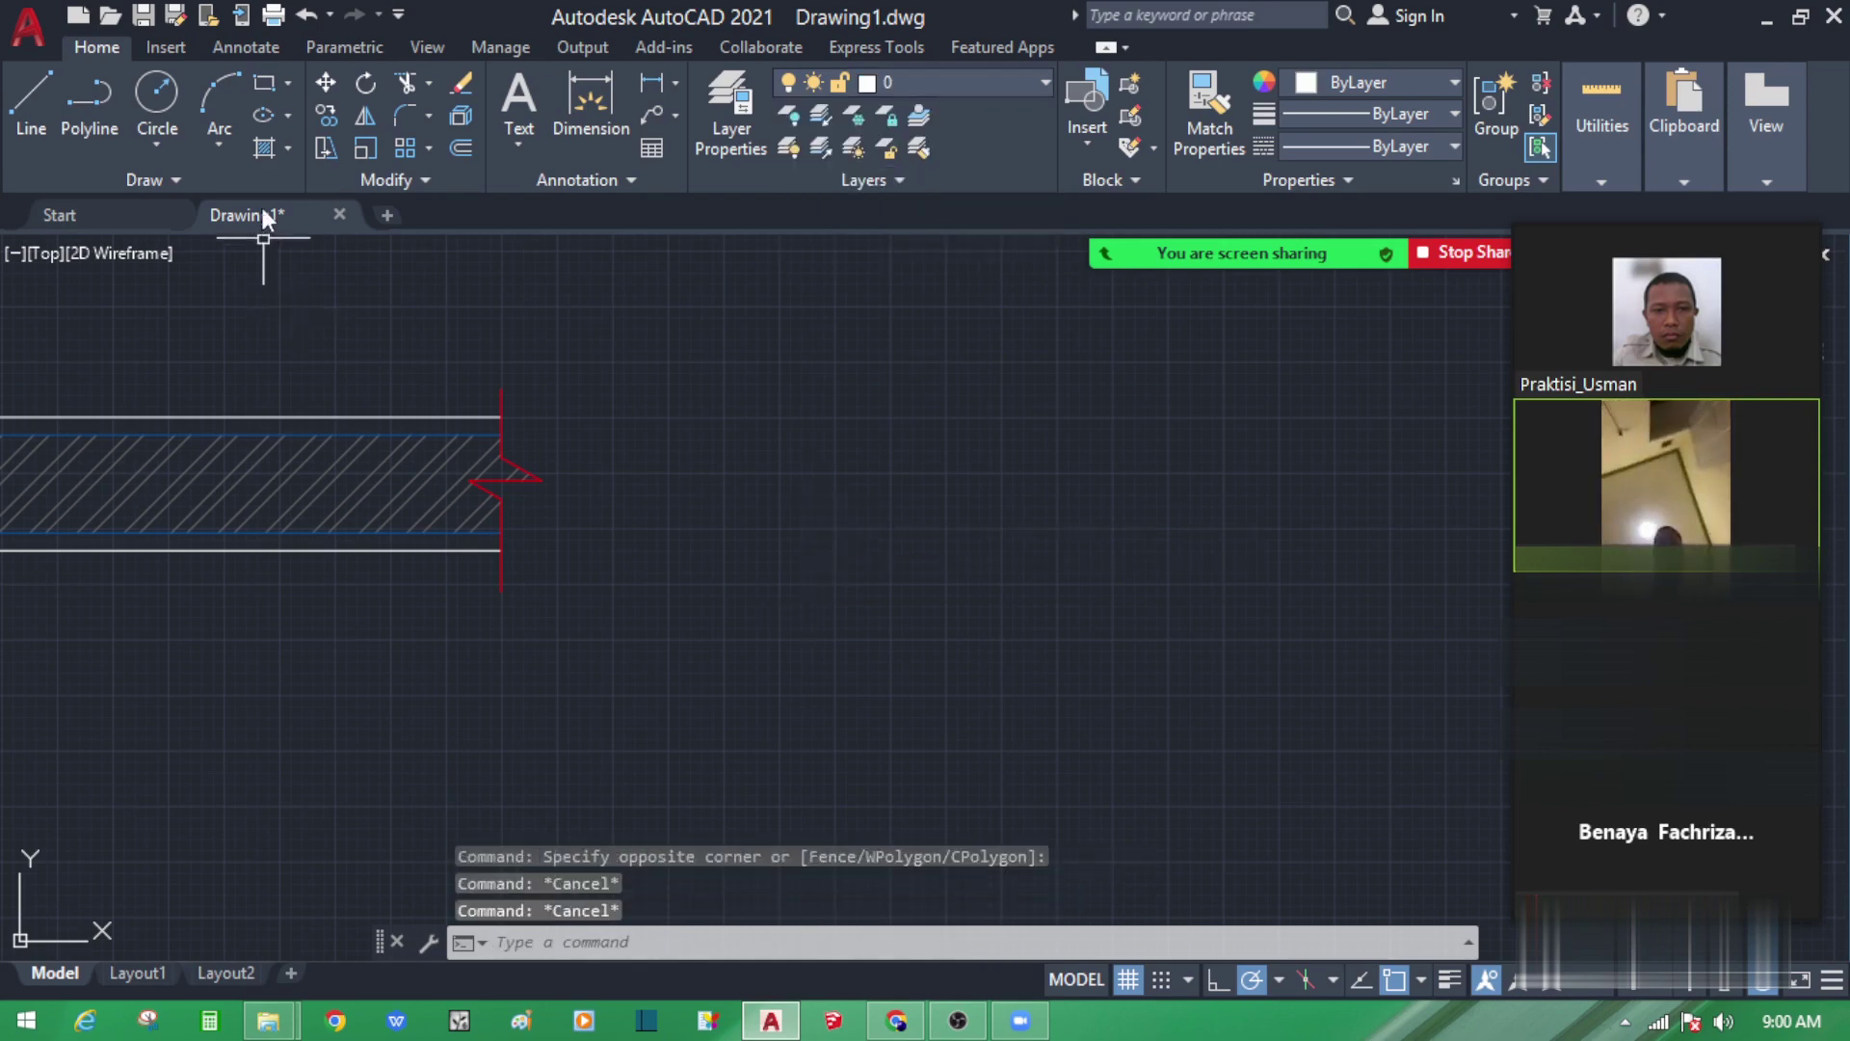
{"action": "key", "text": "Escape"}
Step: Start a rectangle beside the slab, abandoning the first corner attempts
{"action": "left_click", "coordinate": [264, 81]}
{"action": "scroll", "coordinate": [676, 476], "scroll_direction": "up", "scroll_amount": 4}
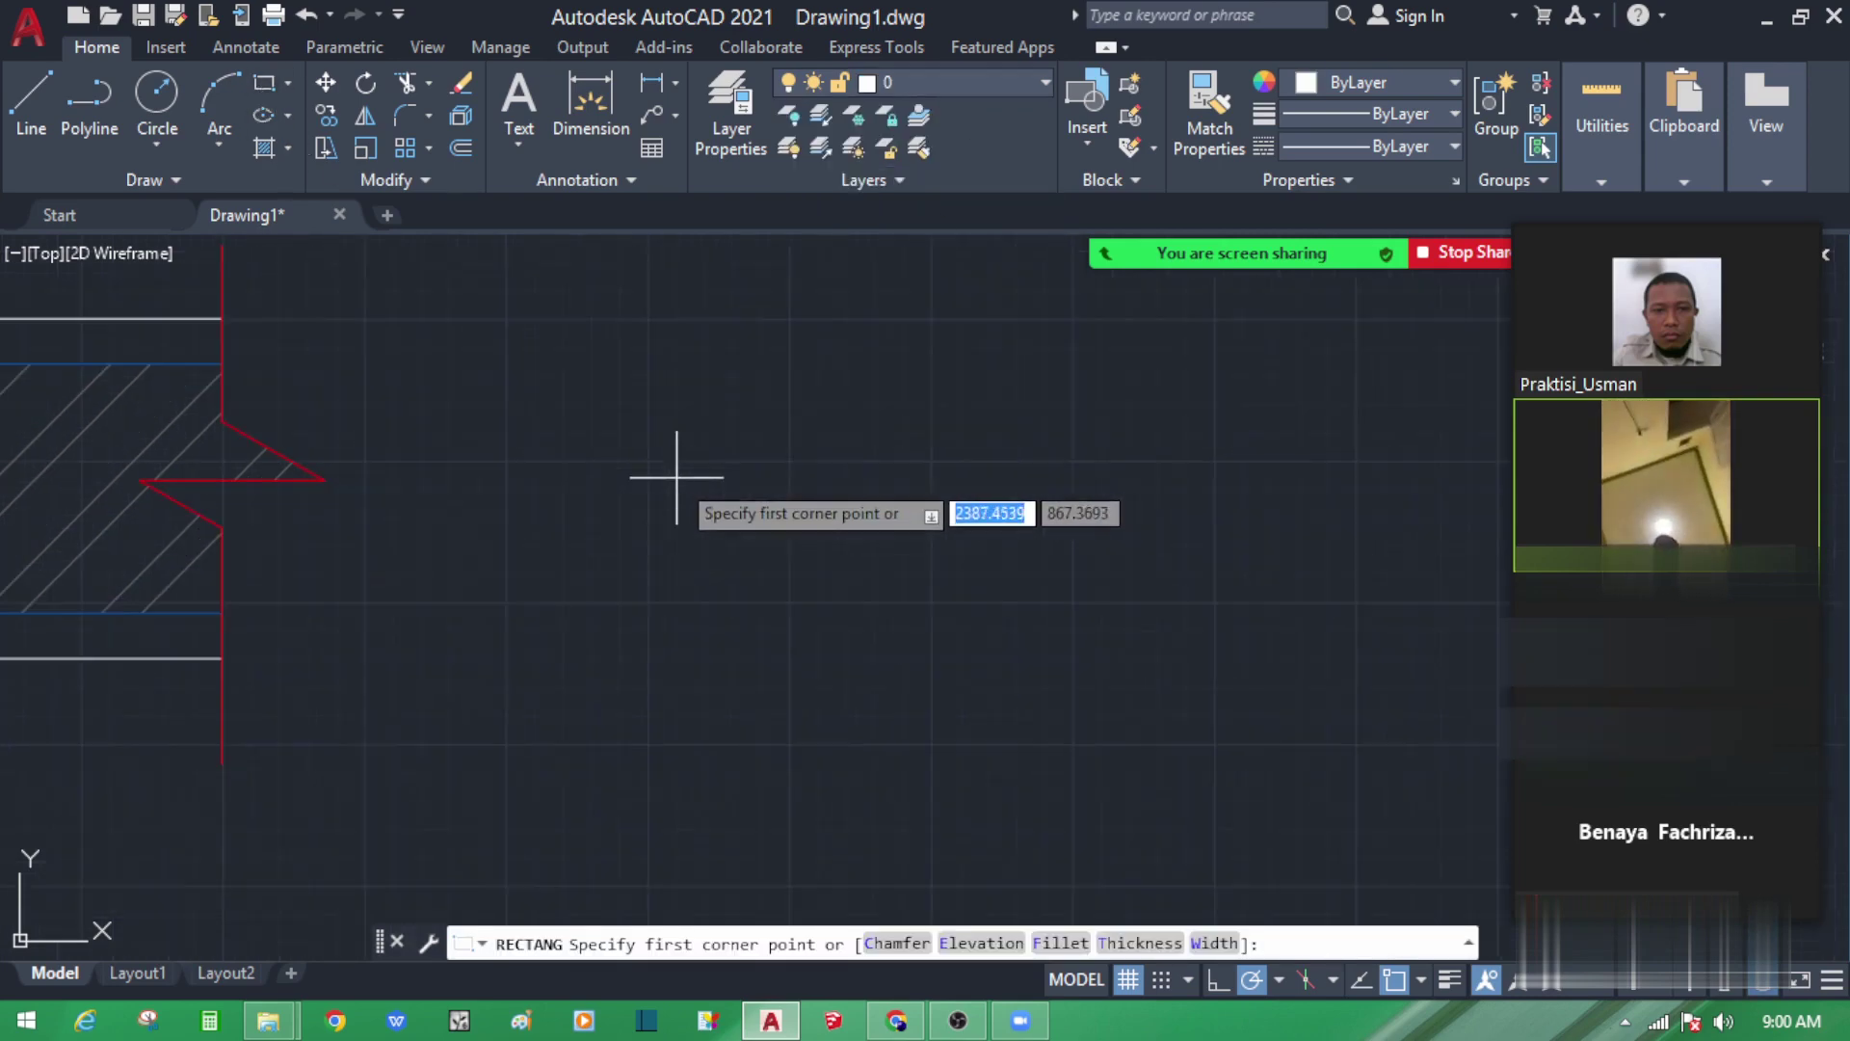
{"action": "left_click", "coordinate": [553, 332]}
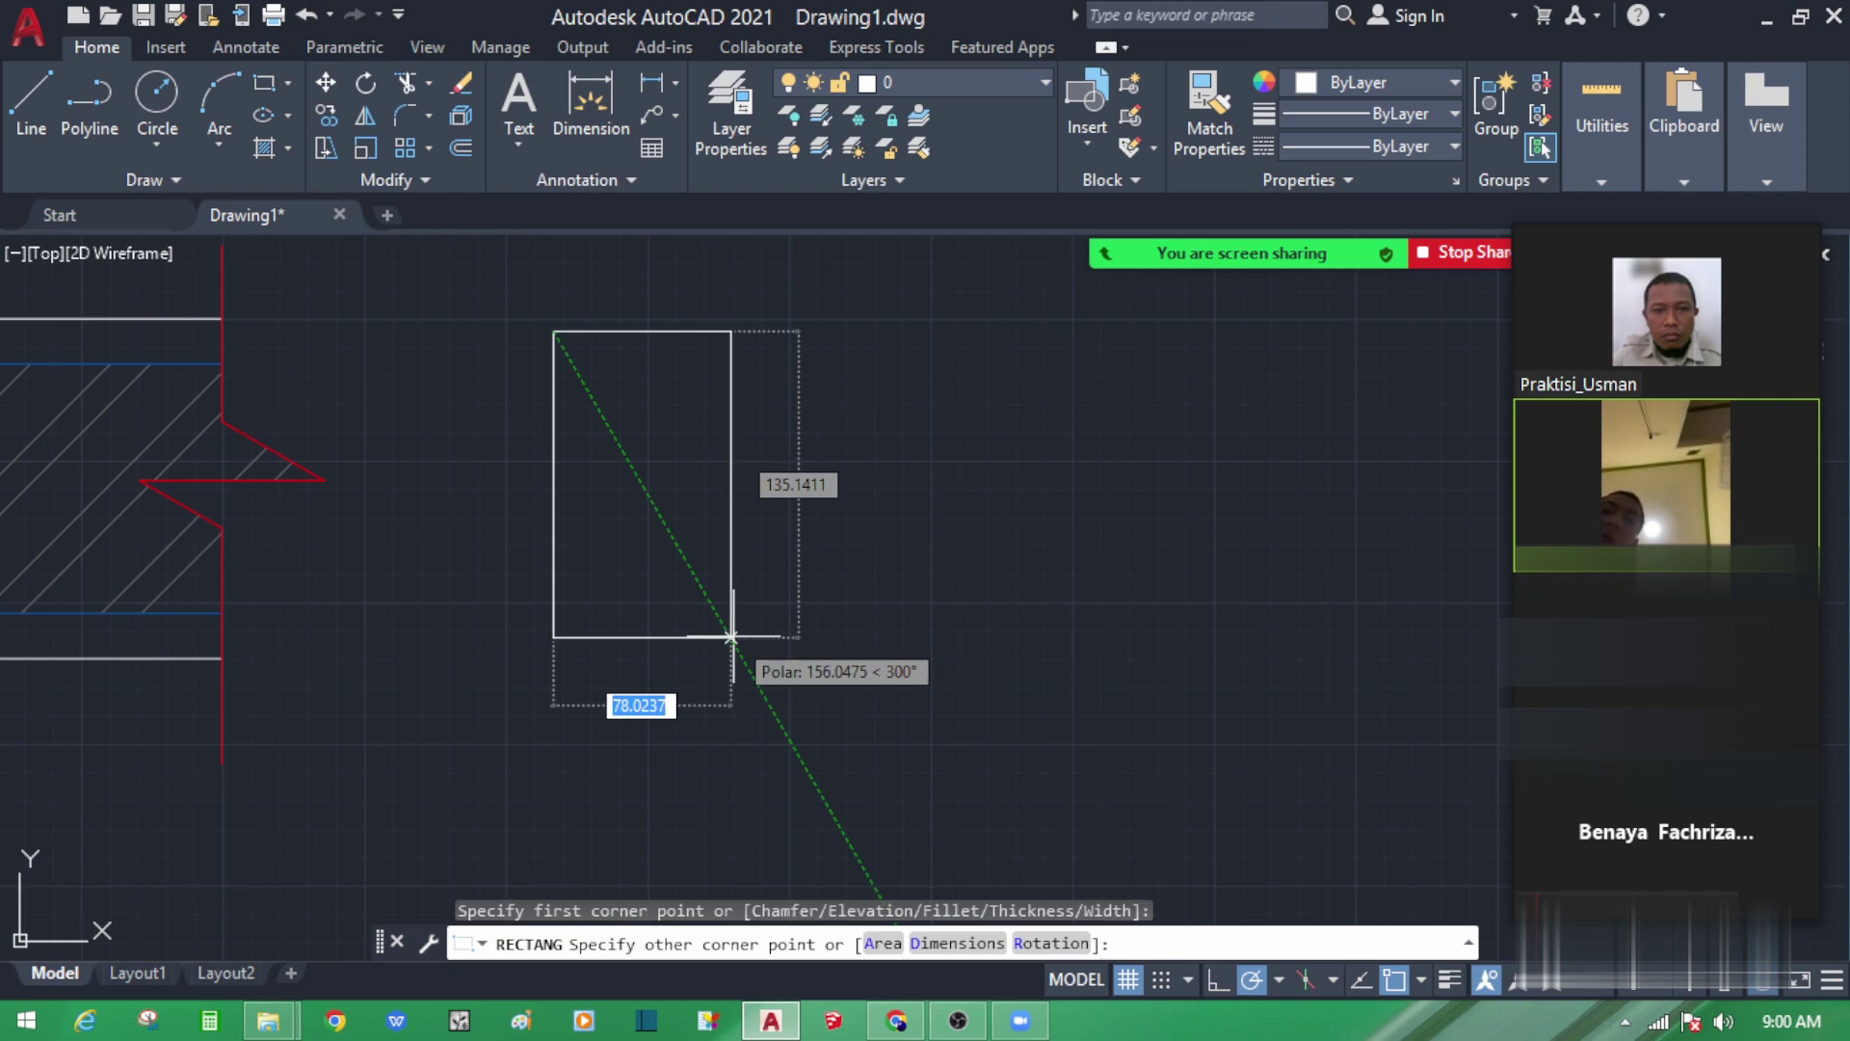
{"action": "key", "text": "Escape"}
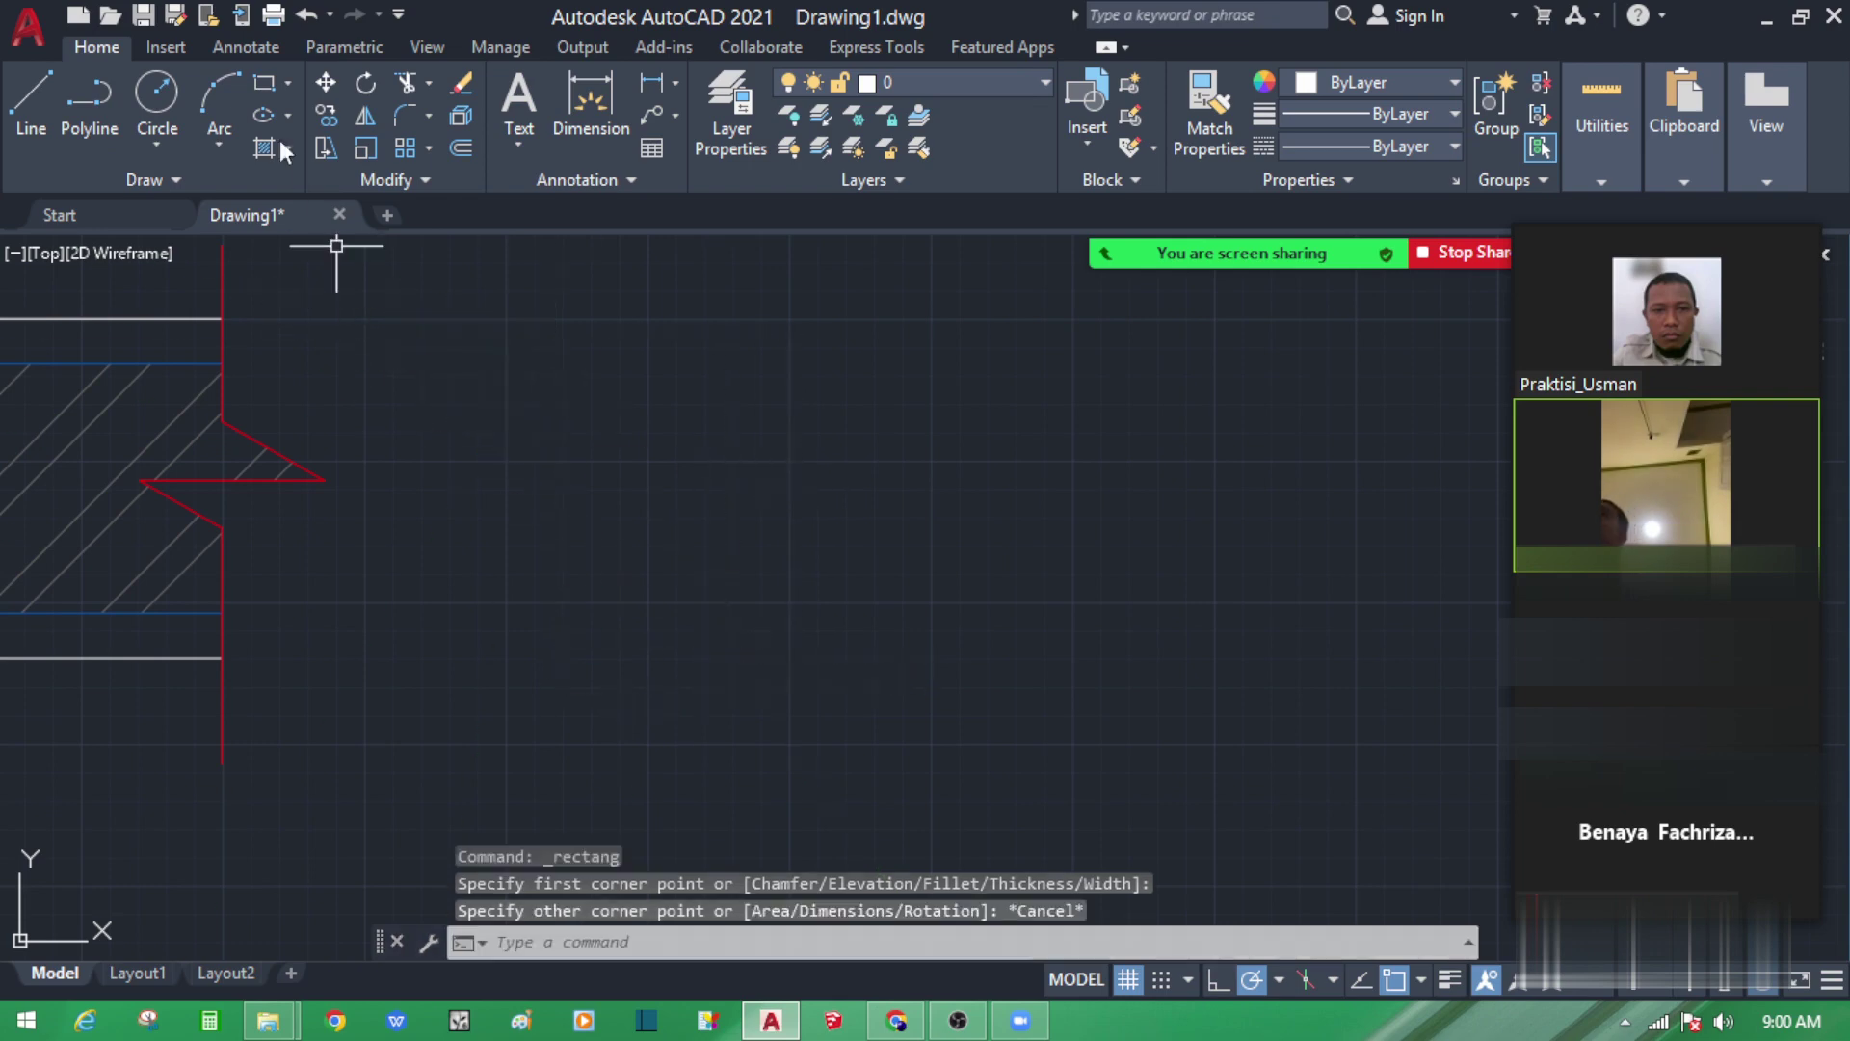
{"action": "left_click", "coordinate": [264, 83]}
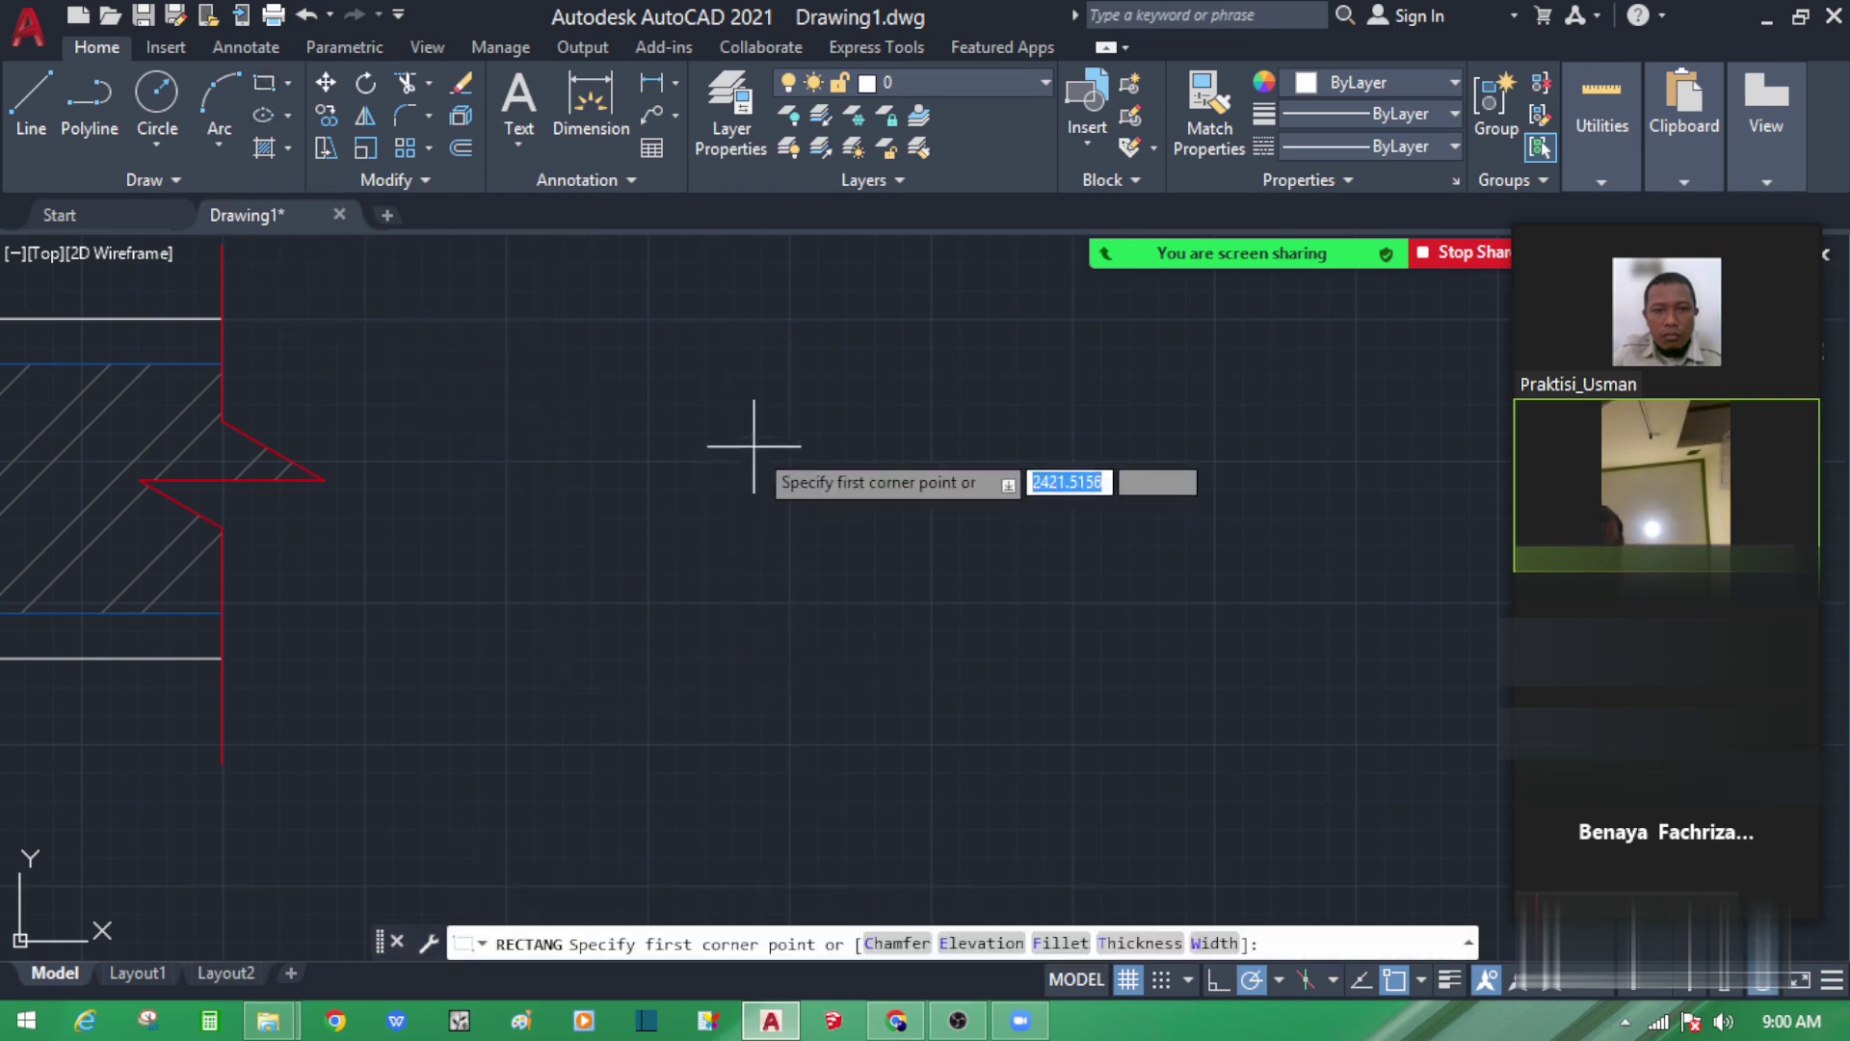
{"action": "left_click", "coordinate": [716, 340]}
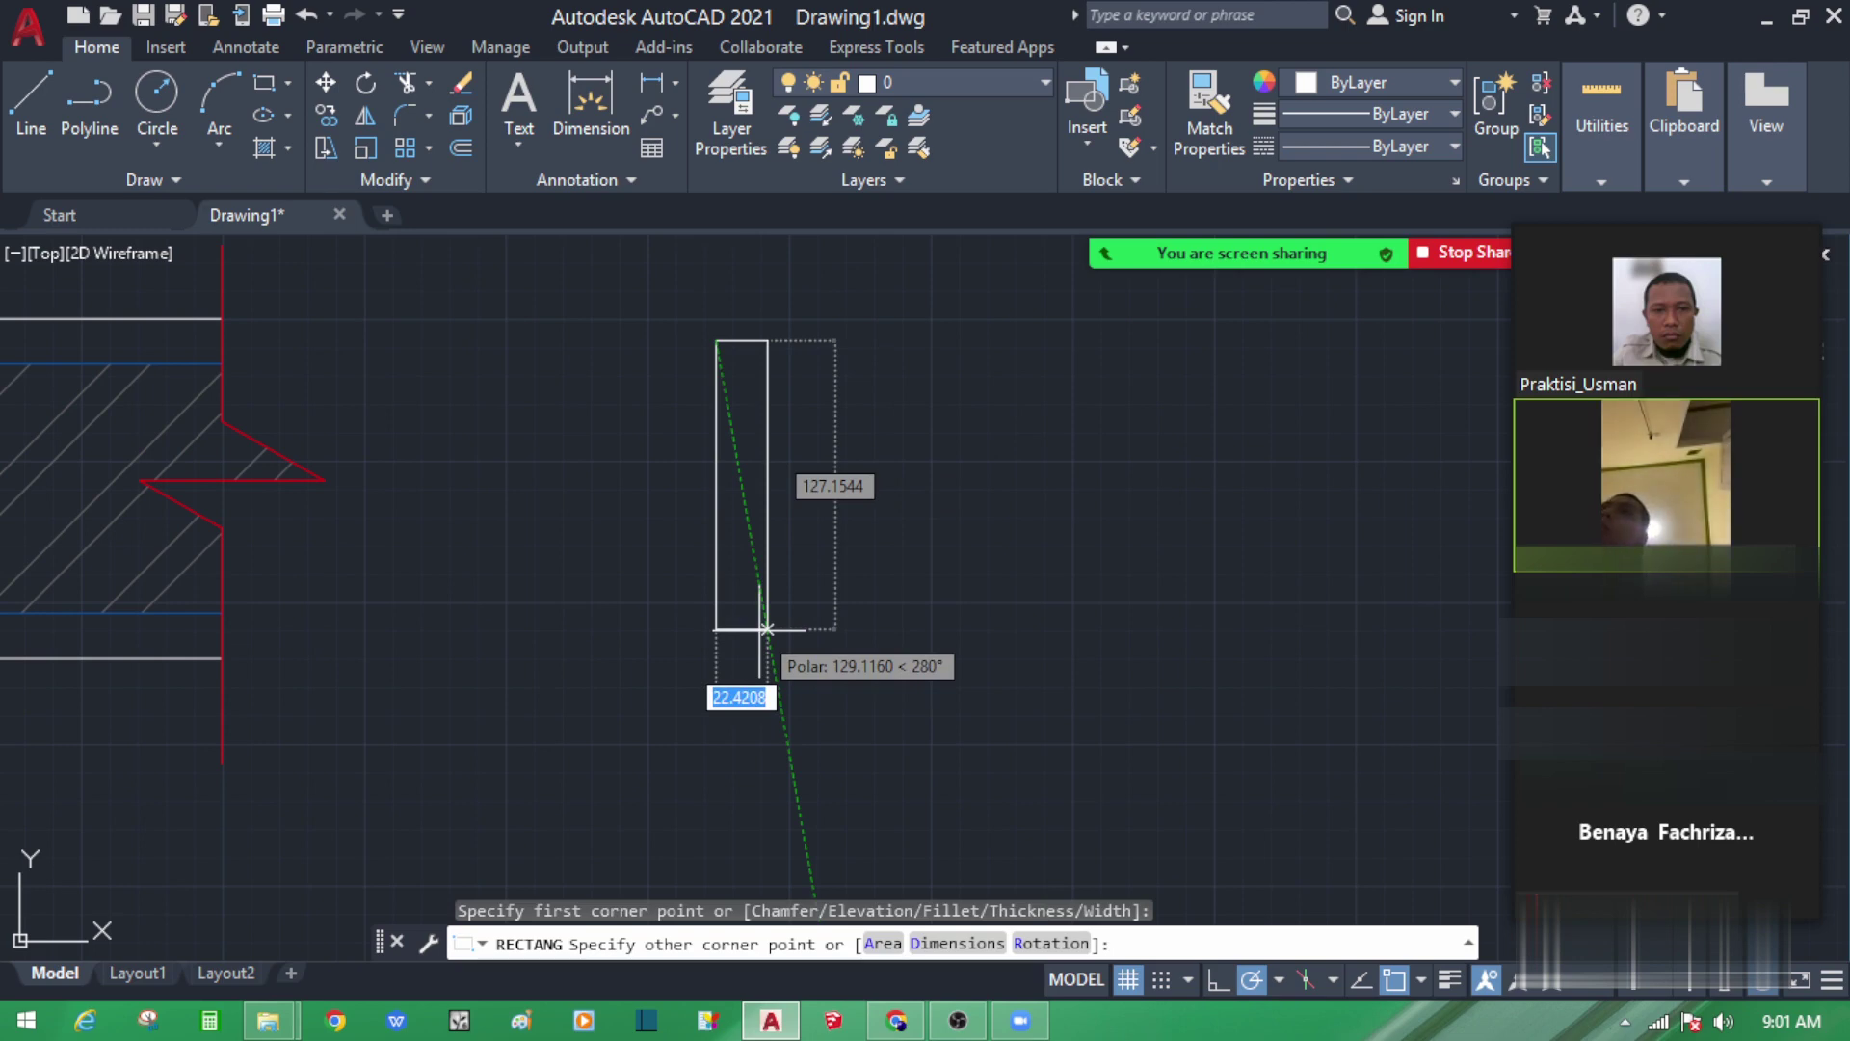
{"action": "key", "text": "Escape"}
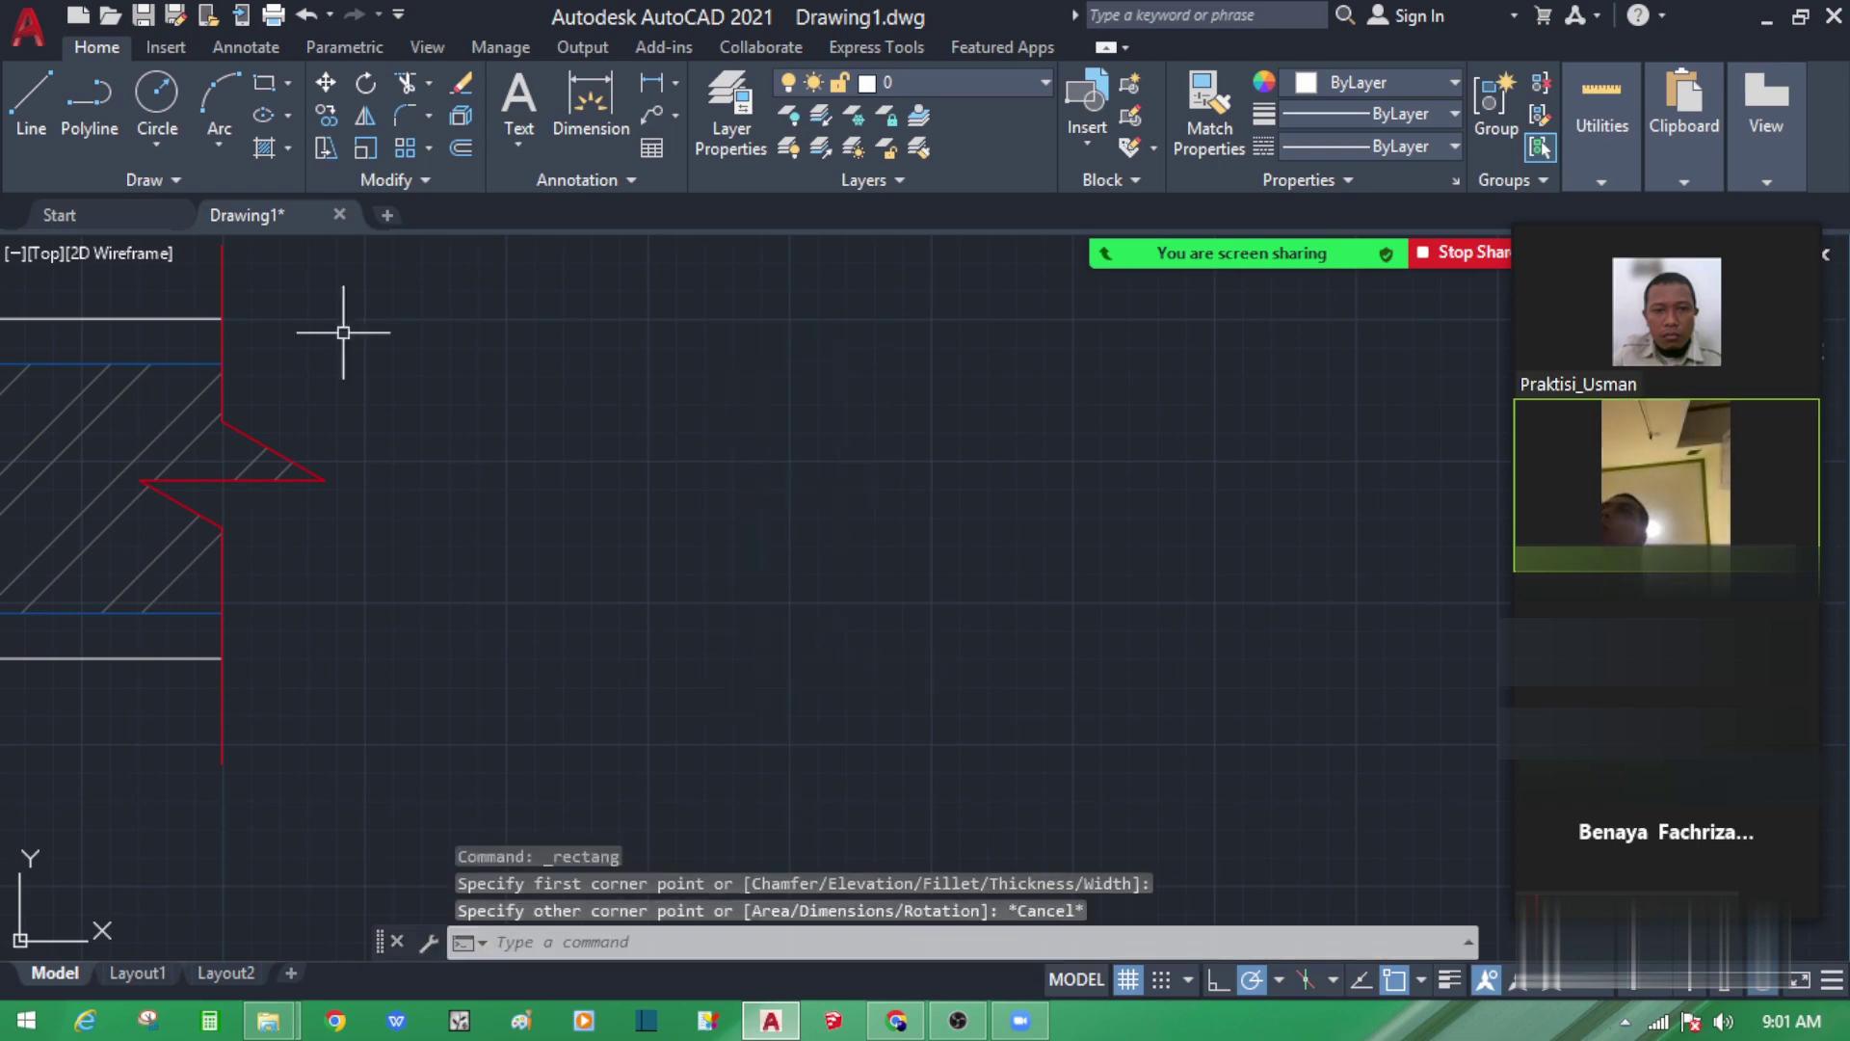
Step: Draw a 150 by 50 rectangle level with the slab's top edge
{"action": "left_click", "coordinate": [268, 85]}
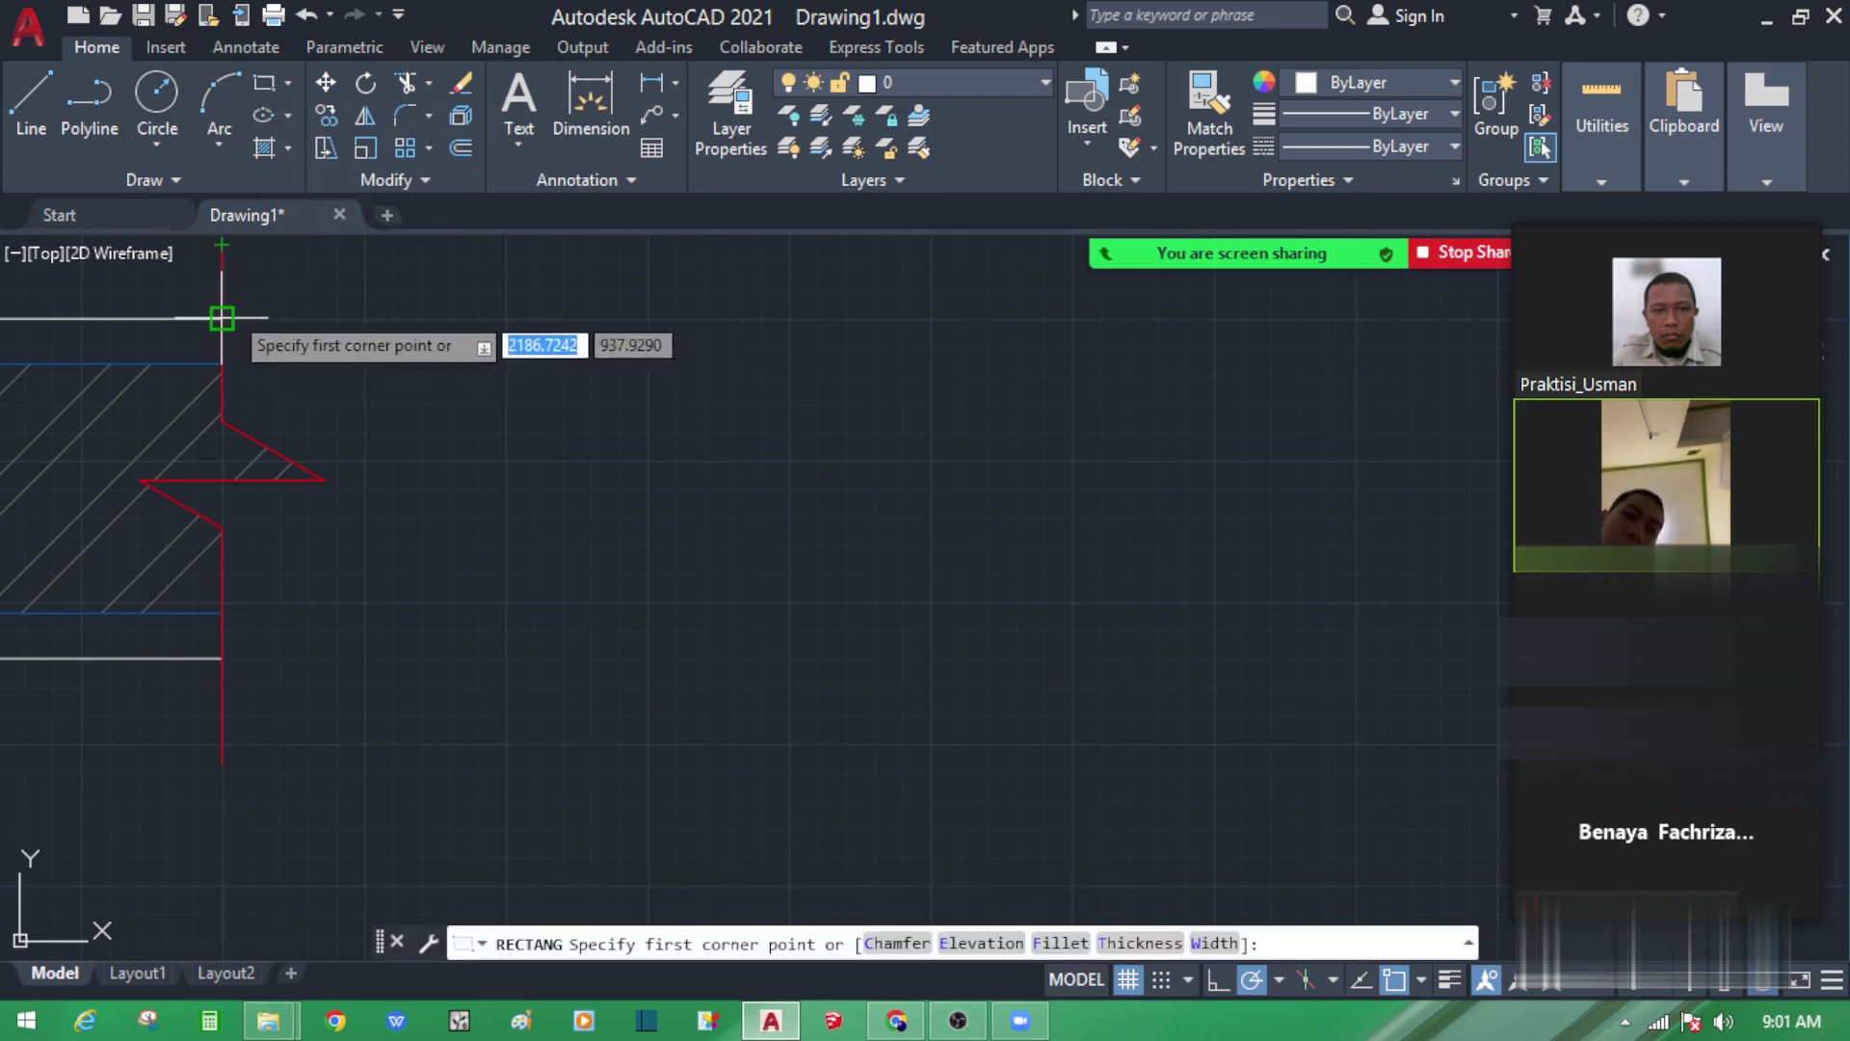
{"action": "left_click", "coordinate": [822, 317]}
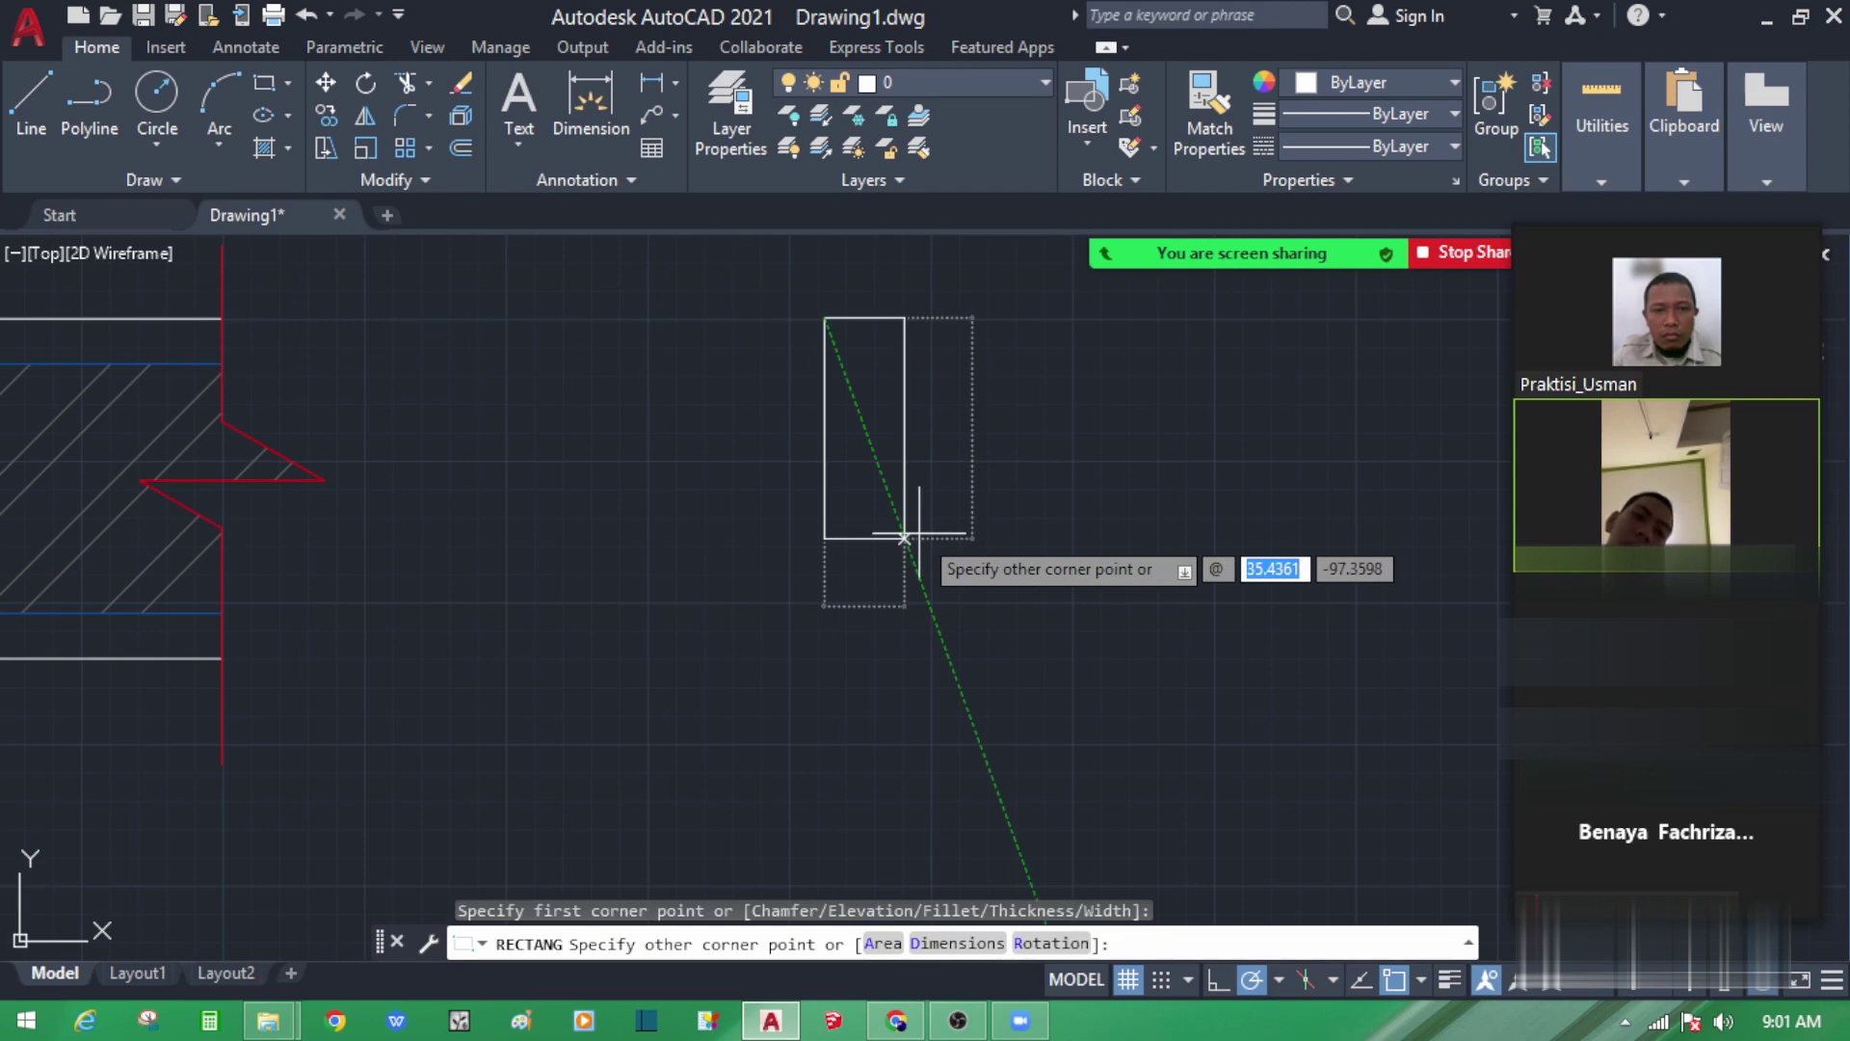
{"action": "type", "text": "150"}
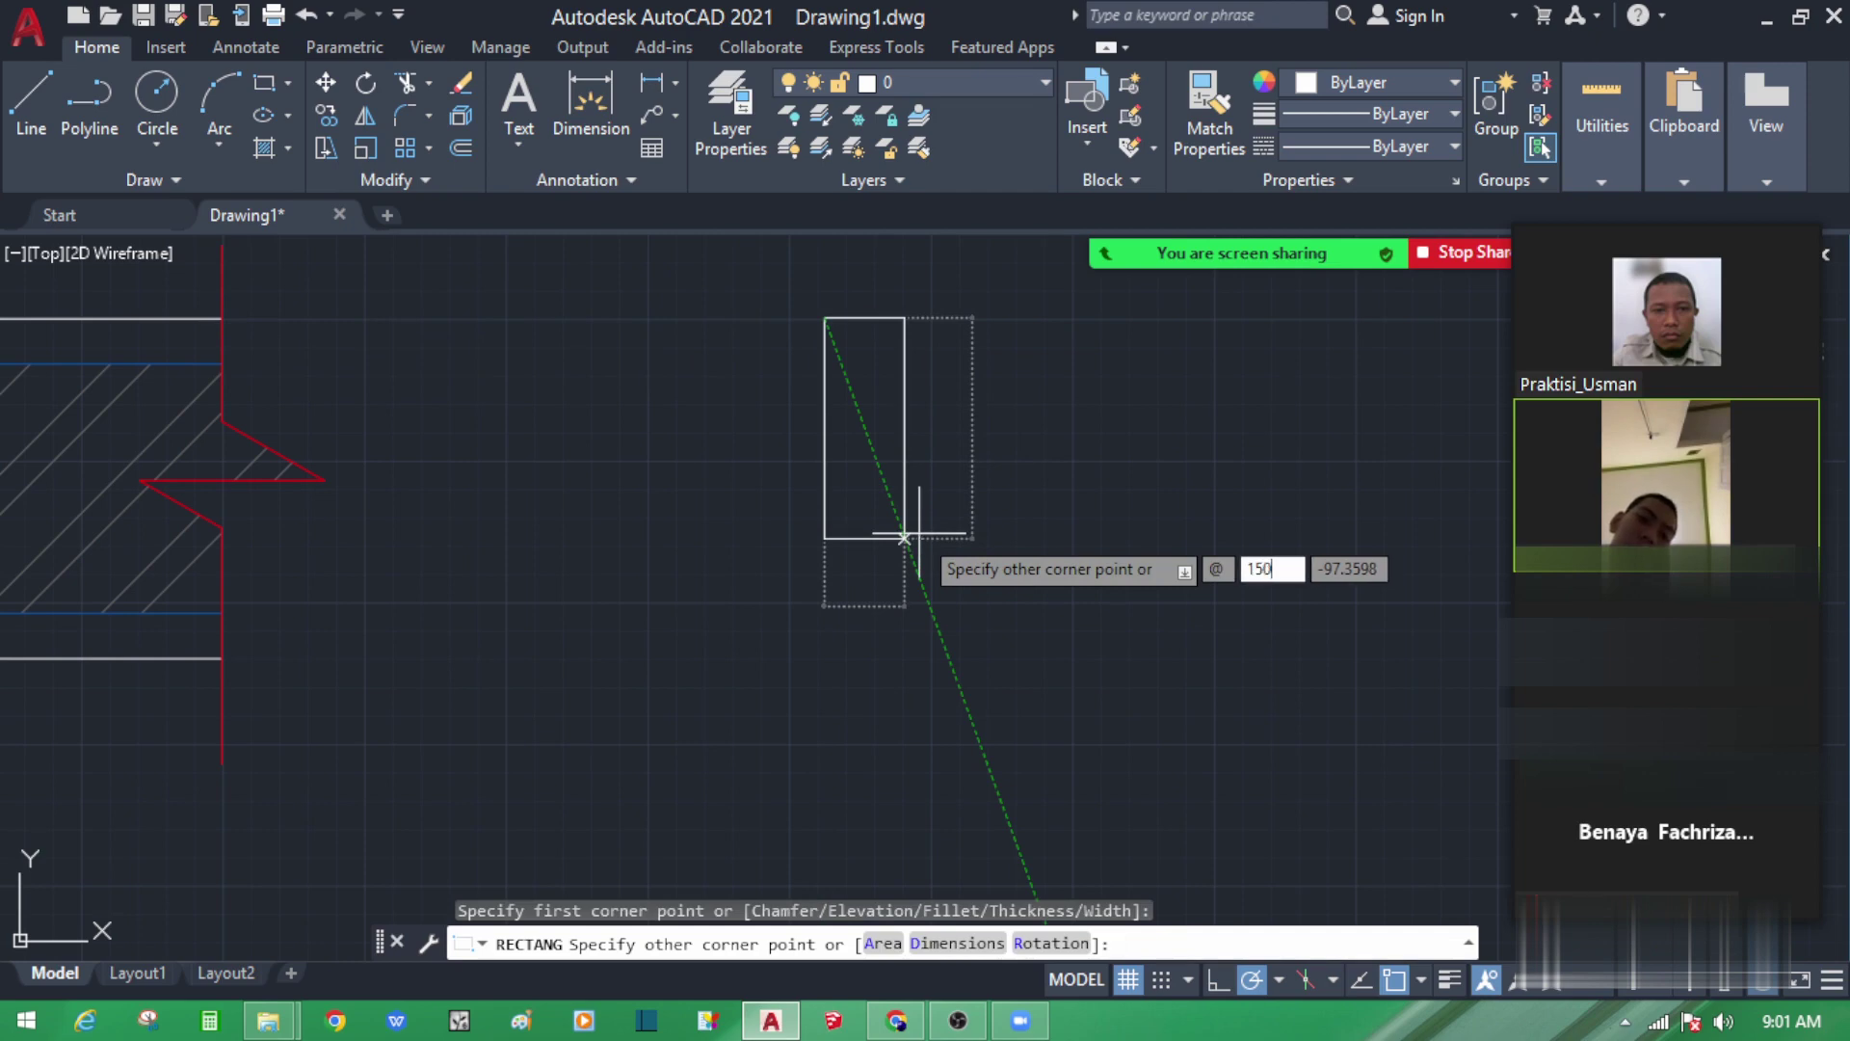
{"action": "key", "text": "Tab"}
{"action": "type", "text": "50"}
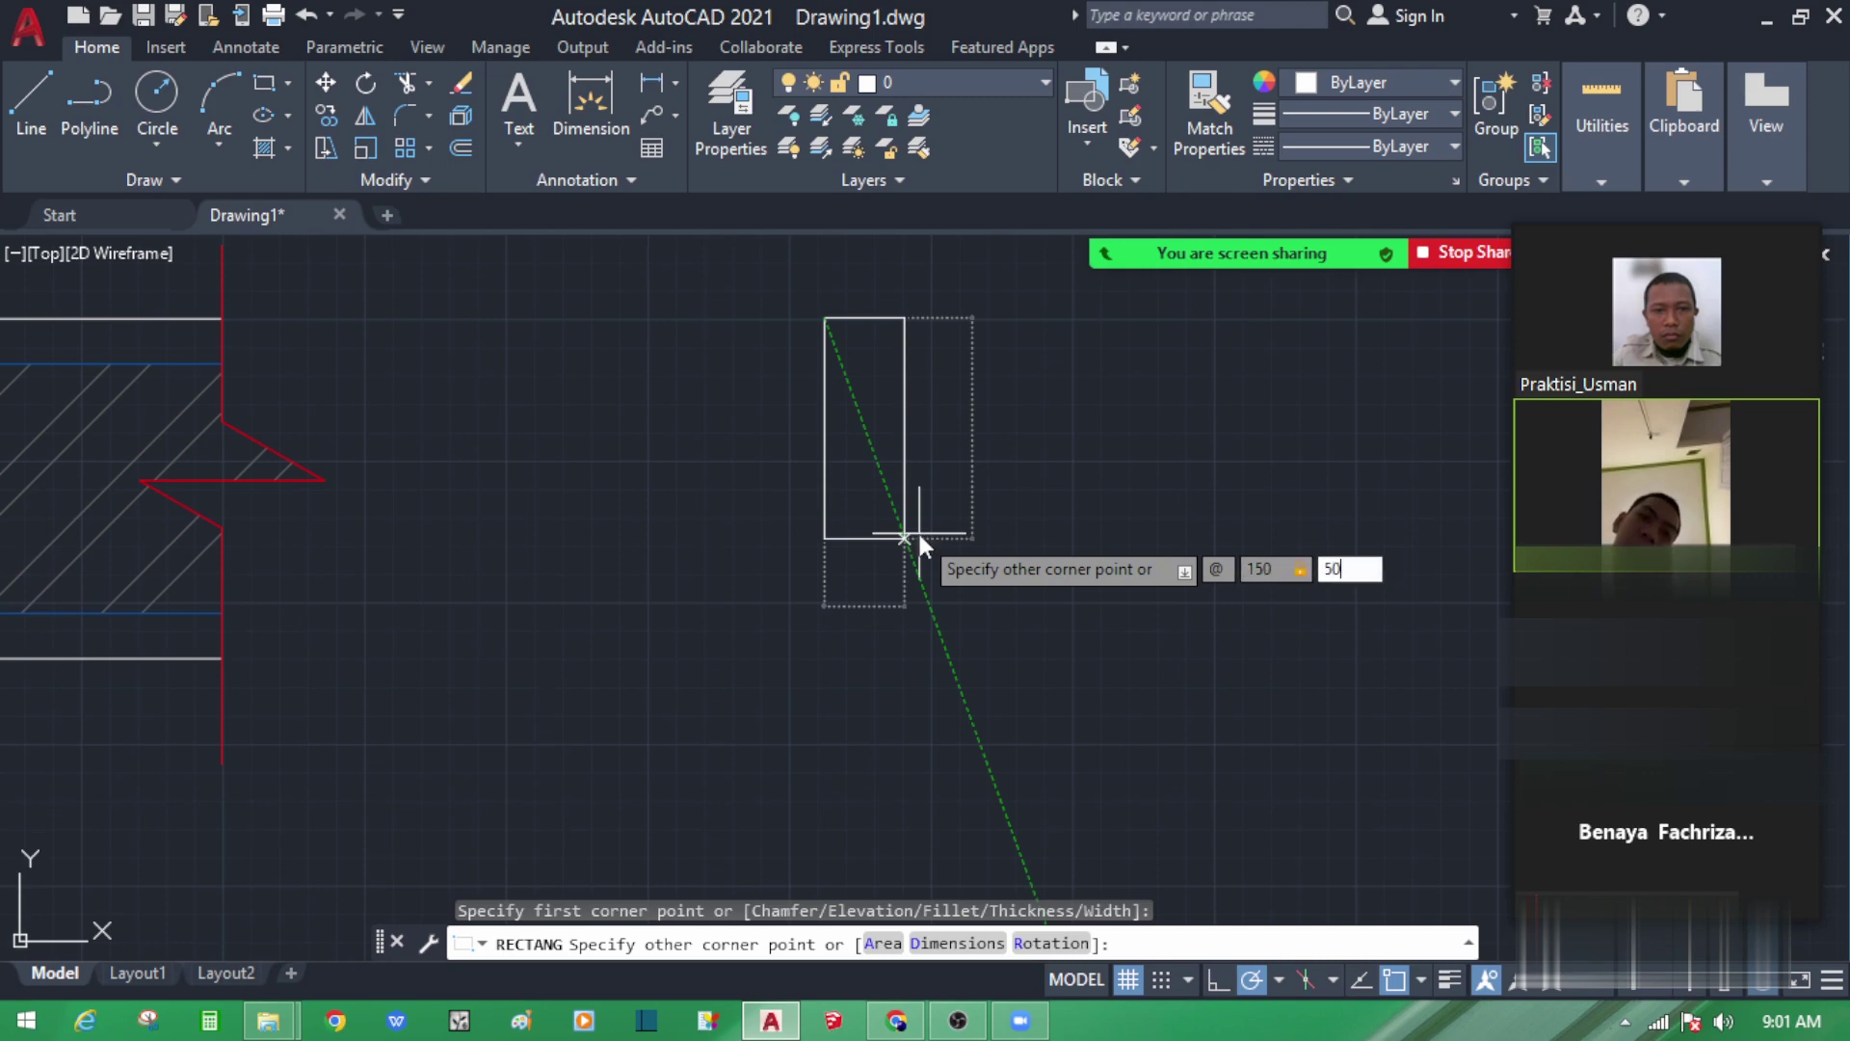
{"action": "key", "text": "Return"}
{"action": "scroll", "coordinate": [919, 532], "scroll_direction": "down", "scroll_amount": 2}
{"action": "scroll", "coordinate": [892, 537], "scroll_direction": "down", "scroll_amount": 4}
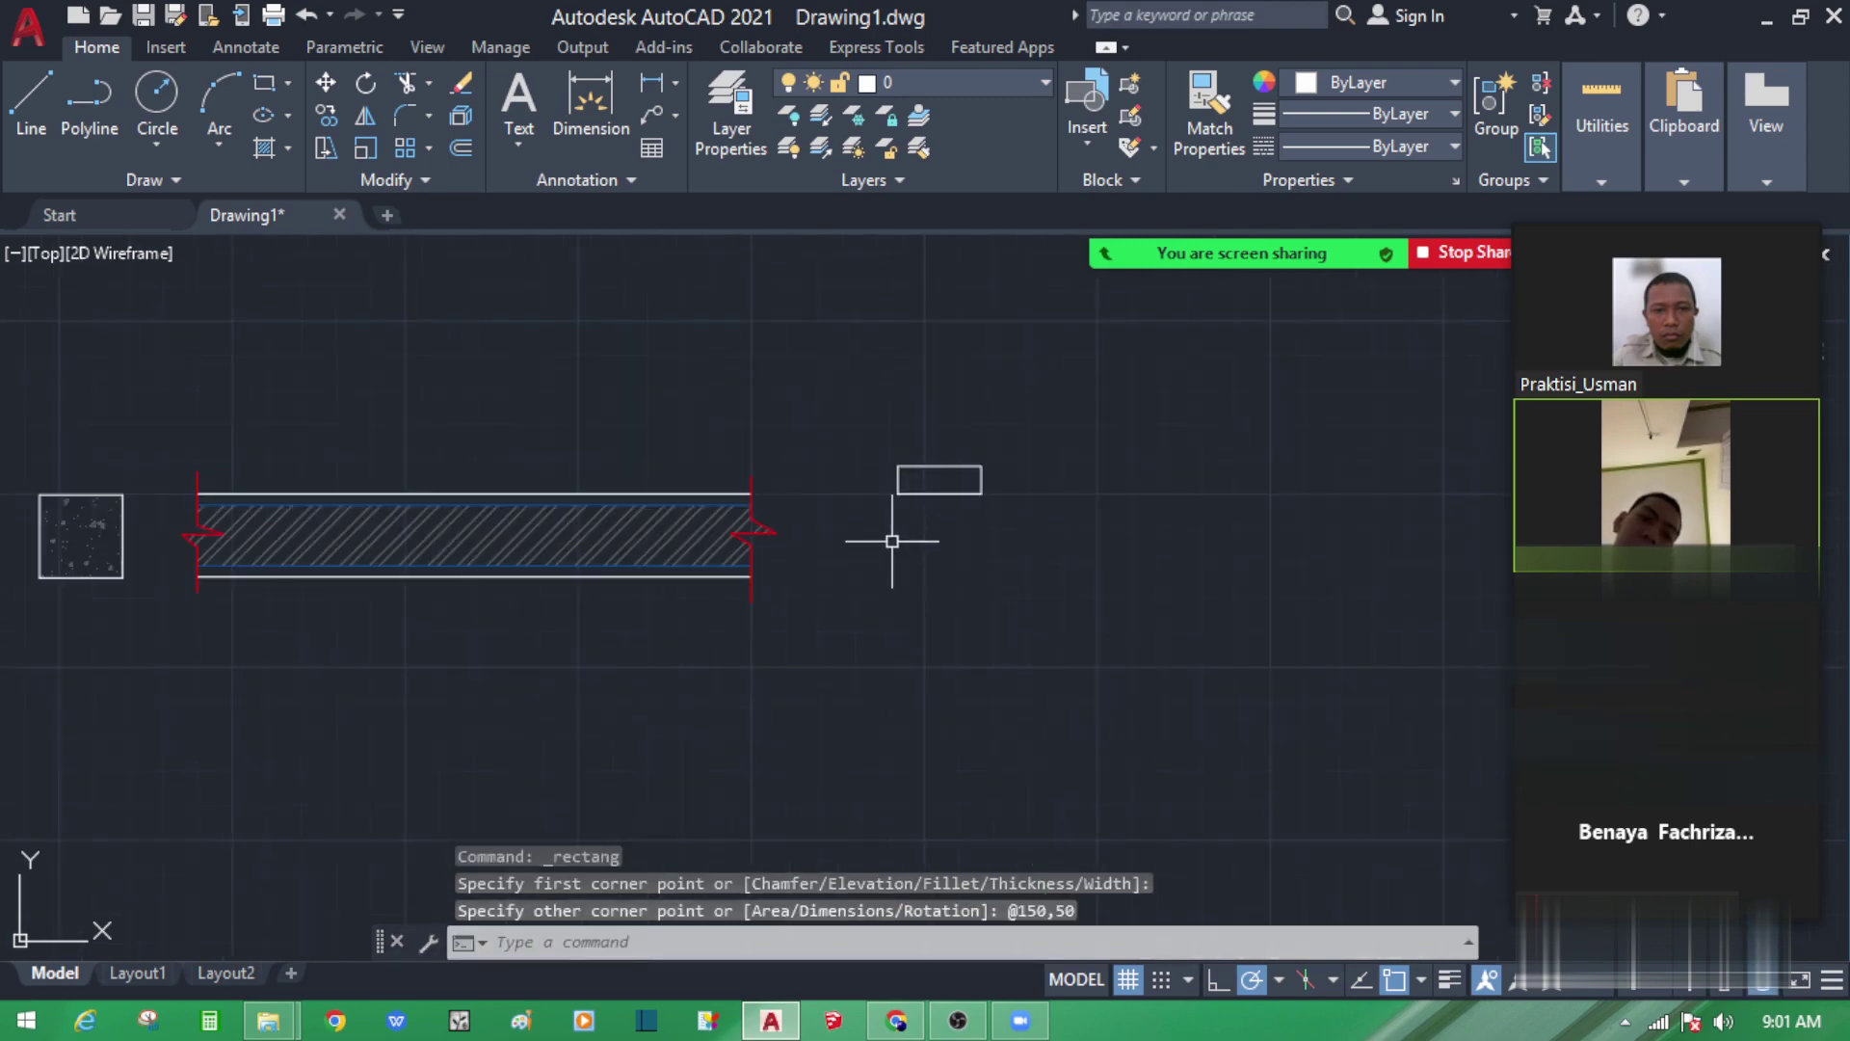
{"action": "scroll", "coordinate": [970, 466], "scroll_direction": "up", "scroll_amount": 6}
{"action": "left_click", "coordinate": [970, 466]}
Step: Rotate the rectangle 90 degrees so it stands upright
{"action": "left_click", "coordinate": [894, 322]}
{"action": "type", "text": "ro"}
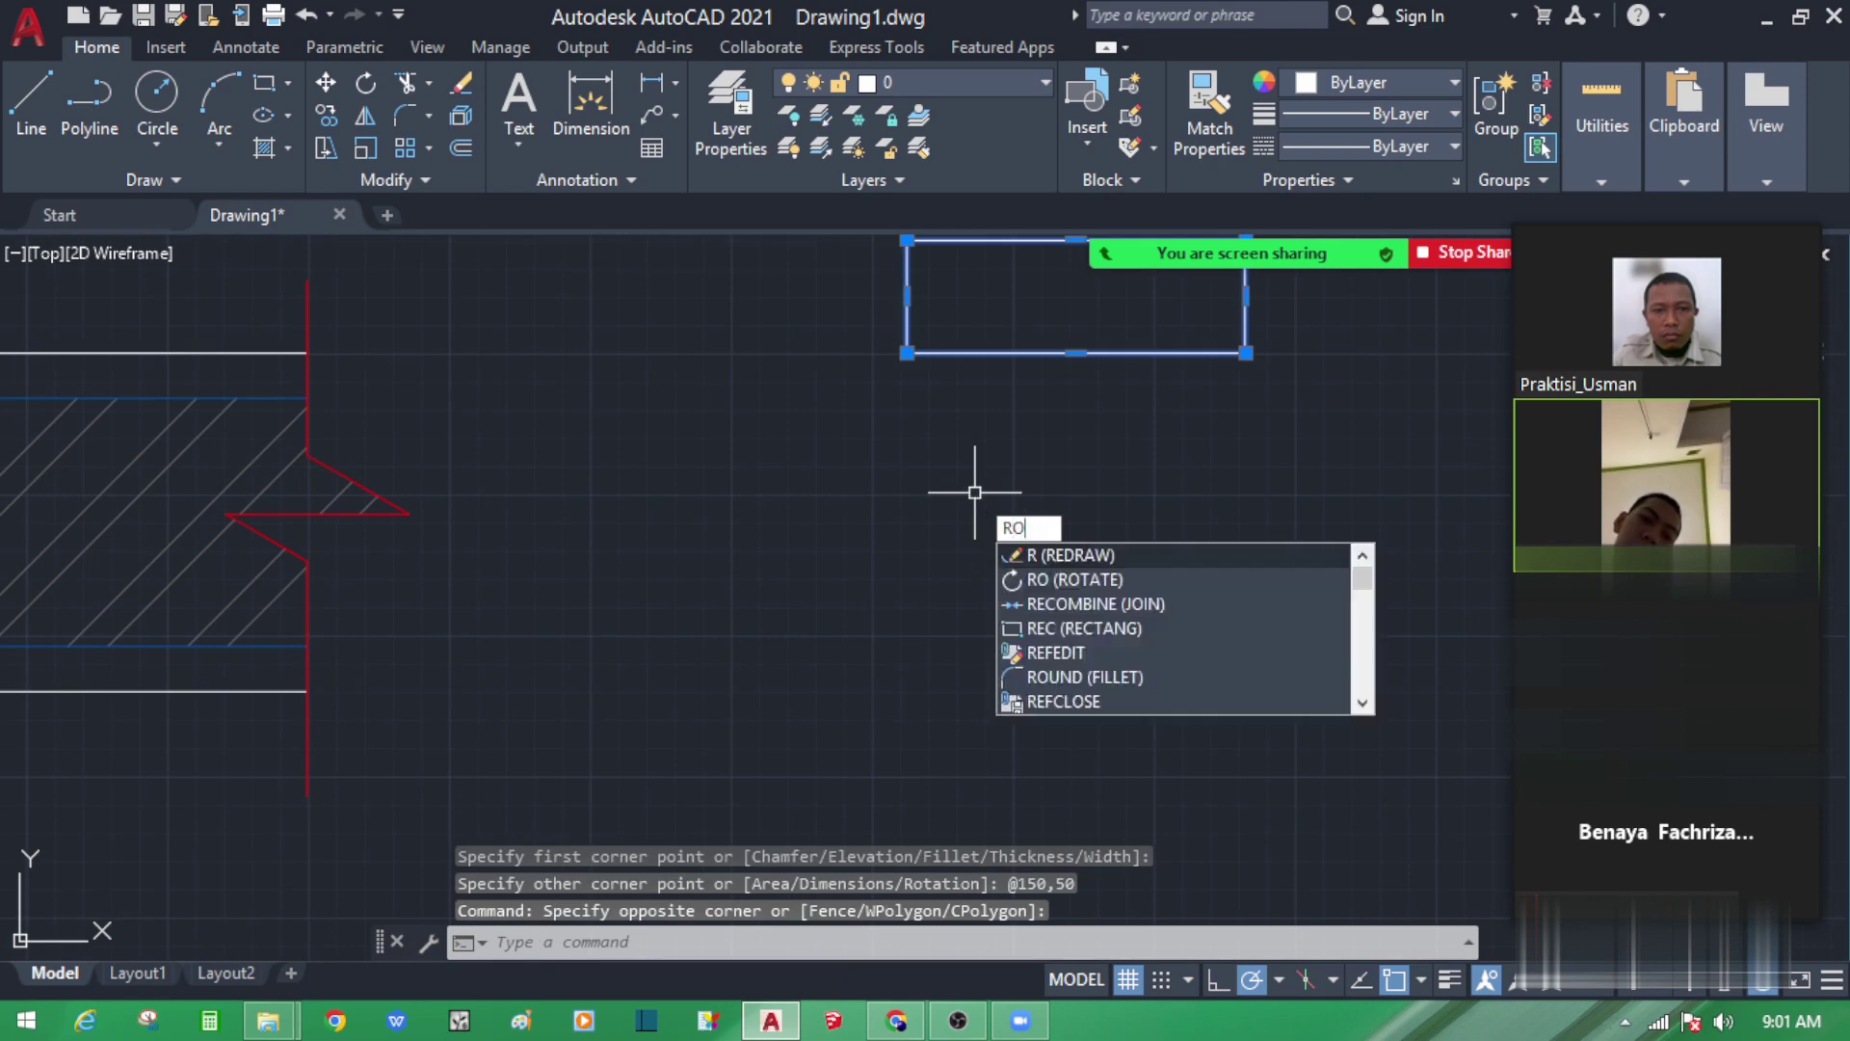
{"action": "key", "text": "Return"}
{"action": "left_click", "coordinate": [986, 466]}
{"action": "left_click", "coordinate": [999, 542]}
{"action": "key", "text": "Escape"}
{"action": "left_click", "coordinate": [1227, 488]}
{"action": "left_click", "coordinate": [1154, 595]}
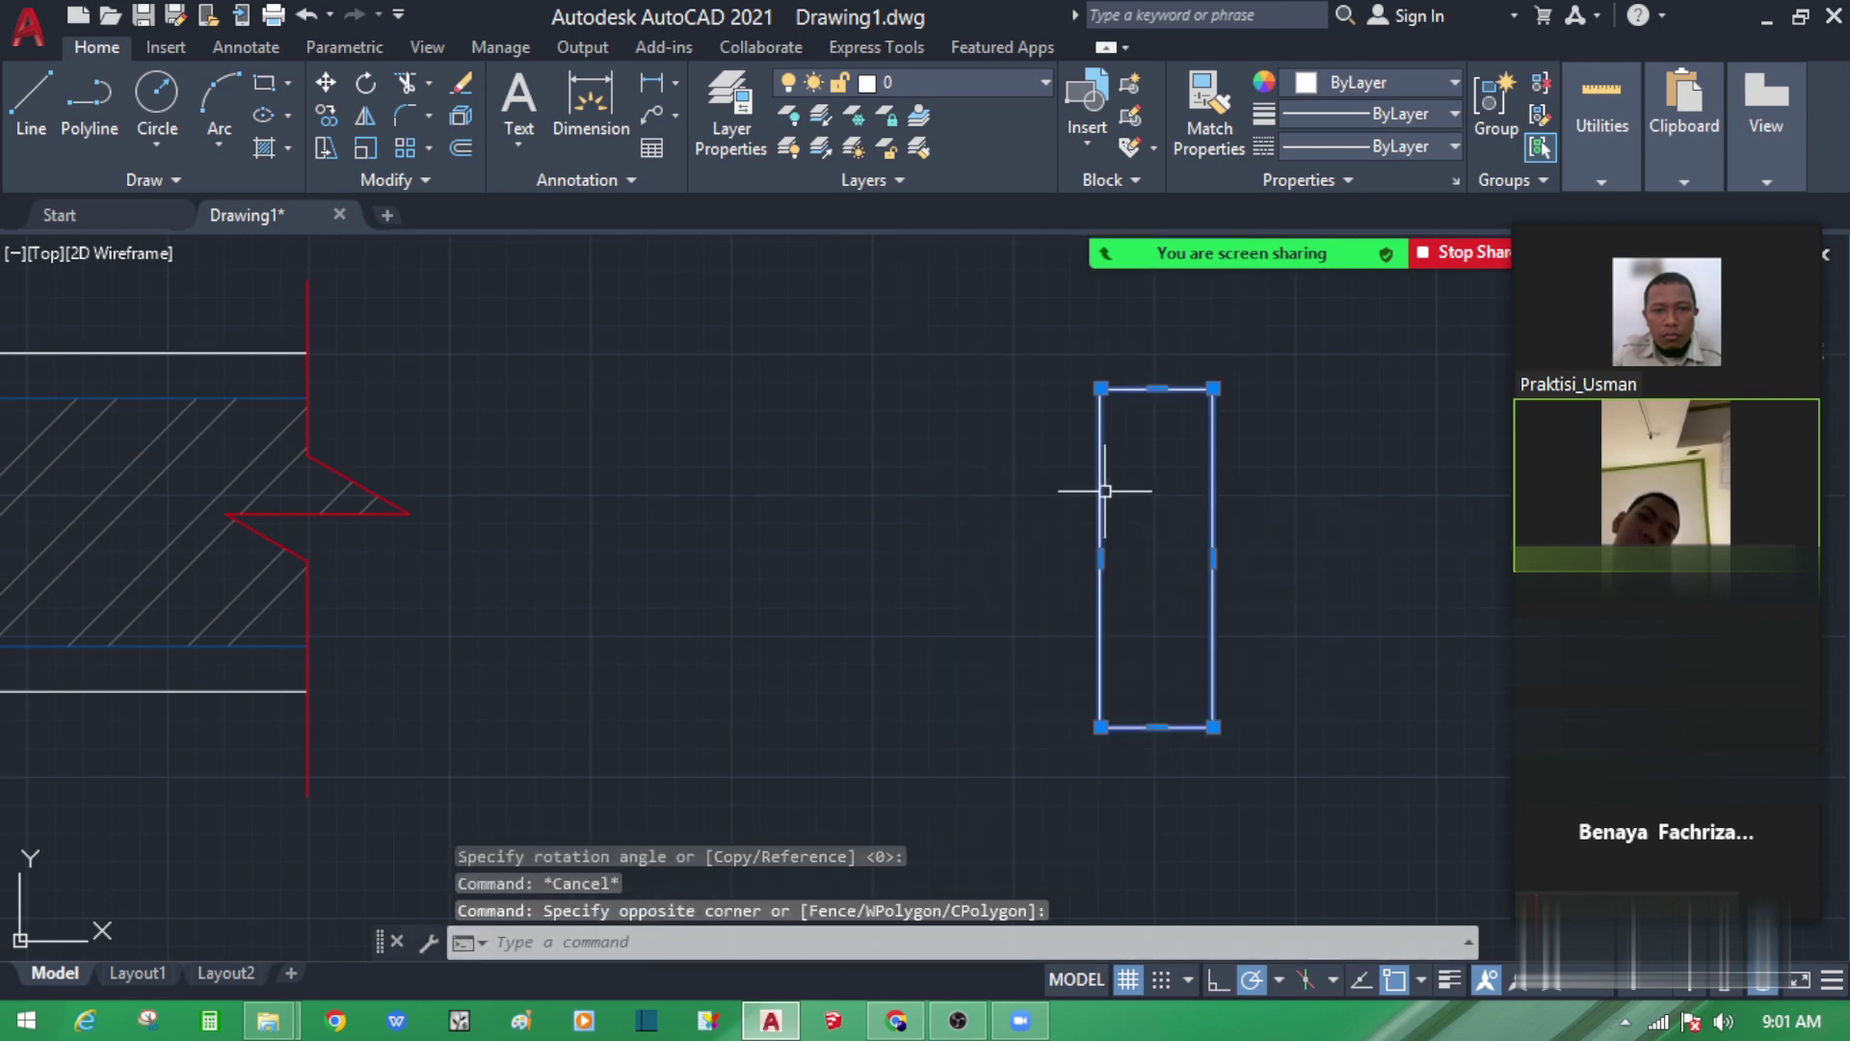
{"action": "middle_click_drag", "start_coordinate": [1227, 488], "coordinate": [599, 495]}
{"action": "key", "text": "Escape"}
{"action": "scroll", "coordinate": [678, 522], "scroll_direction": "down", "scroll_amount": 4}
Step: Copy the upright rectangle 1000 units to the right
{"action": "left_click", "coordinate": [678, 523]}
{"action": "left_click", "coordinate": [540, 450]}
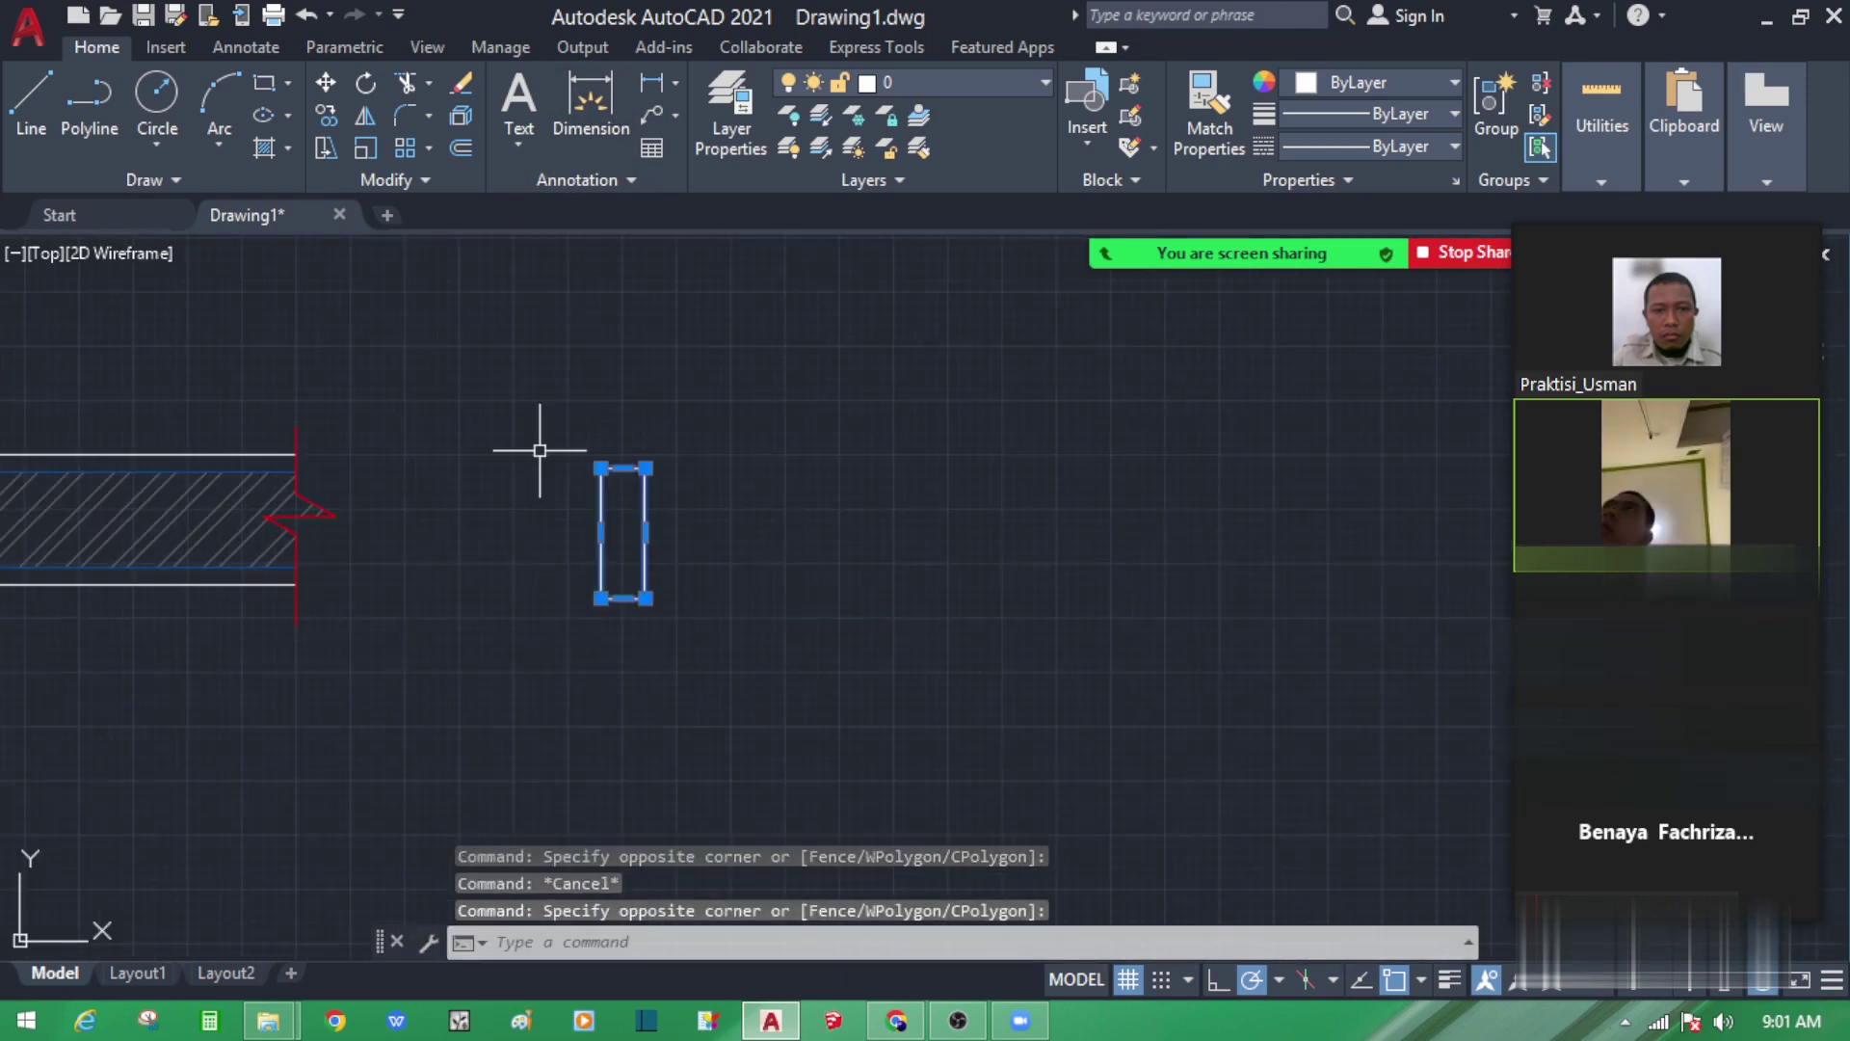
{"action": "type", "text": "co"}
{"action": "key", "text": "Return"}
{"action": "left_click", "coordinate": [601, 410]}
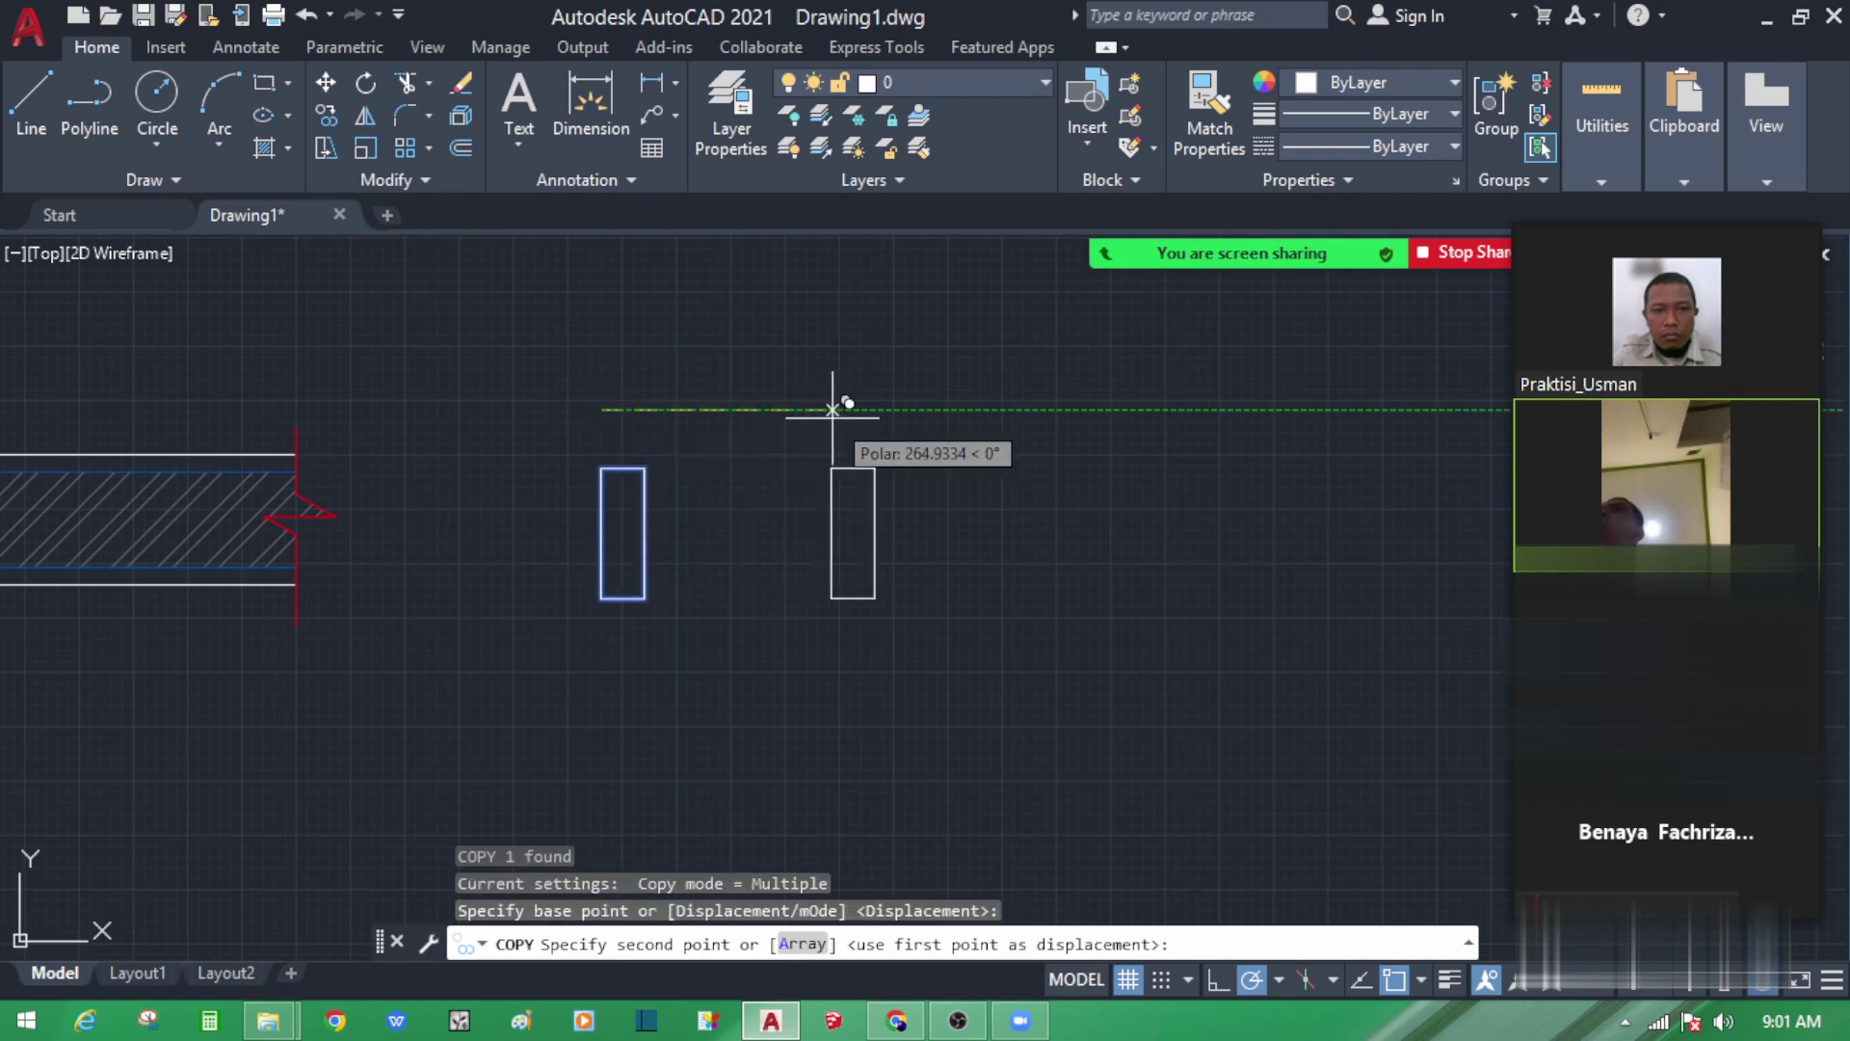
{"action": "type", "text": "10"}
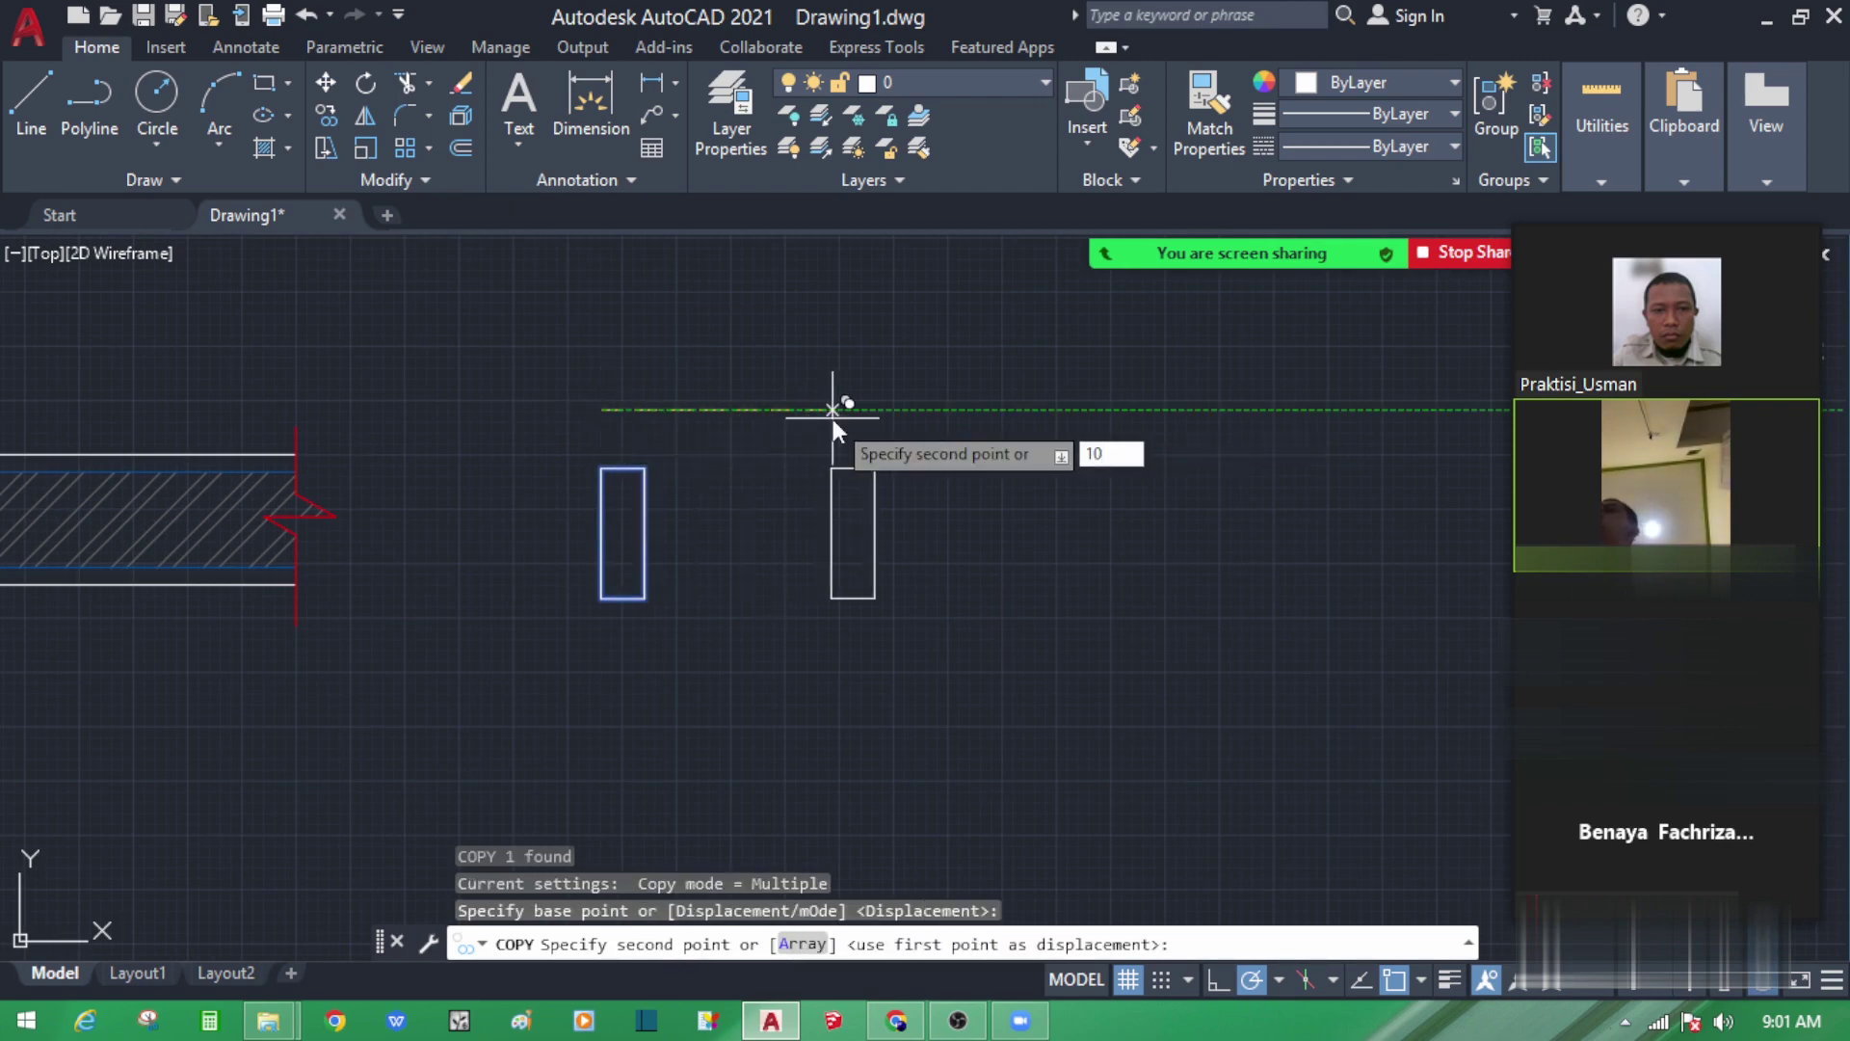
{"action": "type", "text": "00"}
{"action": "key", "text": "Return"}
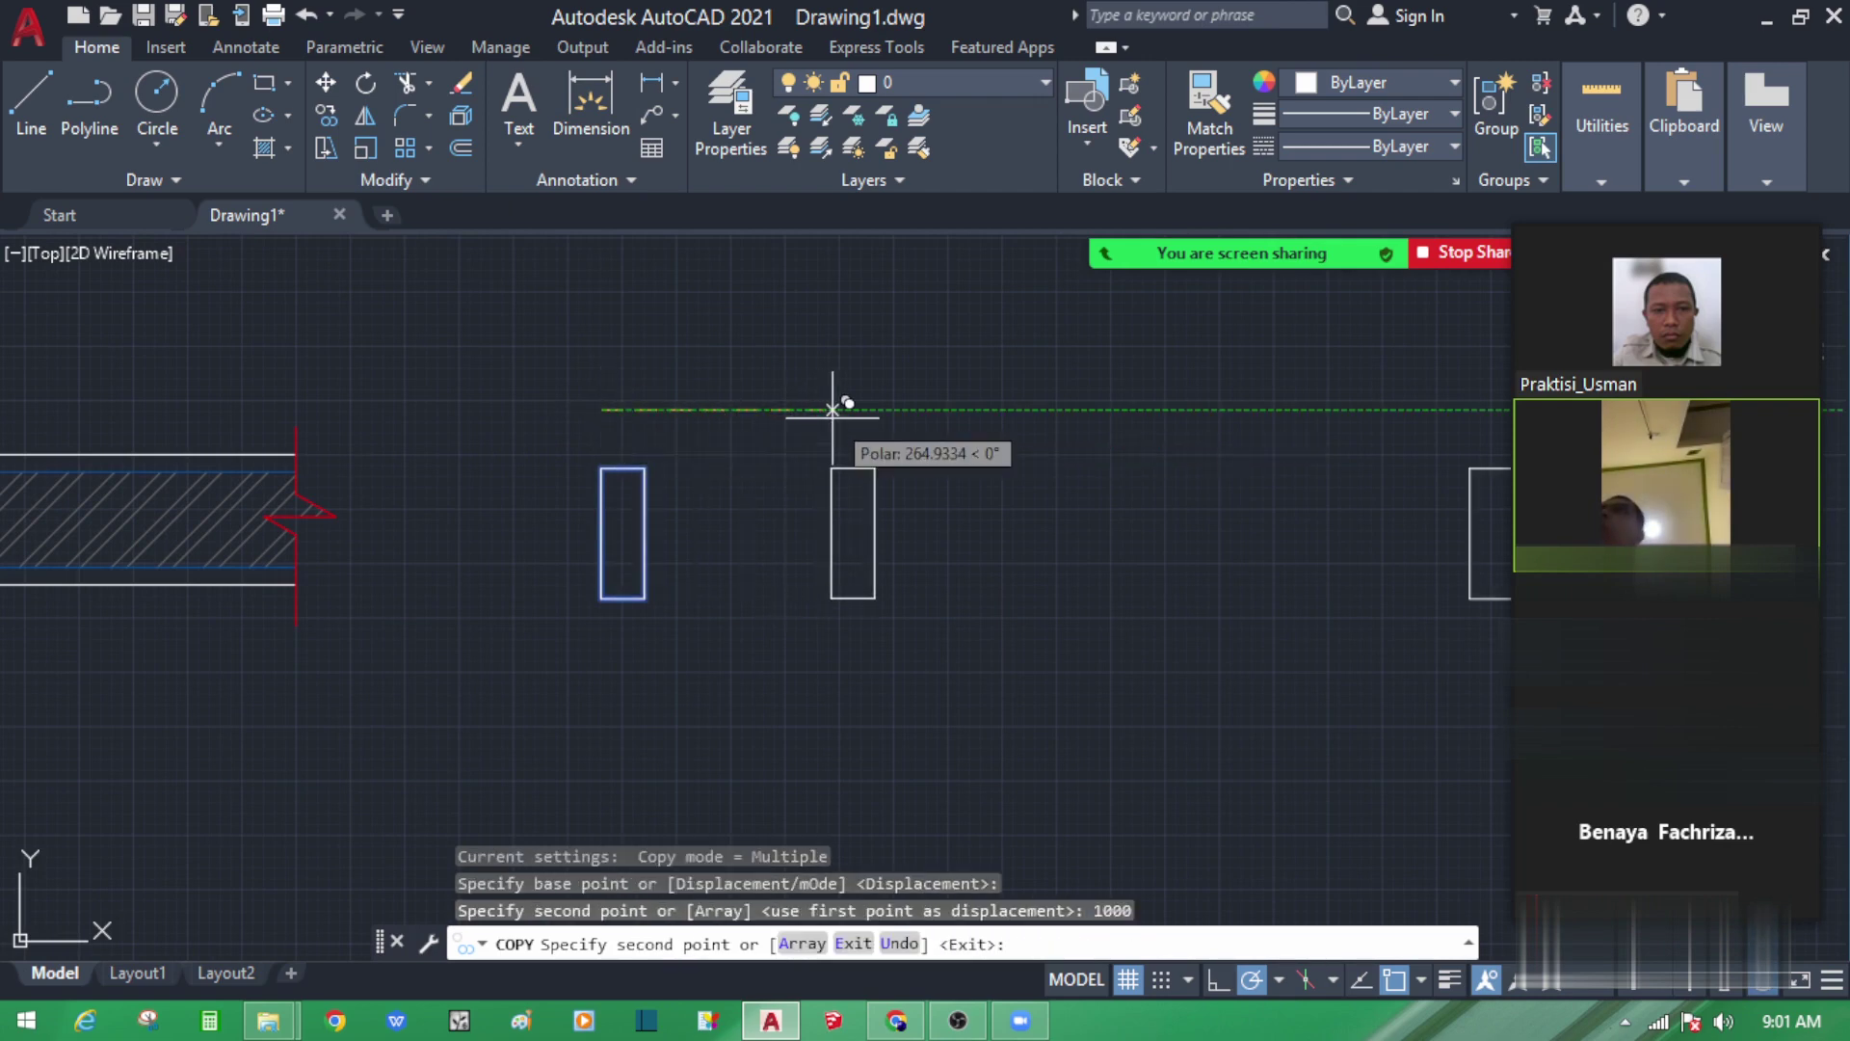
{"action": "key", "text": "Escape"}
Step: Start a trial linear dimension between the two rectangles, then cancel it
{"action": "scroll", "coordinate": [411, 403], "scroll_direction": "down", "scroll_amount": 2}
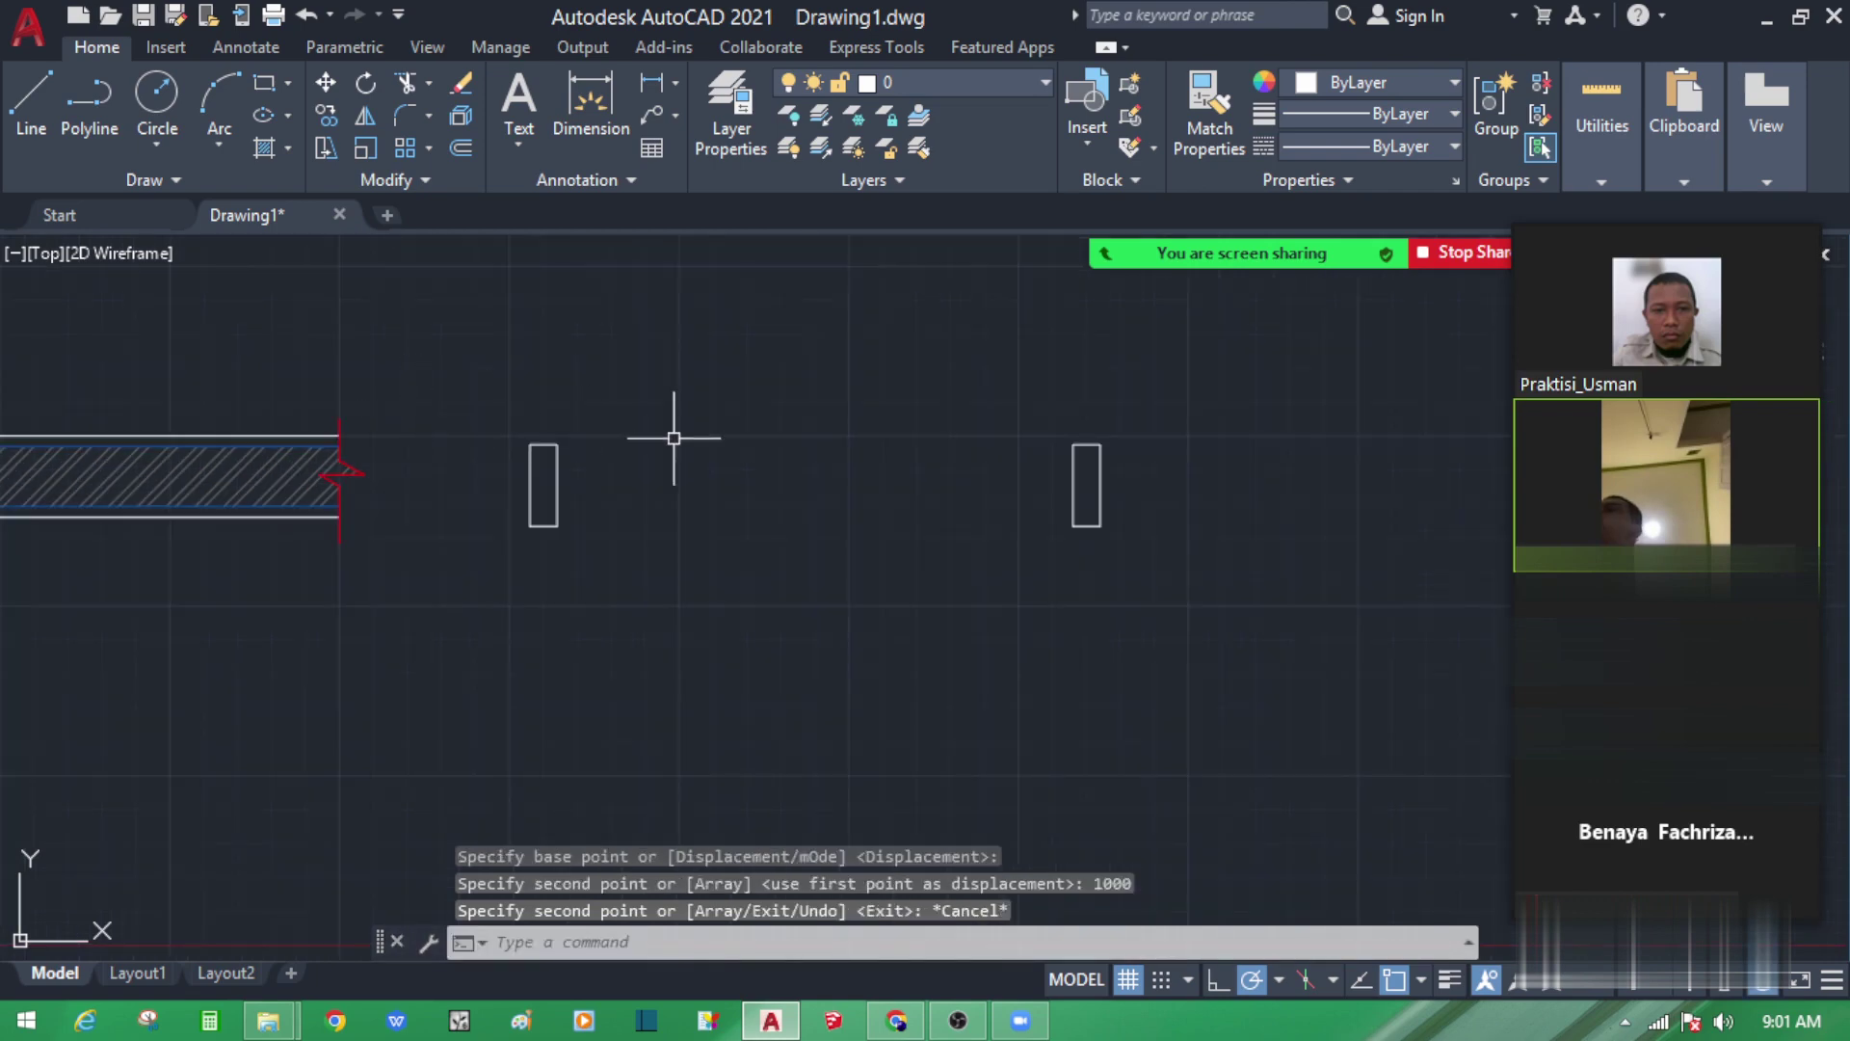
{"action": "left_click", "coordinate": [661, 82]}
{"action": "left_click", "coordinate": [557, 444]}
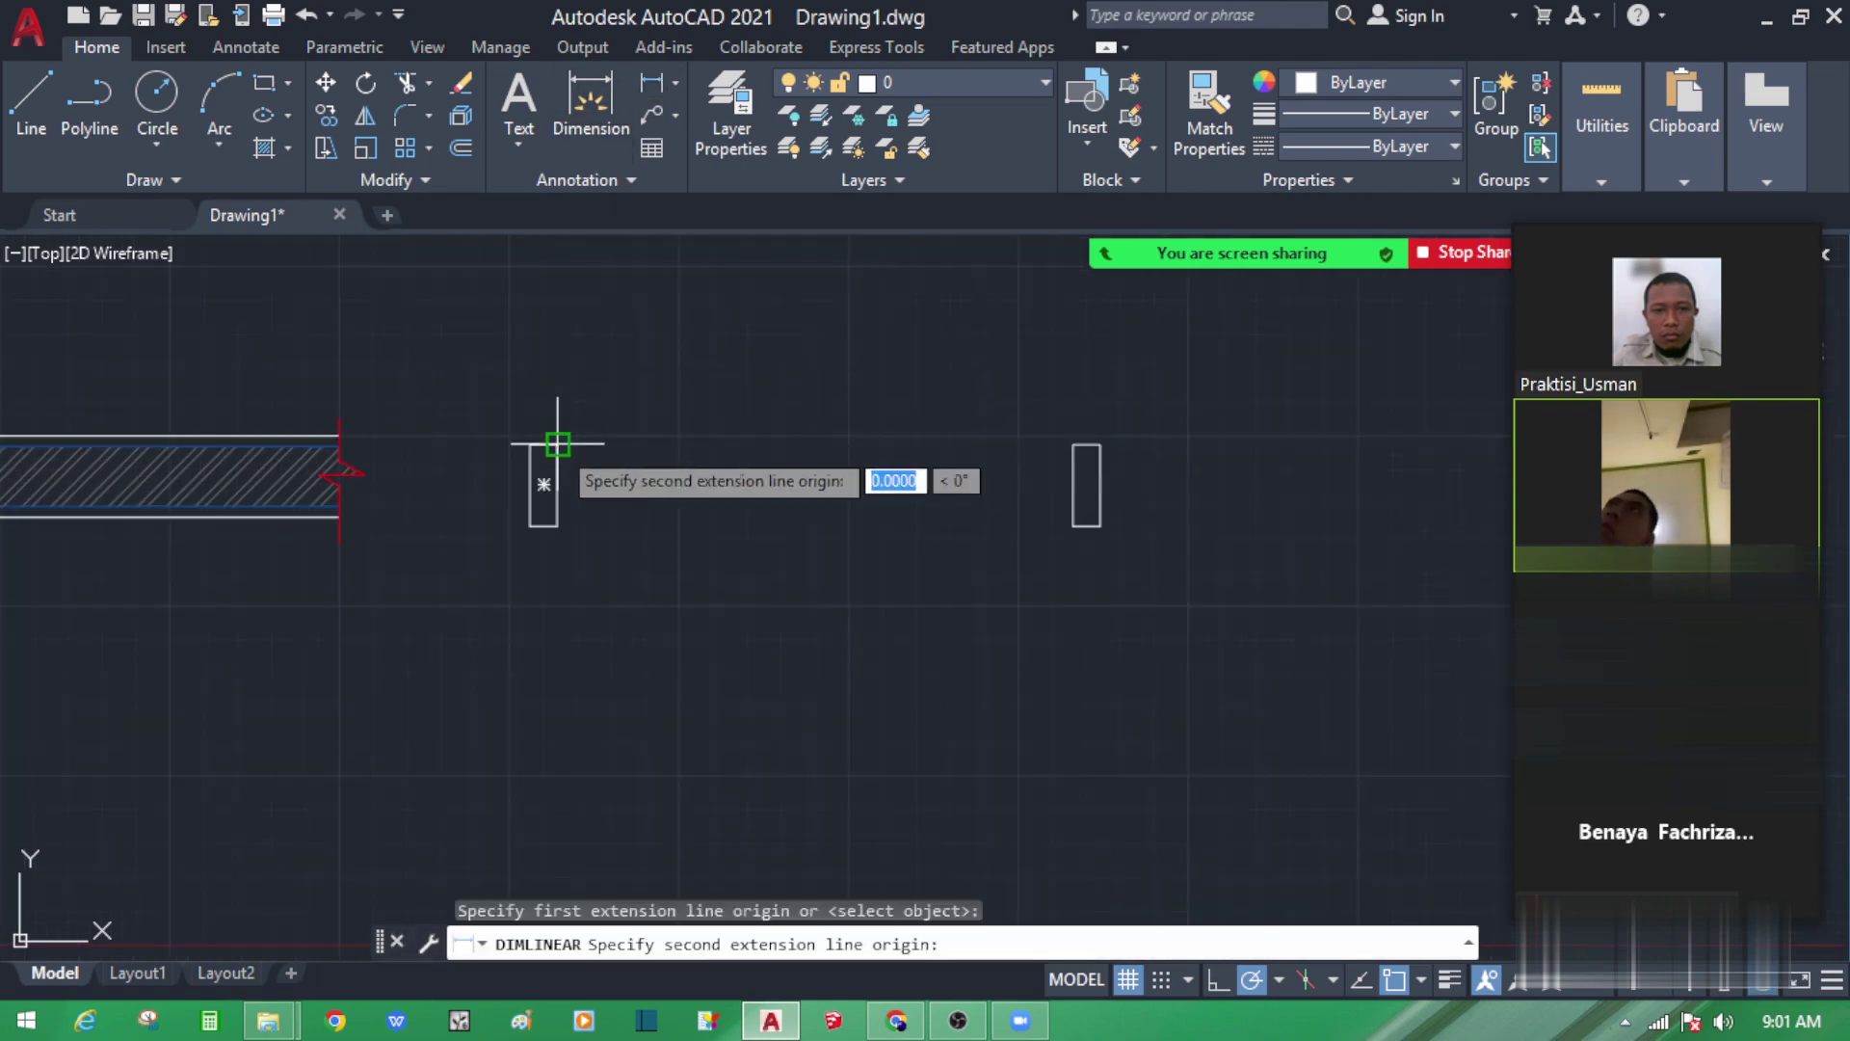
{"action": "left_click", "coordinate": [1073, 445]}
{"action": "scroll", "coordinate": [819, 419], "scroll_direction": "up", "scroll_amount": 5}
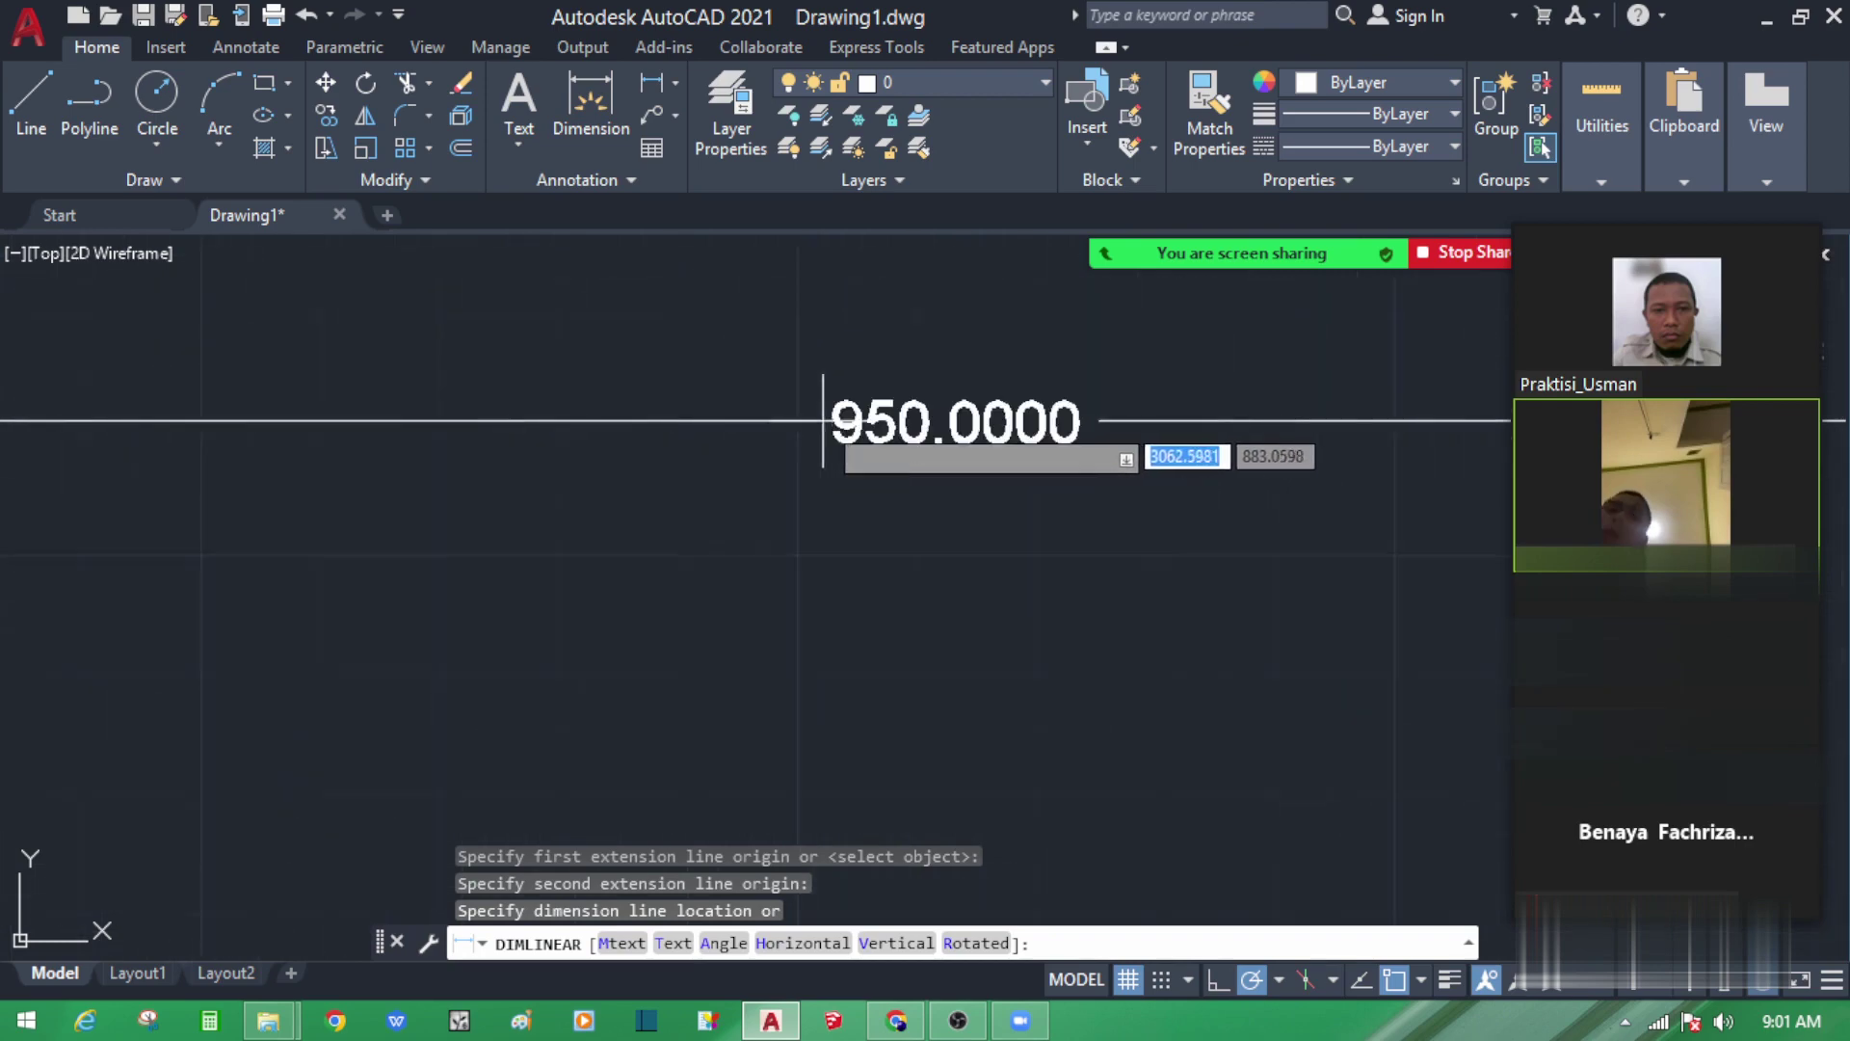
{"action": "scroll", "coordinate": [822, 419], "scroll_direction": "down", "scroll_amount": 5}
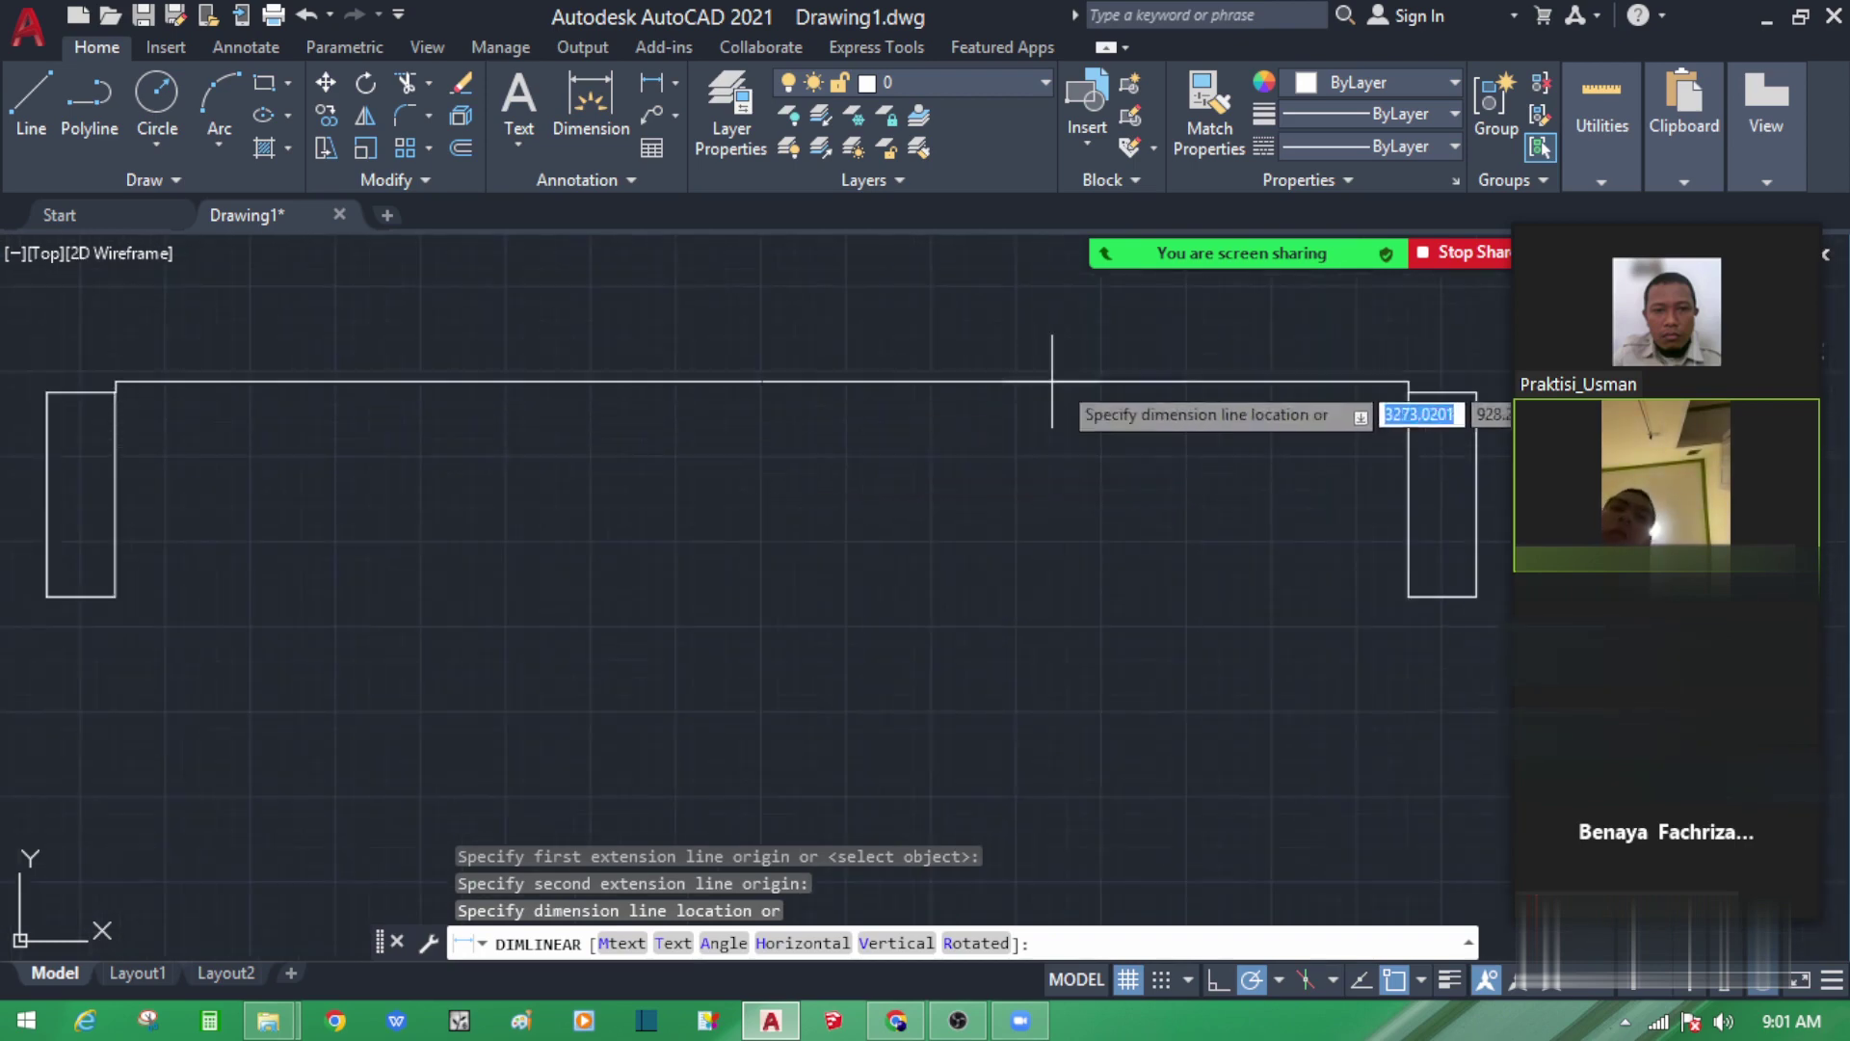
{"action": "key", "text": "Escape"}
{"action": "scroll", "coordinate": [1113, 355], "scroll_direction": "down", "scroll_amount": 2}
Step: Move the right rectangle 50 units left, toward the first one
{"action": "left_click", "coordinate": [1157, 322]}
{"action": "left_click", "coordinate": [1368, 525]}
{"action": "type", "text": "M"}
{"action": "key", "text": "Return"}
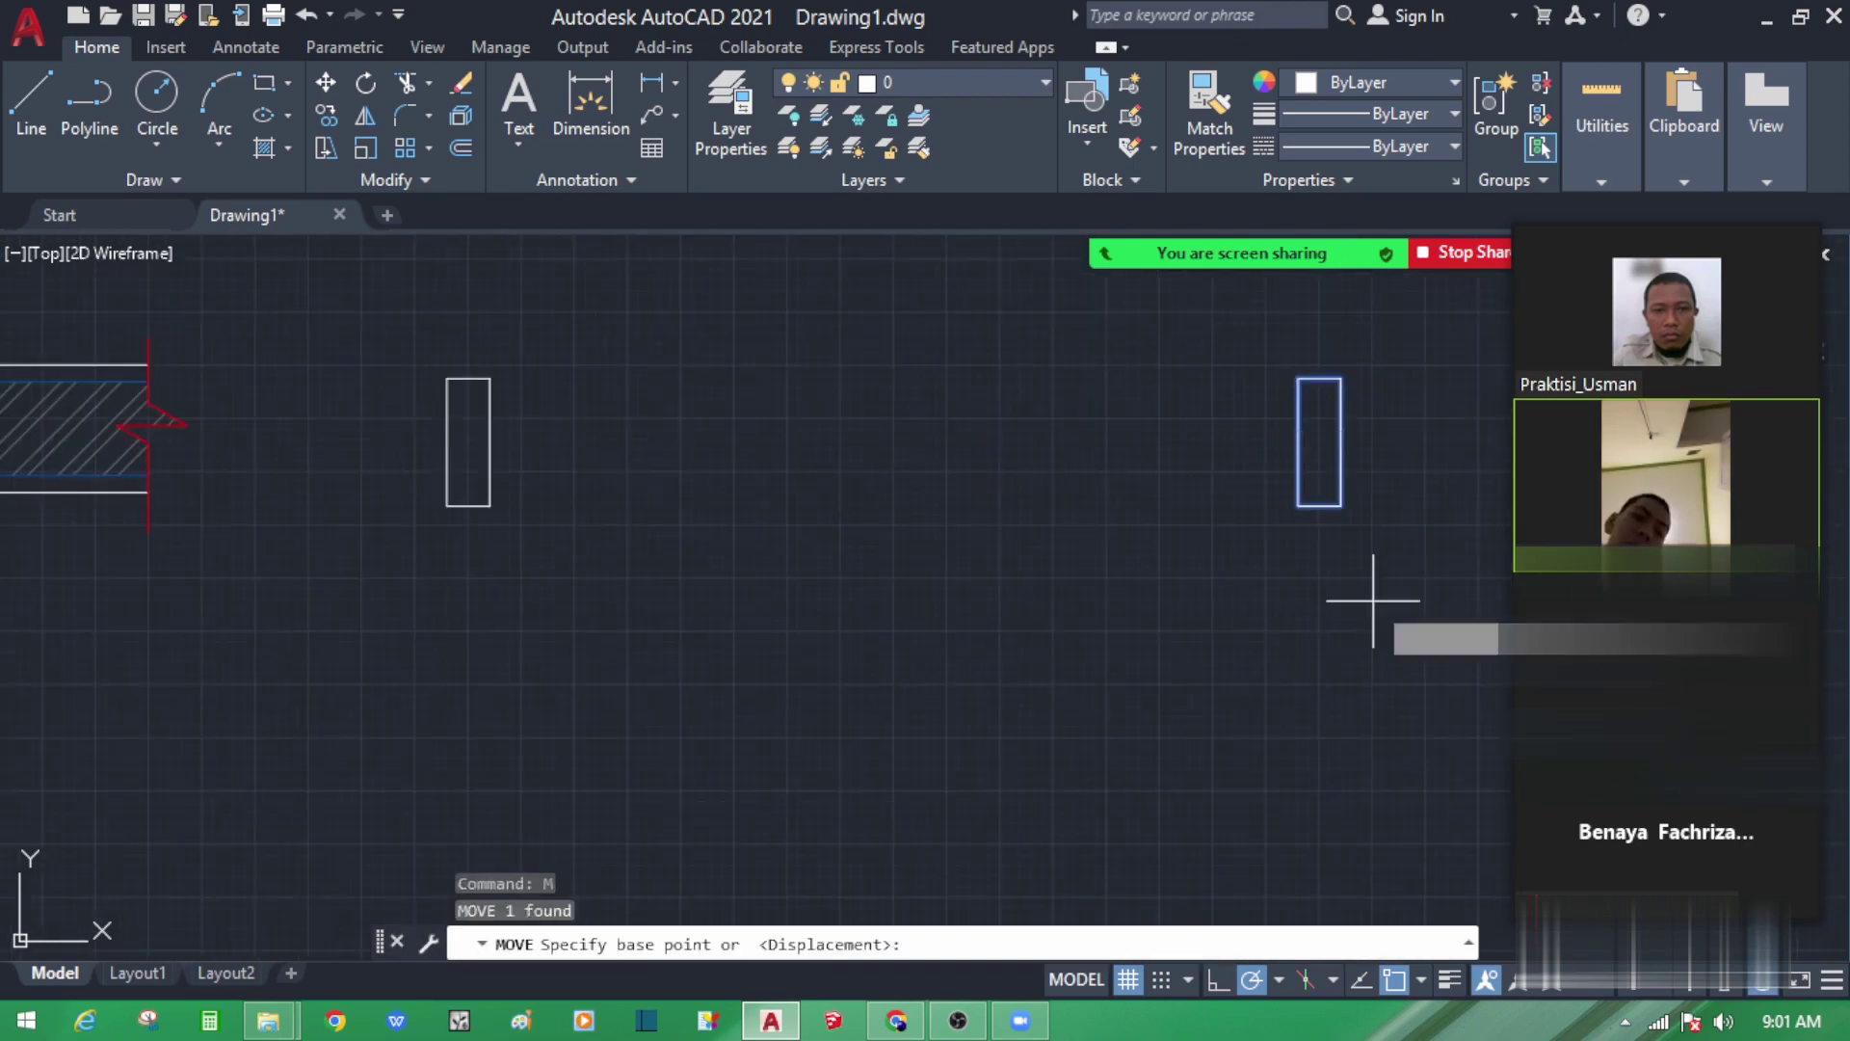
{"action": "left_click", "coordinate": [1373, 601]}
{"action": "type", "text": "50"}
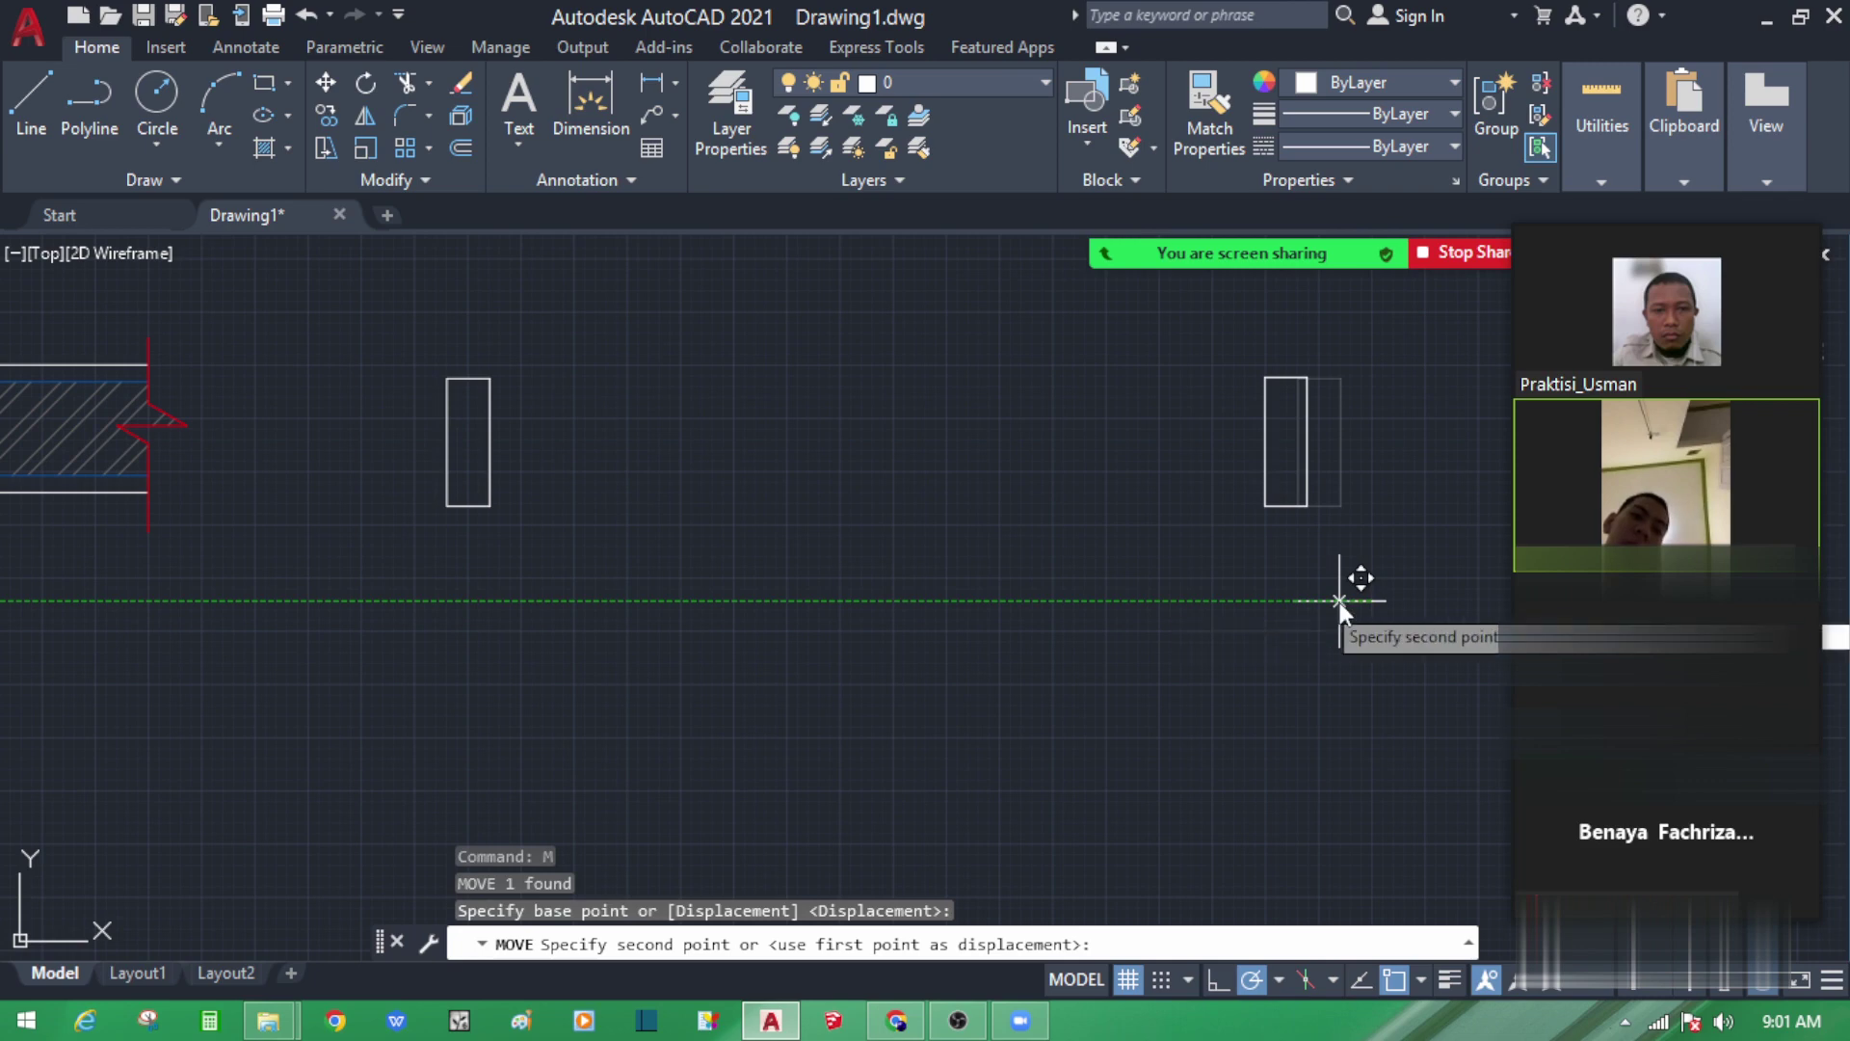
{"action": "key", "text": "Return"}
{"action": "scroll", "coordinate": [665, 515], "scroll_direction": "down", "scroll_amount": 3}
{"action": "scroll", "coordinate": [661, 521], "scroll_direction": "up", "scroll_amount": 4}
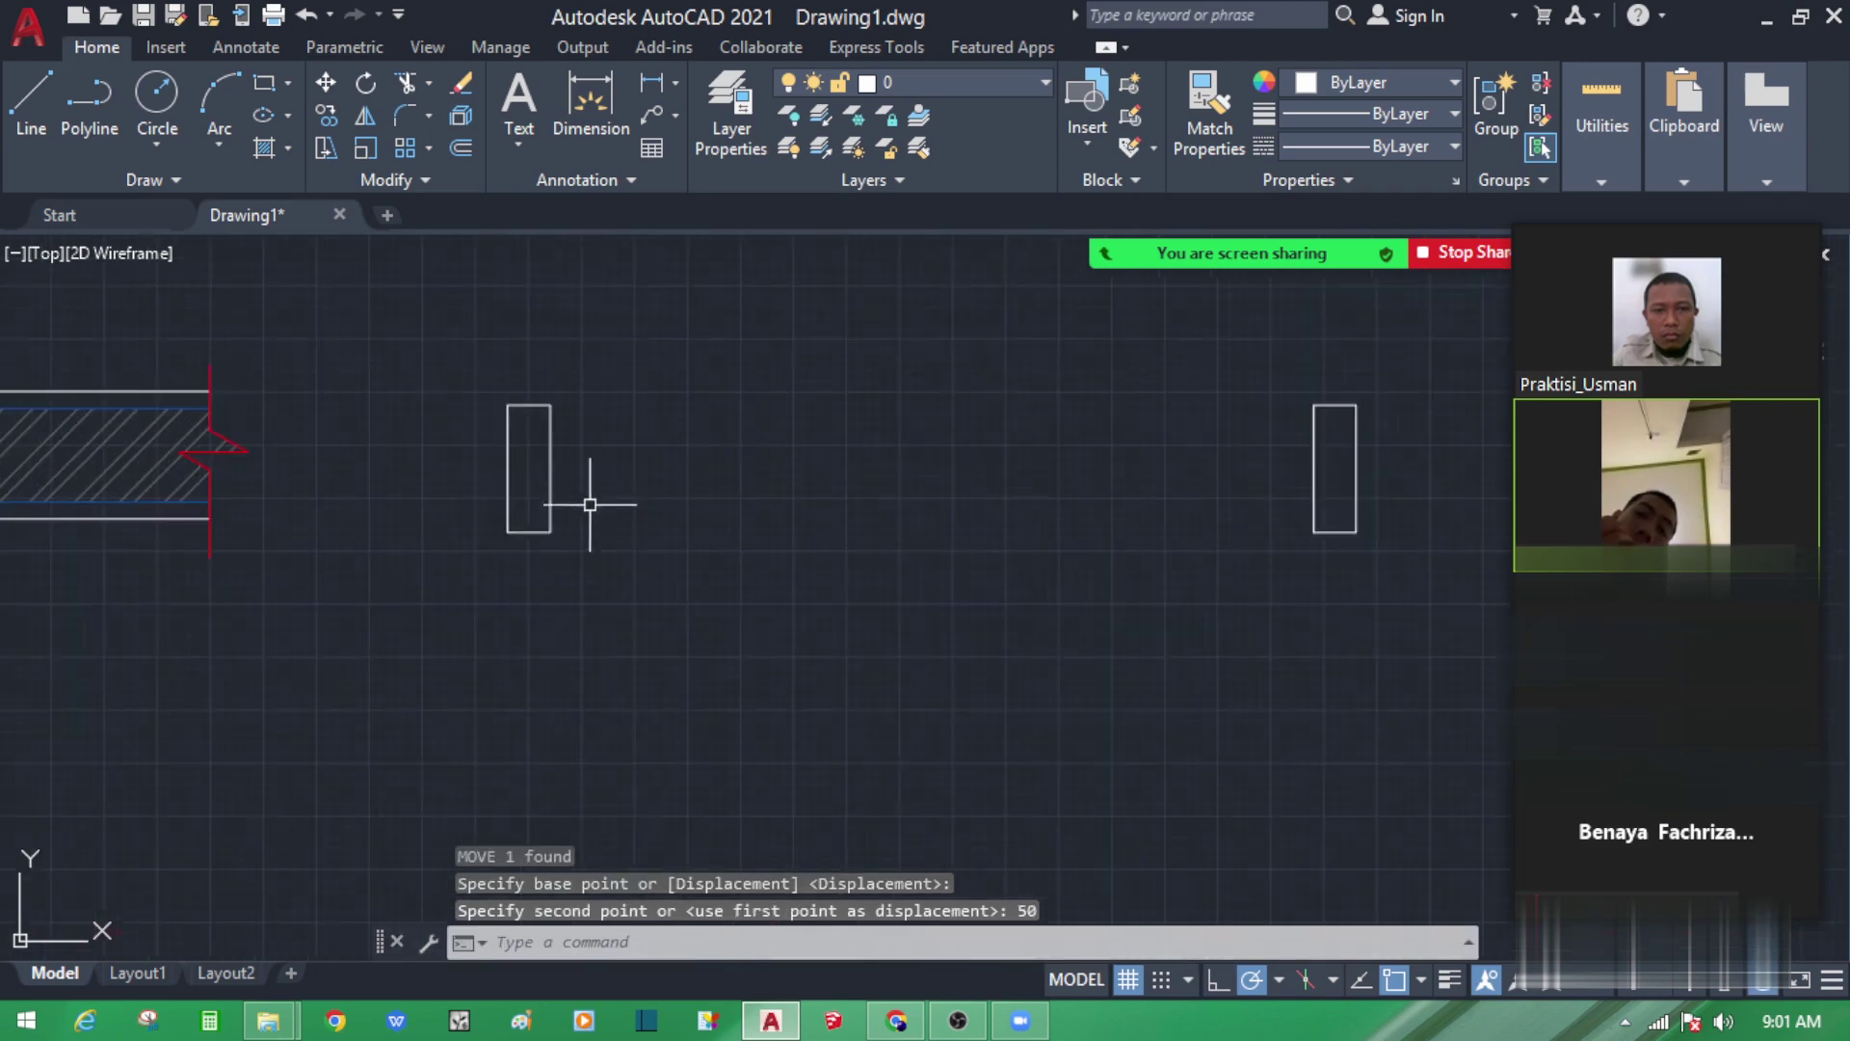
Step: Draw a horizontal line from the left jamb's top corner to the right jamb's top
{"action": "key", "text": "Escape"}
{"action": "left_click", "coordinate": [100, 94]}
{"action": "scroll", "coordinate": [578, 602], "scroll_direction": "down", "scroll_amount": 3}
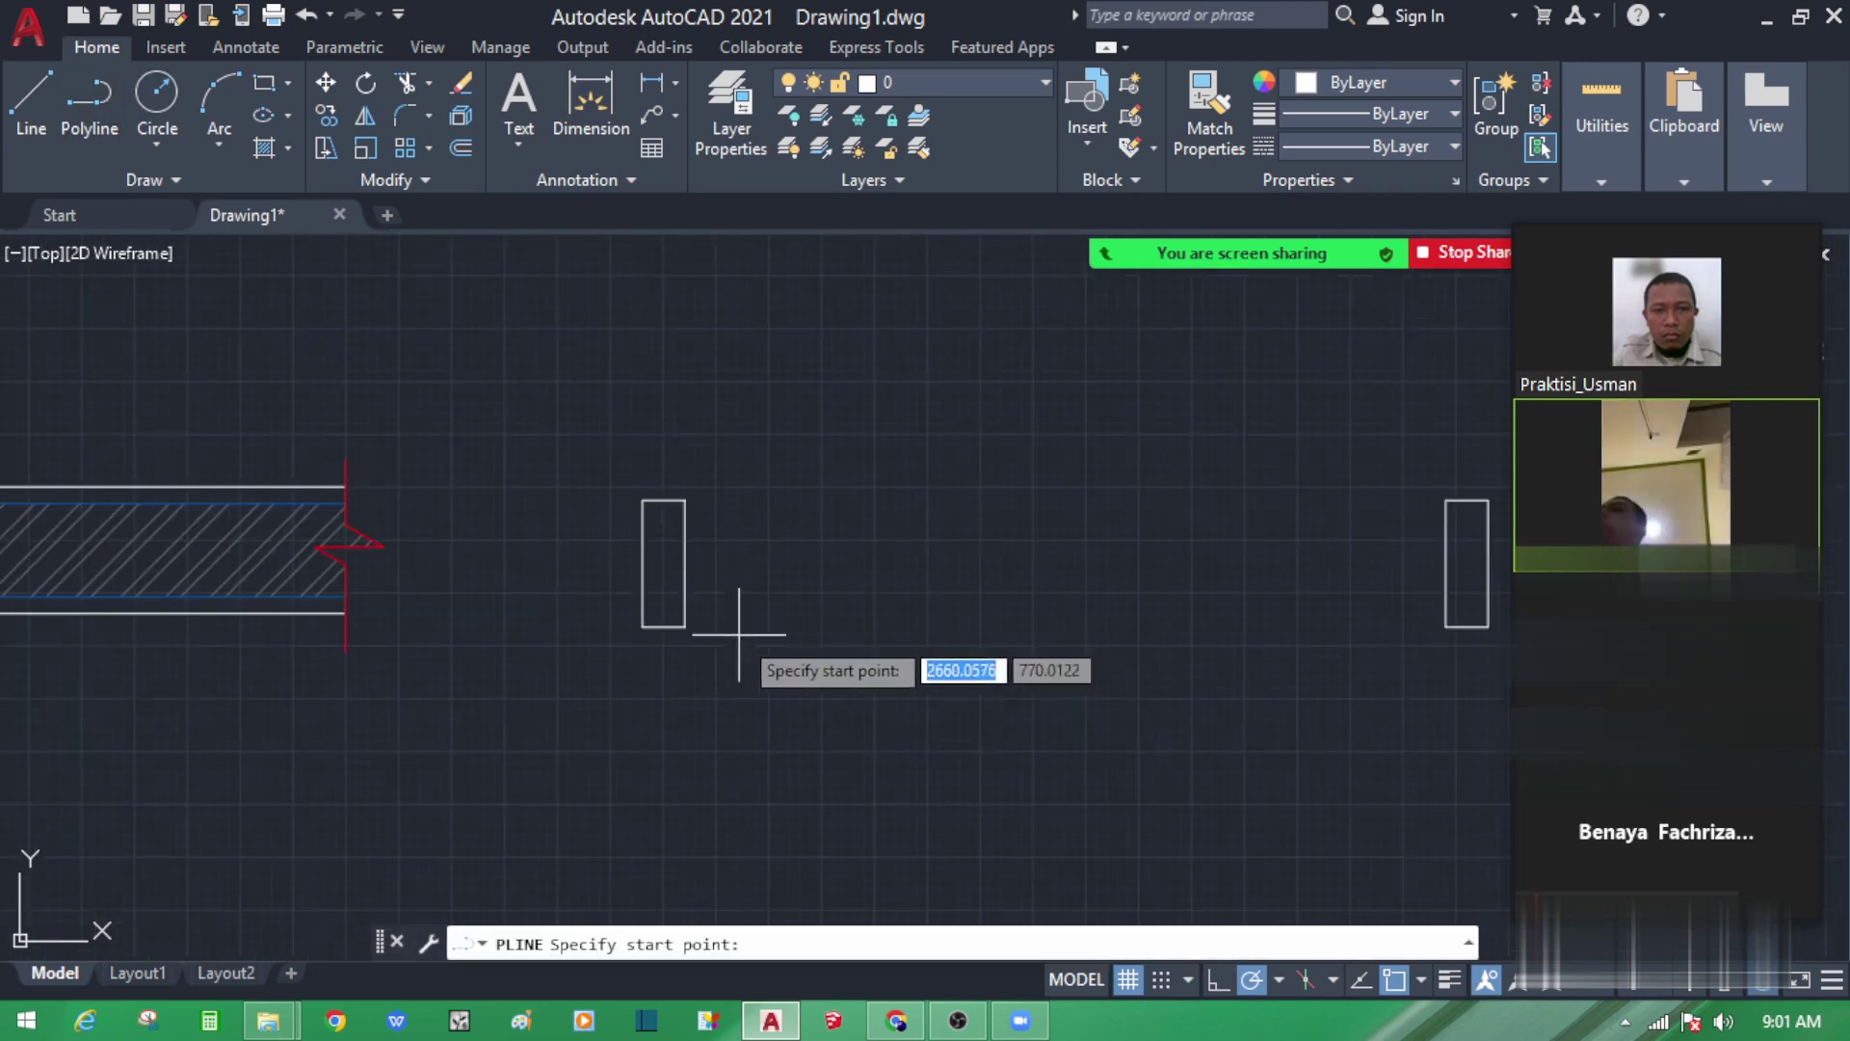
{"action": "key", "text": "Escape"}
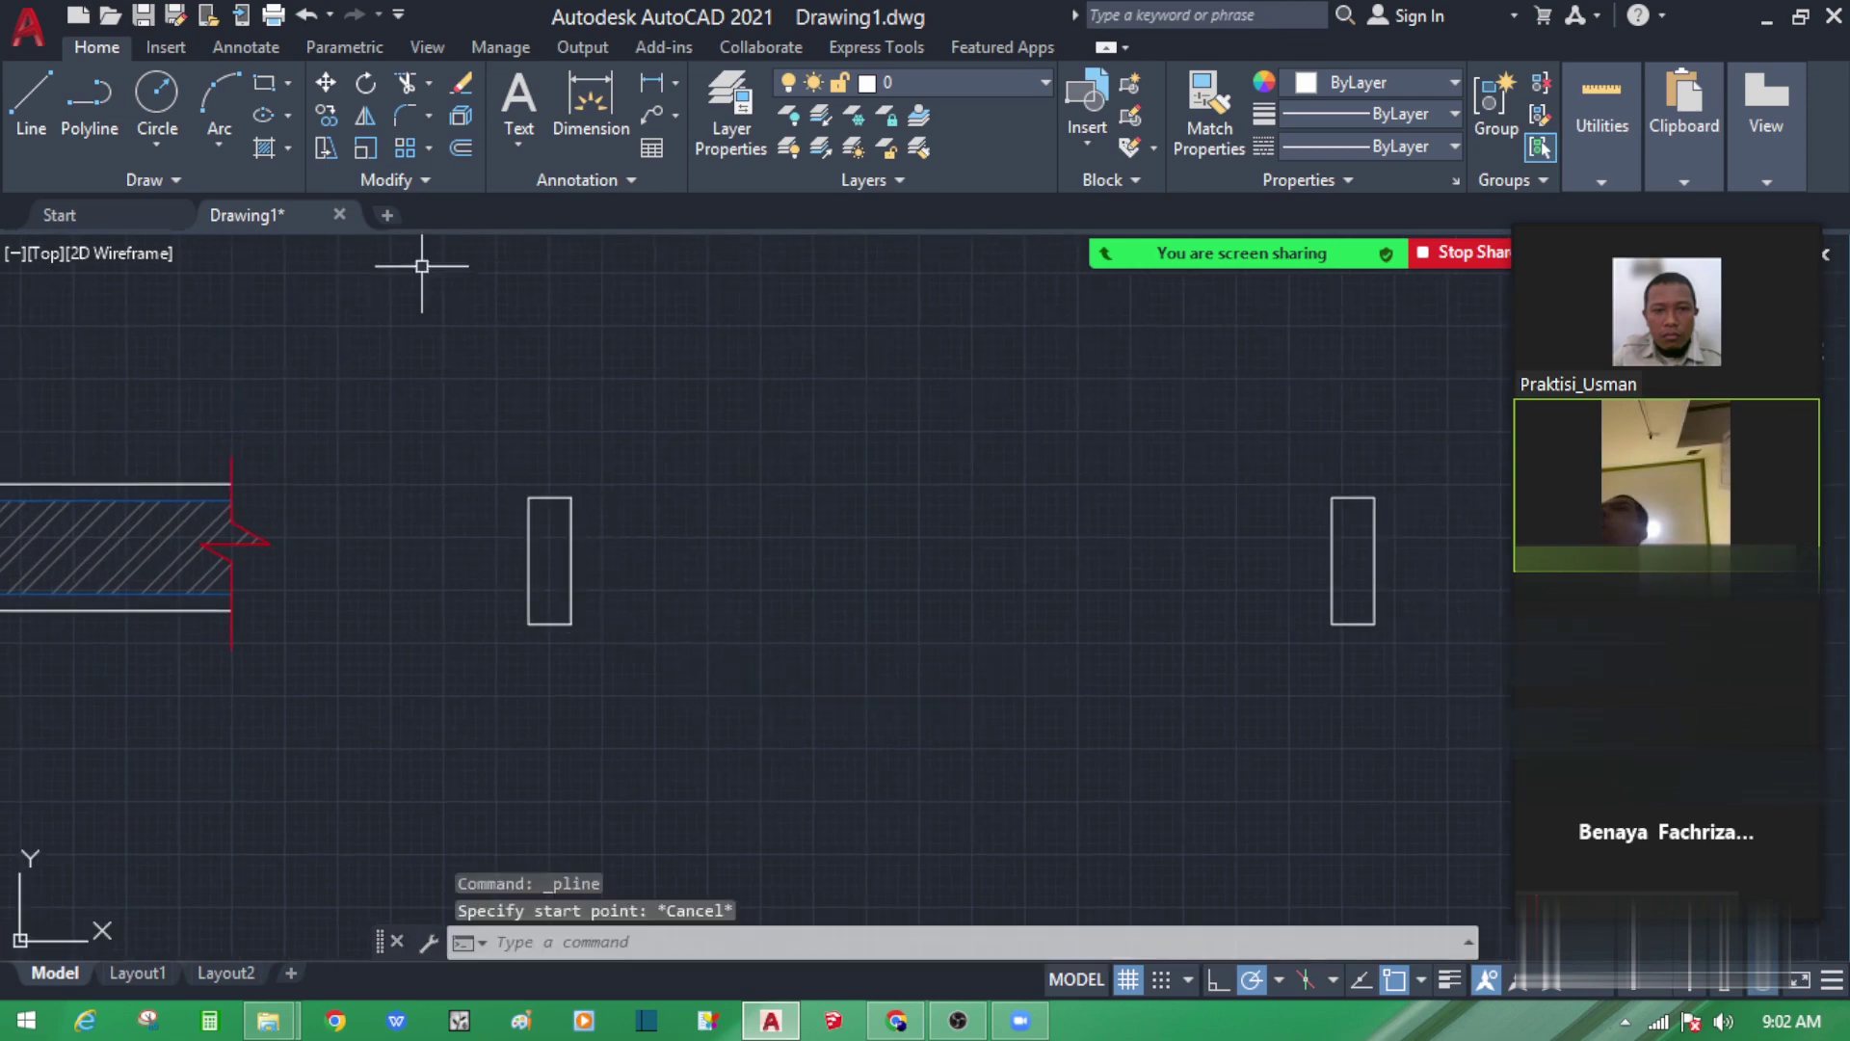
{"action": "left_click", "coordinate": [263, 85]}
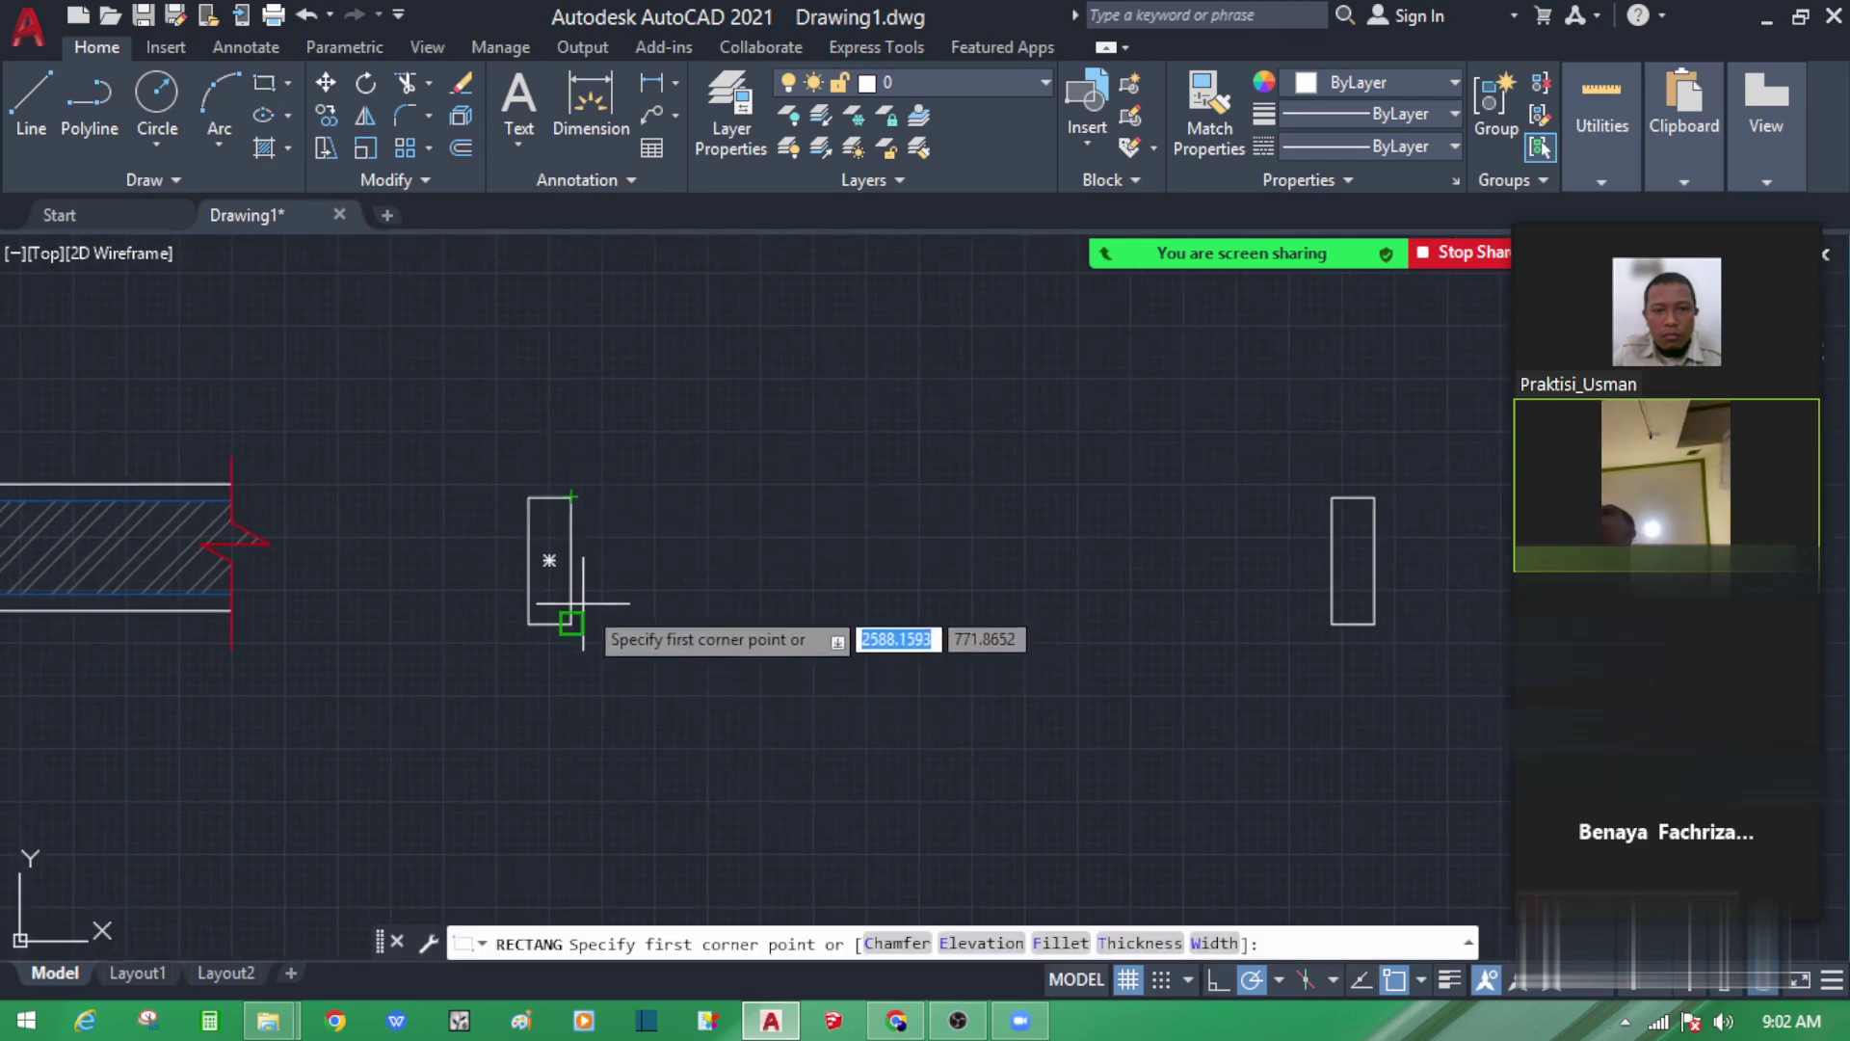
{"action": "key", "text": "Escape"}
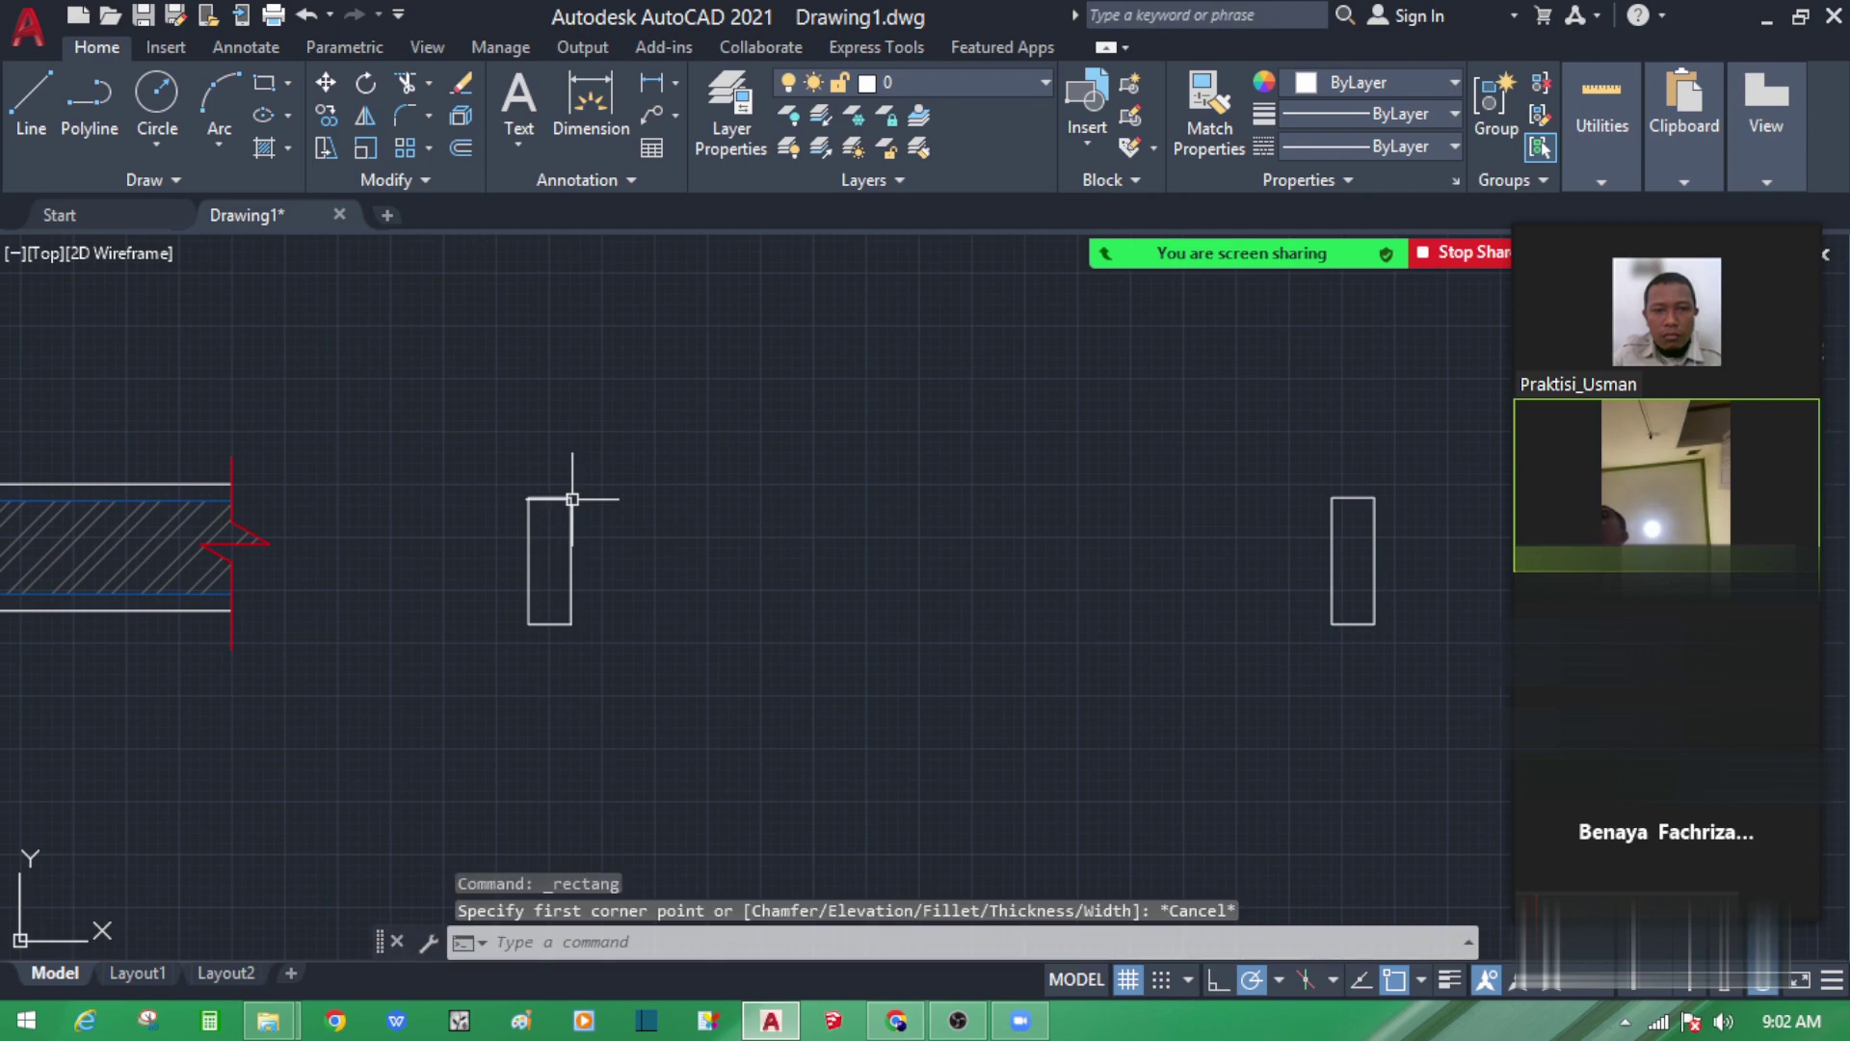
{"action": "type", "text": "l"}
{"action": "key", "text": "Return"}
{"action": "left_click", "coordinate": [571, 498]}
{"action": "left_click", "coordinate": [1332, 497]}
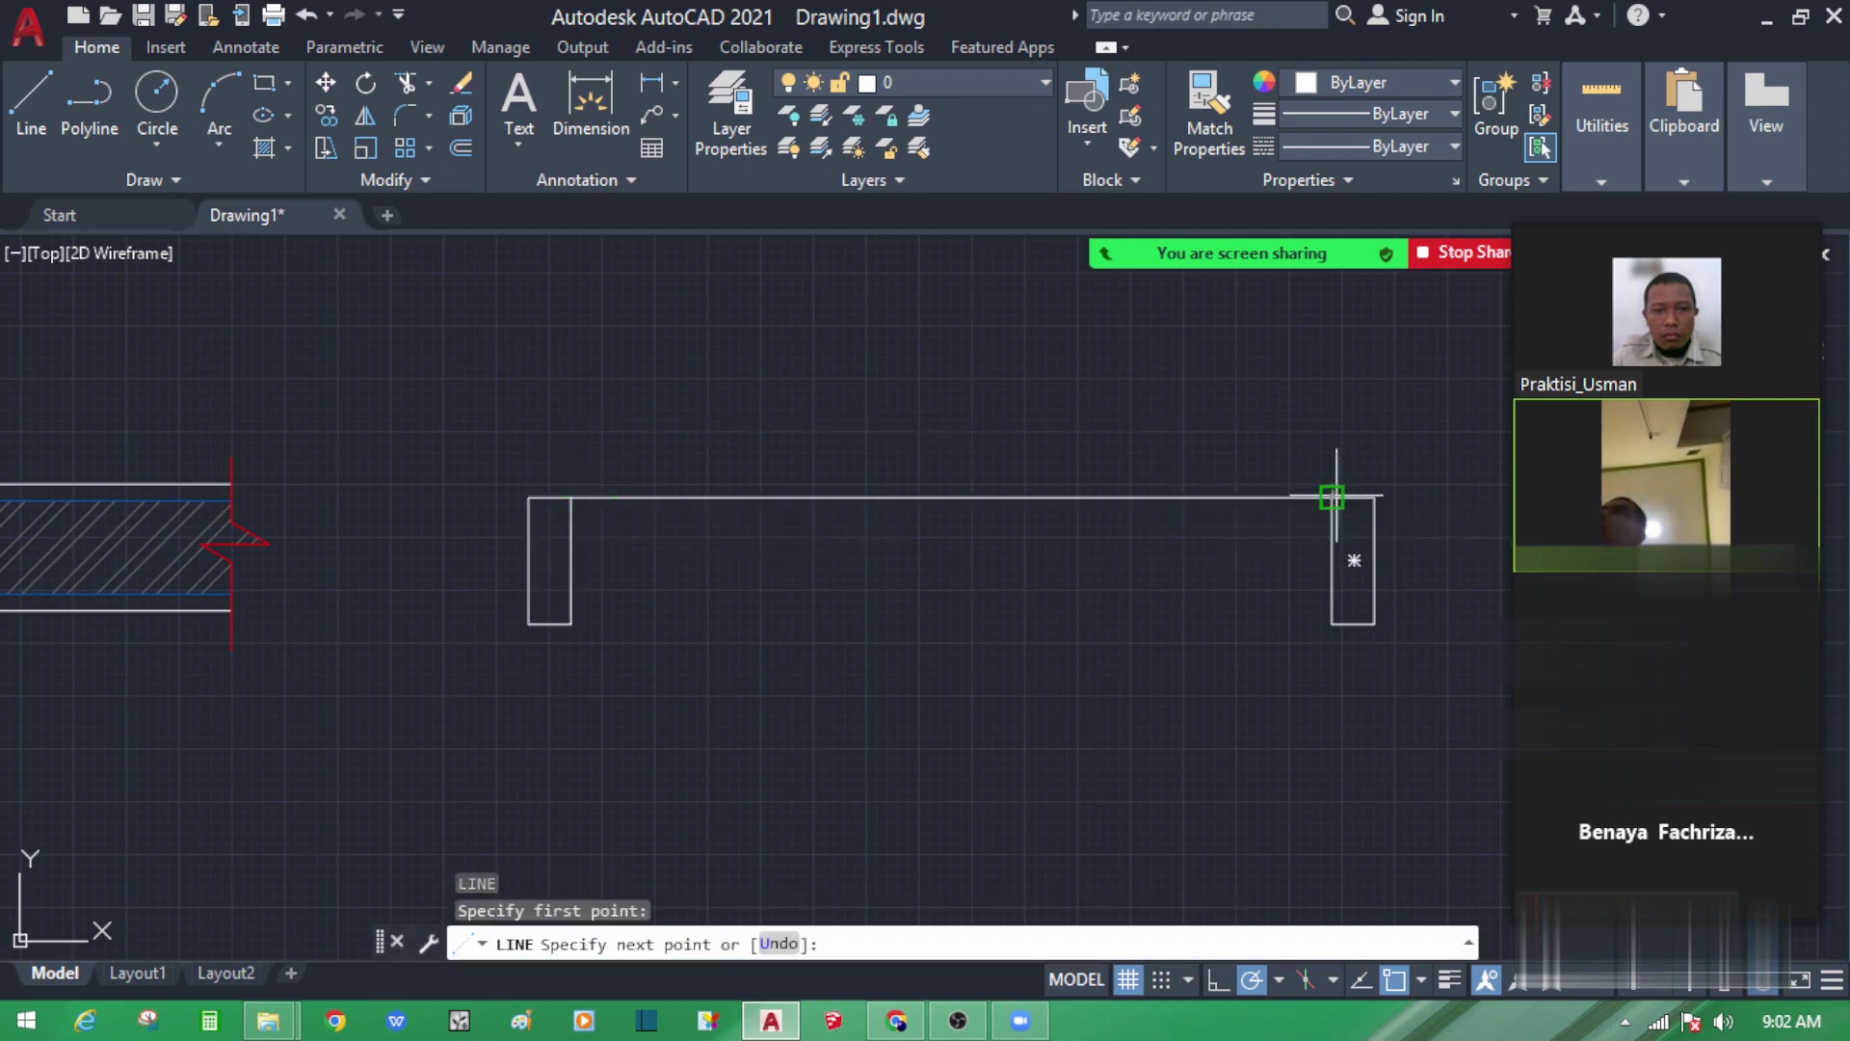
{"action": "key", "text": "Escape"}
Step: Offset the new top line 30 units downward
{"action": "type", "text": "o"}
{"action": "key", "text": "Return"}
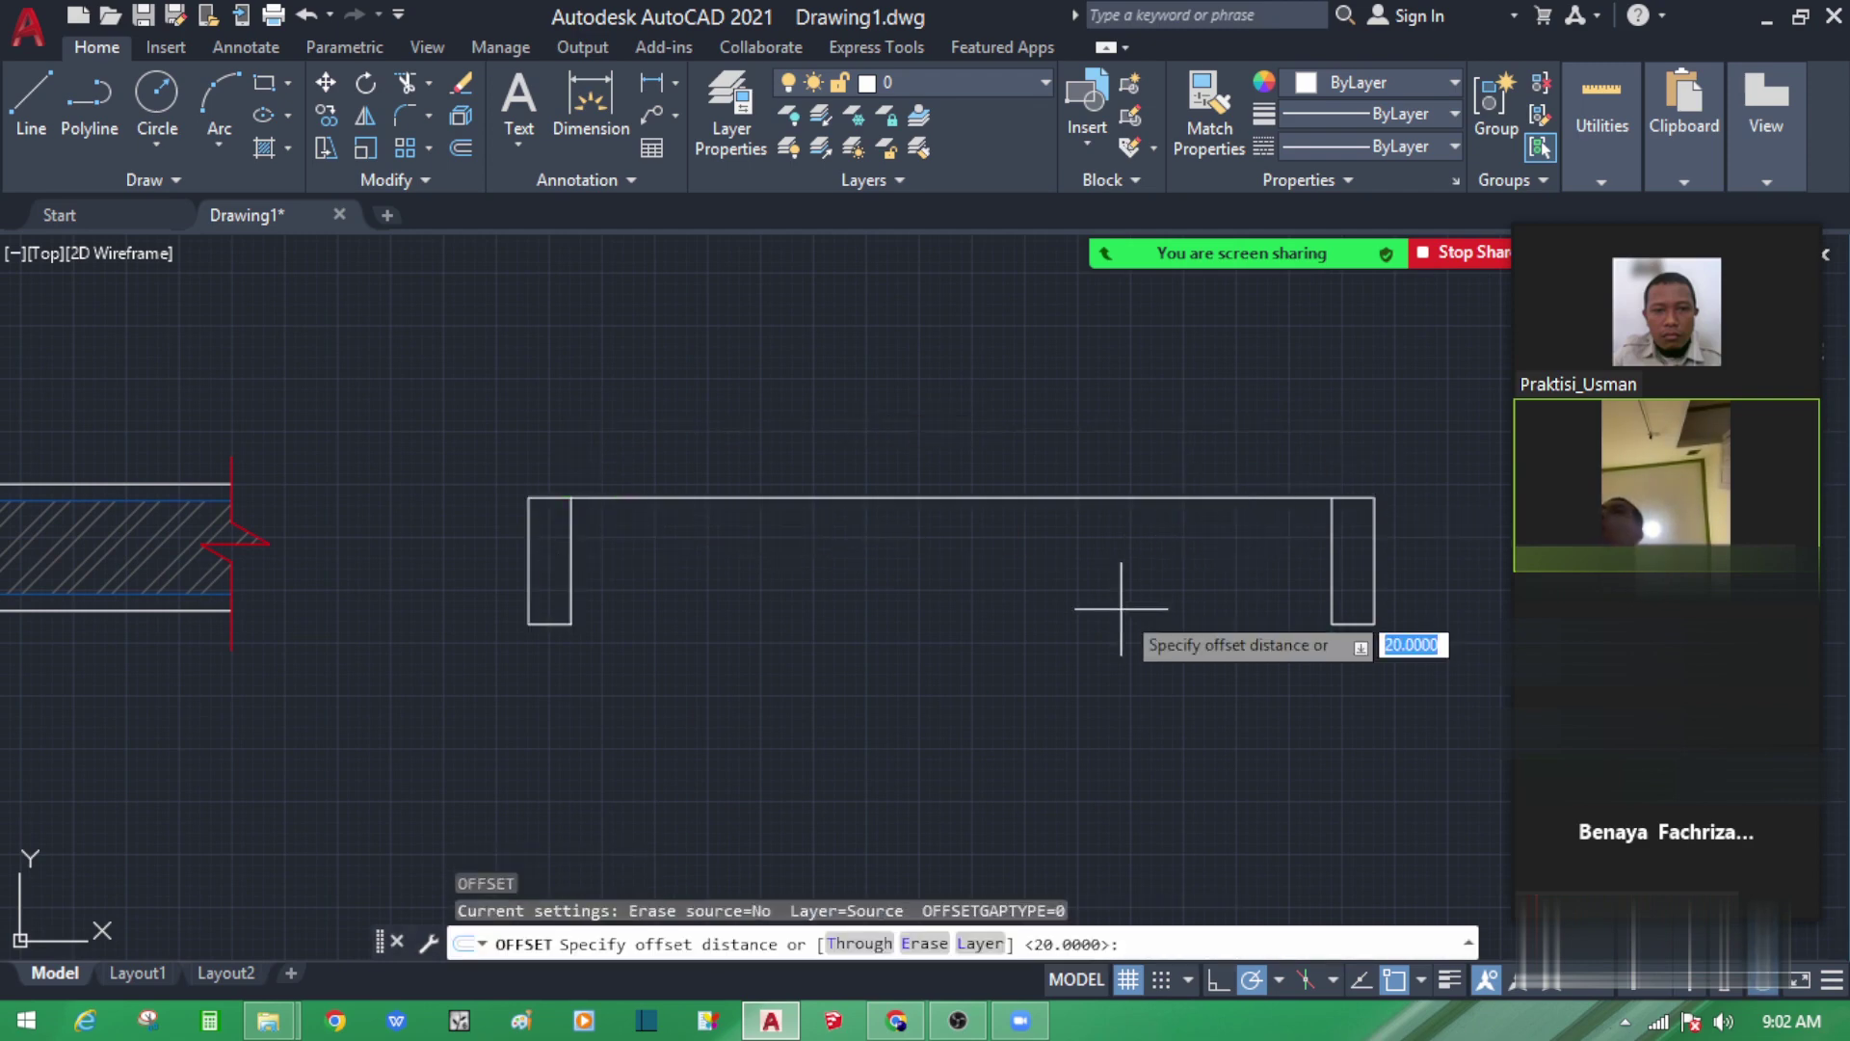
{"action": "type", "text": "30"}
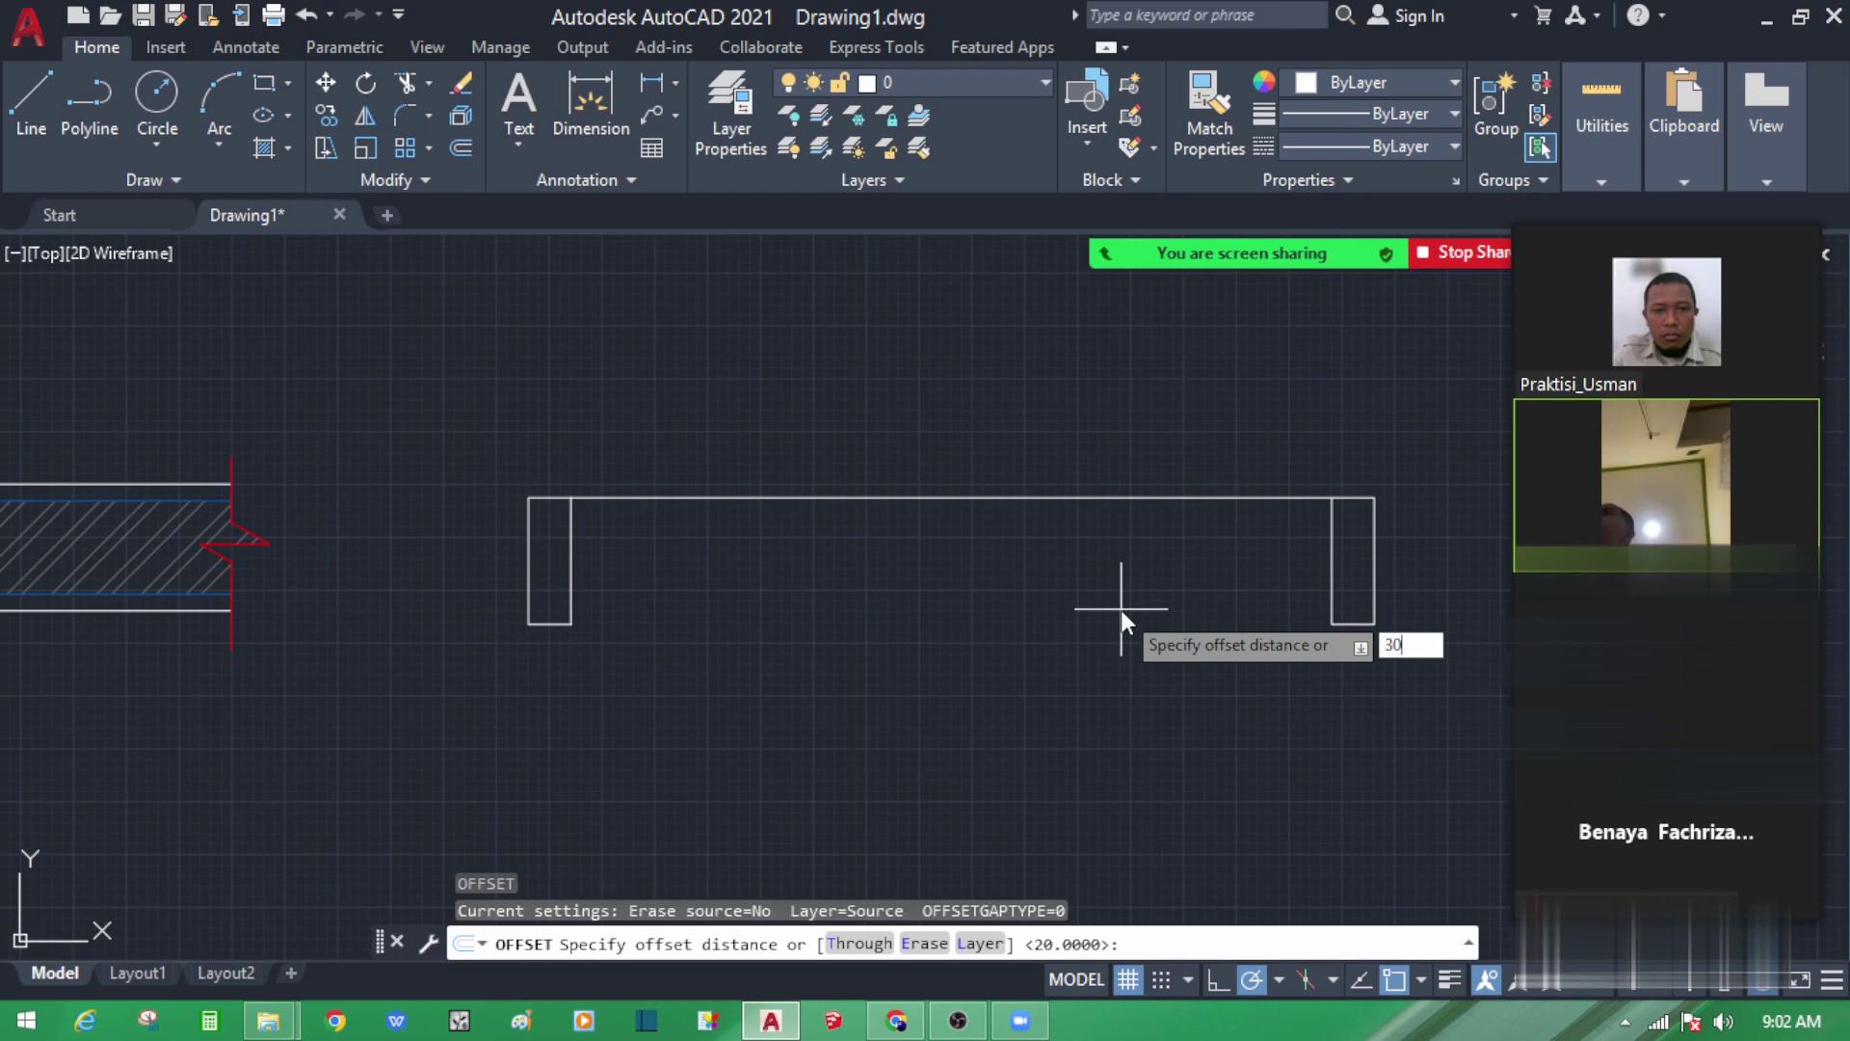
{"action": "key", "text": "Return"}
{"action": "left_click", "coordinate": [1156, 499]}
{"action": "left_click", "coordinate": [1161, 600]}
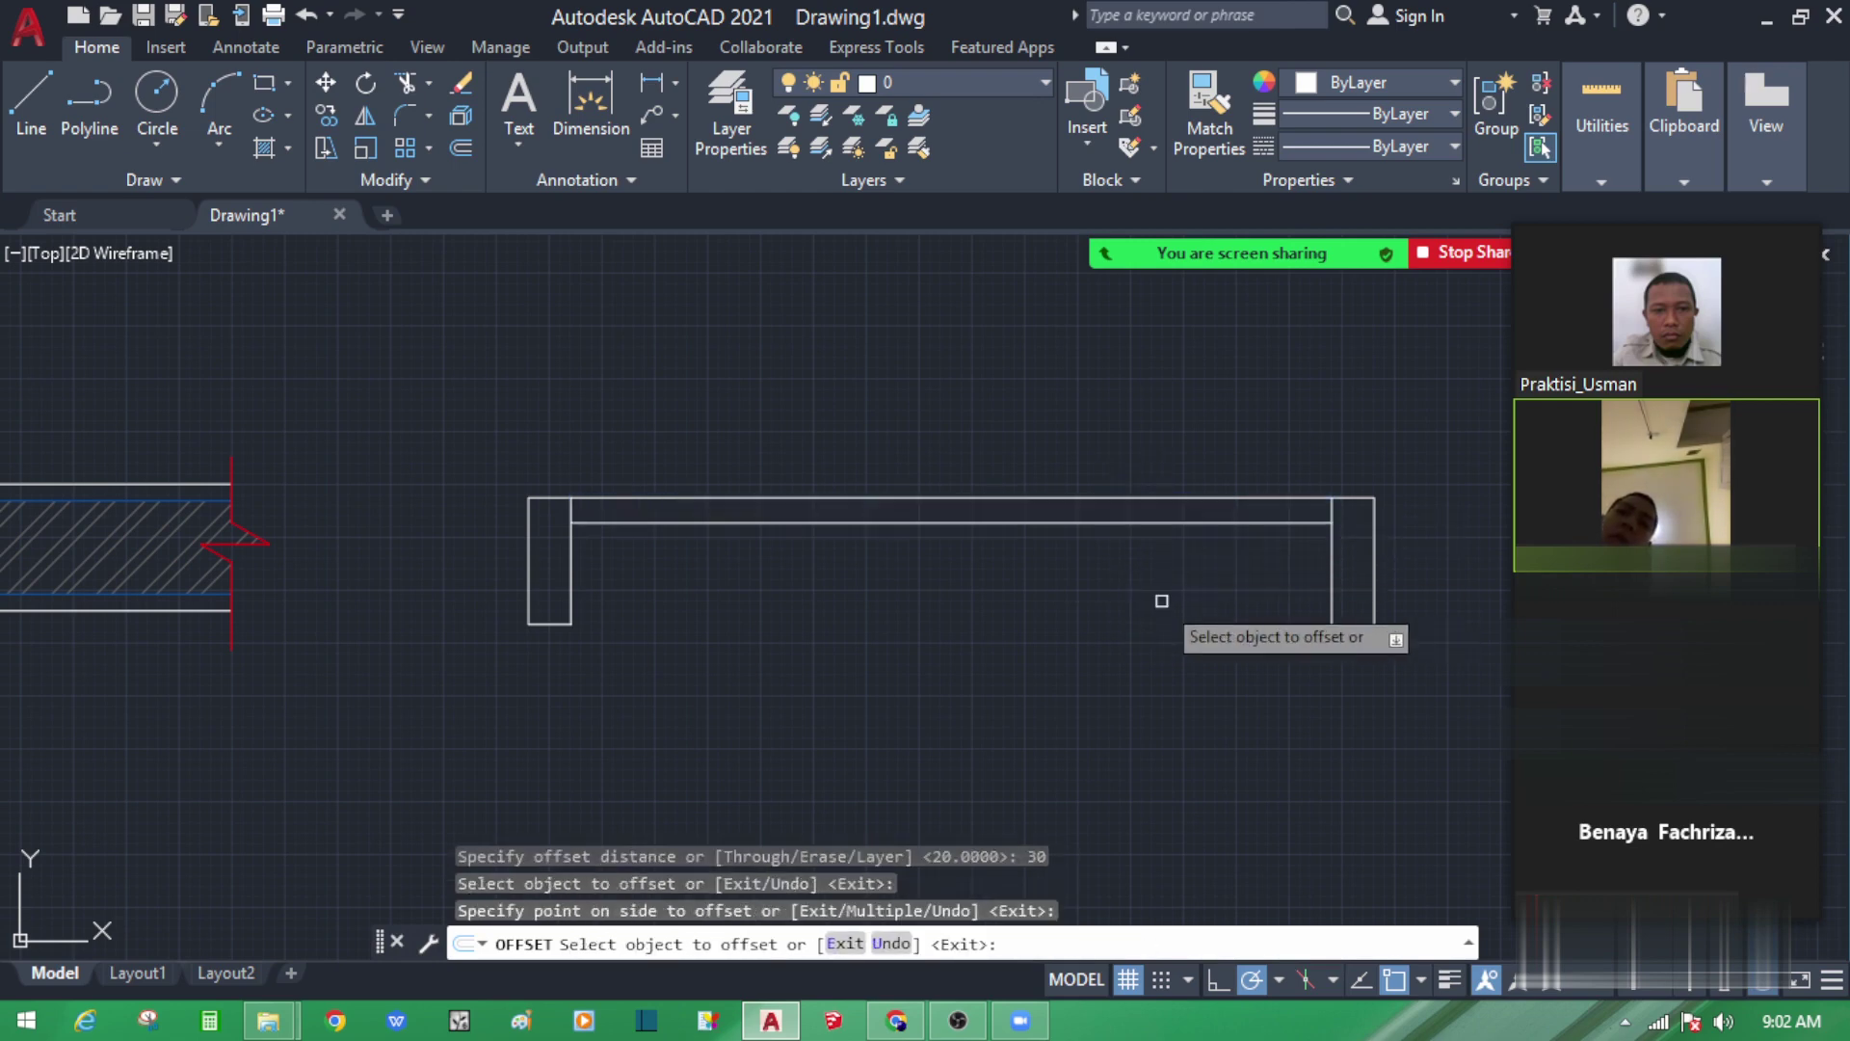
{"action": "key", "text": "Escape"}
{"action": "left_click", "coordinate": [263, 79]}
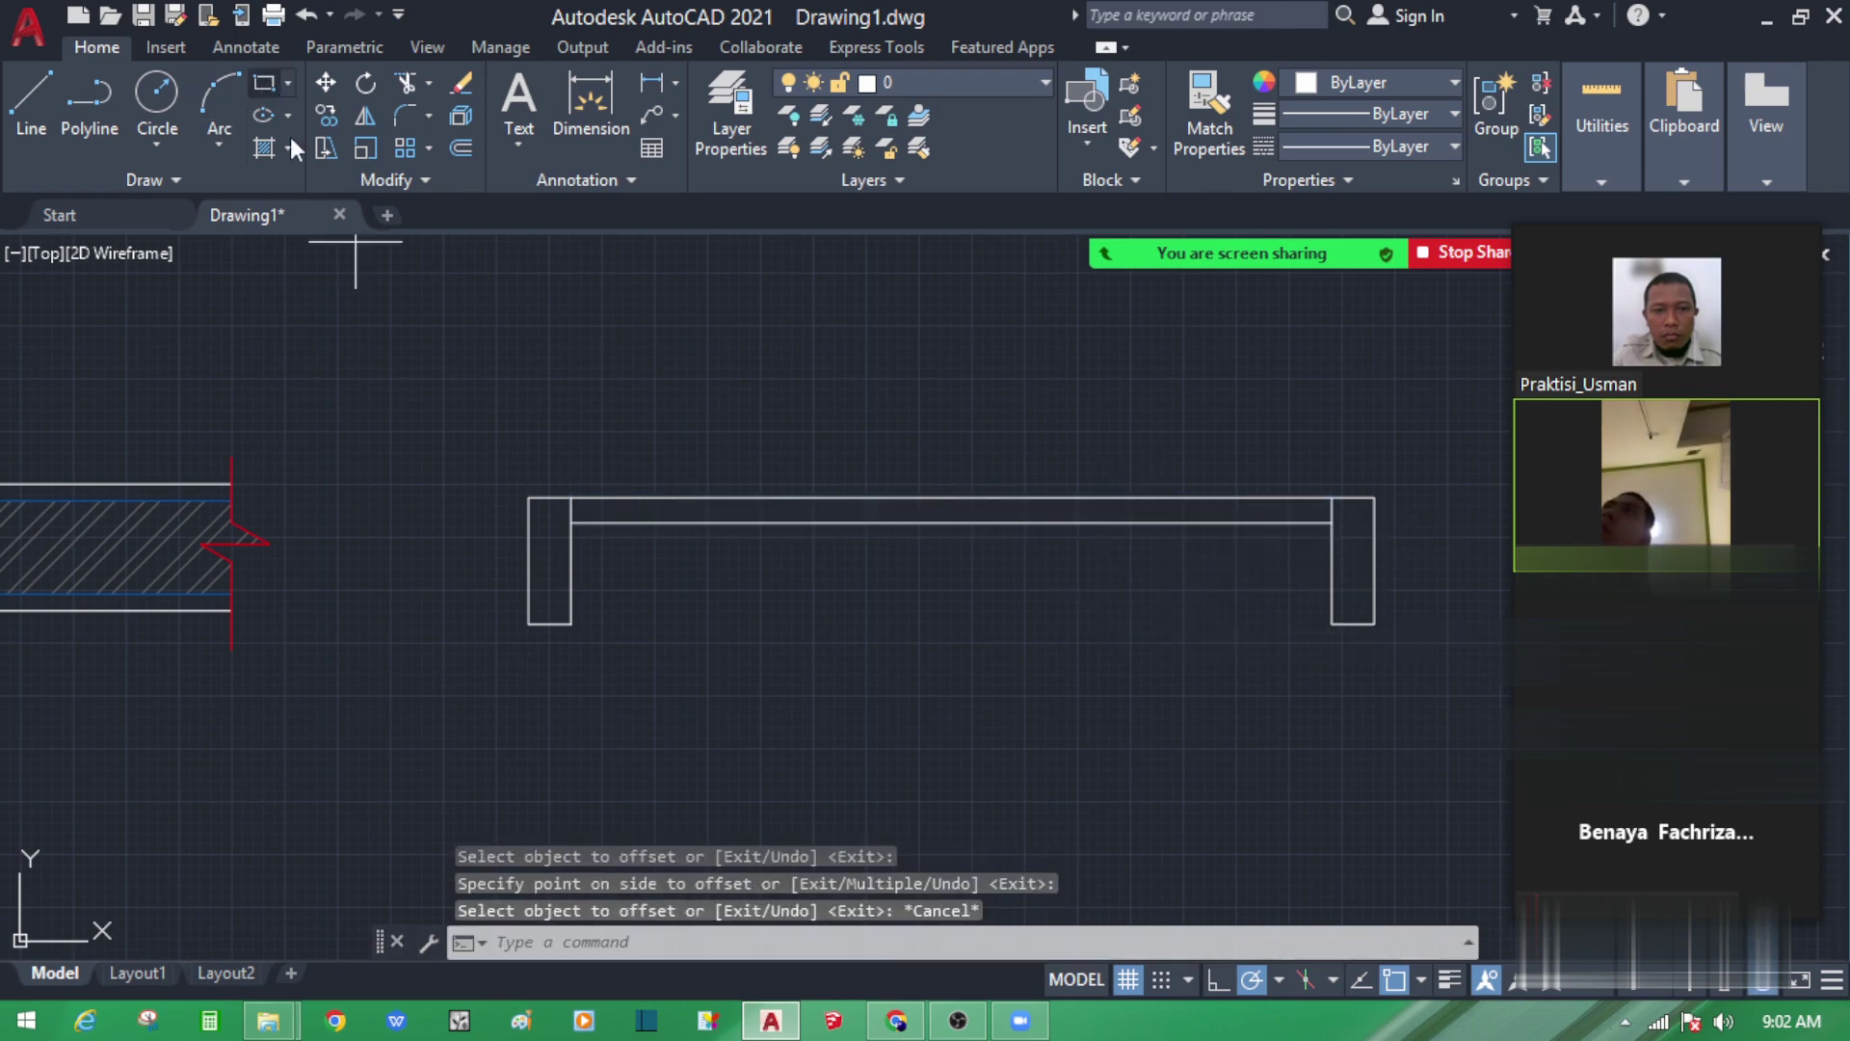
{"action": "left_click", "coordinate": [572, 497]}
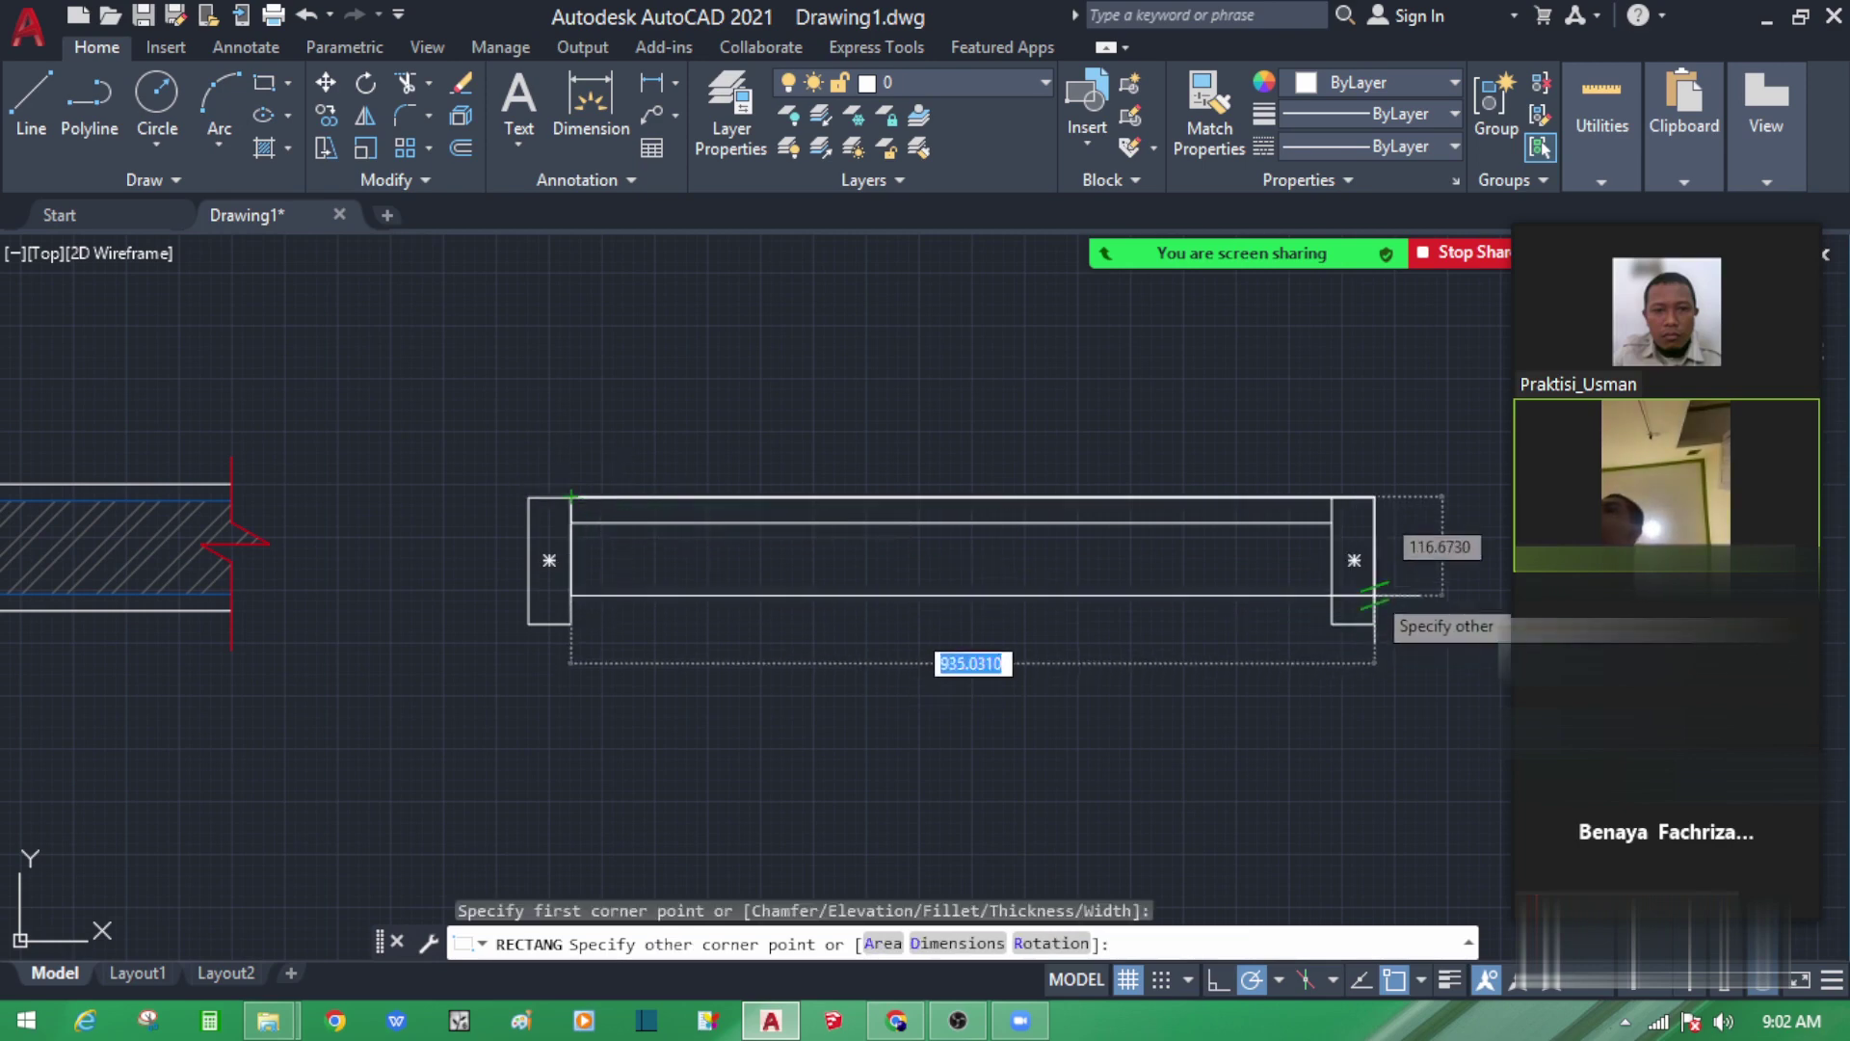
Step: Erase the stray rectangle drawn between the two jambs
{"action": "left_click", "coordinate": [1333, 523]}
{"action": "key", "text": "Escape"}
{"action": "left_click", "coordinate": [559, 485]}
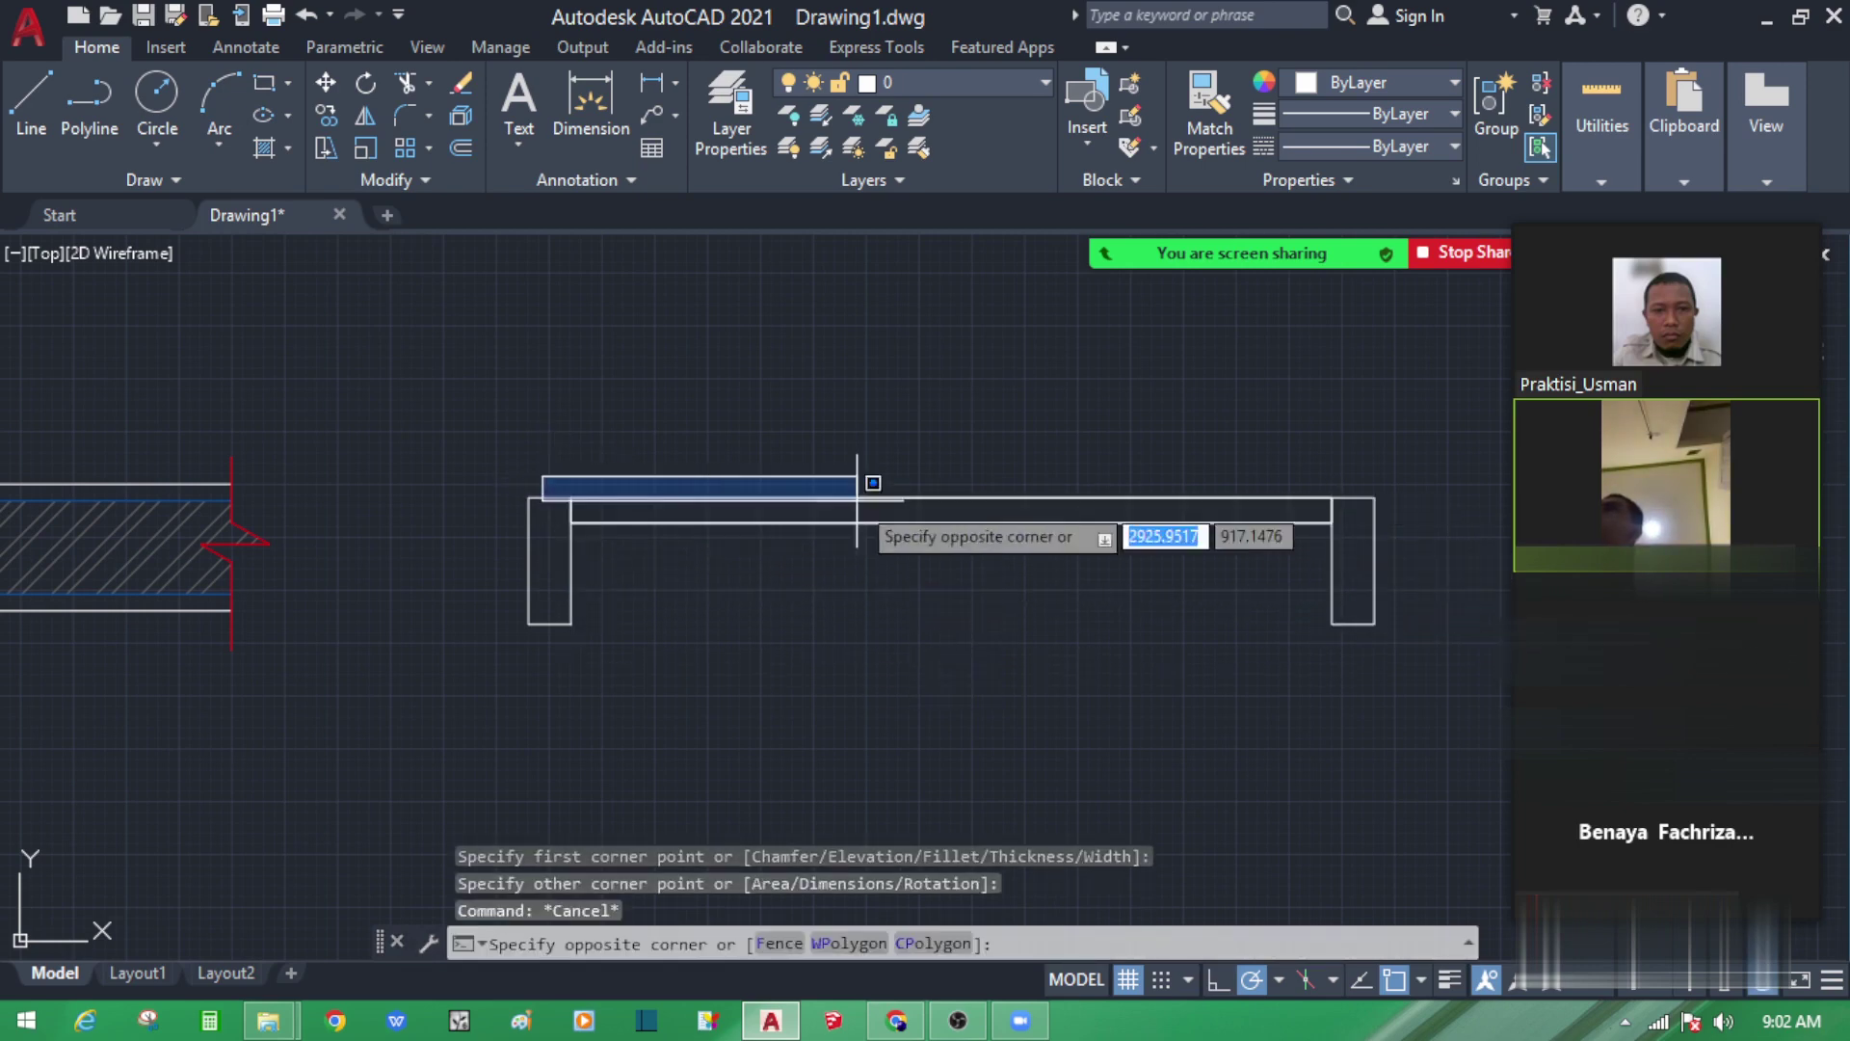
{"action": "left_click", "coordinate": [1363, 501]}
{"action": "left_click", "coordinate": [560, 510]}
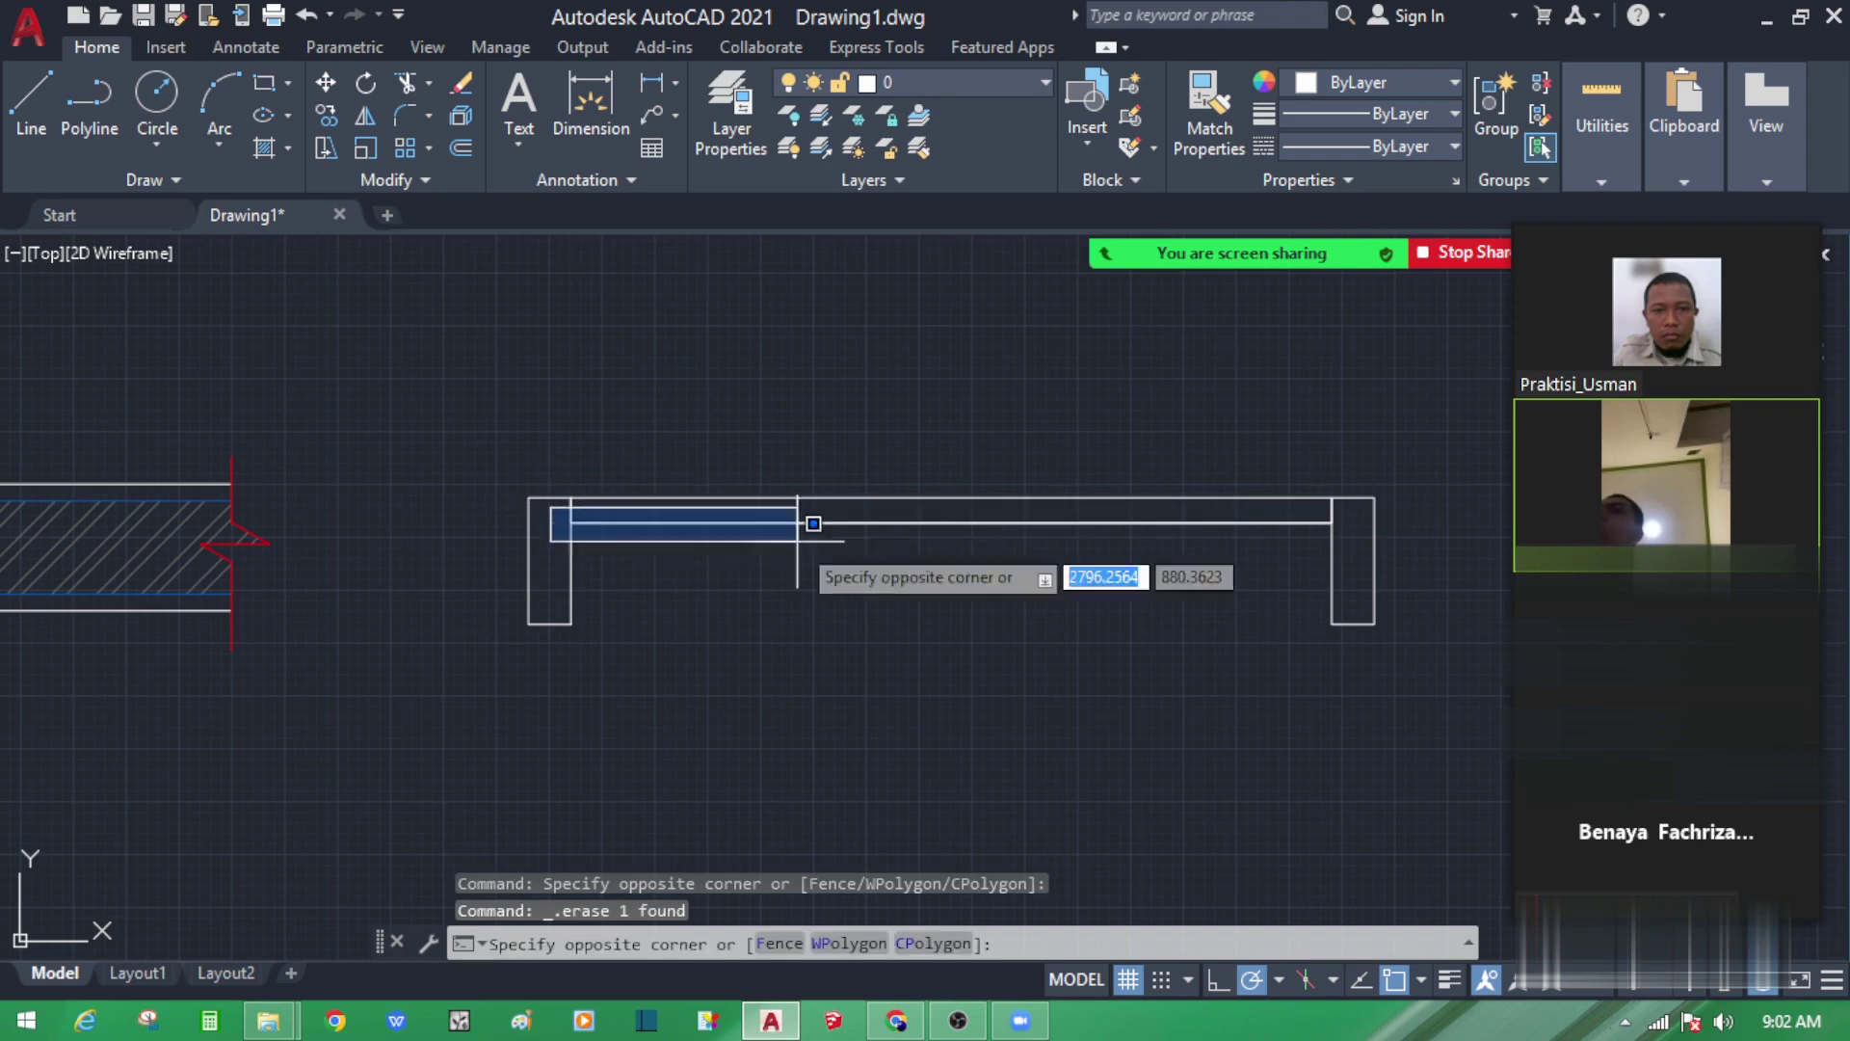
{"action": "left_click", "coordinate": [1348, 566]}
{"action": "key", "text": "Delete"}
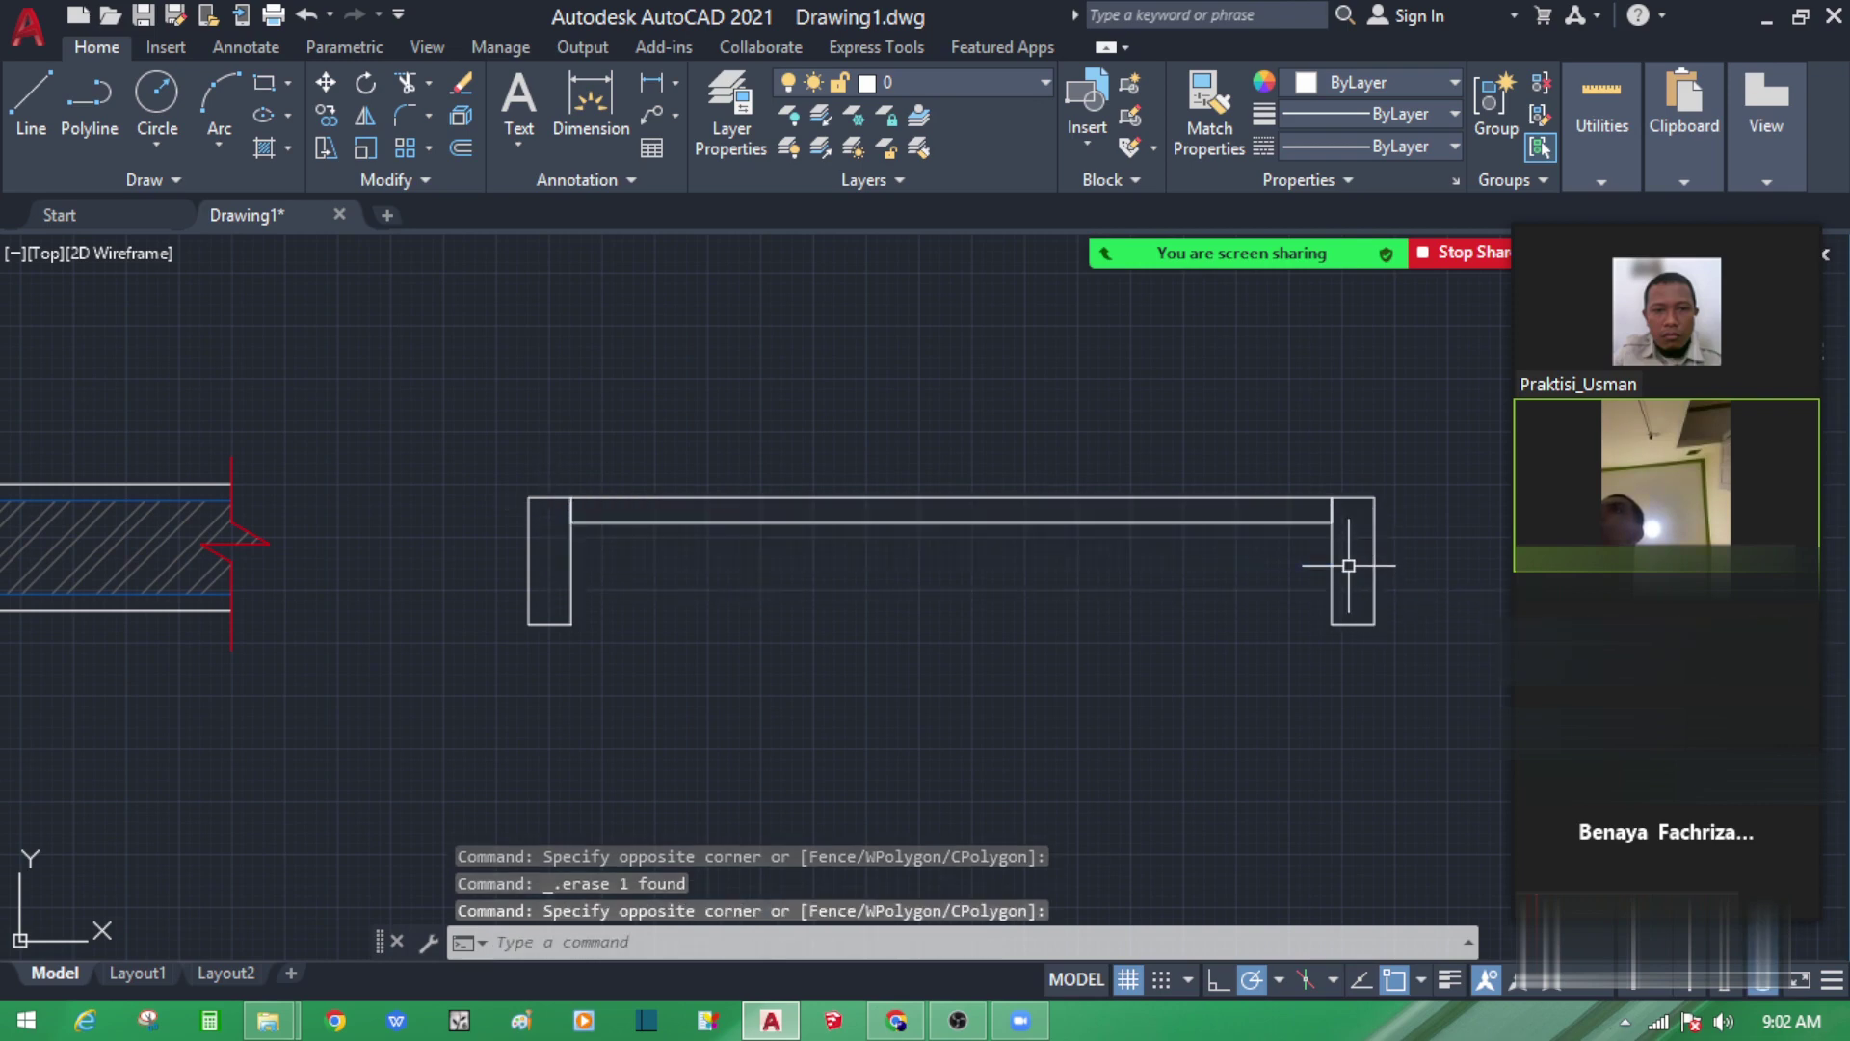
Step: Draw a 10-unit polyline notch at the left jamb's top inner corner
{"action": "scroll", "coordinate": [838, 567], "scroll_direction": "up", "scroll_amount": 5}
{"action": "middle_click_drag", "start_coordinate": [286, 486], "coordinate": [847, 549]}
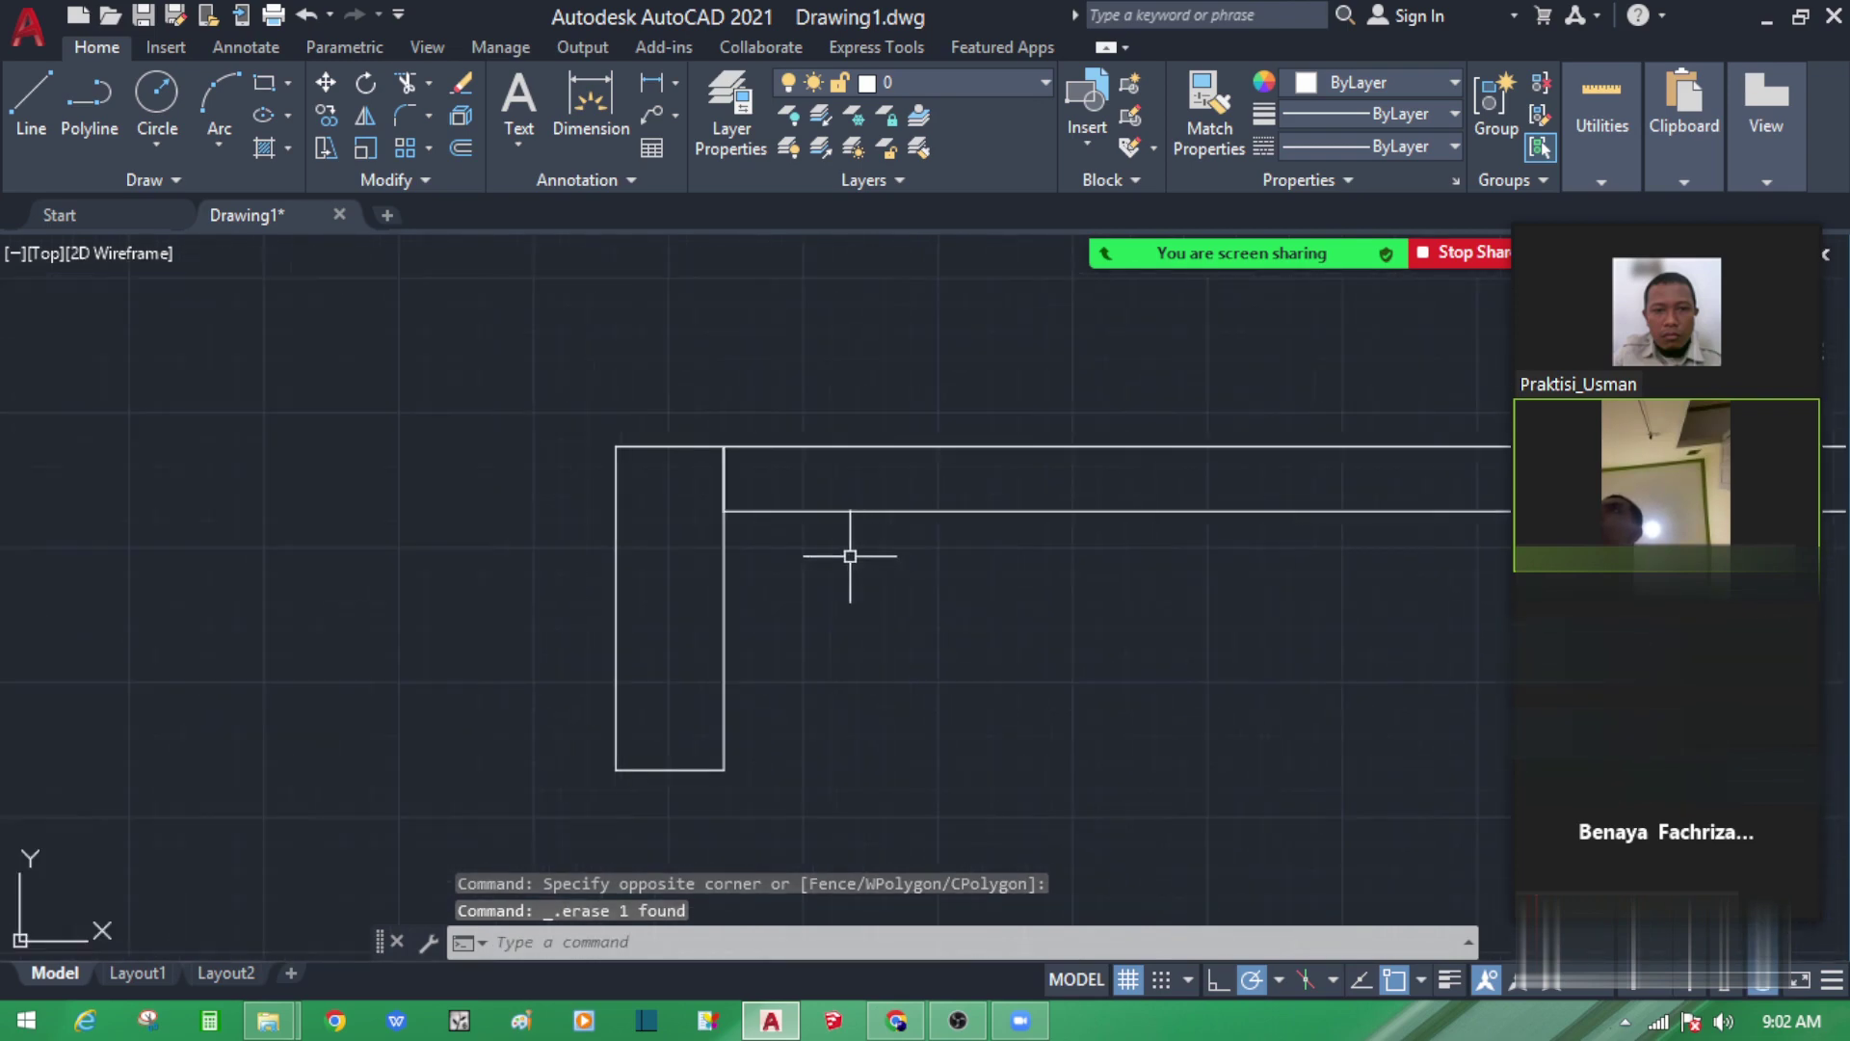
{"action": "scroll", "coordinate": [805, 475], "scroll_direction": "up", "scroll_amount": 2}
{"action": "left_click", "coordinate": [77, 90]}
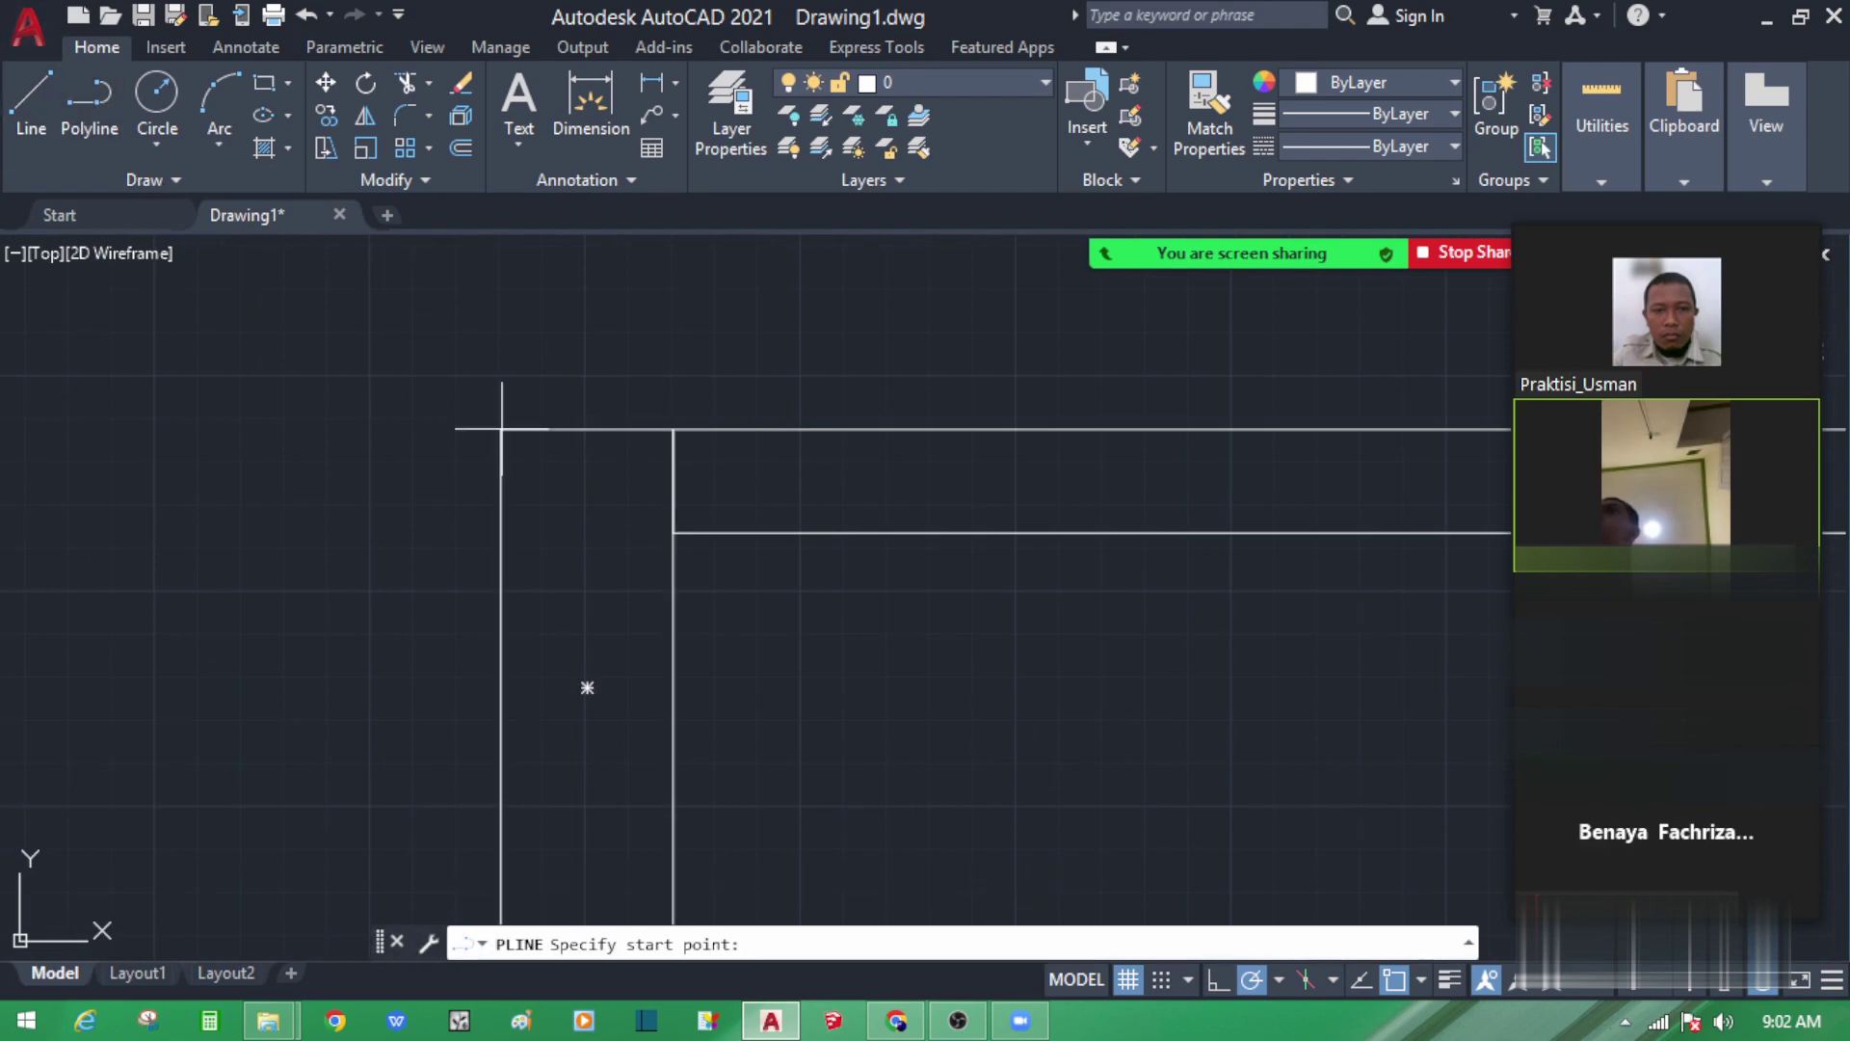
{"action": "left_click", "coordinate": [673, 531]}
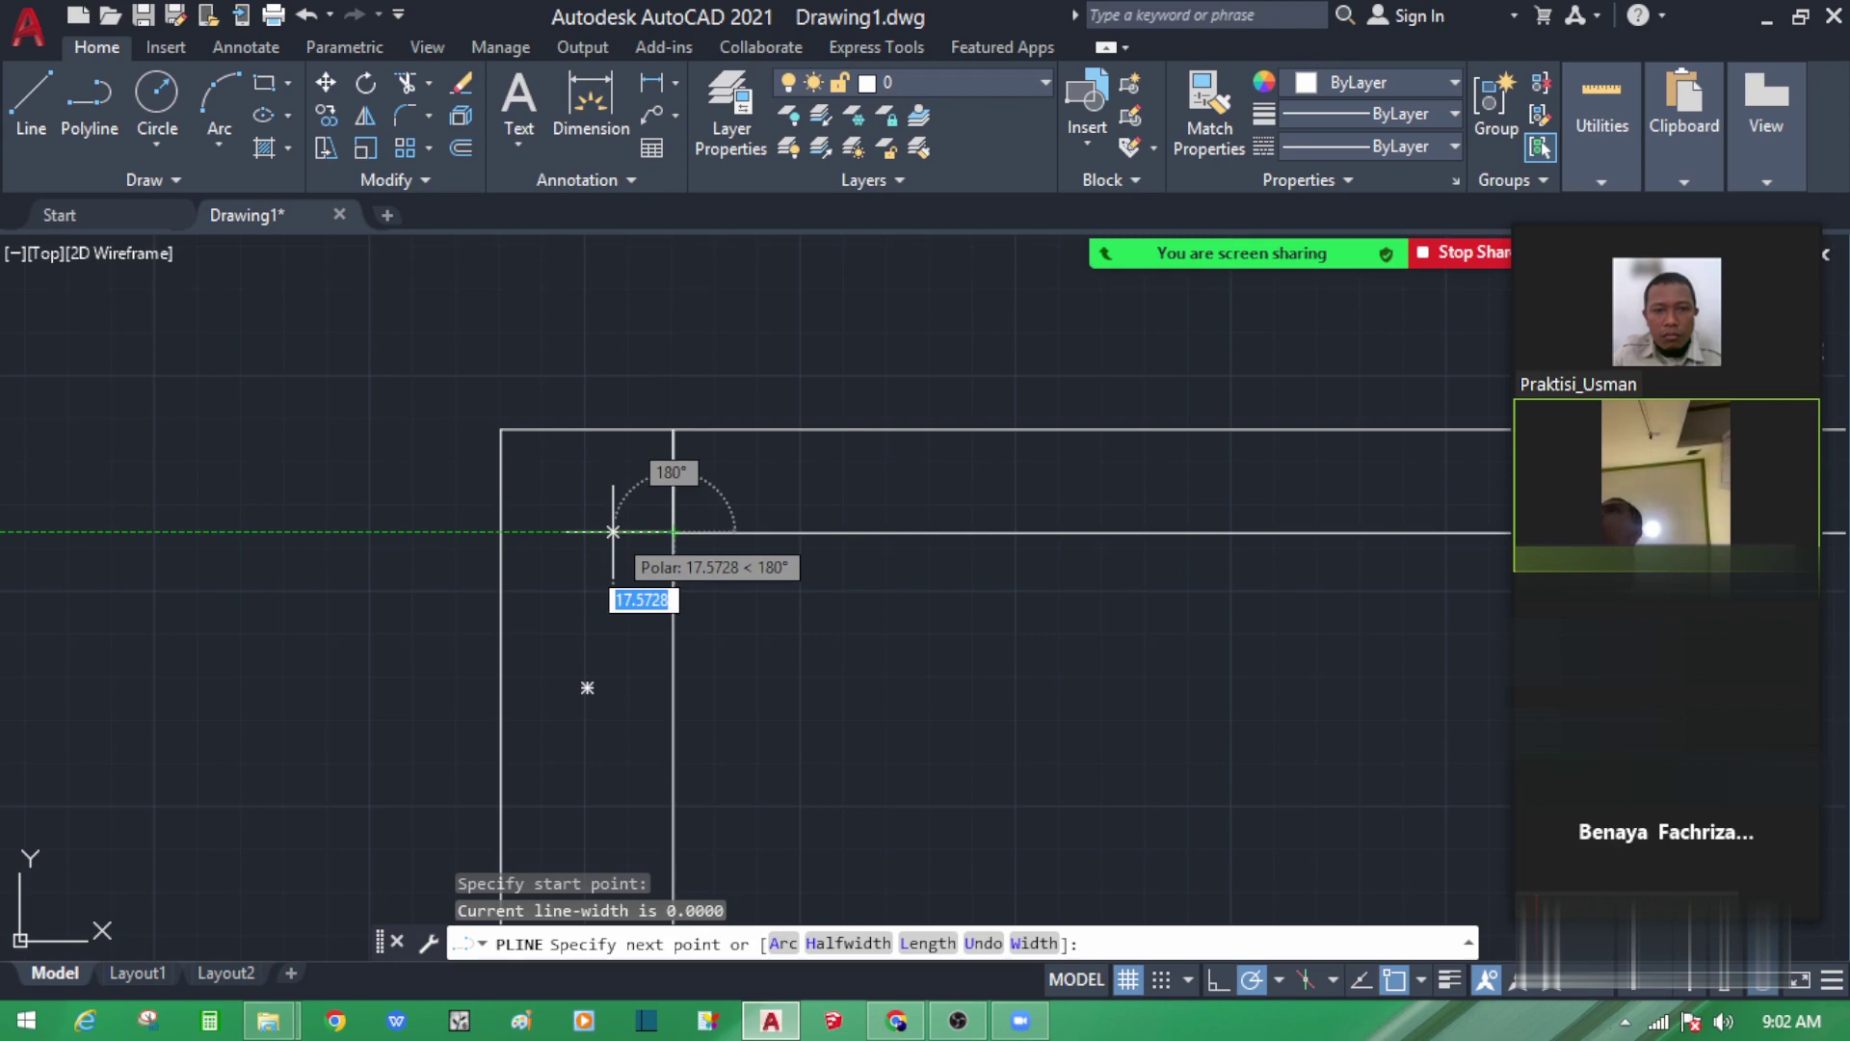
{"action": "type", "text": "10"}
{"action": "key", "text": "Return"}
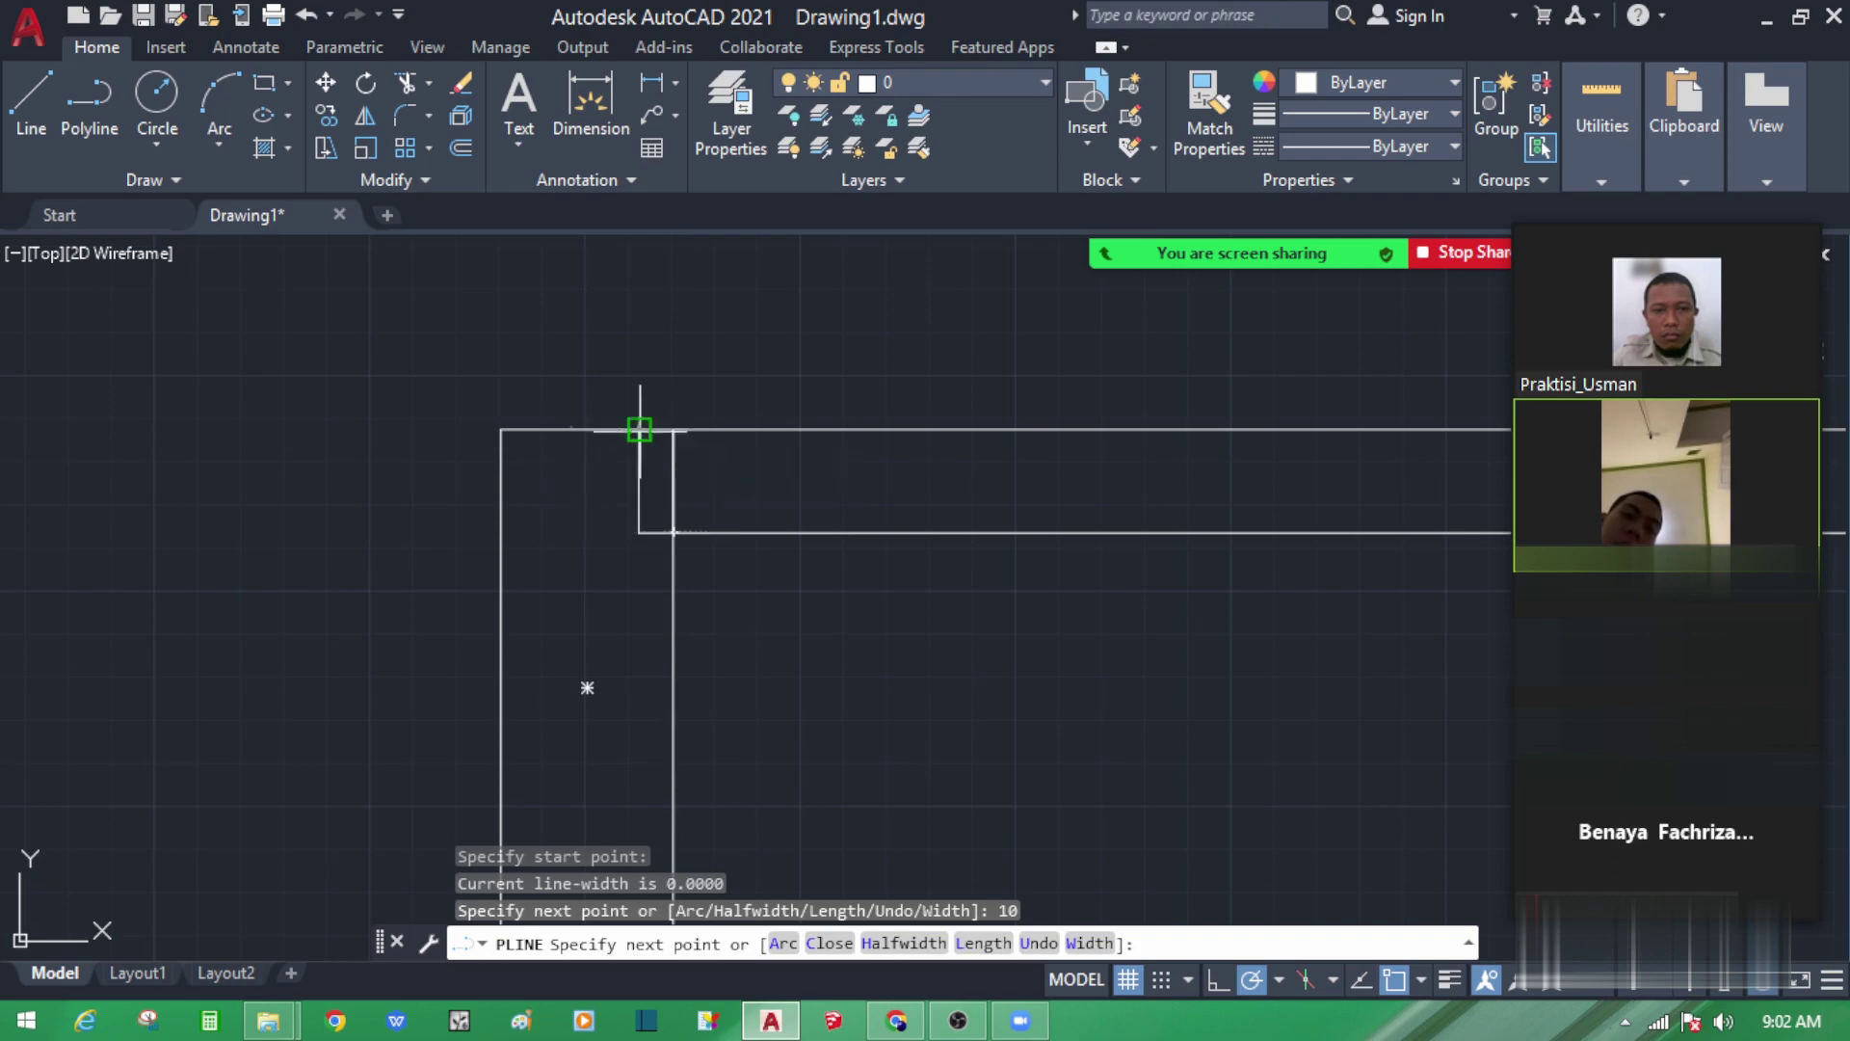
{"action": "key", "text": "Escape"}
Step: Move the long horizontal beam upward, clear of the jambs
{"action": "left_click", "coordinate": [661, 495]}
{"action": "left_click", "coordinate": [627, 483]}
{"action": "scroll", "coordinate": [386, 529], "scroll_direction": "down", "scroll_amount": 4}
{"action": "key", "text": "Escape"}
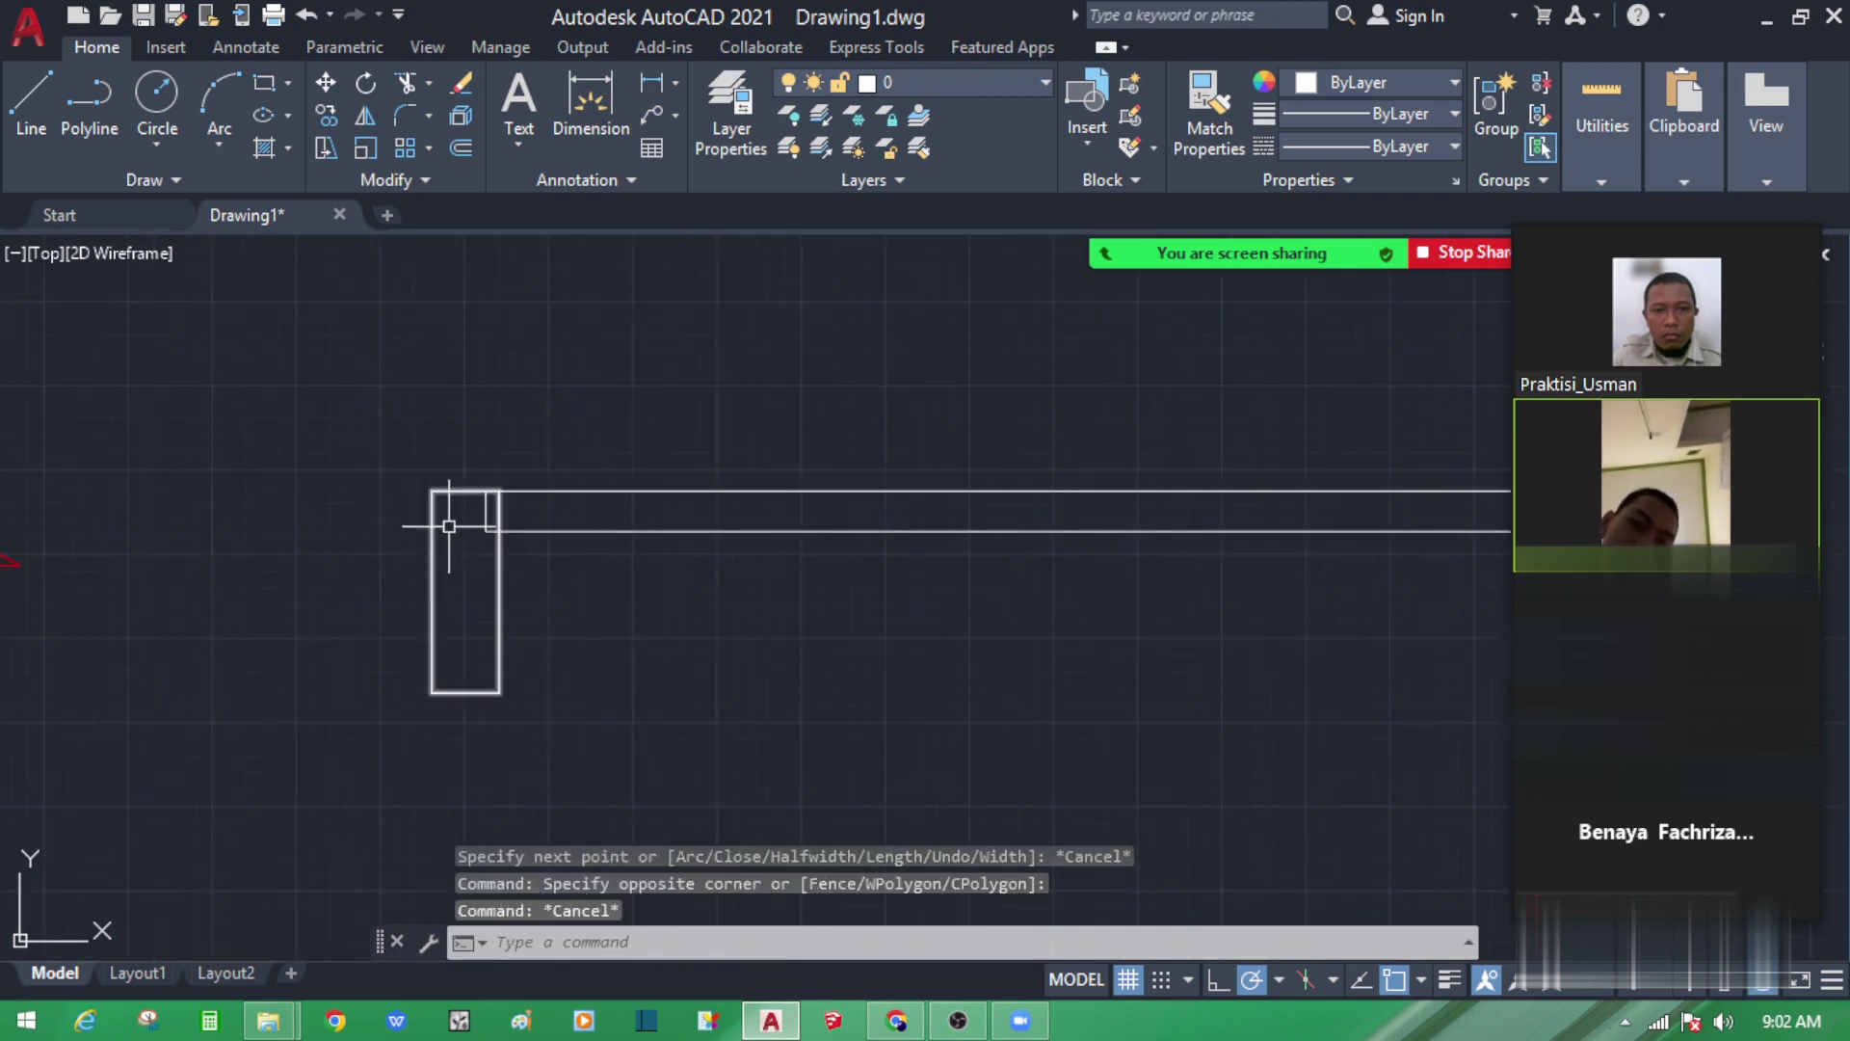
{"action": "scroll", "coordinate": [501, 511], "scroll_direction": "up", "scroll_amount": 2}
{"action": "left_click", "coordinate": [682, 620]}
{"action": "left_click", "coordinate": [626, 498]}
{"action": "type", "text": "m"}
{"action": "key", "text": "Return"}
{"action": "left_click", "coordinate": [633, 715]}
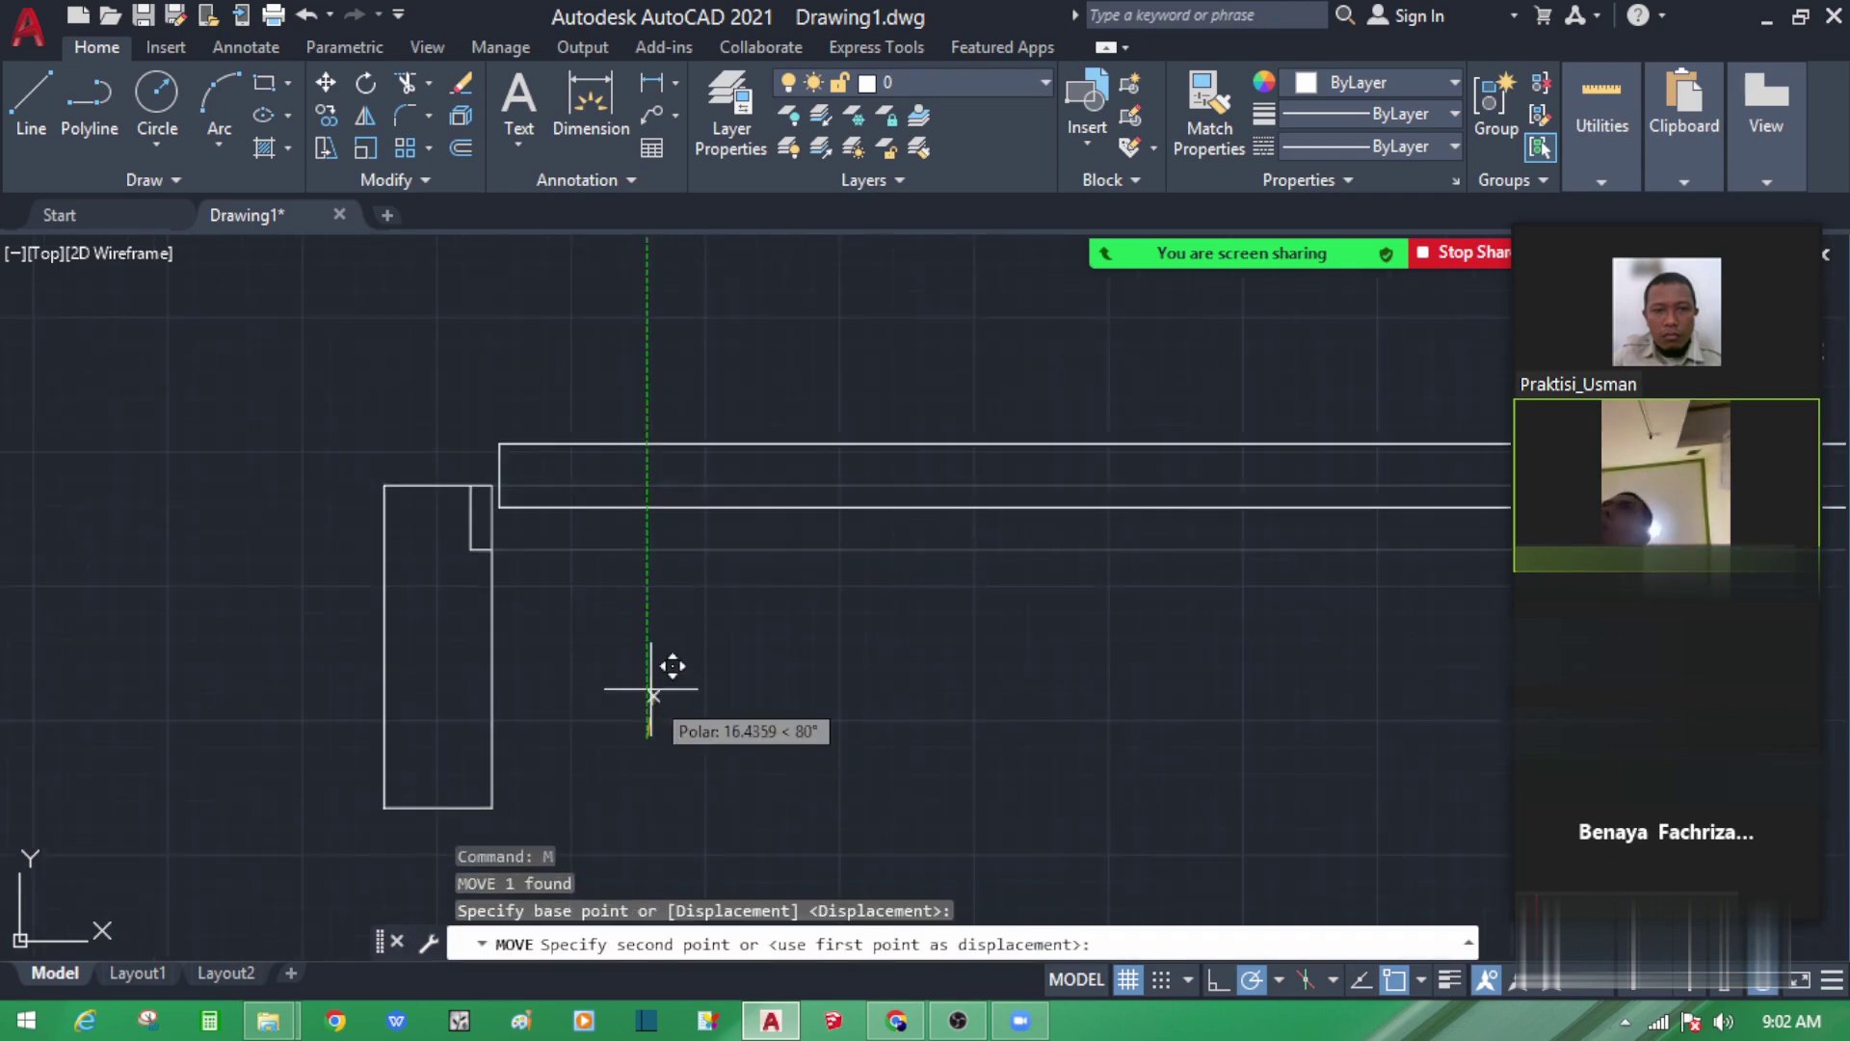
{"action": "left_click", "coordinate": [649, 588]}
{"action": "key", "text": "Escape"}
Step: Begin trimming with the TR command
{"action": "scroll", "coordinate": [436, 535], "scroll_direction": "up", "scroll_amount": 2}
{"action": "type", "text": "tr"}
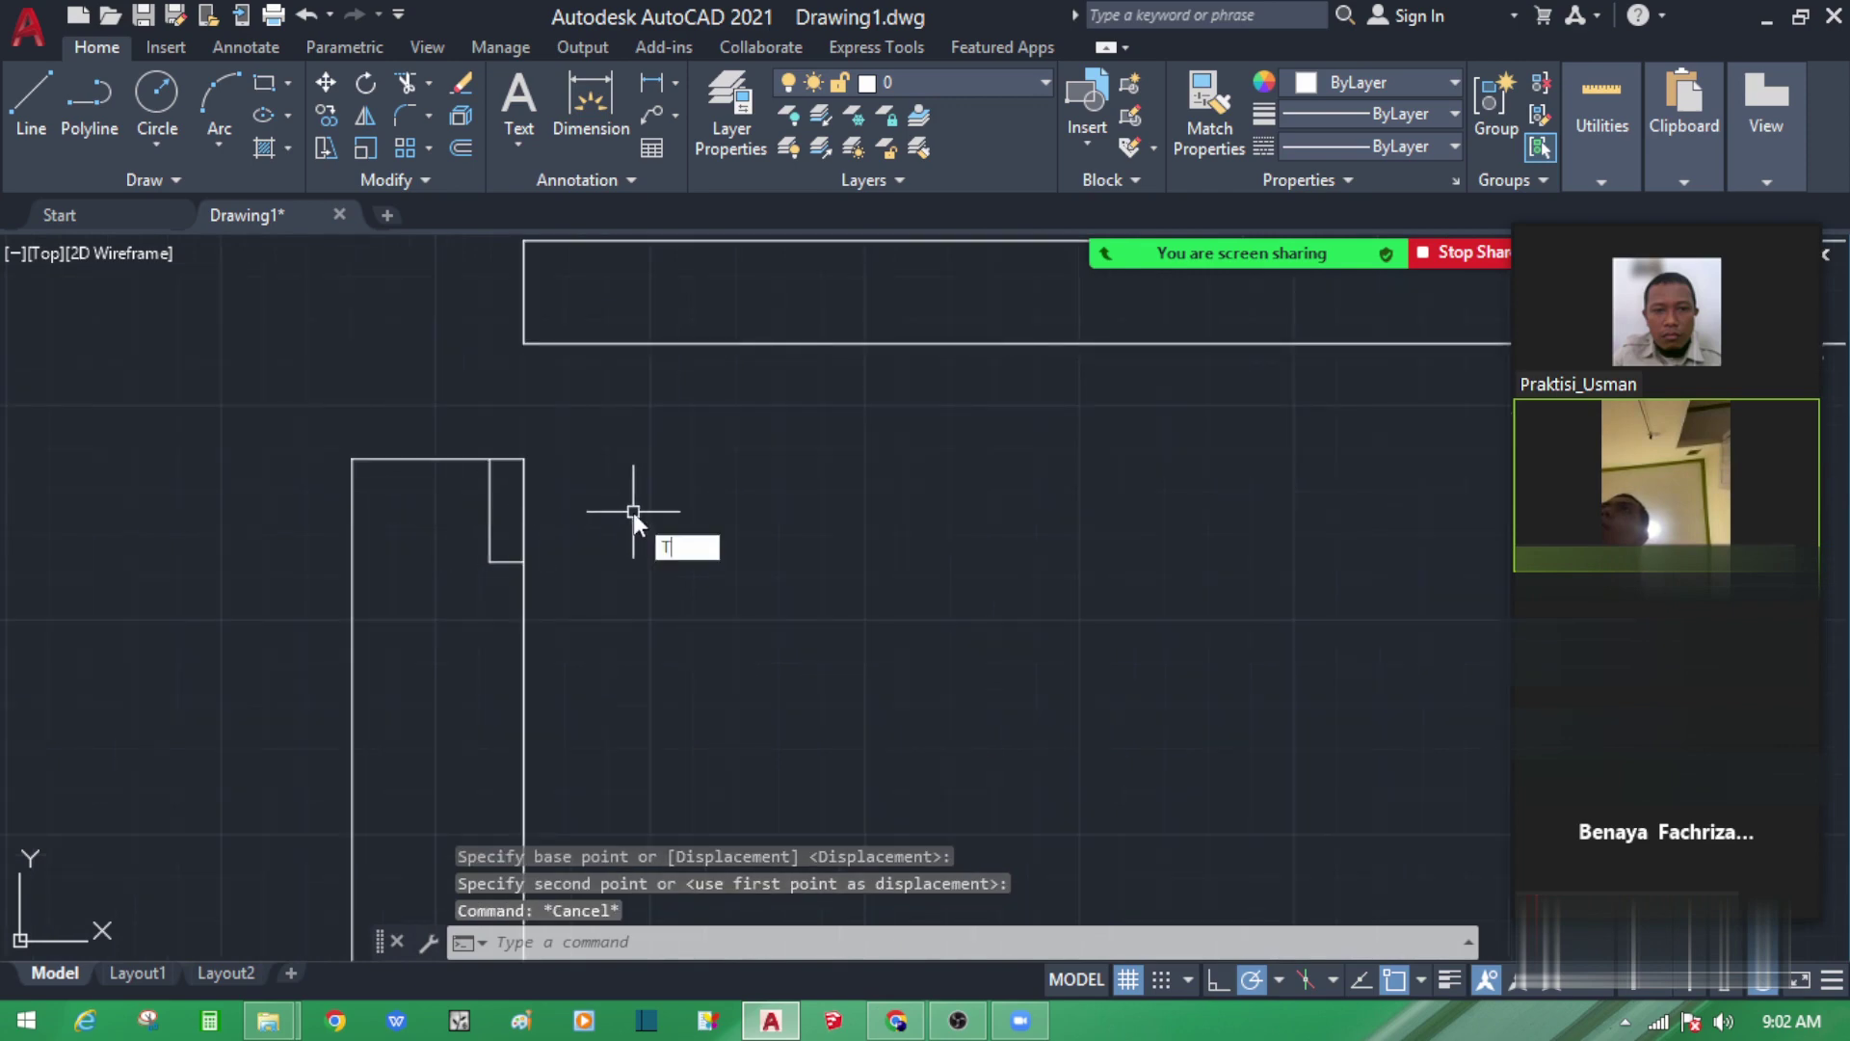
{"action": "key", "text": "Return"}
Step: Check which objects make up the left jamb rectangle, cancelling the trim and a stray polyline
{"action": "scroll", "coordinate": [825, 421], "scroll_direction": "down", "scroll_amount": 2}
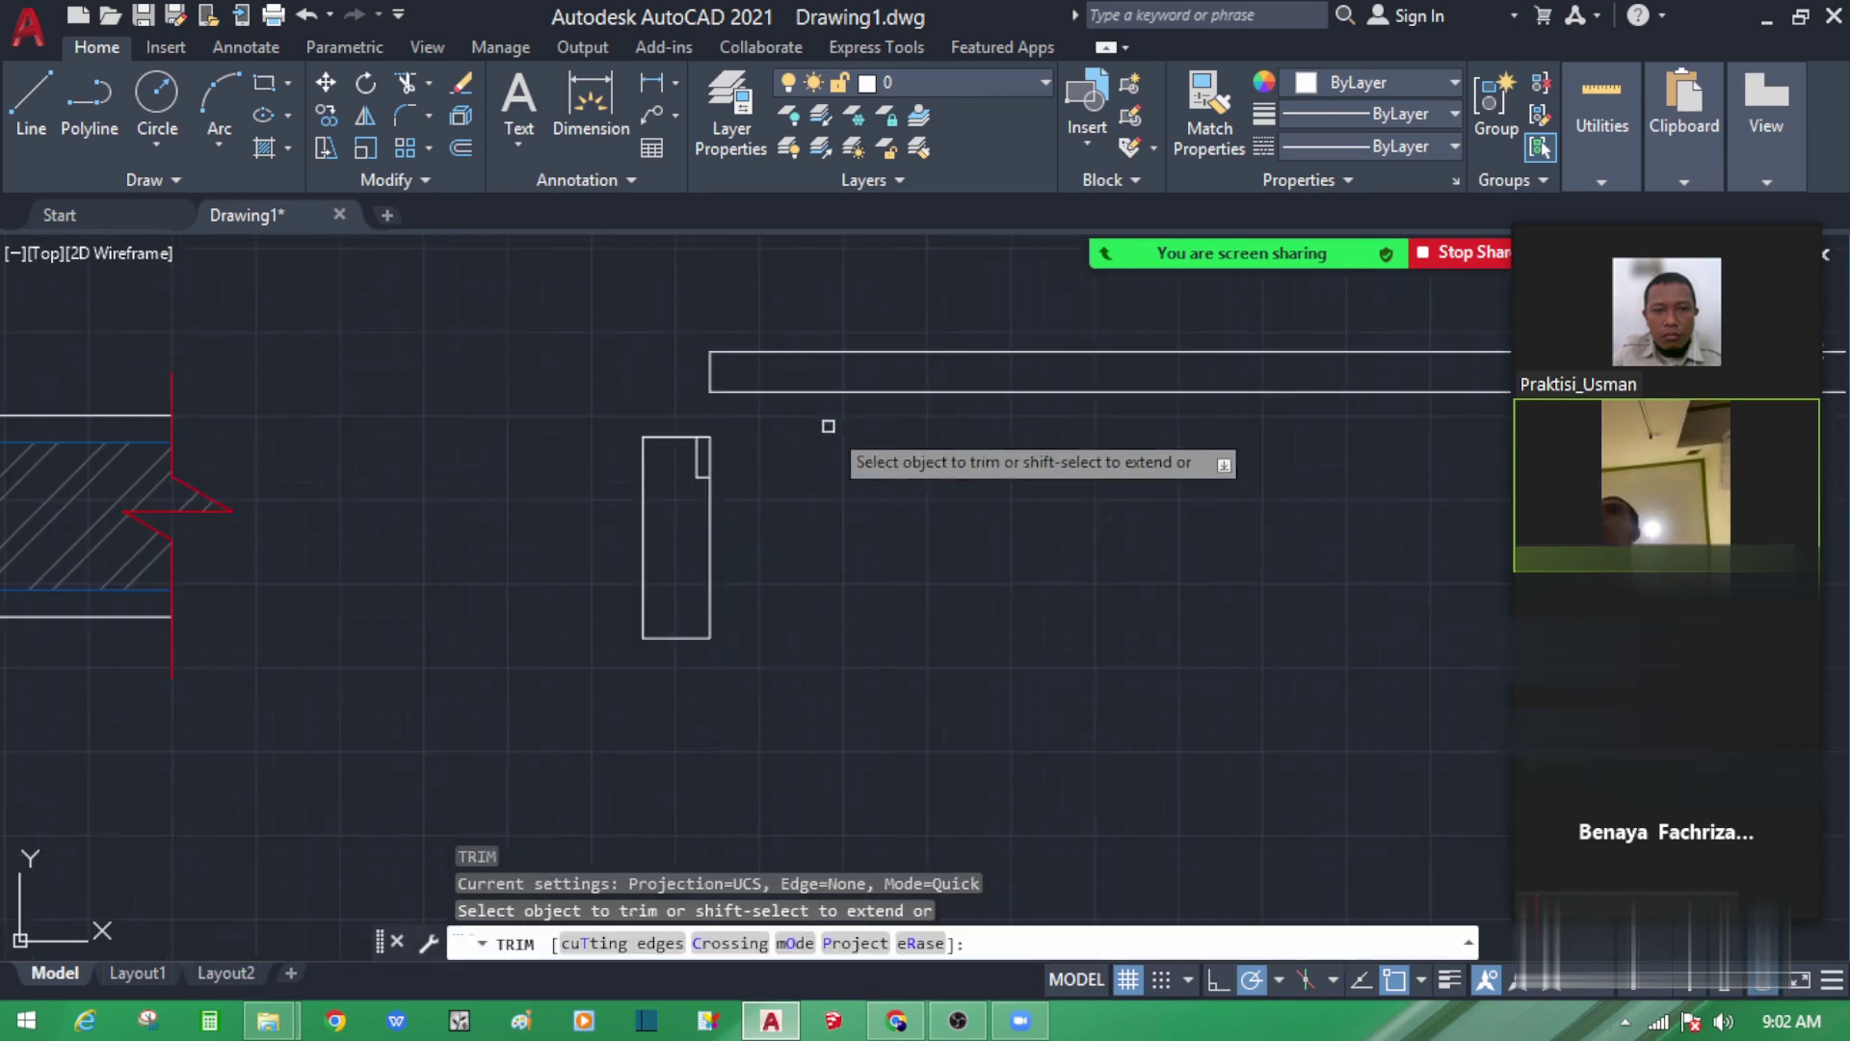
{"action": "key", "text": "Escape"}
{"action": "scroll", "coordinate": [681, 578], "scroll_direction": "up", "scroll_amount": 2}
{"action": "left_click", "coordinate": [814, 578]}
{"action": "left_click", "coordinate": [542, 584]}
{"action": "scroll", "coordinate": [526, 607], "scroll_direction": "down", "scroll_amount": 3}
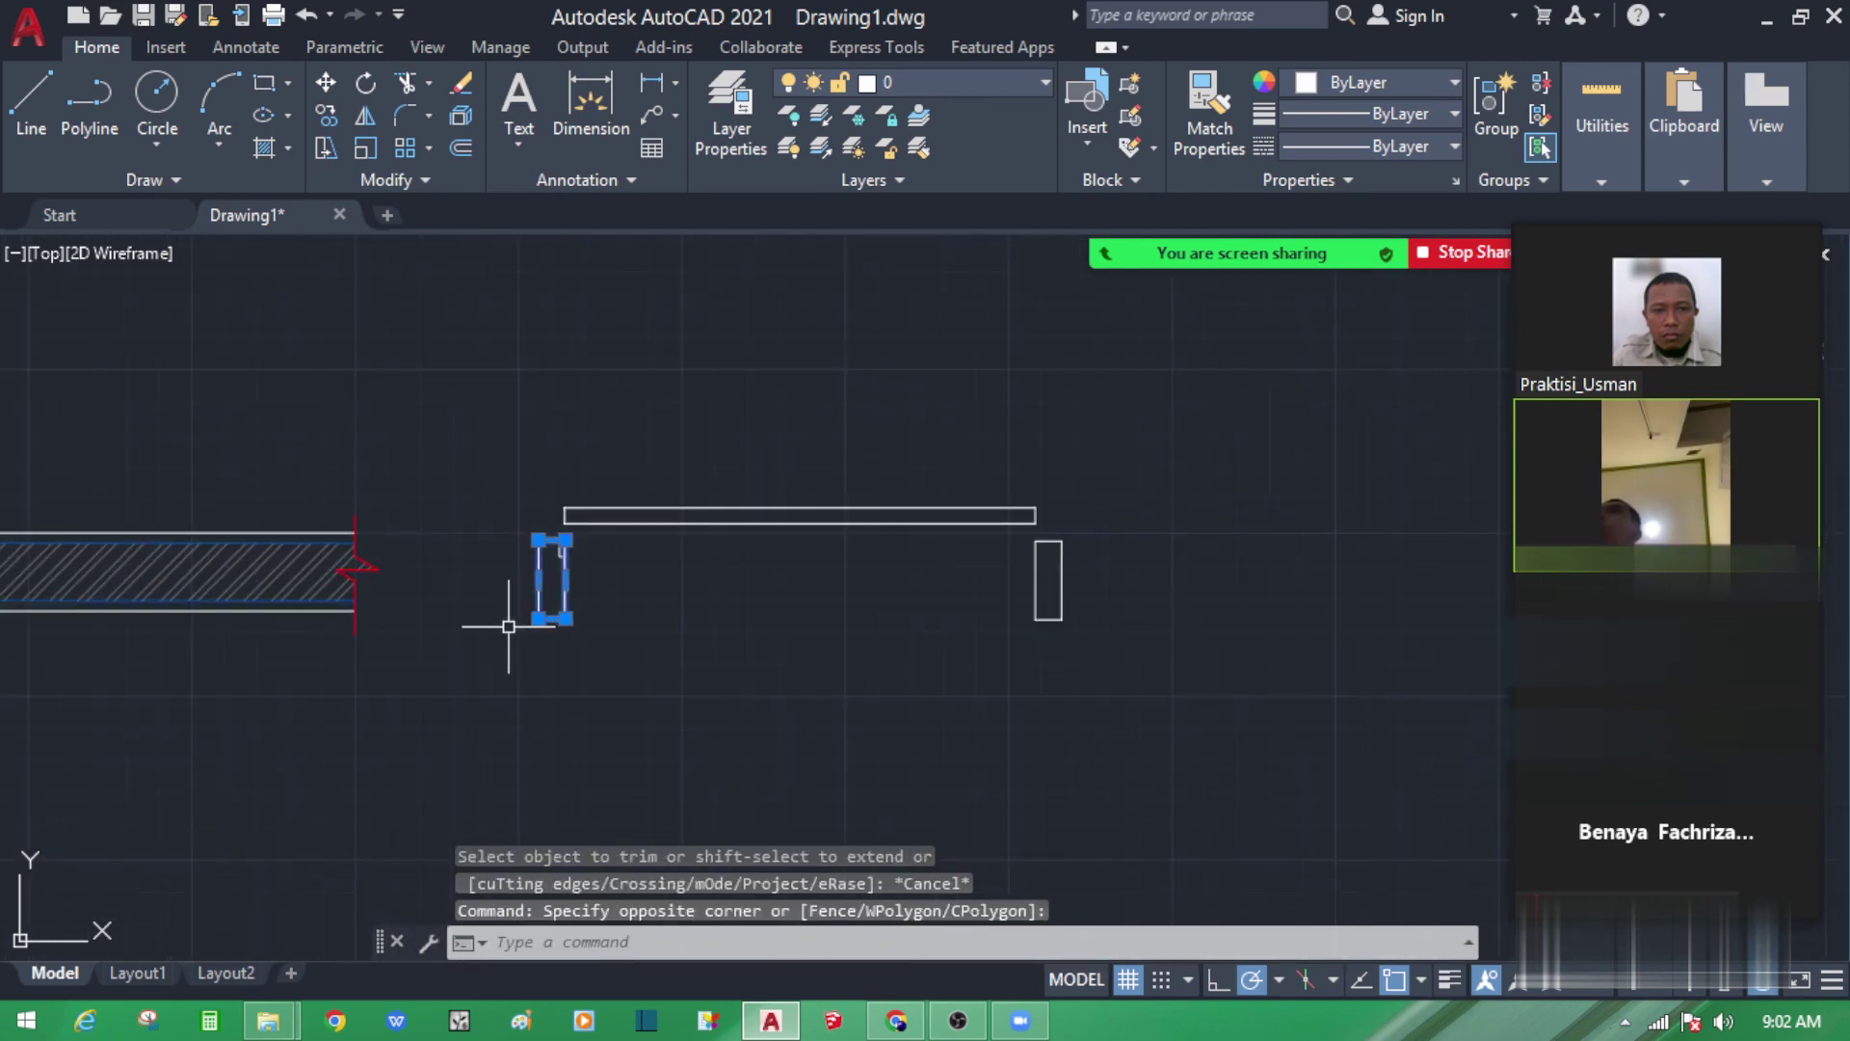
{"action": "key", "text": "Escape"}
{"action": "scroll", "coordinate": [593, 603], "scroll_direction": "up", "scroll_amount": 4}
{"action": "left_click", "coordinate": [636, 576]}
{"action": "left_click", "coordinate": [566, 479]}
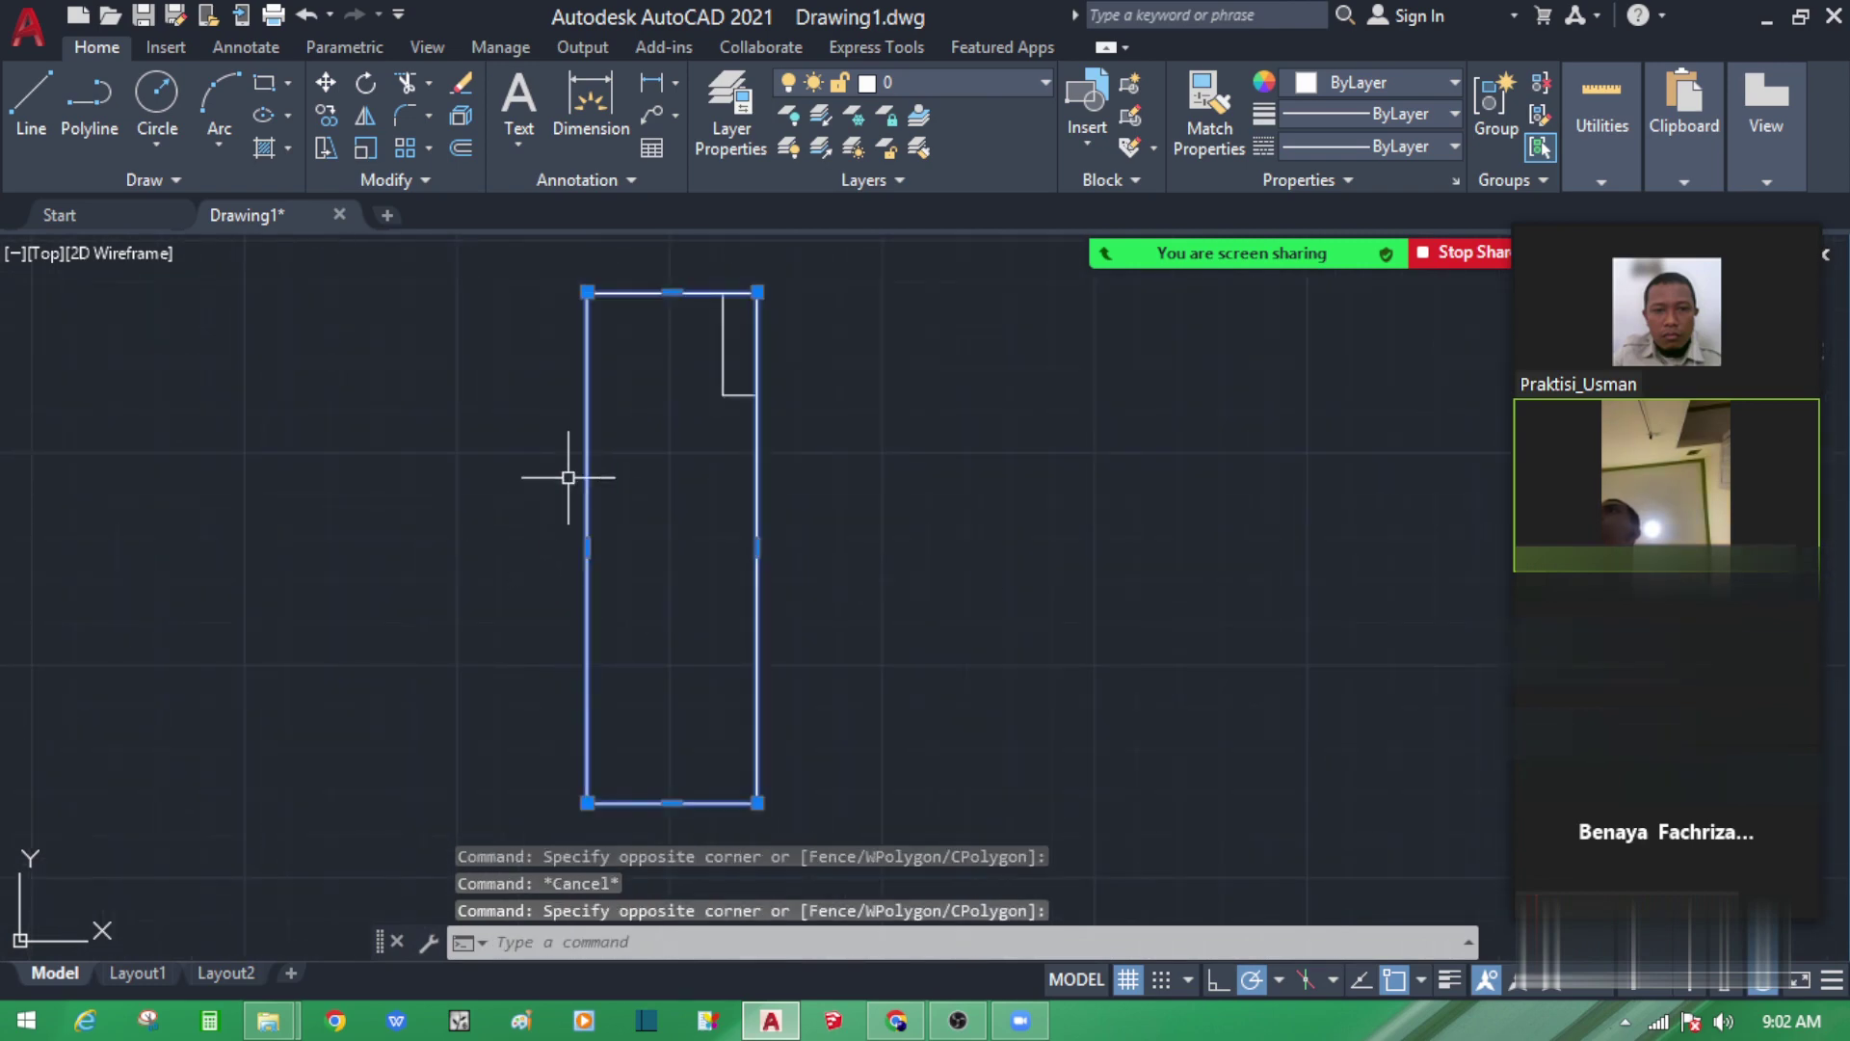
{"action": "key", "text": "Escape"}
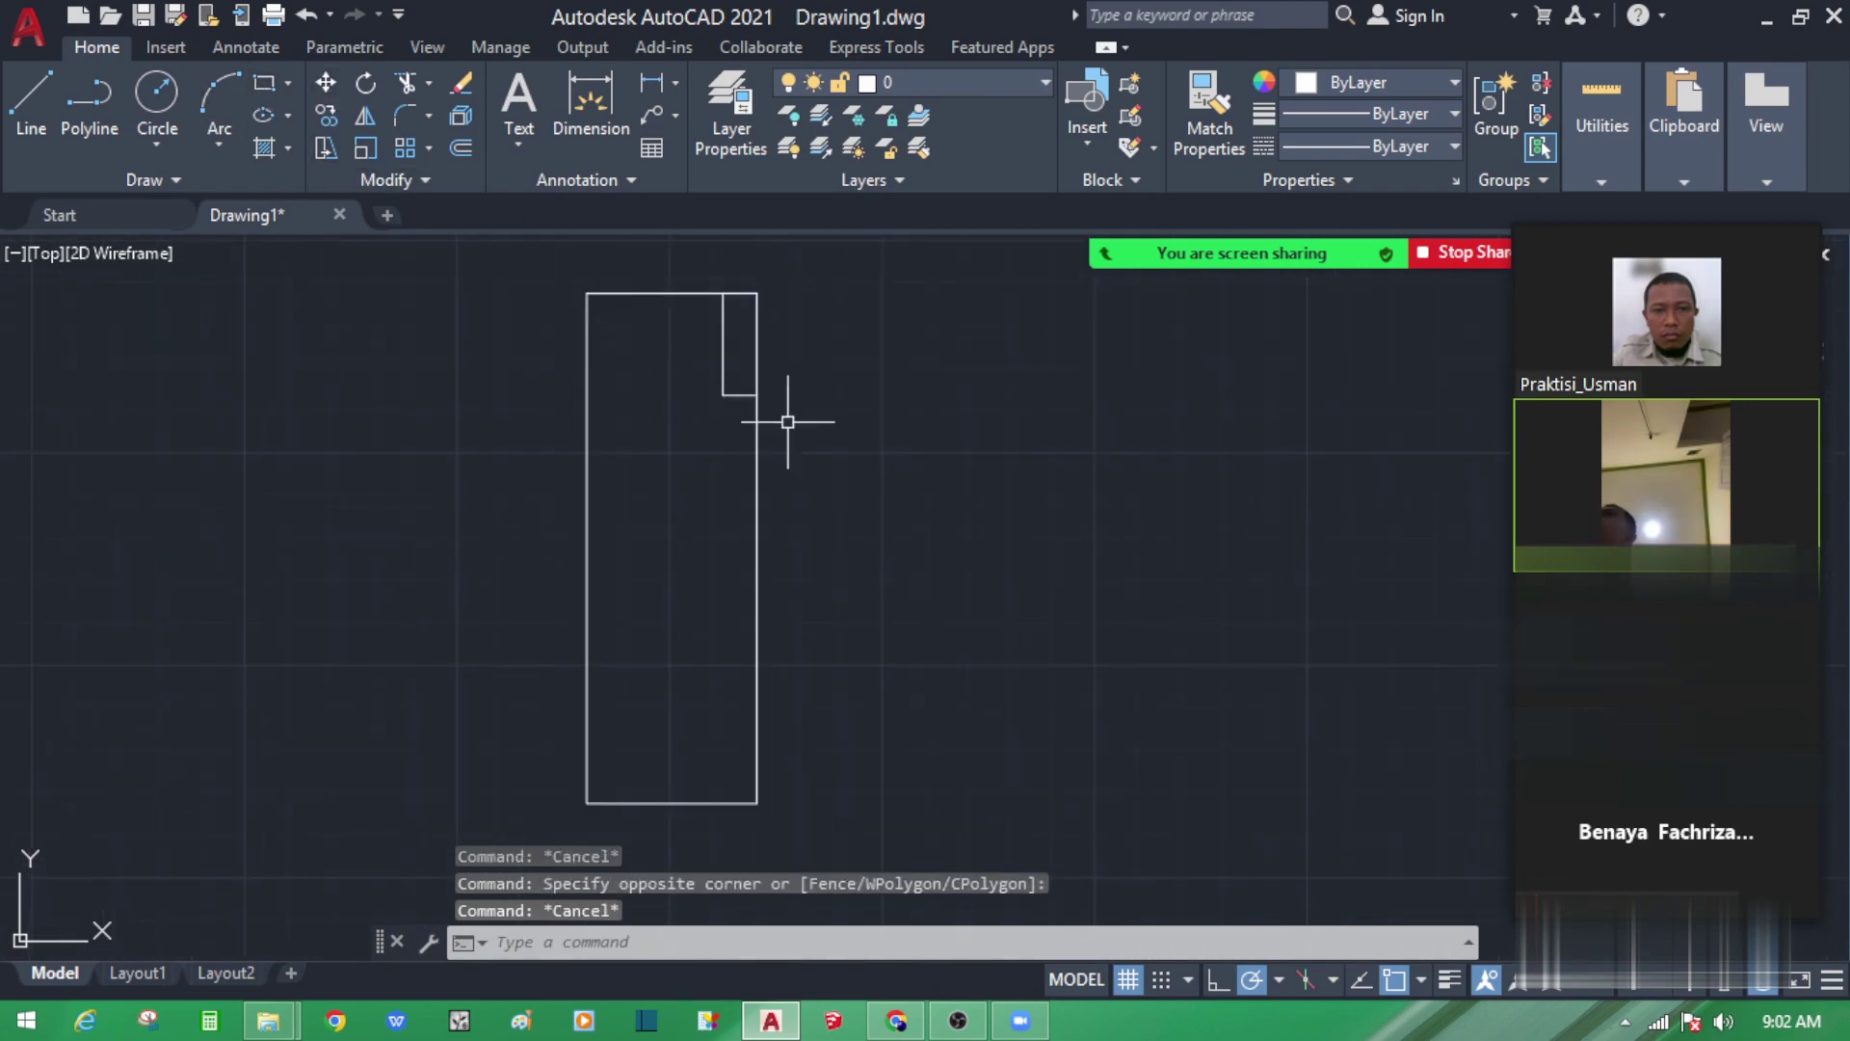
{"action": "left_click", "coordinate": [727, 717]}
{"action": "left_click", "coordinate": [427, 567]}
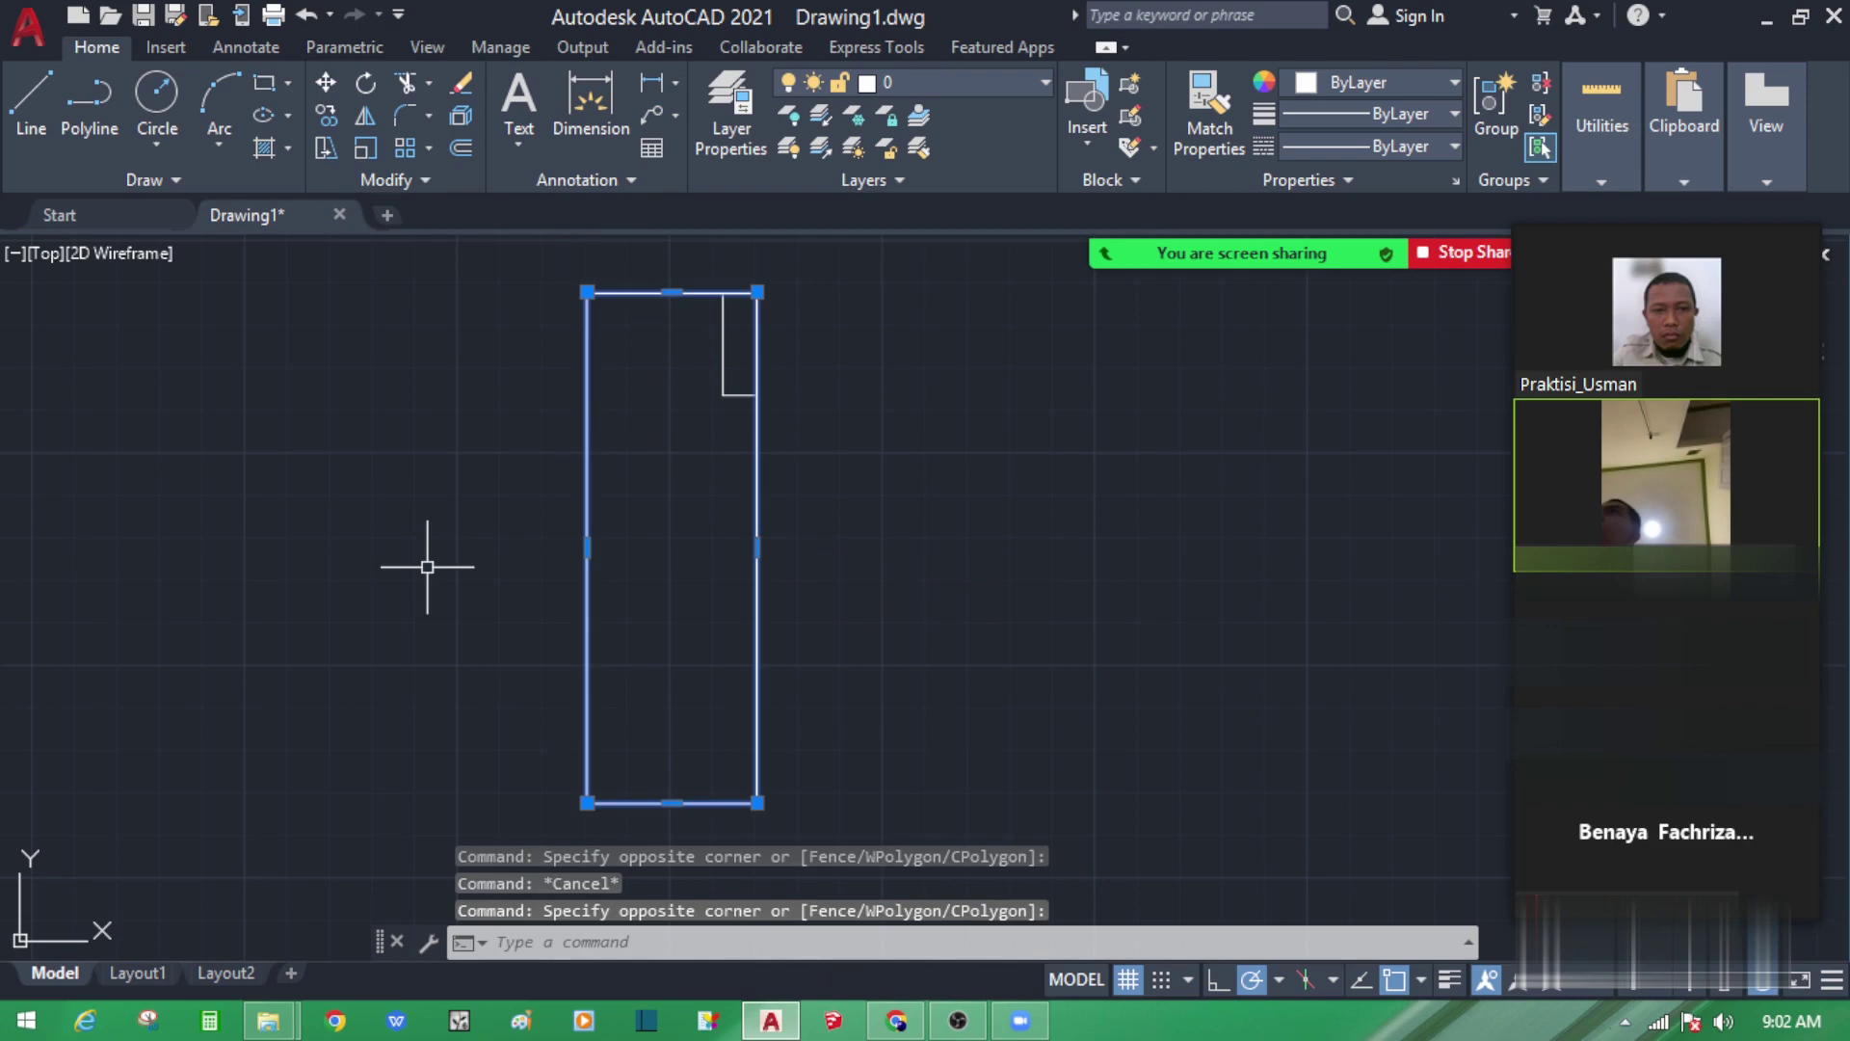
{"action": "key", "text": "Escape"}
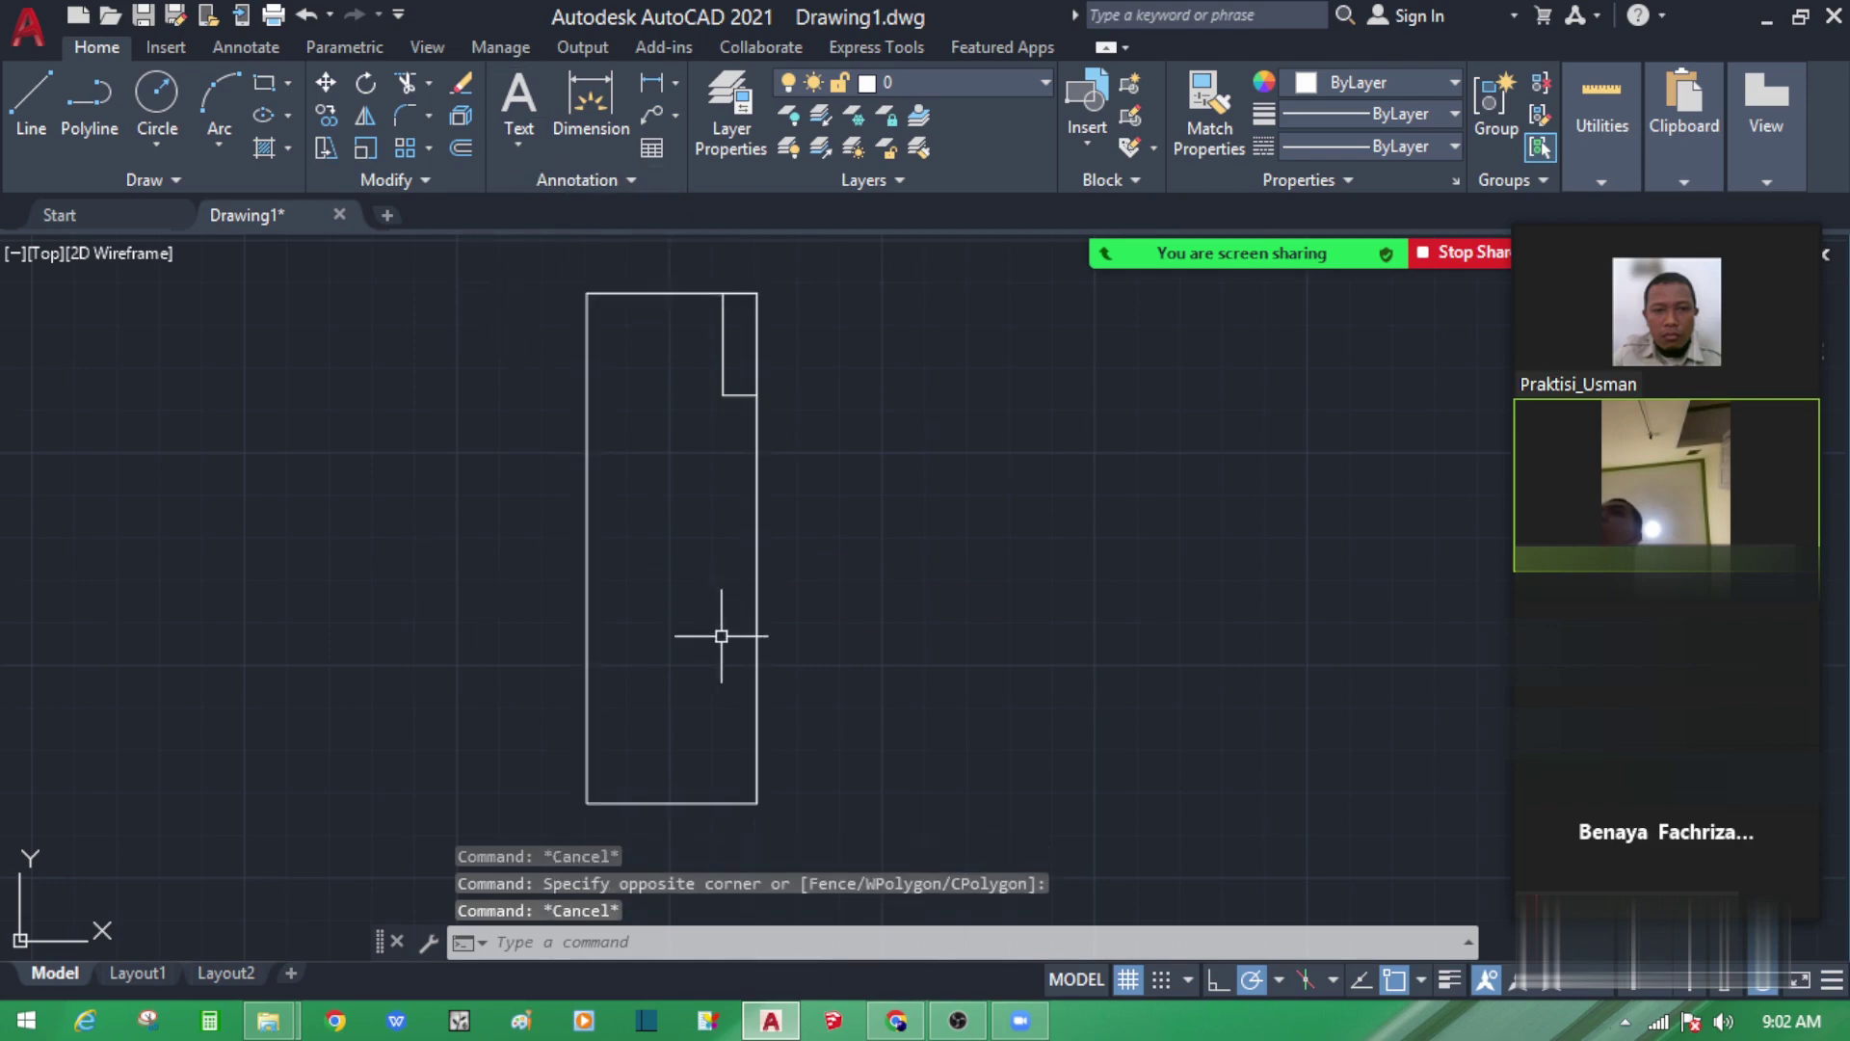
{"action": "scroll", "coordinate": [667, 437], "scroll_direction": "up", "scroll_amount": 4}
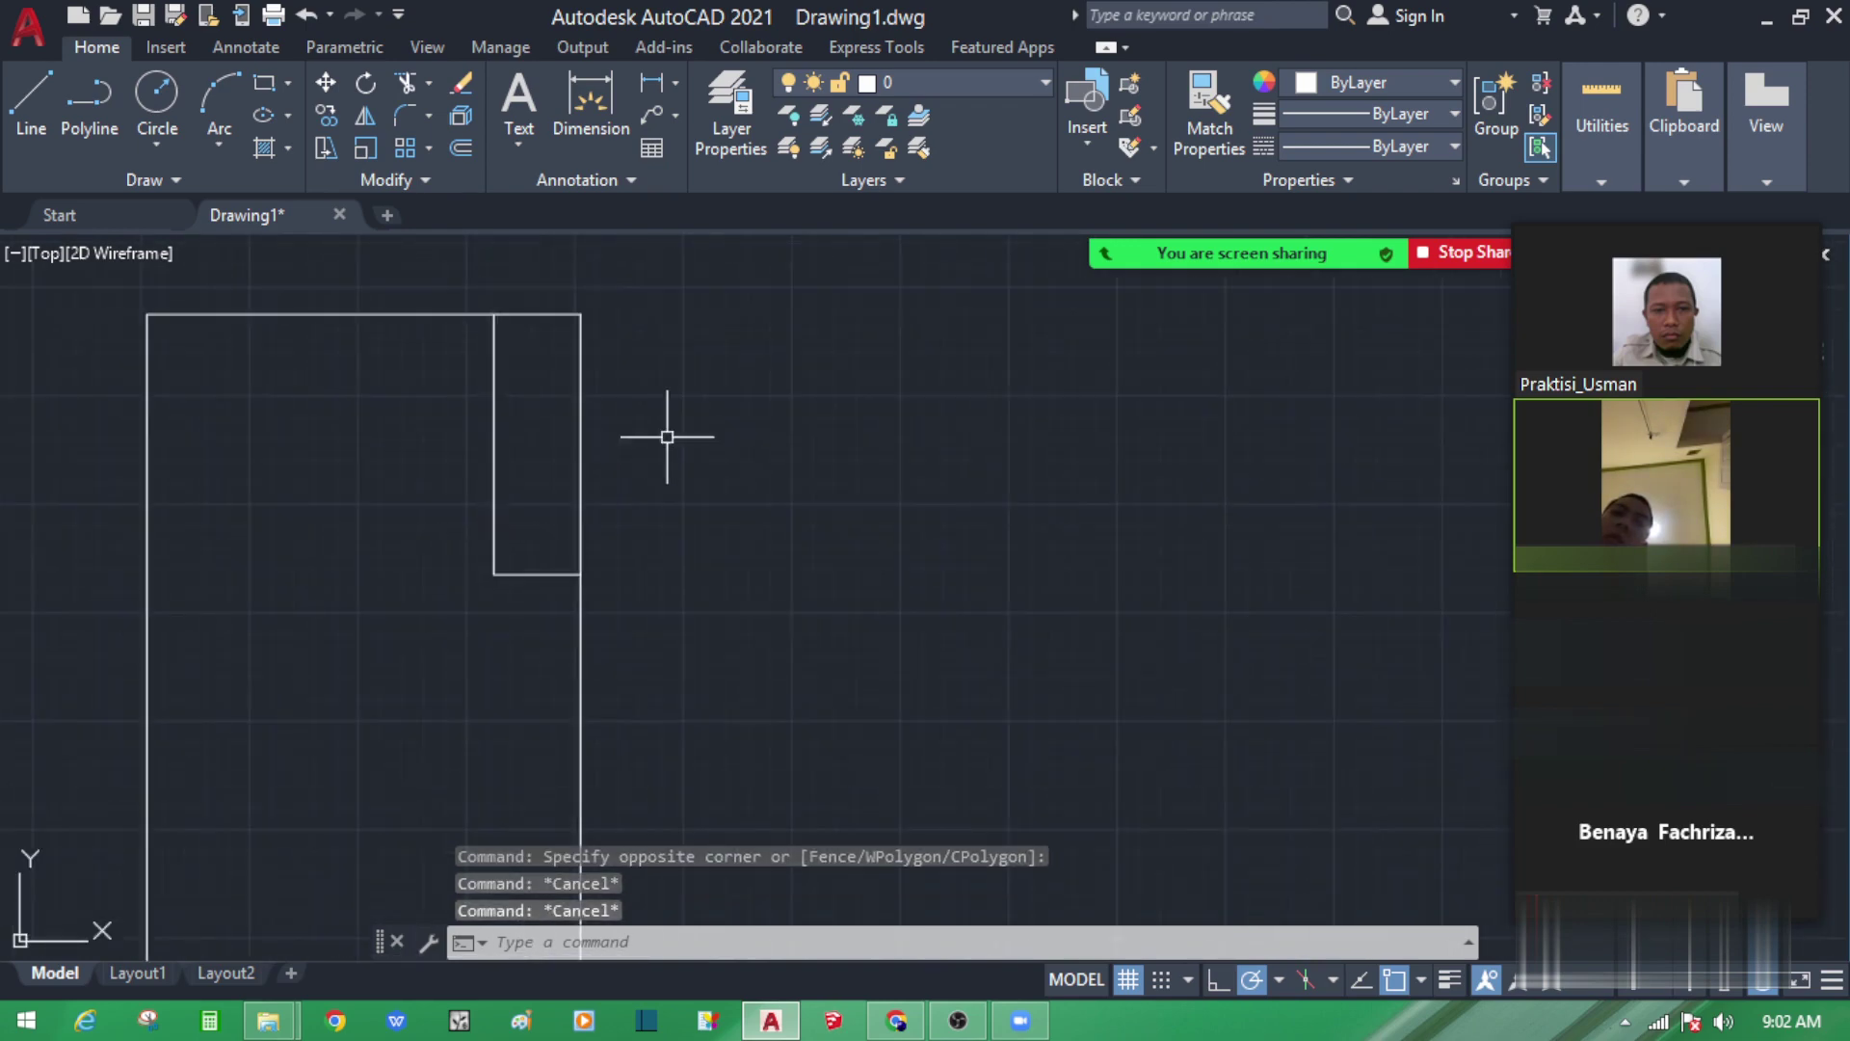
{"action": "left_click", "coordinate": [96, 96]}
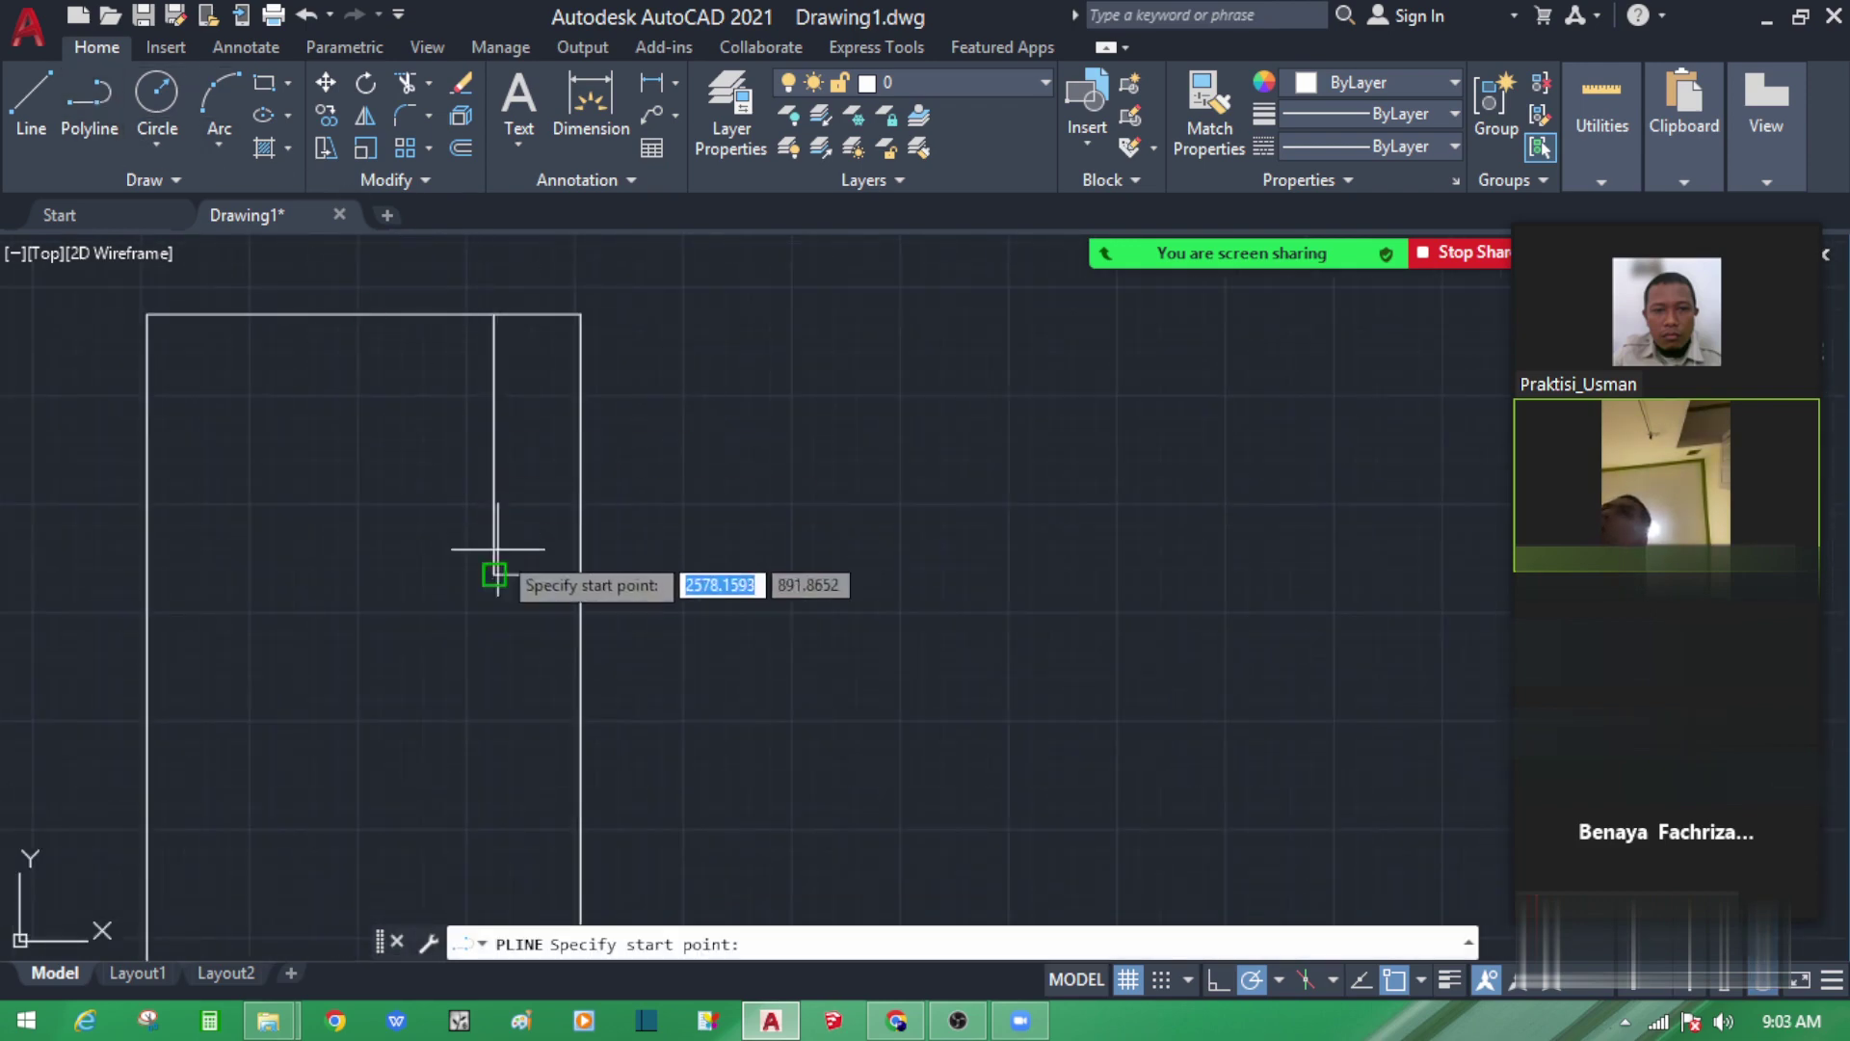
{"action": "key", "text": "Escape"}
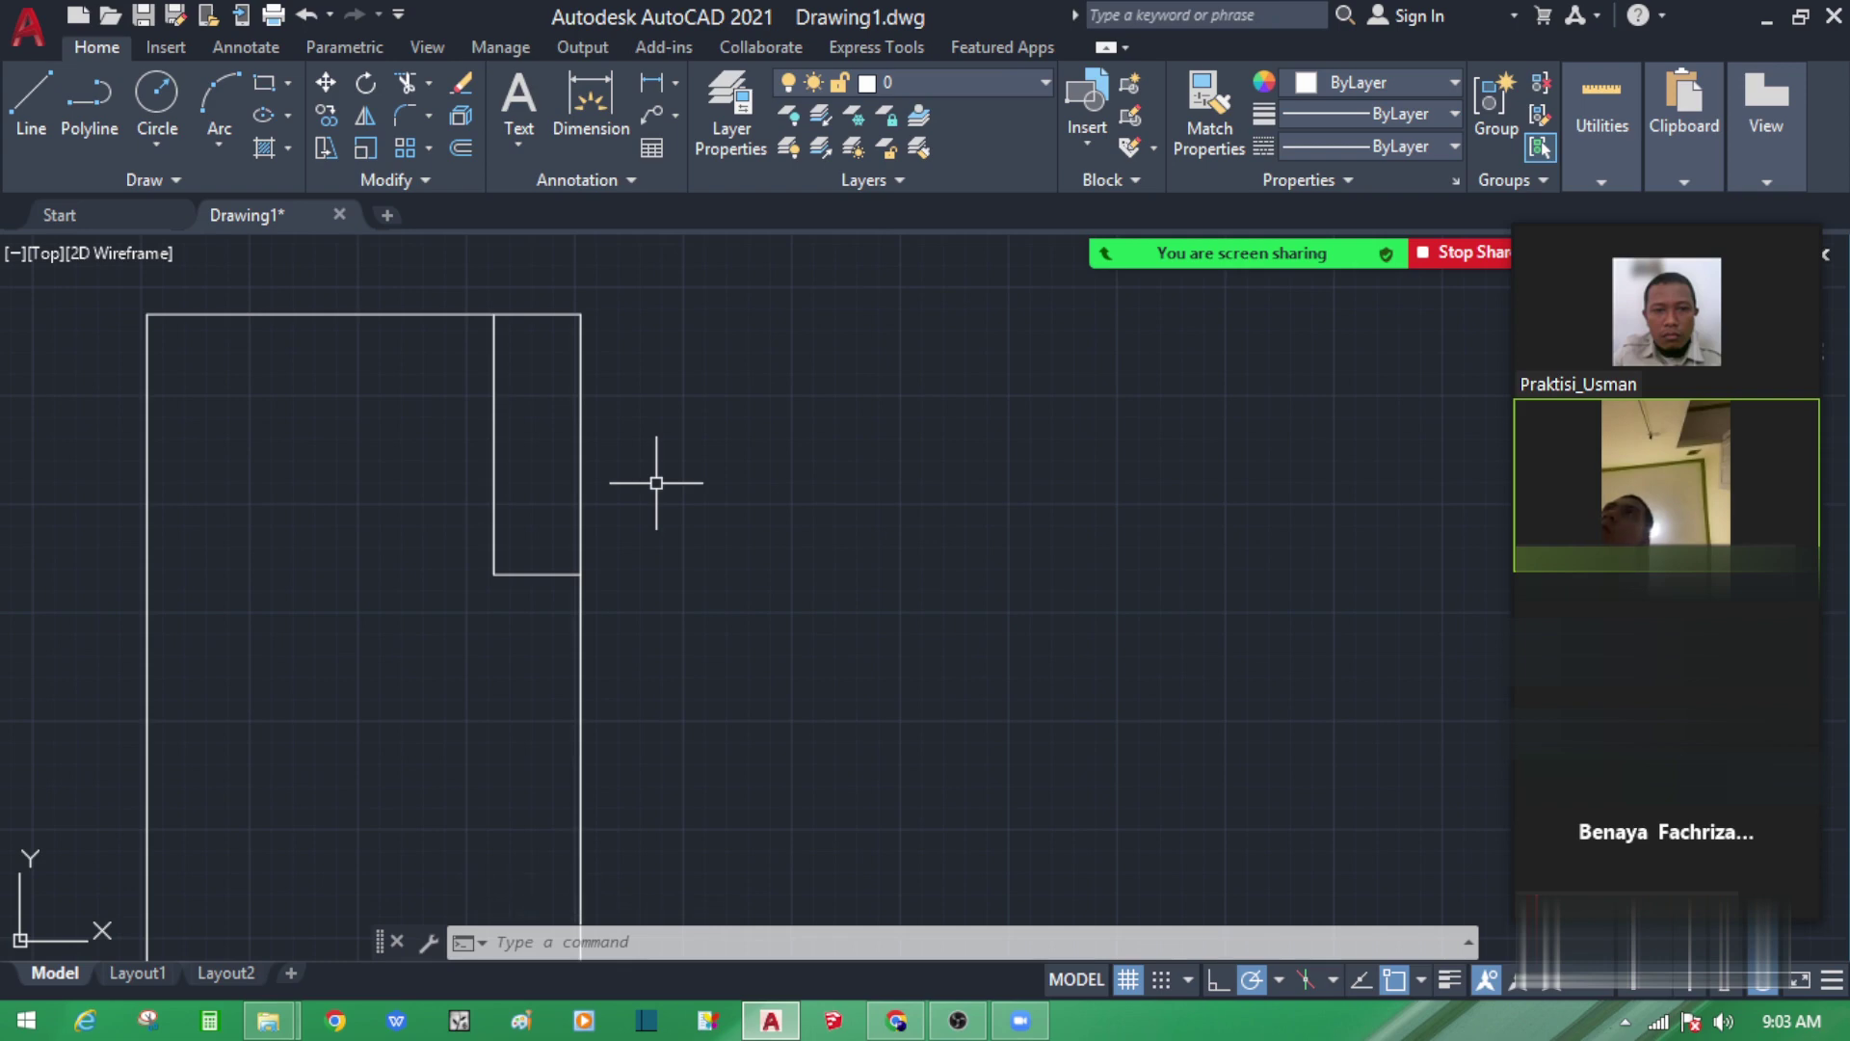
Step: Inspect the notch polyline and the jamb-top rectangles, then restart TRIM
{"action": "scroll", "coordinate": [656, 483], "scroll_direction": "down", "scroll_amount": 4}
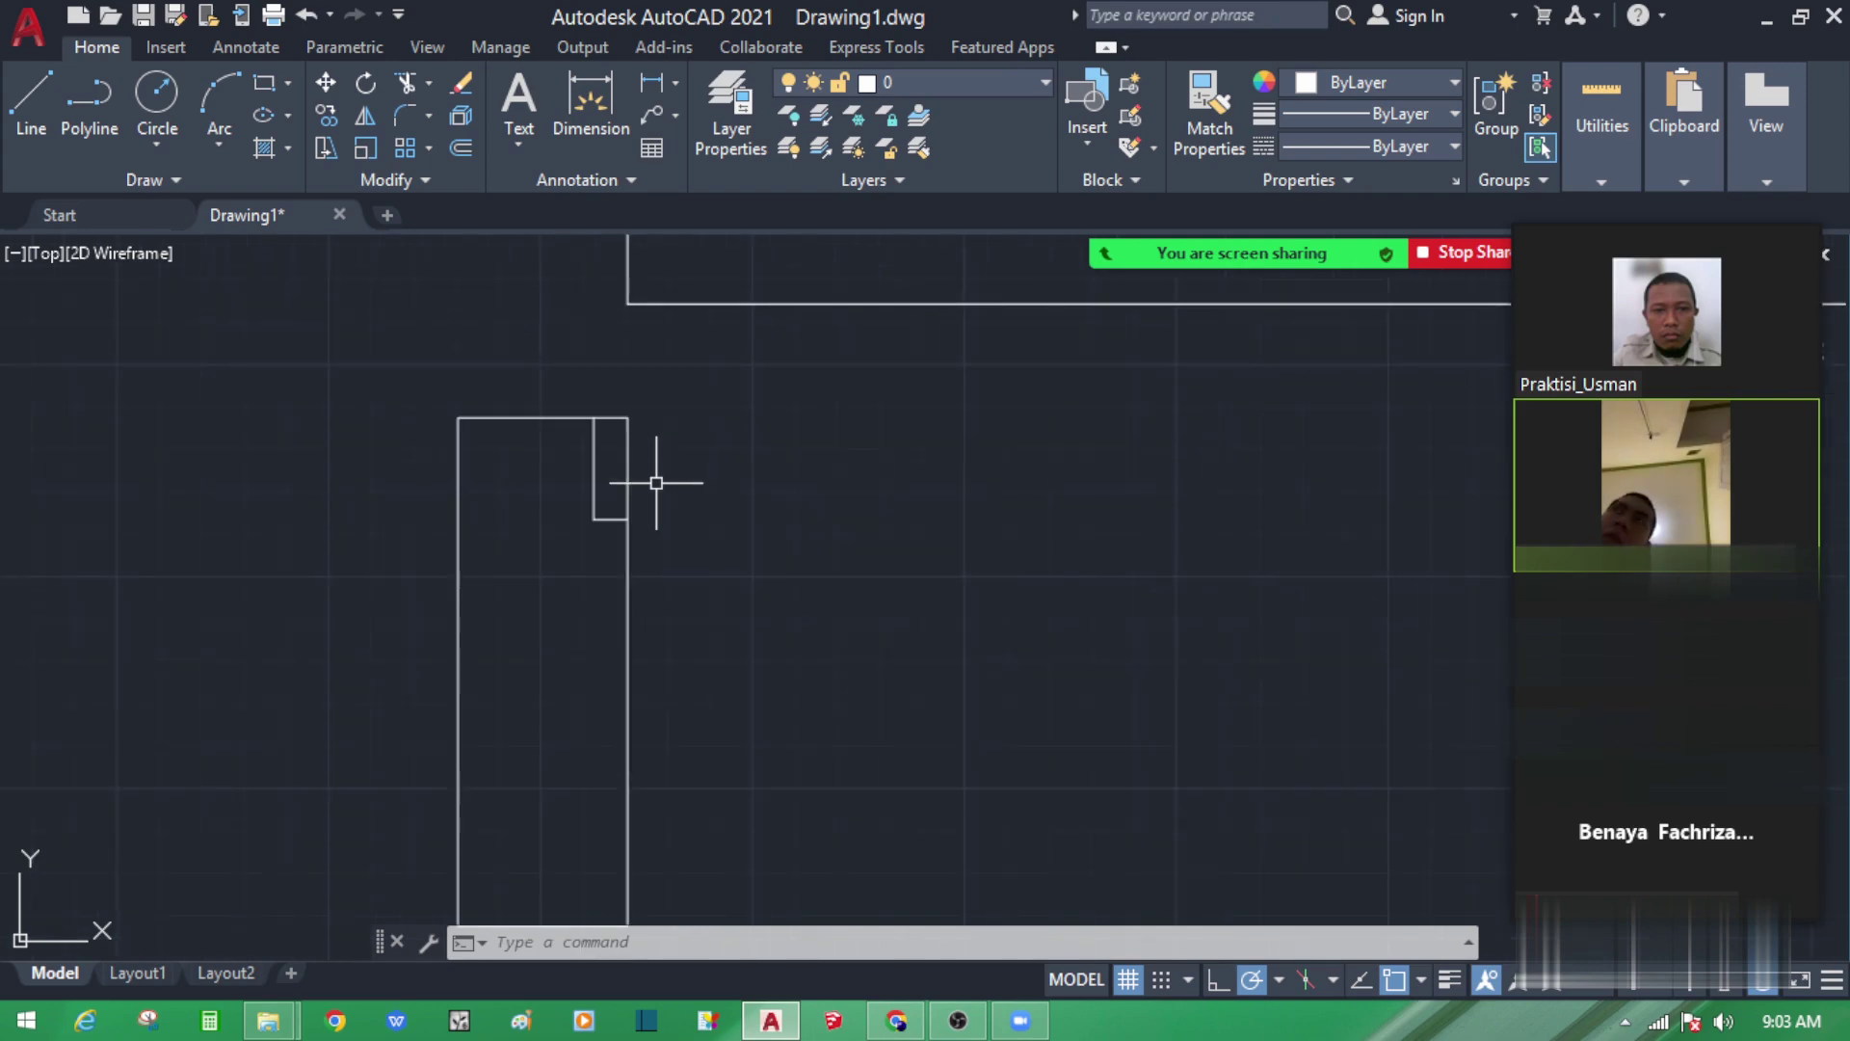
{"action": "scroll", "coordinate": [656, 483], "scroll_direction": "down", "scroll_amount": 1}
{"action": "scroll", "coordinate": [629, 508], "scroll_direction": "up", "scroll_amount": 3}
{"action": "key", "text": "Escape"}
{"action": "left_click", "coordinate": [592, 482]}
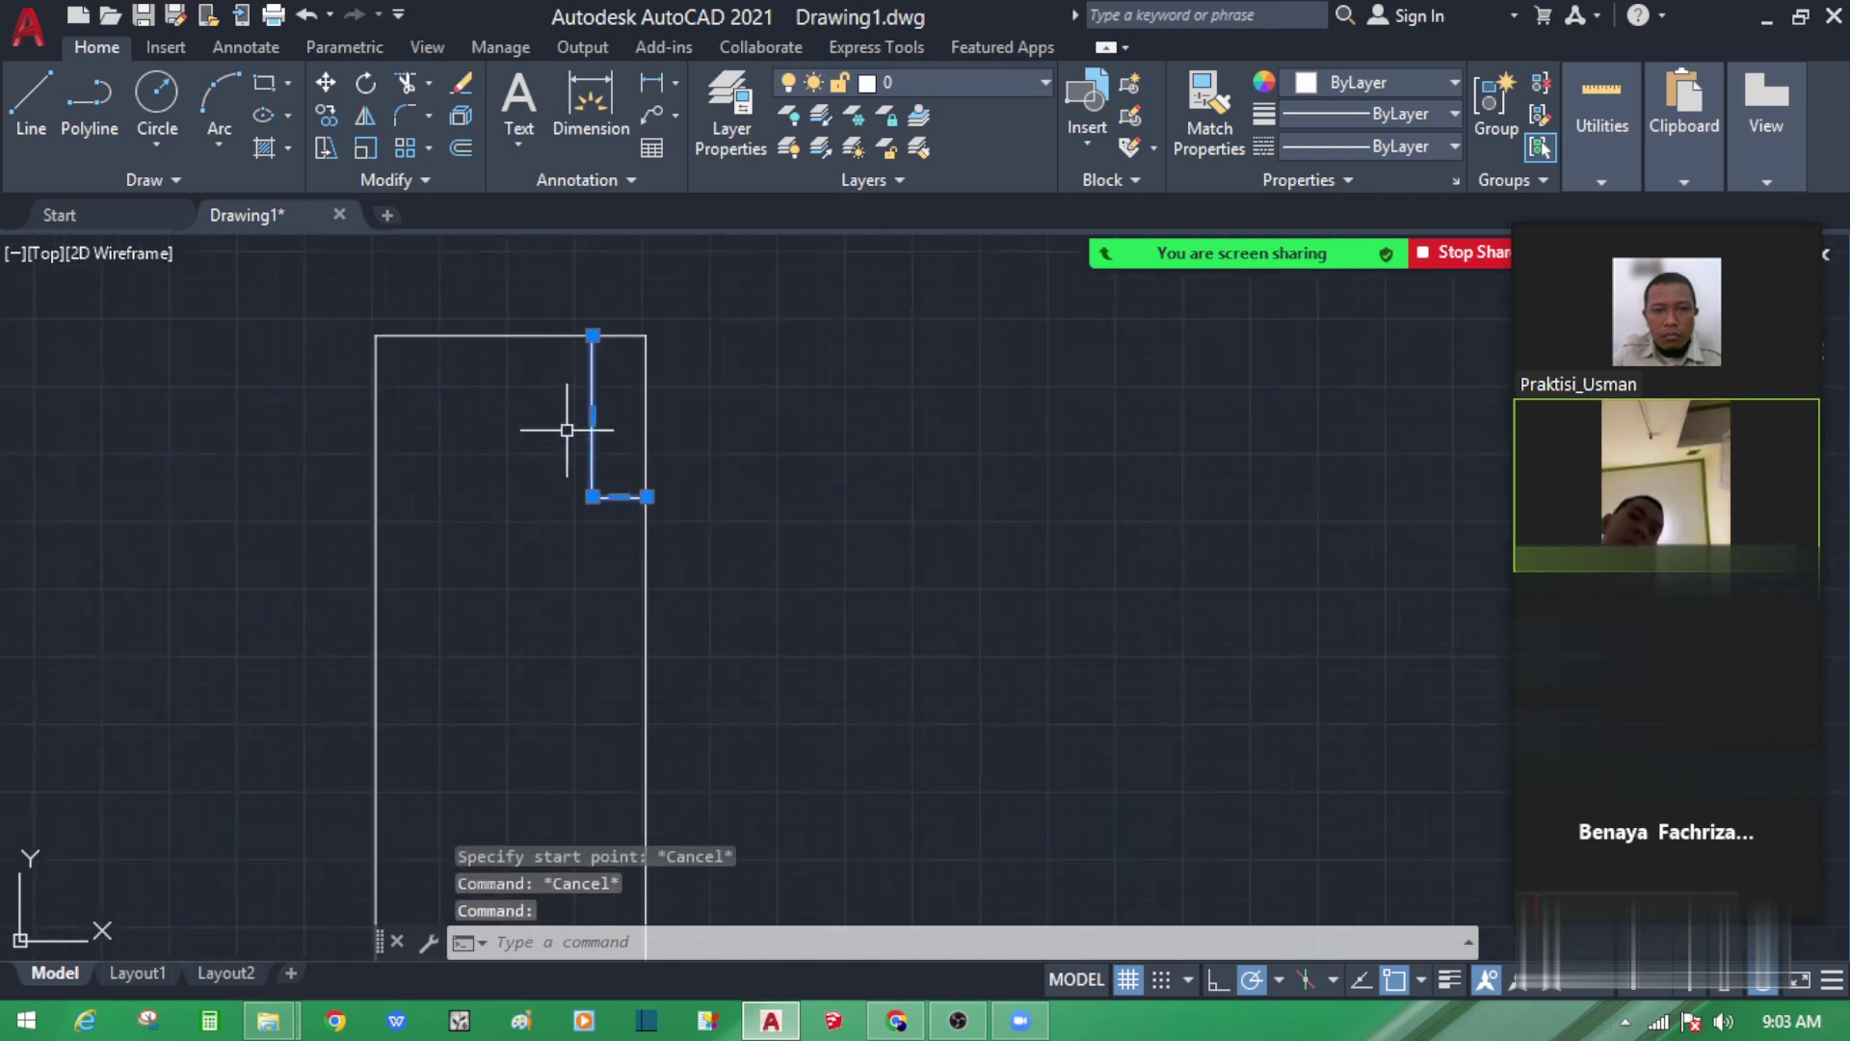
{"action": "key", "text": "Escape"}
{"action": "scroll", "coordinate": [661, 309], "scroll_direction": "up", "scroll_amount": 2}
{"action": "left_click", "coordinate": [678, 469]}
{"action": "left_click", "coordinate": [592, 493]}
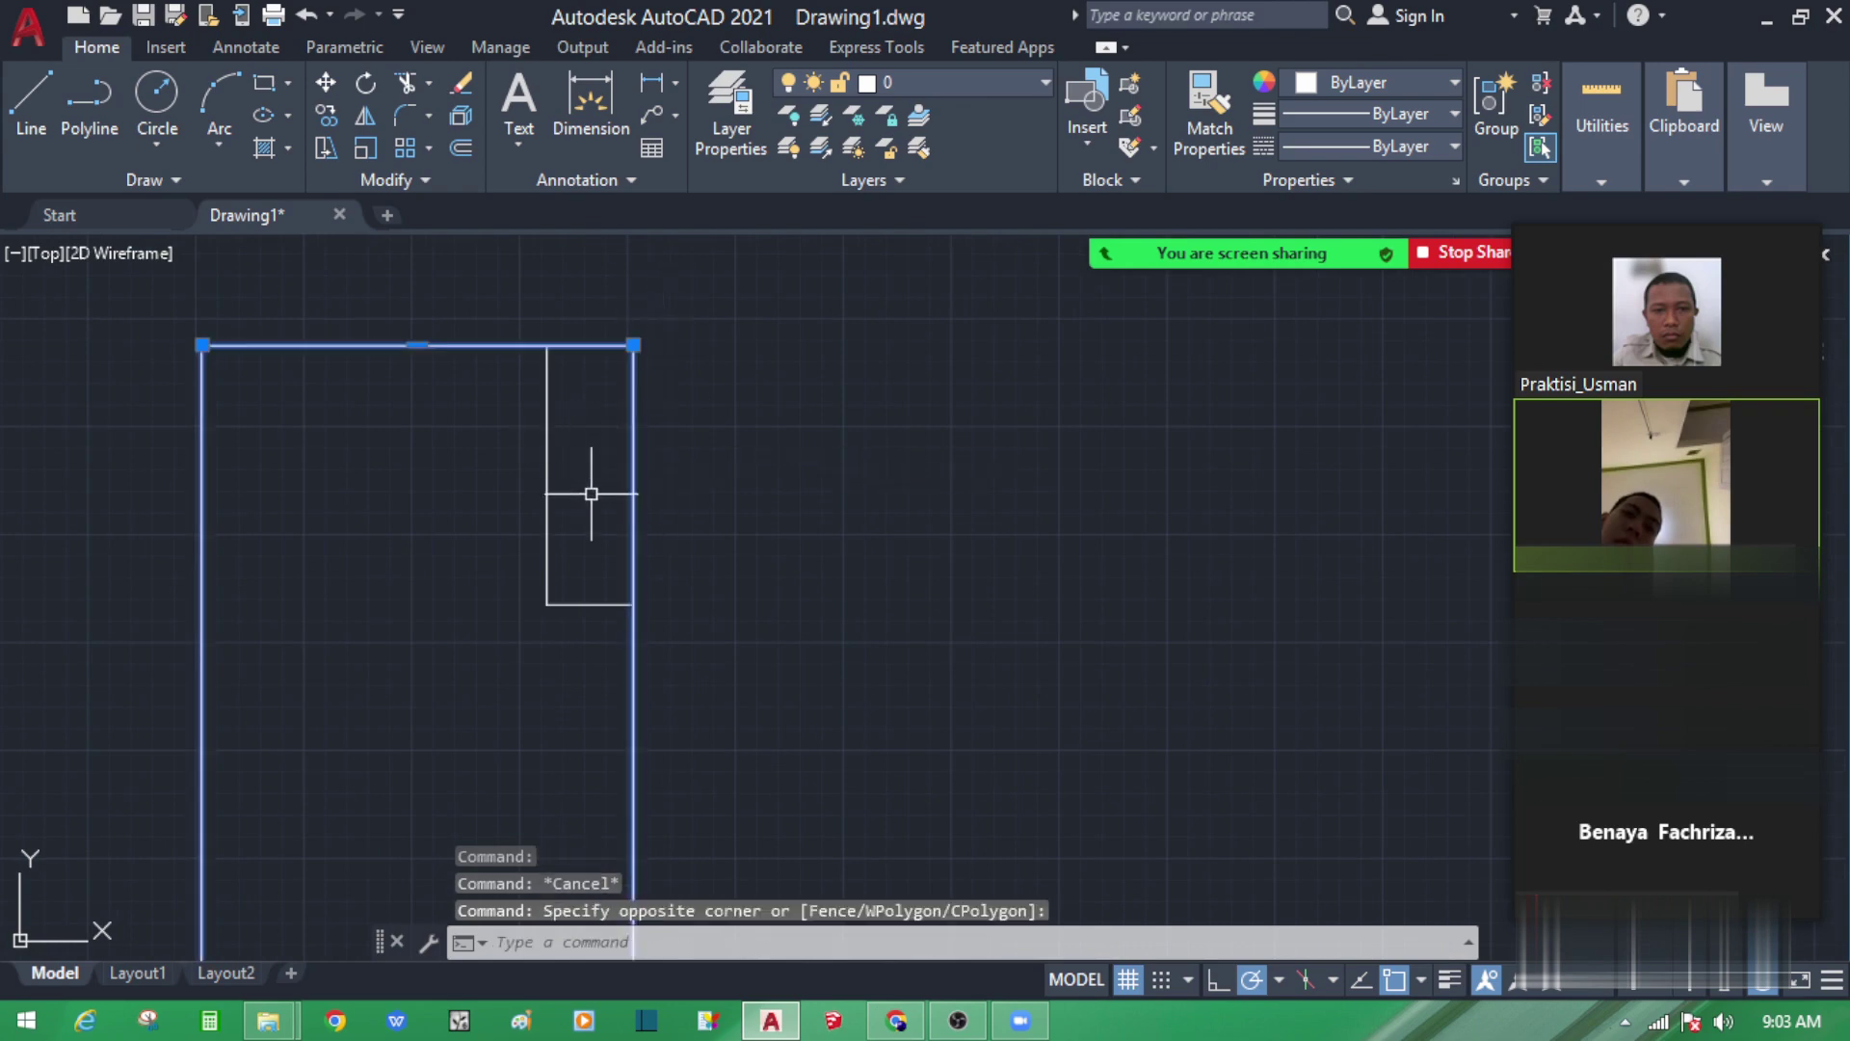
{"action": "key", "text": "Escape"}
{"action": "left_click", "coordinate": [549, 487]}
{"action": "left_click", "coordinate": [483, 443]}
{"action": "key", "text": "Escape"}
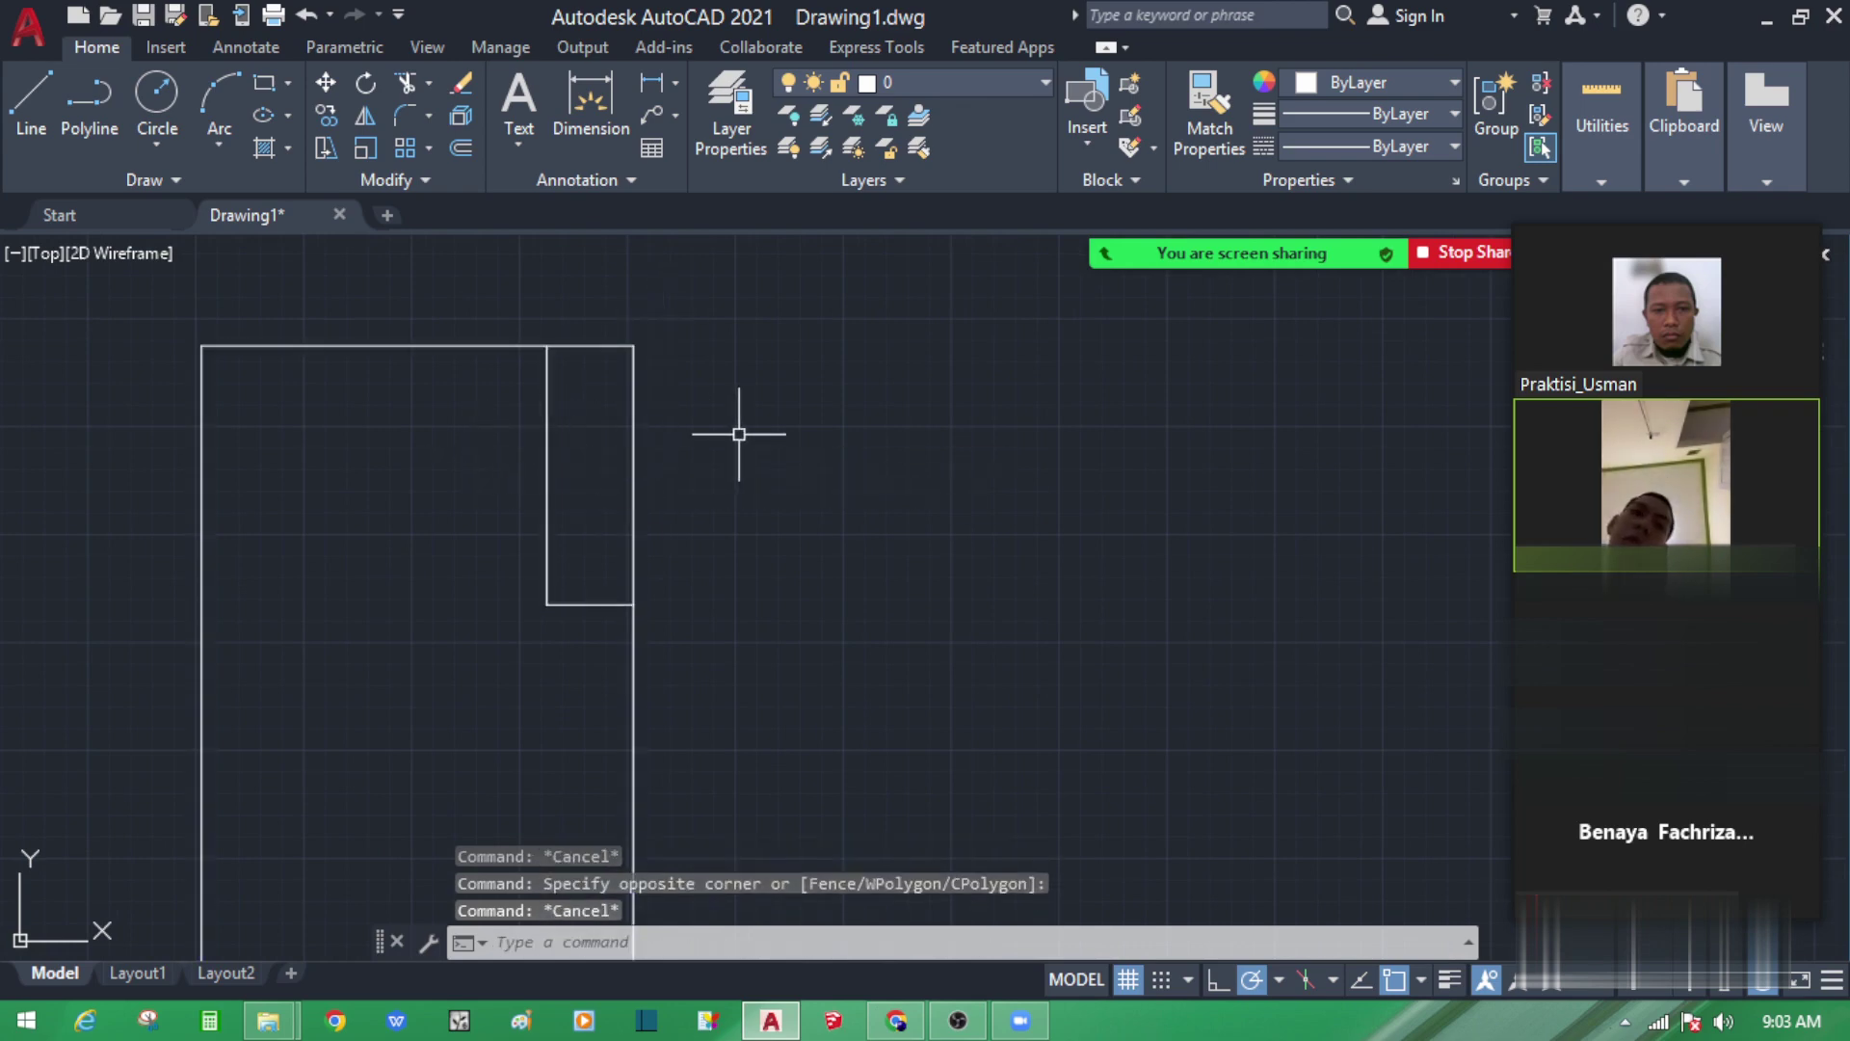
{"action": "key", "text": "Escape"}
{"action": "left_click", "coordinate": [640, 458]}
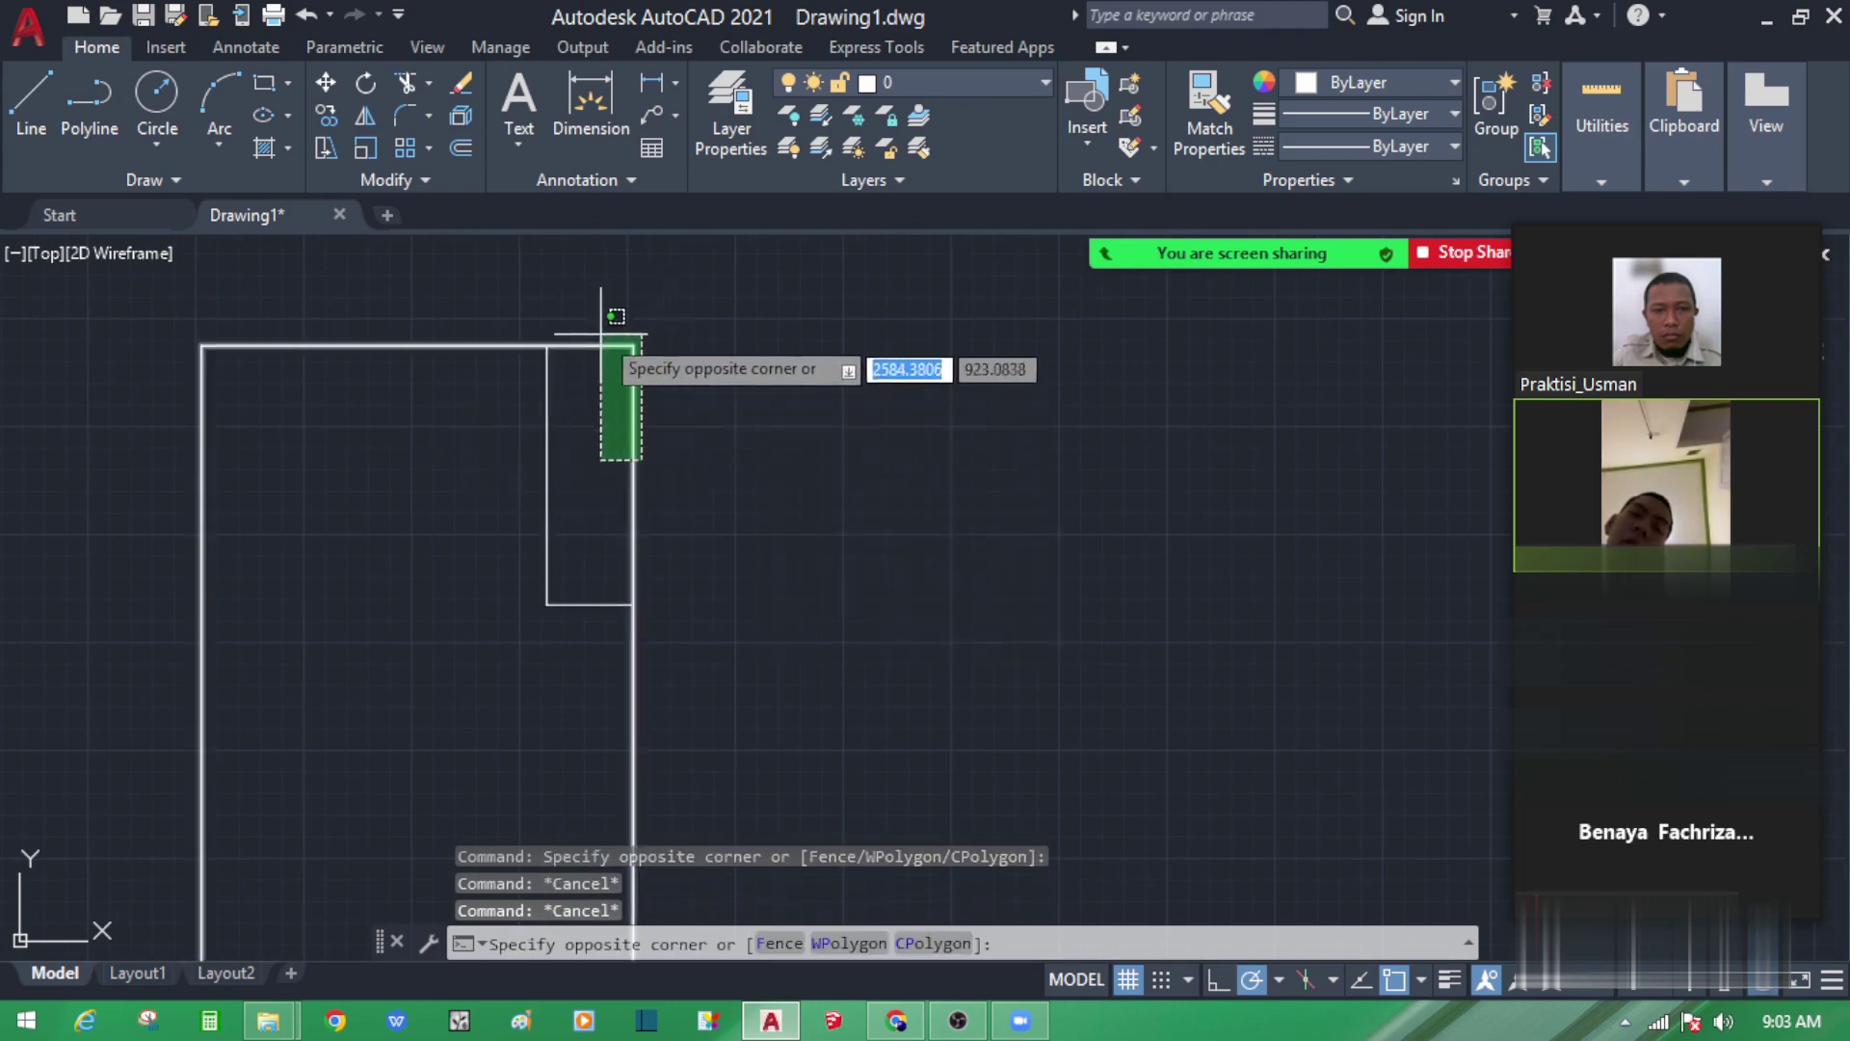
{"action": "left_click", "coordinate": [601, 334]}
{"action": "key", "text": "Escape"}
{"action": "type", "text": "T"}
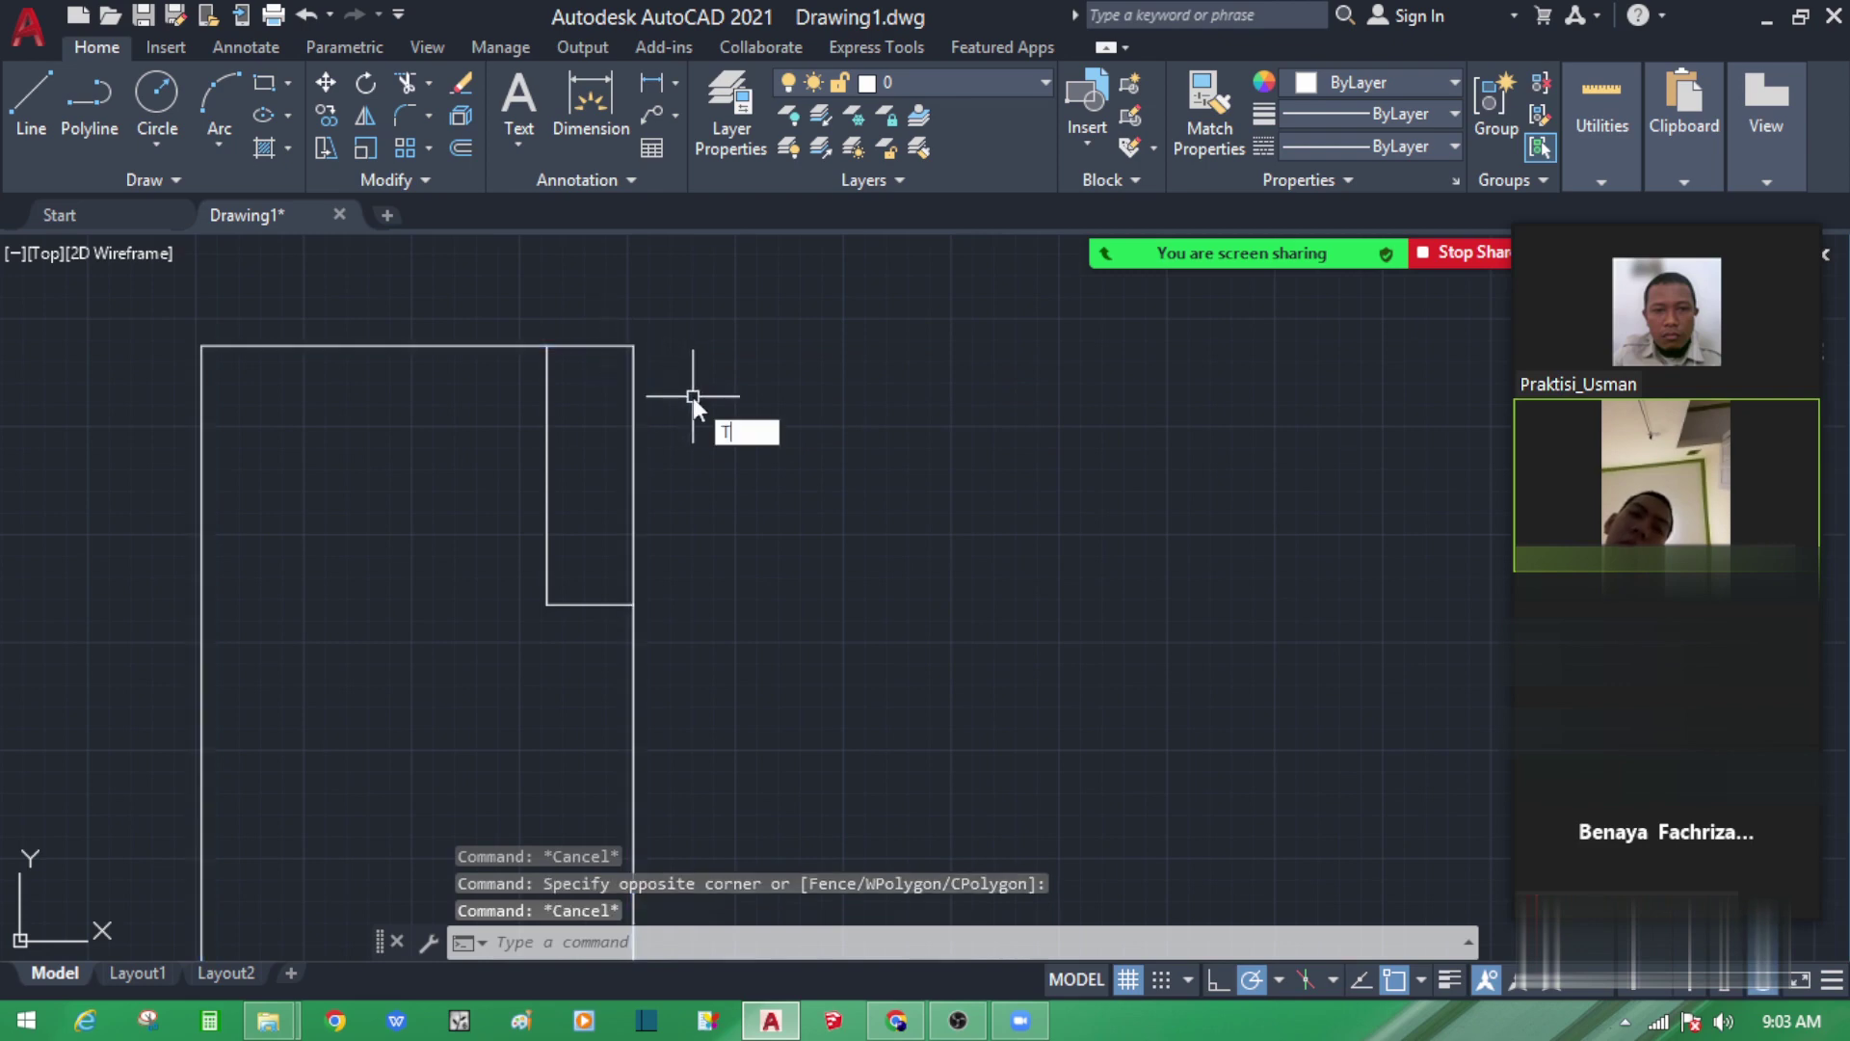
{"action": "type", "text": "R"}
{"action": "key", "text": "Return"}
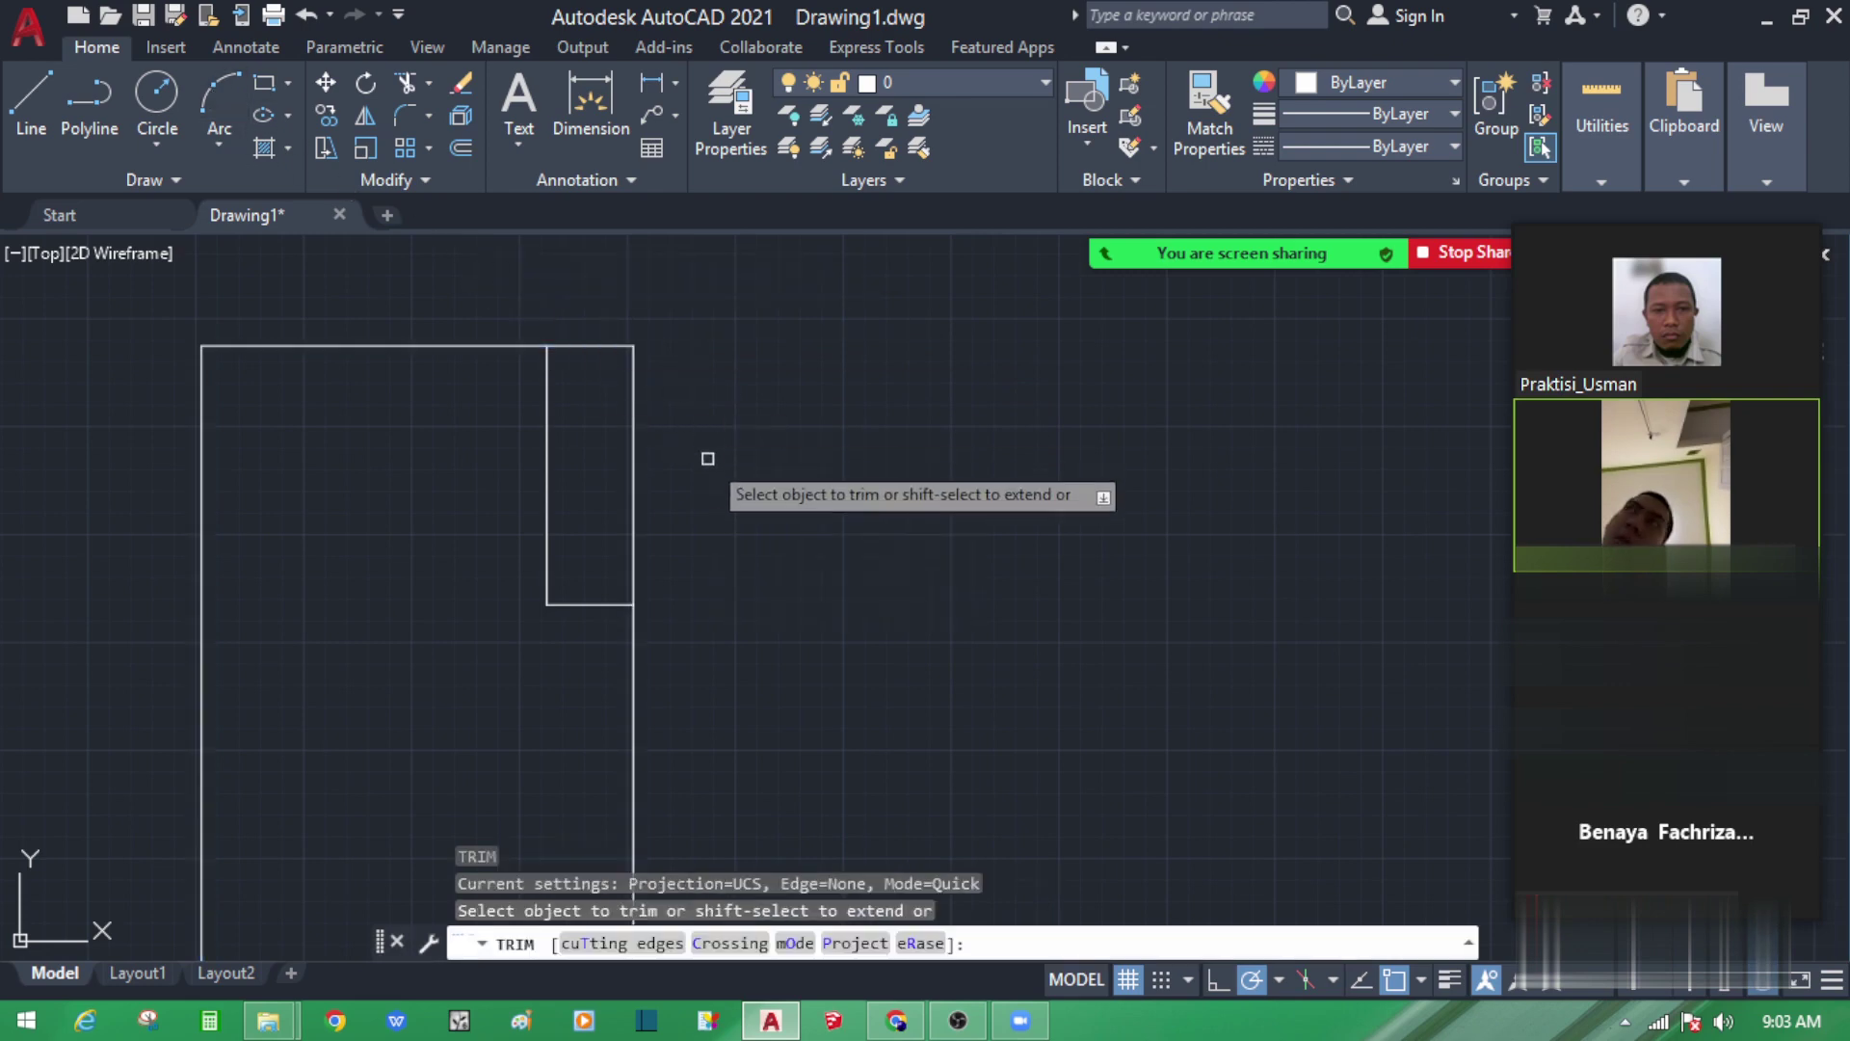
Step: Fence-trim the overlapping lines at the left jamb's top into a notched outline
{"action": "left_click", "coordinate": [698, 482]}
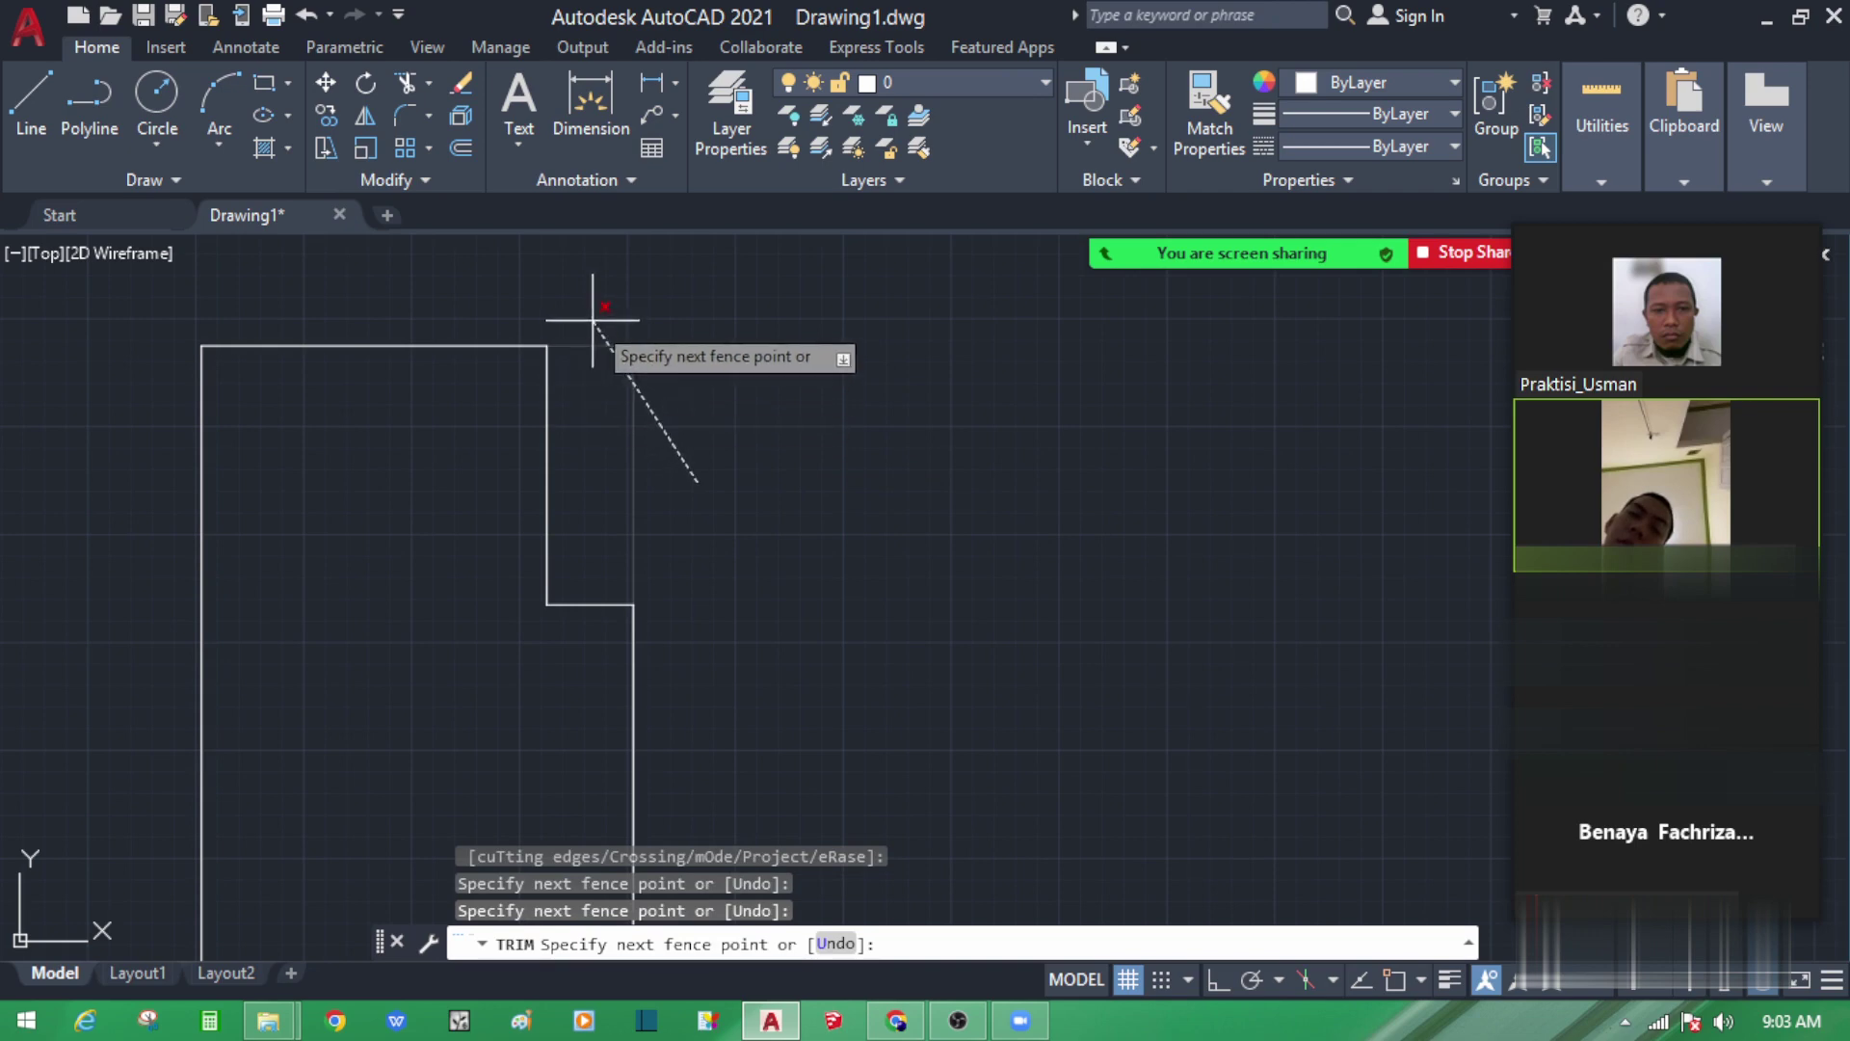
{"action": "key", "text": "Return"}
{"action": "key", "text": "Escape"}
{"action": "scroll", "coordinate": [703, 394], "scroll_direction": "down", "scroll_amount": 5}
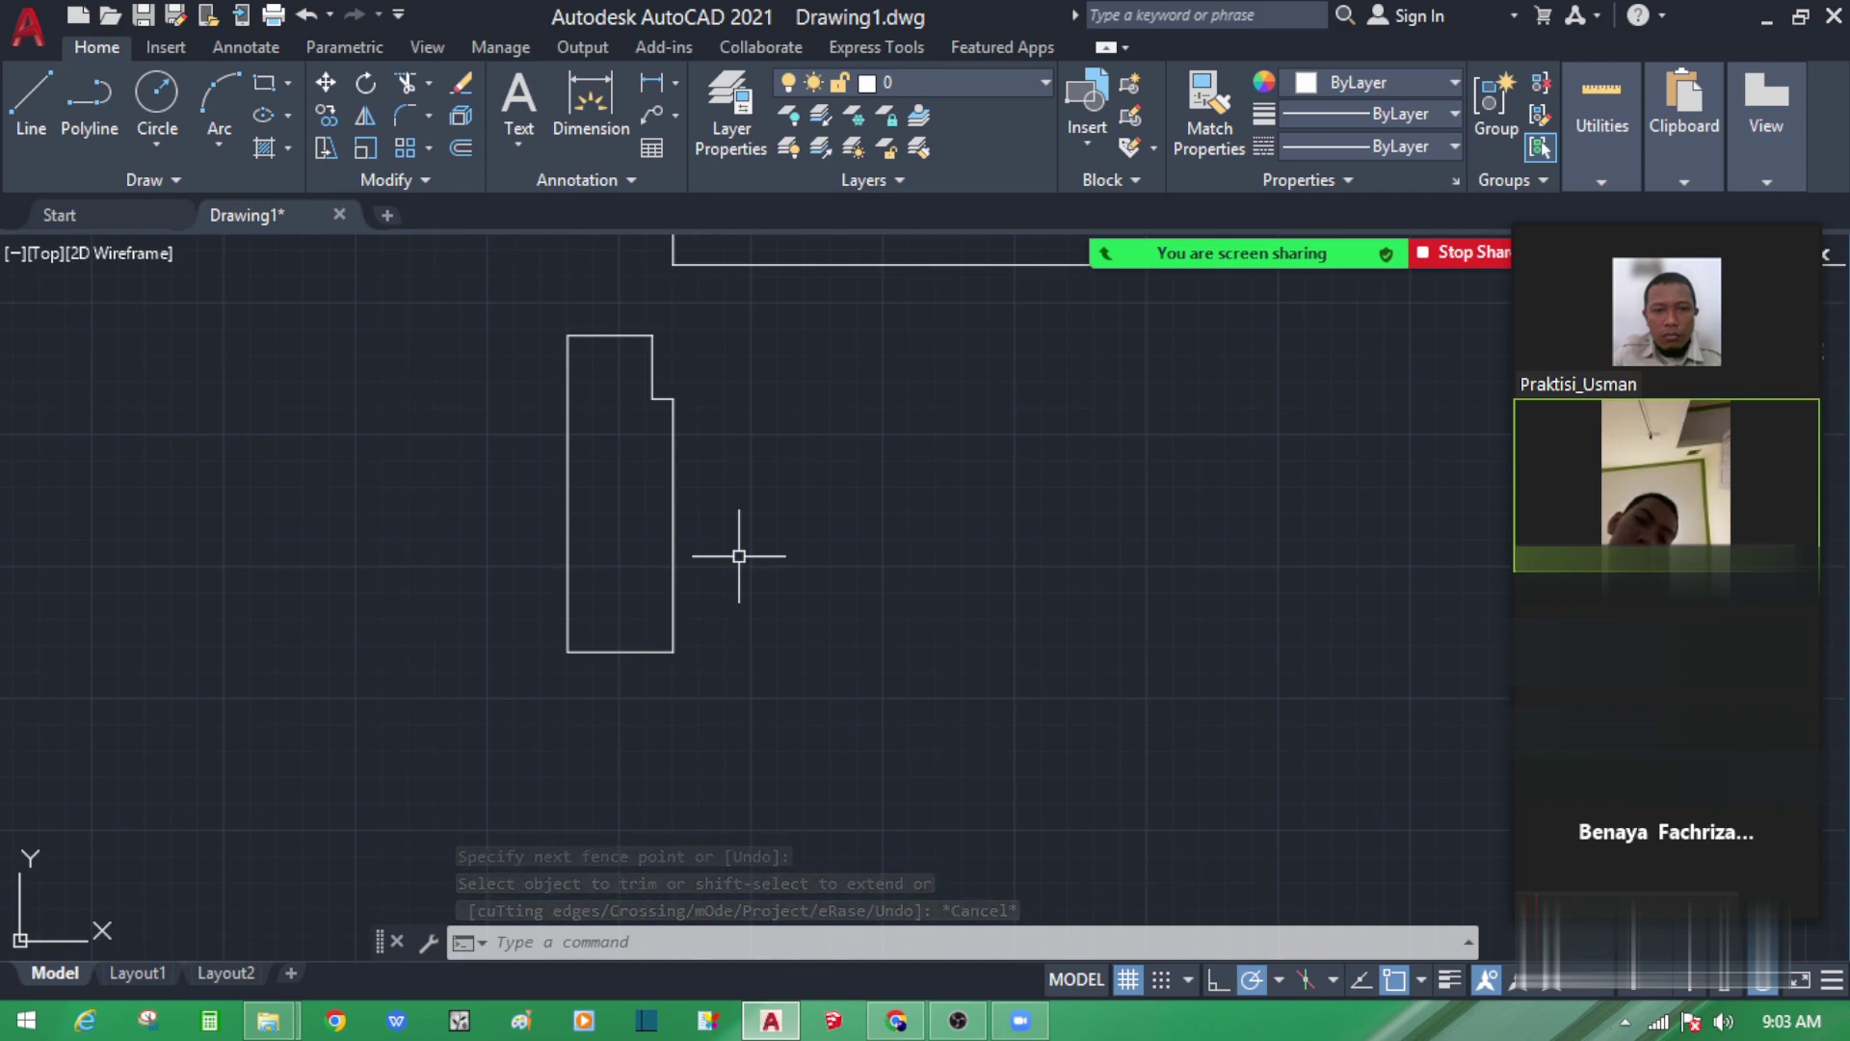
{"action": "left_click", "coordinate": [739, 556]}
{"action": "left_click", "coordinate": [566, 491]}
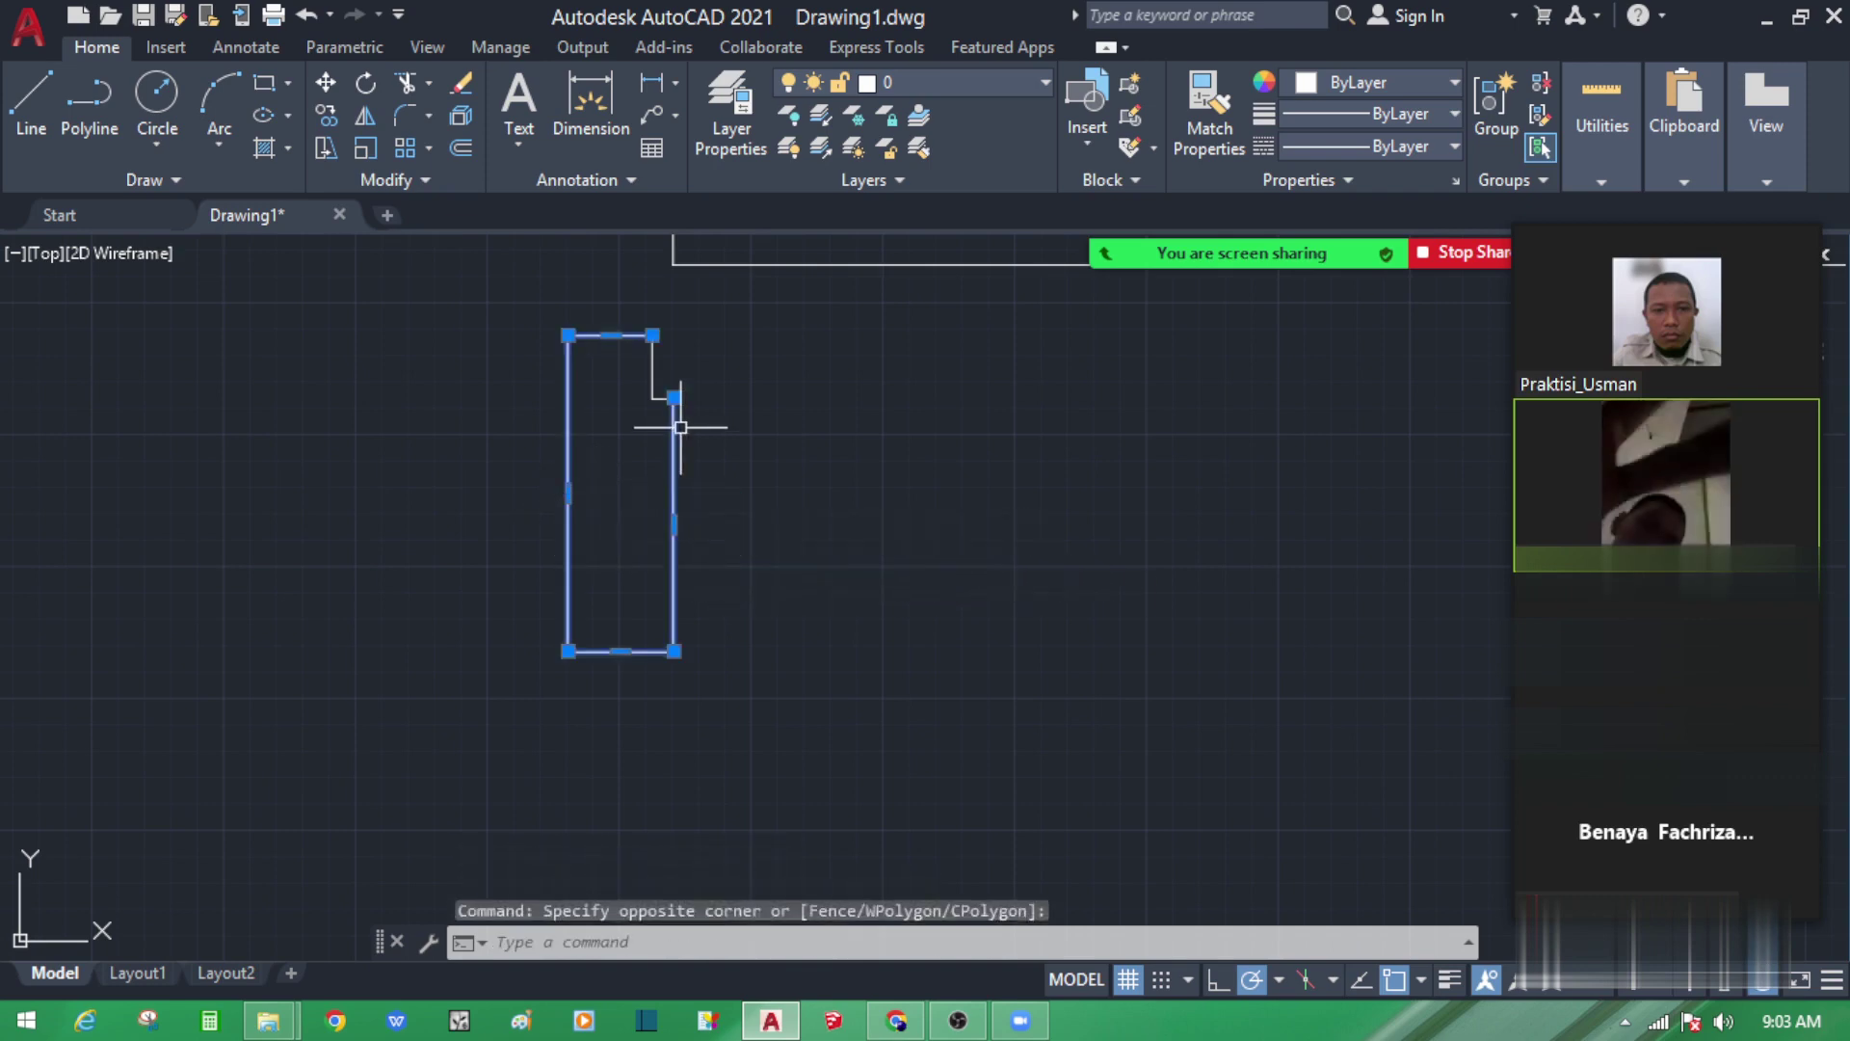
{"action": "scroll", "coordinate": [661, 414], "scroll_direction": "up", "scroll_amount": 2}
{"action": "key", "text": "Escape"}
Step: Join the four segments of the notched jamb outline into one polyline
{"action": "left_click", "coordinate": [644, 563]}
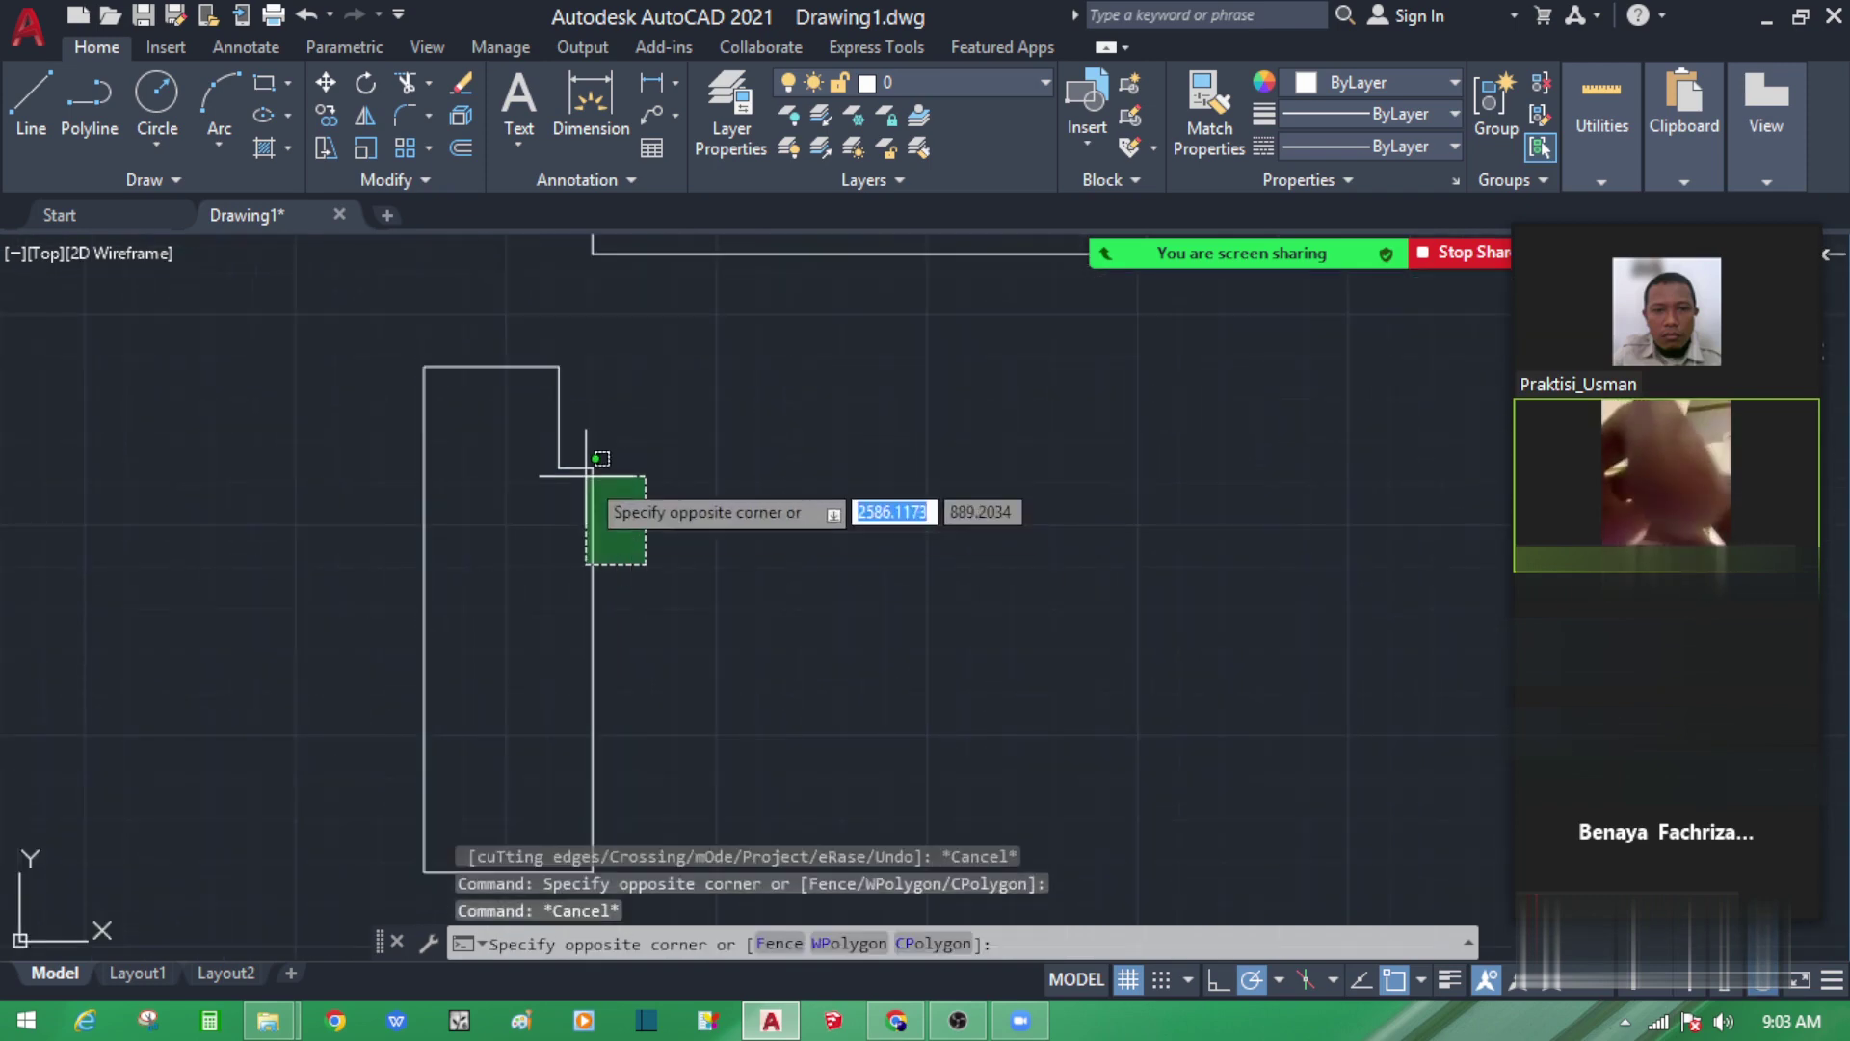
{"action": "key", "text": "Escape"}
{"action": "left_click", "coordinate": [517, 392]}
{"action": "key", "text": "Escape"}
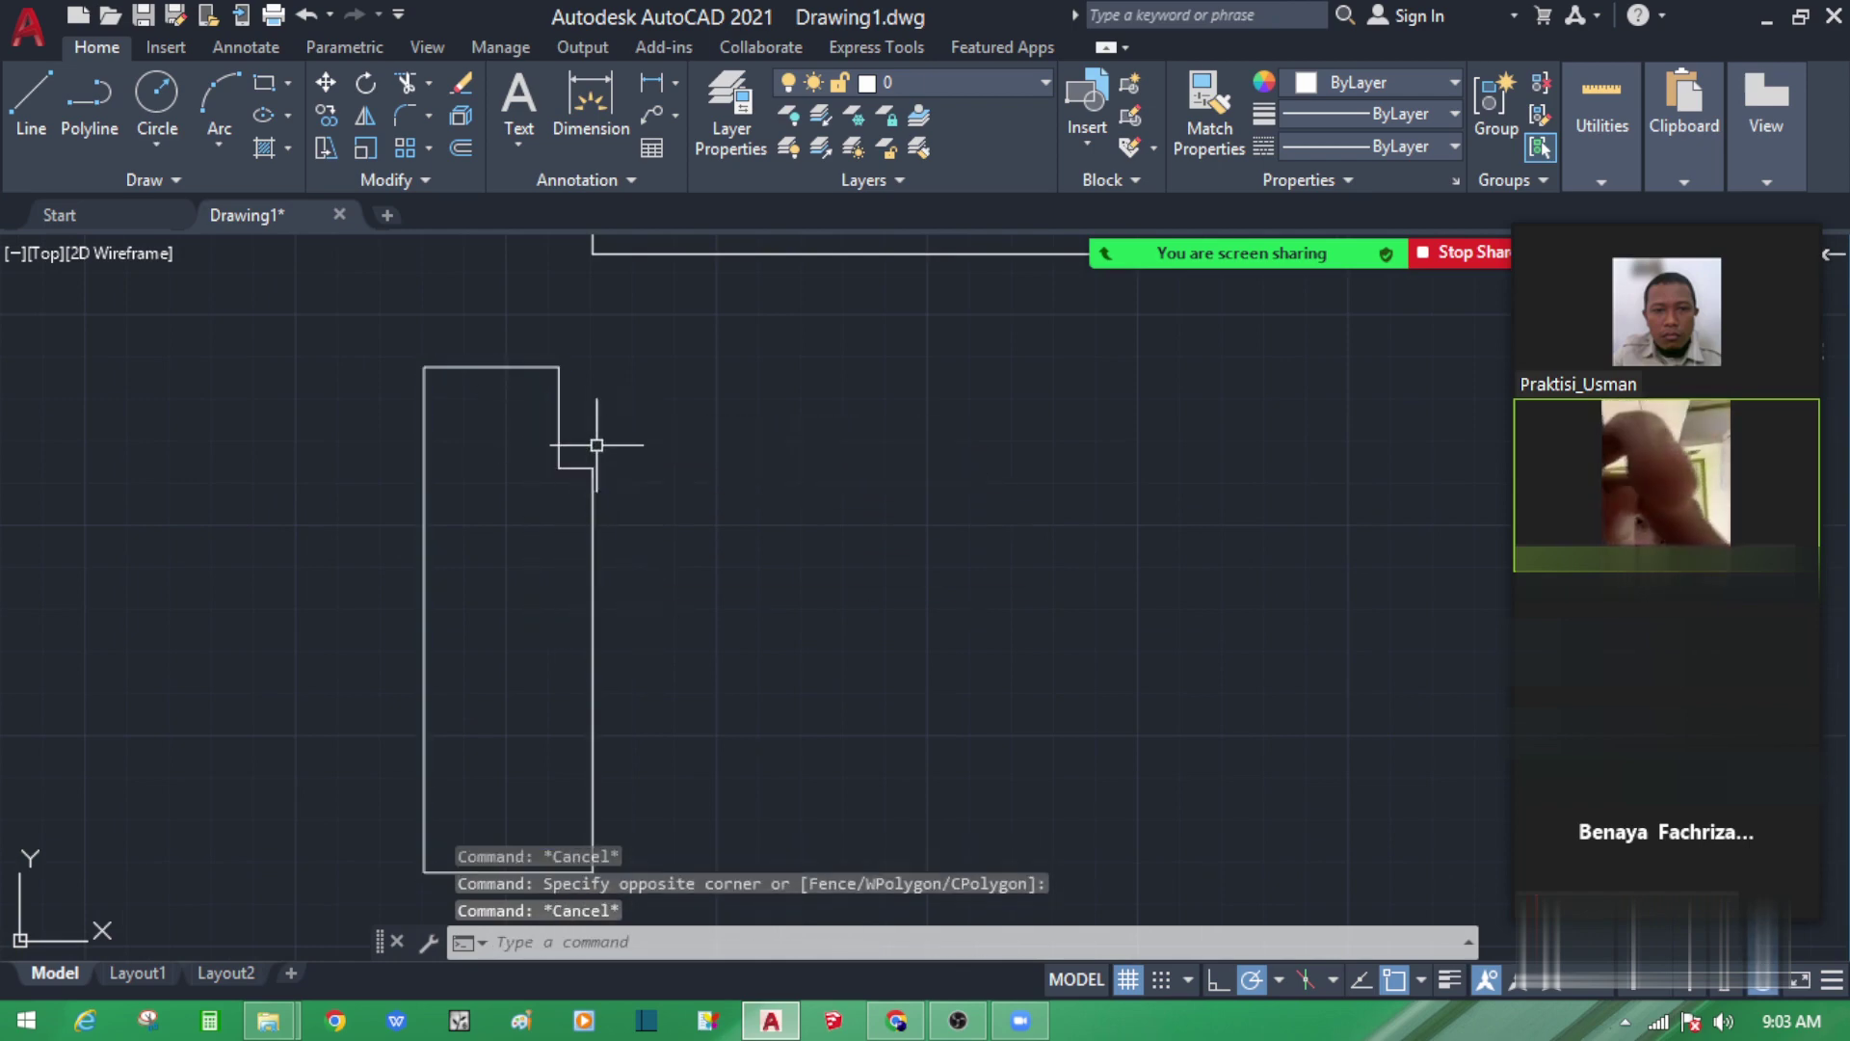
{"action": "left_click", "coordinate": [602, 469]}
{"action": "key", "text": "Escape"}
{"action": "left_click", "coordinate": [652, 591]}
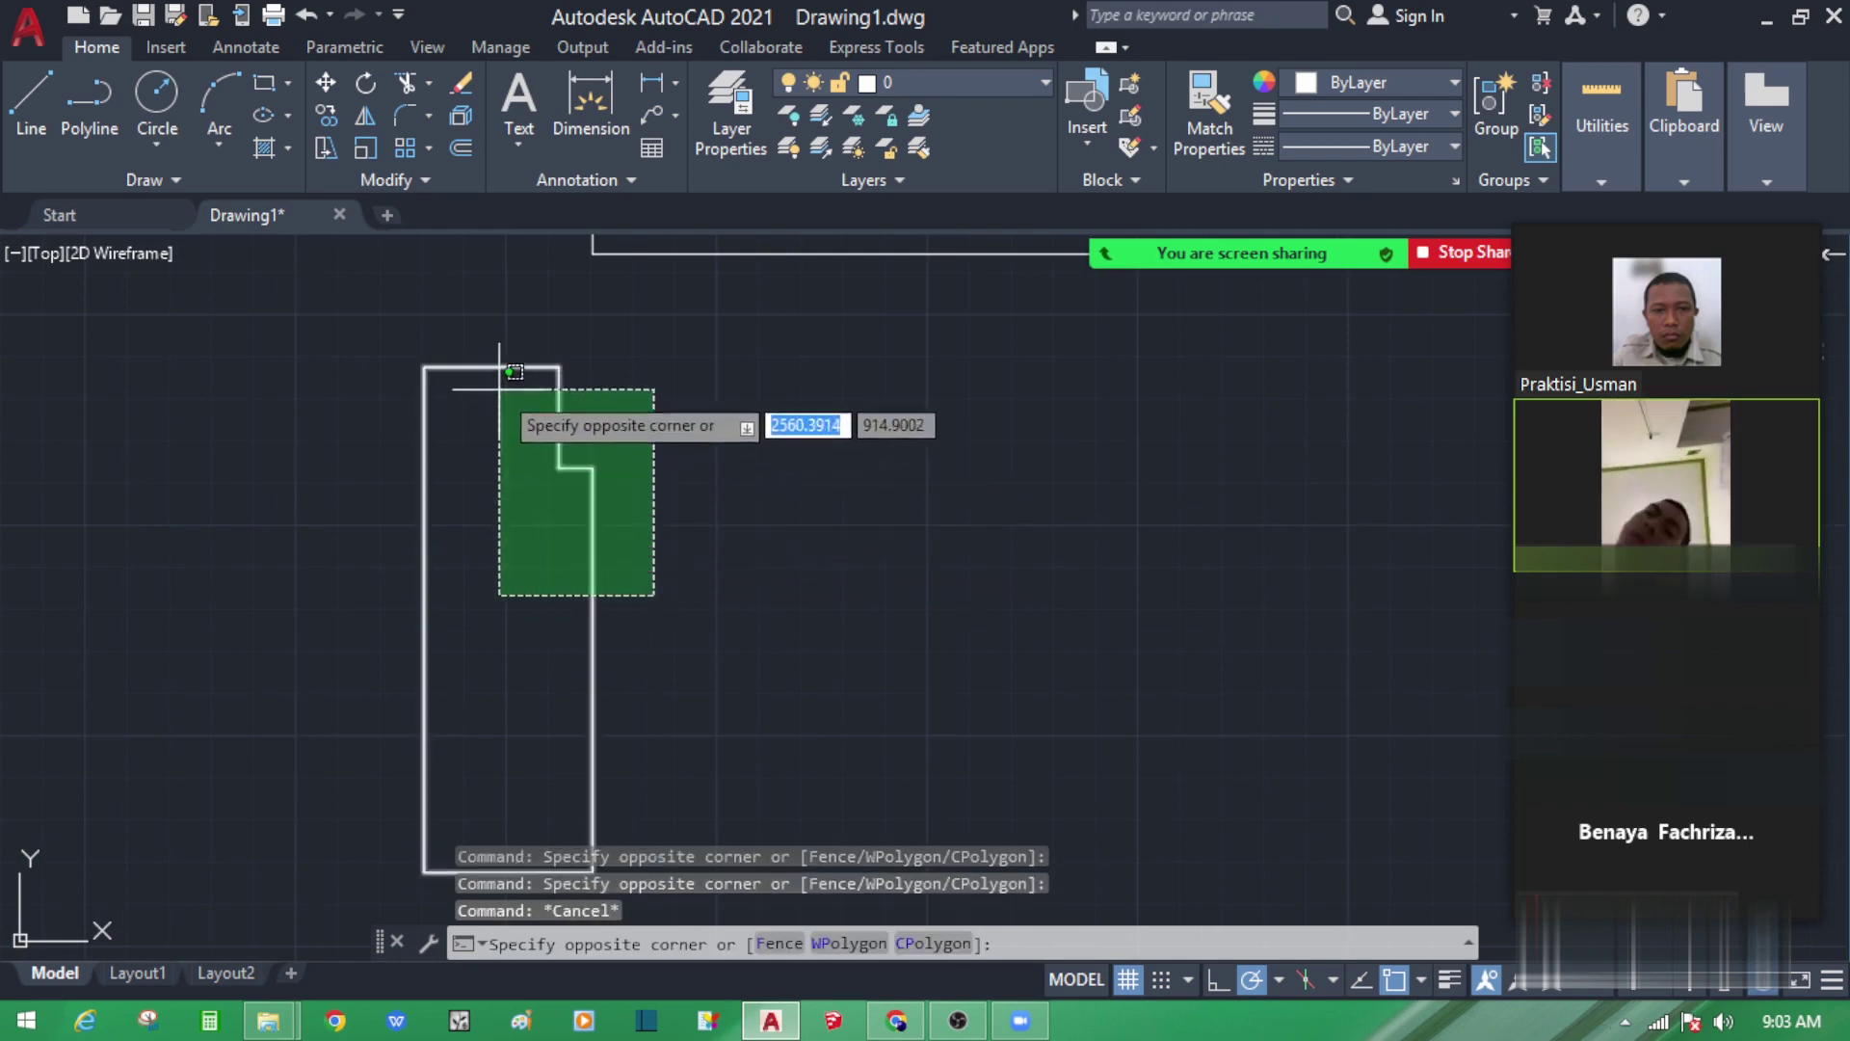
{"action": "left_click", "coordinate": [503, 390]}
{"action": "type", "text": "j"}
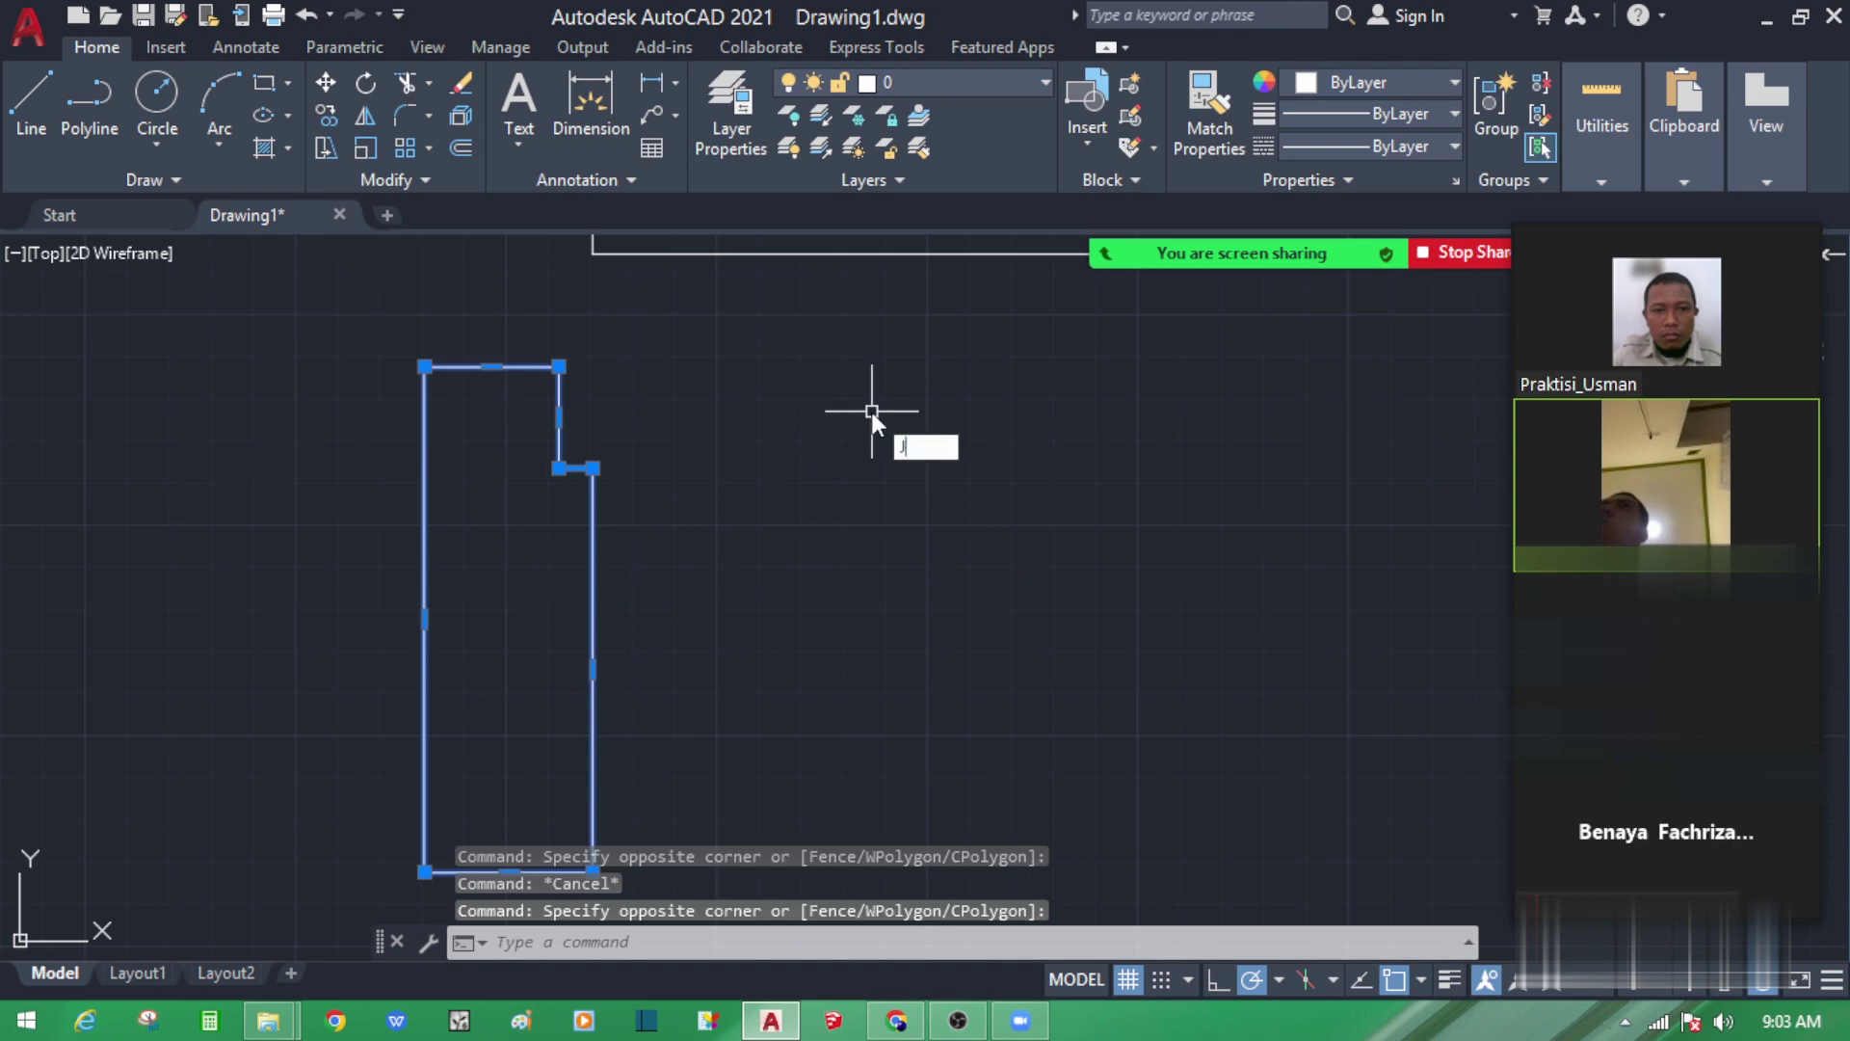
{"action": "key", "text": "Return"}
{"action": "left_click", "coordinate": [669, 576]}
{"action": "left_click", "coordinate": [246, 490]}
{"action": "scroll", "coordinate": [246, 491], "scroll_direction": "down", "scroll_amount": 3}
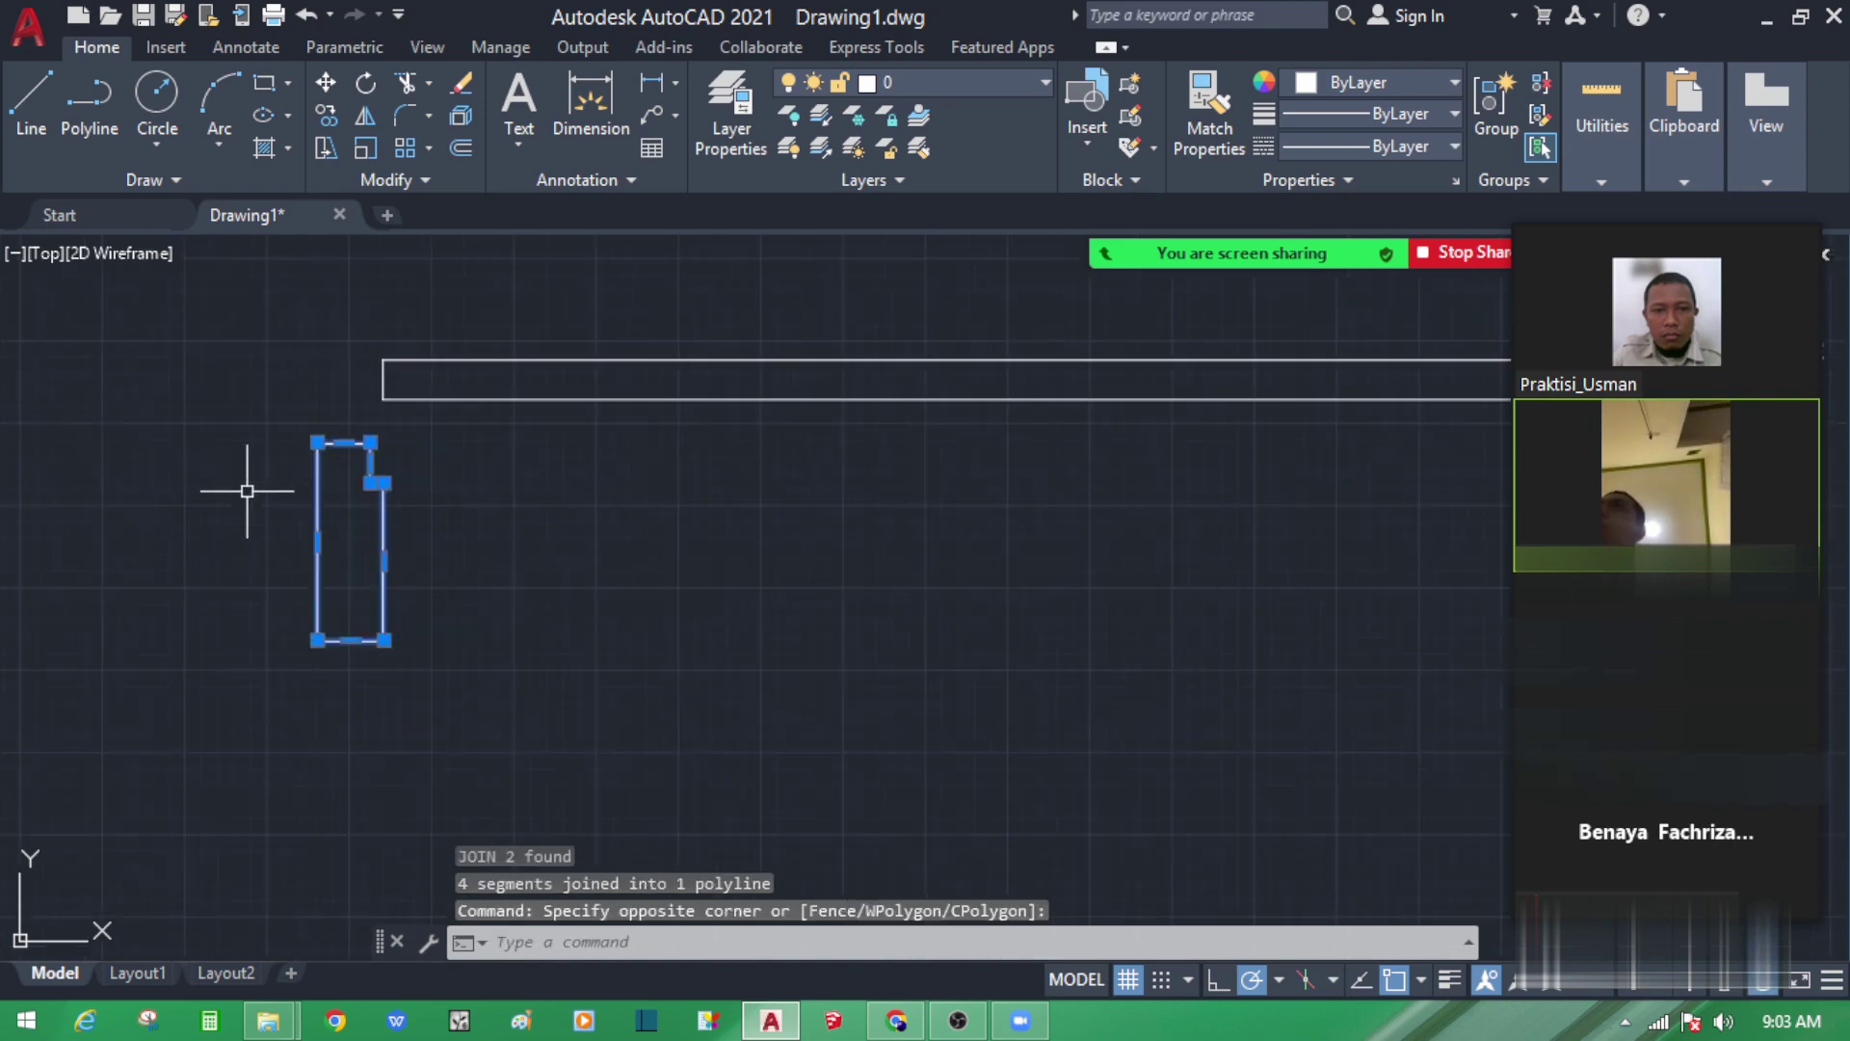
{"action": "key", "text": "Escape"}
{"action": "scroll", "coordinate": [430, 450], "scroll_direction": "down", "scroll_amount": 2}
Step: Delete the plain right jamb rectangle
{"action": "key", "text": "Escape"}
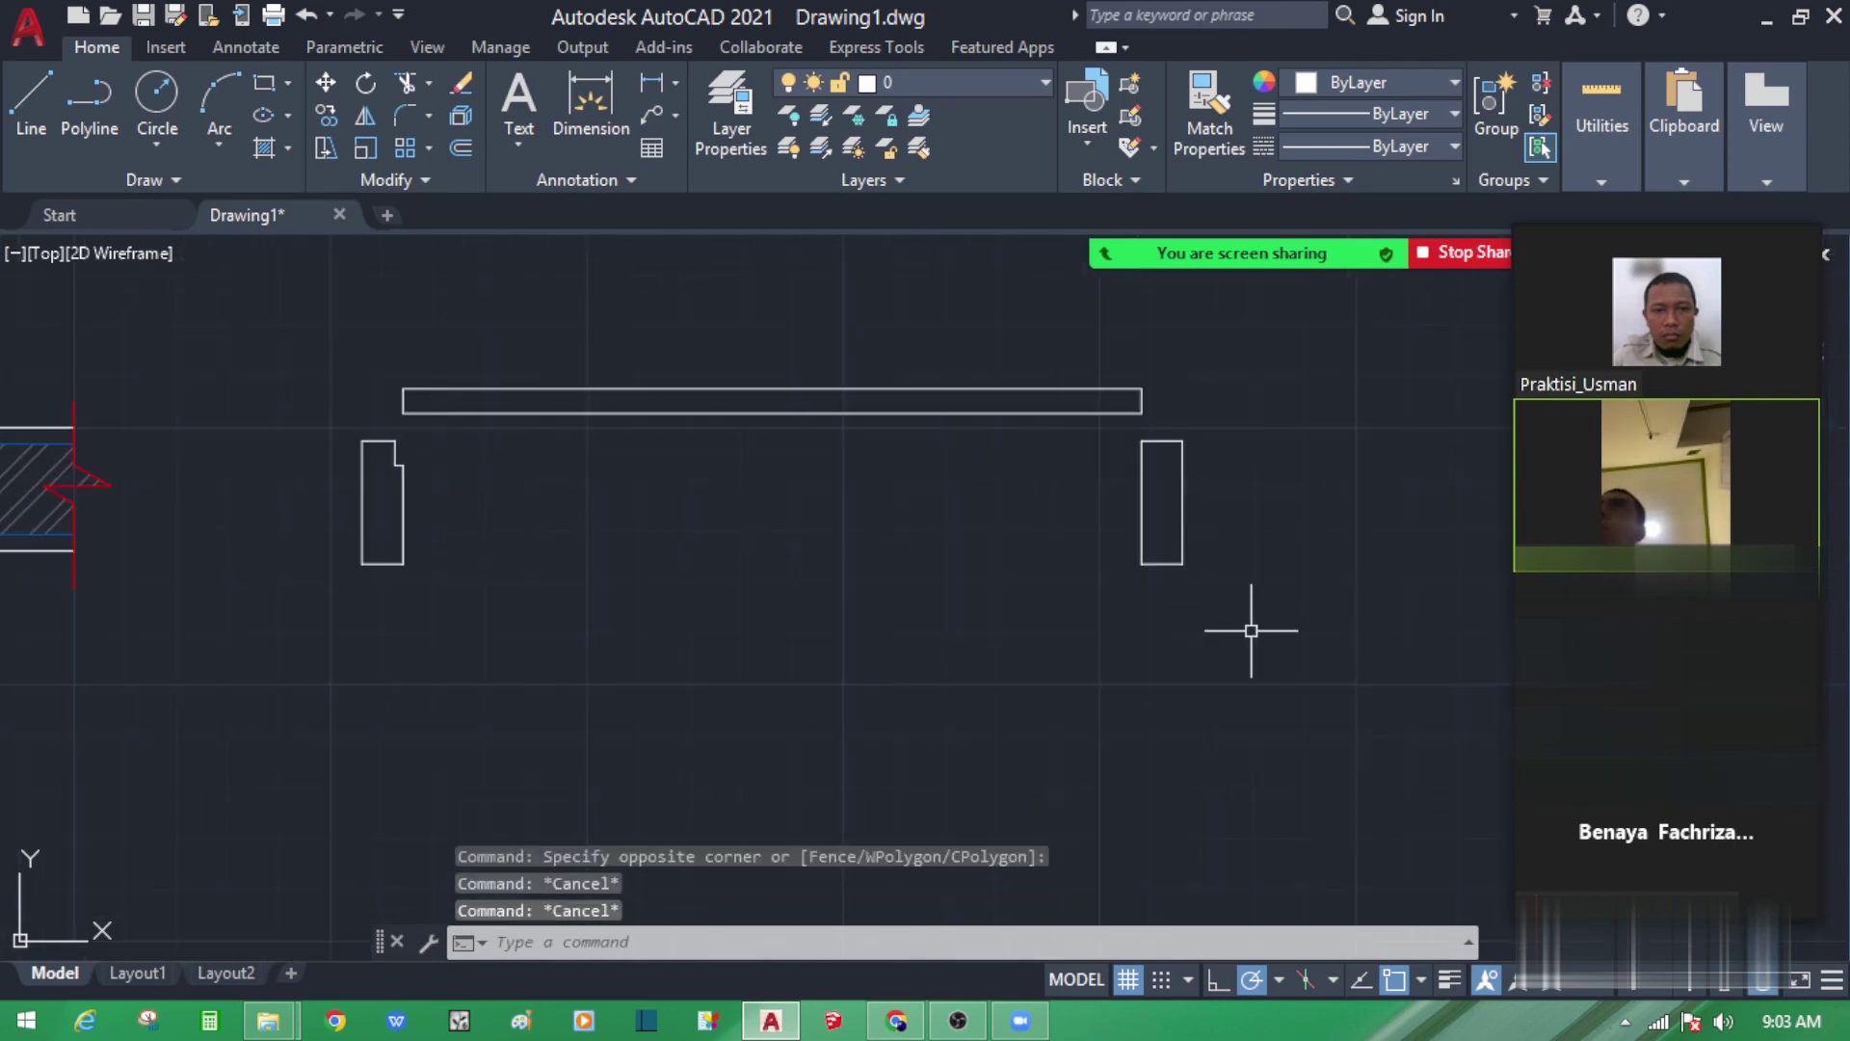
{"action": "left_click", "coordinate": [1251, 623]}
{"action": "left_click", "coordinate": [1139, 541]}
{"action": "key", "text": "Delete"}
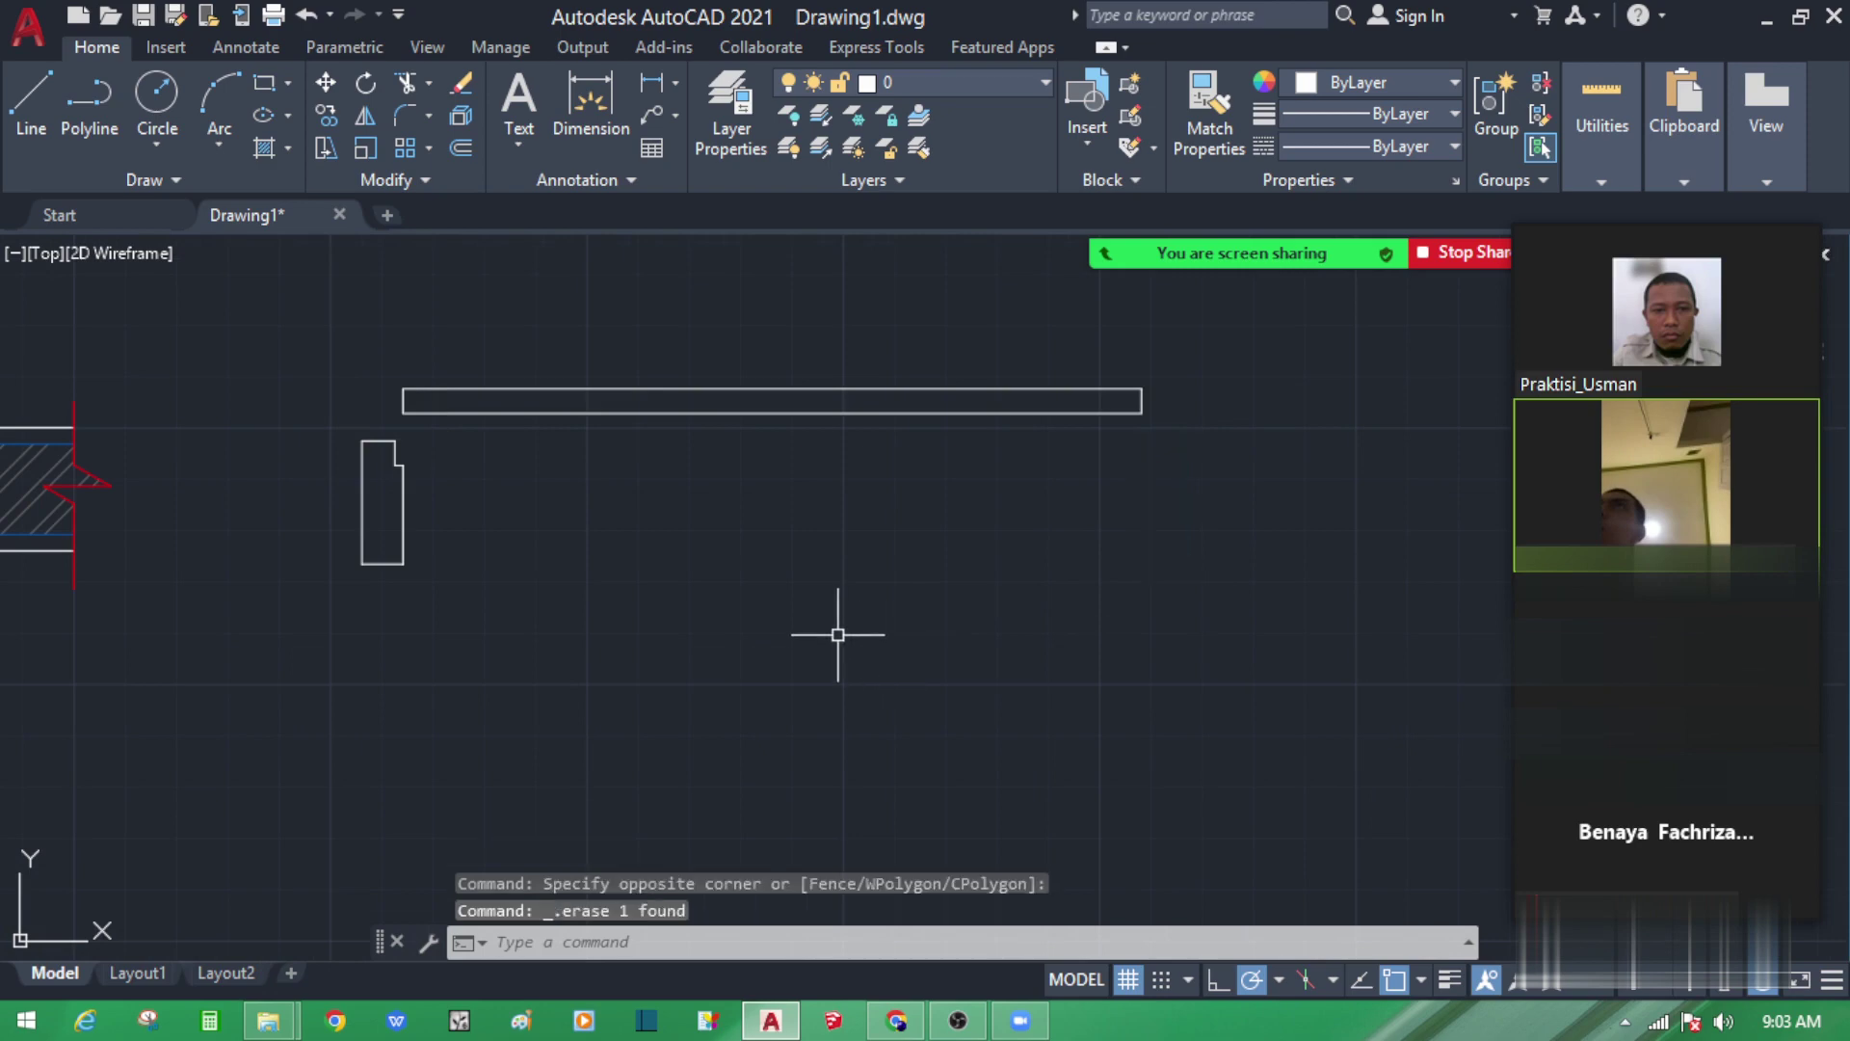
Step: Draw a 900-unit horizontal line from the left jamb's midpoint
{"action": "type", "text": "l"}
{"action": "key", "text": "Return"}
{"action": "left_click", "coordinate": [382, 503]}
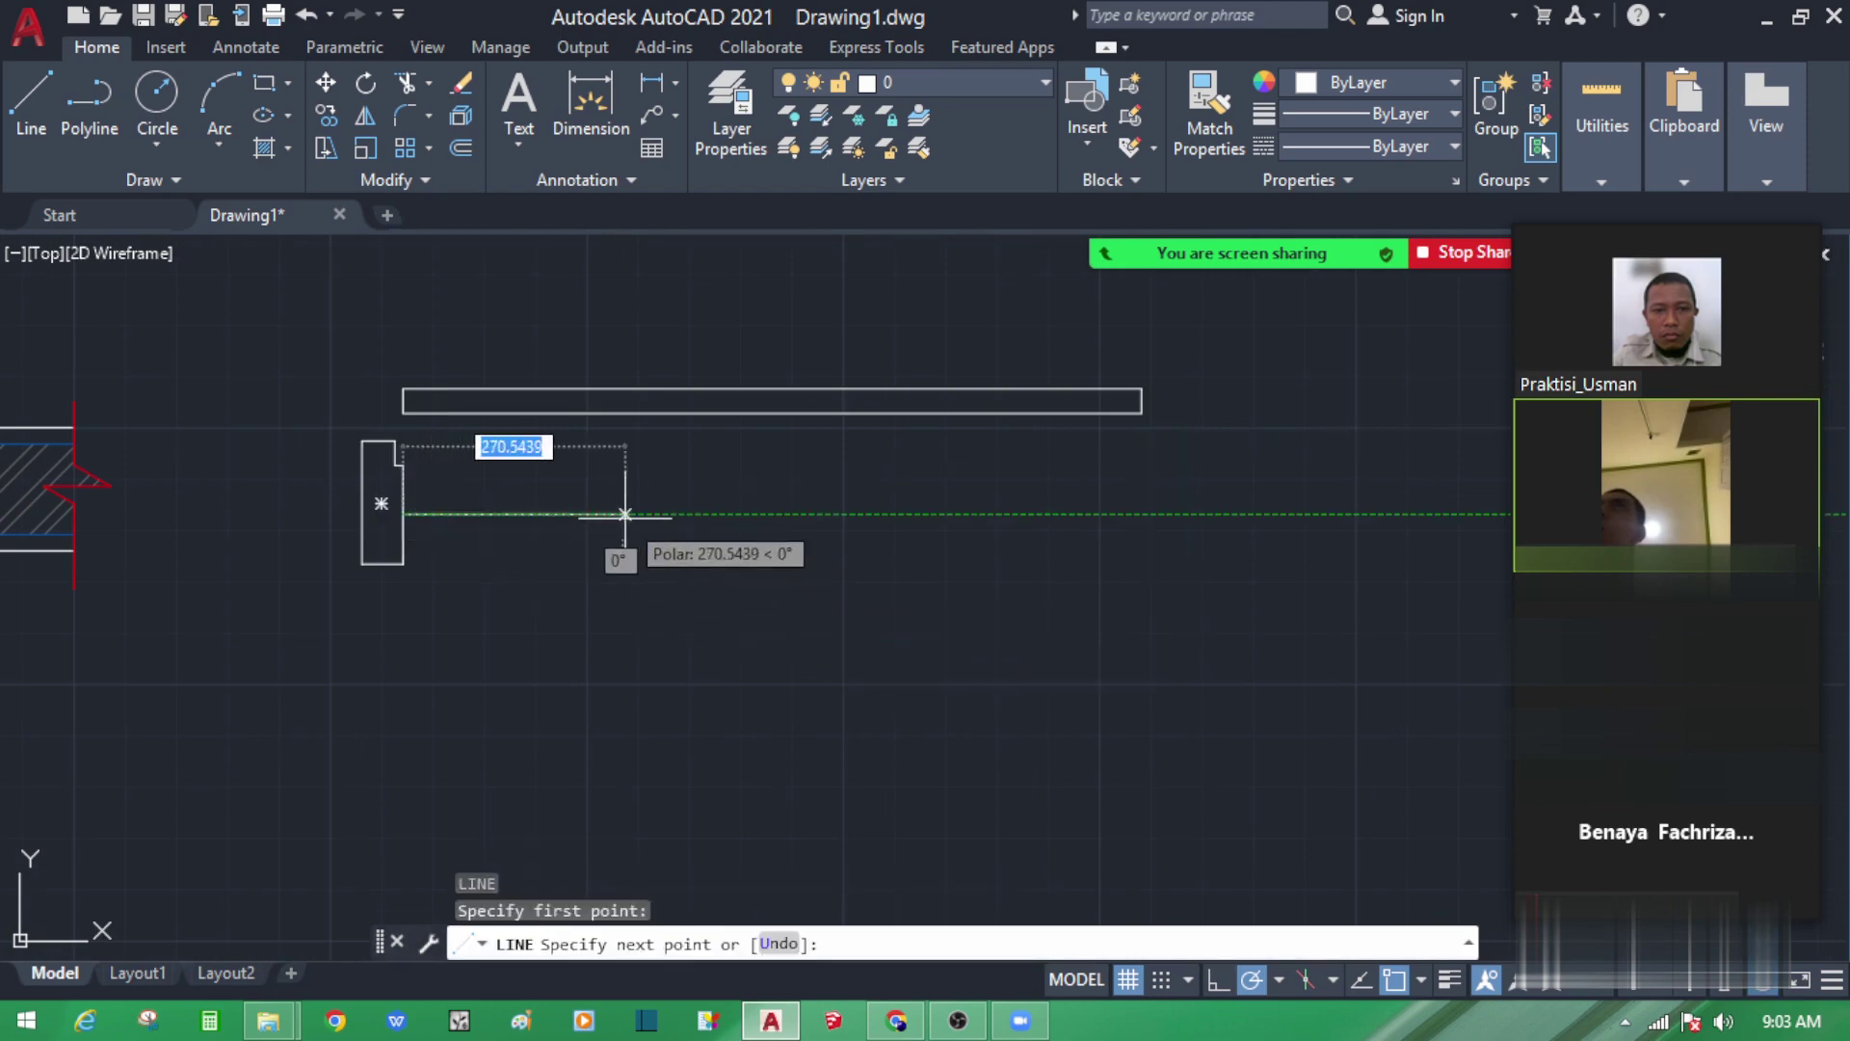
{"action": "type", "text": "900"}
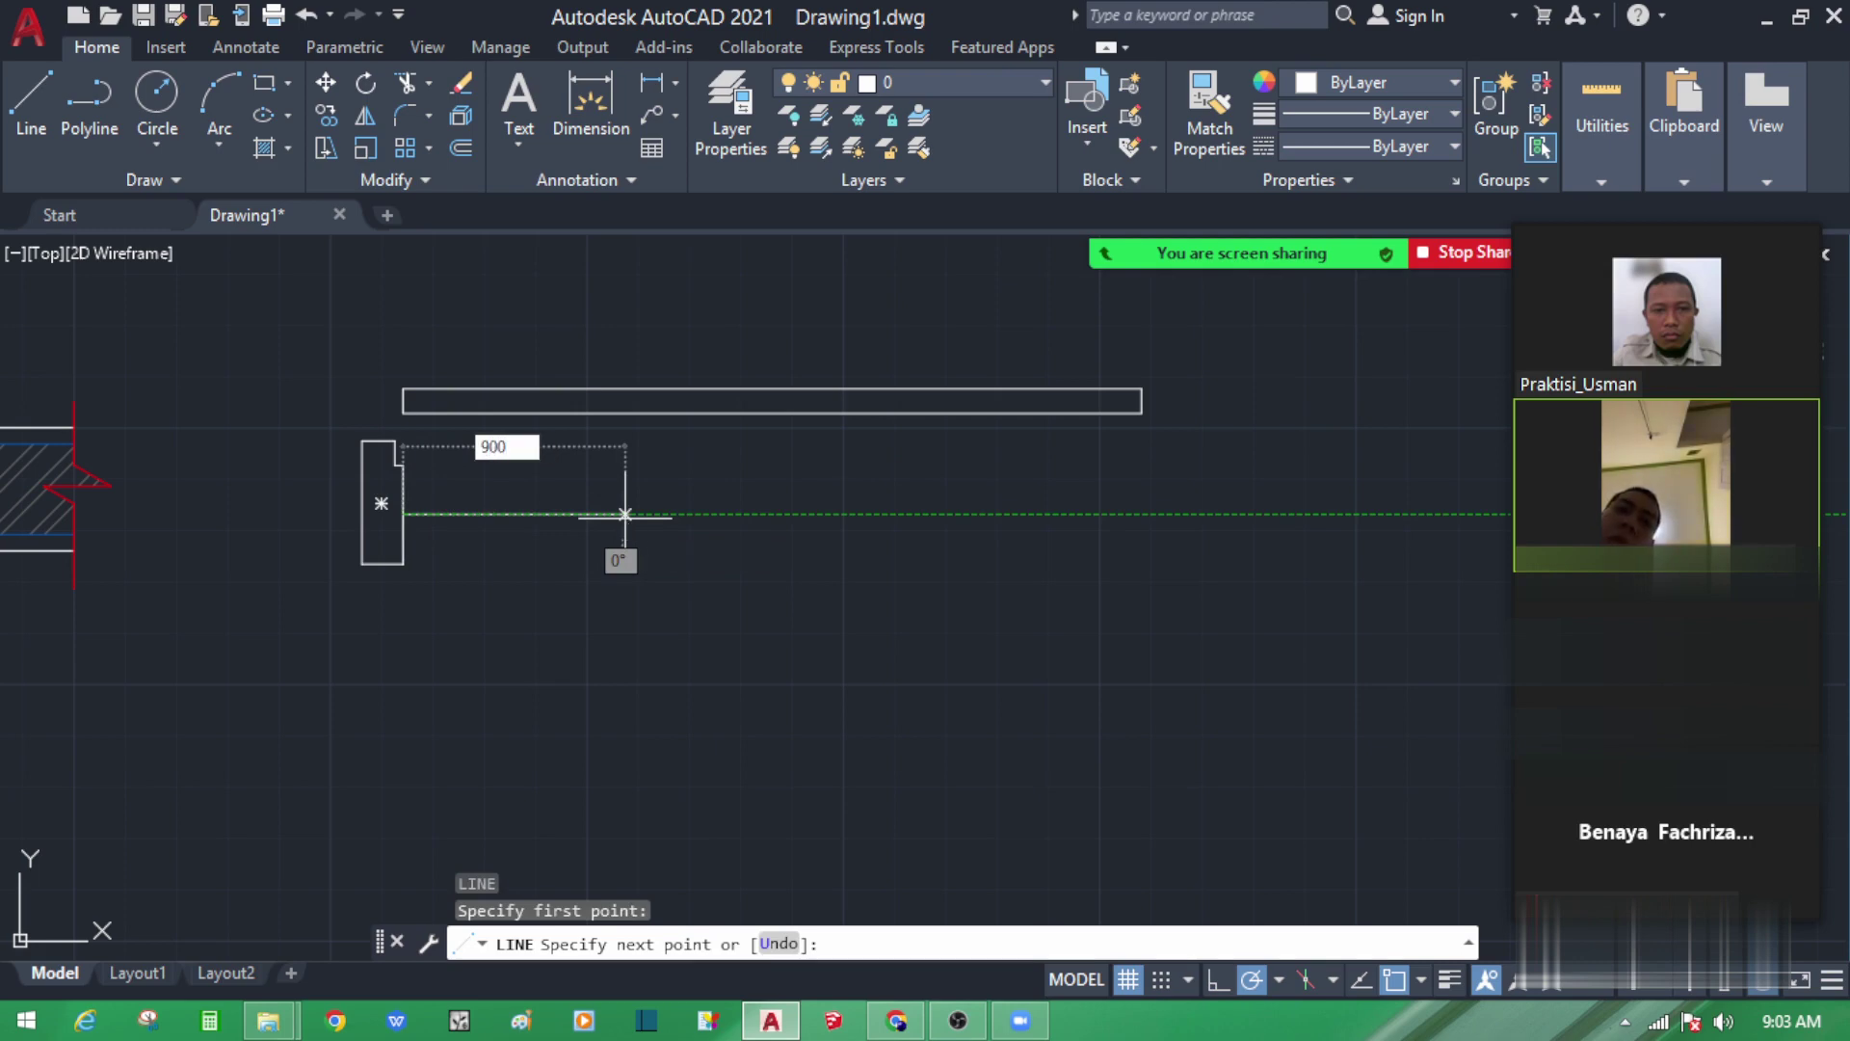
{"action": "key", "text": "Return"}
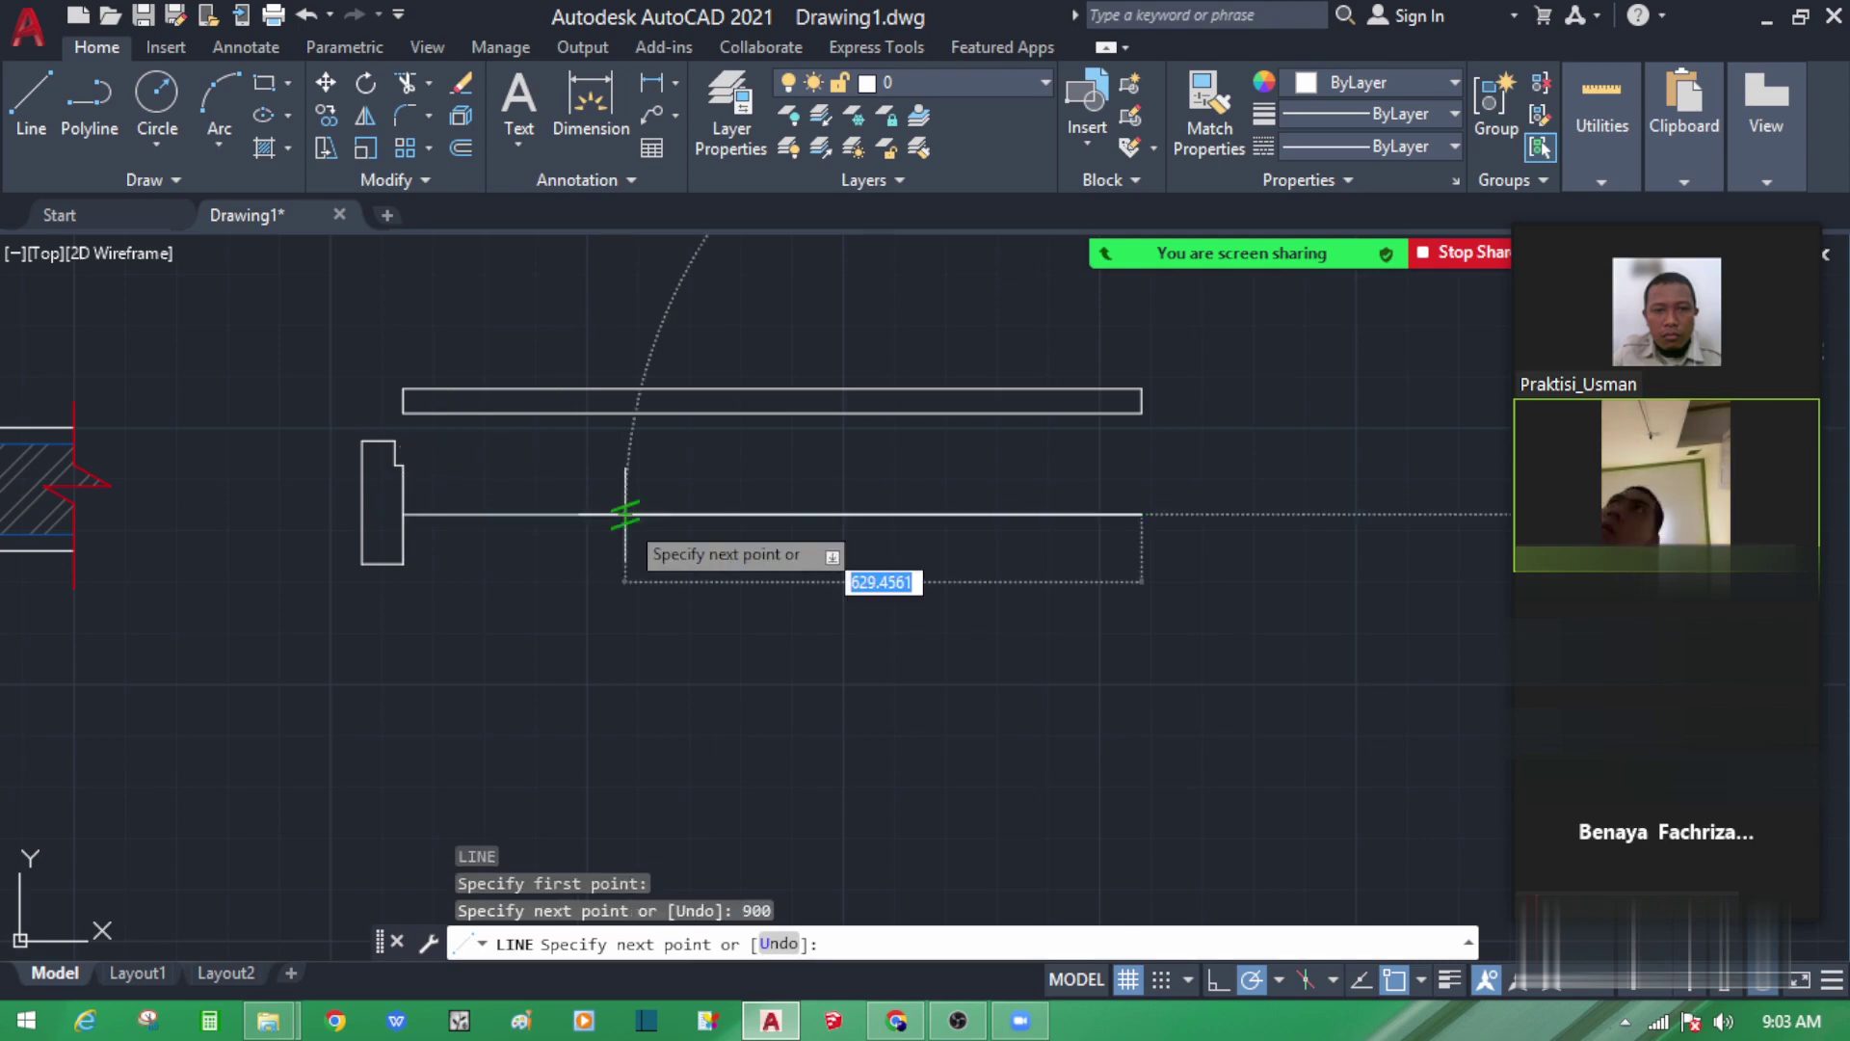
{"action": "key", "text": "Escape"}
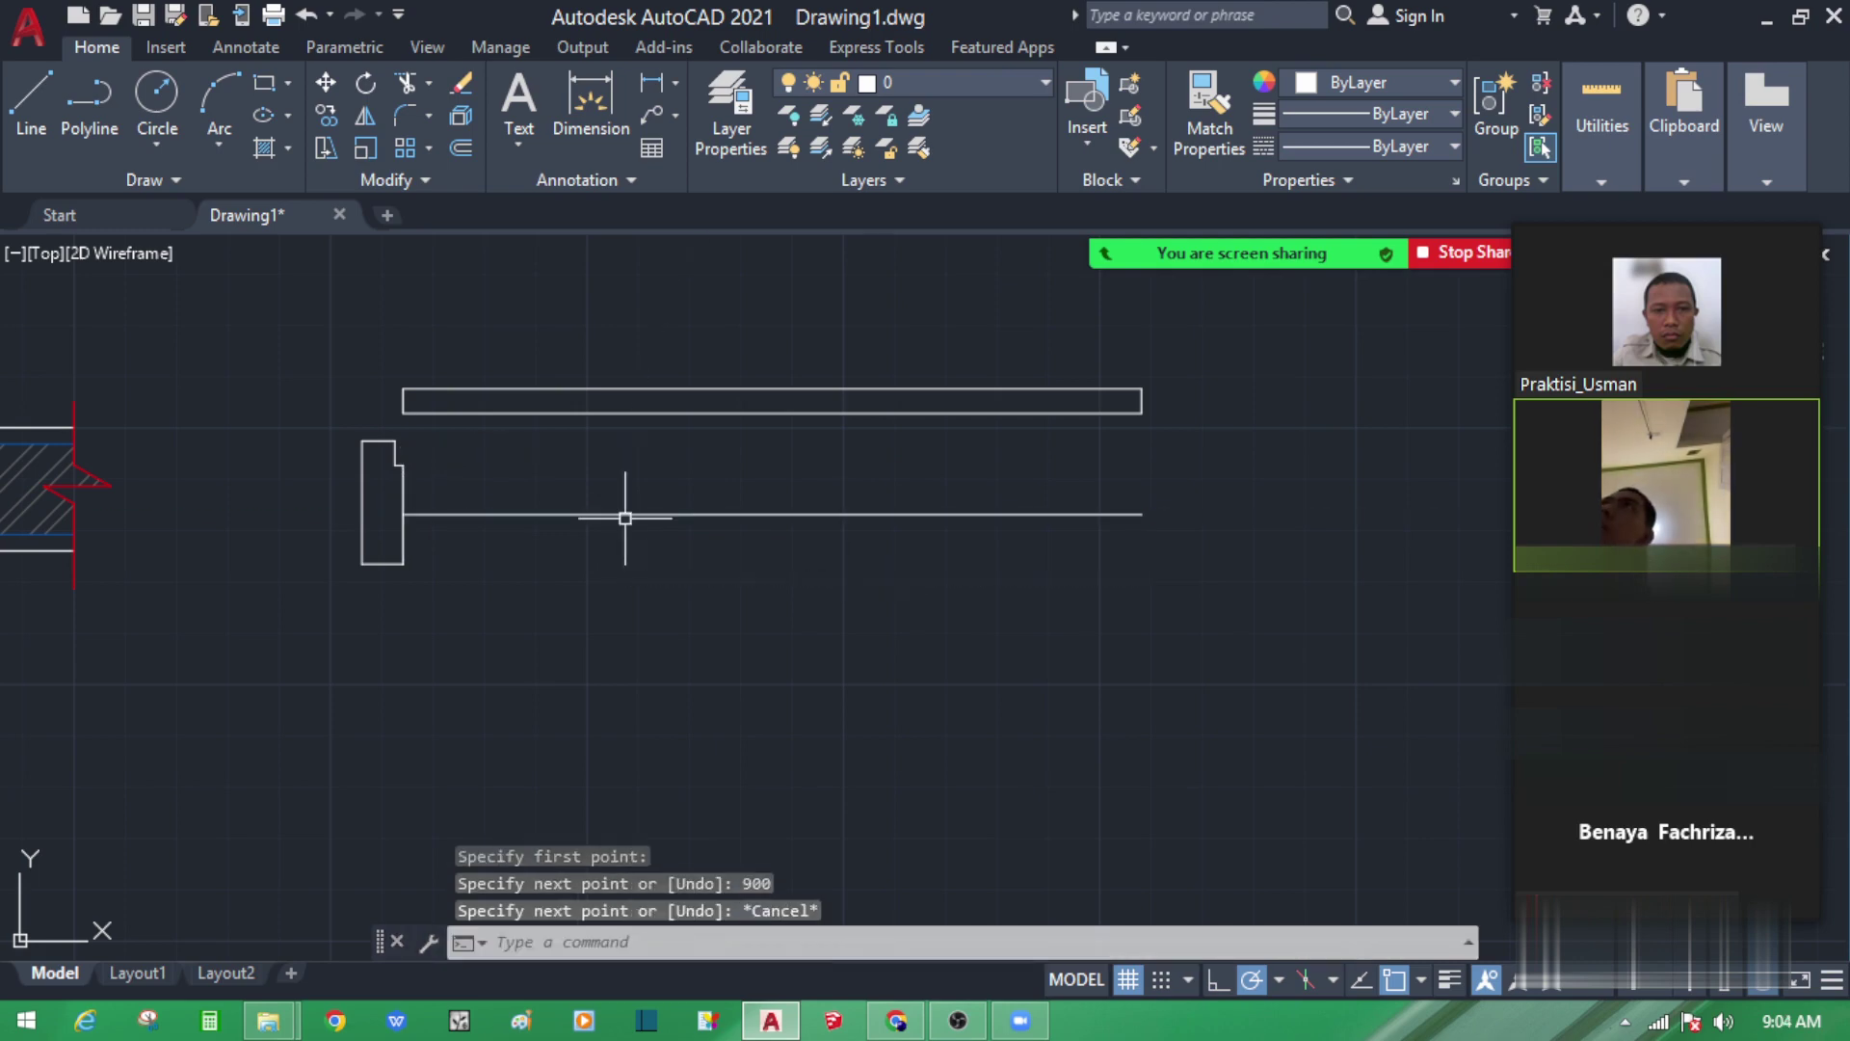
Step: Delete the long top rectangle
{"action": "left_click", "coordinate": [564, 480]}
{"action": "left_click", "coordinate": [475, 280]}
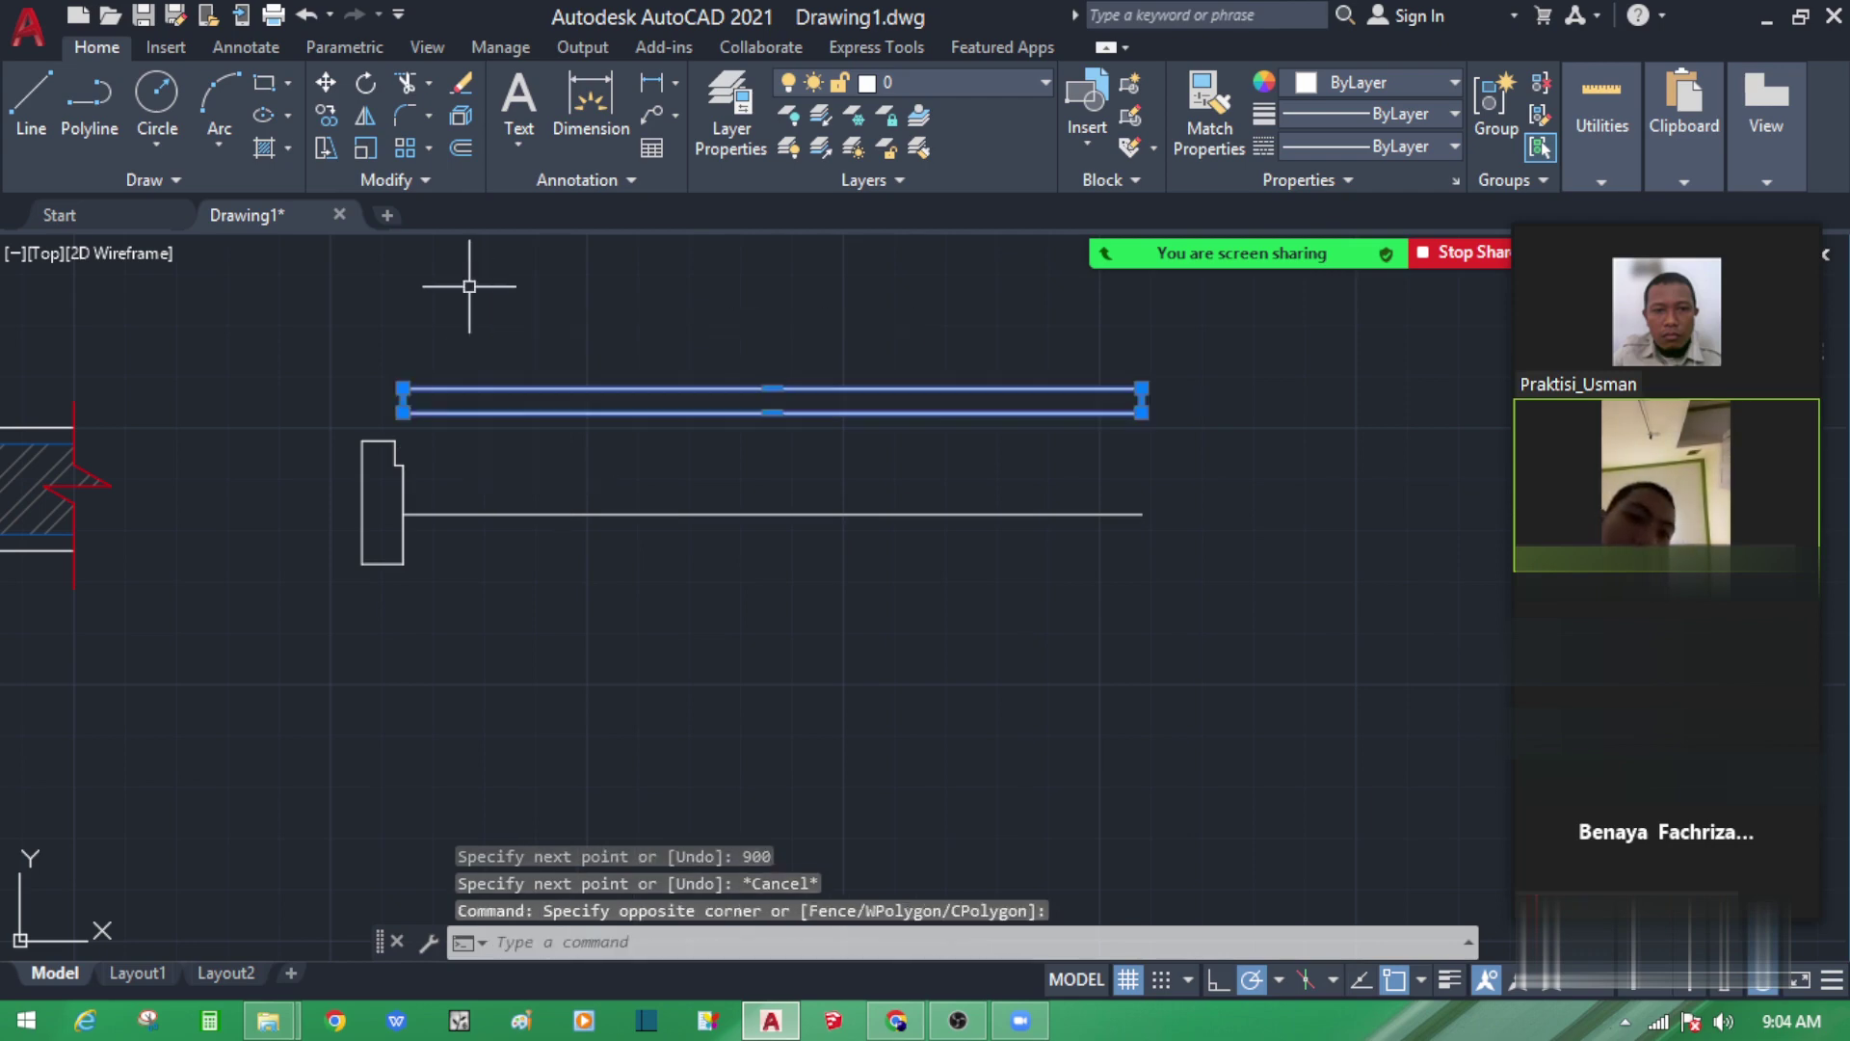
{"action": "key", "text": "Delete"}
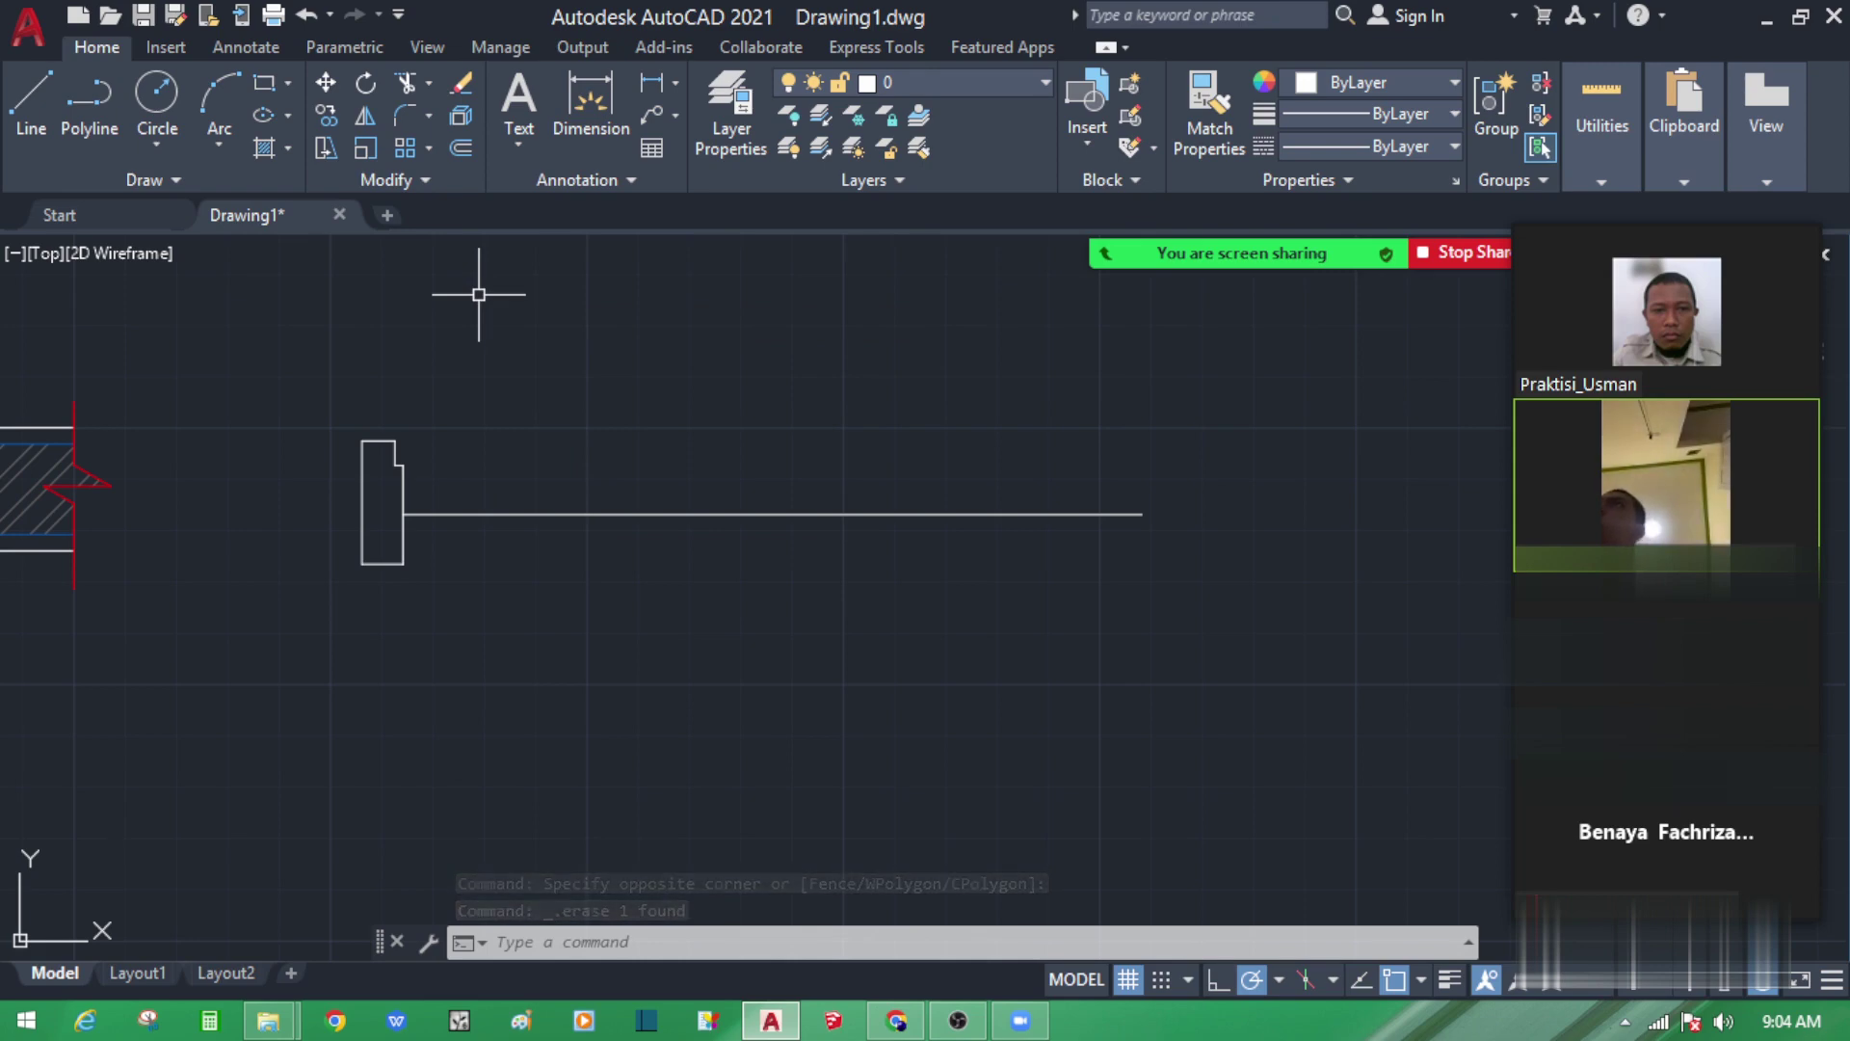
{"action": "scroll", "coordinate": [390, 475], "scroll_direction": "up", "scroll_amount": 2}
Step: Mirror the notched left jamb about a vertical axis through the line's midpoint, keeping the original
{"action": "left_click", "coordinate": [482, 516]}
{"action": "left_click", "coordinate": [299, 393]}
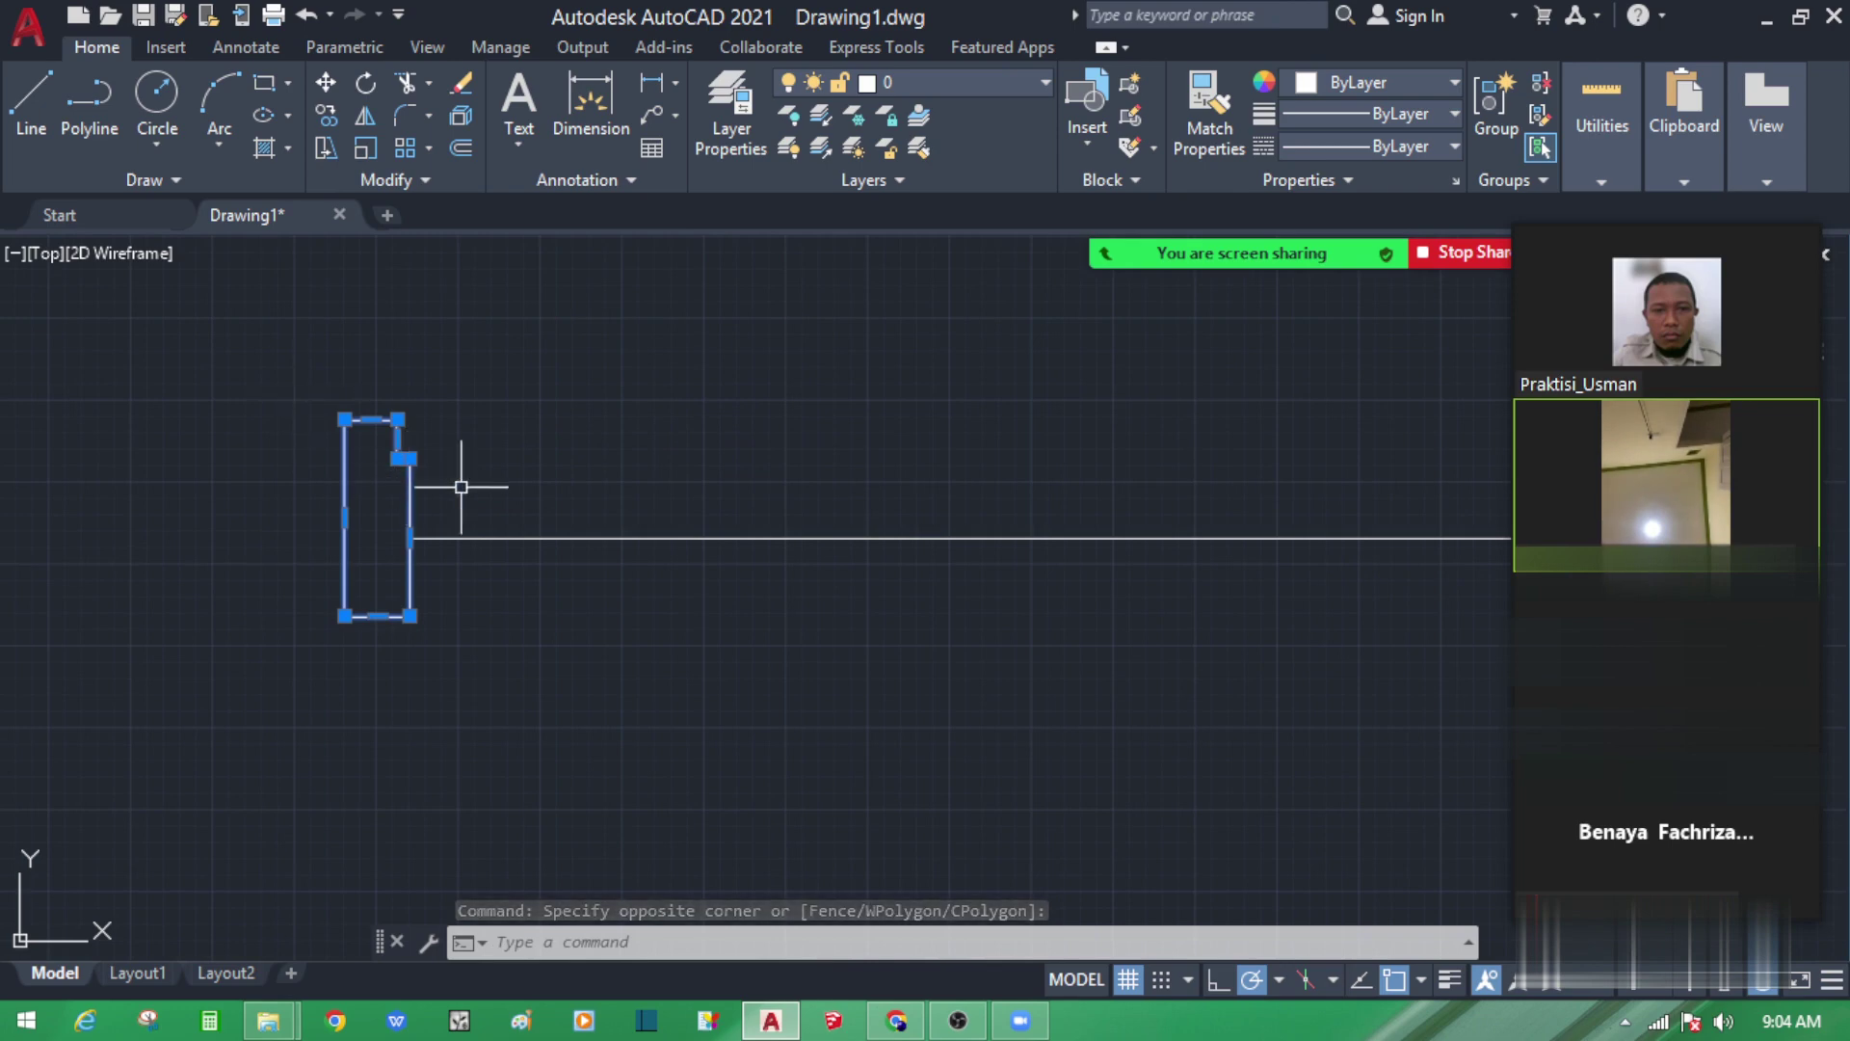
{"action": "key", "text": "Escape"}
{"action": "left_click", "coordinate": [506, 480]}
{"action": "left_click", "coordinate": [355, 386]}
{"action": "scroll", "coordinate": [354, 385], "scroll_direction": "down", "scroll_amount": 1}
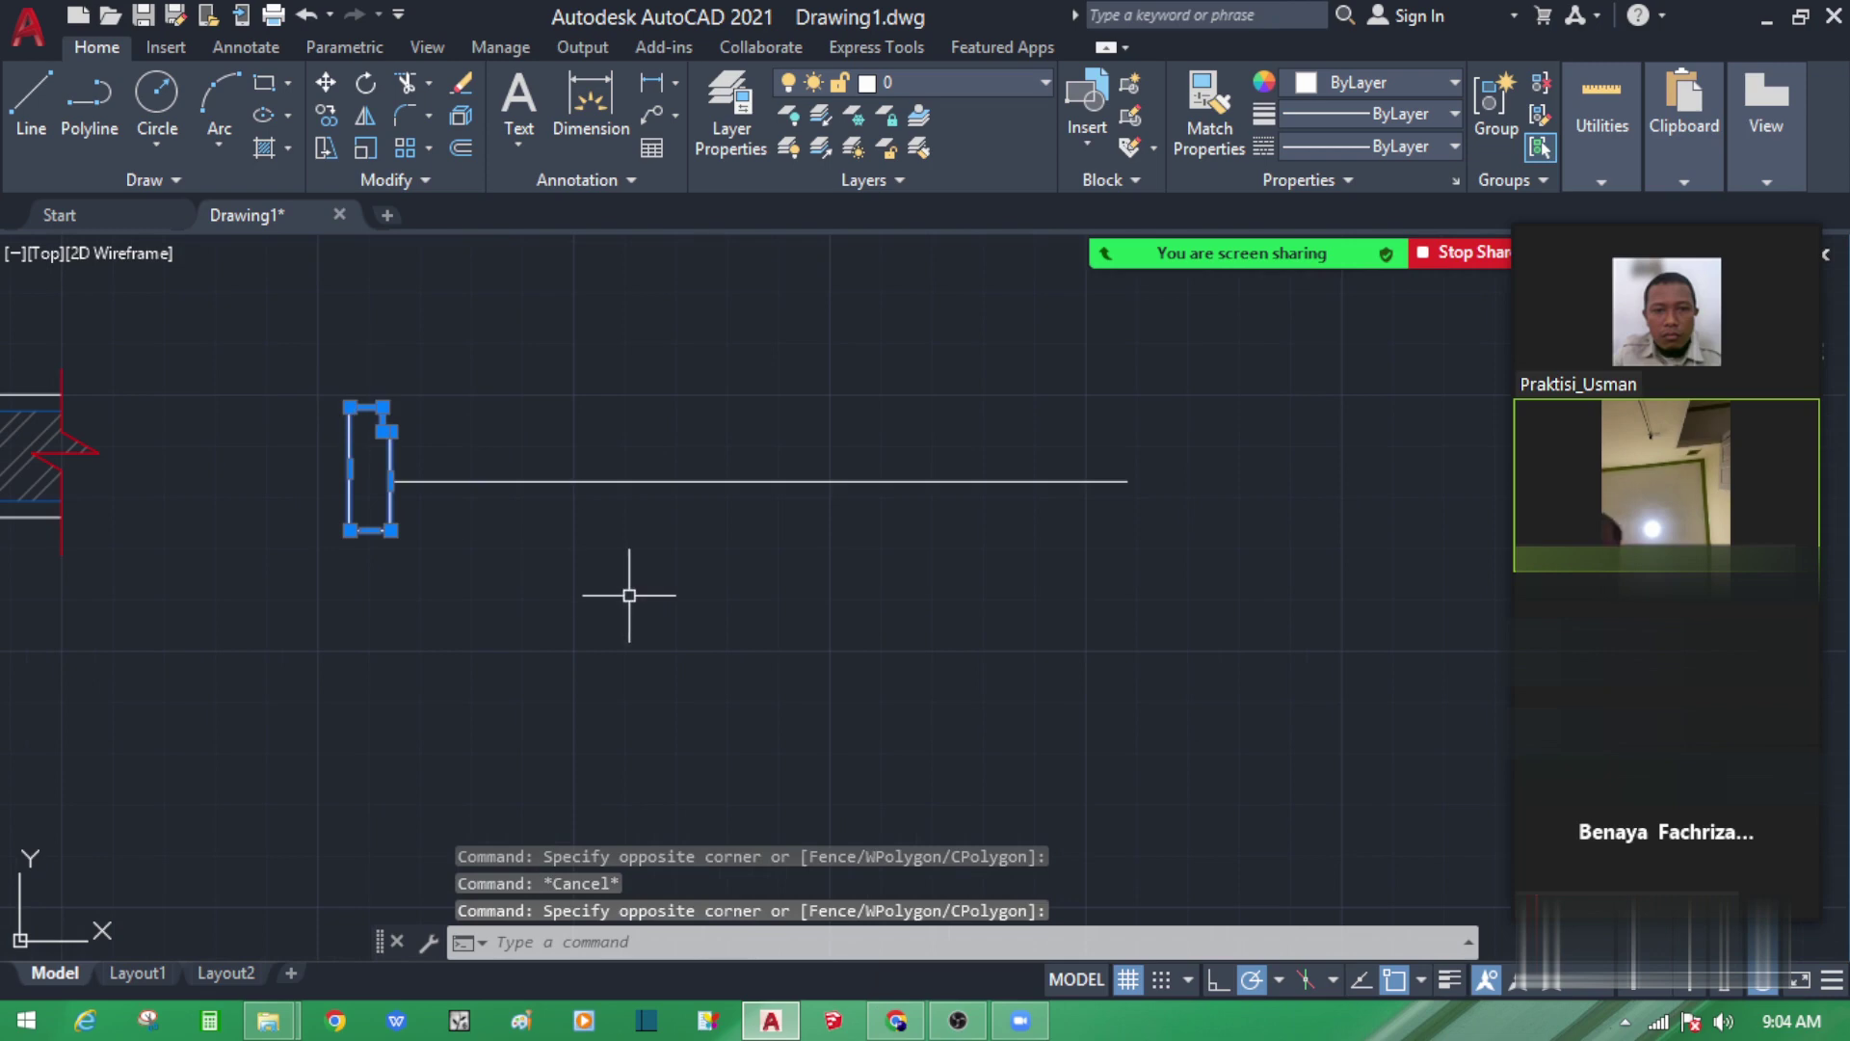
{"action": "type", "text": "MI"}
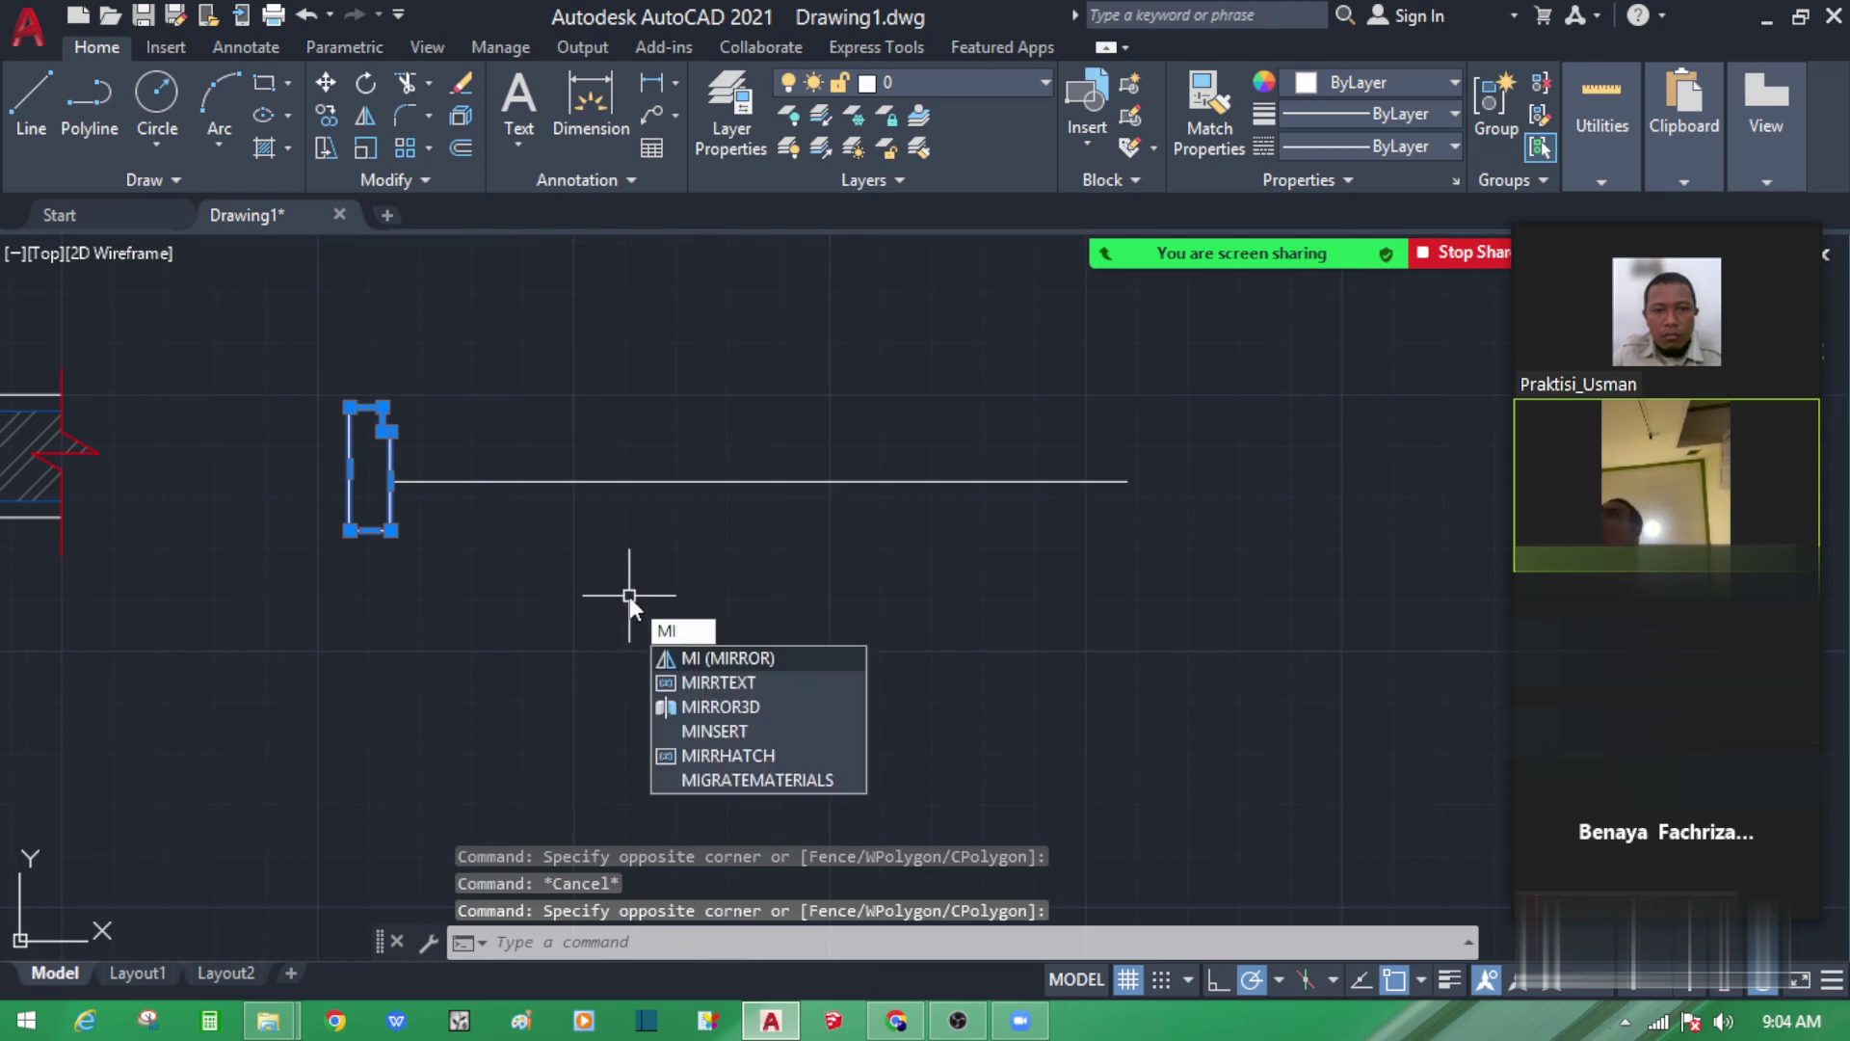
{"action": "key", "text": "Escape"}
{"action": "left_click", "coordinate": [436, 459]}
{"action": "left_click", "coordinate": [327, 372]}
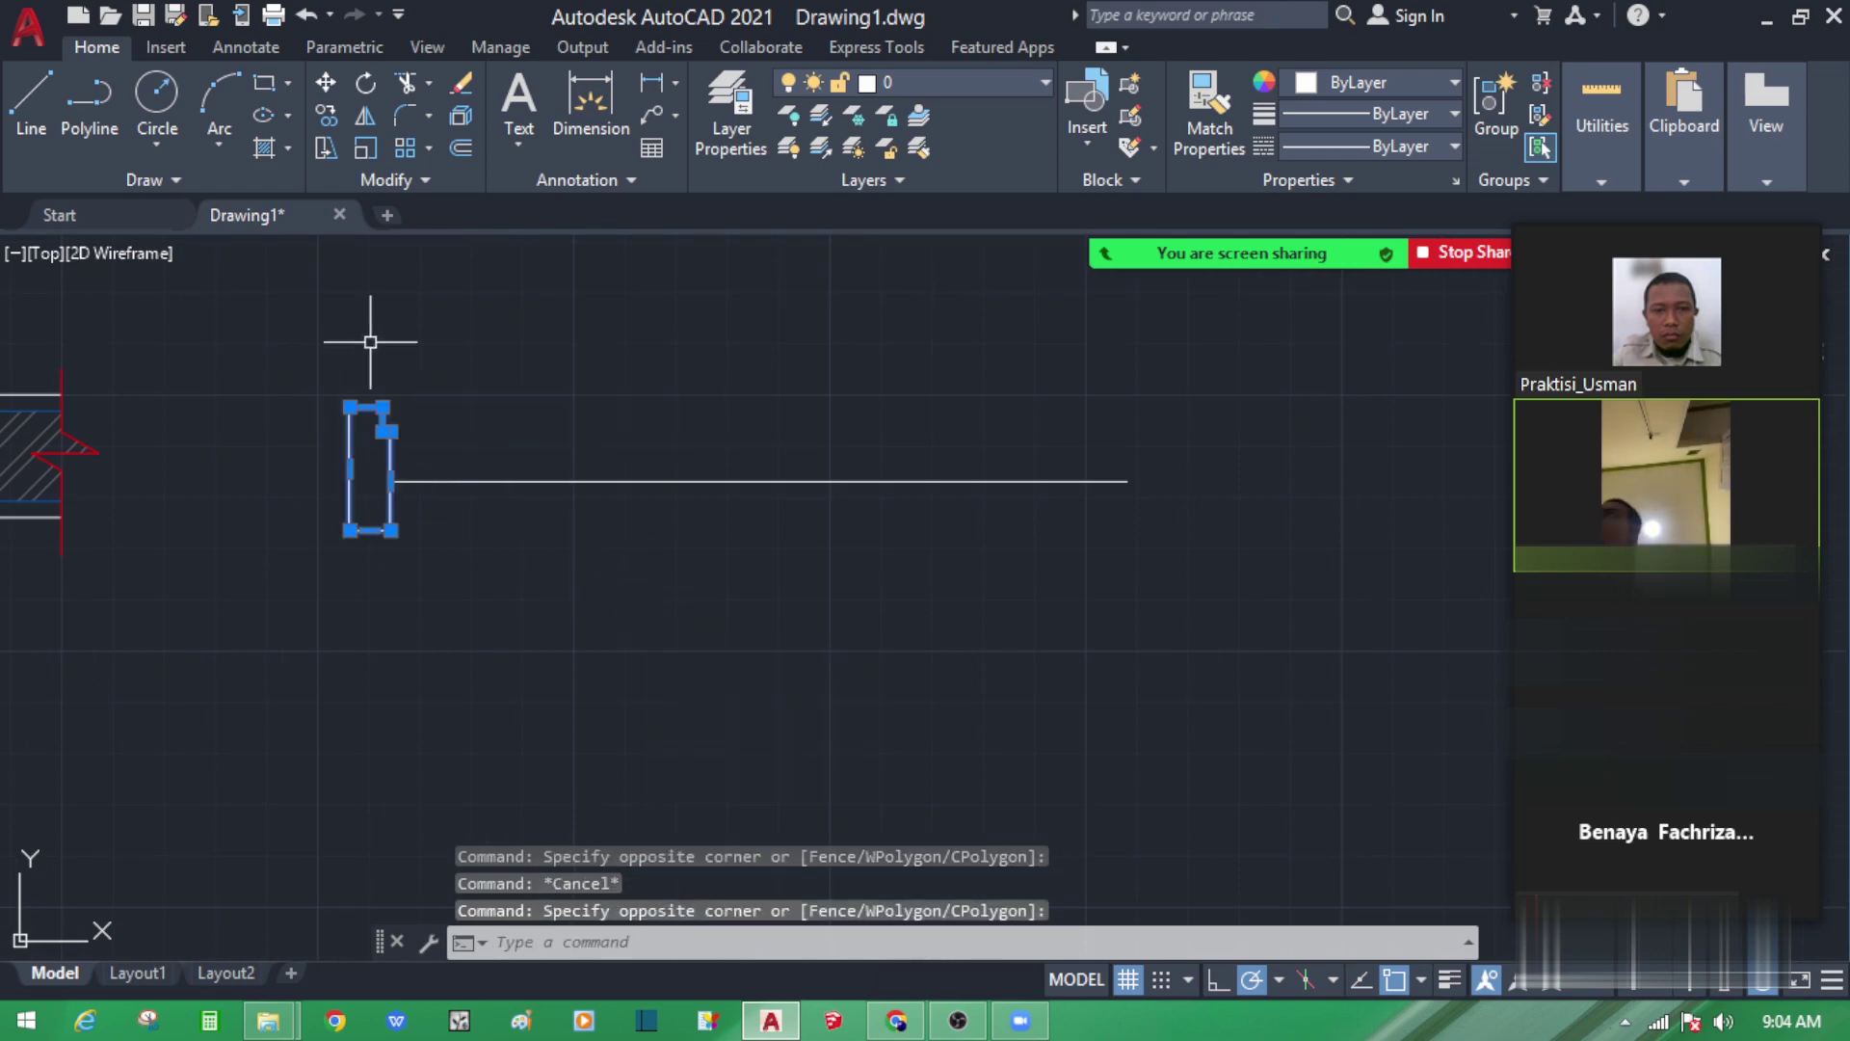
{"action": "type", "text": "MI"}
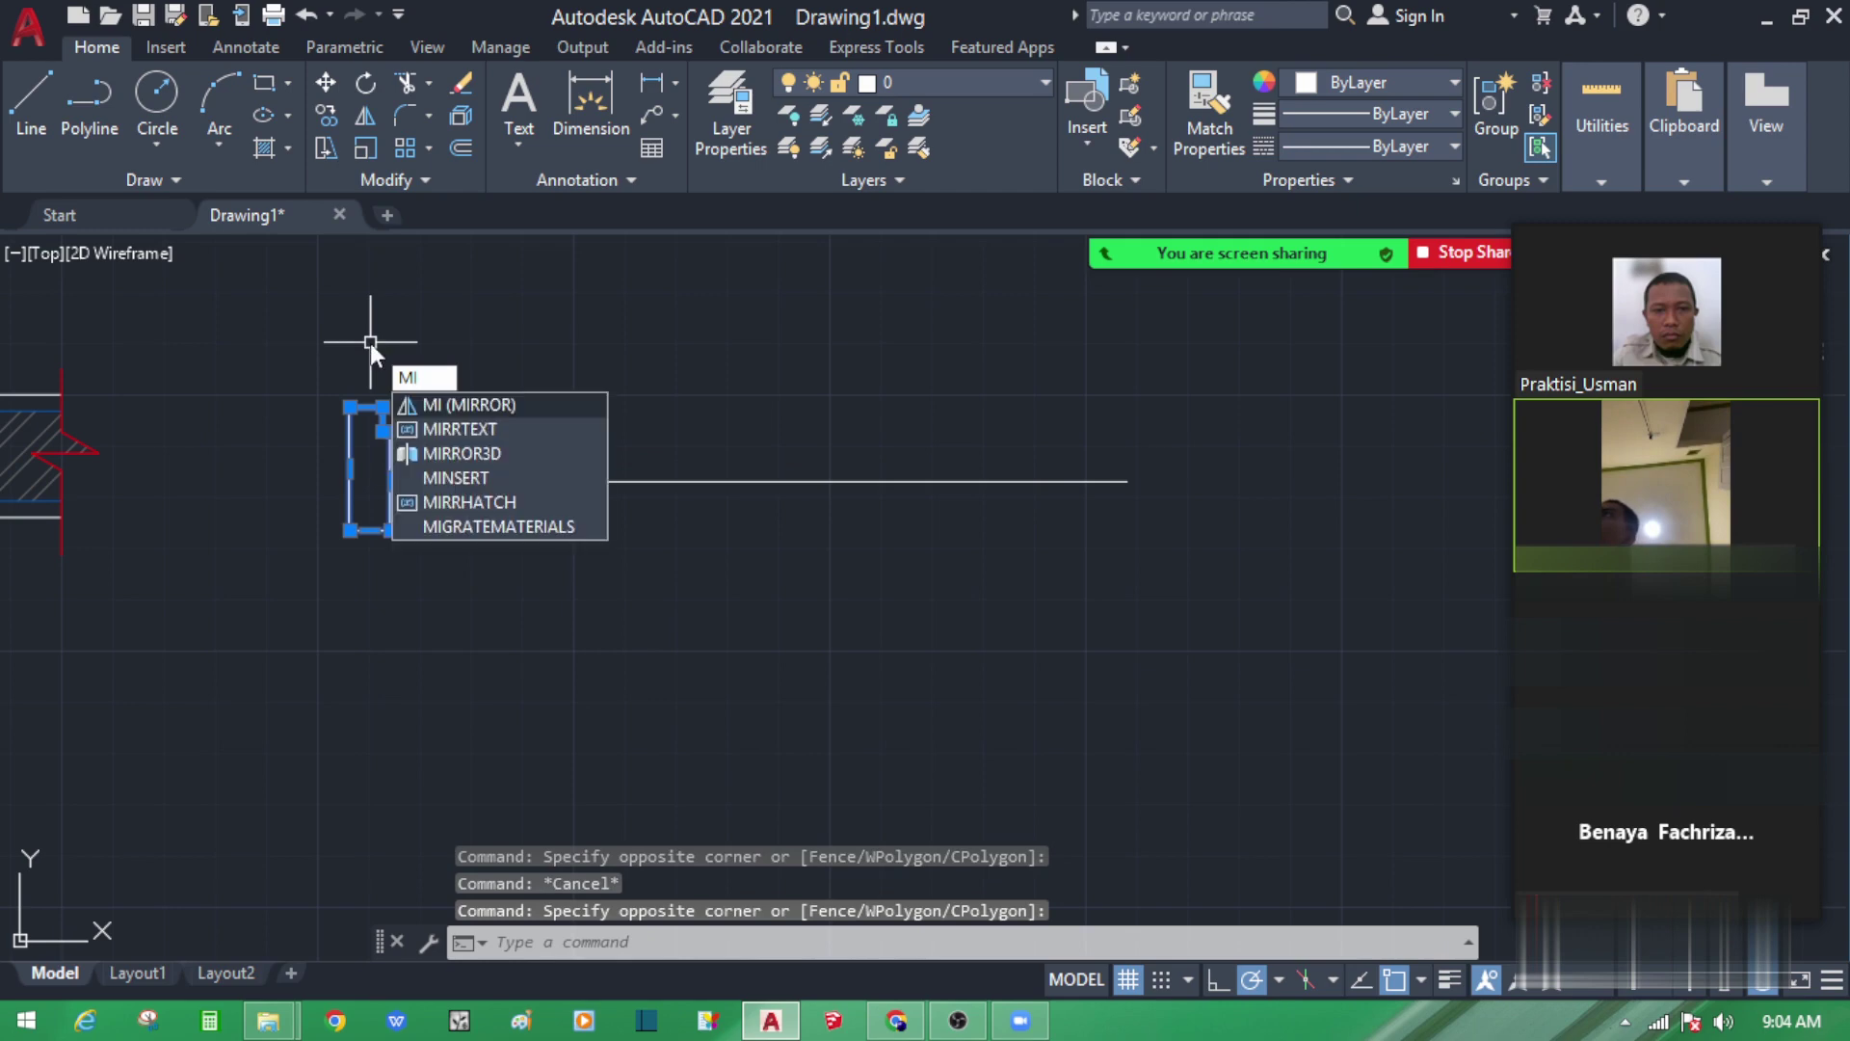
{"action": "key", "text": "Return"}
{"action": "left_click", "coordinate": [759, 479]}
{"action": "left_click", "coordinate": [763, 581]}
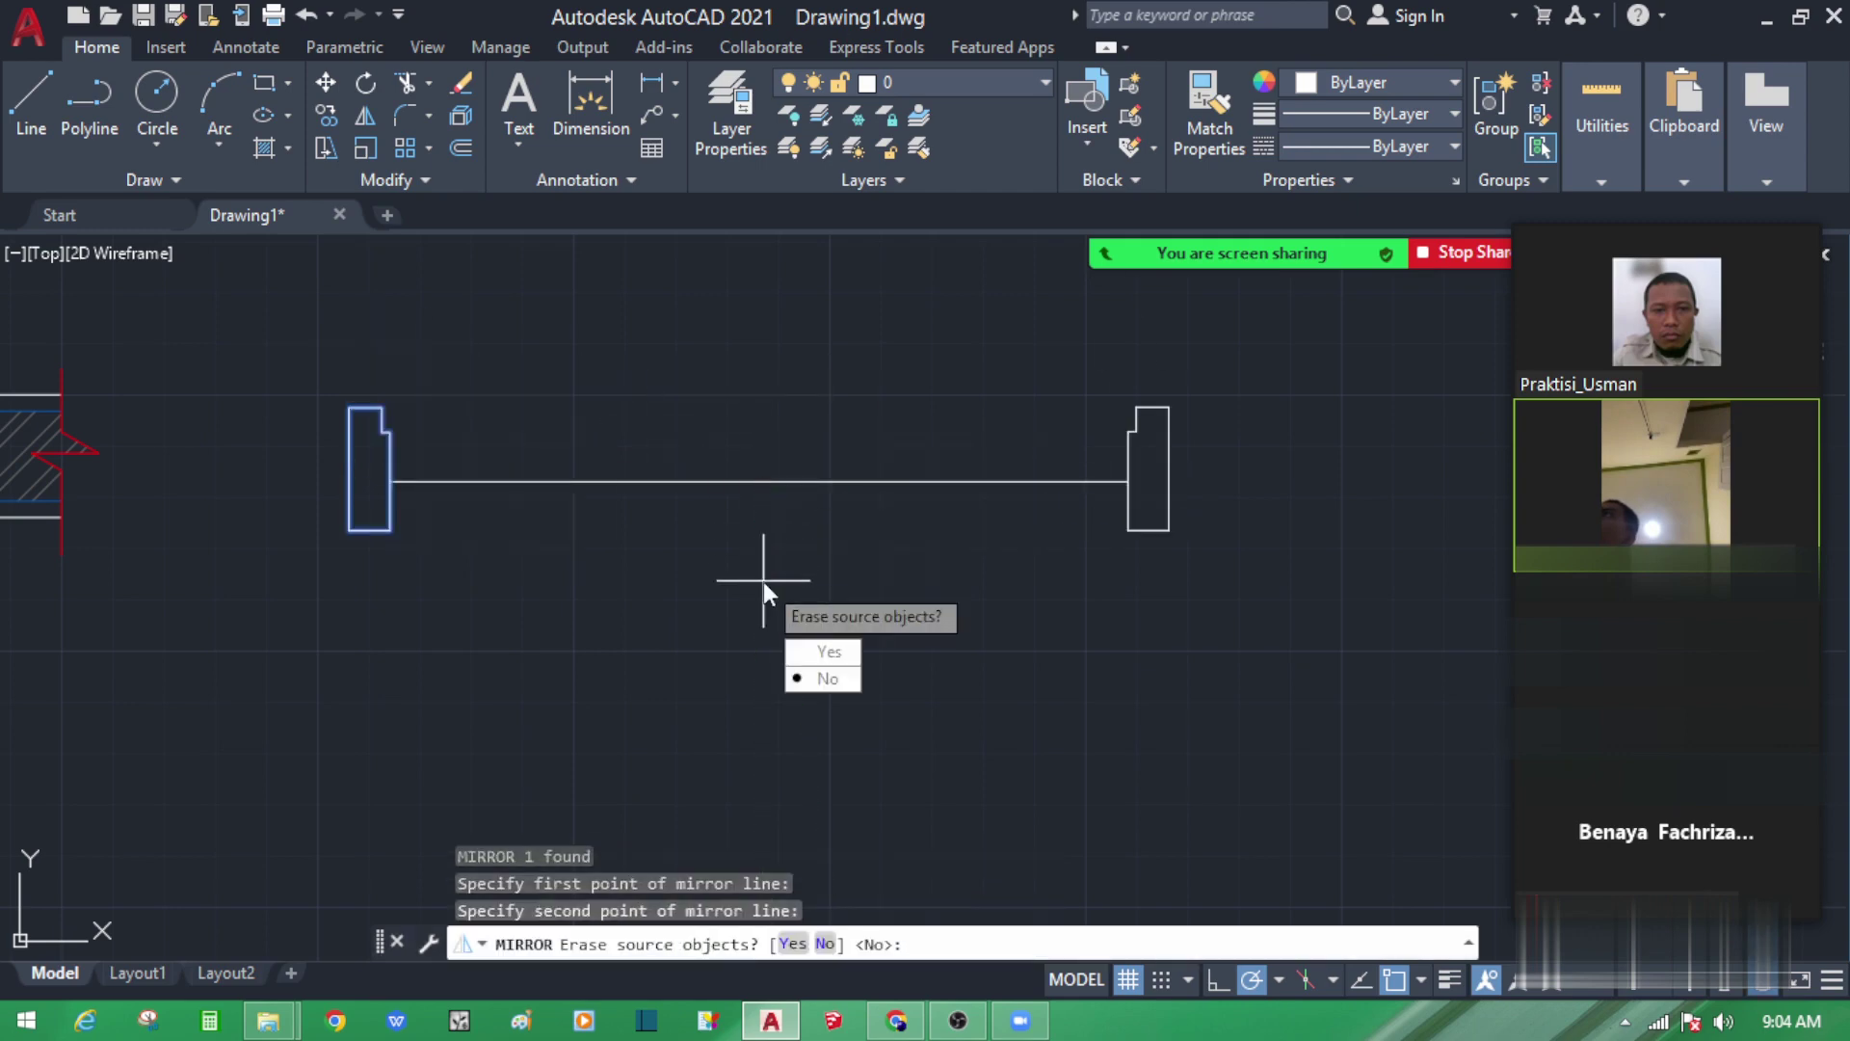
{"action": "key", "text": "Return"}
{"action": "key", "text": "Escape"}
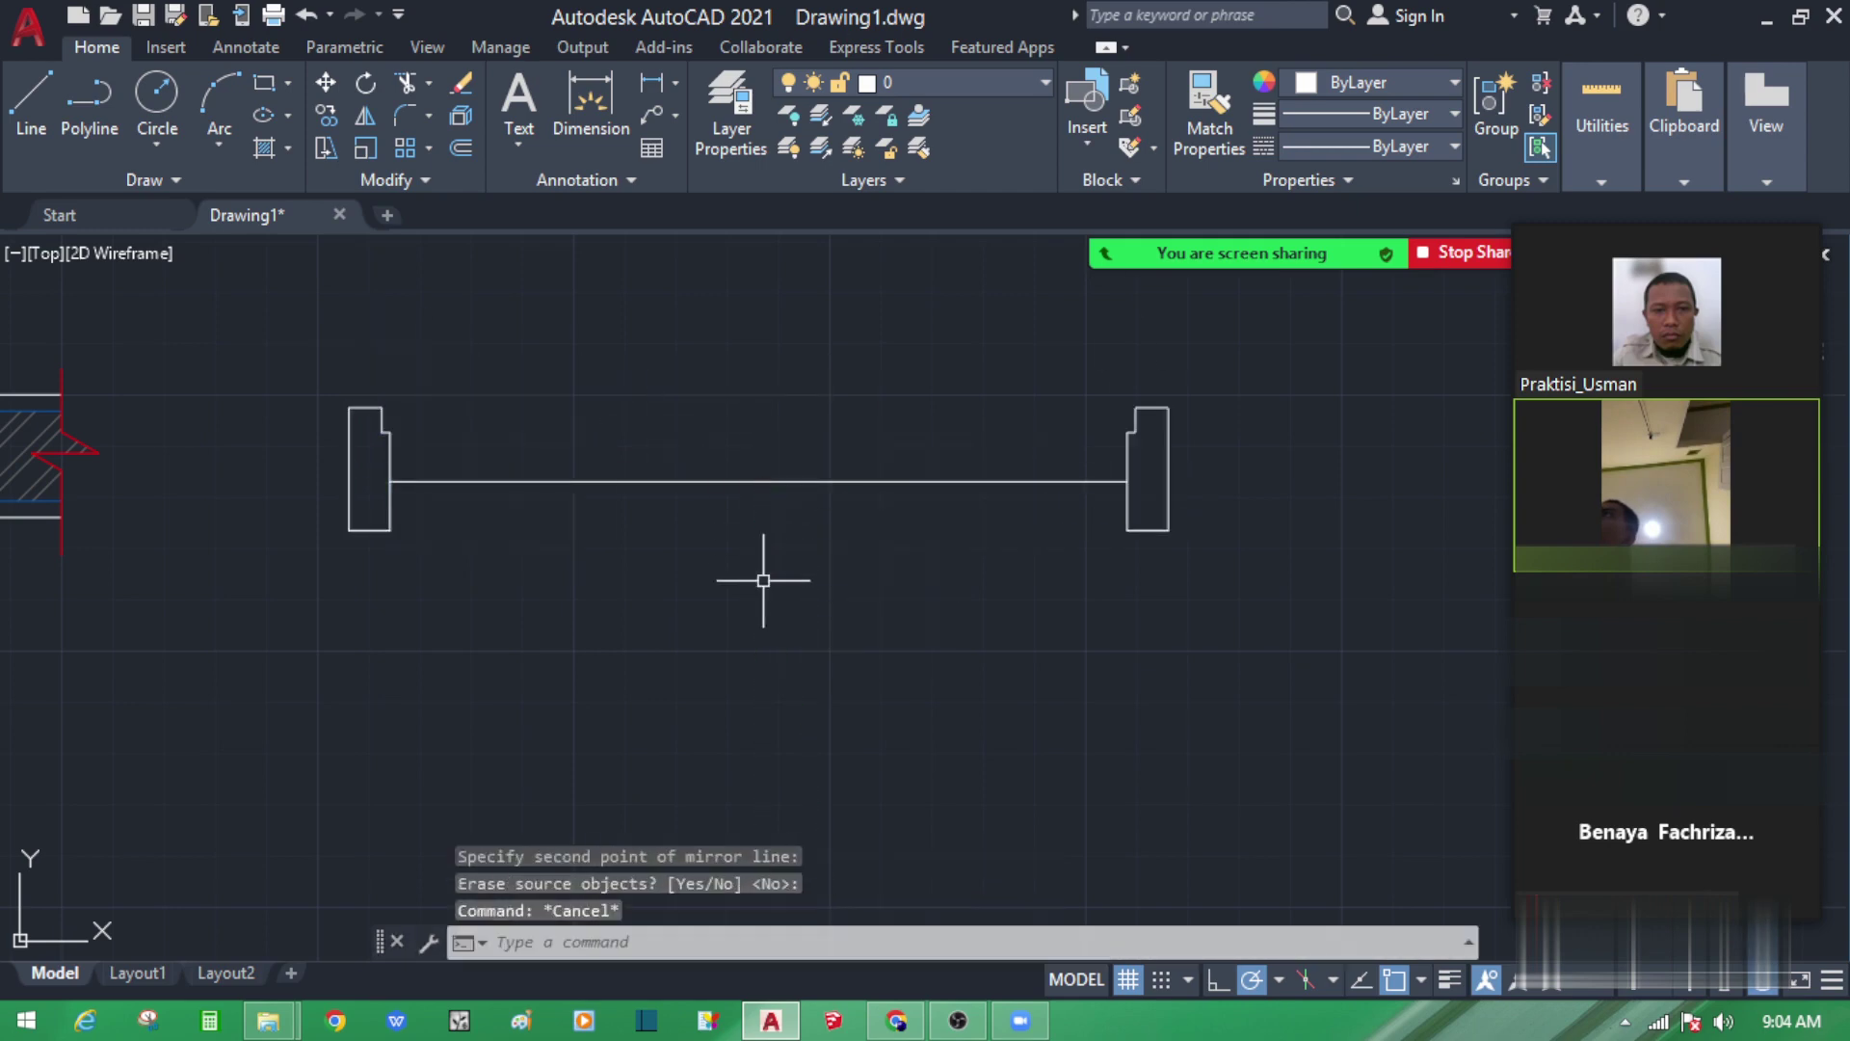
Step: Delete the horizontal guide line across the door jambs
{"action": "left_click", "coordinate": [777, 566]}
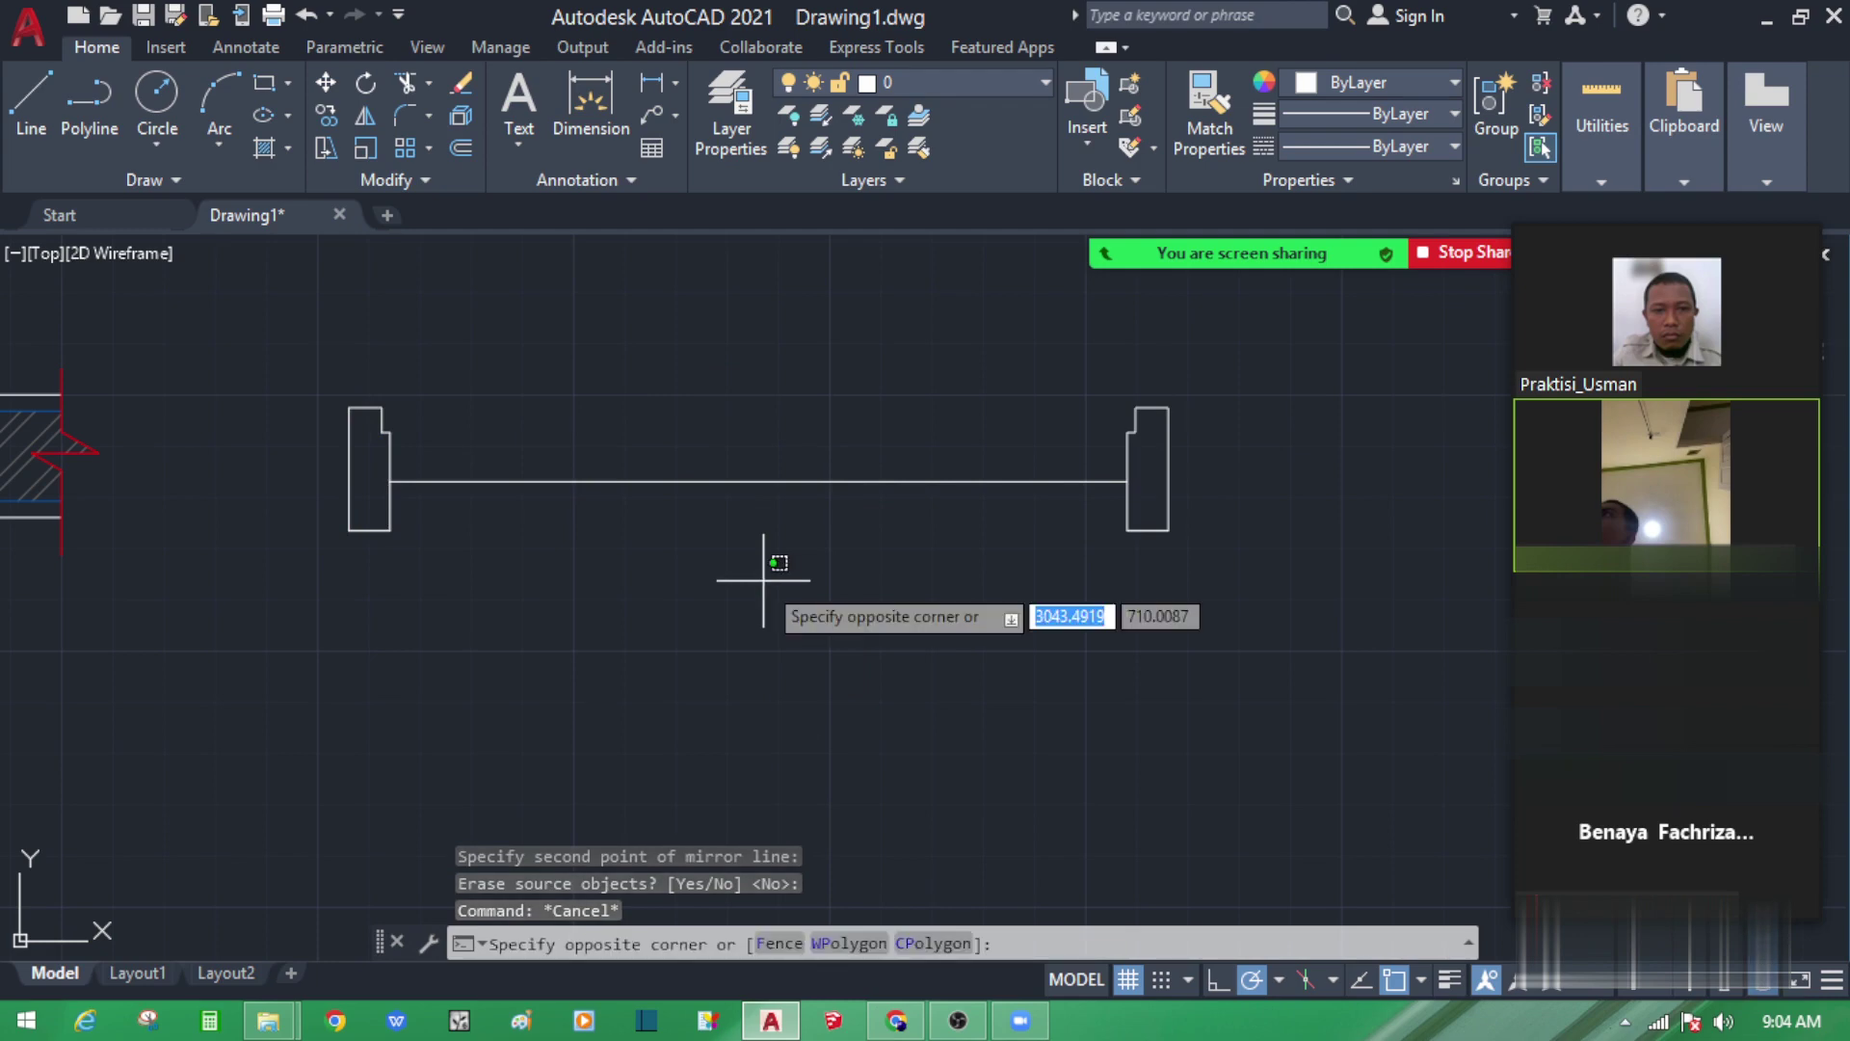
{"action": "key", "text": "Escape"}
{"action": "left_click", "coordinate": [771, 501]}
{"action": "left_click", "coordinate": [715, 460]}
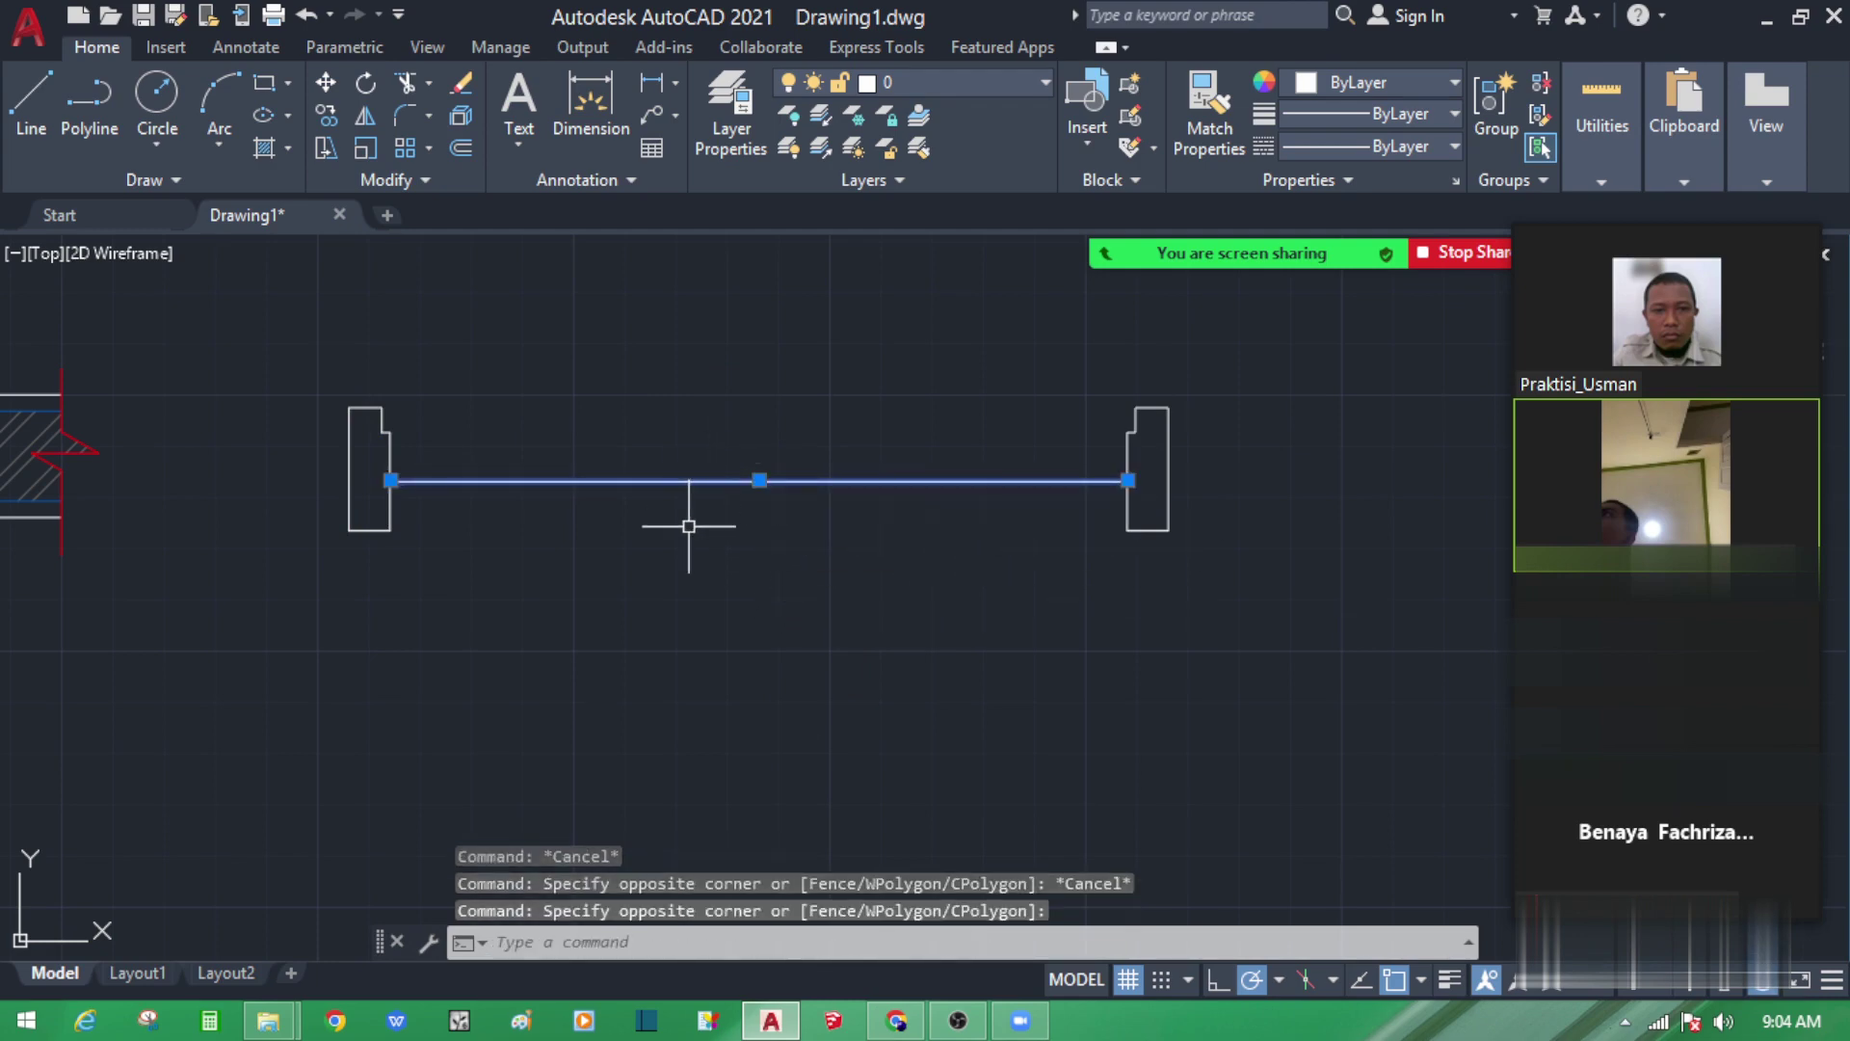
{"action": "key", "text": "Delete"}
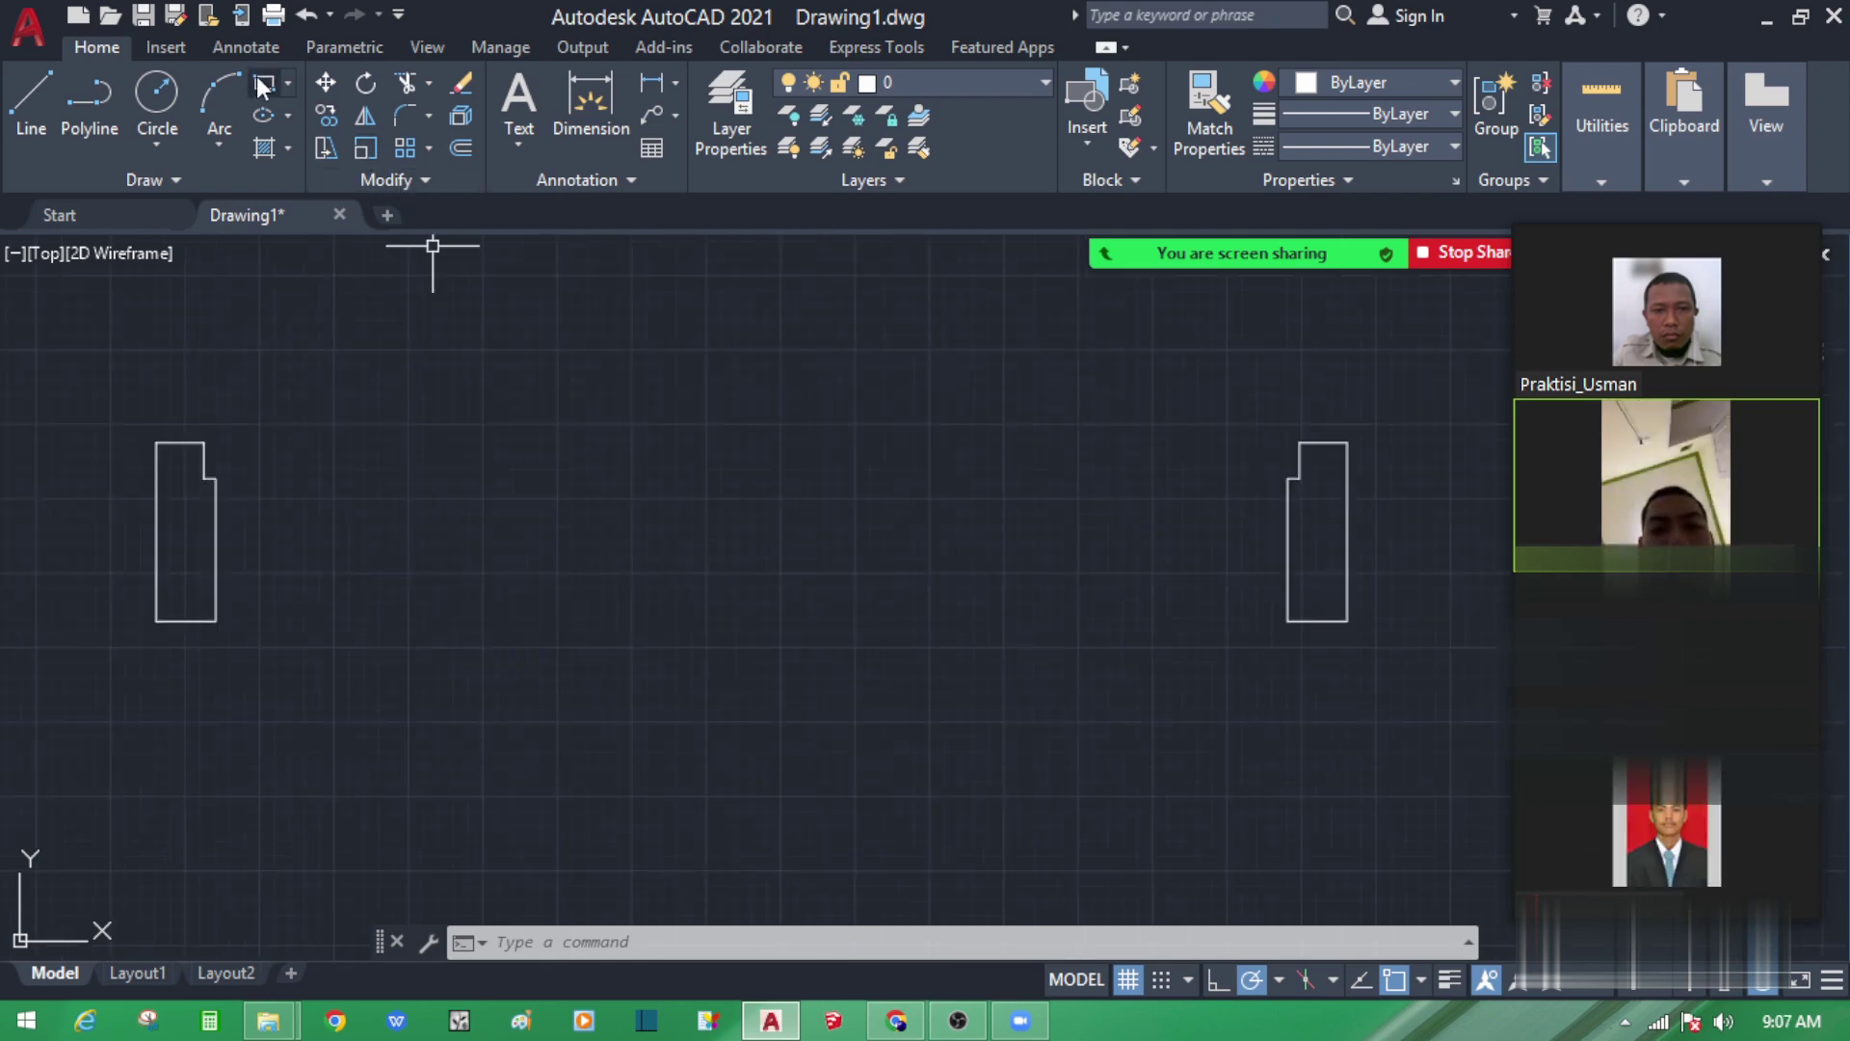
Step: Draw a thin rectangle for the door leaf from the left jamb to the right jamb
{"action": "left_click", "coordinate": [262, 82]}
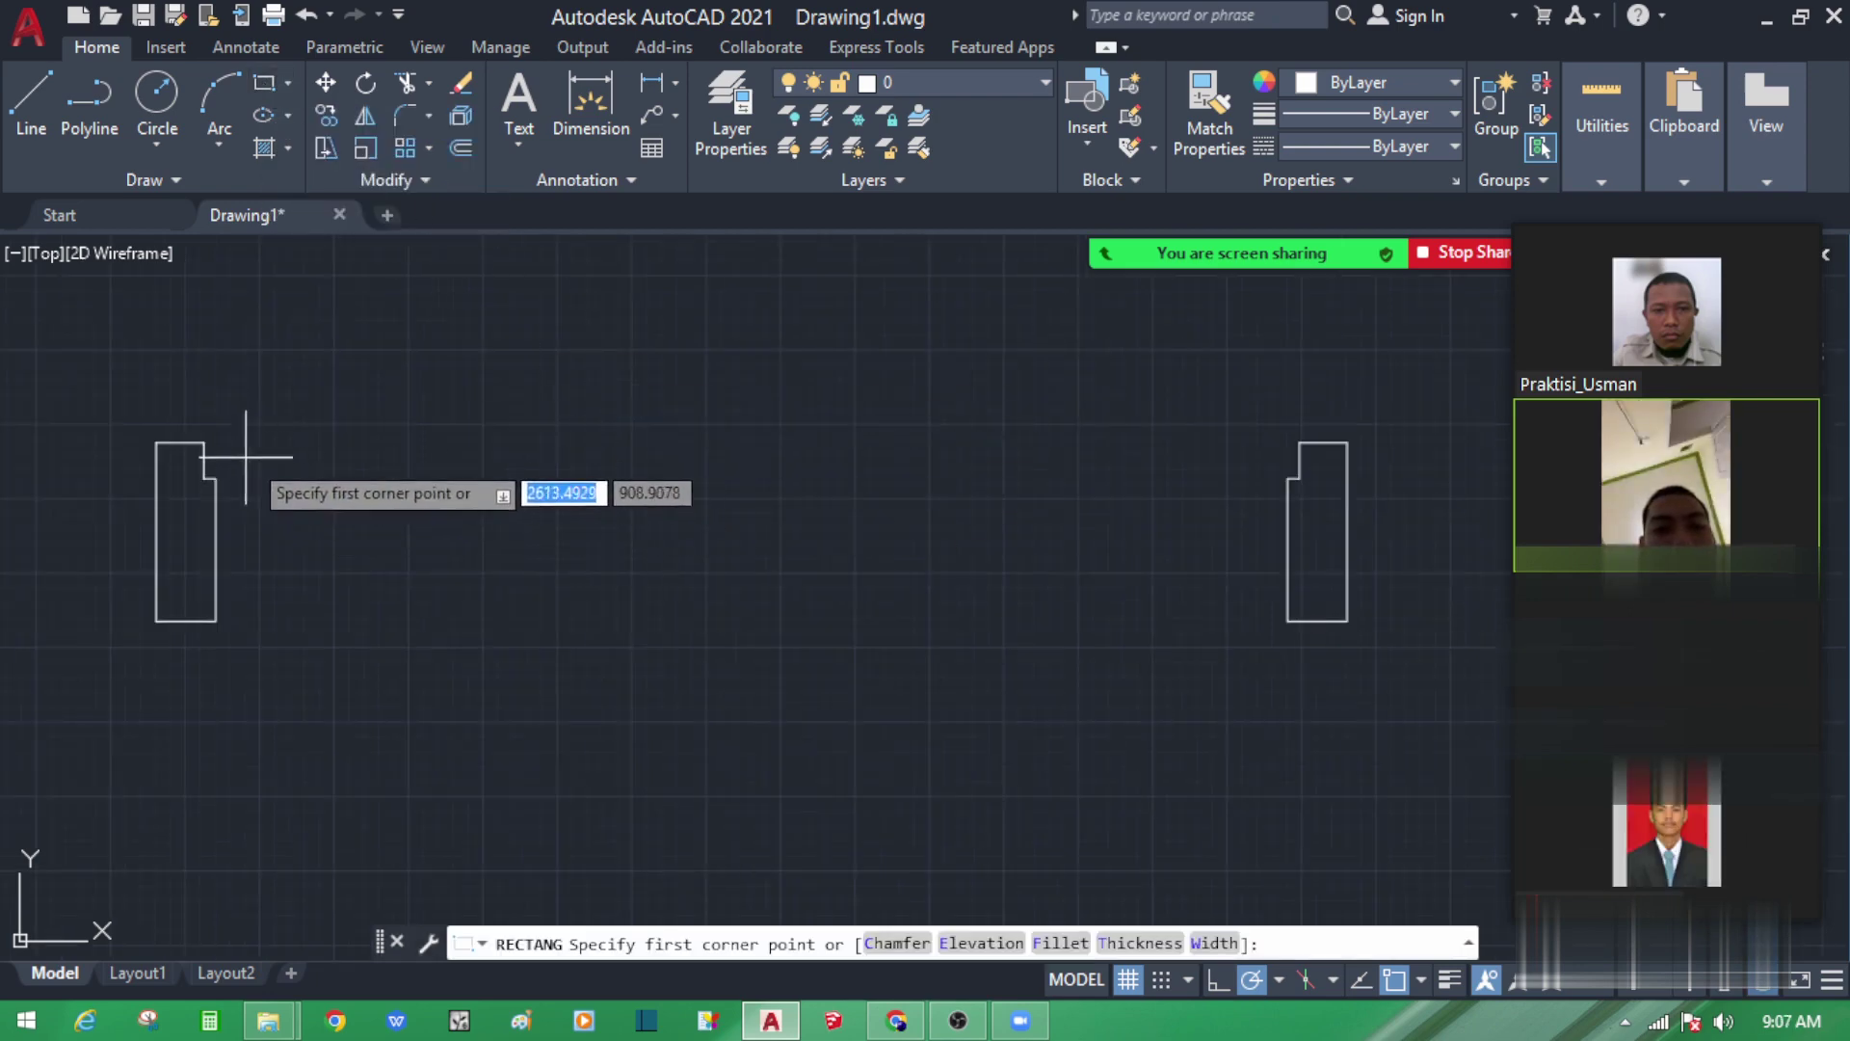
{"action": "left_click", "coordinate": [205, 443]}
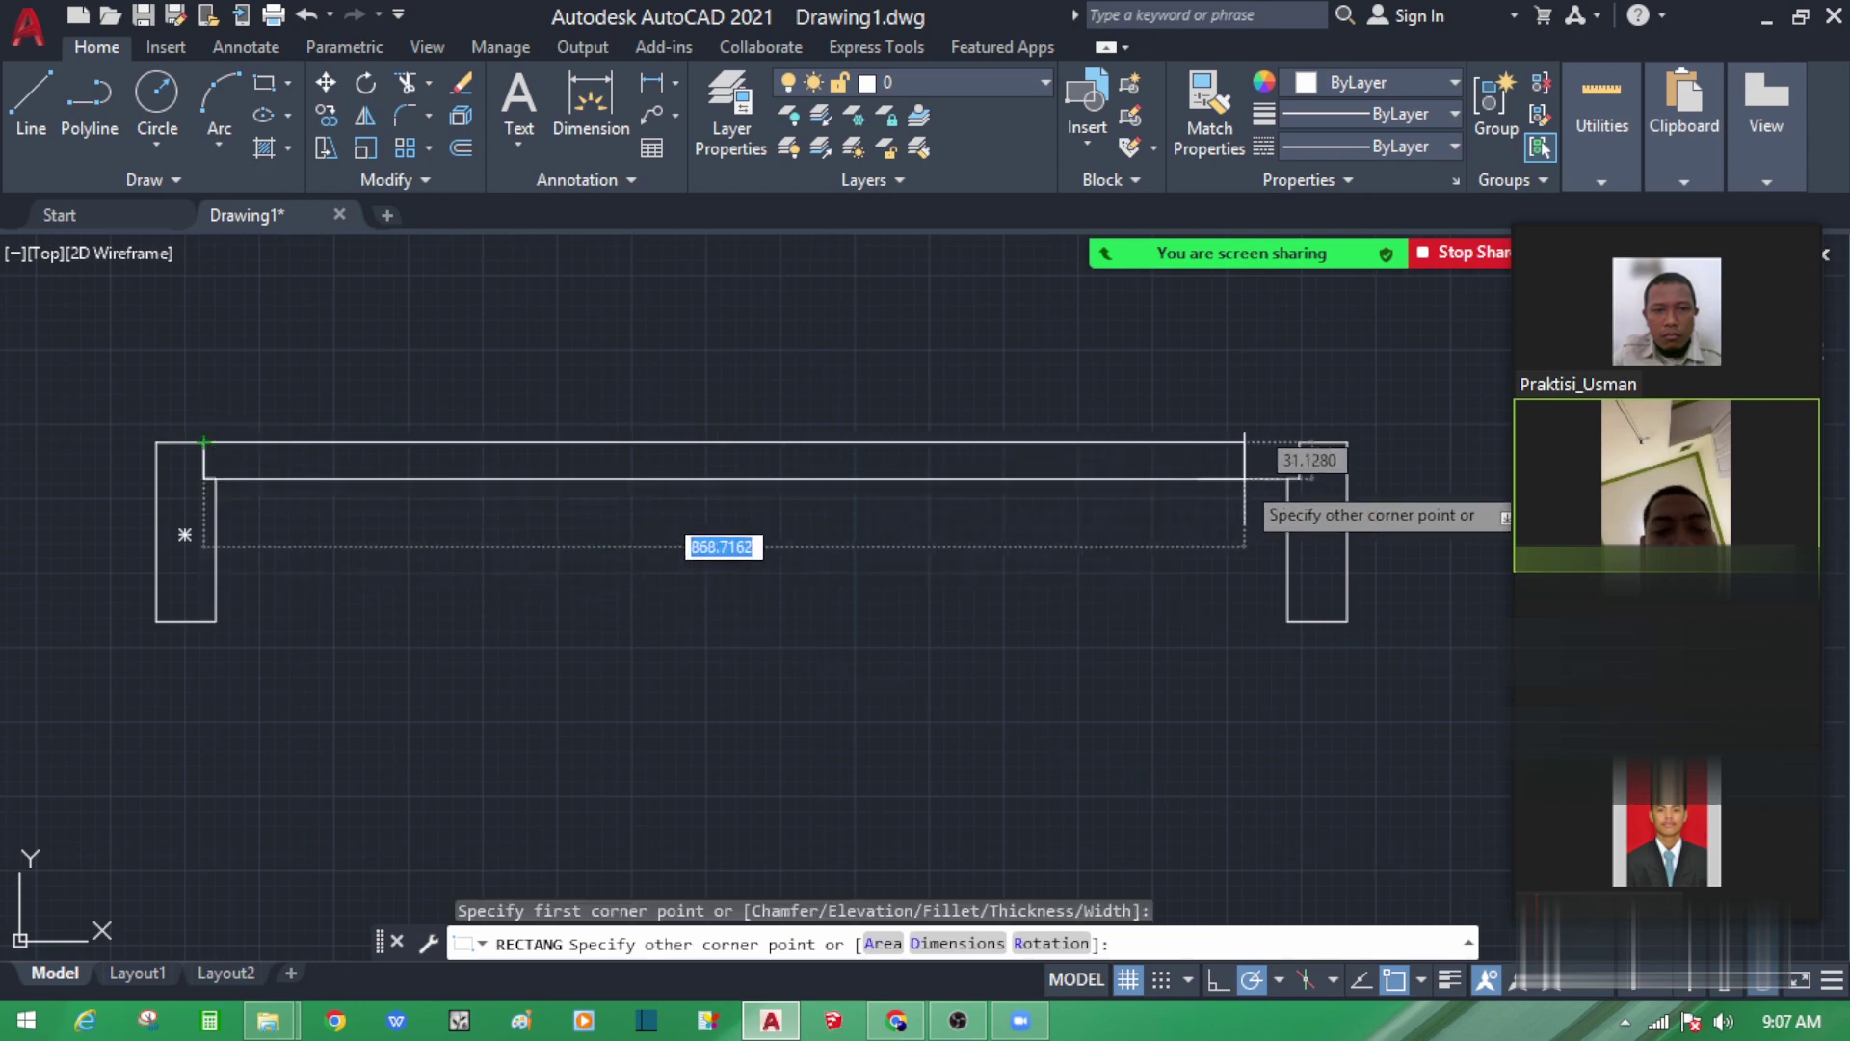
{"action": "scroll", "coordinate": [1301, 478], "scroll_direction": "up", "scroll_amount": 2}
{"action": "key", "text": "Escape"}
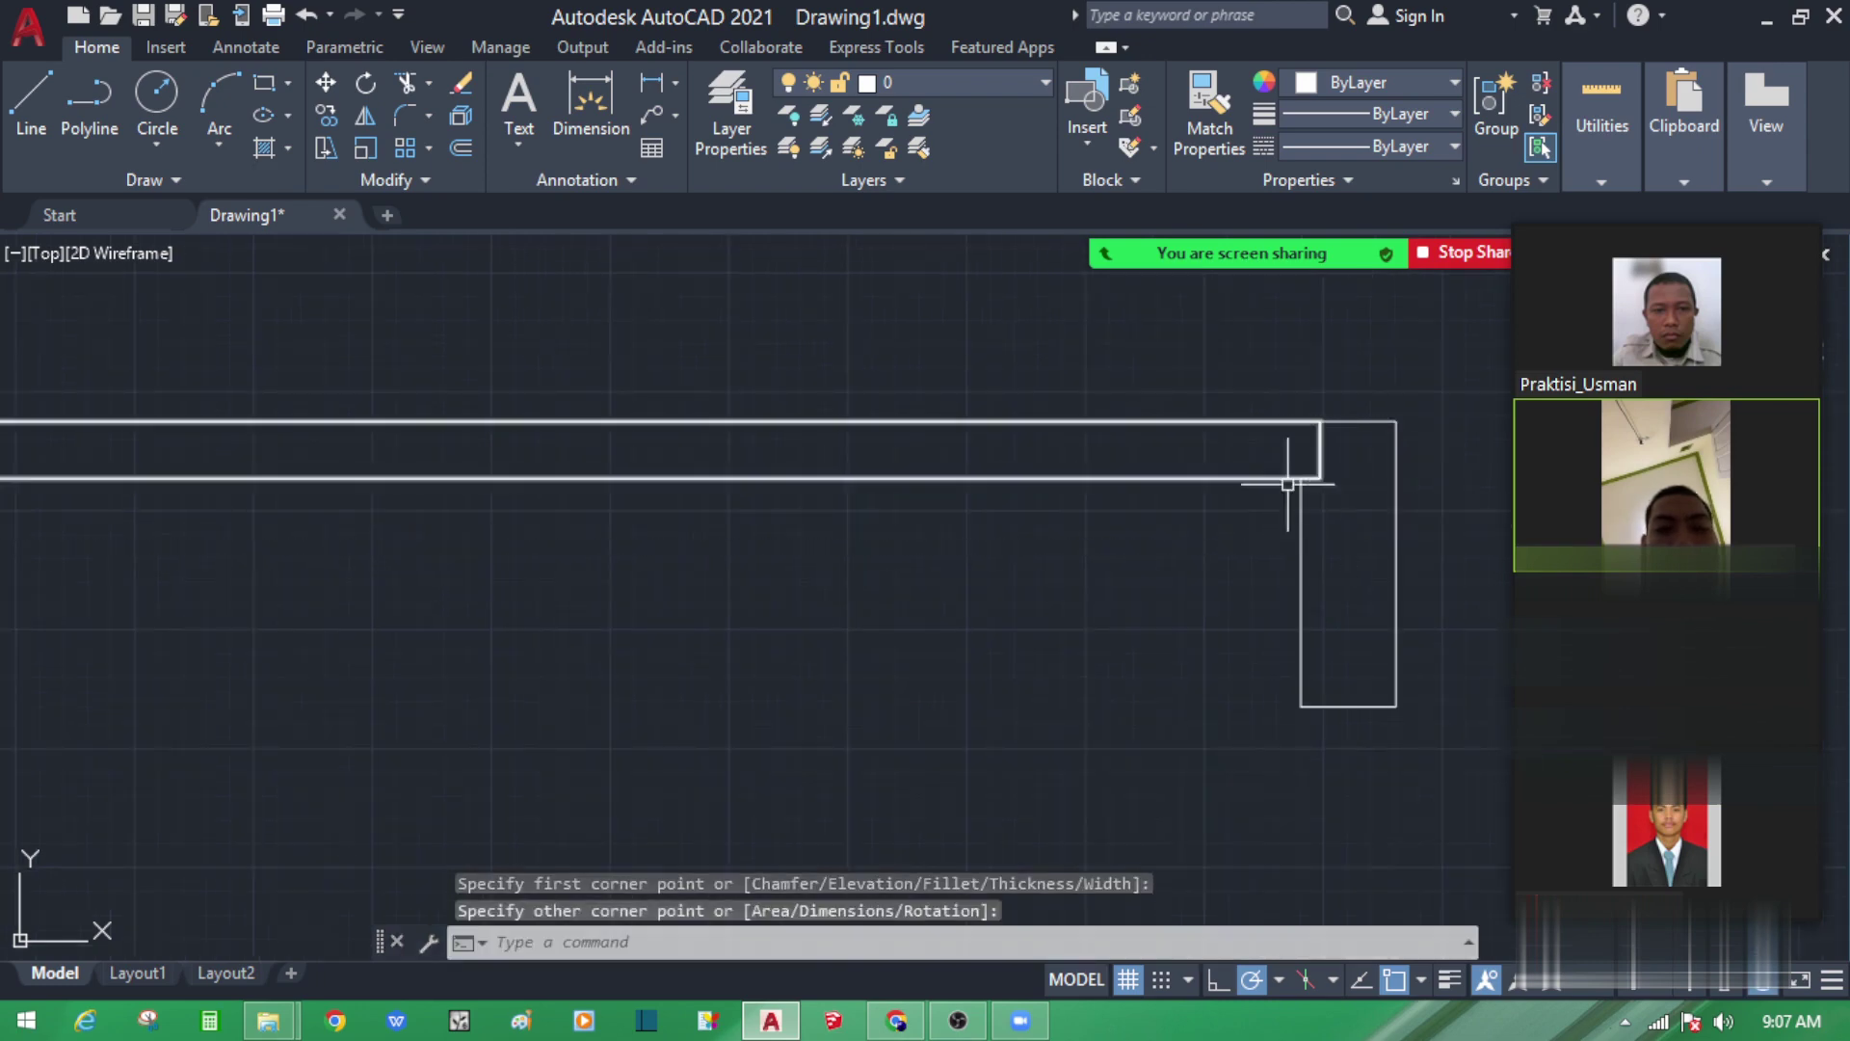
{"action": "scroll", "coordinate": [975, 680], "scroll_direction": "down", "scroll_amount": 3}
{"action": "scroll", "coordinate": [942, 686], "scroll_direction": "up", "scroll_amount": 2}
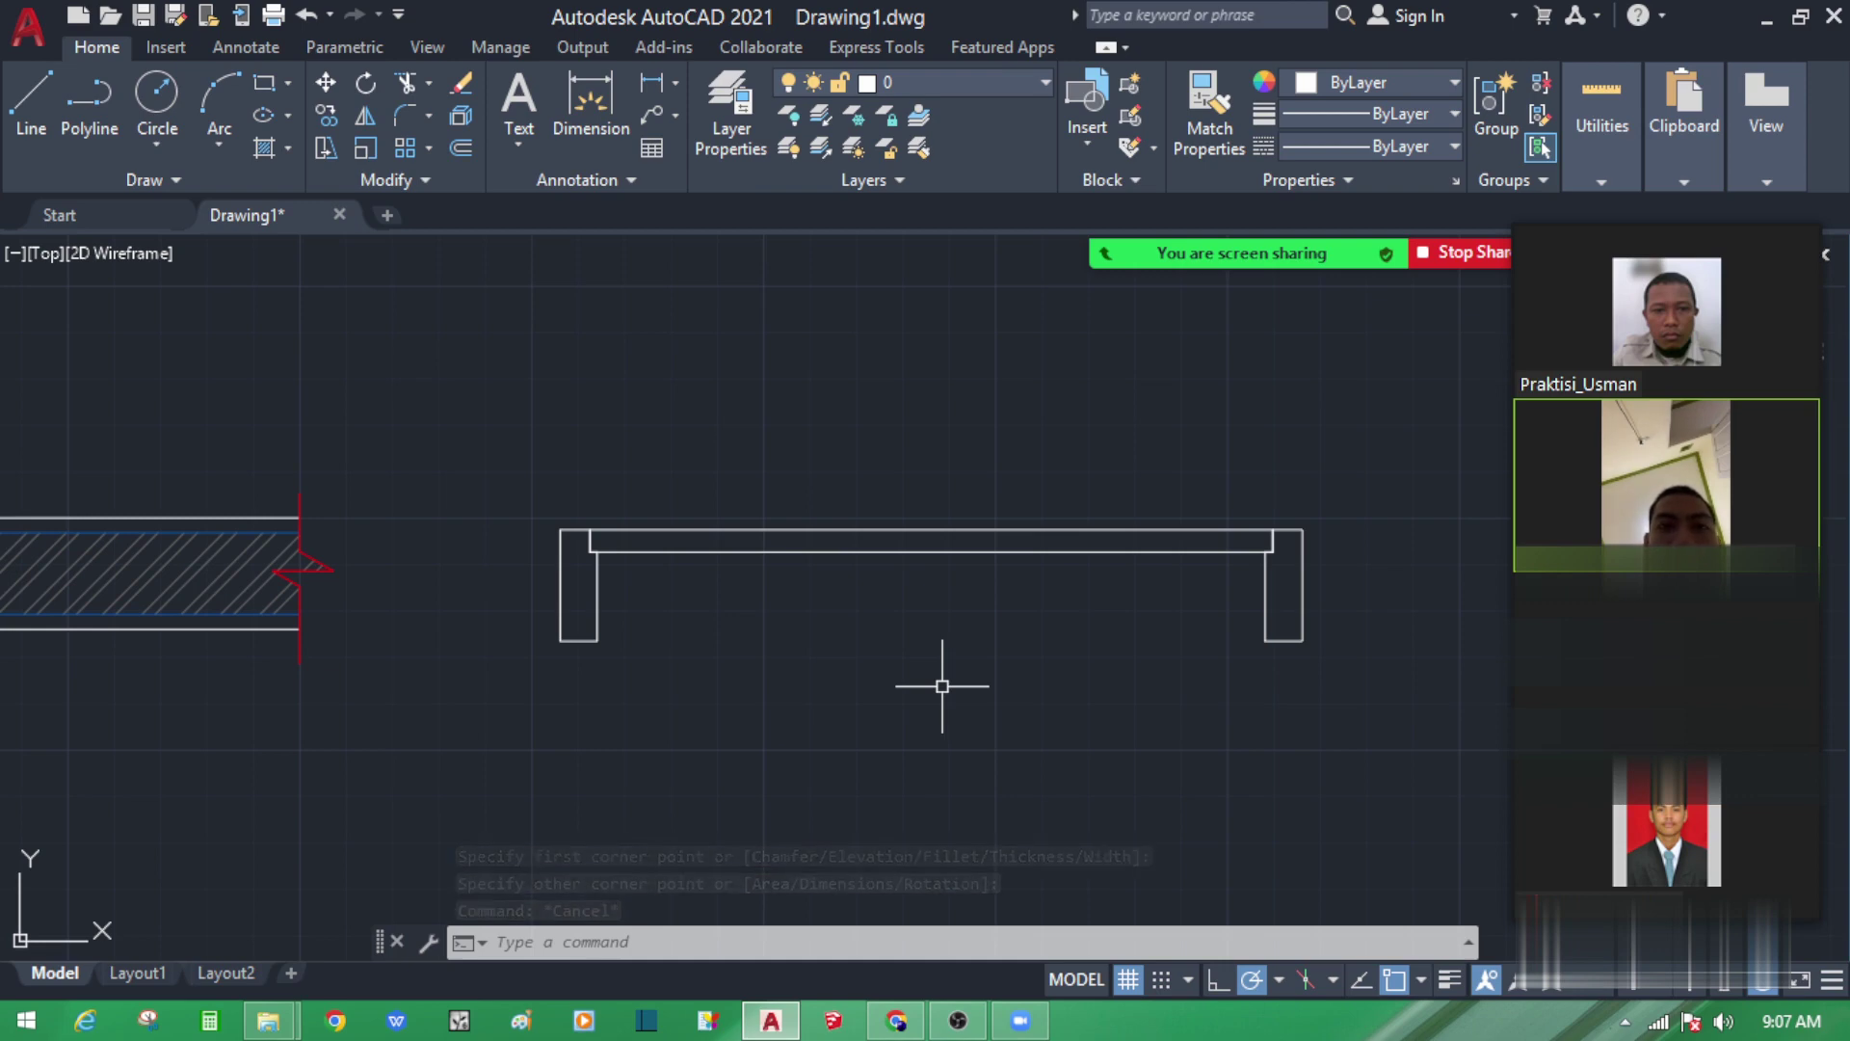
{"action": "left_click", "coordinate": [968, 644]}
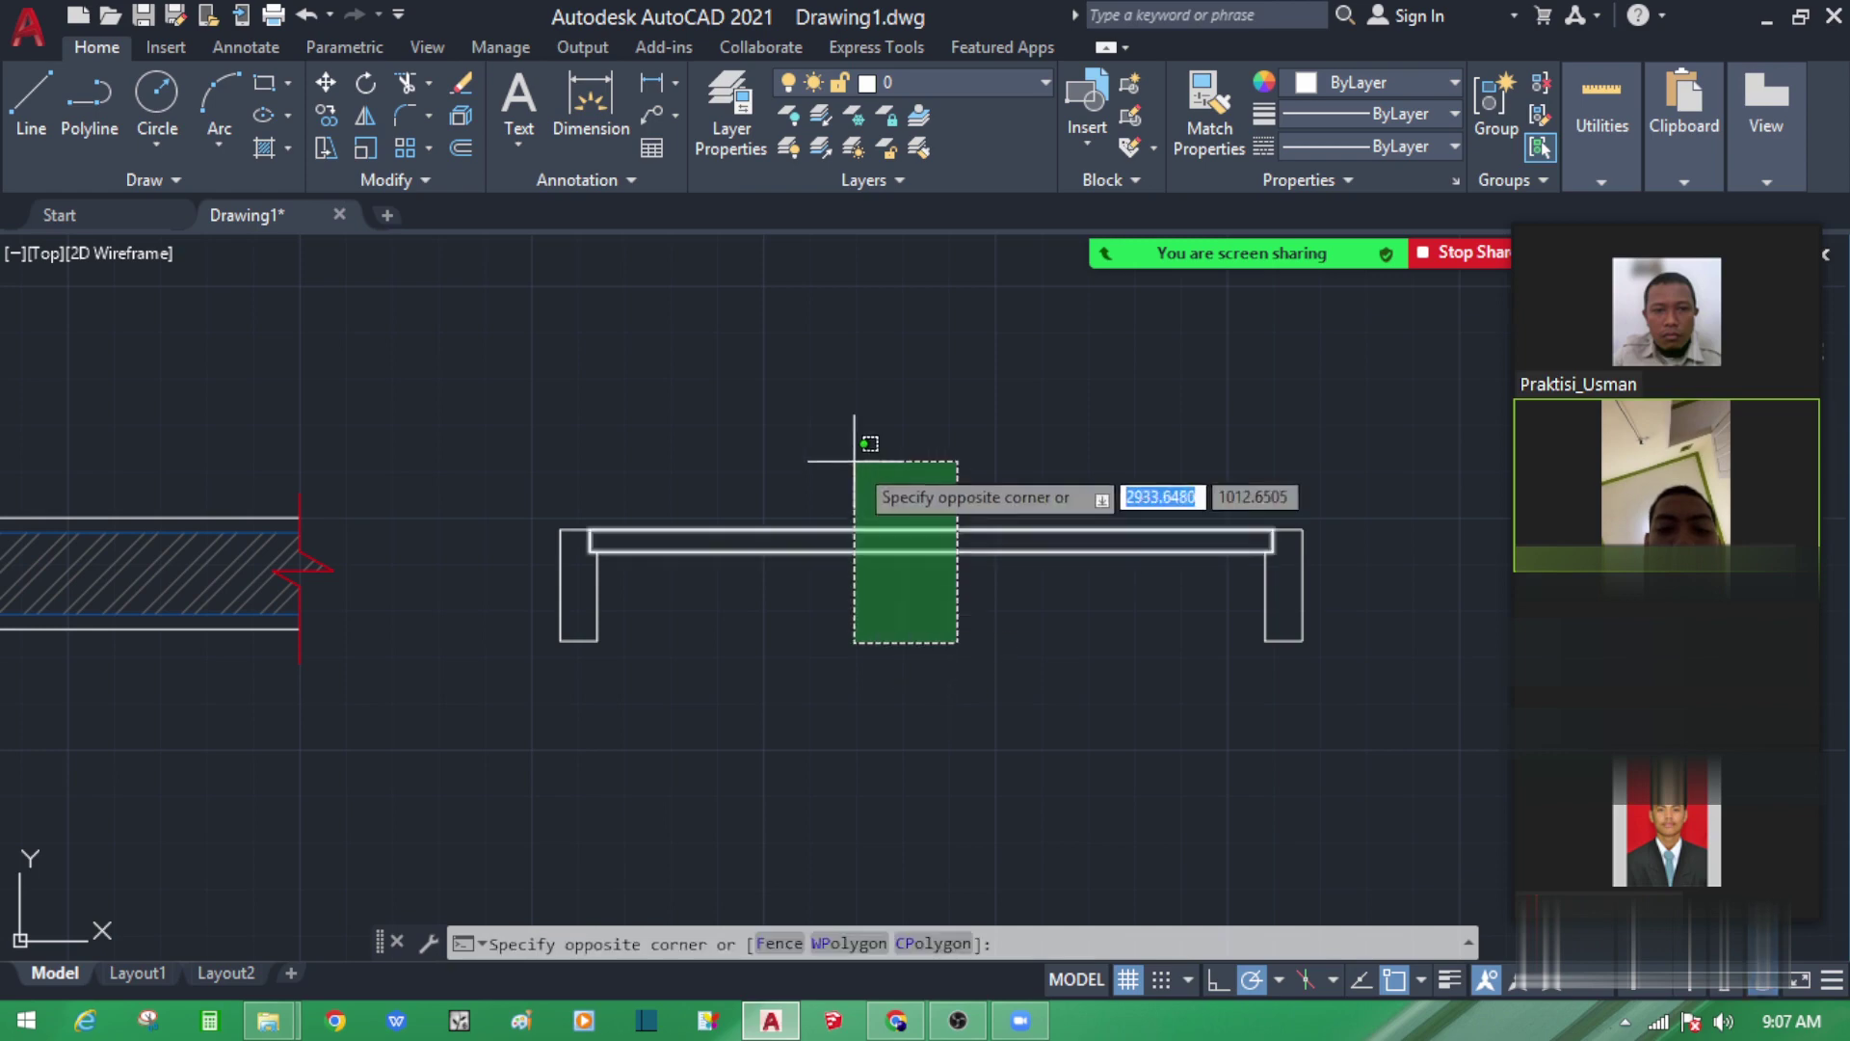
{"action": "left_click", "coordinate": [868, 434]}
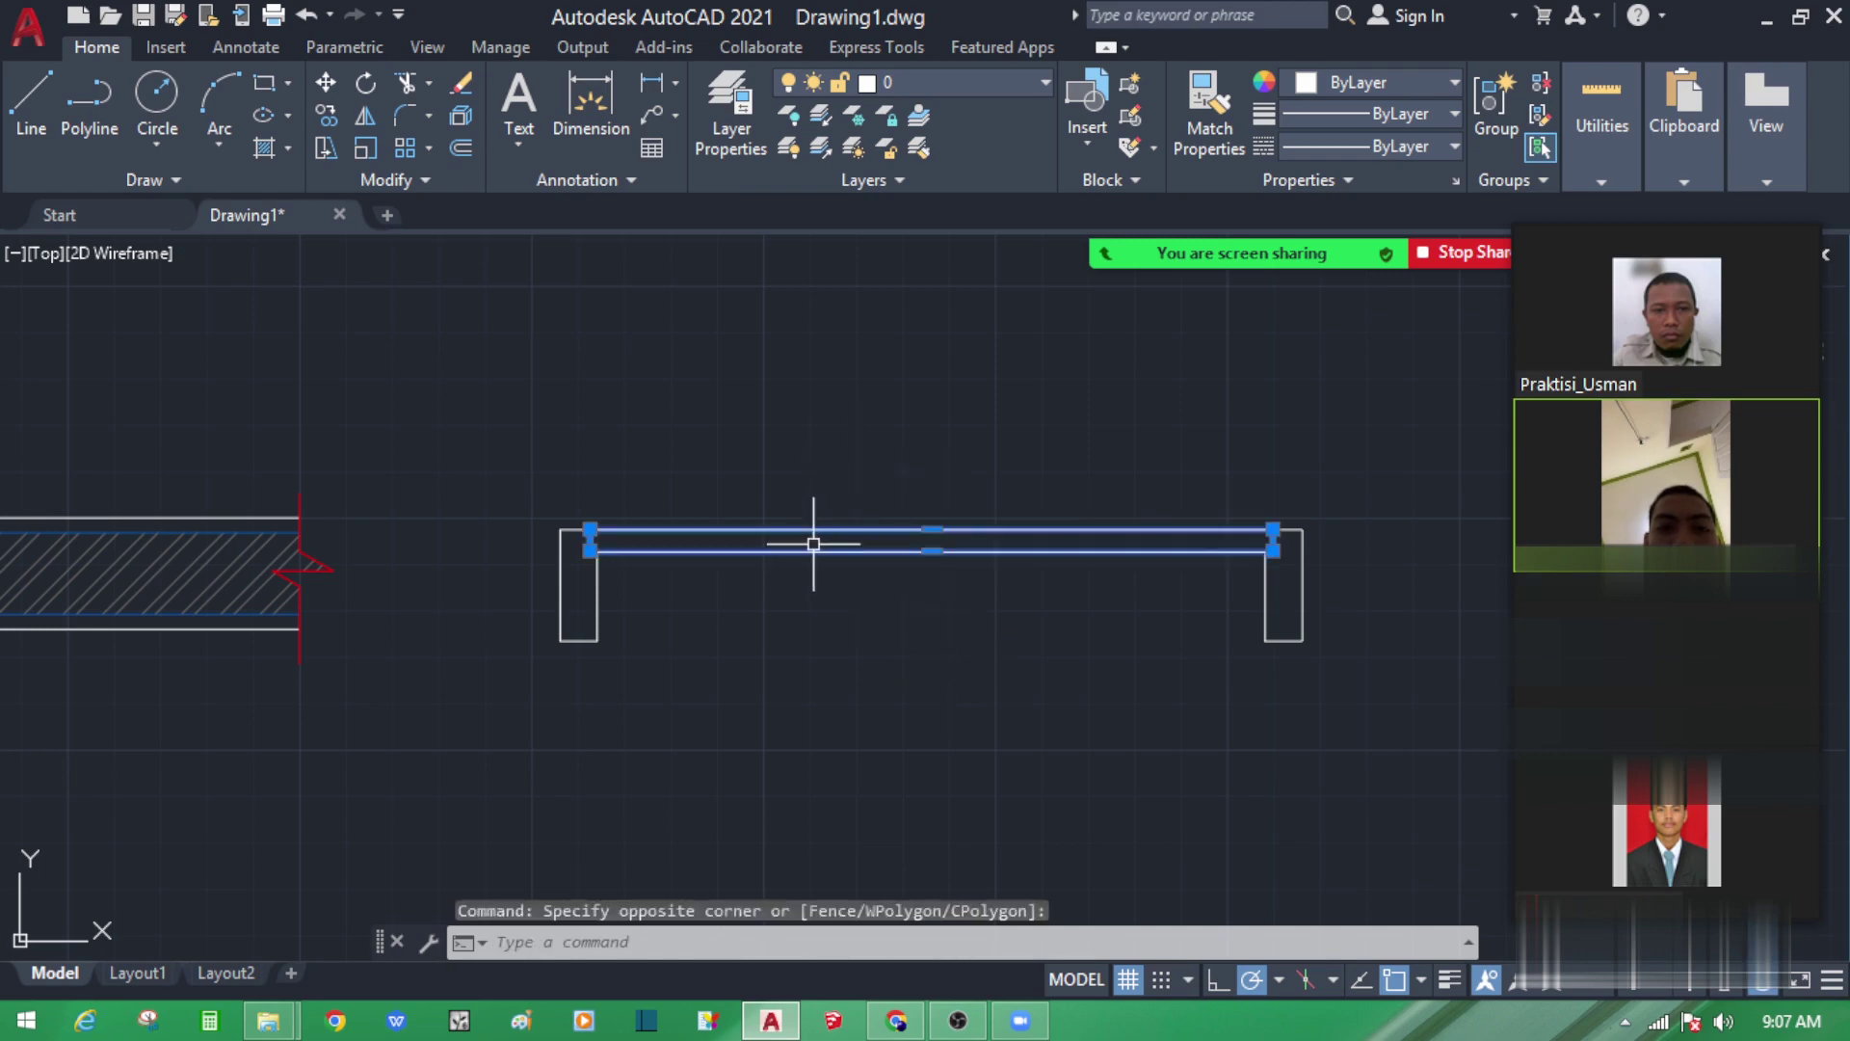
{"action": "key", "text": "Escape"}
{"action": "left_click", "coordinate": [732, 588]}
{"action": "left_click", "coordinate": [663, 492]}
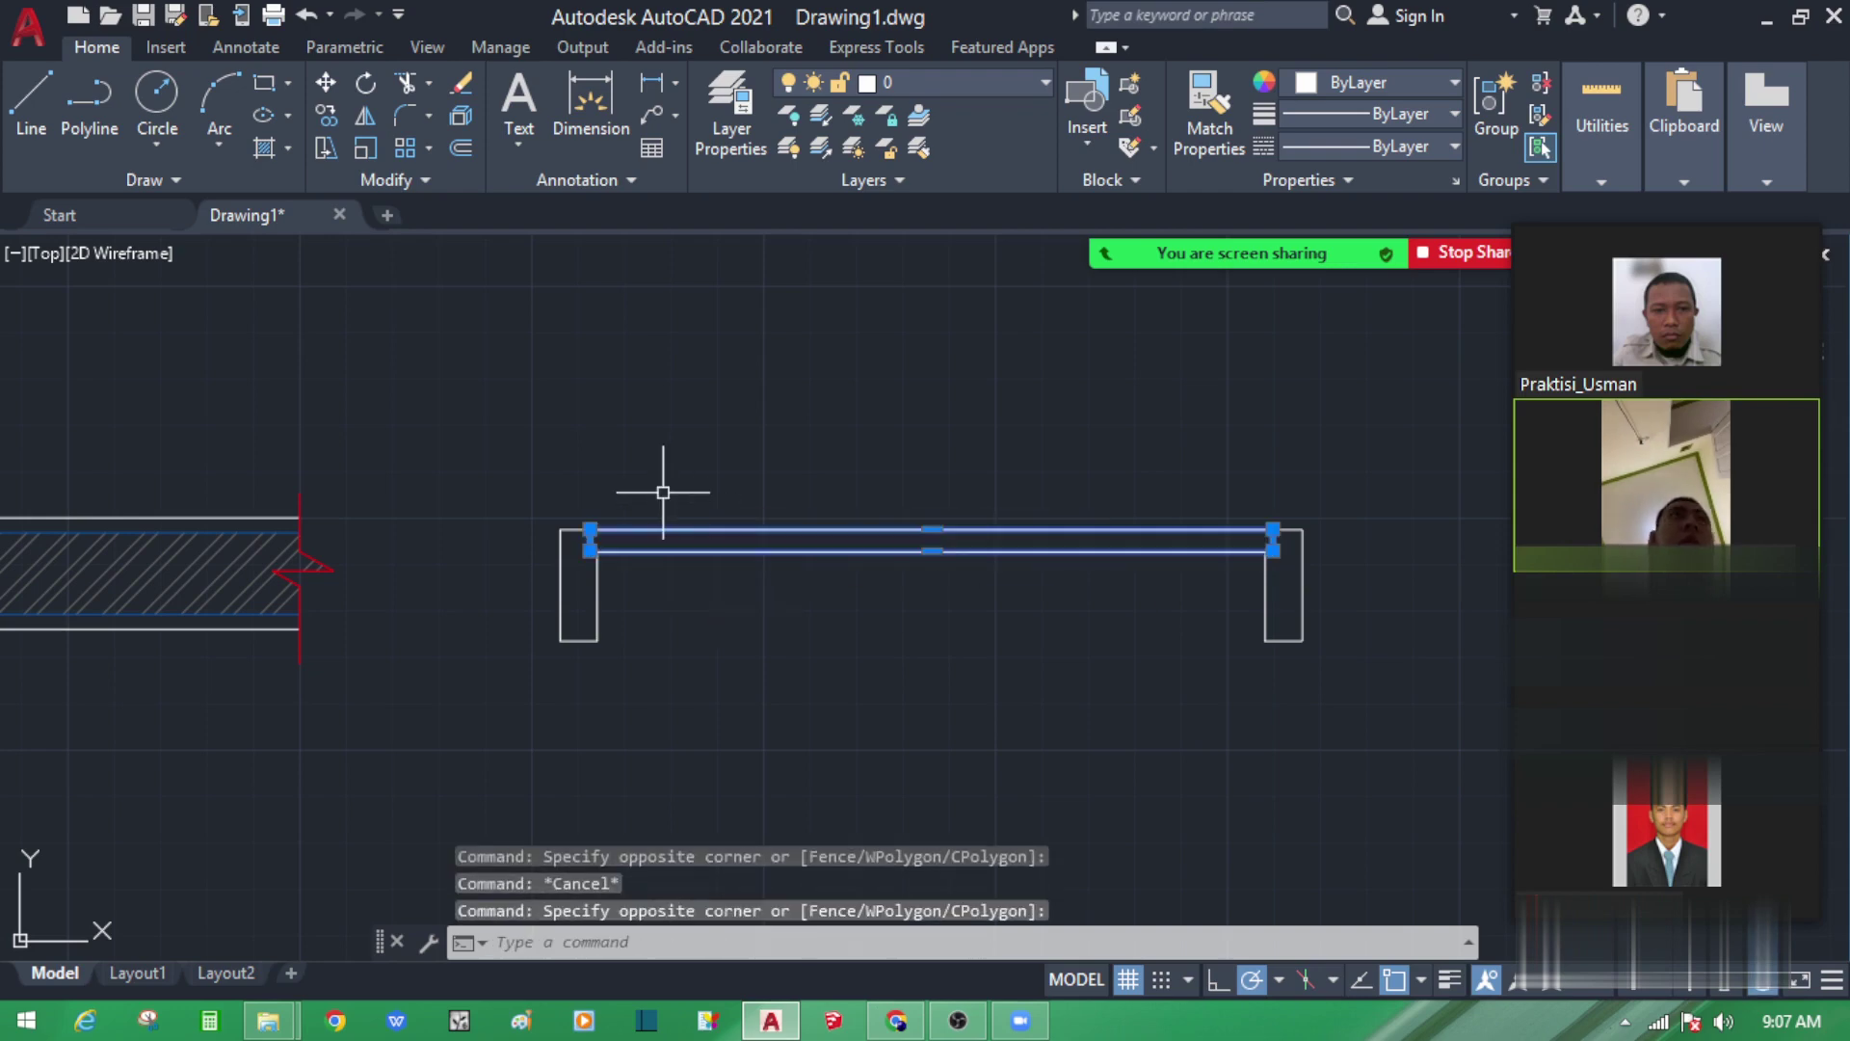
{"action": "key", "text": "Escape"}
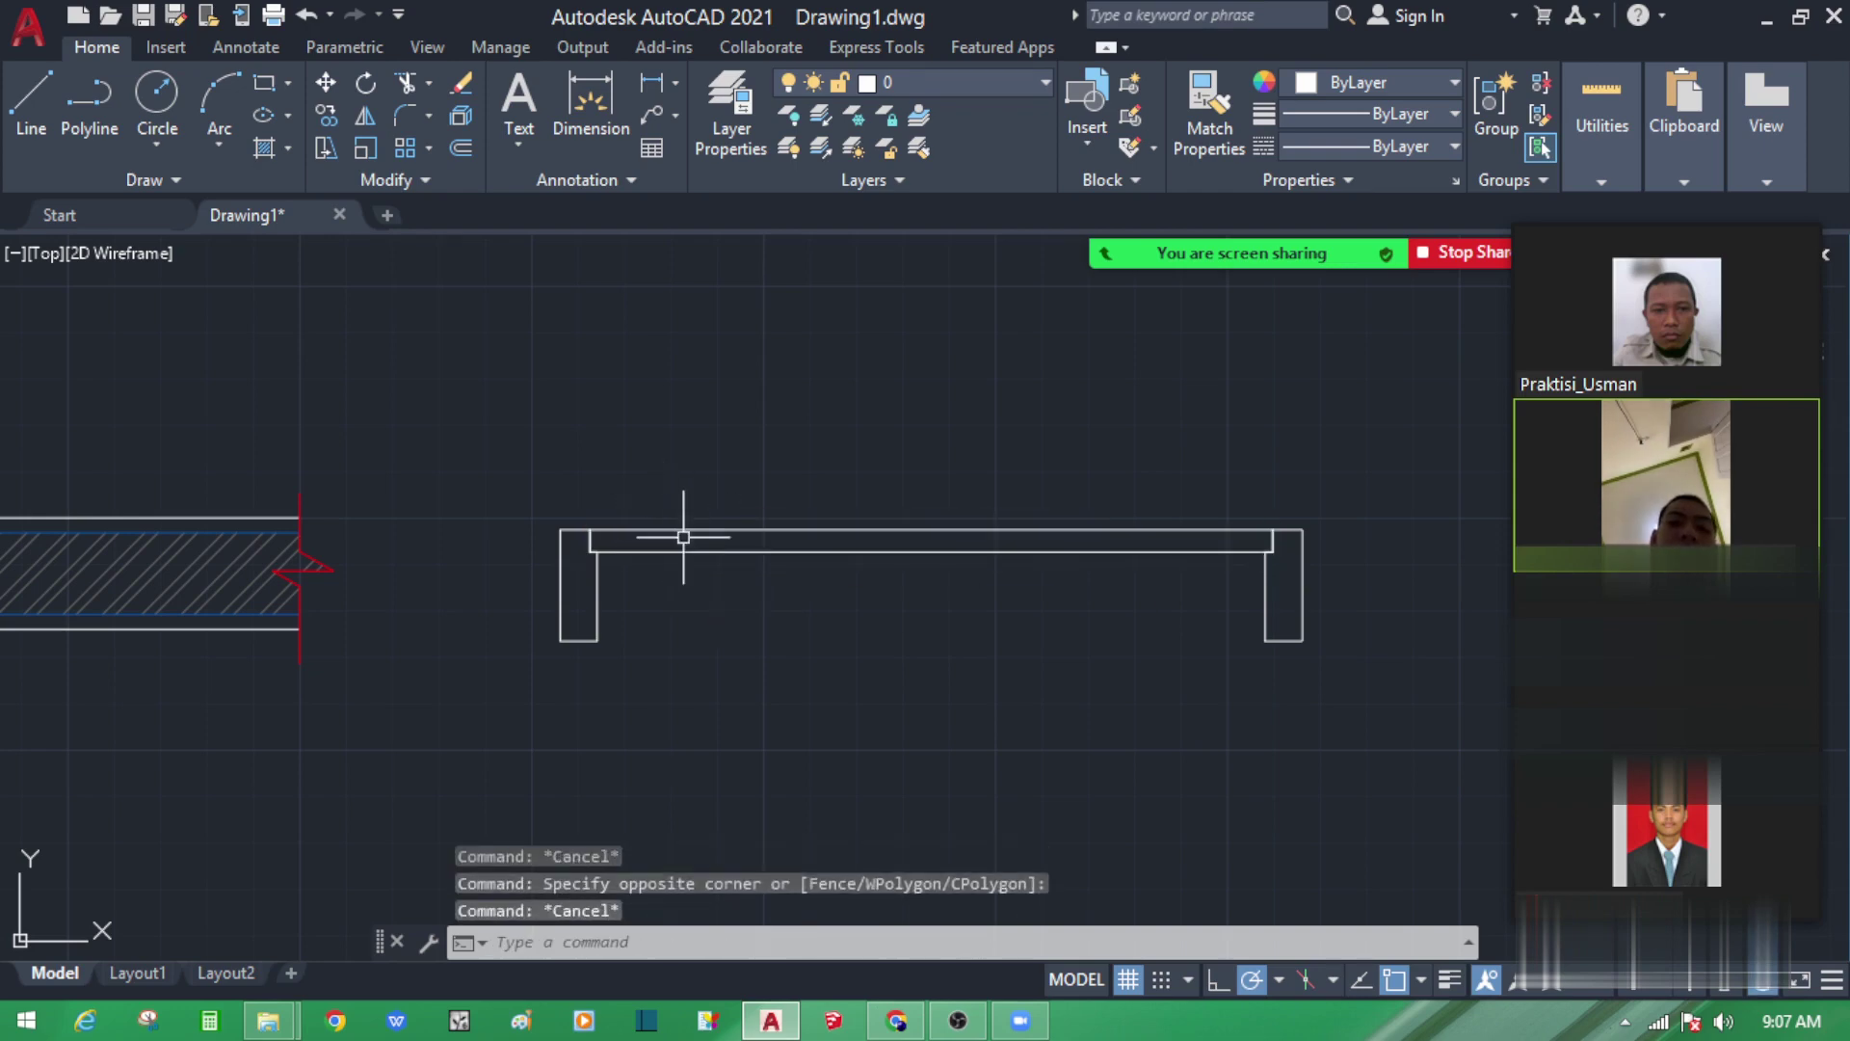
{"action": "scroll", "coordinate": [848, 472], "scroll_direction": "down", "scroll_amount": 5}
{"action": "scroll", "coordinate": [626, 661], "scroll_direction": "down", "scroll_amount": 4}
{"action": "scroll", "coordinate": [628, 644], "scroll_direction": "up", "scroll_amount": 2}
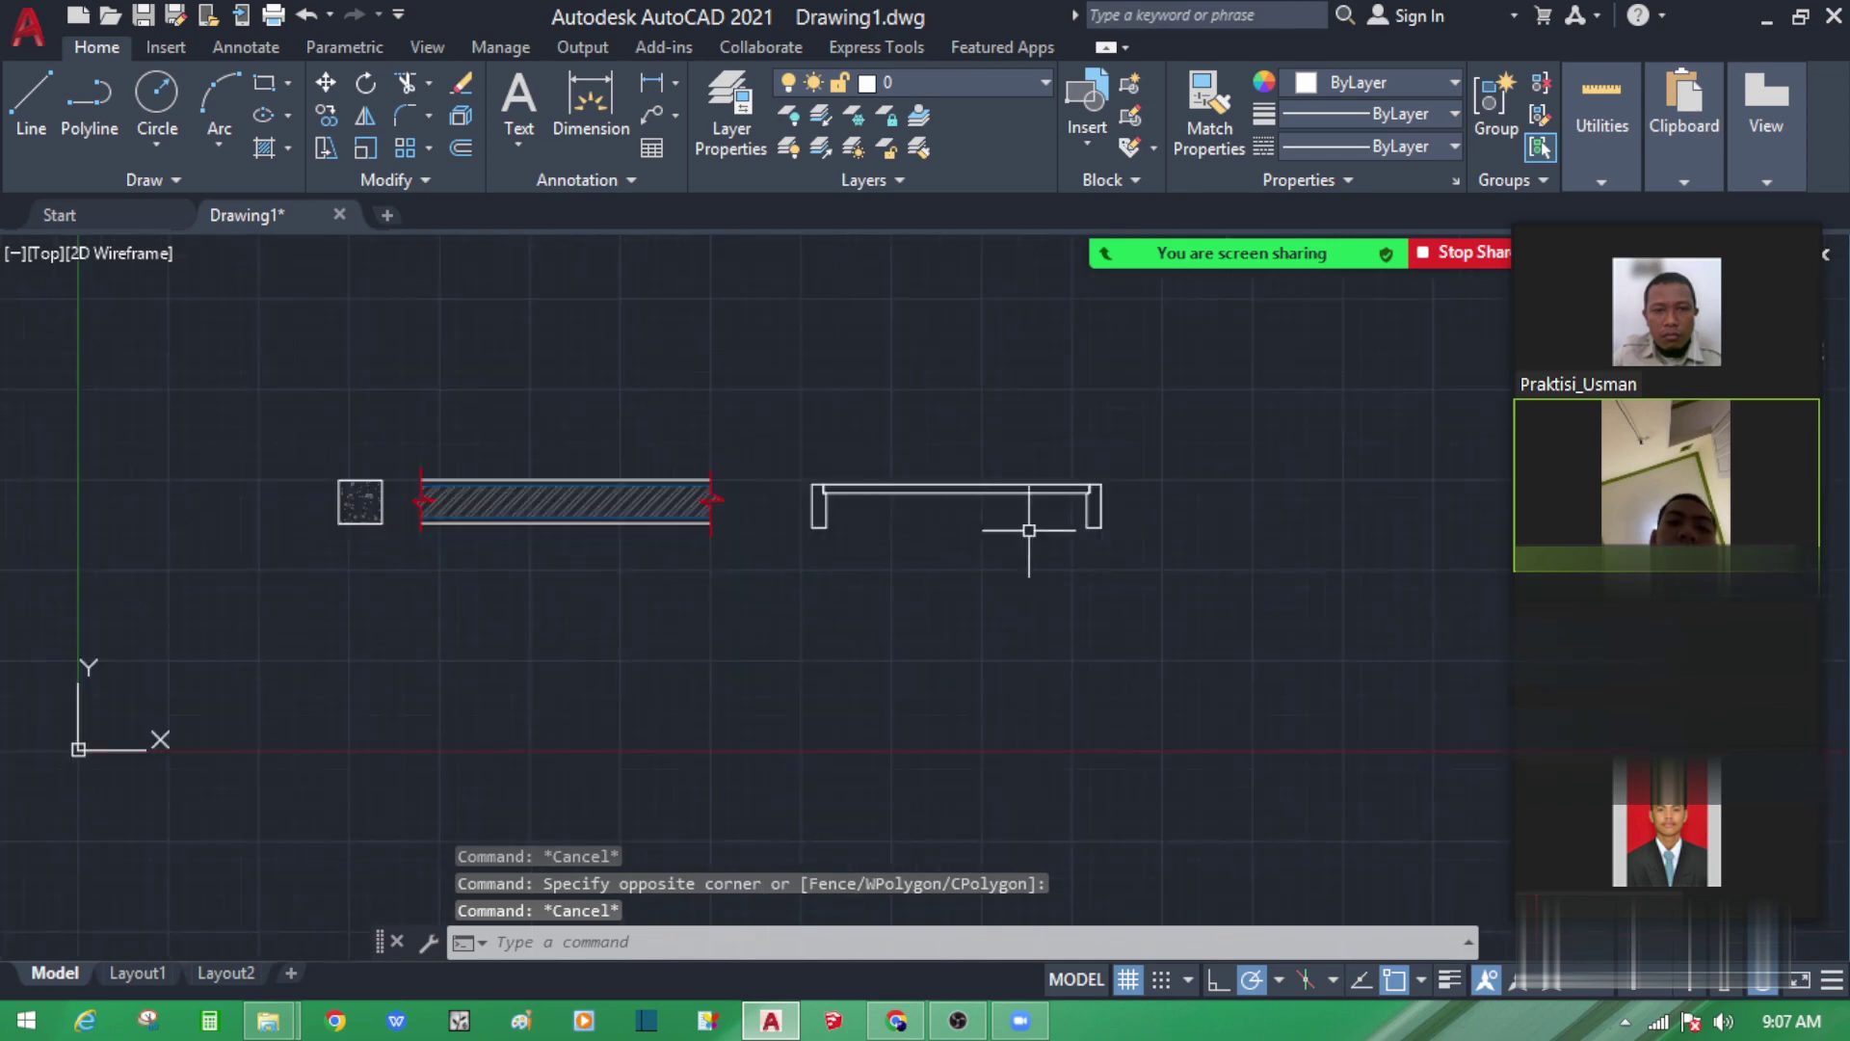
{"action": "scroll", "coordinate": [1025, 533], "scroll_direction": "up", "scroll_amount": 4}
{"action": "scroll", "coordinate": [788, 637], "scroll_direction": "up", "scroll_amount": 1}
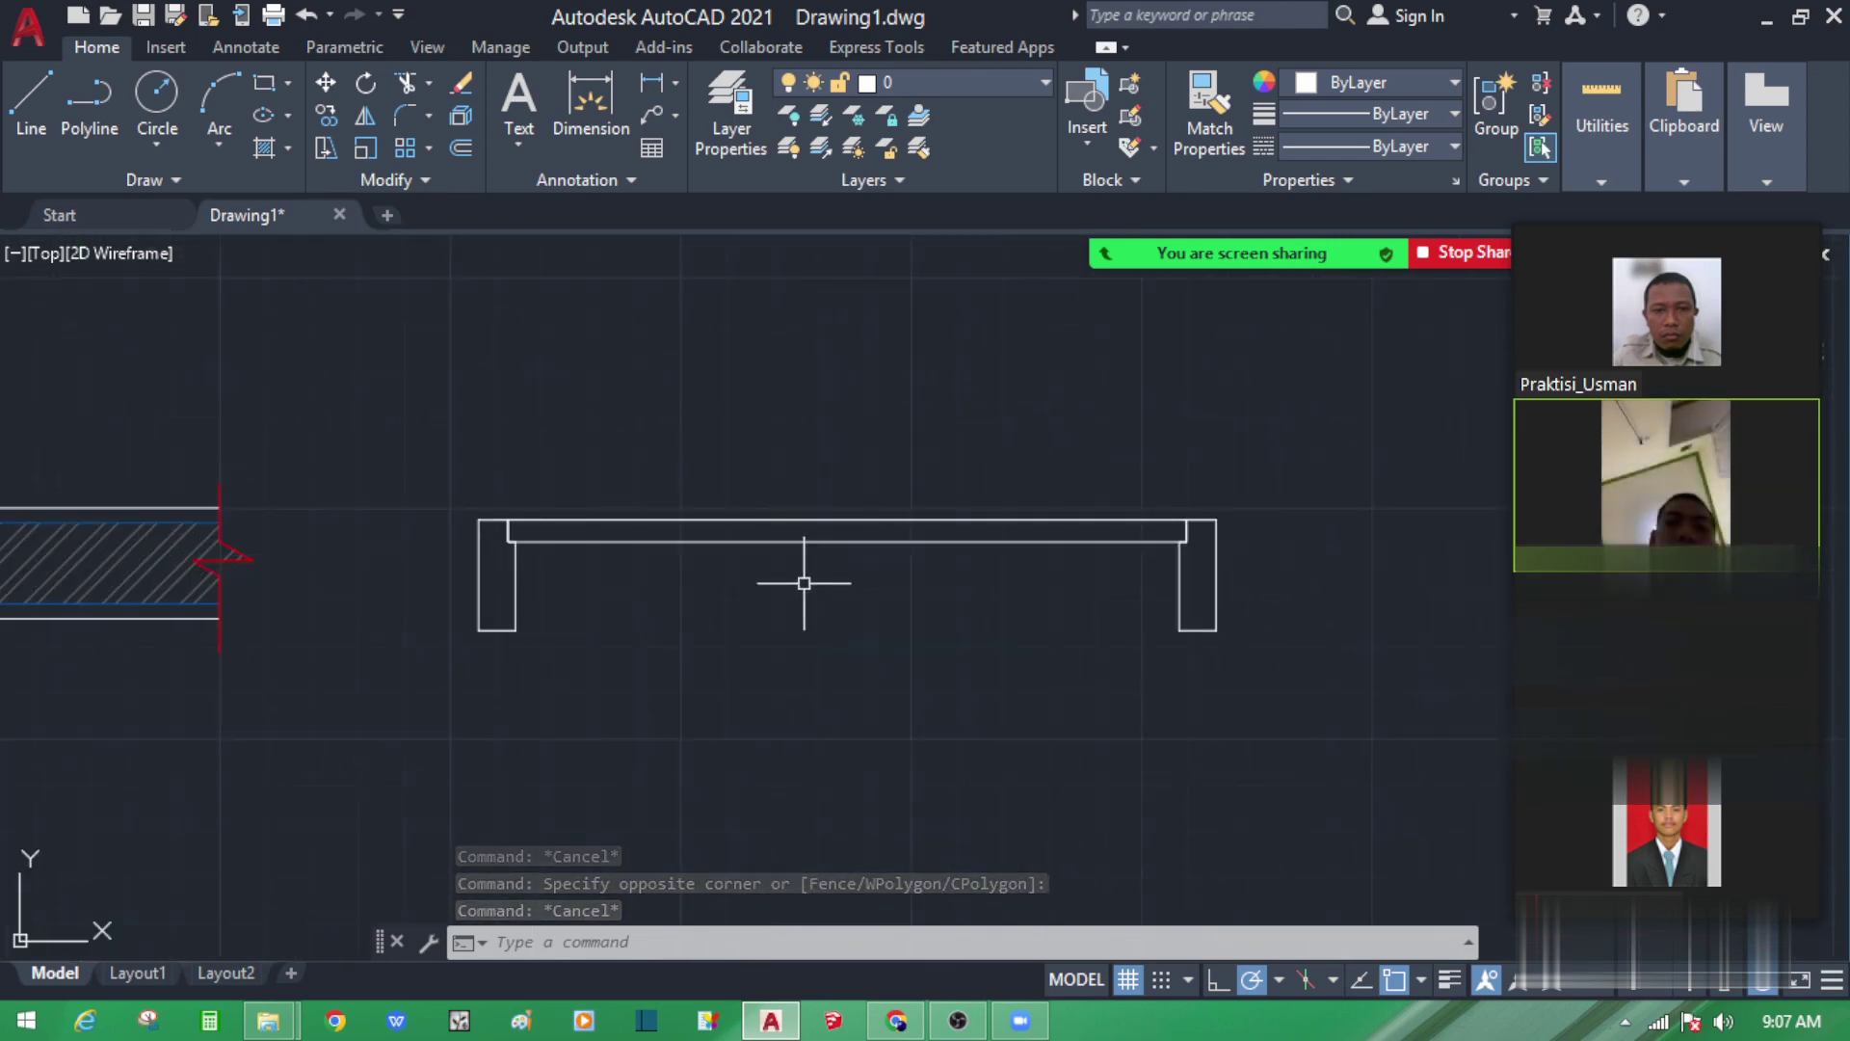
{"action": "left_click", "coordinate": [585, 518]}
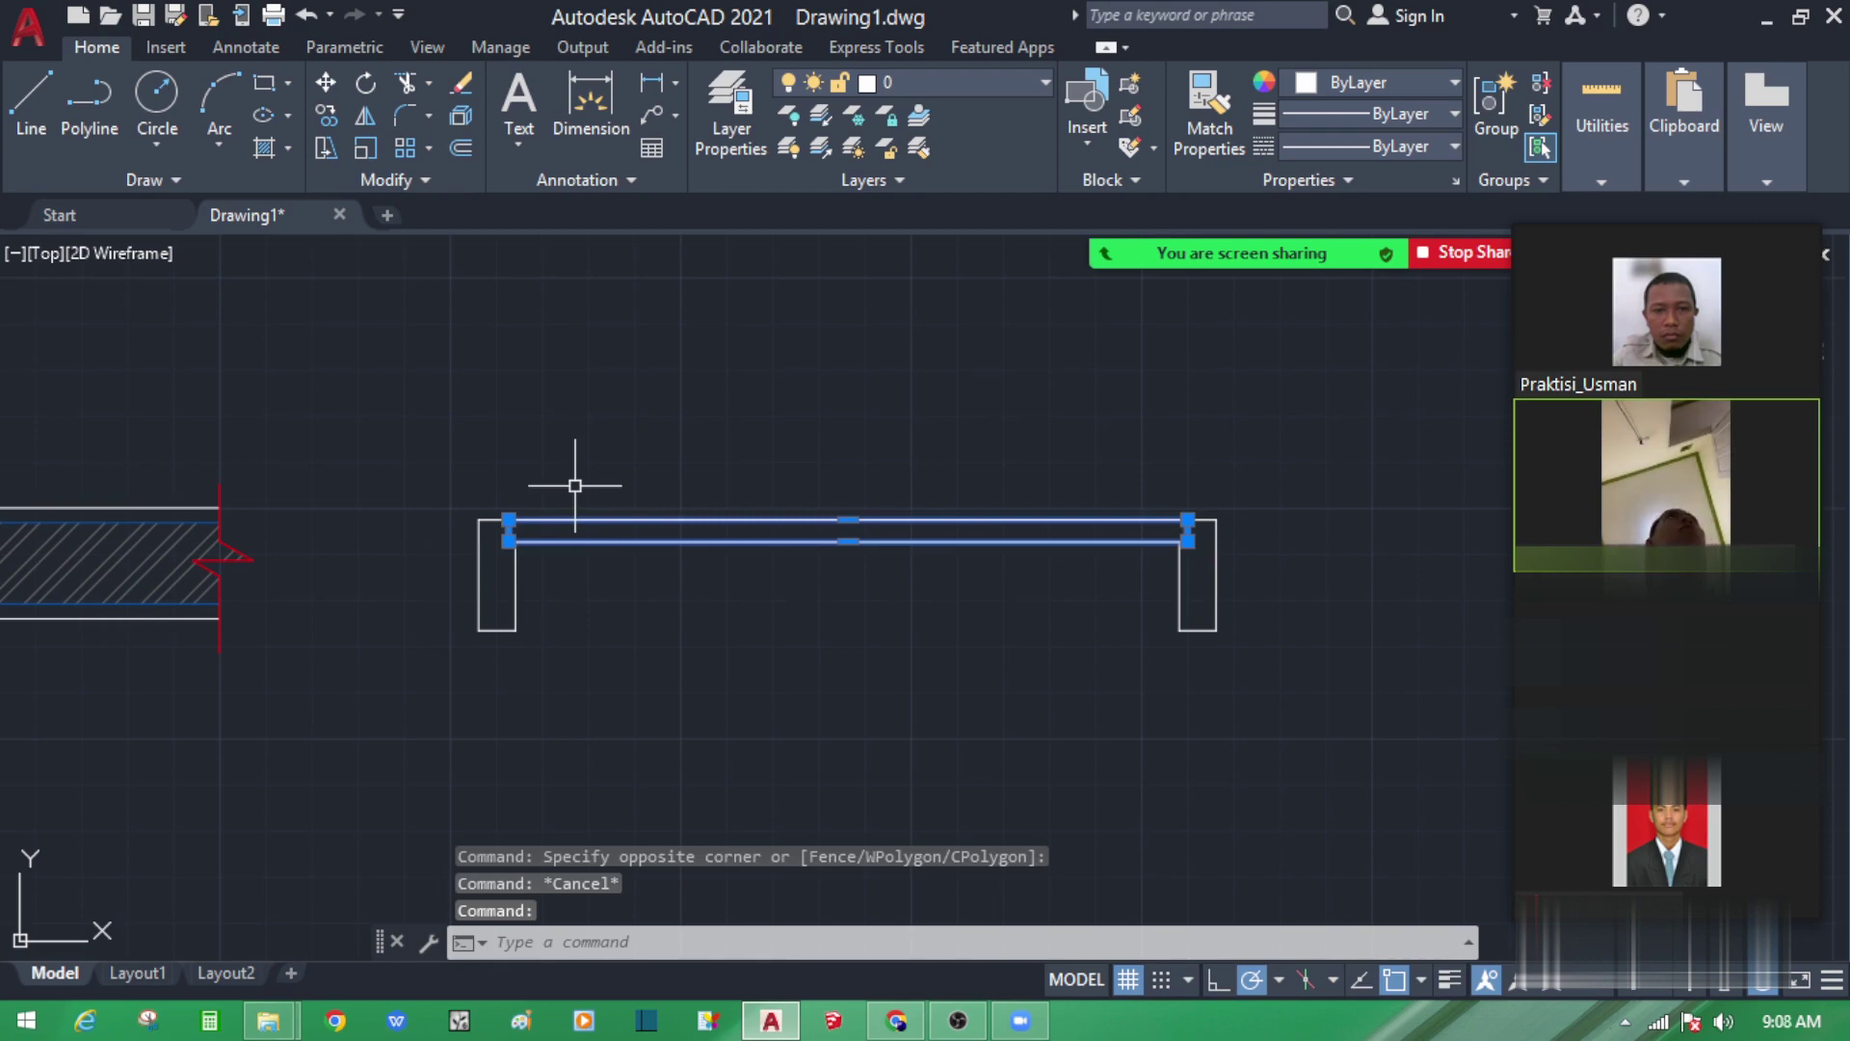
{"action": "key", "text": "Escape"}
{"action": "left_click", "coordinate": [758, 576]}
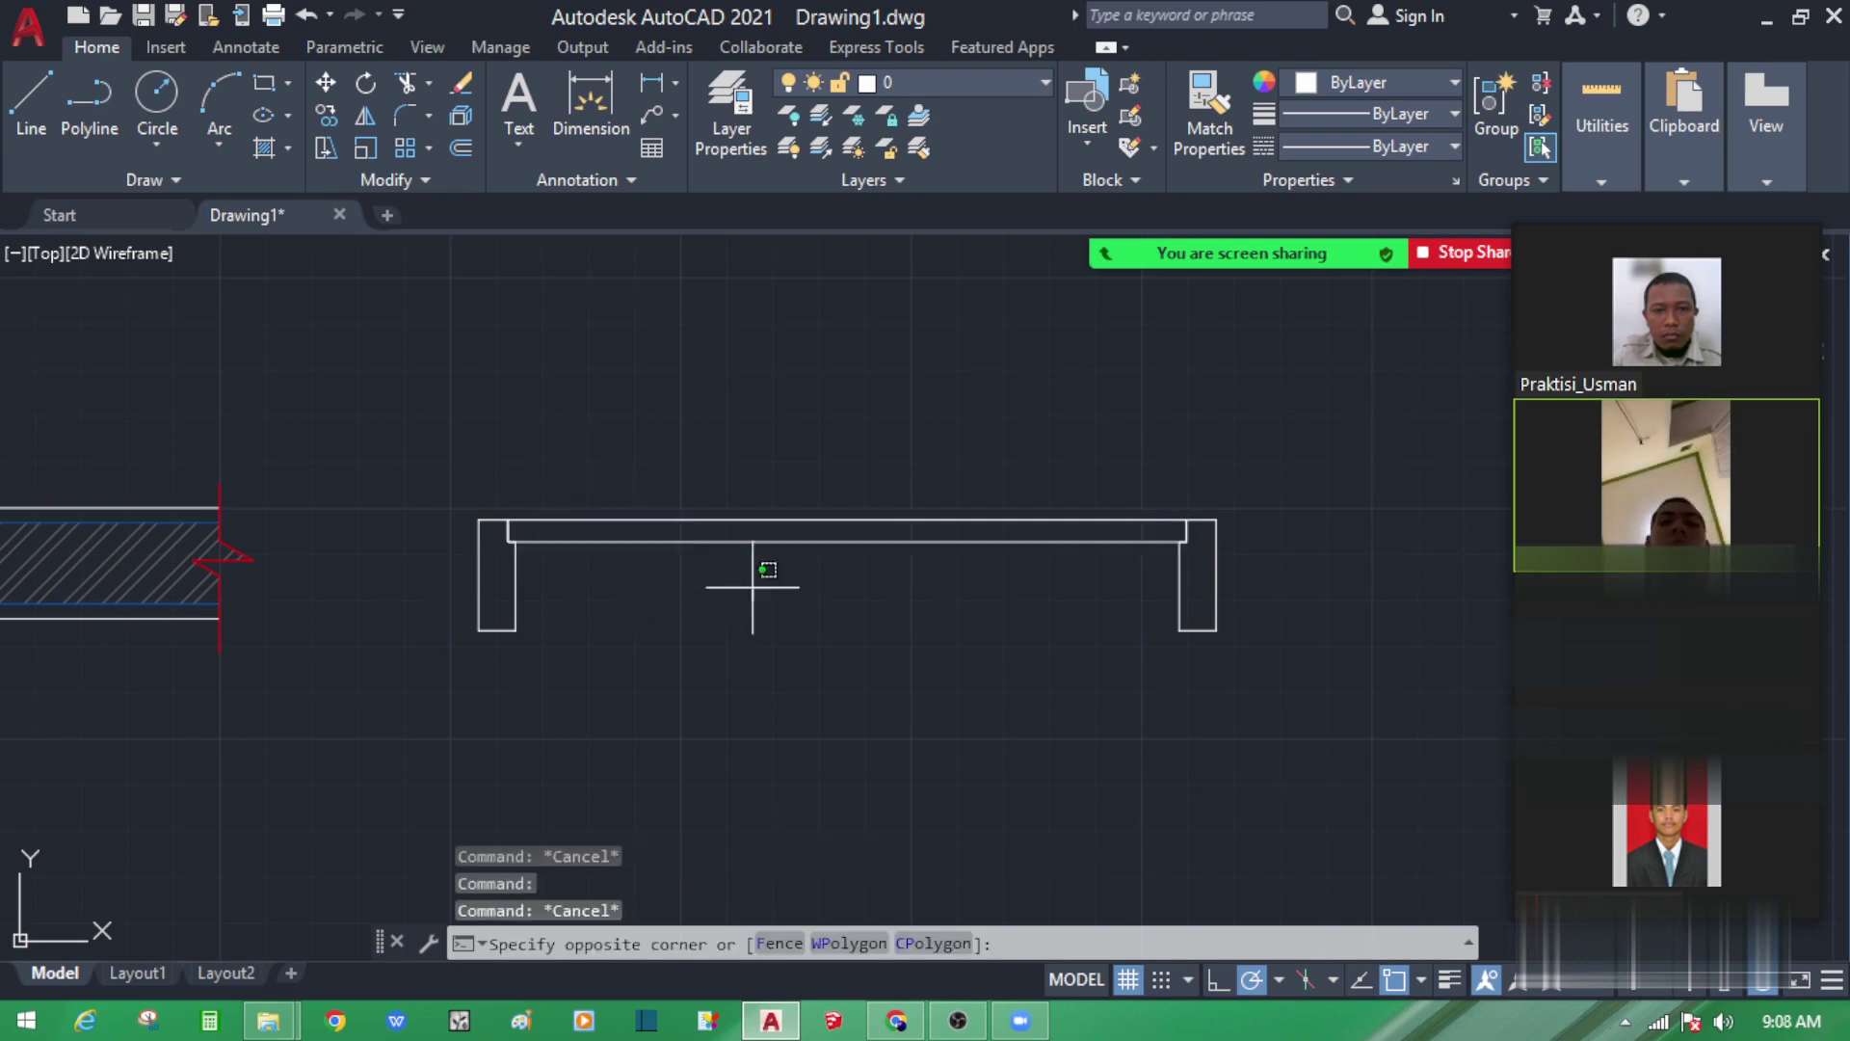
{"action": "left_click", "coordinate": [731, 487]}
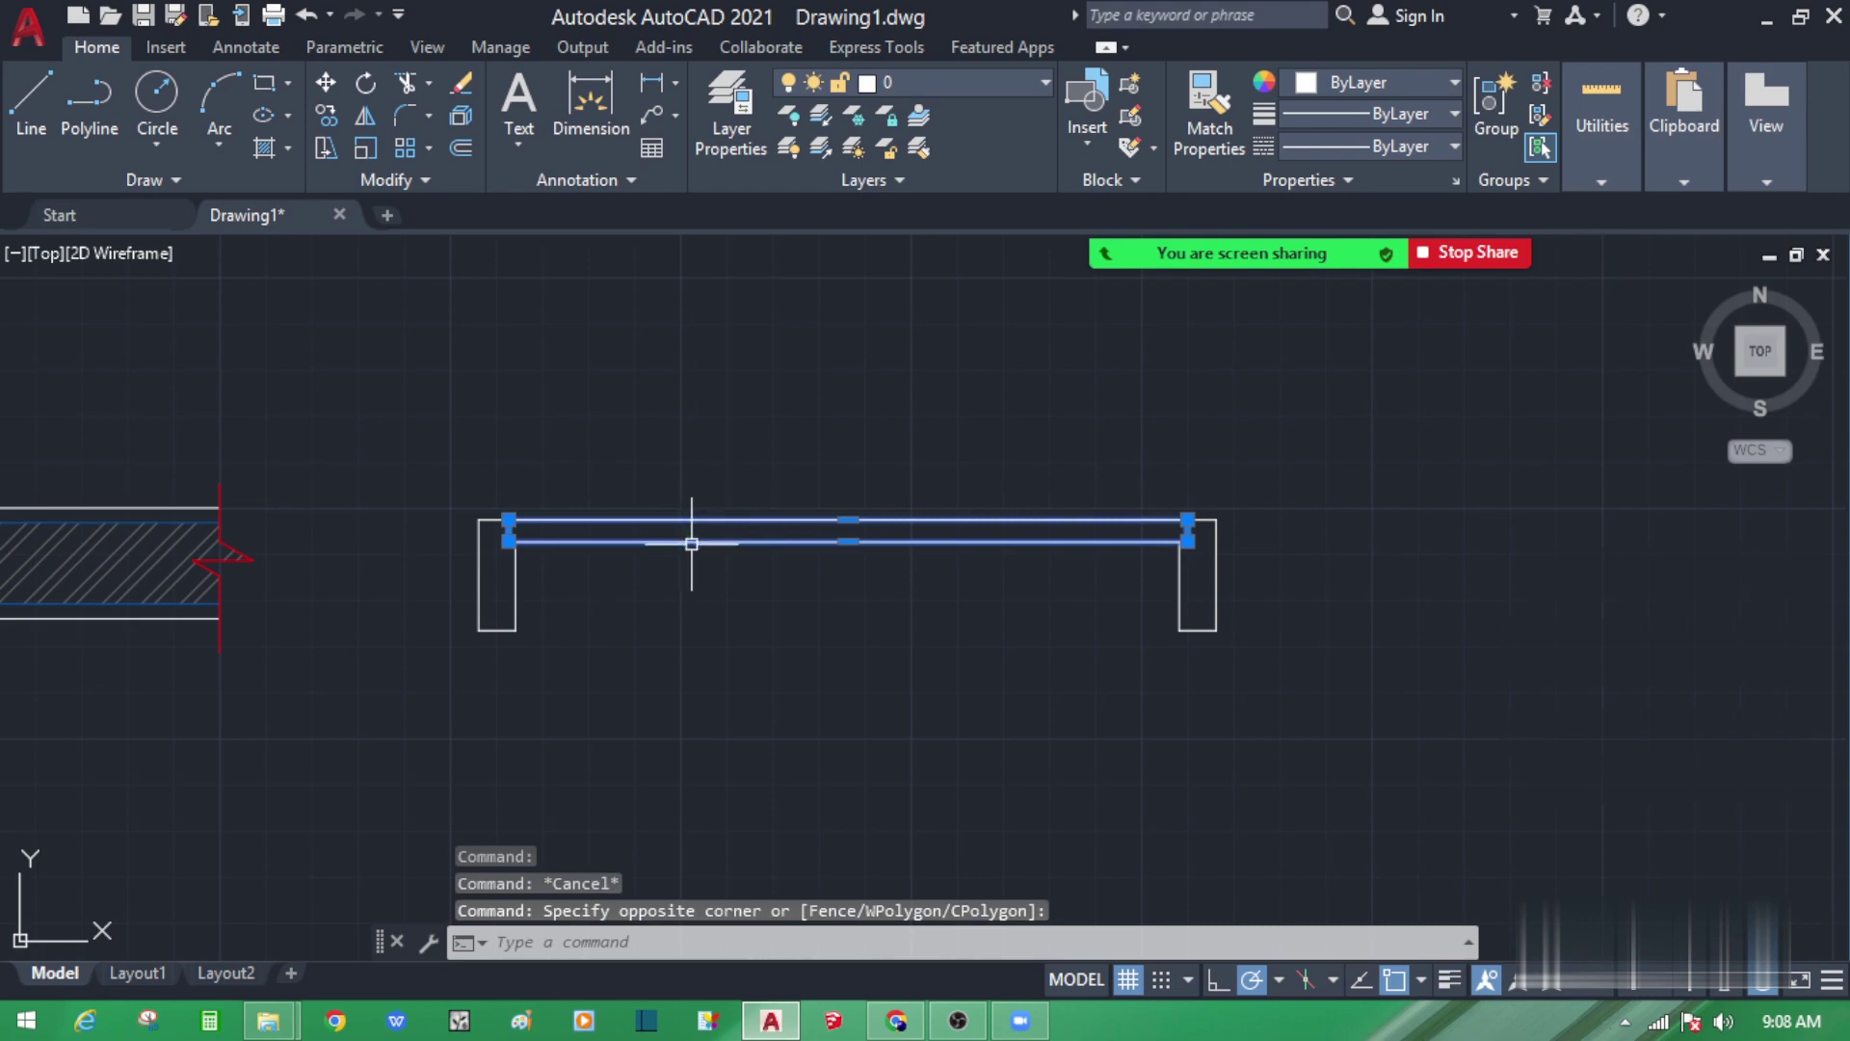
Step: Recentre the view on the door plan and select the door leaf
{"action": "type", "text": "RO"}
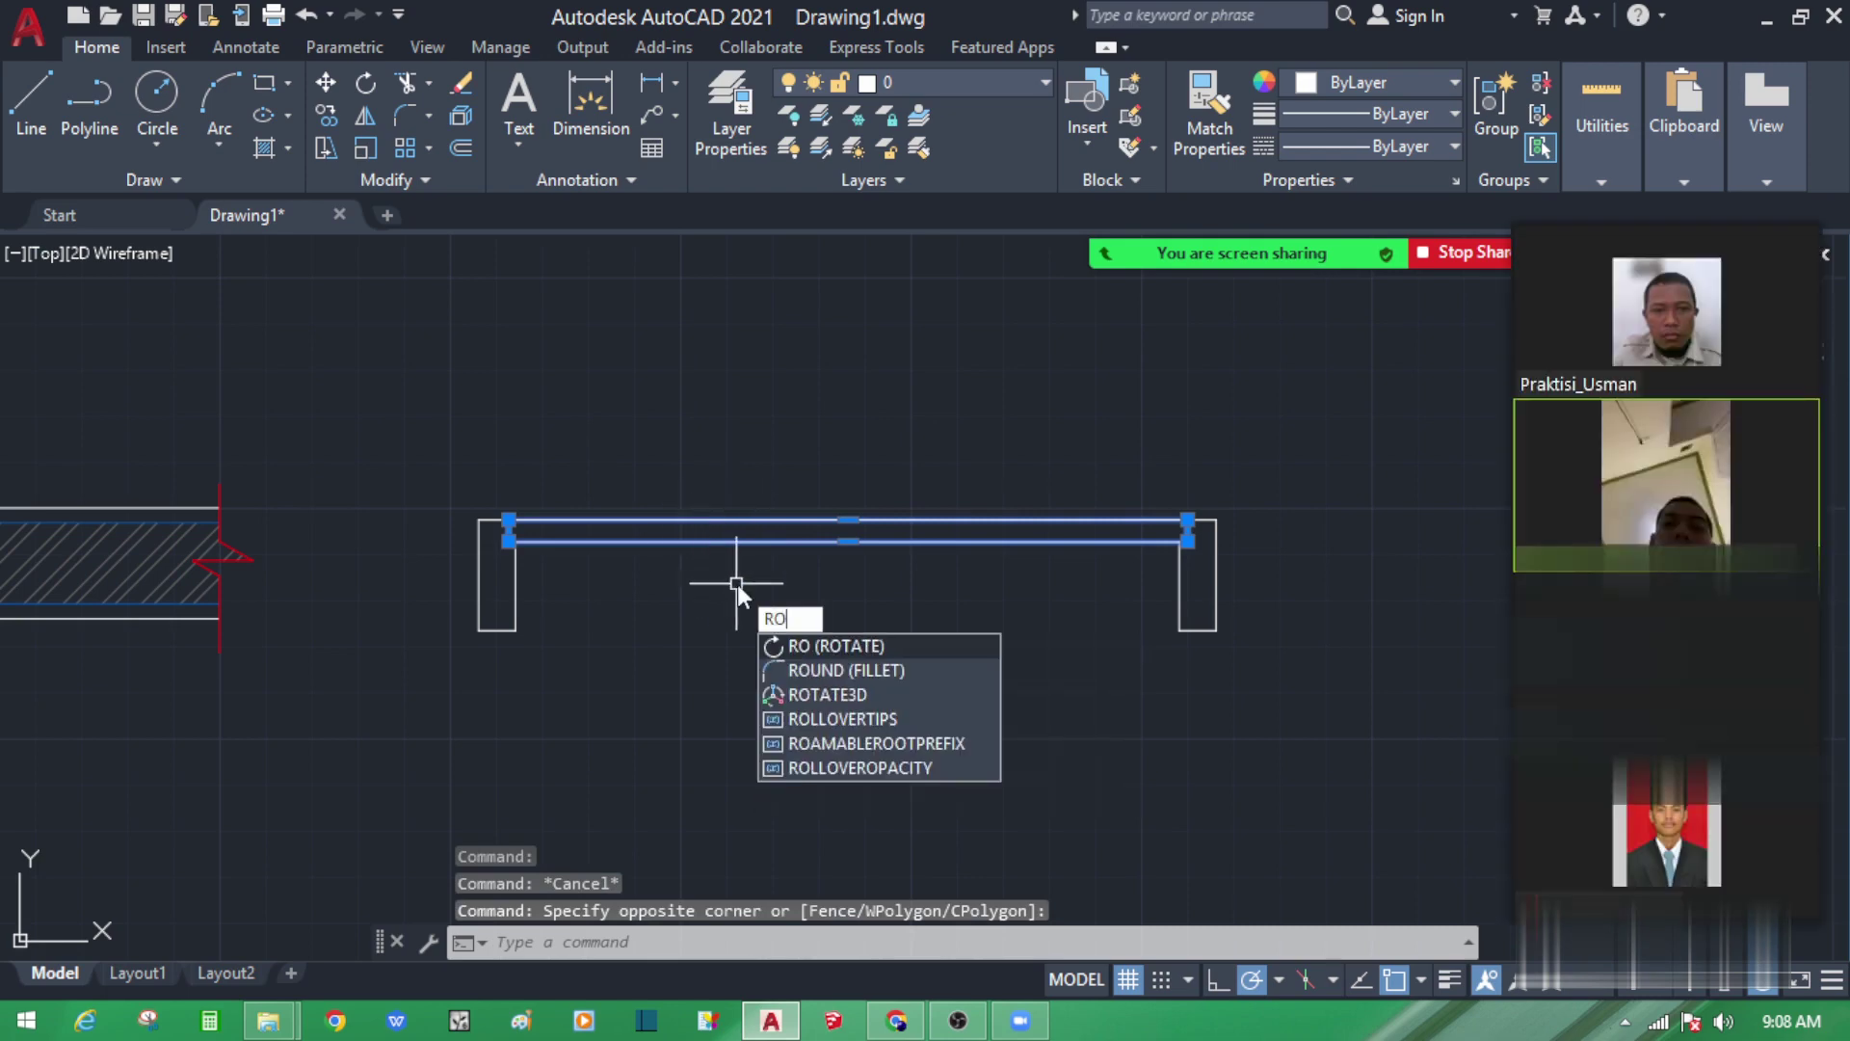
{"action": "key", "text": "Escape"}
{"action": "left_click", "coordinate": [734, 602]}
{"action": "left_click", "coordinate": [583, 510]}
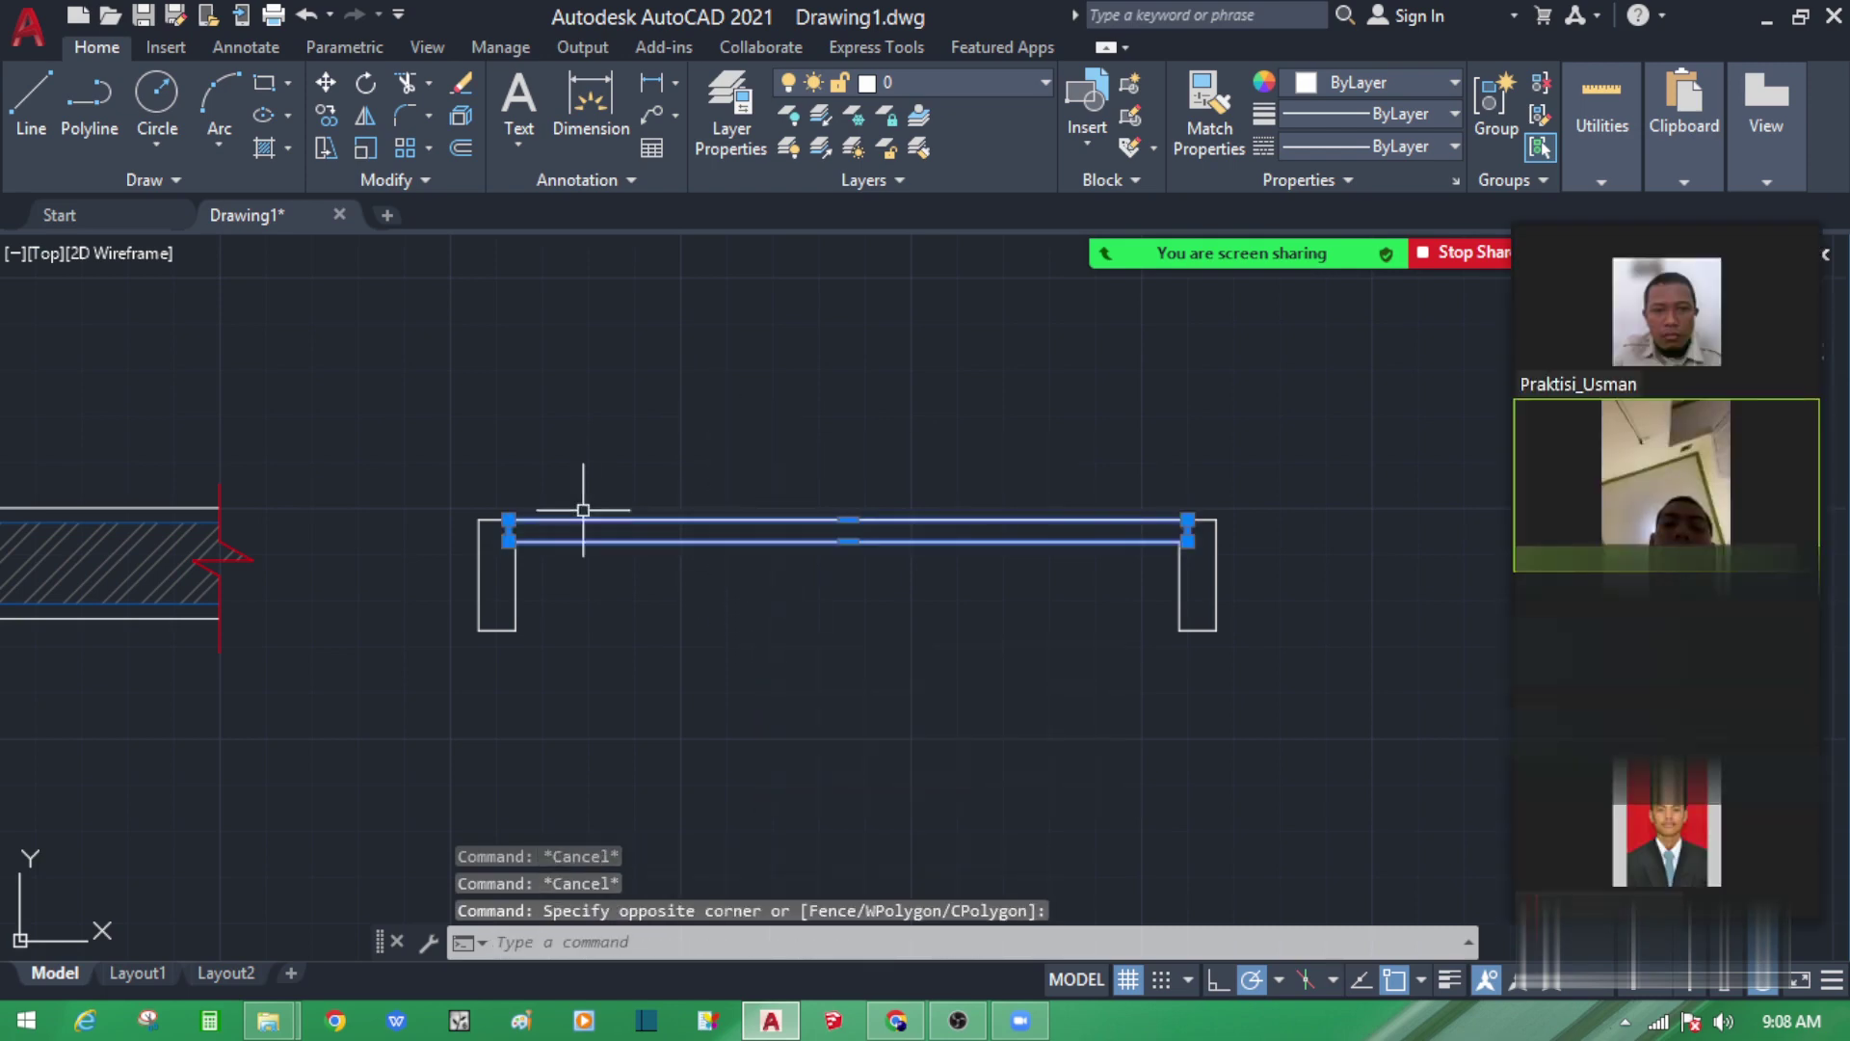
{"action": "key", "text": "Escape"}
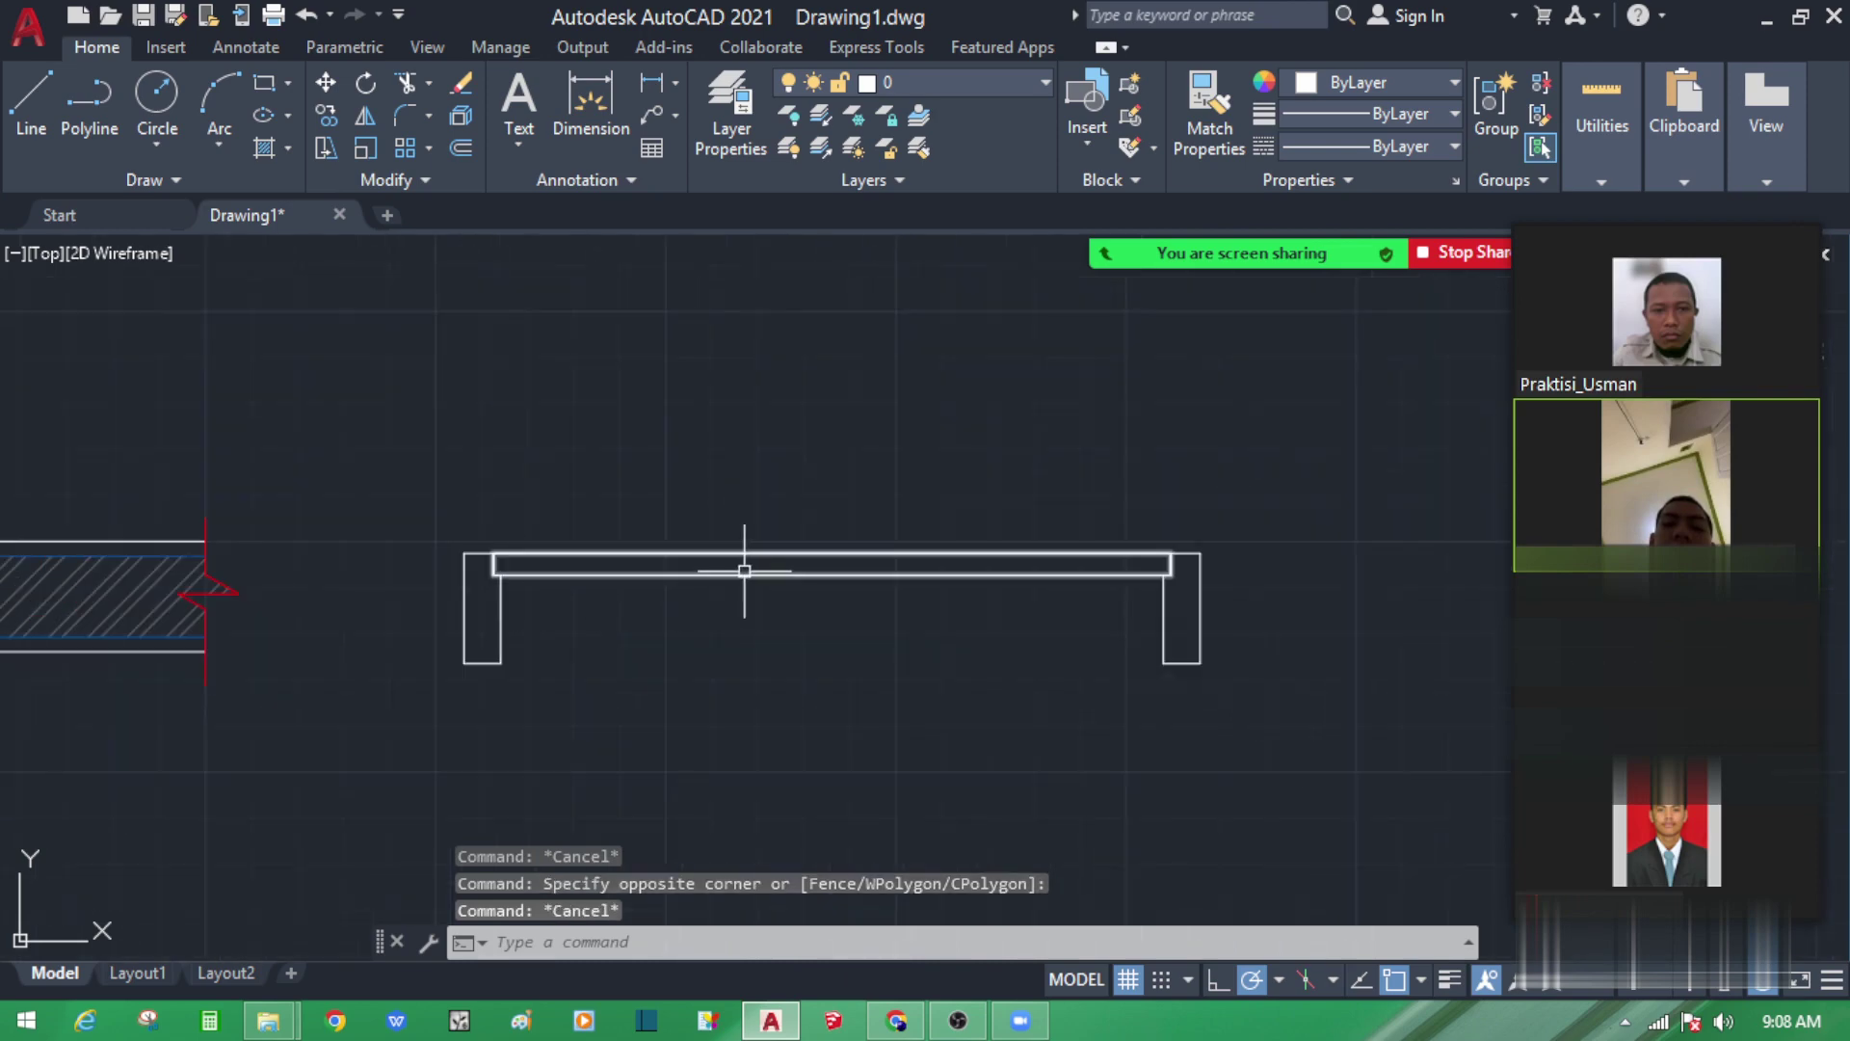
{"action": "middle_click_drag", "start_coordinate": [748, 570], "coordinate": [722, 588]}
{"action": "scroll", "coordinate": [722, 588], "scroll_direction": "up", "scroll_amount": 2}
{"action": "left_click", "coordinate": [682, 661]}
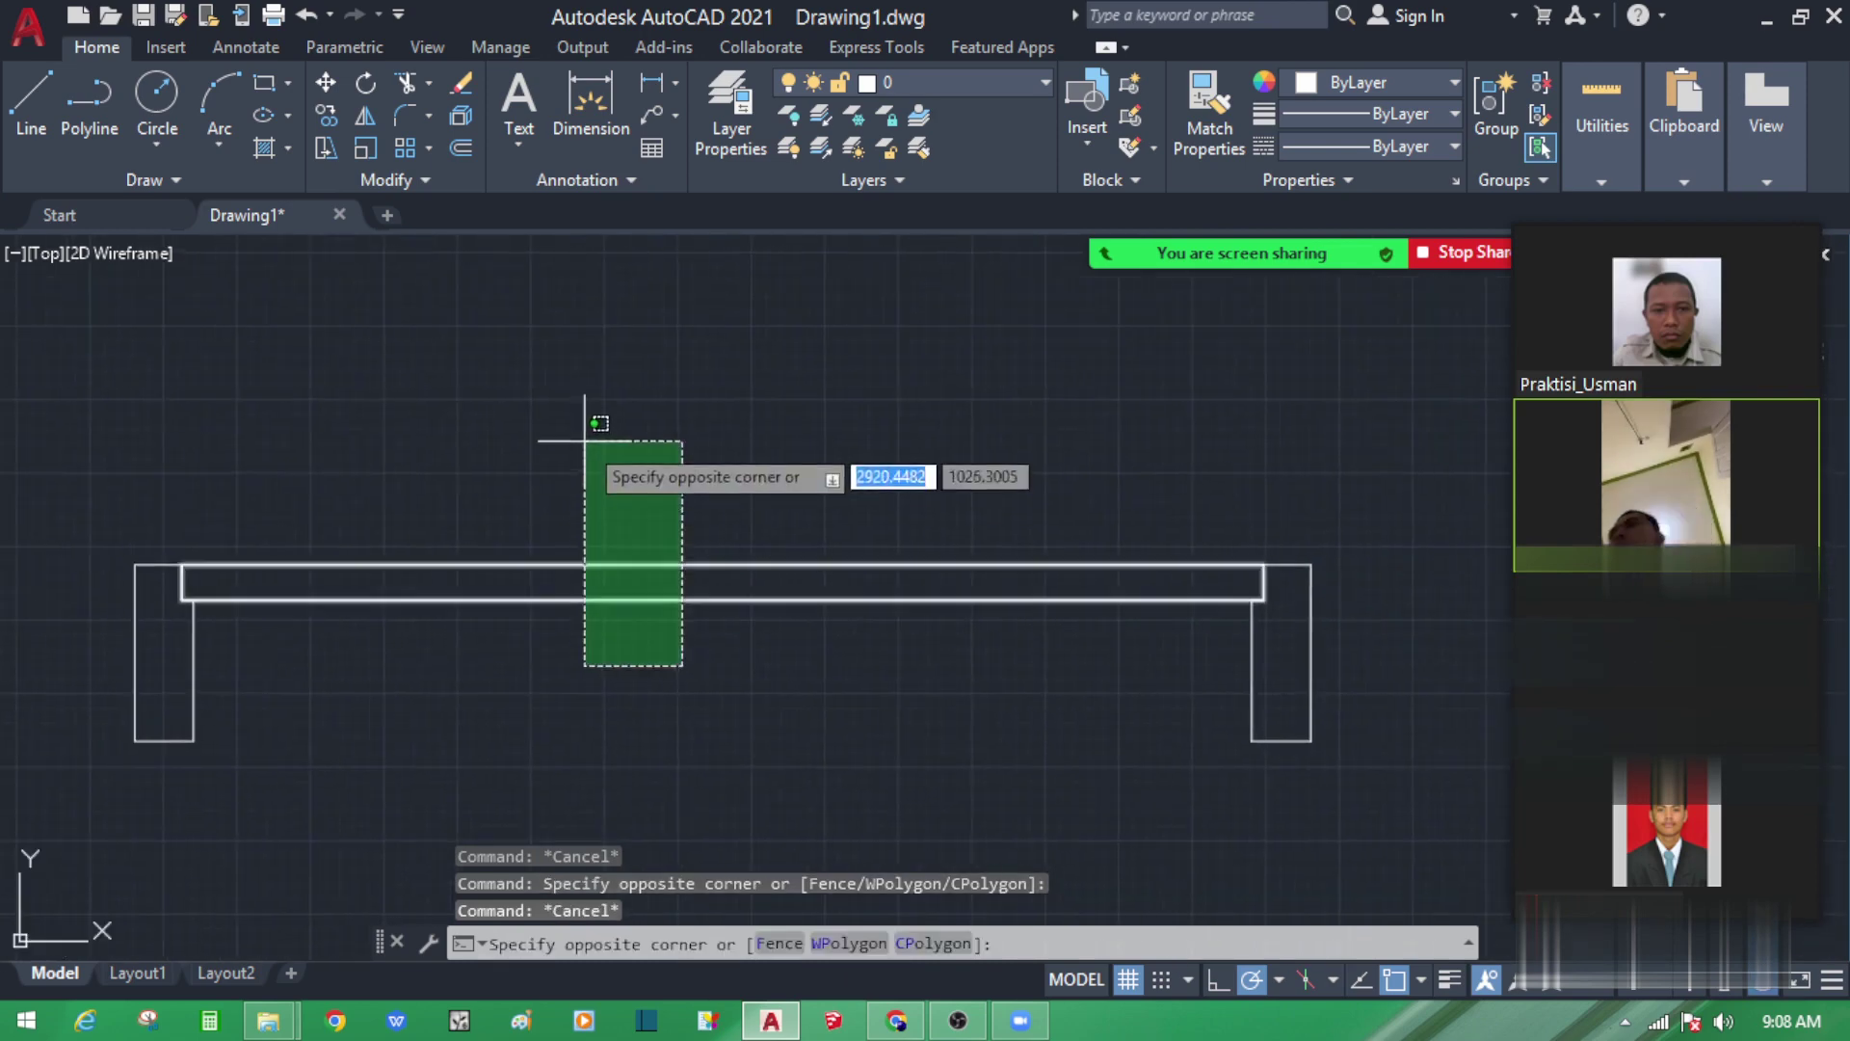
{"action": "left_click", "coordinate": [584, 441]}
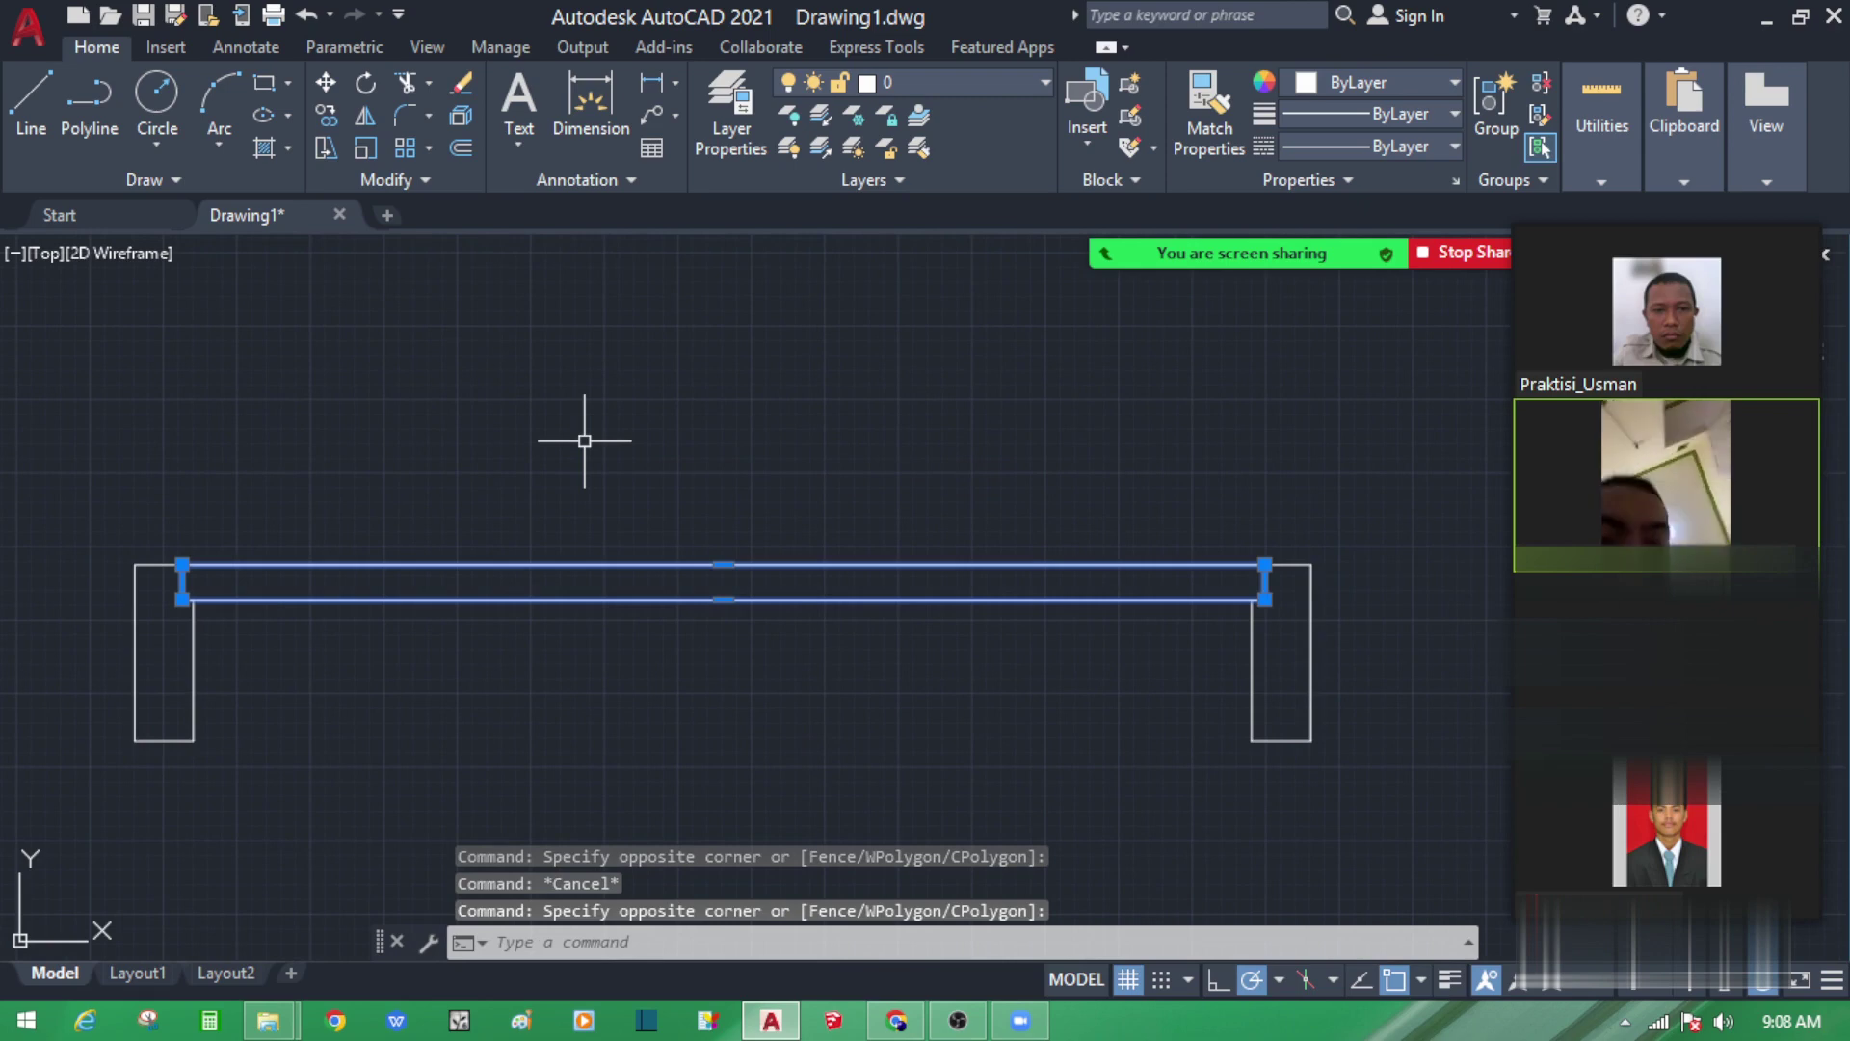
Step: Rotate the door leaf 90° about its left end so it stands upright
{"action": "type", "text": "RO"}
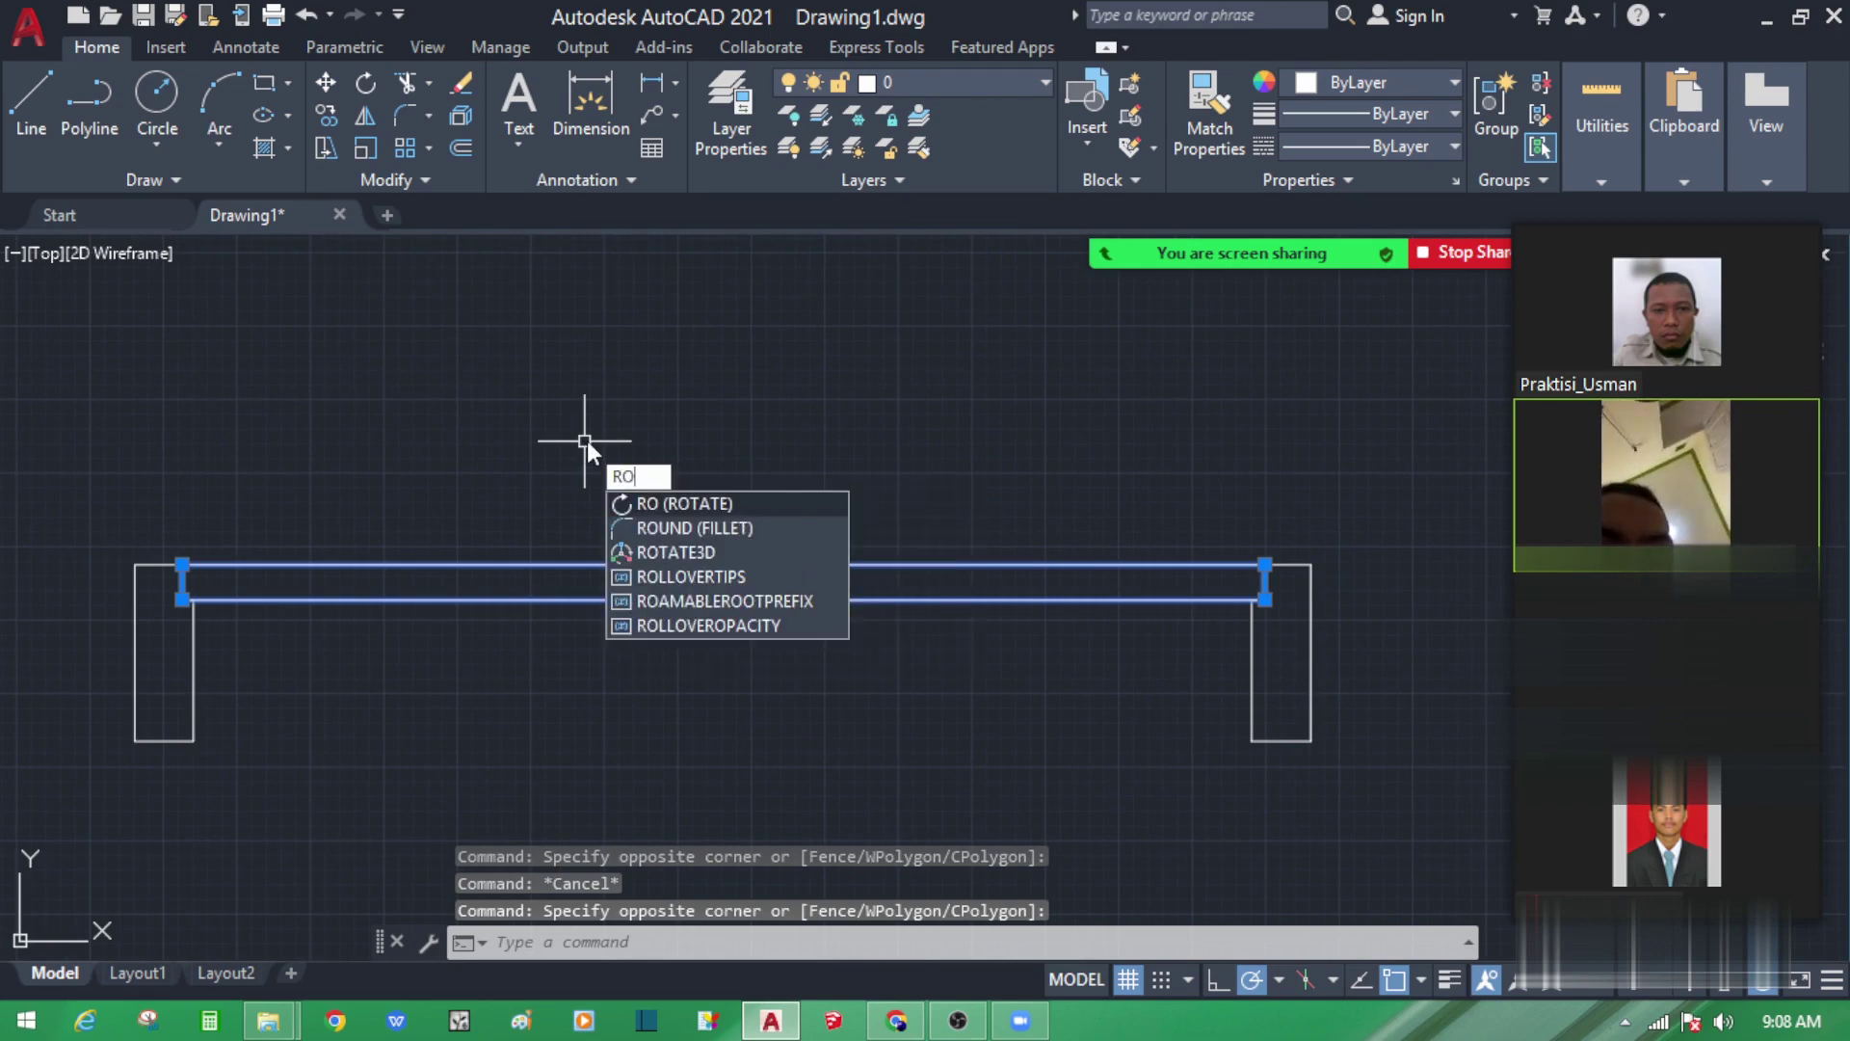
{"action": "key", "text": "Return"}
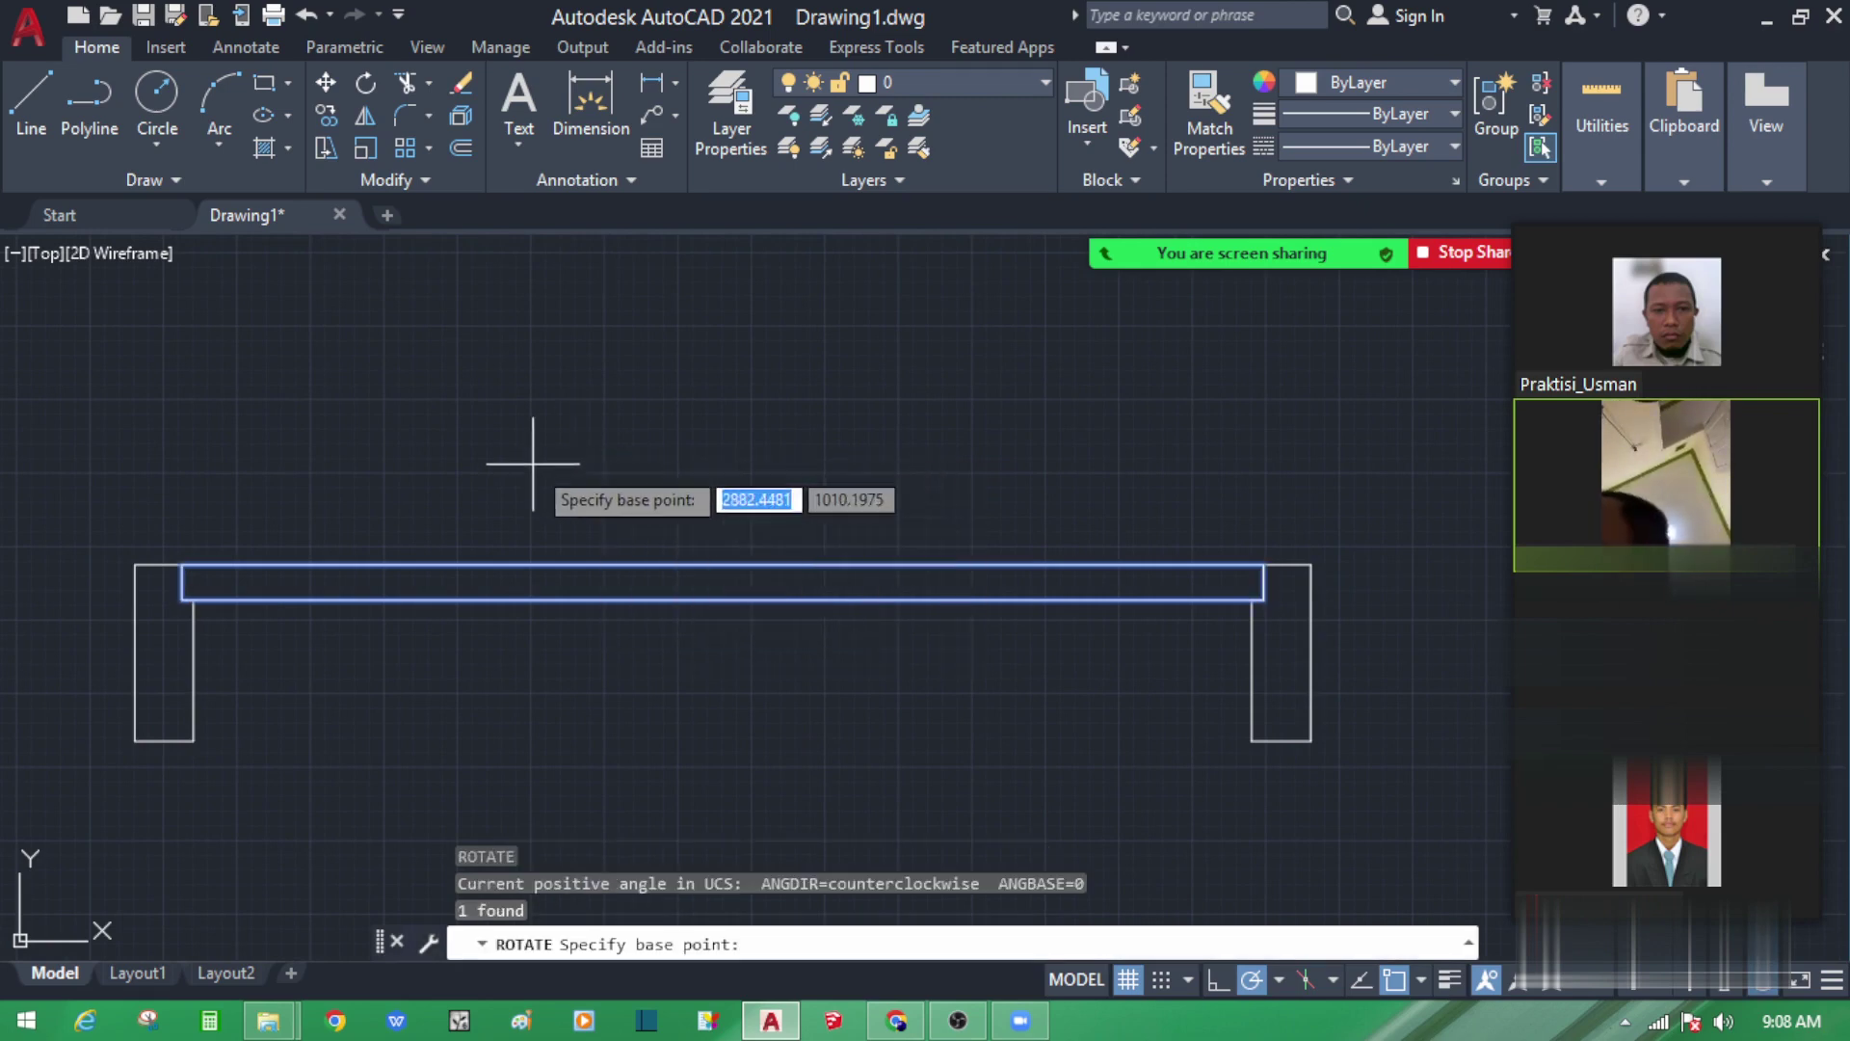
{"action": "left_click", "coordinate": [182, 565]}
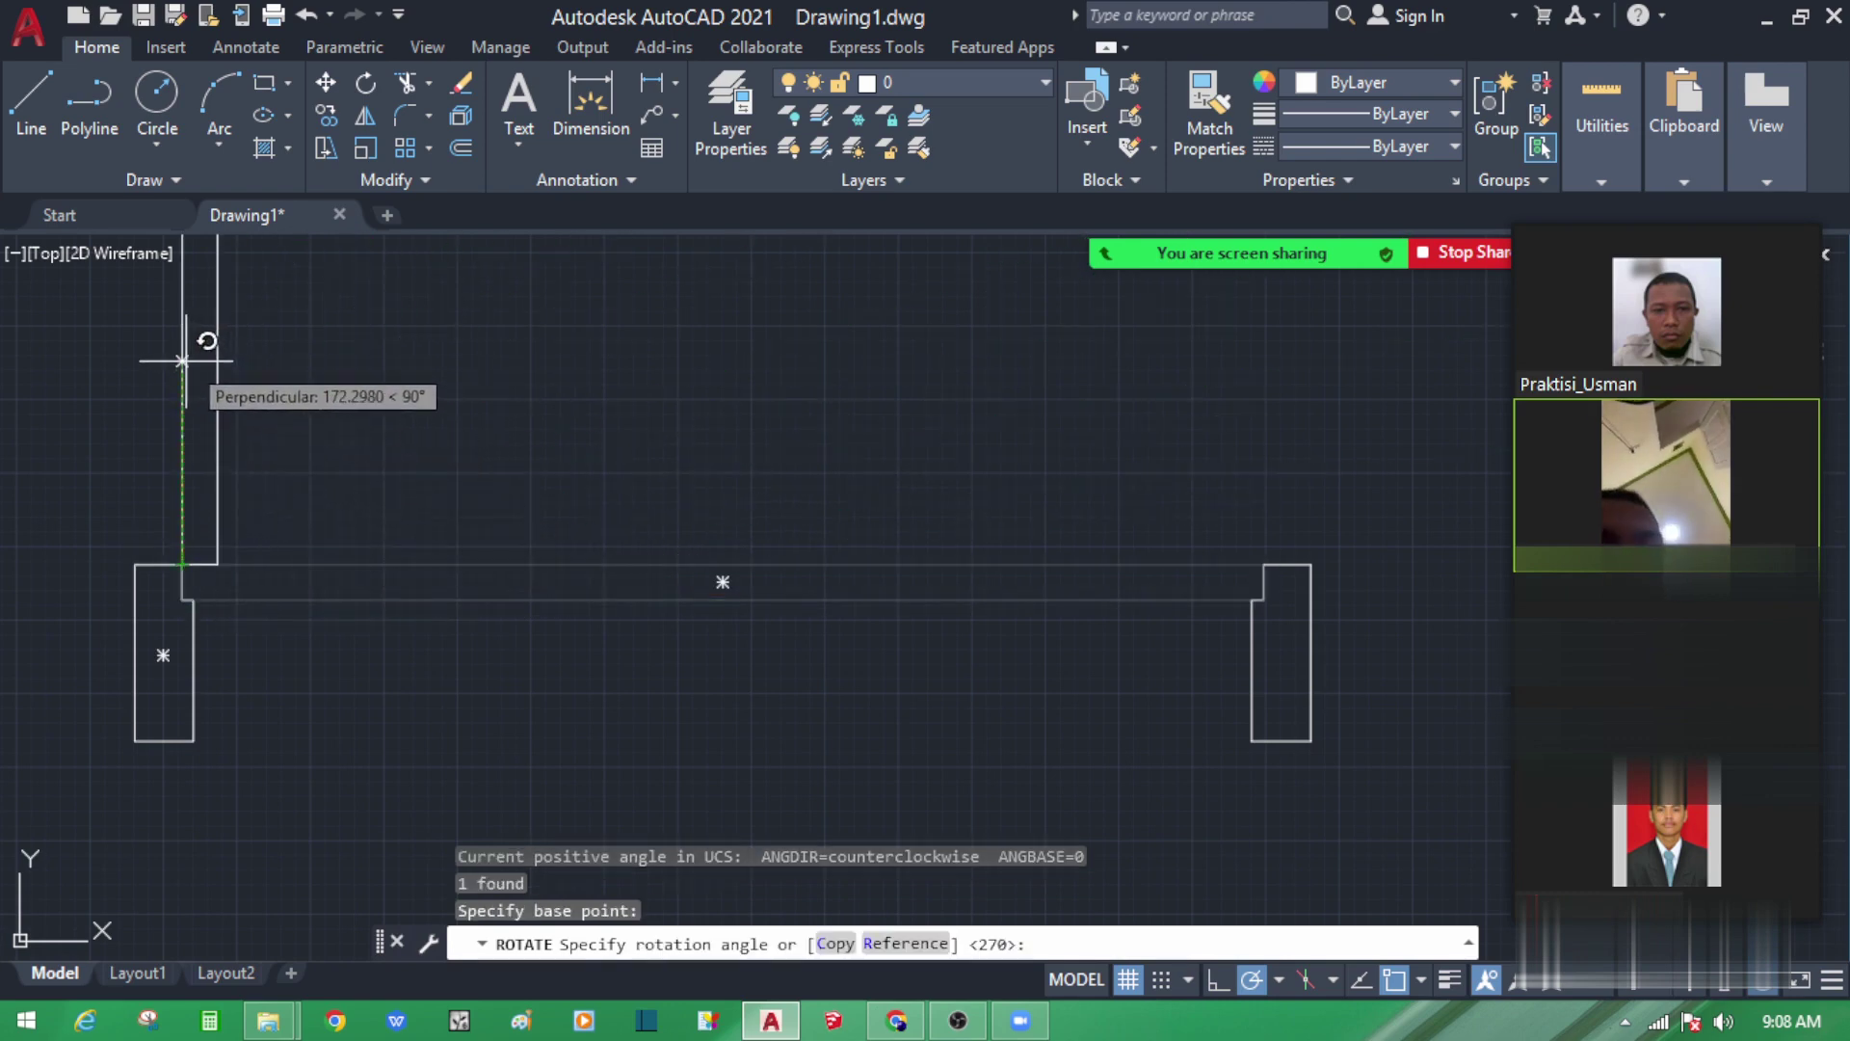
{"action": "left_click", "coordinate": [182, 360]}
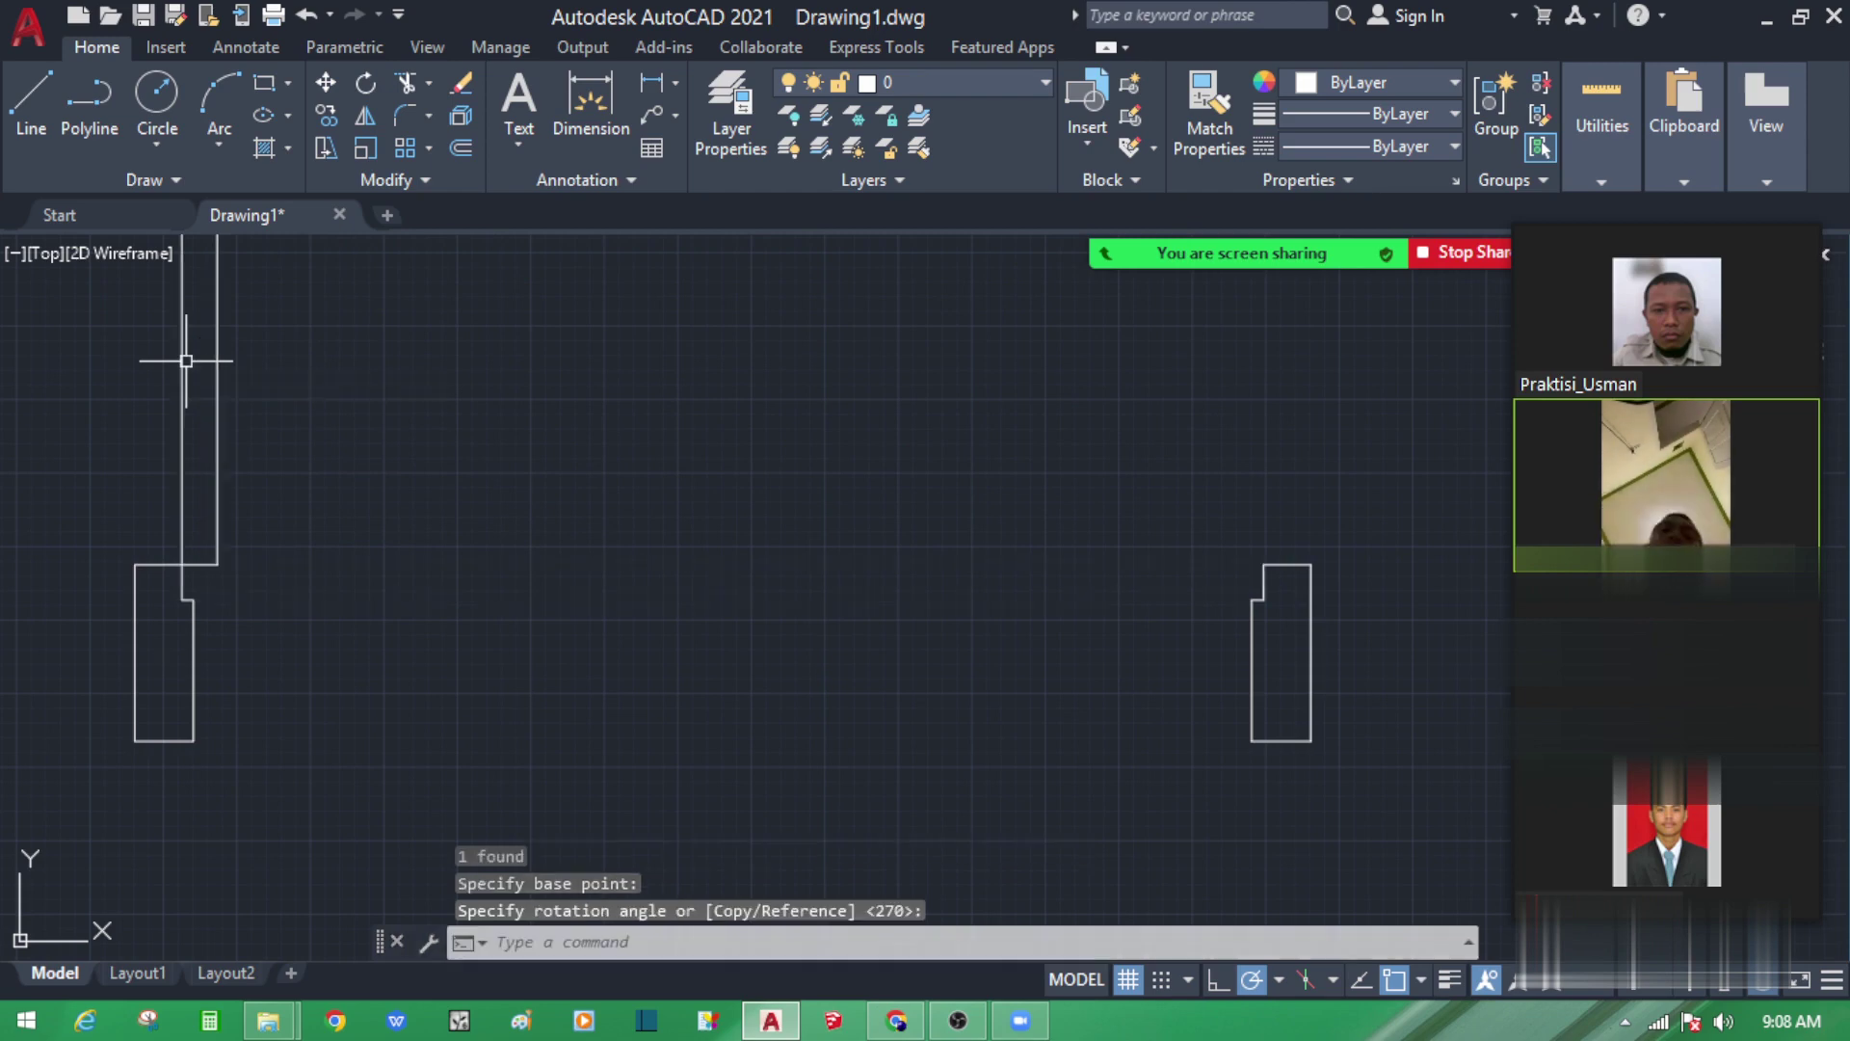
{"action": "scroll", "coordinate": [591, 558], "scroll_direction": "down", "scroll_amount": 3}
{"action": "scroll", "coordinate": [529, 463], "scroll_direction": "up", "scroll_amount": 2}
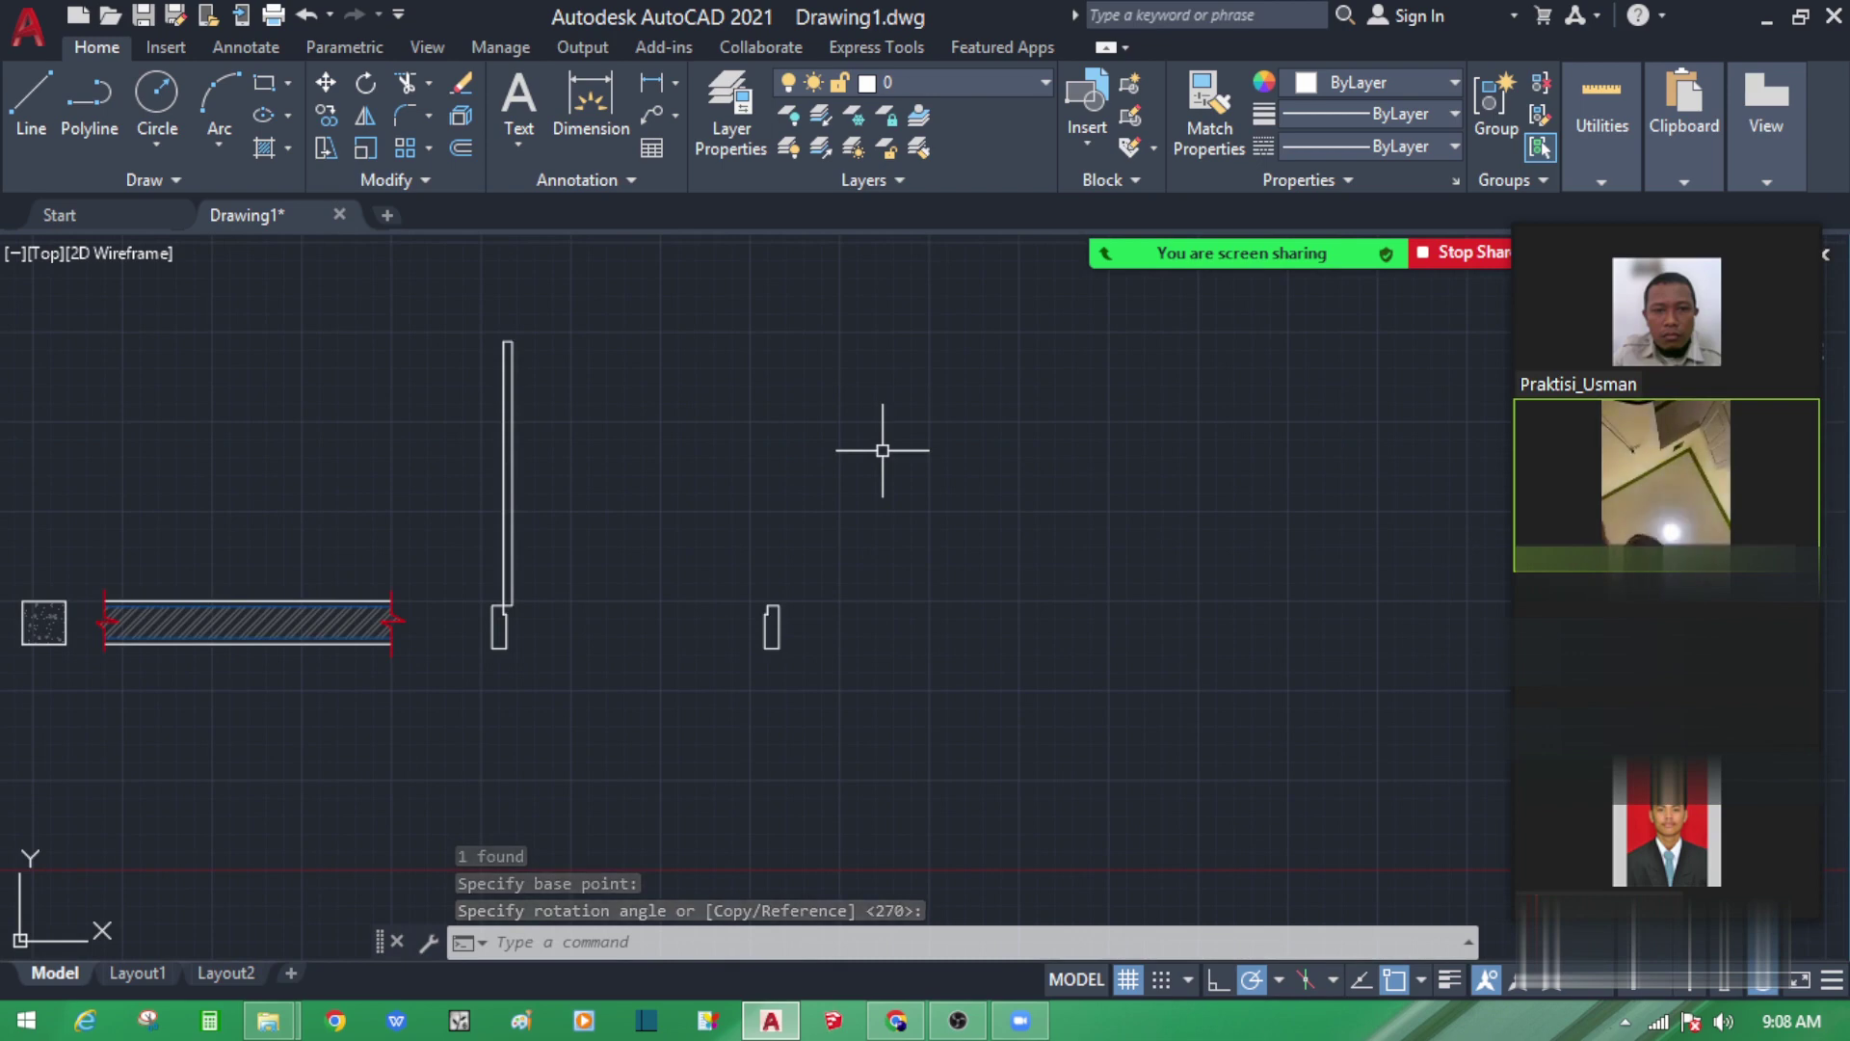
{"action": "scroll", "coordinate": [498, 405], "scroll_direction": "up", "scroll_amount": 2}
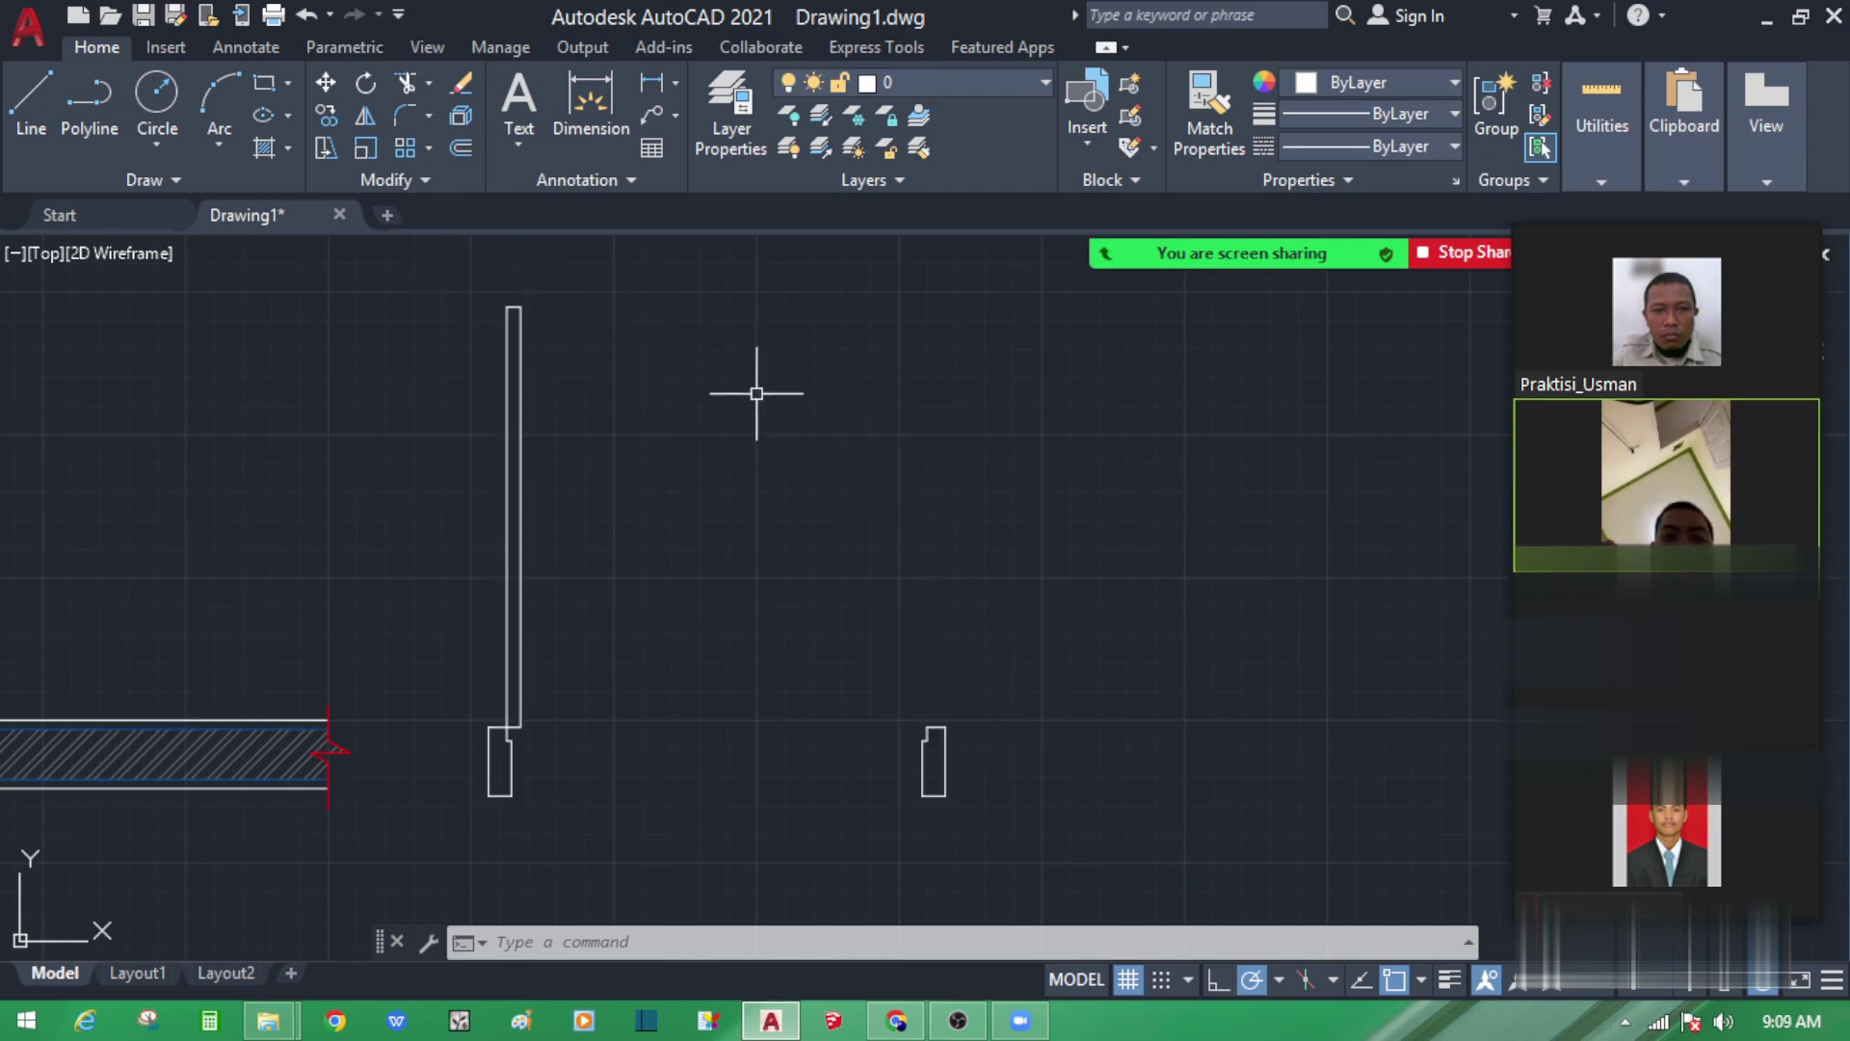
Step: Draw a 3-point arc from the top of the upright leaf down to the right jamb
{"action": "left_click", "coordinate": [227, 141]}
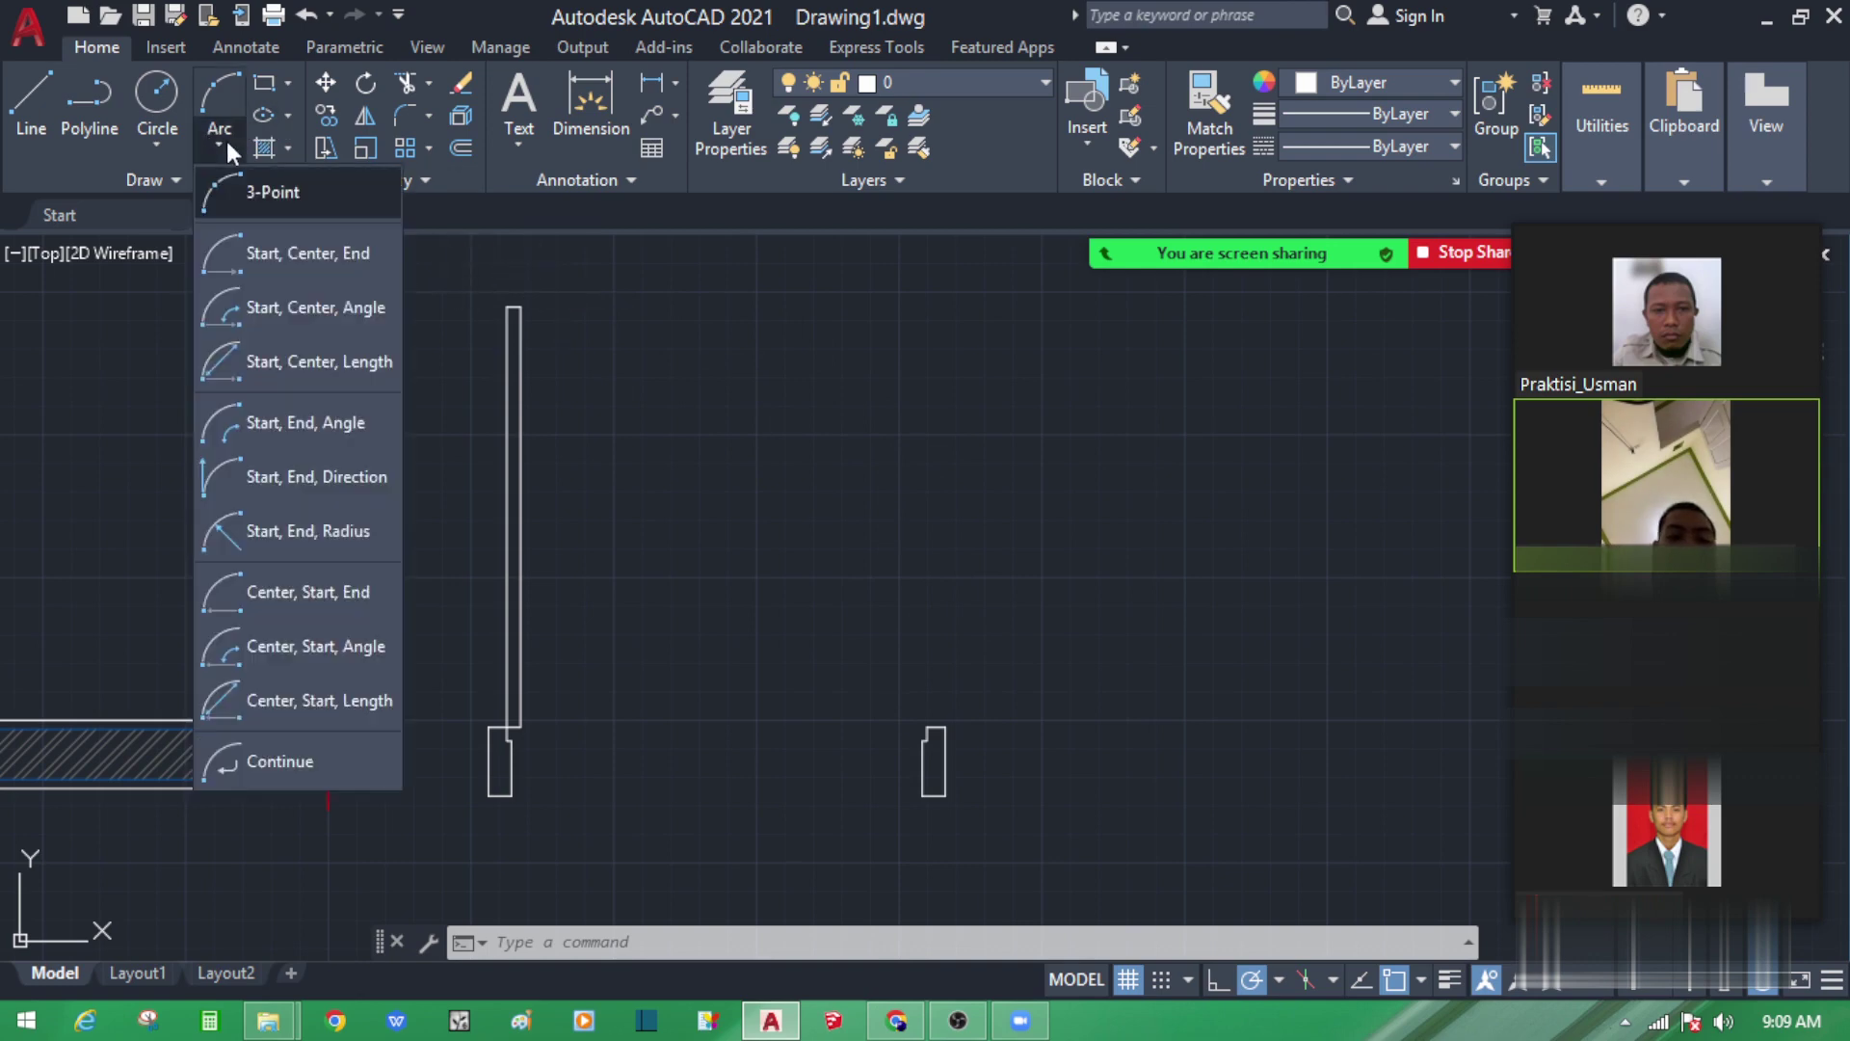
{"action": "left_click", "coordinate": [253, 188]}
{"action": "scroll", "coordinate": [462, 289], "scroll_direction": "up", "scroll_amount": 3}
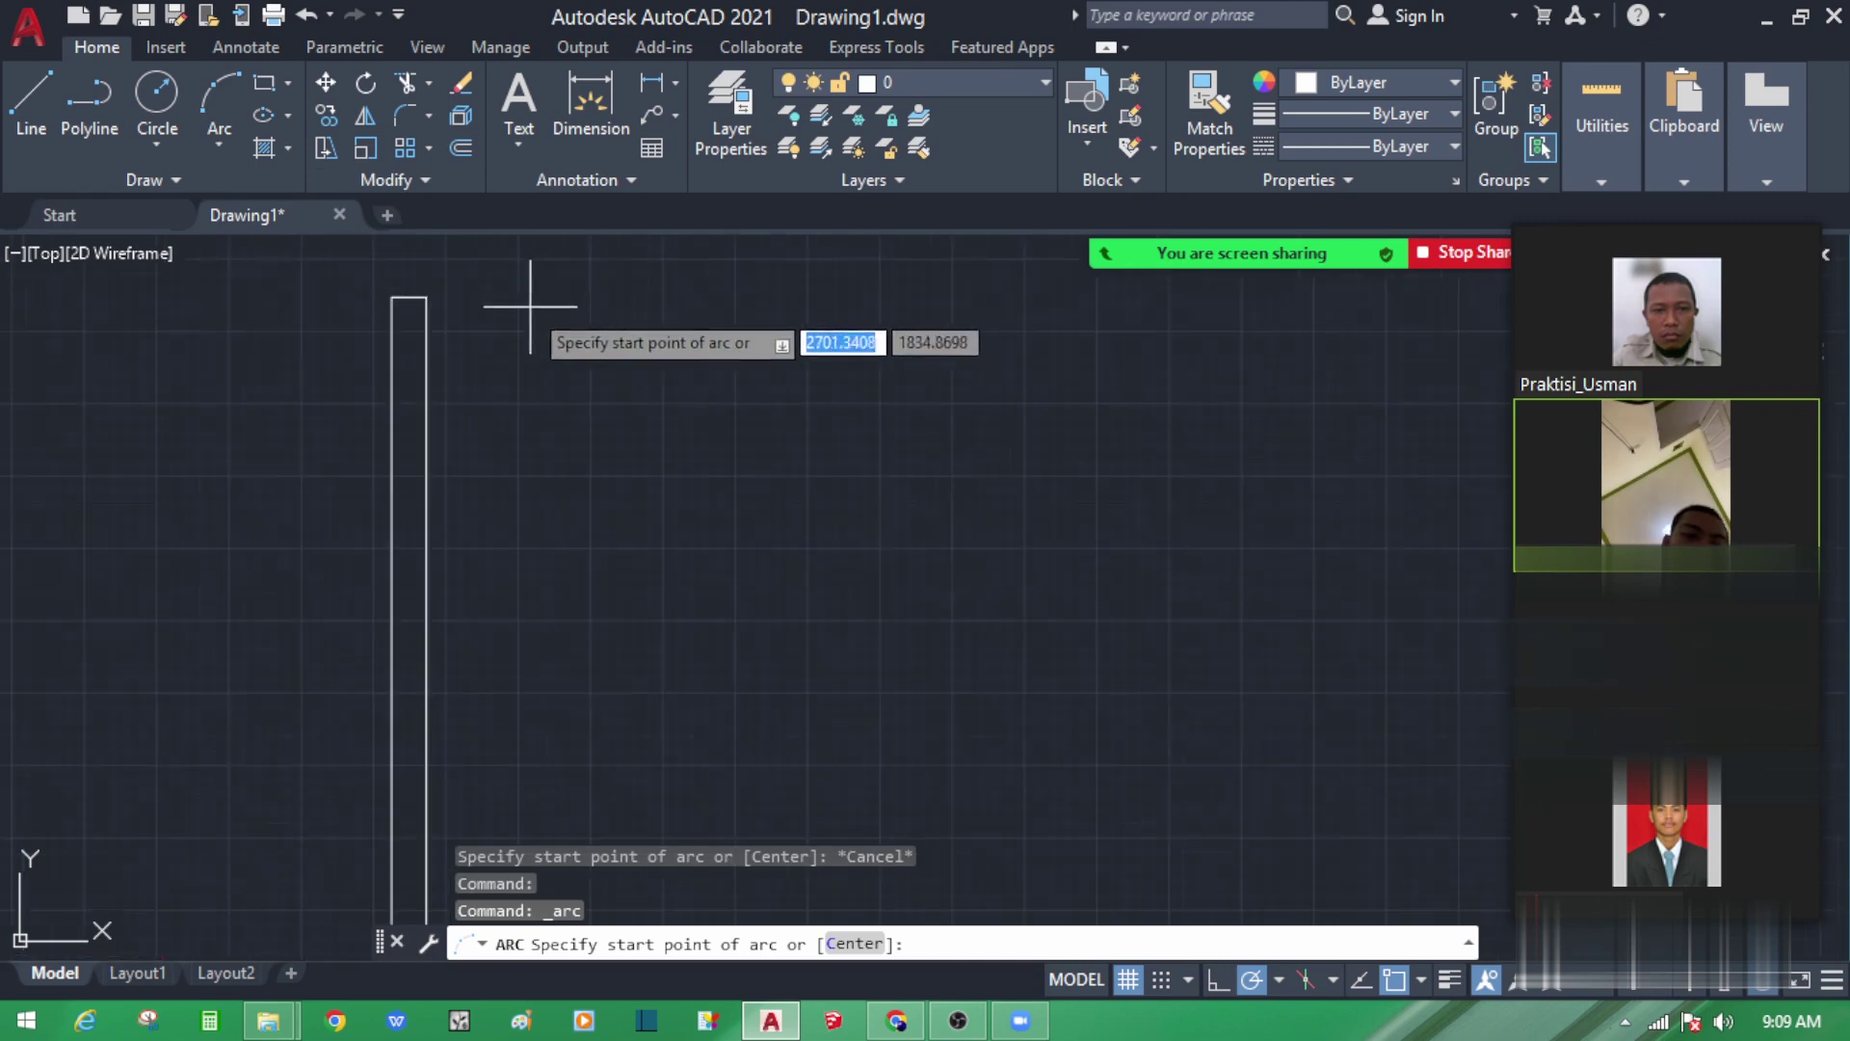
{"action": "left_click", "coordinate": [426, 296]}
{"action": "scroll", "coordinate": [620, 289], "scroll_direction": "down", "scroll_amount": 3}
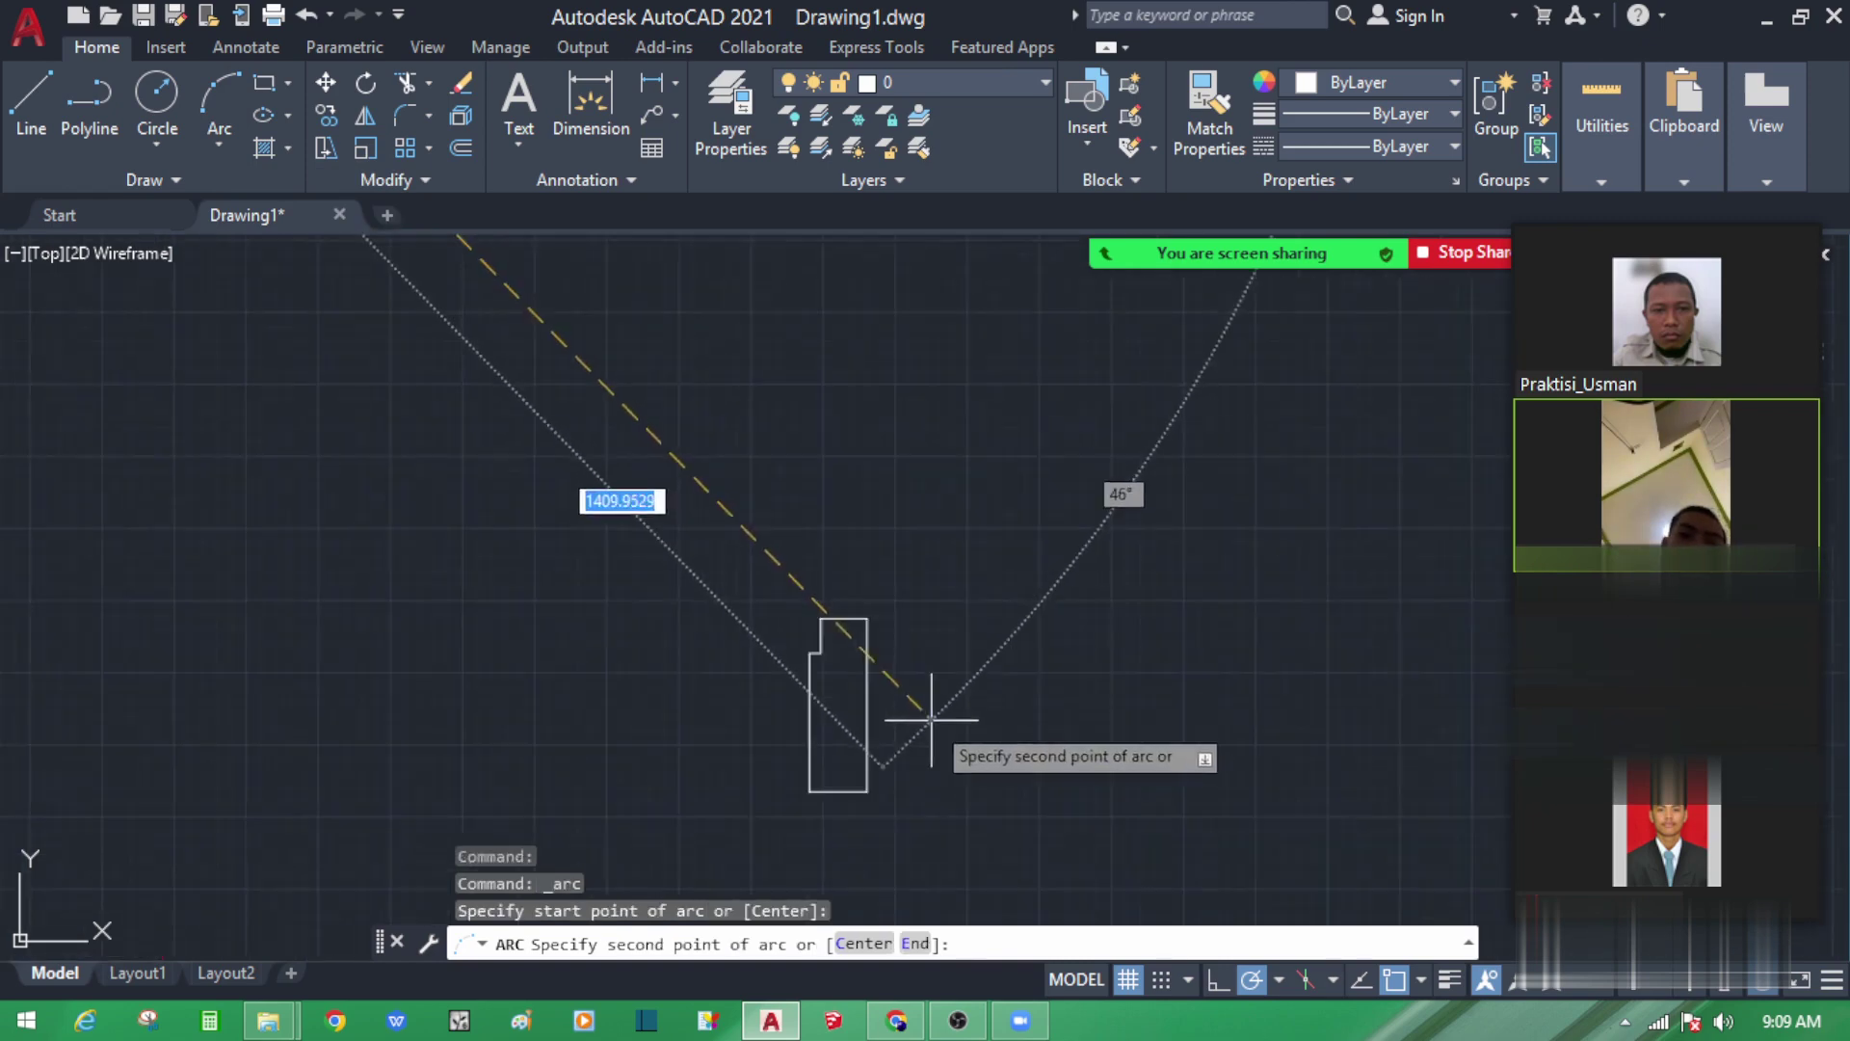
{"action": "scroll", "coordinate": [837, 613], "scroll_direction": "up", "scroll_amount": 2}
{"action": "left_click", "coordinate": [778, 615]}
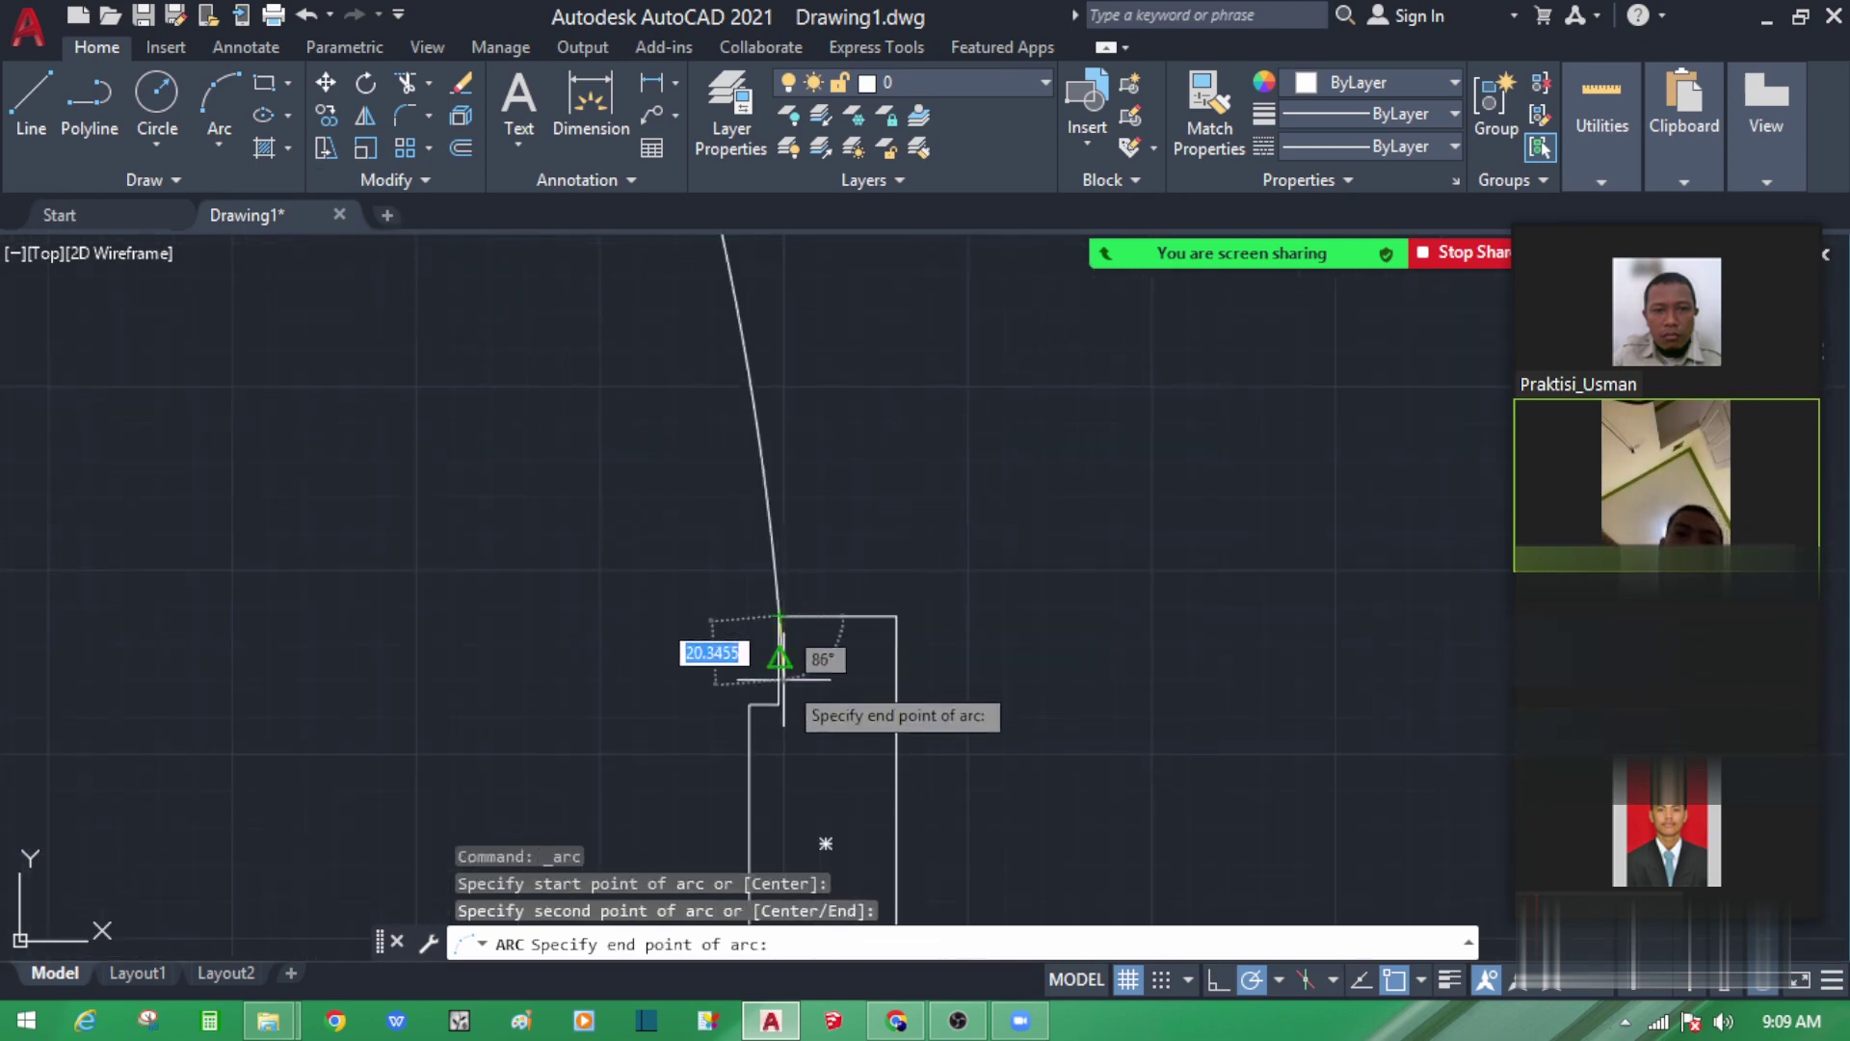
{"action": "key", "text": "Escape"}
{"action": "scroll", "coordinate": [1111, 576], "scroll_direction": "down", "scroll_amount": 5}
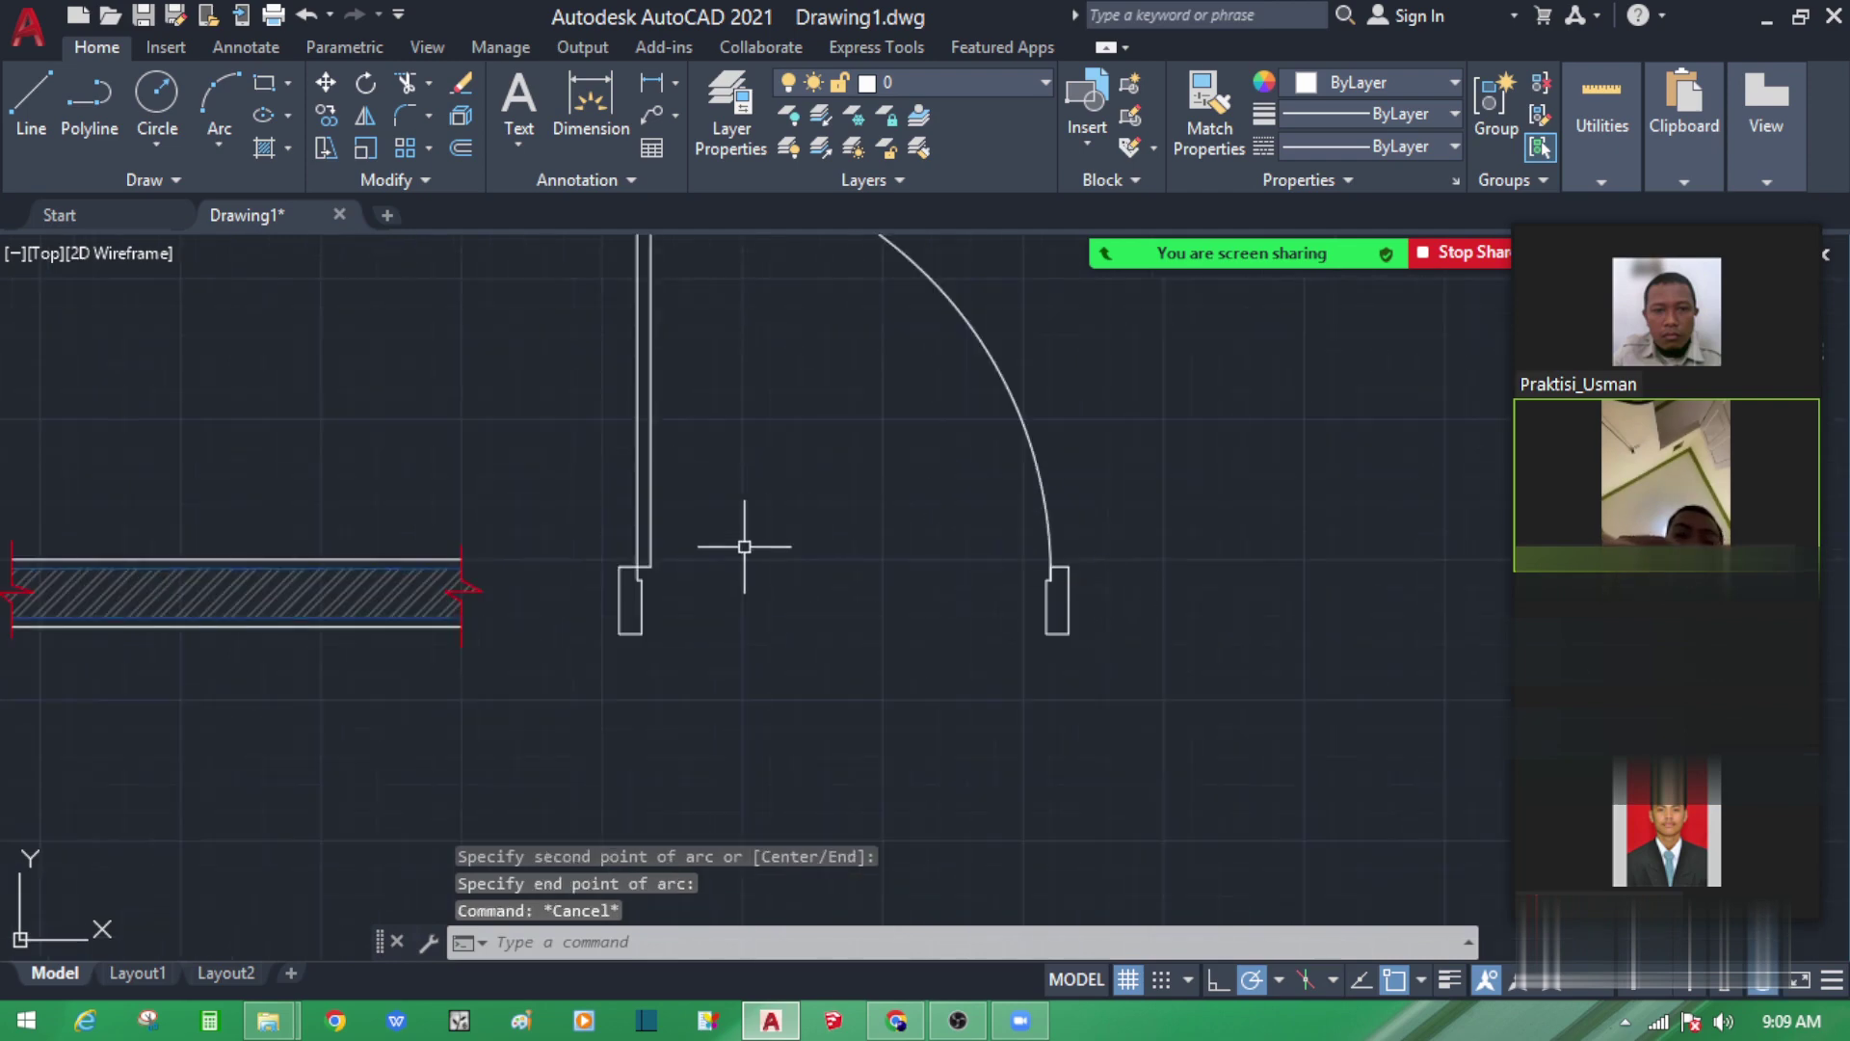
{"action": "scroll", "coordinate": [737, 520], "scroll_direction": "down", "scroll_amount": 5}
{"action": "scroll", "coordinate": [764, 463], "scroll_direction": "up", "scroll_amount": 5}
{"action": "key", "text": "Escape"}
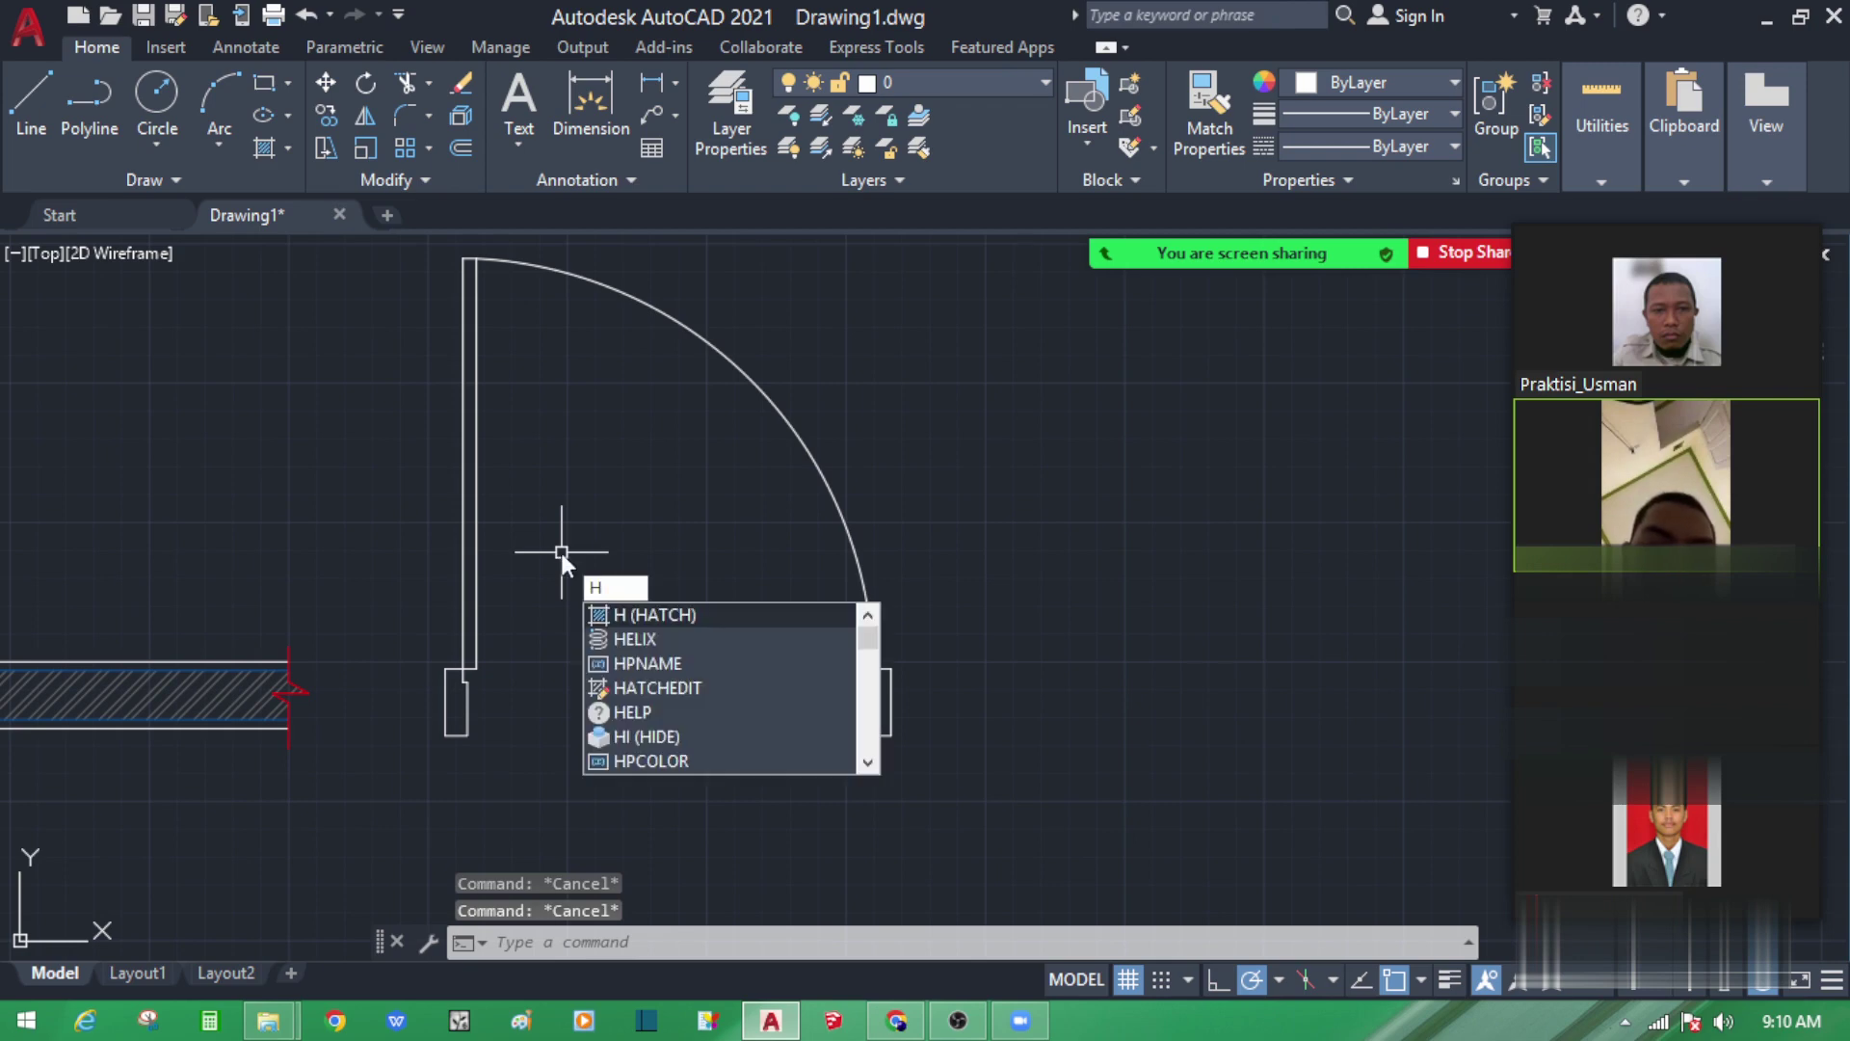
Step: Hatch the left jamb, right jamb and door leaf together as a single hatch
{"action": "key", "text": "Return"}
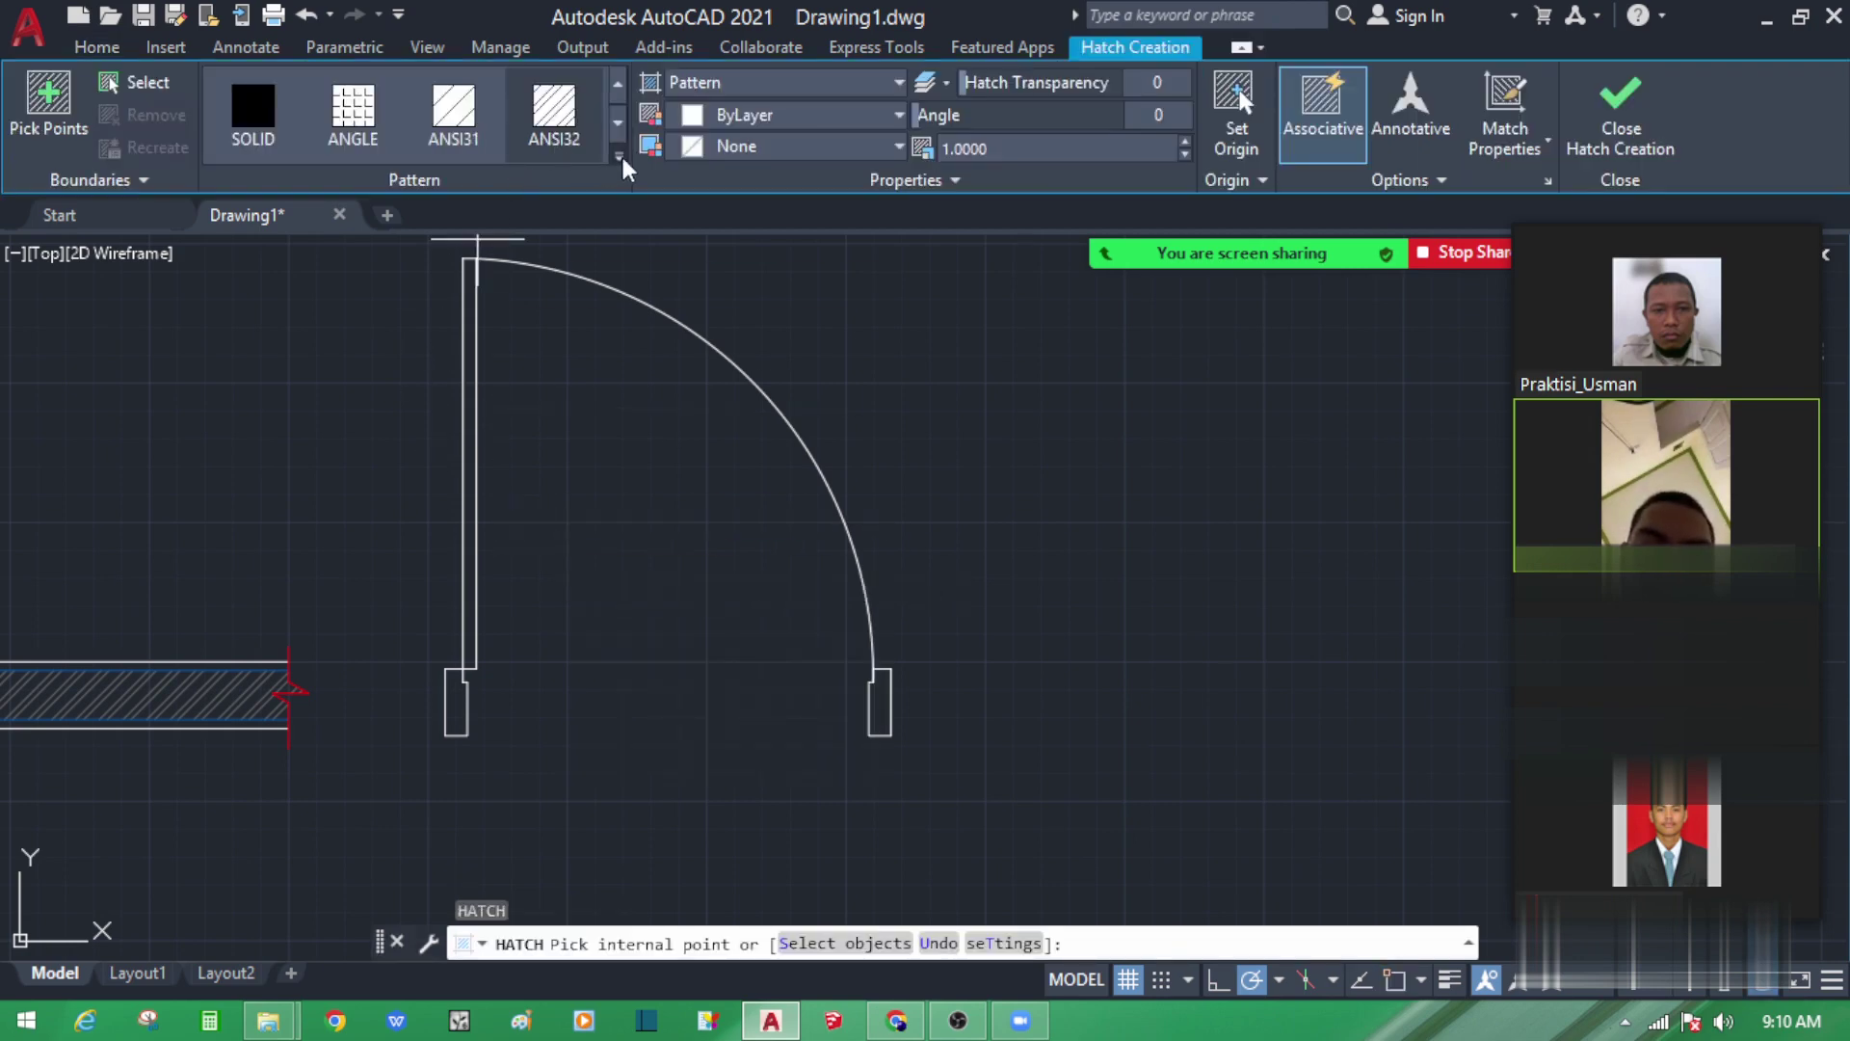
{"action": "left_click", "coordinate": [617, 156]}
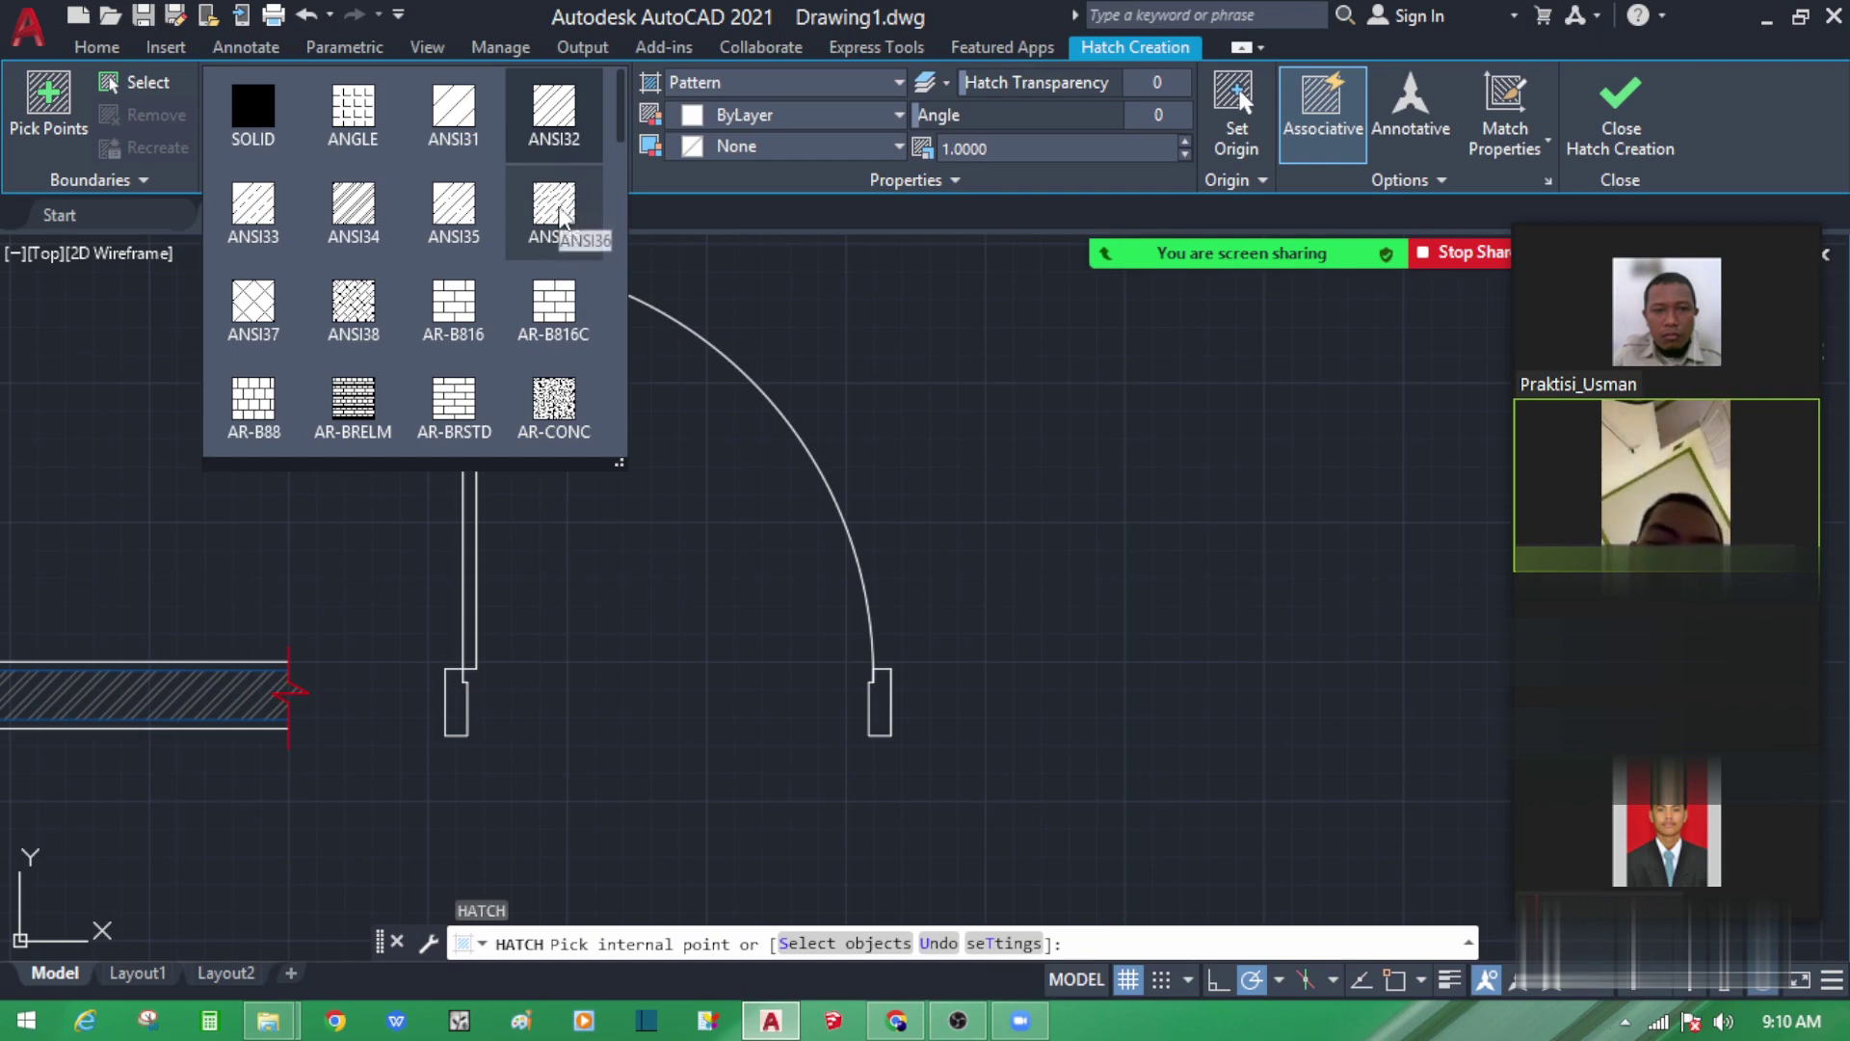
{"action": "middle_click_drag", "start_coordinate": [627, 342], "coordinate": [619, 381]}
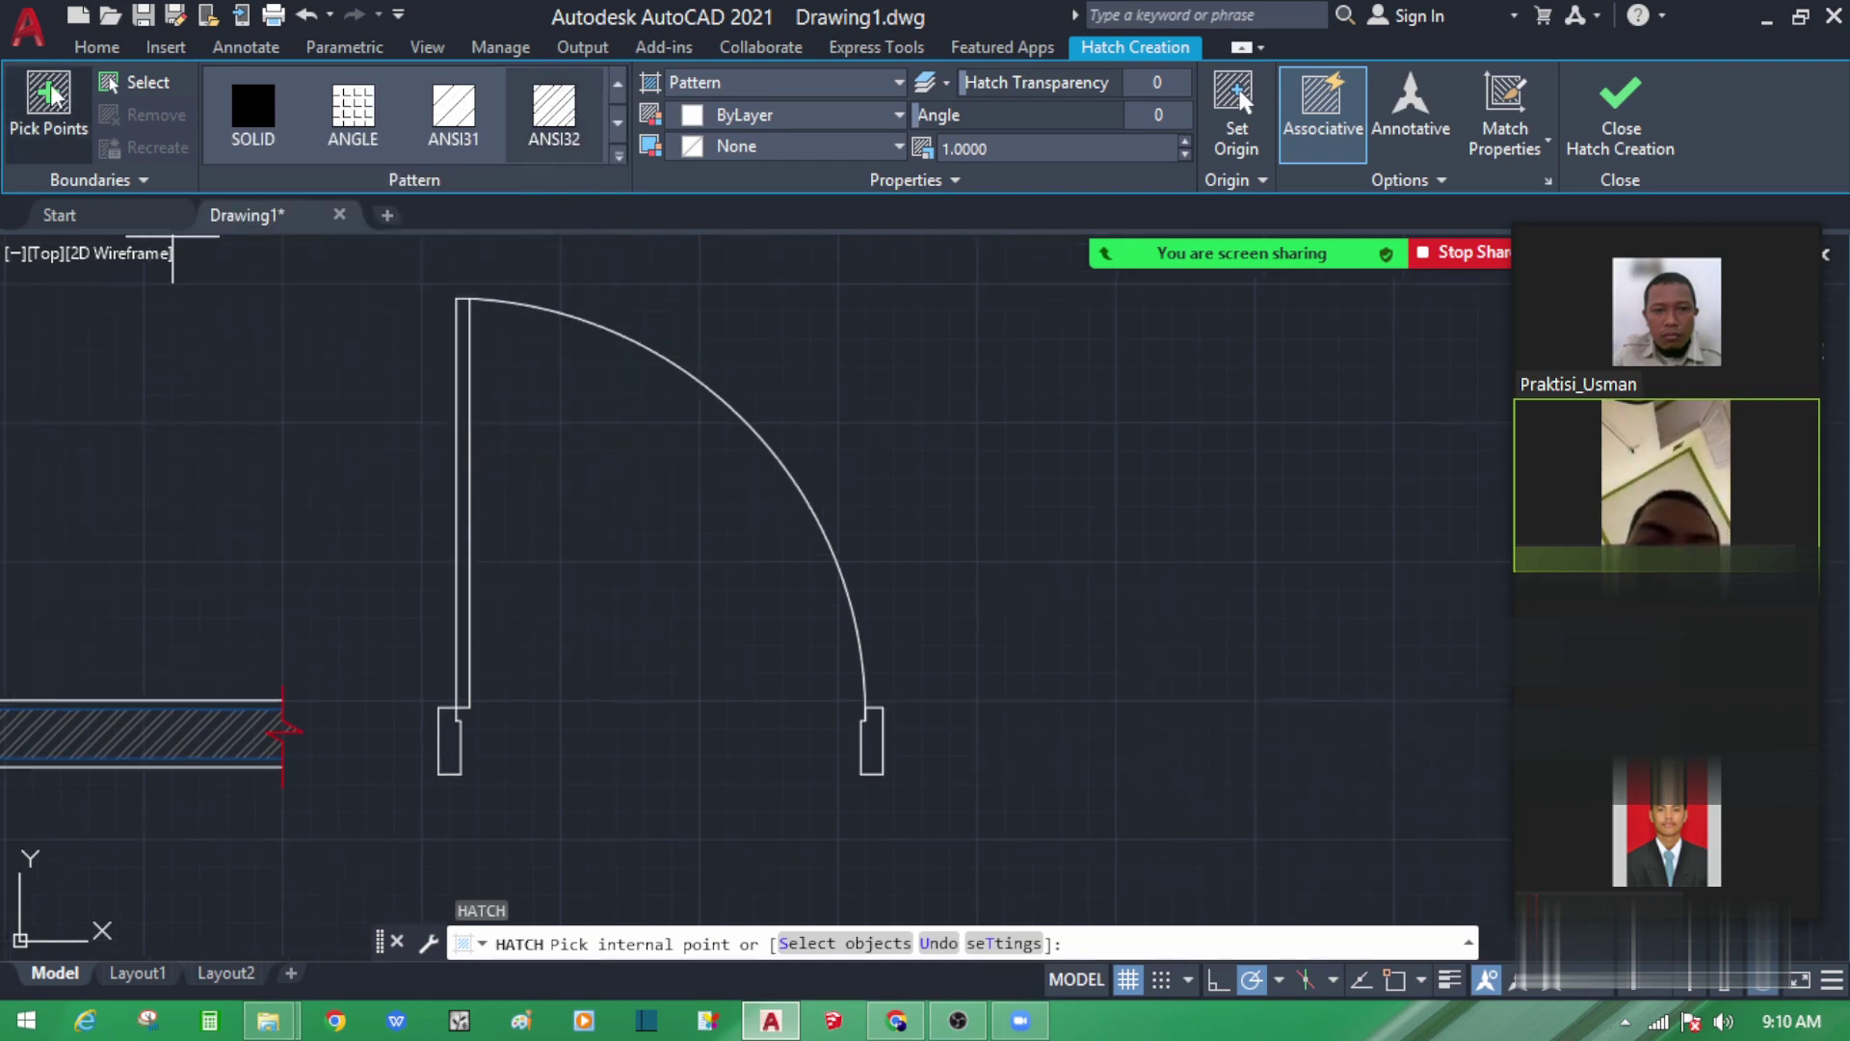
{"action": "left_click", "coordinate": [53, 93]}
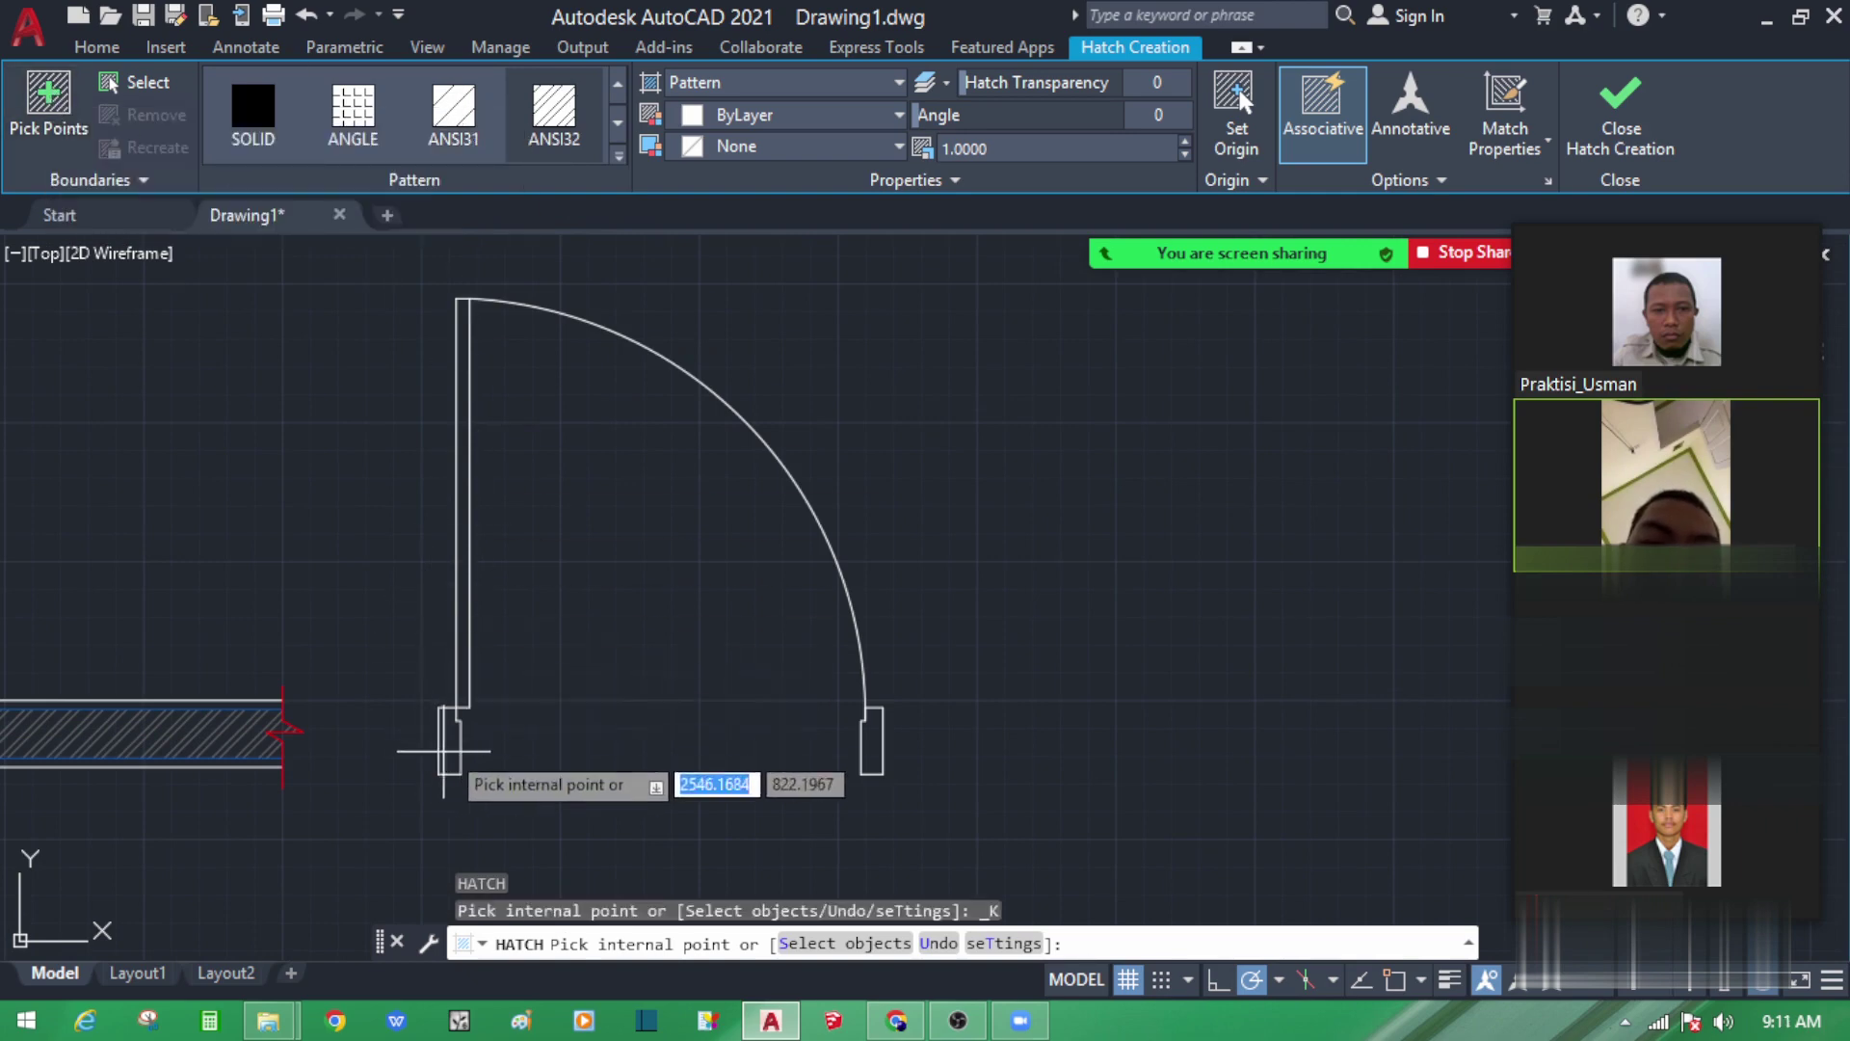
{"action": "left_click", "coordinate": [445, 748]}
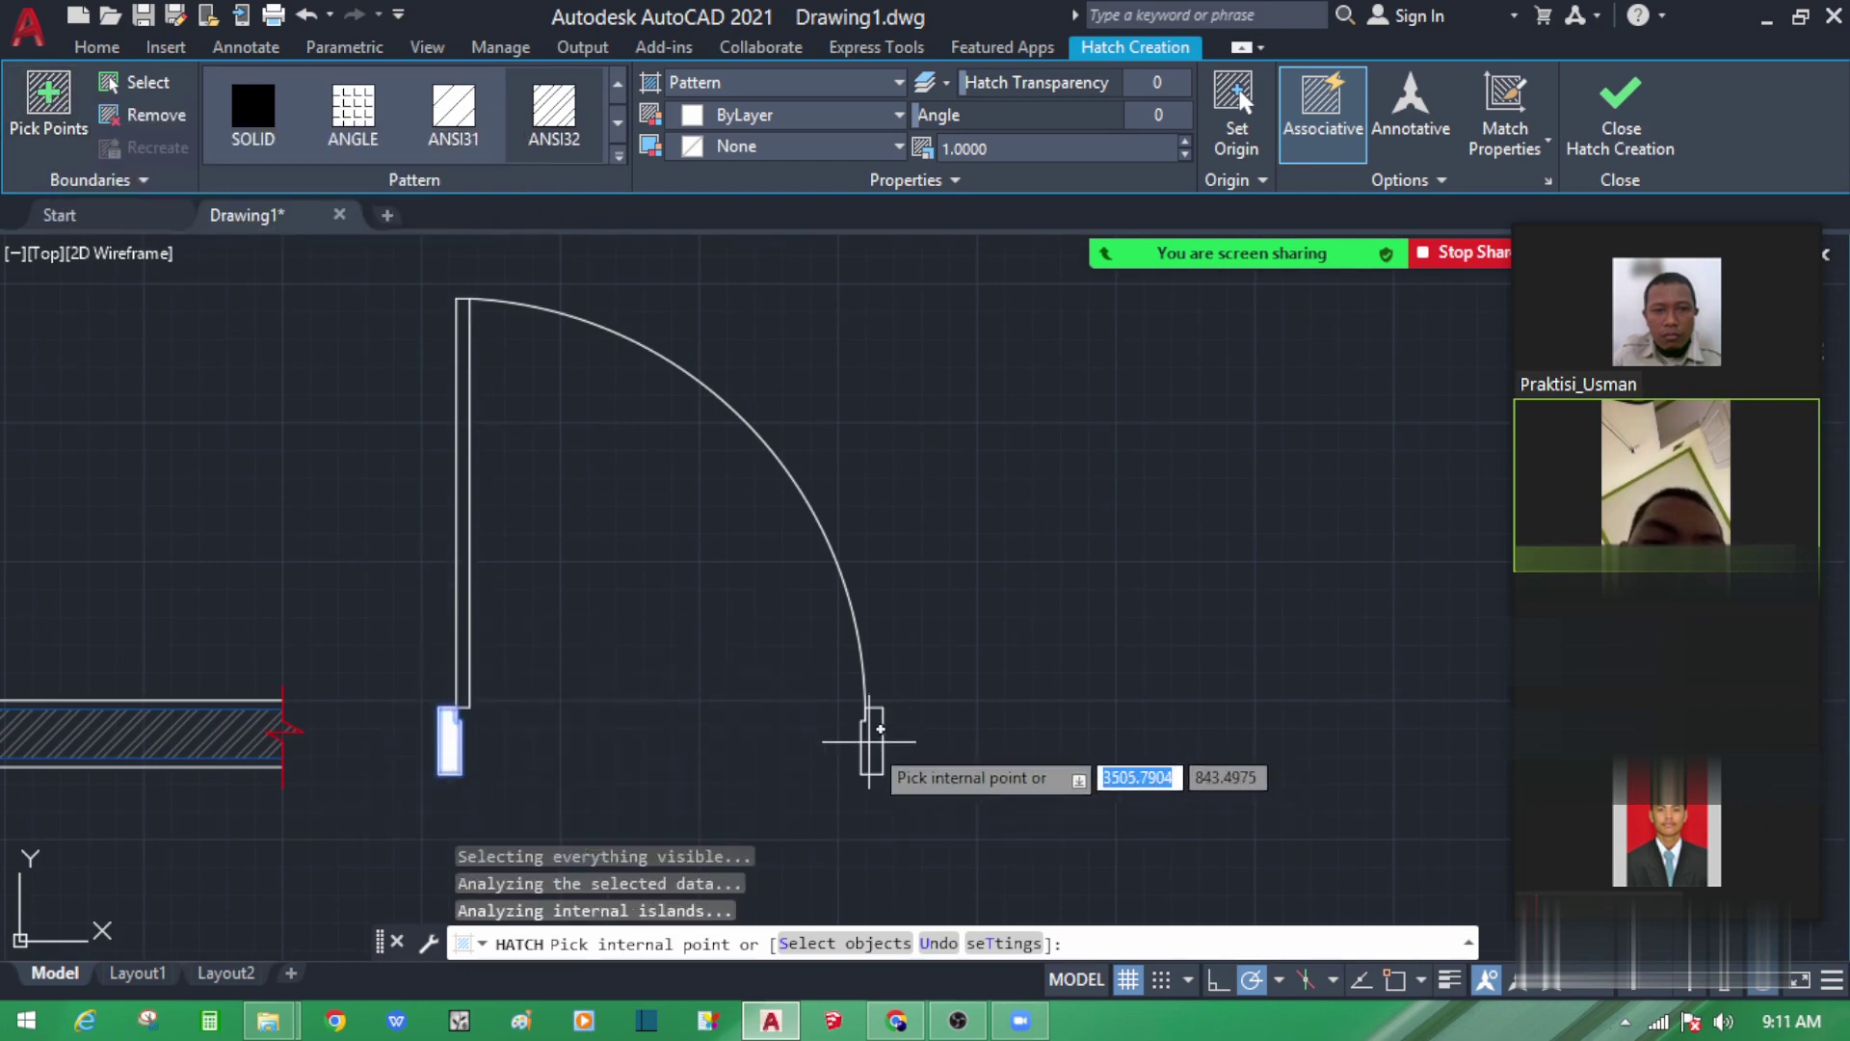
{"action": "left_click", "coordinate": [880, 729]}
{"action": "left_click", "coordinate": [464, 627]}
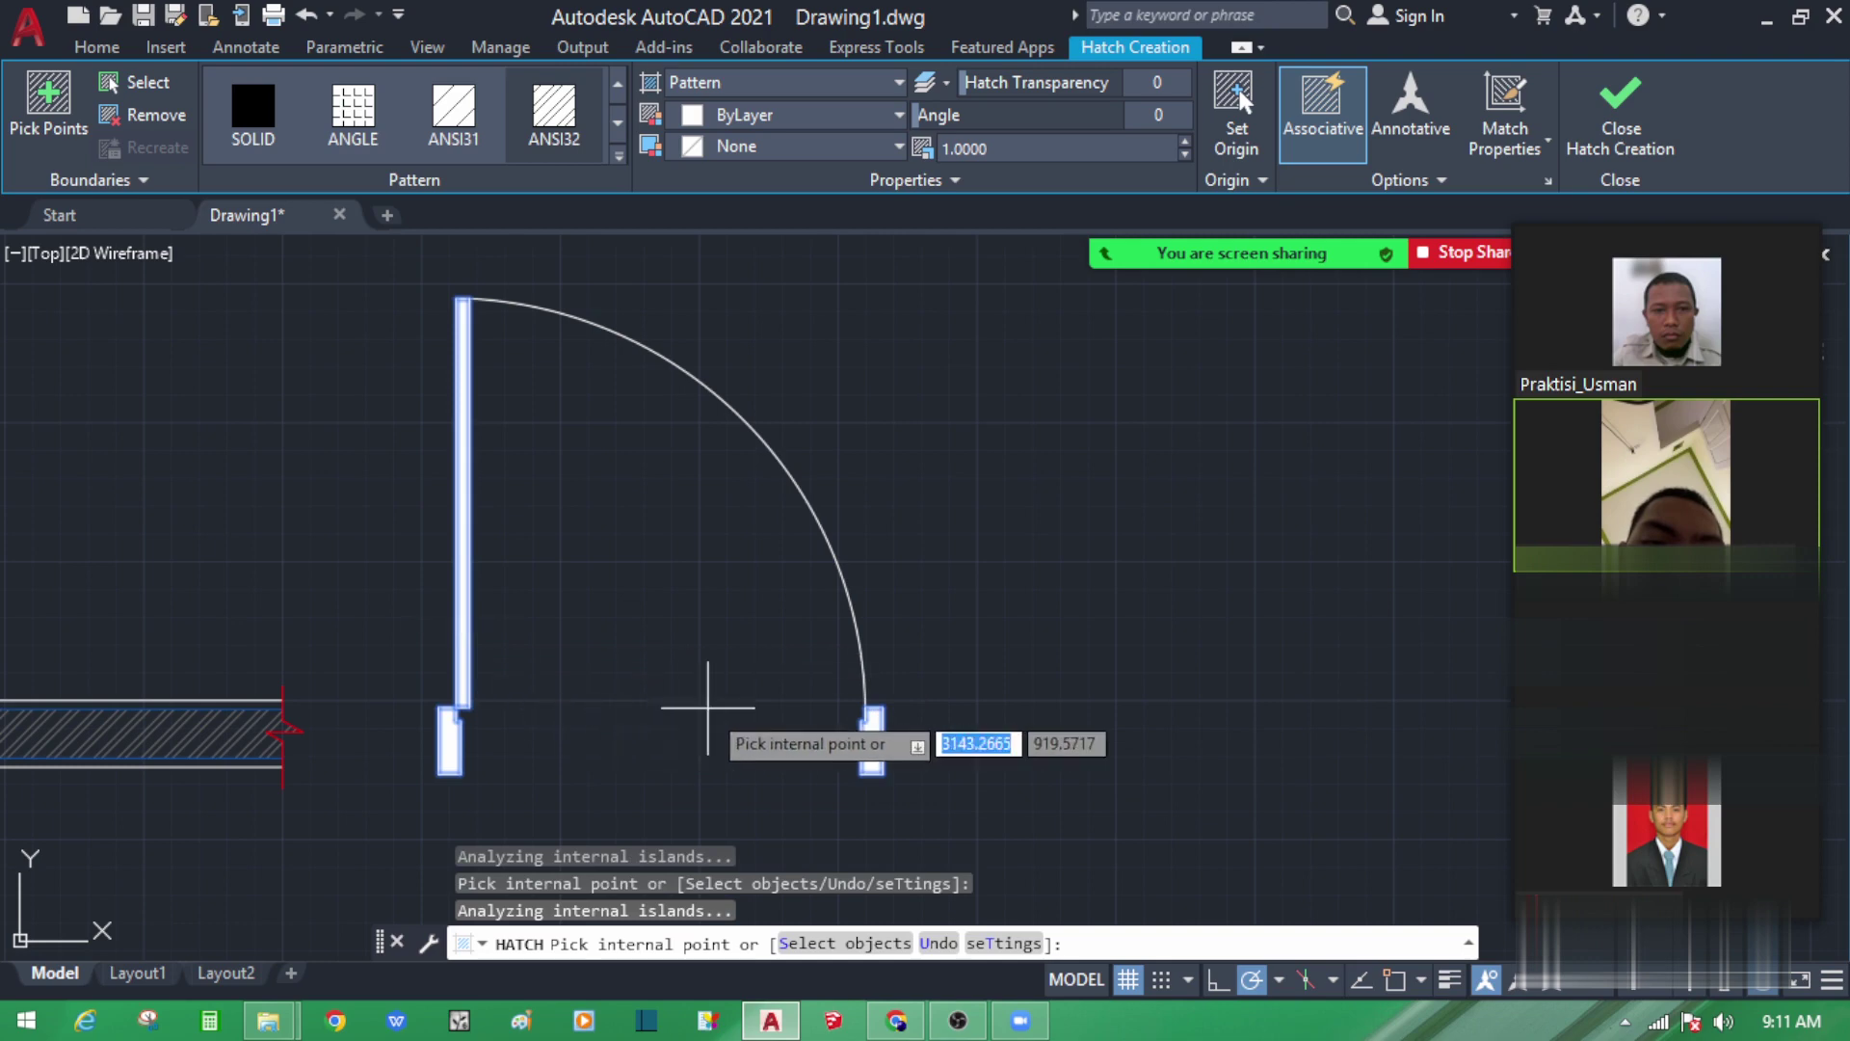
{"action": "key", "text": "Return"}
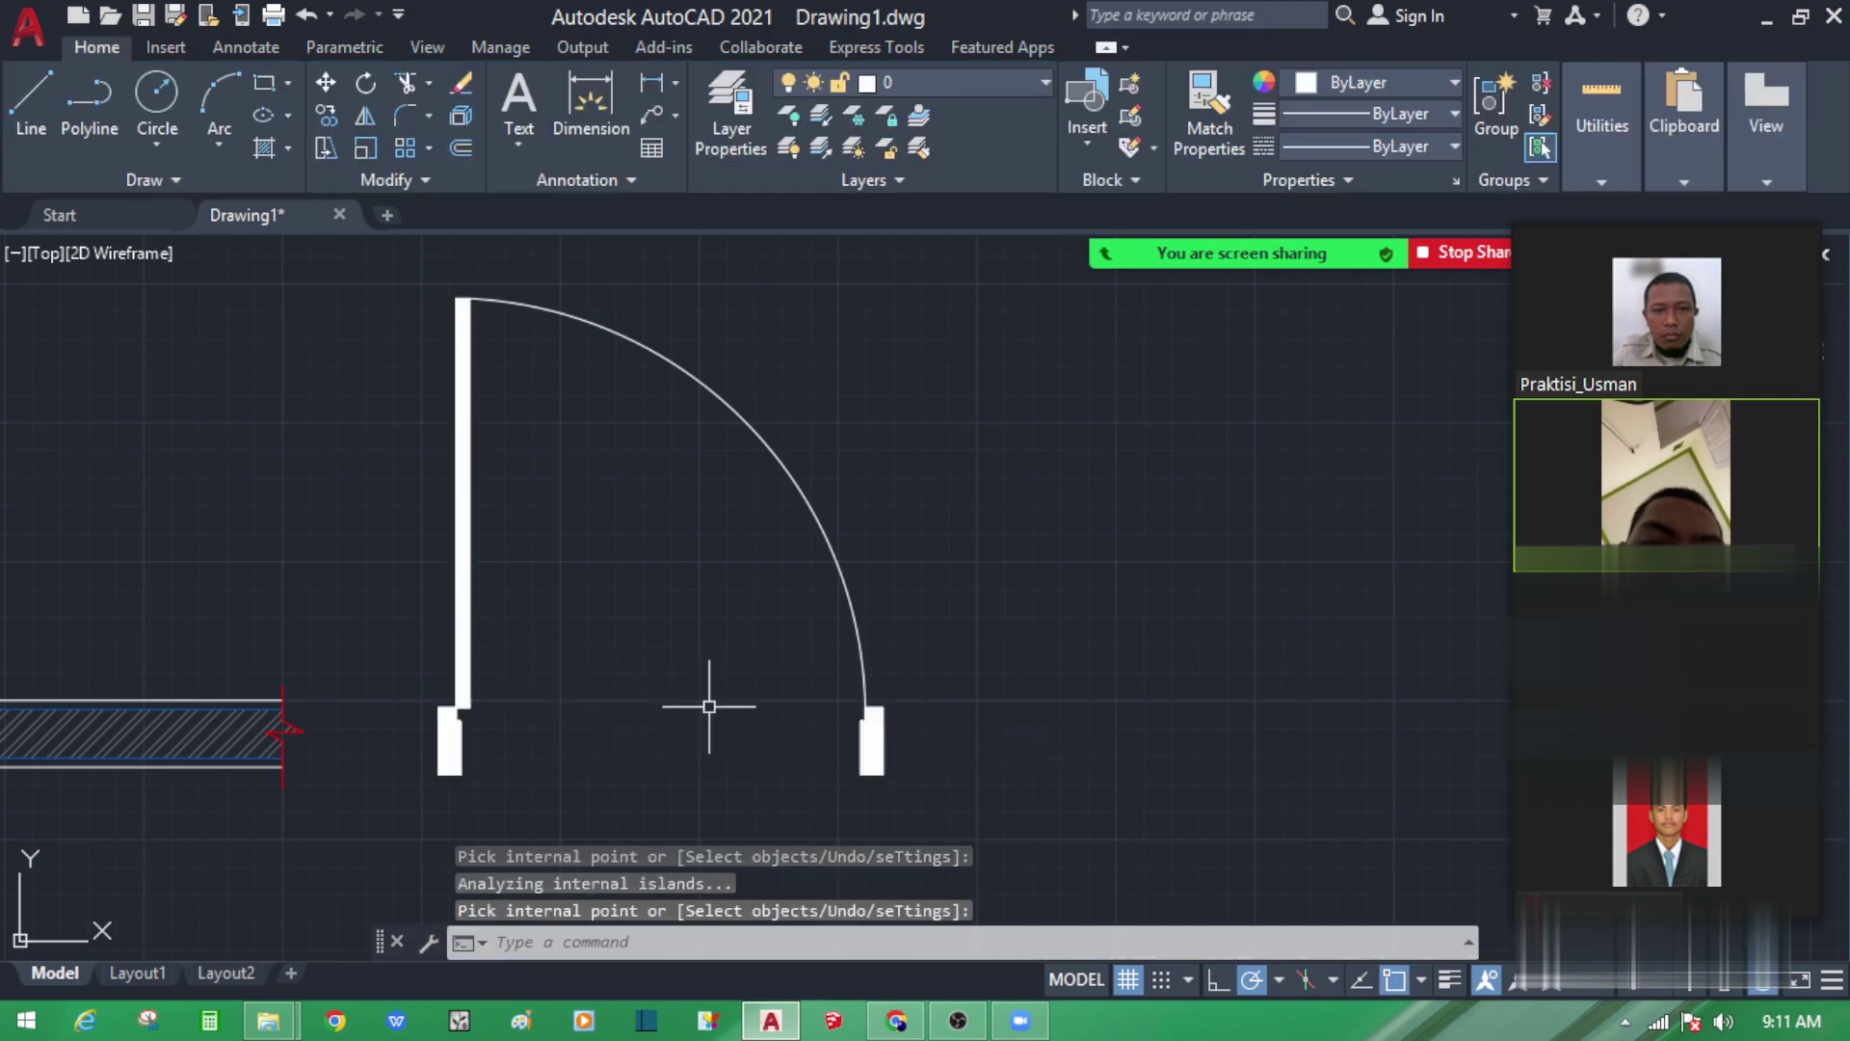
Step: Select the new door hatch to open it in the Hatch Editor
{"action": "scroll", "coordinate": [472, 776], "scroll_direction": "up", "scroll_amount": 3}
{"action": "left_click", "coordinate": [413, 703]}
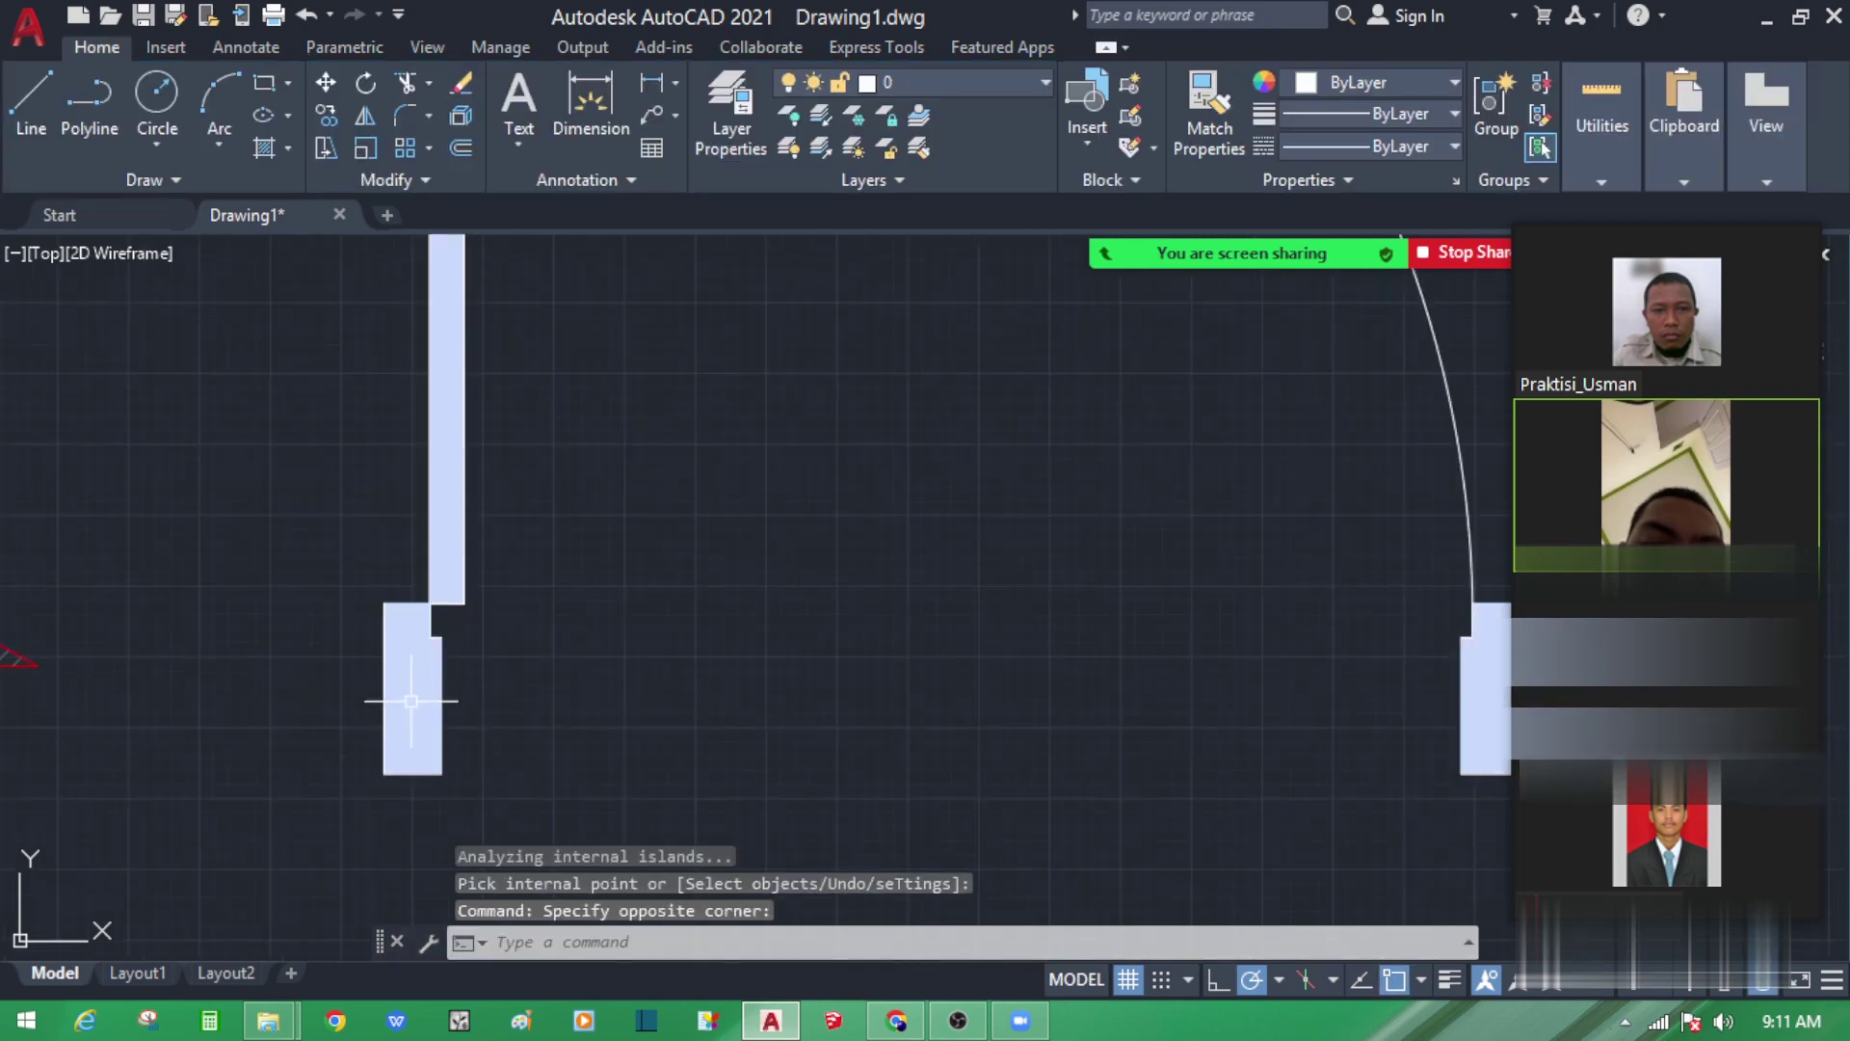
{"action": "left_click", "coordinate": [413, 656]}
{"action": "left_click", "coordinate": [402, 676]}
{"action": "key", "text": "Escape"}
{"action": "scroll", "coordinate": [401, 636], "scroll_direction": "down", "scroll_amount": 2}
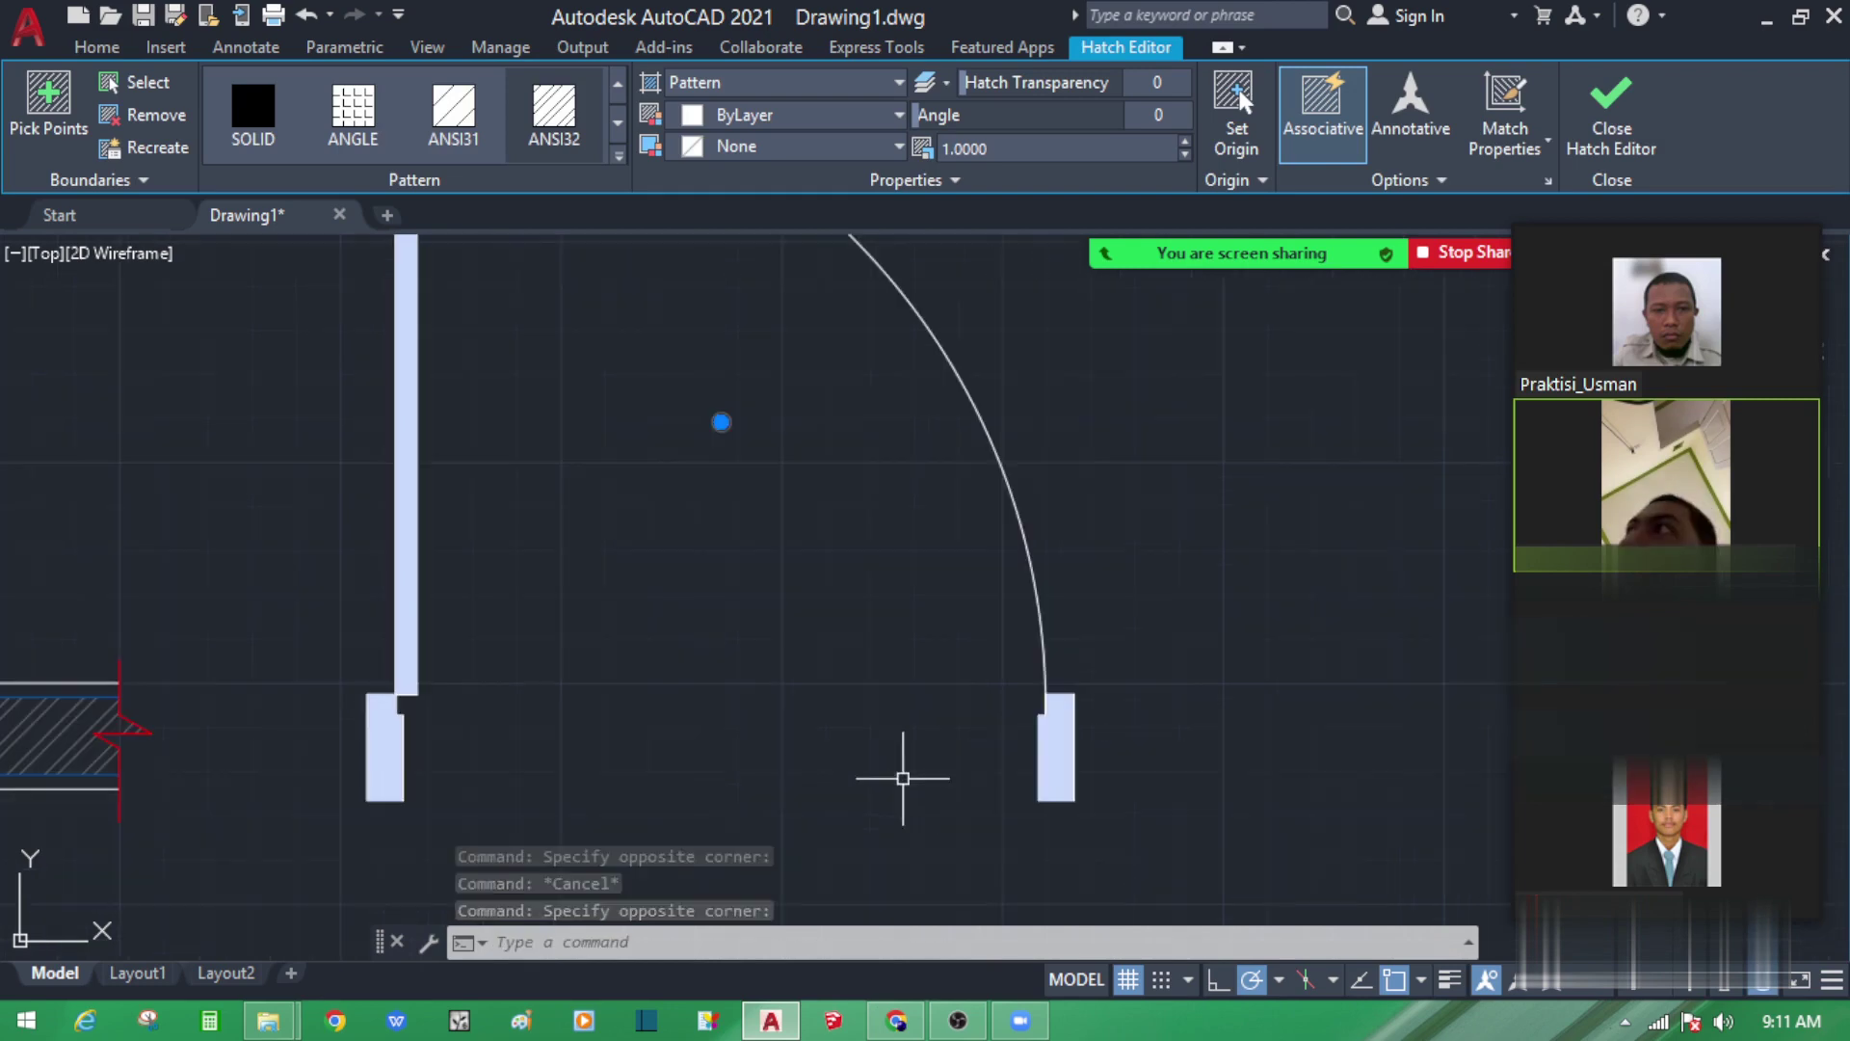
Step: Delete the combined door hatch
{"action": "scroll", "coordinate": [864, 778], "scroll_direction": "down", "scroll_amount": 1}
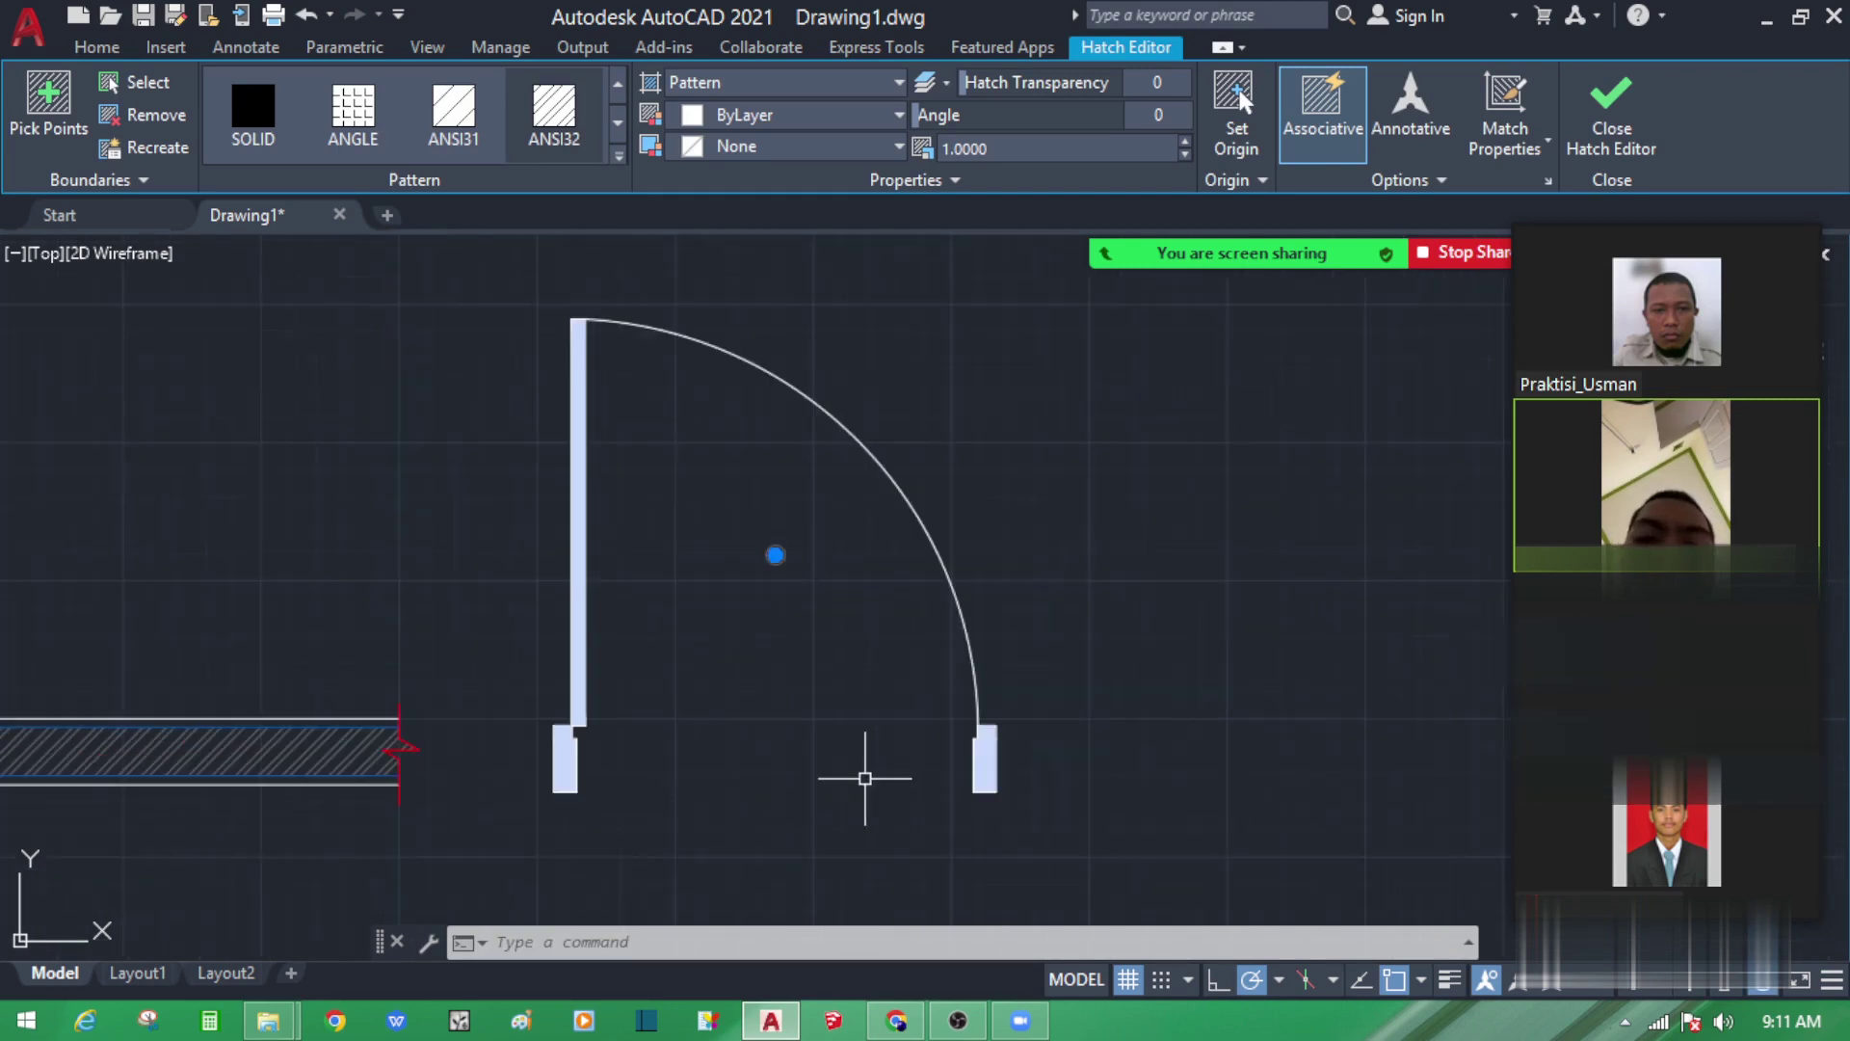
{"action": "scroll", "coordinate": [838, 694], "scroll_direction": "down", "scroll_amount": 2}
{"action": "scroll", "coordinate": [804, 602], "scroll_direction": "up", "scroll_amount": 5}
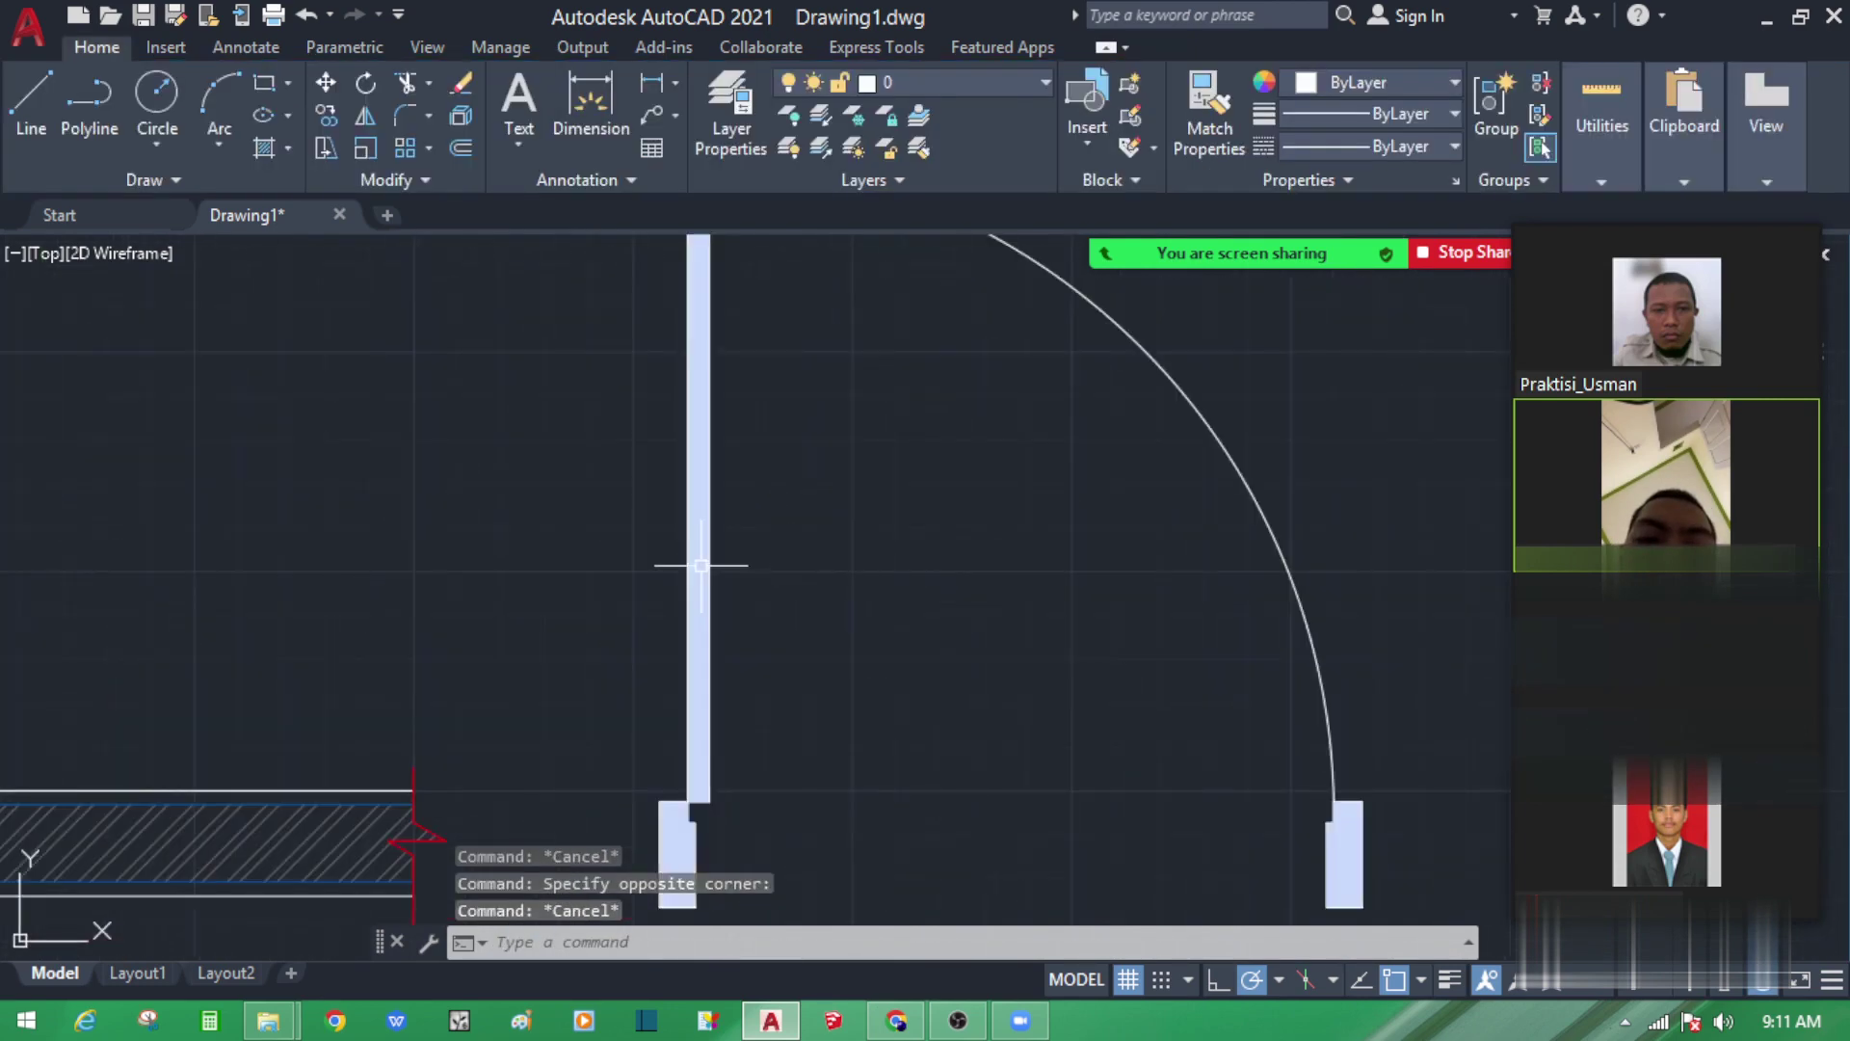
{"action": "scroll", "coordinate": [743, 627], "scroll_direction": "down", "scroll_amount": 4}
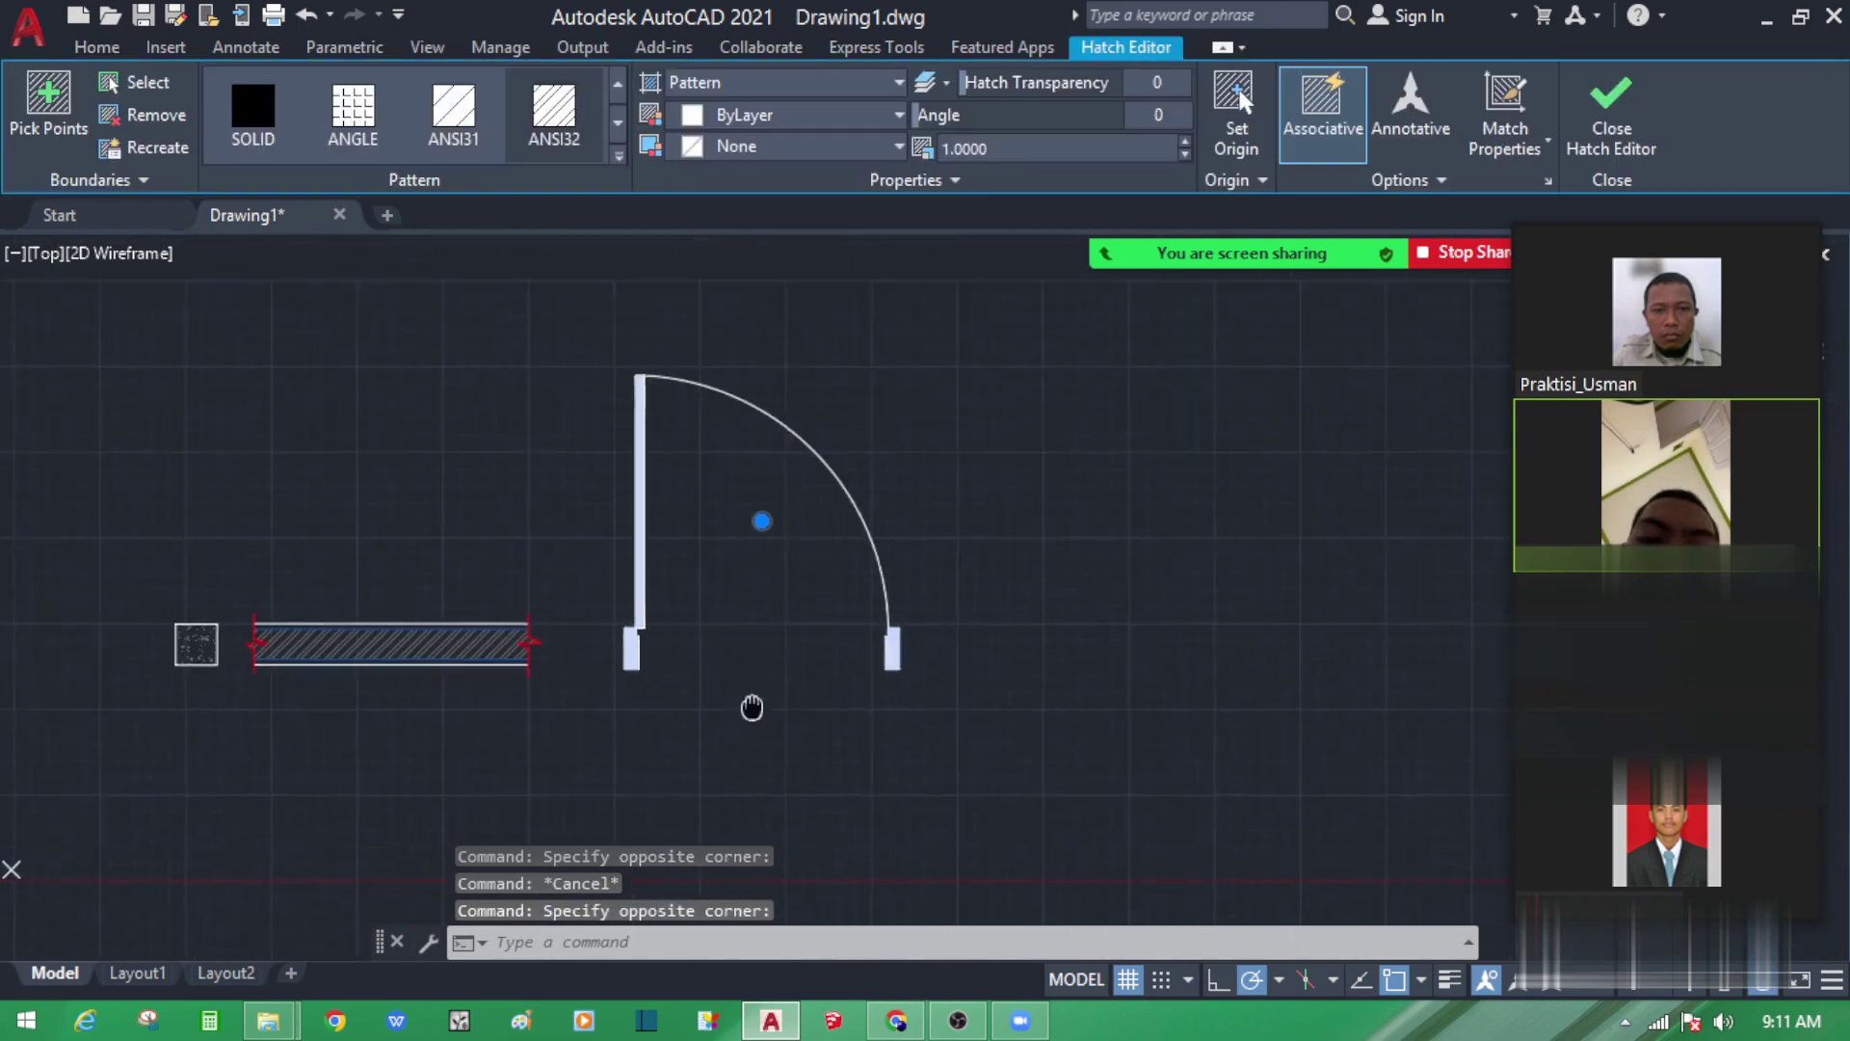
{"action": "scroll", "coordinate": [650, 599], "scroll_direction": "up", "scroll_amount": 2}
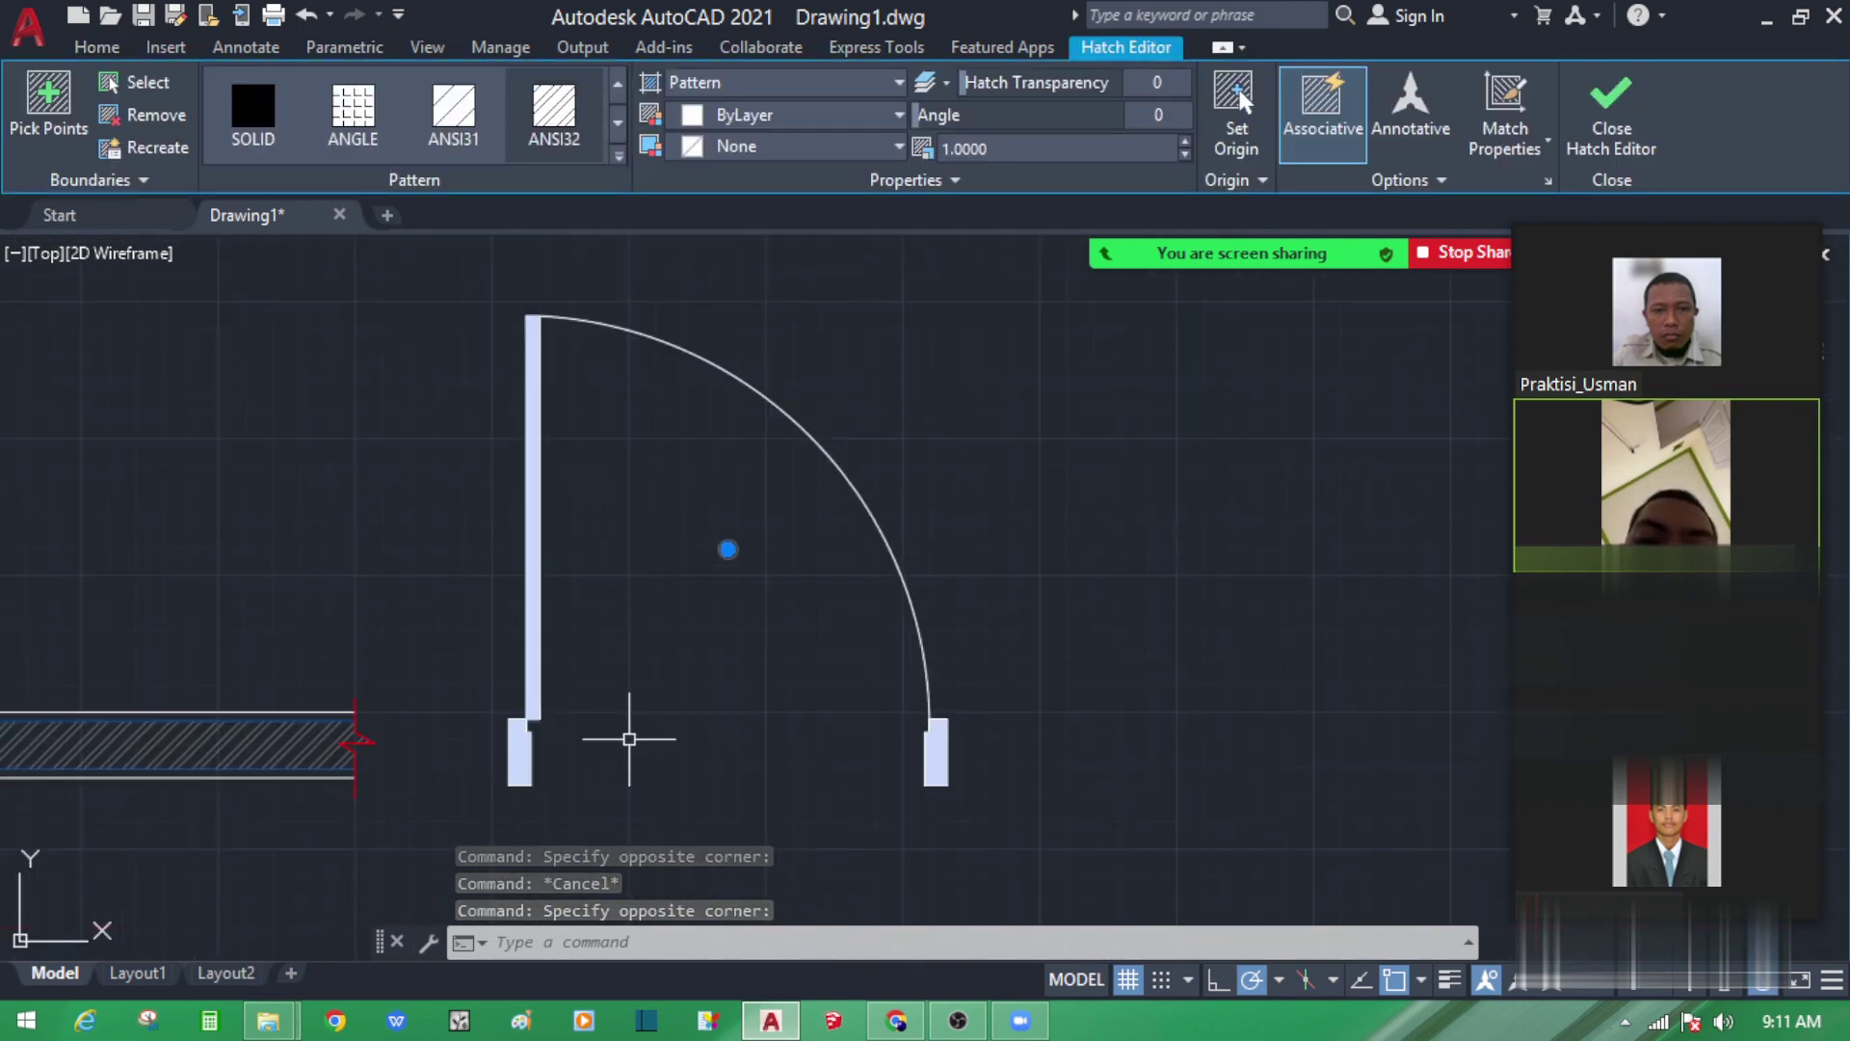
{"action": "key", "text": "Delete"}
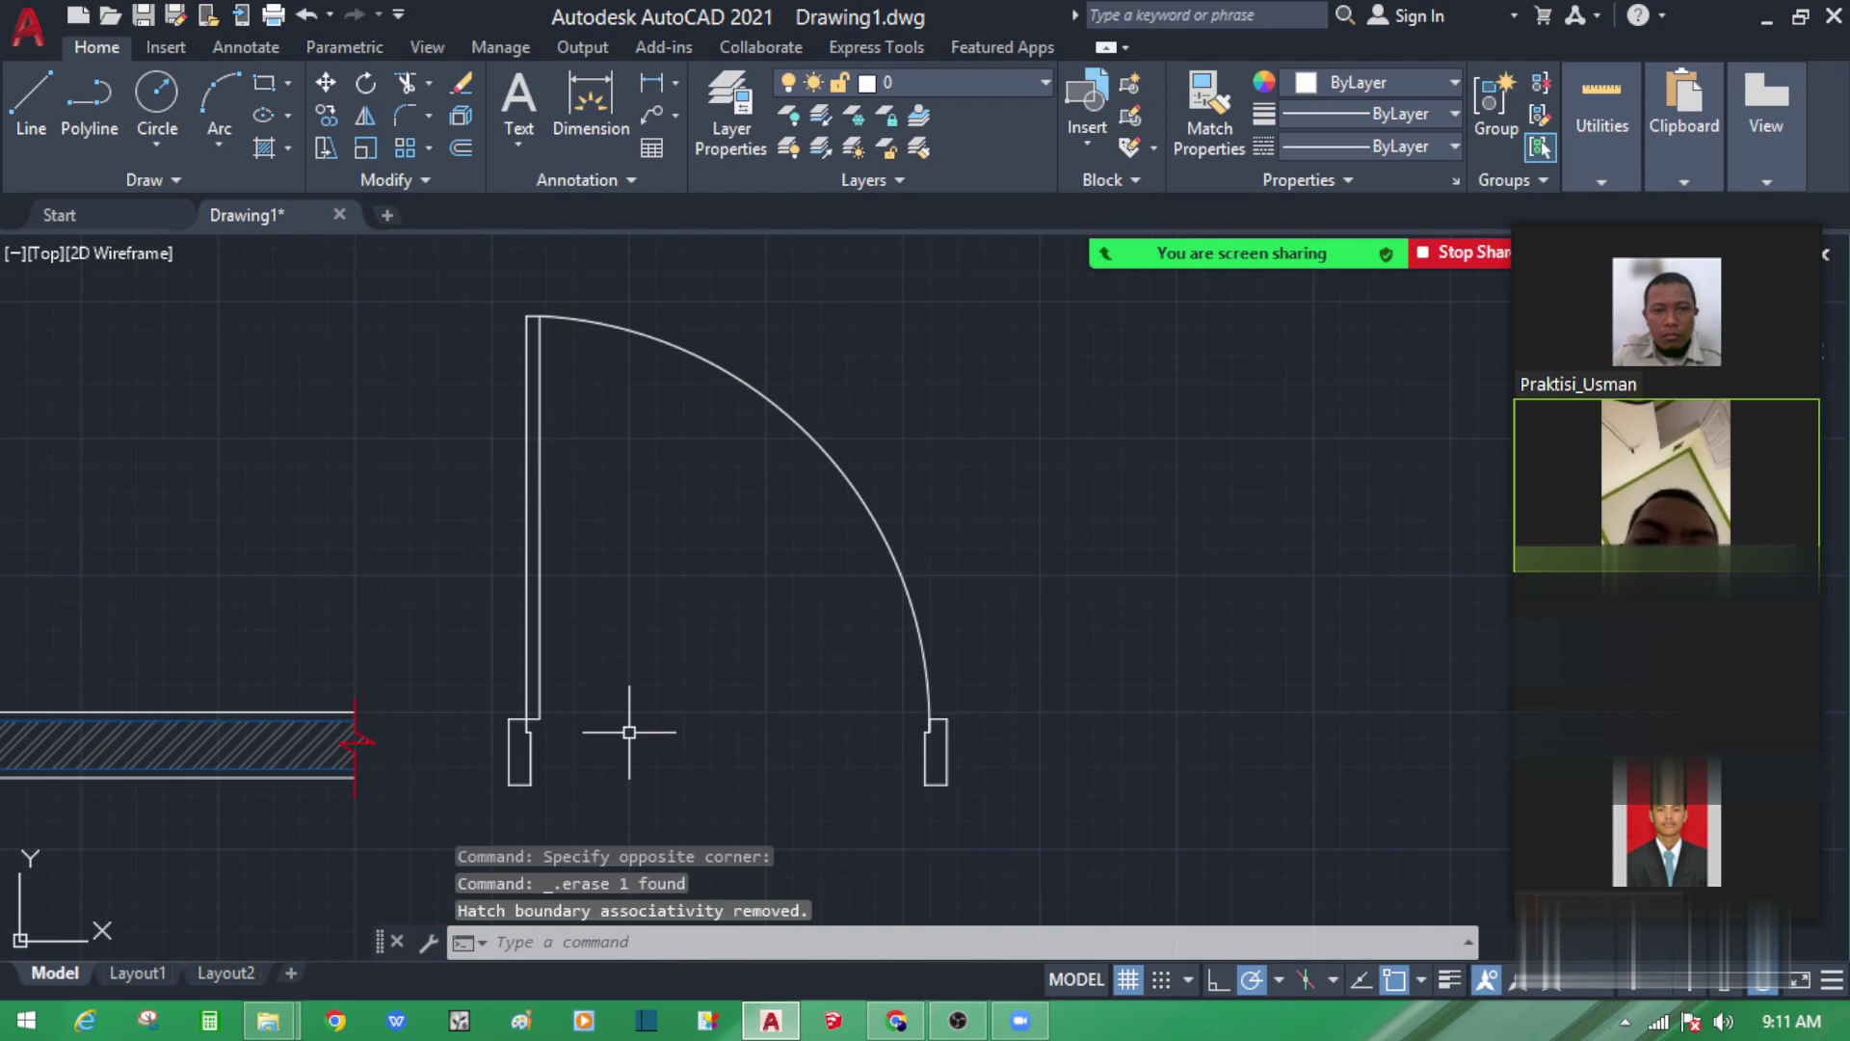
Step: Hatch the left and right door jambs separately with a diagonal pattern
{"action": "type", "text": "h"}
{"action": "key", "text": "Return"}
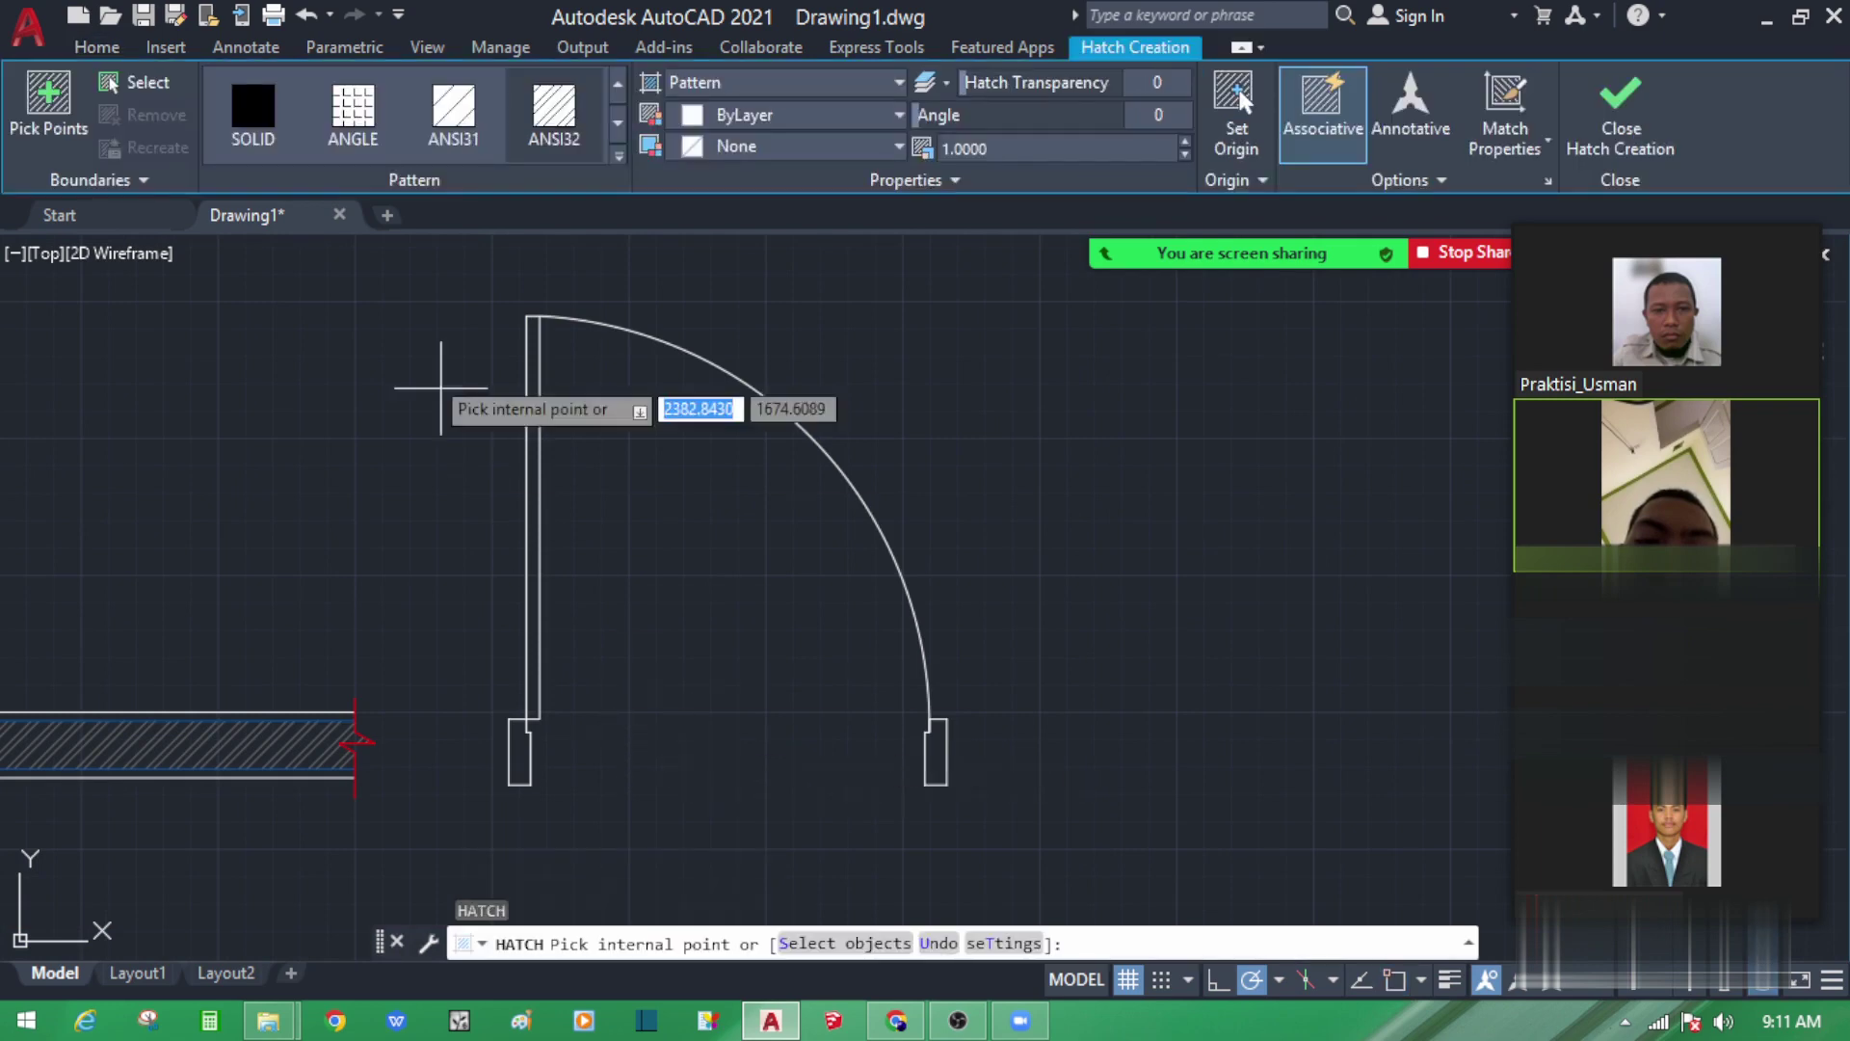
{"action": "left_click", "coordinate": [617, 155]}
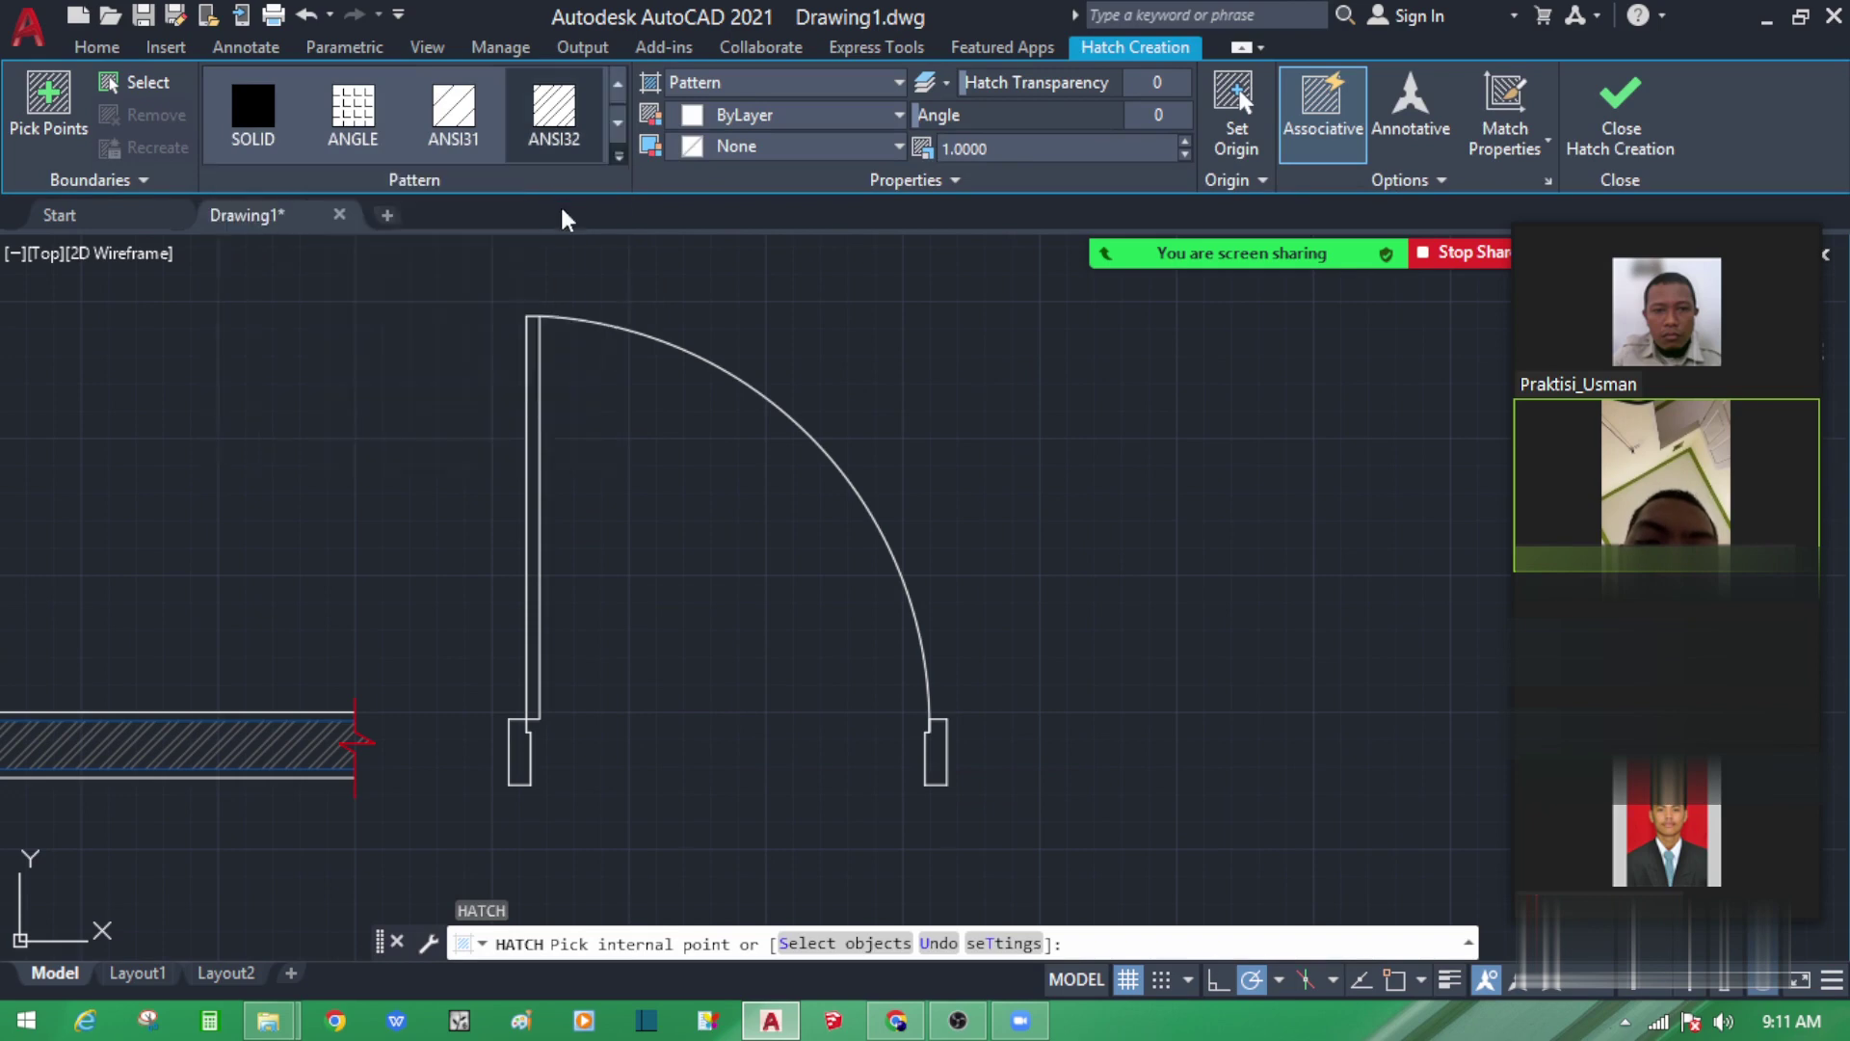
{"action": "scroll", "coordinate": [510, 762], "scroll_direction": "up", "scroll_amount": 4}
{"action": "left_click", "coordinate": [578, 751]}
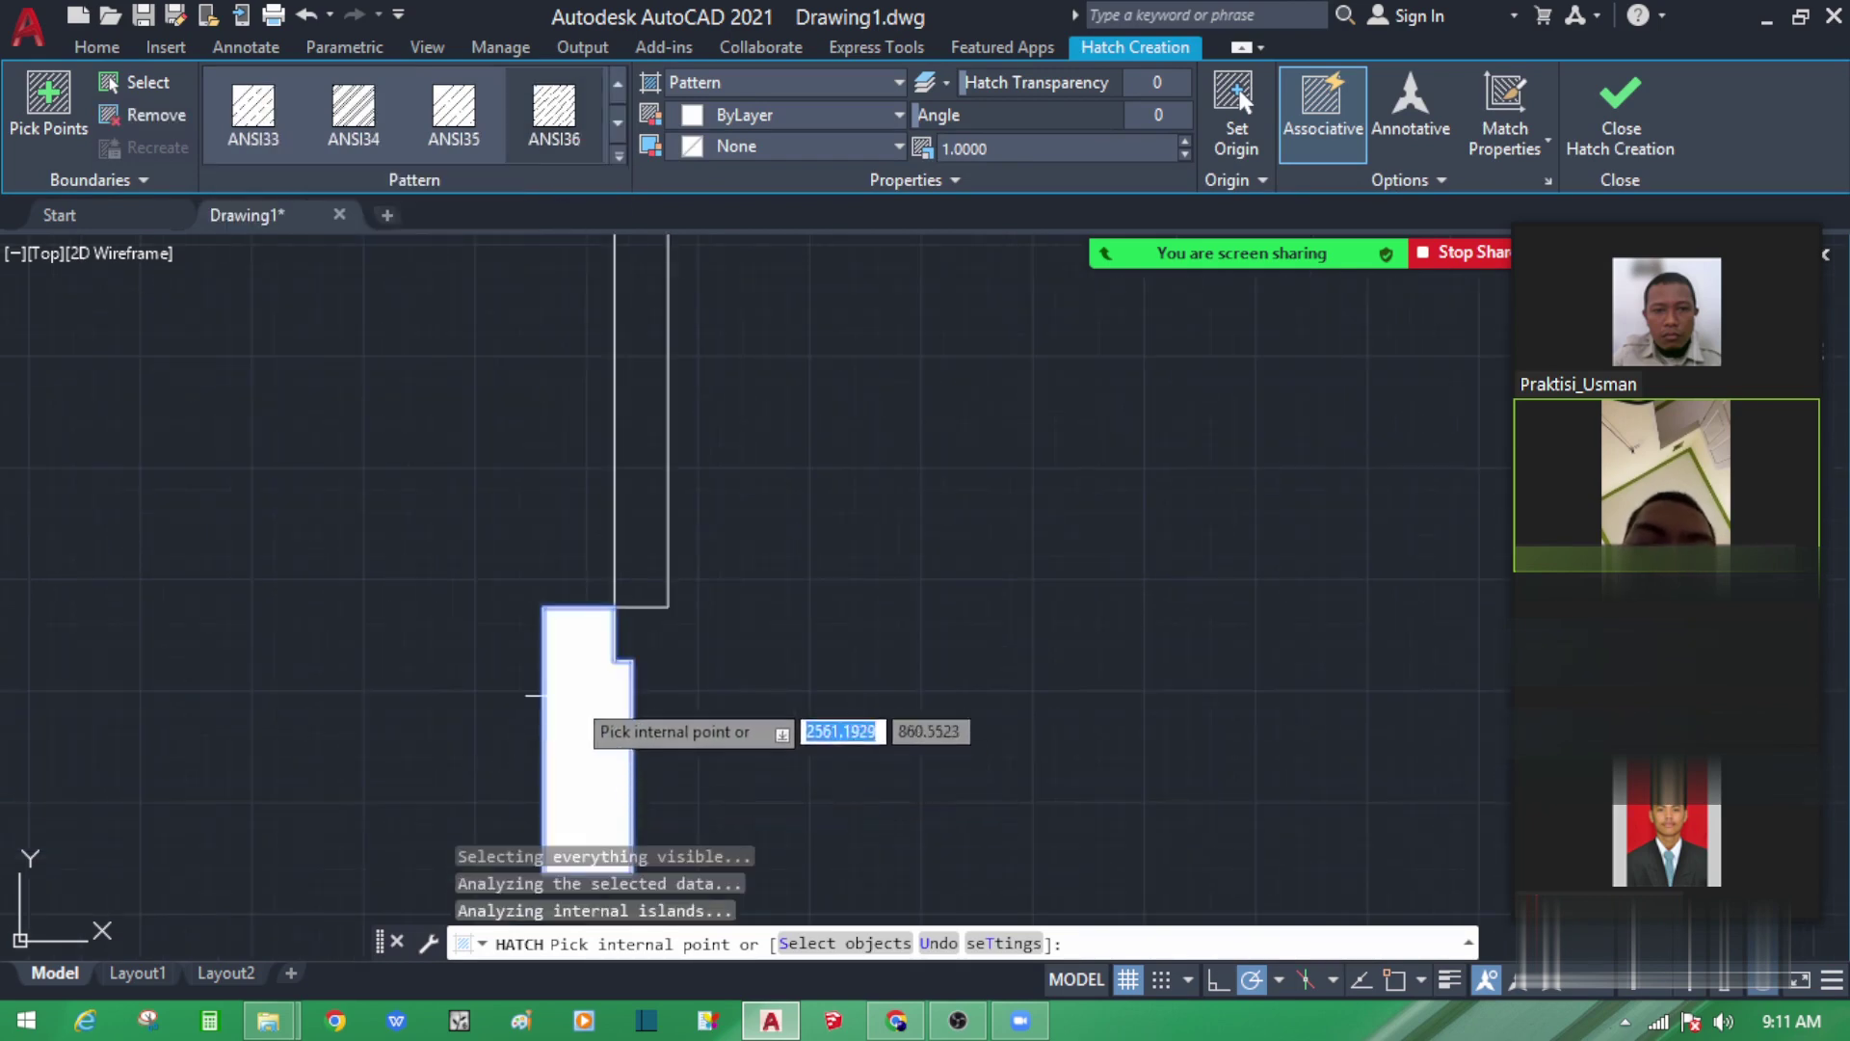
{"action": "key", "text": "Return"}
{"action": "scroll", "coordinate": [256, 513], "scroll_direction": "down", "scroll_amount": 4}
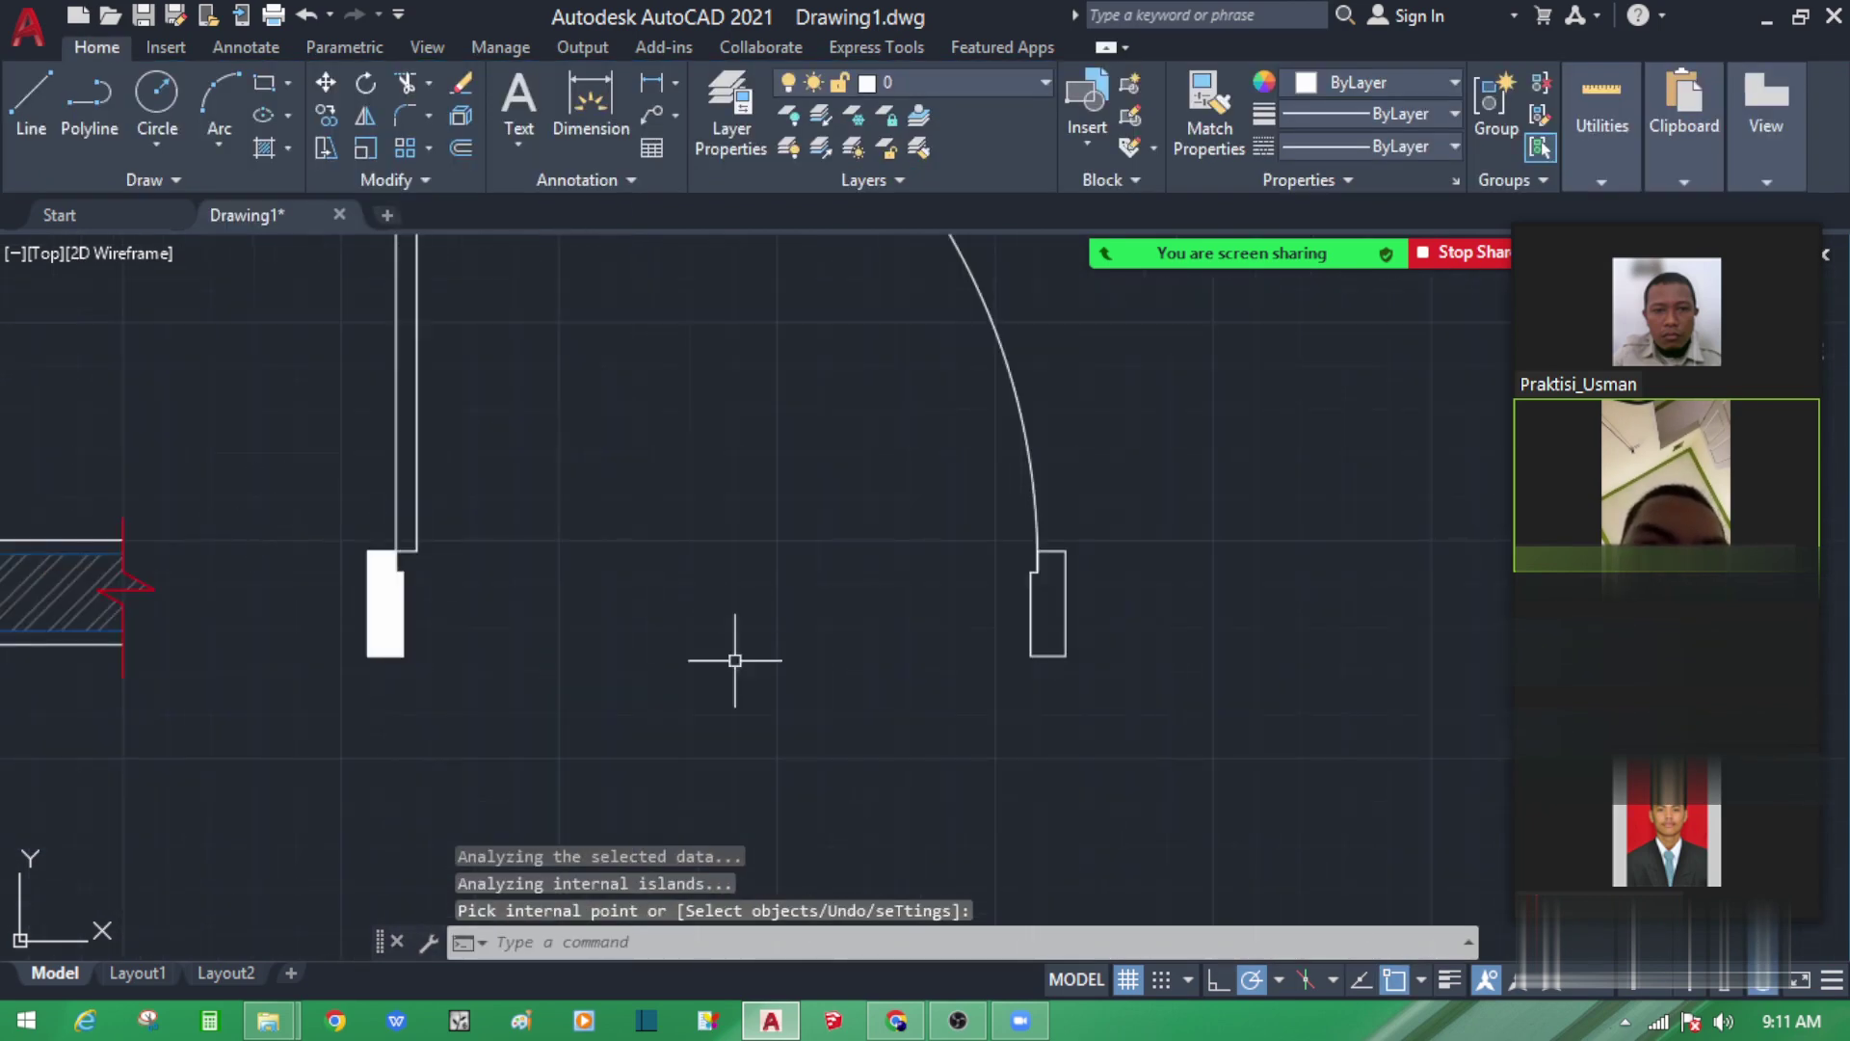
{"action": "middle_click_drag", "start_coordinate": [736, 660], "coordinate": [664, 679]}
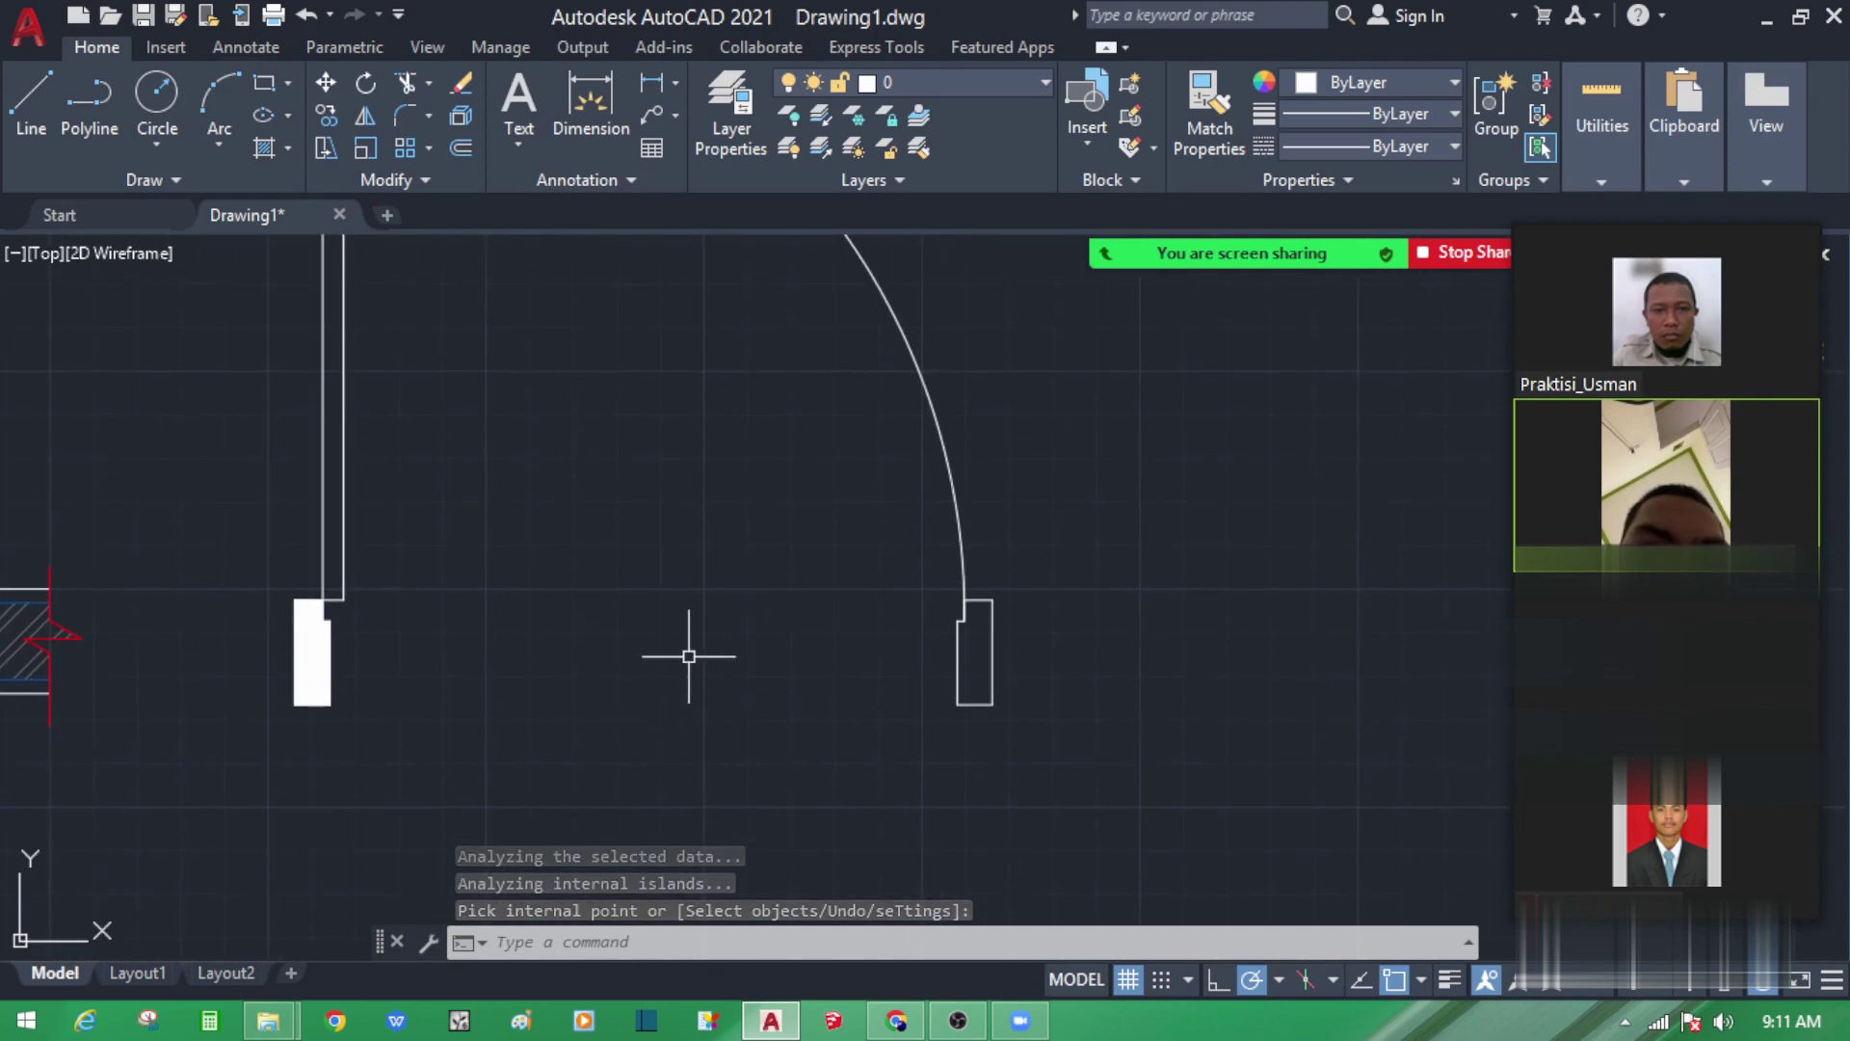
{"action": "left_click", "coordinate": [974, 655]}
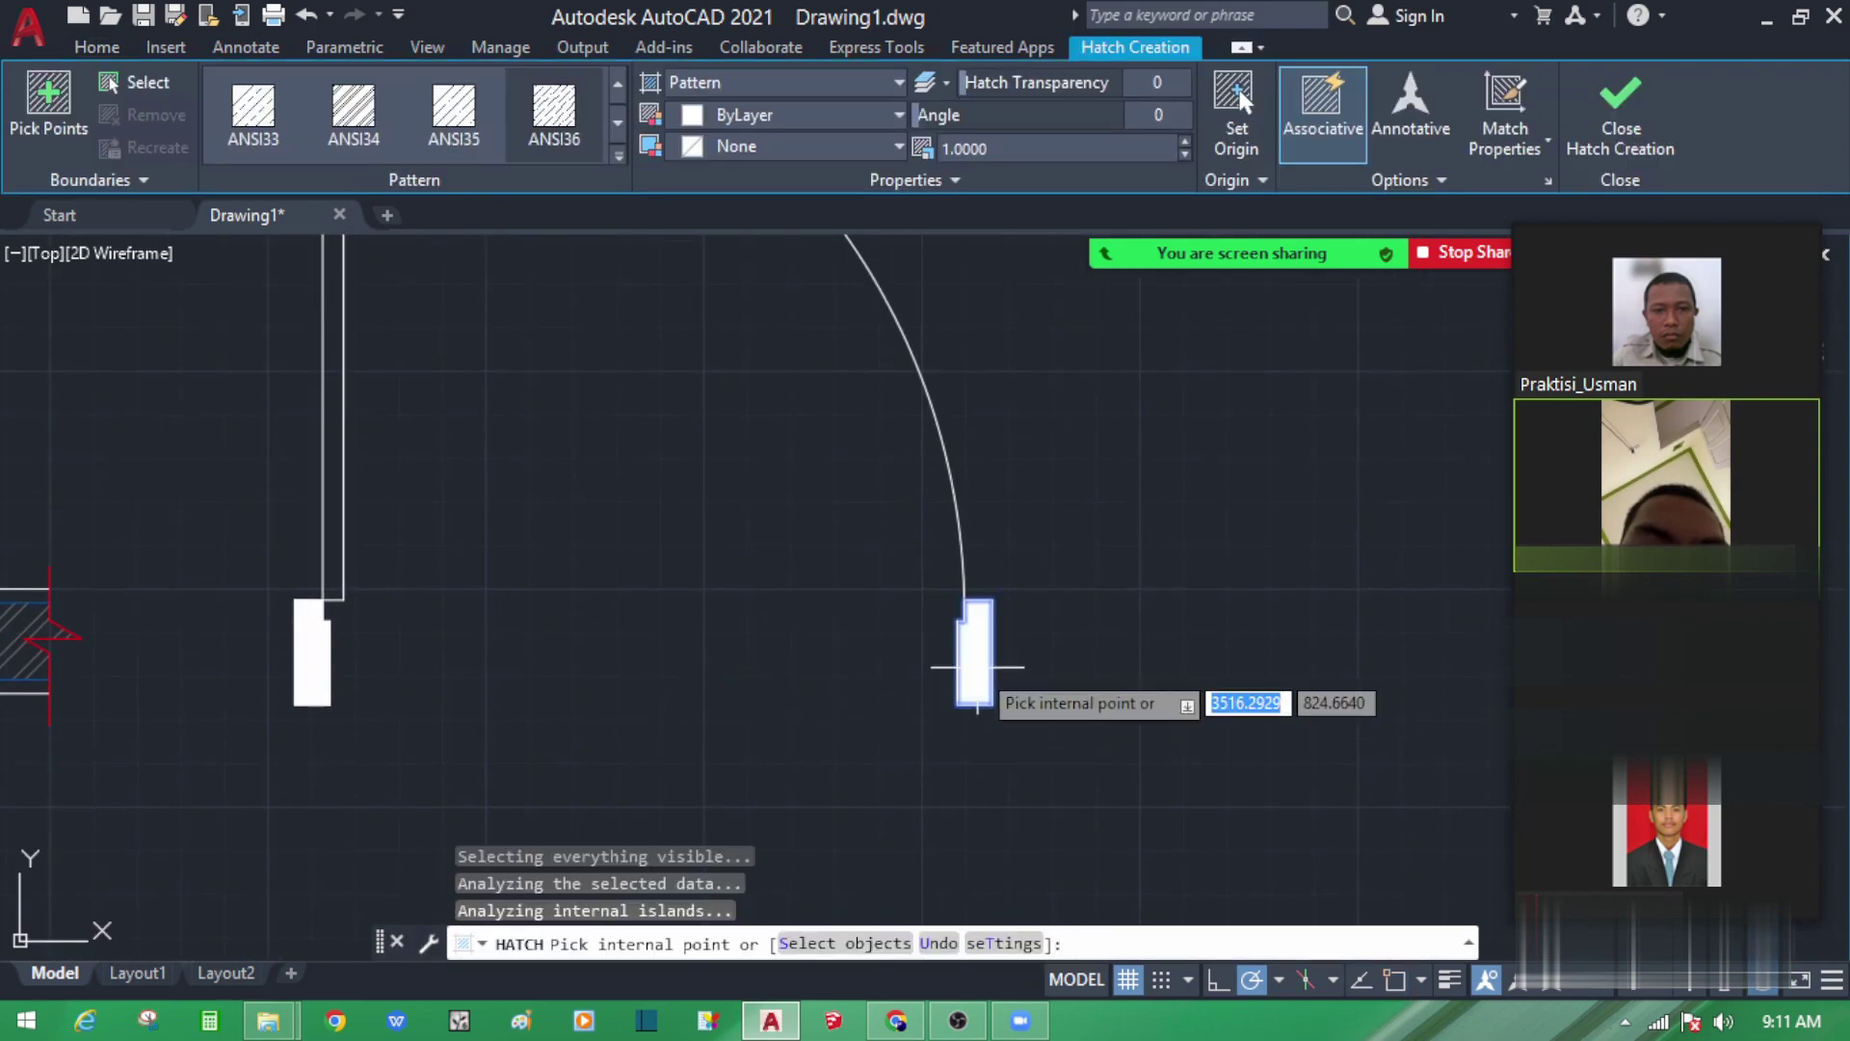
{"action": "key", "text": "Return"}
Step: Select the door leaf hatch and its scale value in the Hatch Editor
{"action": "scroll", "coordinate": [878, 683], "scroll_direction": "down", "scroll_amount": 2}
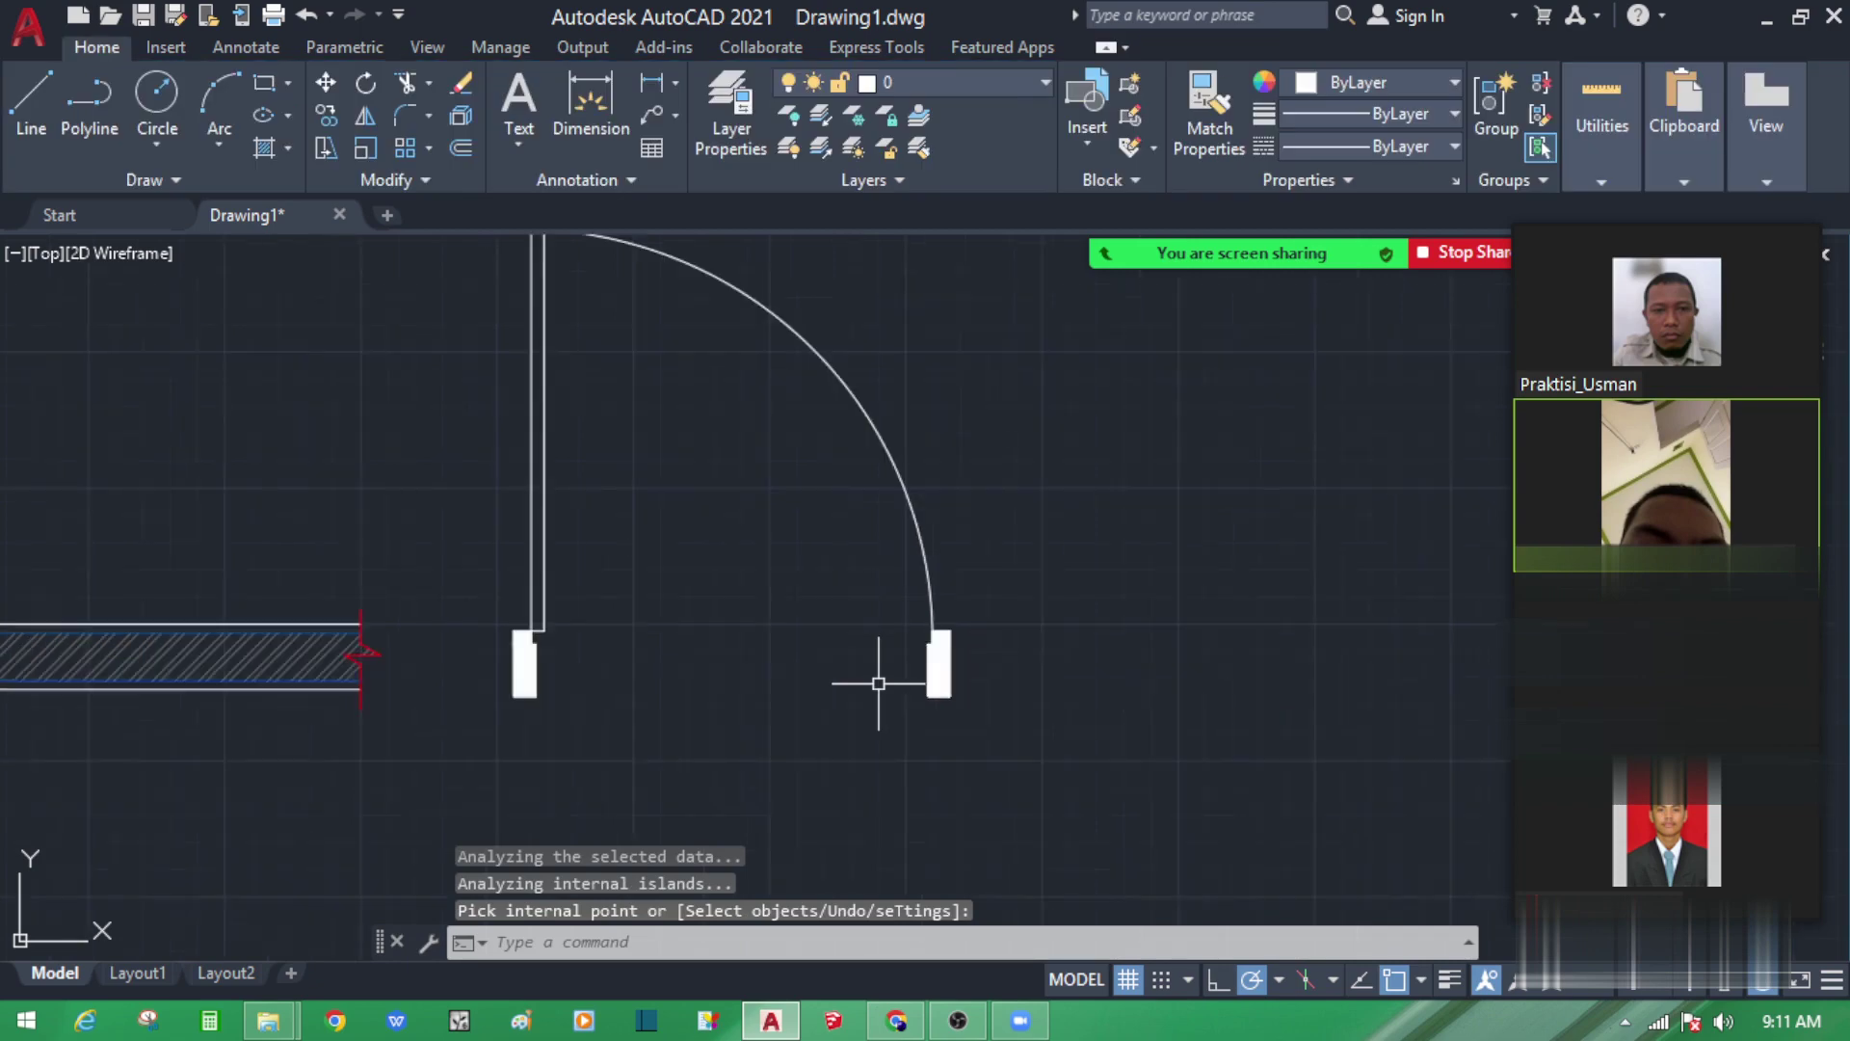
{"action": "middle_click_drag", "start_coordinate": [826, 660], "coordinate": [836, 745]}
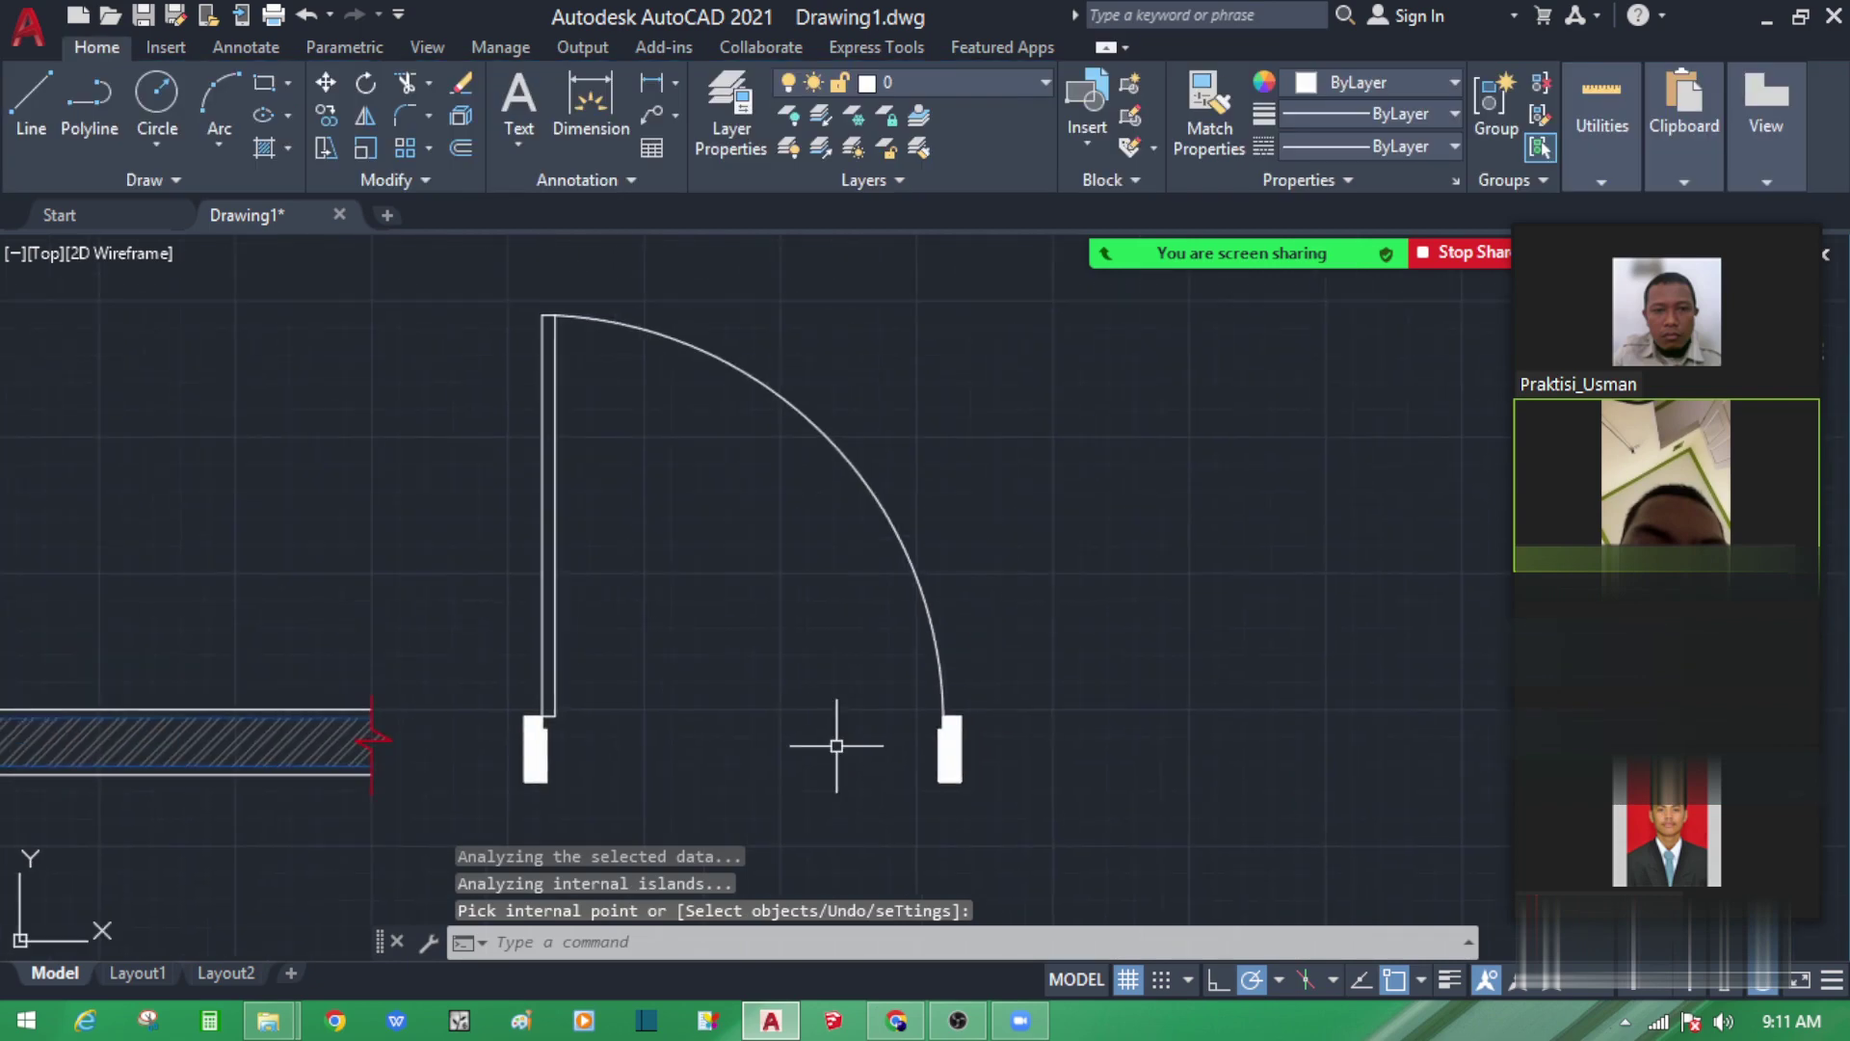
{"action": "key", "text": "Return"}
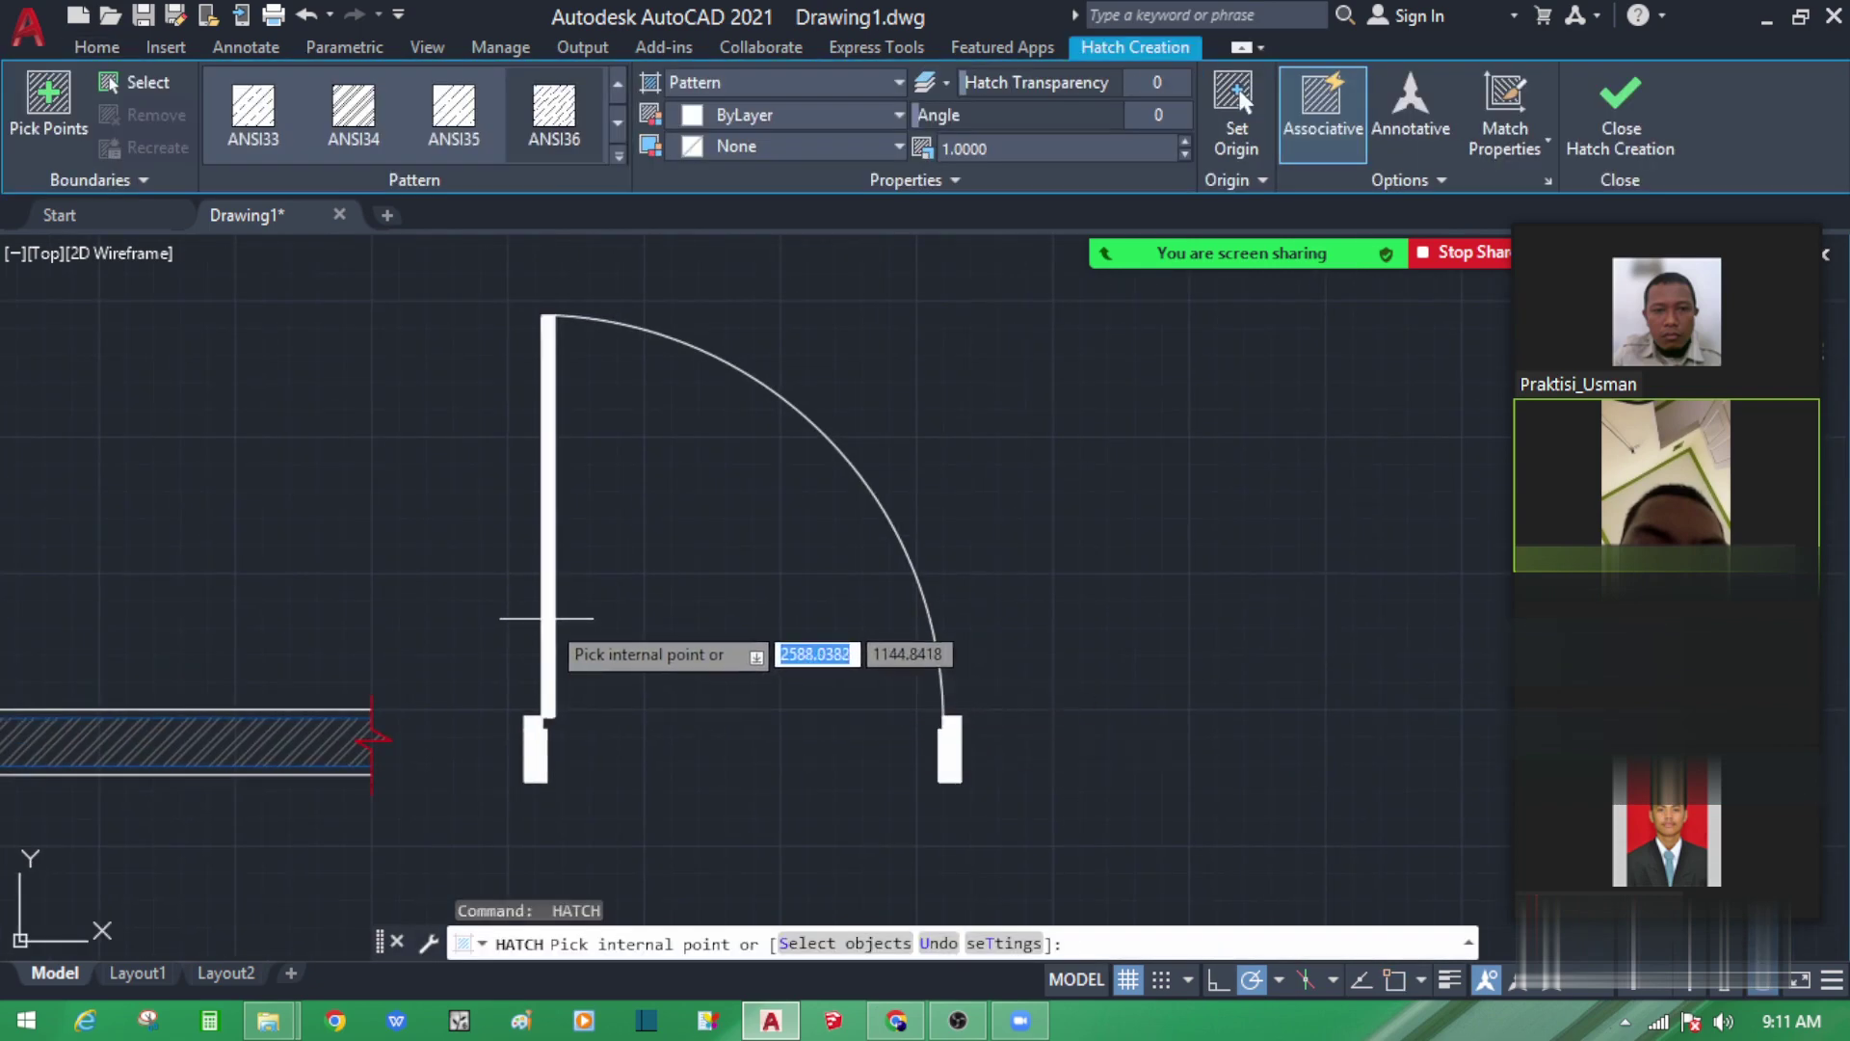
{"action": "key", "text": "Return"}
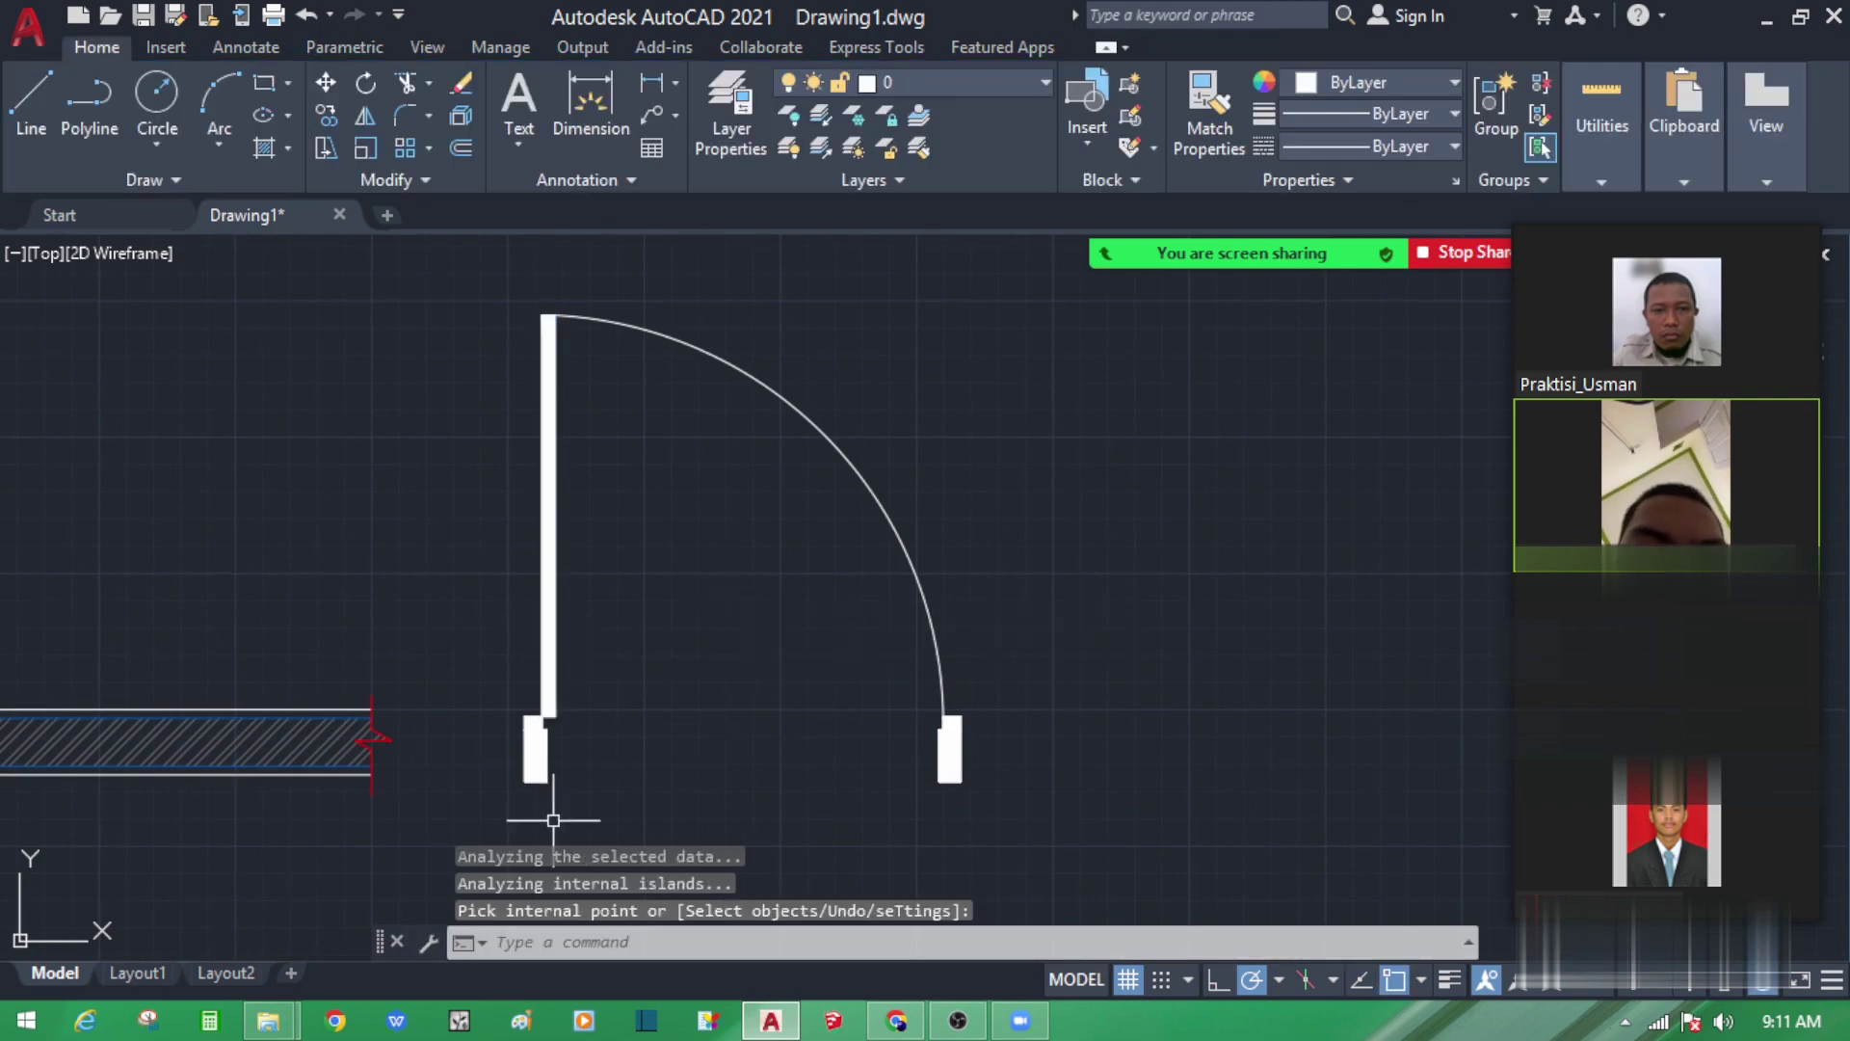
{"action": "scroll", "coordinate": [554, 820], "scroll_direction": "up", "scroll_amount": 10}
{"action": "left_click", "coordinate": [765, 585]}
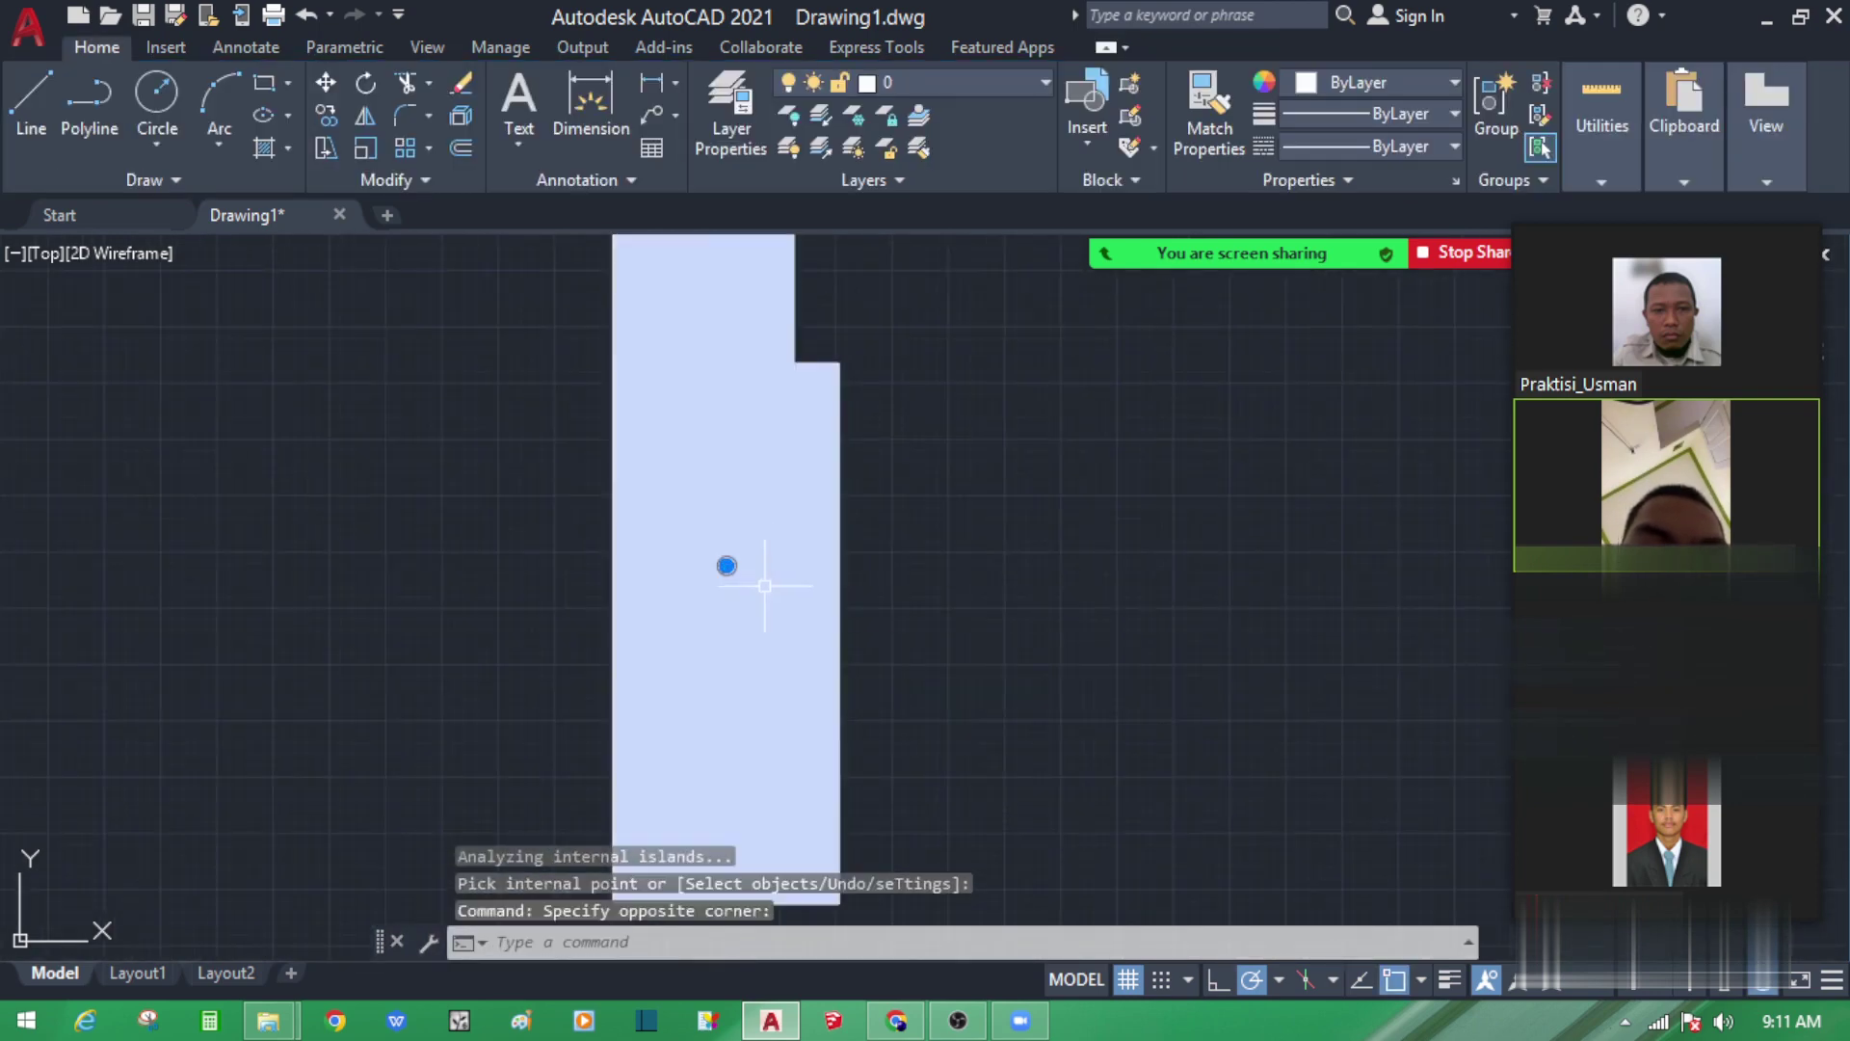
{"action": "left_click", "coordinate": [1030, 151]}
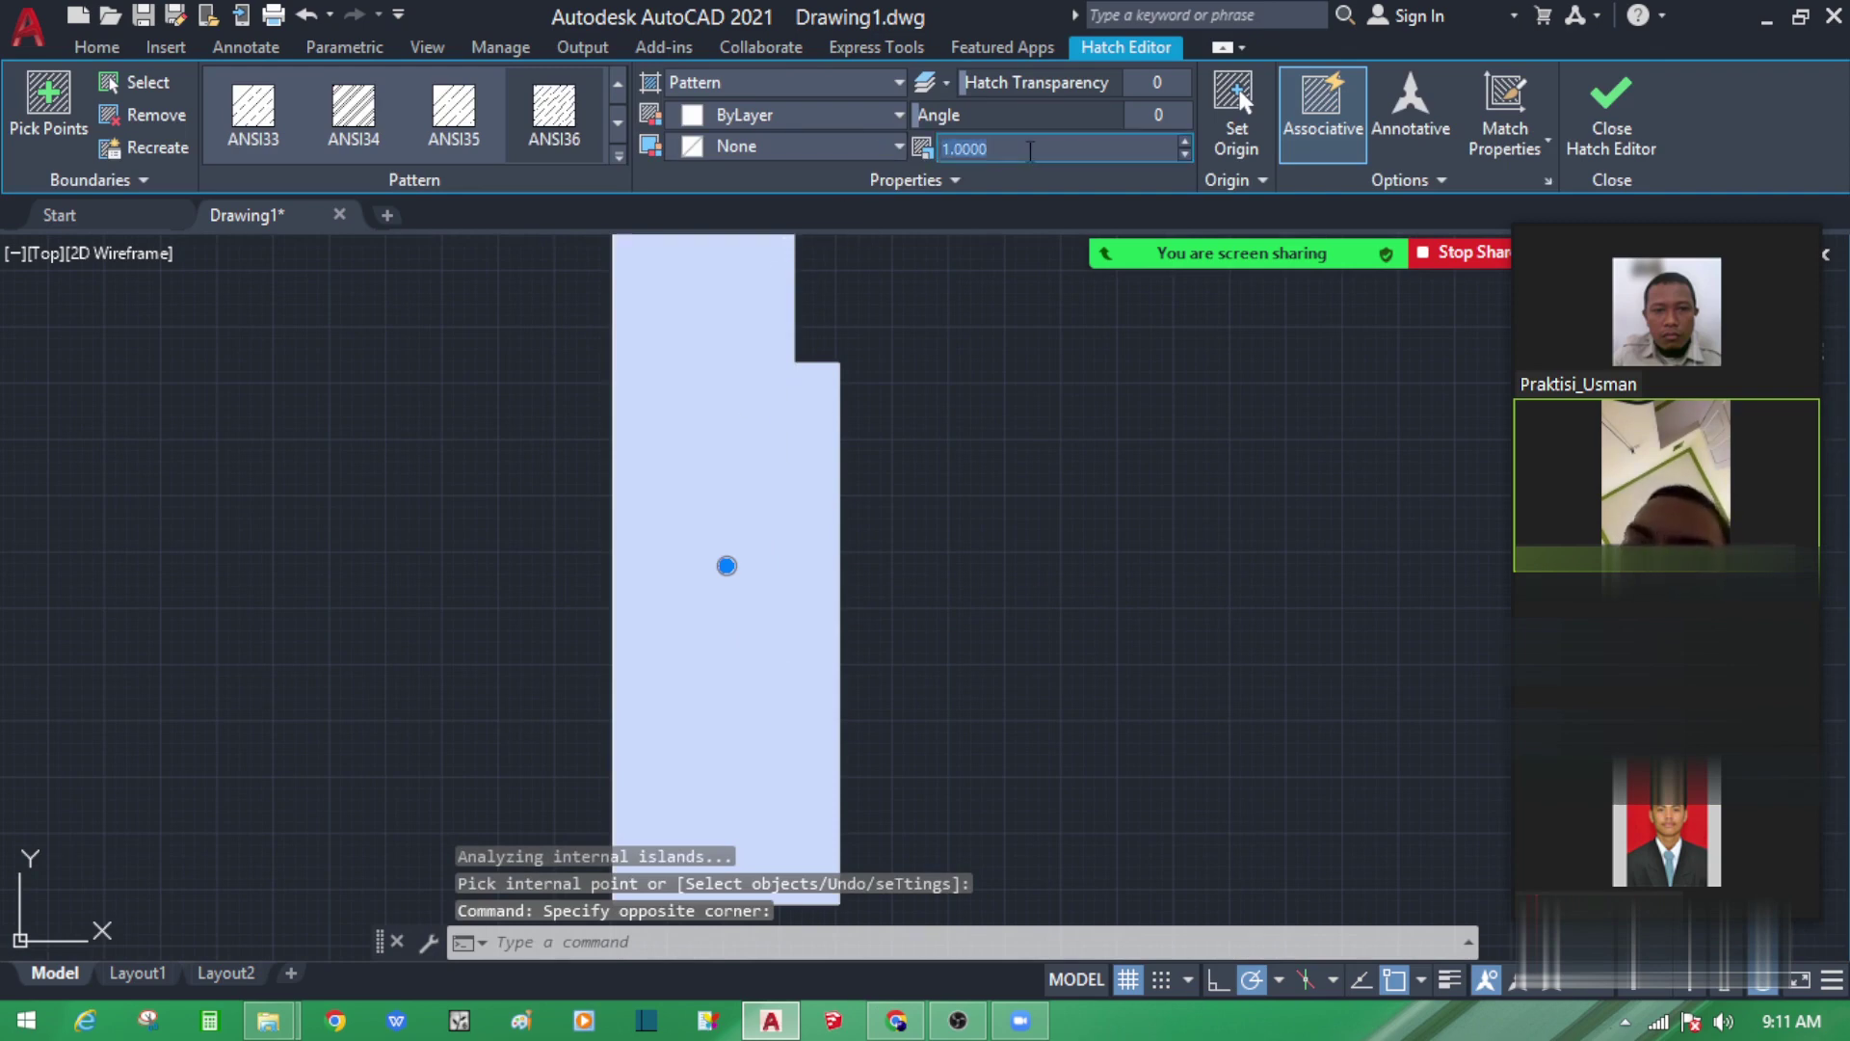
Step: Change the hatch scale to 10, then to 100, and exit the Hatch Editor
{"action": "type", "text": "10"}
{"action": "key", "text": "Return"}
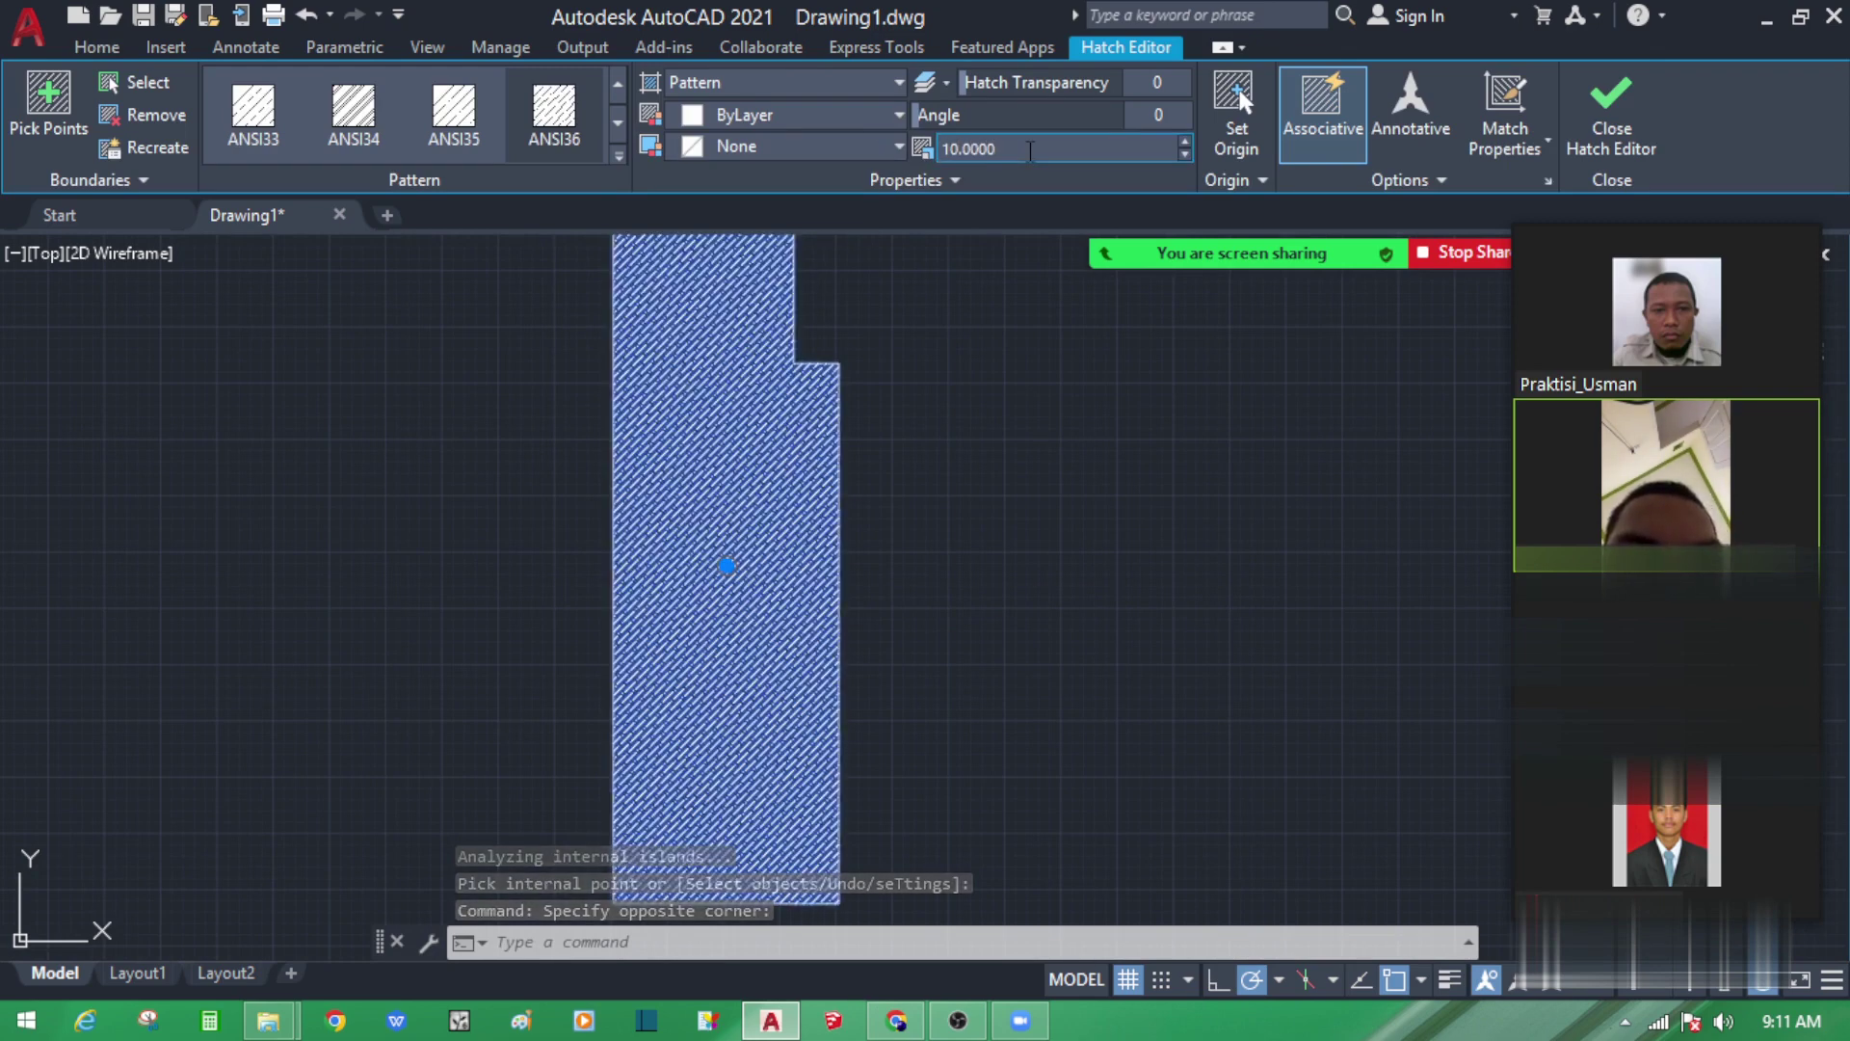
{"action": "left_click", "coordinate": [1030, 152]}
{"action": "type", "text": "1"}
{"action": "key", "text": "Return"}
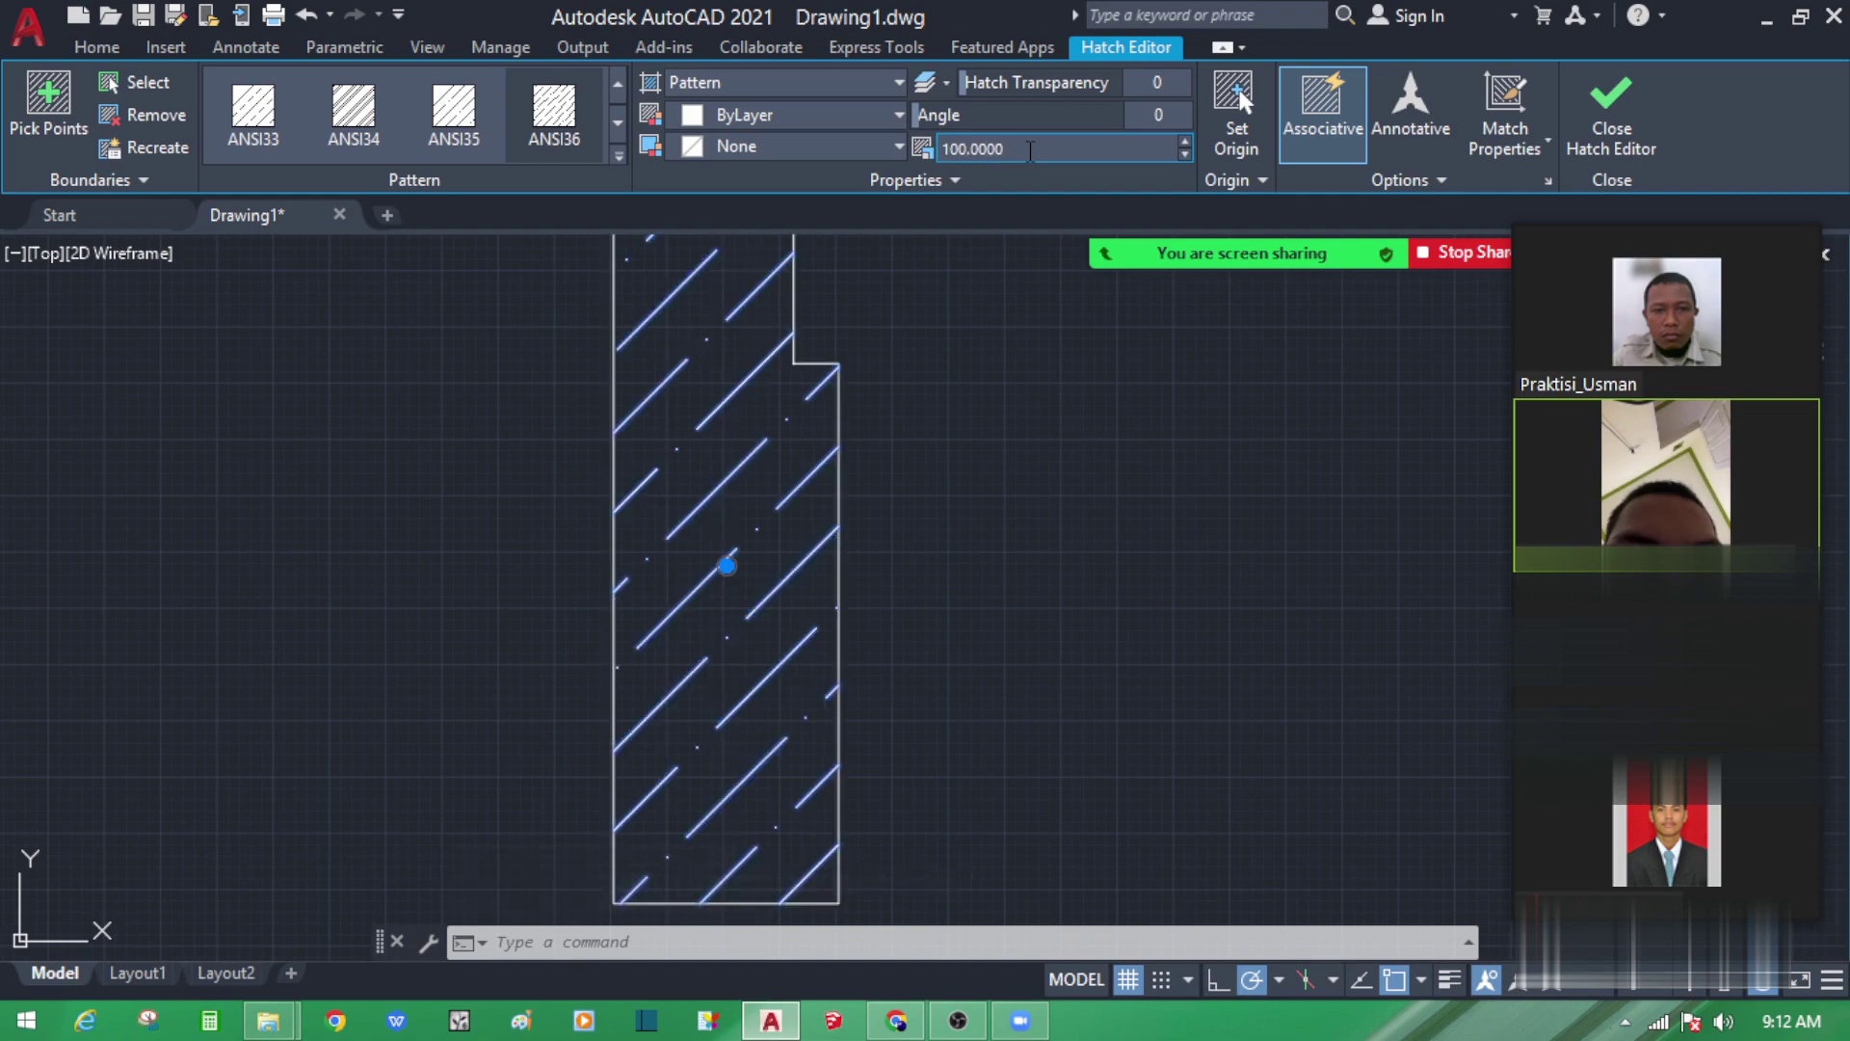
{"action": "key", "text": "Escape"}
Step: Zoom in and select the left jamb hatch to check its widely spaced diagonal pattern
{"action": "scroll", "coordinate": [921, 538], "scroll_direction": "down", "scroll_amount": 5}
{"action": "scroll", "coordinate": [495, 718], "scroll_direction": "up", "scroll_amount": 3}
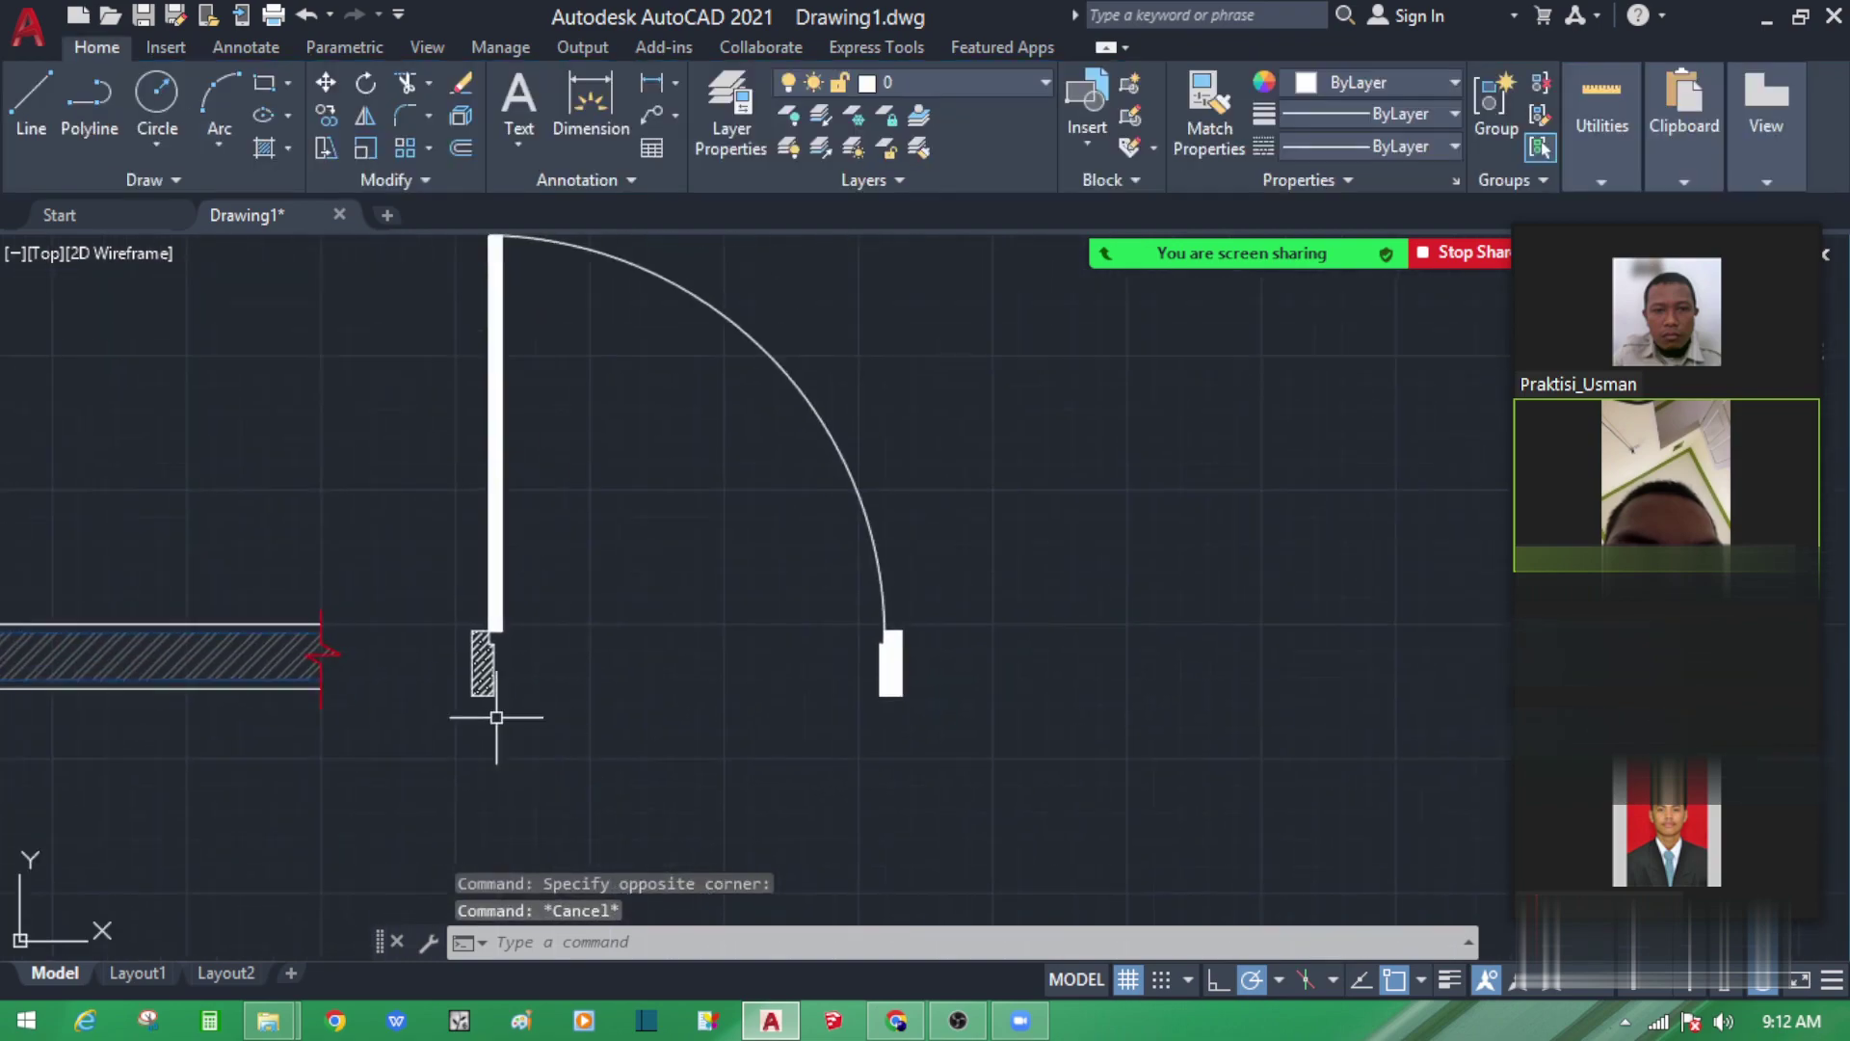
{"action": "scroll", "coordinate": [723, 704], "scroll_direction": "down", "scroll_amount": 2}
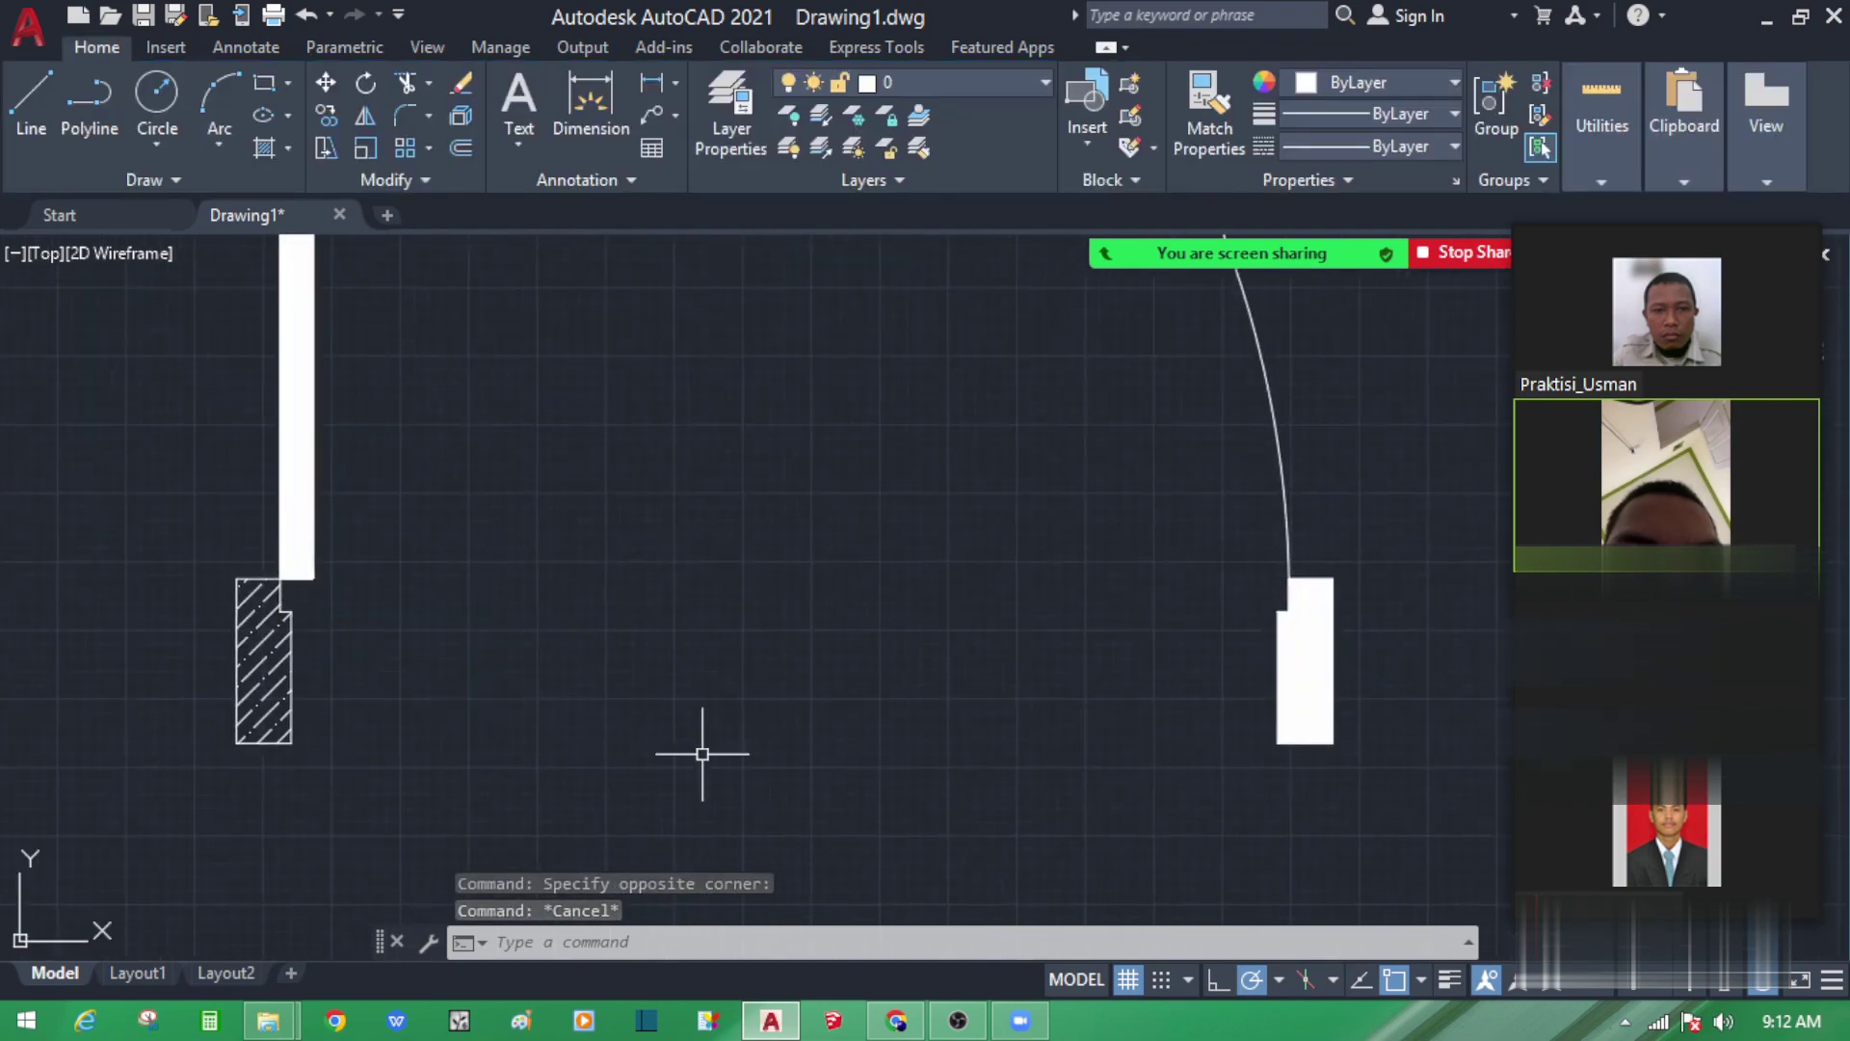
{"action": "scroll", "coordinate": [461, 723], "scroll_direction": "up", "scroll_amount": 4}
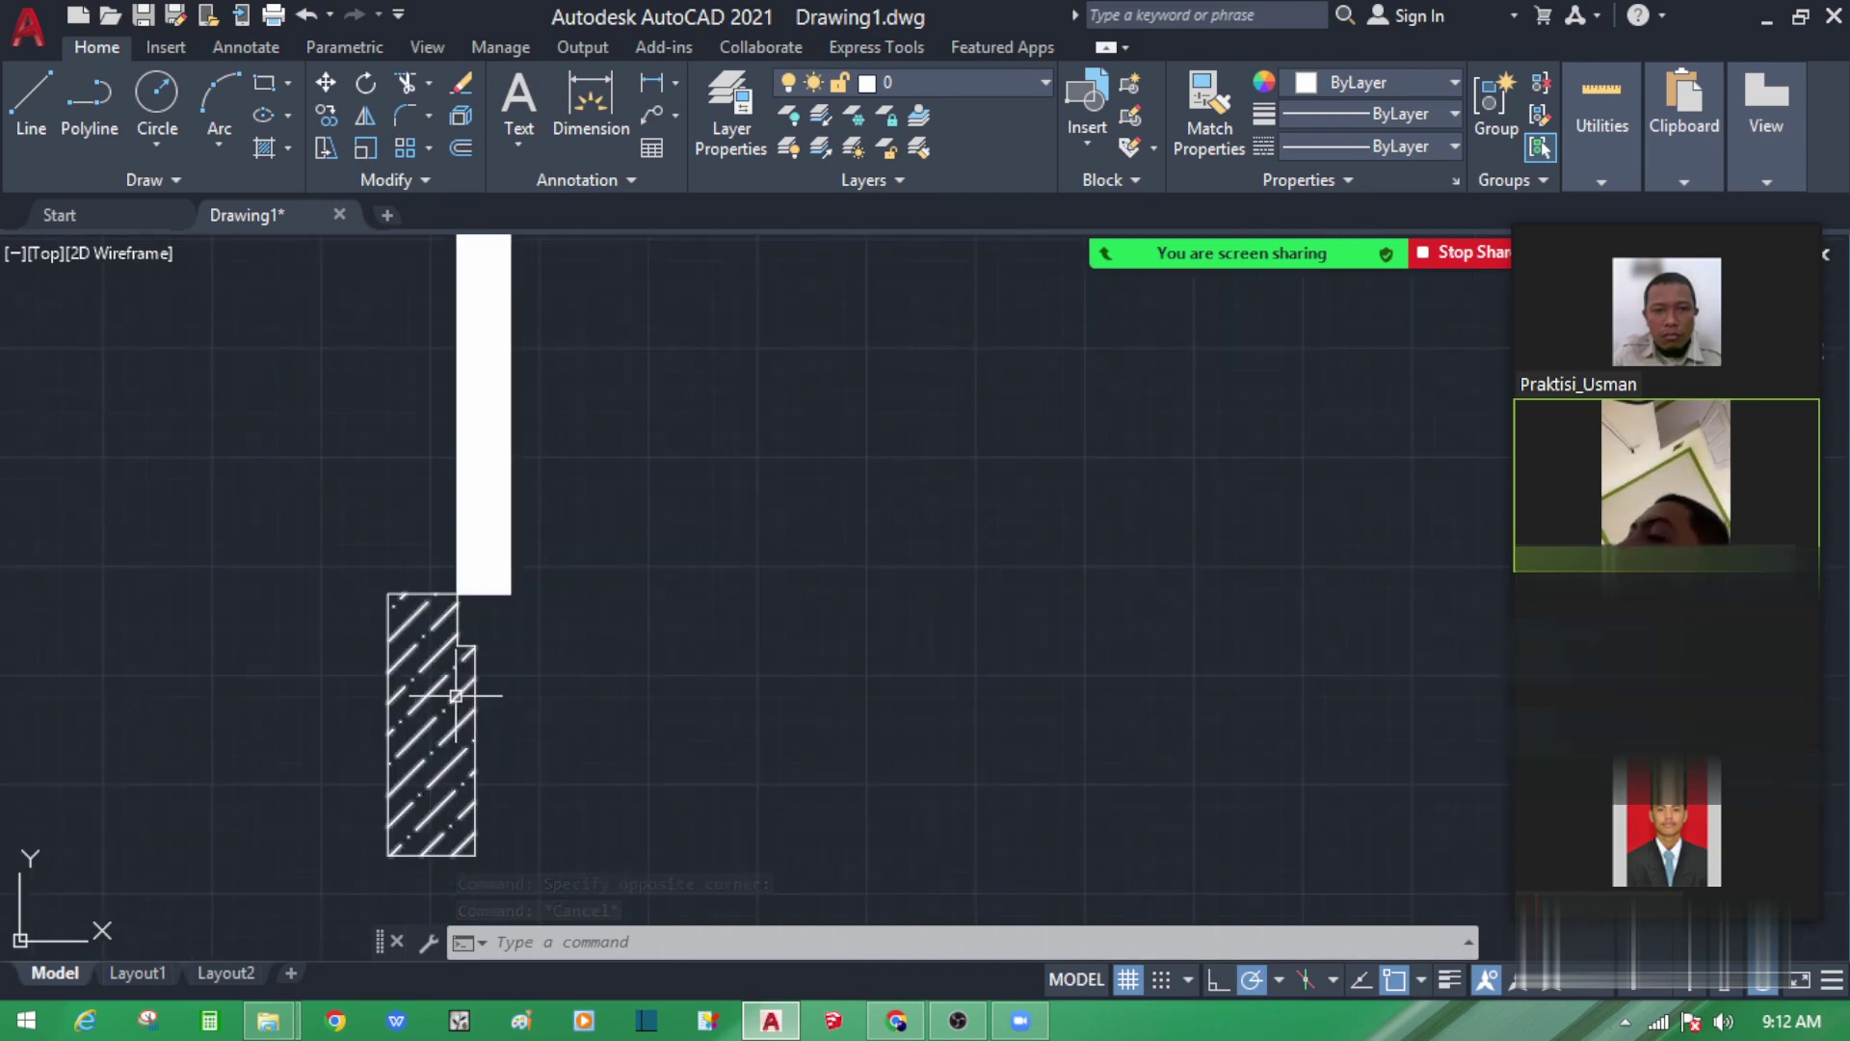
{"action": "left_click", "coordinate": [455, 715]}
{"action": "scroll", "coordinate": [443, 711], "scroll_direction": "down", "scroll_amount": 2}
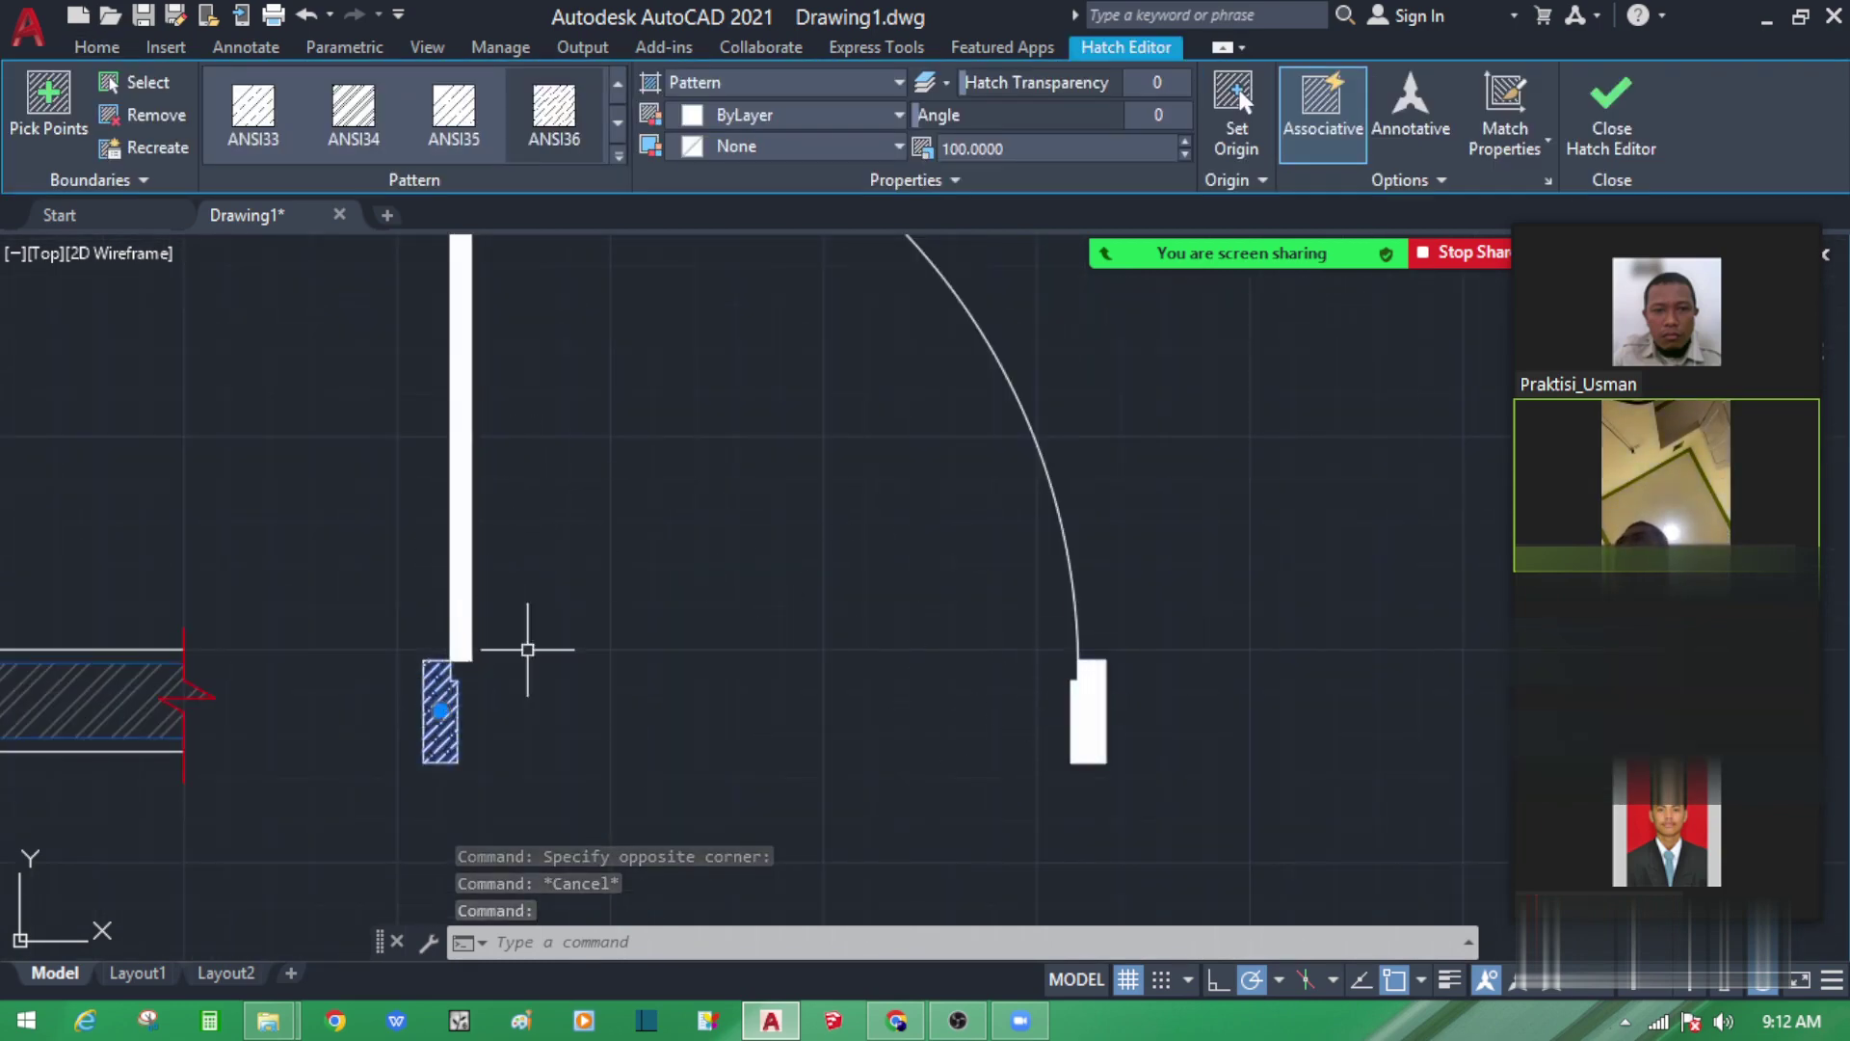
{"action": "key", "text": "Escape"}
{"action": "middle_click_drag", "start_coordinate": [520, 691], "coordinate": [516, 634]}
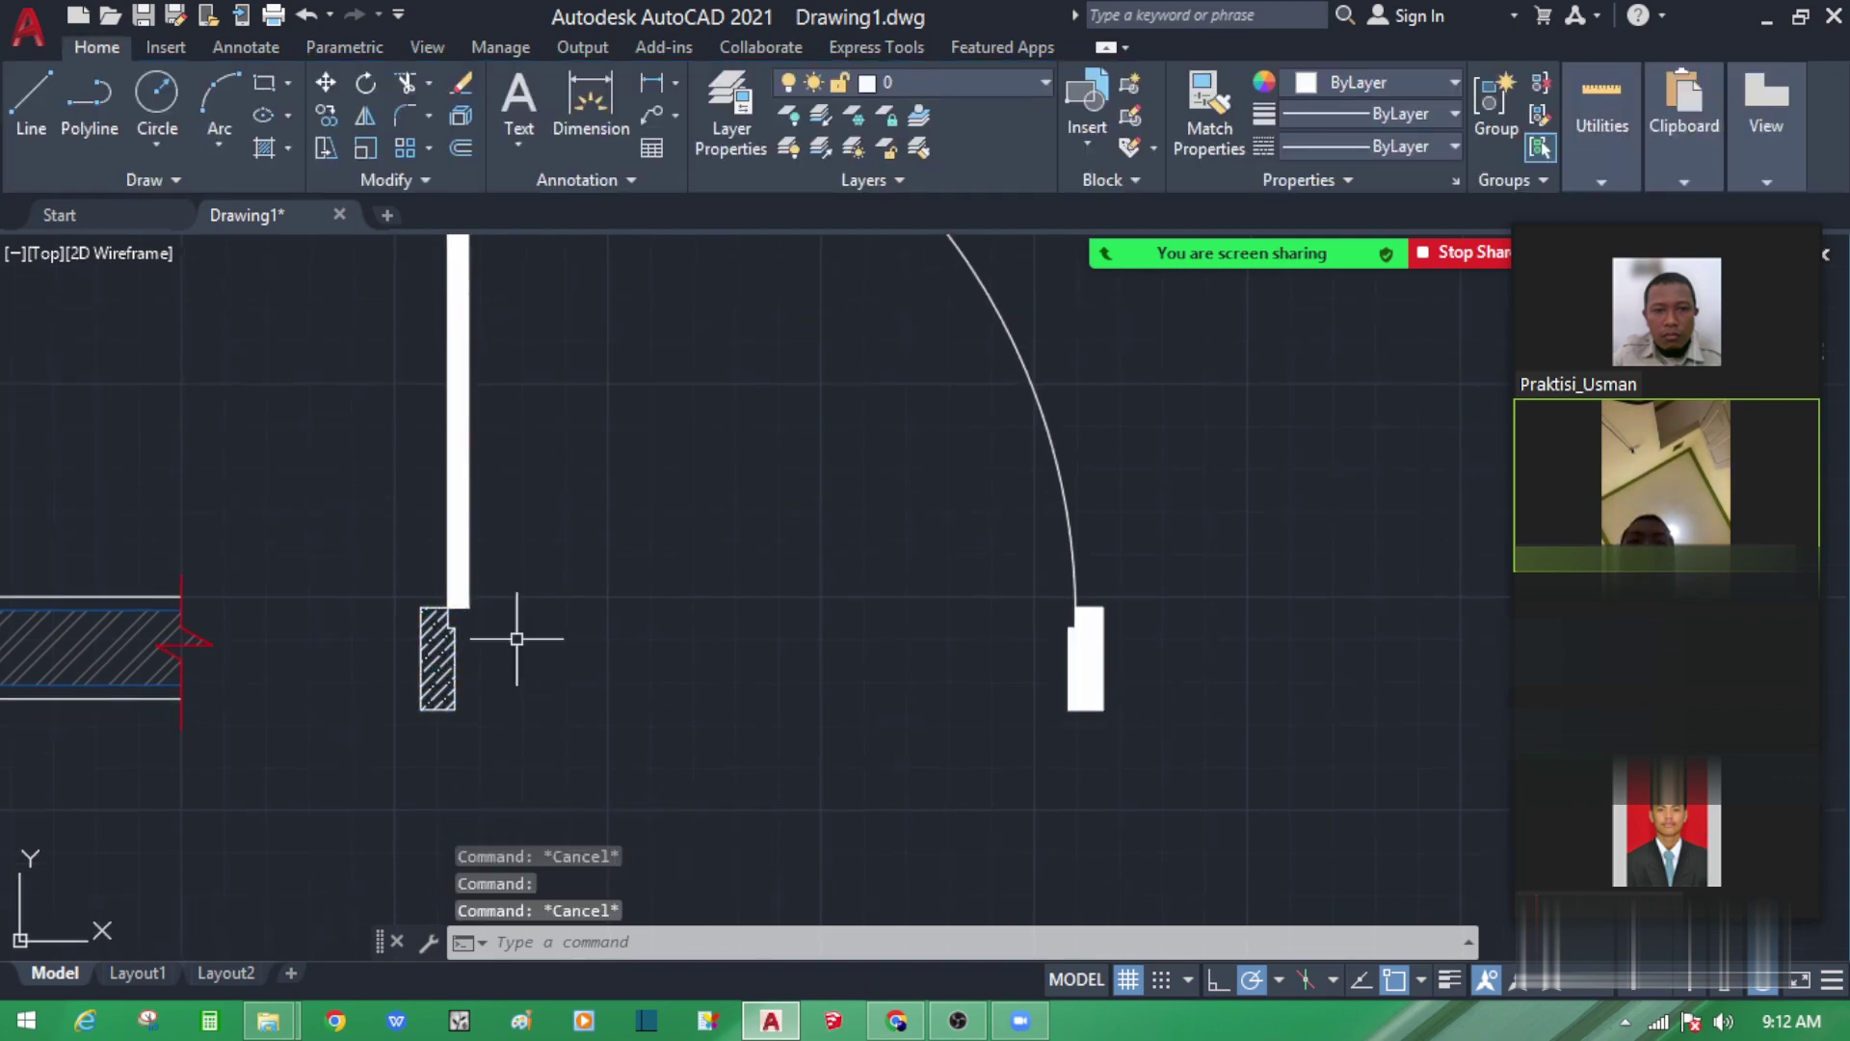
Step: Put the left jamb hatch on the HATCH layer
{"action": "key", "text": "Return"}
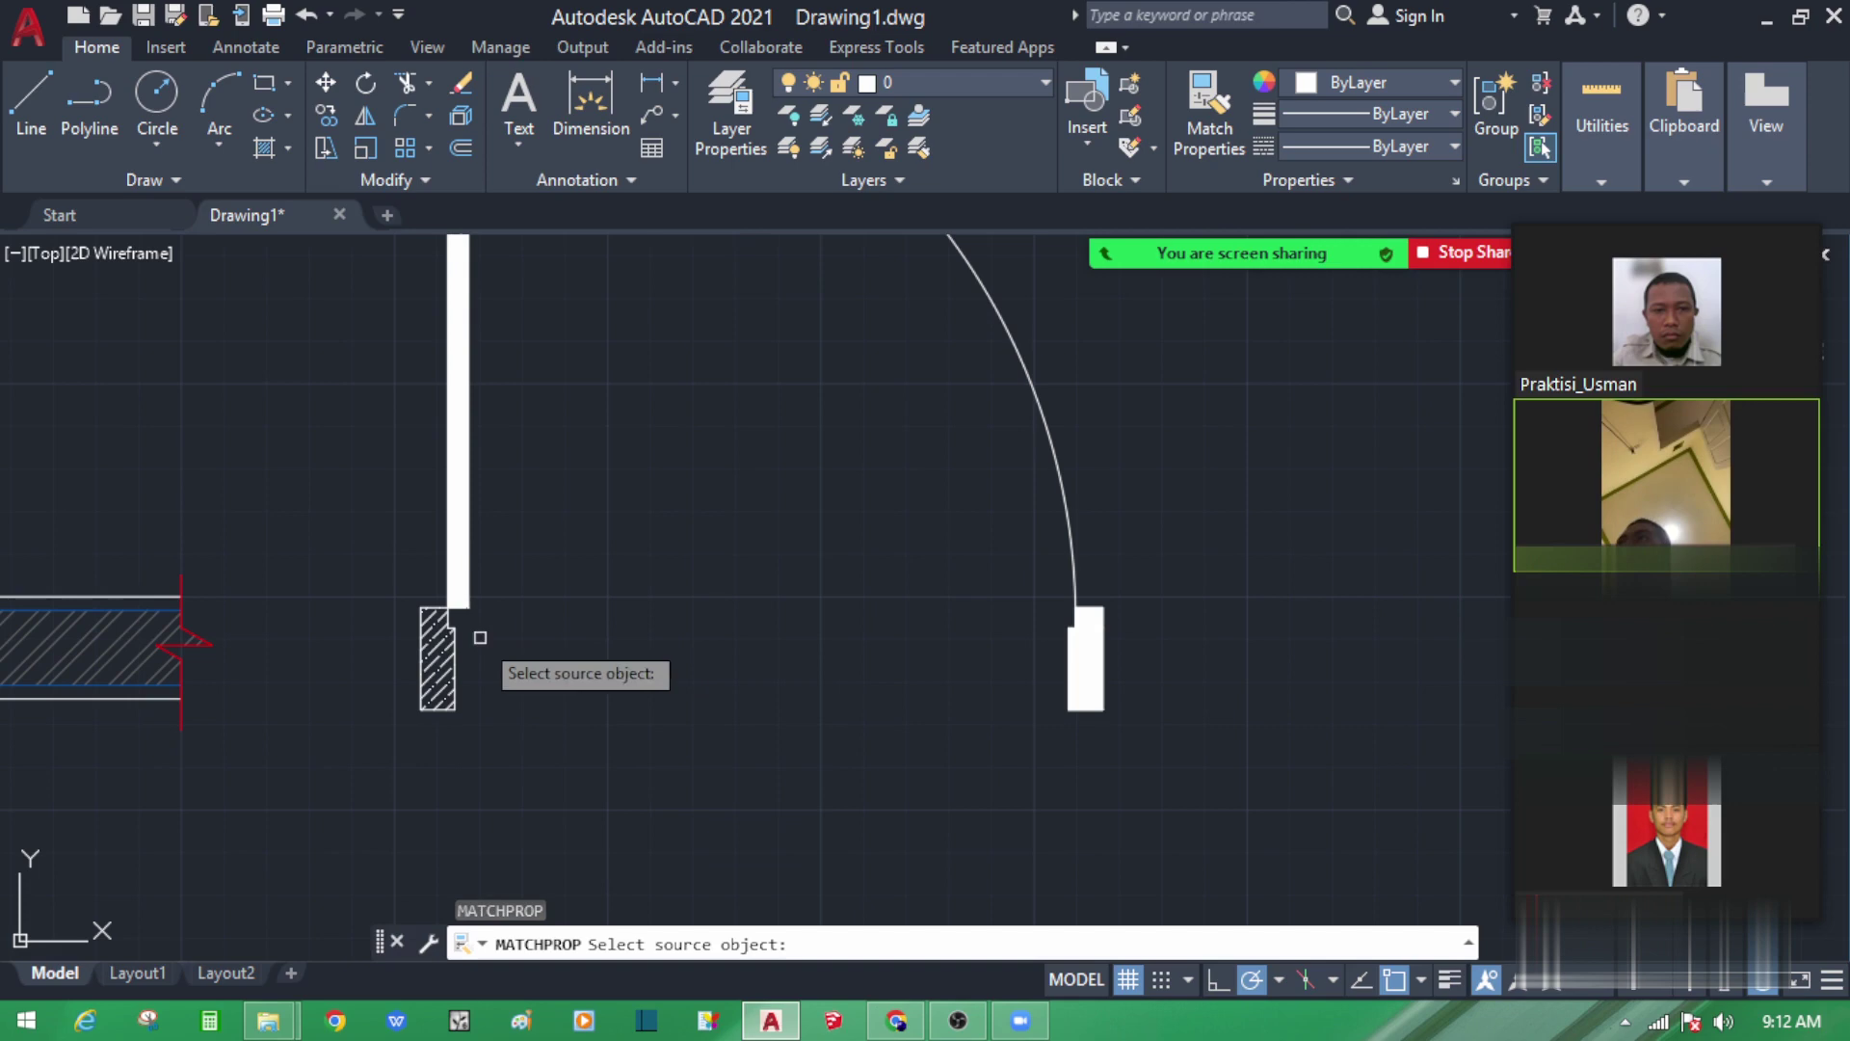
{"action": "left_click", "coordinate": [438, 665]}
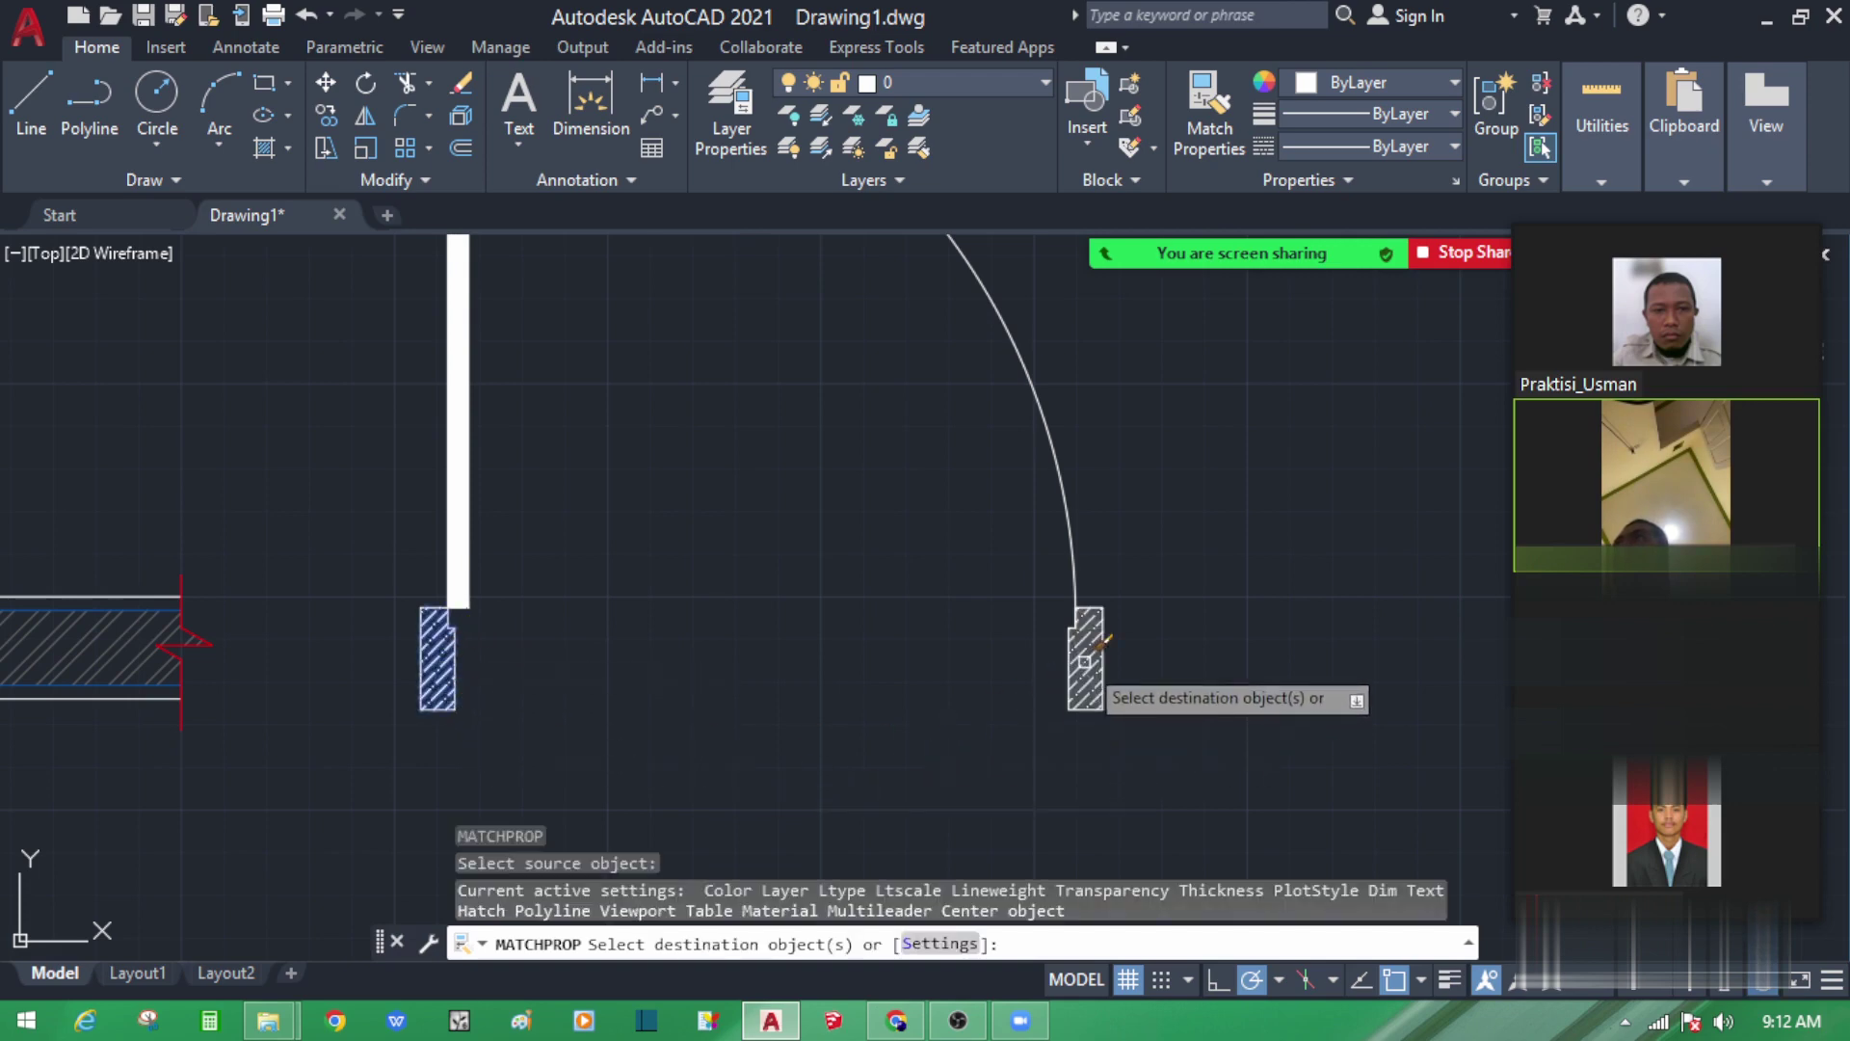
{"action": "key", "text": "Escape"}
{"action": "key", "text": "Escape"}
{"action": "middle_click_drag", "start_coordinate": [436, 661], "coordinate": [648, 646]}
{"action": "left_click", "coordinate": [648, 644]}
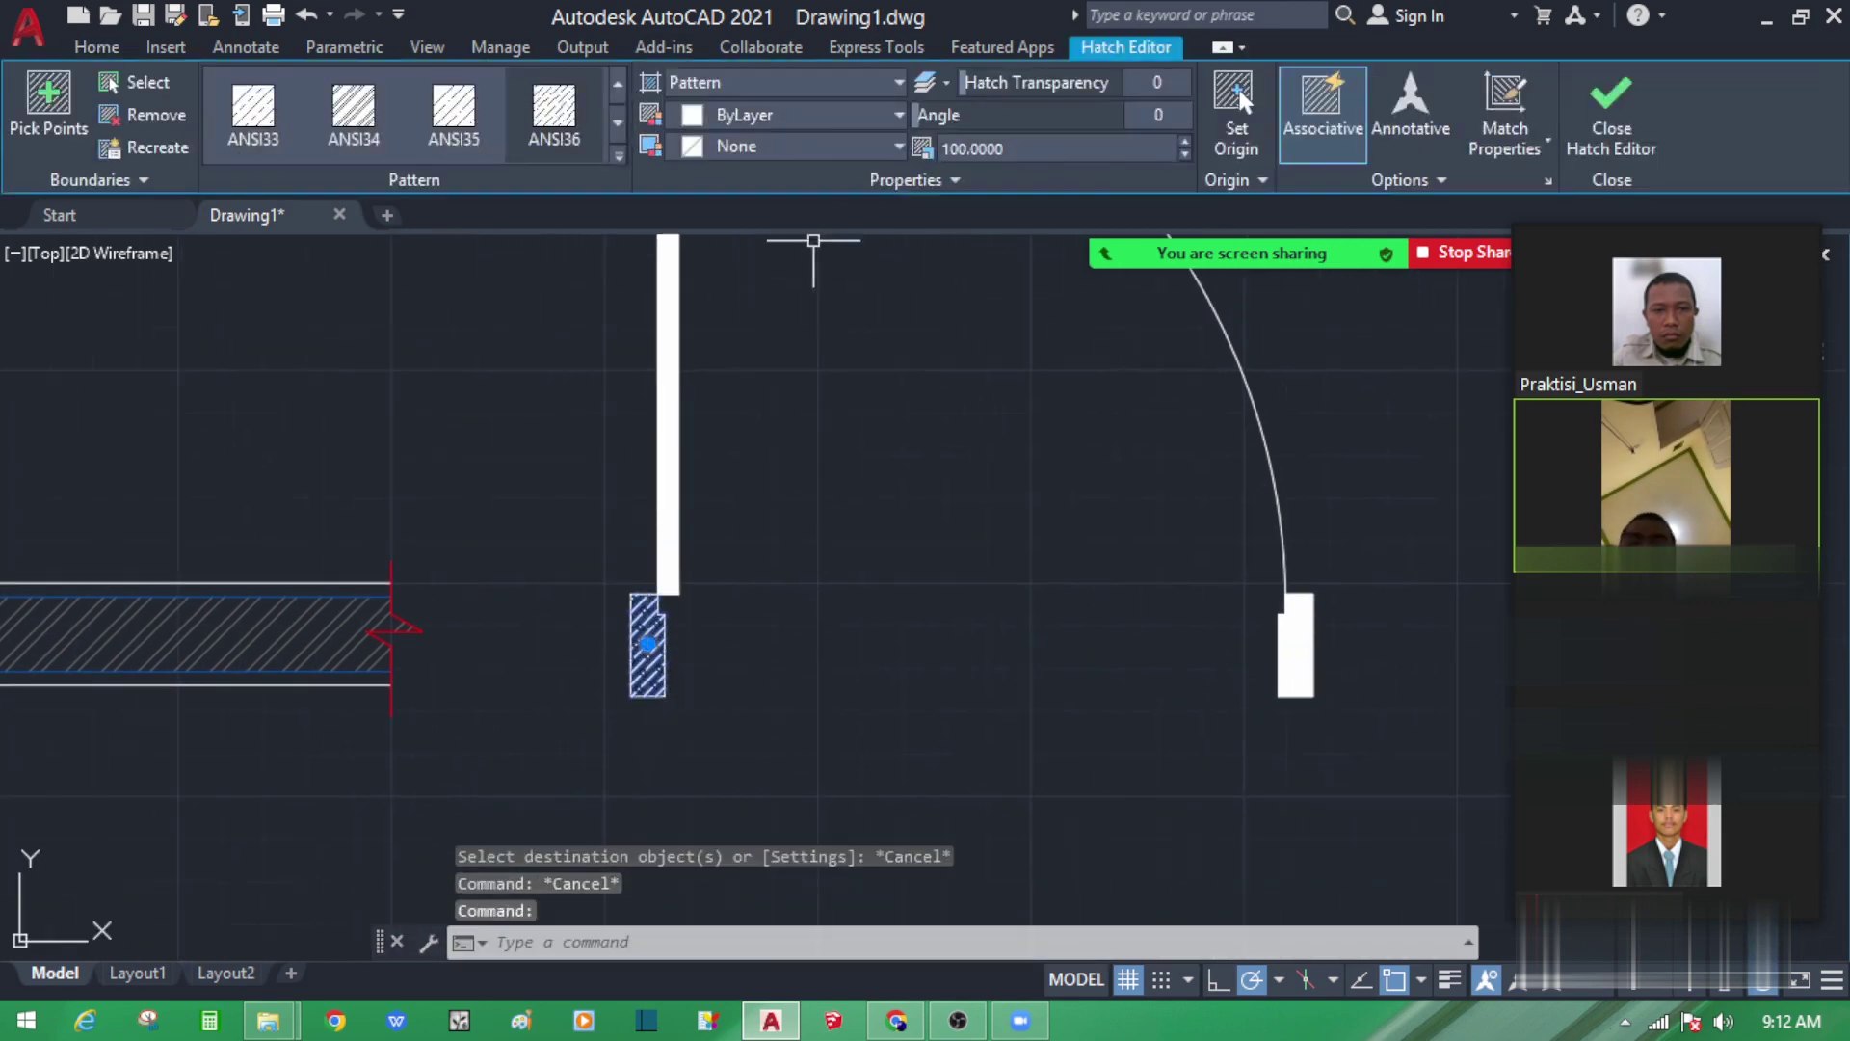
{"action": "left_click", "coordinate": [115, 50]}
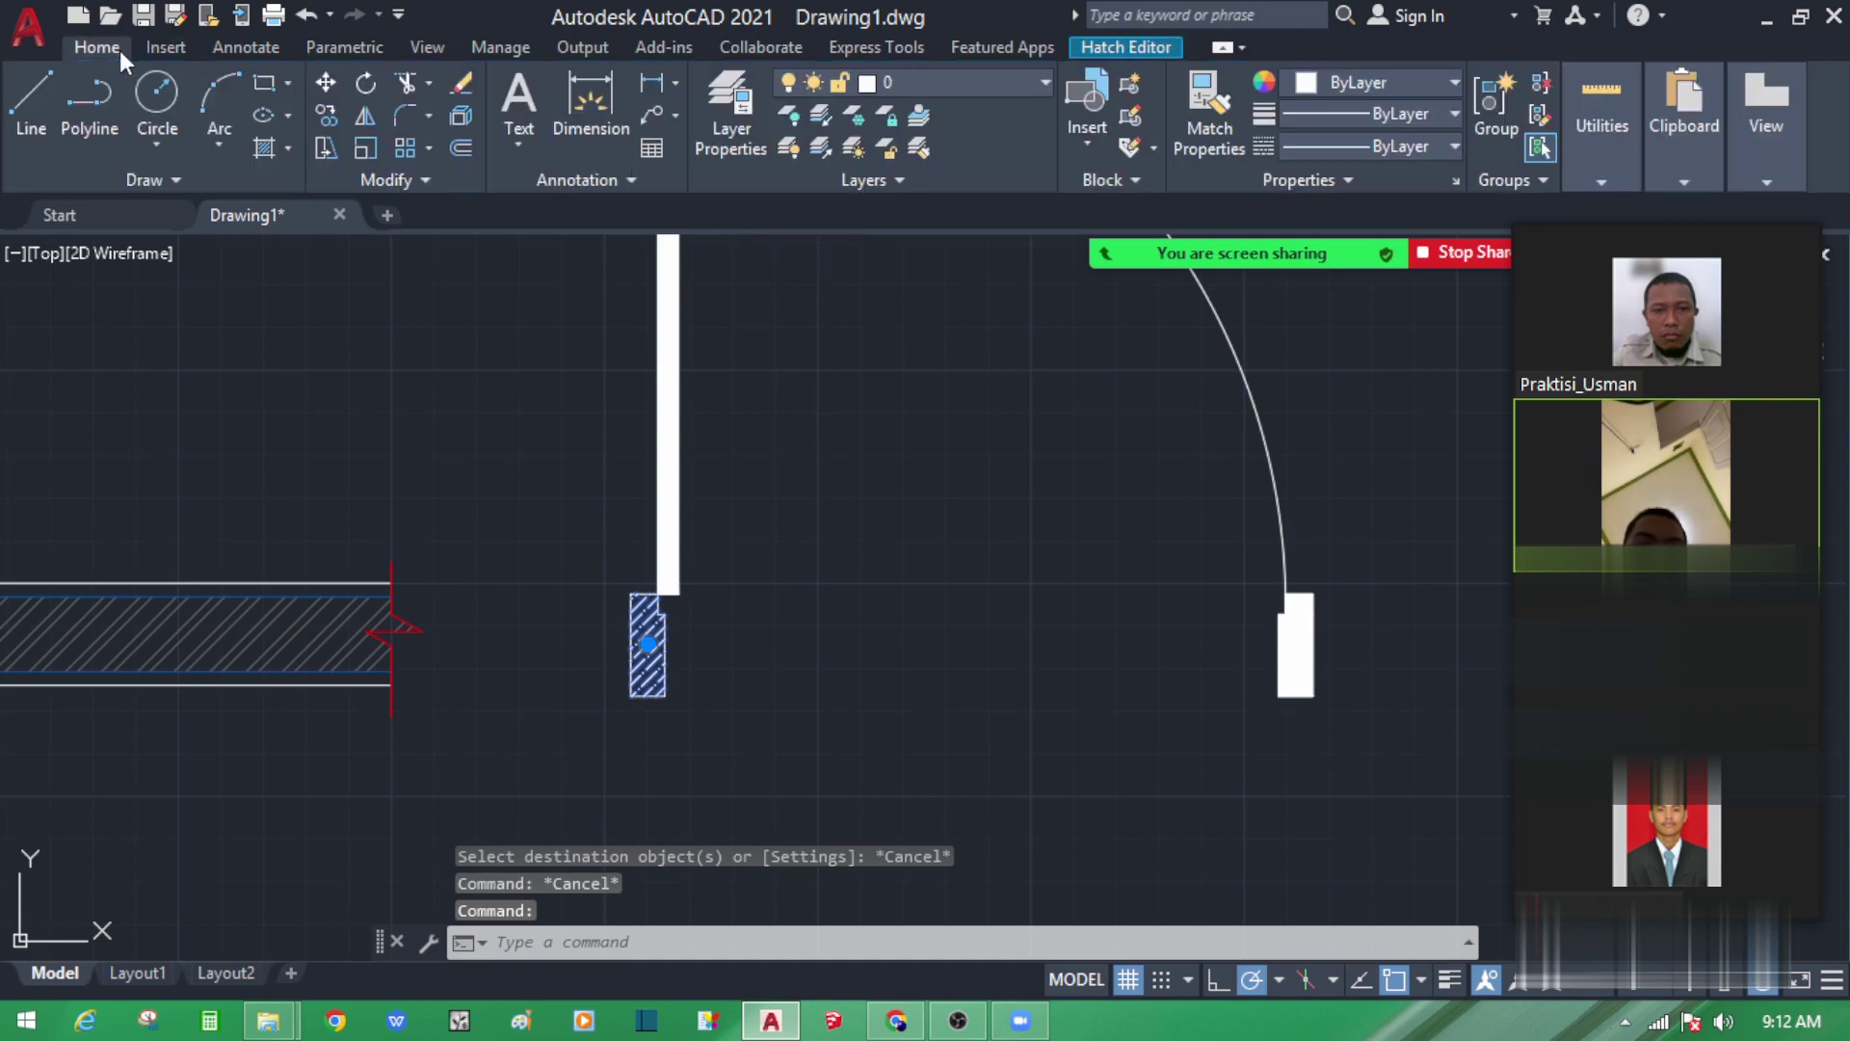
{"action": "left_click", "coordinate": [975, 83]}
{"action": "left_click", "coordinate": [1002, 277]}
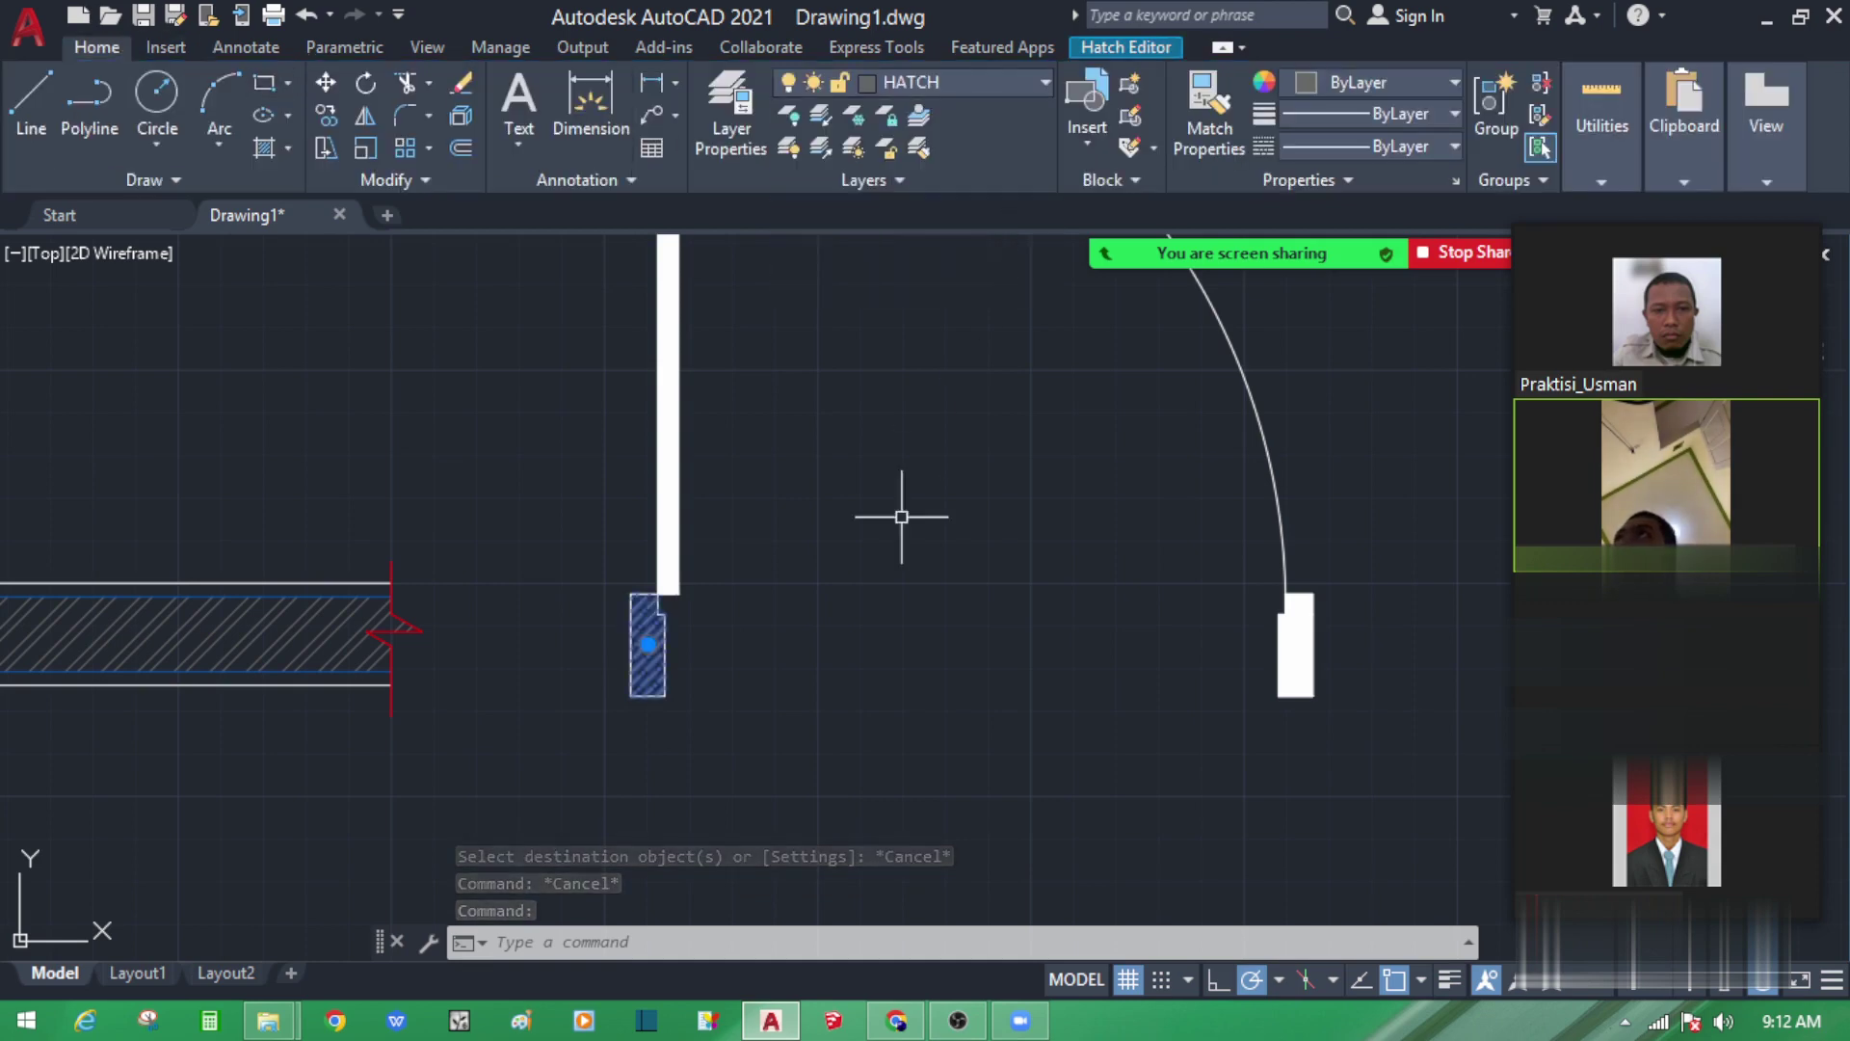
{"action": "key", "text": "Escape"}
Step: Match the right jamb and door leaf hatches to the left jamb's, then select the swing arc
{"action": "type", "text": "a"}
{"action": "key", "text": "Return"}
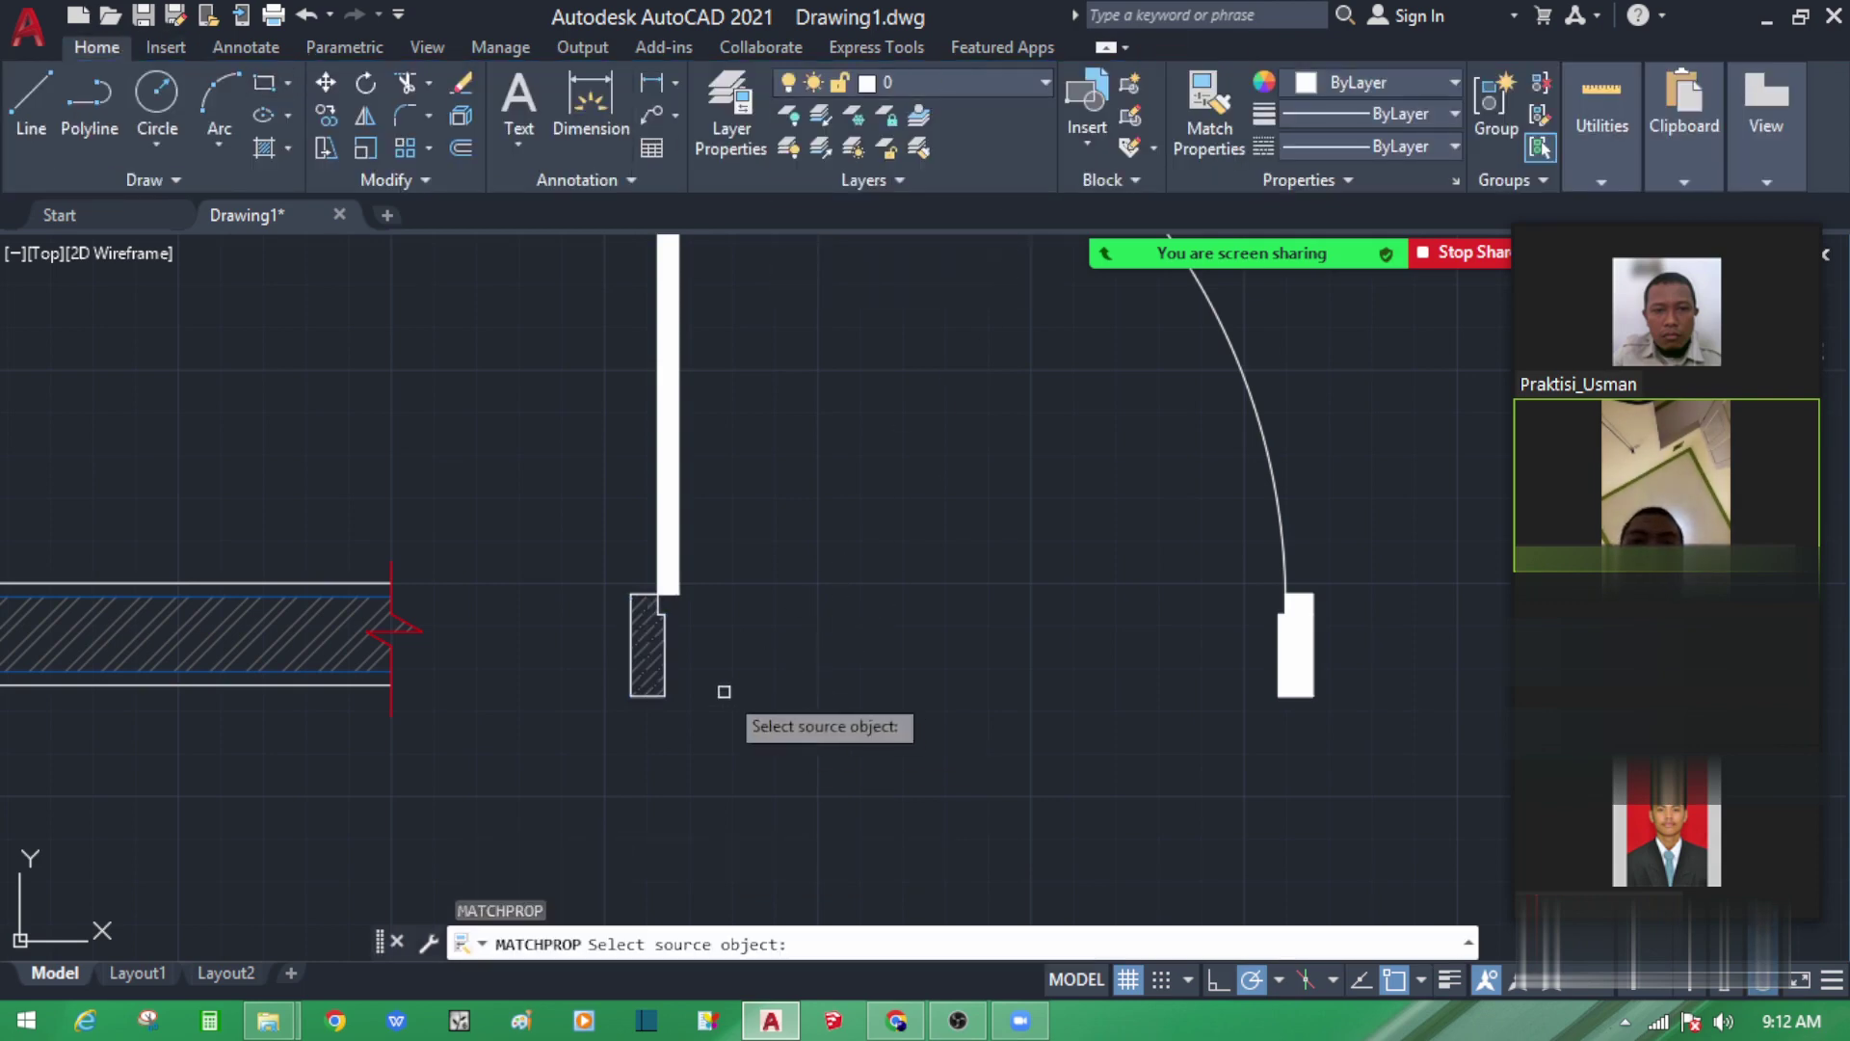
{"action": "left_click", "coordinate": [647, 640]}
{"action": "scroll", "coordinate": [1301, 665], "scroll_direction": "up", "scroll_amount": 4}
{"action": "left_click", "coordinate": [1301, 656]}
{"action": "scroll", "coordinate": [1291, 636], "scroll_direction": "down", "scroll_amount": 5}
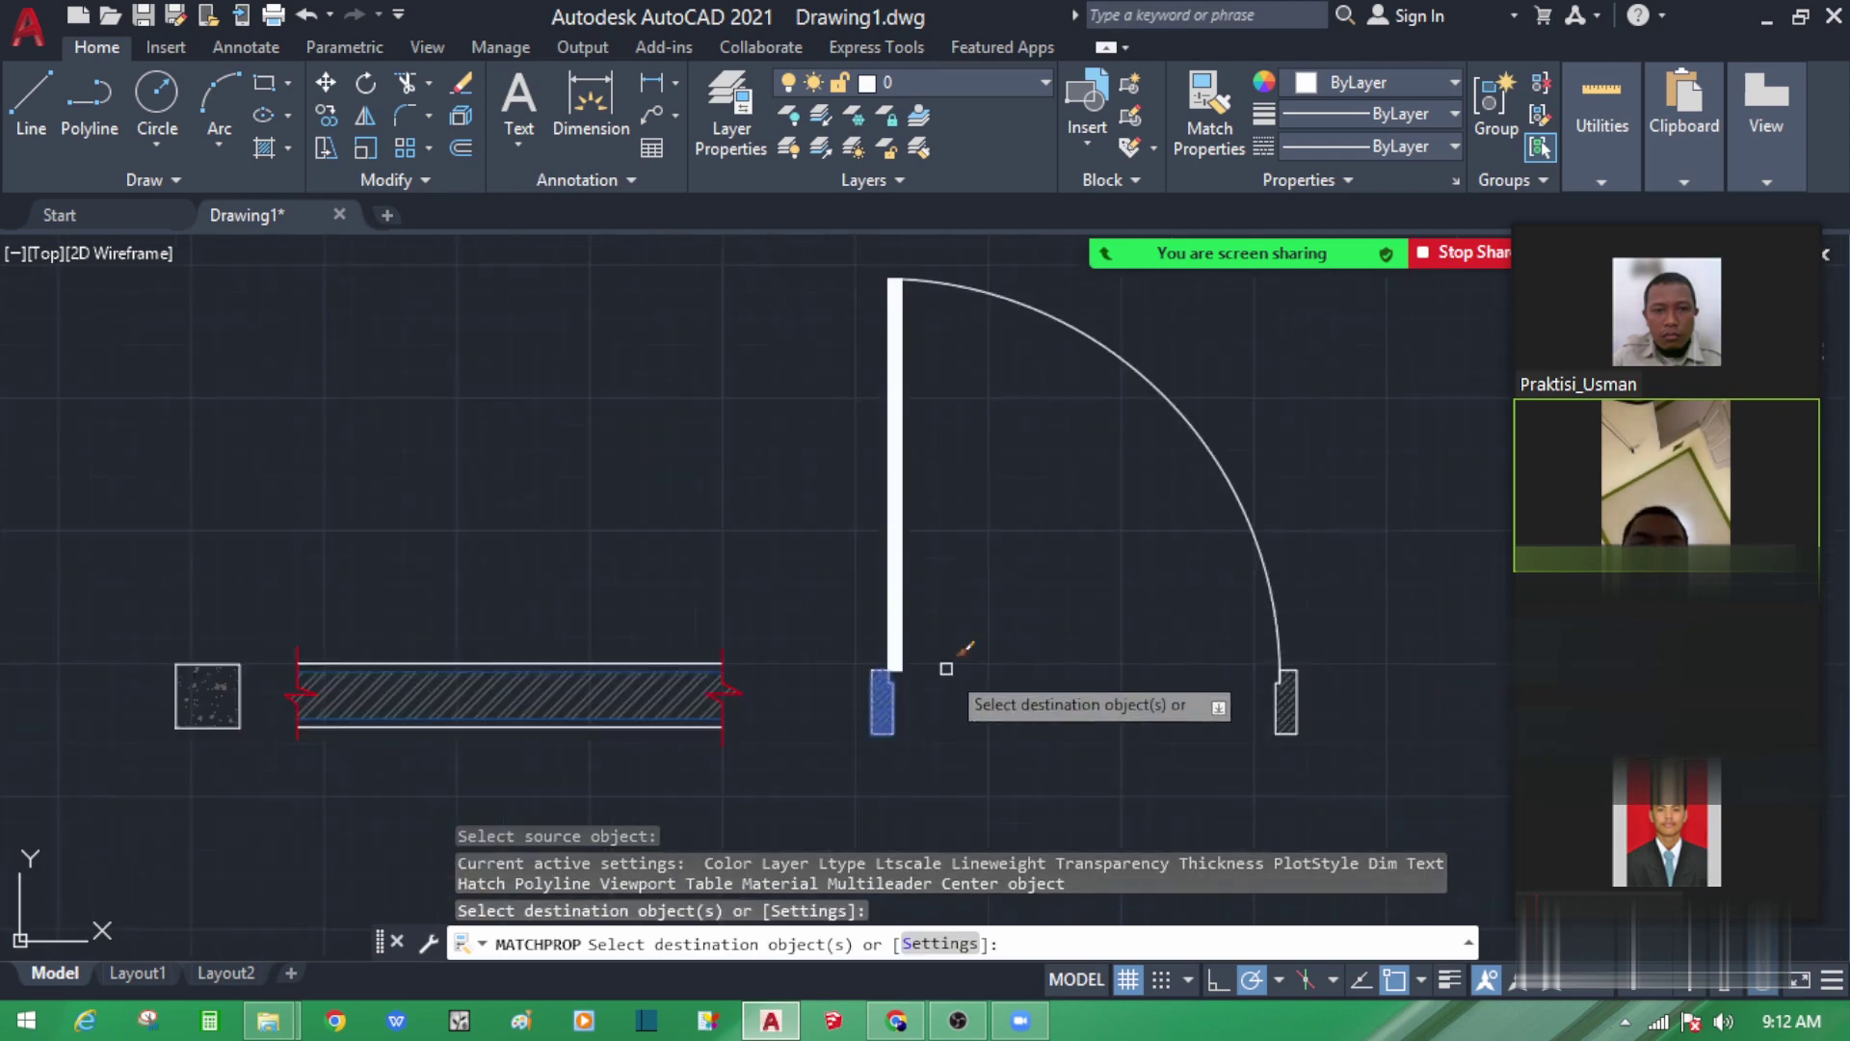
{"action": "scroll", "coordinate": [886, 622], "scroll_direction": "up", "scroll_amount": 5}
{"action": "left_click", "coordinate": [867, 617]}
{"action": "key", "text": "Escape"}
{"action": "scroll", "coordinate": [628, 425], "scroll_direction": "down", "scroll_amount": 5}
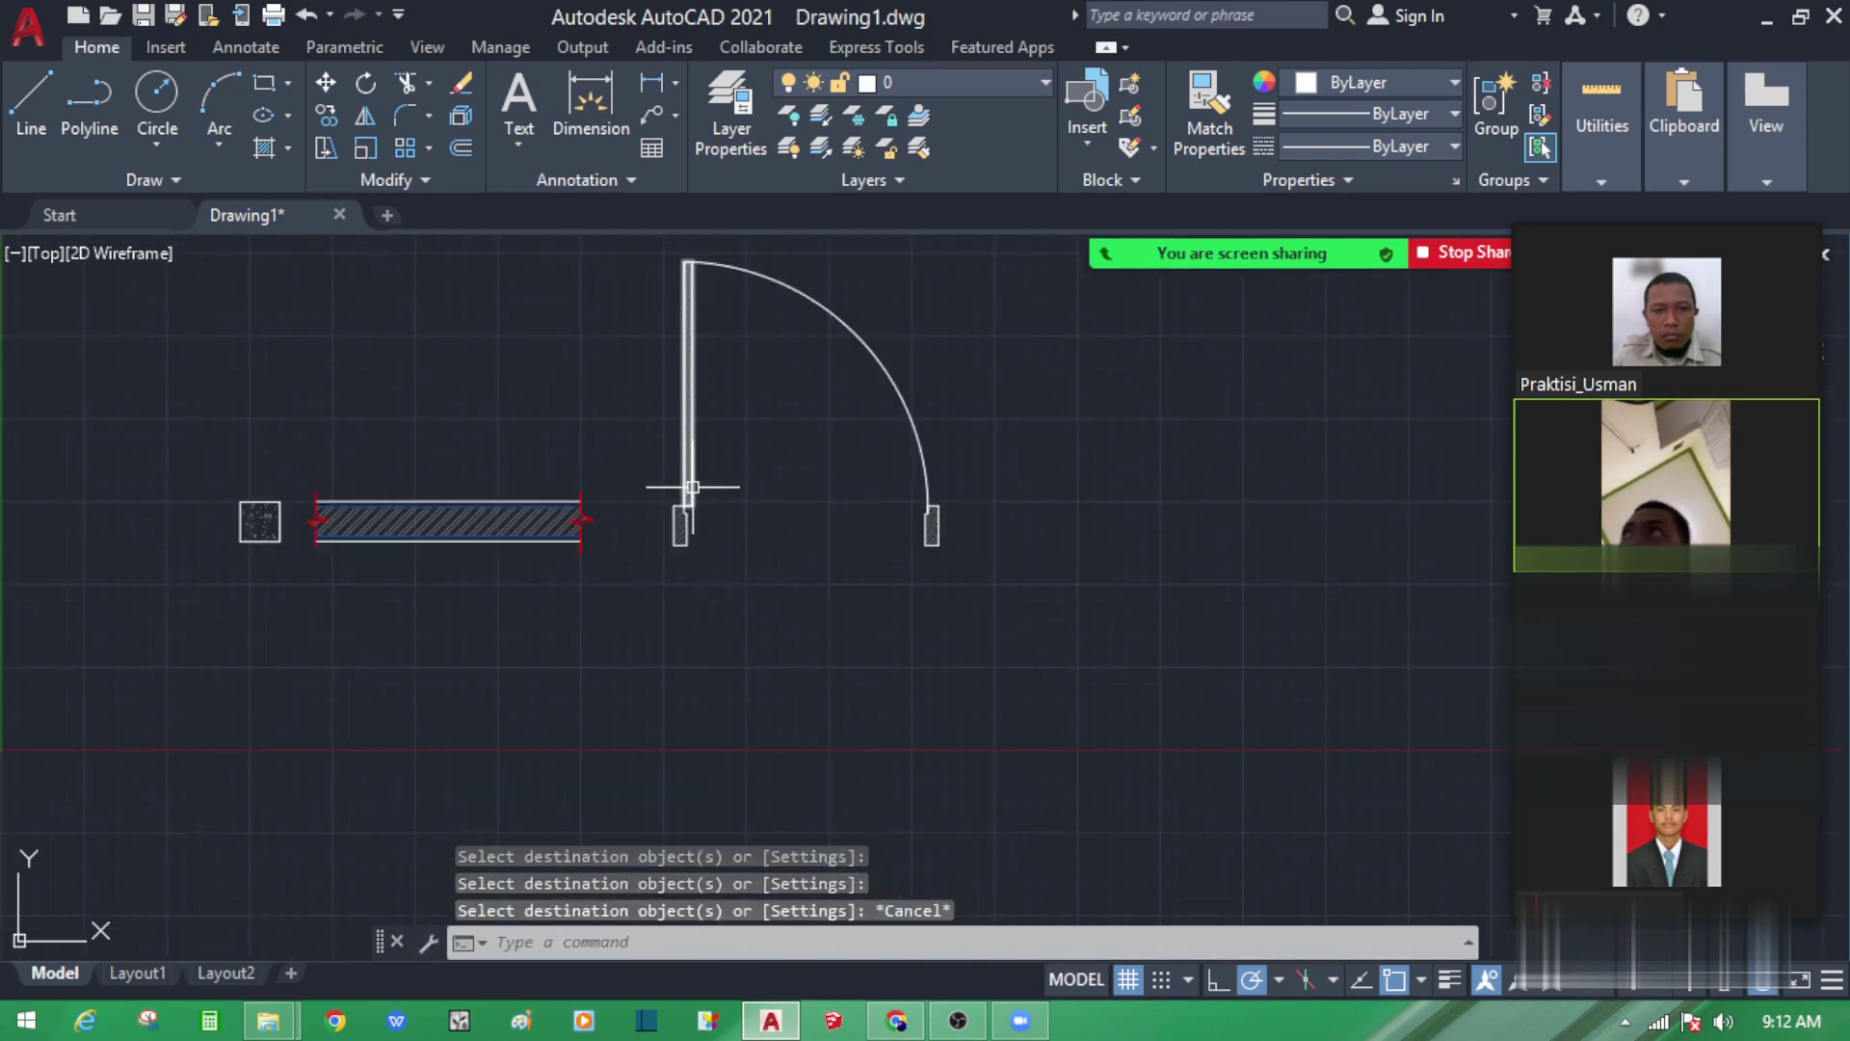
{"action": "middle_click_drag", "start_coordinate": [978, 584], "coordinate": [985, 681]}
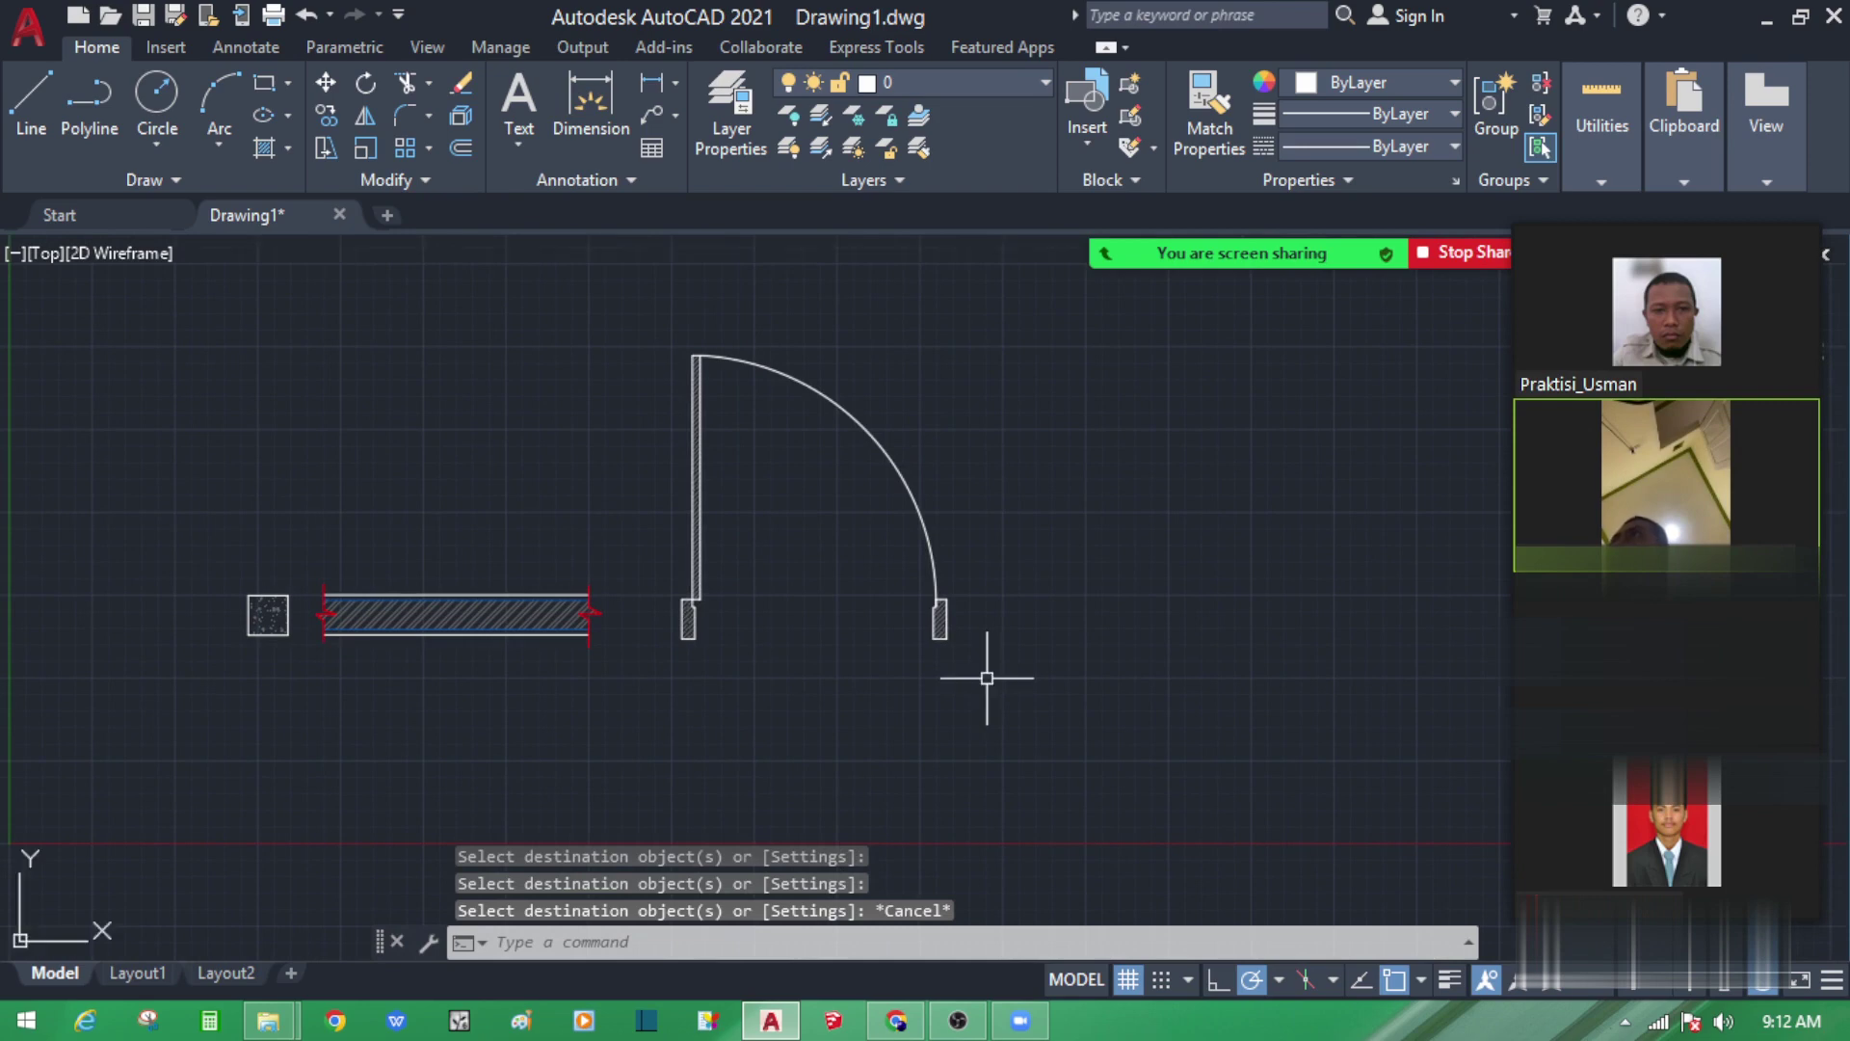
{"action": "left_click", "coordinate": [1003, 517]}
{"action": "left_click", "coordinate": [859, 429]}
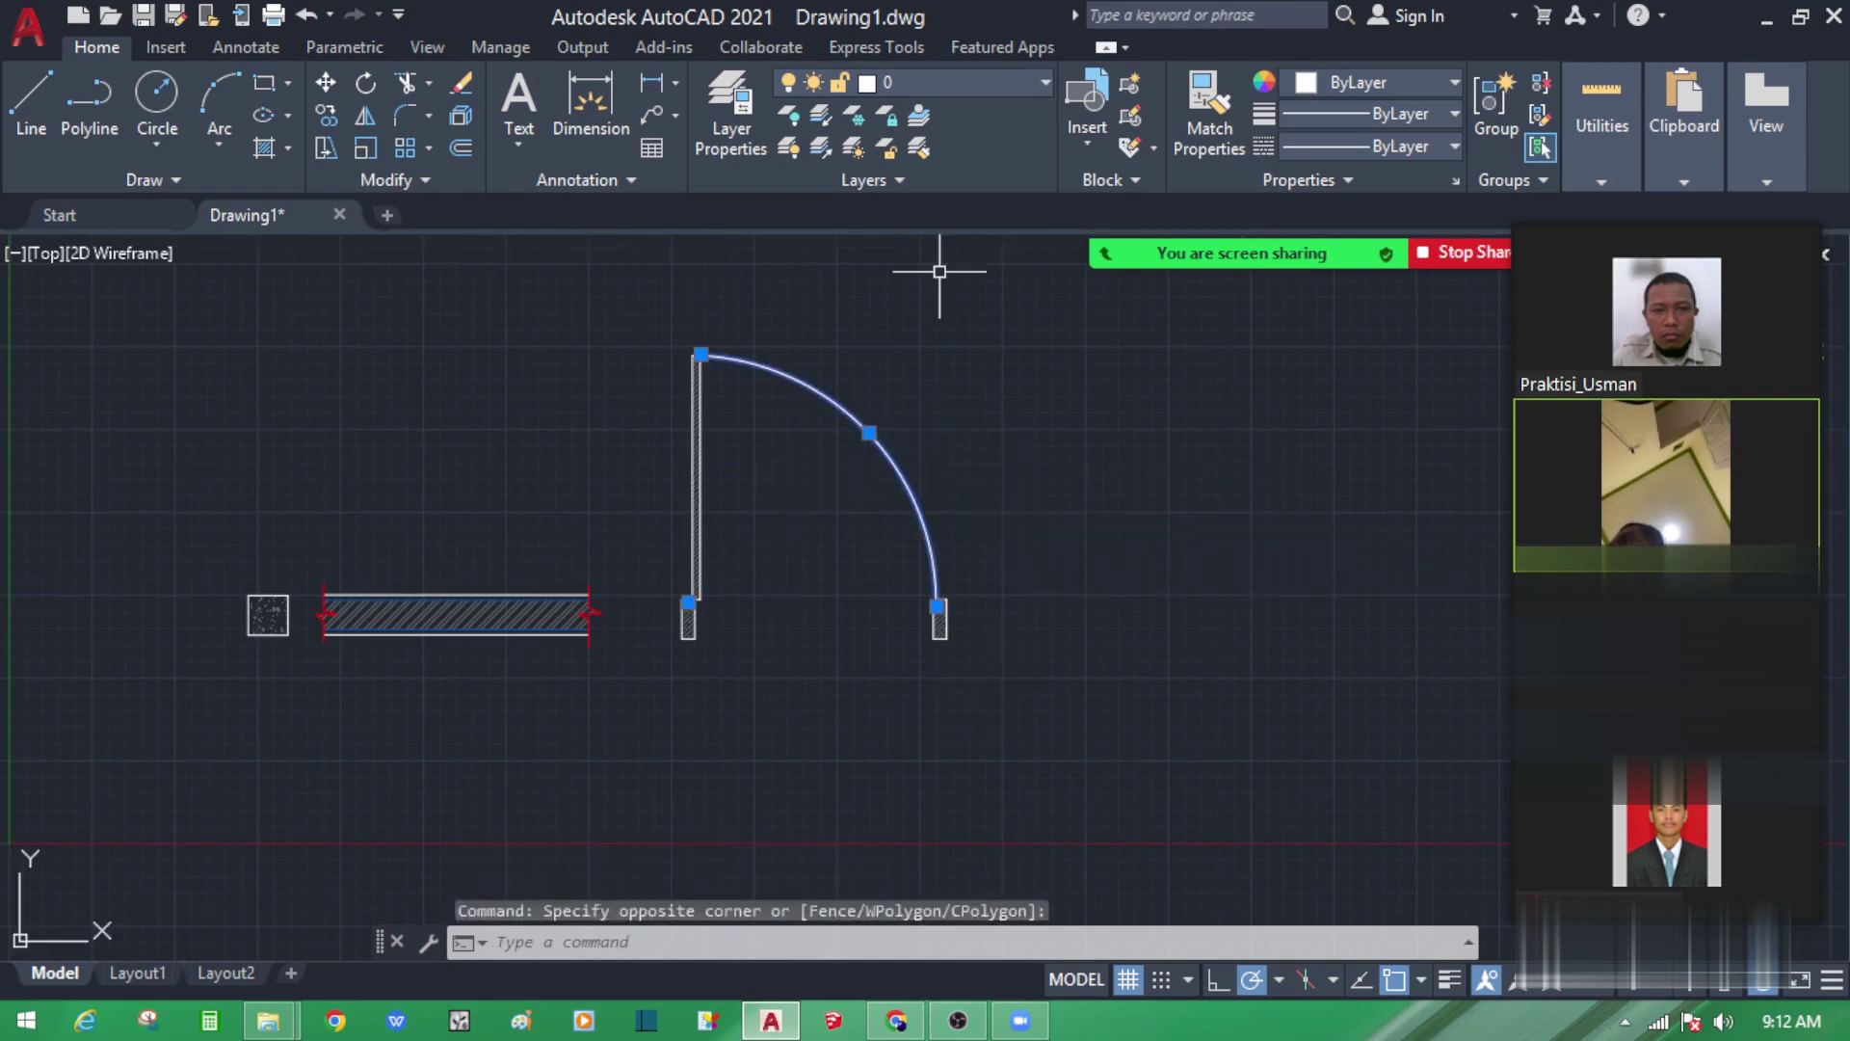
Step: Assign the quarter-arc swing to the HATCH layer, then reselect the arc
{"action": "left_click", "coordinate": [992, 87]}
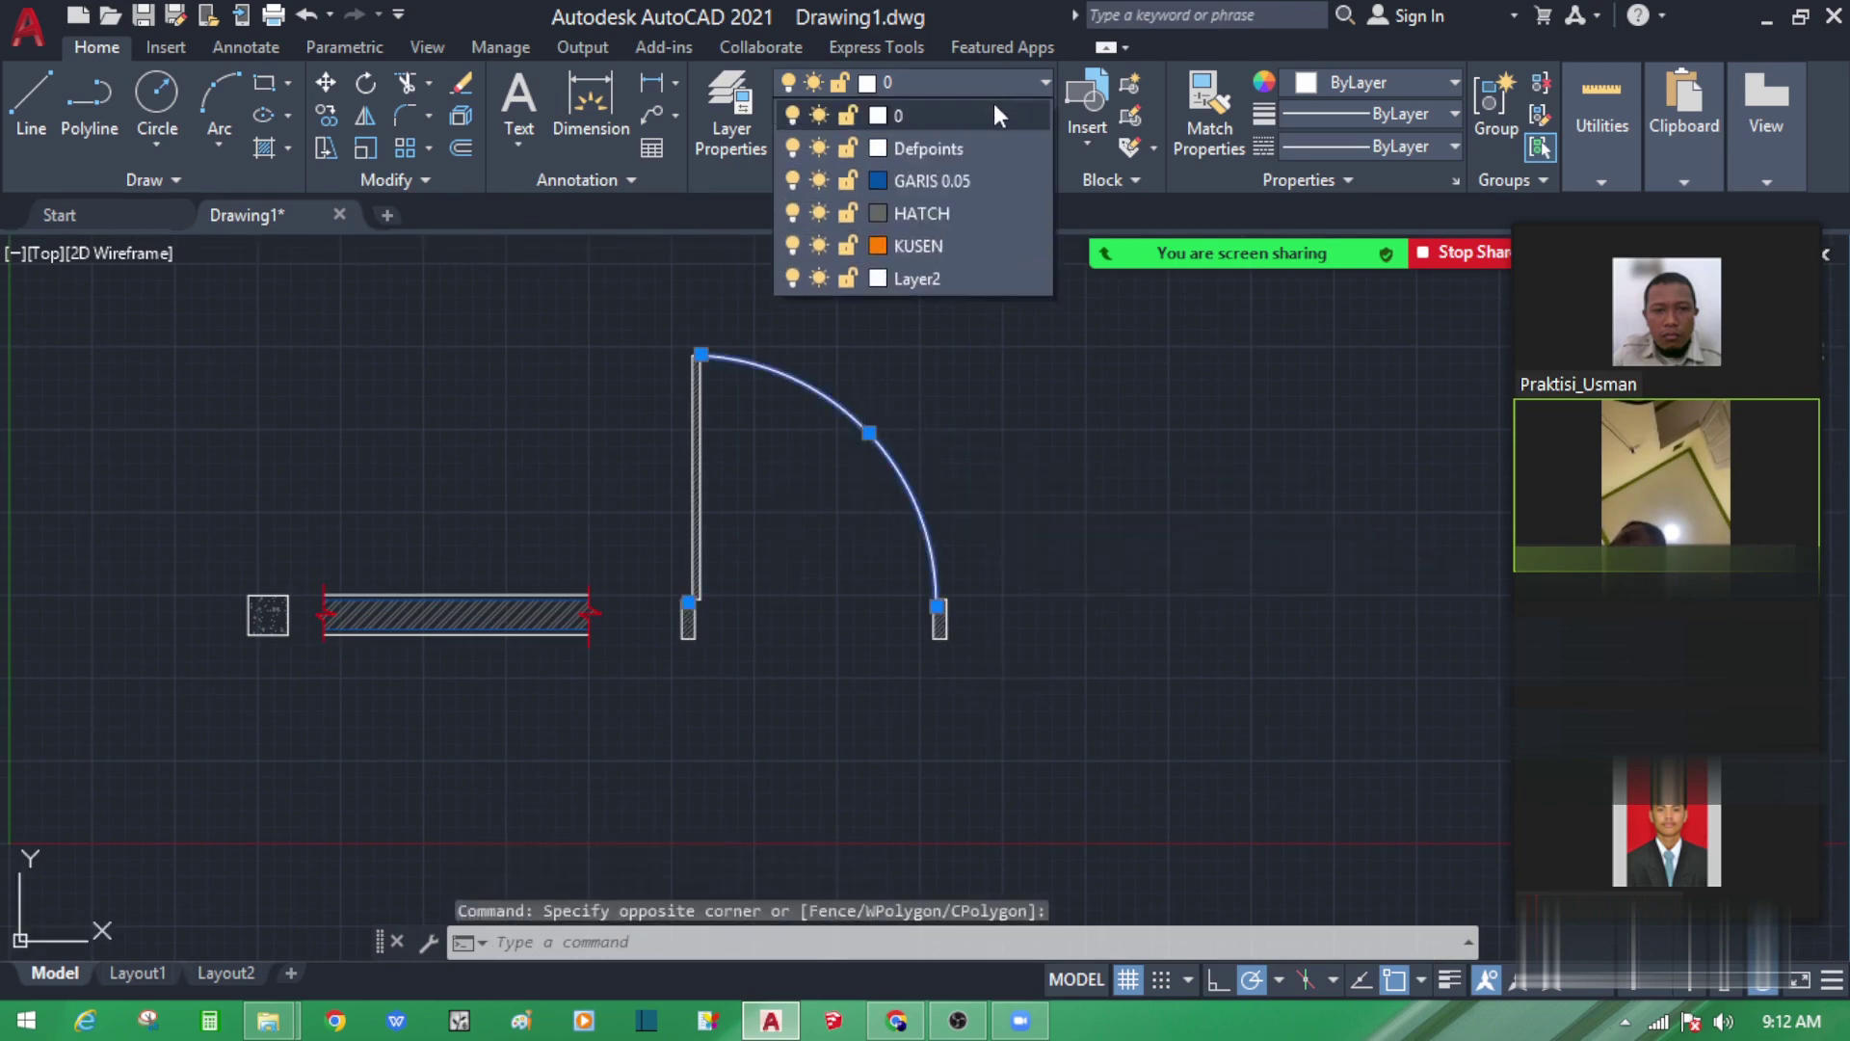
{"action": "left_click", "coordinate": [981, 204]}
{"action": "left_click", "coordinate": [1070, 627]}
{"action": "key", "text": "Escape"}
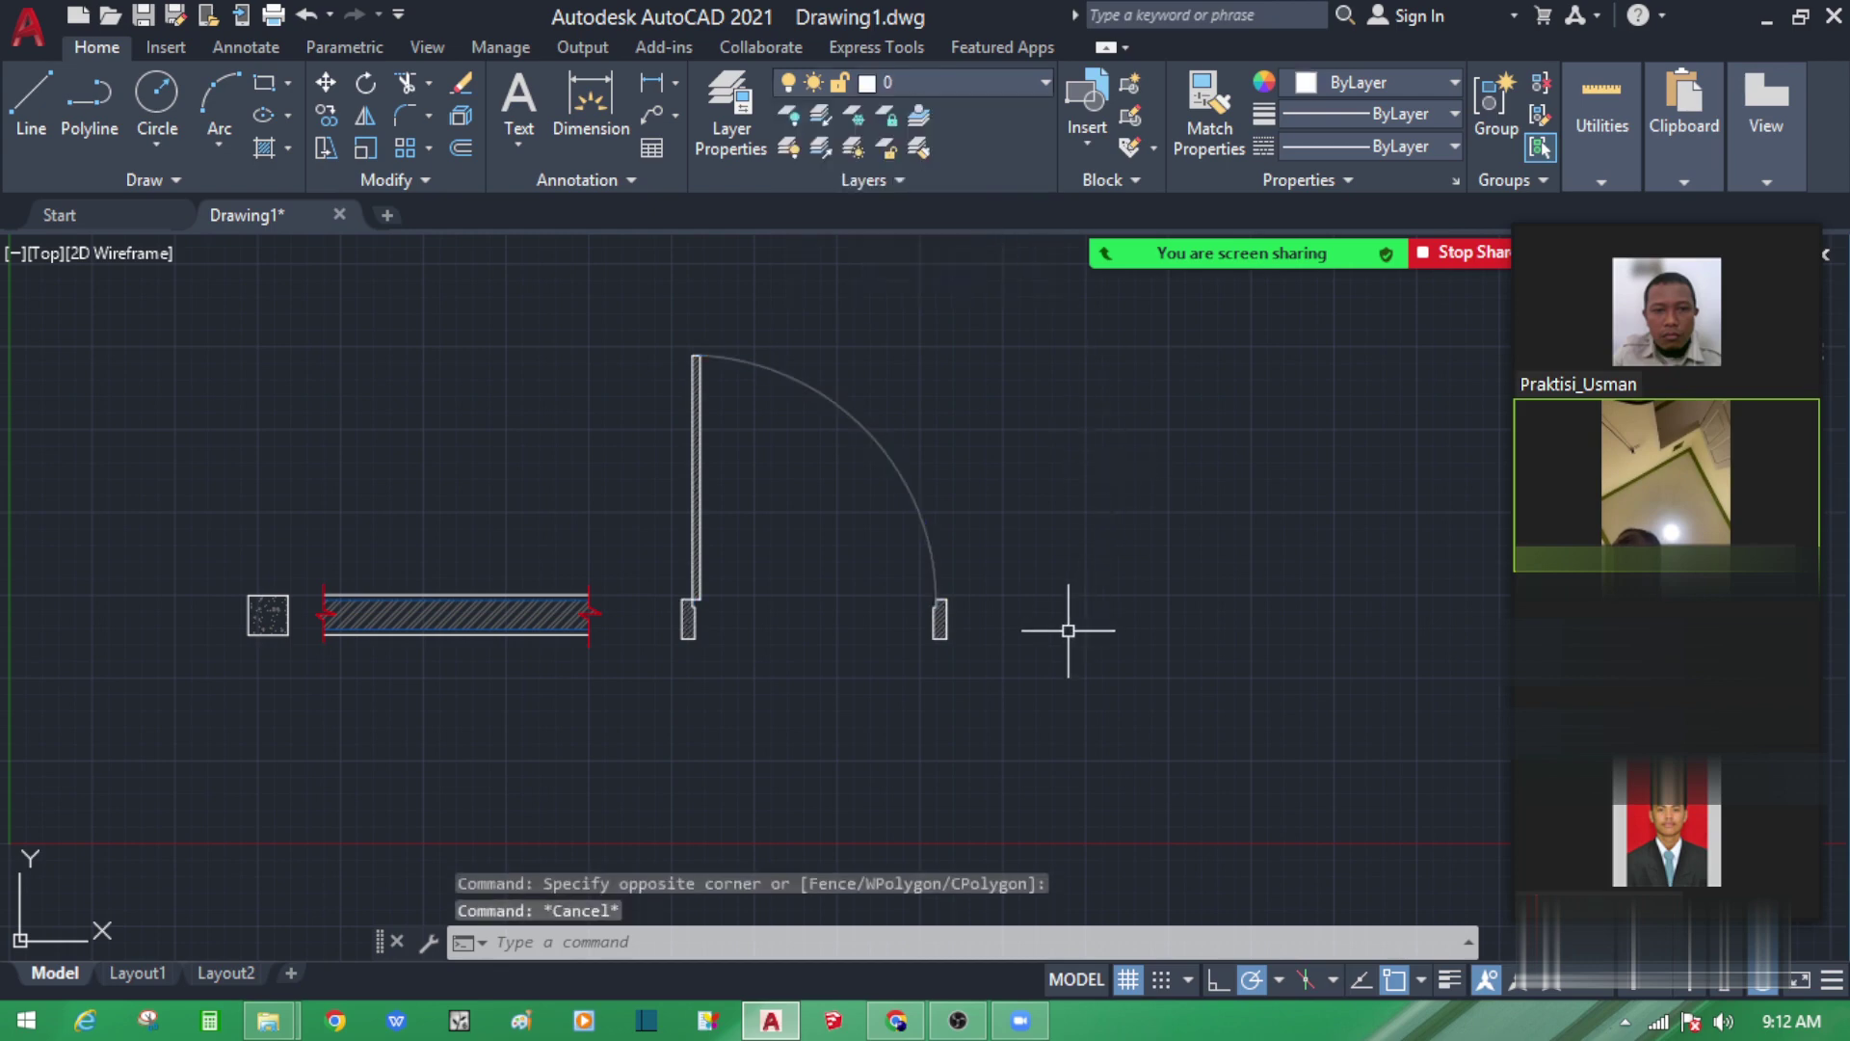
{"action": "scroll", "coordinate": [950, 568], "scroll_direction": "up", "scroll_amount": 2}
{"action": "left_click", "coordinate": [959, 507]}
{"action": "left_click", "coordinate": [860, 487]}
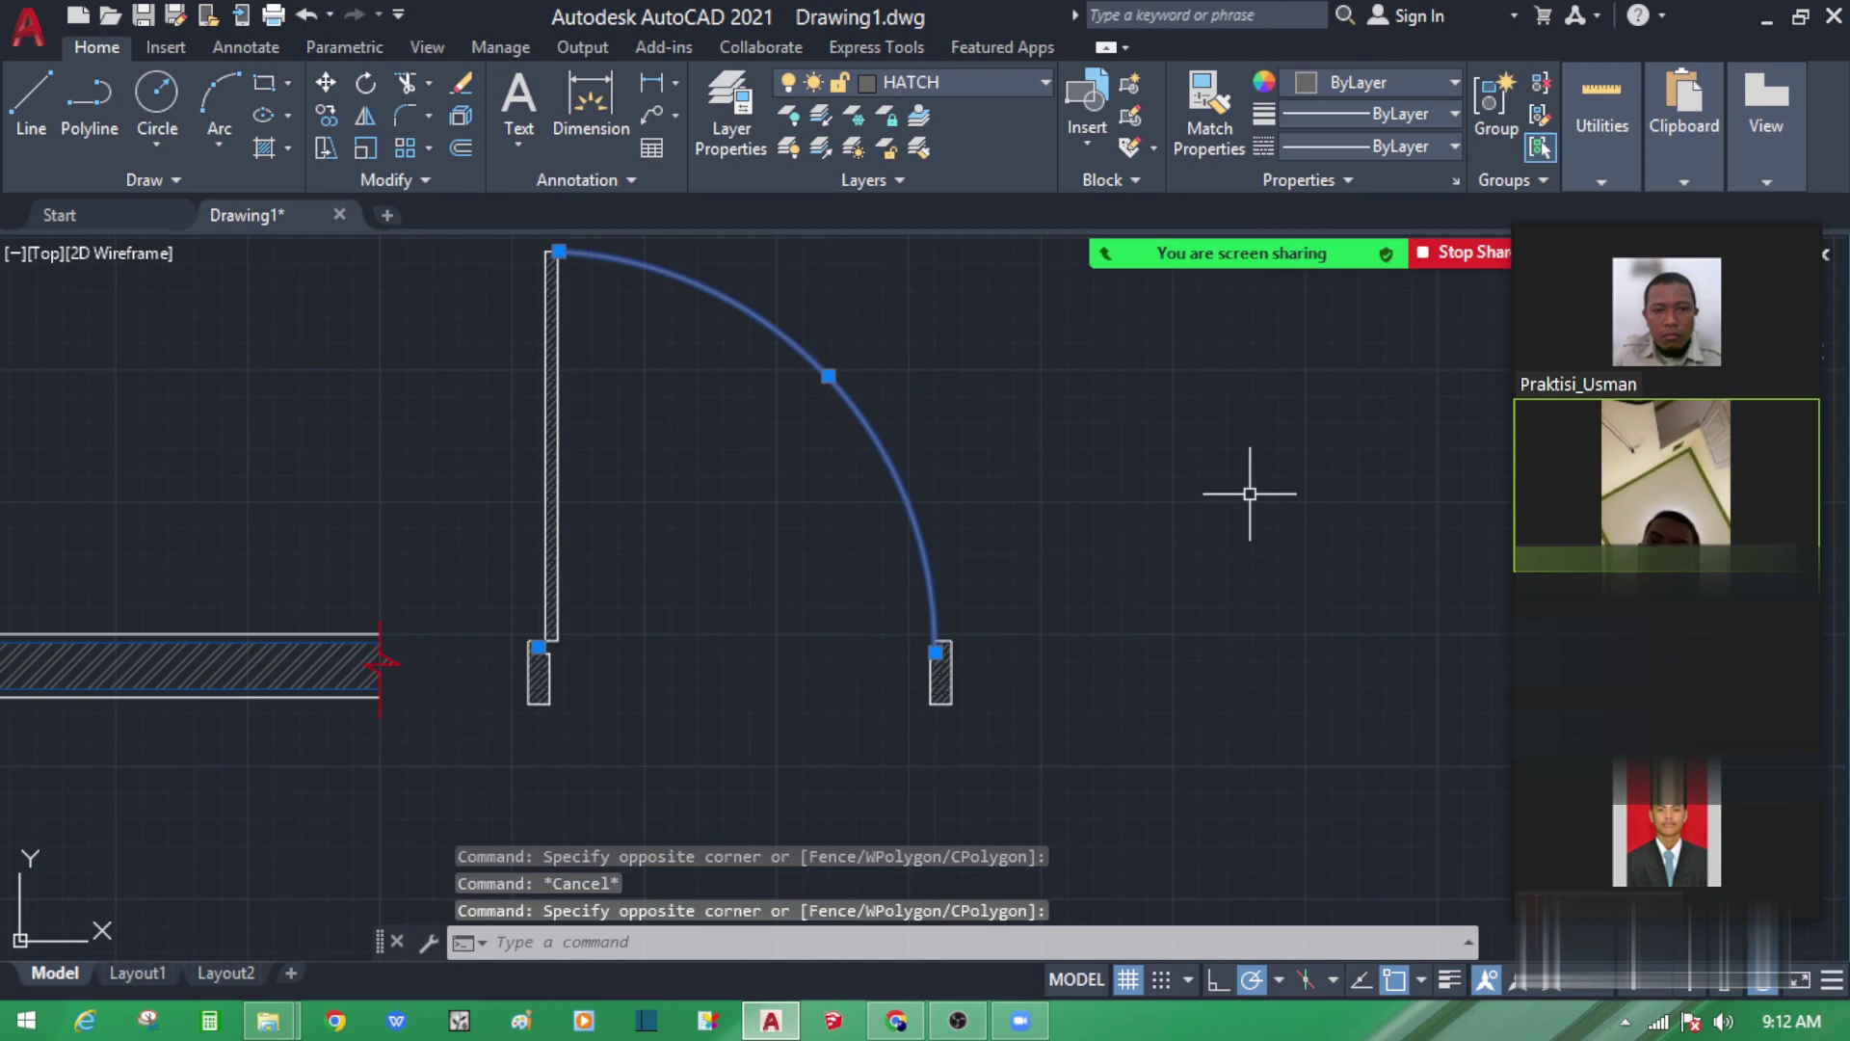
{"action": "key", "text": "Escape"}
{"action": "middle_click_drag", "start_coordinate": [758, 568], "coordinate": [965, 636]}
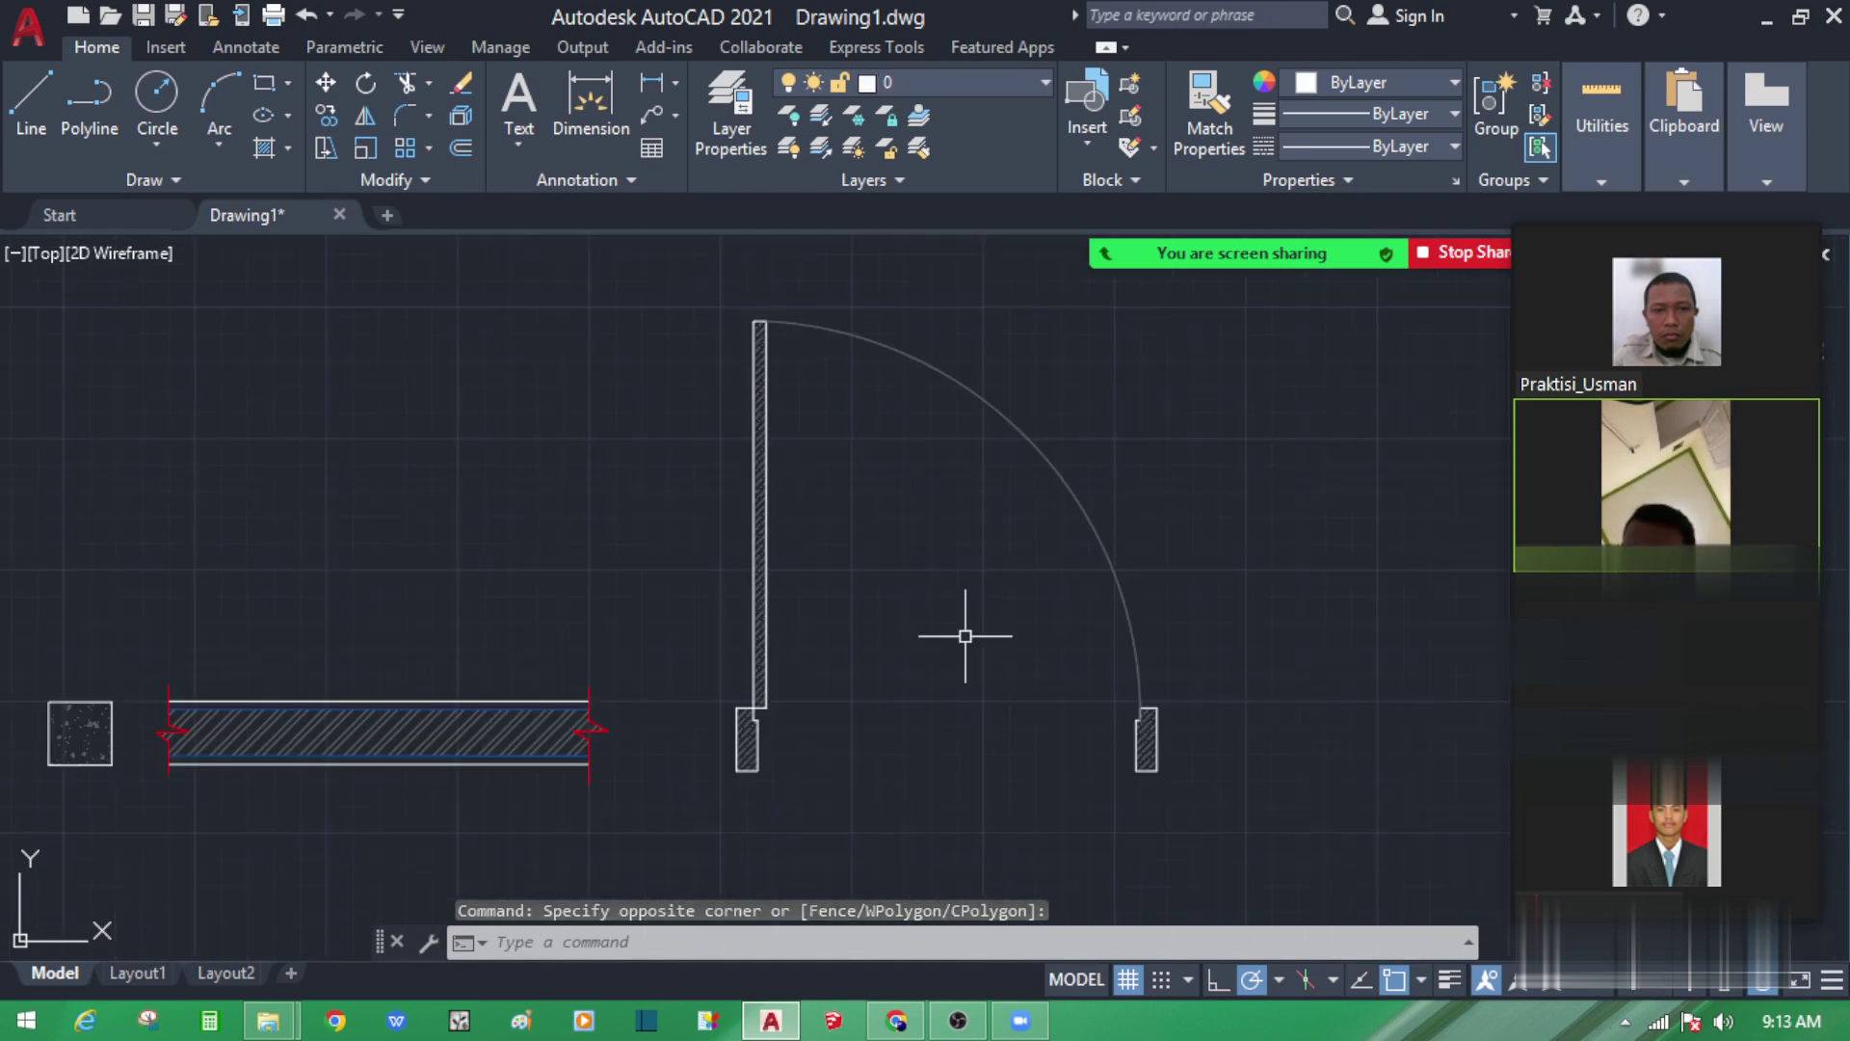
{"action": "scroll", "coordinate": [966, 636], "scroll_direction": "down", "scroll_amount": 3}
{"action": "scroll", "coordinate": [561, 679], "scroll_direction": "up", "scroll_amount": 3}
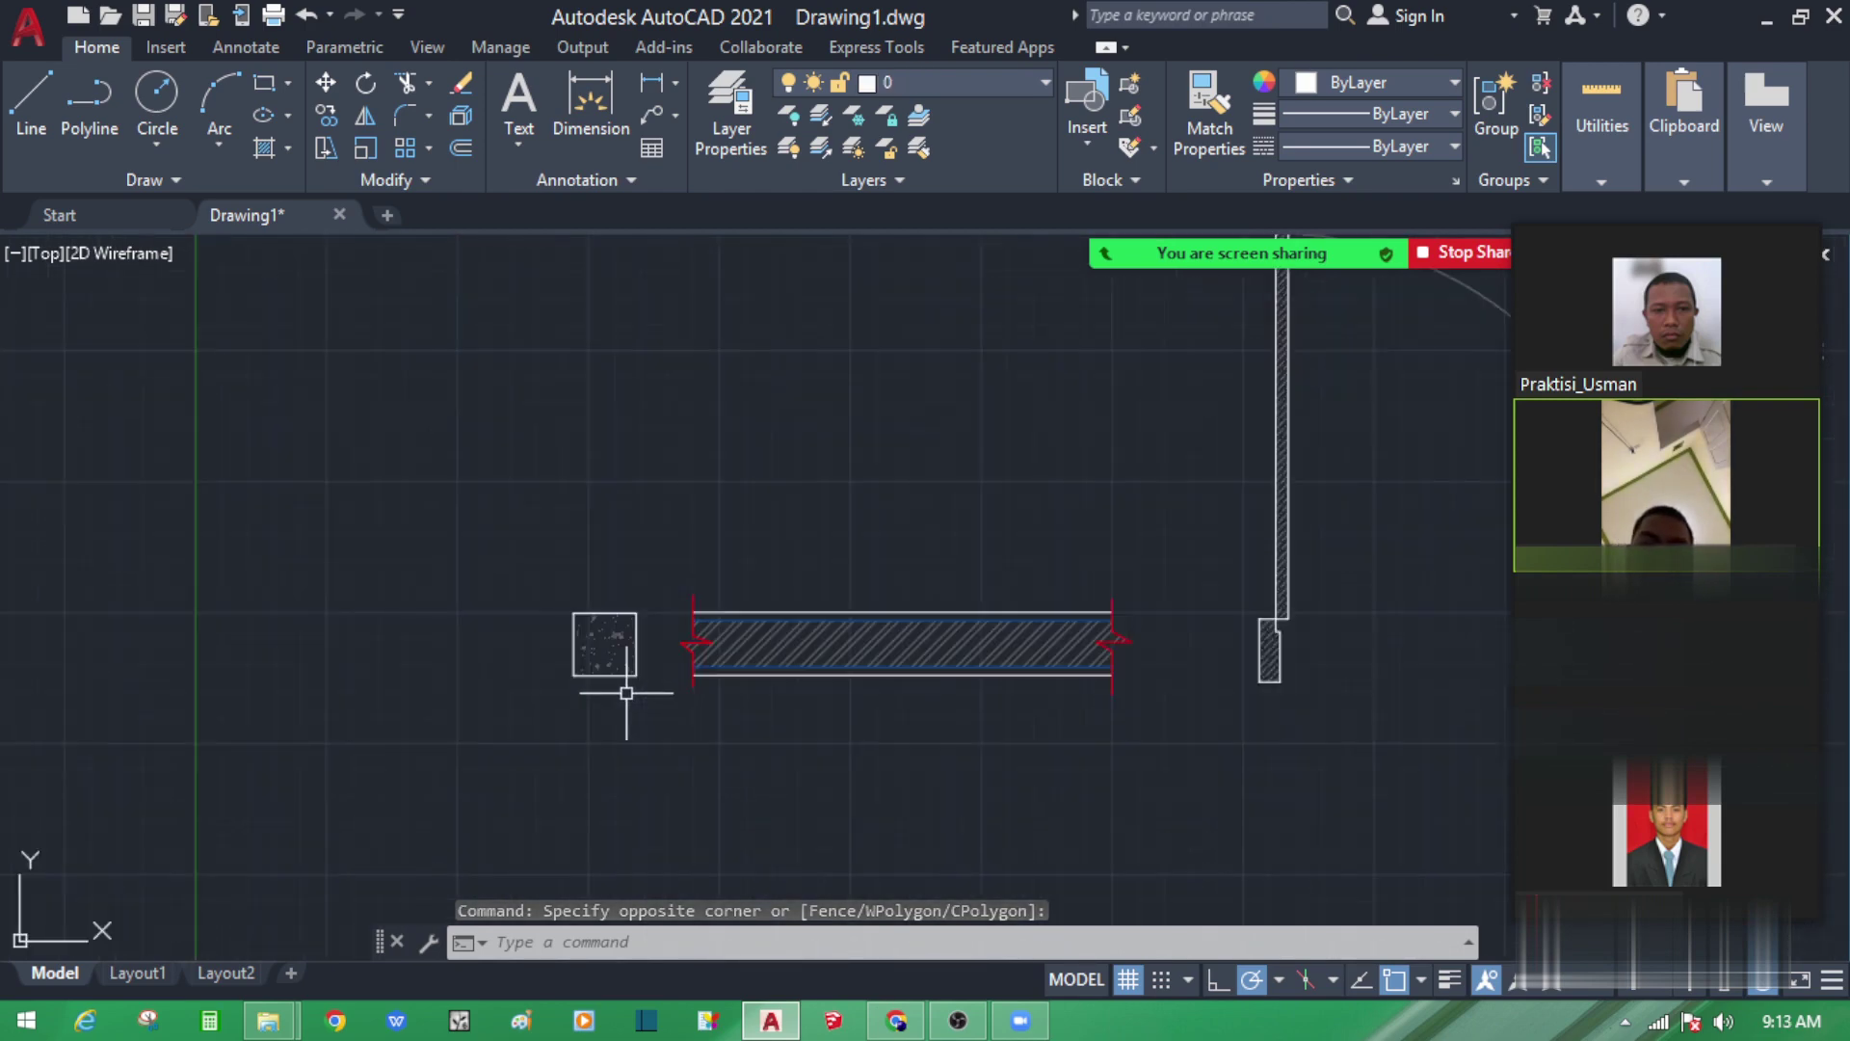
{"action": "middle_click_drag", "start_coordinate": [597, 626], "coordinate": [473, 661]}
{"action": "left_click", "coordinate": [420, 582]}
{"action": "left_click", "coordinate": [520, 764]}
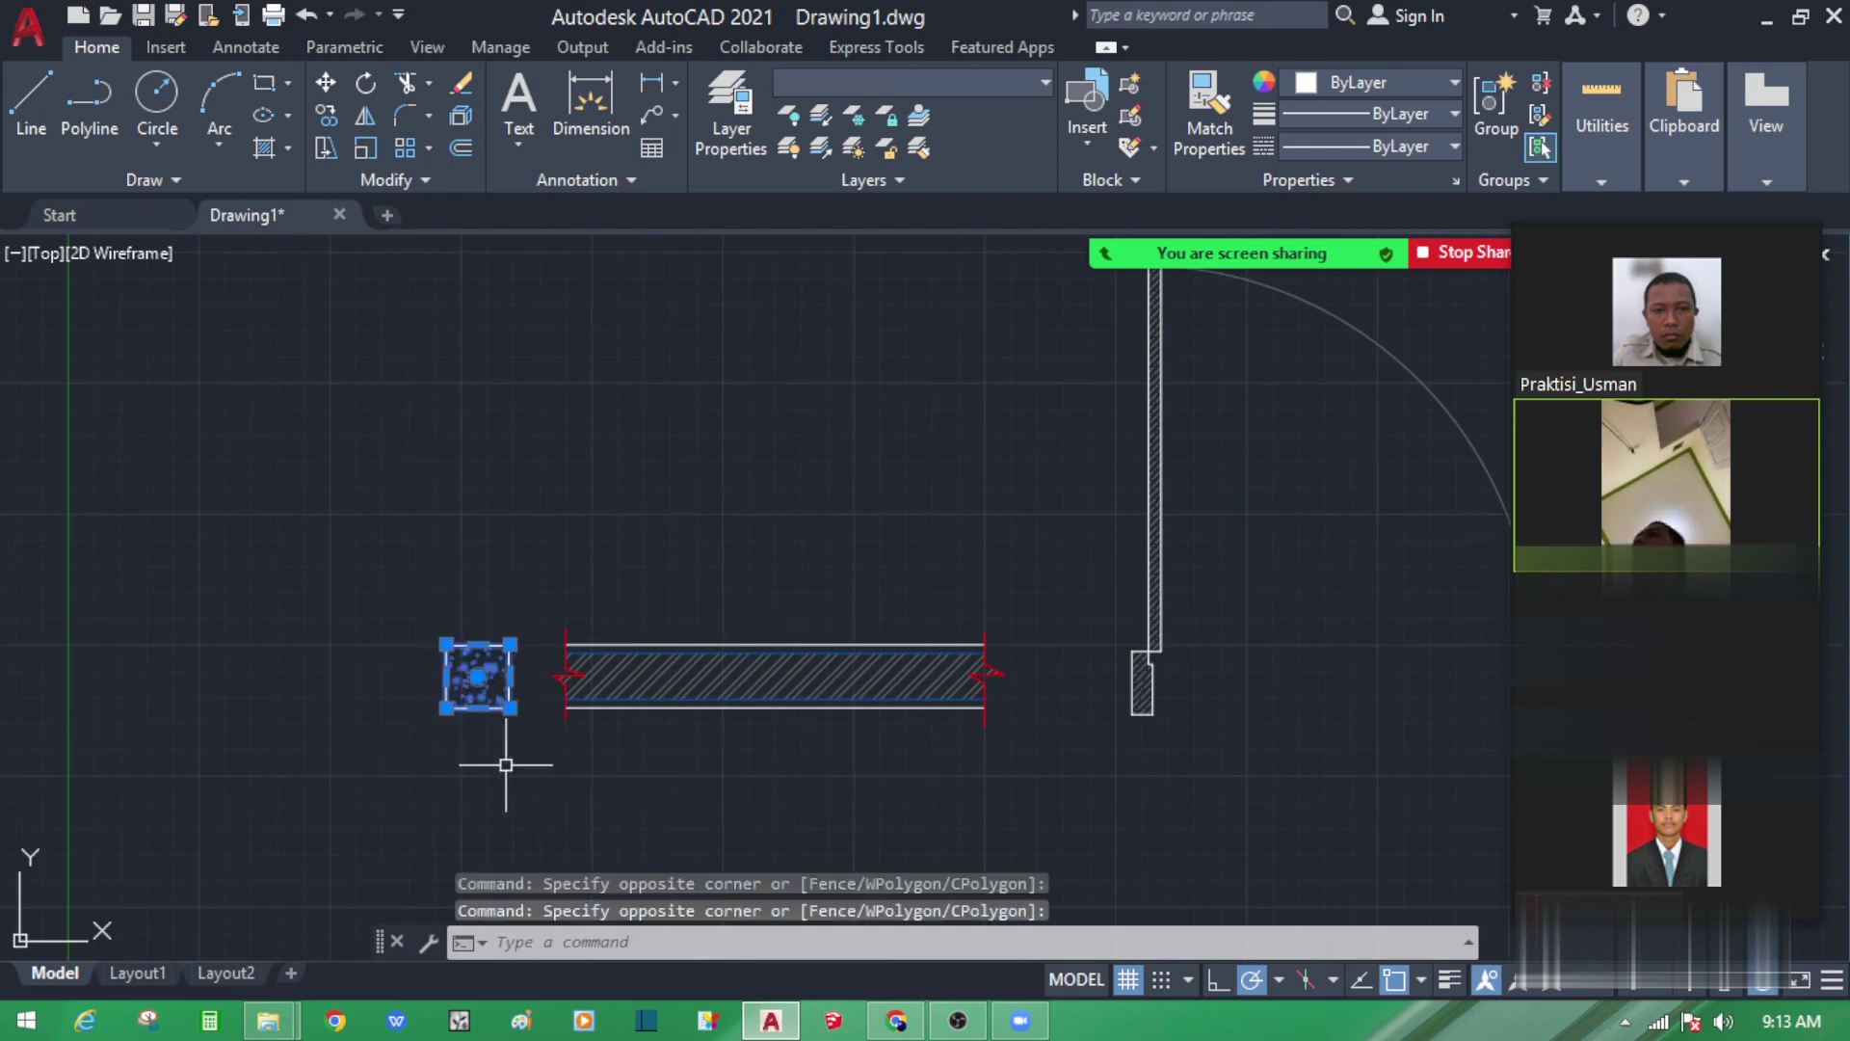
{"action": "key", "text": "Escape"}
{"action": "left_click", "coordinate": [551, 604]}
{"action": "left_click", "coordinate": [1037, 789]}
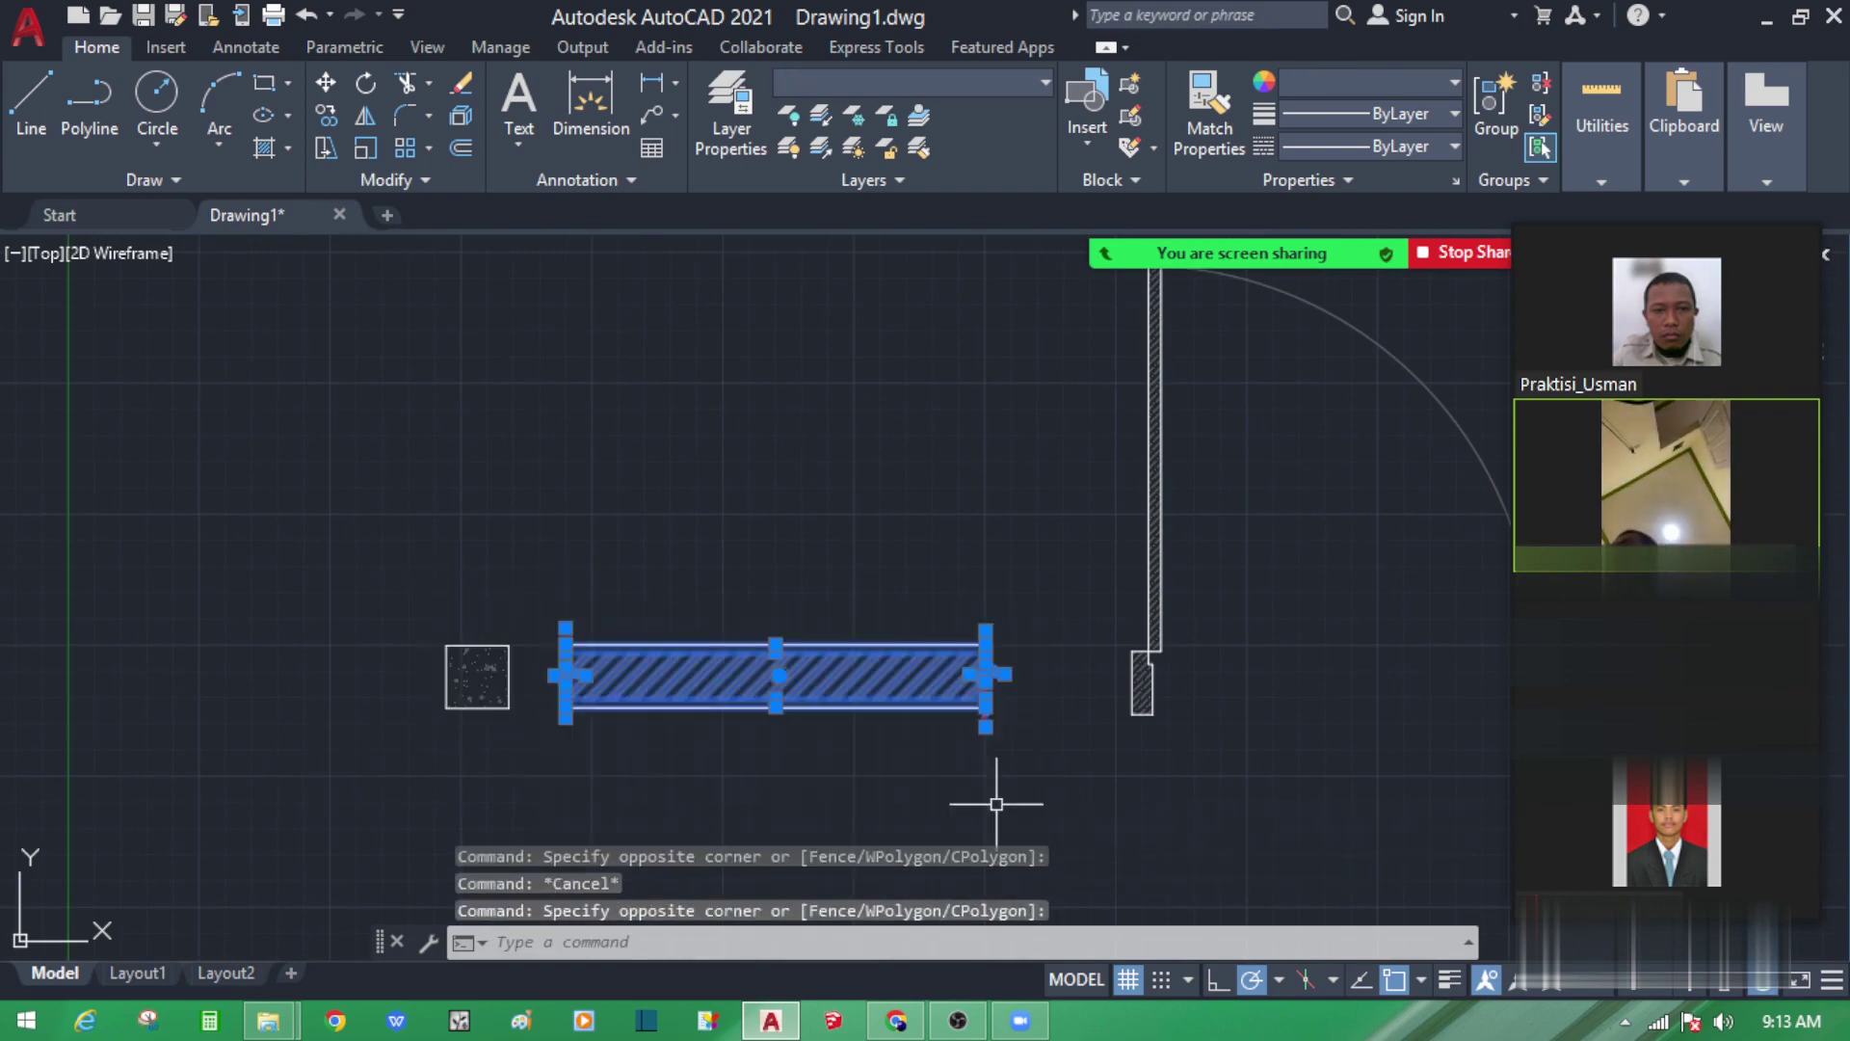
{"action": "key", "text": "Escape"}
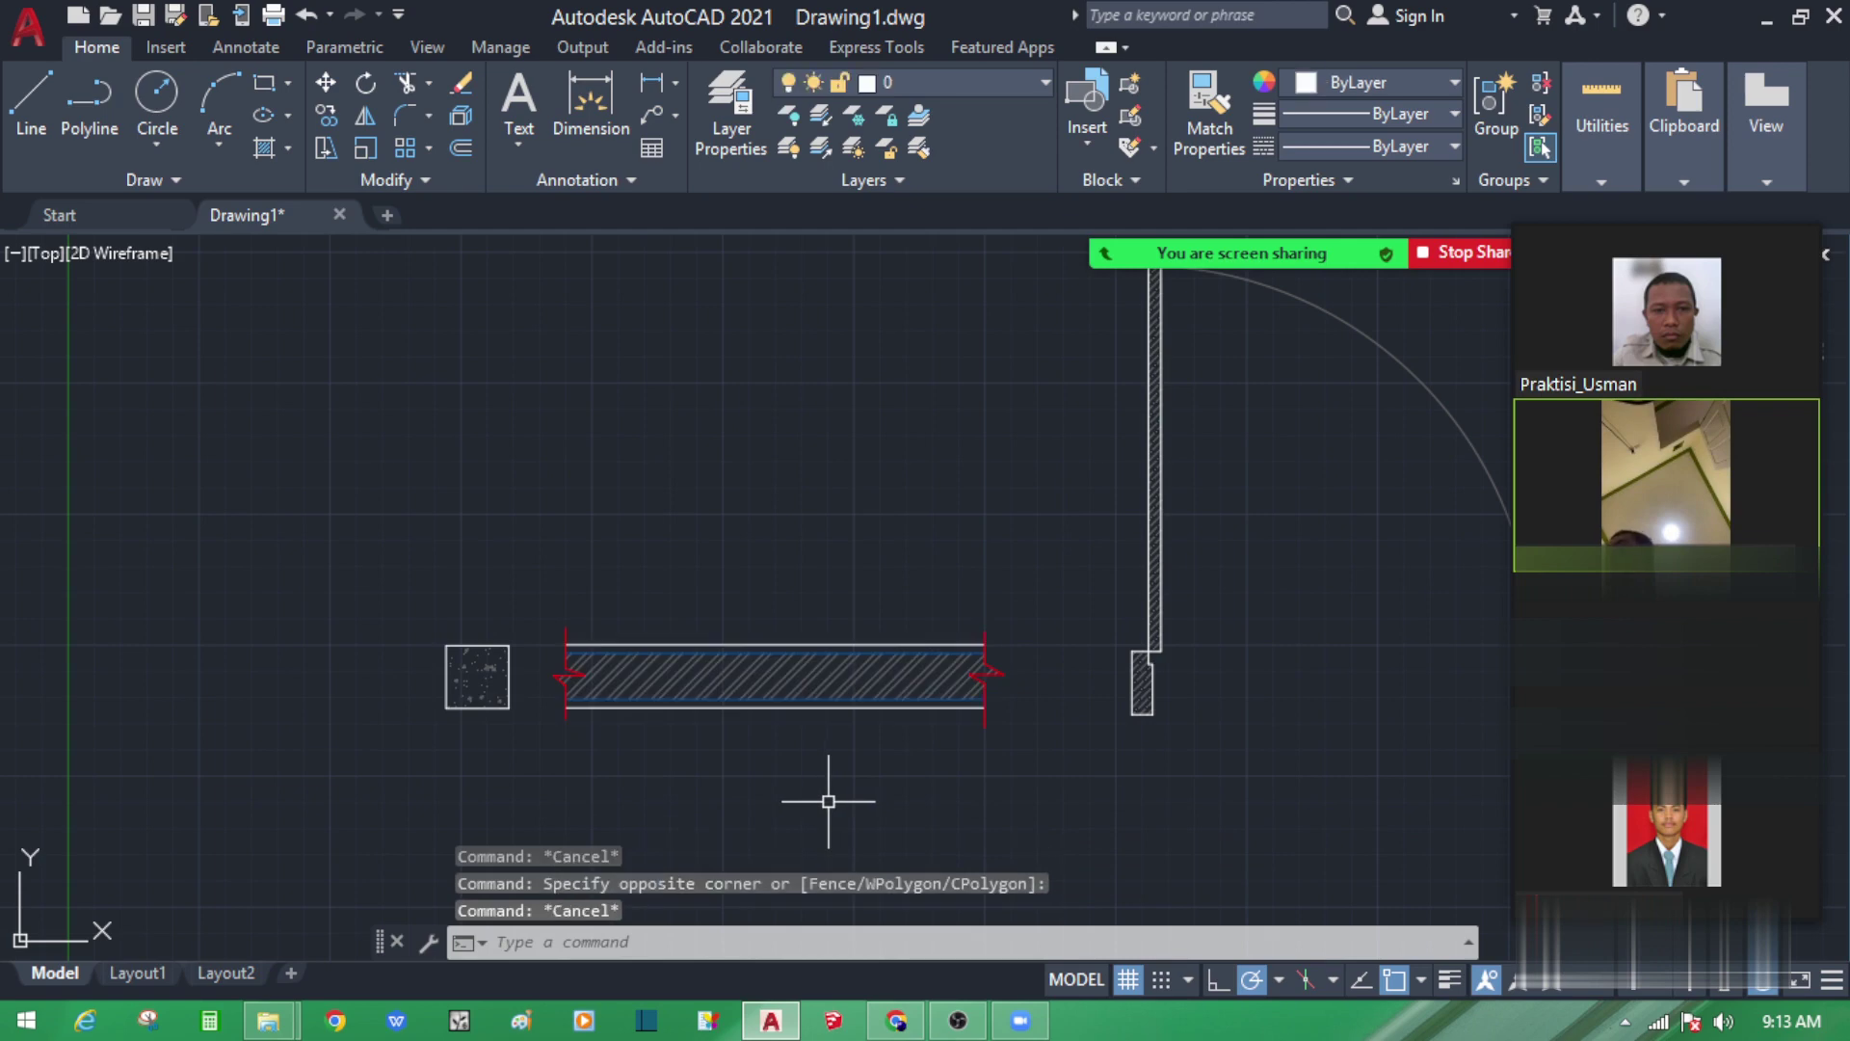
{"action": "middle_click_drag", "start_coordinate": [817, 618], "coordinate": [529, 607]}
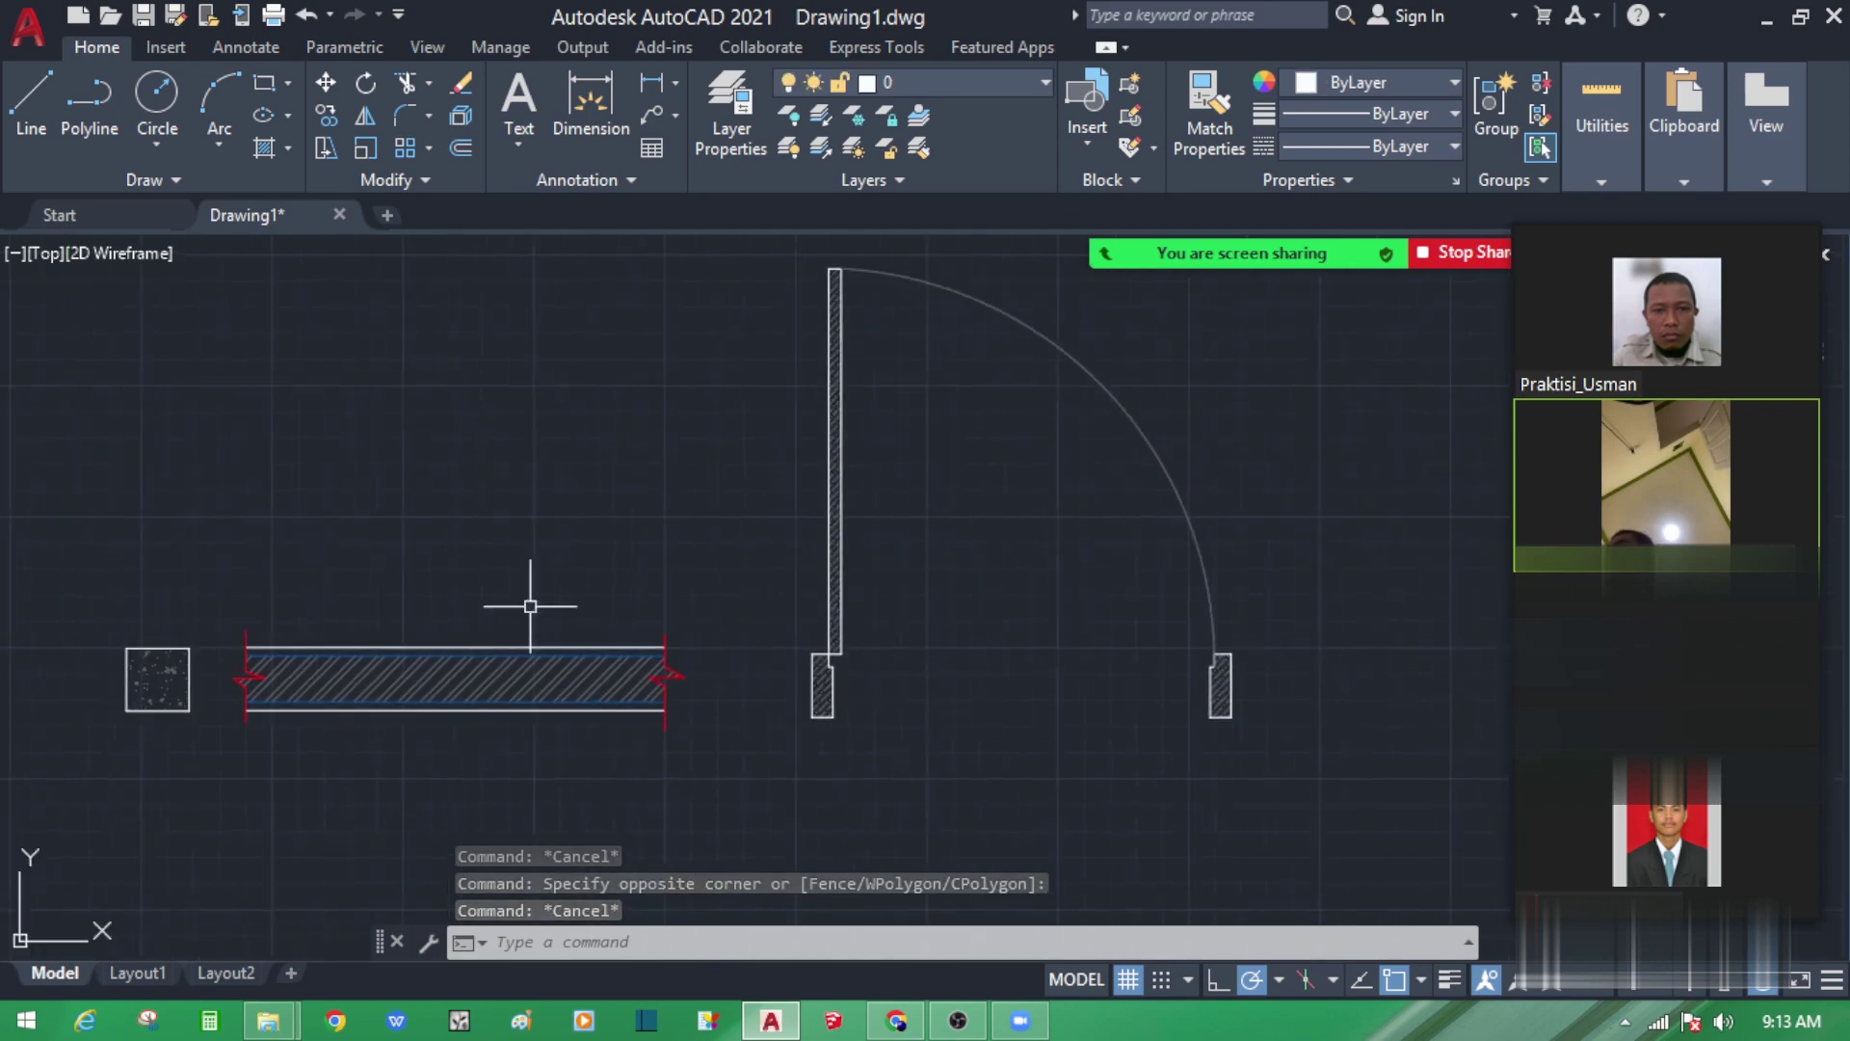
{"action": "scroll", "coordinate": [578, 602], "scroll_direction": "down", "scroll_amount": 2}
{"action": "key", "text": "Escape"}
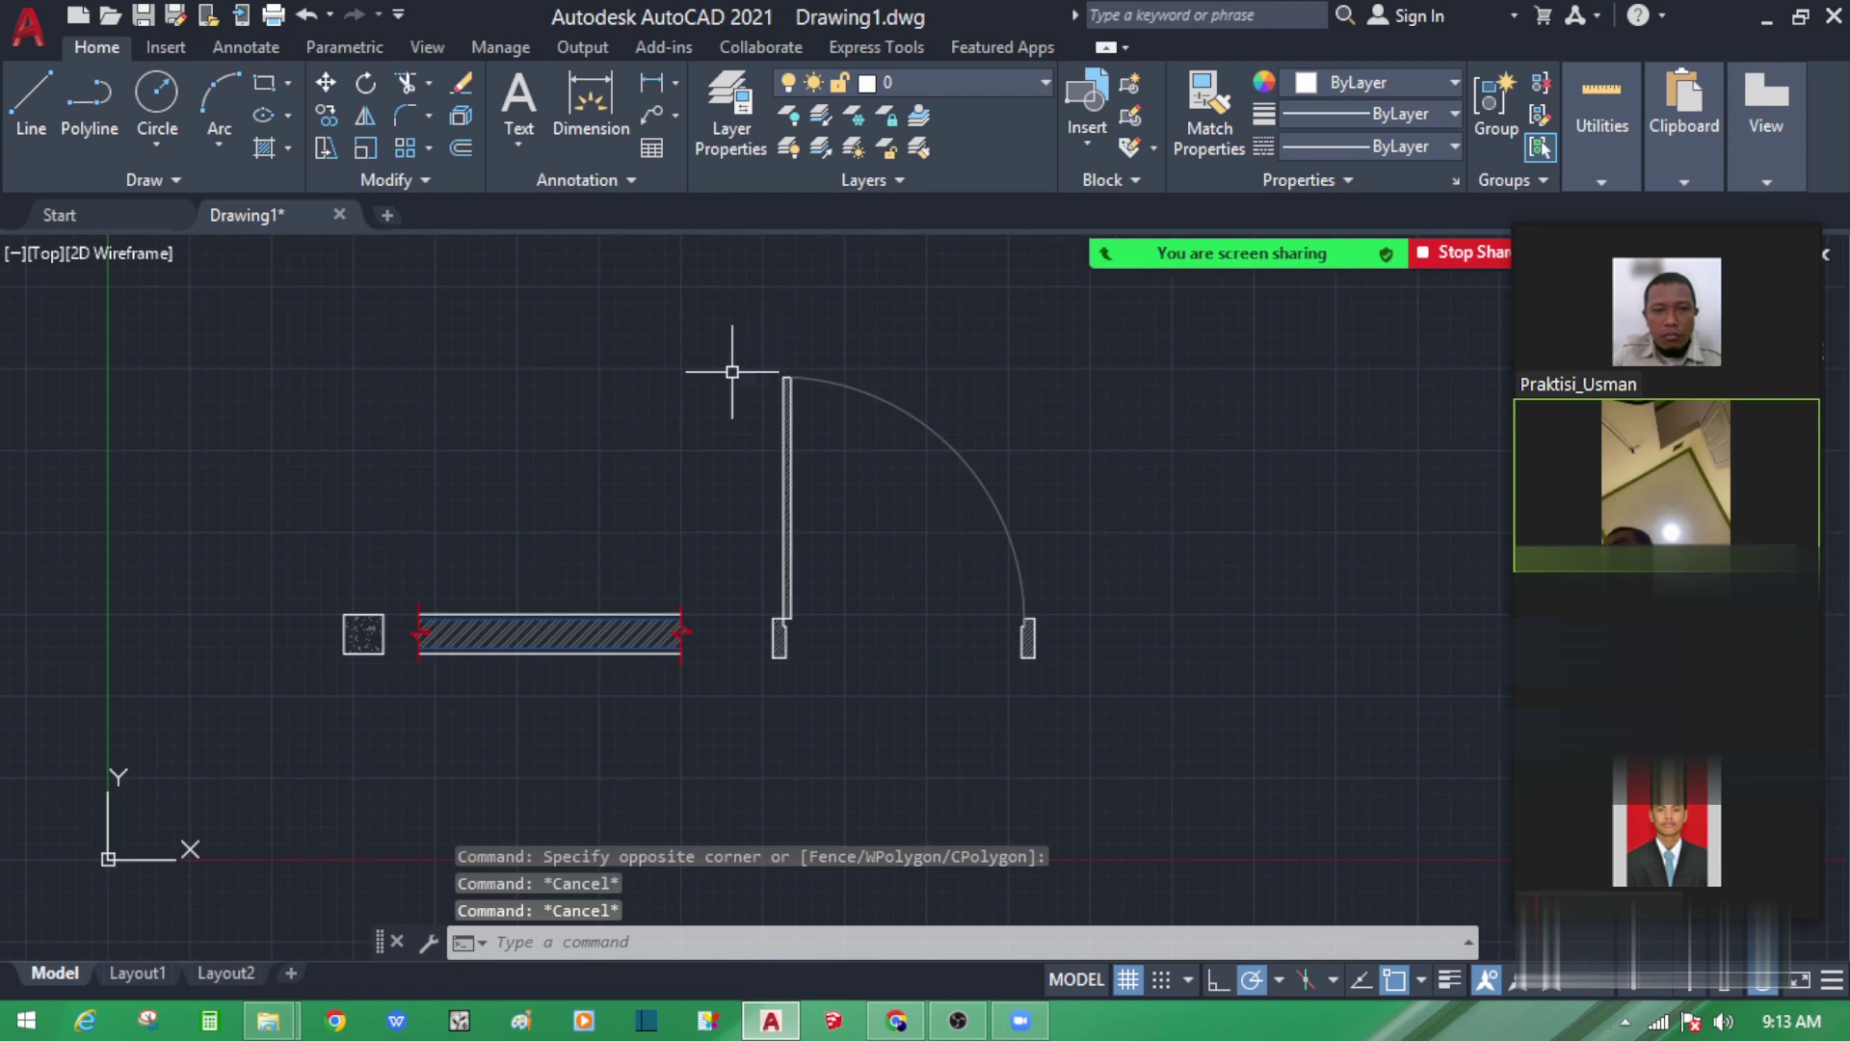
{"action": "left_click", "coordinate": [753, 322]}
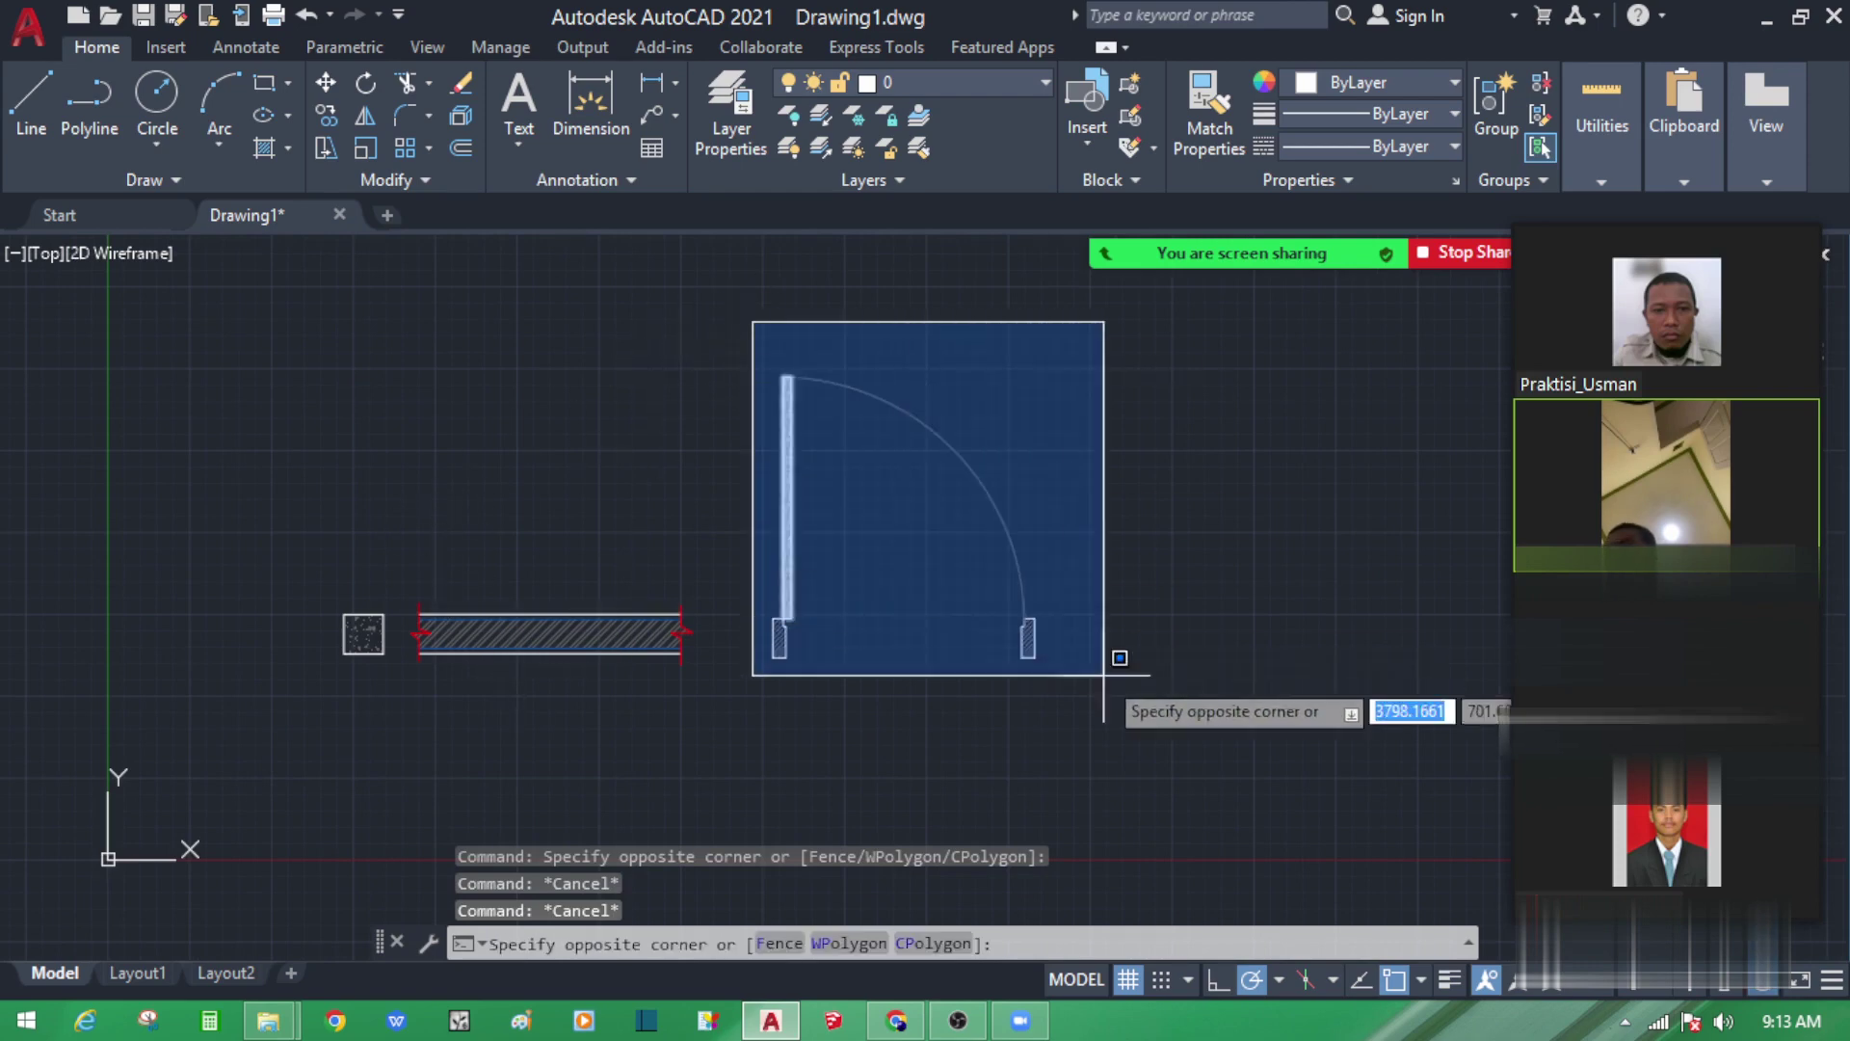
{"action": "left_click", "coordinate": [1176, 723]}
{"action": "key", "text": "Escape"}
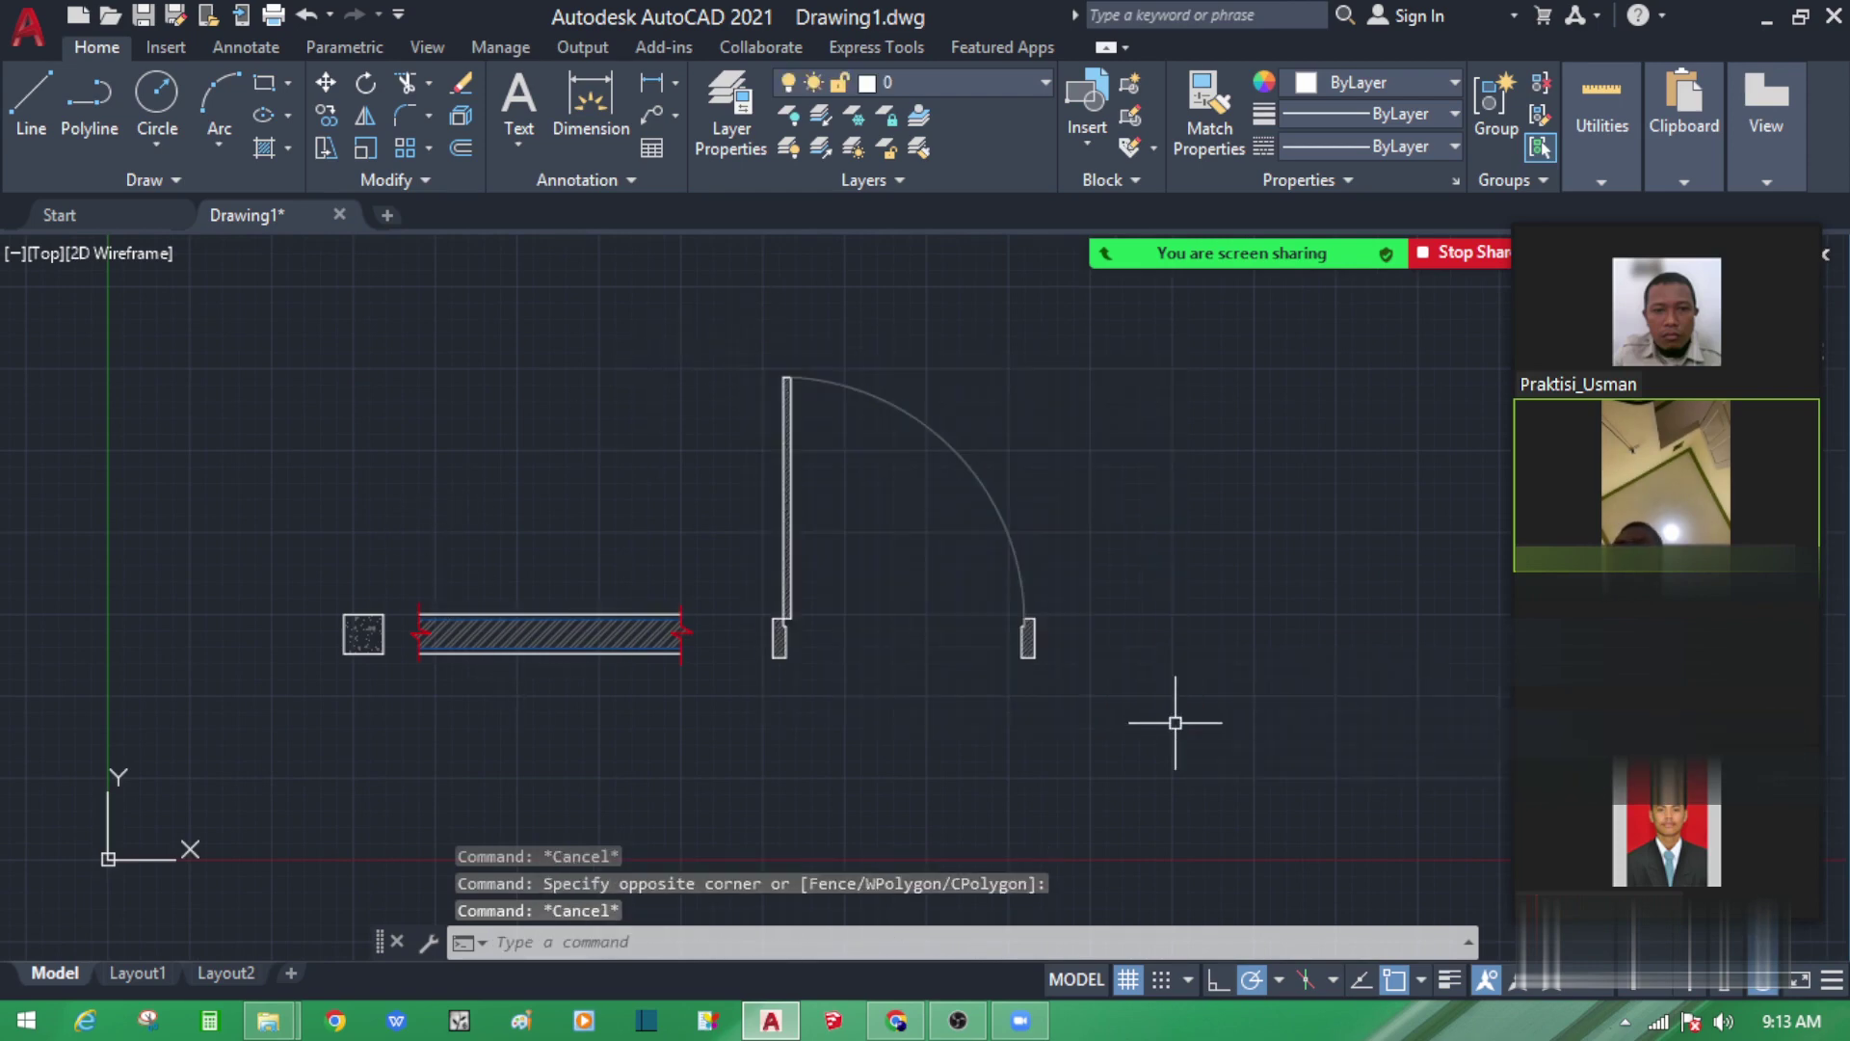